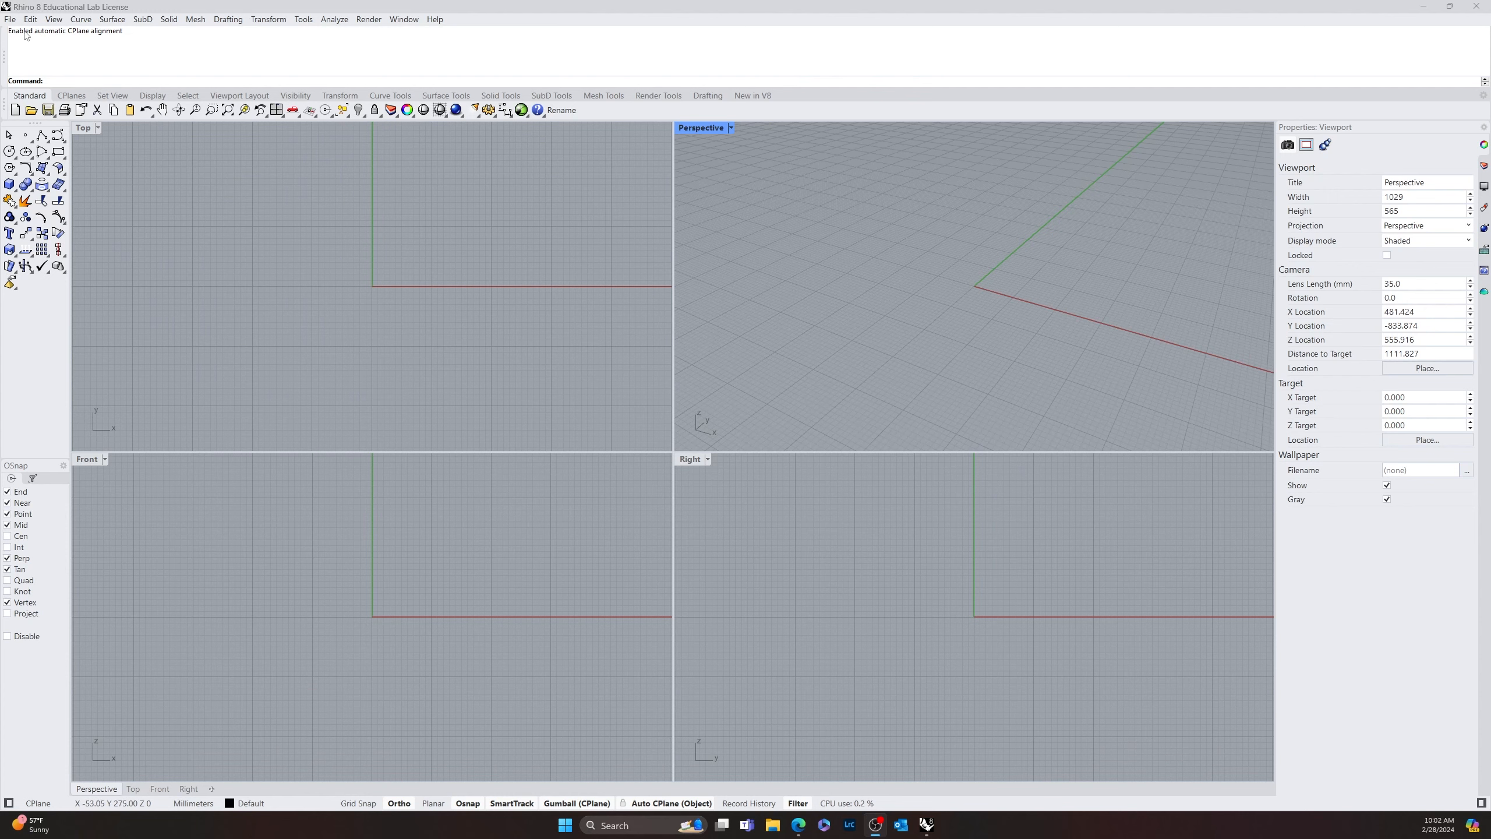
Create a new document from the "Large Objects - Inches, Feet & Inches" template
{"action": "left_click", "coordinate": [10, 18]}
{"action": "mouse_move", "coordinate": [54, 19]}
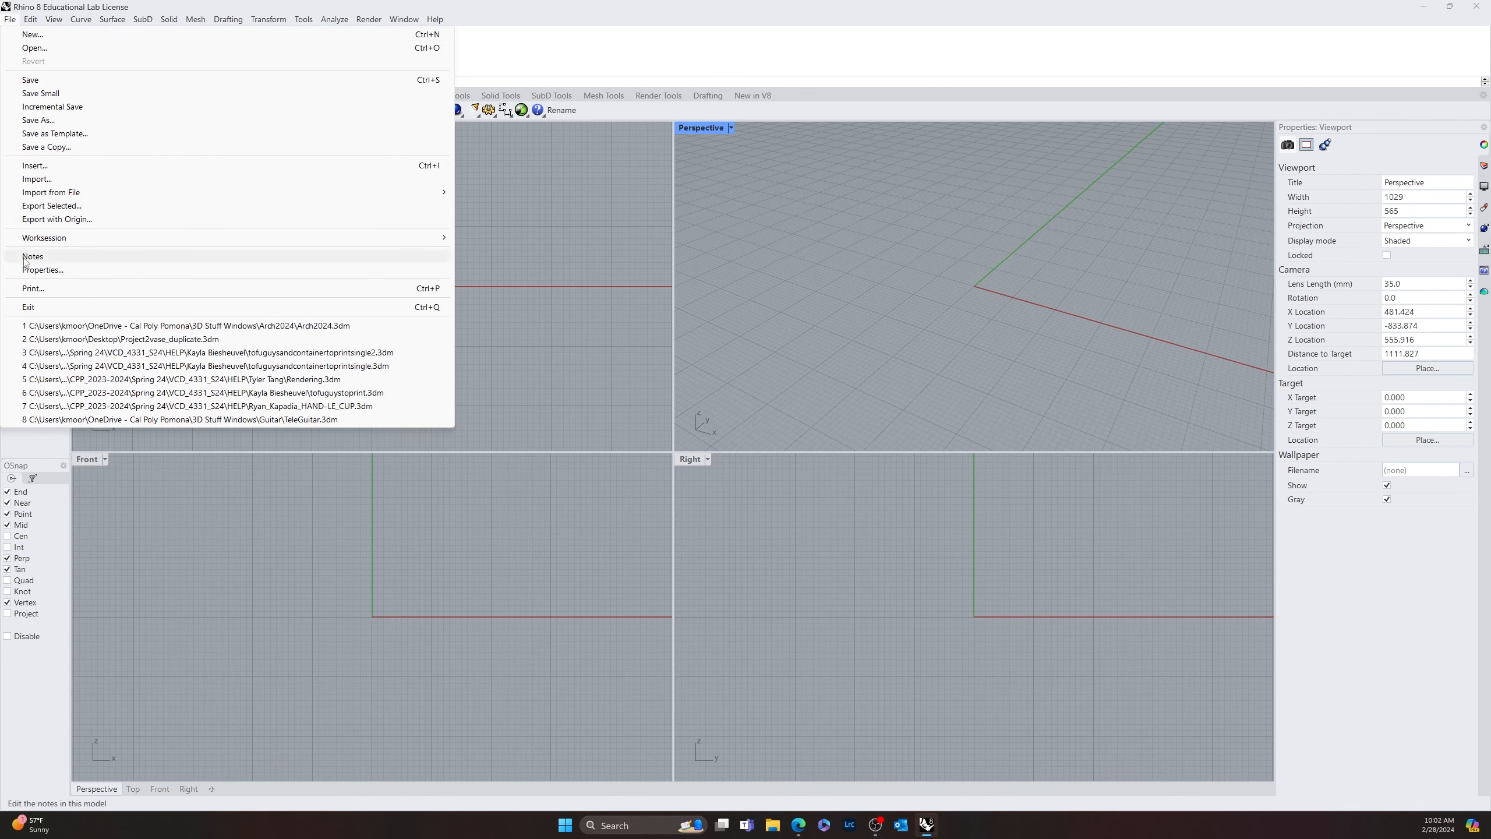
{"action": "left_click", "coordinate": [32, 35]}
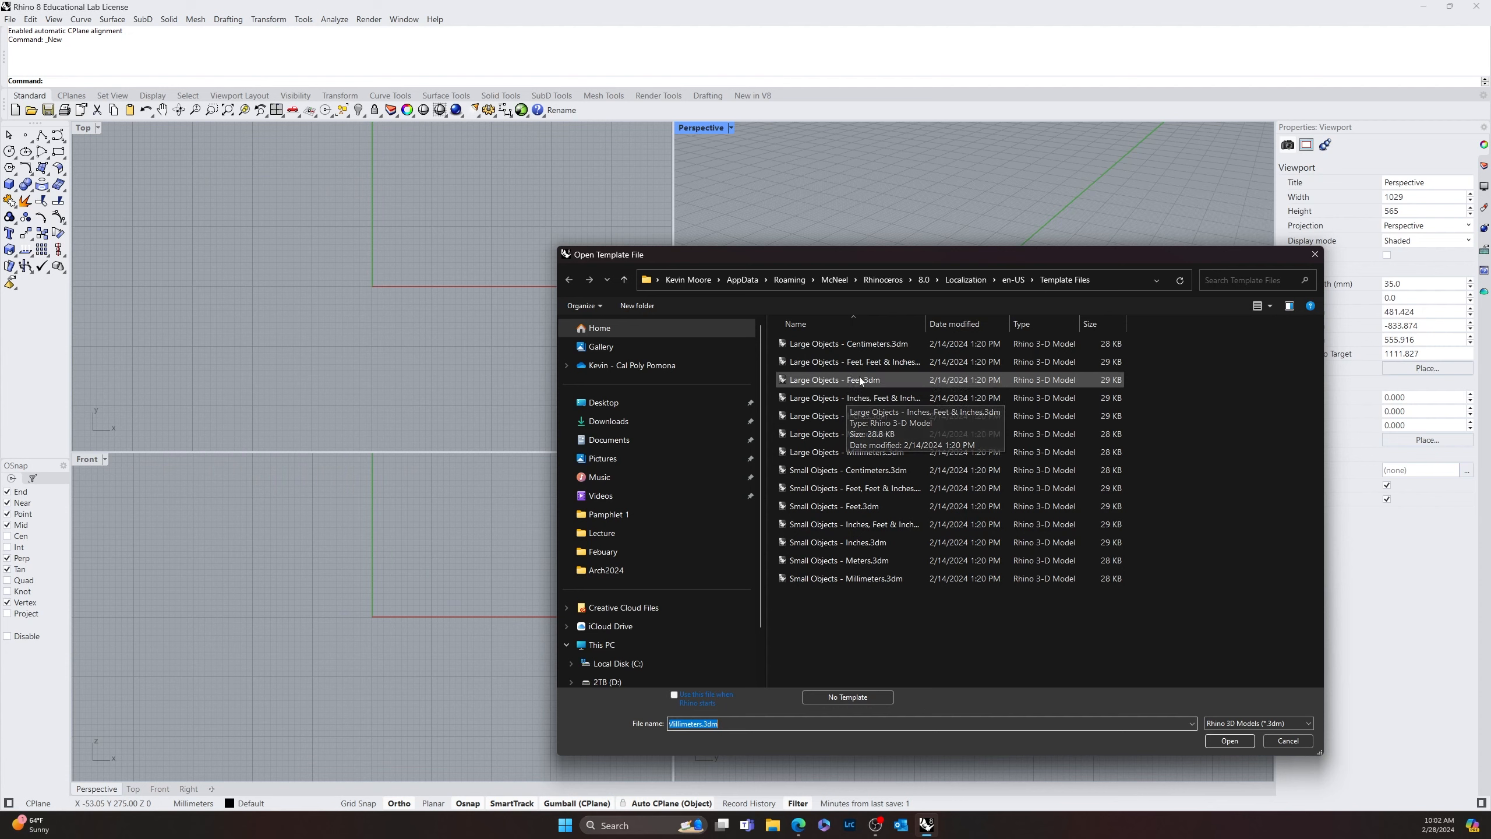
{"action": "left_click", "coordinate": [891, 400]}
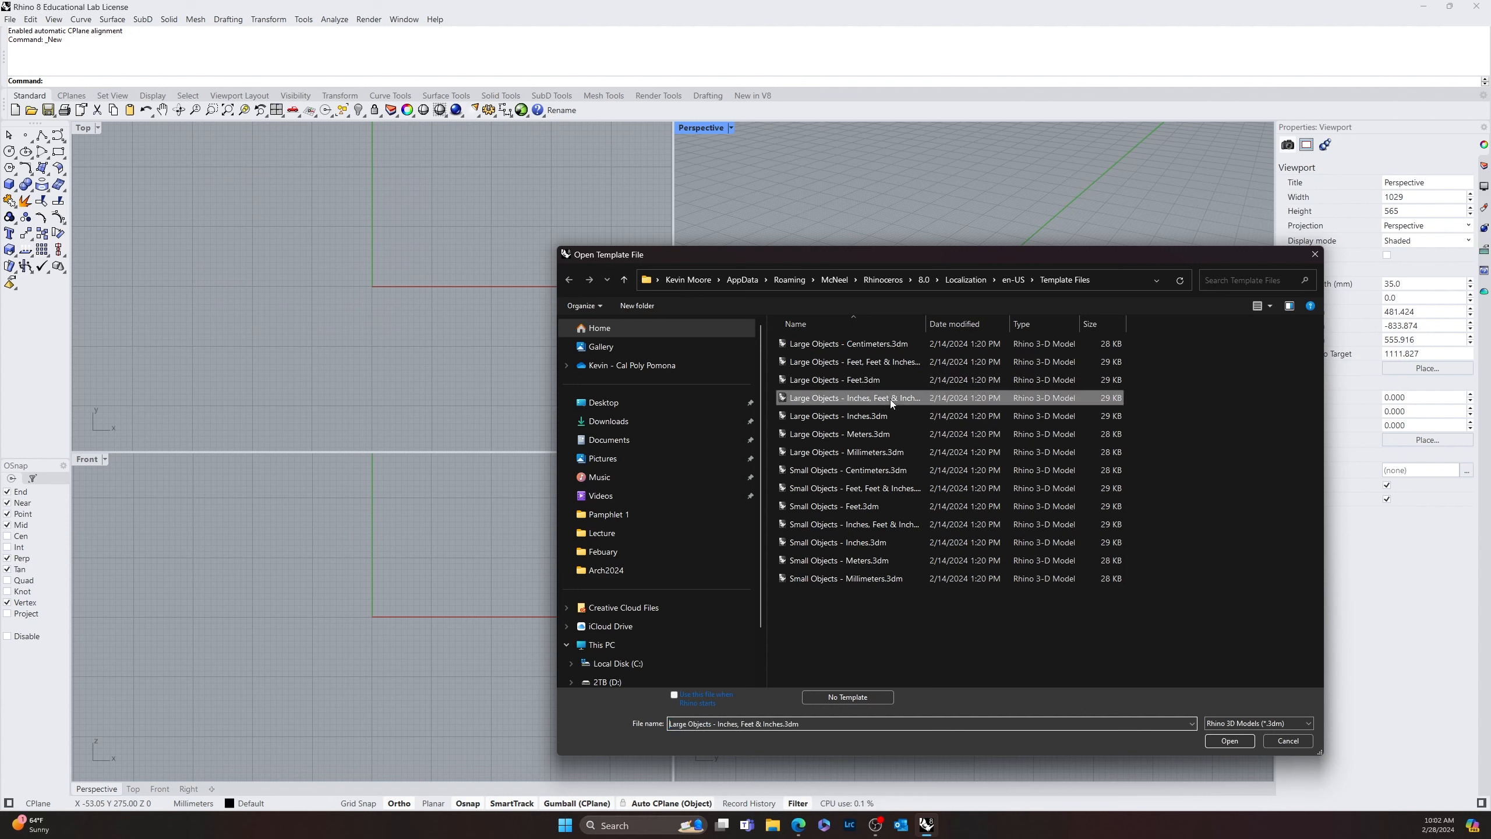
{"action": "left_click", "coordinate": [1229, 740]}
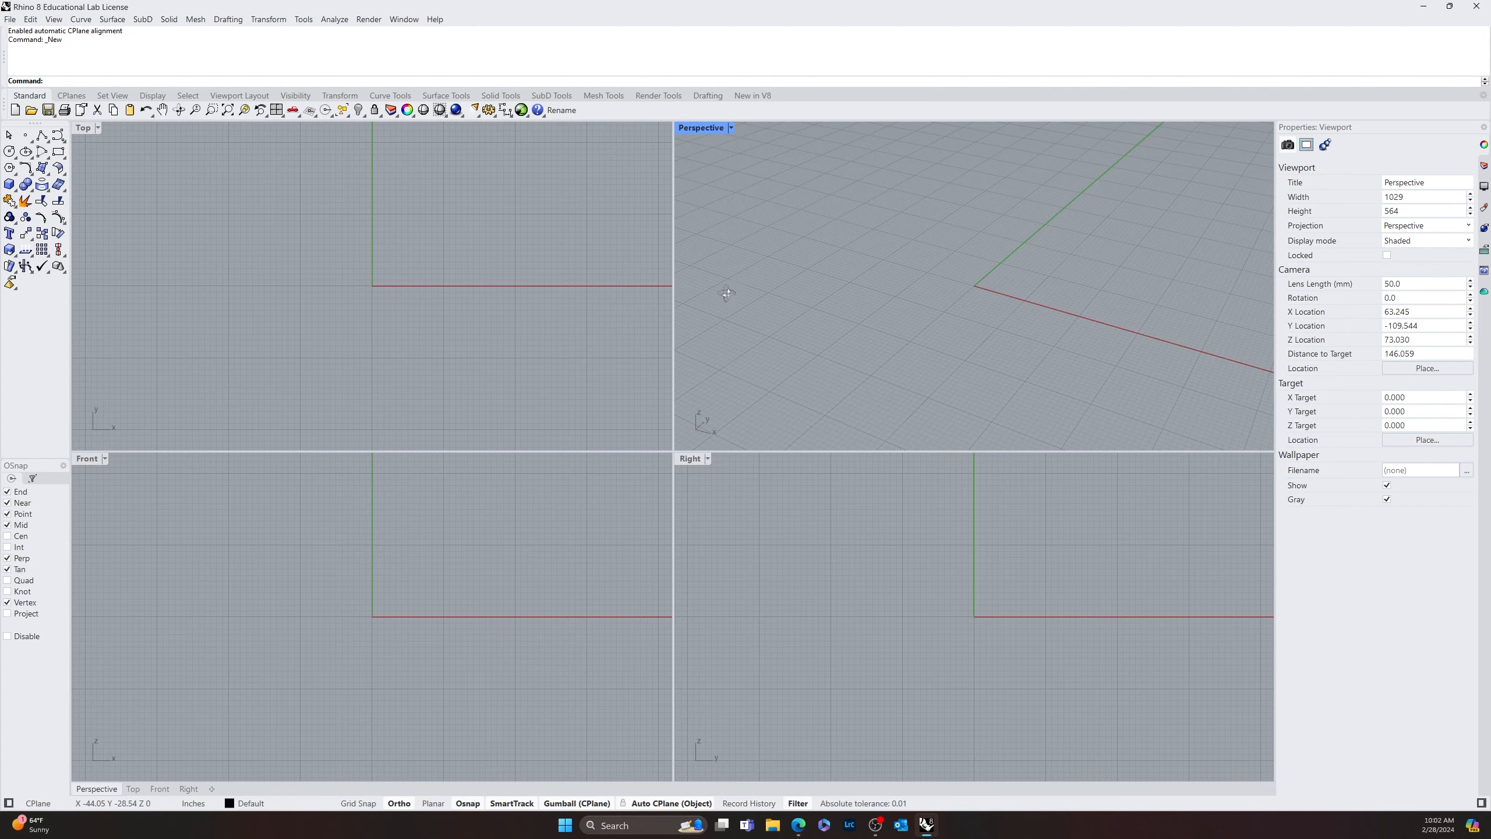
Maximize the Top viewport and frame the area around the origin
{"action": "right_click_drag", "start_coordinate": [727, 294], "coordinate": [748, 265]}
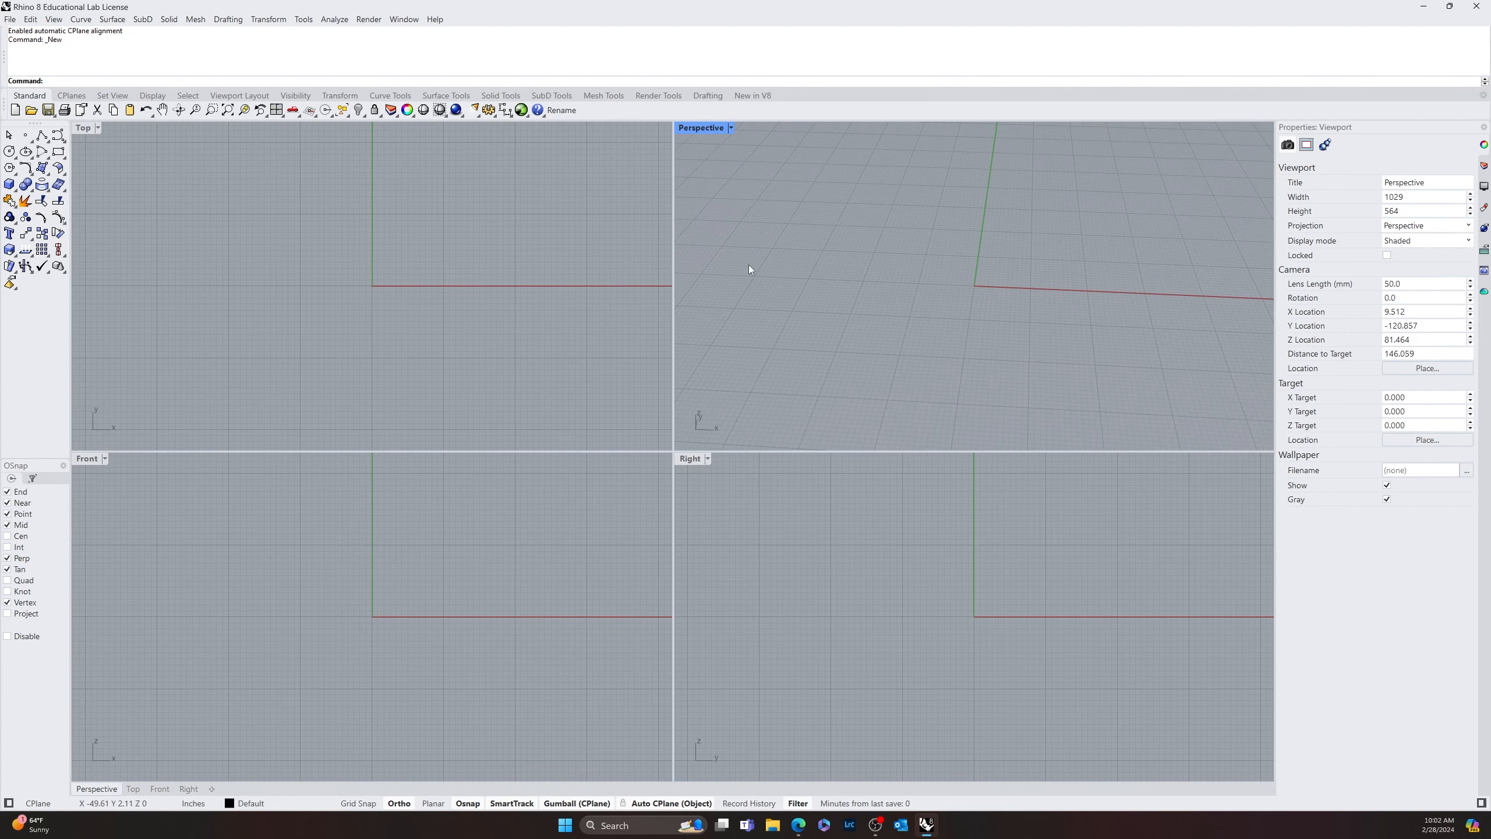
{"action": "double_click", "coordinate": [84, 129]}
{"action": "right_click_drag", "start_coordinate": [864, 292], "coordinate": [634, 416]}
{"action": "scroll", "coordinate": [501, 417], "scroll_direction": "down", "scroll_amount": 10}
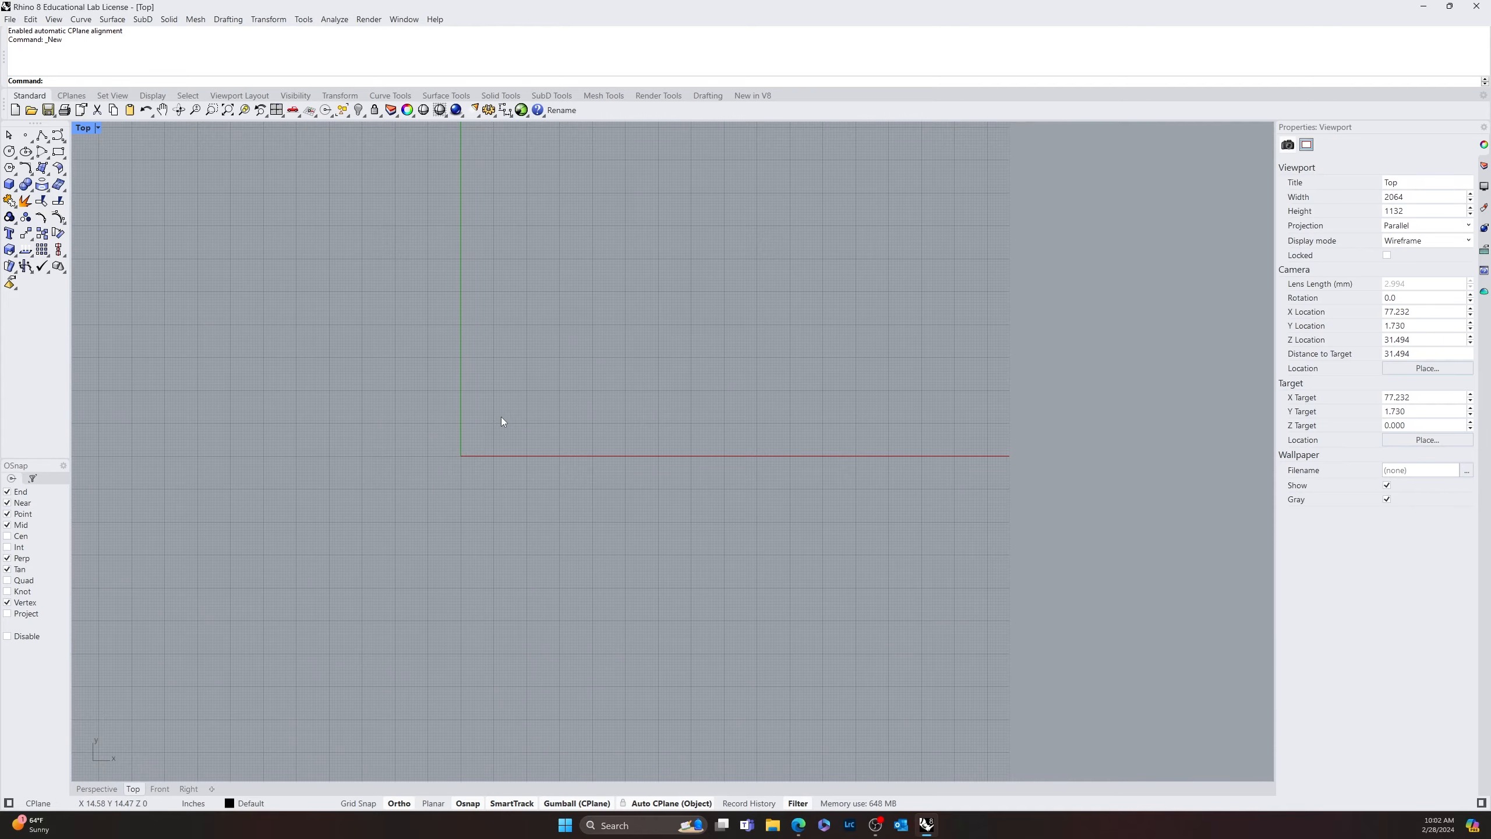
{"action": "scroll", "coordinate": [501, 417], "scroll_direction": "down", "scroll_amount": 4}
{"action": "right_click_drag", "start_coordinate": [487, 416], "coordinate": [283, 498]}
{"action": "right_click_drag", "start_coordinate": [436, 422], "coordinate": [359, 475]}
{"action": "right_click_drag", "start_coordinate": [417, 548], "coordinate": [519, 481]}
{"action": "scroll", "coordinate": [519, 481], "scroll_direction": "up", "scroll_amount": 10}
{"action": "right_click_drag", "start_coordinate": [800, 510], "coordinate": [720, 487]}
Set the document grid's minor line spacing to 12 inches and change its major line interval
{"action": "left_click", "coordinate": [11, 20]}
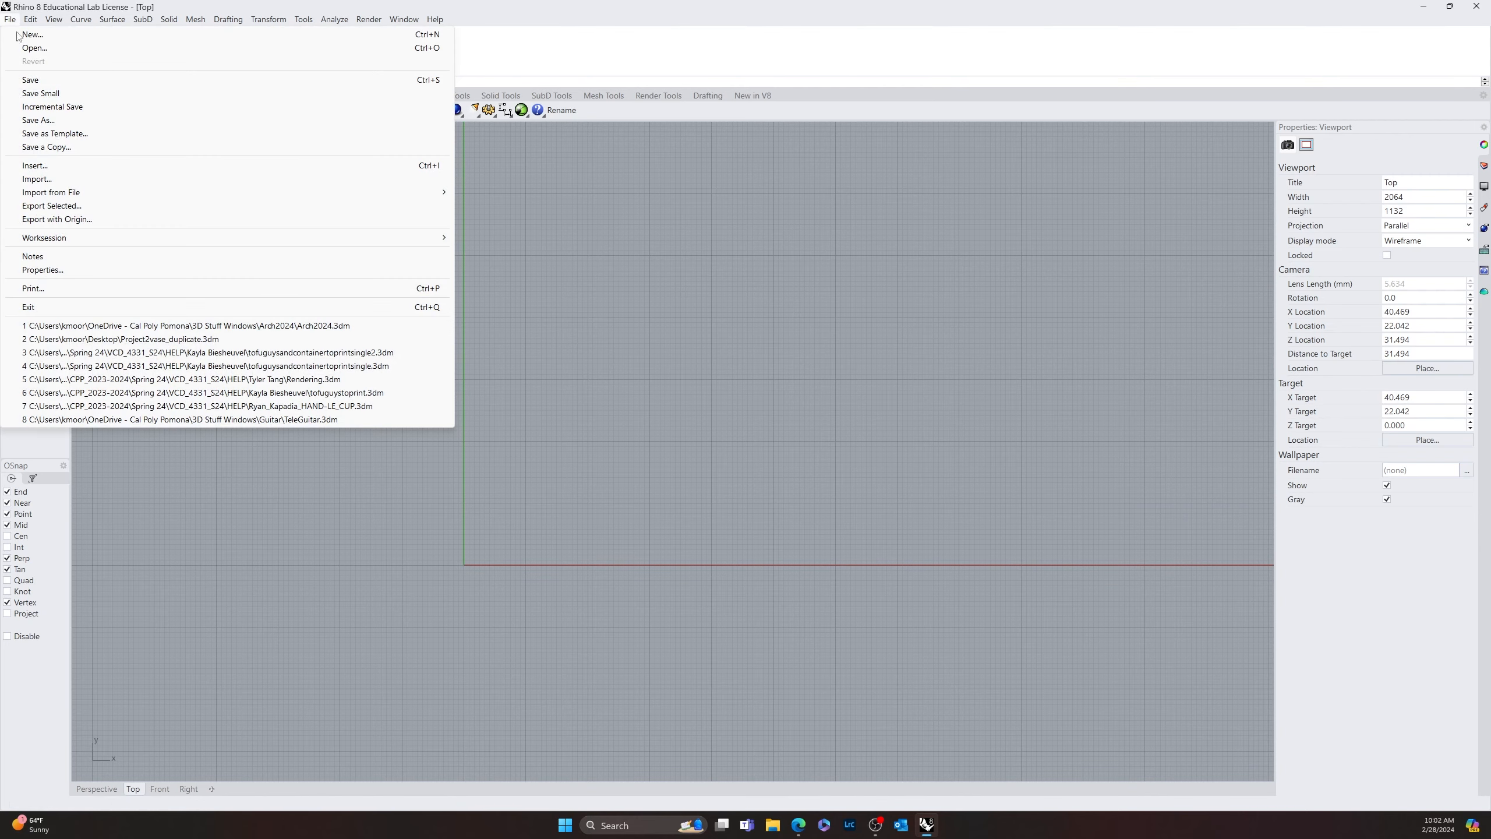
{"action": "left_click", "coordinate": [88, 269]}
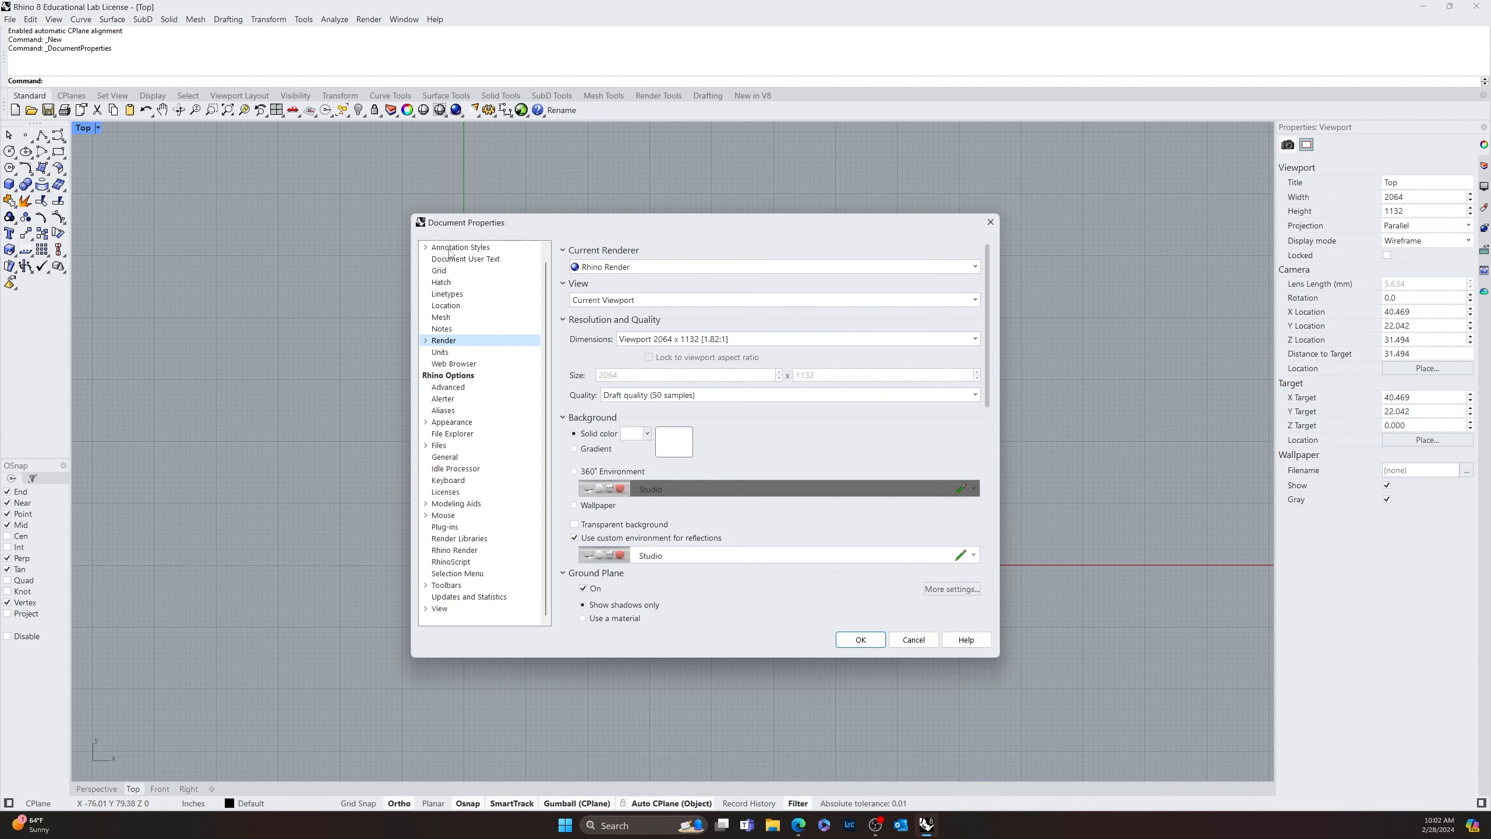
{"action": "left_click", "coordinate": [448, 272]}
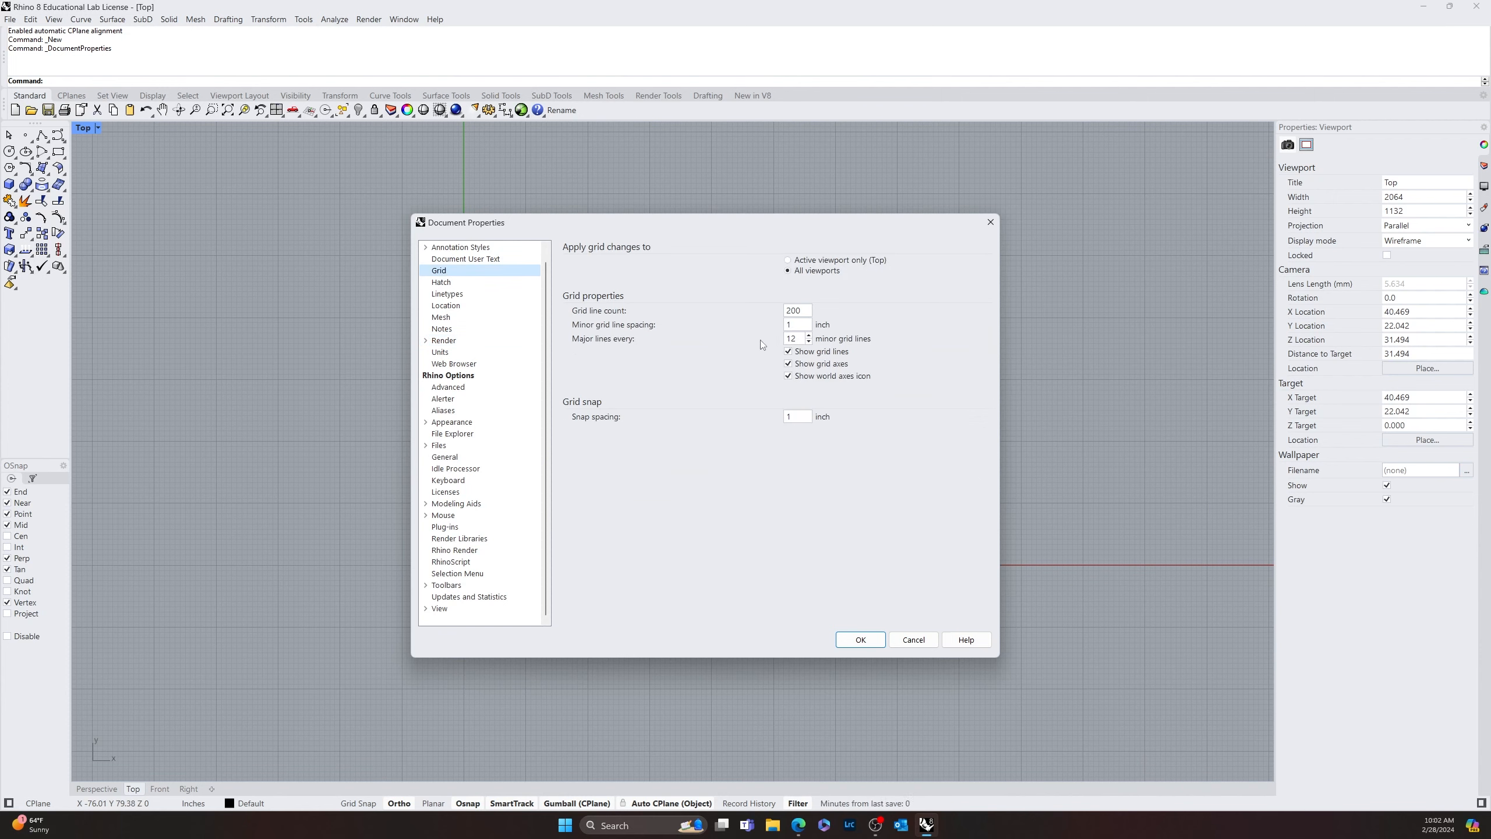
{"action": "double_click", "coordinate": [799, 325]}
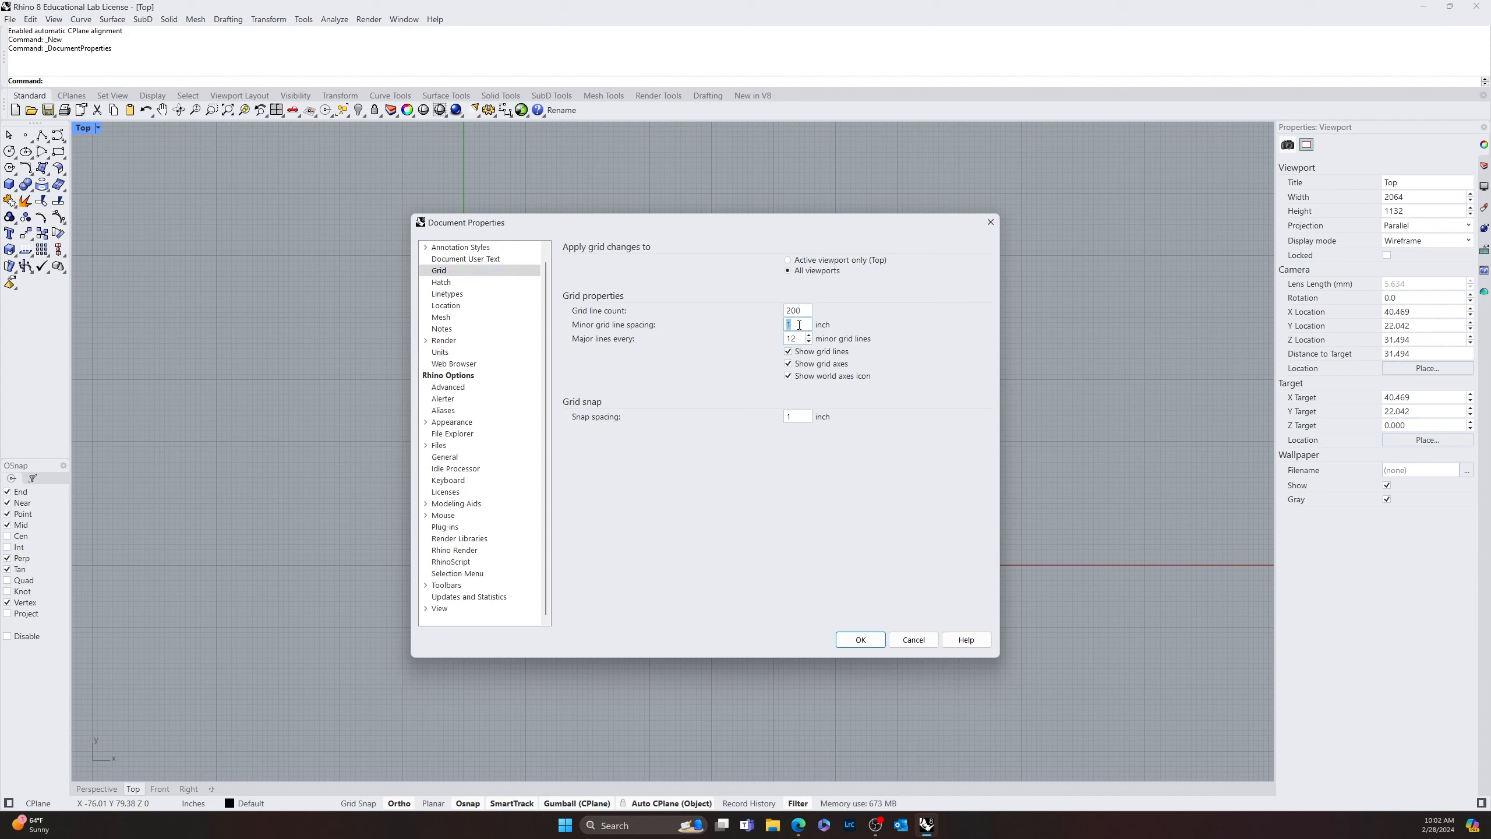
{"action": "type", "text": "36"}
{"action": "double_click", "coordinate": [803, 339]}
{"action": "double_click", "coordinate": [799, 325]}
{"action": "type", "text": "12"}
{"action": "key", "text": "Tab"}
{"action": "type", "text": "8"}
{"action": "left_click", "coordinate": [860, 640]}
Examine the updated grid's spacing and overall extents around the origin at different zoom levels in the Top viewport
{"action": "scroll", "coordinate": [743, 529], "scroll_direction": "down", "scroll_amount": 10}
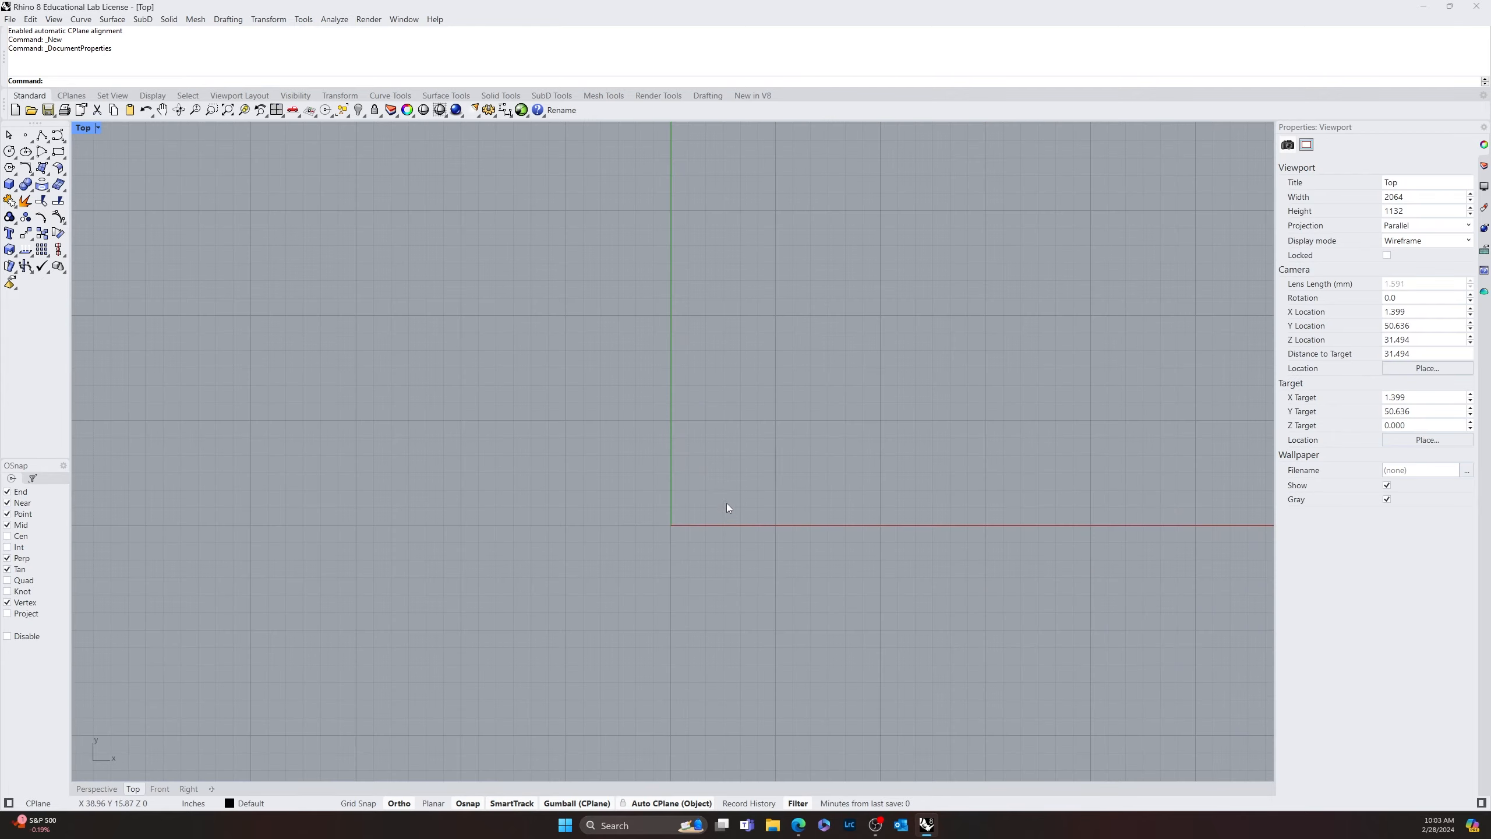
{"action": "scroll", "coordinate": [569, 529], "scroll_direction": "down", "scroll_amount": 8}
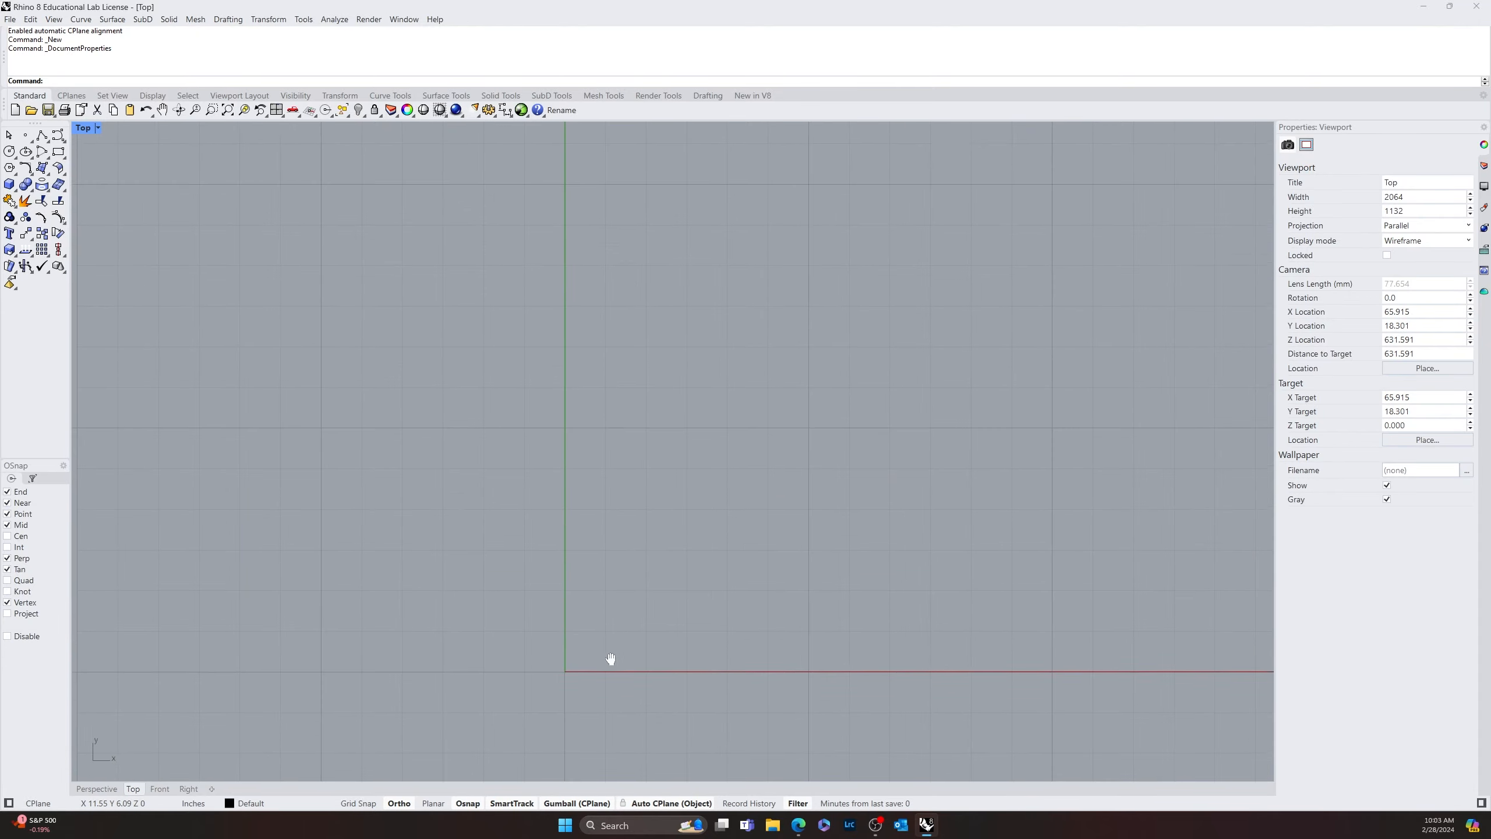
{"action": "scroll", "coordinate": [600, 598], "scroll_direction": "up", "scroll_amount": 5}
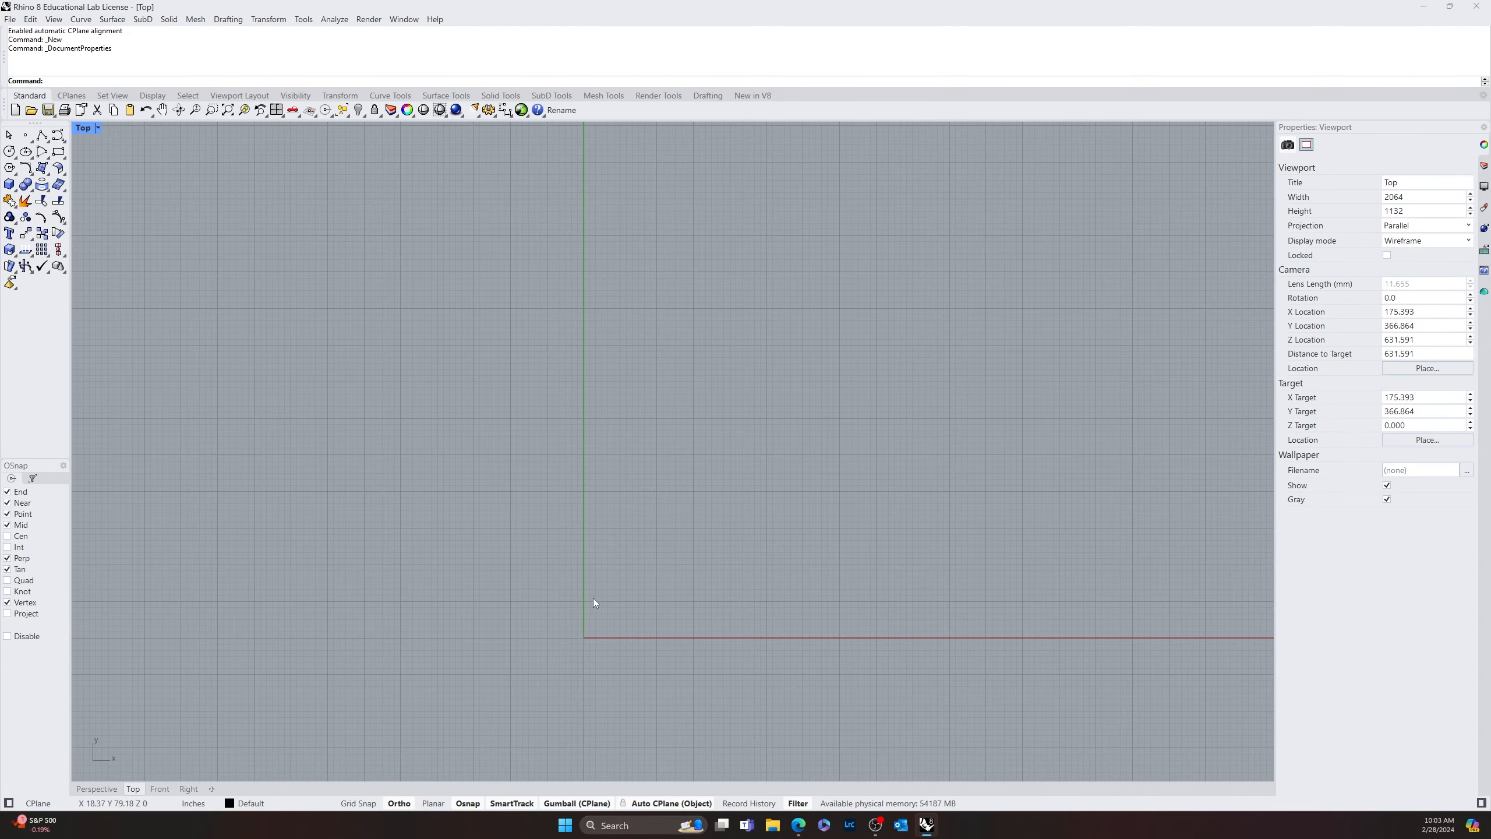
{"action": "scroll", "coordinate": [581, 597], "scroll_direction": "up", "scroll_amount": 4}
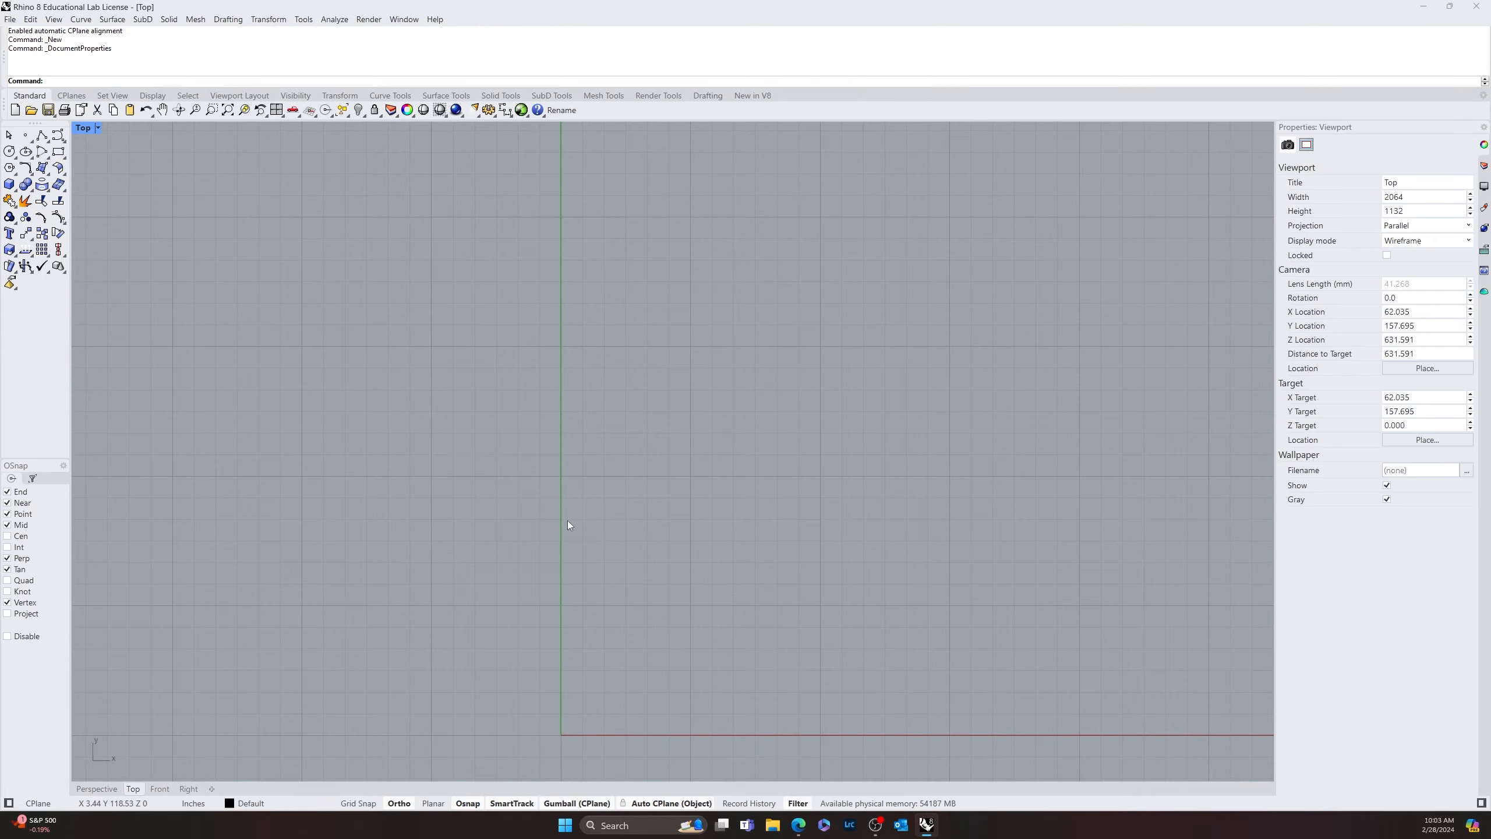
{"action": "scroll", "coordinate": [655, 543], "scroll_direction": "down", "scroll_amount": 8}
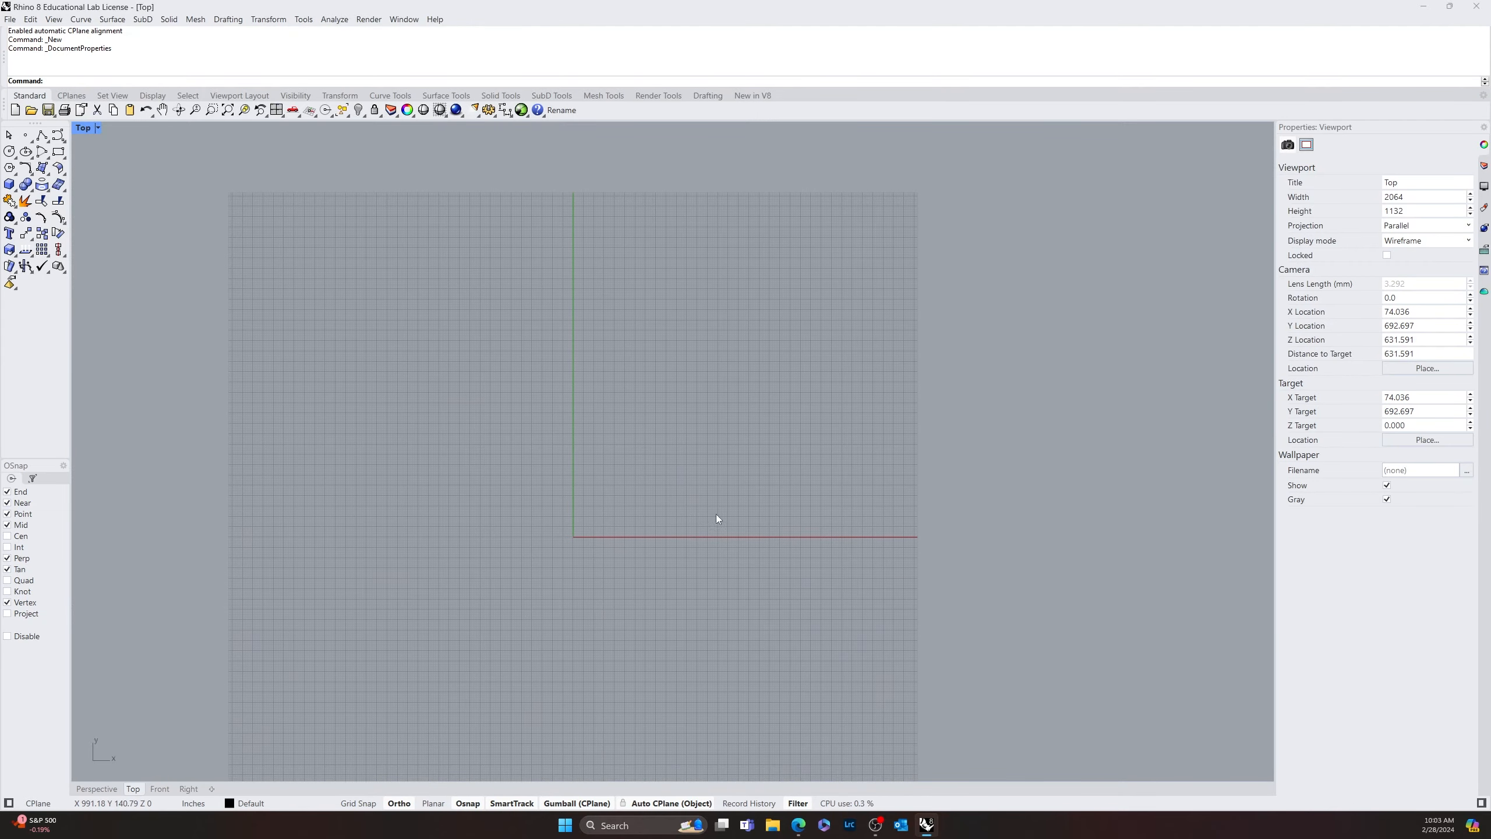
{"action": "scroll", "coordinate": [675, 547], "scroll_direction": "up", "scroll_amount": 4}
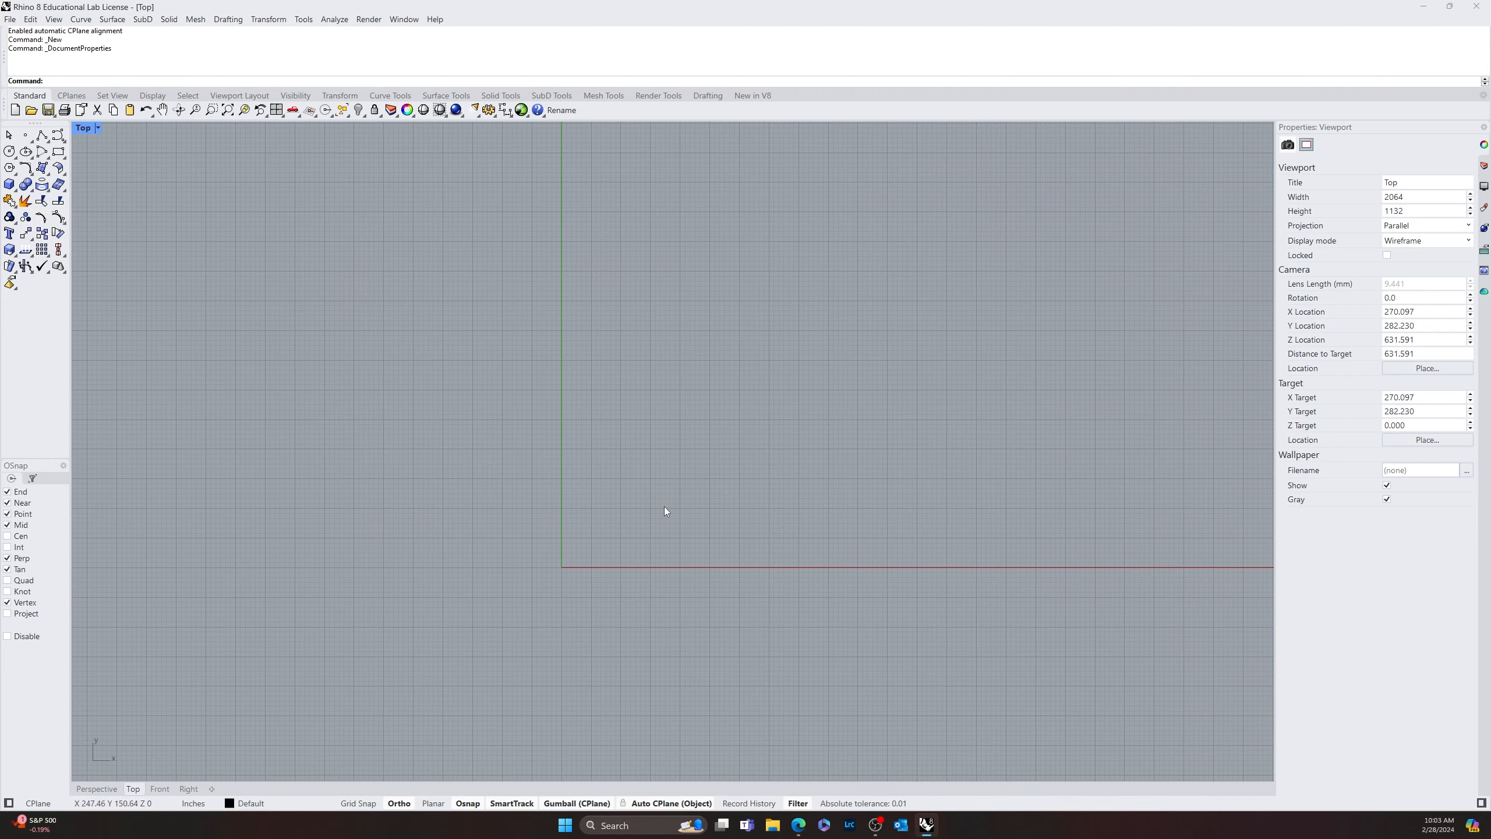
{"action": "scroll", "coordinate": [664, 508], "scroll_direction": "down", "scroll_amount": 5}
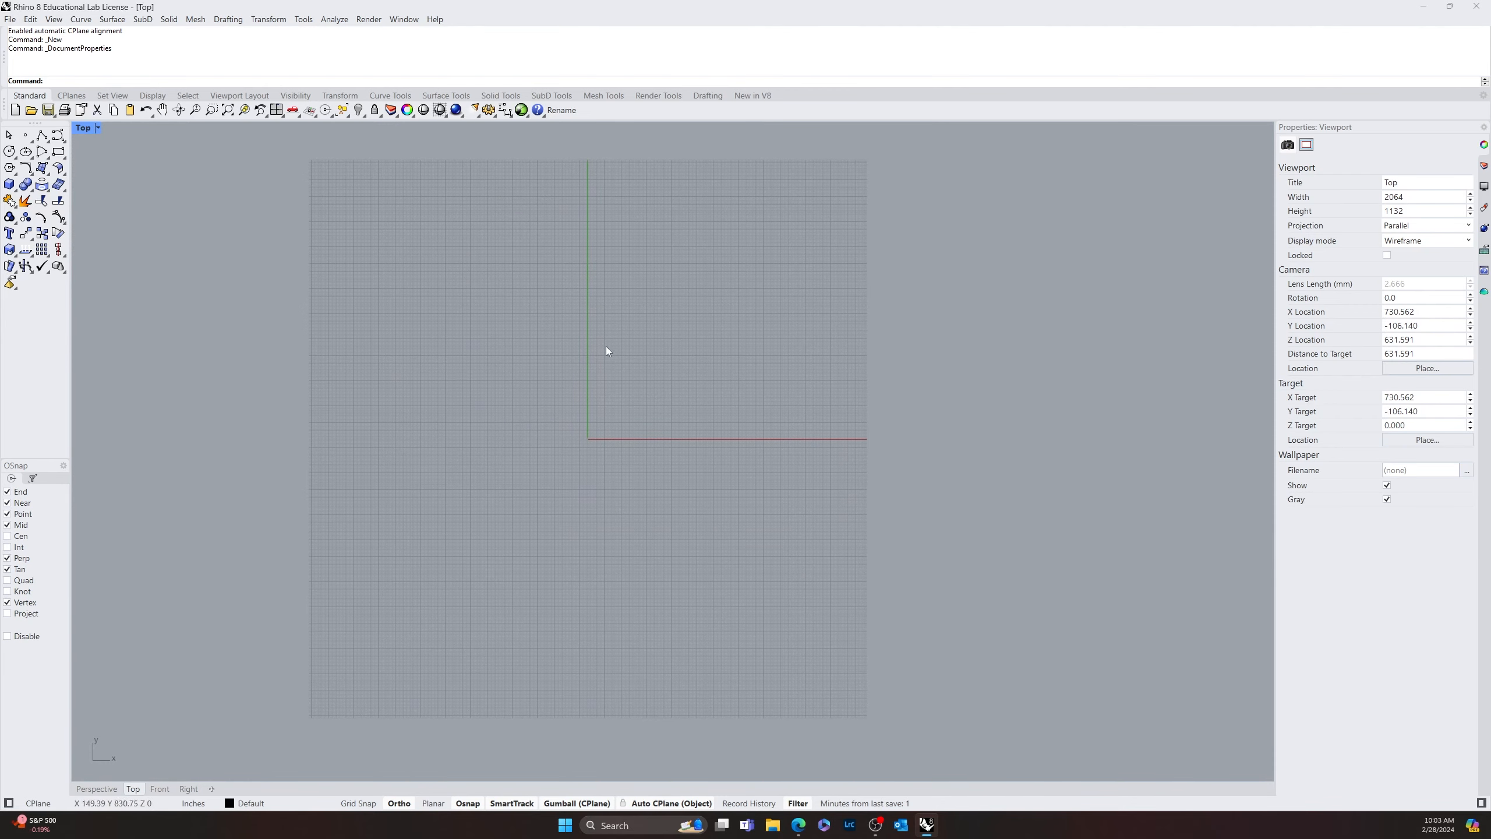
{"action": "scroll", "coordinate": [655, 482], "scroll_direction": "up", "scroll_amount": 4}
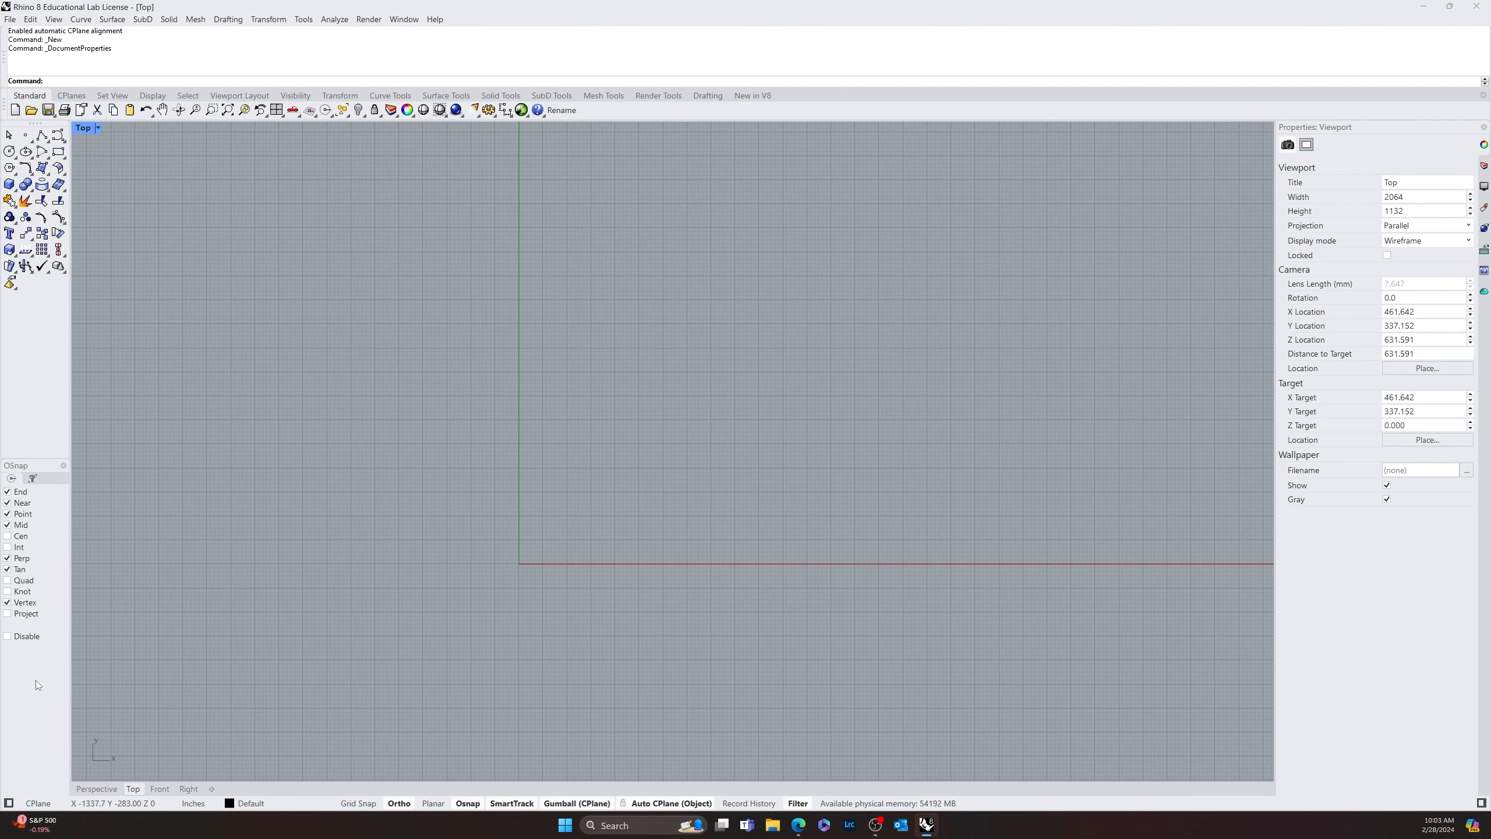
{"action": "scroll", "coordinate": [588, 586], "scroll_direction": "down", "scroll_amount": 3}
{"action": "right_click_drag", "start_coordinate": [588, 586], "coordinate": [677, 440]}
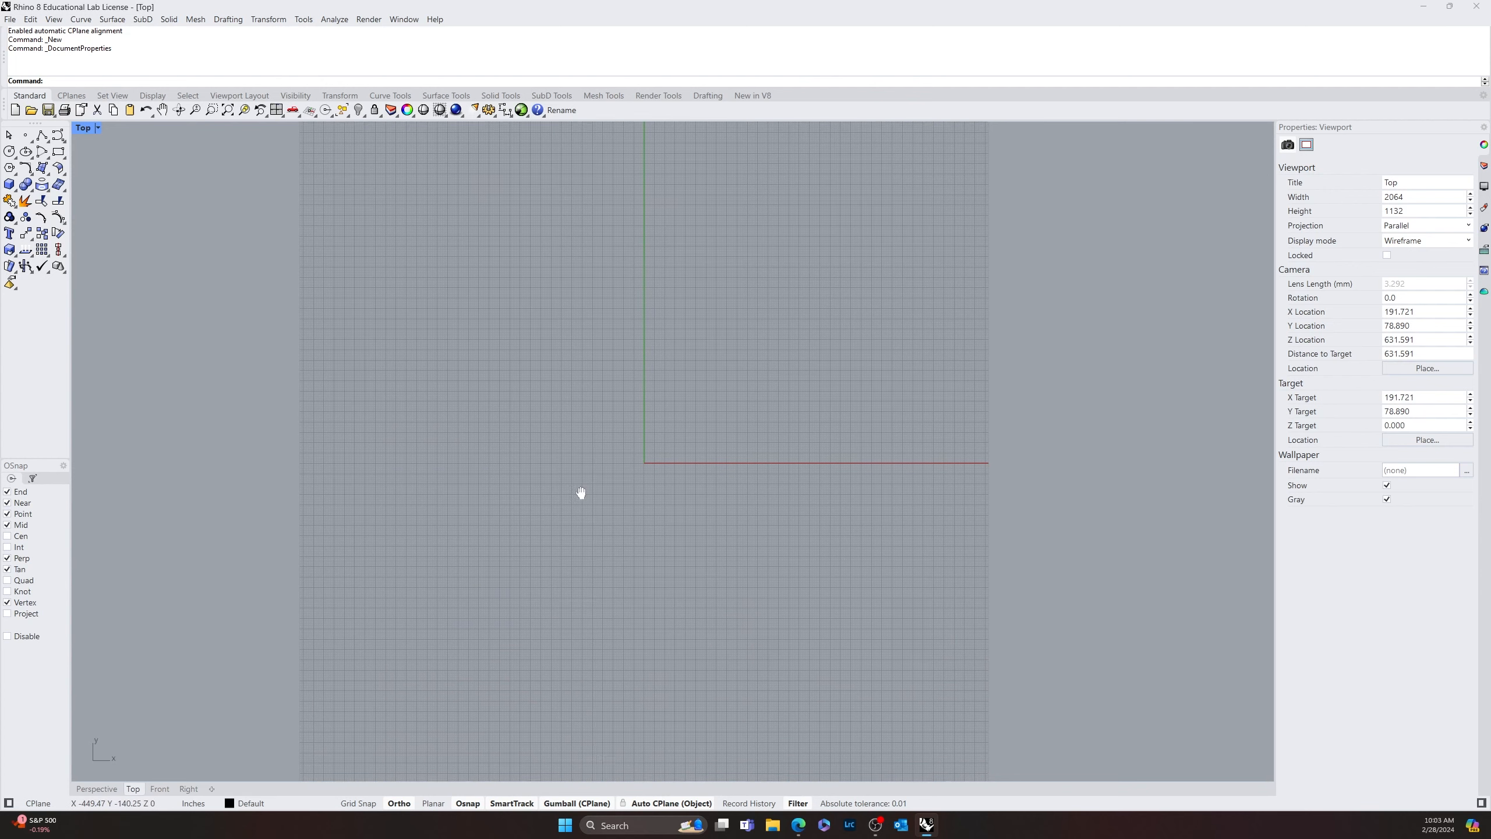
{"action": "right_click_drag", "start_coordinate": [580, 493], "coordinate": [530, 561]}
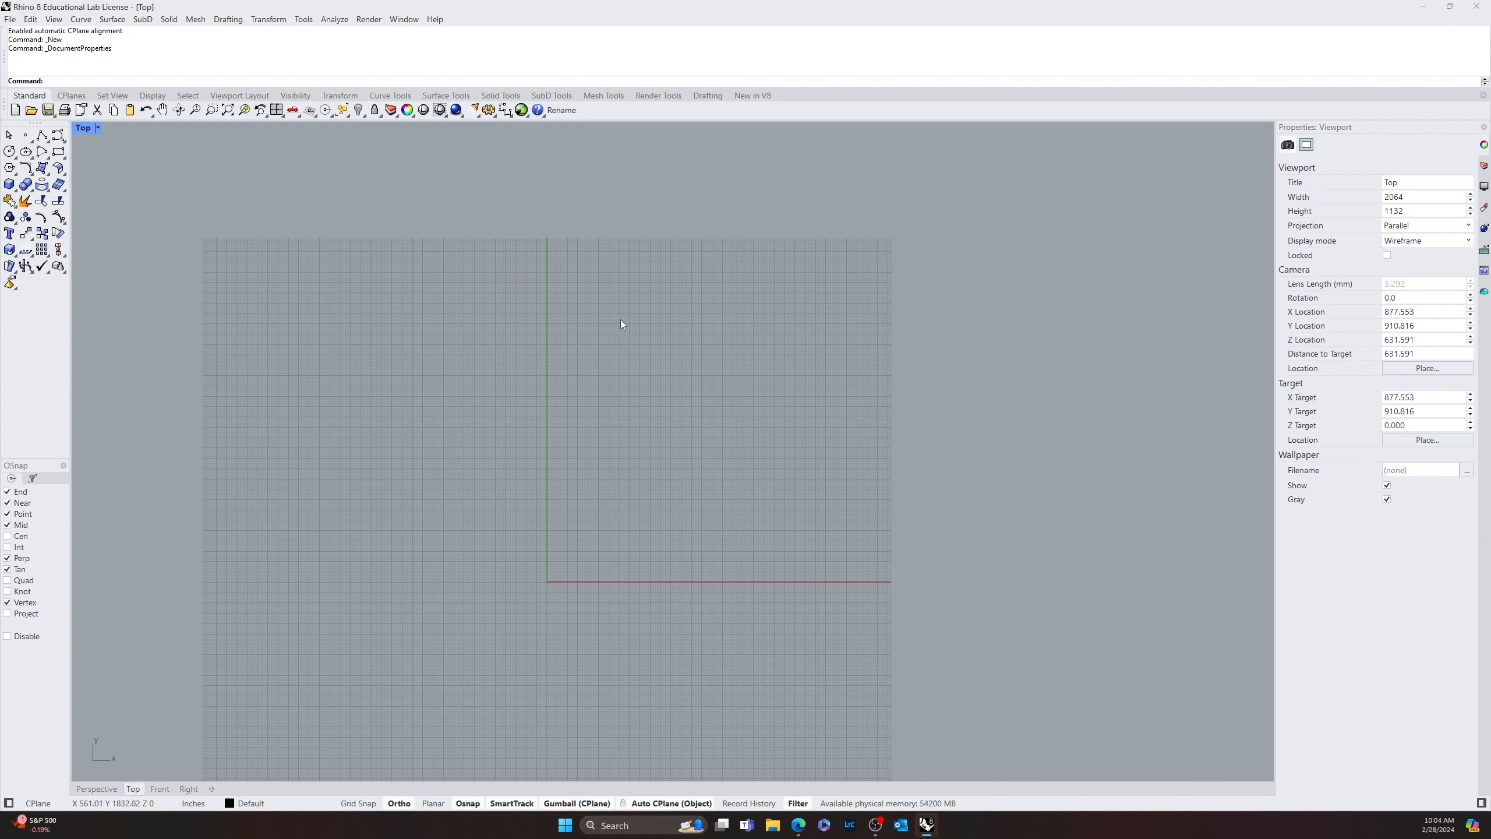
{"action": "right_click_drag", "start_coordinate": [597, 382], "coordinate": [543, 310]}
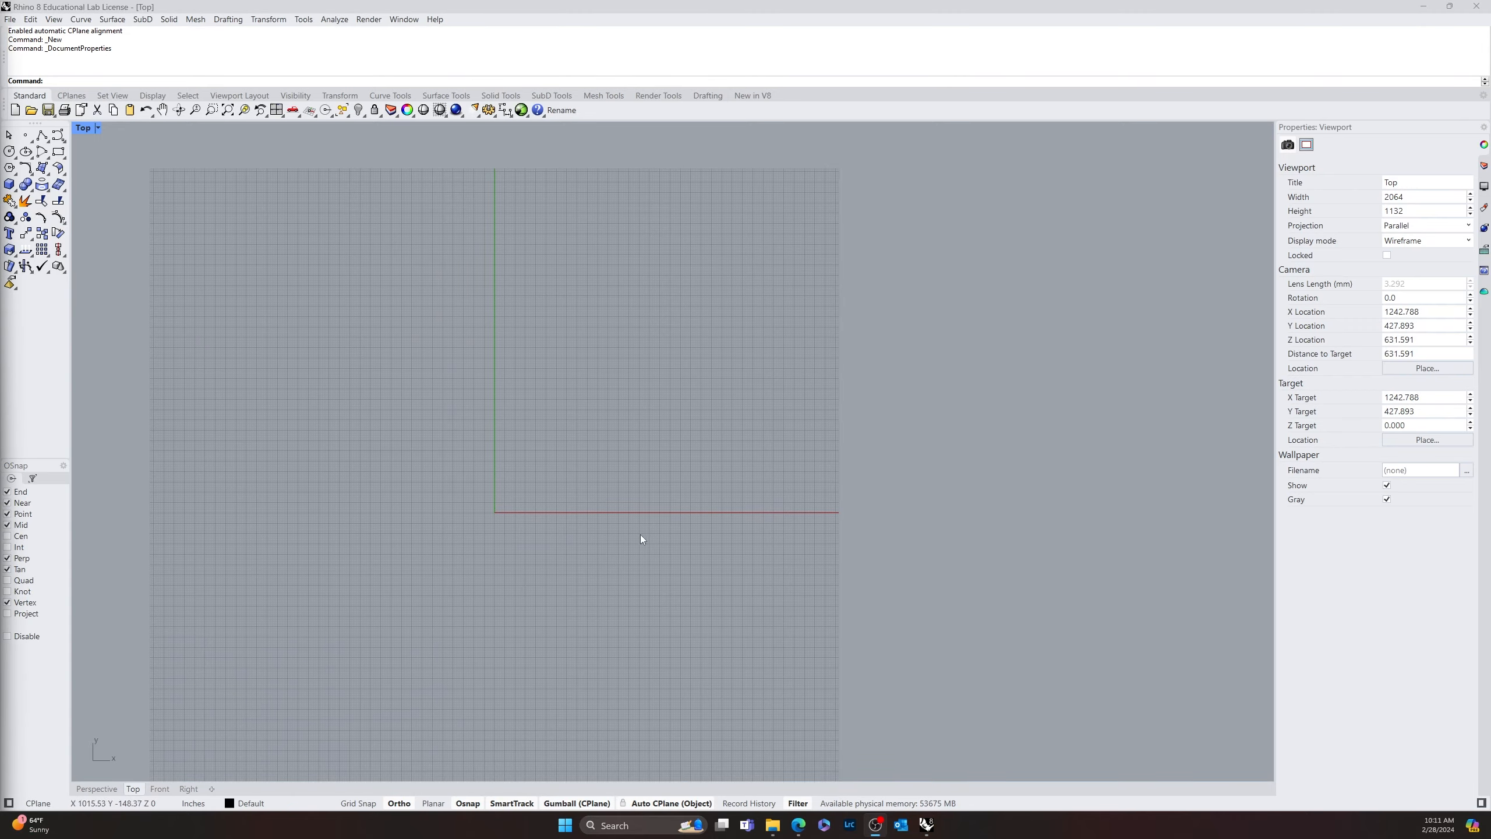
{"action": "scroll", "coordinate": [640, 555], "scroll_direction": "up", "scroll_amount": 8}
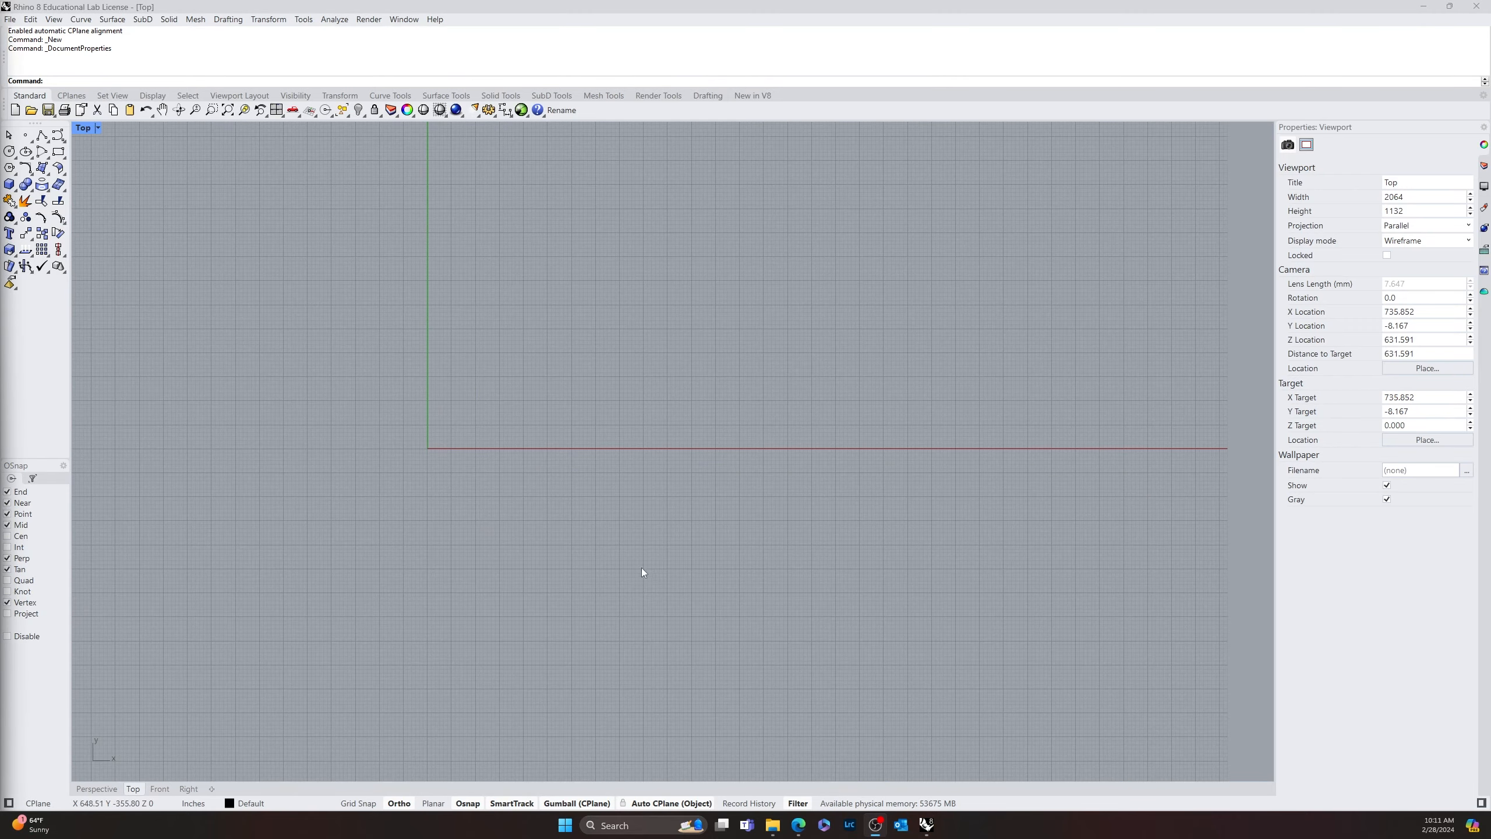
{"action": "right_click_drag", "start_coordinate": [410, 460], "coordinate": [336, 551]}
{"action": "scroll", "coordinate": [509, 489], "scroll_direction": "up", "scroll_amount": 4}
{"action": "right_click_drag", "start_coordinate": [445, 503], "coordinate": [638, 454]}
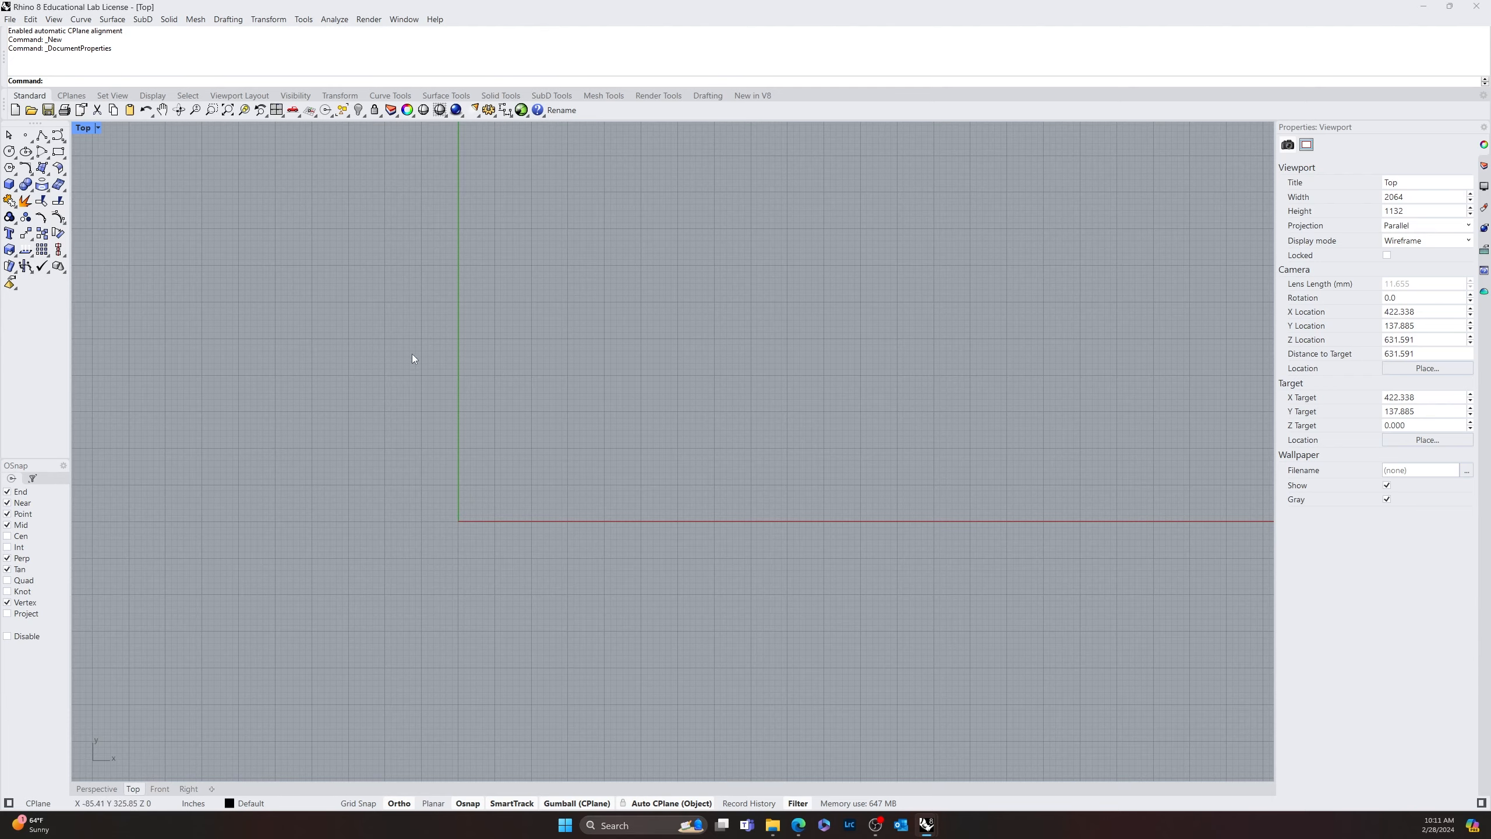
{"action": "right_click_drag", "start_coordinate": [478, 311], "coordinate": [415, 462]}
{"action": "scroll", "coordinate": [362, 325], "scroll_direction": "down", "scroll_amount": 4}
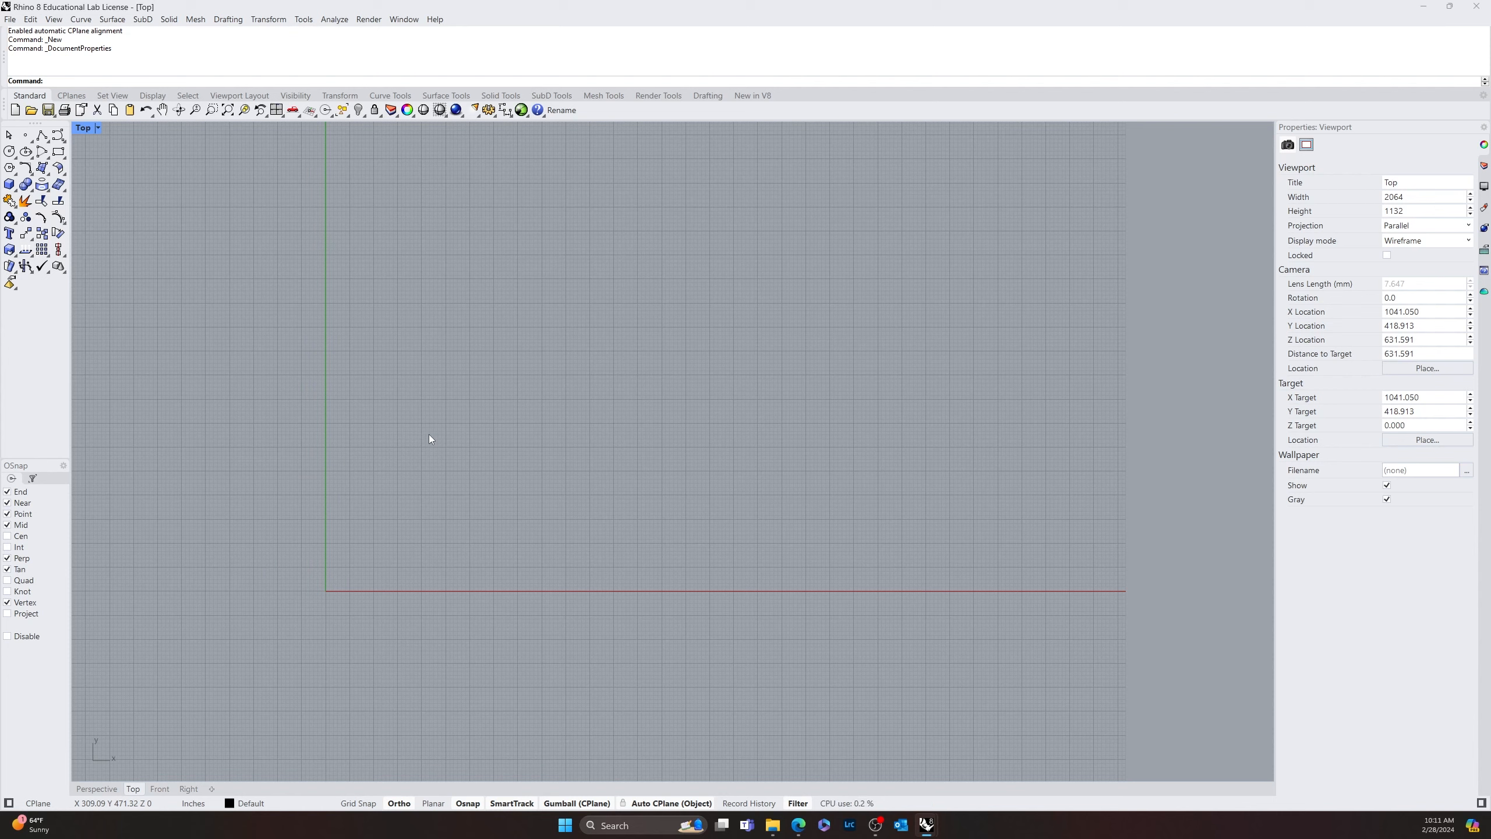
{"action": "type", "text": "3"}
{"action": "key", "text": "Escape"}
{"action": "type", "text": "Rectangle"}
{"action": "key", "text": "Return"}
{"action": "left_click", "coordinate": [343, 574]}
{"action": "type", "text": "3"}
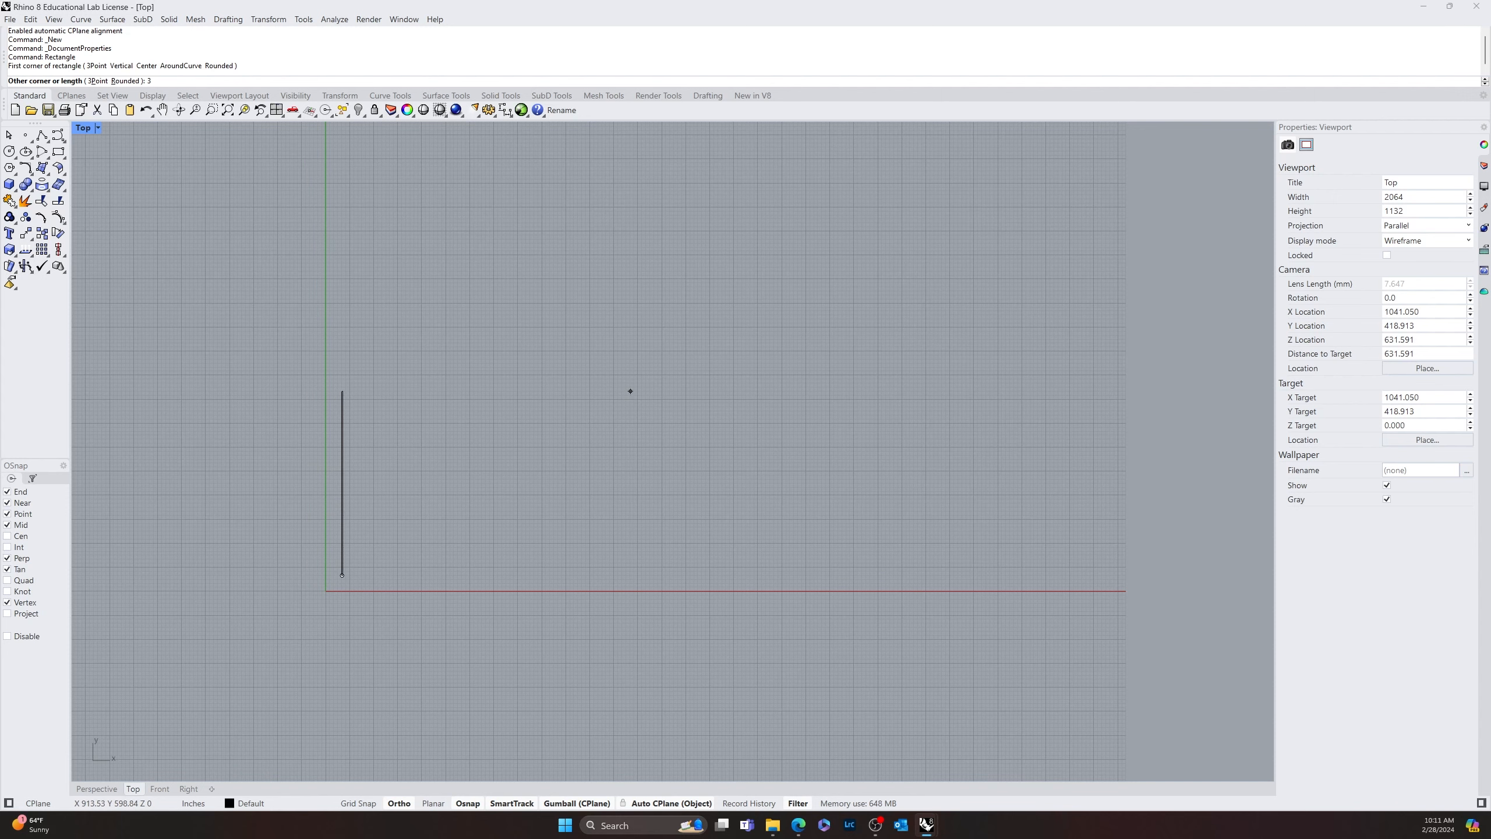
{"action": "type", "text": "00'"}
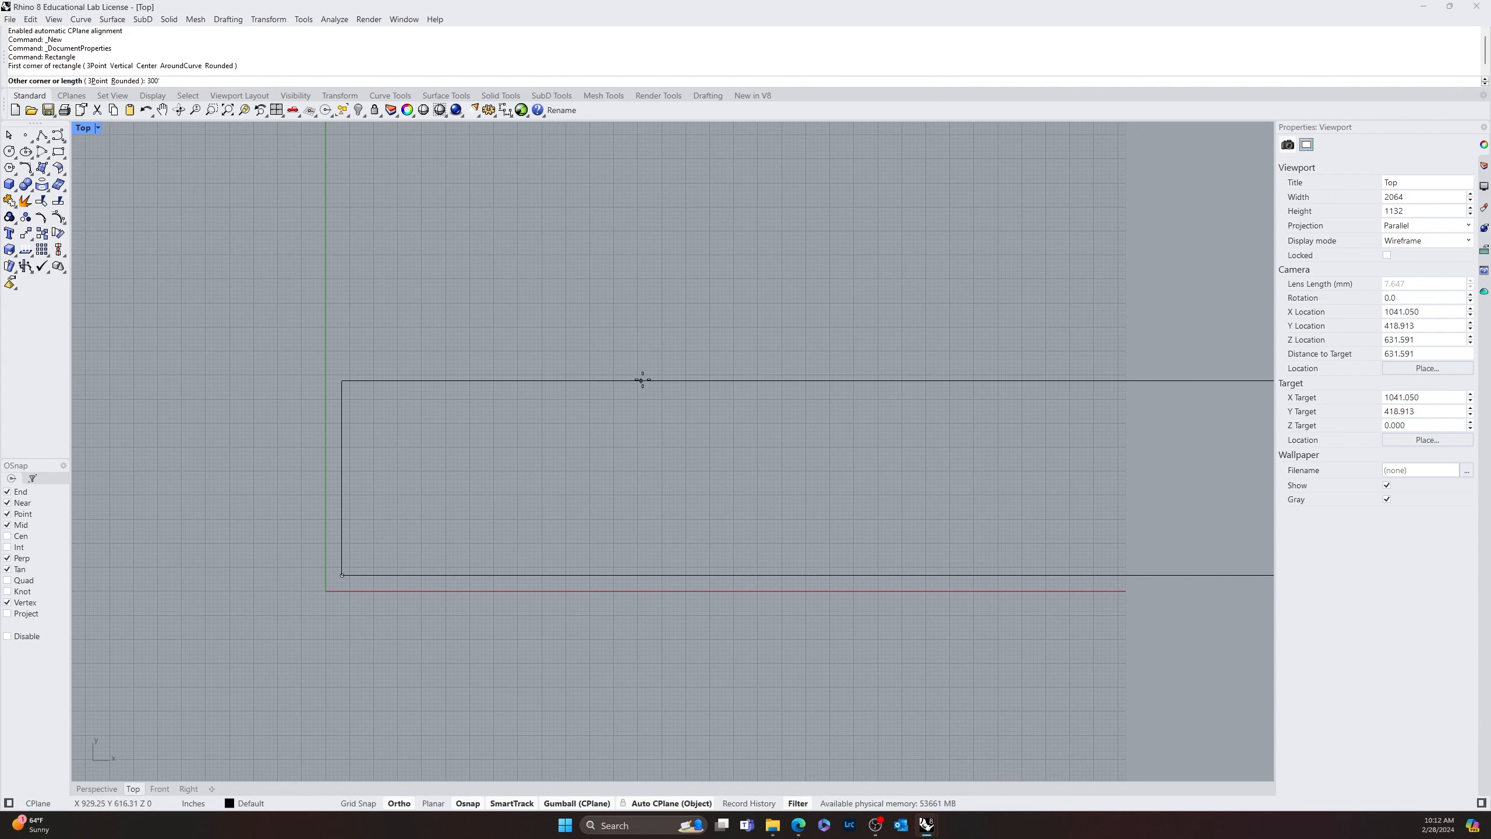
{"action": "scroll", "coordinate": [645, 347], "scroll_direction": "down", "scroll_amount": 3}
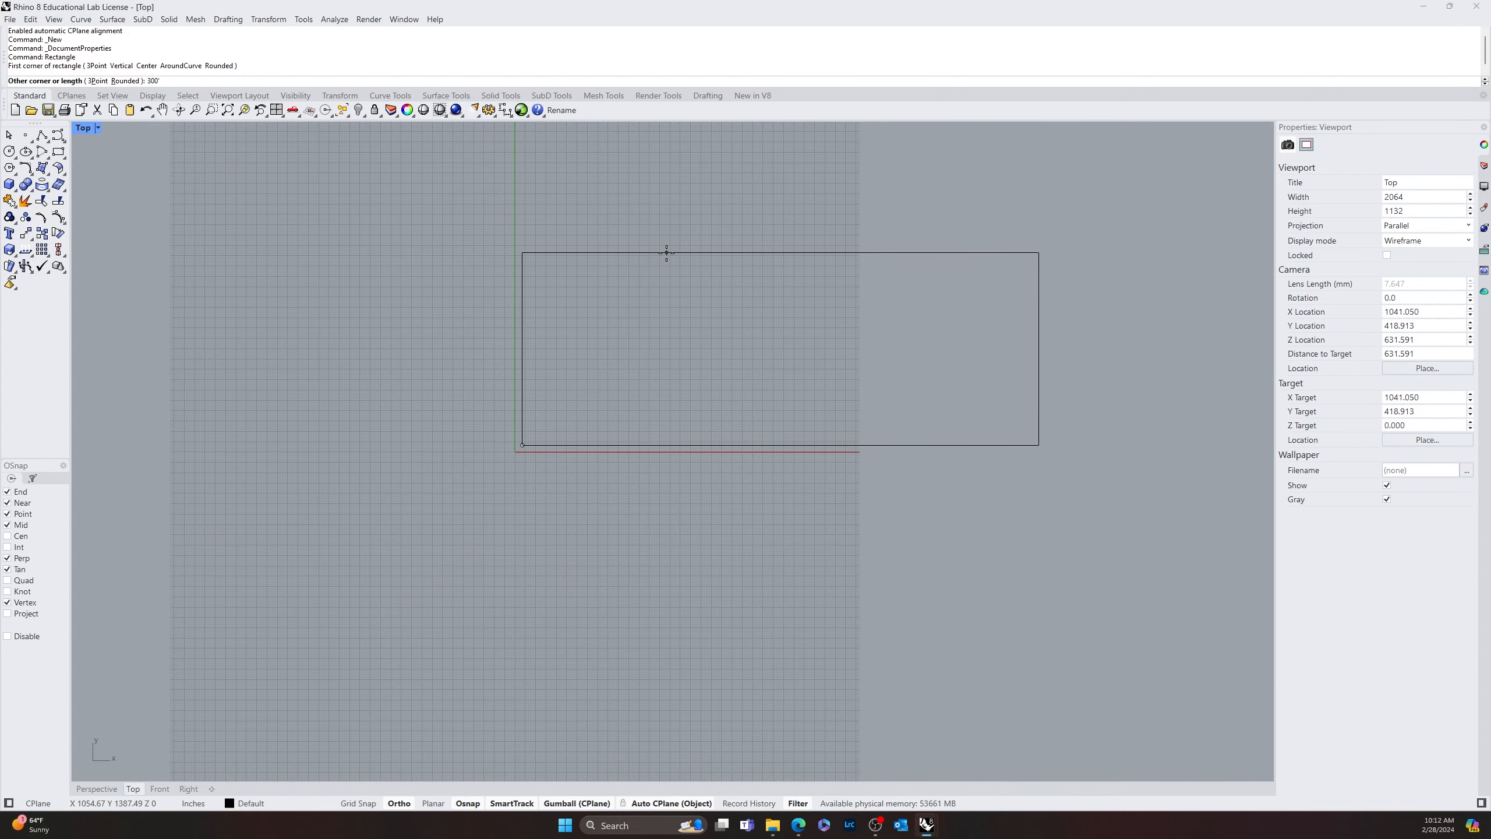
{"action": "type", "text": "200"}
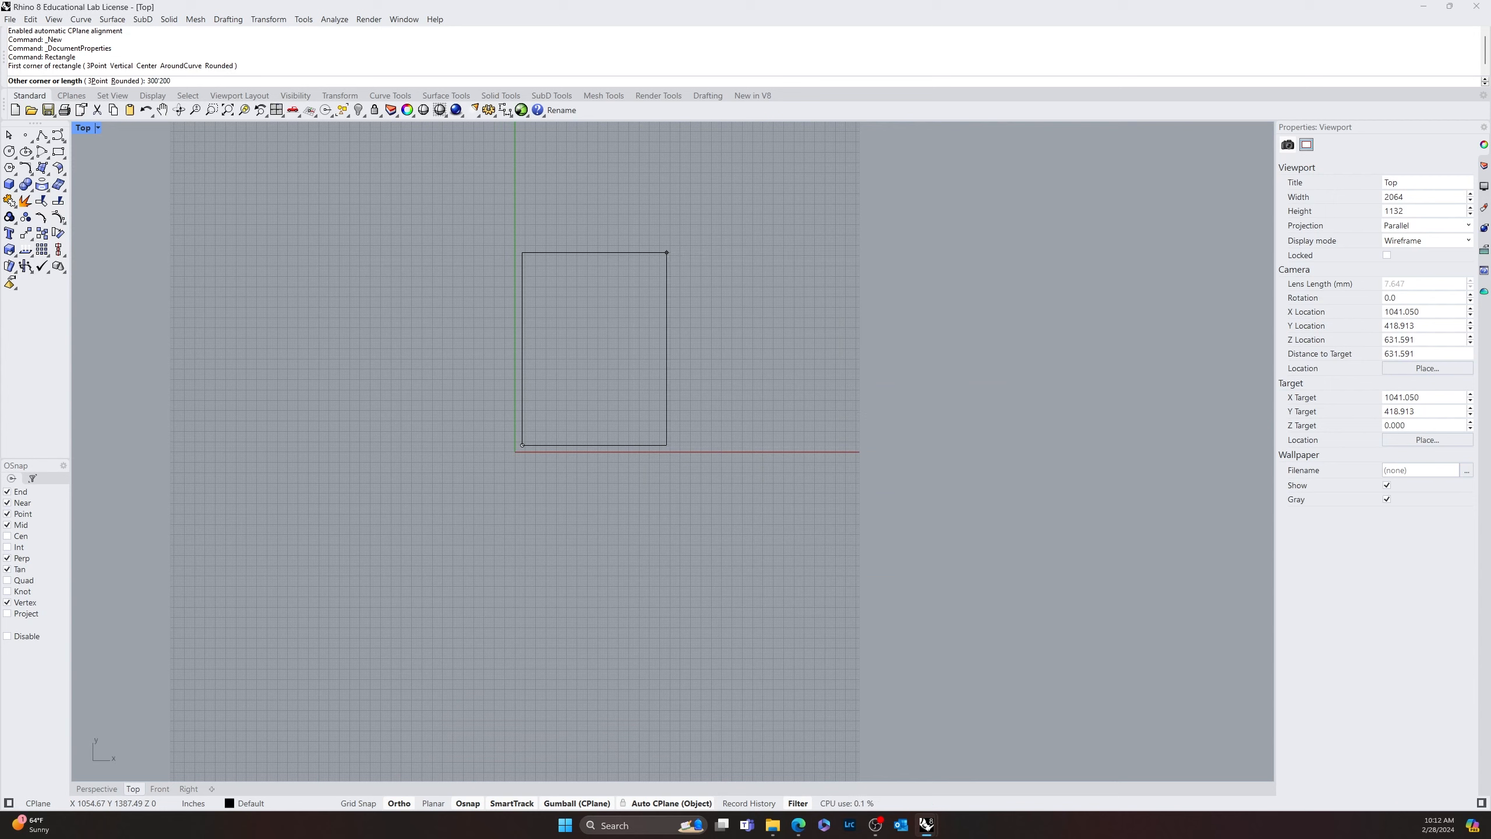
{"action": "type", "text": "'"}
{"action": "key", "text": "Return"}
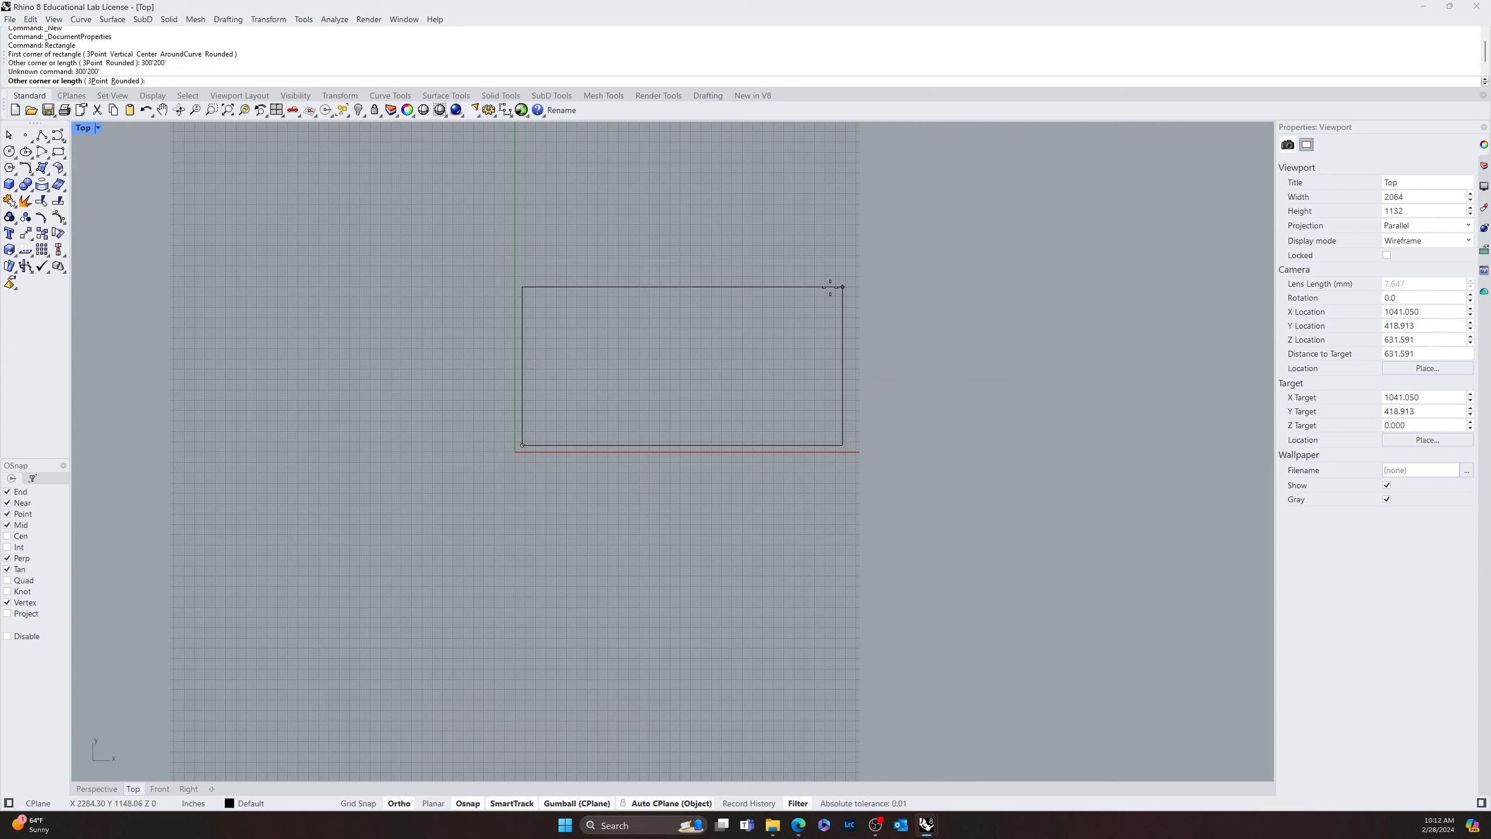
{"action": "key", "text": "Escape"}
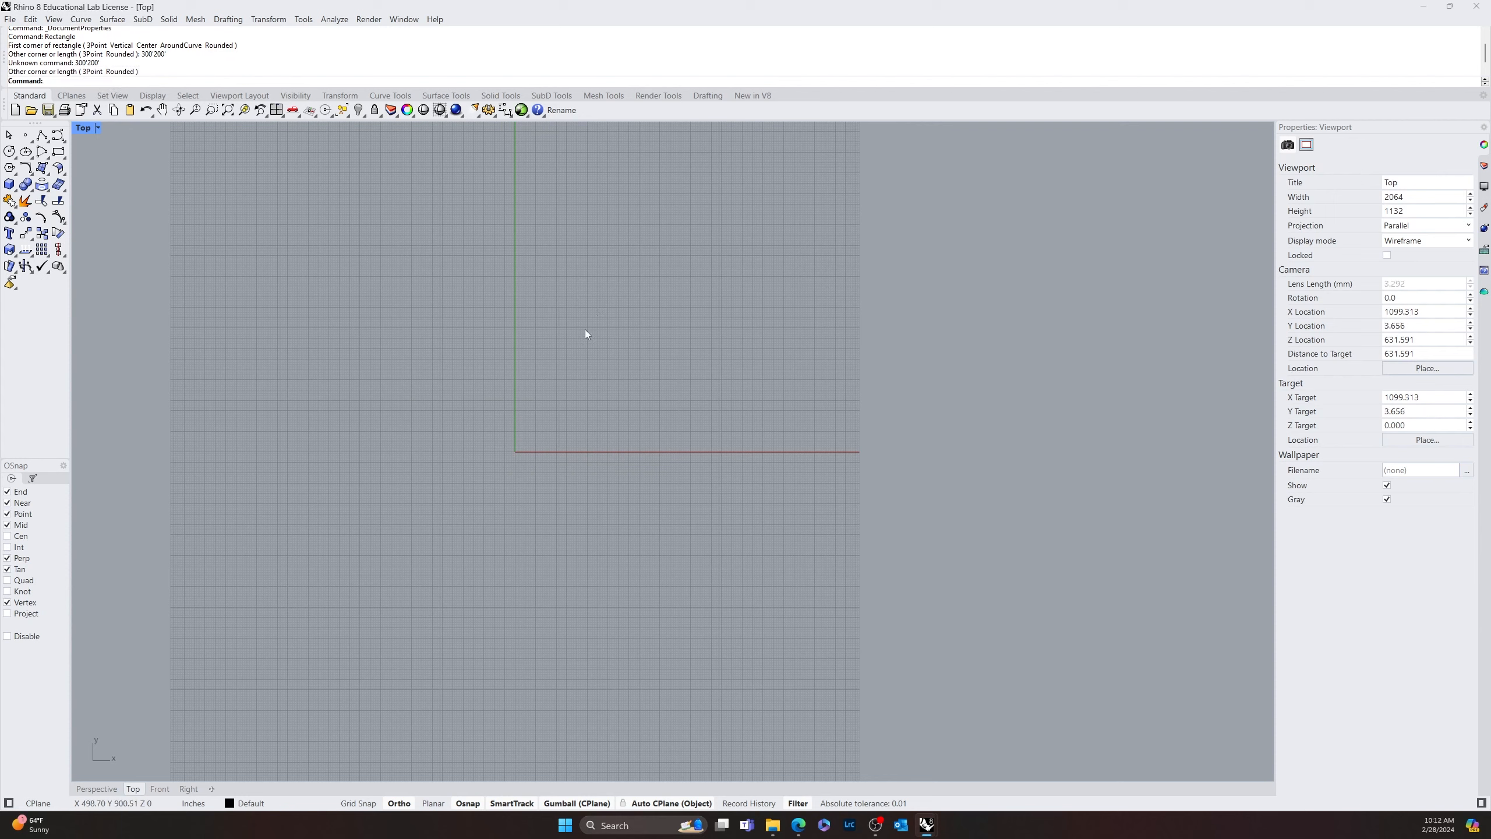
Draw a rectangle 300' long and 200' wide with its first corner just above and right of the origin, and select it
{"action": "key", "text": "Return"}
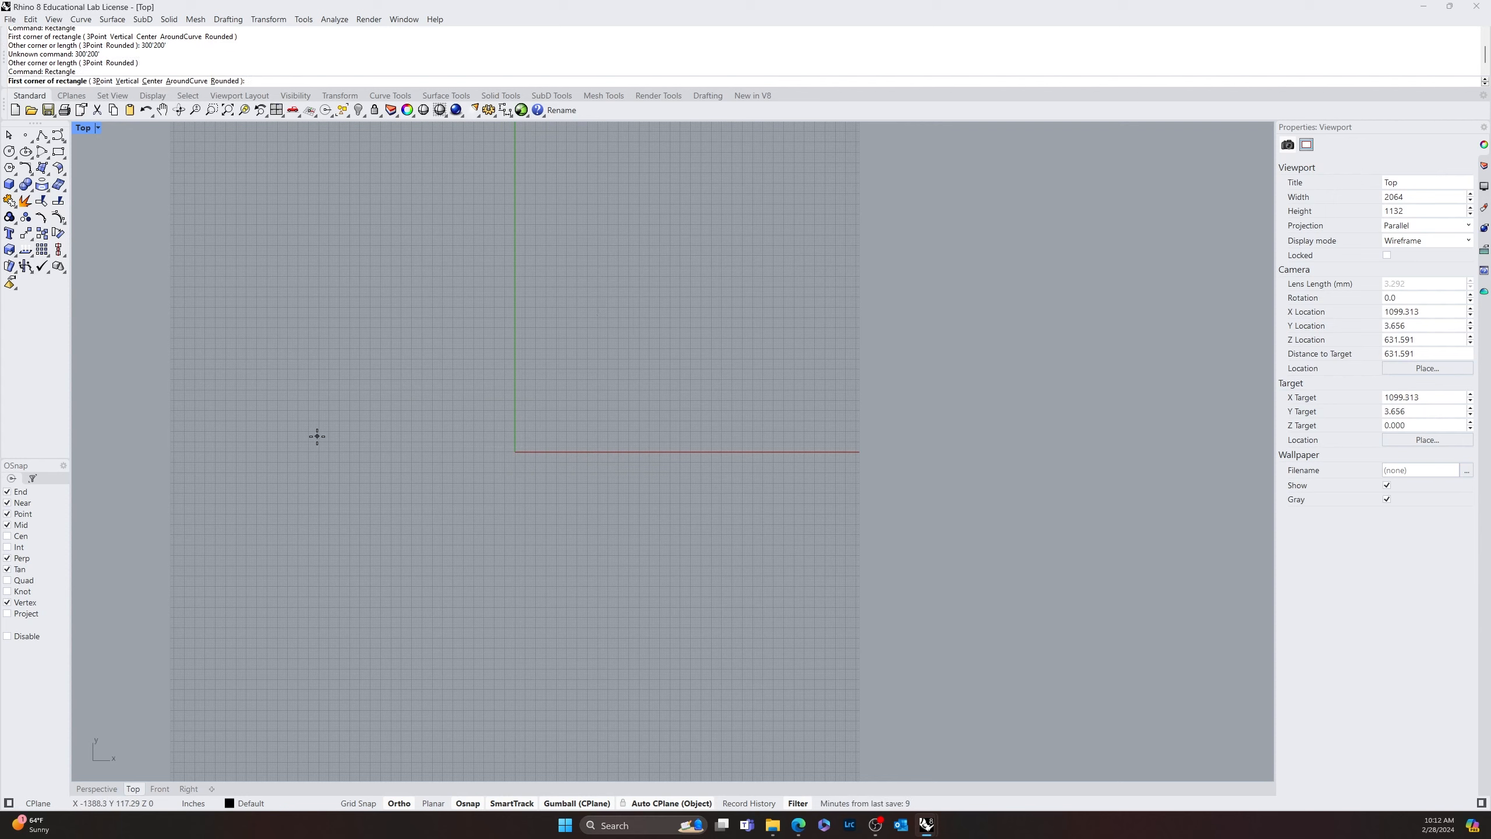
{"action": "left_click", "coordinate": [523, 446]}
{"action": "type", "text": "300'"}
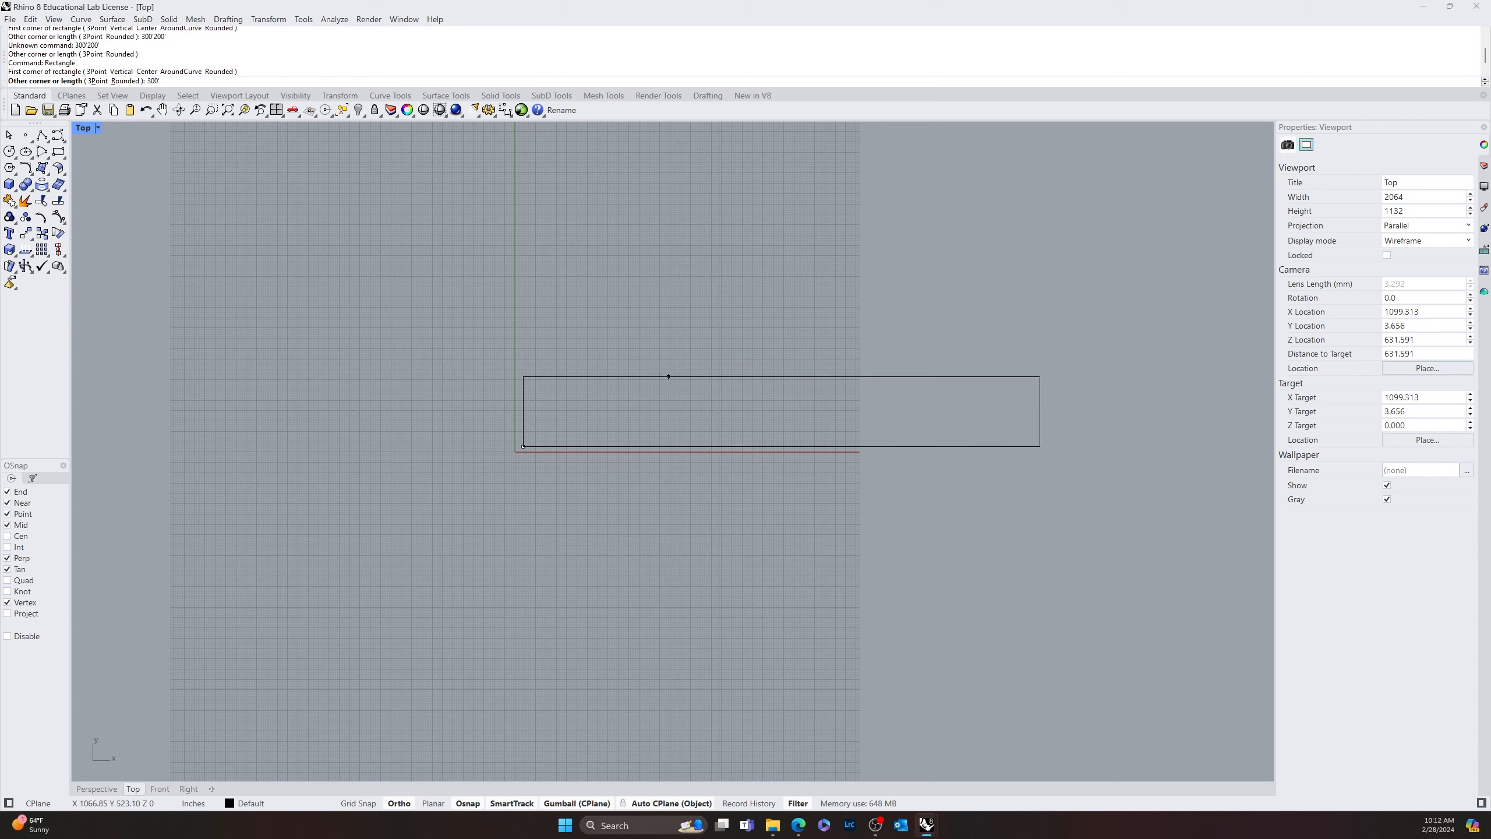
{"action": "key", "text": "Return"}
{"action": "type", "text": "200'"}
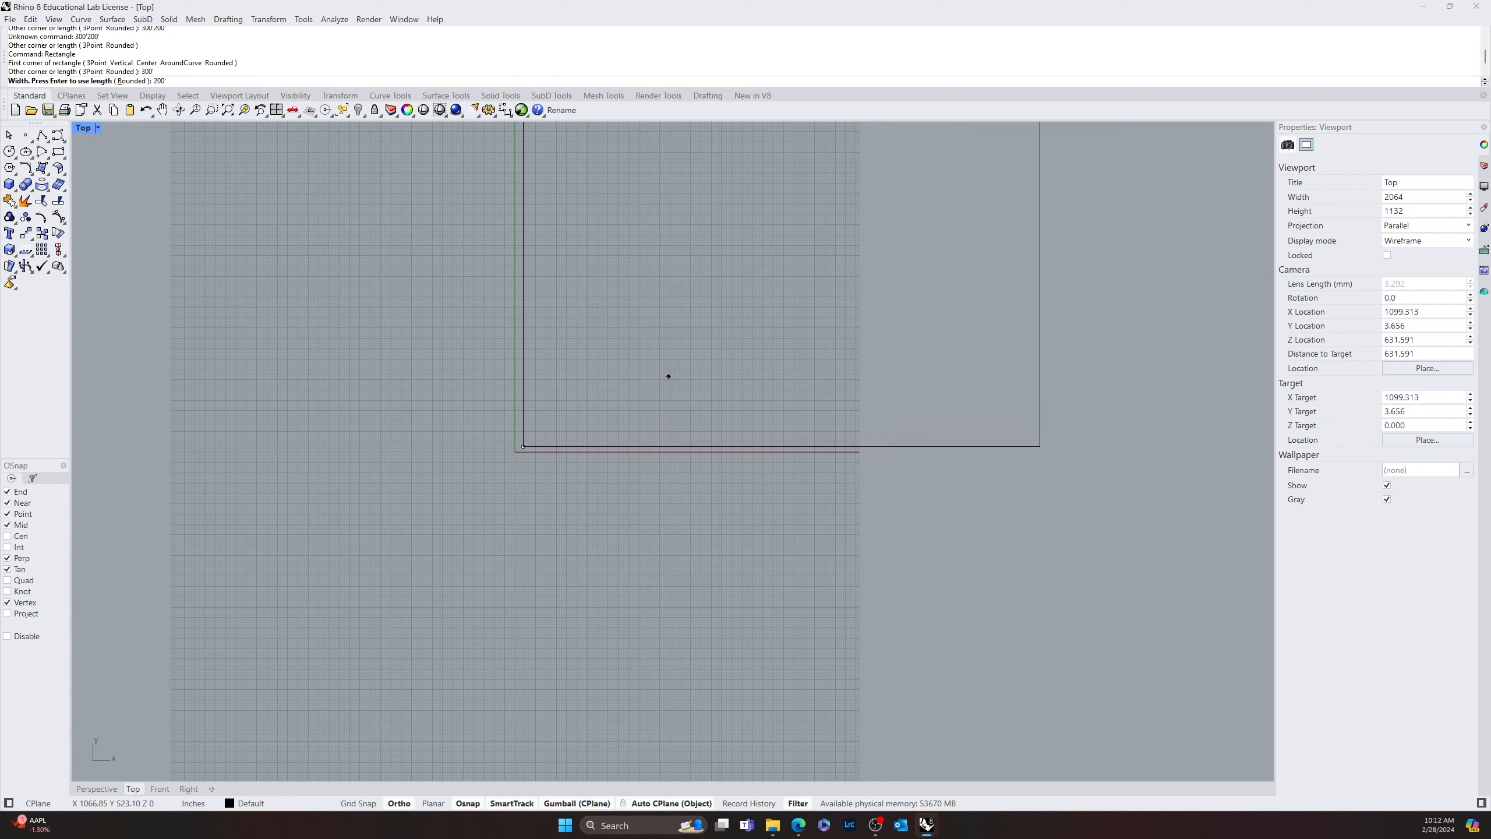
{"action": "key", "text": "Return"}
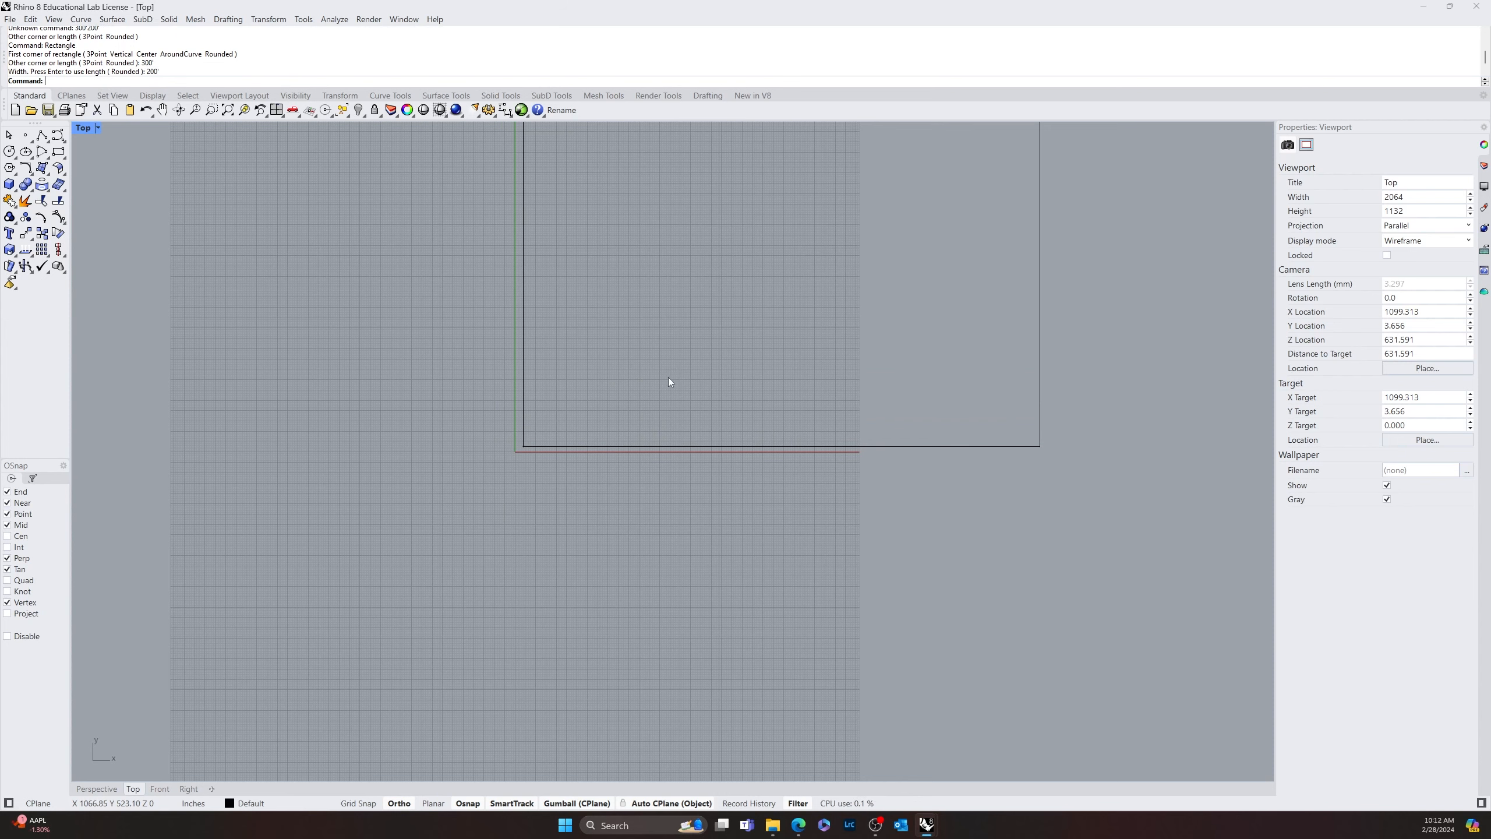
{"action": "scroll", "coordinate": [669, 377], "scroll_direction": "down", "scroll_amount": 5}
{"action": "right_click_drag", "start_coordinate": [652, 415], "coordinate": [549, 410]}
{"action": "scroll", "coordinate": [550, 410], "scroll_direction": "up", "scroll_amount": 5}
{"action": "left_click", "coordinate": [646, 507]}
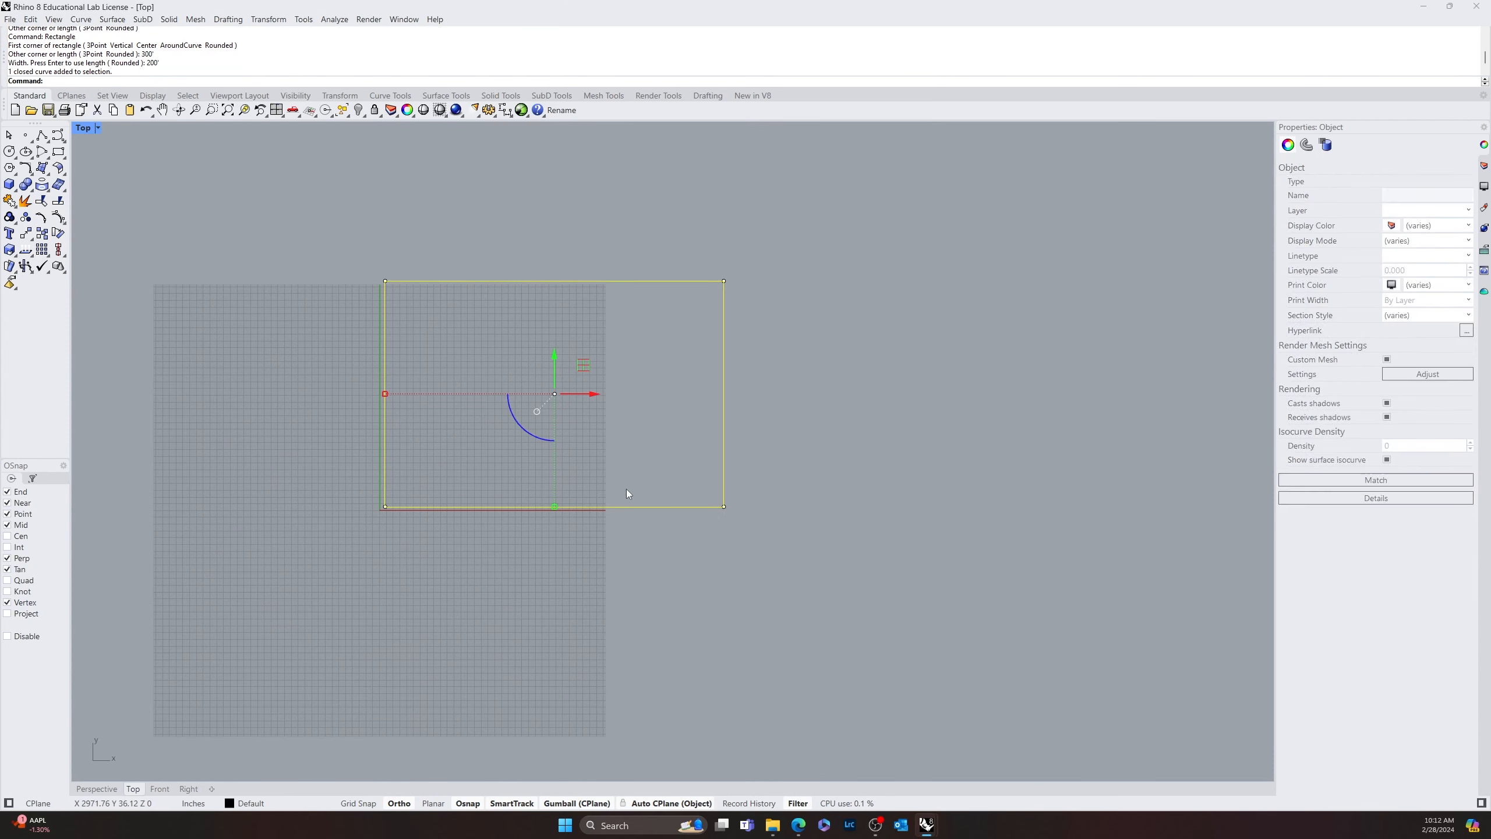
Turn on Grid Snap for the Top view
{"action": "mouse_move", "coordinate": [557, 359]}
{"action": "left_mouse_down"}
{"action": "mouse_move", "coordinate": [540, 493]}
{"action": "mouse_move", "coordinate": [545, 368]}
{"action": "left_mouse_up"}
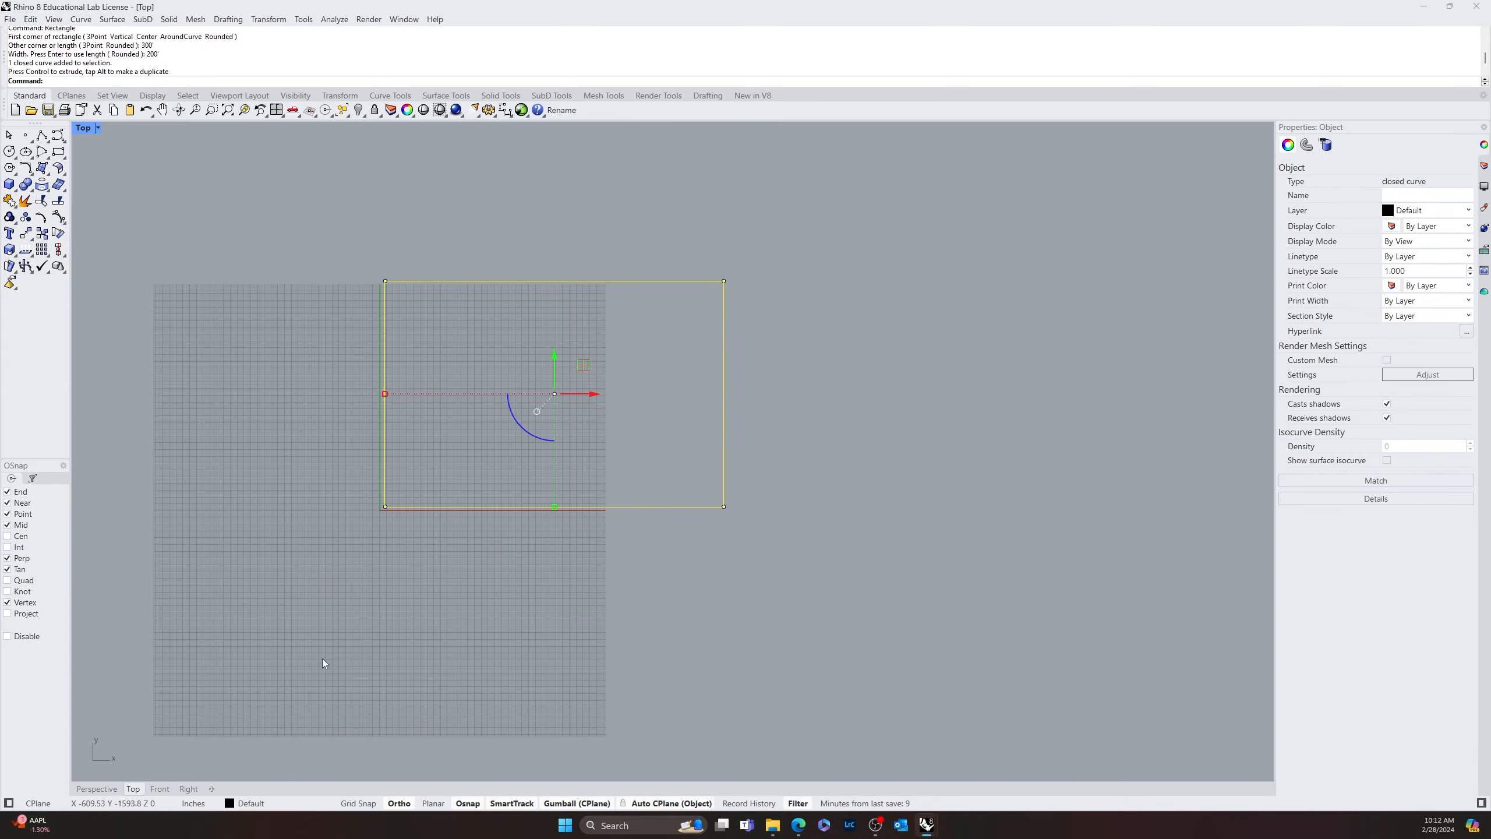
{"action": "scroll", "coordinate": [413, 510], "scroll_direction": "up", "scroll_amount": 6}
{"action": "scroll", "coordinate": [336, 455], "scroll_direction": "up", "scroll_amount": 5}
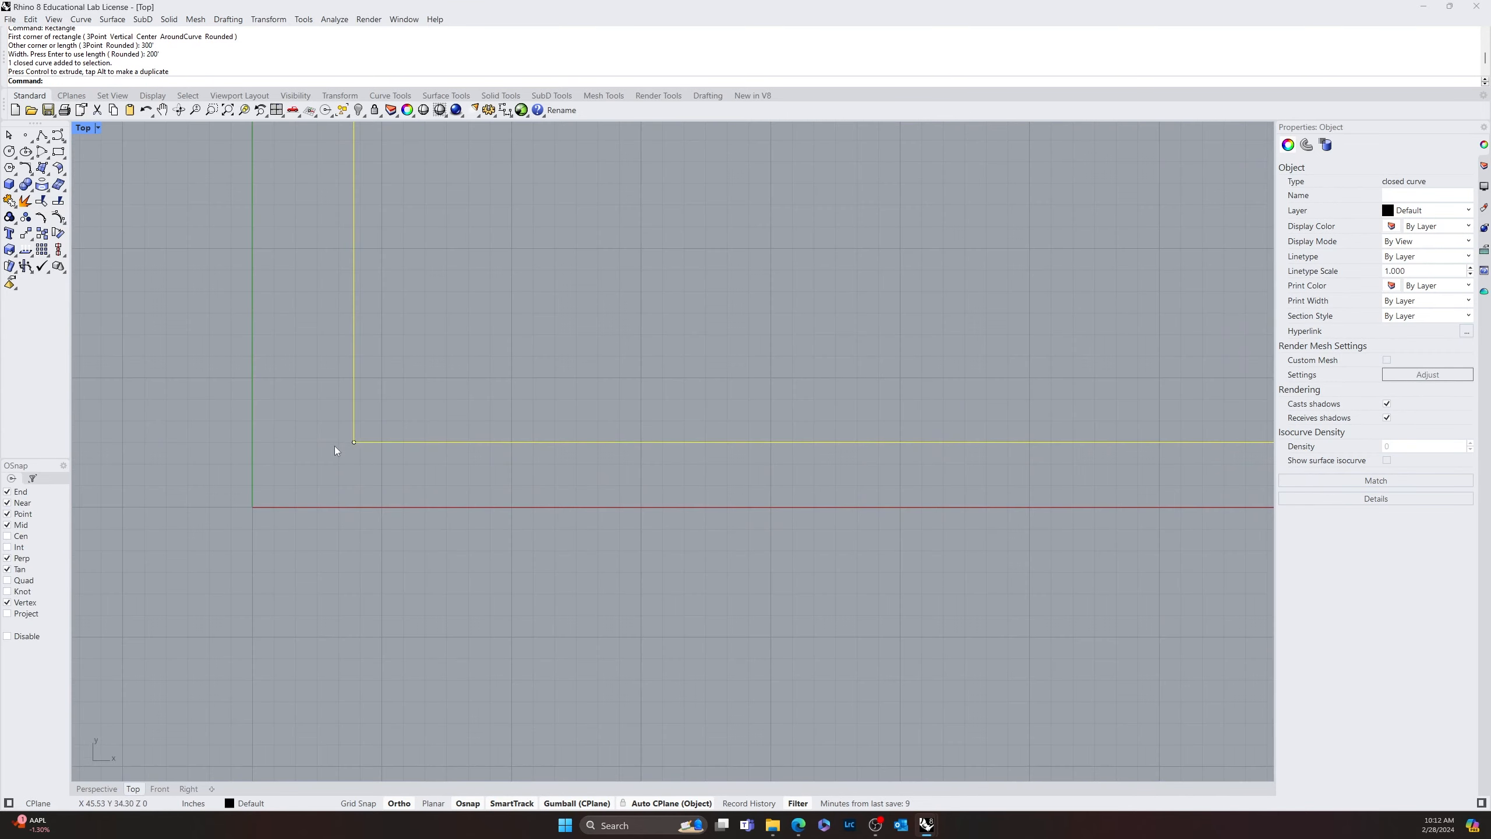
{"action": "left_click", "coordinate": [357, 803]}
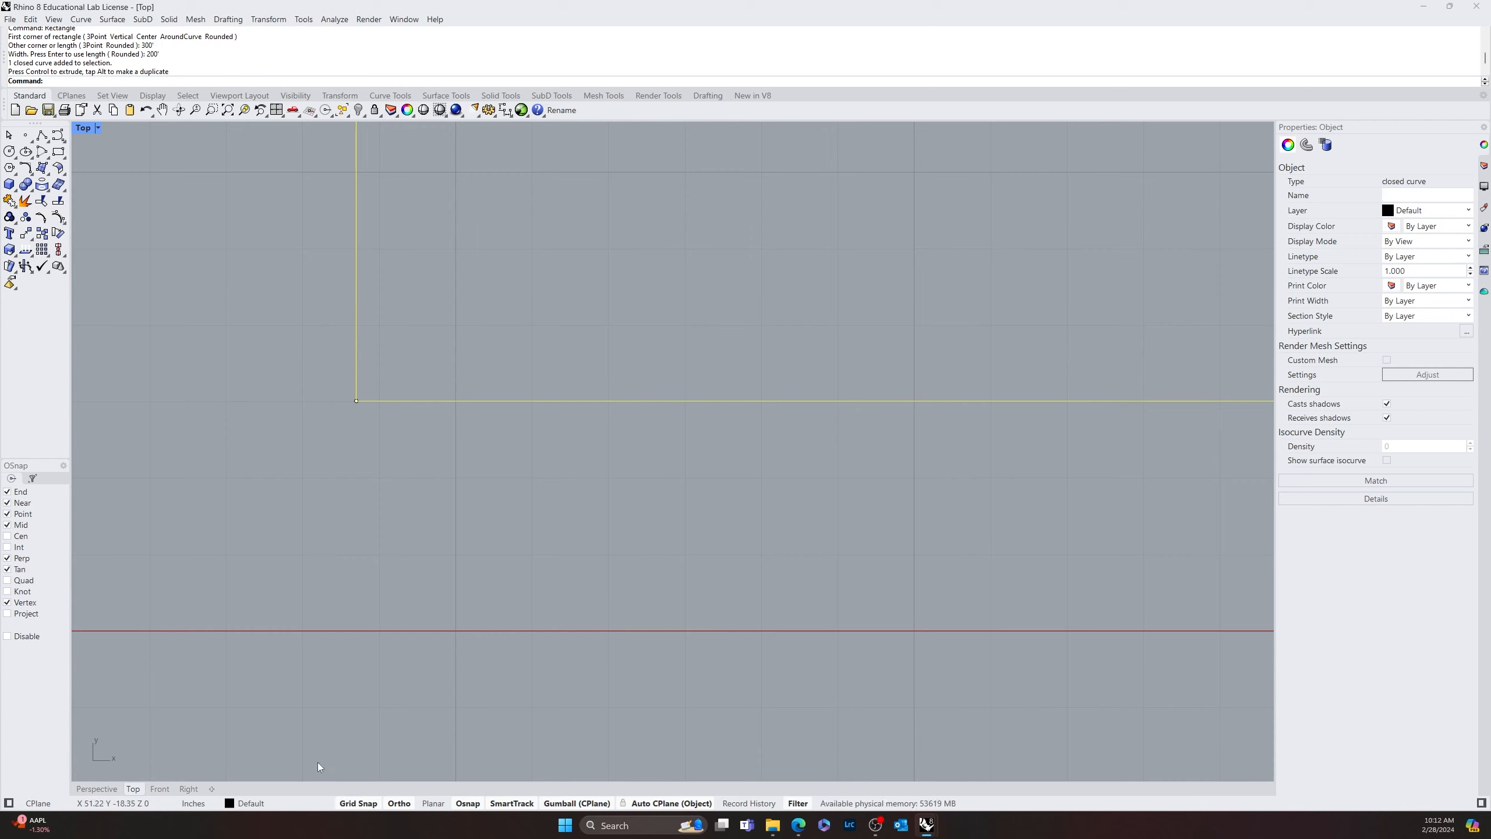
{"action": "right_click", "coordinate": [376, 418]}
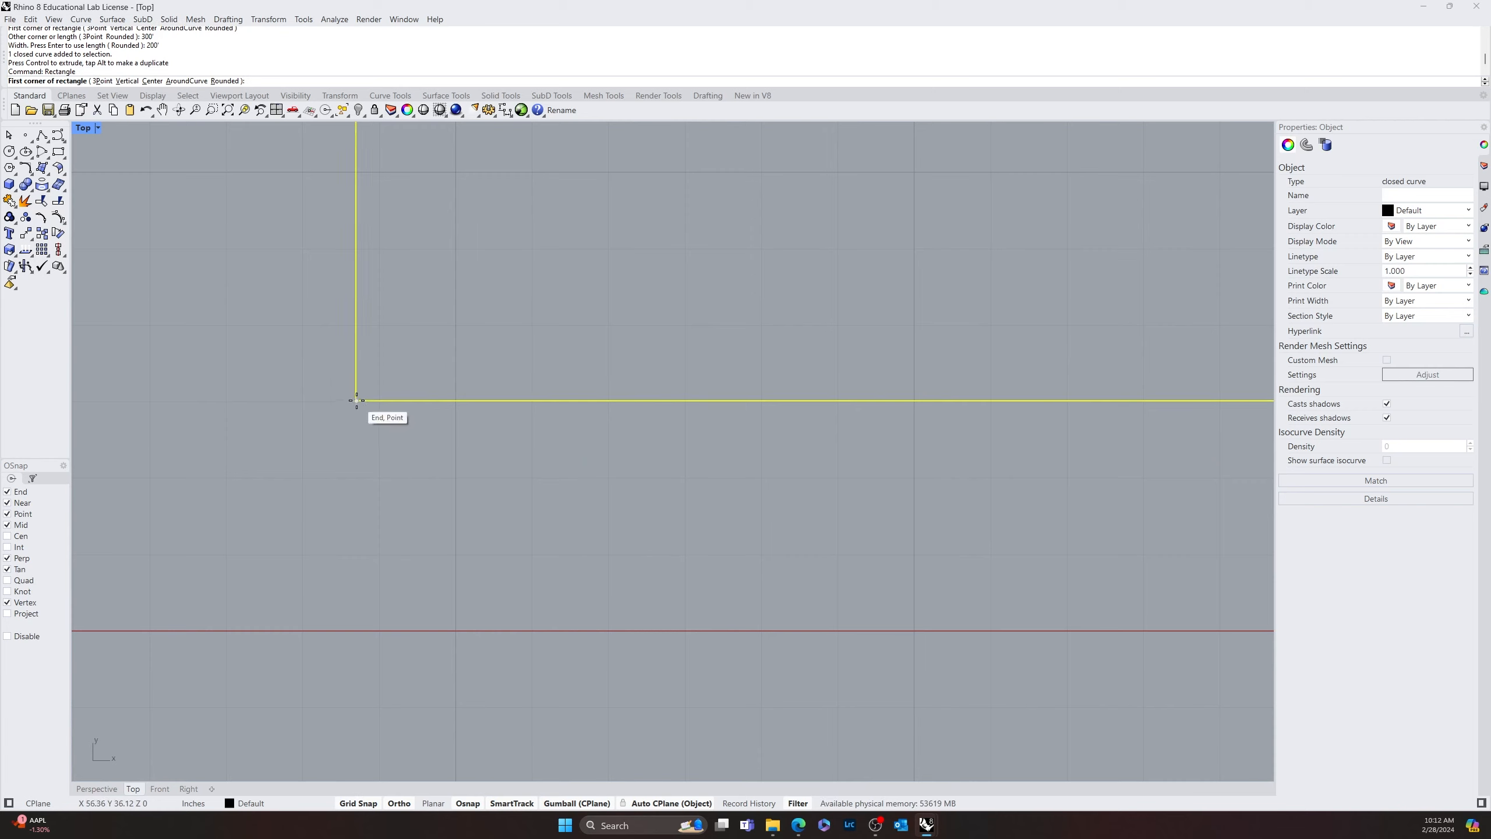
{"action": "key", "text": "Escape"}
Move the 300' by 200' rectangle by its lower-left corner onto the grid intersection near X -1800, Y -503, enclosing the origin
{"action": "left_click", "coordinate": [357, 401]}
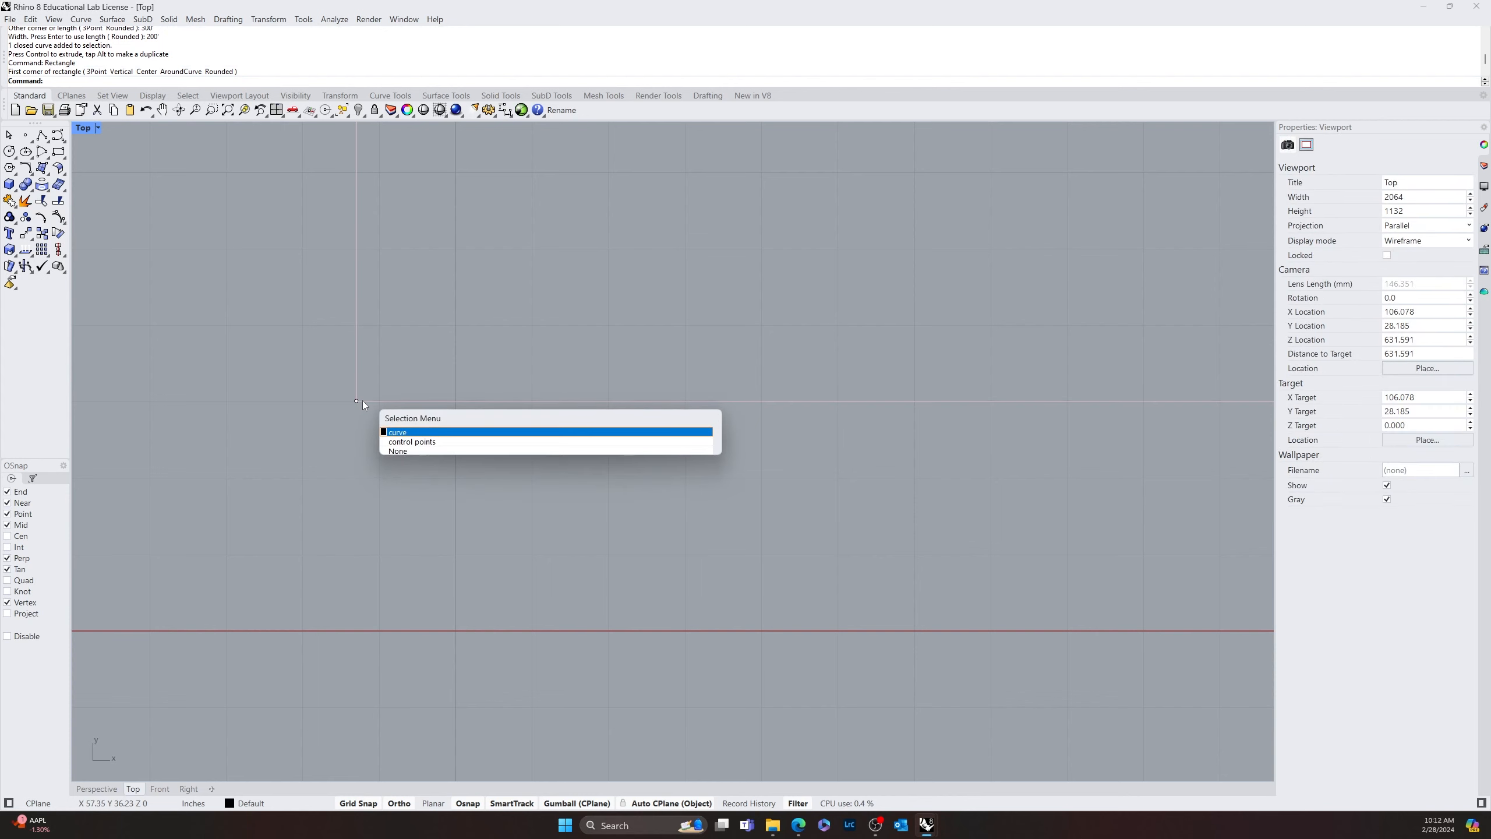
{"action": "left_click", "coordinate": [406, 437]}
{"action": "type", "text": "move"}
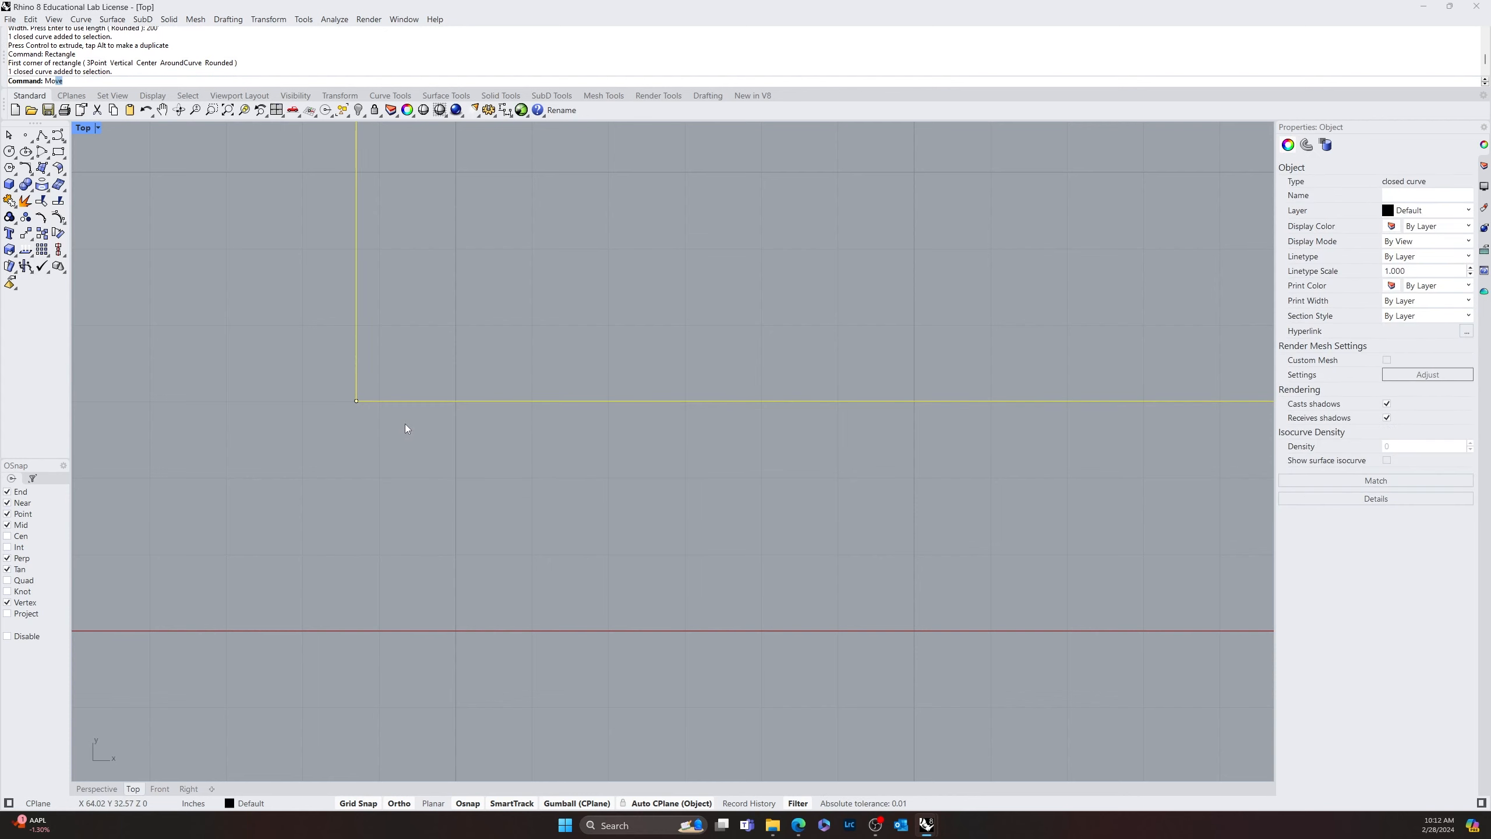
{"action": "key", "text": "Return"}
{"action": "left_click", "coordinate": [355, 399]}
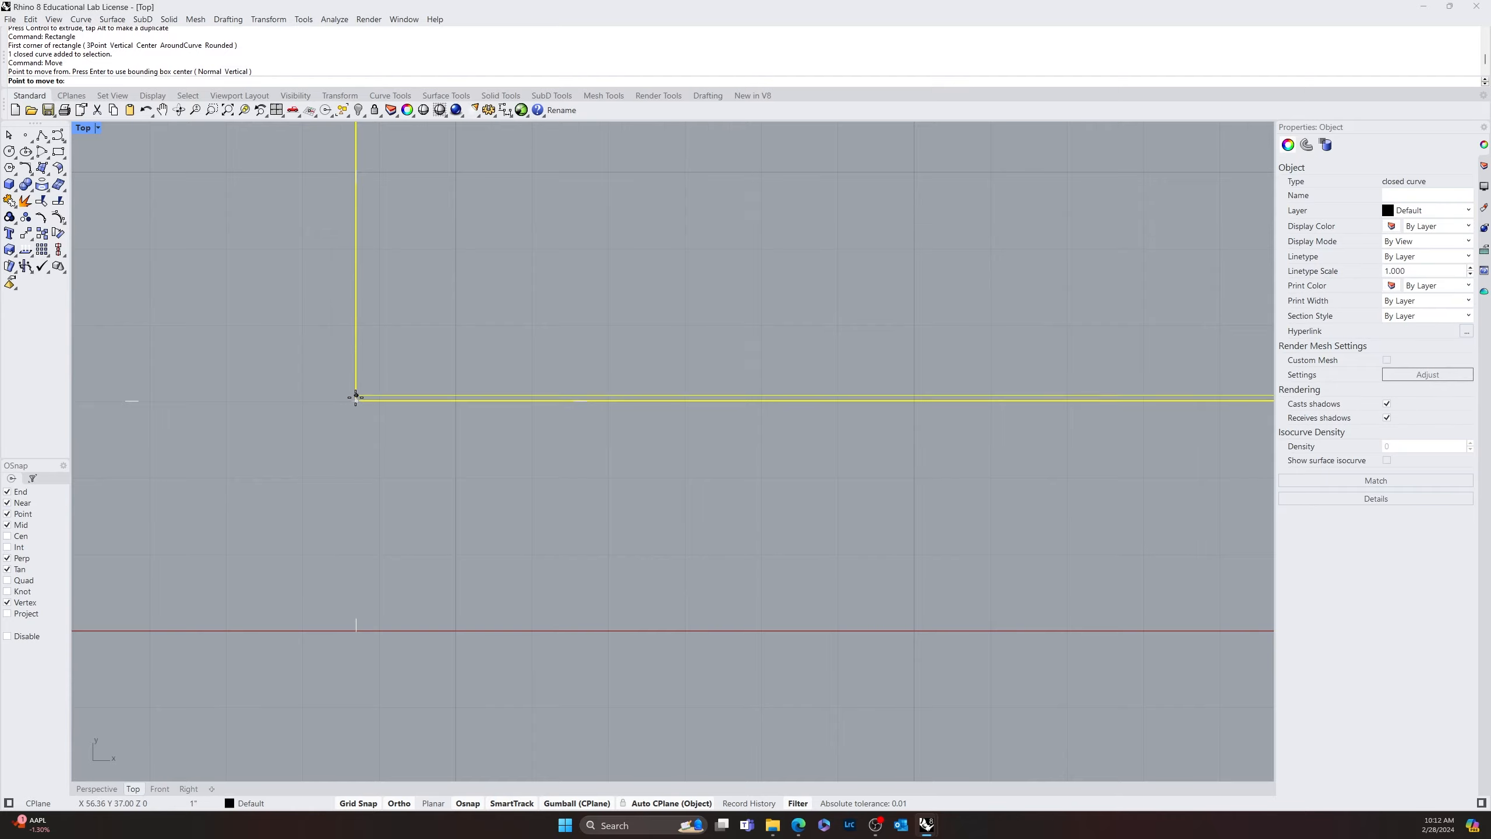
{"action": "scroll", "coordinate": [387, 419], "scroll_direction": "down", "scroll_amount": 5}
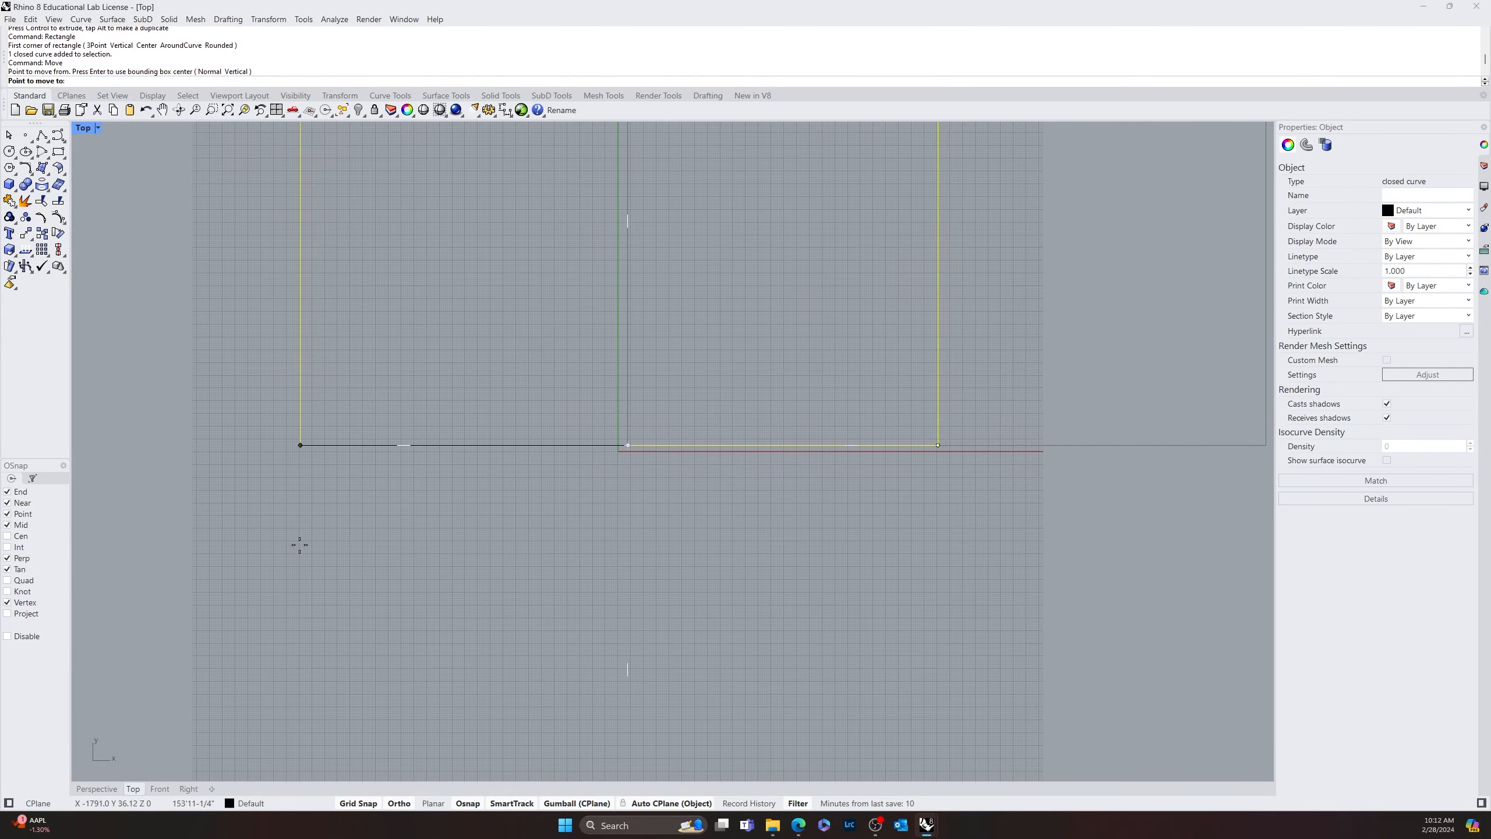
{"action": "scroll", "coordinate": [308, 531], "scroll_direction": "up", "scroll_amount": 5}
{"action": "scroll", "coordinate": [308, 526], "scroll_direction": "up", "scroll_amount": 4}
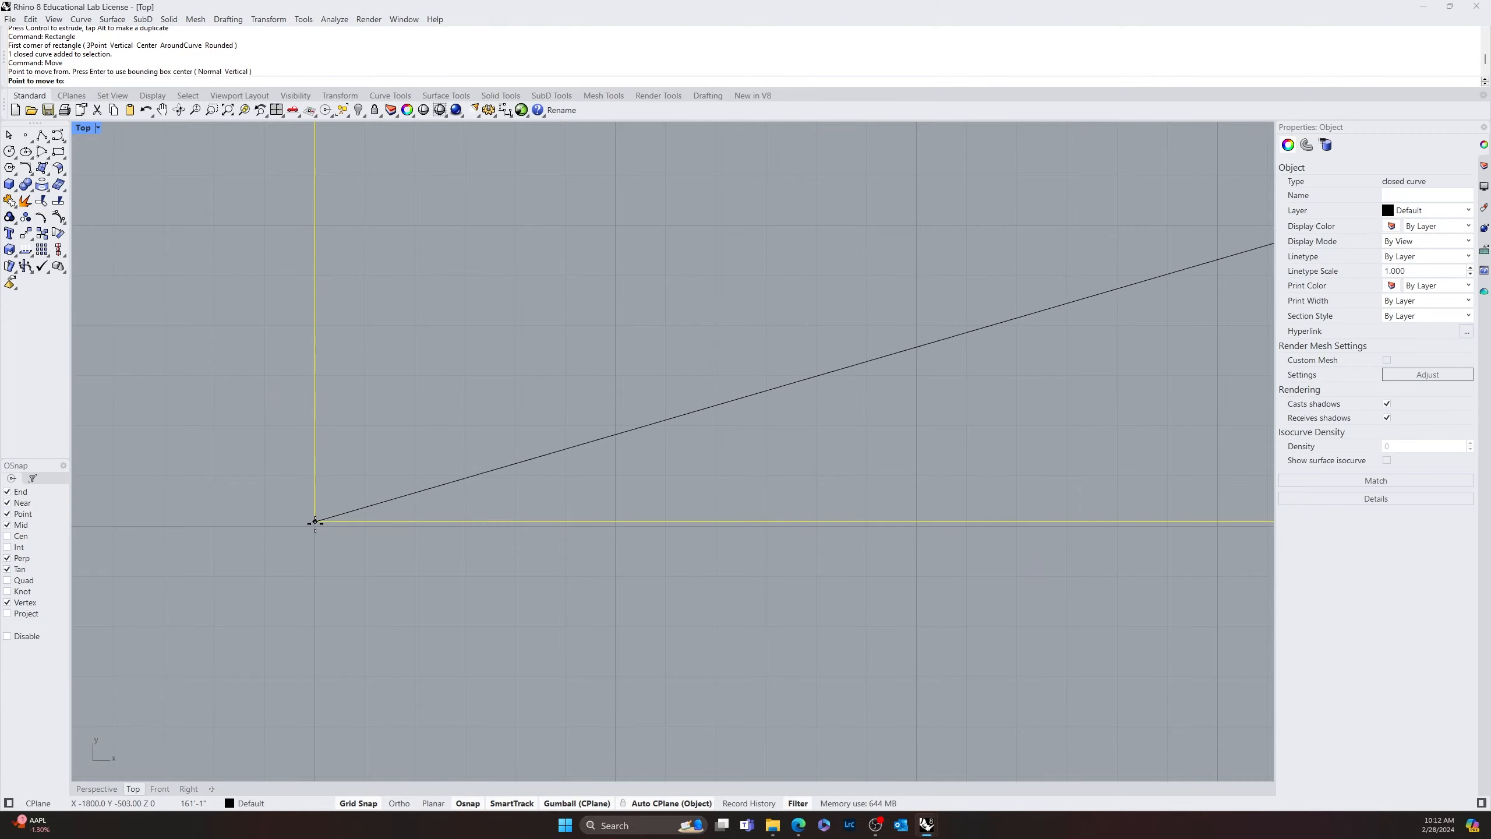
{"action": "left_click", "coordinate": [317, 523]}
{"action": "scroll", "coordinate": [545, 534], "scroll_direction": "down", "scroll_amount": 5}
{"action": "scroll", "coordinate": [545, 534], "scroll_direction": "down", "scroll_amount": 8}
{"action": "left_click", "coordinate": [691, 455]}
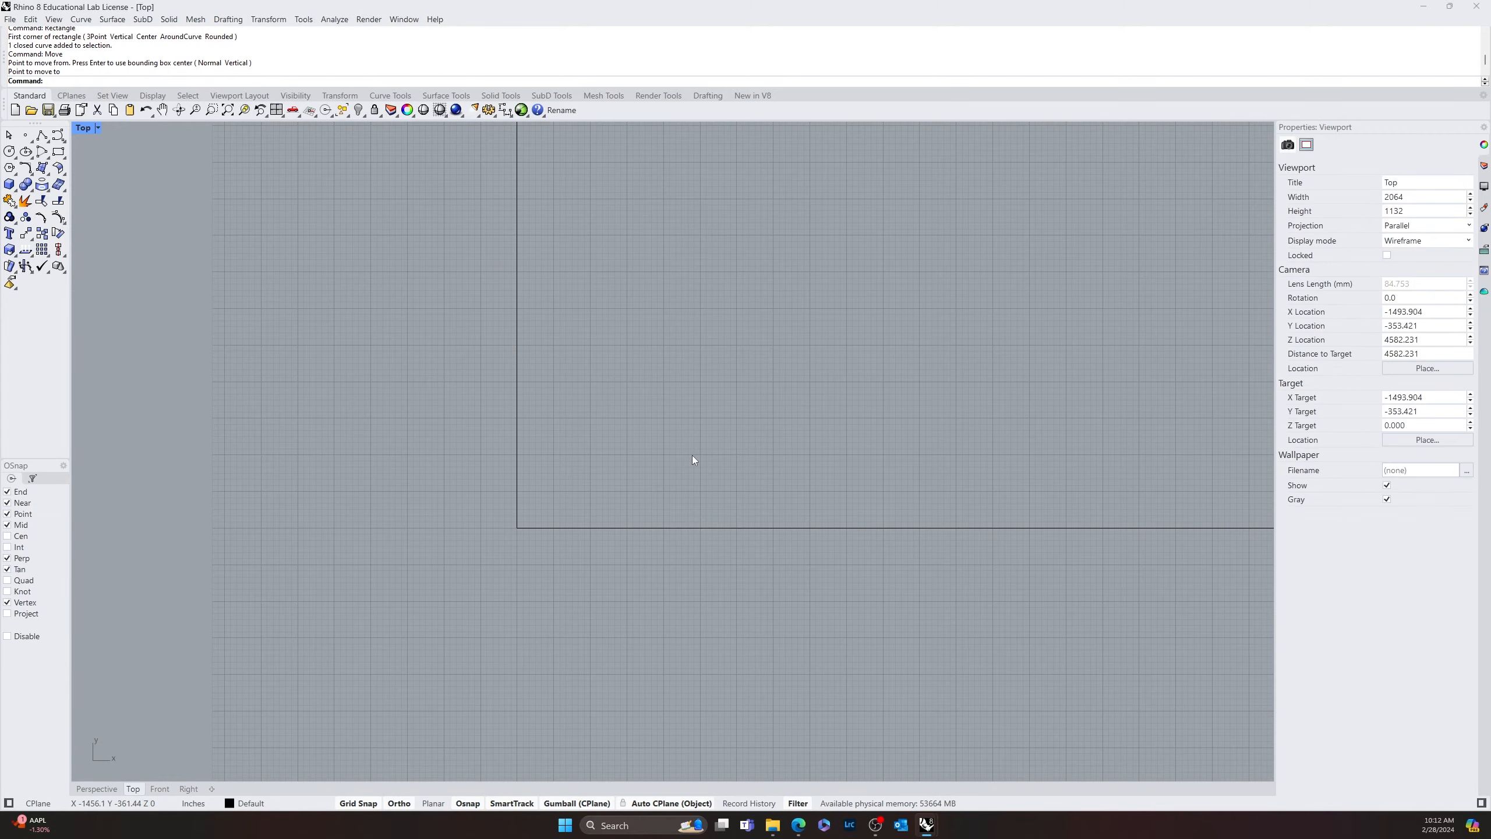
{"action": "right_click_drag", "start_coordinate": [693, 456], "coordinate": [276, 599]}
{"action": "scroll", "coordinate": [282, 587], "scroll_direction": "down", "scroll_amount": 10}
{"action": "right_click_drag", "start_coordinate": [583, 448], "coordinate": [530, 453]}
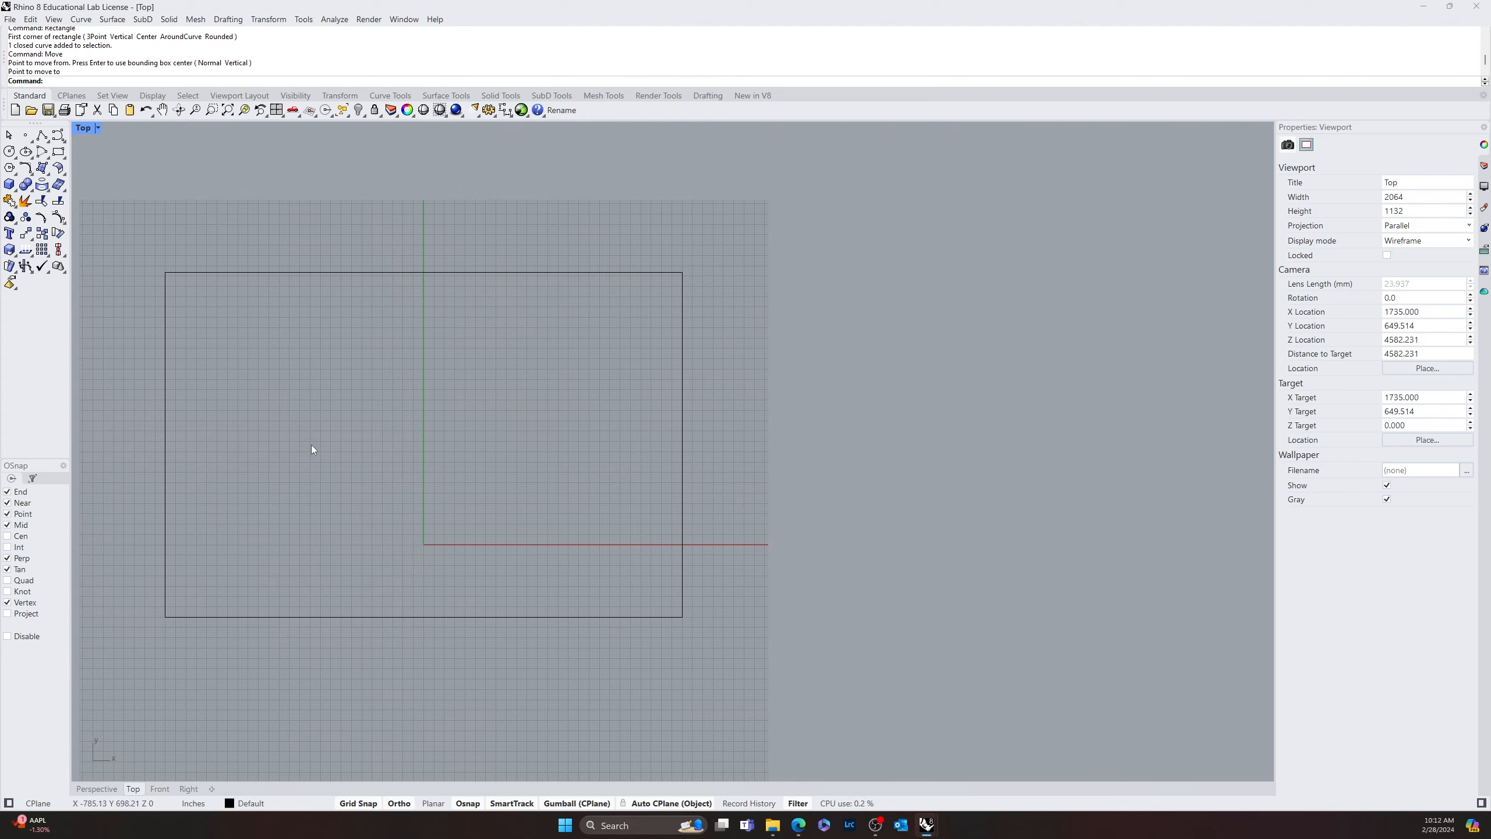
{"action": "scroll", "coordinate": [440, 552], "scroll_direction": "up", "scroll_amount": 3}
{"action": "scroll", "coordinate": [420, 526], "scroll_direction": "down", "scroll_amount": 2}
{"action": "right_click_drag", "start_coordinate": [419, 526], "coordinate": [581, 516]}
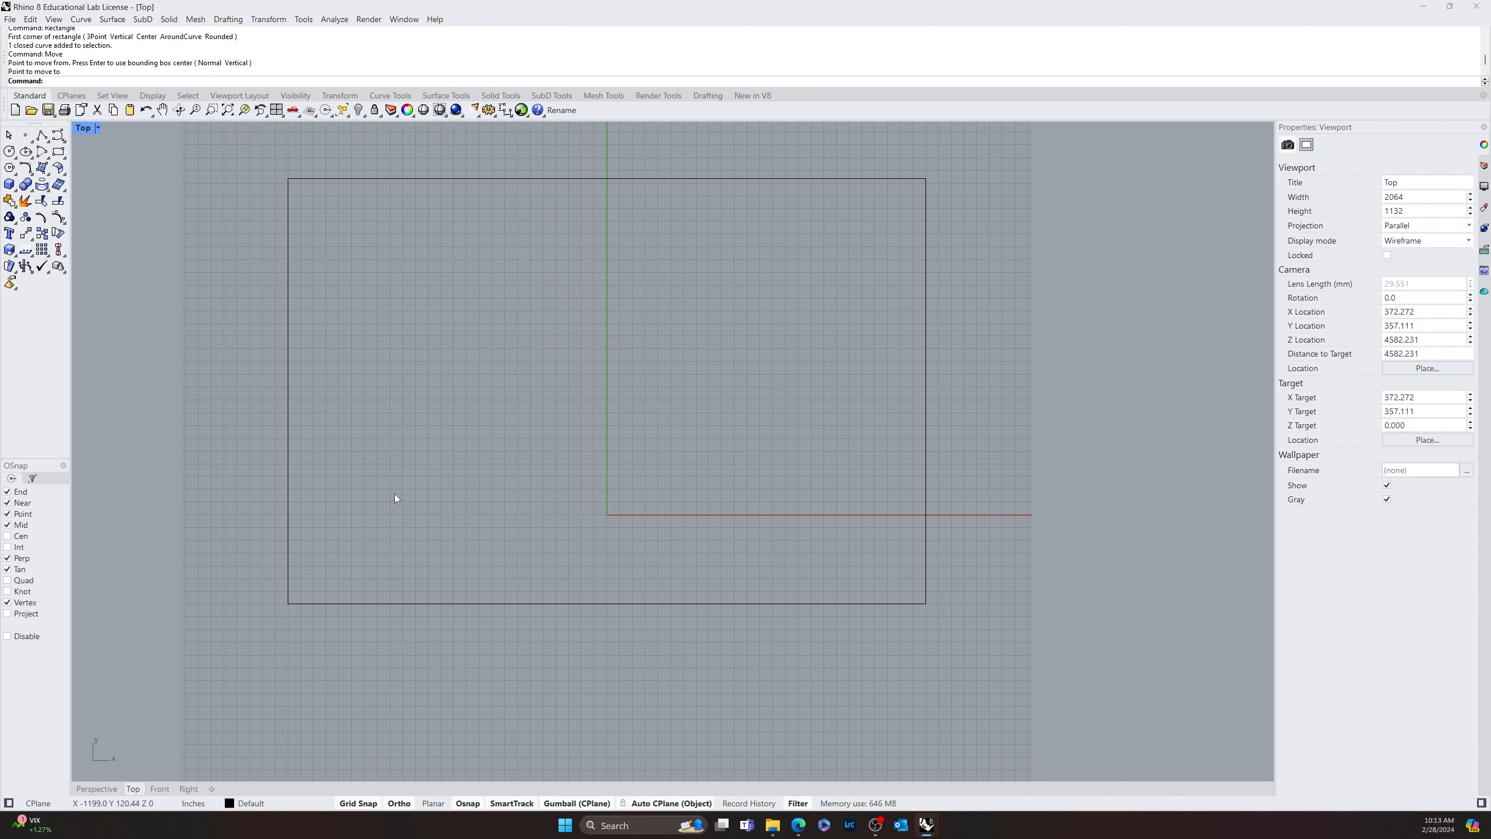
{"action": "type", "text": "Rectangle"}
{"action": "key", "text": "Return"}
{"action": "left_click", "coordinate": [370, 294]}
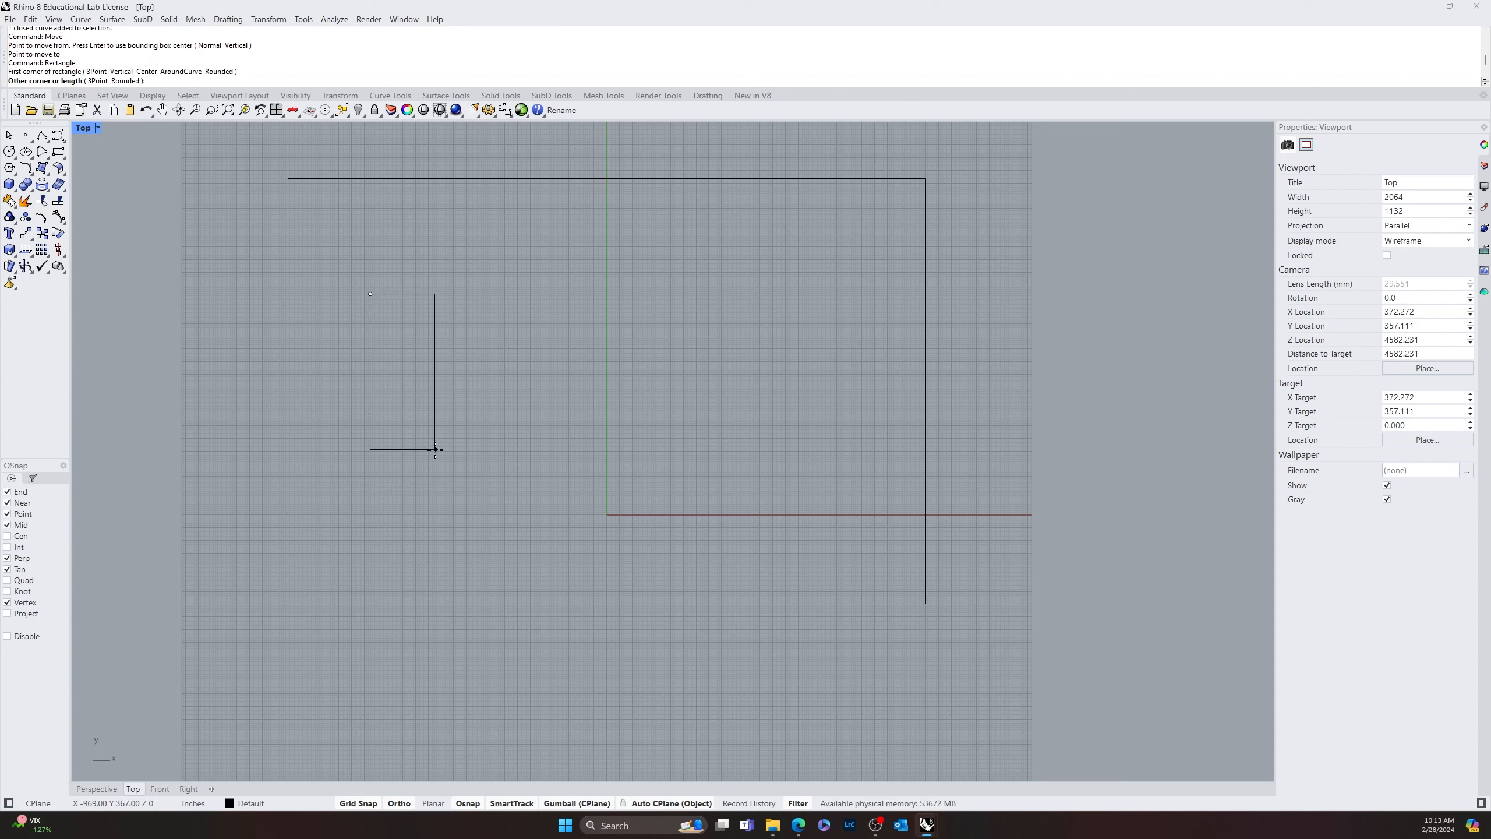
{"action": "type", "text": "100'"}
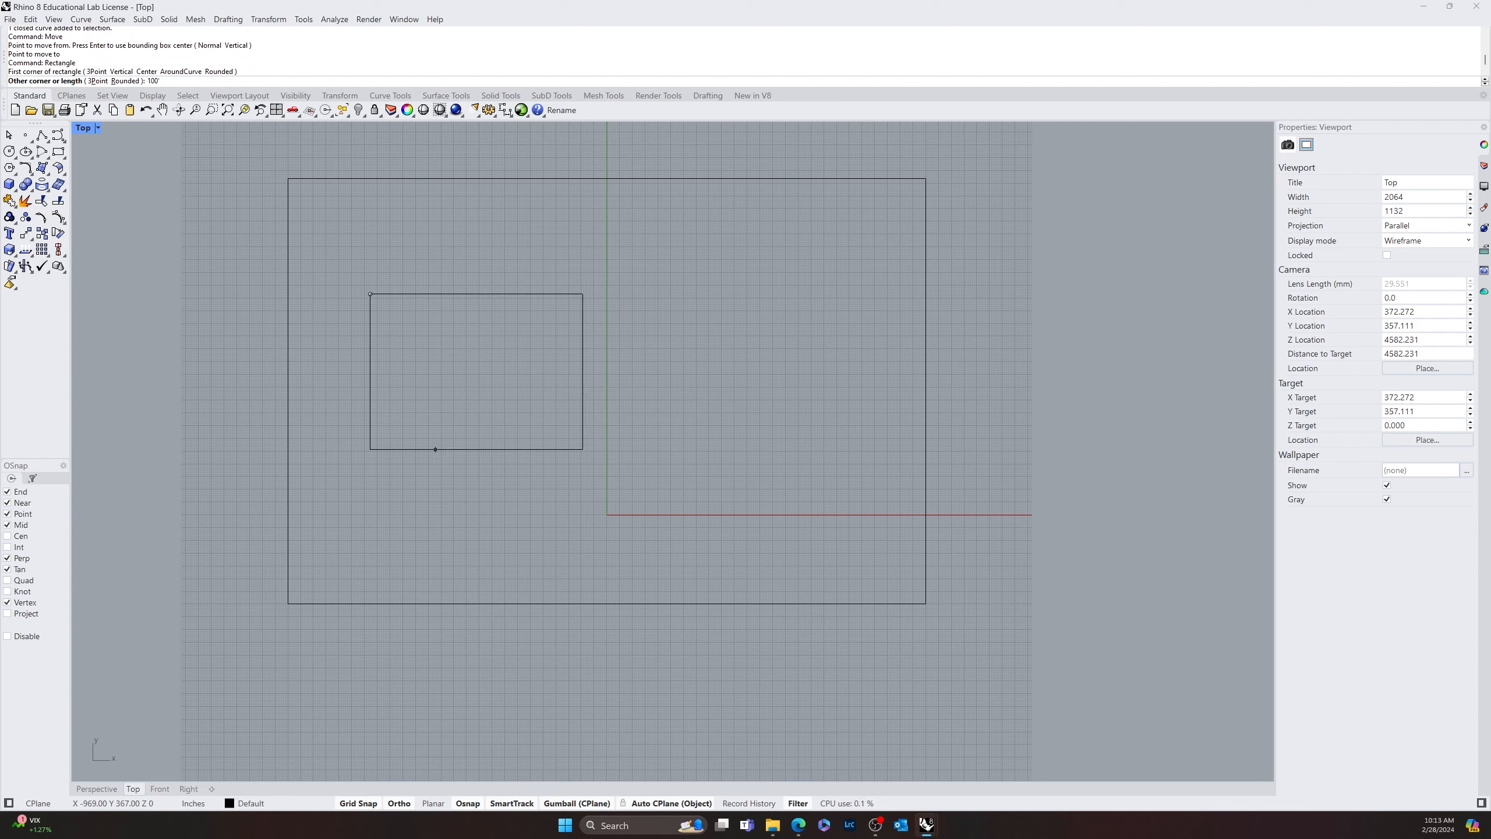
{"action": "key", "text": "Escape"}
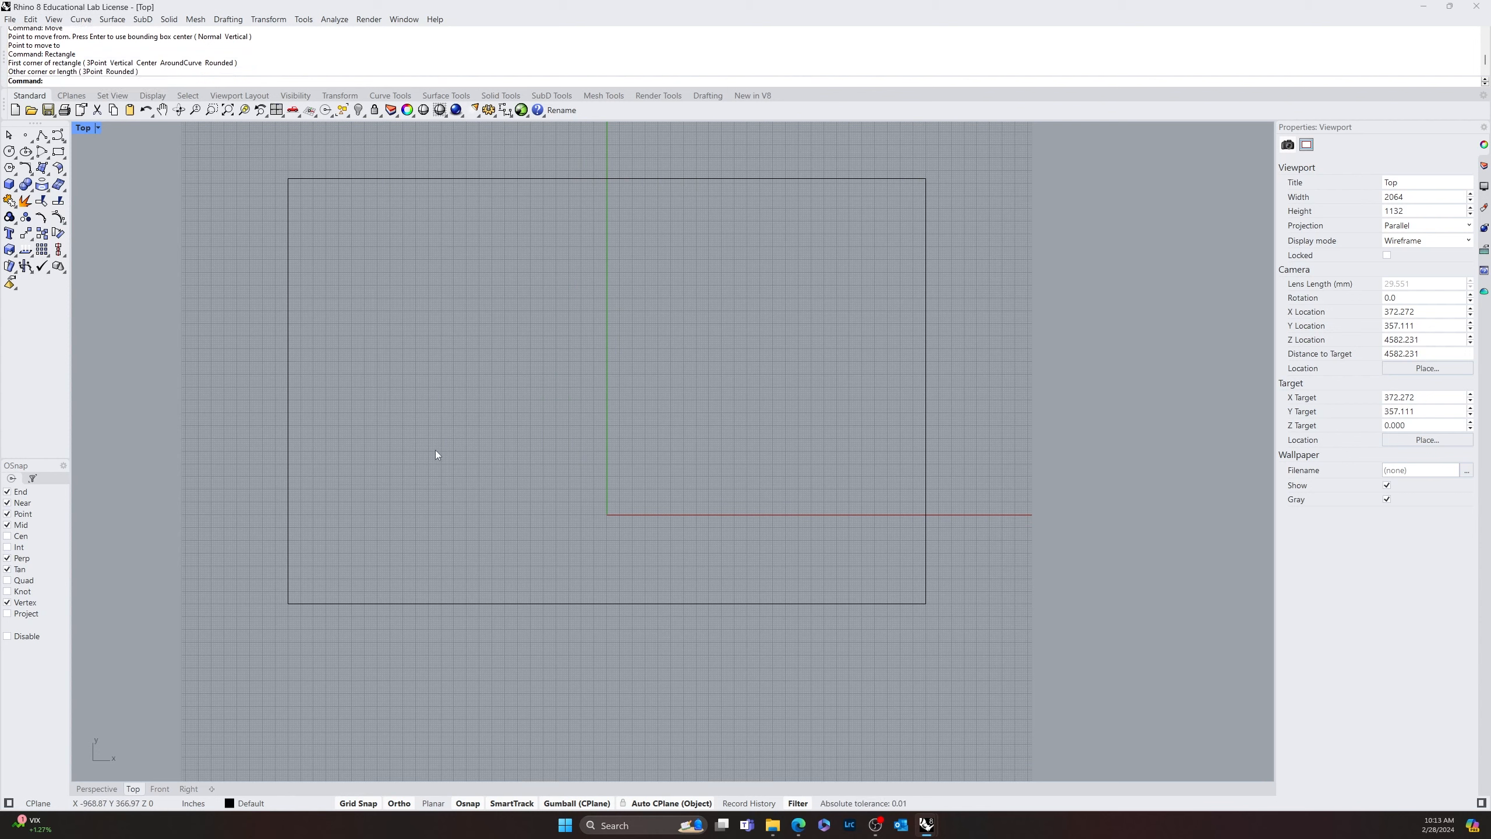
Draw a rectangle 60' long and 100' wide inside the left half of the large rectangle
{"action": "key", "text": "Return"}
{"action": "left_click", "coordinate": [382, 490]}
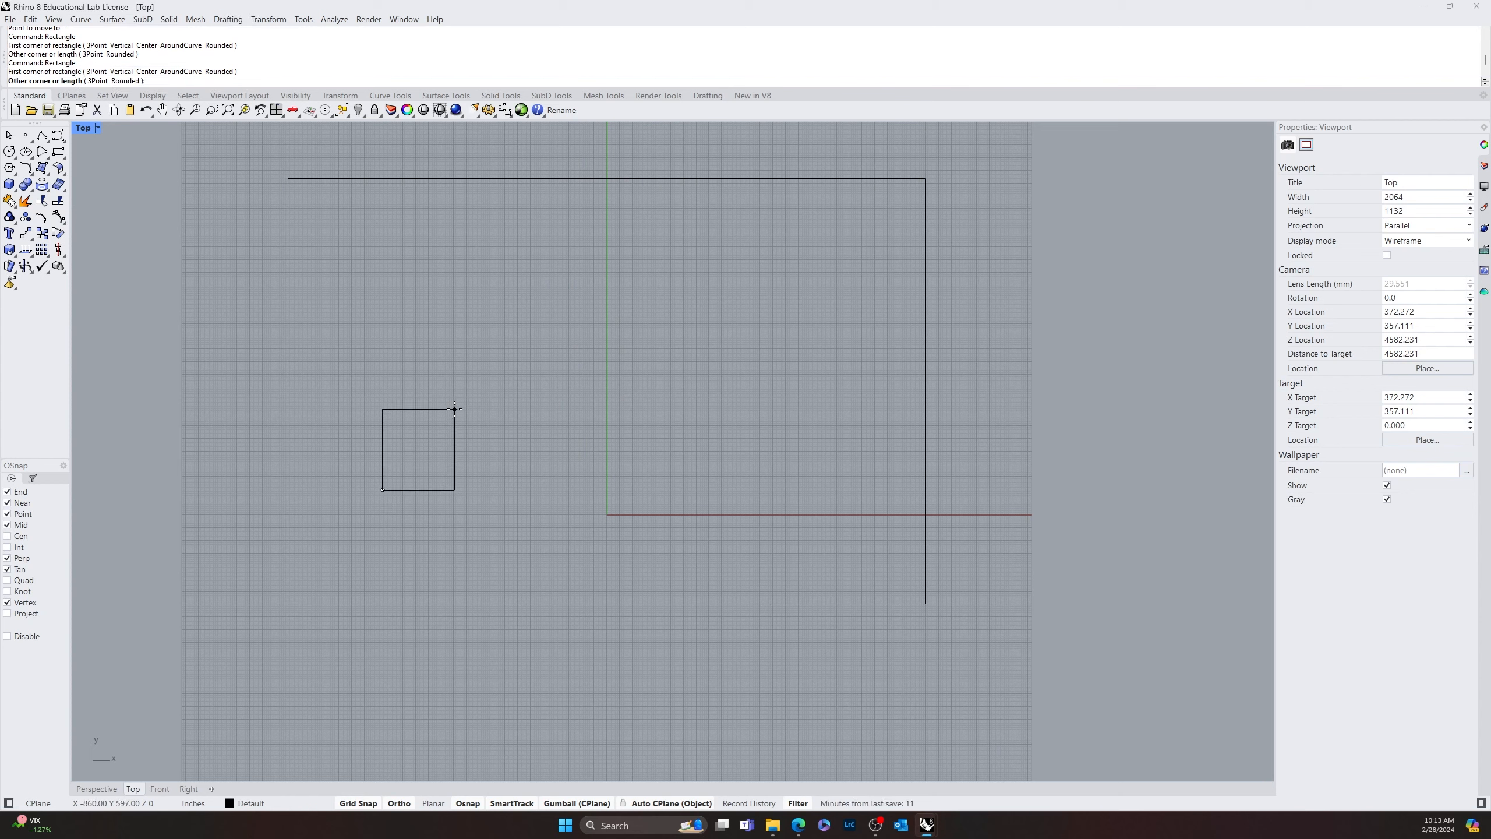
{"action": "type", "text": "60'"}
{"action": "key", "text": "Return"}
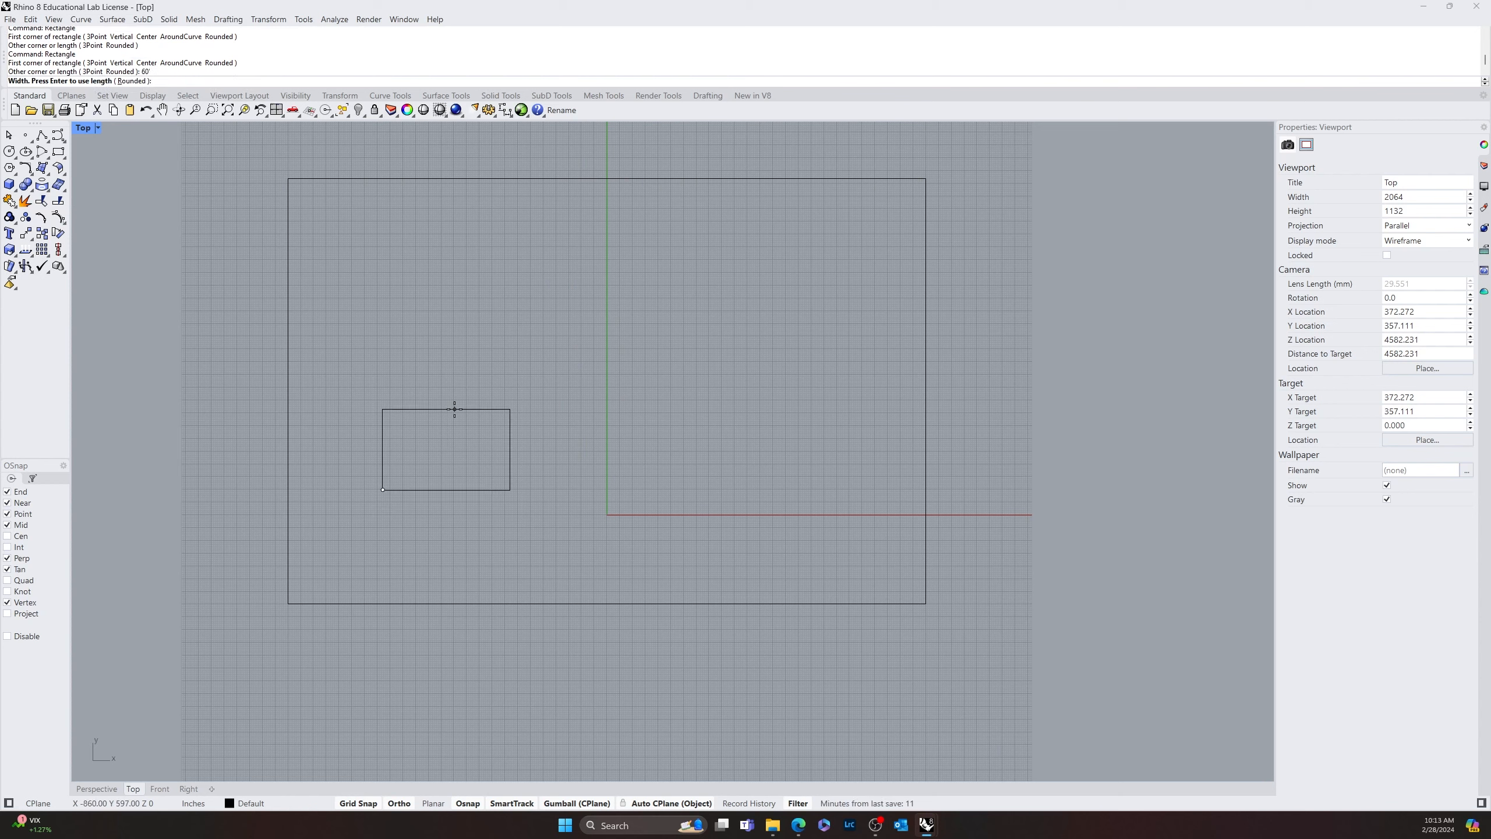
{"action": "type", "text": "100'"}
{"action": "key", "text": "Return"}
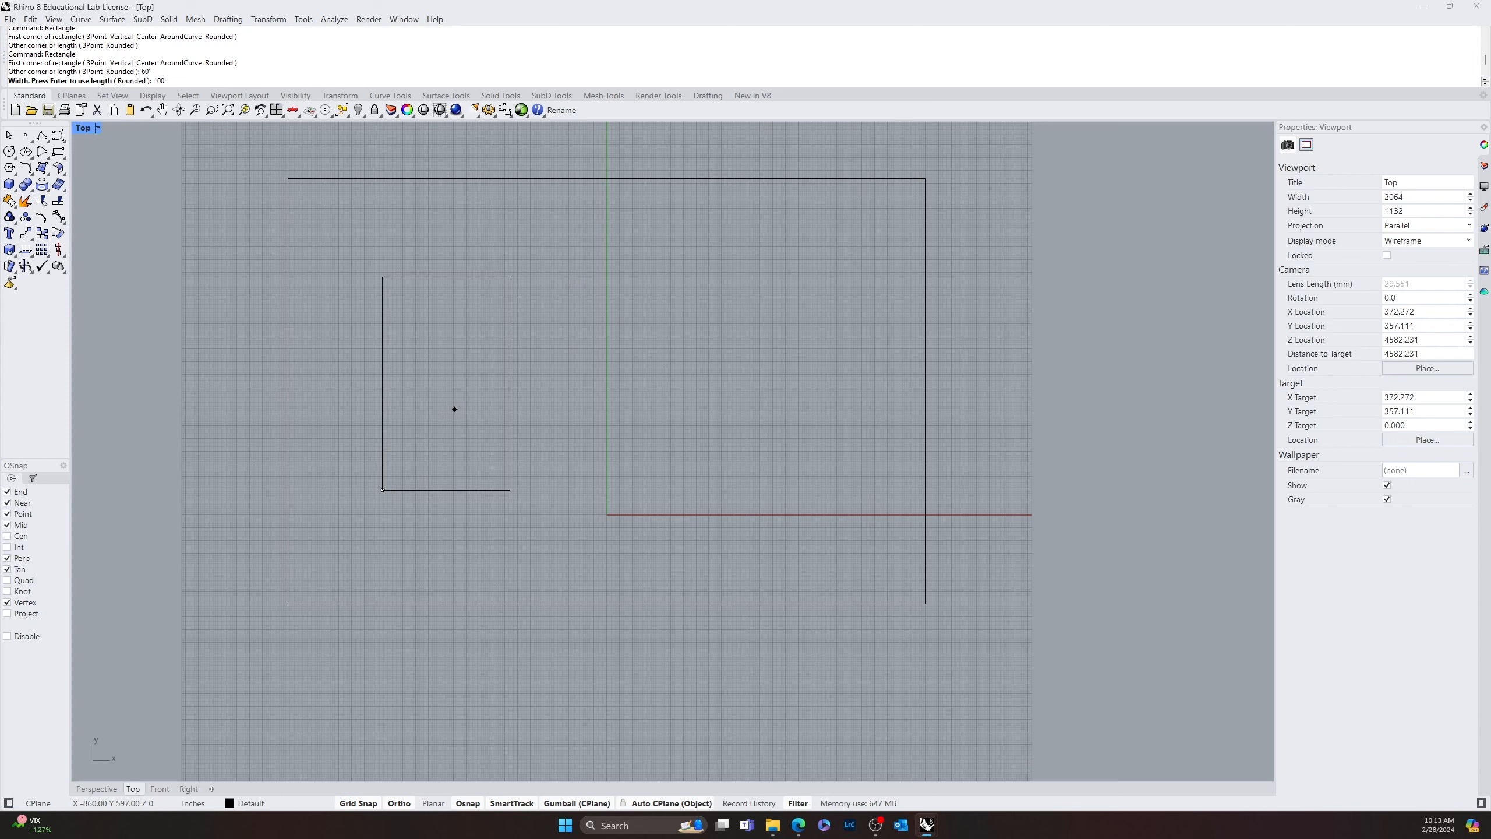
{"action": "left_click", "coordinate": [509, 481]}
{"action": "left_click", "coordinate": [540, 435]}
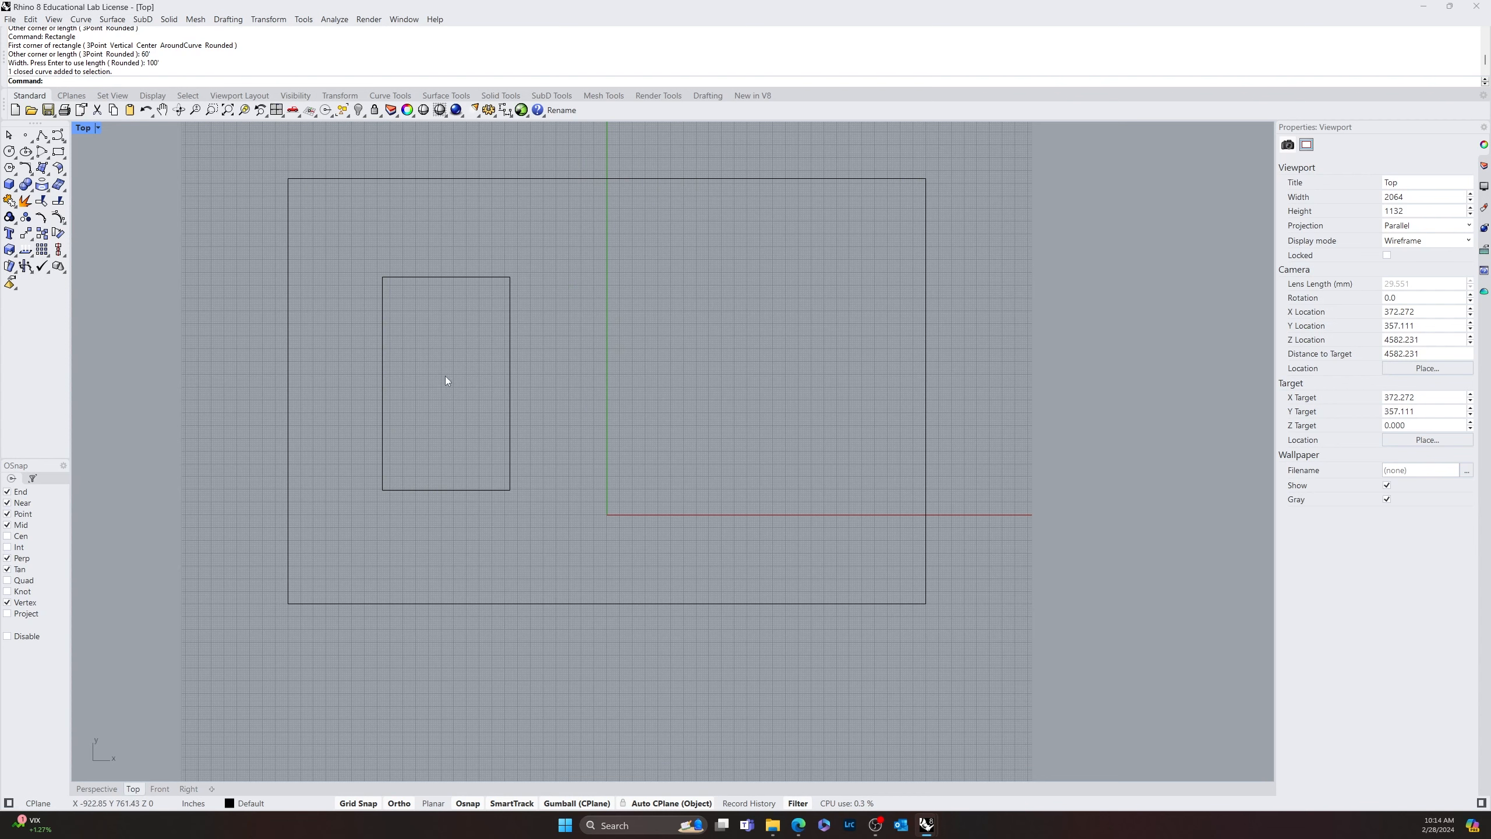
Draw a 60' horizontal line to the right from the midpoint of the small rectangle's upper edge
{"action": "type", "text": "line"}
{"action": "key", "text": "Return"}
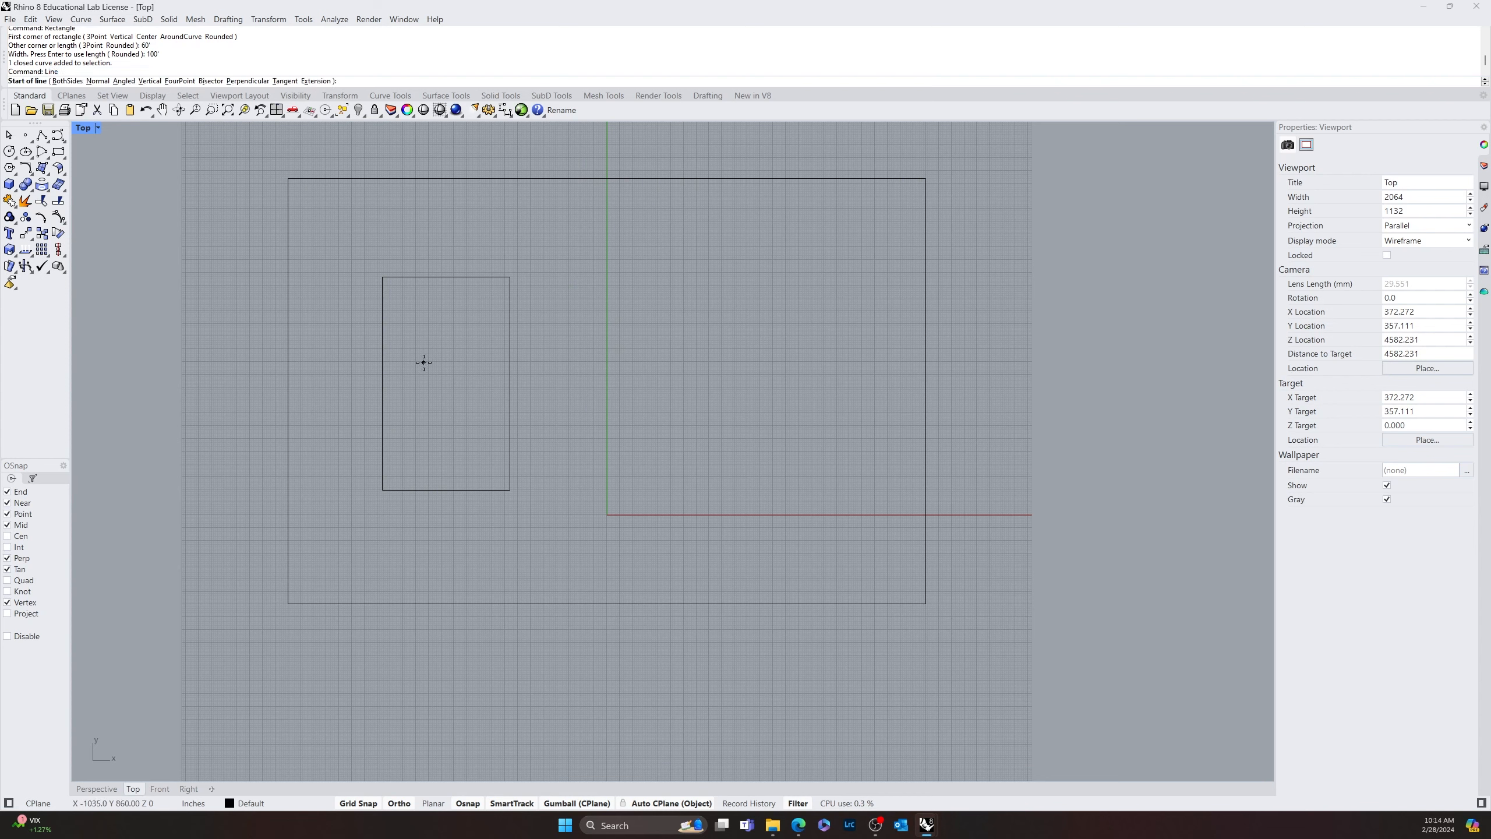
{"action": "left_click", "coordinate": [447, 277]}
{"action": "type", "text": "60"}
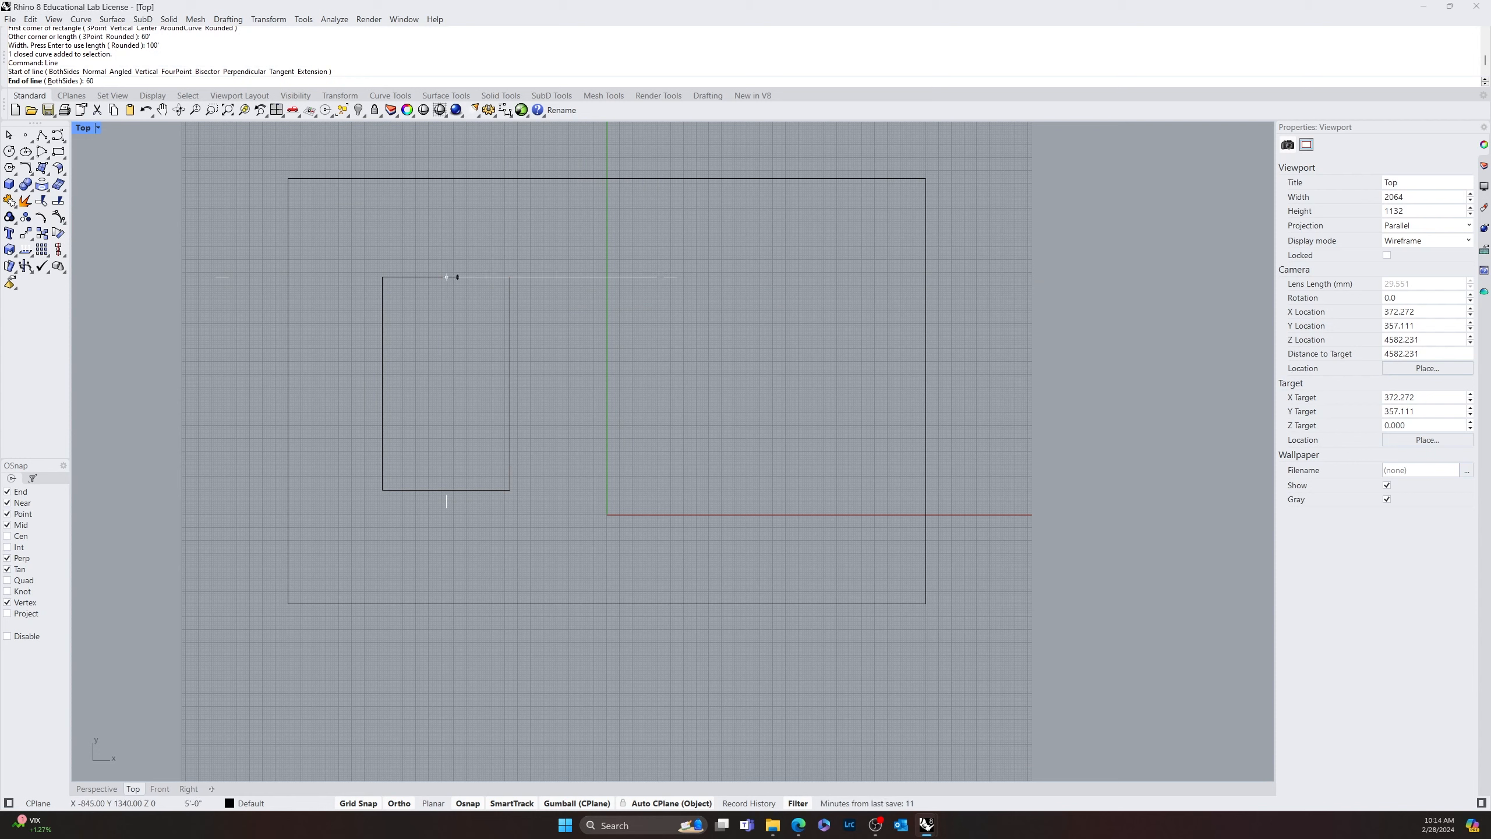
{"action": "key", "text": "Return"}
{"action": "left_click", "coordinate": [596, 305]}
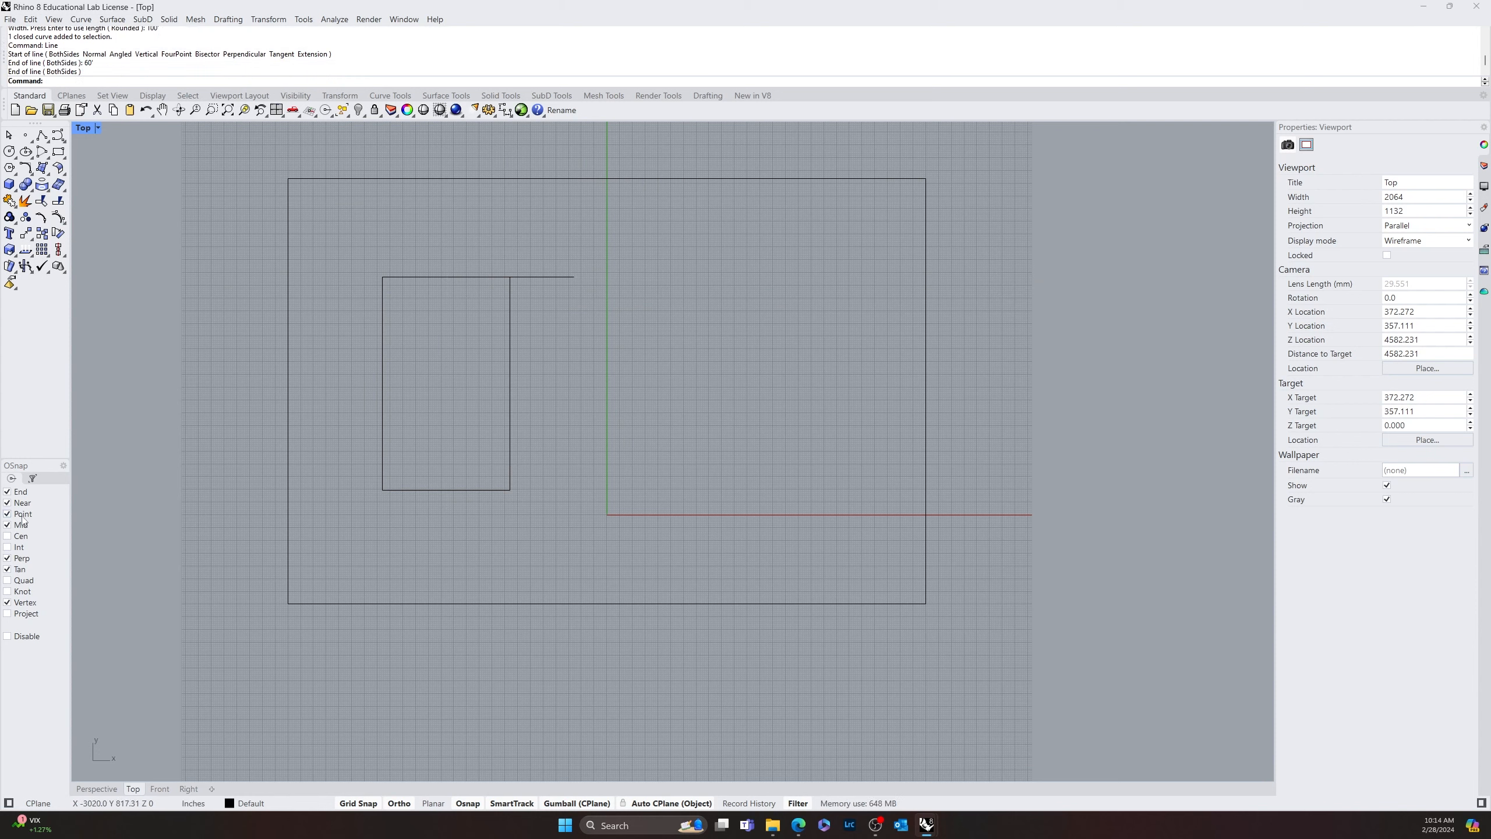
Draw a vertical line down from the 60' line's right end to the level of the small rectangle's lower edge
{"action": "left_click", "coordinate": [32, 478]}
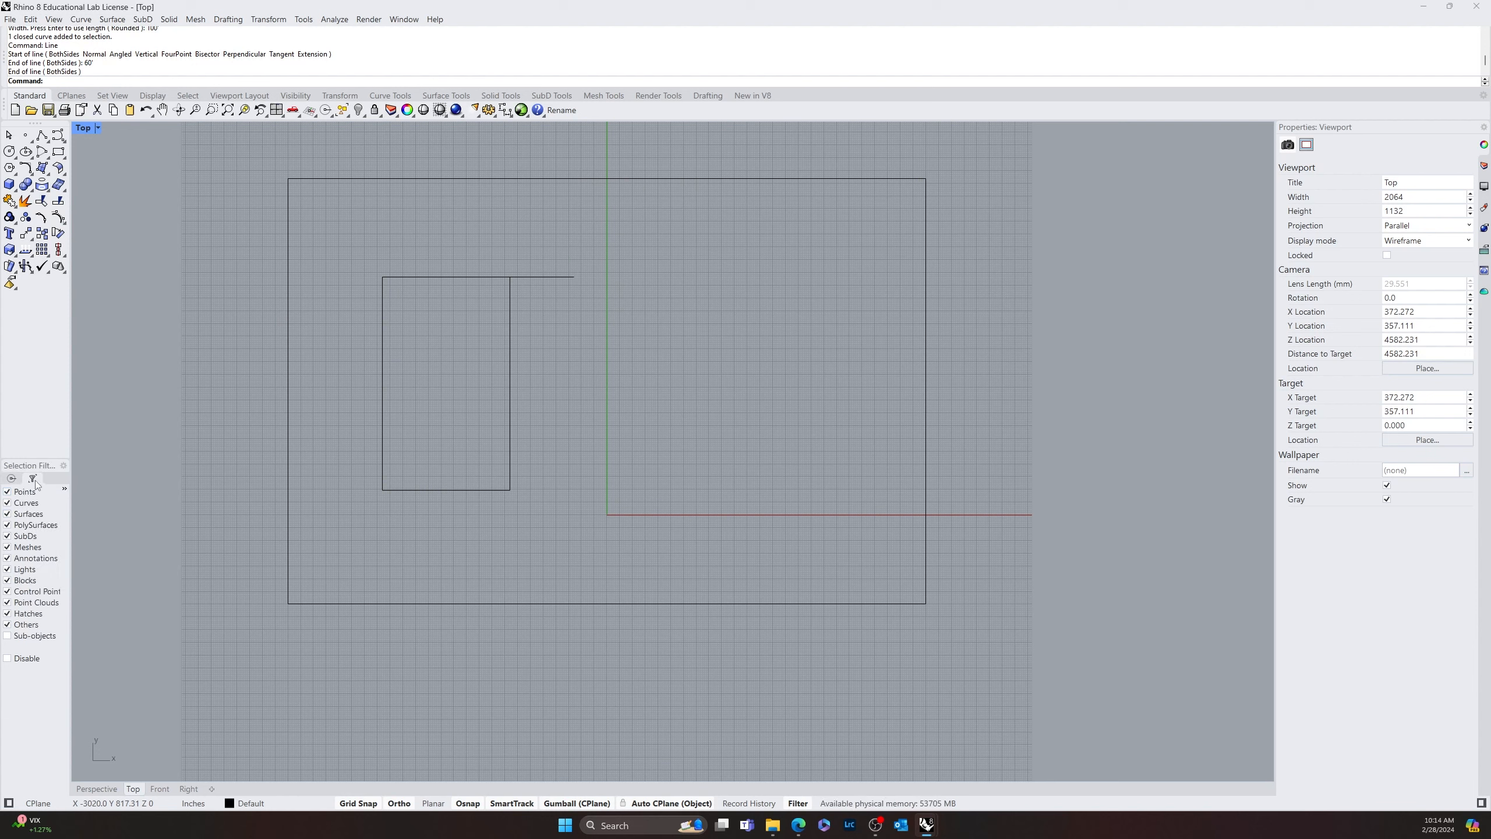
{"action": "left_click", "coordinate": [11, 478]}
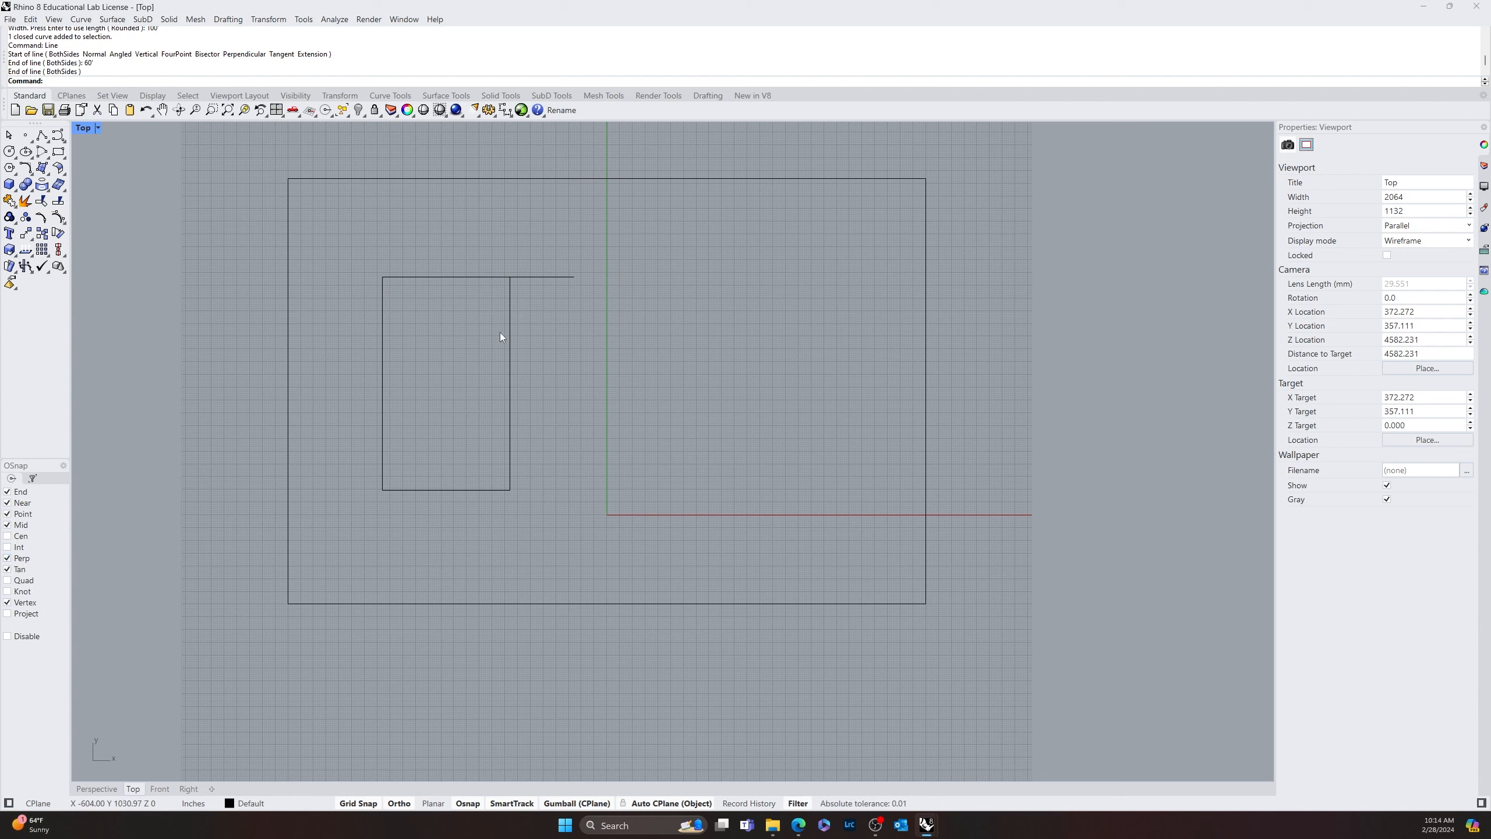
{"action": "type", "text": "Line"}
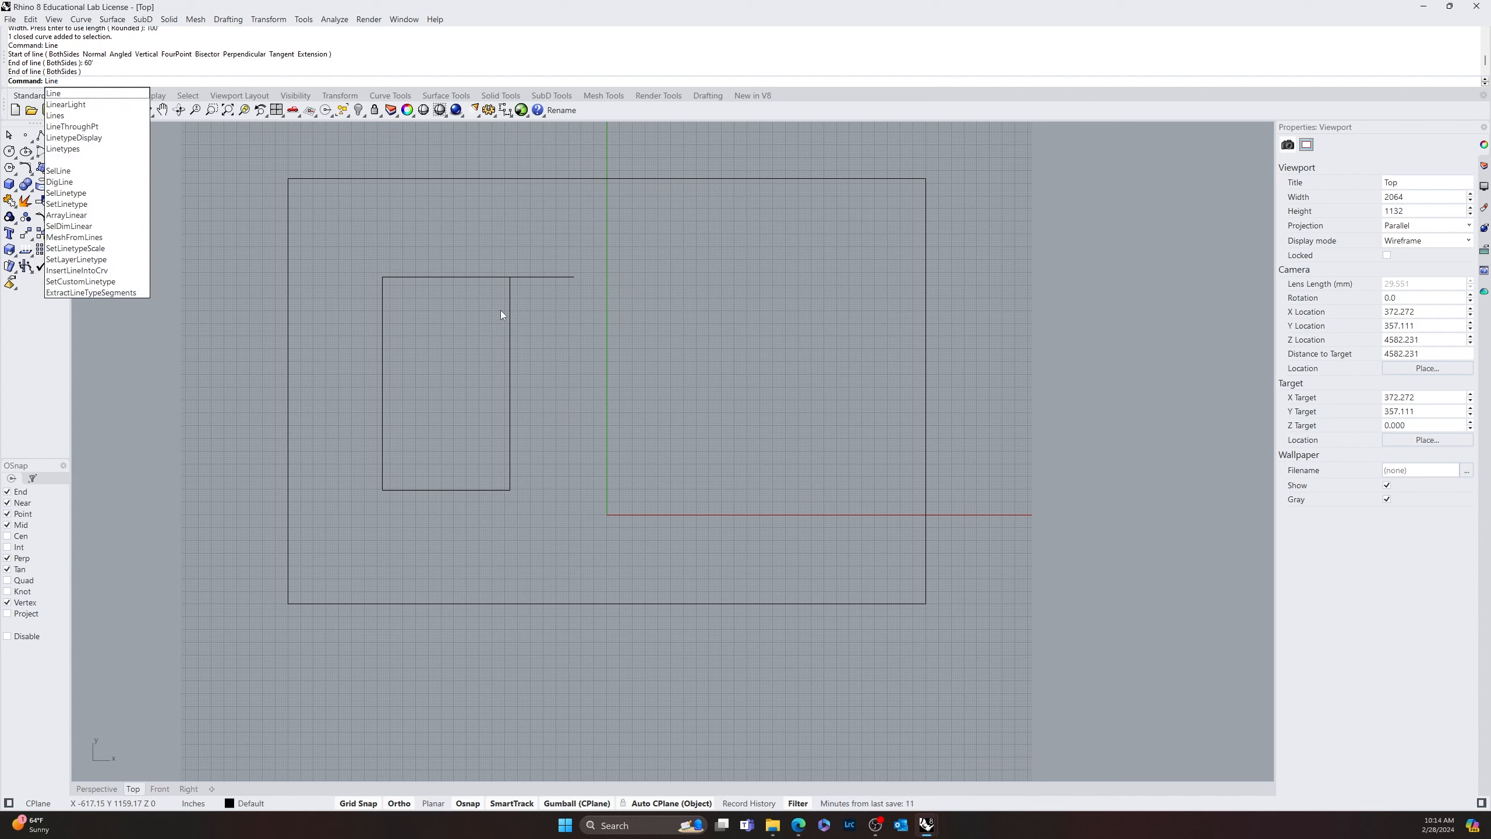
{"action": "key", "text": "Return"}
{"action": "left_click", "coordinate": [575, 277]}
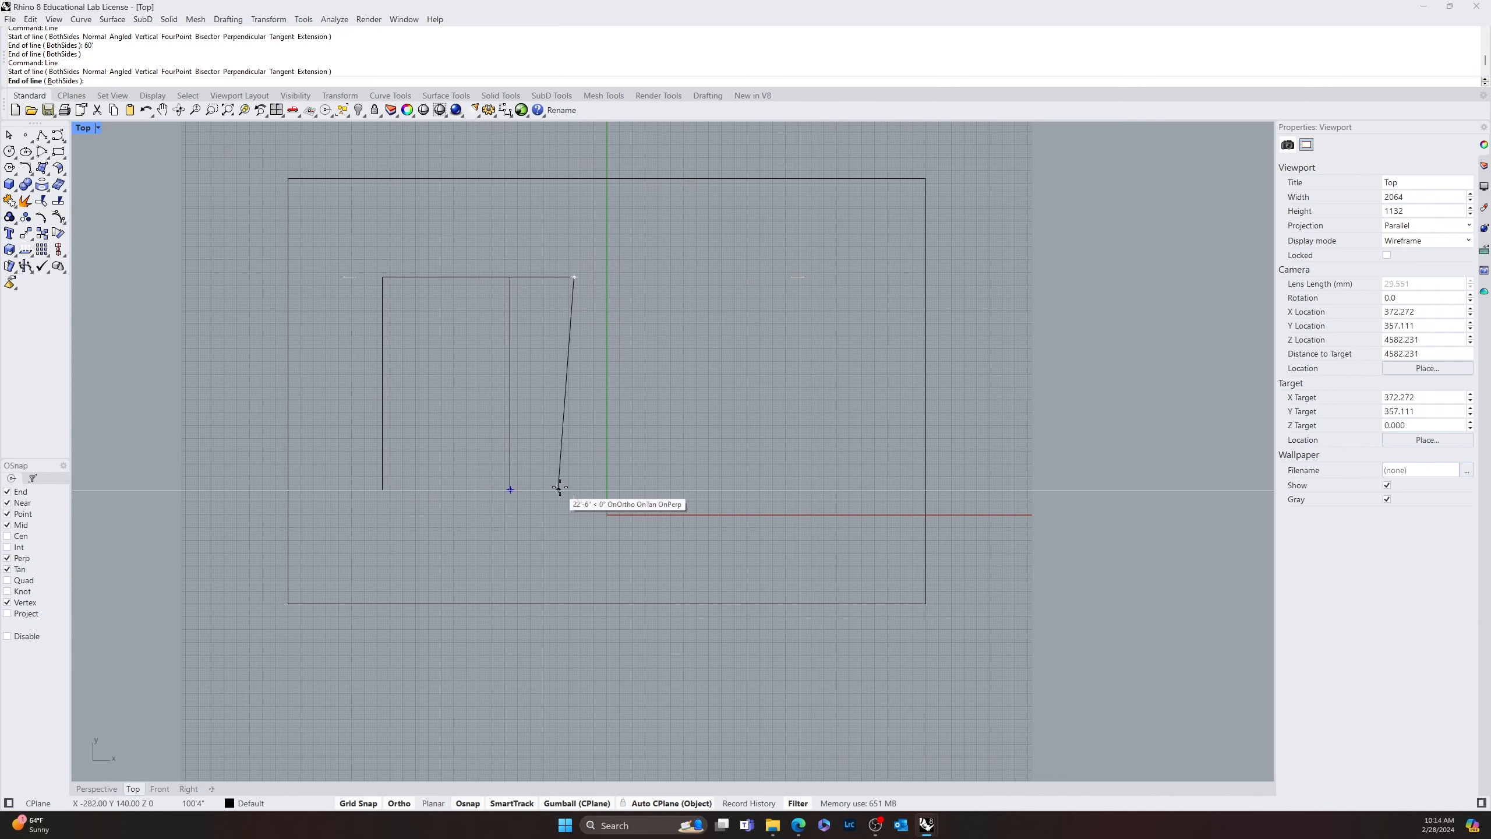
{"action": "left_click", "coordinate": [574, 489]}
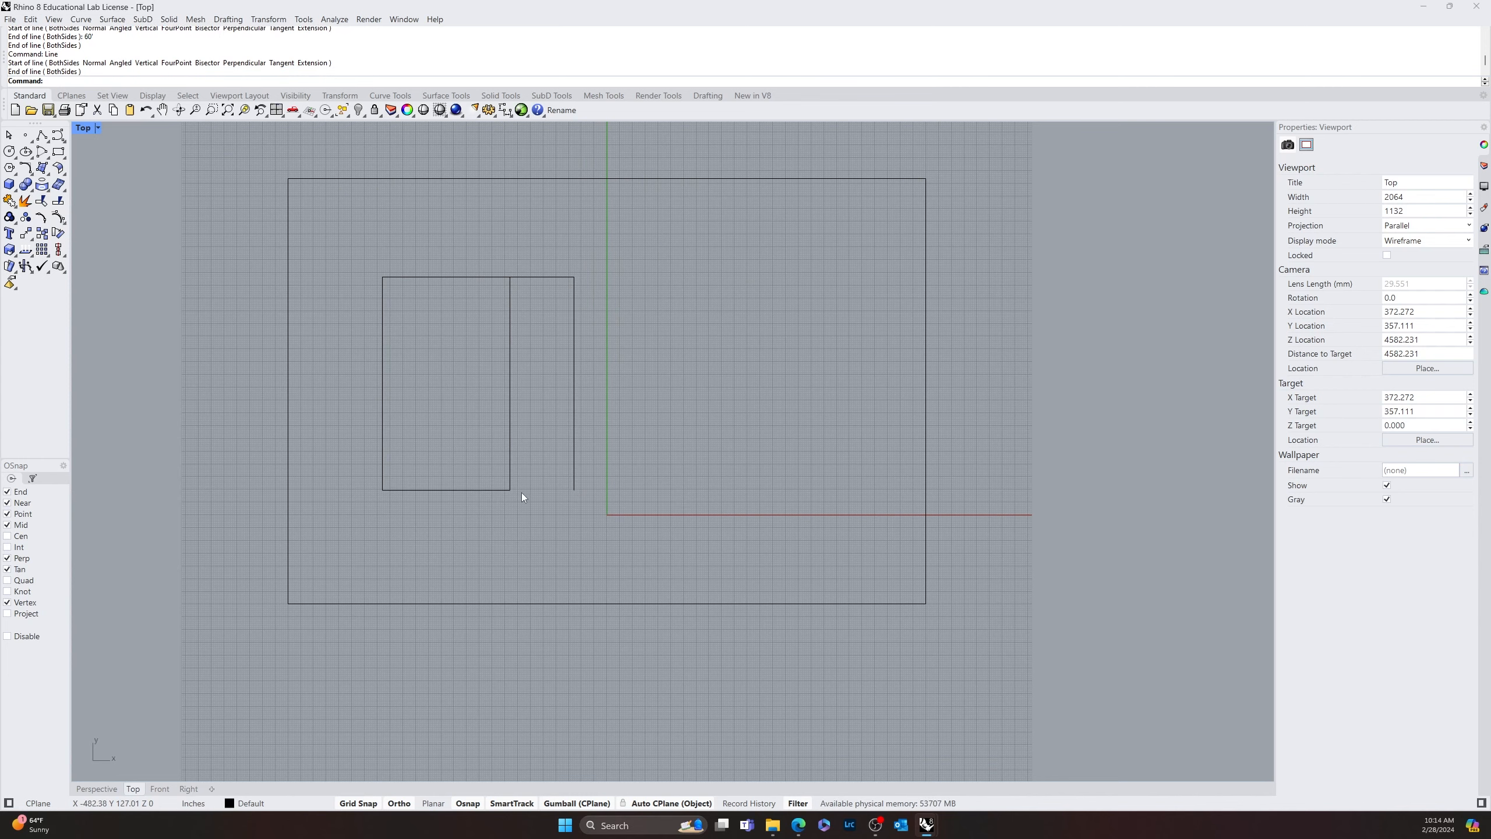
Select the small rectangle and both lines, and move them together about 2'7" left onto the major grid line
{"action": "scroll", "coordinate": [522, 497], "scroll_direction": "up", "scroll_amount": 10}
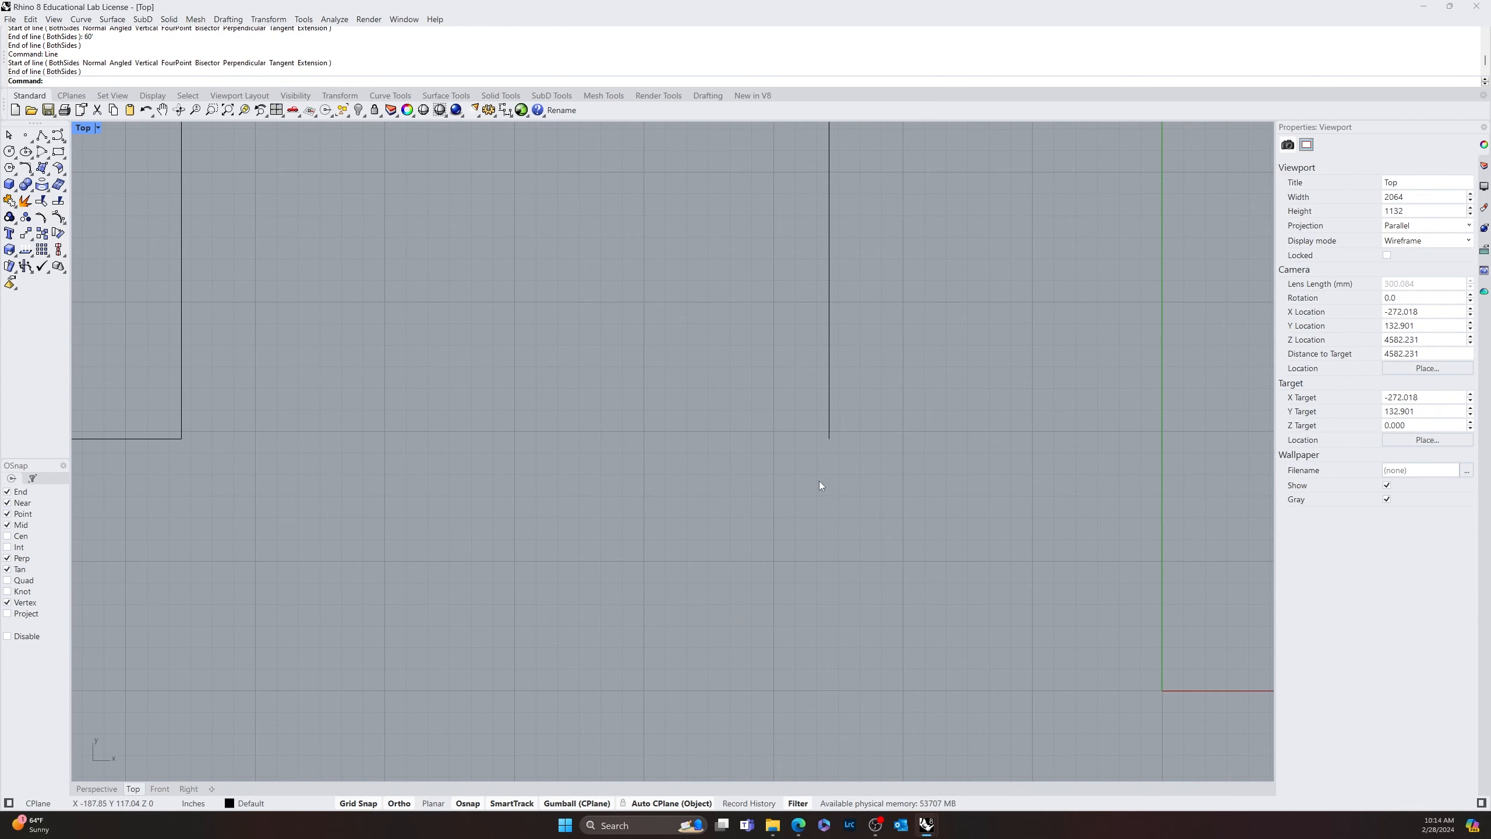
{"action": "scroll", "coordinate": [627, 472], "scroll_direction": "down", "scroll_amount": 12}
{"action": "right_click_drag", "start_coordinate": [562, 509], "coordinate": [728, 696]}
{"action": "scroll", "coordinate": [696, 694], "scroll_direction": "down", "scroll_amount": 10}
{"action": "scroll", "coordinate": [633, 465], "scroll_direction": "up", "scroll_amount": 14}
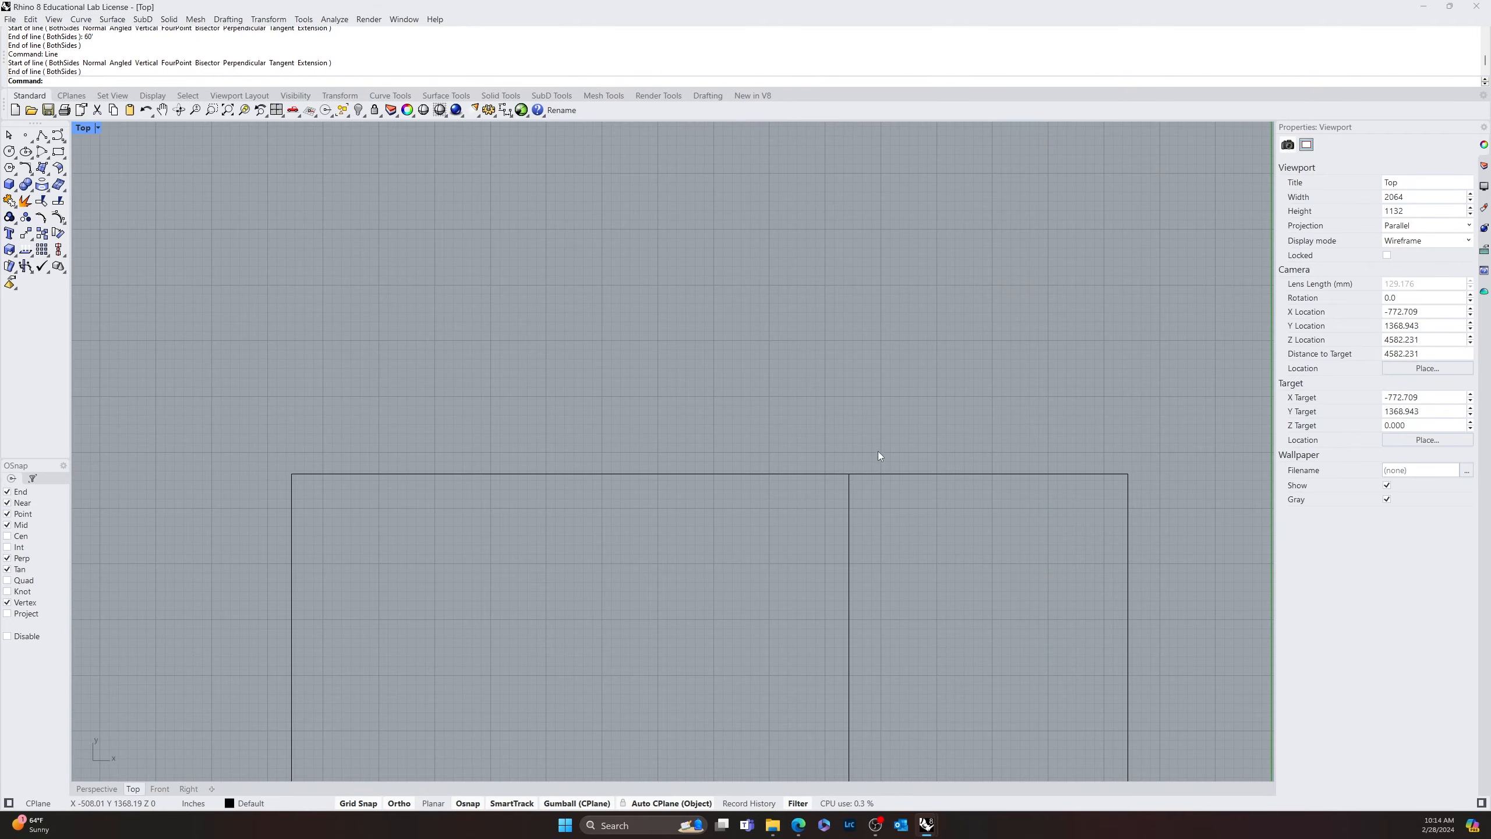
{"action": "left_click_drag", "start_coordinate": [890, 418], "coordinate": [722, 558]}
{"action": "scroll", "coordinate": [835, 524], "scroll_direction": "down", "scroll_amount": 10}
{"action": "right_click_drag", "start_coordinate": [1006, 527], "coordinate": [952, 289]}
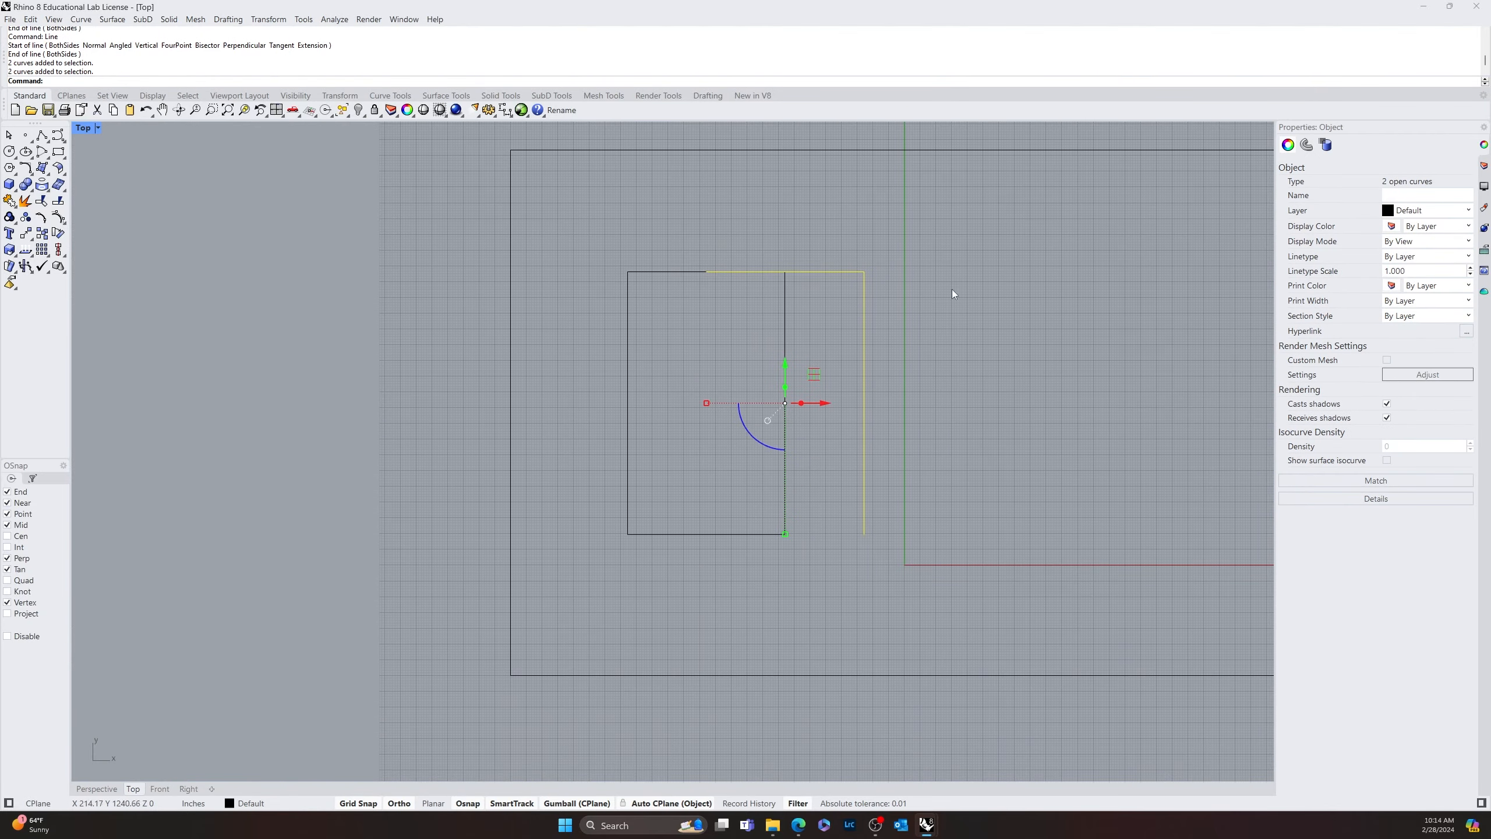
{"action": "left_click", "coordinate": [952, 289]}
{"action": "left_click_drag", "start_coordinate": [707, 588], "coordinate": [602, 521]}
{"action": "scroll", "coordinate": [616, 525], "scroll_direction": "up", "scroll_amount": 14}
{"action": "right_click_drag", "start_coordinate": [734, 609], "coordinate": [556, 597]}
{"action": "scroll", "coordinate": [555, 597], "scroll_direction": "up", "scroll_amount": 4}
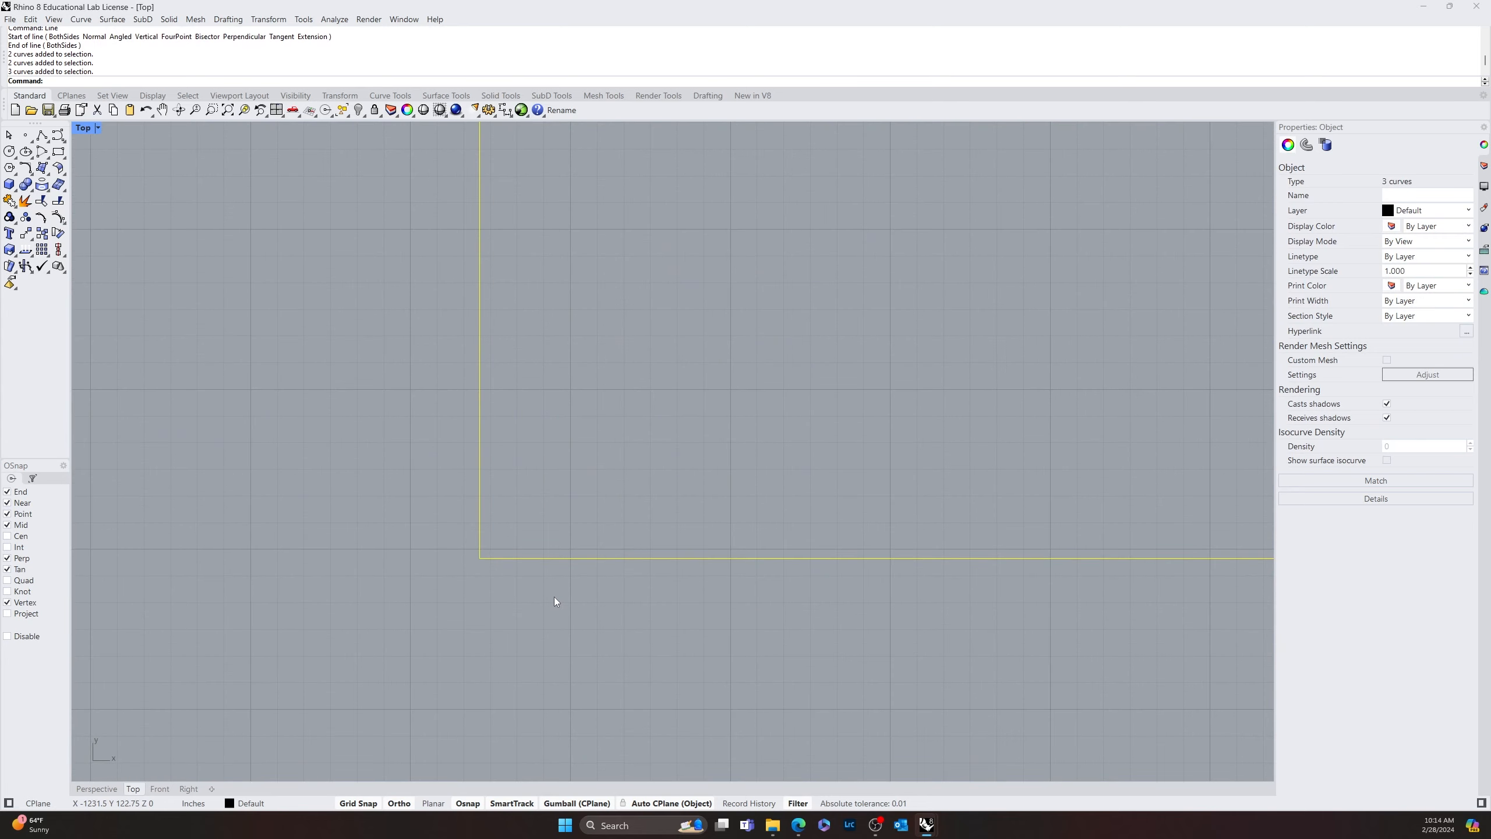
{"action": "type", "text": "m"}
{"action": "key", "text": "Return"}
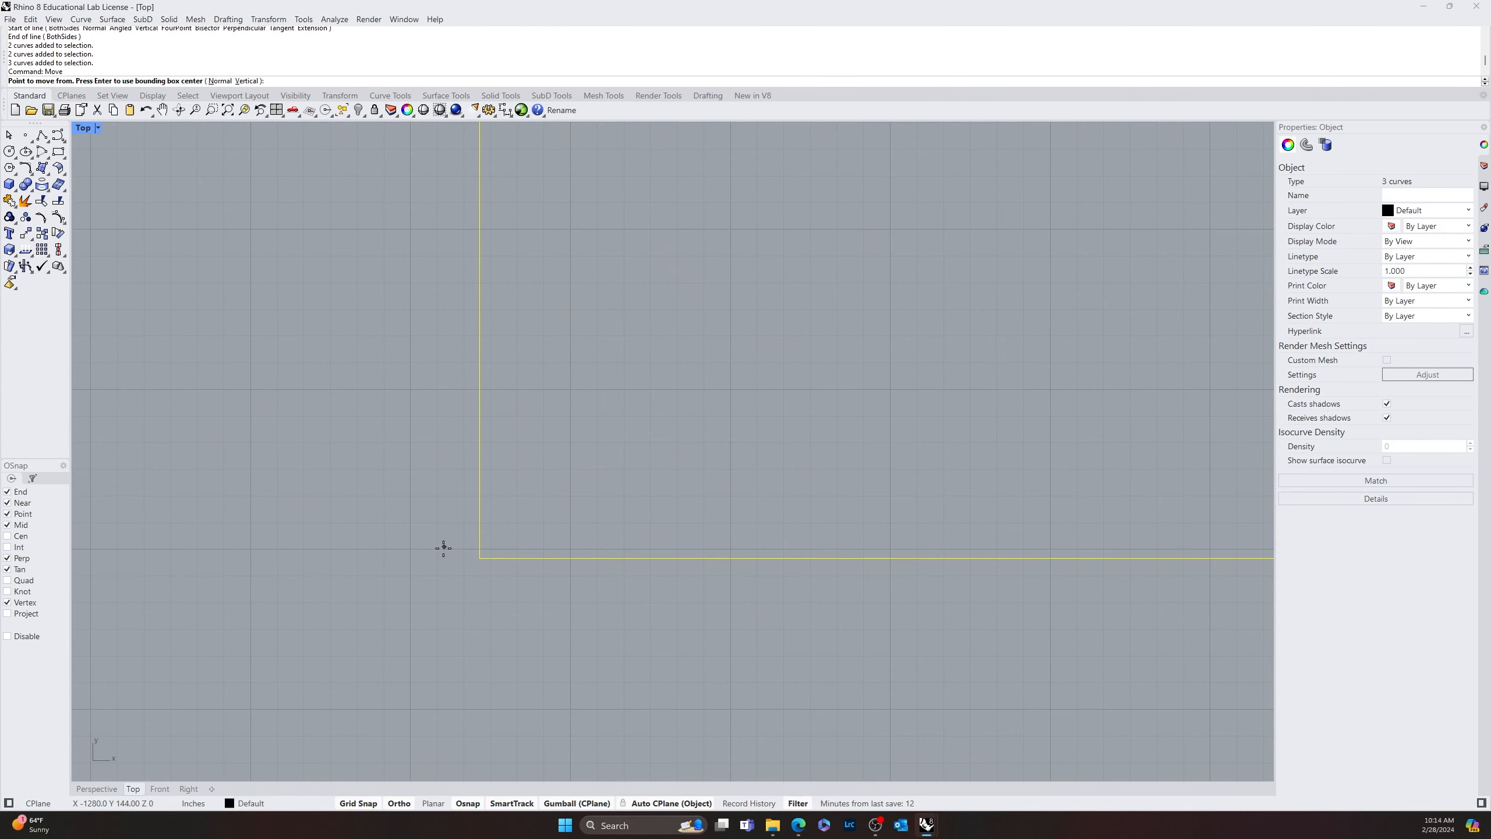
{"action": "left_click", "coordinate": [478, 558]}
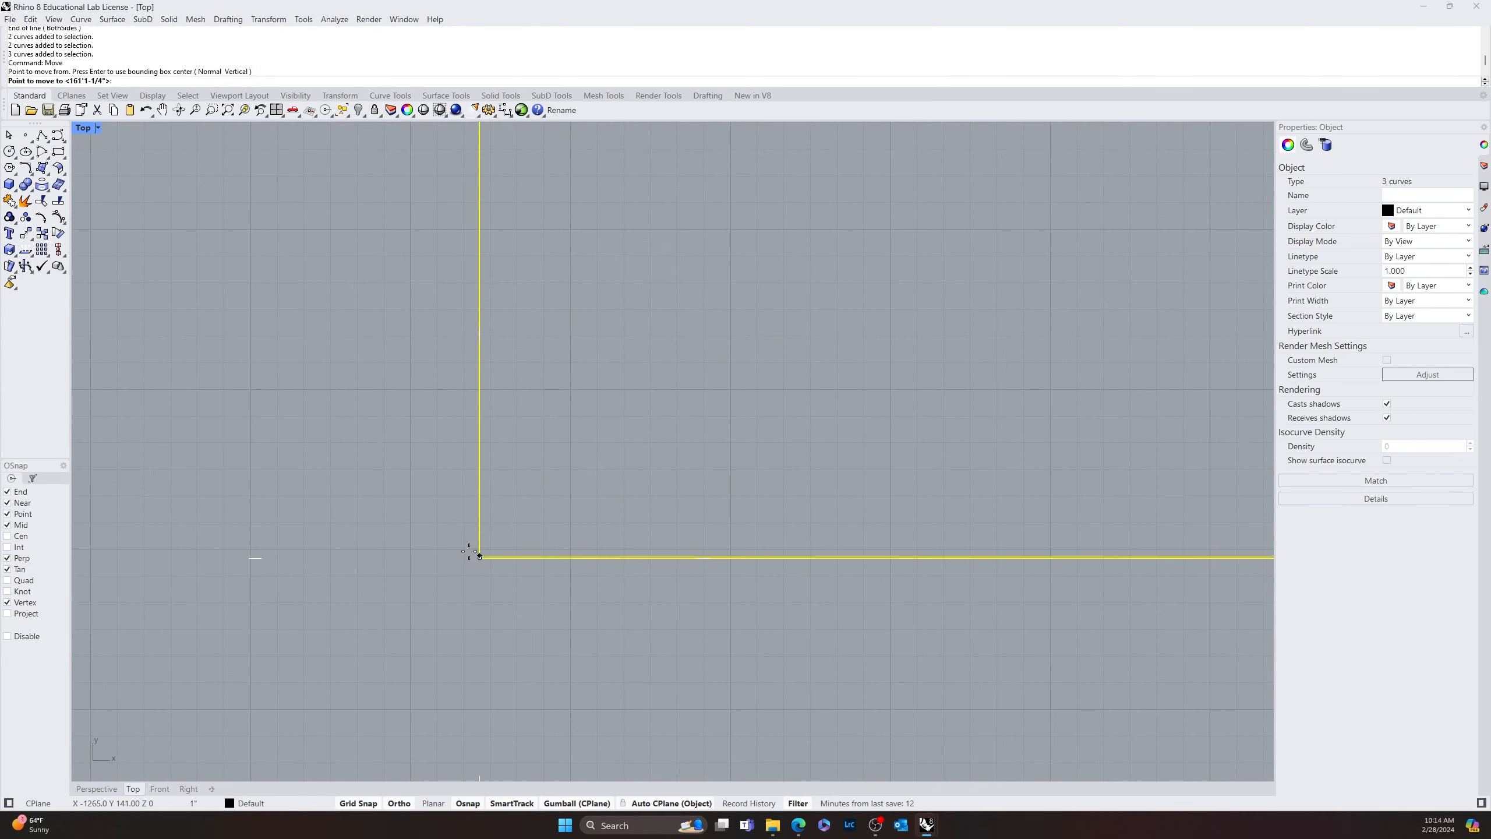
{"action": "left_click", "coordinate": [410, 547]}
Move the same three curves up about 4" so the small rectangle's lower-left corner sits on the grid intersection near X -1296, Y 144
{"action": "key", "text": "Return"}
{"action": "left_click", "coordinate": [412, 557]}
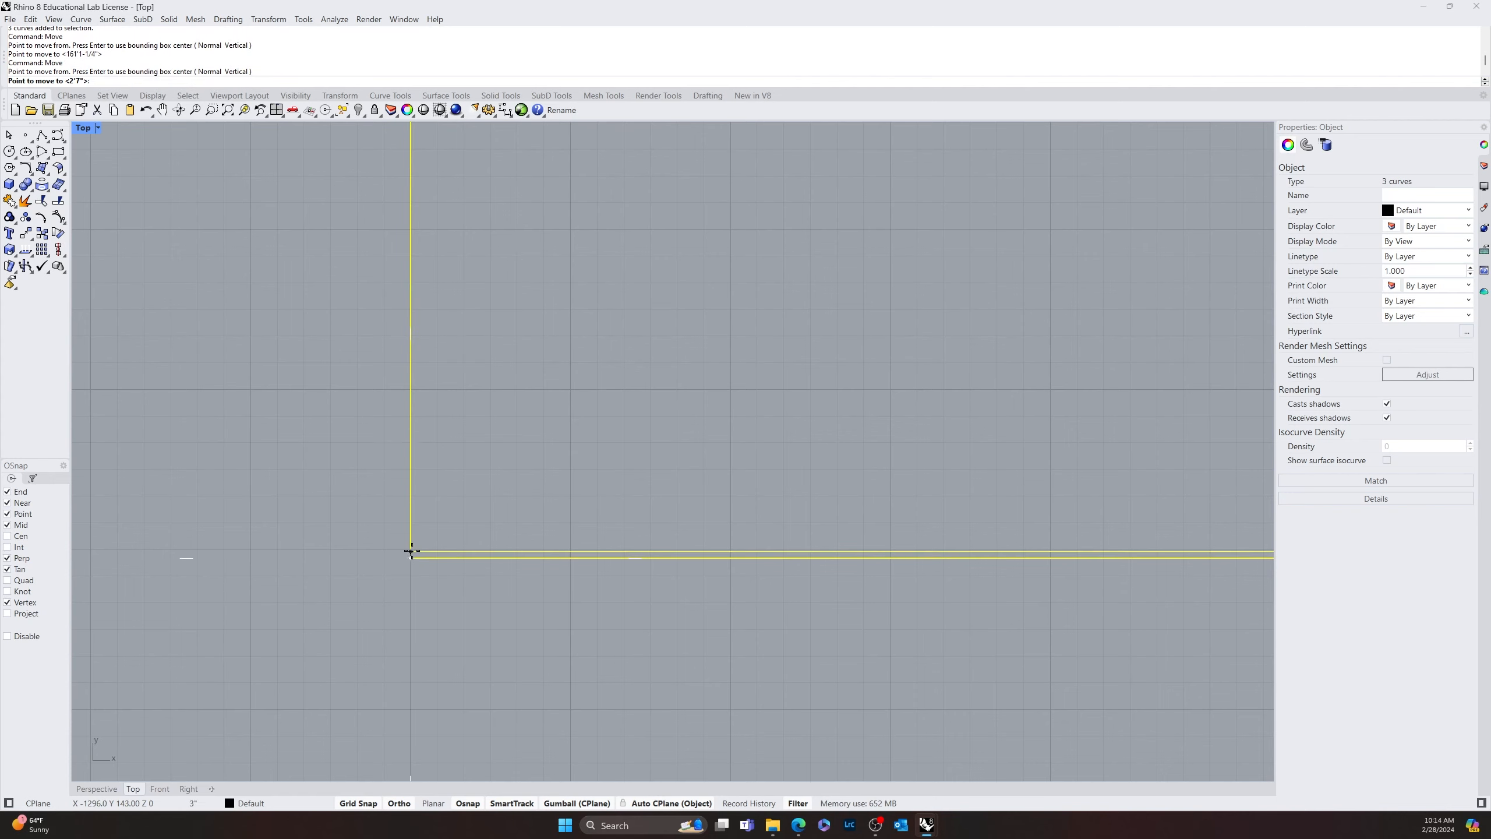
{"action": "left_click", "coordinate": [409, 551]}
{"action": "key", "text": "Return"}
{"action": "left_click", "coordinate": [408, 551]}
{"action": "scroll", "coordinate": [409, 549], "scroll_direction": "up", "scroll_amount": 3}
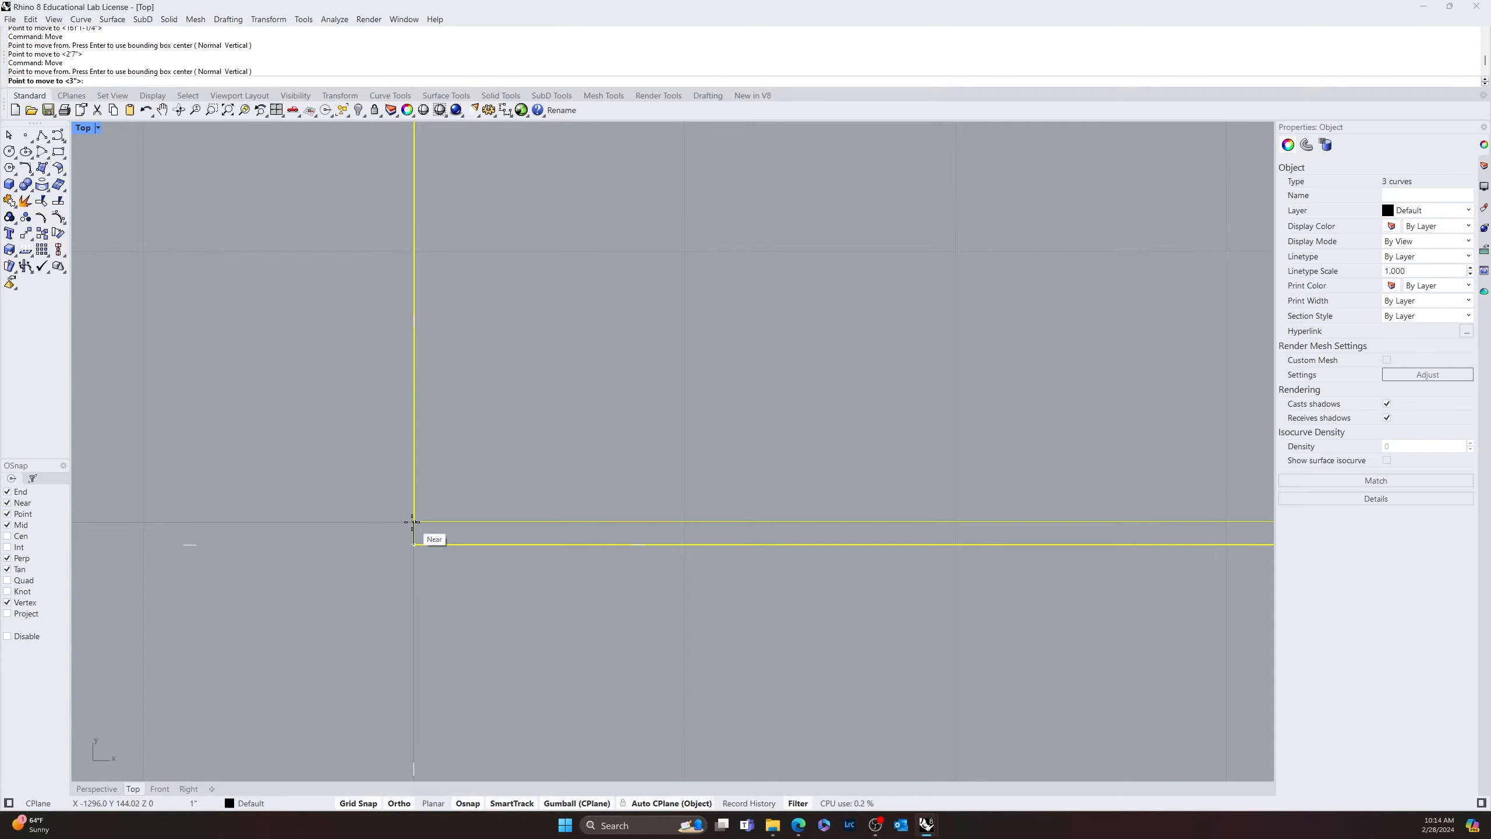
{"action": "left_click", "coordinate": [412, 517]}
{"action": "scroll", "coordinate": [780, 502], "scroll_direction": "down", "scroll_amount": 3}
{"action": "left_click", "coordinate": [883, 433]}
{"action": "scroll", "coordinate": [883, 433], "scroll_direction": "down", "scroll_amount": 16}
{"action": "right_click_drag", "start_coordinate": [882, 434], "coordinate": [492, 491]}
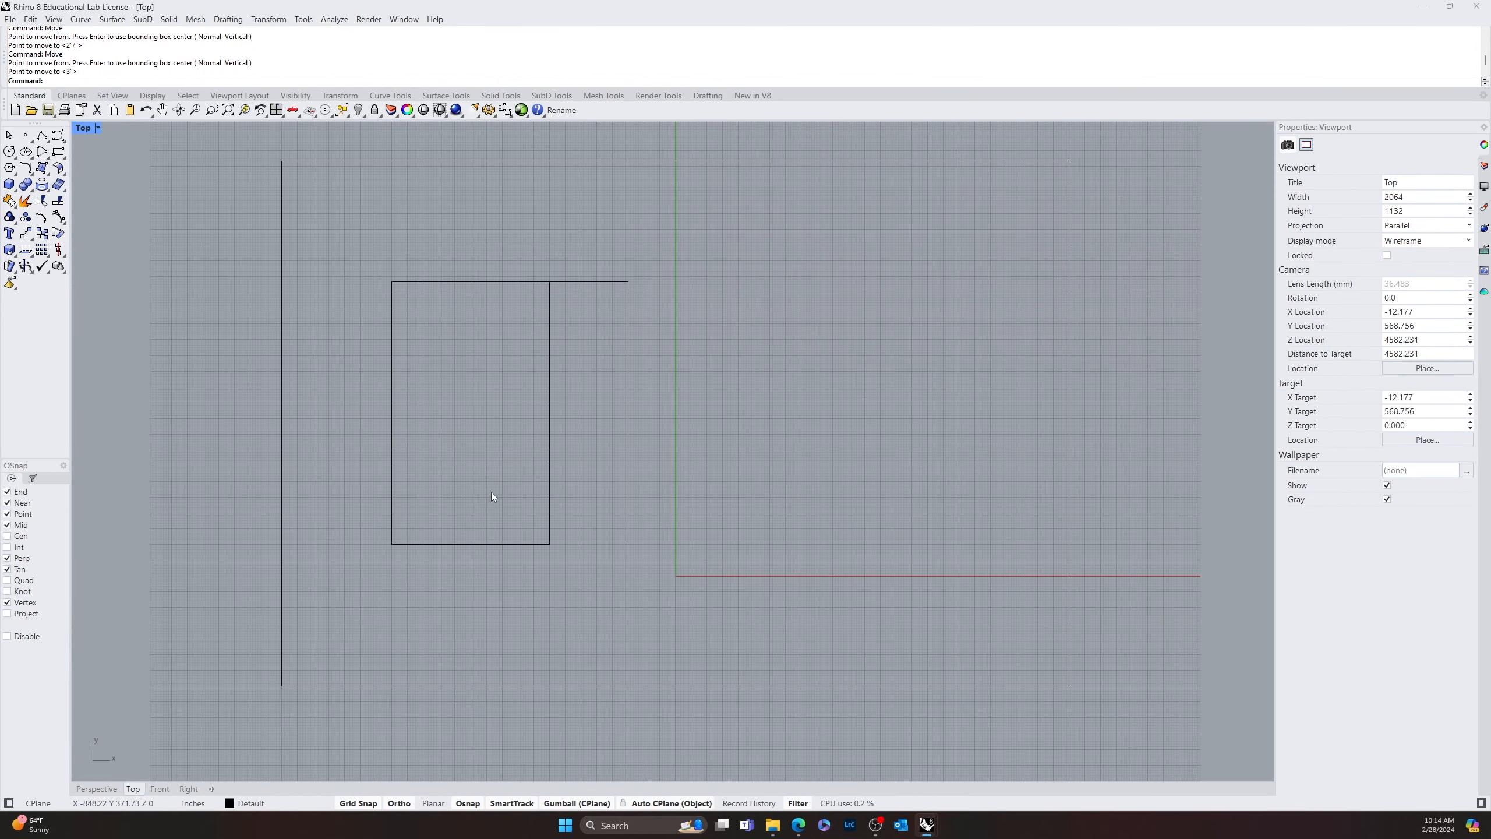
Draw a vertical line from the lower end of the existing vertical line down to the large rectangle's lower edge
{"action": "scroll", "coordinate": [583, 534], "scroll_direction": "up", "scroll_amount": 10}
{"action": "right_click_drag", "start_coordinate": [547, 598], "coordinate": [703, 577]}
{"action": "scroll", "coordinate": [629, 543], "scroll_direction": "down", "scroll_amount": 6}
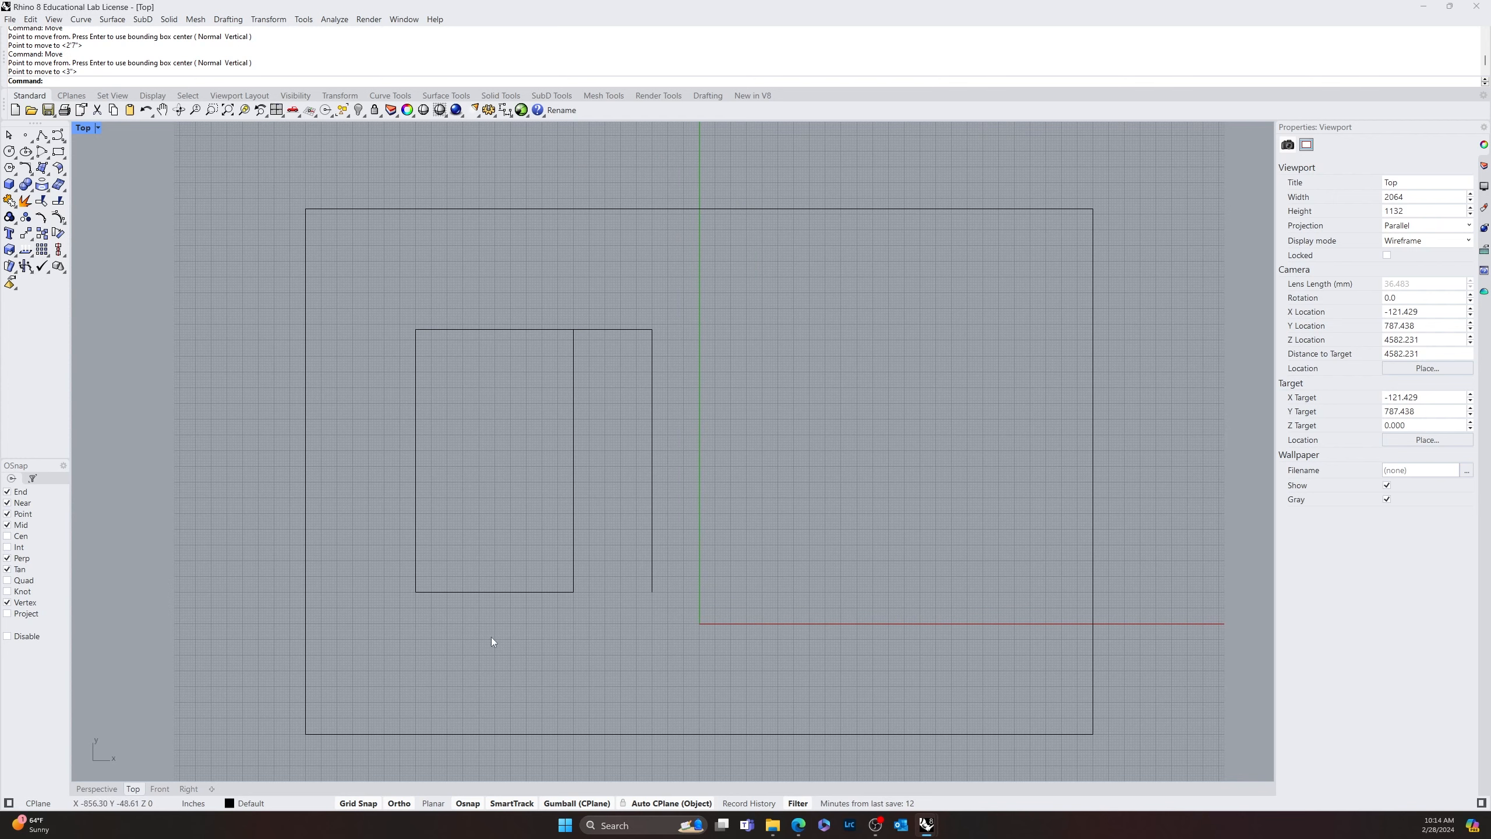
{"action": "scroll", "coordinate": [764, 546], "scroll_direction": "down", "scroll_amount": 2}
{"action": "right_click_drag", "start_coordinate": [762, 275], "coordinate": [631, 241]}
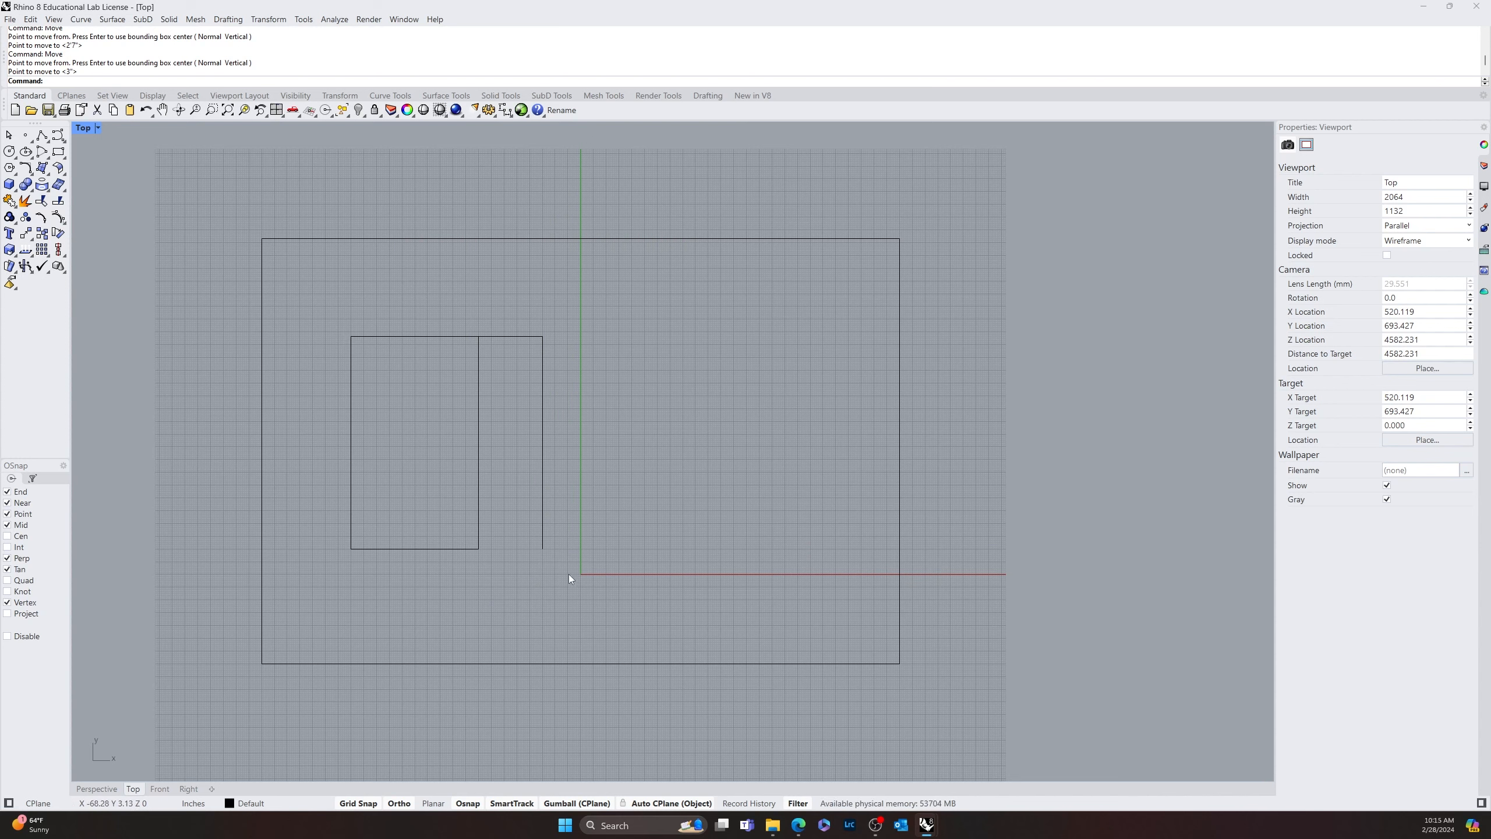
{"action": "type", "text": "line"}
{"action": "key", "text": "Return"}
{"action": "left_click", "coordinate": [543, 551]}
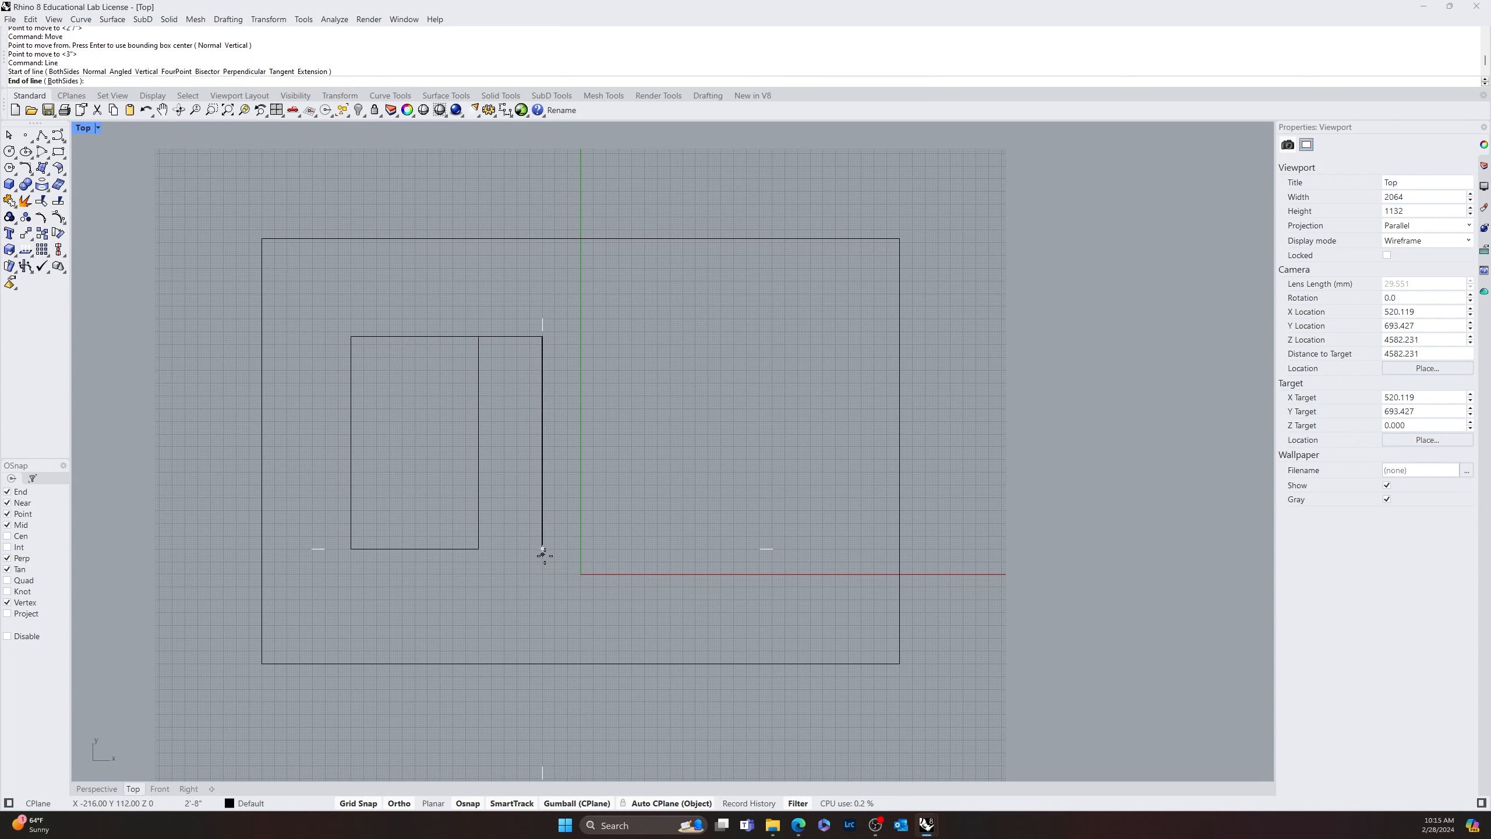
{"action": "left_click", "coordinate": [541, 665]}
Draw a horizontal line from the small rectangle's lower-left corner to the large rectangle's left edge
{"action": "key", "text": "Return"}
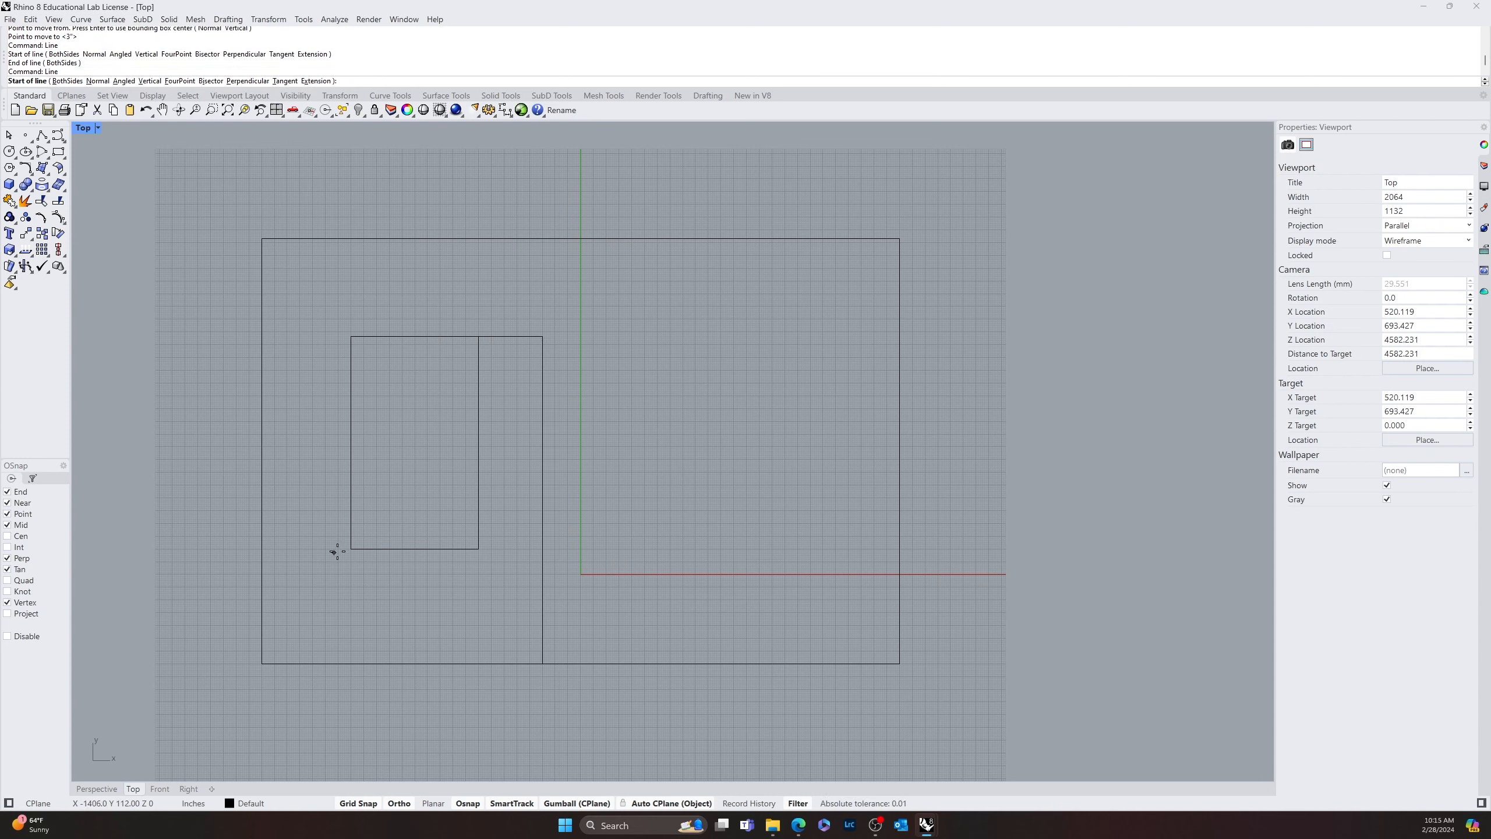
{"action": "left_click", "coordinate": [352, 547]}
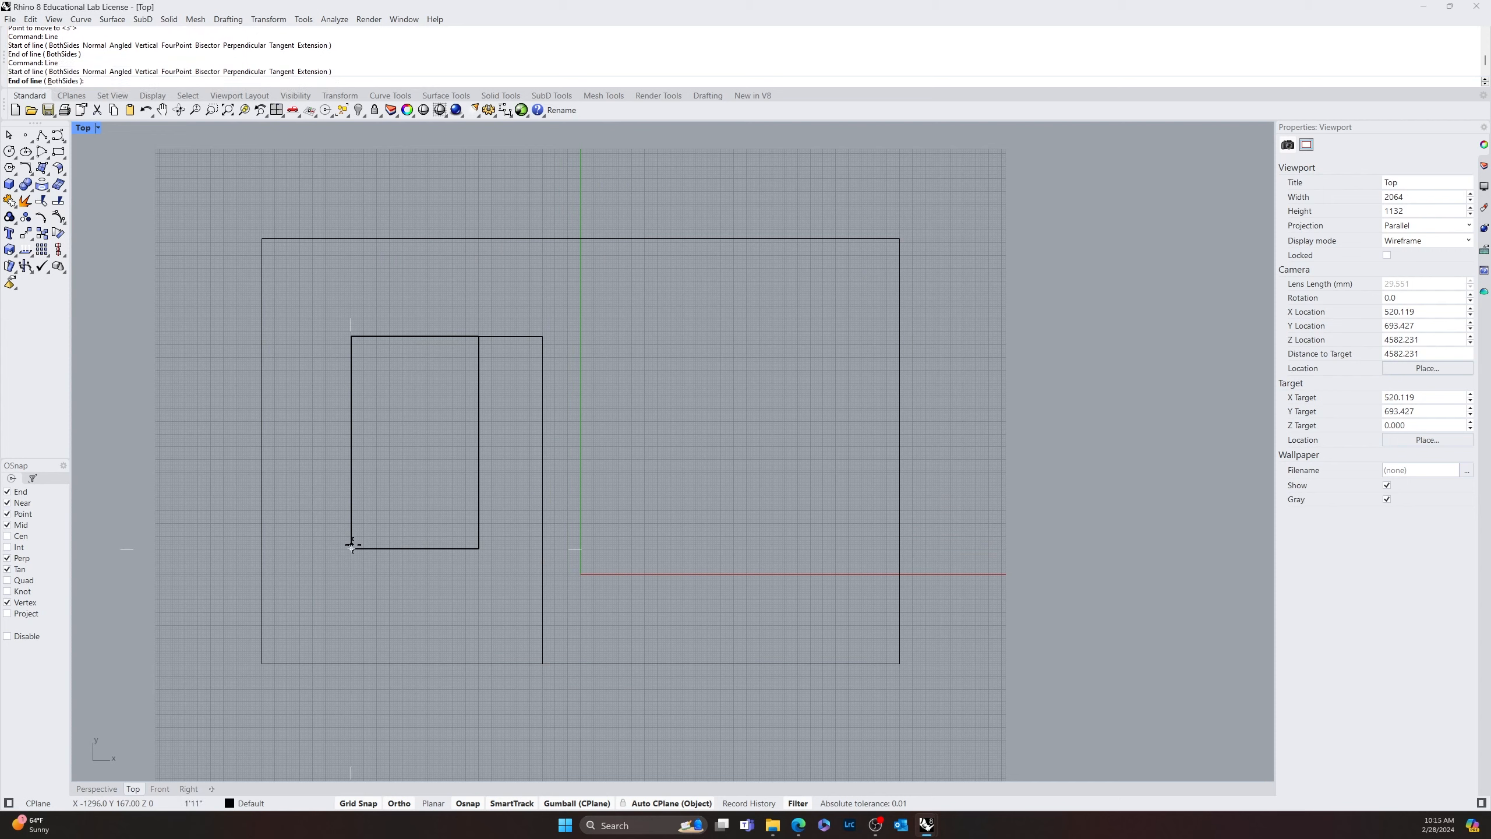
{"action": "left_click", "coordinate": [265, 550]}
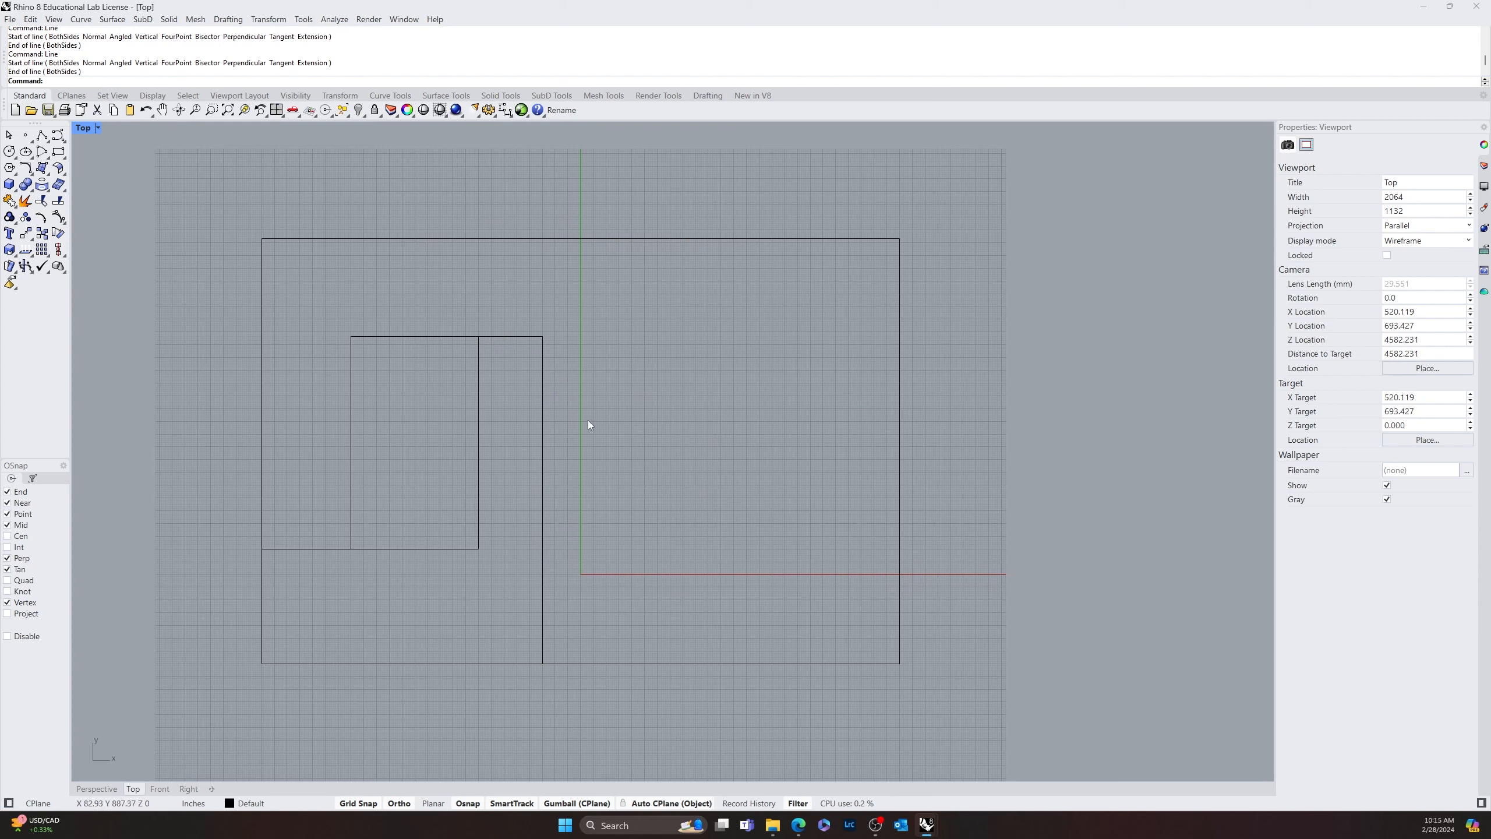
Draw a 60' by 30' rectangle inside the large rectangle, right of the long vertical line
{"action": "type", "text": "Rectangle"}
{"action": "key", "text": "Return"}
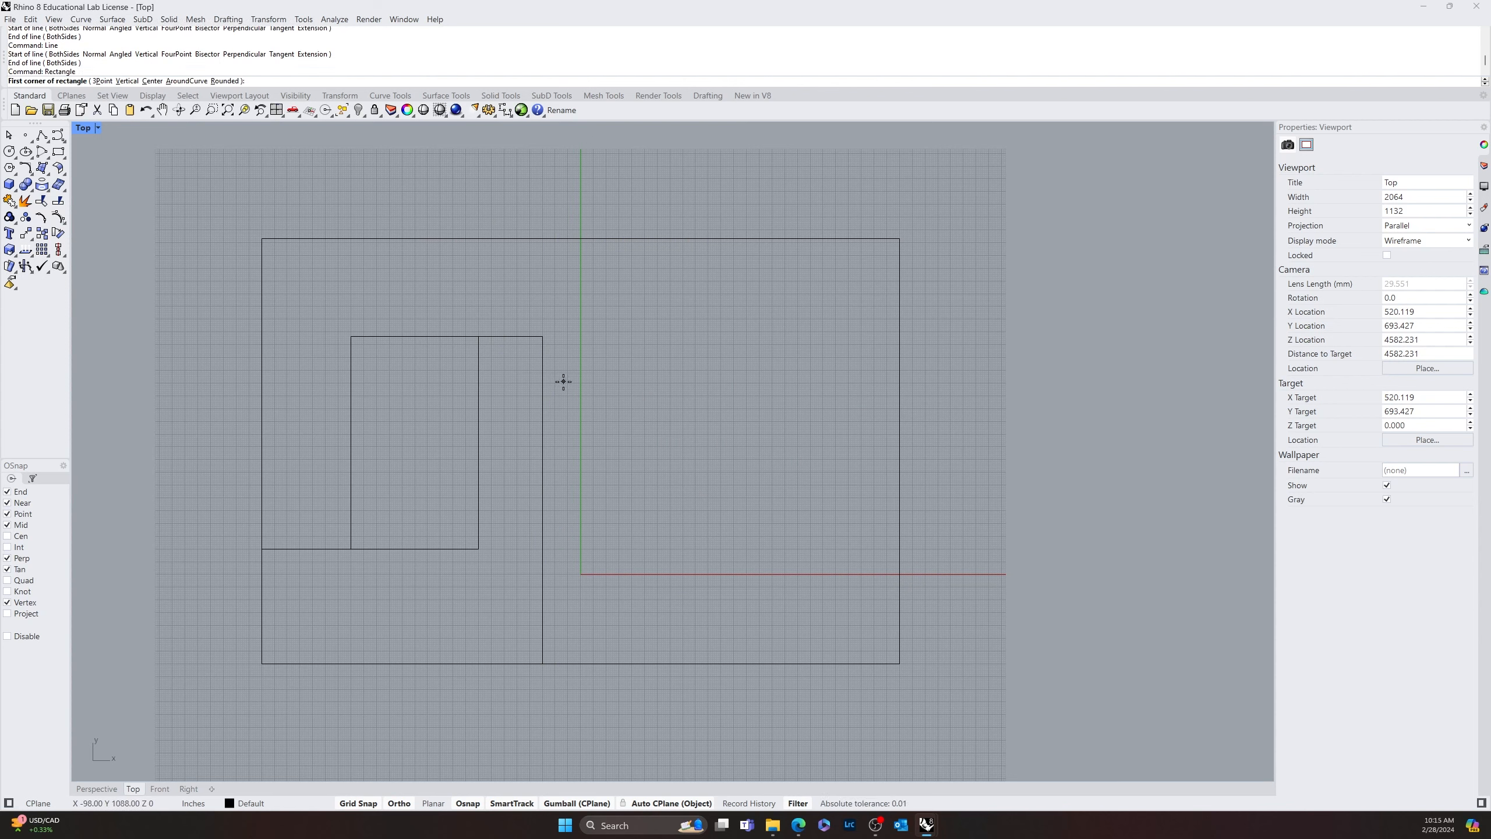
{"action": "left_click", "coordinate": [563, 381]}
{"action": "type", "text": "6"}
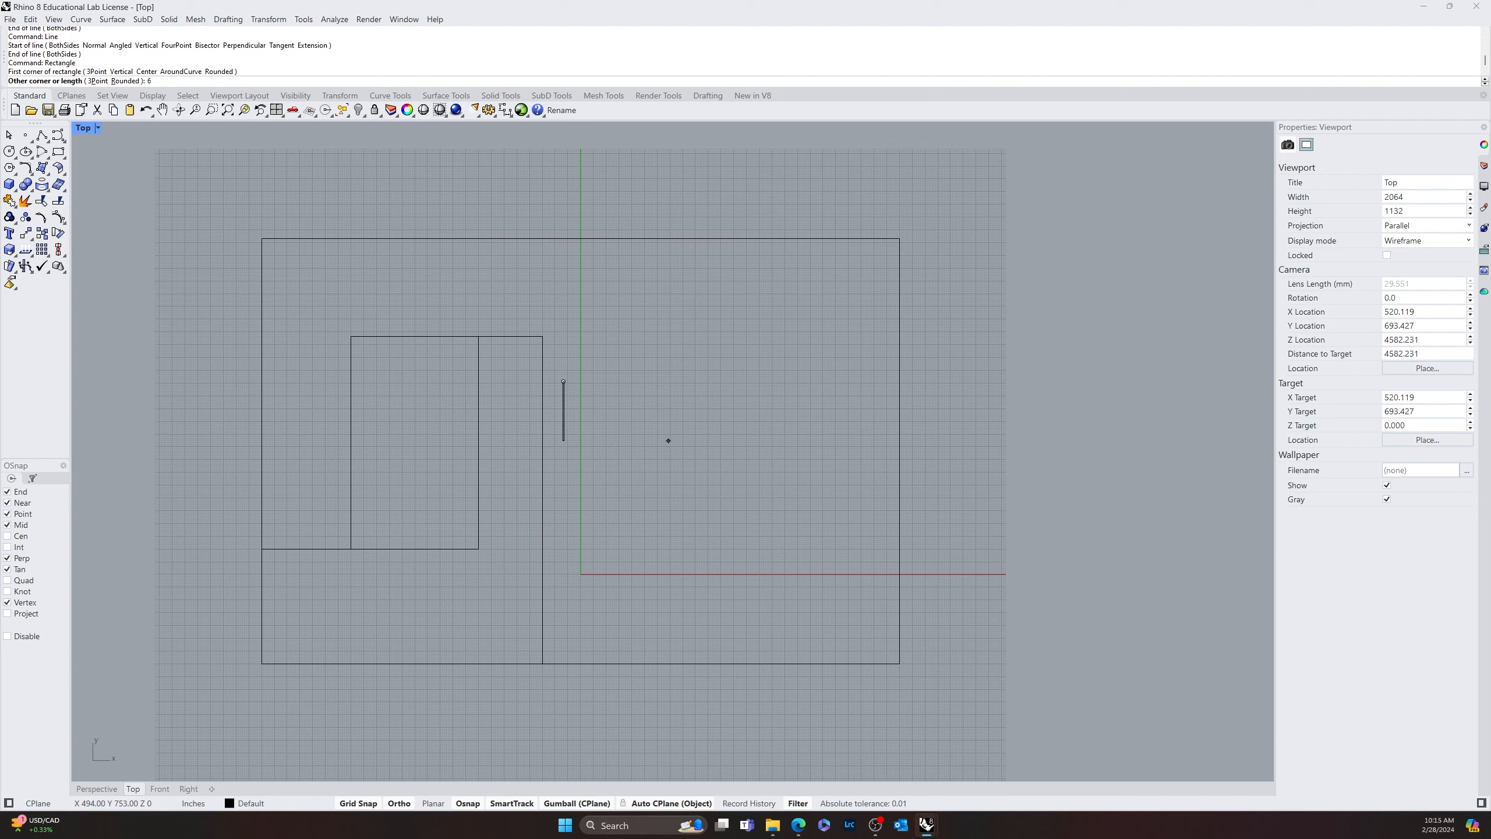
{"action": "type", "text": "0'"}
{"action": "key", "text": "Return"}
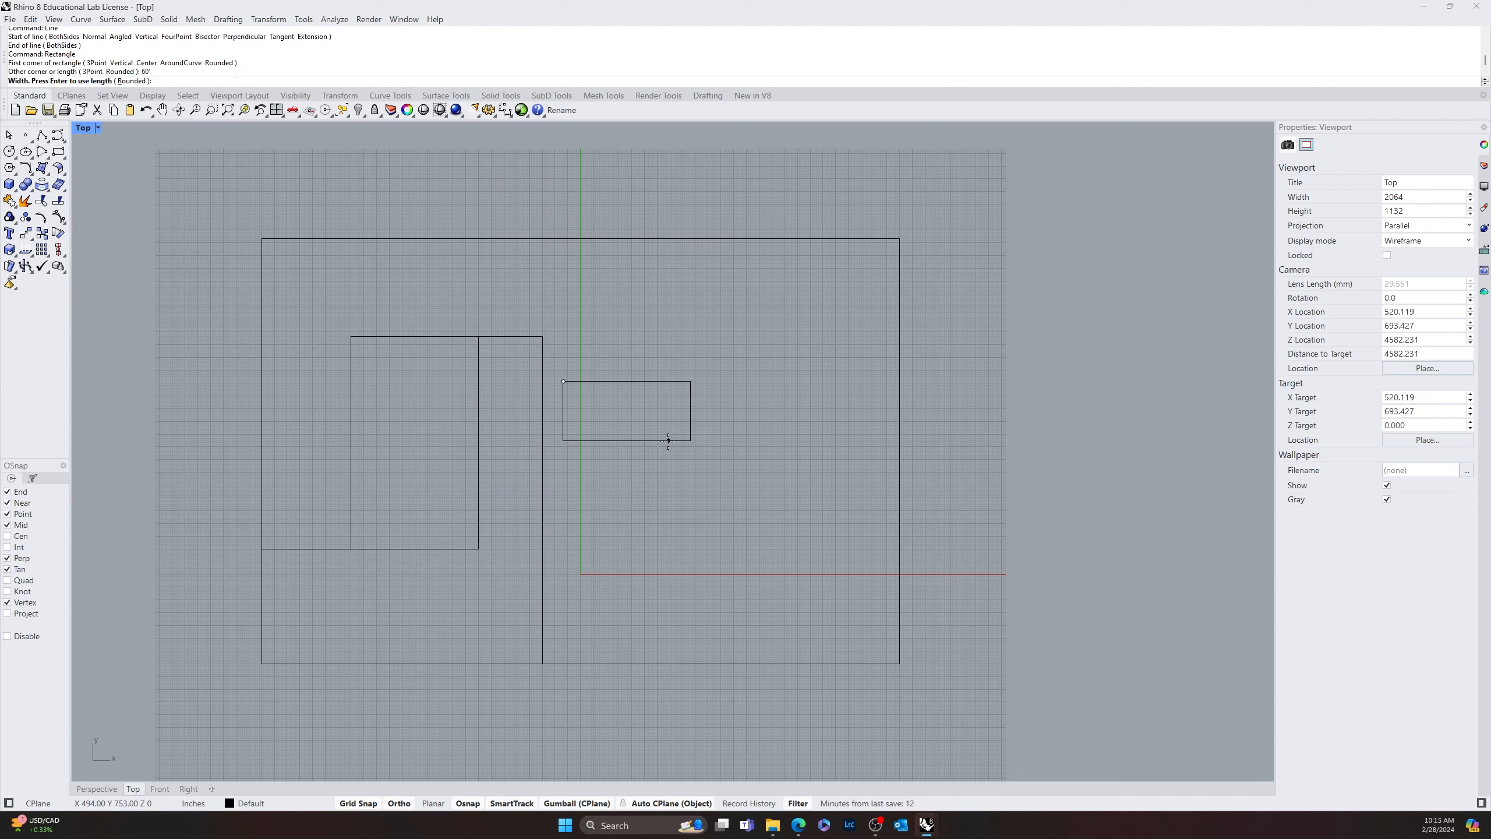
{"action": "type", "text": "30'"}
{"action": "key", "text": "Return"}
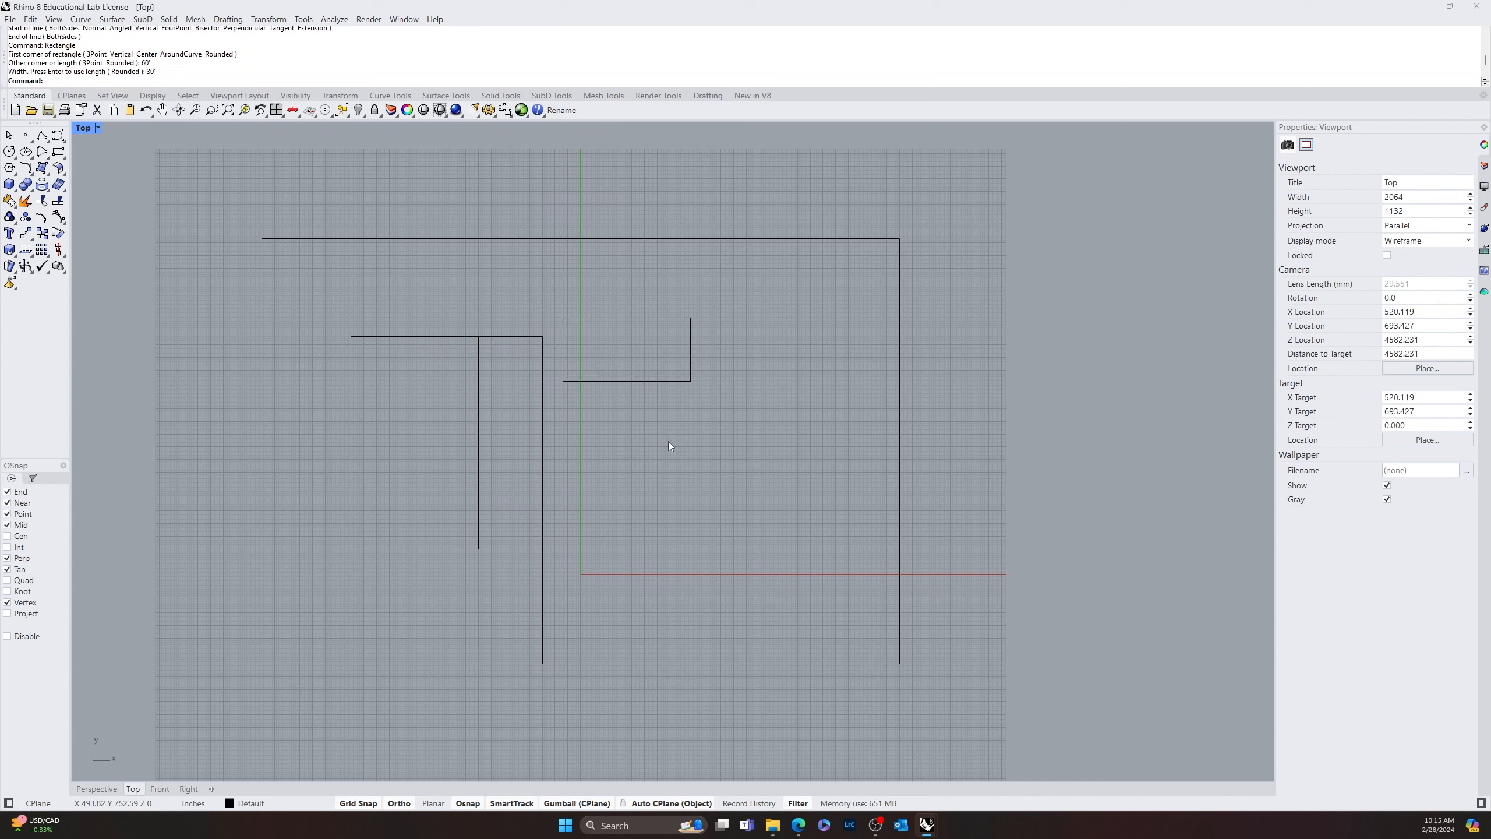
{"action": "left_click", "coordinate": [638, 378]}
{"action": "left_click", "coordinate": [706, 412]}
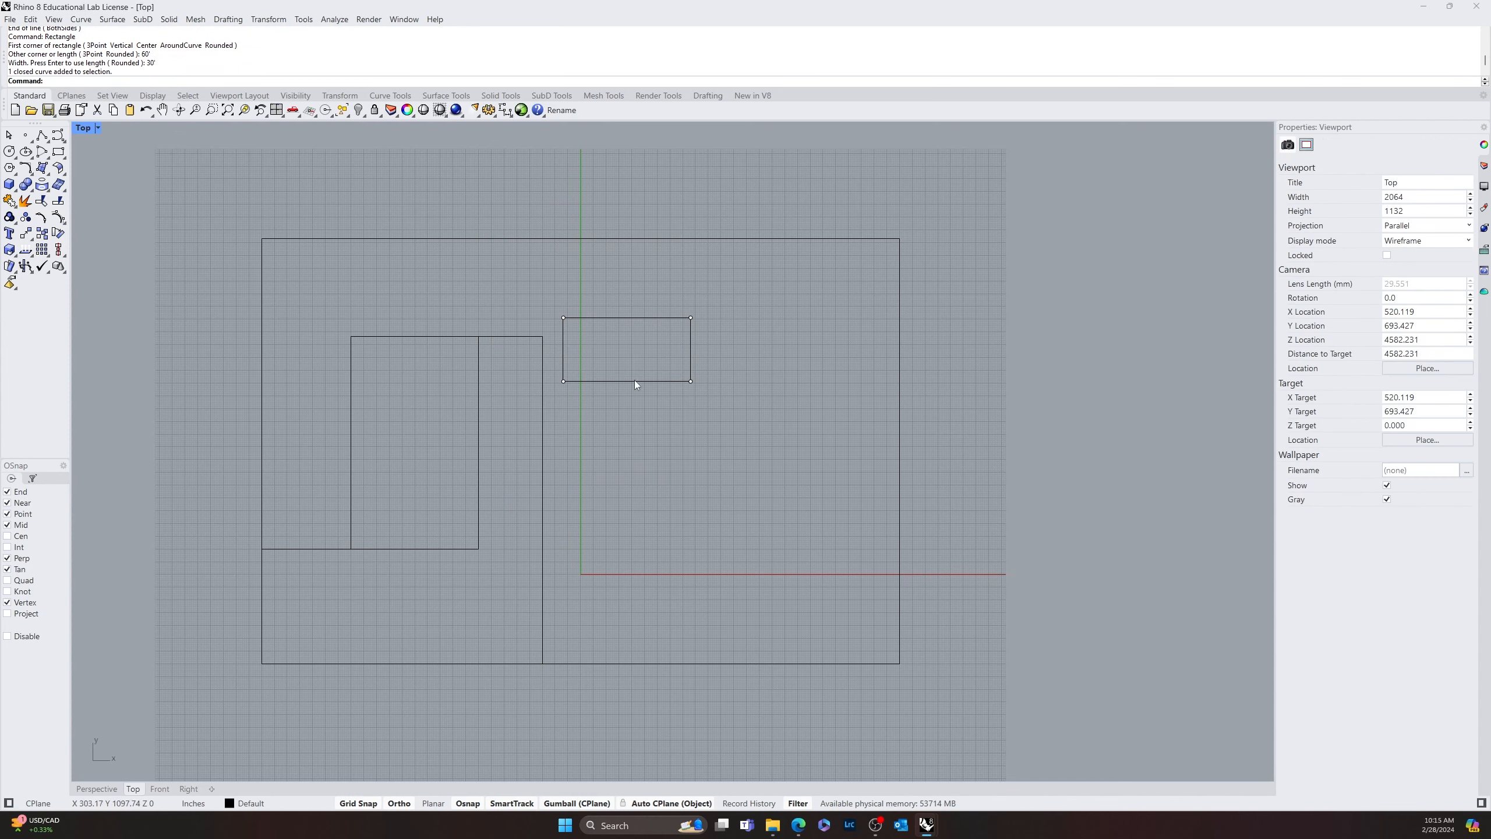
{"action": "left_click", "coordinate": [635, 380]}
{"action": "left_click", "coordinate": [571, 394]}
{"action": "scroll", "coordinate": [603, 380], "scroll_direction": "up", "scroll_amount": 10}
{"action": "left_click", "coordinate": [599, 388]}
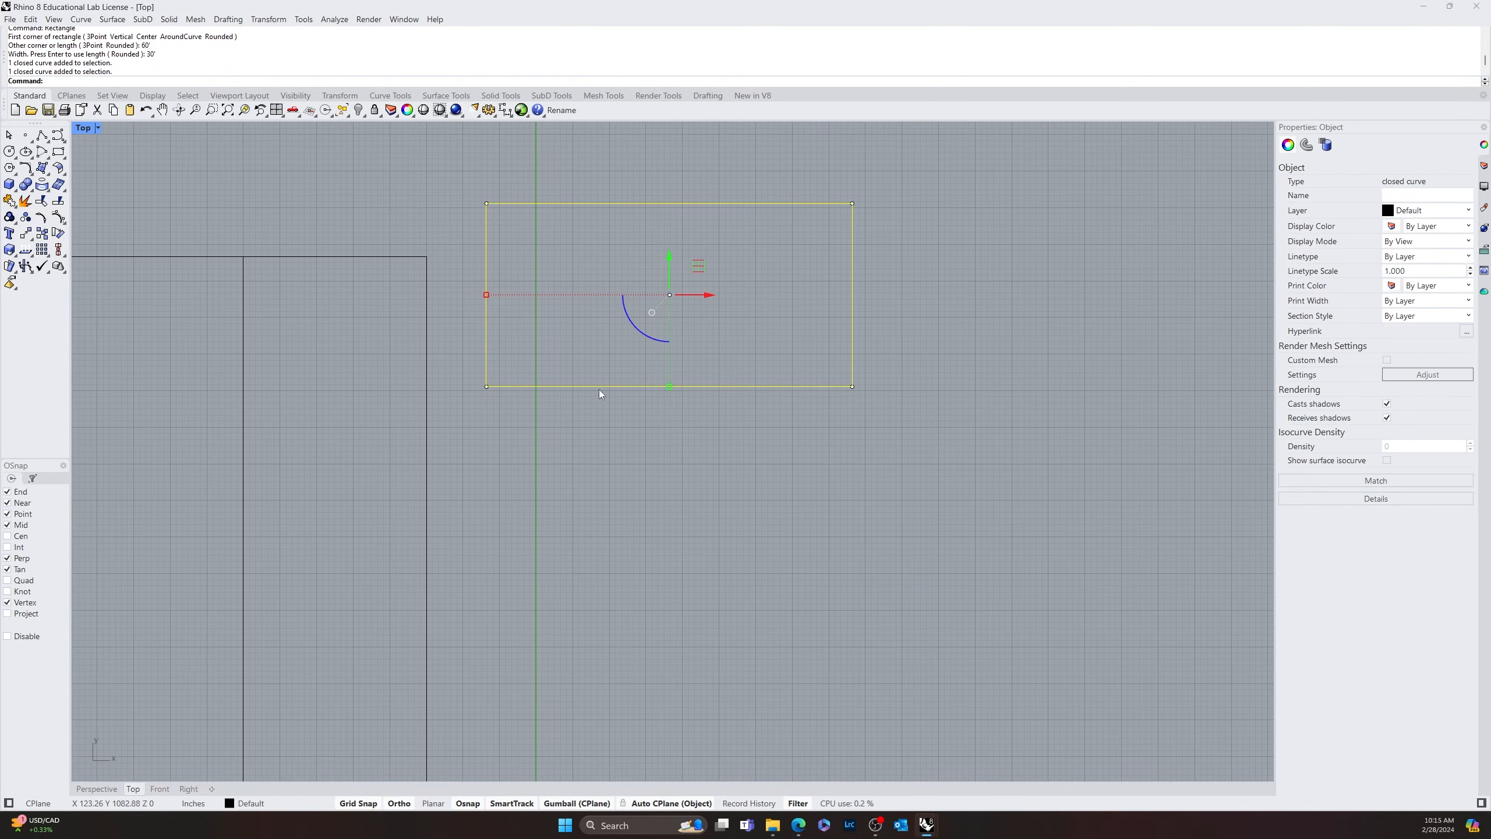
{"action": "left_click", "coordinate": [458, 410]}
{"action": "left_click_drag", "start_coordinate": [459, 409], "coordinate": [530, 359]}
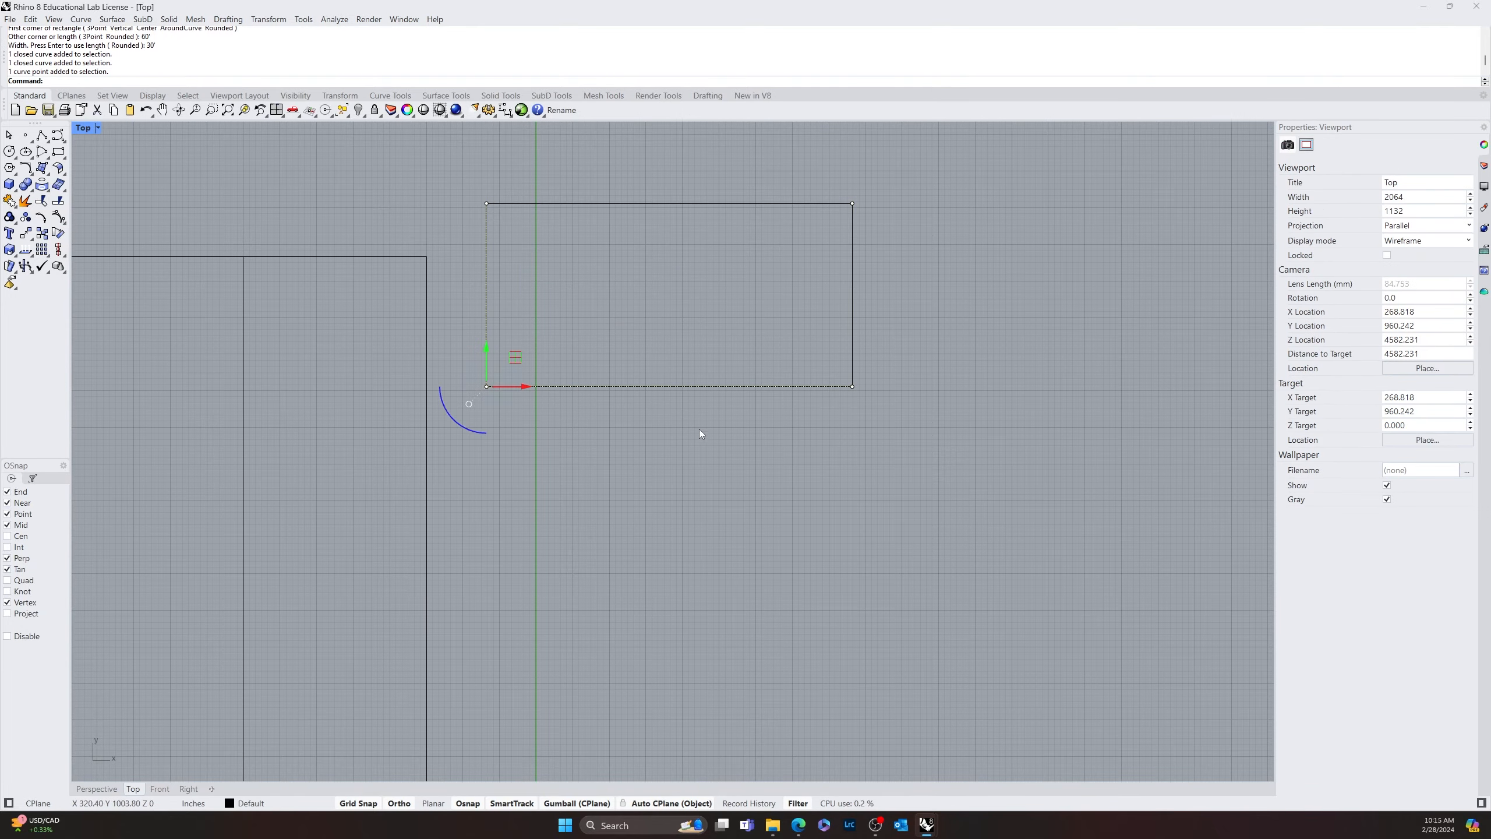
{"action": "left_click_drag", "start_coordinate": [923, 368], "coordinate": [922, 368]}
{"action": "left_click", "coordinate": [849, 315]}
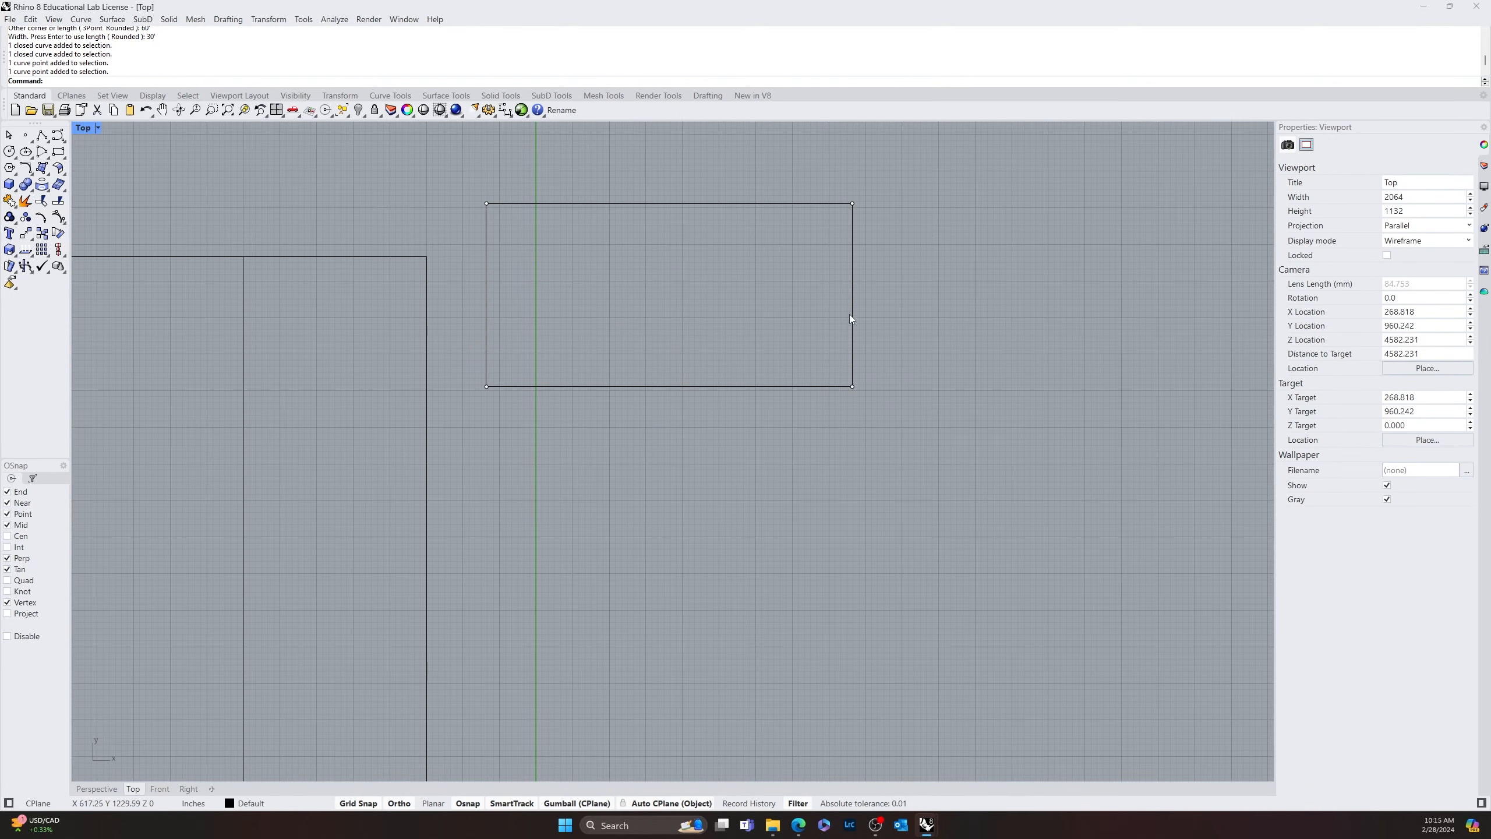
Move the two lower corner points of the 60' by 30' rectangle by -10' vertically to deepen it
{"action": "left_click", "coordinate": [853, 292]}
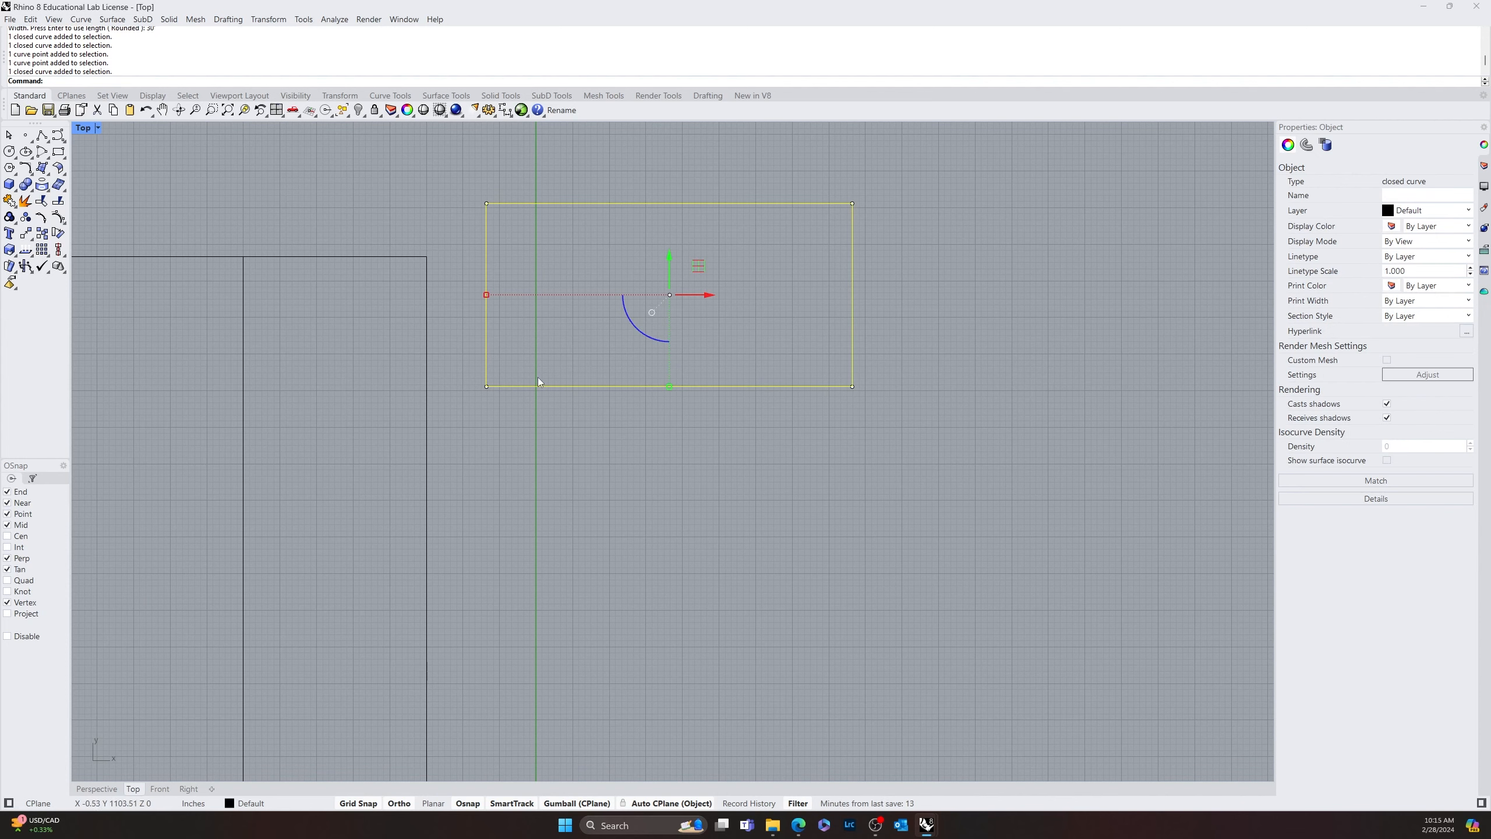
{"action": "left_click", "coordinate": [460, 431]}
{"action": "left_click_drag", "start_coordinate": [461, 430], "coordinate": [527, 356]}
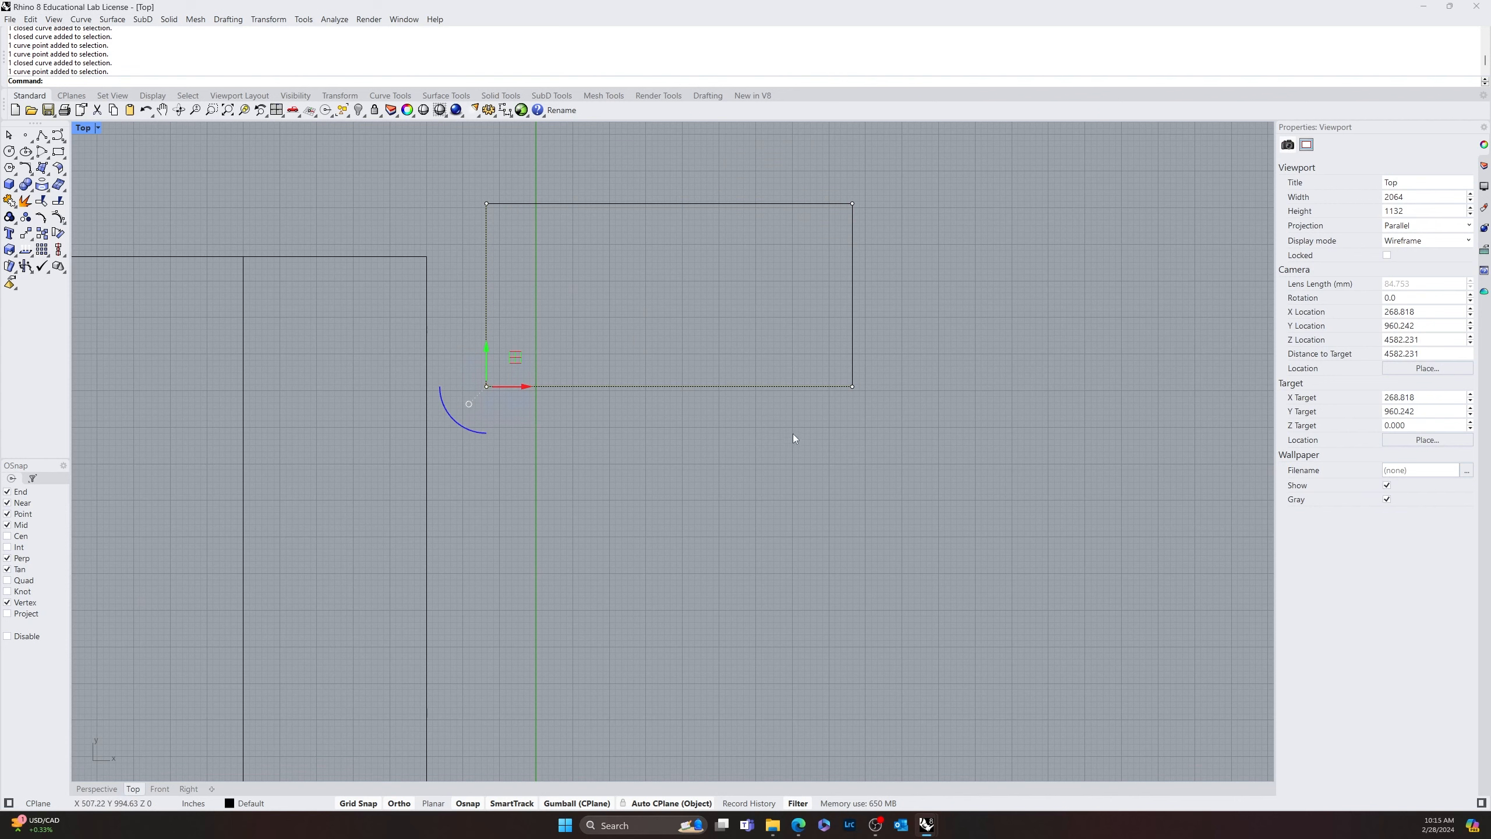
{"action": "left_click_drag", "start_coordinate": [792, 433], "coordinate": [939, 356], "text": "shift"}
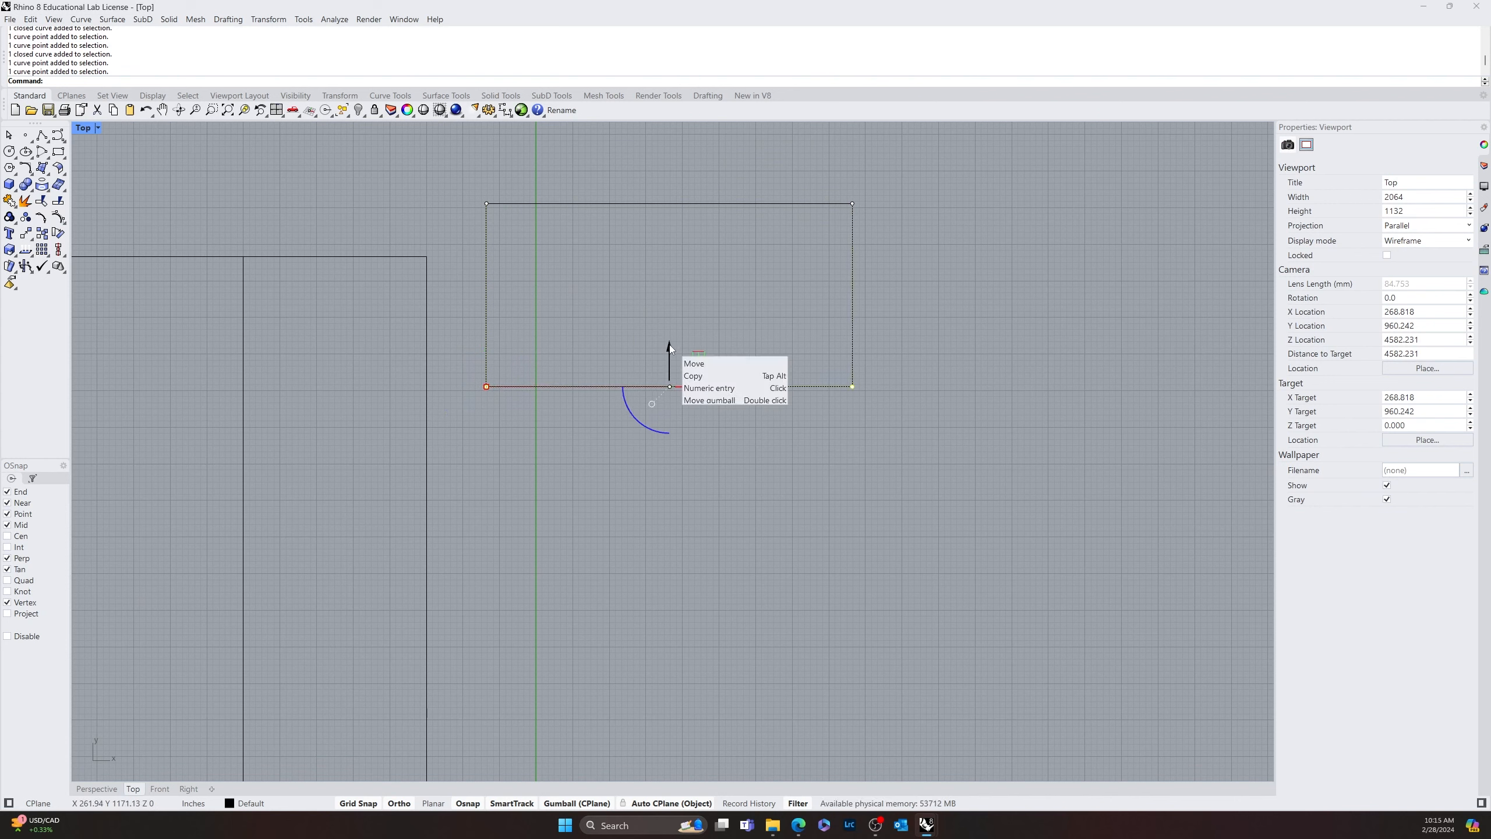
{"action": "left_click", "coordinate": [670, 350]}
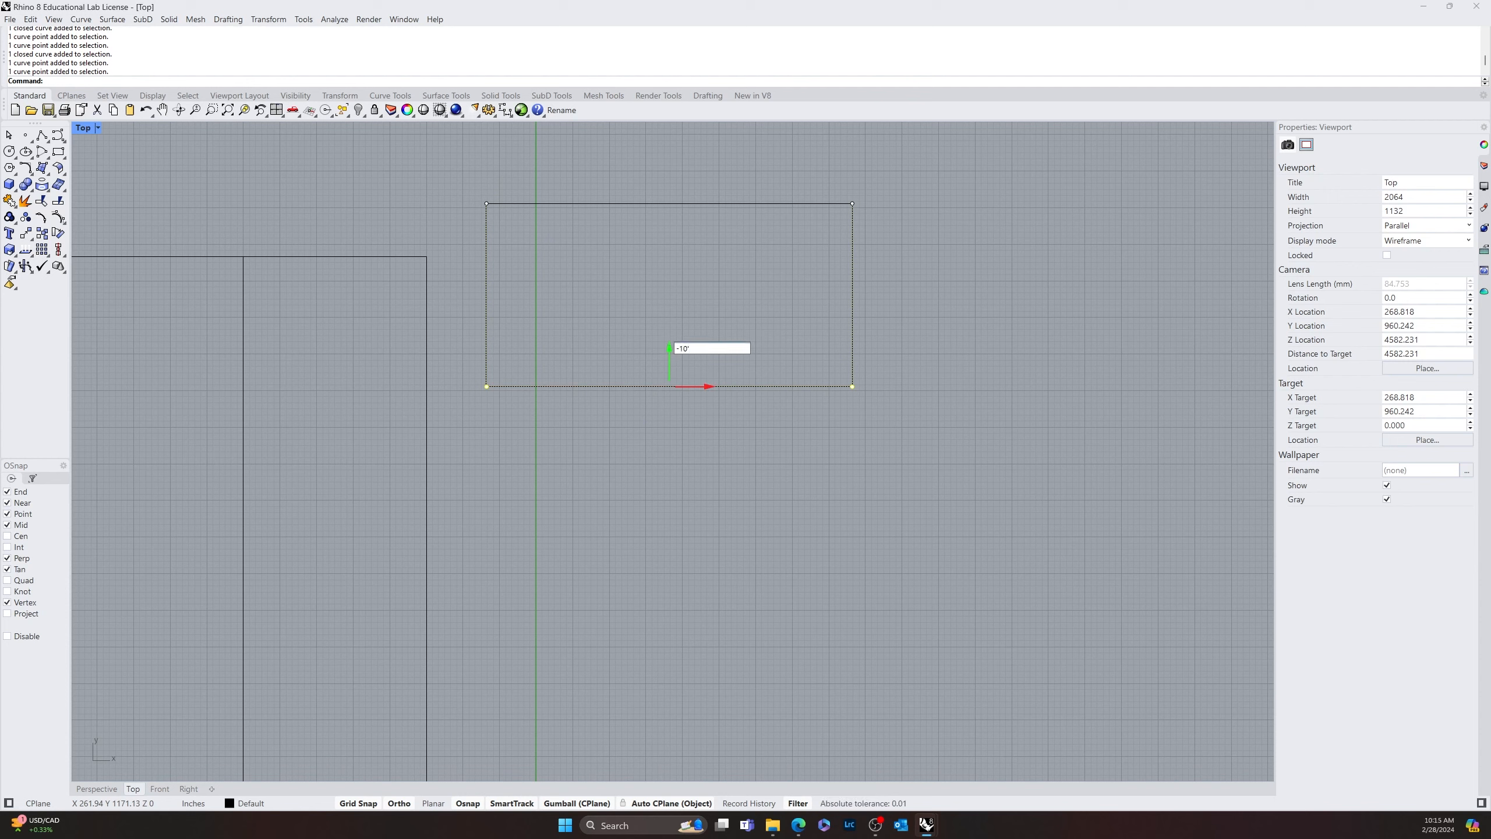
{"action": "key", "text": "Return"}
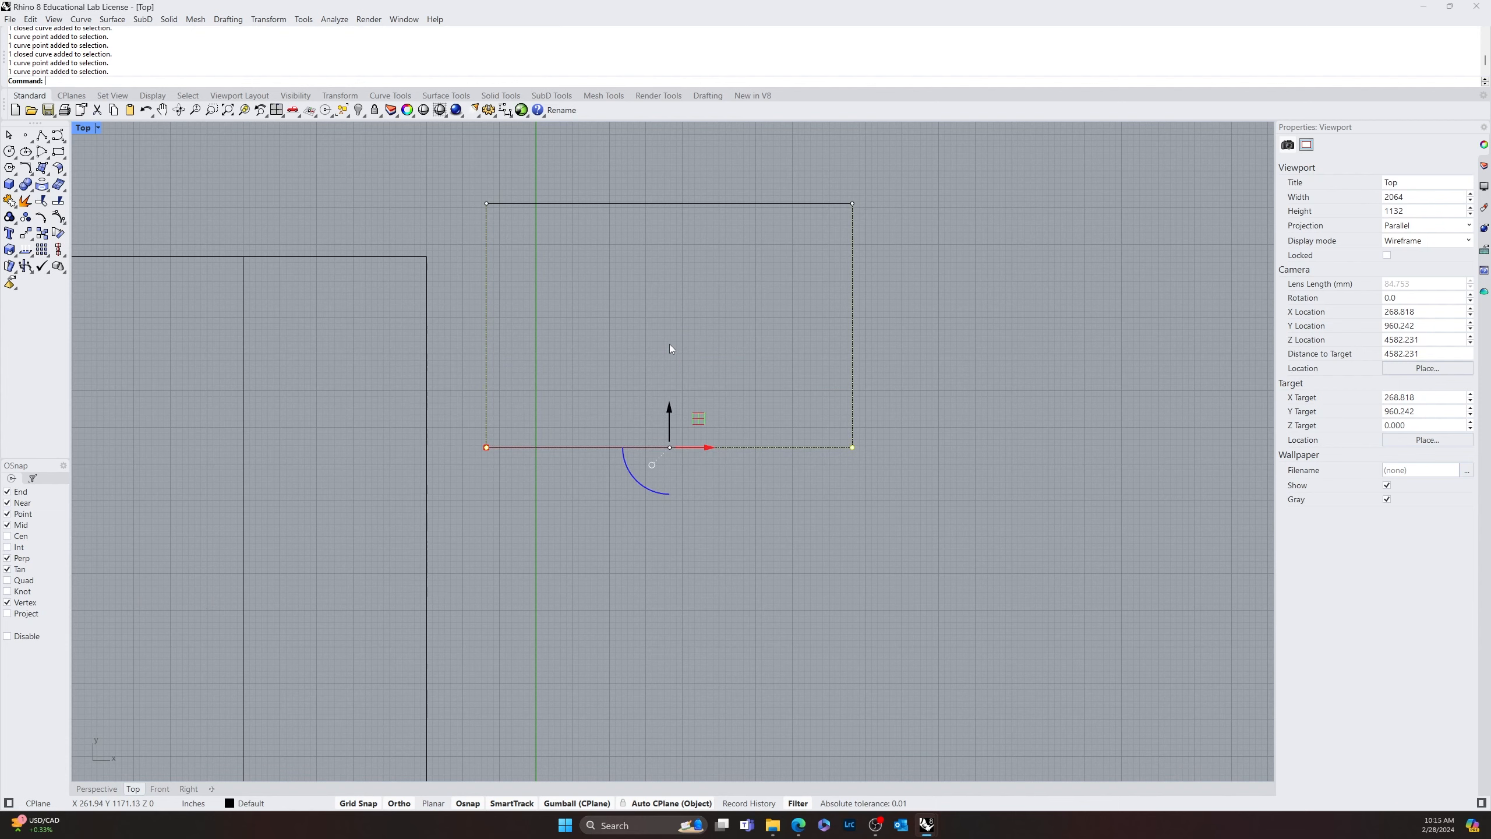
{"action": "left_click", "coordinate": [687, 306]}
Try moving the new rectangle by its left edge's midpoint onto the long vertical line, level with the 100' edge's midpoint, and undo the move
{"action": "scroll", "coordinate": [704, 308], "scroll_direction": "down", "scroll_amount": 6}
{"action": "right_click_drag", "start_coordinate": [705, 309], "coordinate": [653, 320]}
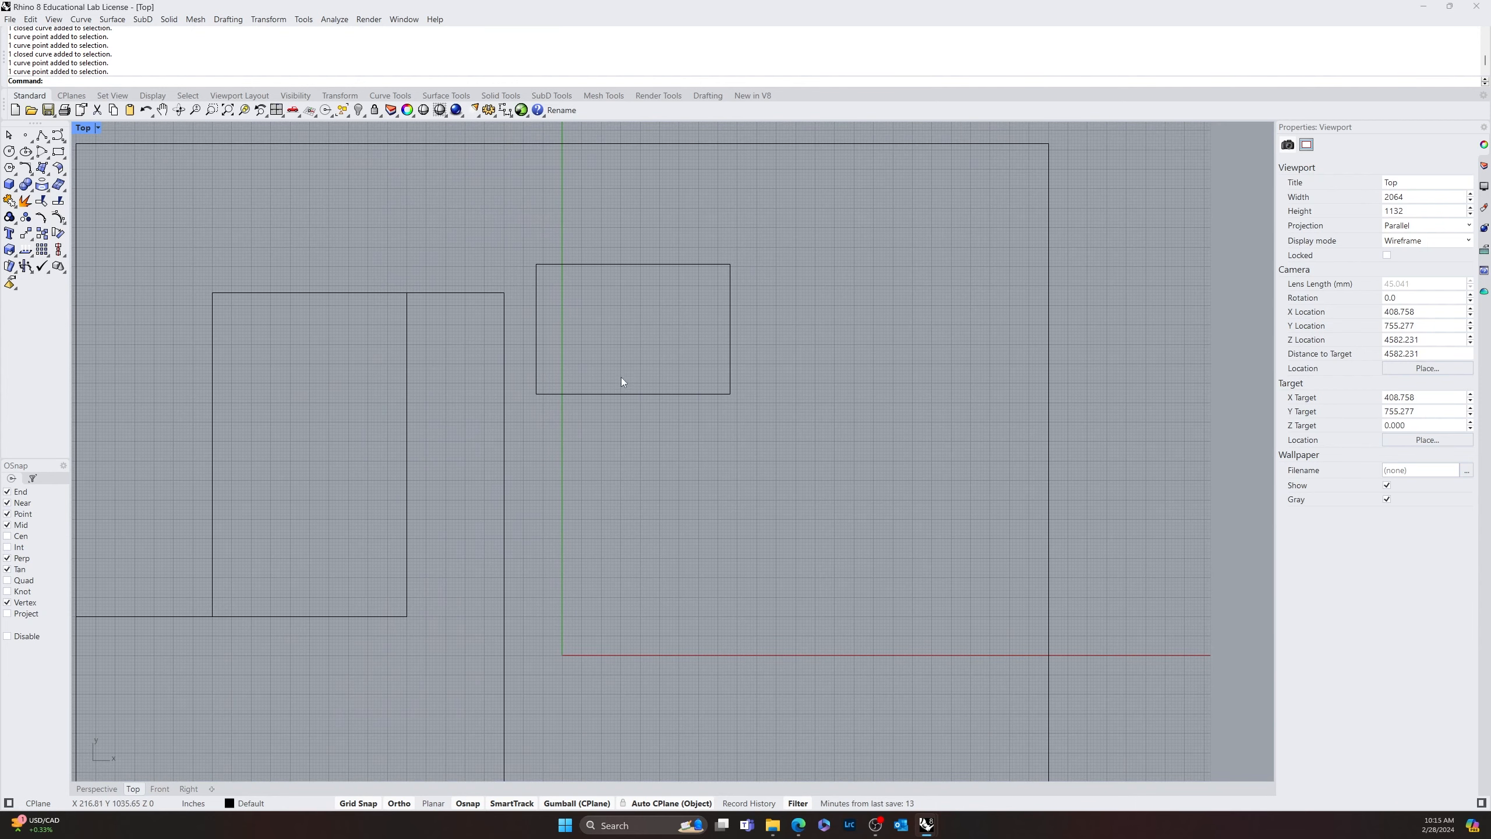
{"action": "left_click", "coordinate": [622, 394]}
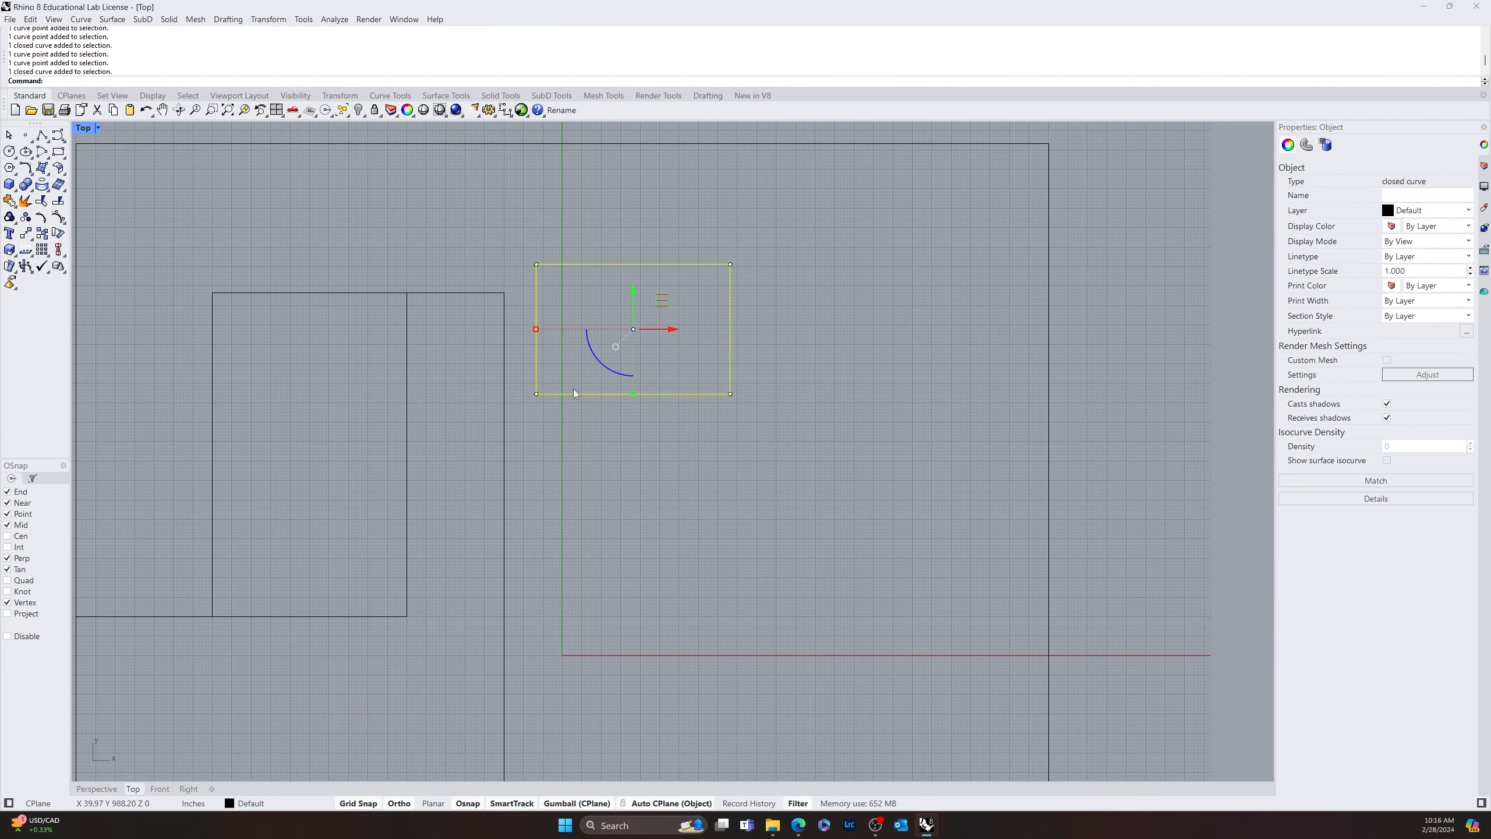
{"action": "type", "text": "move"}
{"action": "key", "text": "Return"}
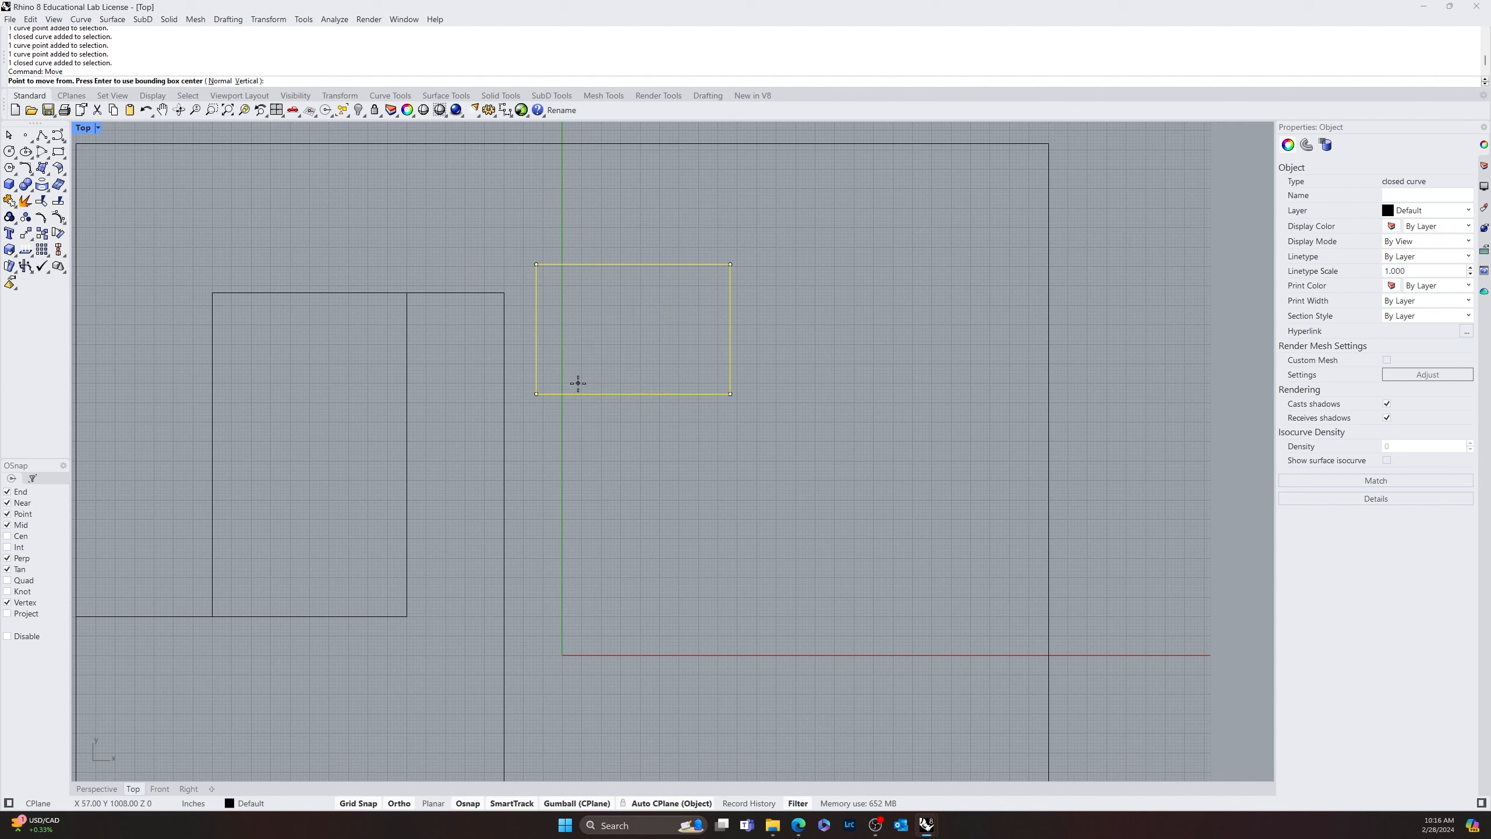
{"action": "left_click", "coordinate": [534, 333]}
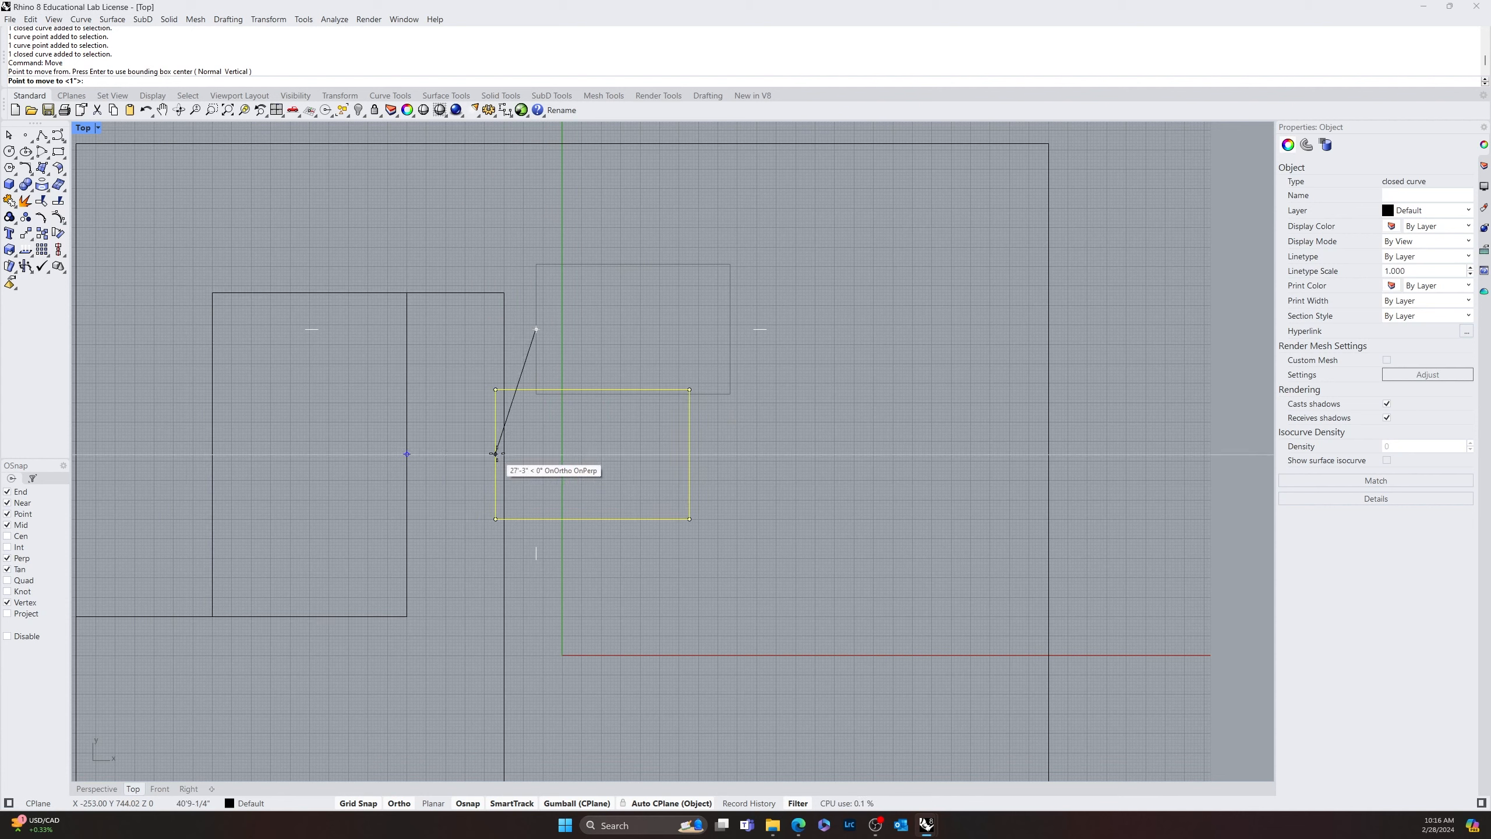
{"action": "left_click", "coordinate": [503, 454]}
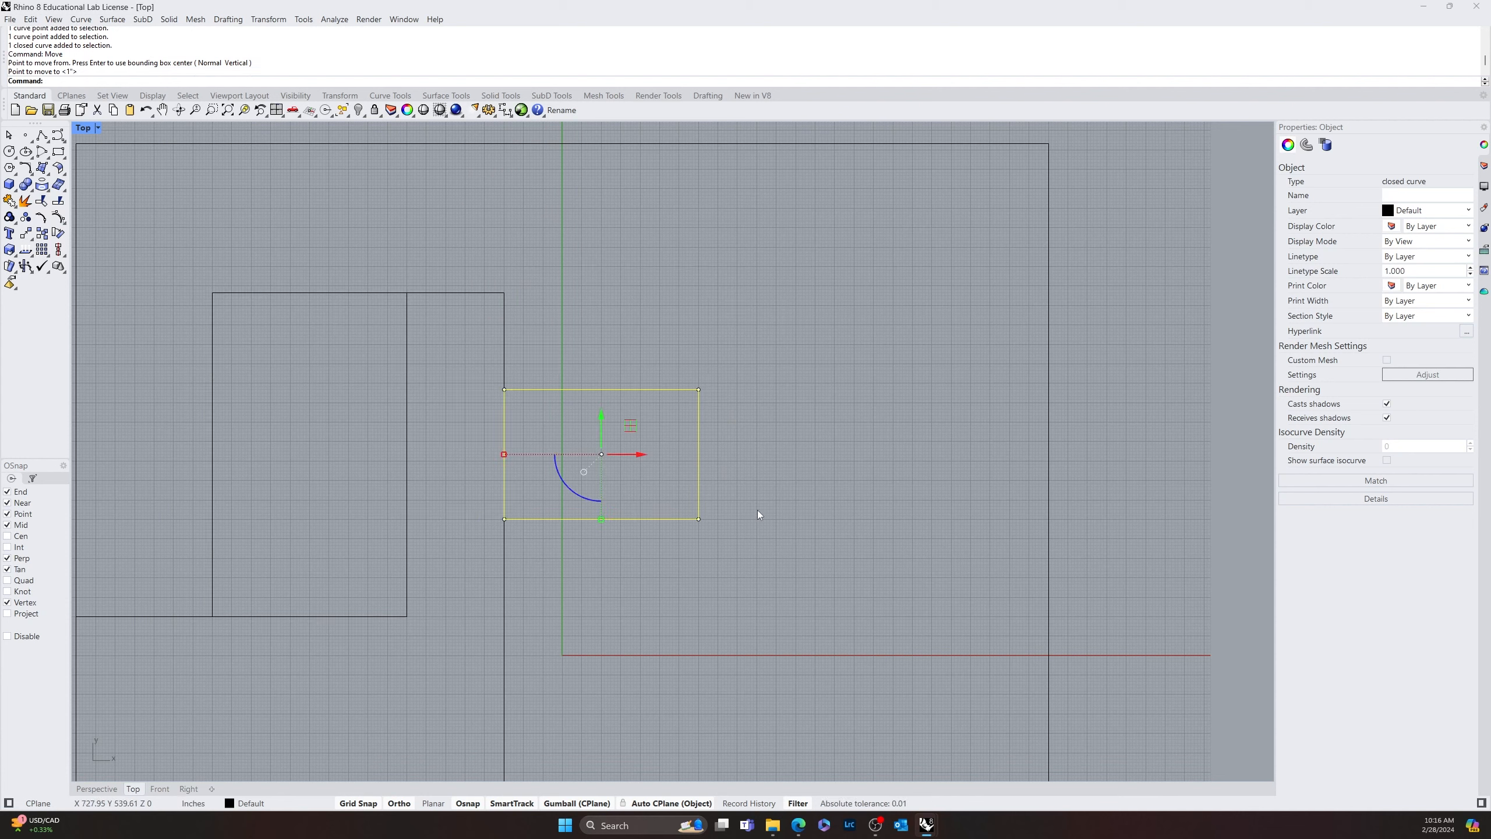
{"action": "key", "text": "Escape"}
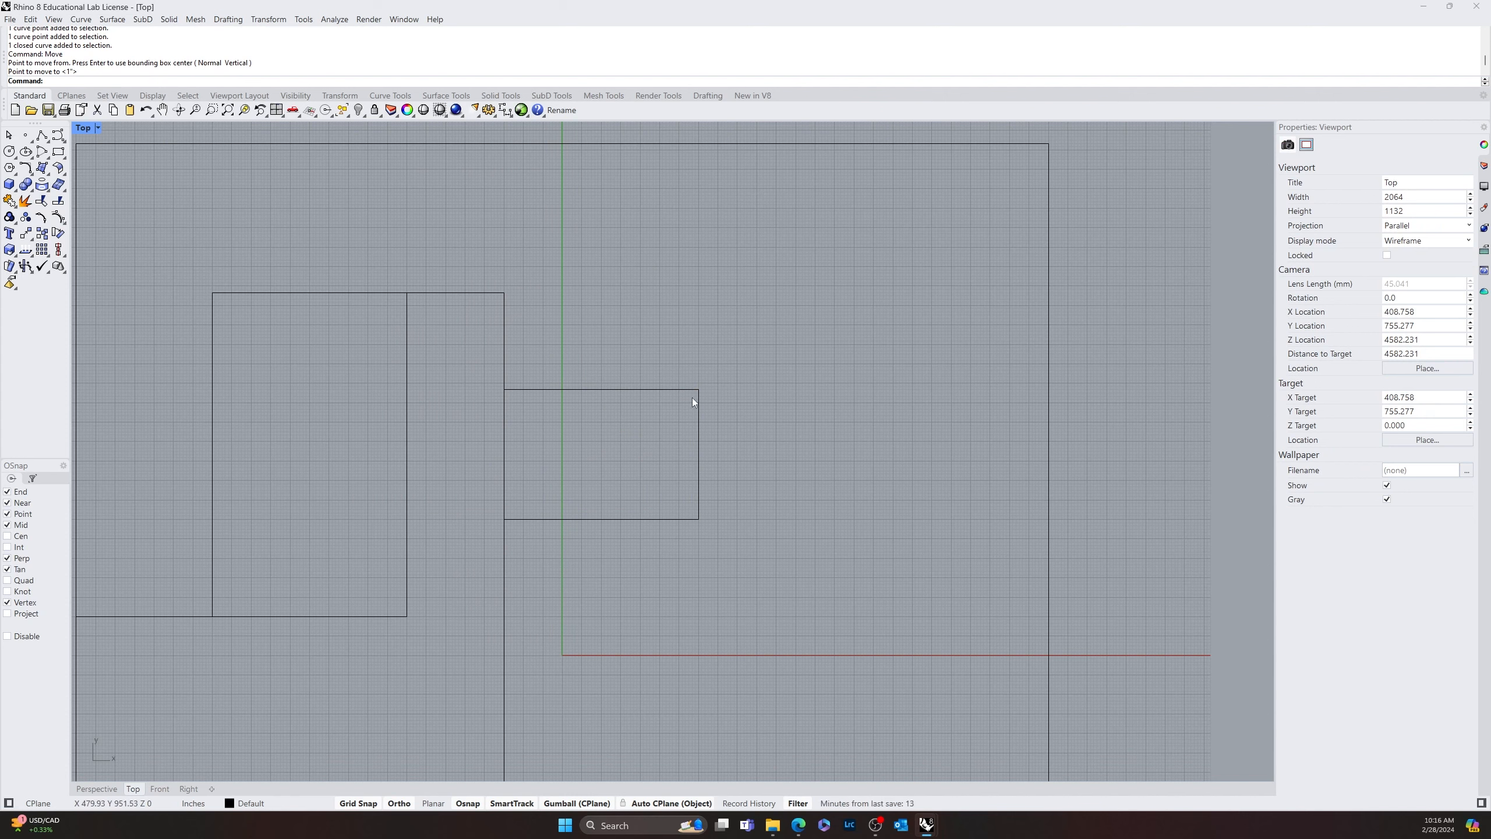
{"action": "key", "text": "ctrl+z"}
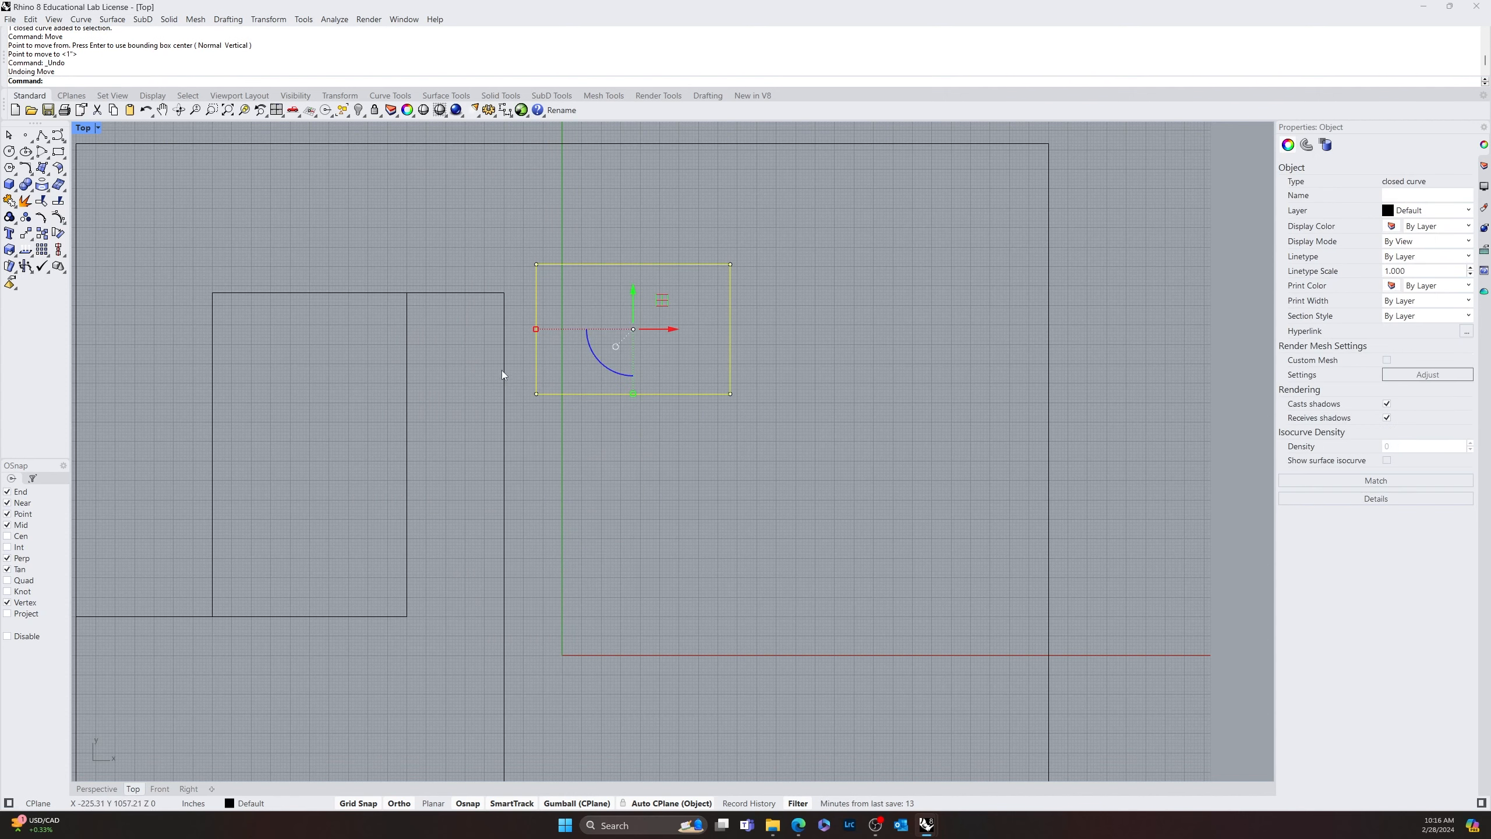
Move the deepened rectangle from its left edge's midpoint to the long vertical line, aligned with the midpoint of the 60' by 100' rectangle's right edge
{"action": "key", "text": "Return"}
{"action": "left_click", "coordinate": [536, 328]}
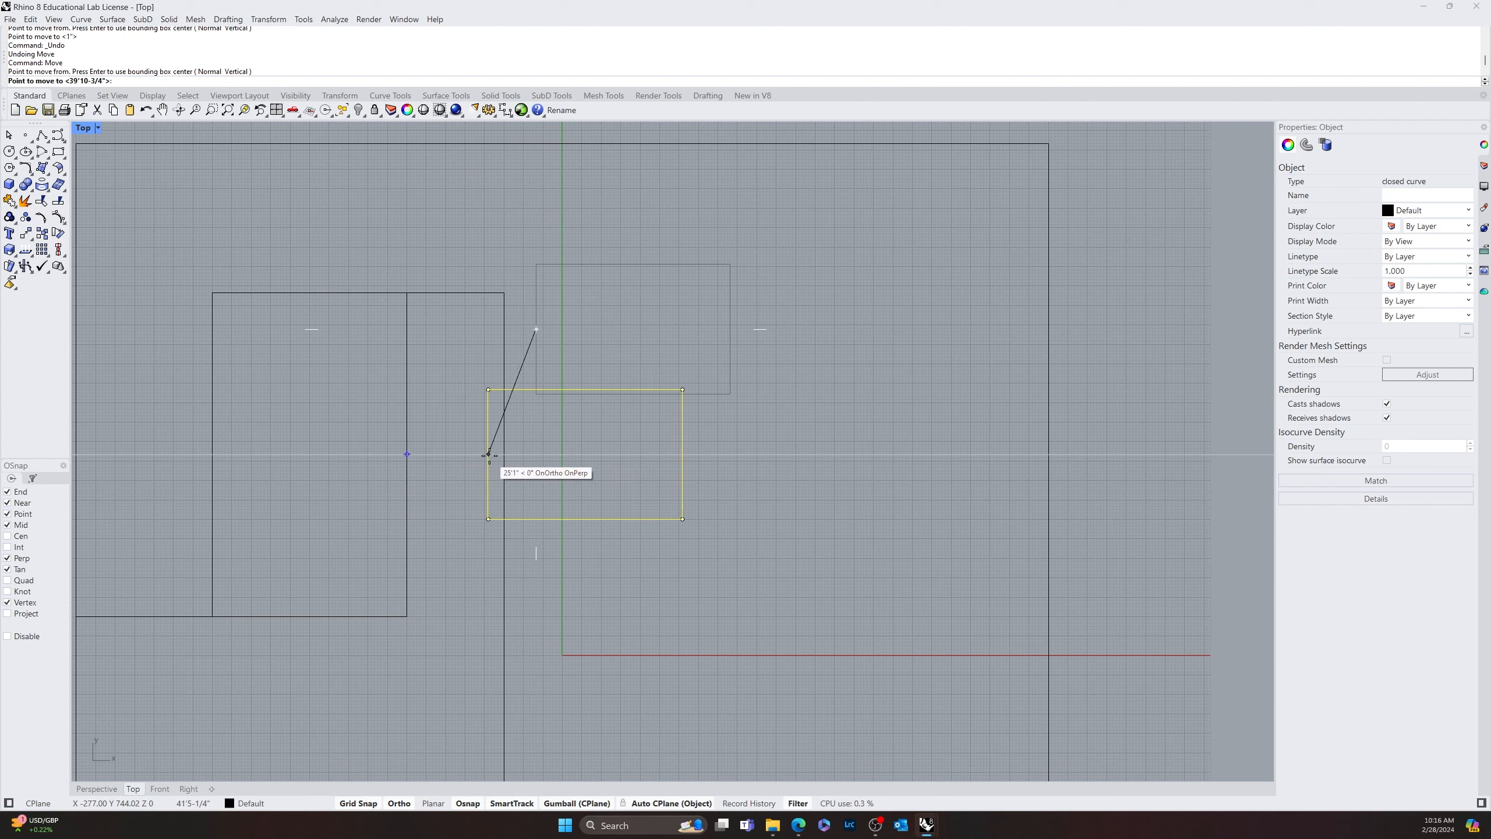
{"action": "left_click", "coordinate": [504, 455]}
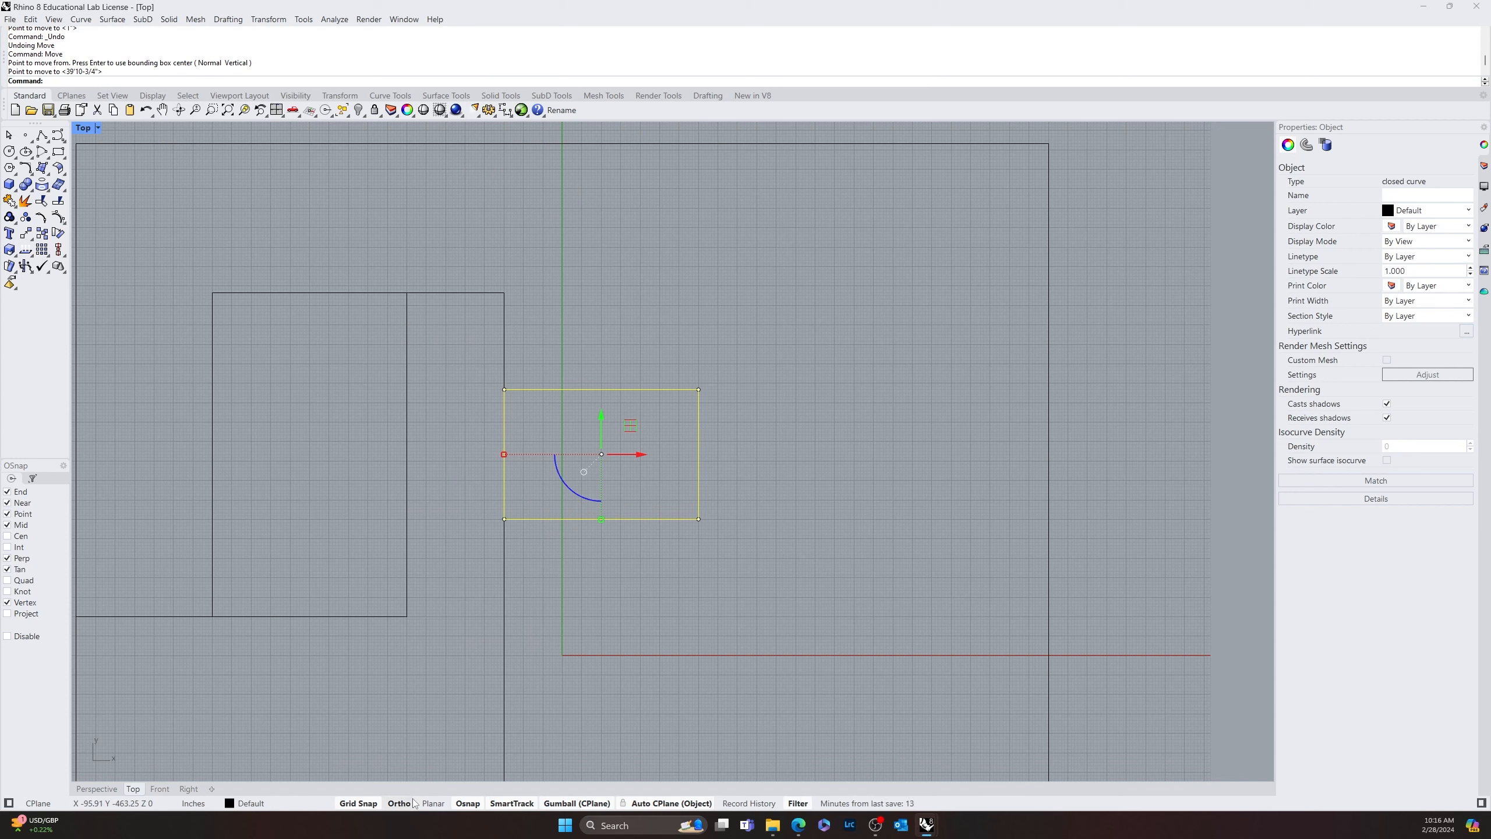
{"action": "left_click", "coordinate": [680, 569]}
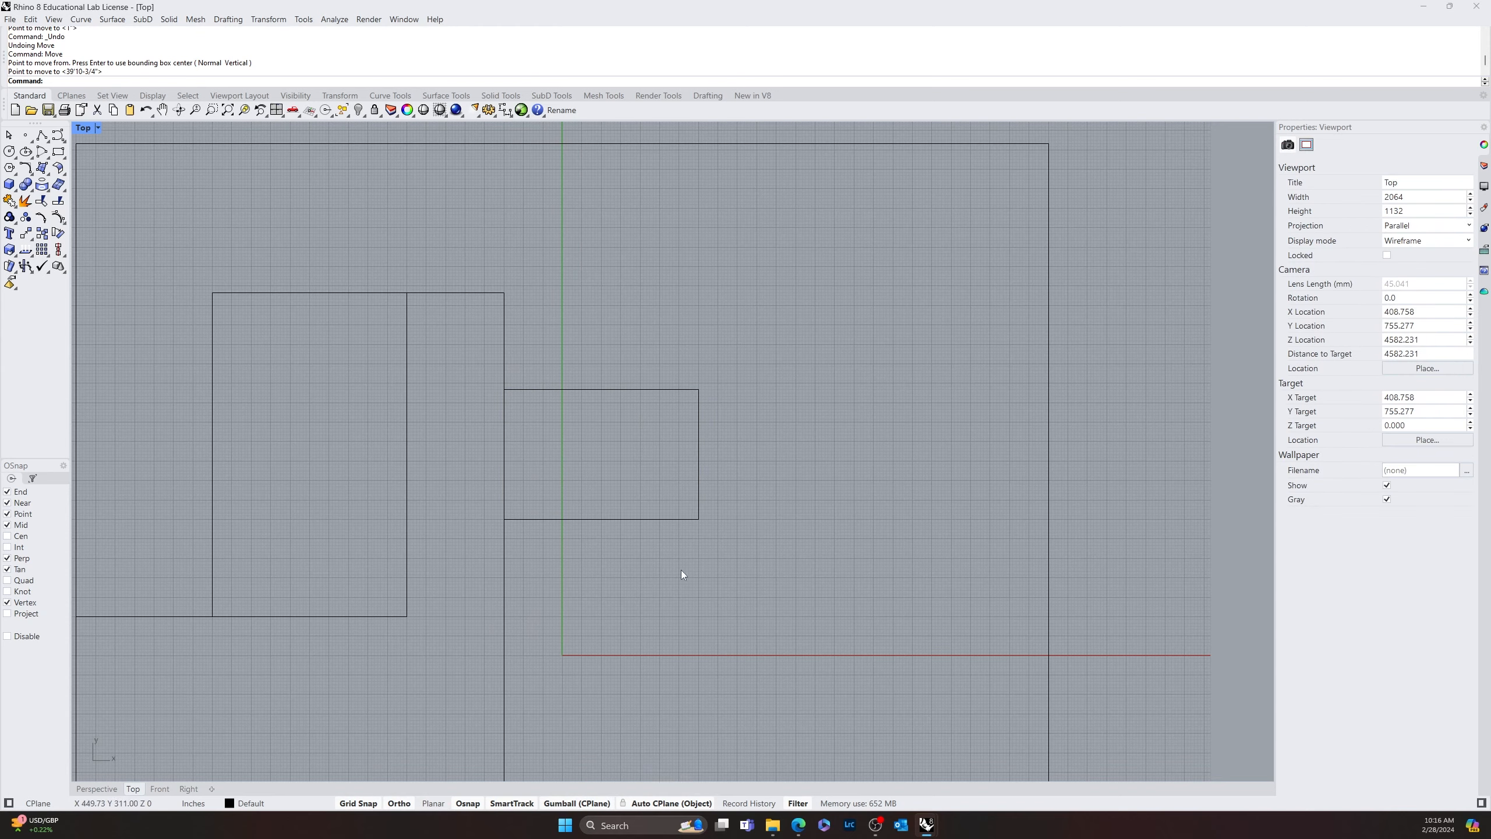
Draw a slanted line from the right end of the 60' top line to the 60' by 100' rectangle's left edge, near X -1296, Y 1224
{"action": "right_click_drag", "start_coordinate": [730, 538], "coordinate": [902, 423]}
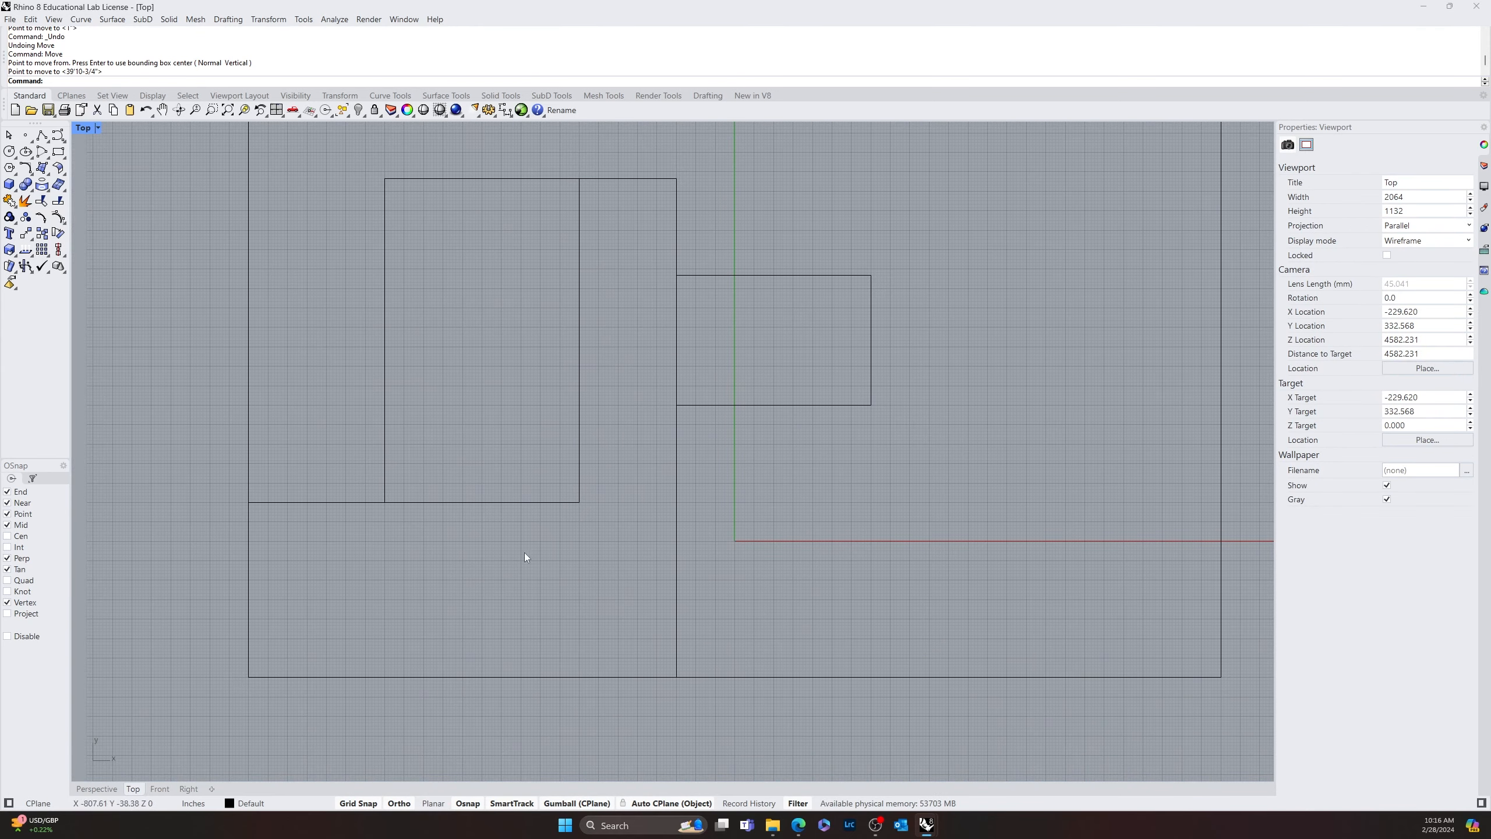
{"action": "right_click_drag", "start_coordinate": [752, 343], "coordinate": [713, 383]}
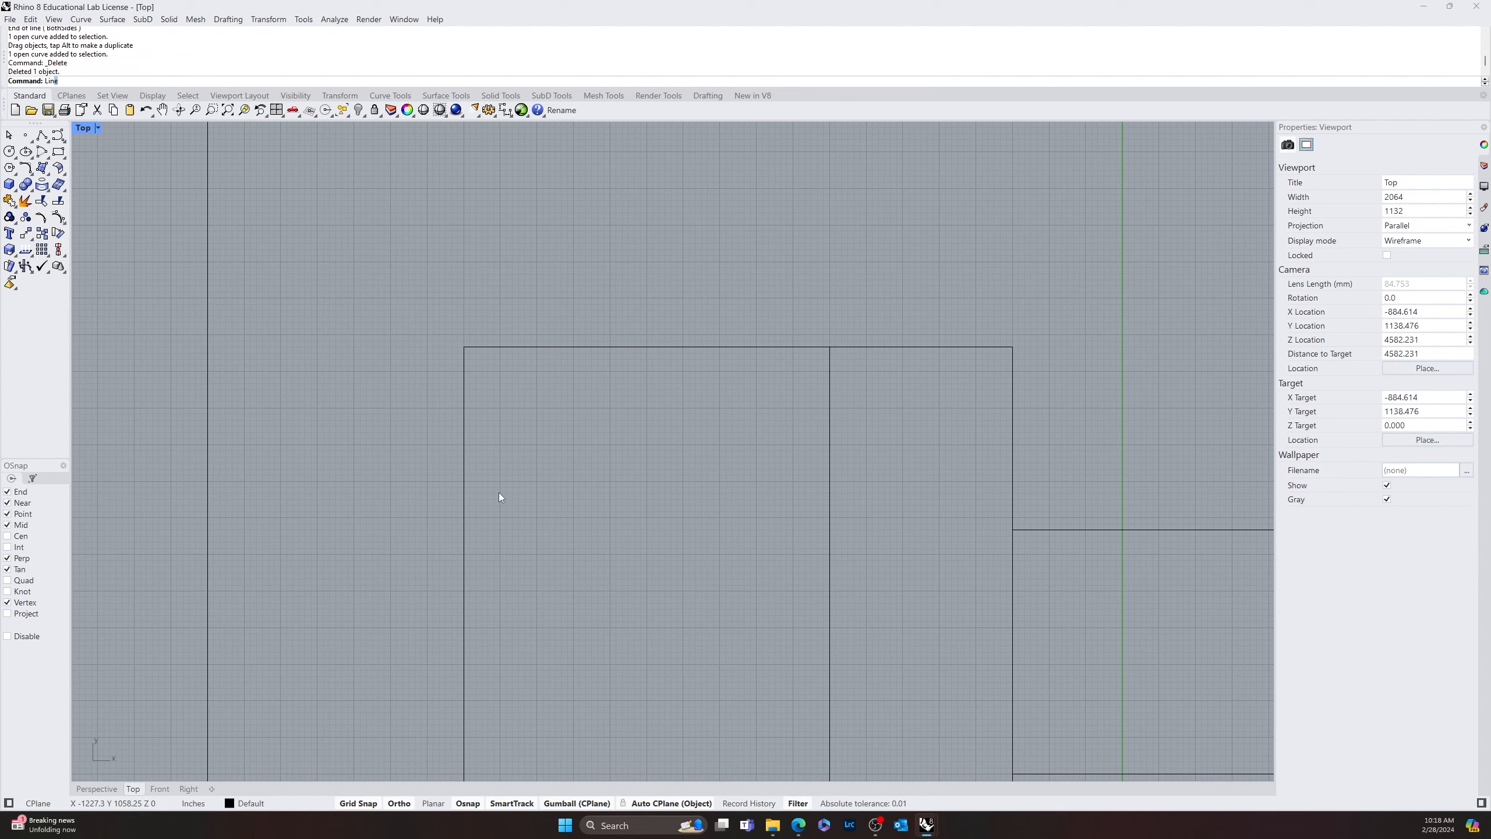
{"action": "key", "text": "Return"}
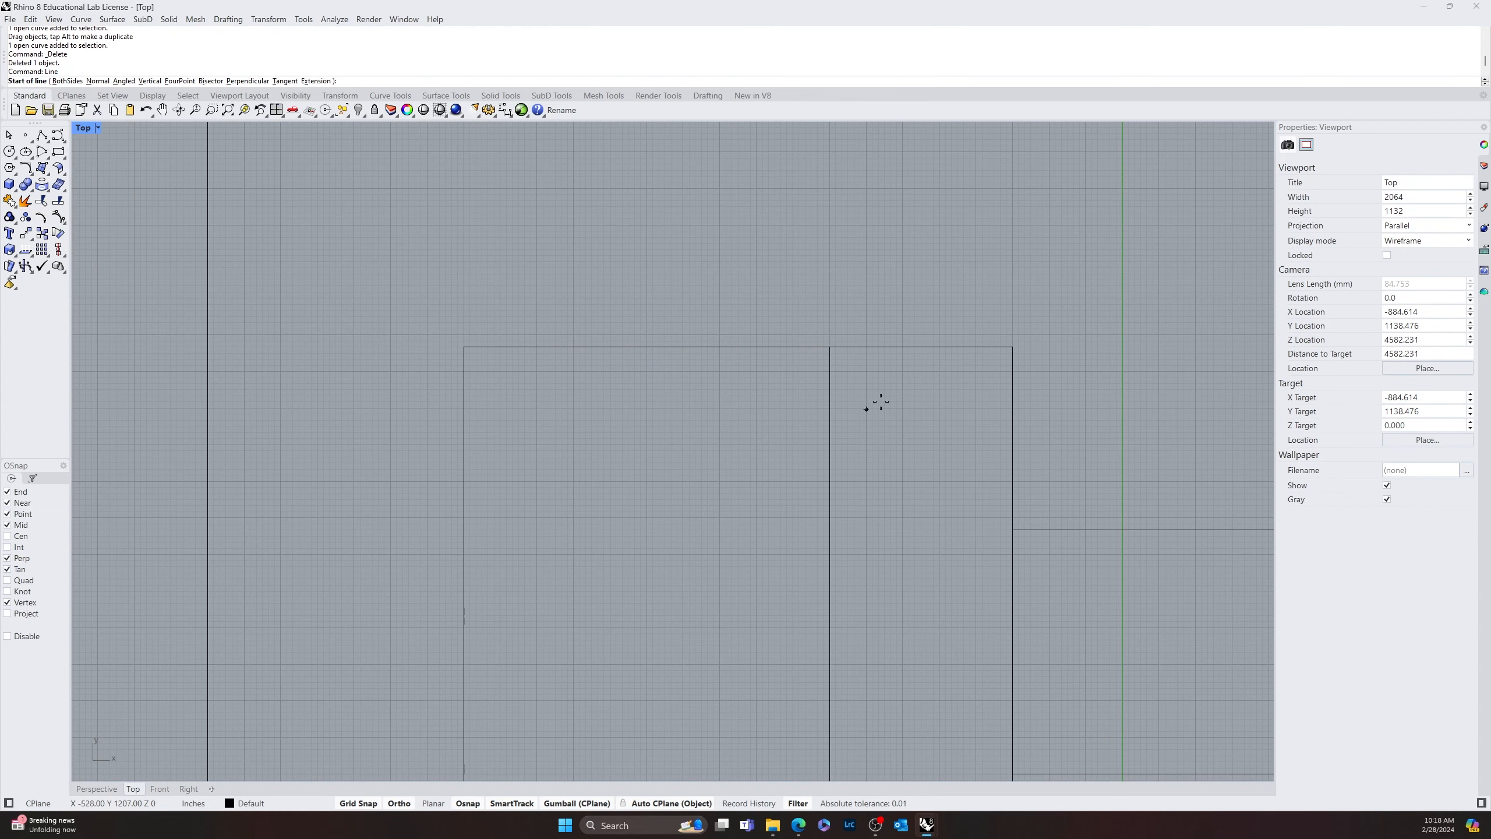
{"action": "left_click", "coordinate": [1012, 347]}
{"action": "scroll", "coordinate": [469, 406], "scroll_direction": "up", "scroll_amount": 2}
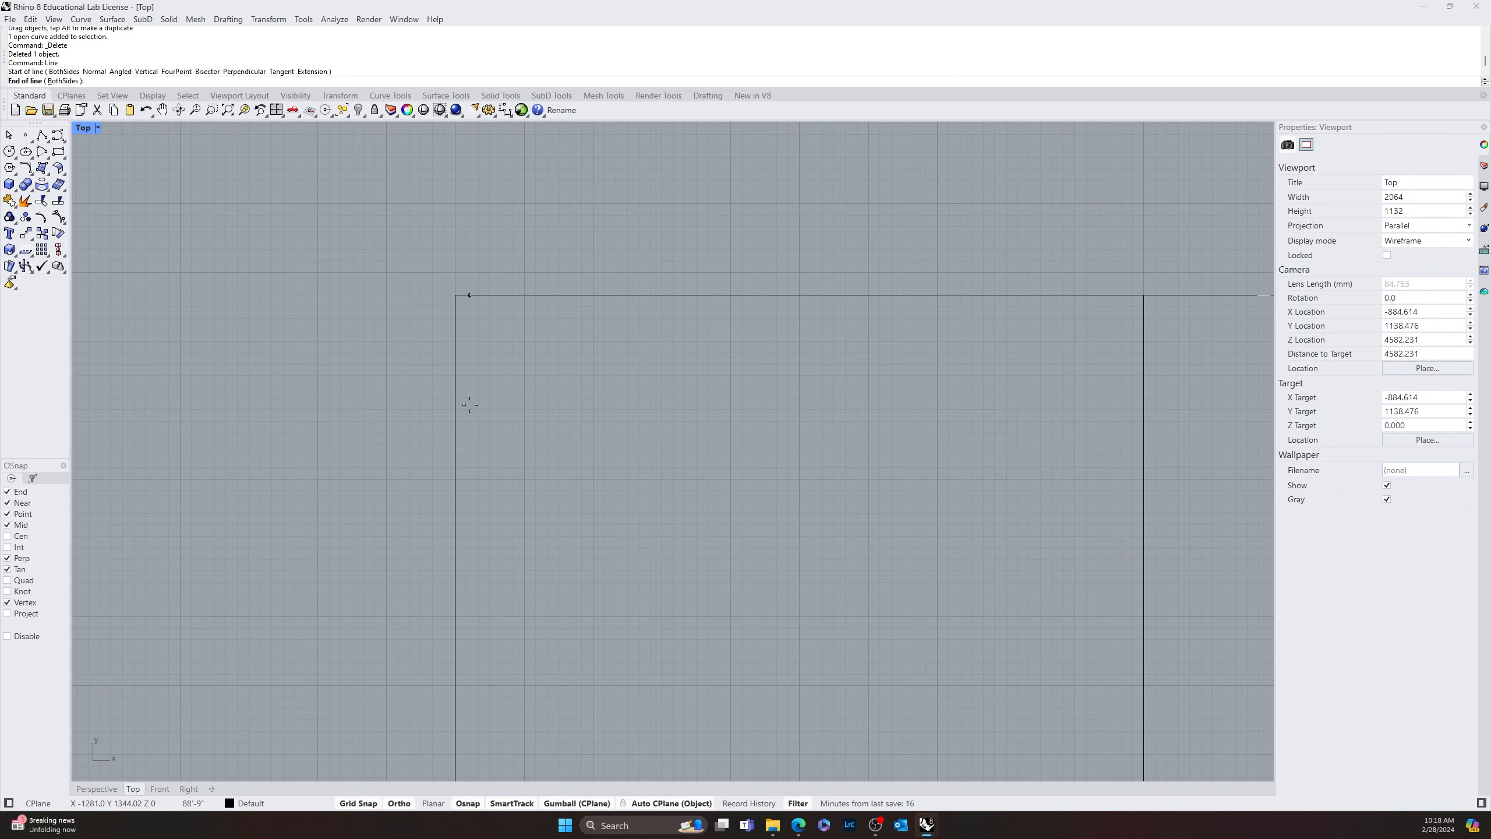
{"action": "scroll", "coordinate": [456, 393], "scroll_direction": "up", "scroll_amount": 3}
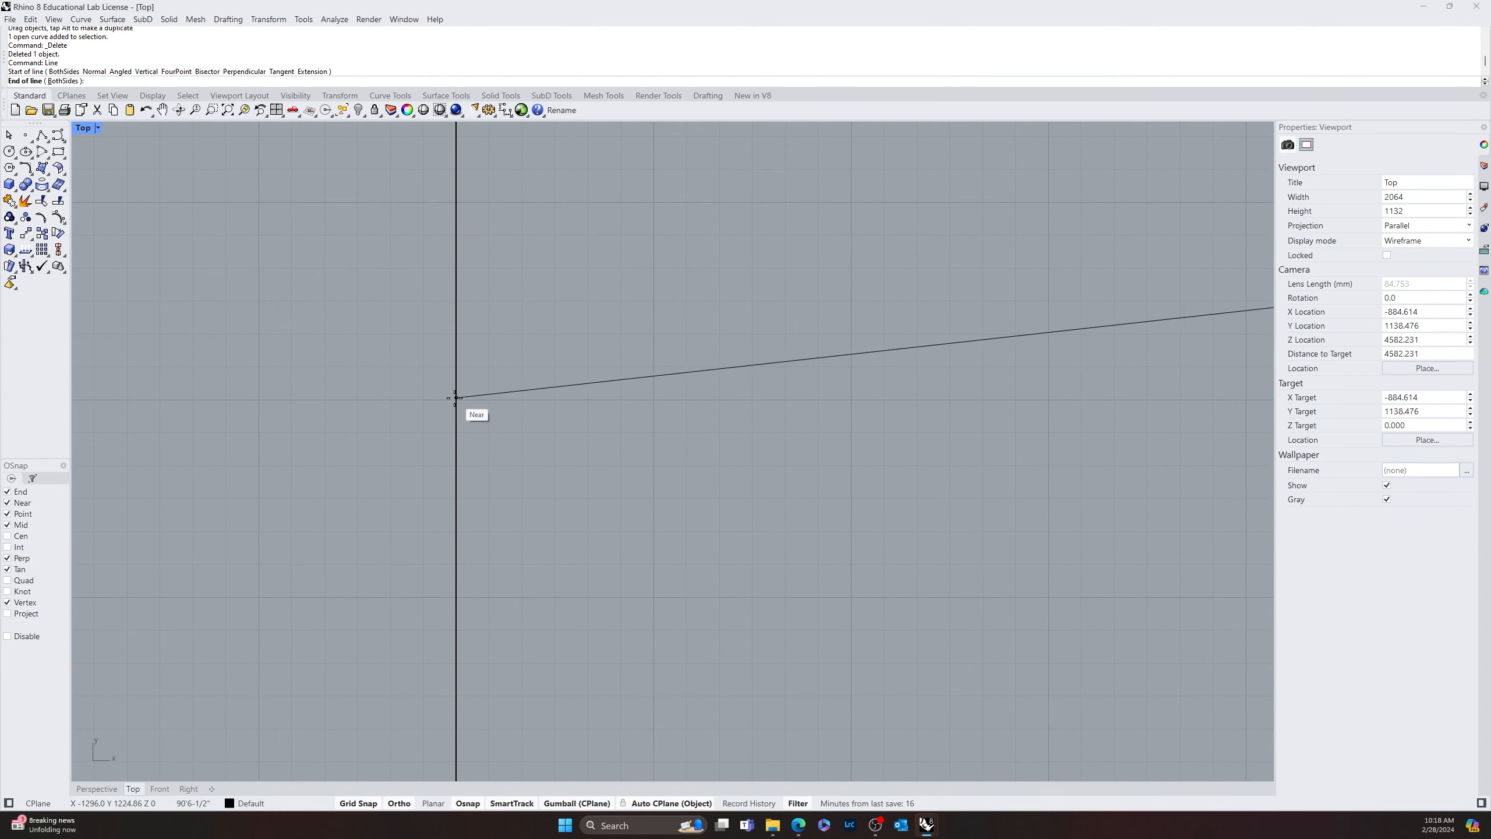
{"action": "left_click", "coordinate": [456, 399]}
{"action": "scroll", "coordinate": [819, 497], "scroll_direction": "down", "scroll_amount": 8}
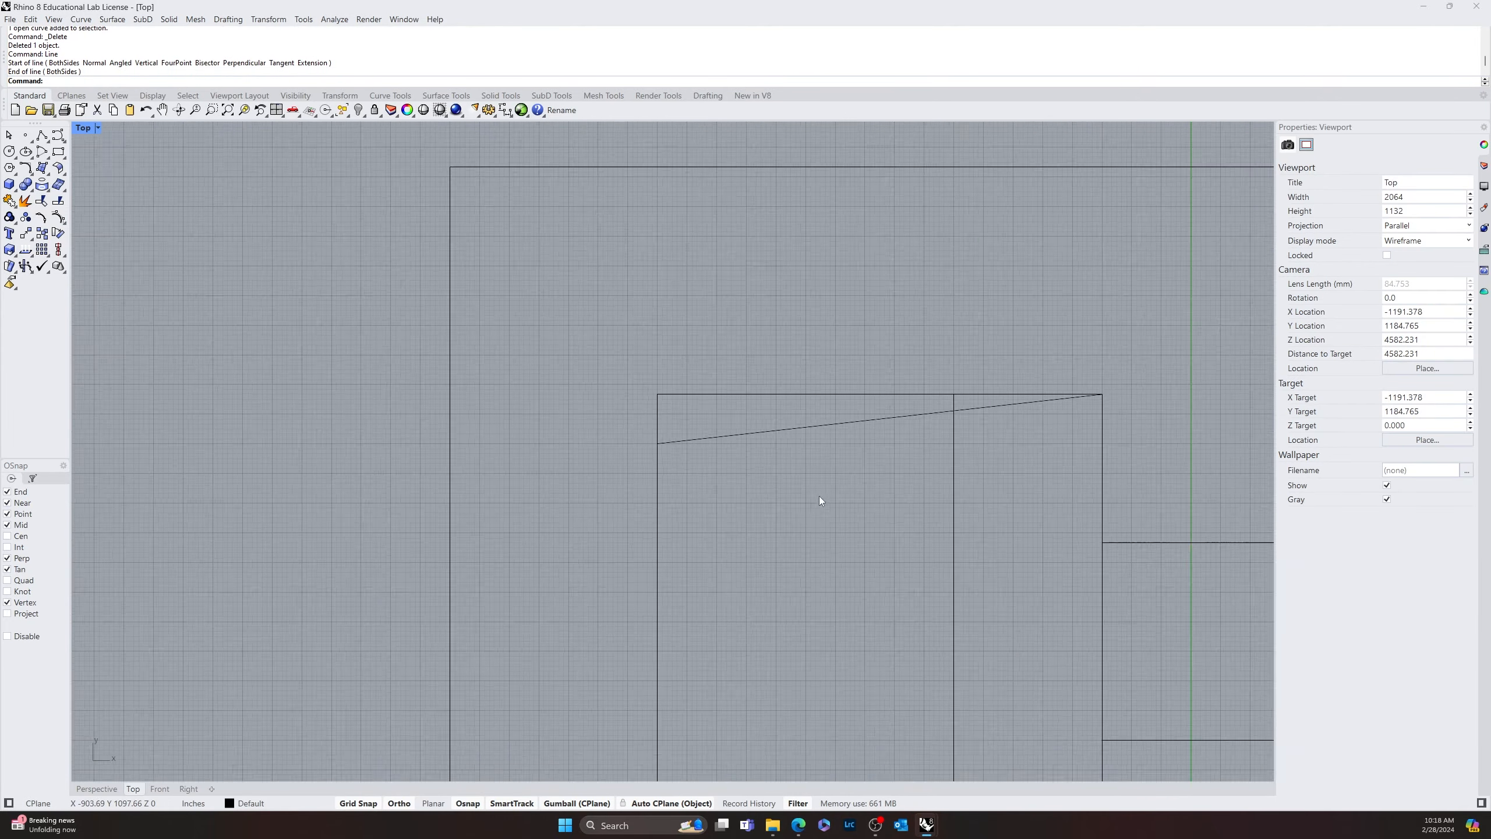
Trim away the top edge and the vertical edge portions that extend above the slanted line on the 60' by 100' rectangle
{"action": "scroll", "coordinate": [467, 443], "scroll_direction": "up", "scroll_amount": 5}
{"action": "type", "text": "t"}
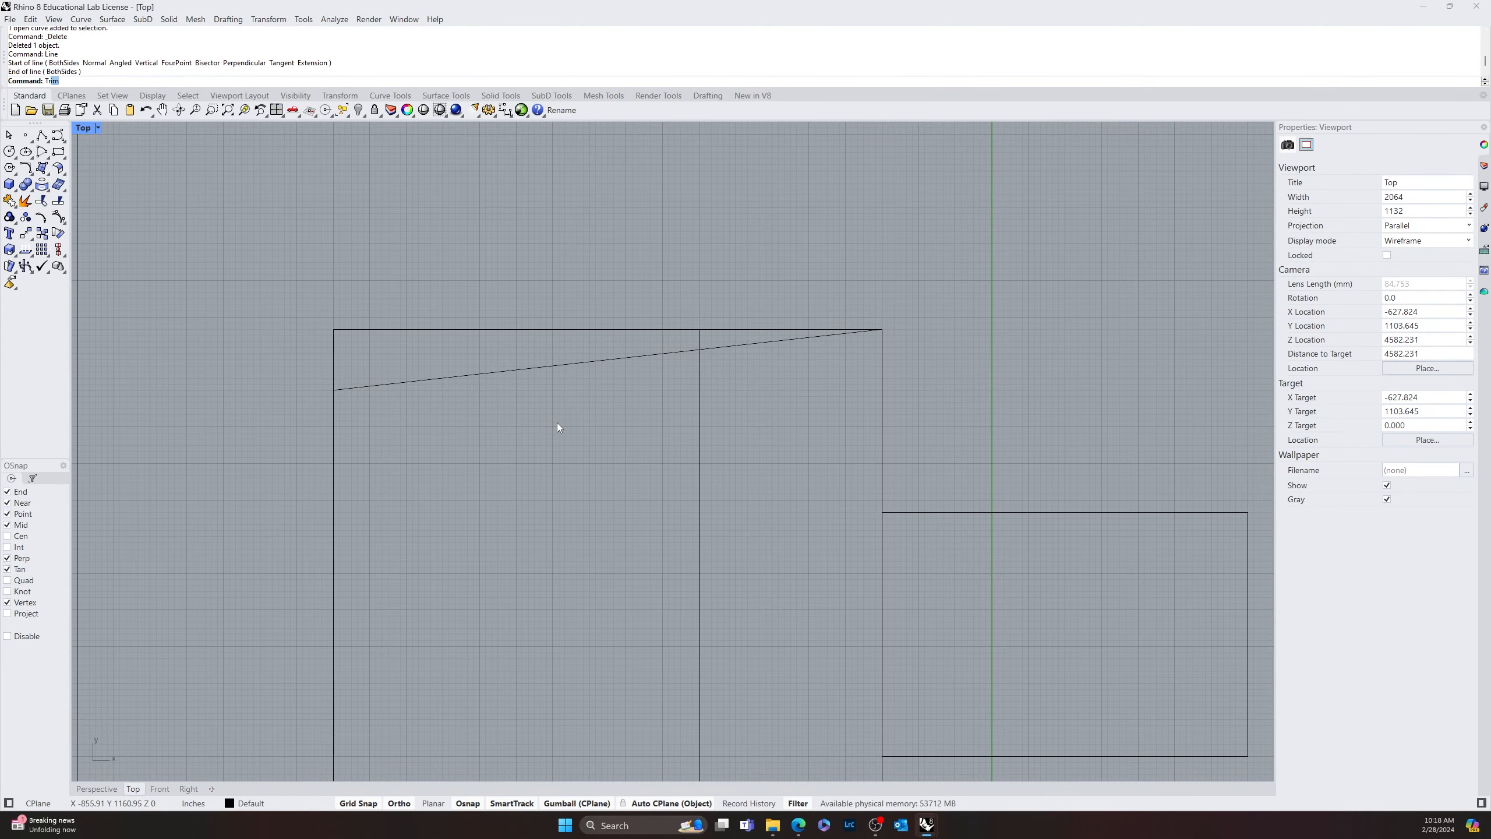
{"action": "type", "text": "r"}
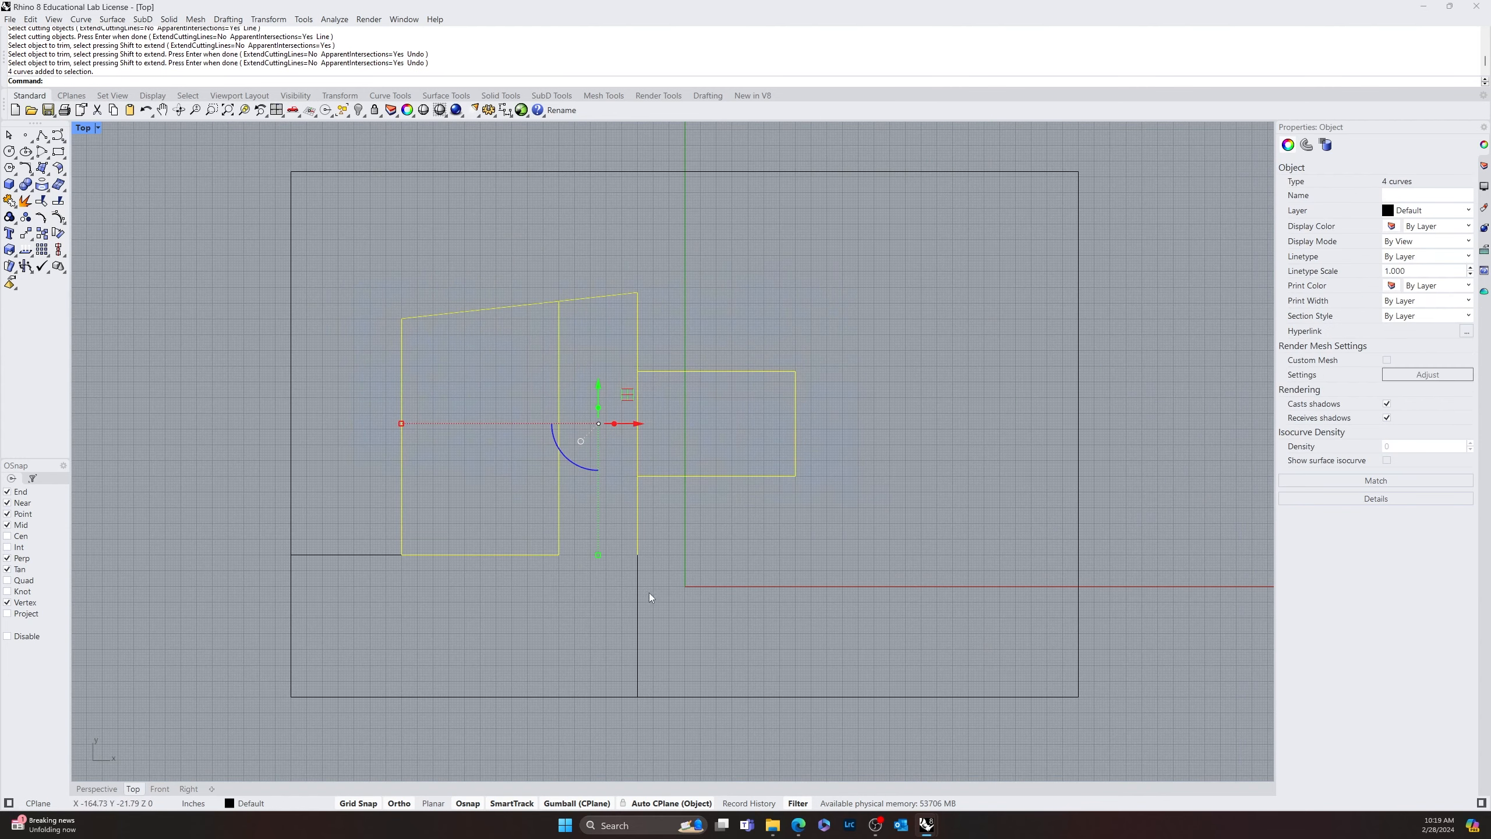
{"action": "left_click", "coordinate": [836, 582]}
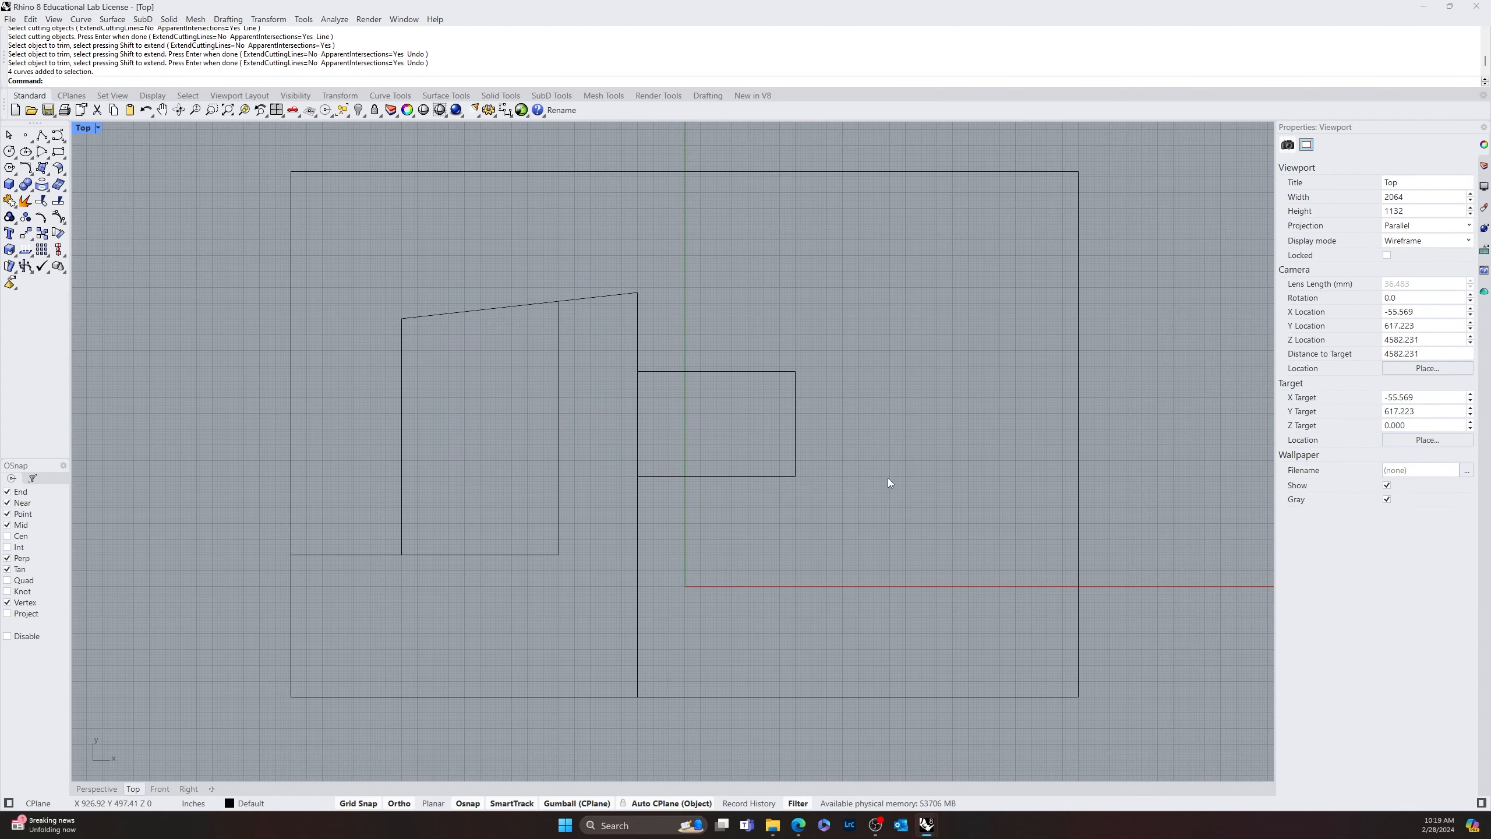
{"action": "scroll", "coordinate": [758, 457], "scroll_direction": "down", "scroll_amount": 2}
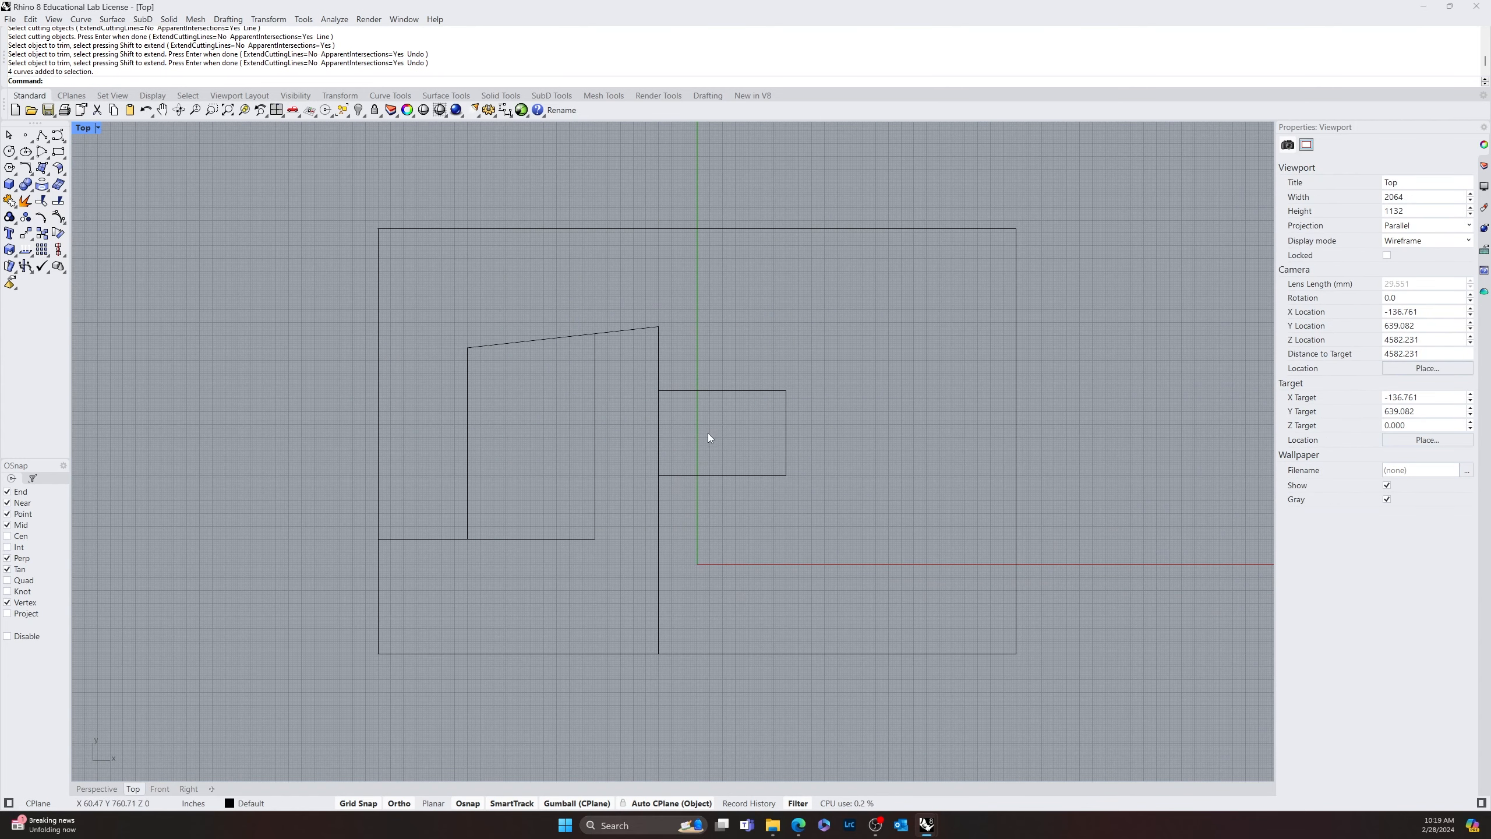
{"action": "mouse_move", "coordinate": [786, 483]}
{"action": "right_mouse_down"}
{"action": "mouse_move", "coordinate": [766, 507]}
{"action": "mouse_move", "coordinate": [763, 479]}
{"action": "right_mouse_up"}
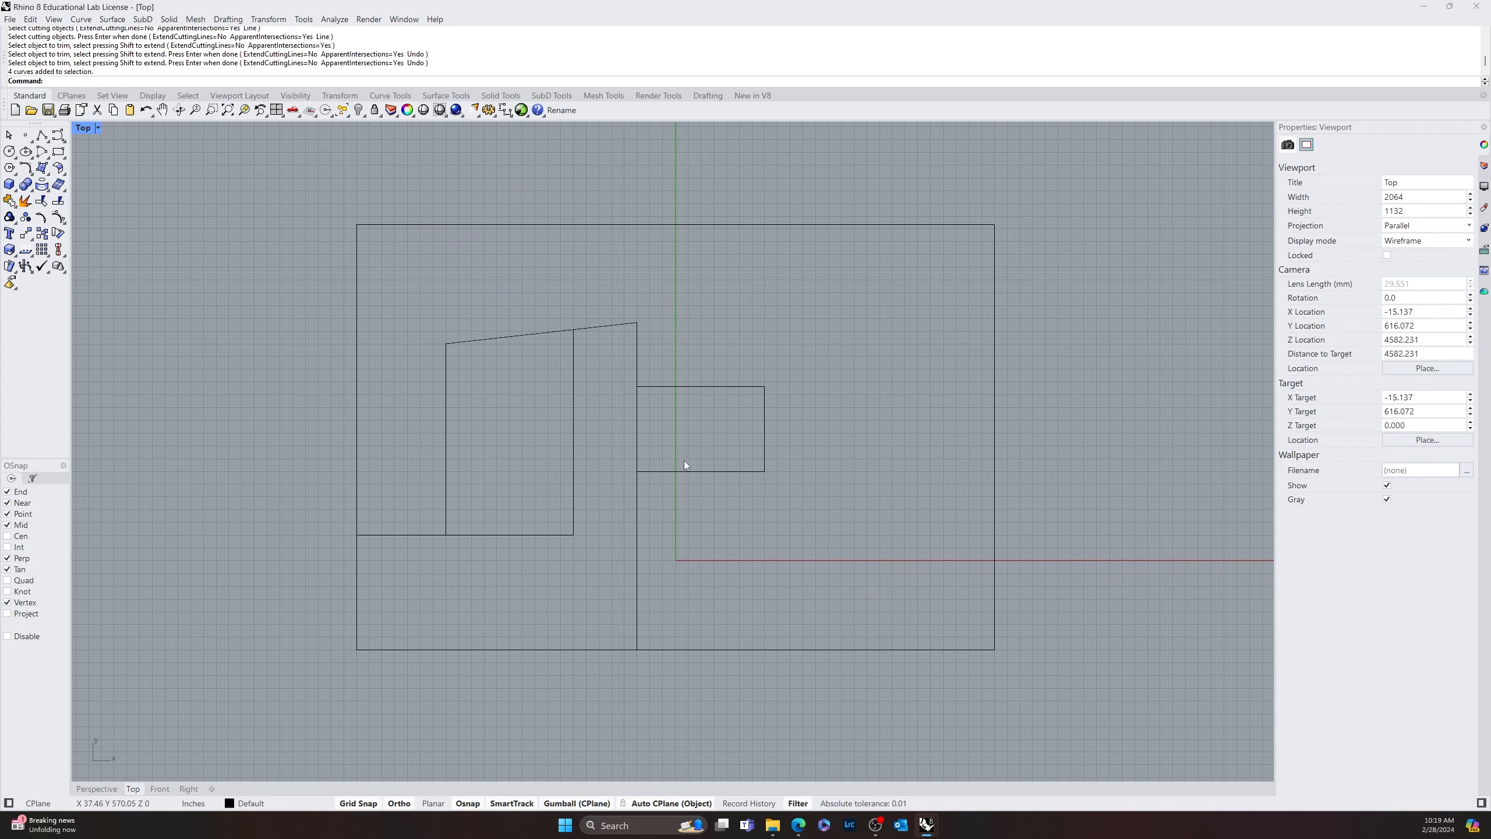
Duplicate the inner building outline and adjoining rectangle above the 300' by 200' rectangle, and delete the copies
{"action": "left_click_drag", "start_coordinate": [808, 346], "coordinate": [399, 502]}
{"action": "right_click_drag", "start_coordinate": [941, 579], "coordinate": [931, 591]}
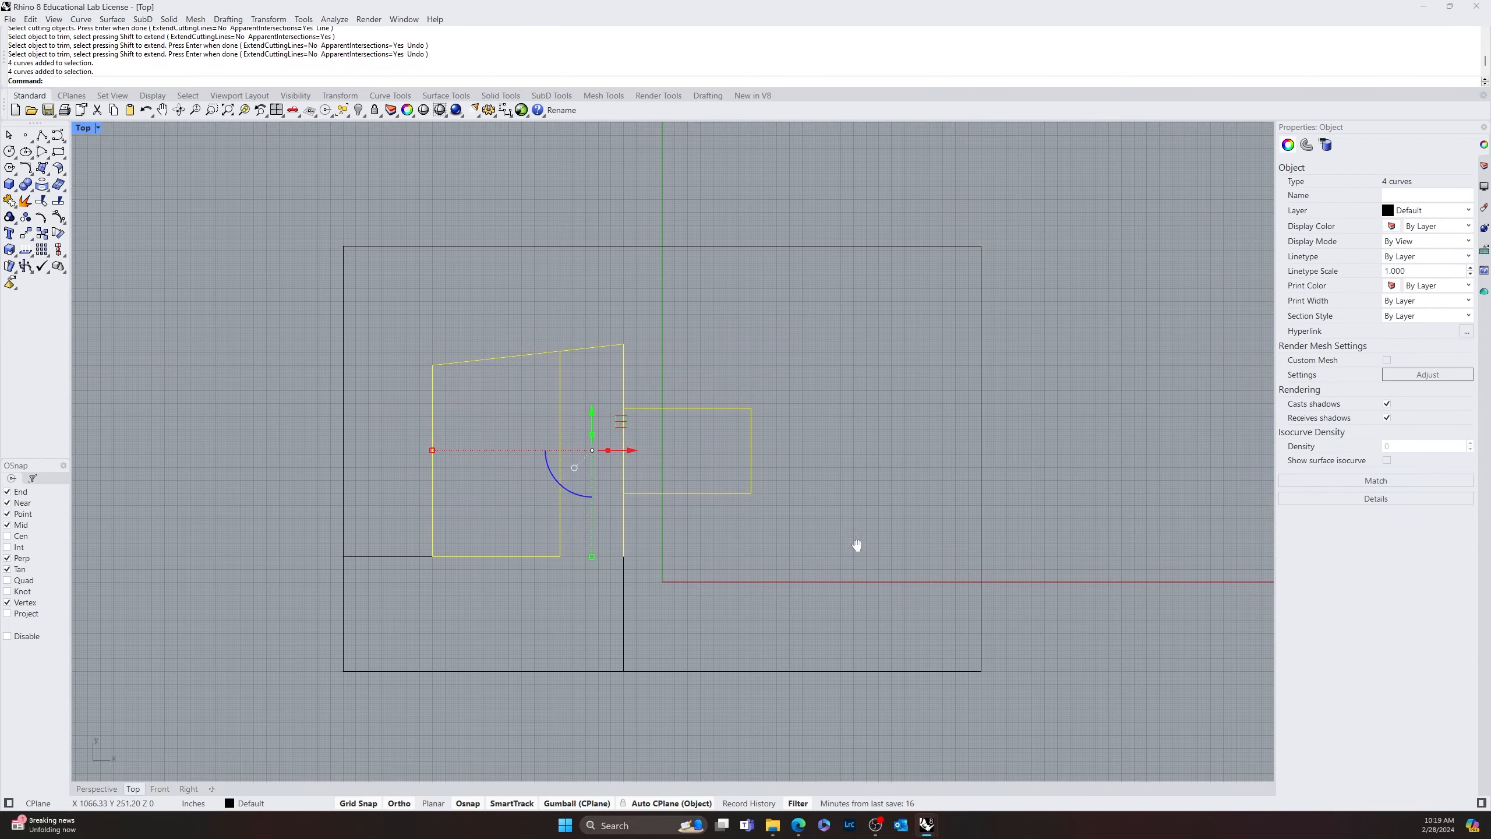
{"action": "right_click_drag", "start_coordinate": [859, 543], "coordinate": [805, 613]}
{"action": "scroll", "coordinate": [517, 497], "scroll_direction": "down", "scroll_amount": 5}
{"action": "scroll", "coordinate": [461, 503], "scroll_direction": "up", "scroll_amount": 5}
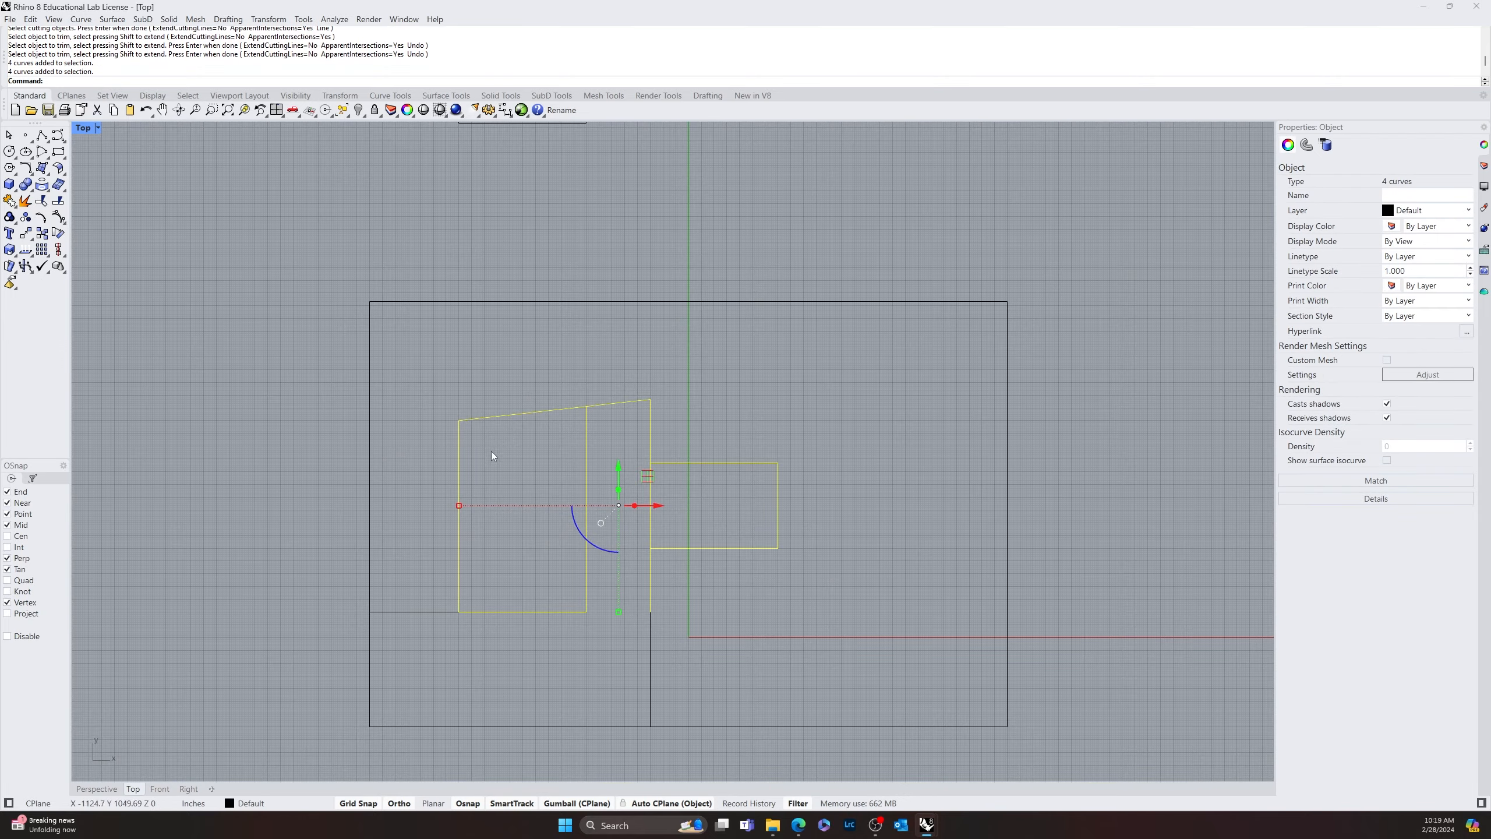
{"action": "scroll", "coordinate": [516, 445], "scroll_direction": "down", "scroll_amount": 8}
{"action": "left_click_drag", "start_coordinate": [555, 224], "coordinate": [477, 272]}
{"action": "key", "text": "Delete"}
Duplicate only the 60'-wide open outline and its slanted top line straight up, clear of the 300' by 200' rectangle
{"action": "scroll", "coordinate": [554, 521], "scroll_direction": "up", "scroll_amount": 8}
{"action": "left_click_drag", "start_coordinate": [554, 522], "coordinate": [520, 163]}
{"action": "scroll", "coordinate": [538, 468], "scroll_direction": "down", "scroll_amount": 6}
{"action": "left_click", "coordinate": [547, 262]}
{"action": "right_click_drag", "start_coordinate": [546, 262], "coordinate": [493, 525]}
Draw a 150' horizontal line to the right from the copied outline's lower-left corner
{"action": "type", "text": "line"}
{"action": "key", "text": "Return"}
{"action": "left_click", "coordinate": [418, 522]}
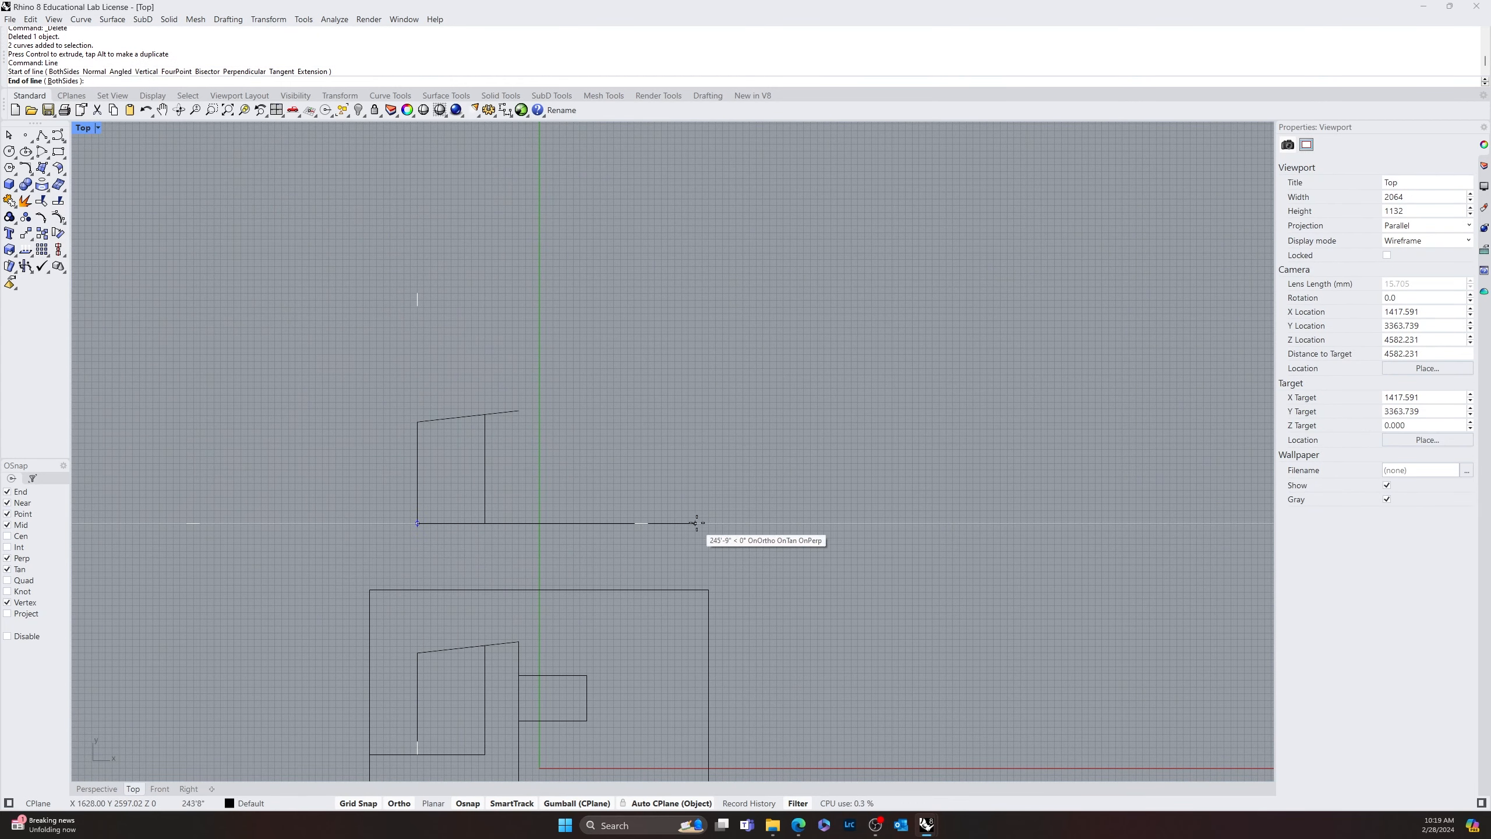
{"action": "type", "text": "150'"}
{"action": "key", "text": "Return"}
{"action": "left_click", "coordinate": [689, 539]}
Draw a 60' vertical line upward from the right end of the 150' line
{"action": "key", "text": "Return"}
{"action": "left_click", "coordinate": [587, 522]}
{"action": "type", "text": "60'"}
{"action": "key", "text": "Return"}
{"action": "left_click", "coordinate": [619, 395]}
Draw a slanted line from the top of the 60' vertical line to the copied outline's left edge, and delete it
{"action": "key", "text": "Return"}
{"action": "left_click", "coordinate": [588, 456]}
{"action": "left_click", "coordinate": [418, 472]}
{"action": "right_click_drag", "start_coordinate": [689, 506], "coordinate": [796, 352]}
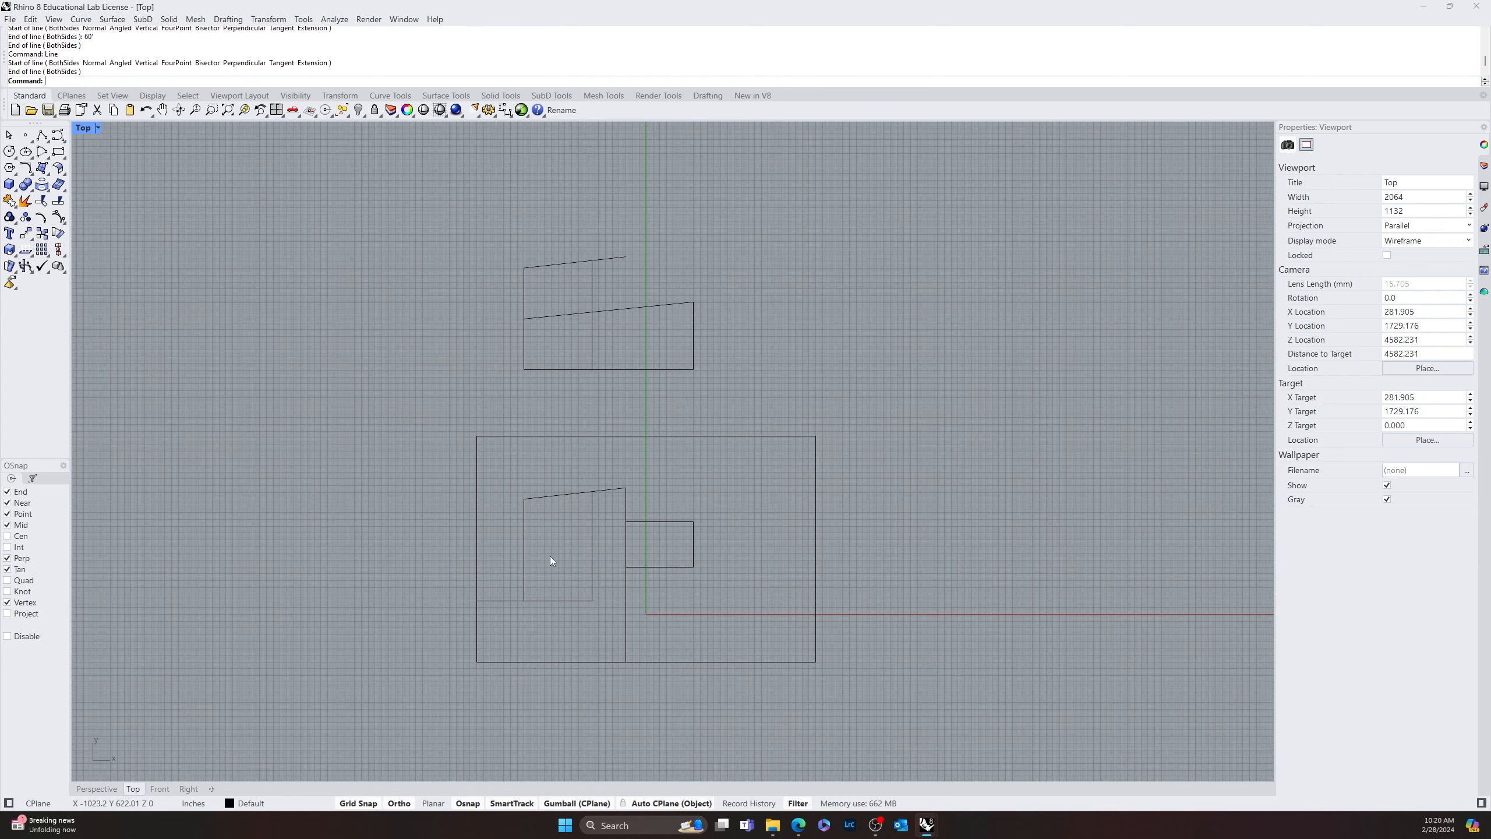
{"action": "scroll", "coordinate": [576, 322], "scroll_direction": "up", "scroll_amount": 8}
{"action": "left_click", "coordinate": [704, 287]}
{"action": "key", "text": "Delete"}
{"action": "right_click_drag", "start_coordinate": [850, 423], "coordinate": [926, 446]}
Duplicate the copied outline's slanted top line and move the duplicate's right end onto the top of the 60' vertical line
{"action": "left_click", "coordinate": [728, 194]}
{"action": "left_click", "coordinate": [878, 267]}
{"action": "left_click", "coordinate": [710, 196]}
{"action": "left_click_drag", "start_coordinate": [687, 203], "coordinate": [997, 204], "text": "alt"}
{"action": "left_click", "coordinate": [1078, 226]}
{"action": "type", "text": "move"}
{"action": "left_click", "coordinate": [1050, 192]}
{"action": "left_click", "coordinate": [1075, 190]}
{"action": "left_click", "coordinate": [922, 295]}
{"action": "right_click_drag", "start_coordinate": [693, 347], "coordinate": [722, 319]}
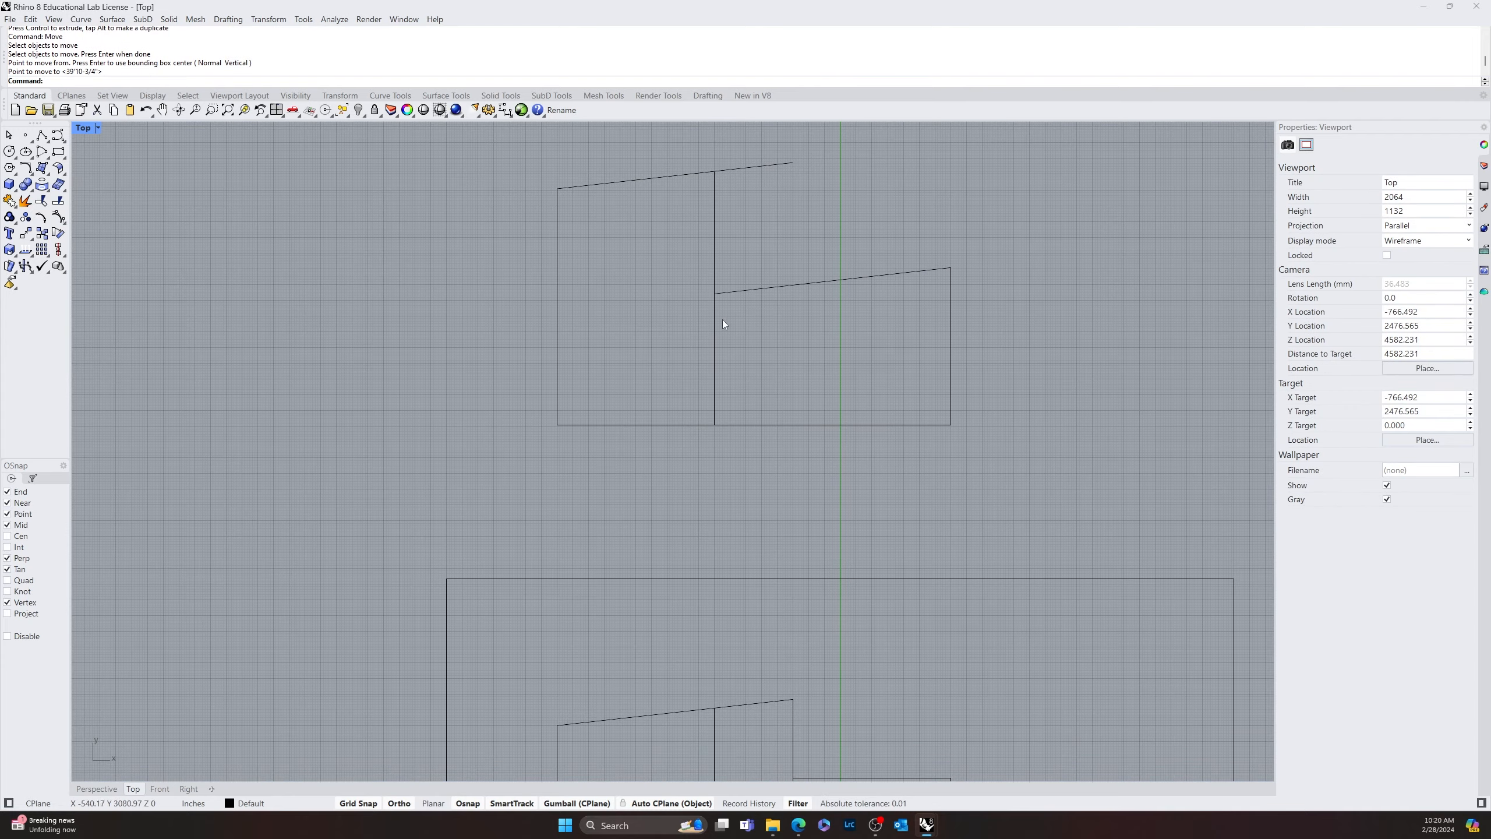
Extend the duplicated slanted line to the copied outline's left edge
{"action": "type", "text": "extend"}
{"action": "left_click", "coordinate": [557, 360]}
{"action": "key", "text": "Return"}
{"action": "left_click", "coordinate": [731, 292]}
{"action": "key", "text": "Return"}
{"action": "scroll", "coordinate": [727, 360], "scroll_direction": "down", "scroll_amount": 4}
{"action": "right_click_drag", "start_coordinate": [820, 399], "coordinate": [613, 399]}
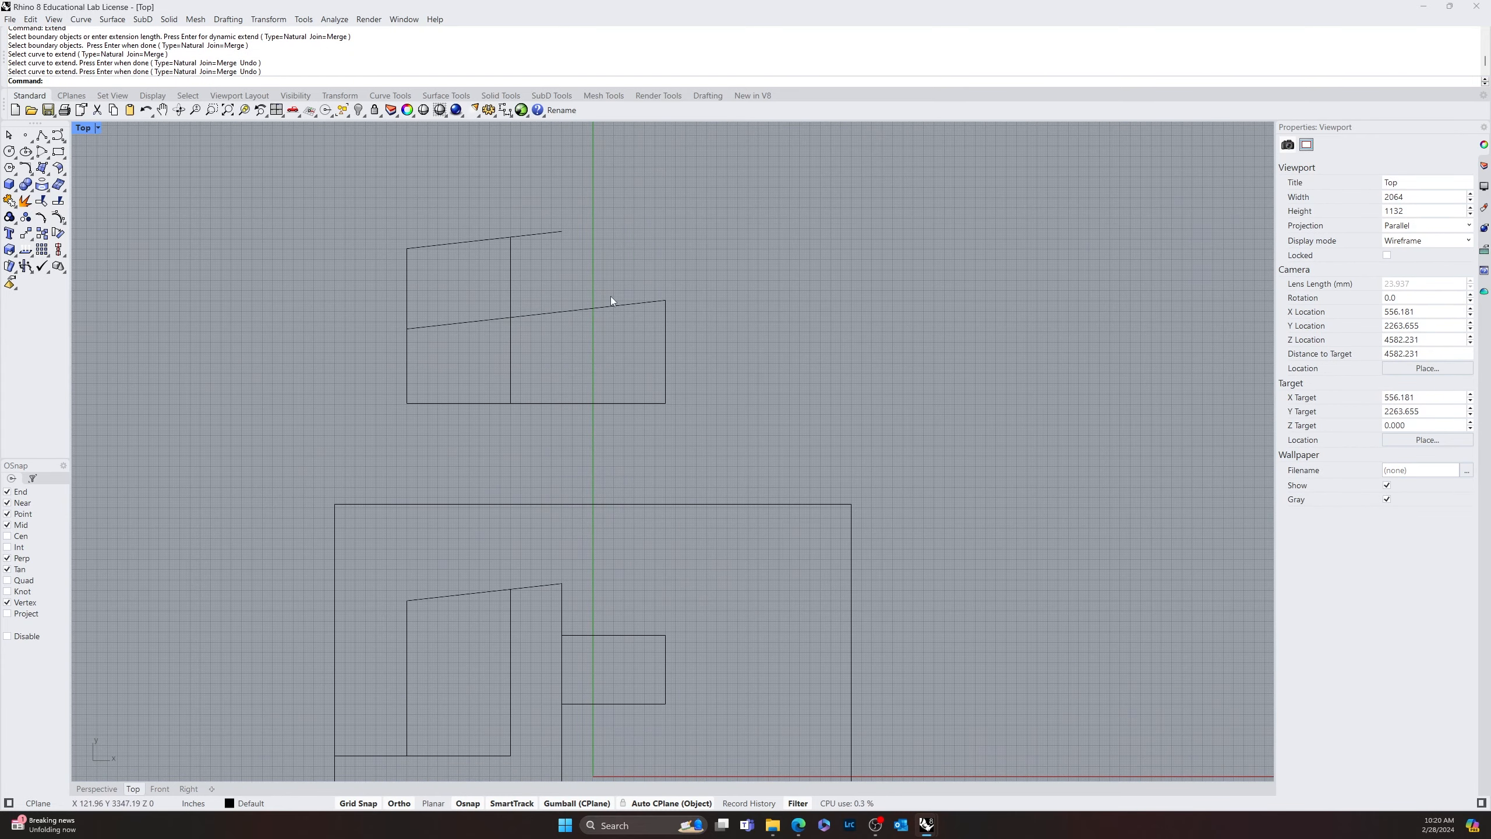
Delete the original slanted top line of the copied outline
{"action": "right_click_drag", "start_coordinate": [687, 574], "coordinate": [709, 550]}
{"action": "scroll", "coordinate": [475, 226], "scroll_direction": "up", "scroll_amount": 2}
{"action": "left_click", "coordinate": [473, 221]}
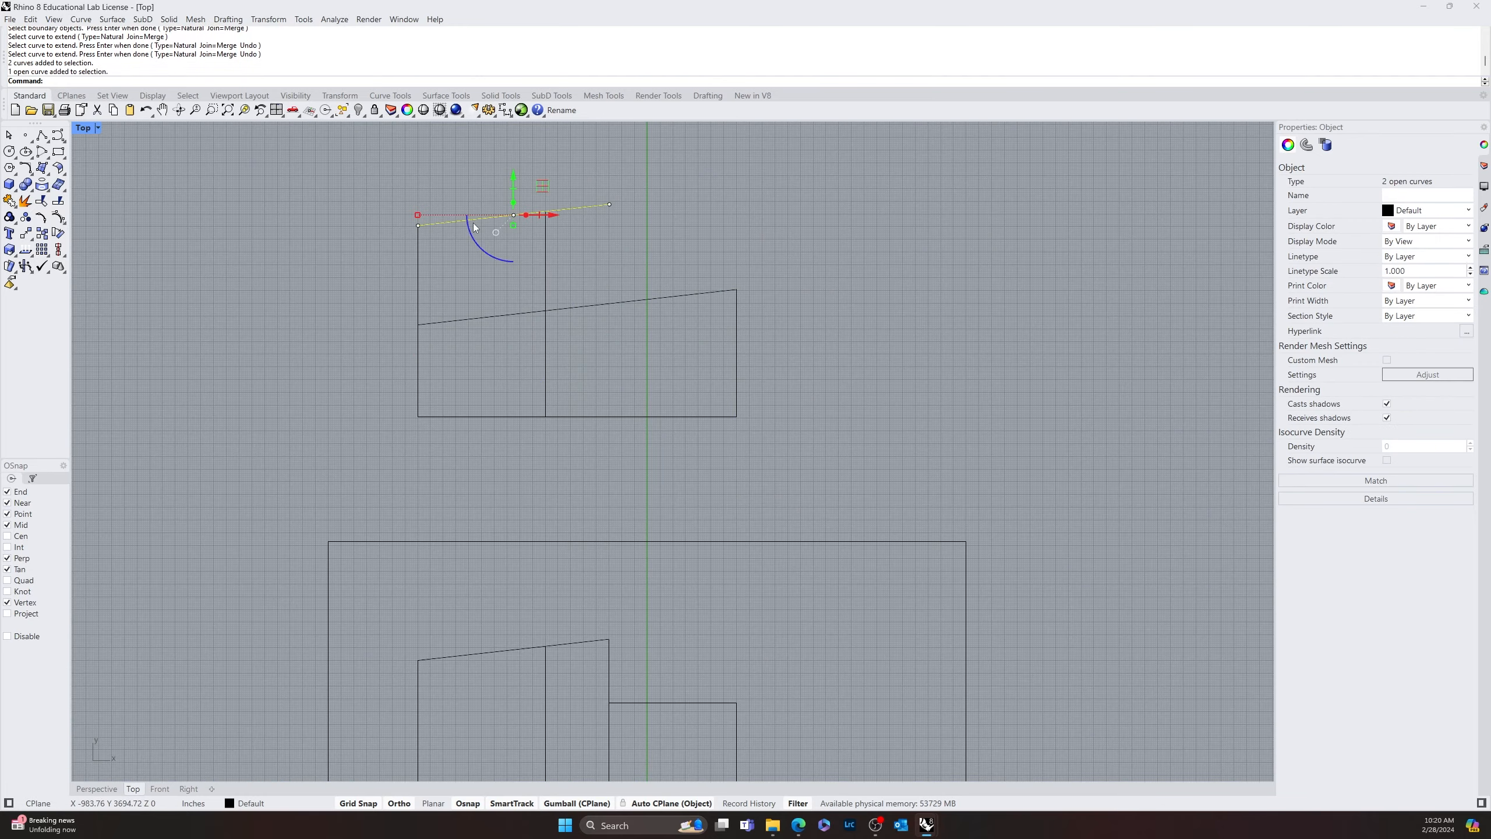
{"action": "key", "text": "Delete"}
Move the extended slanted line and the 60' vertical line up so the slanted line starts at the left edge's top end
{"action": "left_click_drag", "start_coordinate": [766, 329], "coordinate": [528, 356]}
{"action": "type", "text": "move"}
{"action": "left_click", "coordinate": [417, 324]}
{"action": "left_click", "coordinate": [418, 225]}
{"action": "left_click", "coordinate": [766, 293]}
Draw a line from the lower end of the raised 60' vertical line to the midpoint of the copied outline's left edge
{"action": "type", "text": "line"}
{"action": "left_click", "coordinate": [736, 318]}
{"action": "left_click", "coordinate": [418, 322]}
{"action": "key", "text": "Return"}
{"action": "key", "text": "Escape"}
{"action": "scroll", "coordinate": [619, 308], "scroll_direction": "down", "scroll_amount": 10}
{"action": "type", "text": "move"}
{"action": "left_click", "coordinate": [549, 280]}
{"action": "scroll", "coordinate": [538, 432], "scroll_direction": "up", "scroll_amount": 10}
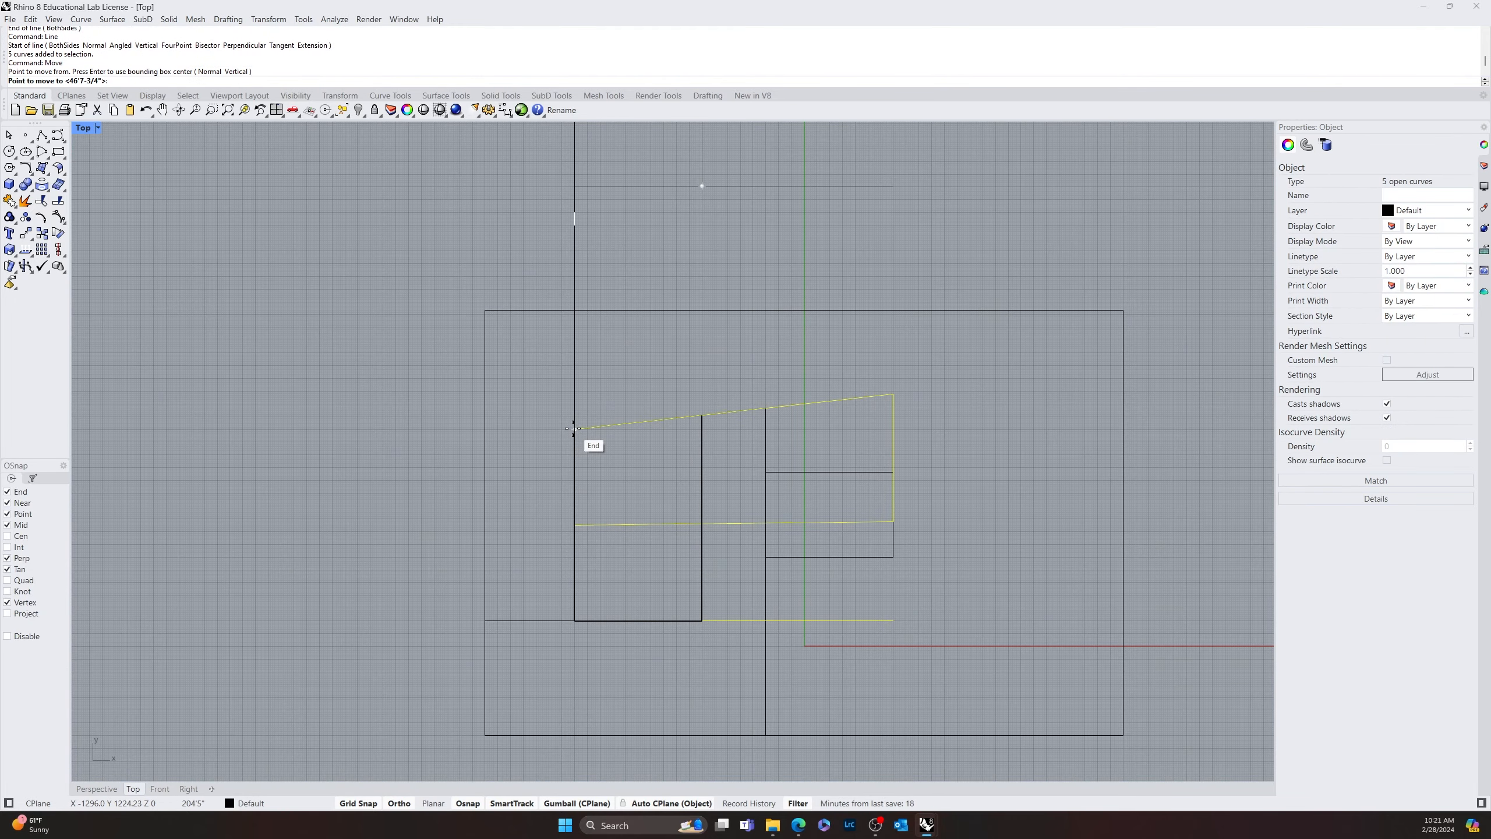
{"action": "key", "text": "Escape"}
Group the five copied curves and move the group onto the plan, aligned with the top-left corner of the original 60'-wide outline
{"action": "scroll", "coordinate": [572, 432], "scroll_direction": "down", "scroll_amount": 9}
{"action": "key", "text": "ctrl+g"}
{"action": "type", "text": "move"}
{"action": "left_click", "coordinate": [497, 265]}
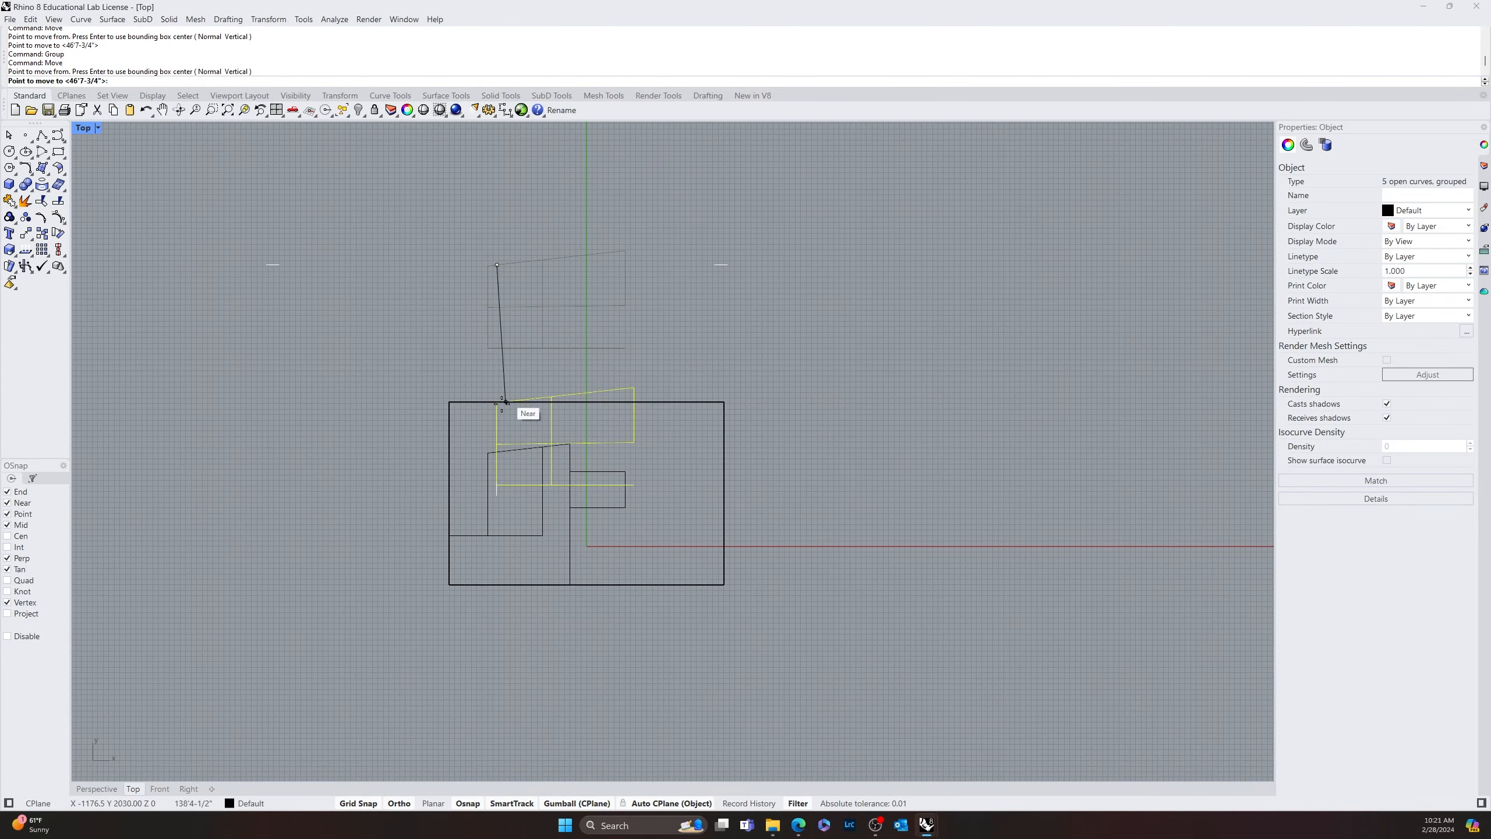
{"action": "left_click", "coordinate": [506, 402]}
{"action": "scroll", "coordinate": [635, 534], "scroll_direction": "up", "scroll_amount": 5}
Move the 60' by 40' rectangle vertically up, just beneath the group's slanted top line
{"action": "left_click", "coordinate": [713, 524]}
{"action": "left_click_drag", "start_coordinate": [617, 425], "coordinate": [617, 348]}
{"action": "left_click", "coordinate": [663, 661]}
{"action": "scroll", "coordinate": [663, 658], "scroll_direction": "down", "scroll_amount": 6}
{"action": "right_click_drag", "start_coordinate": [531, 580], "coordinate": [472, 492]}
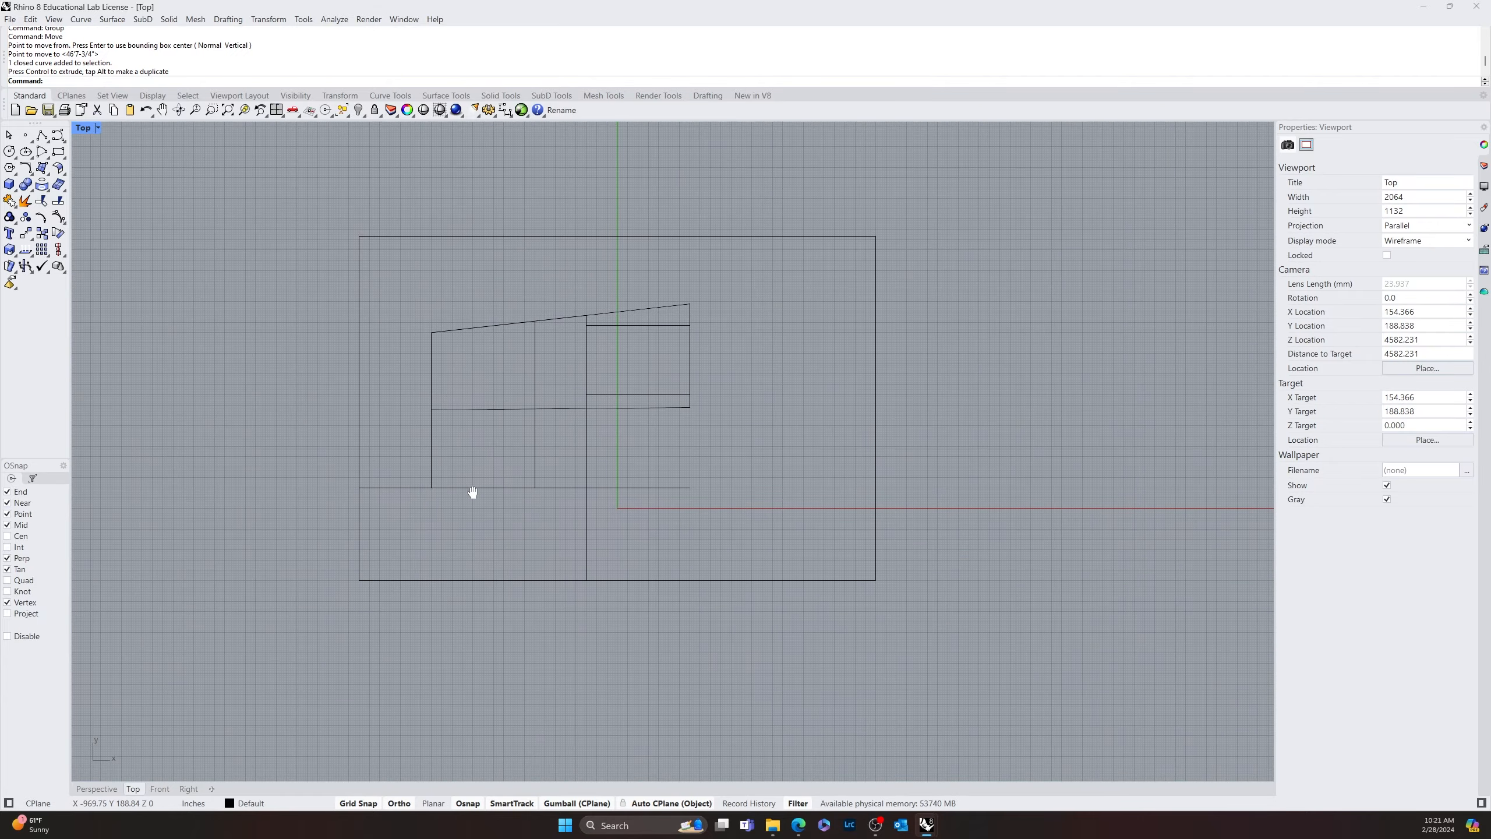
{"action": "scroll", "coordinate": [373, 542], "scroll_direction": "down", "scroll_amount": 5}
{"action": "scroll", "coordinate": [622, 436], "scroll_direction": "up", "scroll_amount": 8}
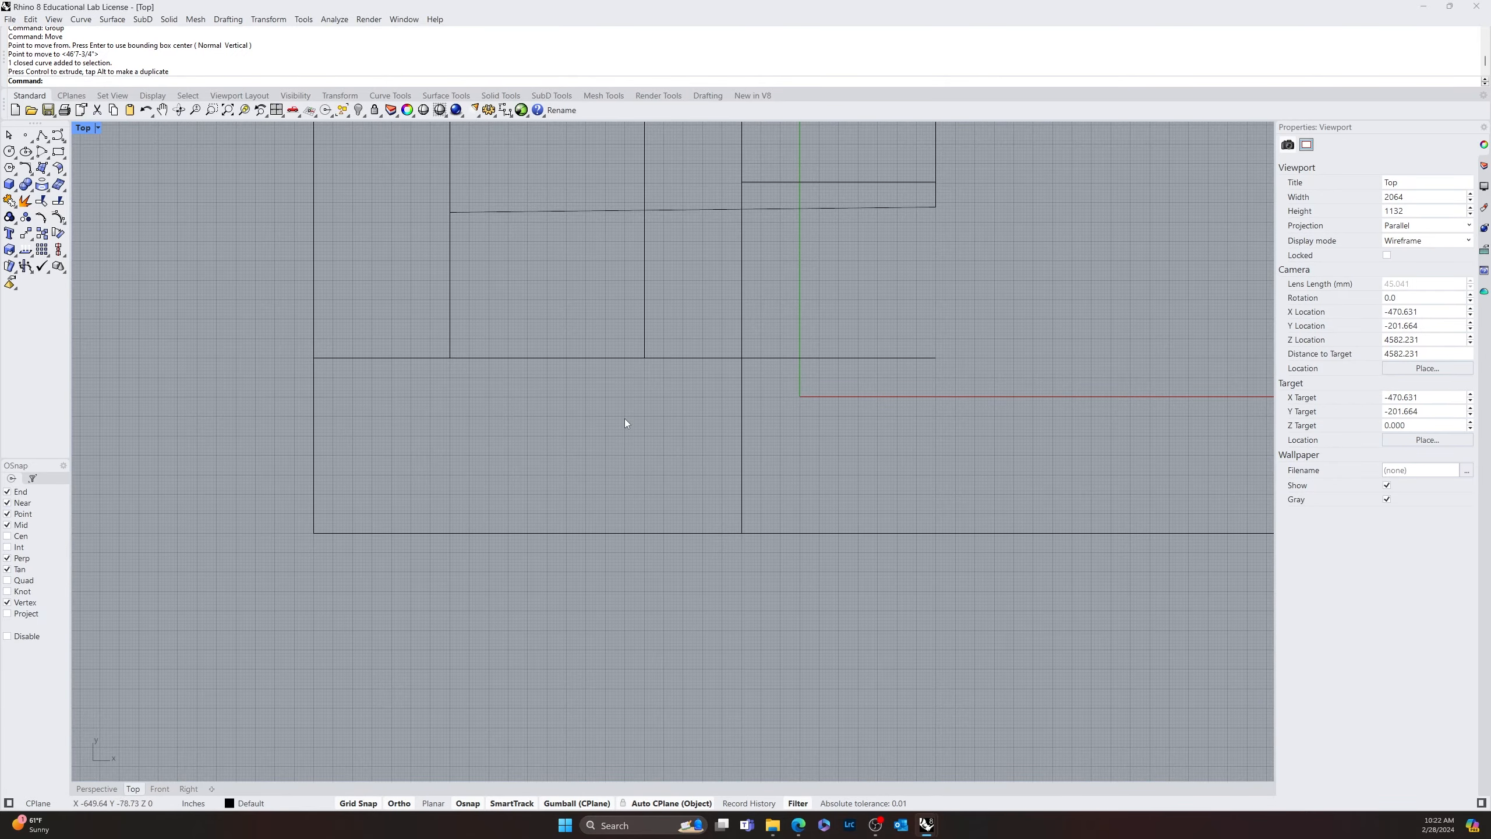
{"action": "right_click_drag", "start_coordinate": [713, 348], "coordinate": [666, 527]}
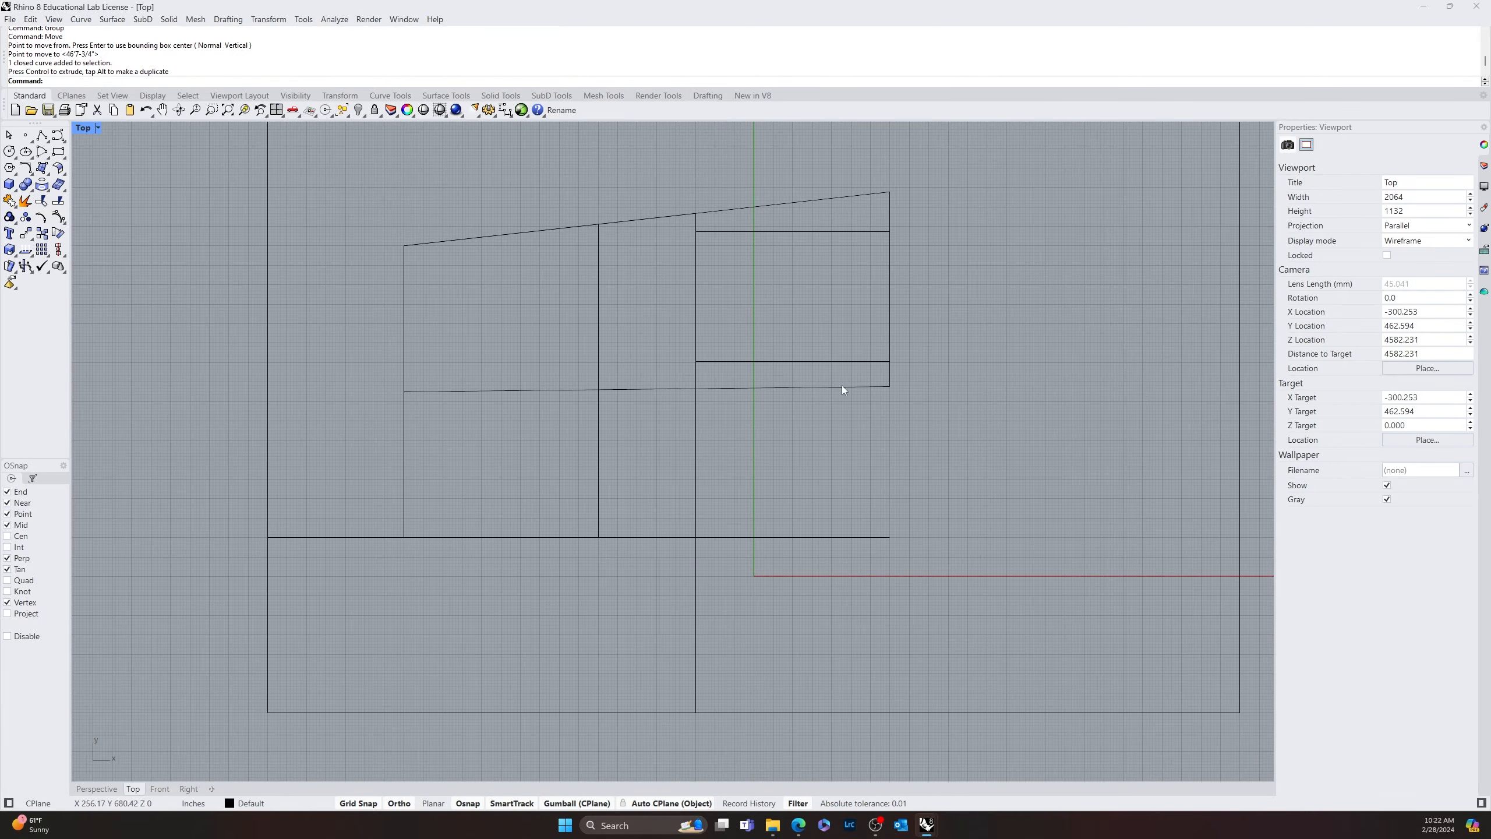
{"action": "right_click_drag", "start_coordinate": [811, 436], "coordinate": [831, 462]}
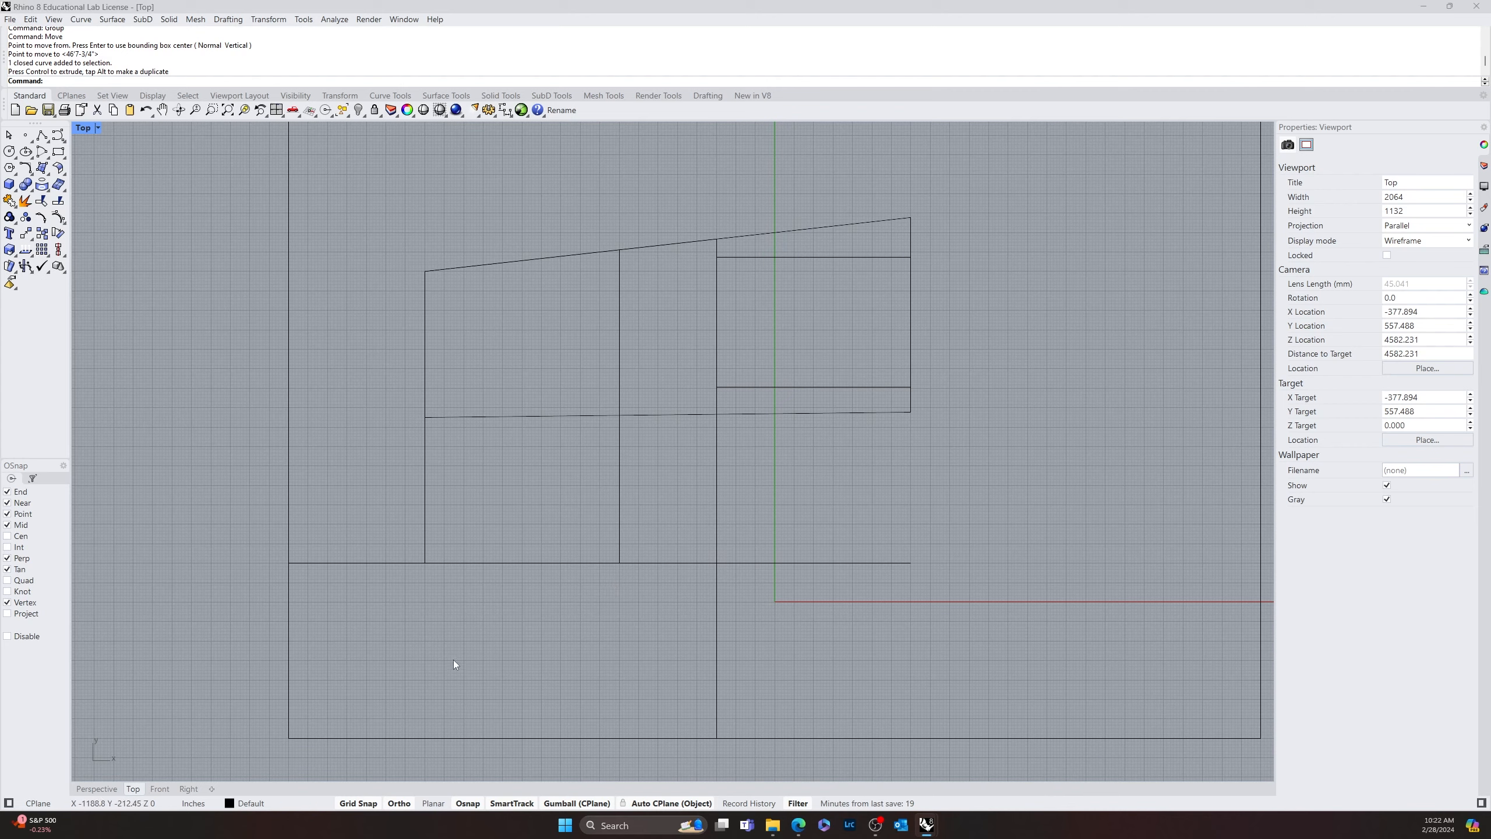
{"action": "scroll", "coordinate": [640, 523], "scroll_direction": "up", "scroll_amount": 5}
{"action": "scroll", "coordinate": [582, 568], "scroll_direction": "down", "scroll_amount": 3}
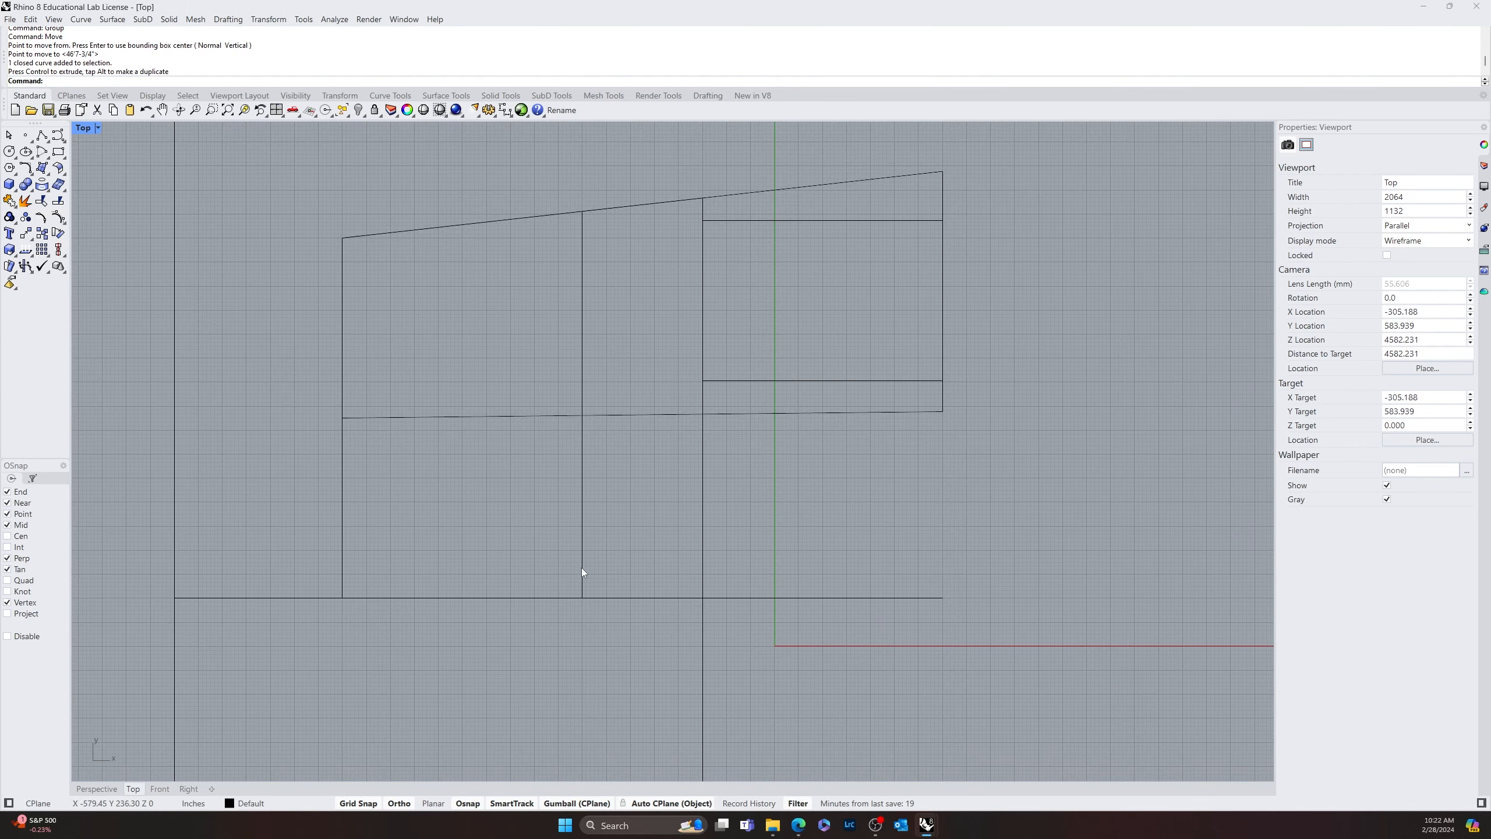
{"action": "type", "text": "offset"}
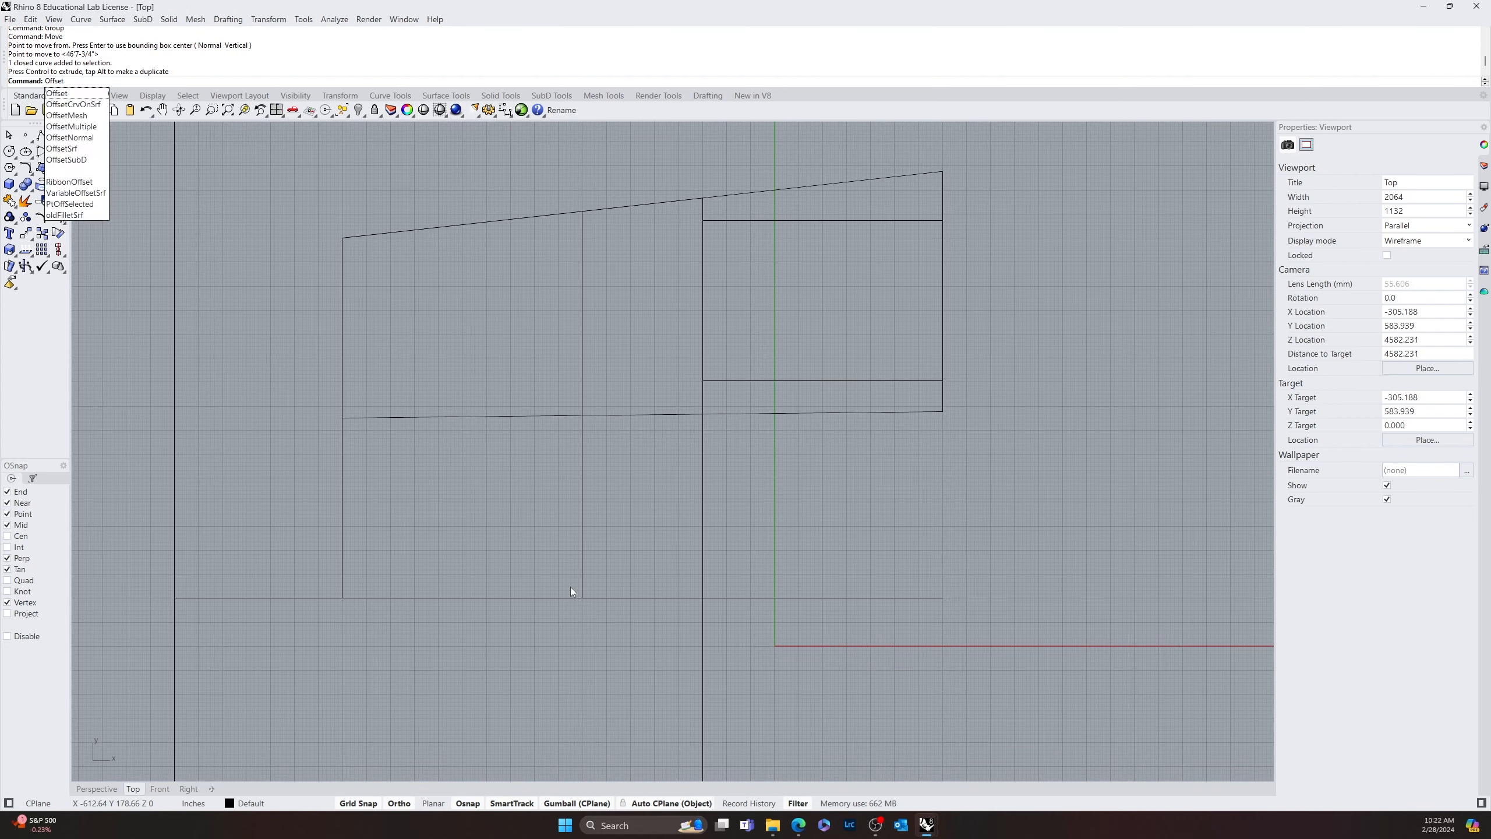
{"action": "key", "text": "Return"}
{"action": "left_click", "coordinate": [582, 577]}
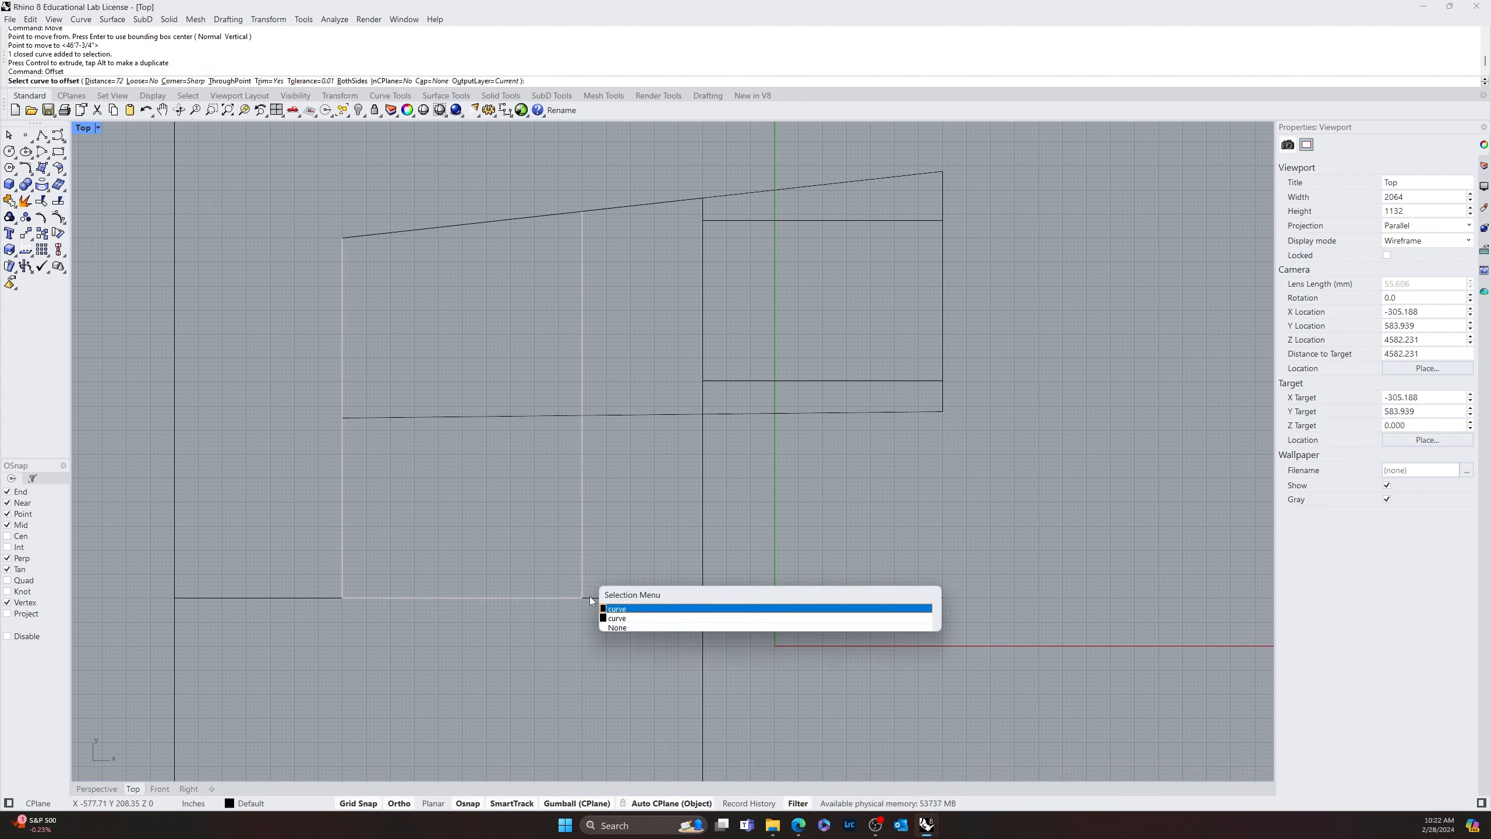
{"action": "left_click", "coordinate": [582, 559]}
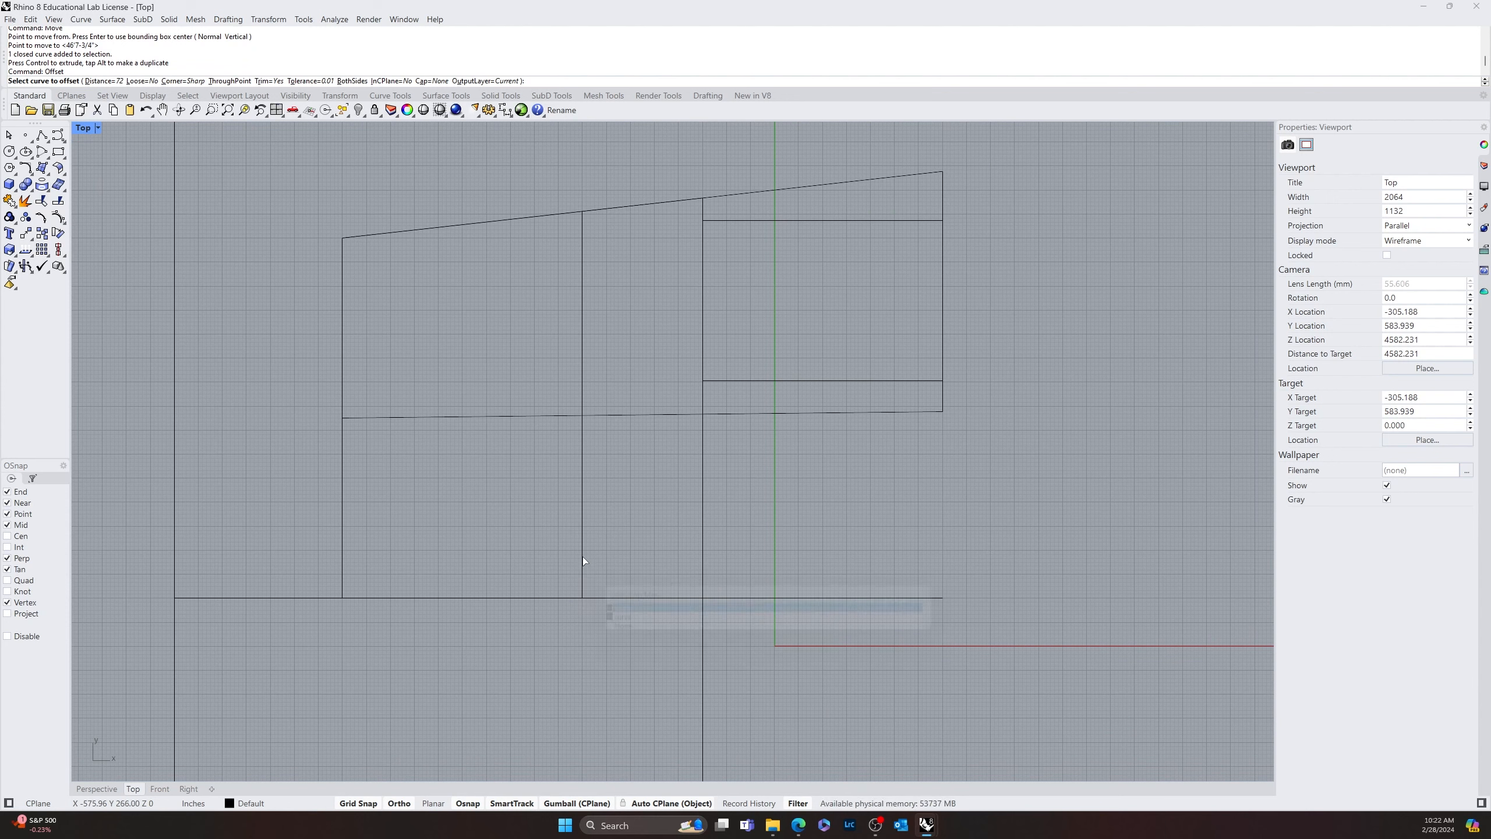
{"action": "left_click", "coordinate": [584, 515]}
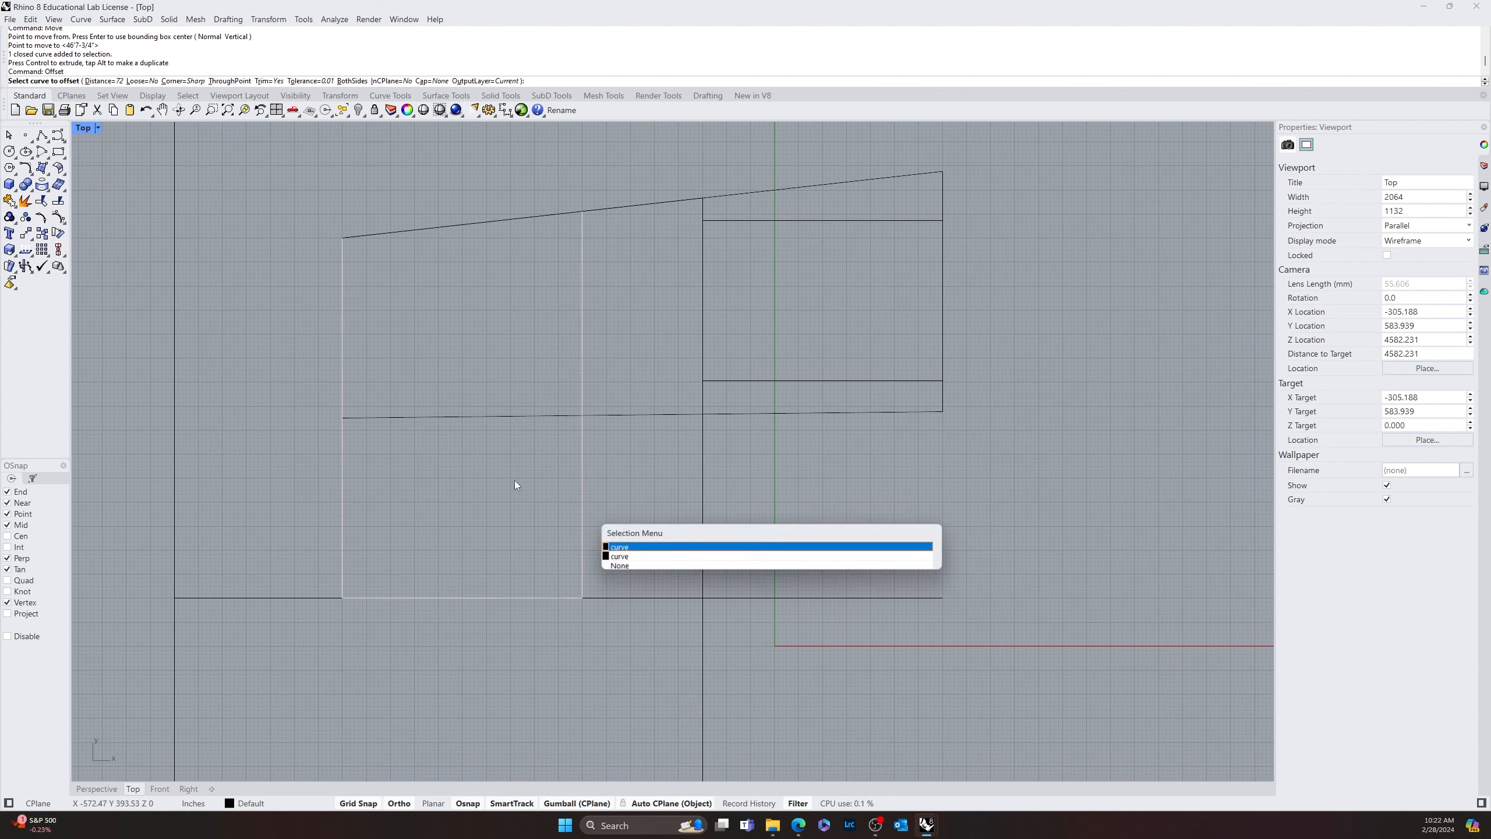
{"action": "left_click", "coordinate": [649, 548]}
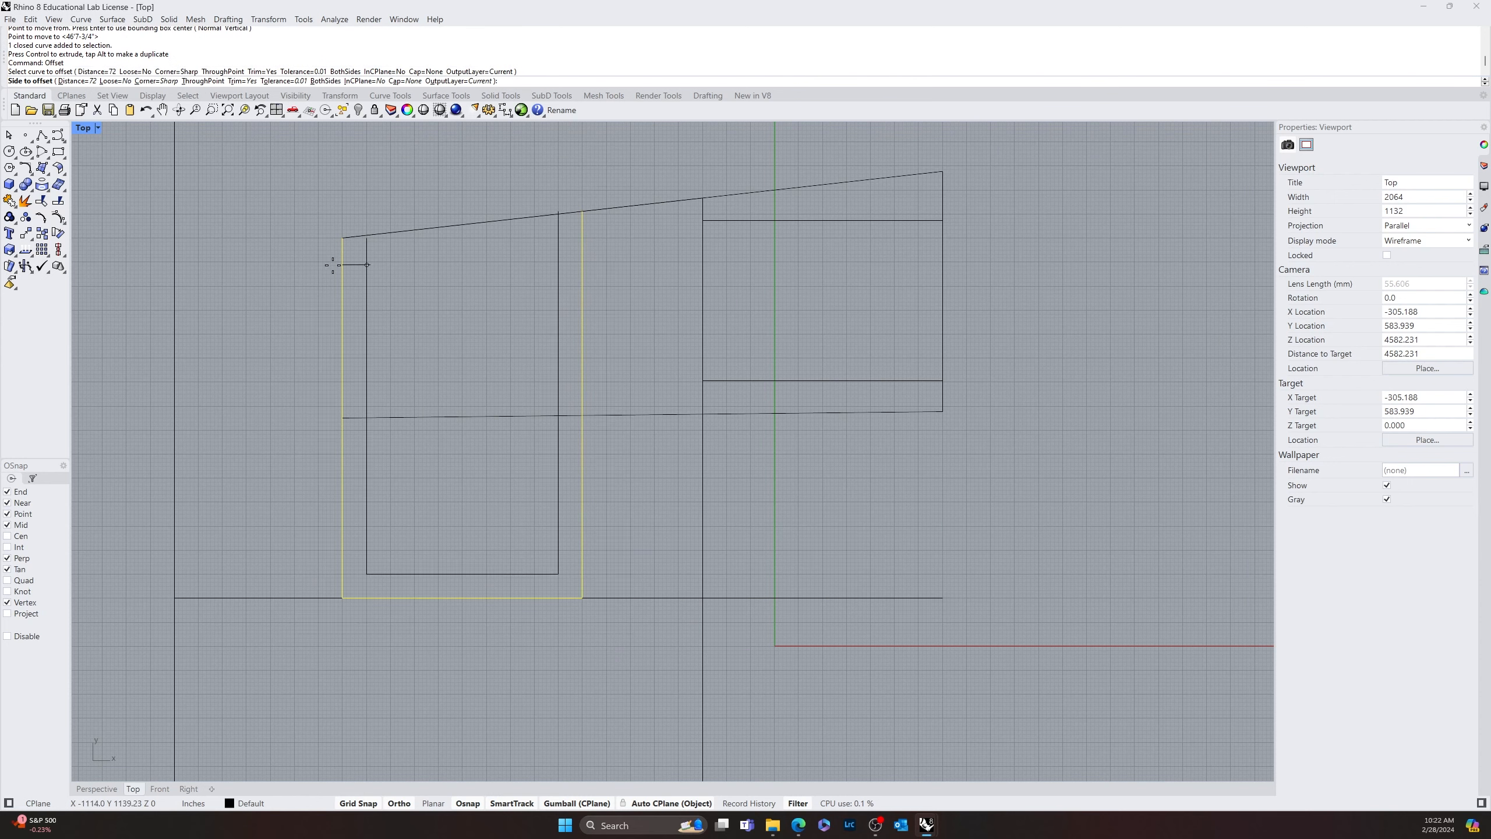
{"action": "left_click", "coordinate": [25, 201]}
{"action": "key", "text": "Escape"}
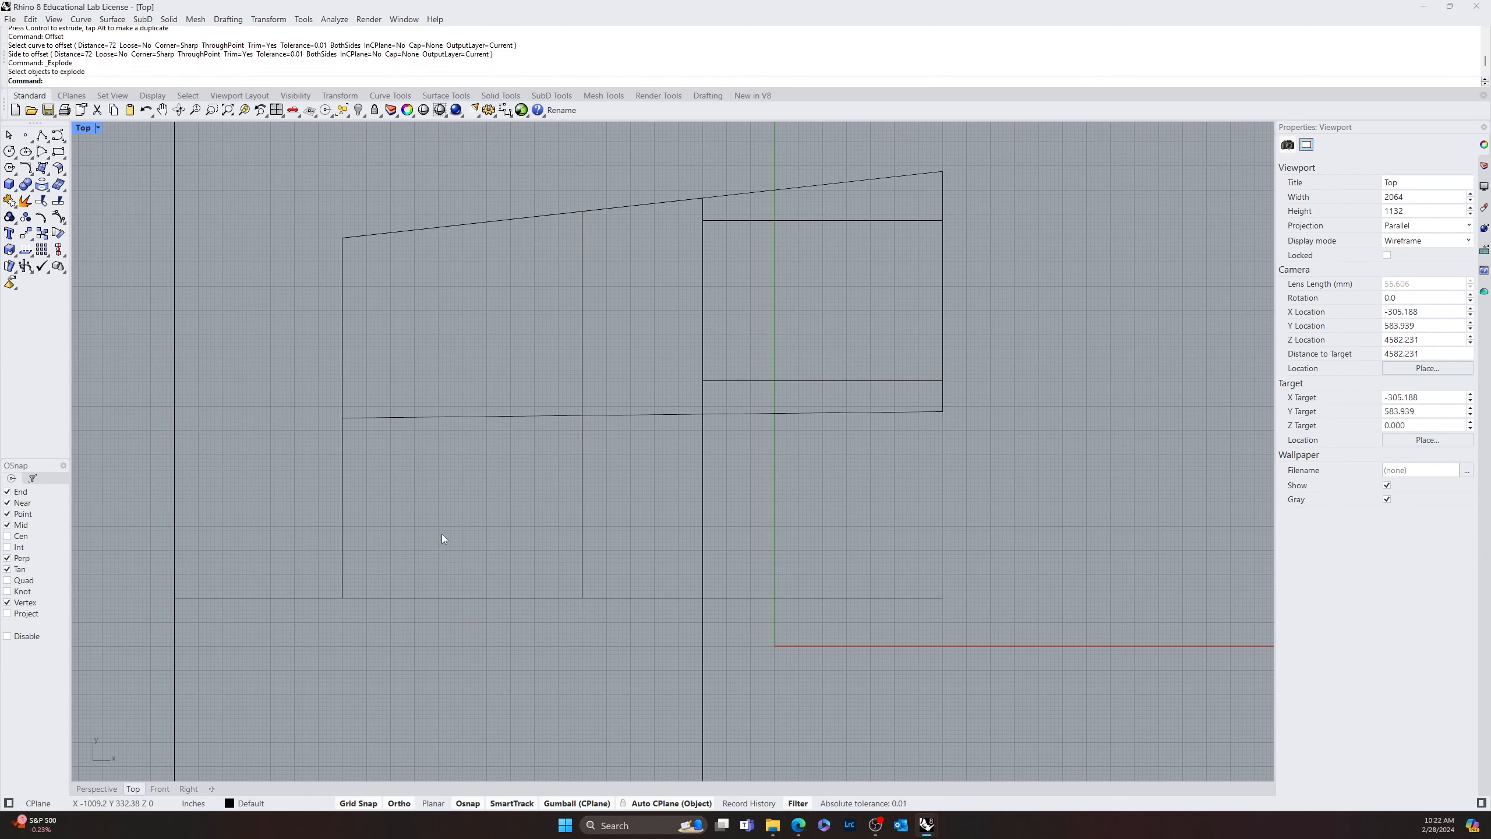
Move the grouped curves straight up off the plan, clear above the 300' by 200' rectangle
{"action": "left_click", "coordinate": [583, 530]}
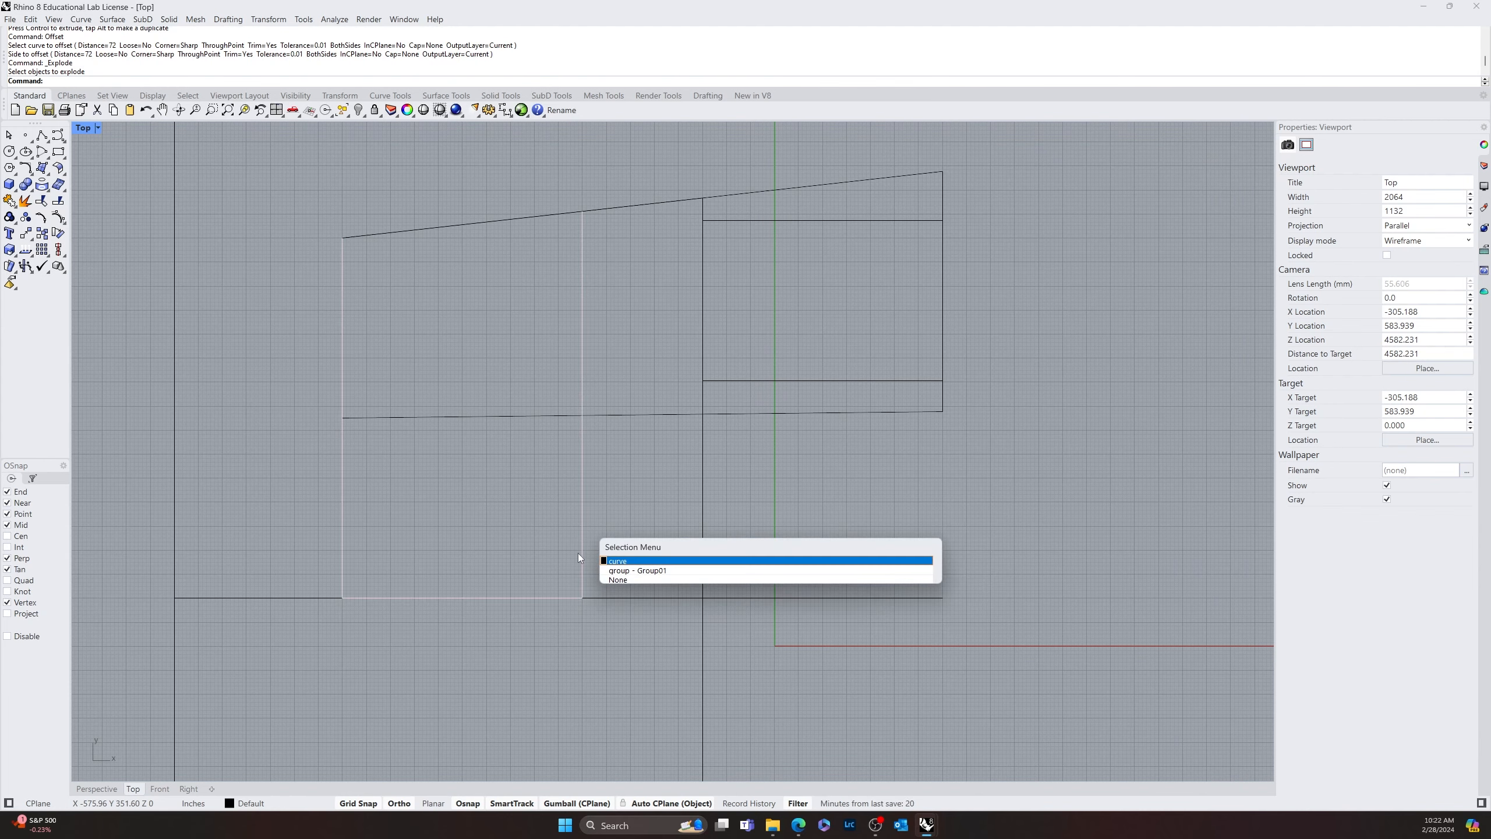
{"action": "left_click", "coordinate": [625, 570]}
{"action": "scroll", "coordinate": [525, 563], "scroll_direction": "down", "scroll_amount": 3}
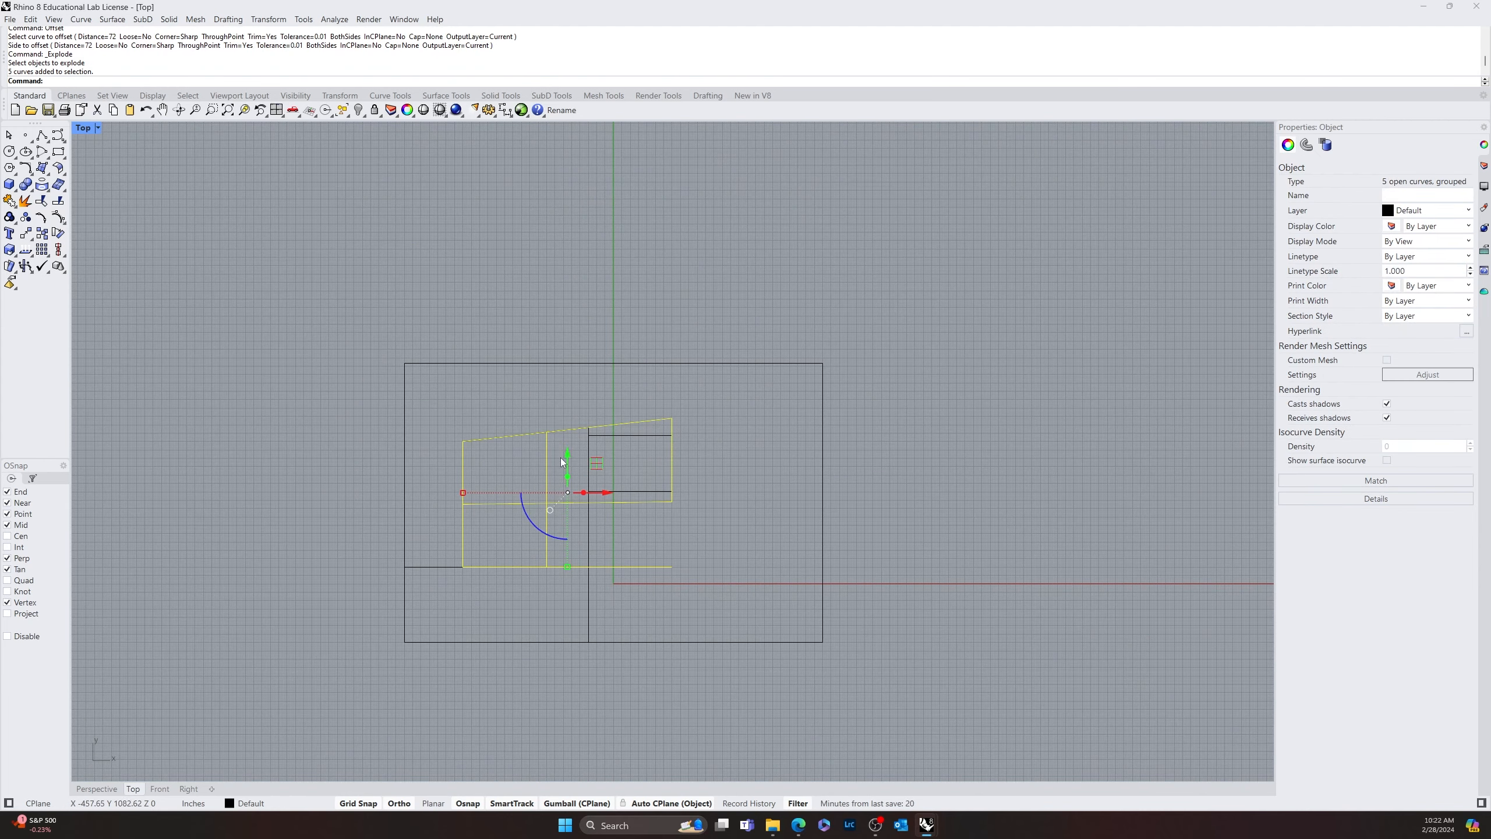
{"action": "left_click_drag", "start_coordinate": [562, 462], "coordinate": [499, 166]}
{"action": "key", "text": "Escape"}
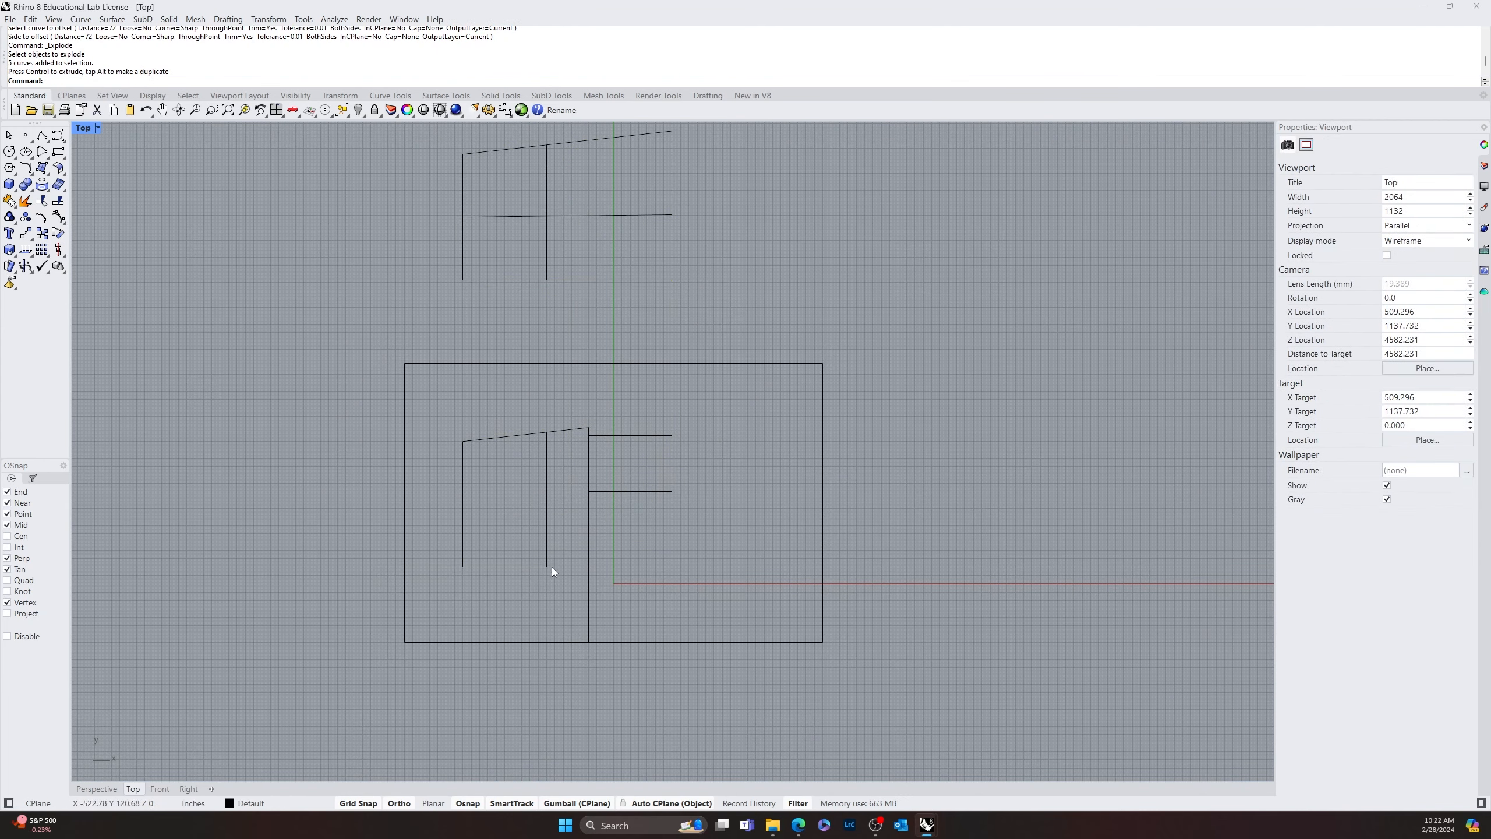
Explode the plan's 60'-wide open outline into separate lines
{"action": "left_click", "coordinate": [543, 541]}
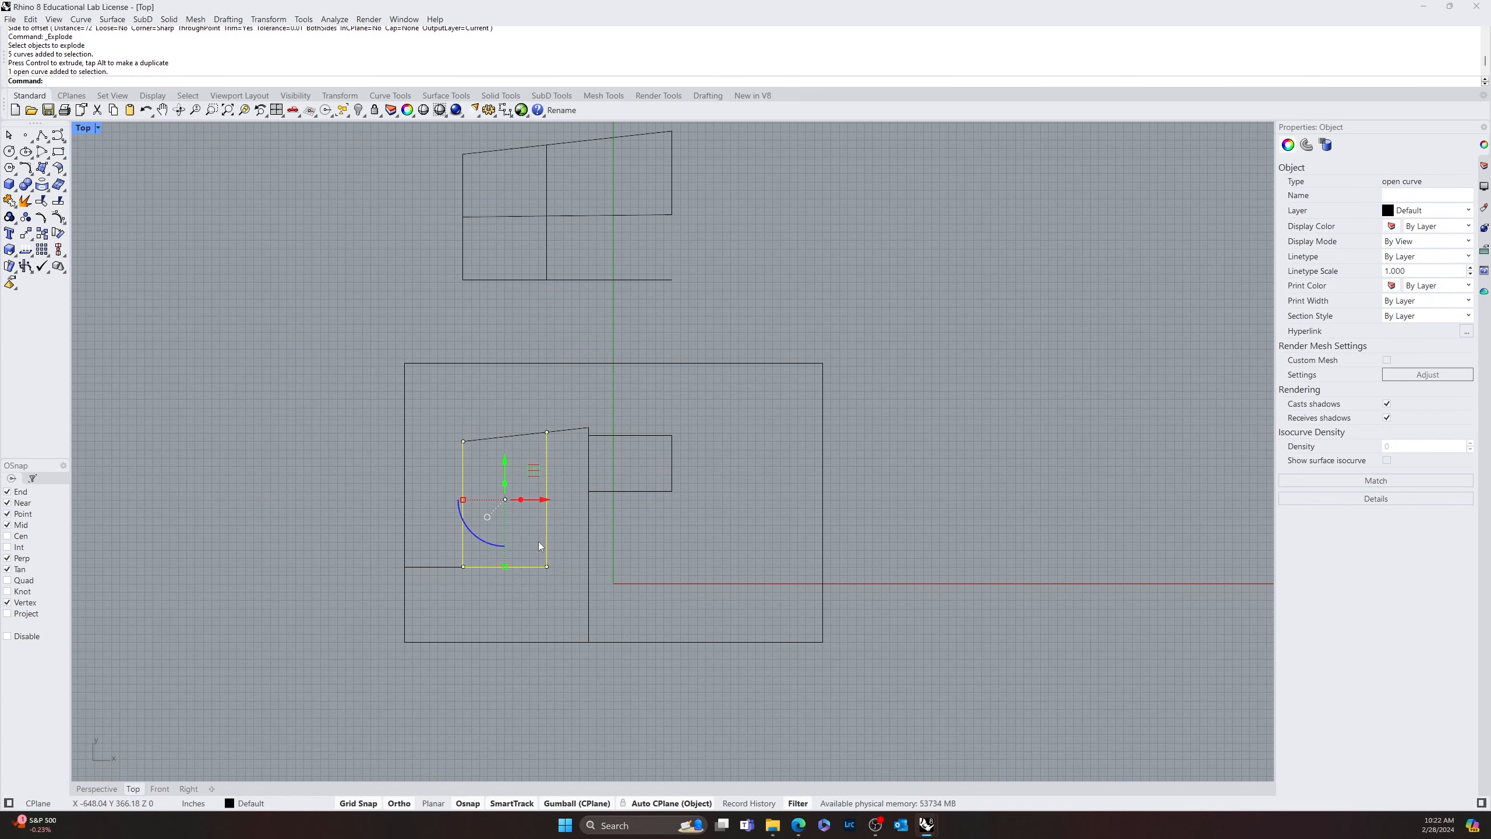
{"action": "left_click", "coordinate": [25, 200]}
{"action": "left_click", "coordinate": [548, 539]}
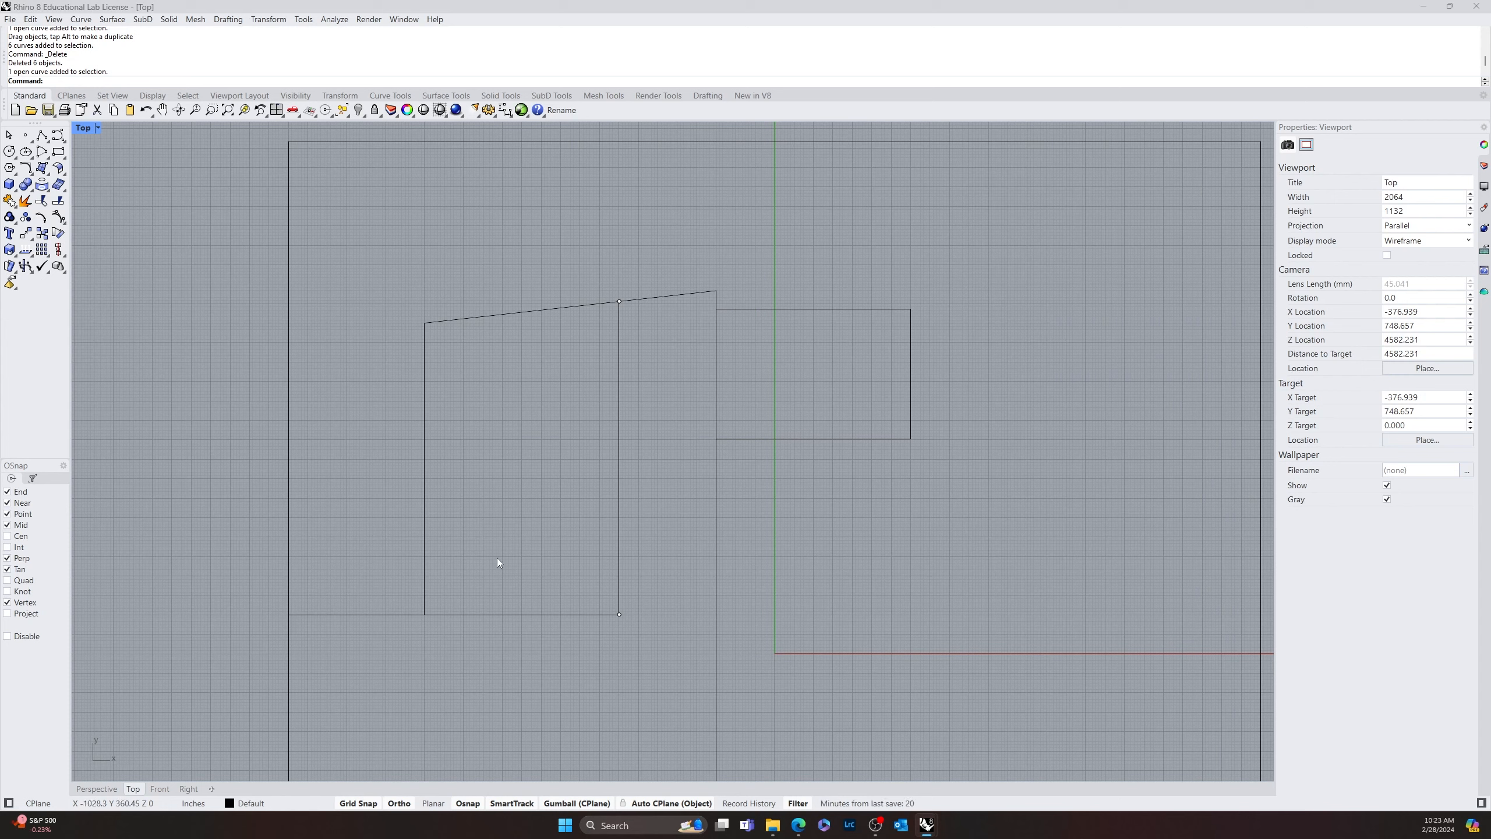
Array the right vertical edge of the outline under the slanted line as 20 lines in X, spaced 2' apart toward the left
{"action": "left_click", "coordinate": [618, 526]}
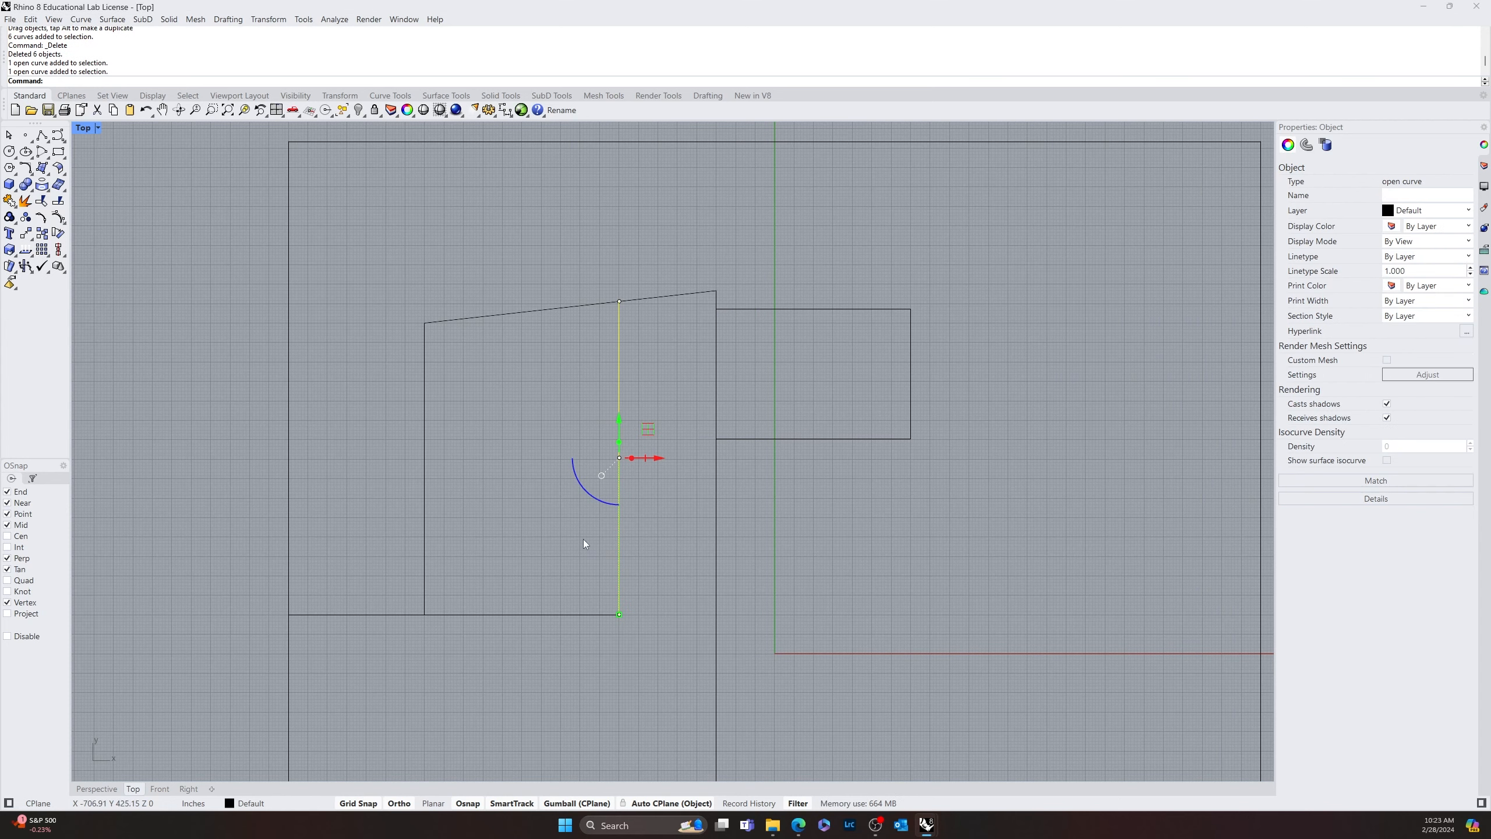
{"action": "type", "text": "array"}
{"action": "key", "text": "Return"}
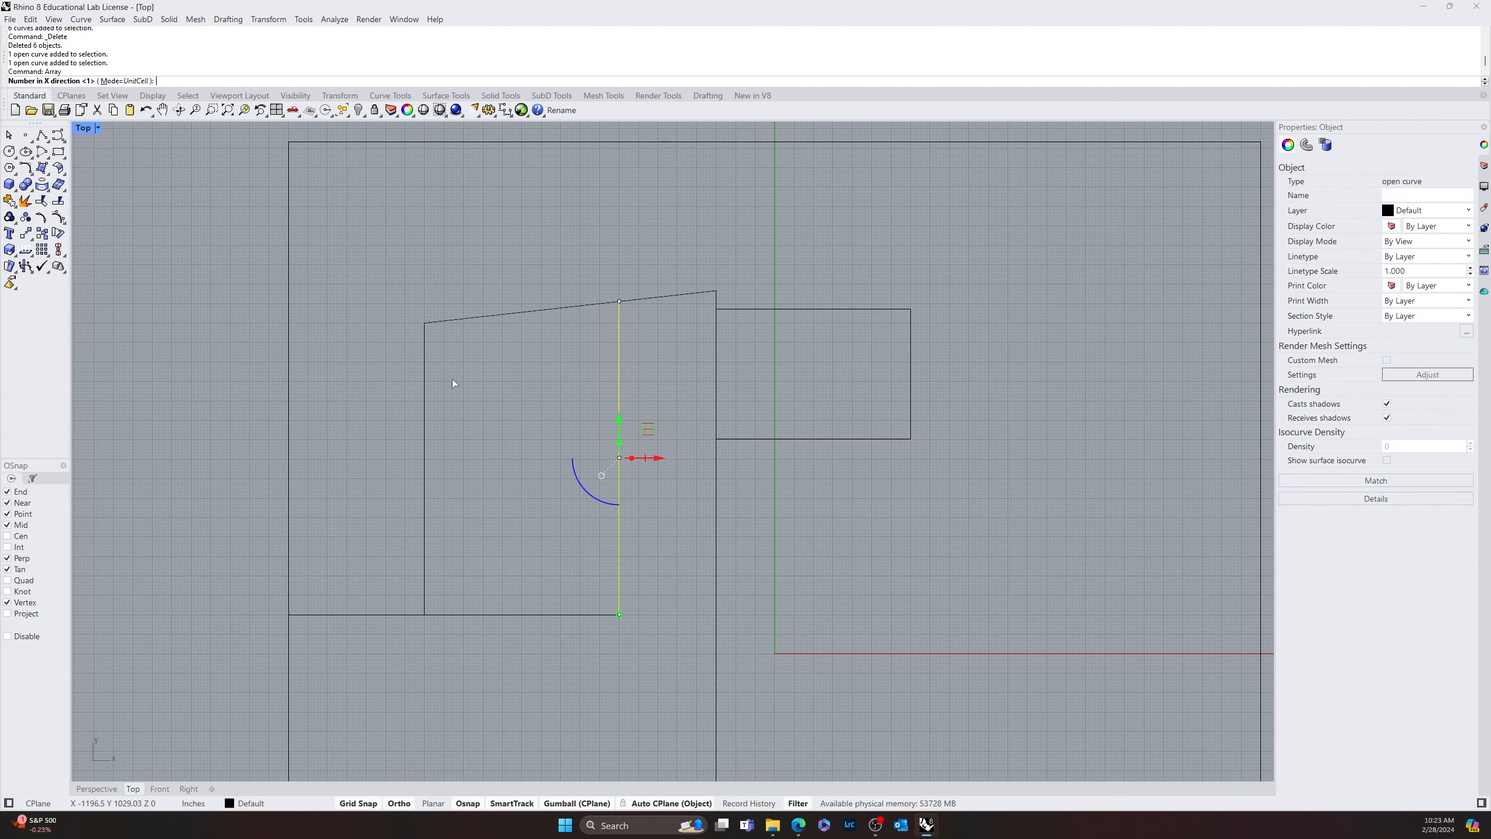
{"action": "scroll", "coordinate": [453, 382], "scroll_direction": "down", "scroll_amount": 6}
{"action": "scroll", "coordinate": [492, 449], "scroll_direction": "up", "scroll_amount": 5}
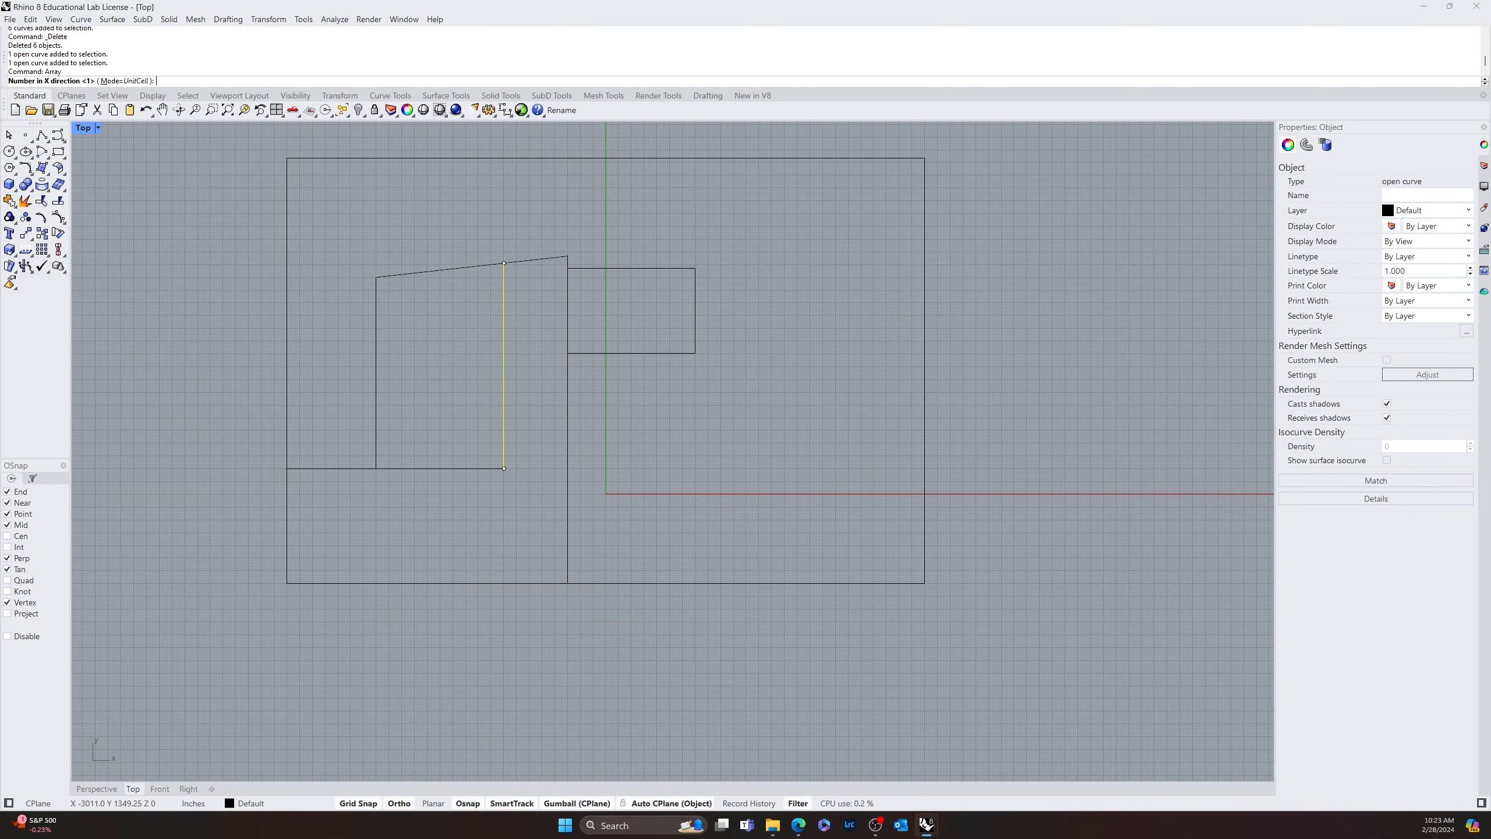
{"action": "type", "text": "20"}
{"action": "key", "text": "Return"}
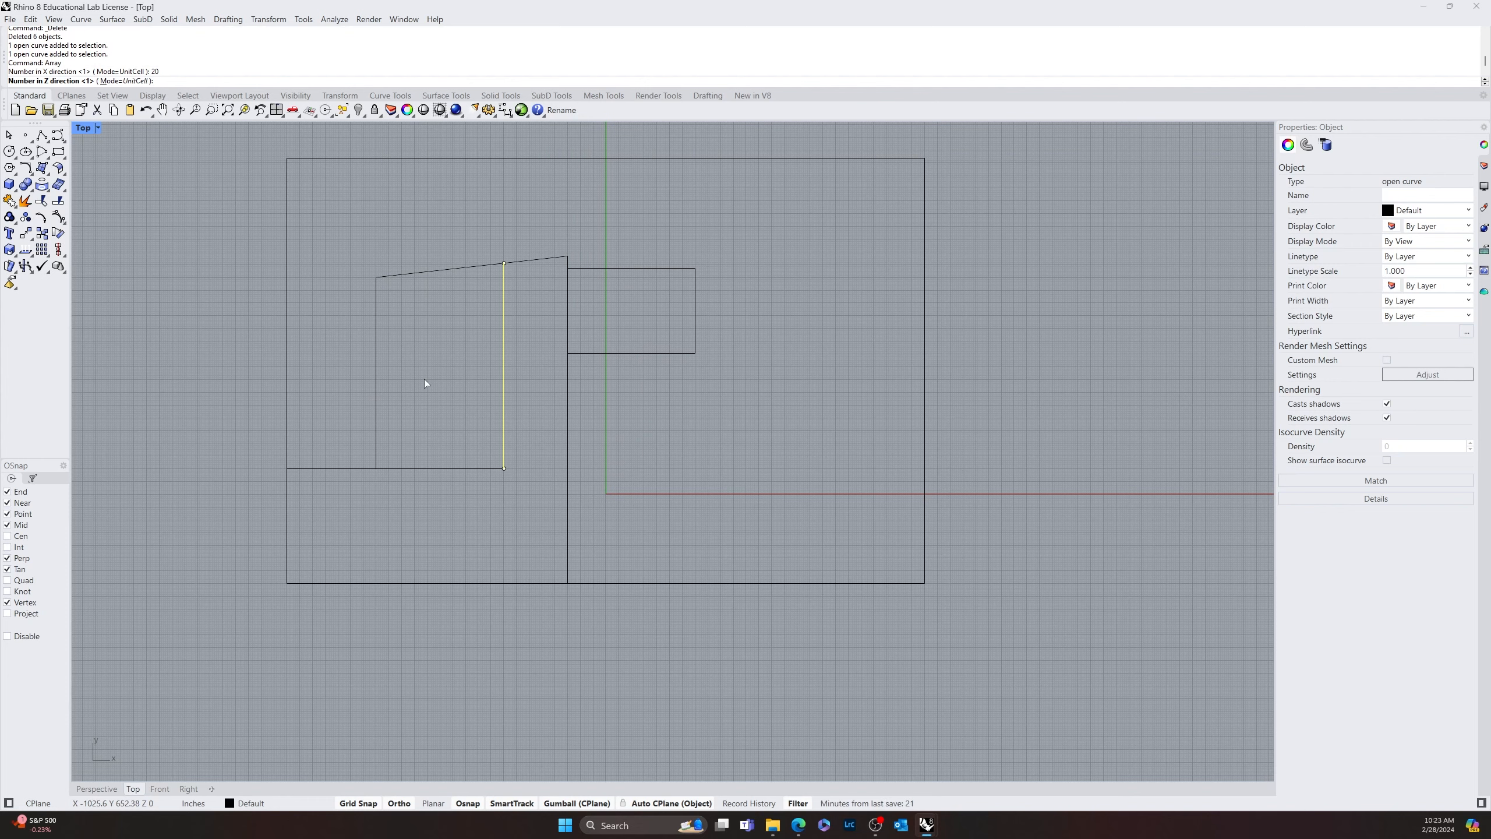
{"action": "key", "text": "Return"}
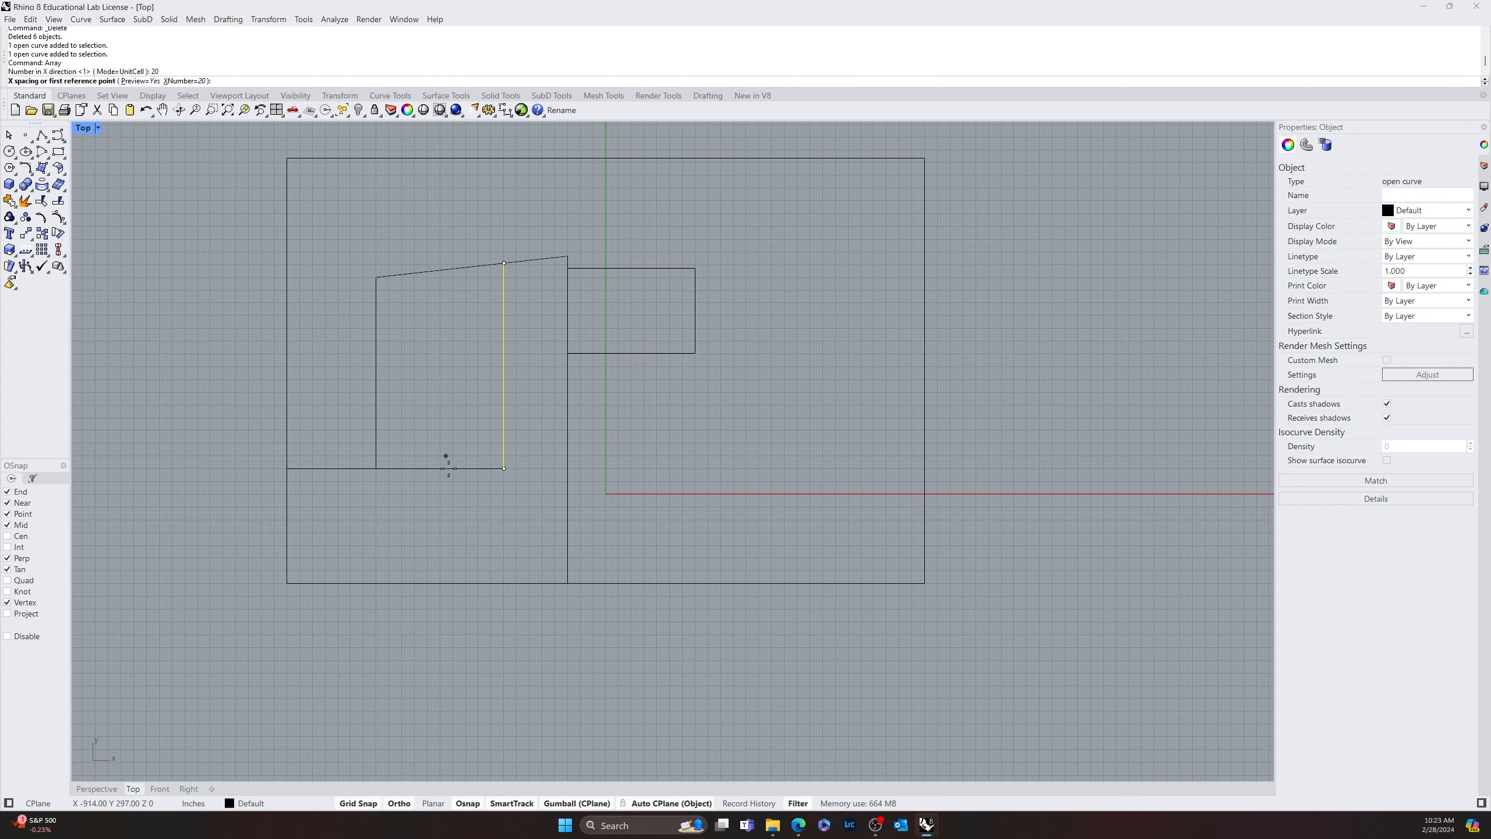
{"action": "scroll", "coordinate": [482, 464], "scroll_direction": "up", "scroll_amount": 6}
{"action": "left_click", "coordinate": [538, 484]}
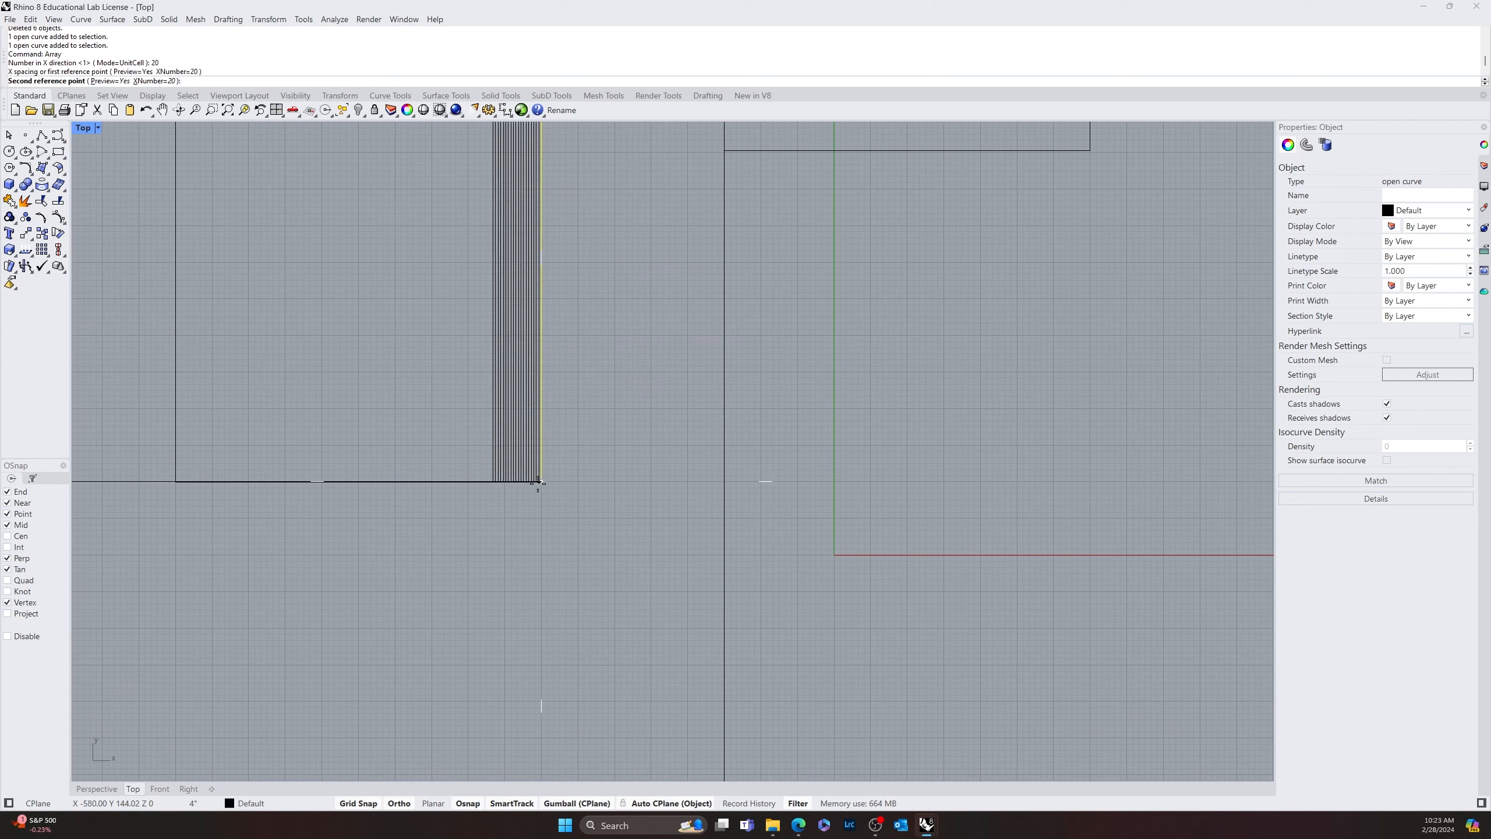
{"action": "type", "text": "20"}
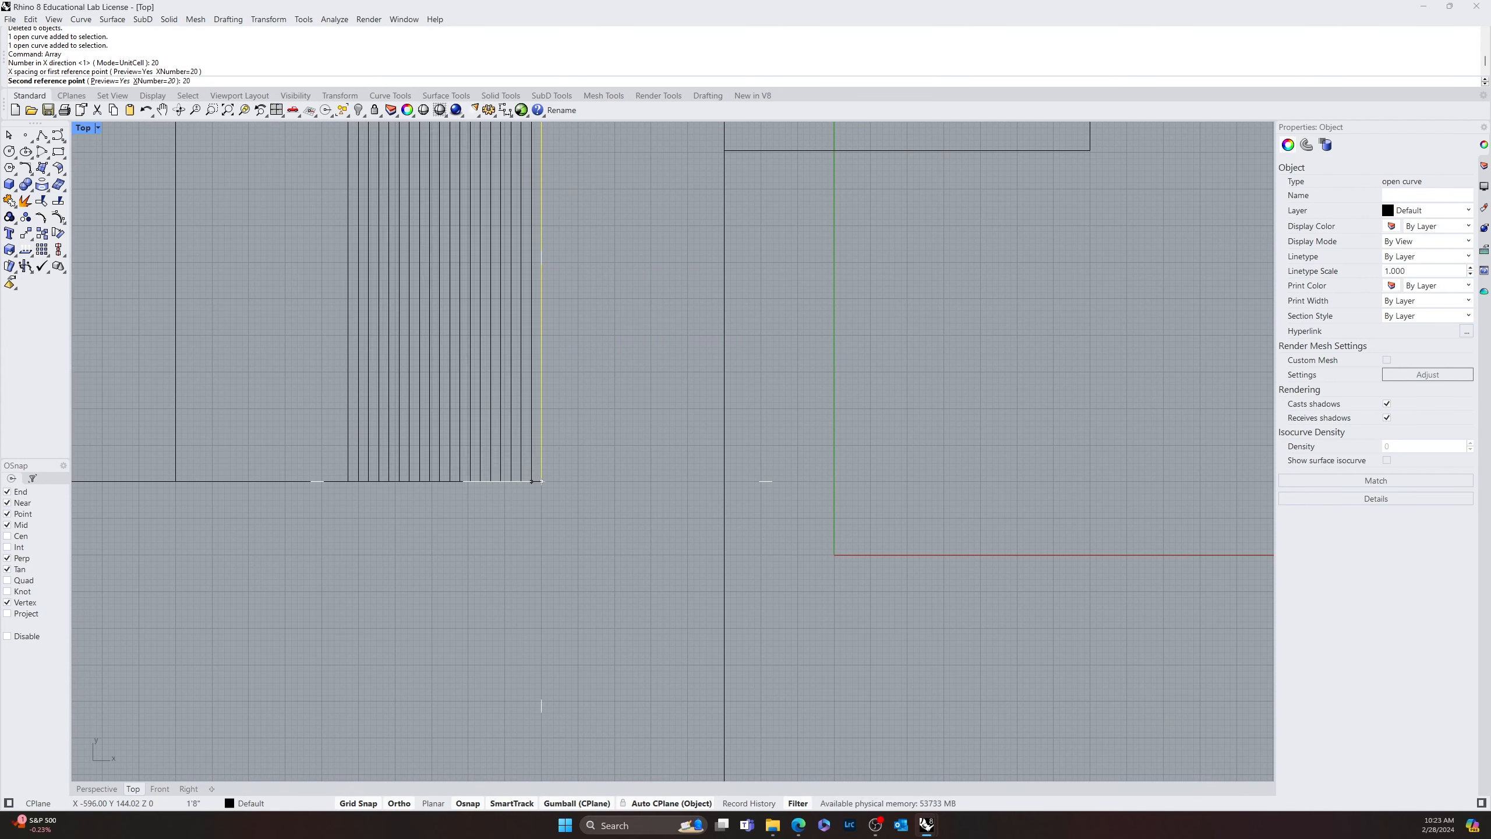
{"action": "type", "text": "'"}
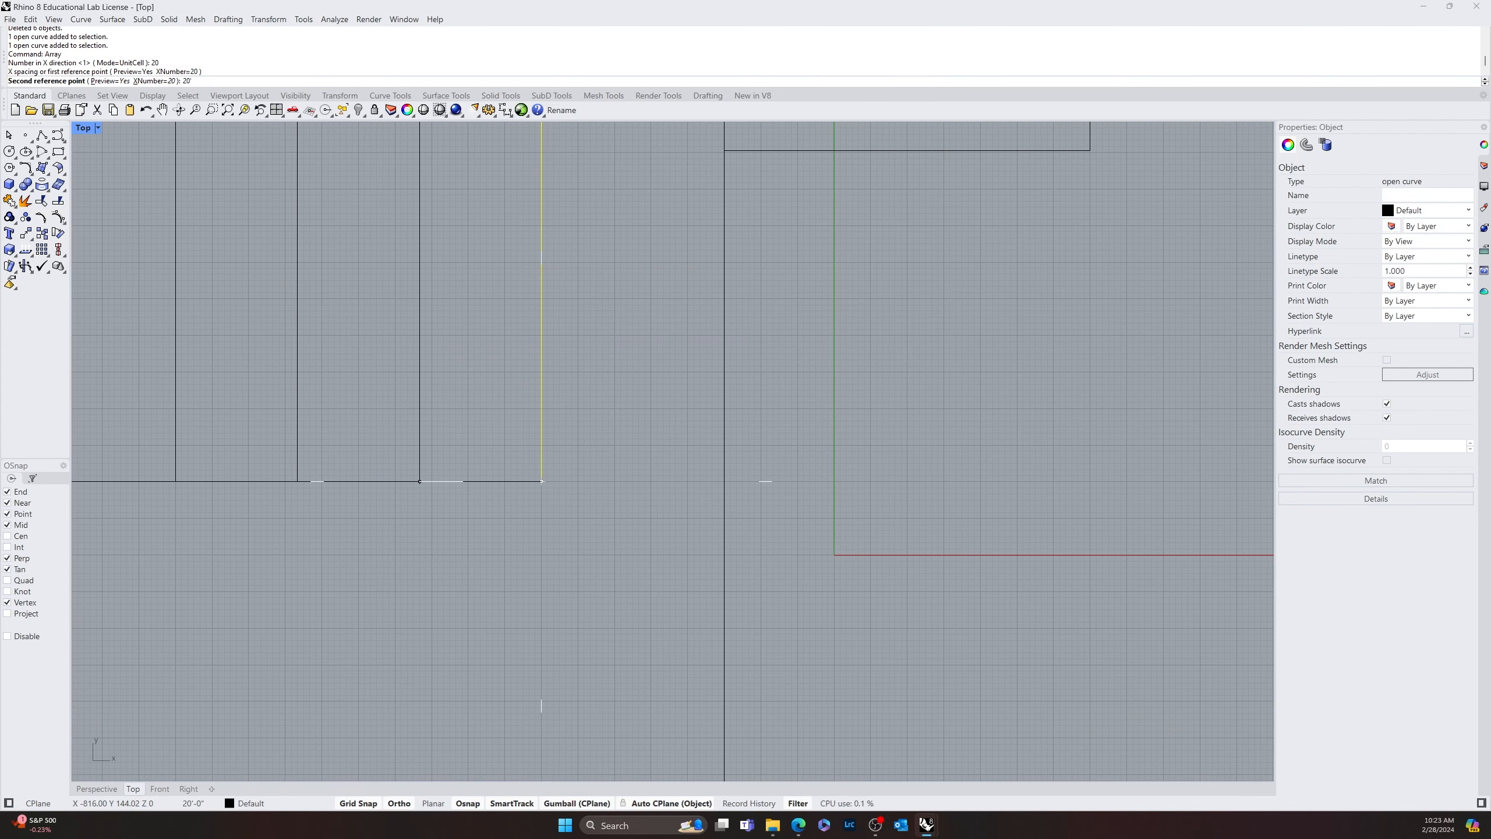
{"action": "key", "text": "BackSpace"}
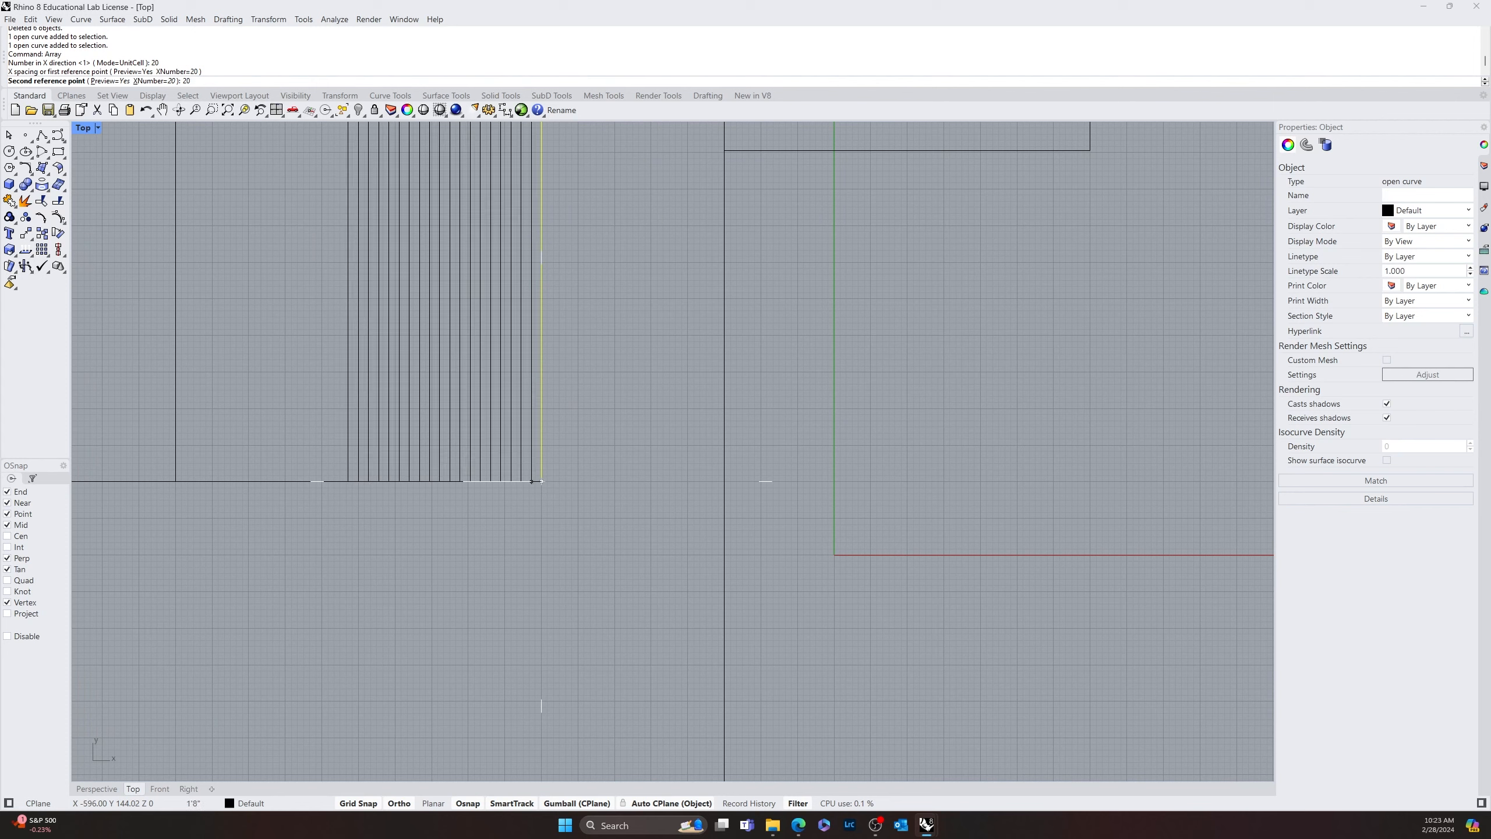
{"action": "key", "text": "BackSpace"}
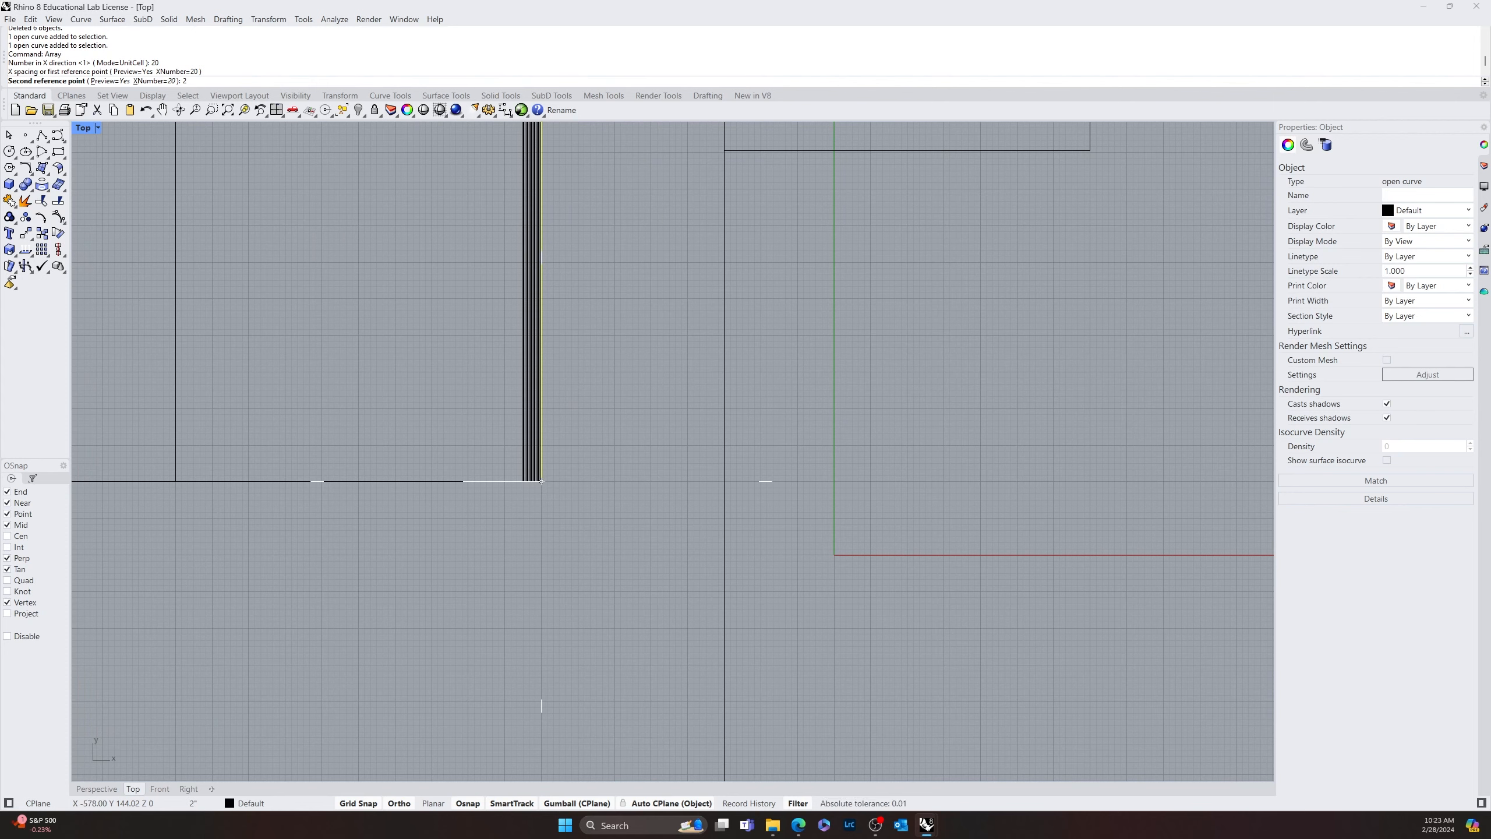
{"action": "type", "text": "'"}
{"action": "key", "text": "Return"}
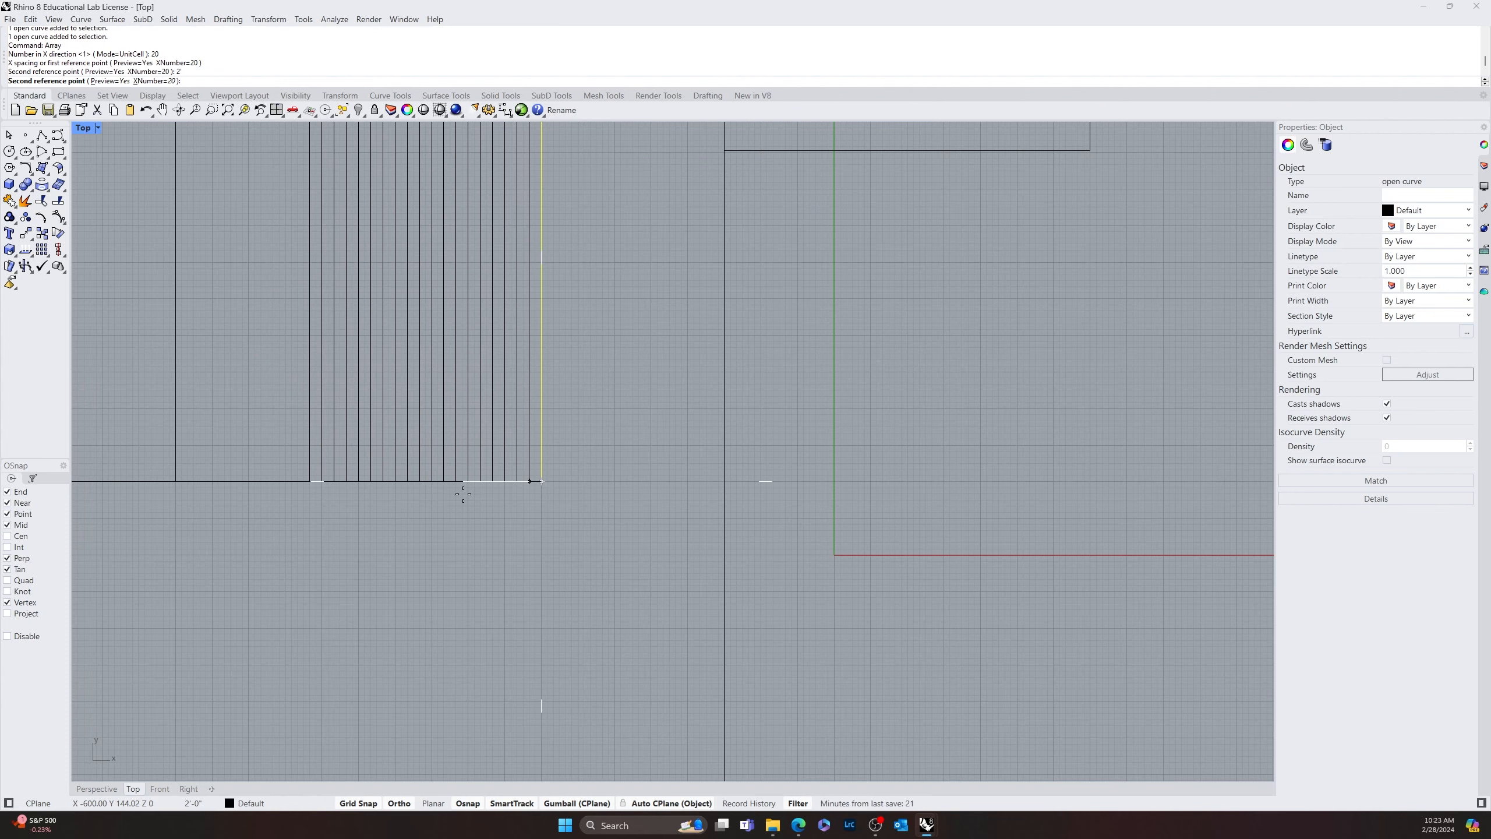
{"action": "left_click", "coordinate": [462, 506]}
{"action": "scroll", "coordinate": [478, 549], "scroll_direction": "down", "scroll_amount": 3}
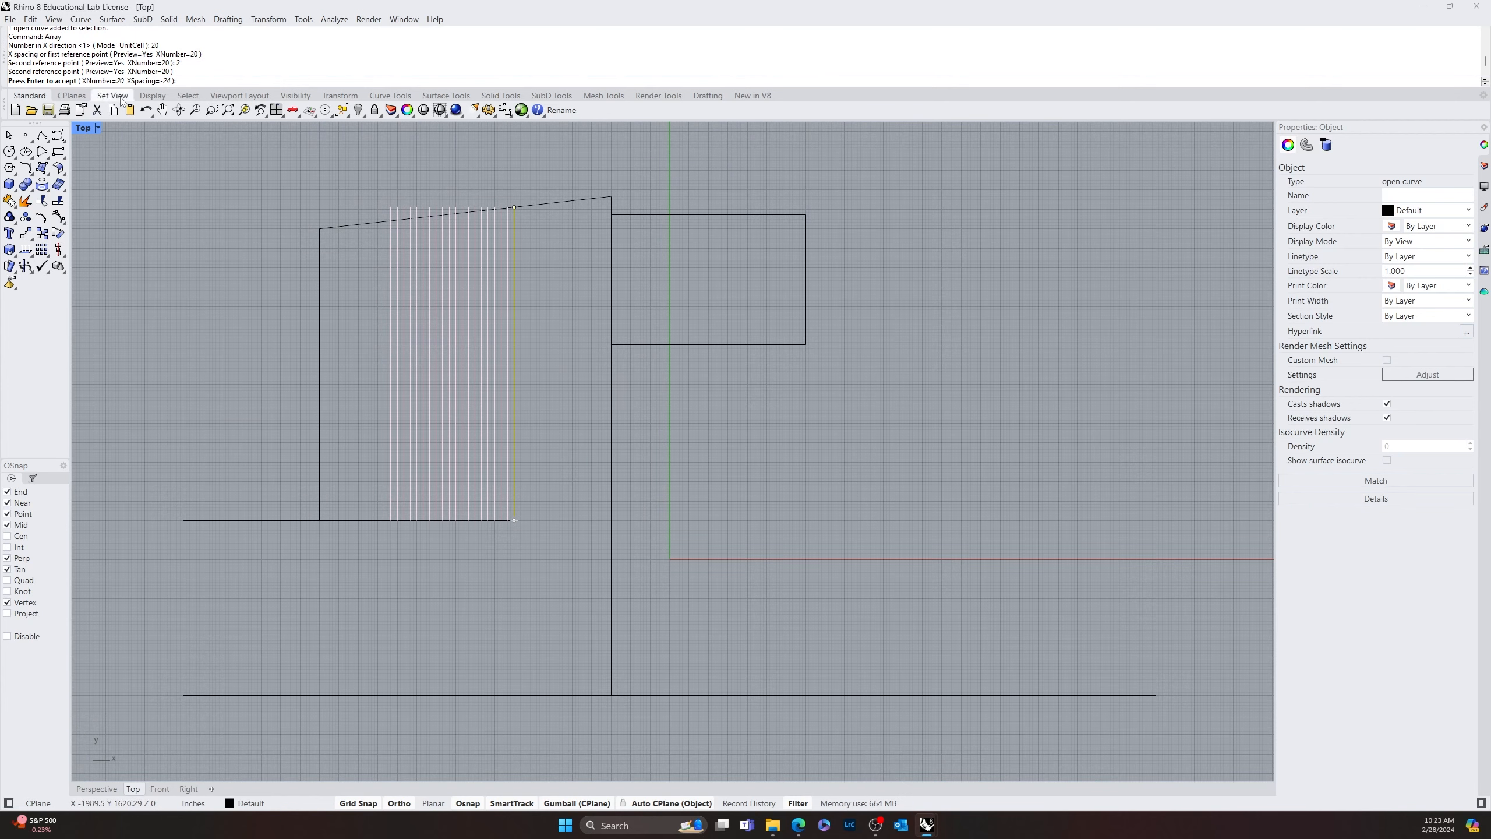
{"action": "key", "text": "Return"}
Using the slanted line as the cutting edge, trim the protruding tops of the first two arrayed lines beside the original edge
{"action": "scroll", "coordinate": [326, 368], "scroll_direction": "up", "scroll_amount": 5}
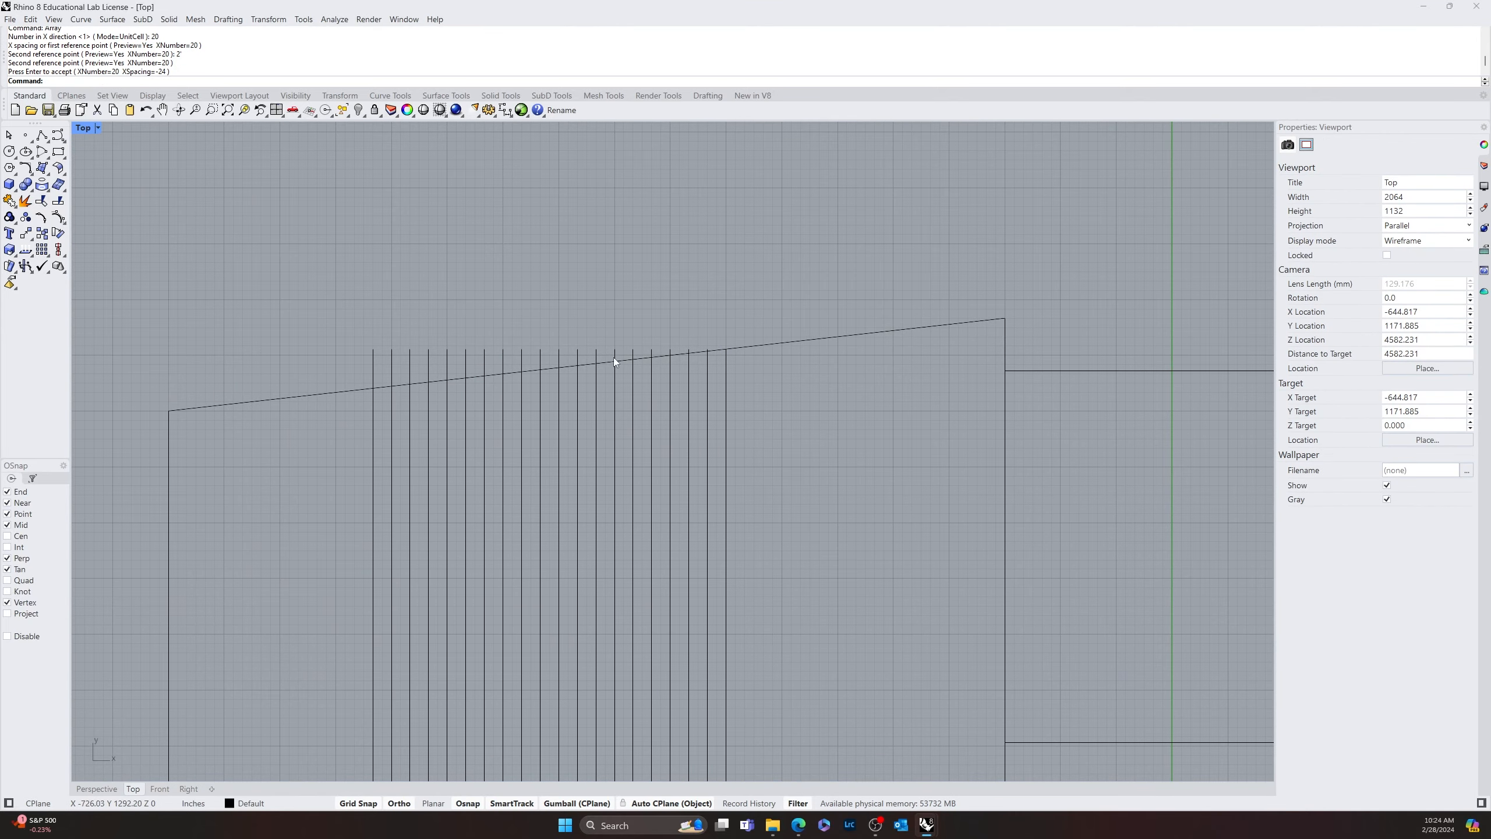
{"action": "scroll", "coordinate": [677, 356], "scroll_direction": "up", "scroll_amount": 10}
{"action": "scroll", "coordinate": [575, 383], "scroll_direction": "down", "scroll_amount": 10}
{"action": "type", "text": "Trim"}
{"action": "key", "text": "Return"}
{"action": "left_click", "coordinate": [390, 400]}
{"action": "key", "text": "Return"}
{"action": "scroll", "coordinate": [641, 372], "scroll_direction": "up", "scroll_amount": 5}
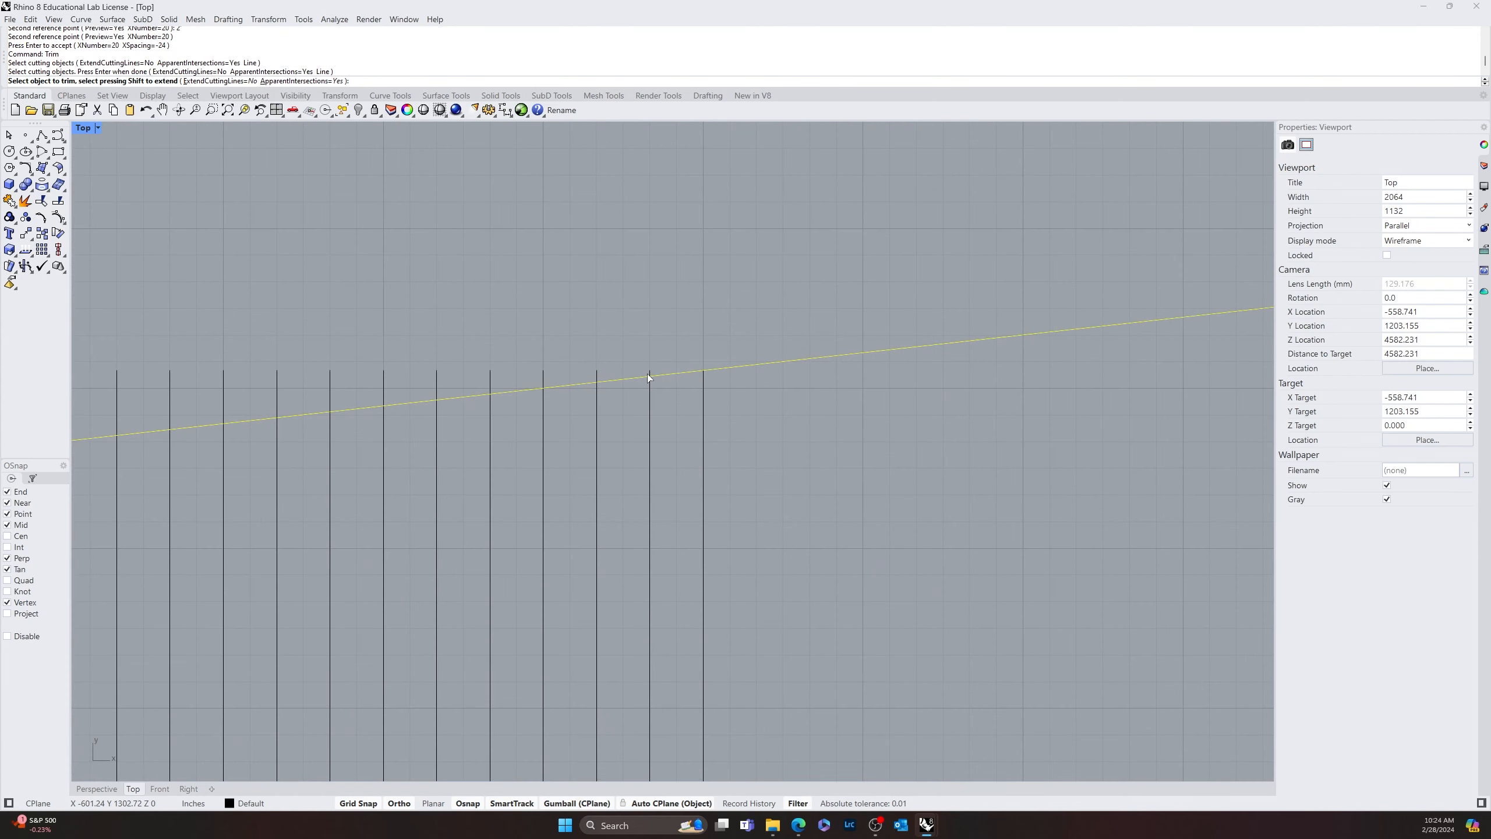
{"action": "left_click", "coordinate": [651, 369]}
{"action": "left_click", "coordinate": [596, 375]}
Try to trim several more arrayed line tops at once above the slanted line, and undo that trim
{"action": "left_click_drag", "start_coordinate": [562, 360], "coordinate": [373, 387]}
{"action": "right_click_drag", "start_coordinate": [375, 382], "coordinate": [489, 386]}
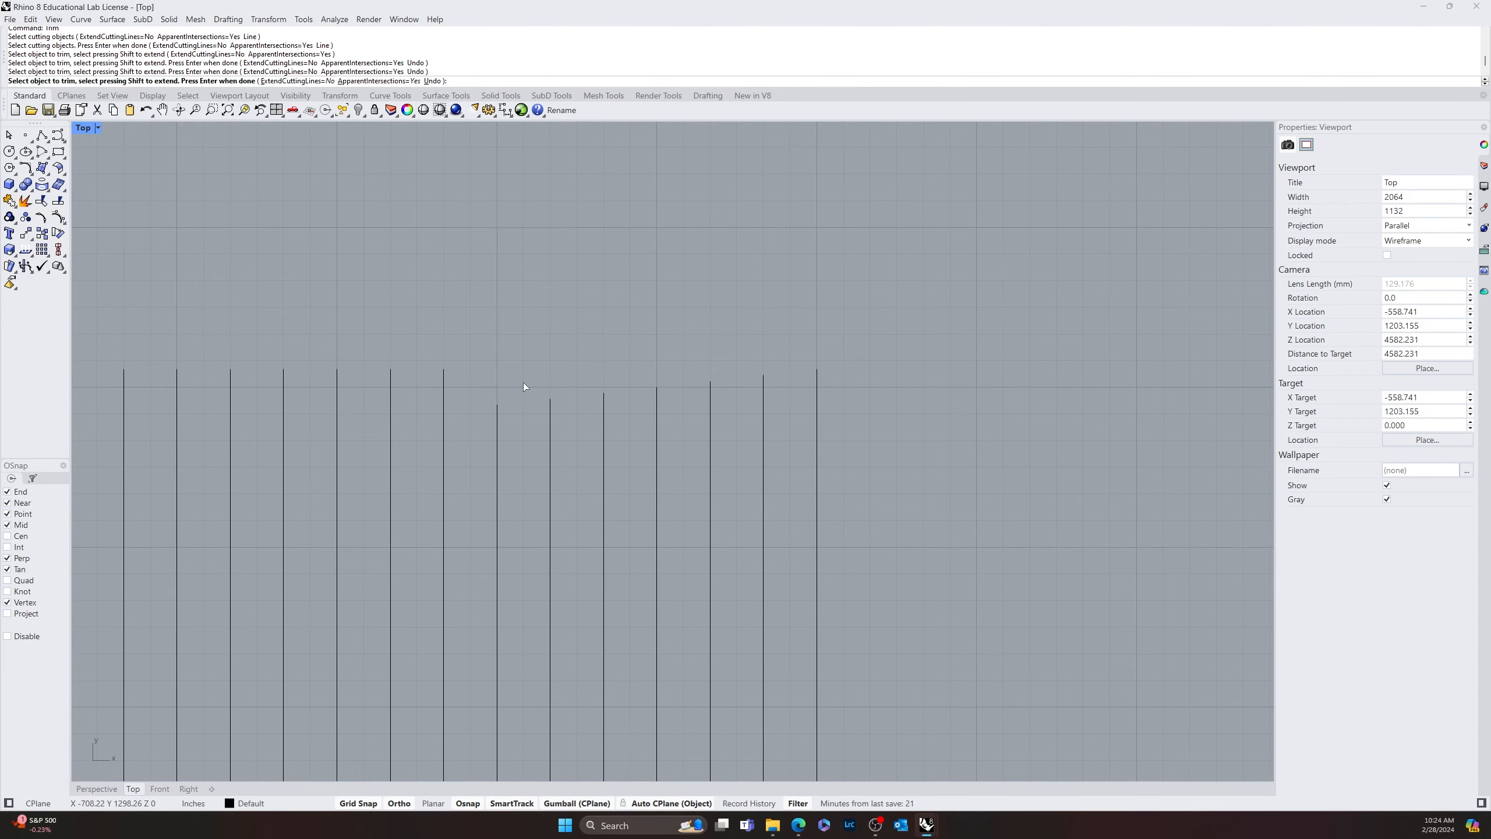
{"action": "key", "text": "ctrl+z"}
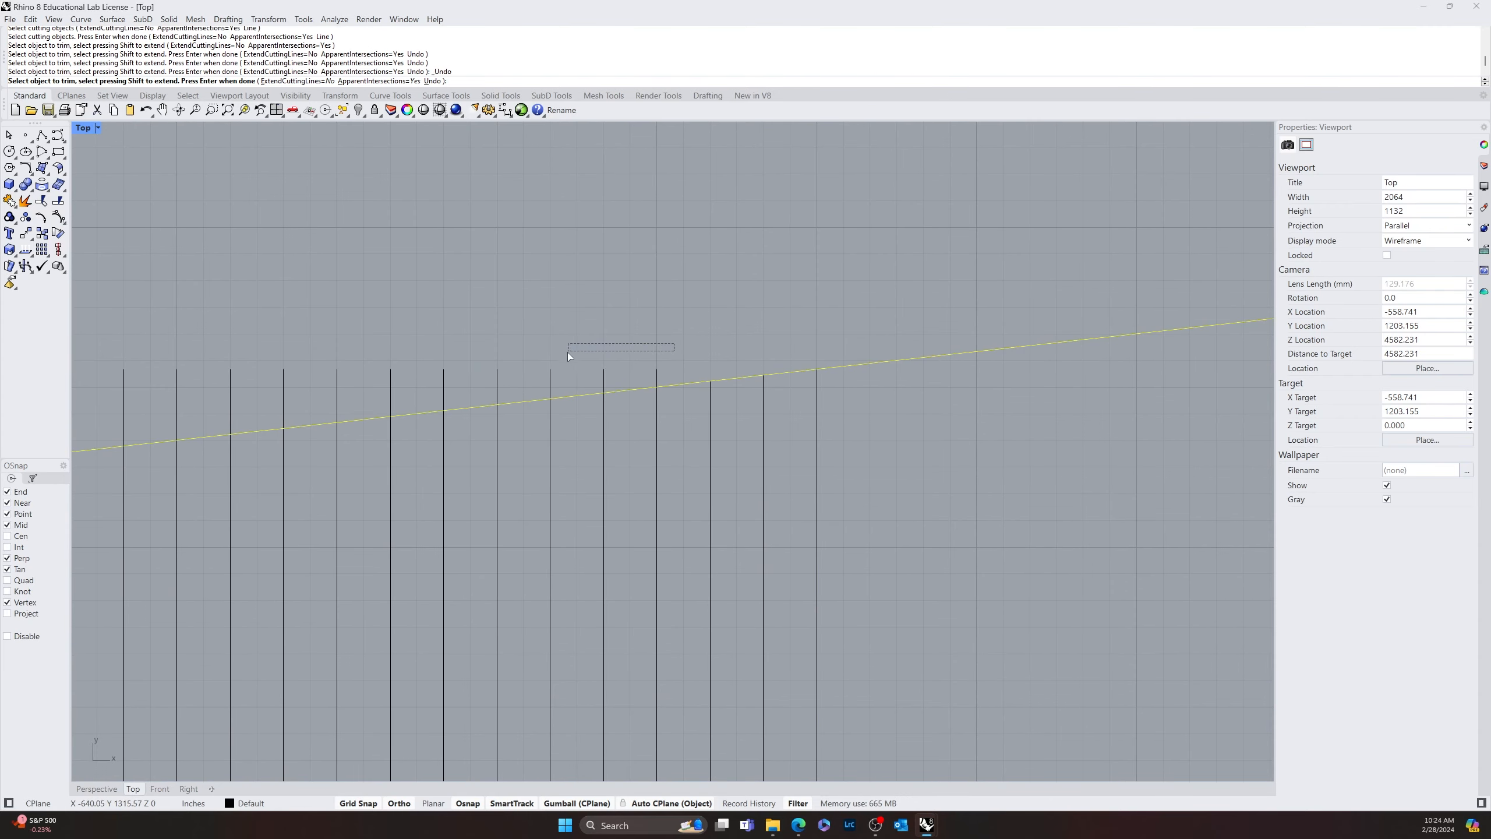
Trim the tops of all remaining arrayed lines above the slanted line and finish the trim
{"action": "left_click_drag", "start_coordinate": [564, 377], "coordinate": [561, 377]}
{"action": "left_click", "coordinate": [547, 373]}
{"action": "left_click", "coordinate": [496, 379]}
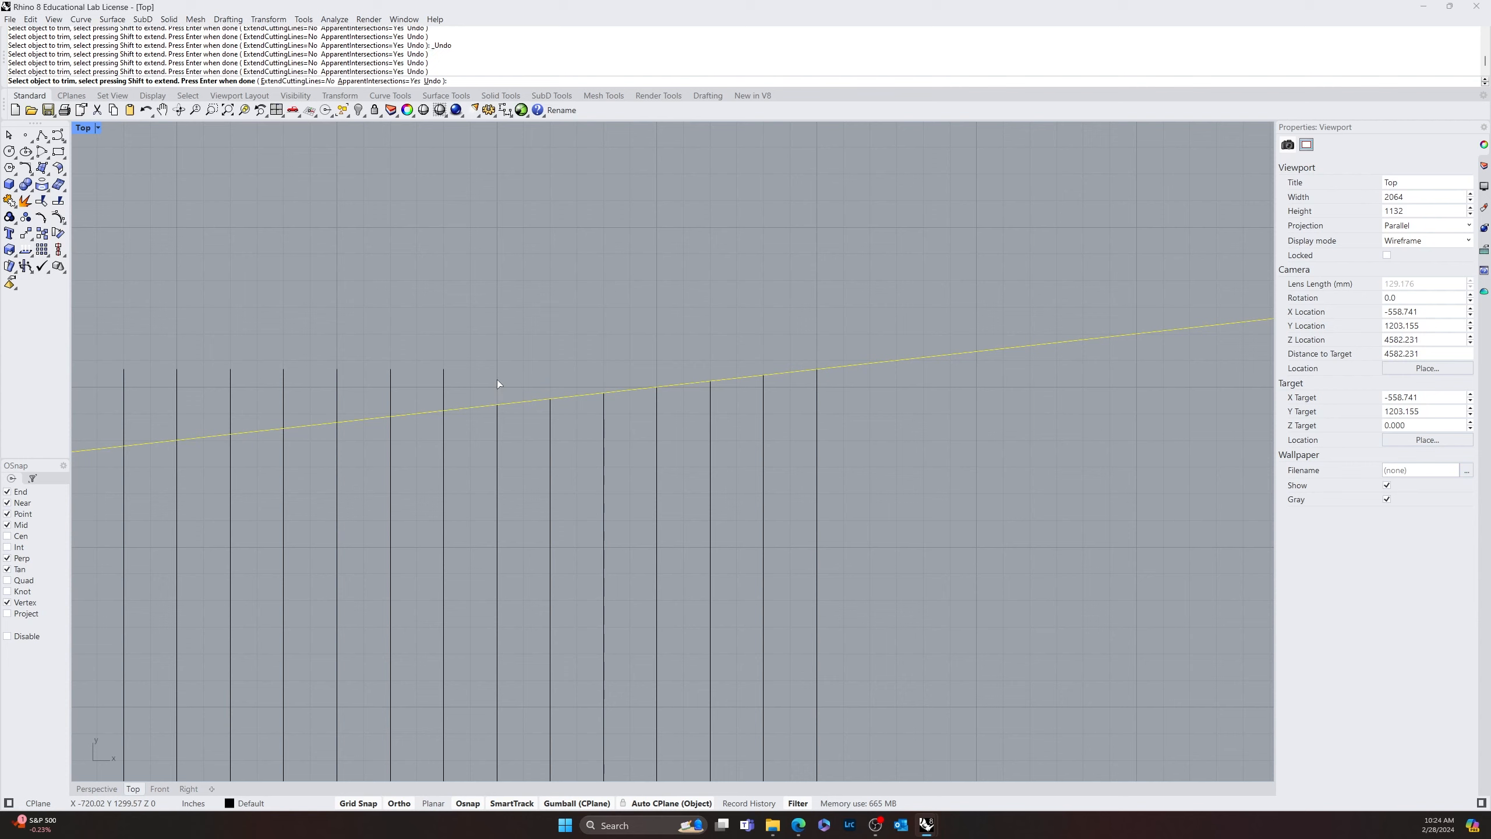
{"action": "left_click_drag", "start_coordinate": [473, 398], "coordinate": [329, 399]}
{"action": "right_click_drag", "start_coordinate": [266, 399], "coordinate": [689, 404]}
{"action": "left_click_drag", "start_coordinate": [553, 375], "coordinate": [533, 381]}
{"action": "right_click_drag", "start_coordinate": [562, 390], "coordinate": [962, 369]}
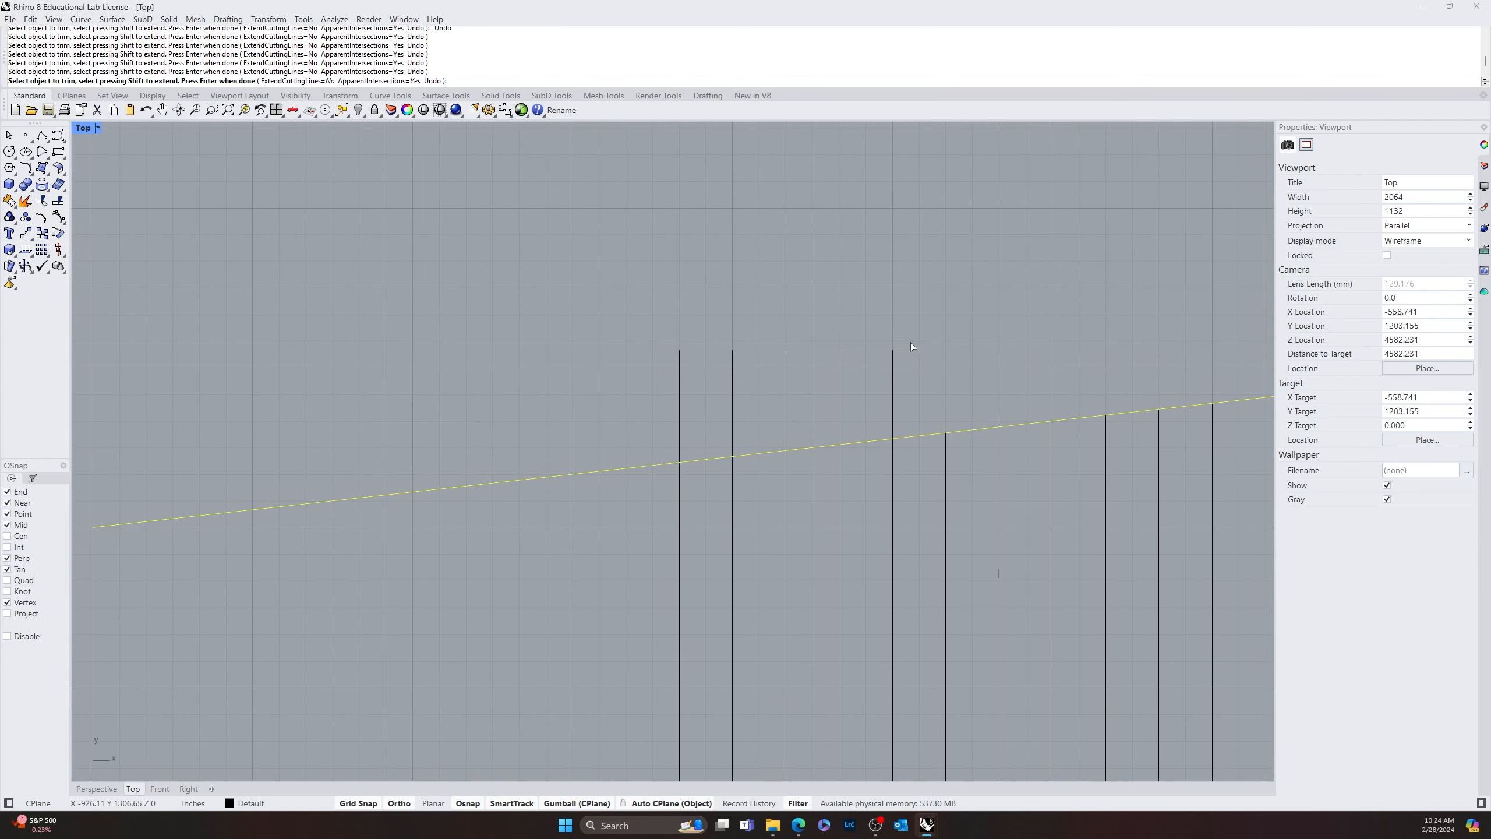
{"action": "left_click_drag", "start_coordinate": [905, 323], "coordinate": [667, 395]}
{"action": "scroll", "coordinate": [699, 398], "scroll_direction": "down", "scroll_amount": 5}
{"action": "scroll", "coordinate": [600, 543], "scroll_direction": "down", "scroll_amount": 10}
{"action": "right_click_drag", "start_coordinate": [698, 587], "coordinate": [571, 443]}
{"action": "key", "text": "Return"}
Copy the 20 trimmed vertical lines straight up onto the grouped curves above the plan, standing on the group's bottom line
{"action": "right_click_drag", "start_coordinate": [698, 444], "coordinate": [579, 601]}
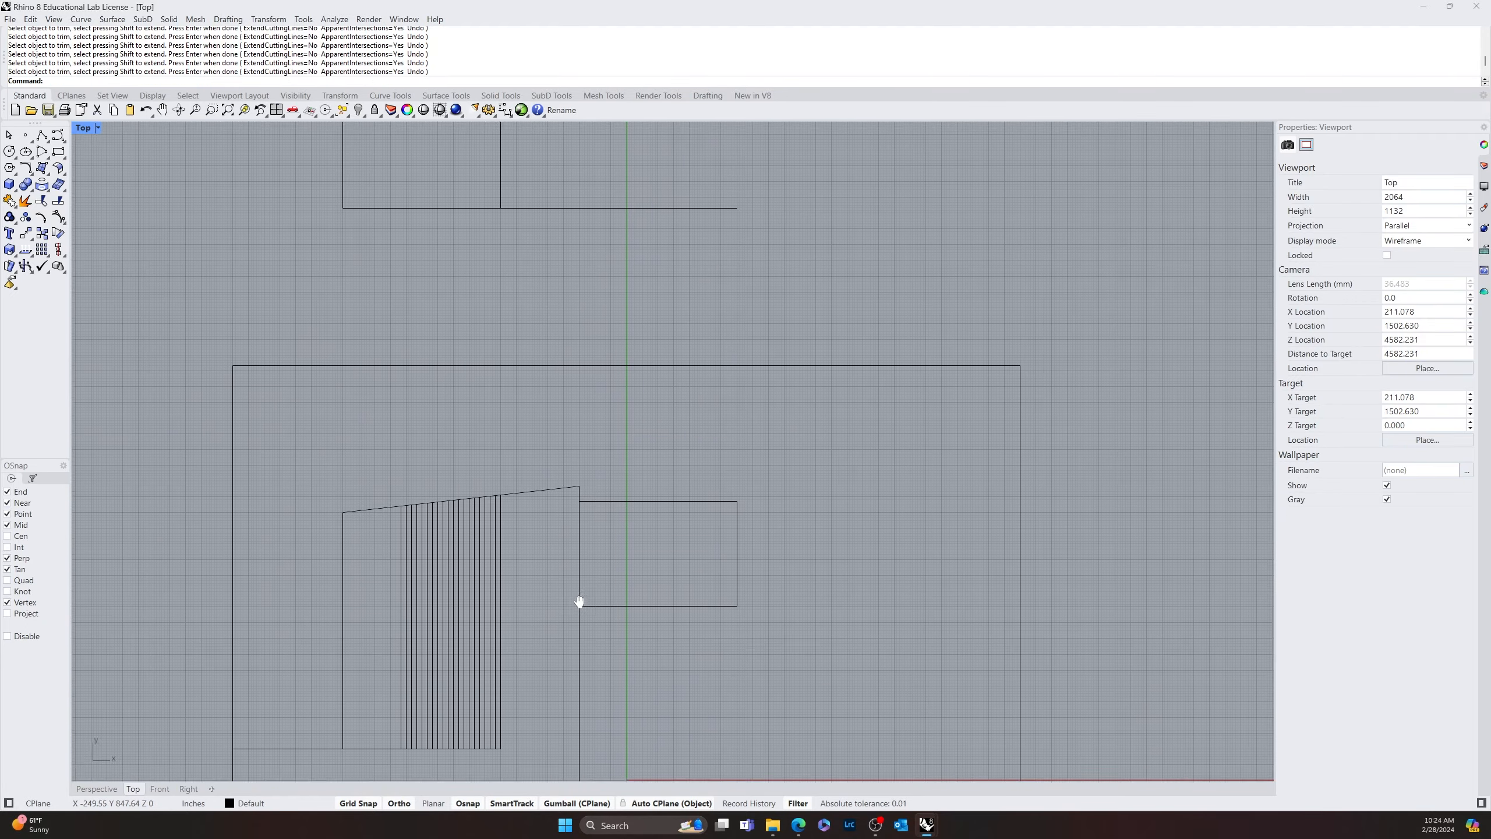
{"action": "scroll", "coordinate": [580, 529], "scroll_direction": "down", "scroll_amount": 3}
{"action": "scroll", "coordinate": [557, 540], "scroll_direction": "up", "scroll_amount": 4}
{"action": "scroll", "coordinate": [556, 543], "scroll_direction": "down", "scroll_amount": 3}
{"action": "scroll", "coordinate": [441, 487], "scroll_direction": "up", "scroll_amount": 4}
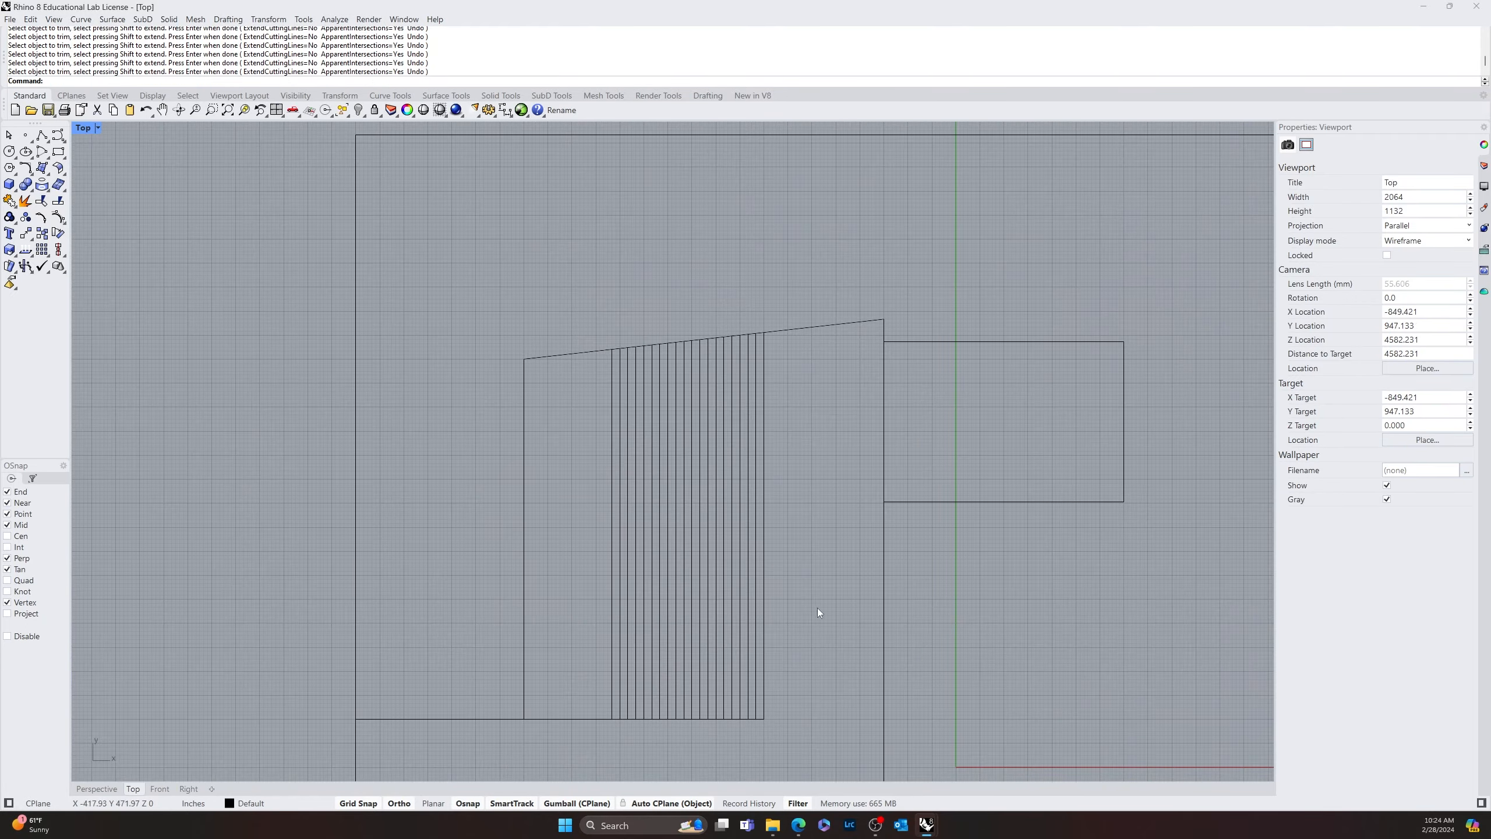
{"action": "left_click_drag", "start_coordinate": [818, 608], "coordinate": [578, 579]}
{"action": "type", "text": "copy"}
{"action": "key", "text": "Return"}
{"action": "left_click", "coordinate": [764, 719]}
{"action": "left_click", "coordinate": [803, 418]}
{"action": "key", "text": "Return"}
{"action": "scroll", "coordinate": [674, 432], "scroll_direction": "down", "scroll_amount": 8}
{"action": "right_click_drag", "start_coordinate": [674, 432], "coordinate": [529, 396]}
{"action": "scroll", "coordinate": [587, 364], "scroll_direction": "down", "scroll_amount": 6}
{"action": "left_click", "coordinate": [529, 395]}
{"action": "scroll", "coordinate": [499, 432], "scroll_direction": "up", "scroll_amount": 2}
Draw a horizontal line from the midpoint of the 60' by 40' rectangle's left side to the leftmost arrayed line
{"action": "right_click_drag", "start_coordinate": [475, 470], "coordinate": [689, 467]}
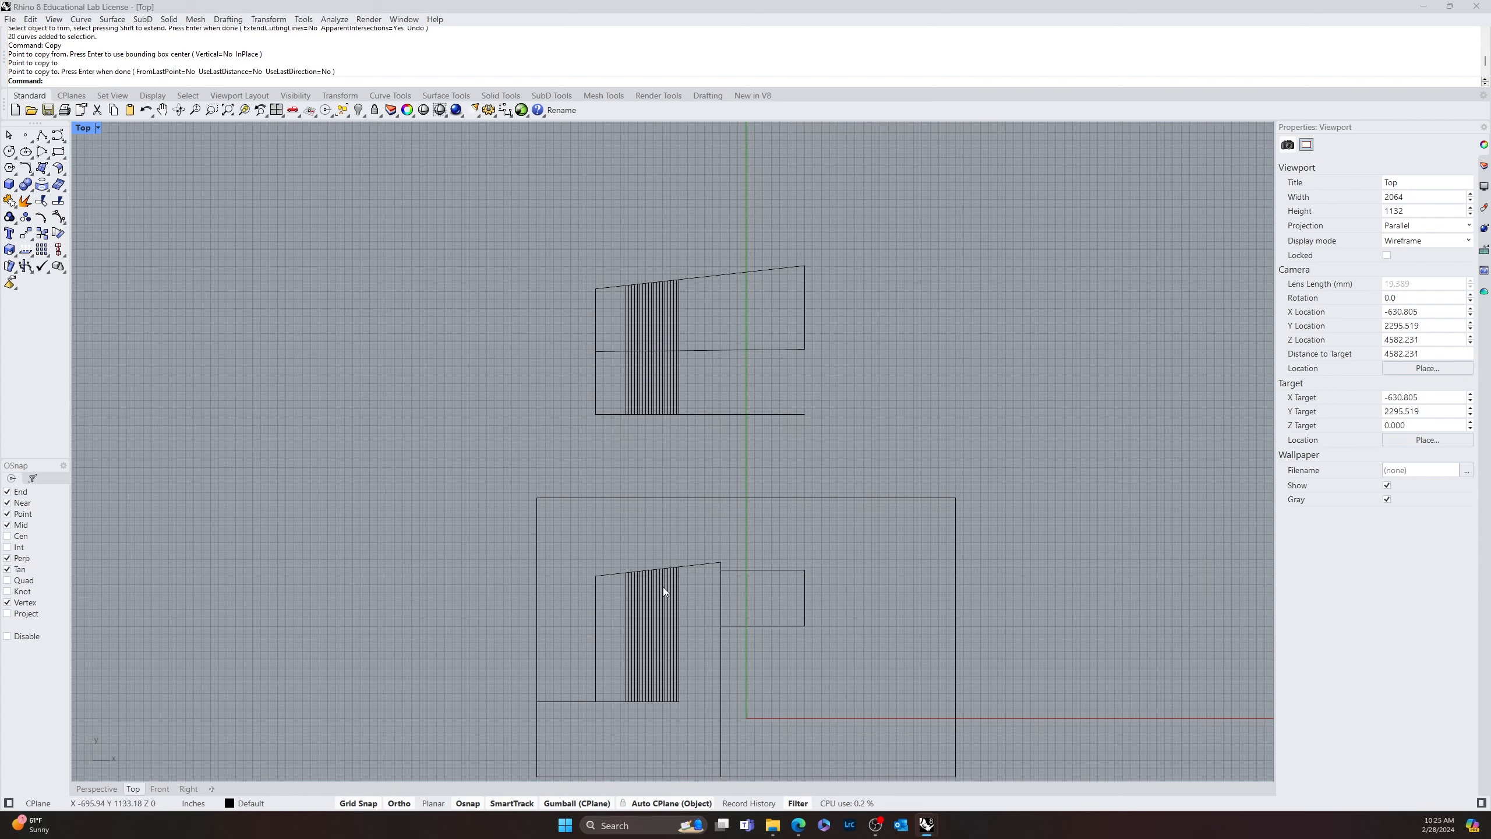
{"action": "scroll", "coordinate": [683, 625], "scroll_direction": "up", "scroll_amount": 8}
{"action": "right_click_drag", "start_coordinate": [683, 625], "coordinate": [597, 558]}
{"action": "type", "text": "line"}
{"action": "key", "text": "Return"}
{"action": "left_click", "coordinate": [688, 493]}
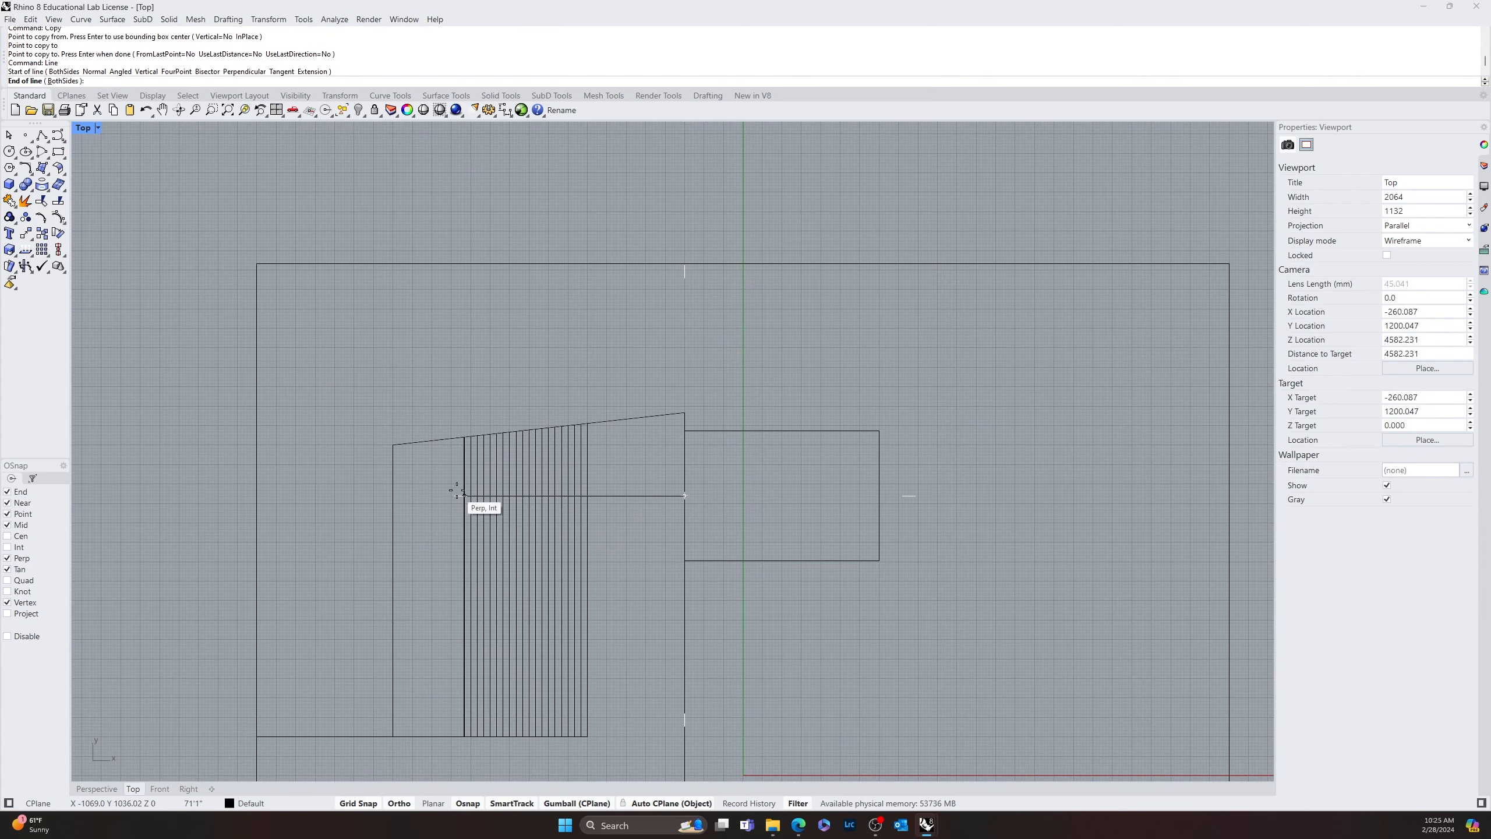
{"action": "left_click", "coordinate": [462, 494]}
Offset the new horizontal line 6' downward
{"action": "type", "text": "offset"}
{"action": "key", "text": "Return"}
{"action": "left_click", "coordinate": [621, 496]}
{"action": "left_click", "coordinate": [632, 519]}
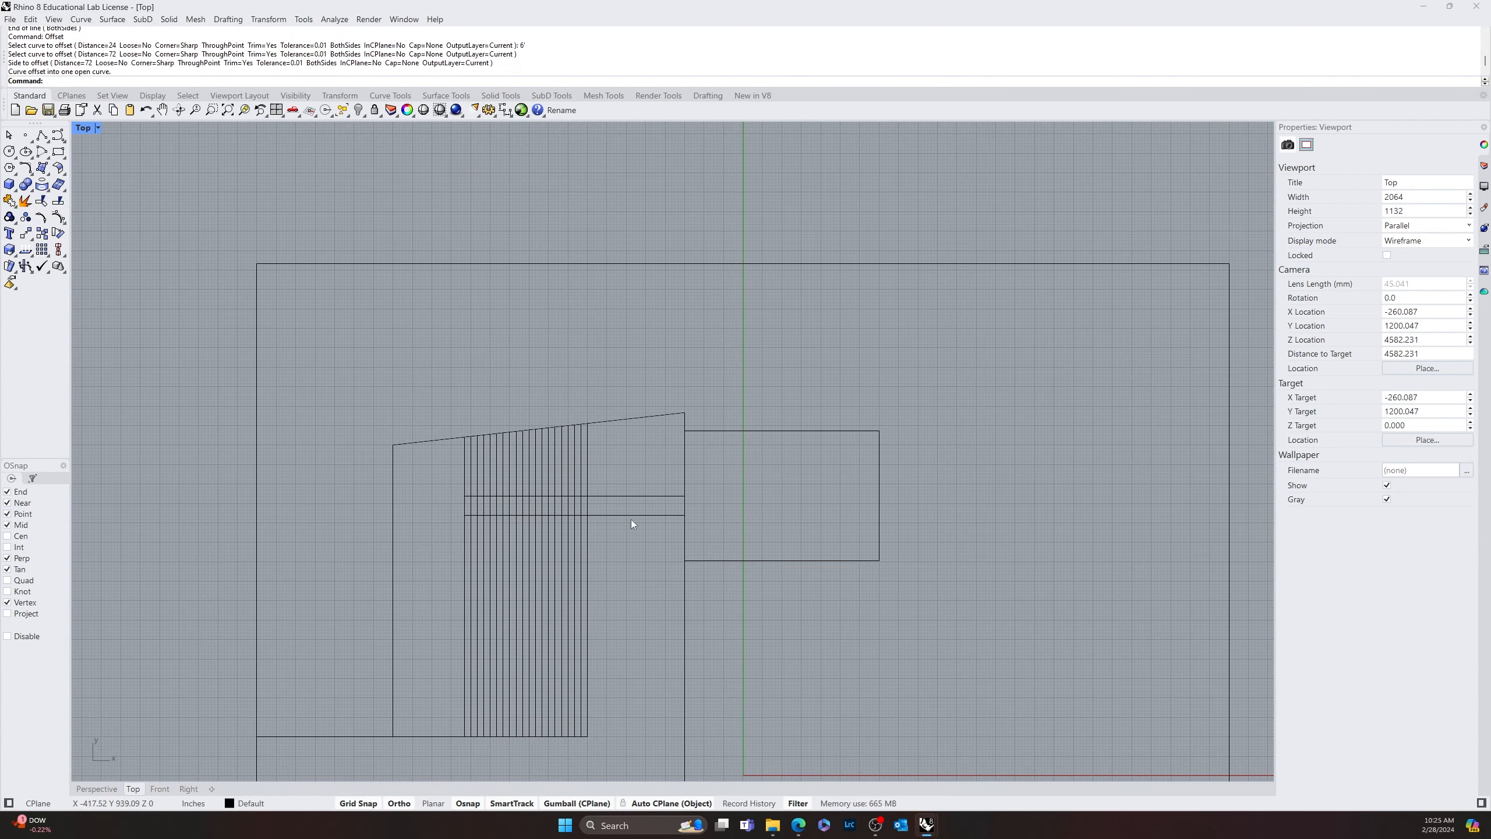
Offset the horizontal line 6' upward as well and delete the original middle line
{"action": "left_click", "coordinate": [627, 497]}
{"action": "key", "text": "Return"}
{"action": "left_click", "coordinate": [616, 472]}
{"action": "left_click", "coordinate": [655, 522]}
{"action": "key", "text": "Delete"}
Trim away the portions of the arrayed vertical lines between the two offset horizontal lines
{"action": "right_click_drag", "start_coordinate": [699, 576], "coordinate": [642, 537]}
{"action": "type", "text": "trim"}
{"action": "key", "text": "Return"}
{"action": "left_click_drag", "start_coordinate": [662, 534], "coordinate": [644, 464]}
{"action": "key", "text": "Return"}
{"action": "left_click_drag", "start_coordinate": [625, 485], "coordinate": [522, 496]}
{"action": "left_click_drag", "start_coordinate": [528, 489], "coordinate": [484, 497]}
{"action": "key", "text": "Return"}
{"action": "right_click_drag", "start_coordinate": [419, 562], "coordinate": [606, 526]}
{"action": "right_click_drag", "start_coordinate": [620, 462], "coordinate": [214, 533]}
{"action": "mouse_move", "coordinate": [460, 492]}
{"action": "left_mouse_down"}
{"action": "mouse_move", "coordinate": [438, 522]}
{"action": "mouse_move", "coordinate": [451, 499]}
{"action": "left_mouse_up"}
Trim the lower horizontal line where it extends right beyond the rightmost arrayed line
{"action": "scroll", "coordinate": [446, 522], "scroll_direction": "down", "scroll_amount": 8}
{"action": "right_click_drag", "start_coordinate": [468, 314], "coordinate": [522, 360]}
{"action": "scroll", "coordinate": [522, 359], "scroll_direction": "up", "scroll_amount": 4}
{"action": "right_click_drag", "start_coordinate": [492, 685], "coordinate": [597, 414]}
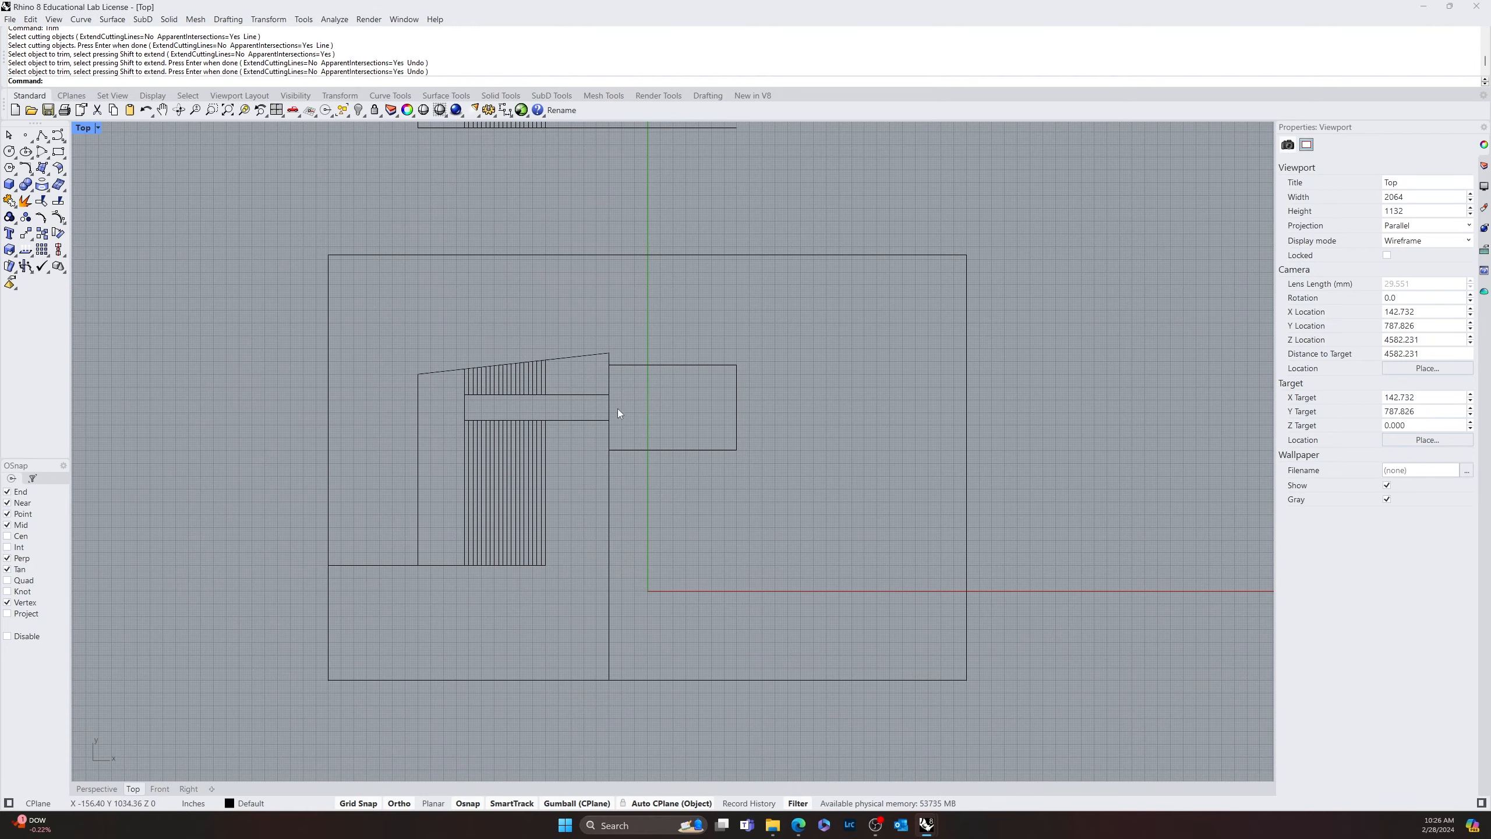
{"action": "key", "text": "Return"}
{"action": "left_click", "coordinate": [545, 431]}
{"action": "scroll", "coordinate": [546, 431], "scroll_direction": "up", "scroll_amount": 8}
{"action": "key", "text": "Return"}
{"action": "left_click", "coordinate": [601, 406]}
Trim the upper horizontal line's extension past the rightmost arrayed line in the same way
{"action": "key", "text": "Return"}
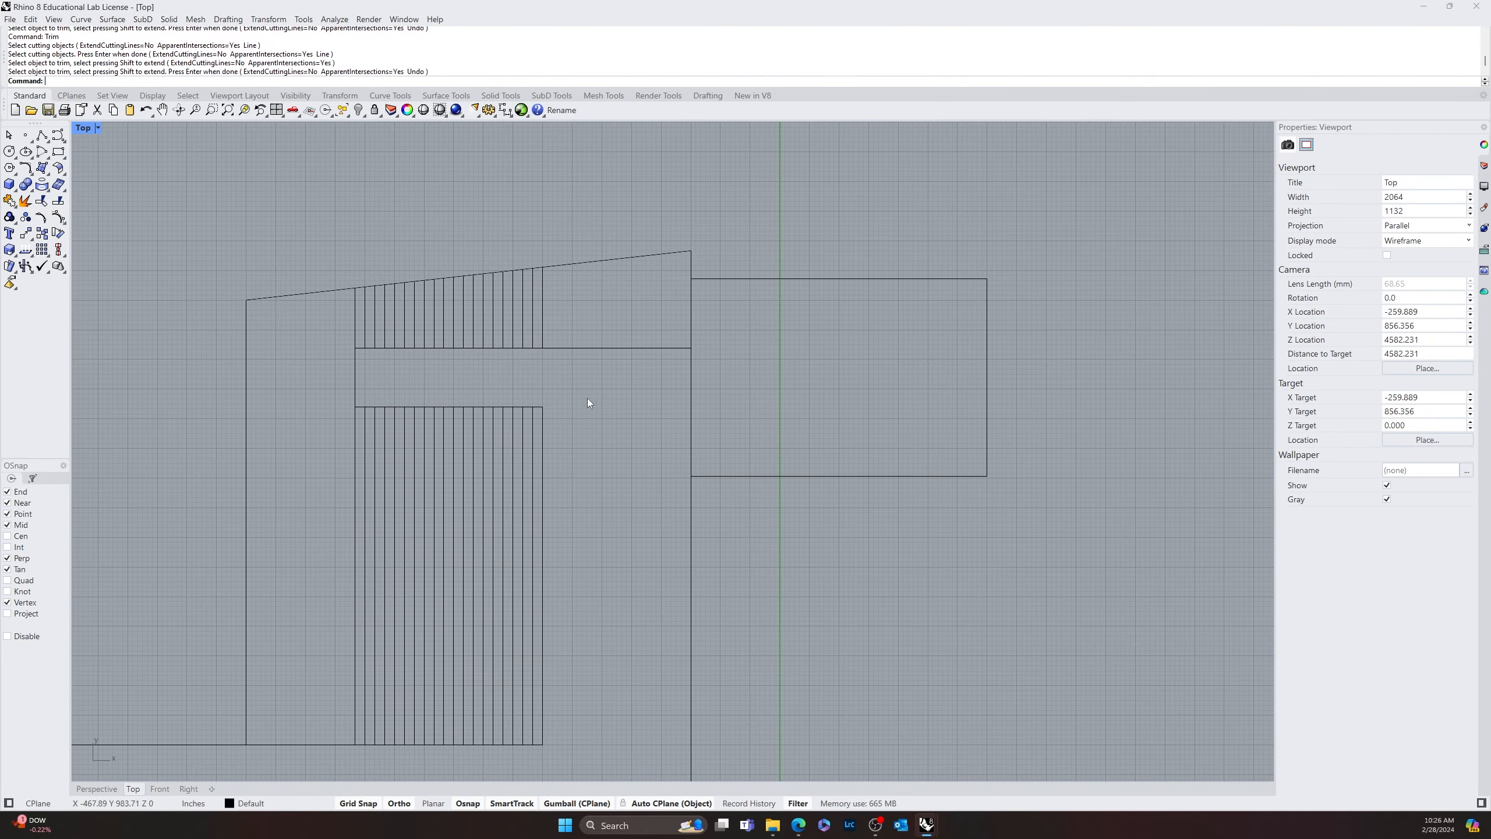
{"action": "scroll", "coordinate": [588, 341], "scroll_direction": "down", "scroll_amount": 6}
{"action": "key", "text": "Return"}
{"action": "left_click", "coordinate": [466, 368]}
{"action": "key", "text": "Return"}
{"action": "left_click", "coordinate": [503, 381]}
{"action": "key", "text": "Return"}
Move the 60' by 40' rectangle horizontally left so it straddles the long vertical dividing line
{"action": "scroll", "coordinate": [648, 505], "scroll_direction": "down", "scroll_amount": 8}
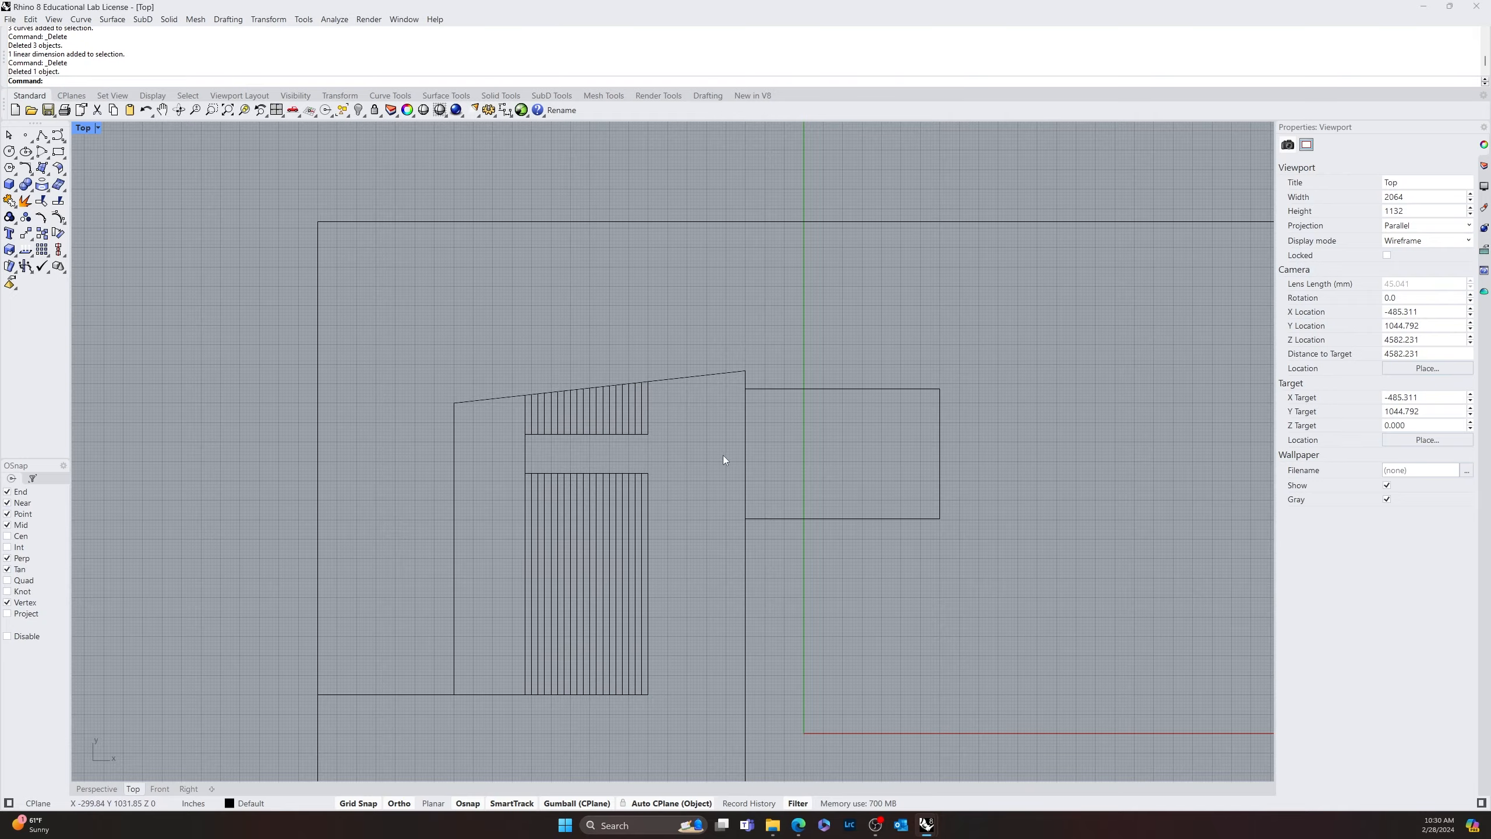
{"action": "mouse_move", "coordinate": [723, 460]}
{"action": "right_mouse_down"}
{"action": "mouse_move", "coordinate": [699, 486]}
{"action": "mouse_move", "coordinate": [584, 480]}
{"action": "mouse_move", "coordinate": [639, 516]}
{"action": "mouse_move", "coordinate": [712, 487]}
{"action": "mouse_move", "coordinate": [702, 460]}
{"action": "right_mouse_up"}
{"action": "scroll", "coordinate": [697, 411], "scroll_direction": "up", "scroll_amount": 6}
{"action": "scroll", "coordinate": [725, 499], "scroll_direction": "down", "scroll_amount": 8}
{"action": "scroll", "coordinate": [583, 480], "scroll_direction": "up", "scroll_amount": 4}
{"action": "scroll", "coordinate": [798, 443], "scroll_direction": "down", "scroll_amount": 6}
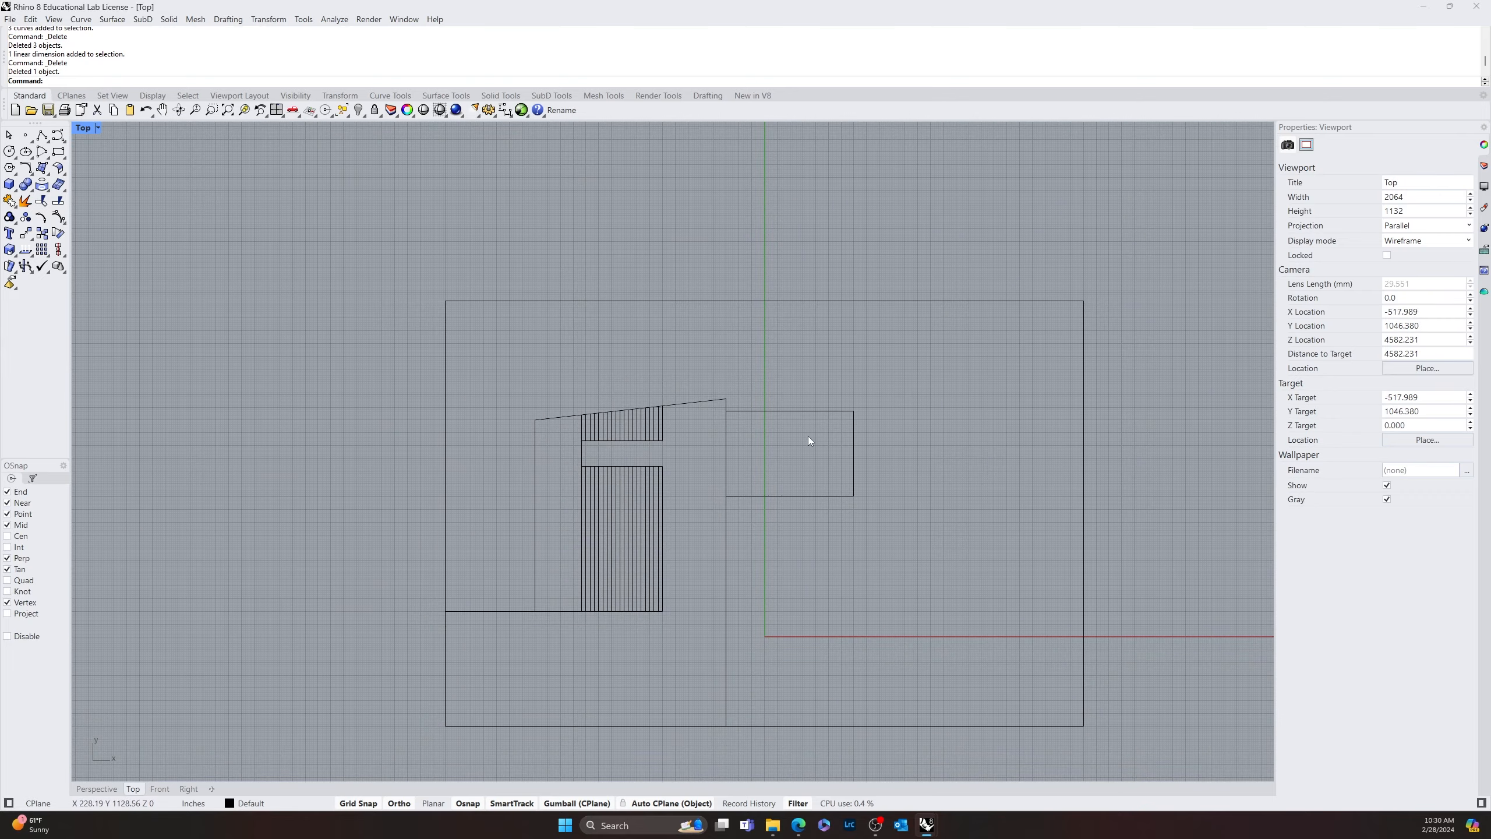
{"action": "left_click_drag", "start_coordinate": [809, 510], "coordinate": [809, 510]}
{"action": "scroll", "coordinate": [806, 462], "scroll_direction": "up", "scroll_amount": 8}
{"action": "left_click_drag", "start_coordinate": [794, 447], "coordinate": [705, 488]}
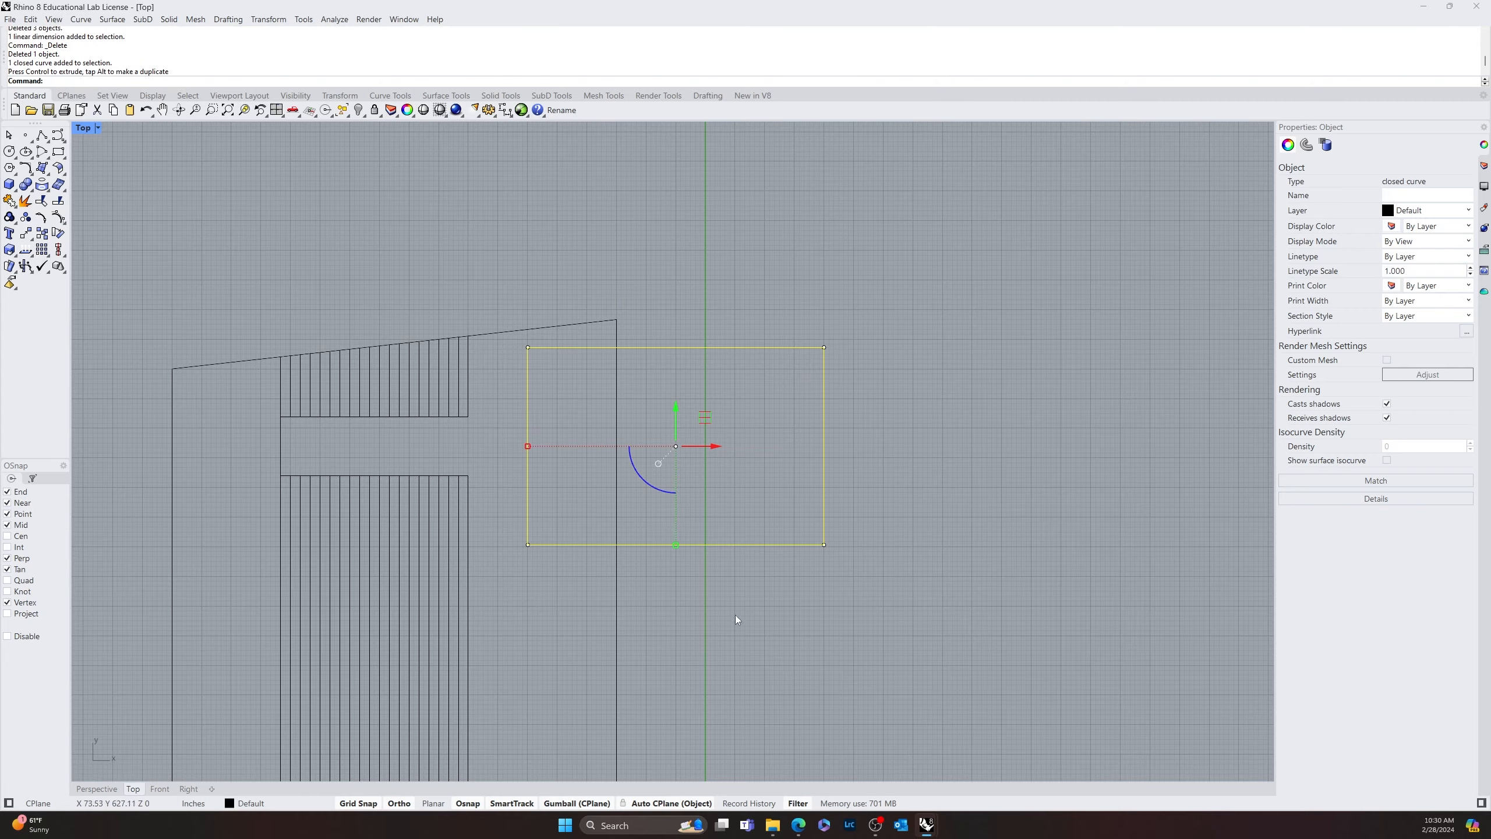
{"action": "left_click", "coordinate": [752, 671]}
Delete both pieces of the long vertical dividing line below the slanted line's right end
{"action": "right_click_drag", "start_coordinate": [830, 655], "coordinate": [909, 648]}
{"action": "scroll", "coordinate": [724, 559], "scroll_direction": "down", "scroll_amount": 2}
{"action": "scroll", "coordinate": [723, 559], "scroll_direction": "down", "scroll_amount": 4}
{"action": "right_click_drag", "start_coordinate": [744, 578], "coordinate": [781, 399]}
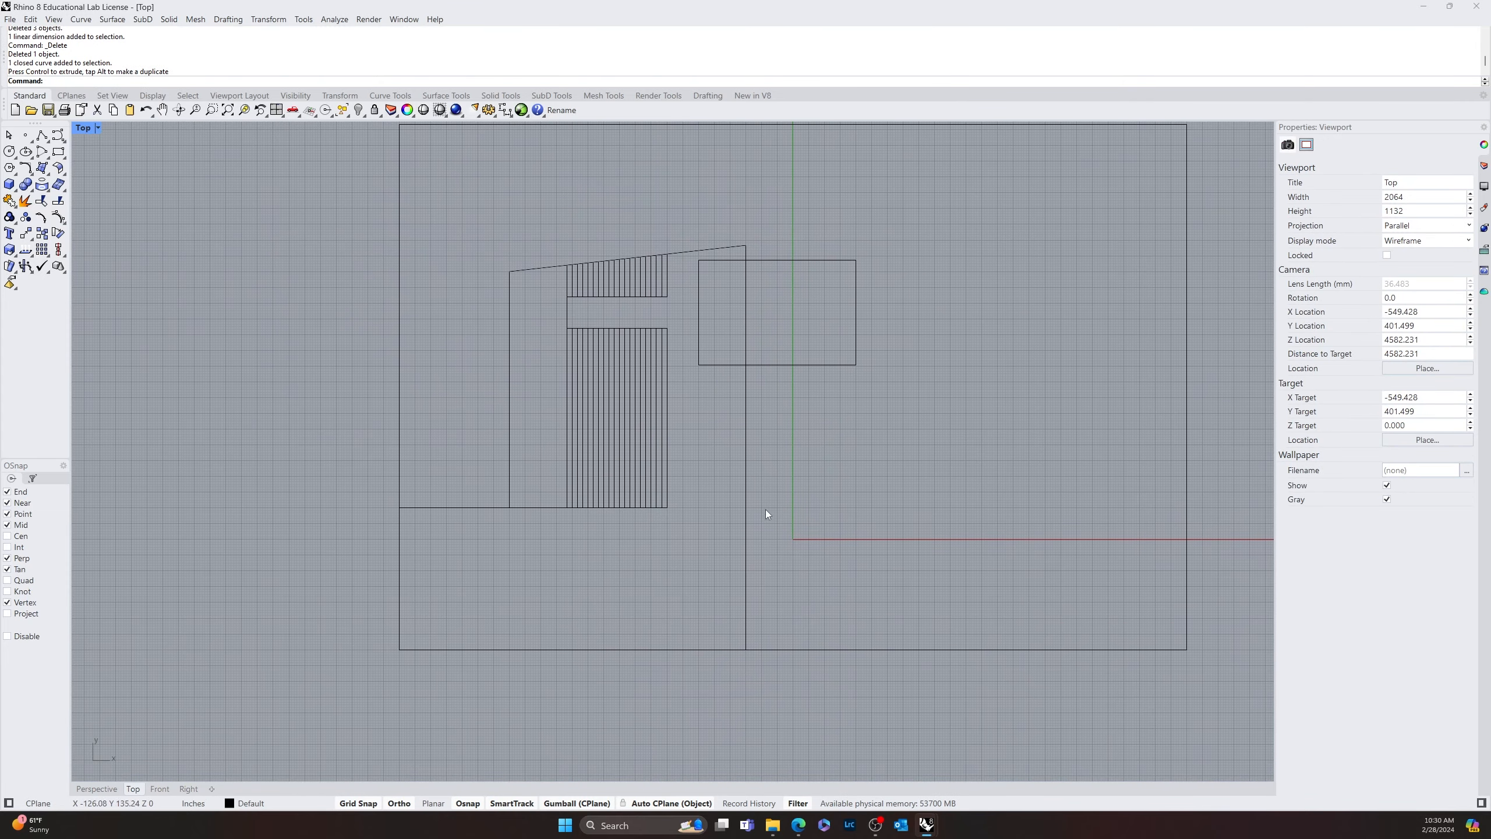
{"action": "left_click", "coordinate": [745, 476]}
{"action": "key", "text": "Delete"}
{"action": "left_click", "coordinate": [746, 572]}
{"action": "key", "text": "Delete"}
Draw a vertical line about 36' long straight down from the lower-left corner of the 60' by 40' rectangle
{"action": "scroll", "coordinate": [698, 429], "scroll_direction": "up", "scroll_amount": 3}
{"action": "scroll", "coordinate": [693, 464], "scroll_direction": "down", "scroll_amount": 2}
{"action": "mouse_move", "coordinate": [692, 467]}
{"action": "right_mouse_down"}
{"action": "mouse_move", "coordinate": [739, 572]}
{"action": "mouse_move", "coordinate": [694, 512]}
{"action": "right_mouse_up"}
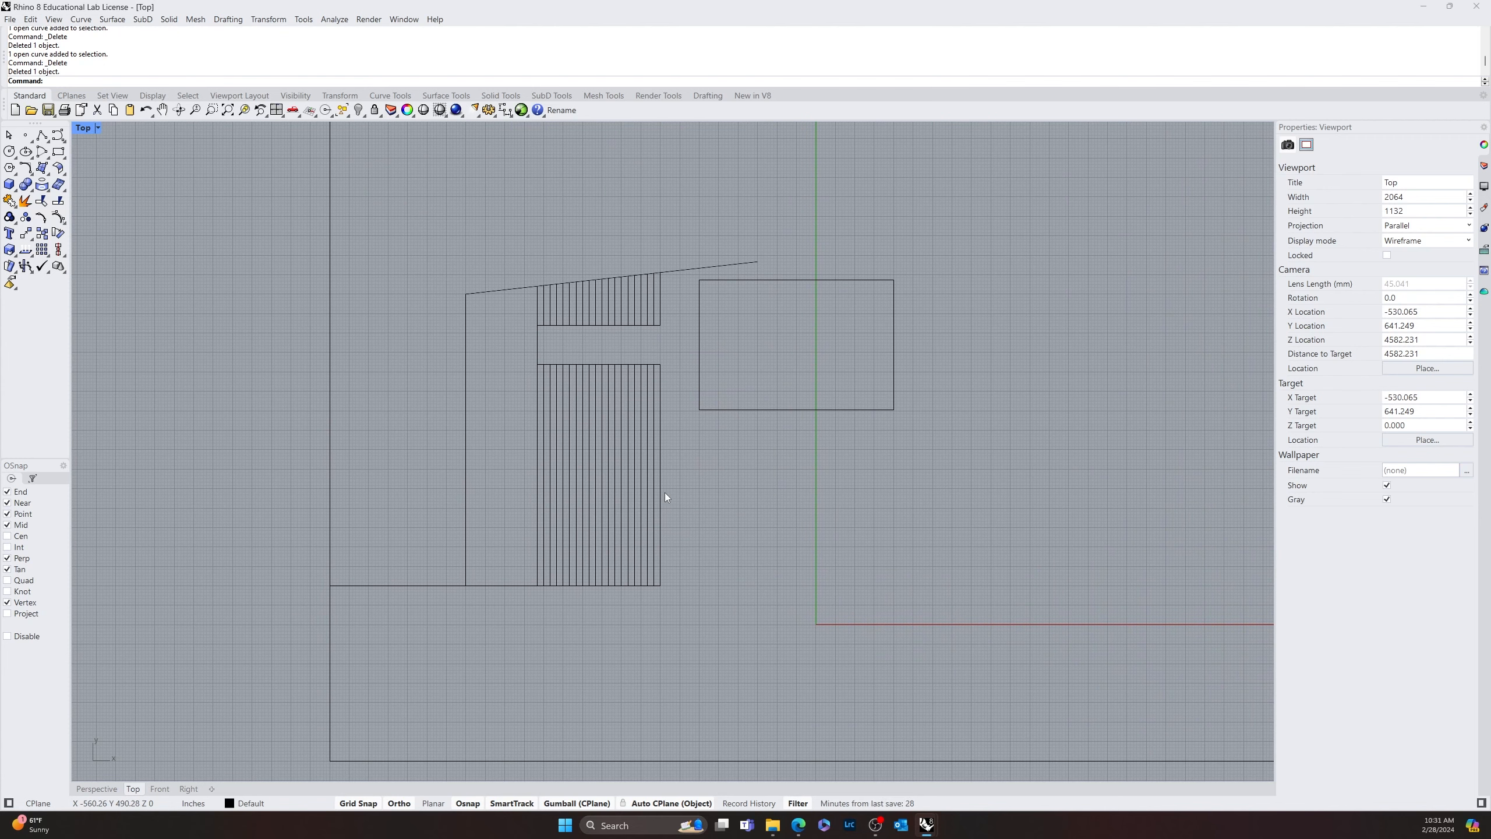
{"action": "key", "text": "Return"}
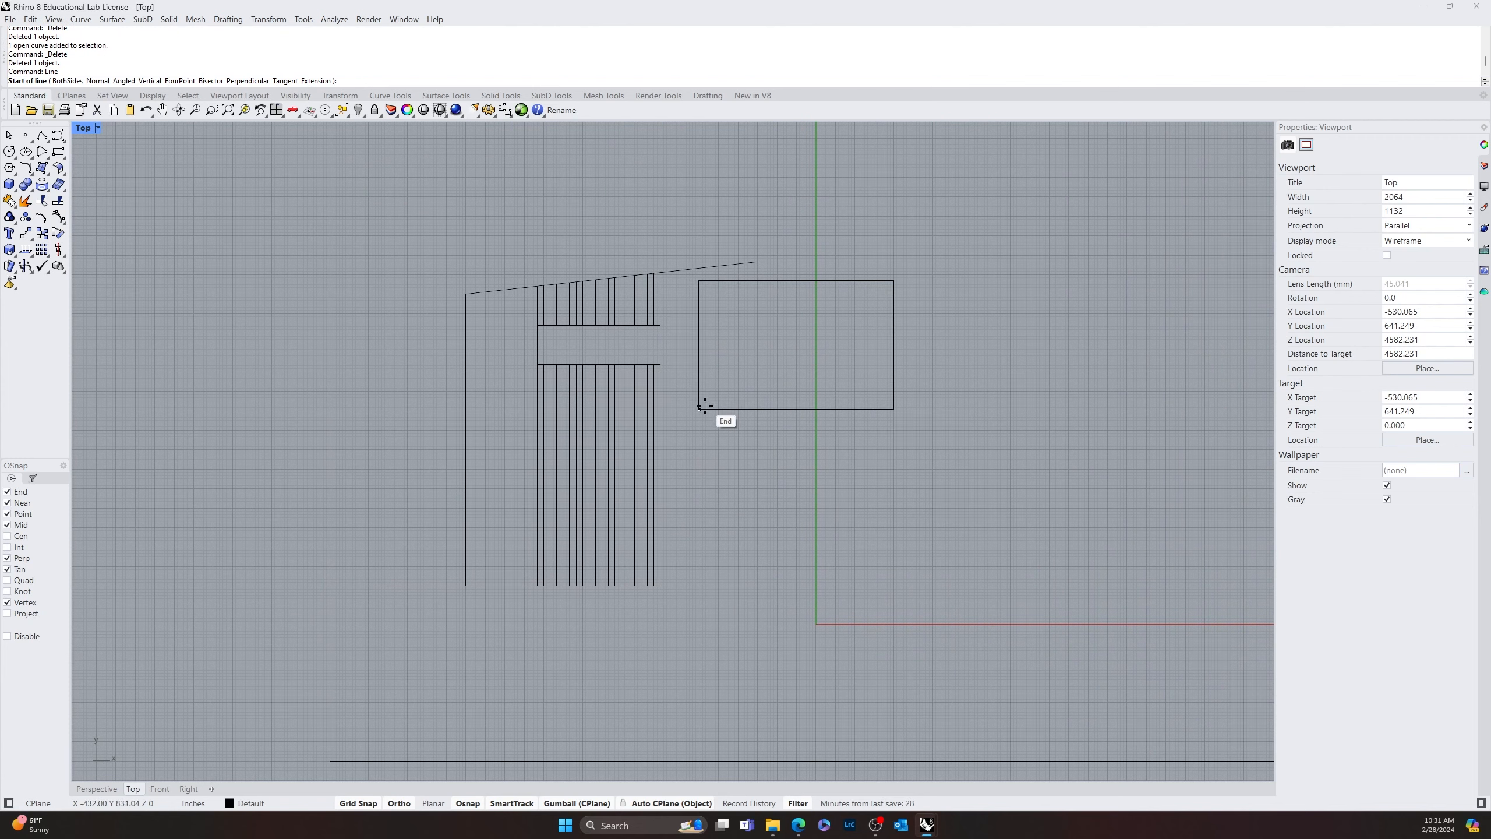
{"action": "left_click", "coordinate": [699, 410]}
{"action": "scroll", "coordinate": [707, 519], "scroll_direction": "up", "scroll_amount": 5}
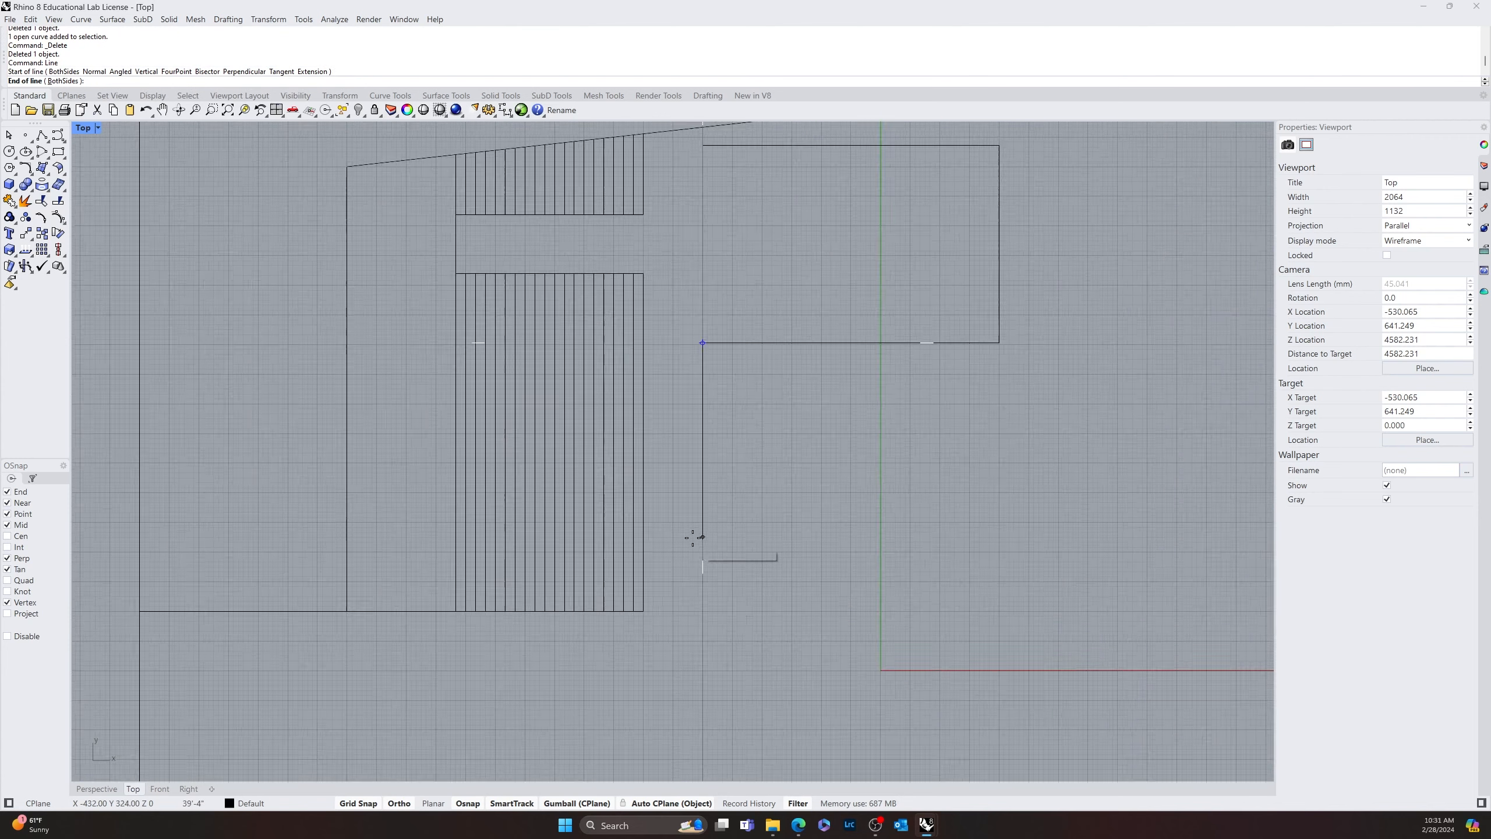
{"action": "left_click", "coordinate": [711, 505]}
Draw a horizontal line from the lower end of that vertical line to the right side of the 300' by 200' rectangle
{"action": "scroll", "coordinate": [711, 505], "scroll_direction": "down", "scroll_amount": 5}
{"action": "key", "text": "Return"}
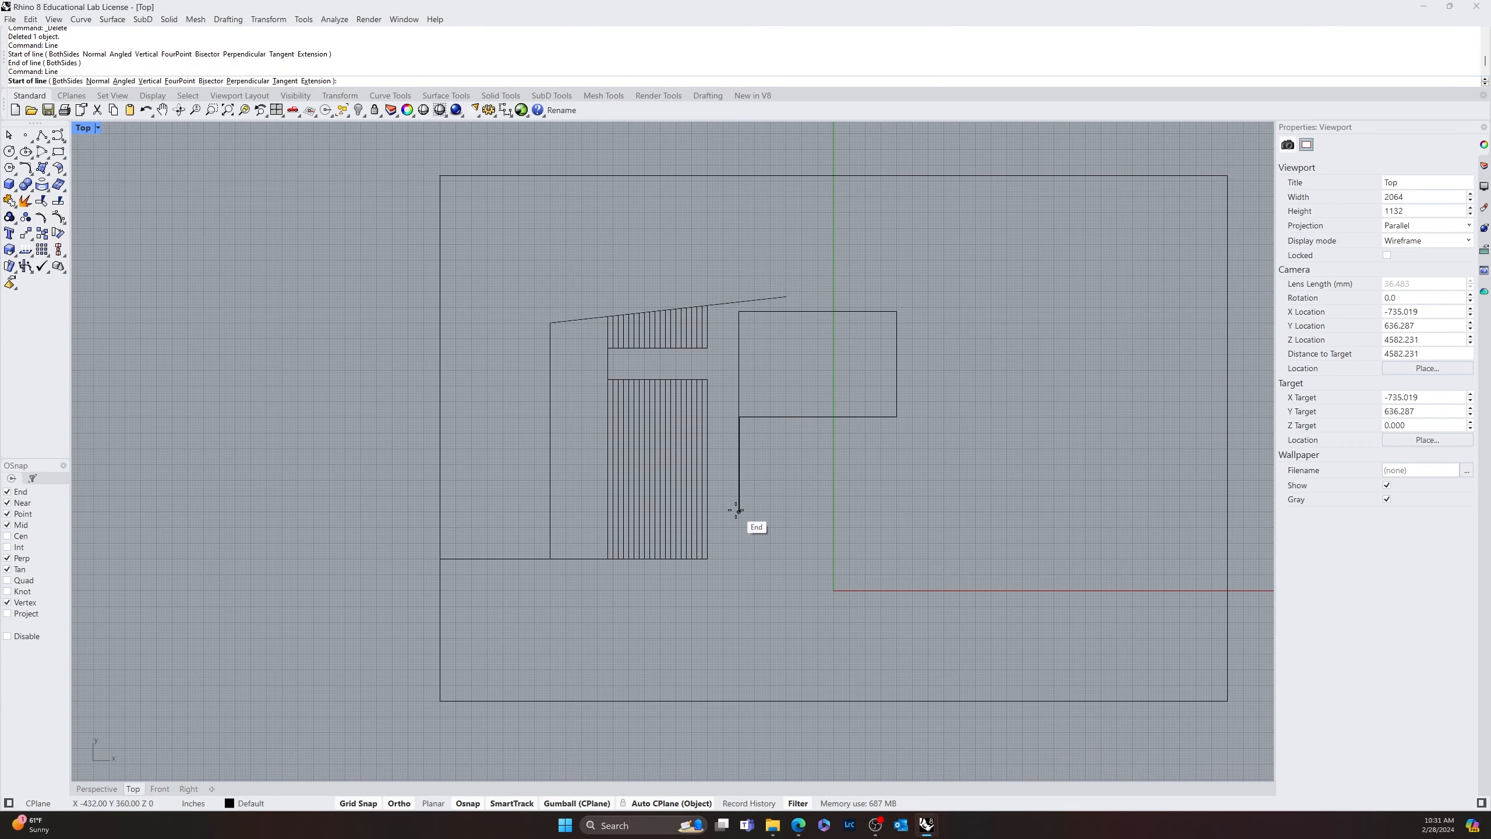
{"action": "left_click", "coordinate": [739, 512]}
{"action": "left_click", "coordinate": [1227, 512]}
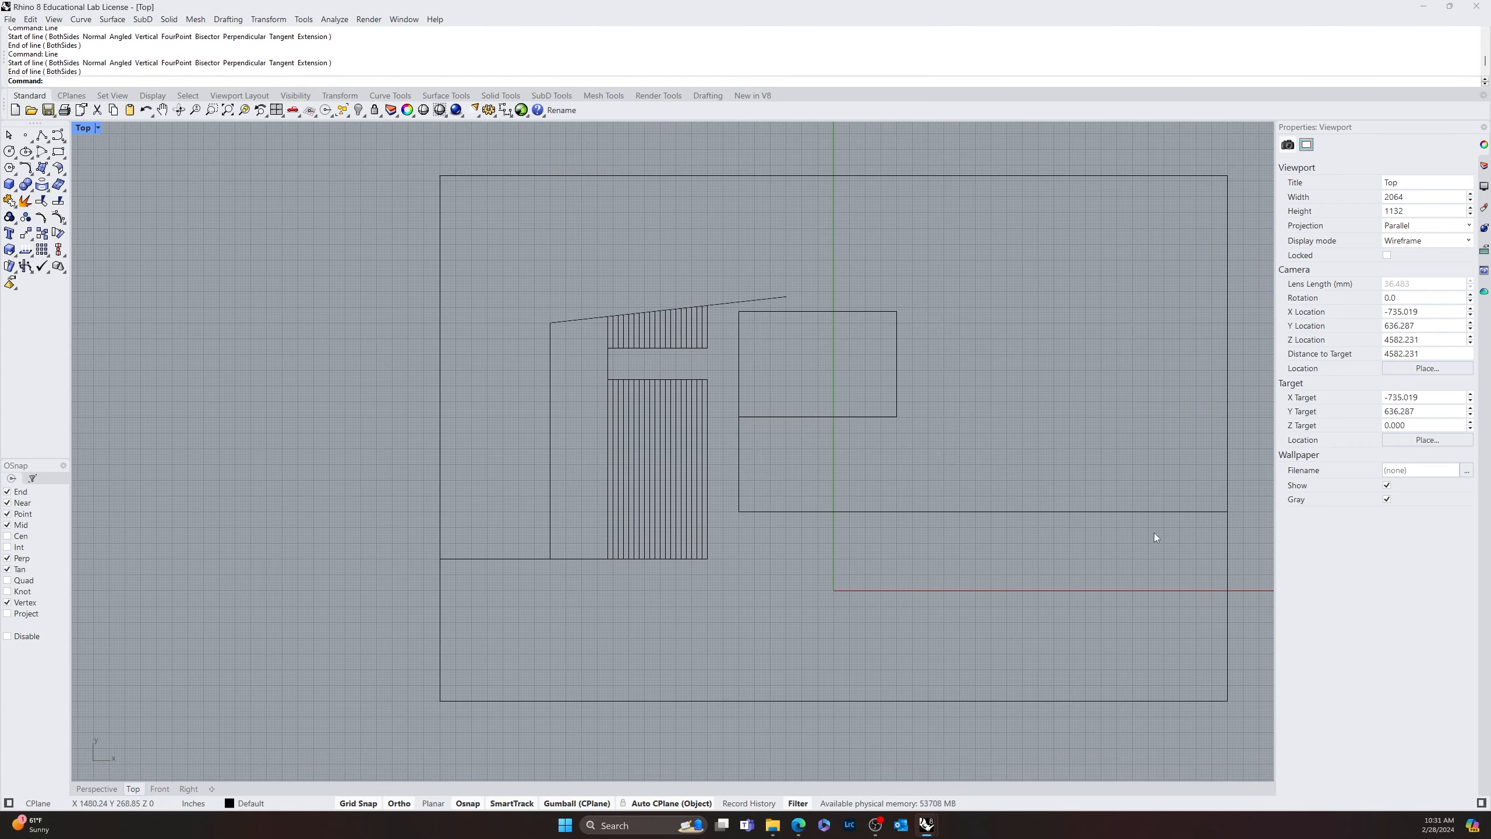
{"action": "key", "text": "Return"}
{"action": "right_click_drag", "start_coordinate": [930, 483], "coordinate": [717, 518]}
{"action": "key", "text": "Escape"}
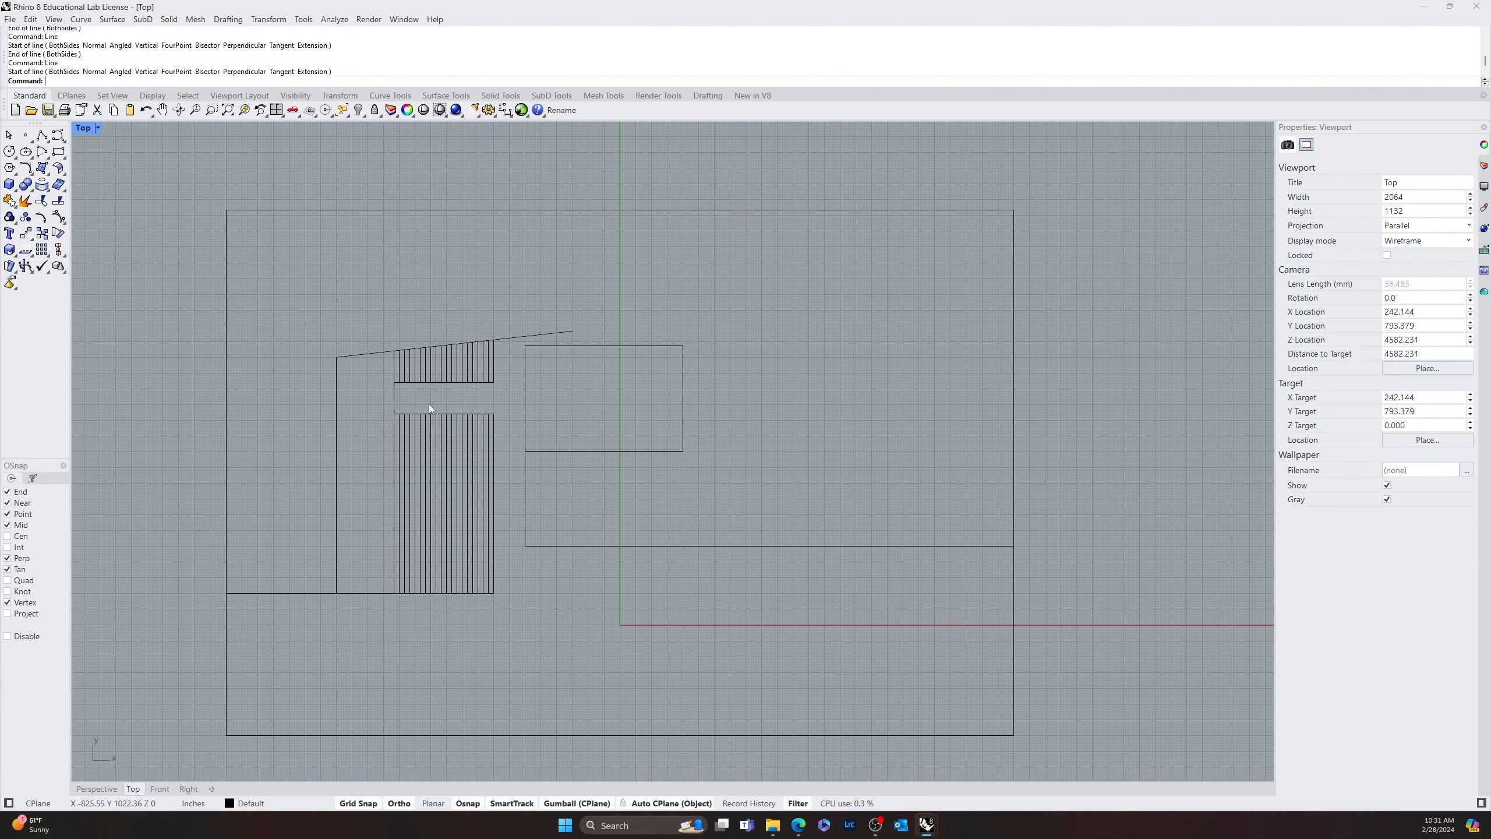
Check the grid line count, grid spacing and snap spacing in the document properties
{"action": "left_click", "coordinate": [9, 20]}
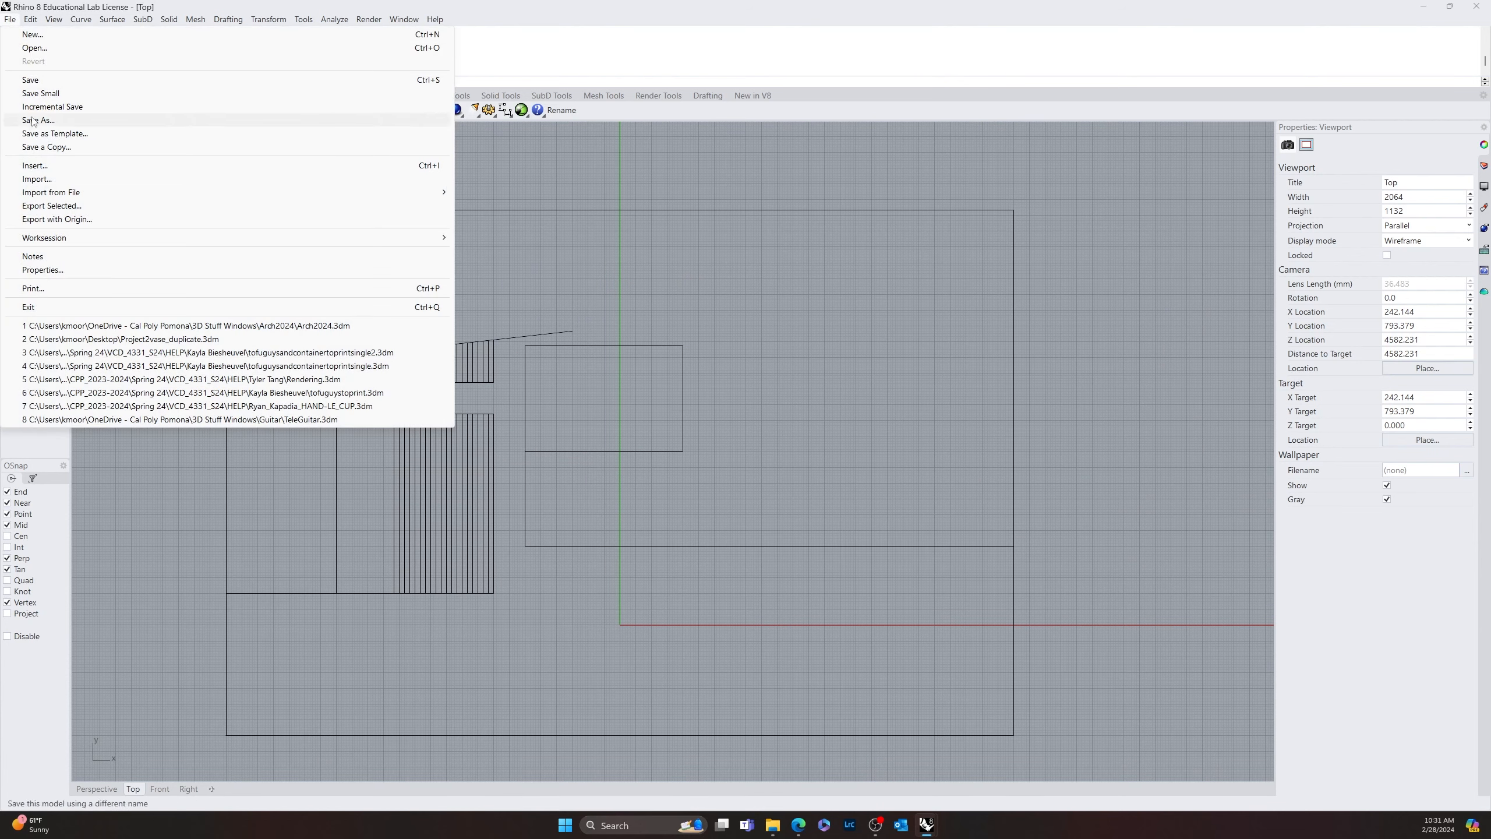
{"action": "left_click", "coordinate": [59, 269]}
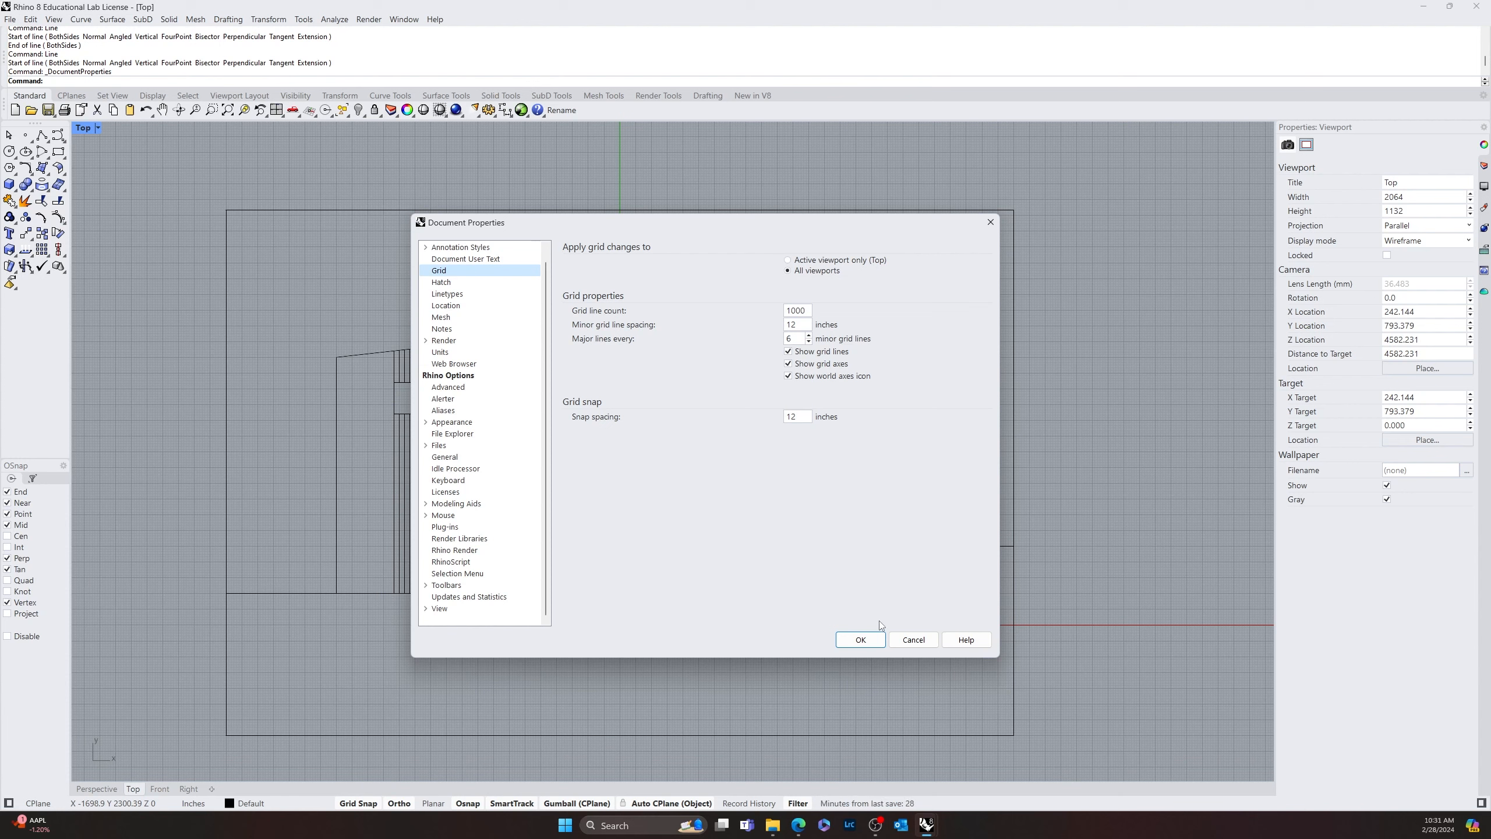
{"action": "left_click", "coordinate": [866, 643]}
Move the 60' by 40' rectangle slightly down by its upper-left corner so the corner sits on the grid
{"action": "right_click_drag", "start_coordinate": [699, 510], "coordinate": [598, 429]}
{"action": "scroll", "coordinate": [461, 461], "scroll_direction": "up", "scroll_amount": 12}
{"action": "right_click_drag", "start_coordinate": [469, 509], "coordinate": [726, 467]}
{"action": "scroll", "coordinate": [690, 455], "scroll_direction": "down", "scroll_amount": 10}
{"action": "right_click_drag", "start_coordinate": [747, 400], "coordinate": [643, 449]}
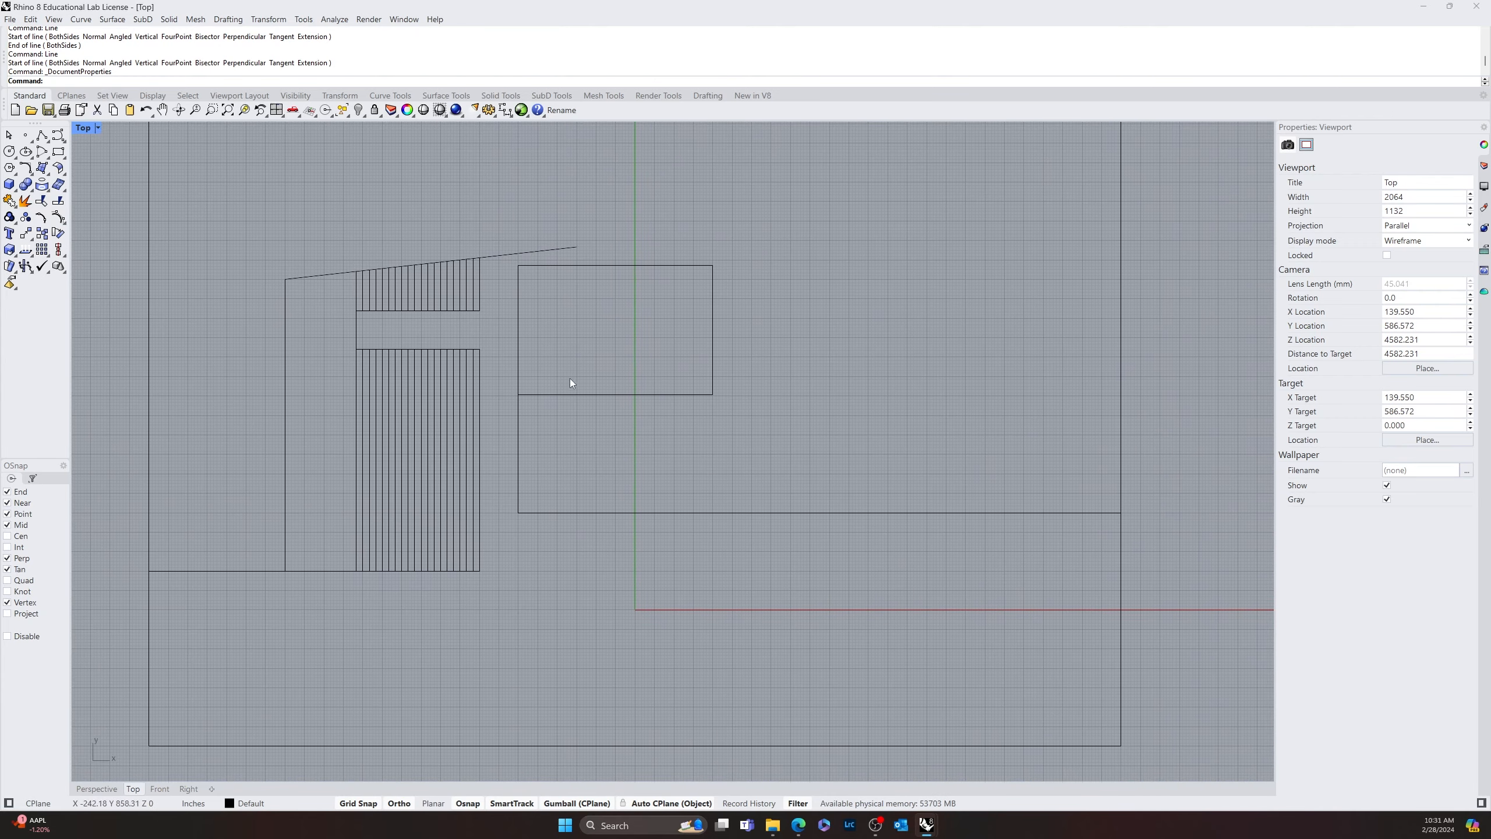
{"action": "right_click_drag", "start_coordinate": [794, 480], "coordinate": [831, 455]}
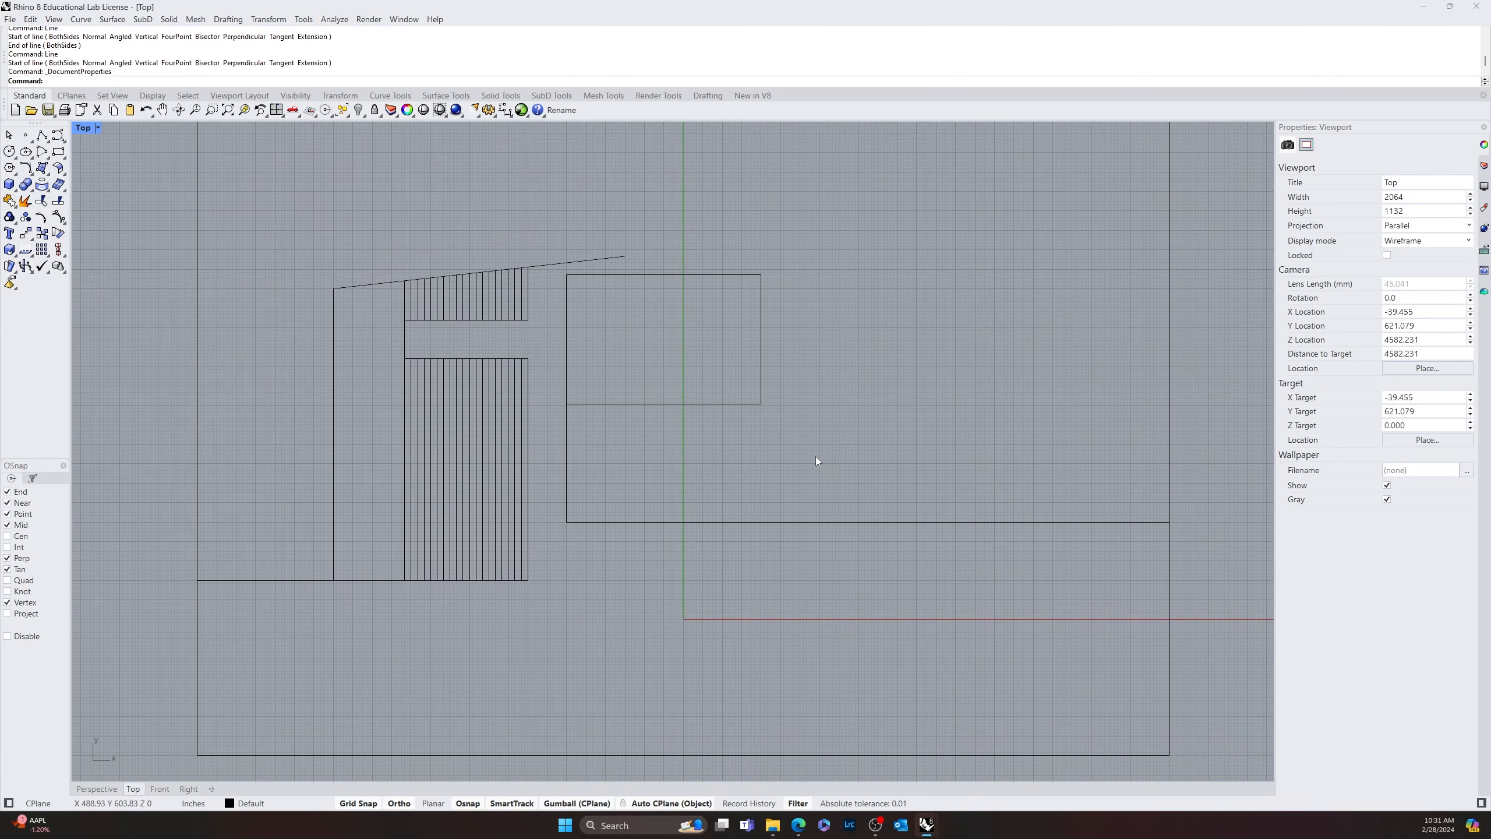
{"action": "scroll", "coordinate": [750, 318], "scroll_direction": "up", "scroll_amount": 8}
{"action": "left_click_drag", "start_coordinate": [836, 384], "coordinate": [684, 519]}
{"action": "scroll", "coordinate": [510, 540], "scroll_direction": "up", "scroll_amount": 12}
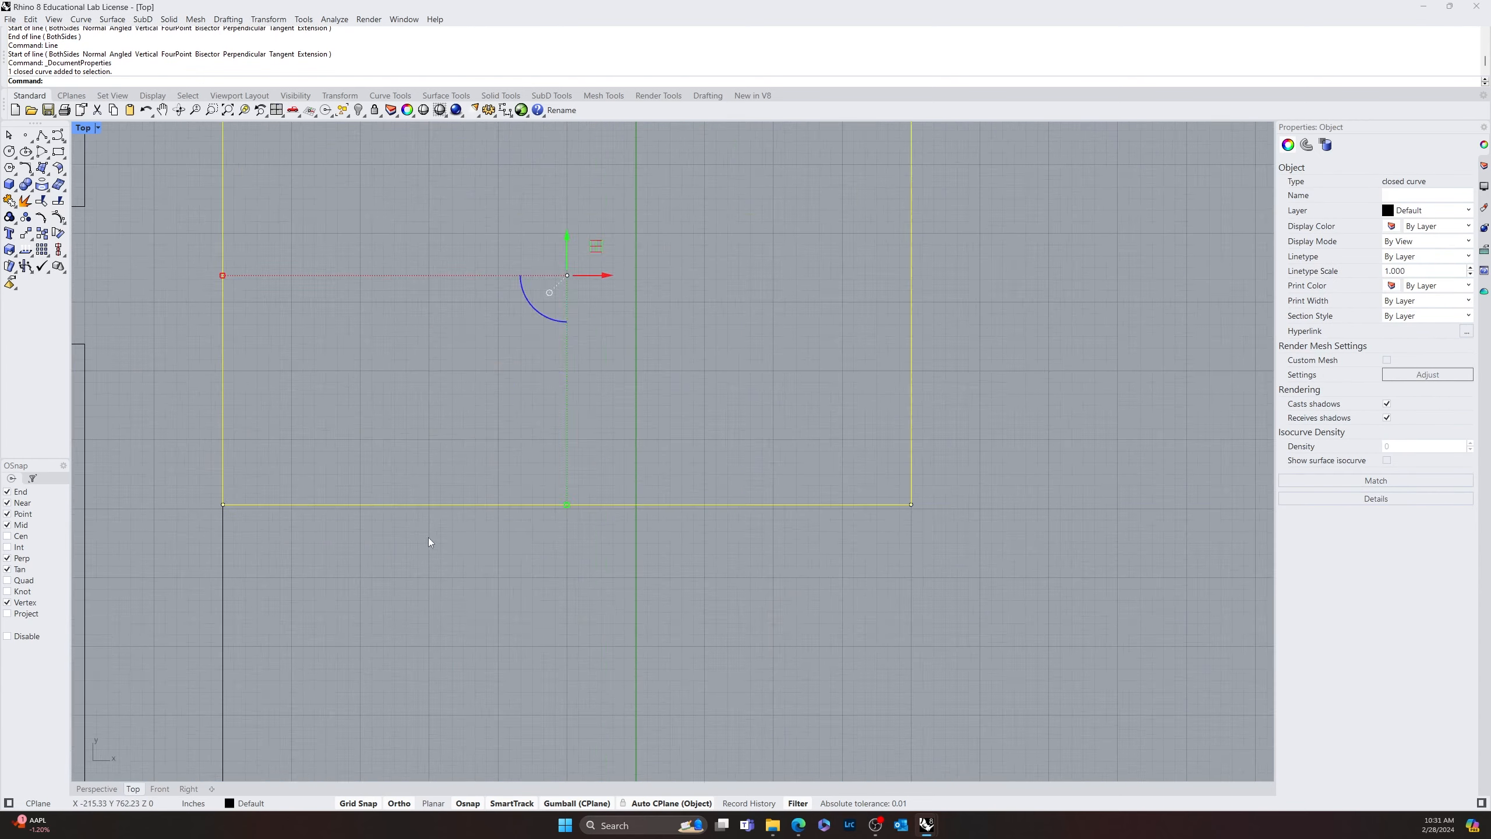
{"action": "right_click_drag", "start_coordinate": [343, 474], "coordinate": [358, 468]}
{"action": "scroll", "coordinate": [576, 578], "scroll_direction": "down", "scroll_amount": 10}
{"action": "scroll", "coordinate": [486, 239], "scroll_direction": "up", "scroll_amount": 12}
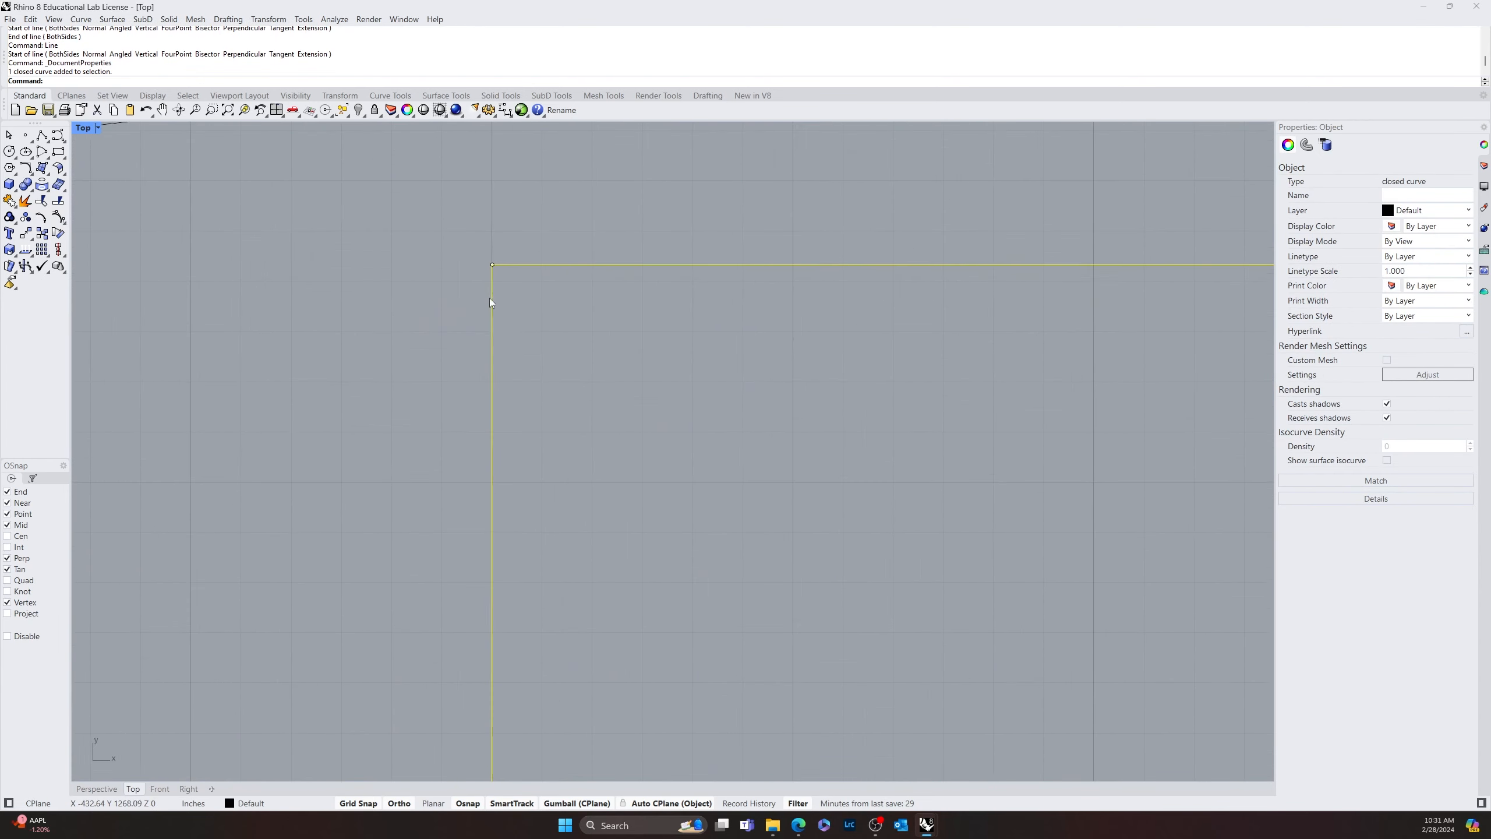
{"action": "type", "text": "move"}
{"action": "key", "text": "Return"}
{"action": "left_click", "coordinate": [497, 265]}
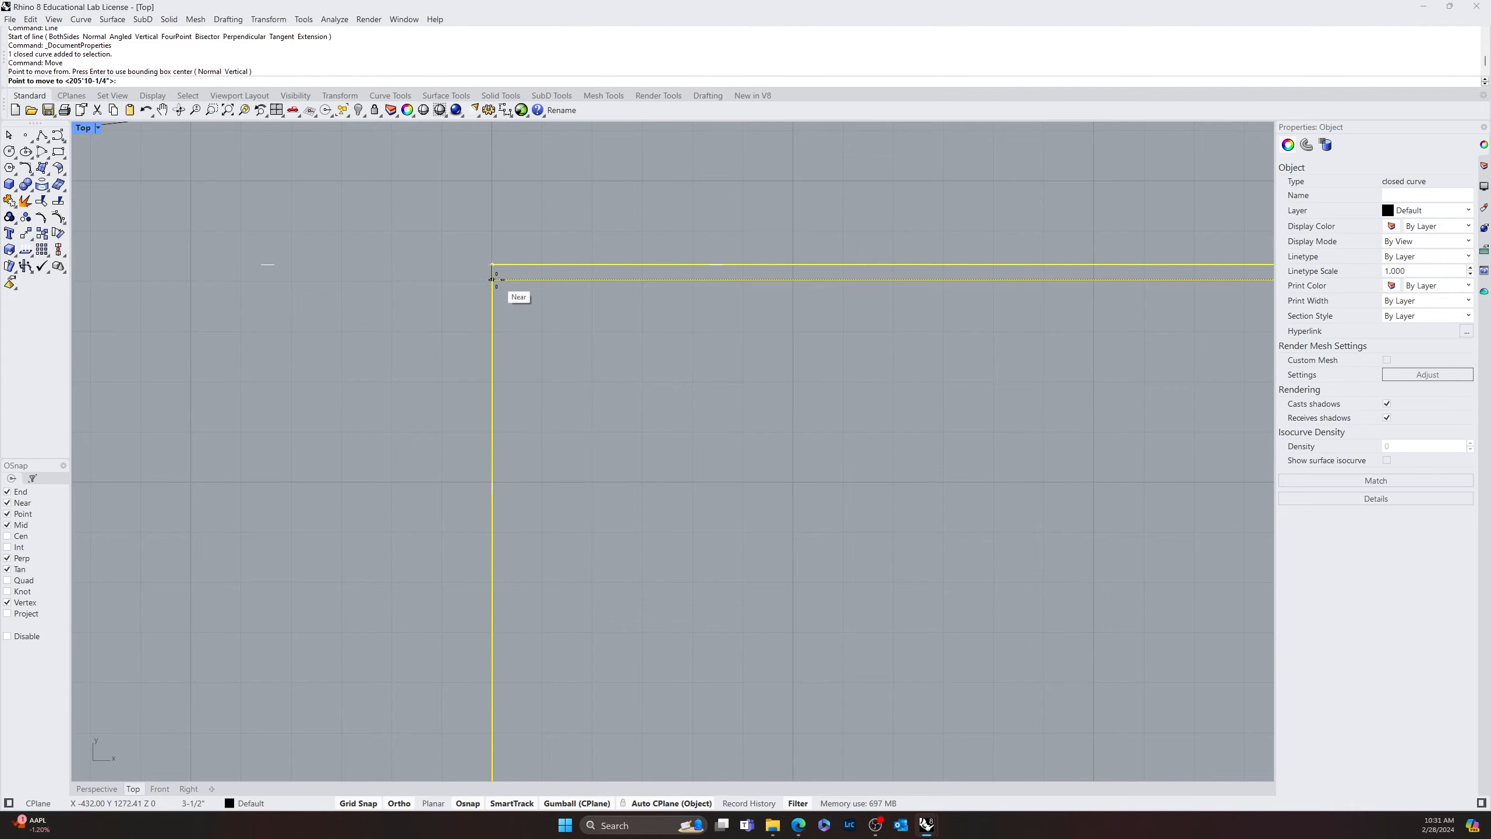
{"action": "left_click", "coordinate": [512, 270]}
Examine where the 60' by 40' rectangle's lower-left corner meets the vertical line below it
{"action": "scroll", "coordinate": [589, 377], "scroll_direction": "down", "scroll_amount": 6}
{"action": "scroll", "coordinate": [517, 526], "scroll_direction": "down", "scroll_amount": 4}
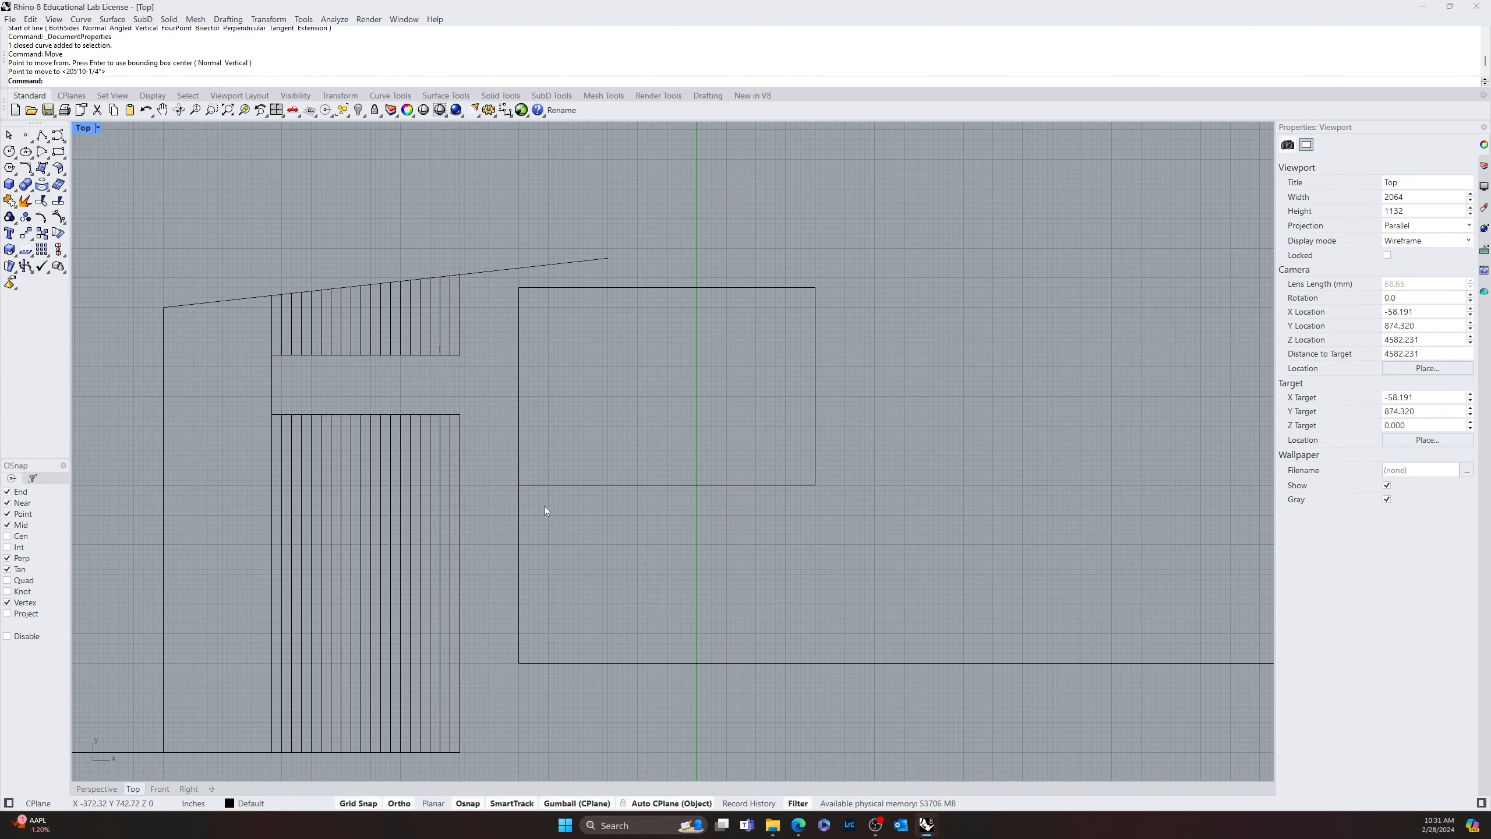
{"action": "left_click_drag", "start_coordinate": [504, 539], "coordinate": [494, 557]}
{"action": "left_click", "coordinate": [543, 538]}
{"action": "scroll", "coordinate": [509, 512], "scroll_direction": "up", "scroll_amount": 10}
{"action": "right_click_drag", "start_coordinate": [676, 524], "coordinate": [499, 402]}
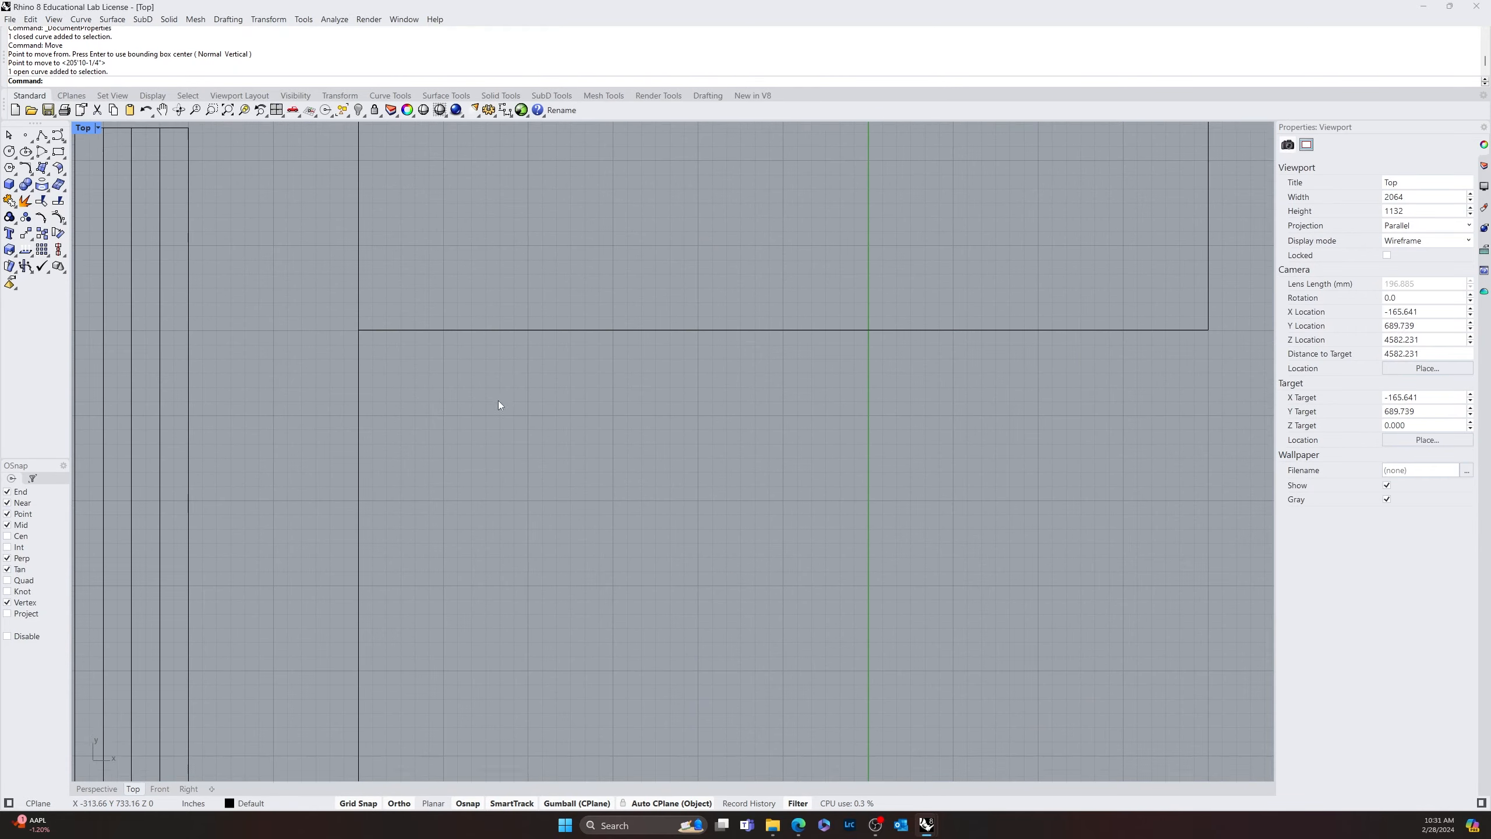
{"action": "scroll", "coordinate": [504, 406], "scroll_direction": "down", "scroll_amount": 12}
{"action": "scroll", "coordinate": [742, 470], "scroll_direction": "down", "scroll_amount": 4}
{"action": "scroll", "coordinate": [529, 387], "scroll_direction": "up", "scroll_amount": 6}
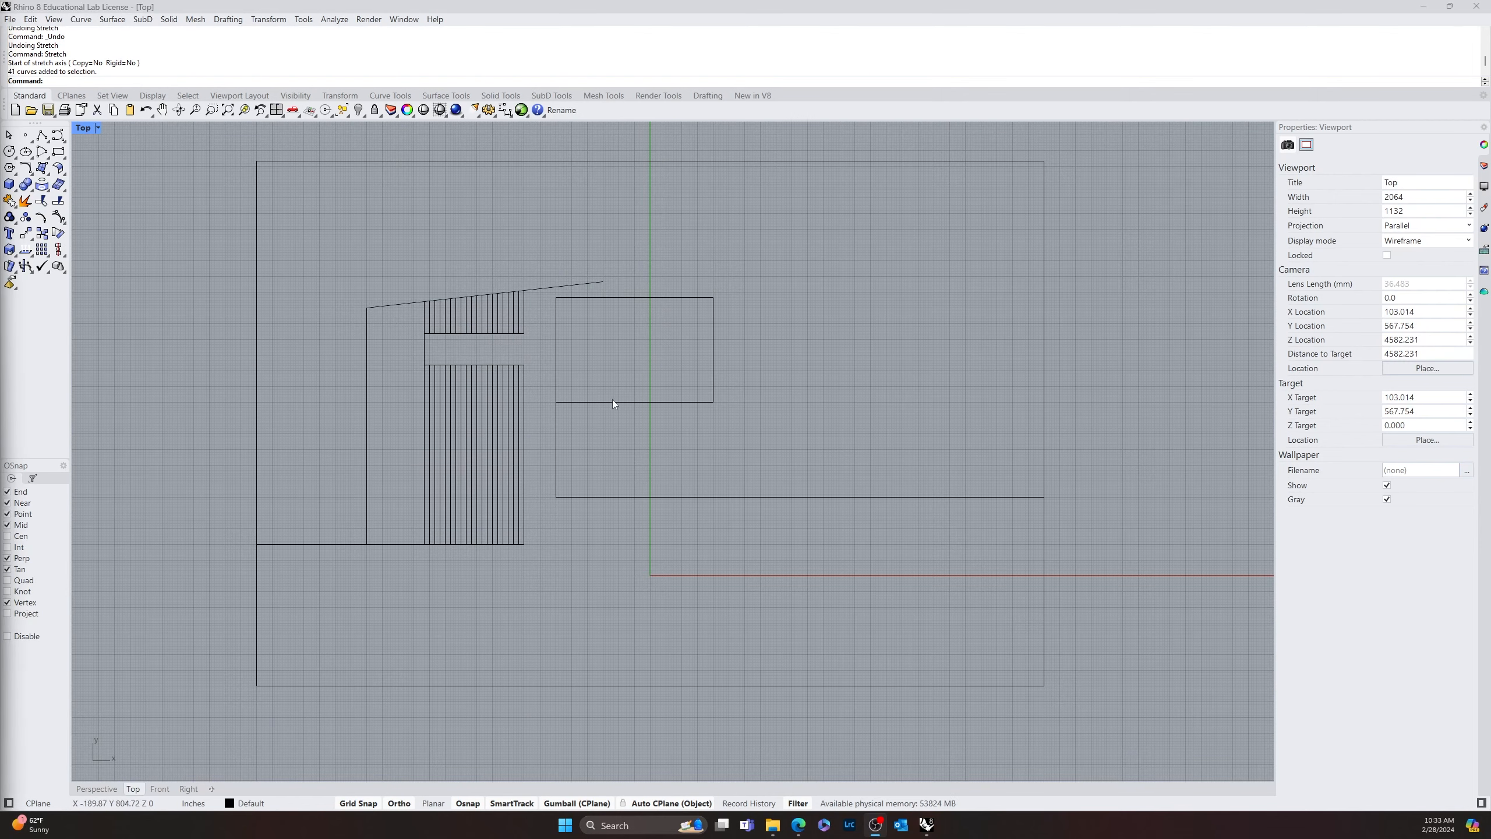
Move all the stripe lines together with the 60' by 40' rectangle straight down by about 10'
{"action": "left_click", "coordinate": [613, 402]}
{"action": "left_click_drag", "start_coordinate": [538, 323], "coordinate": [394, 423], "text": "shift"}
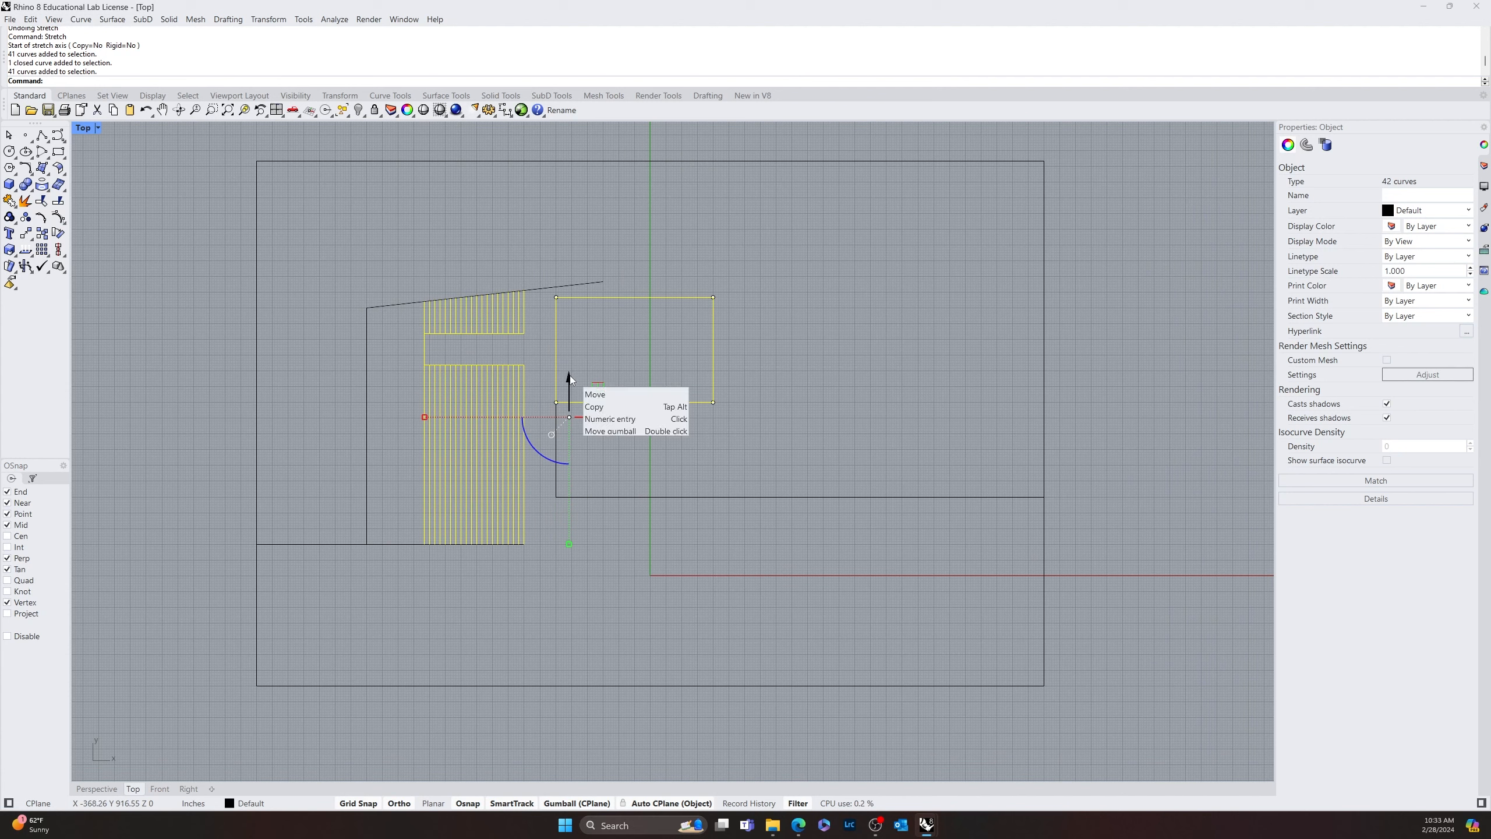
{"action": "left_click_drag", "start_coordinate": [568, 376], "coordinate": [566, 401]}
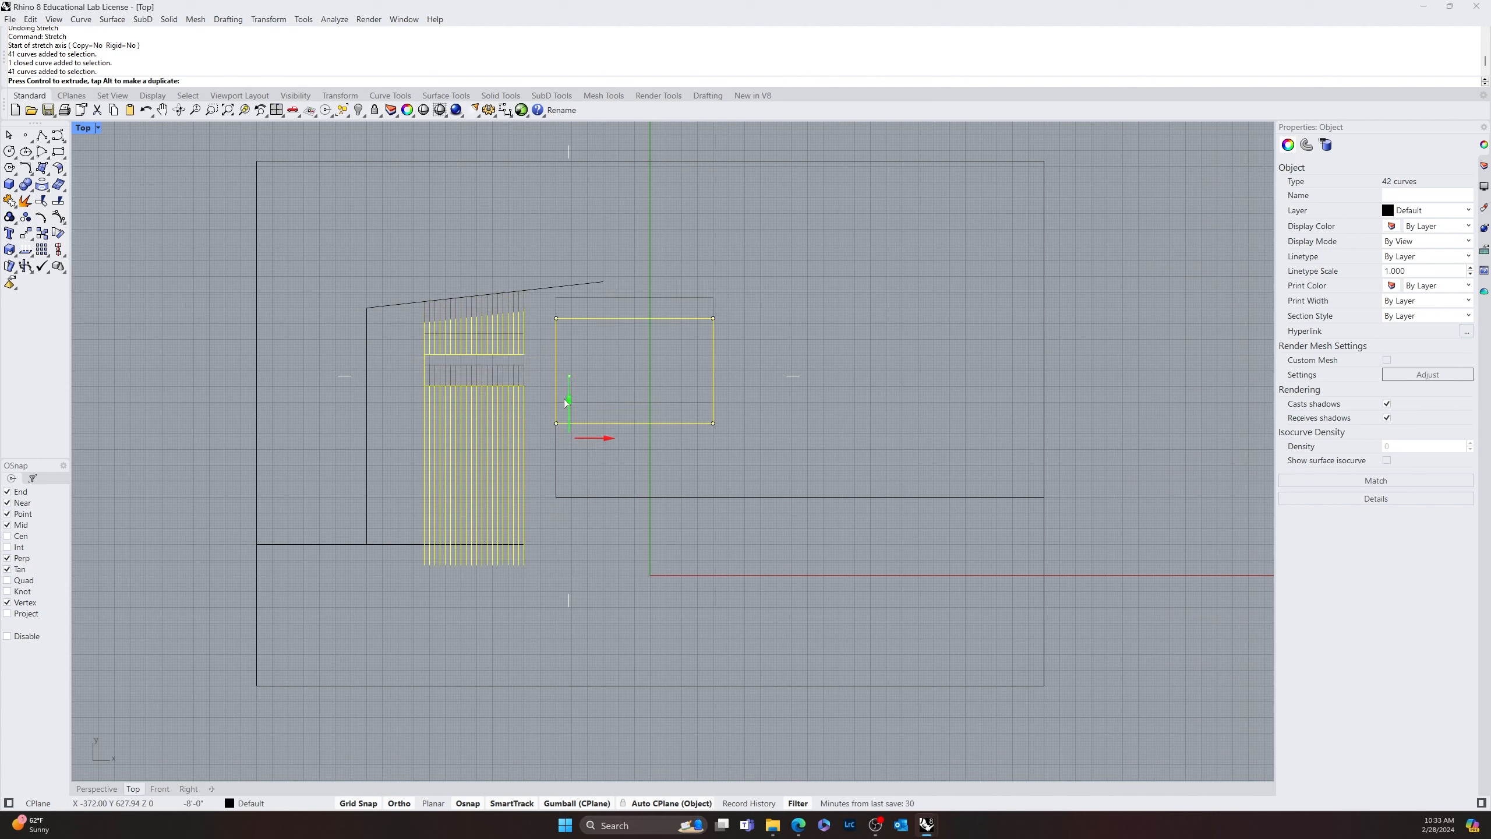
{"action": "left_click_drag", "start_coordinate": [567, 403], "coordinate": [566, 405]}
{"action": "scroll", "coordinate": [562, 412], "scroll_direction": "up", "scroll_amount": 20}
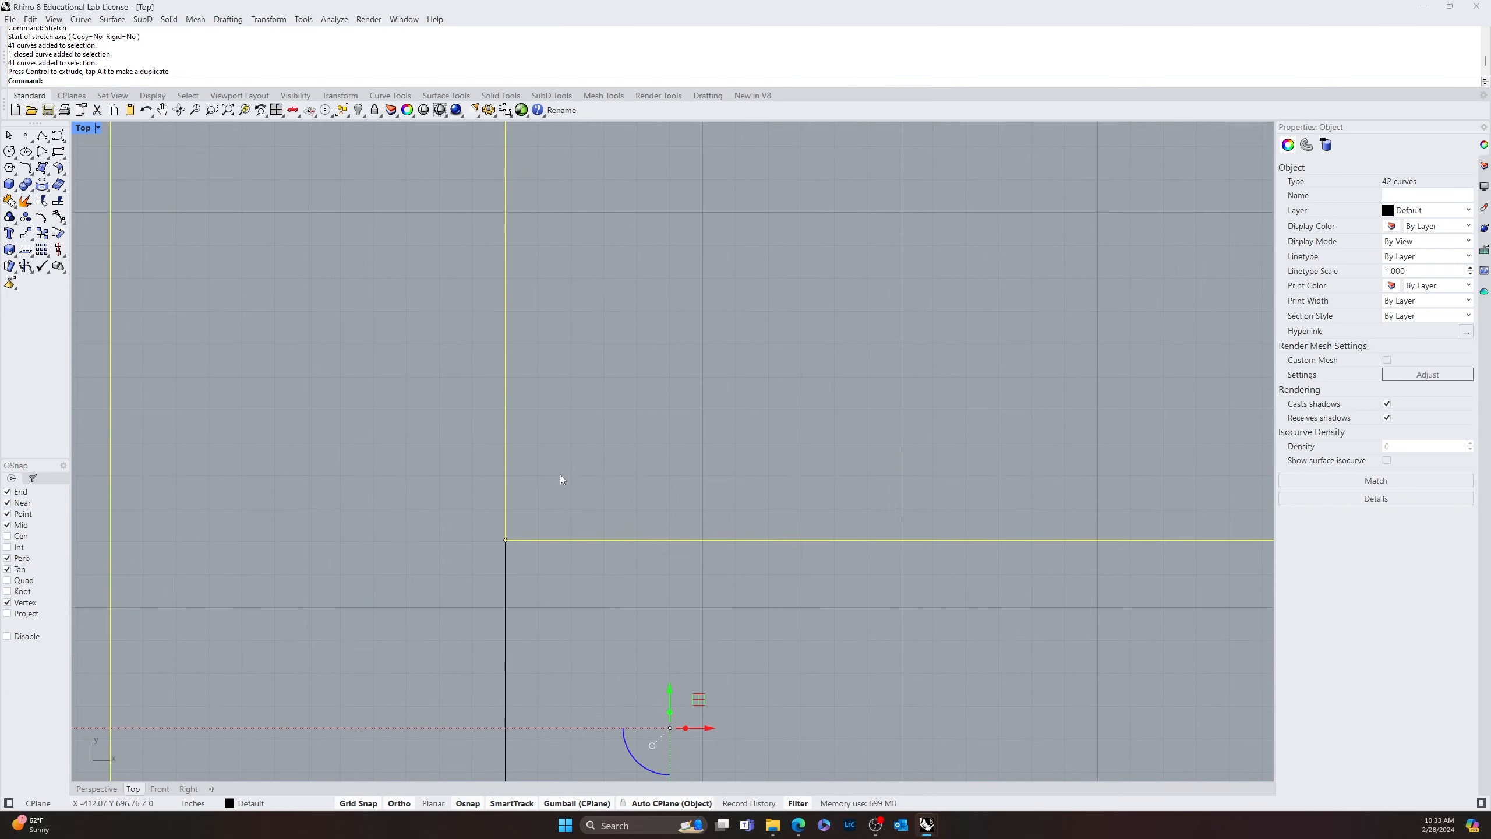
{"action": "scroll", "coordinate": [558, 476], "scroll_direction": "down", "scroll_amount": 10}
{"action": "mouse_move", "coordinate": [568, 419]}
{"action": "right_mouse_down"}
{"action": "mouse_move", "coordinate": [554, 517]}
{"action": "mouse_move", "coordinate": [701, 541]}
{"action": "right_mouse_up"}
{"action": "left_click", "coordinate": [626, 452]}
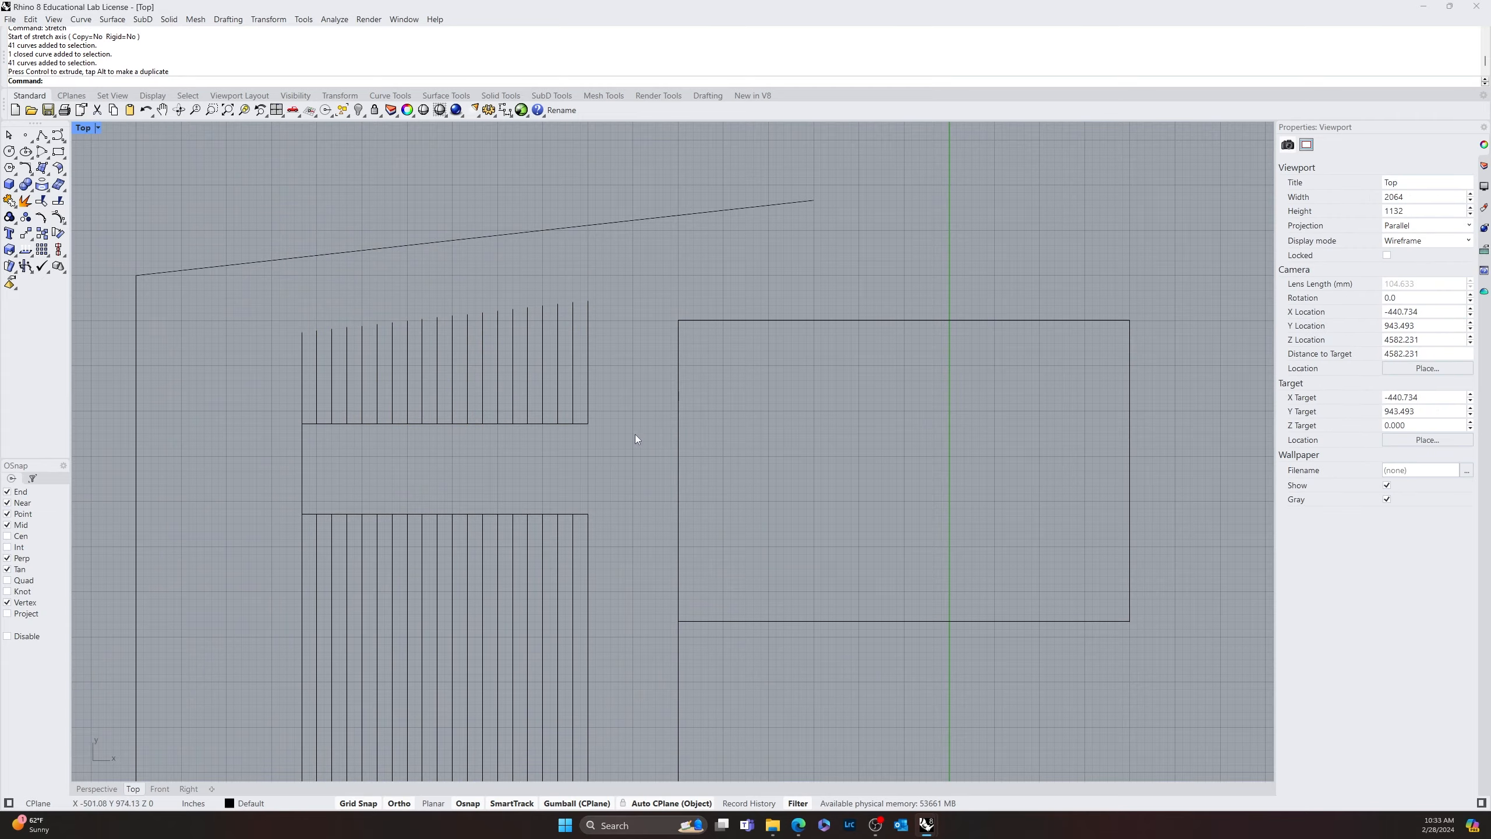
Trim the stripe ends that stick out below the horizontal baseline, using that line as the cutting object
{"action": "scroll", "coordinate": [633, 446], "scroll_direction": "down", "scroll_amount": 12}
{"action": "scroll", "coordinate": [602, 453], "scroll_direction": "up", "scroll_amount": 10}
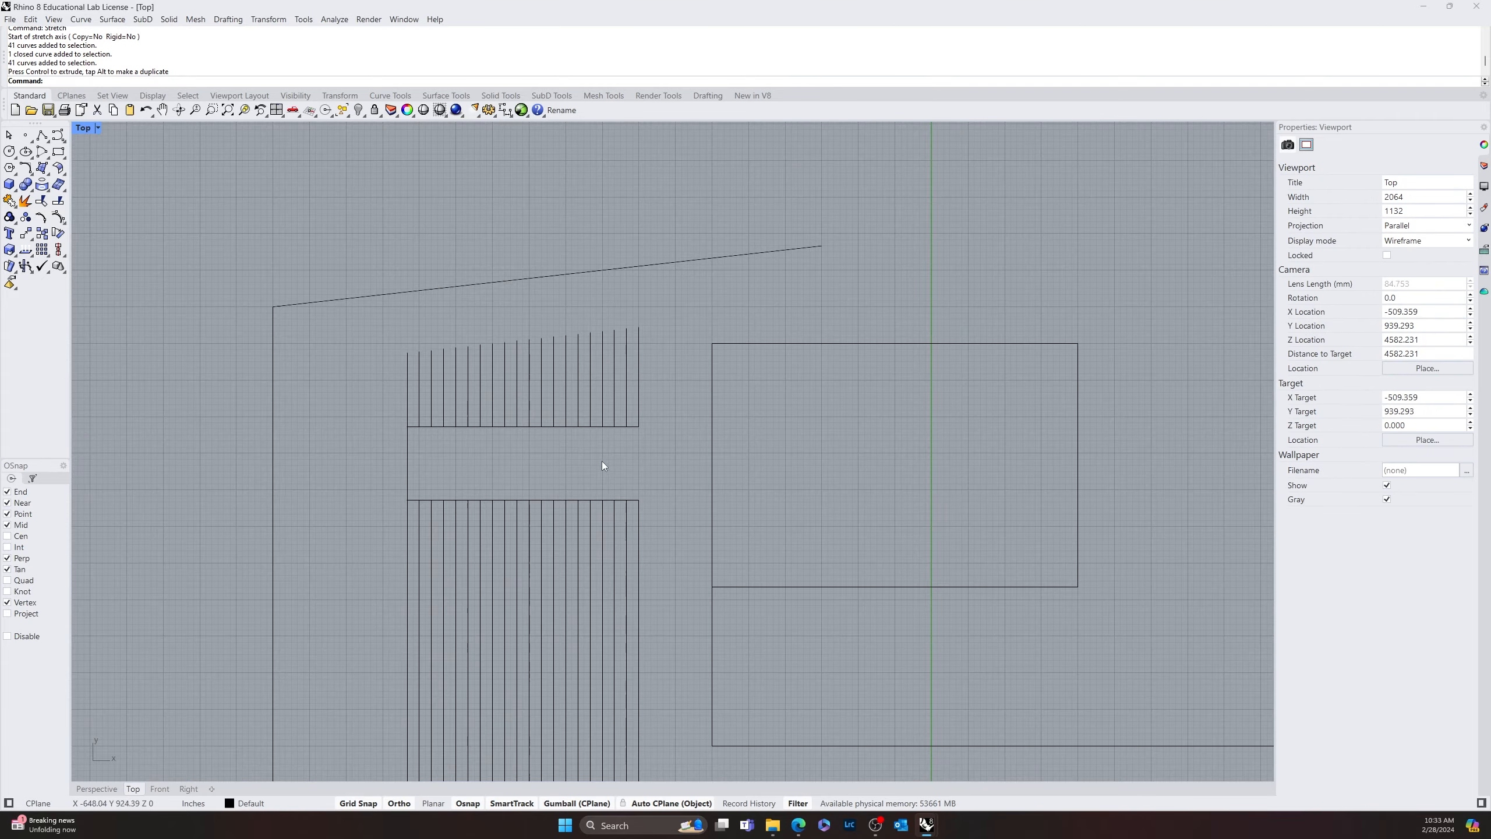
{"action": "right_click_drag", "start_coordinate": [600, 532], "coordinate": [600, 275]}
{"action": "scroll", "coordinate": [605, 440], "scroll_direction": "down", "scroll_amount": 6}
{"action": "type", "text": "Trim"}
{"action": "key", "text": "Return"}
{"action": "left_click", "coordinate": [480, 521]}
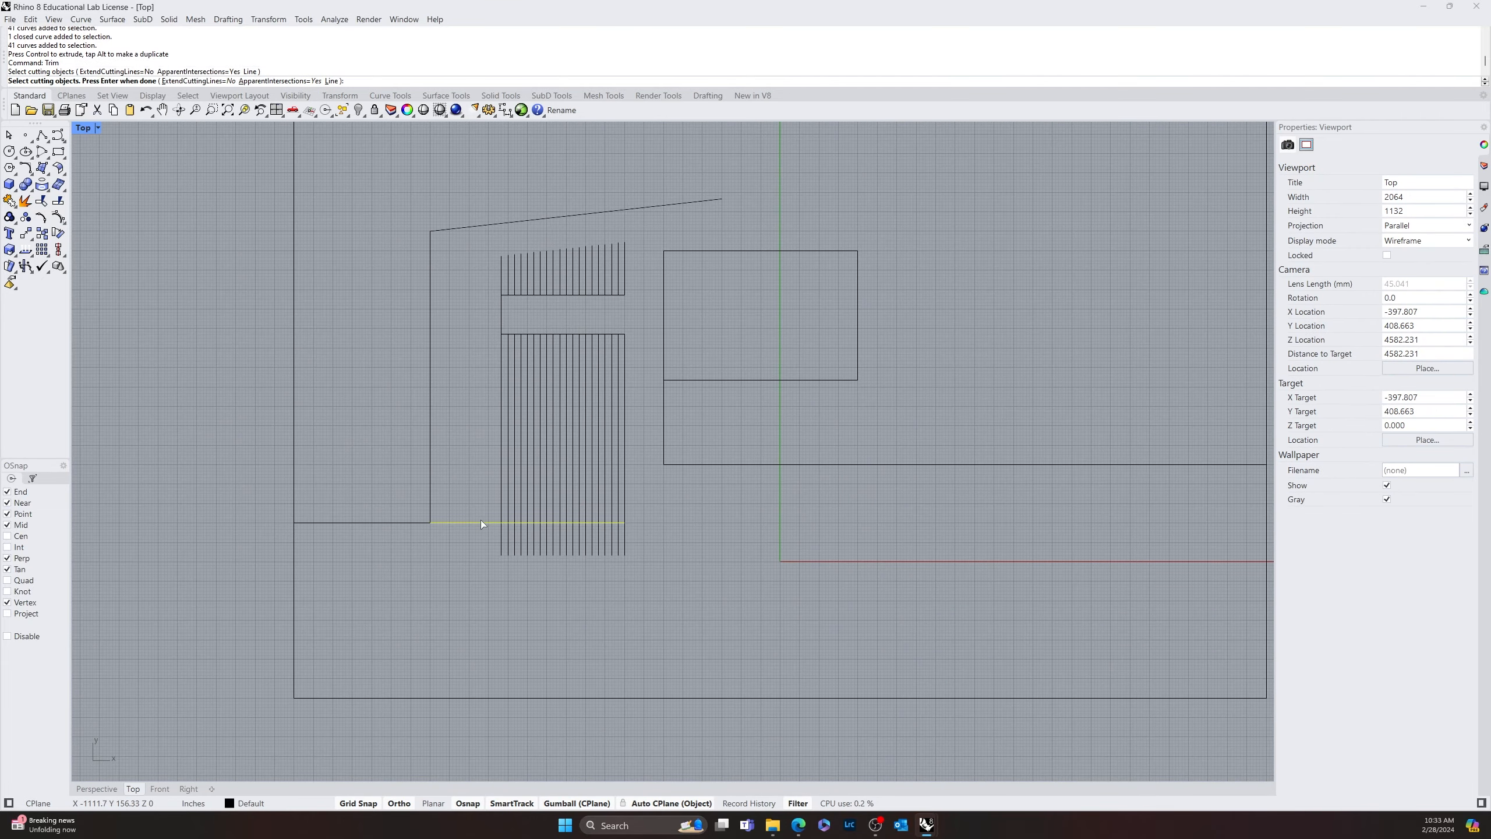
{"action": "key", "text": "Return"}
{"action": "left_click_drag", "start_coordinate": [645, 546], "coordinate": [445, 600]}
{"action": "key", "text": "Return"}
{"action": "scroll", "coordinate": [562, 425], "scroll_direction": "up", "scroll_amount": 5}
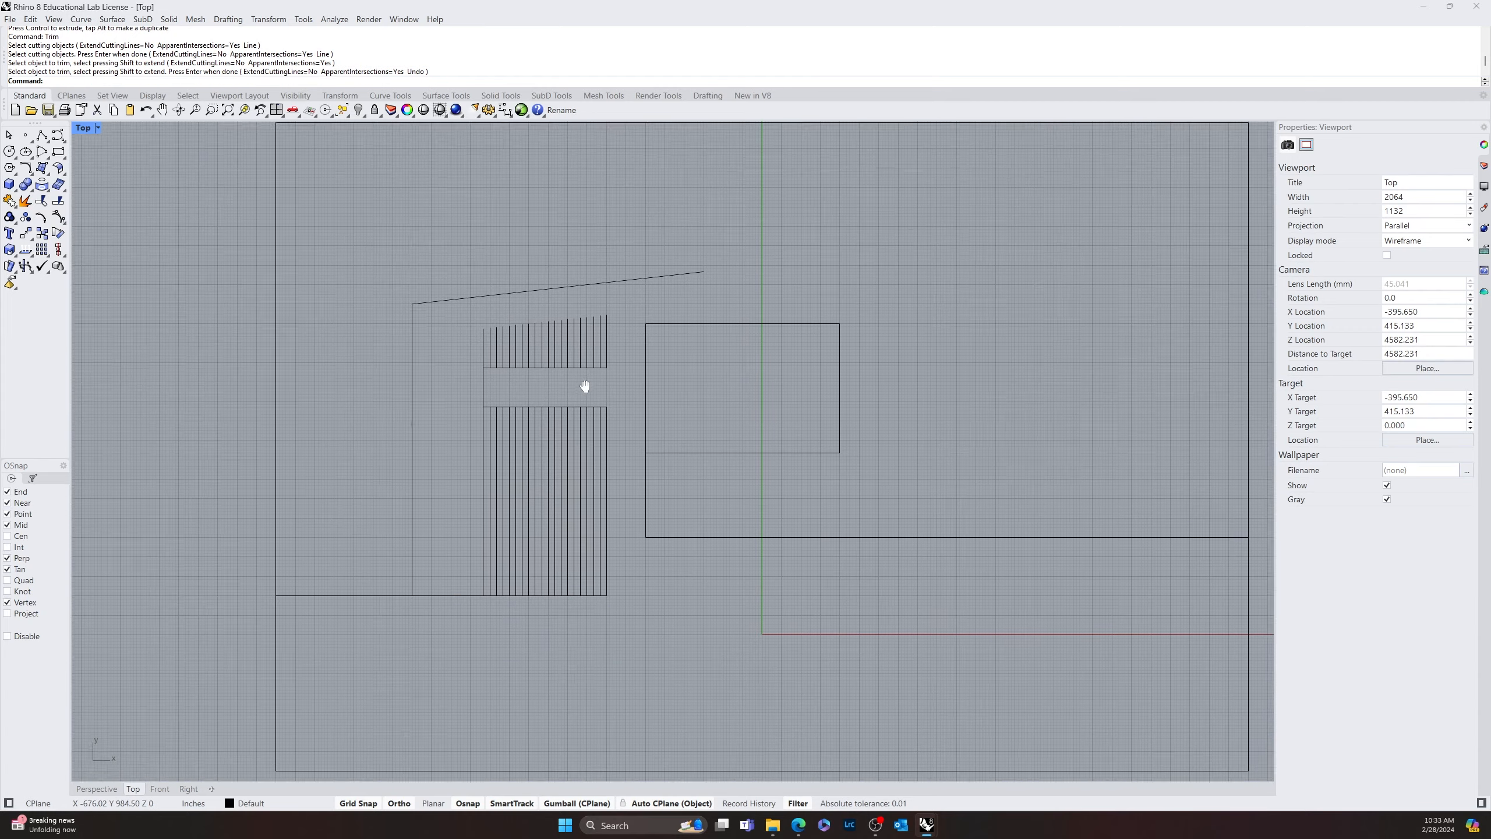
{"action": "type", "text": "Extend"}
{"action": "key", "text": "Return"}
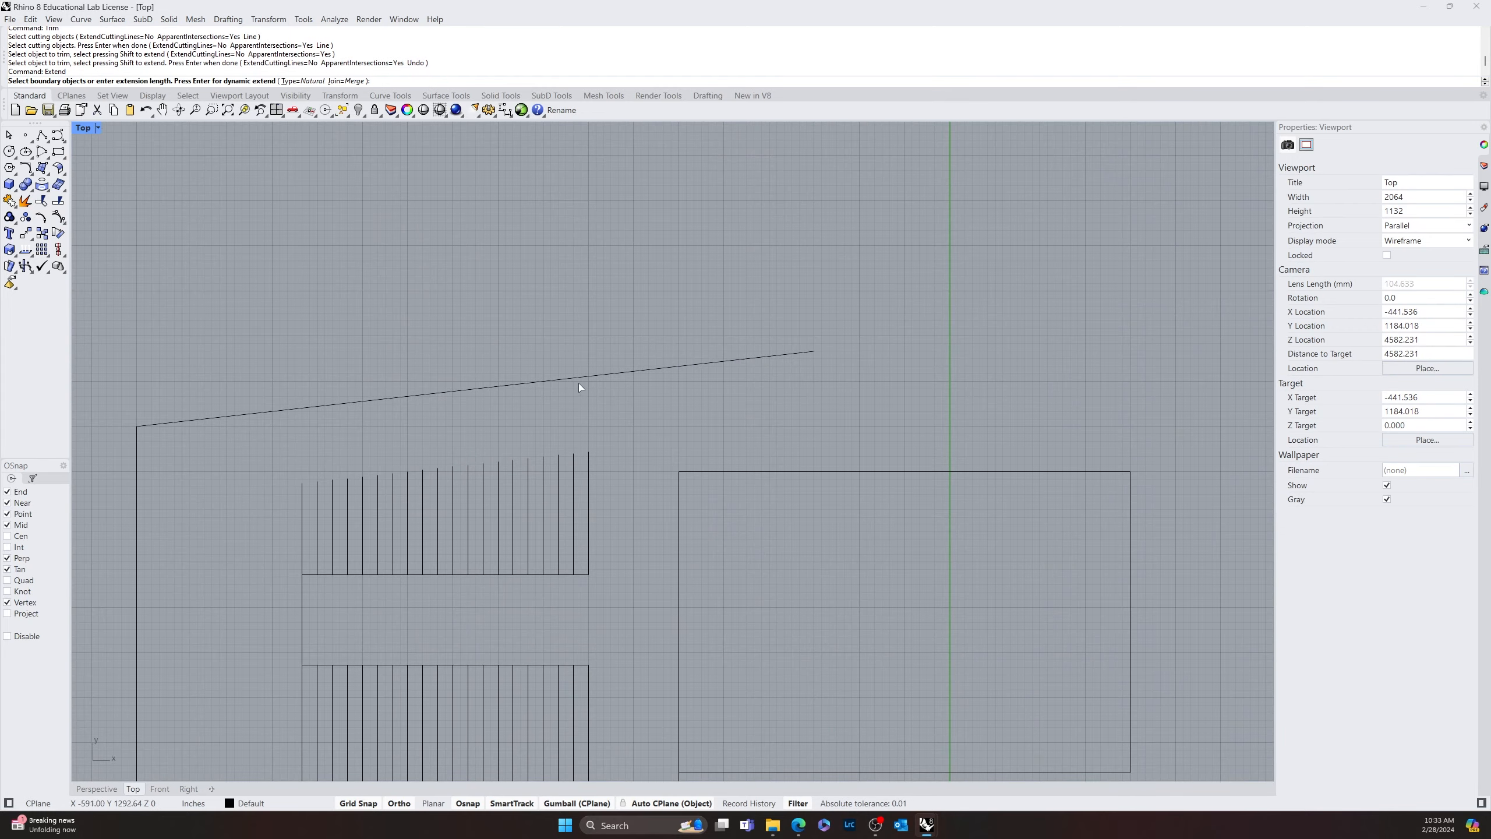
{"action": "left_click", "coordinate": [575, 380]}
{"action": "key", "text": "Return"}
{"action": "left_click_drag", "start_coordinate": [494, 495], "coordinate": [290, 528]}
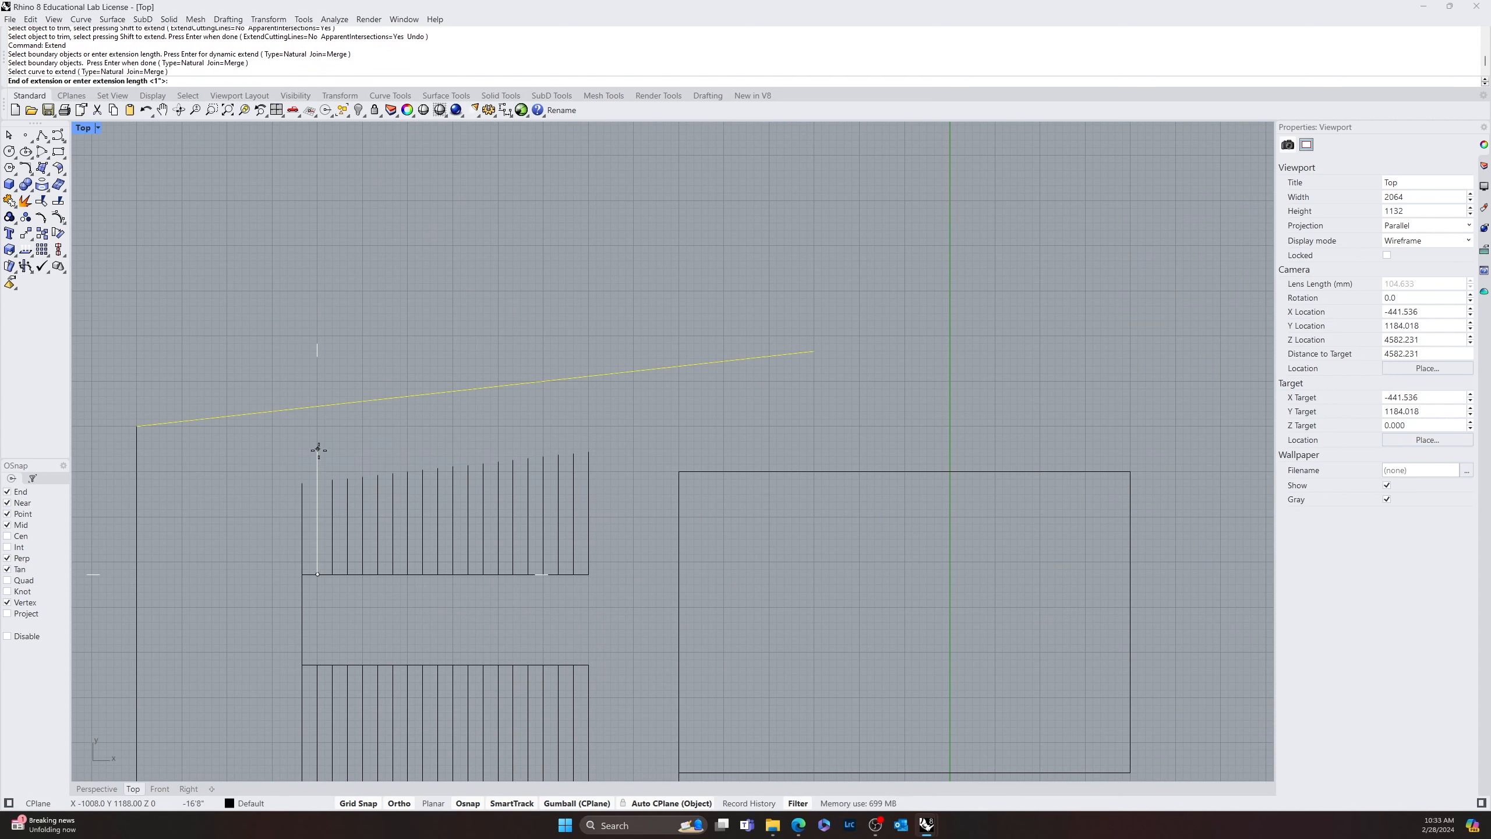
{"action": "key", "text": "Return"}
{"action": "key", "text": "Return"}
{"action": "key", "text": "Return"}
{"action": "key", "text": "Return"}
{"action": "key", "text": "Return"}
{"action": "key", "text": "Return"}
{"action": "key", "text": "Return"}
{"action": "key", "text": "Return"}
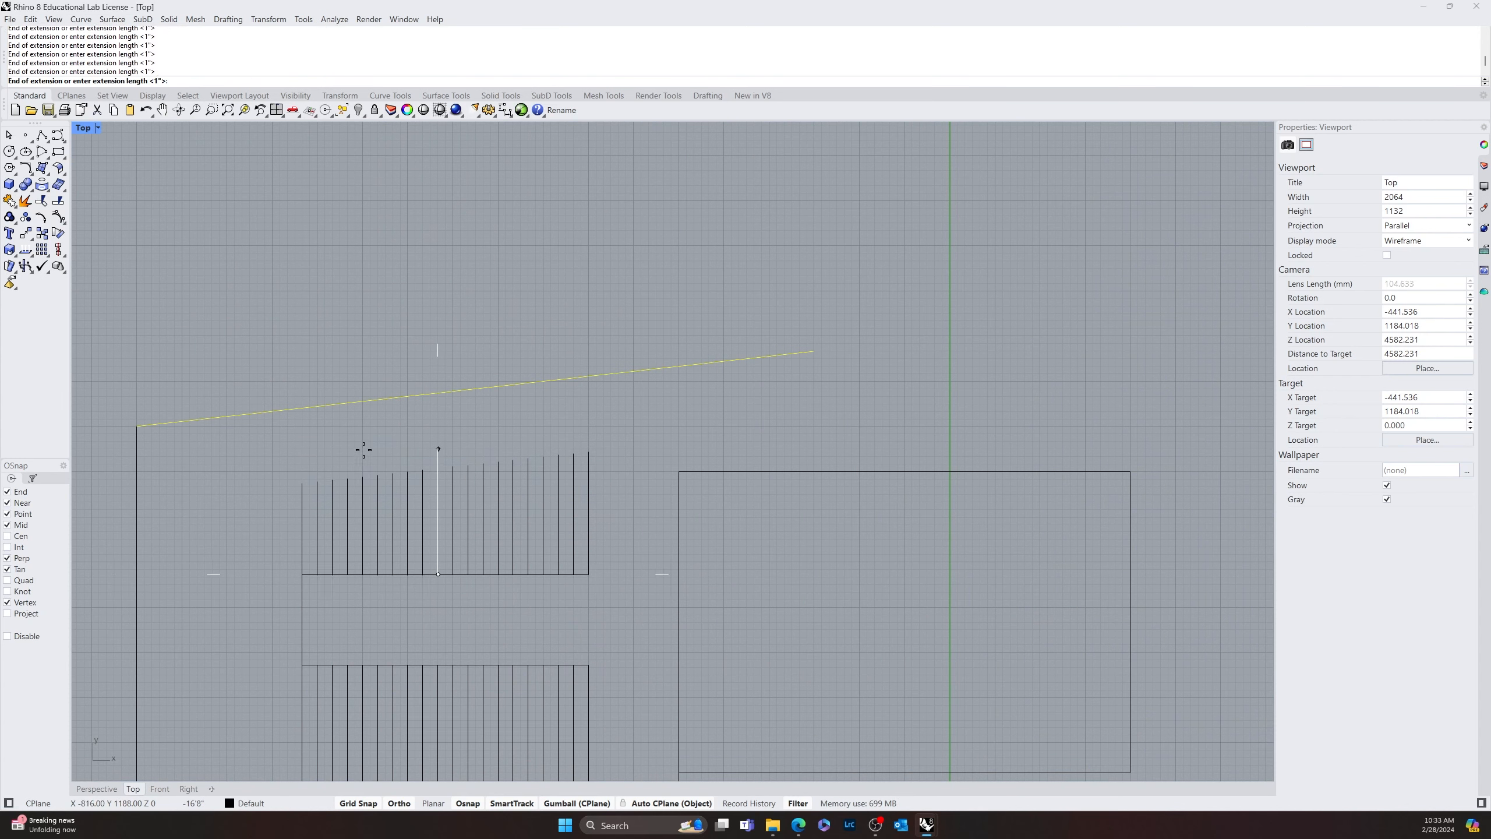
{"action": "key", "text": "Return"}
{"action": "key", "text": "Return"}
{"action": "key", "text": "Return"}
{"action": "key", "text": "Return"}
{"action": "key", "text": "Return"}
{"action": "key", "text": "Escape"}
Extend the upper stripe lines to the slanted line as boundary, one after another, except the two leftmost ones
{"action": "key", "text": "Return"}
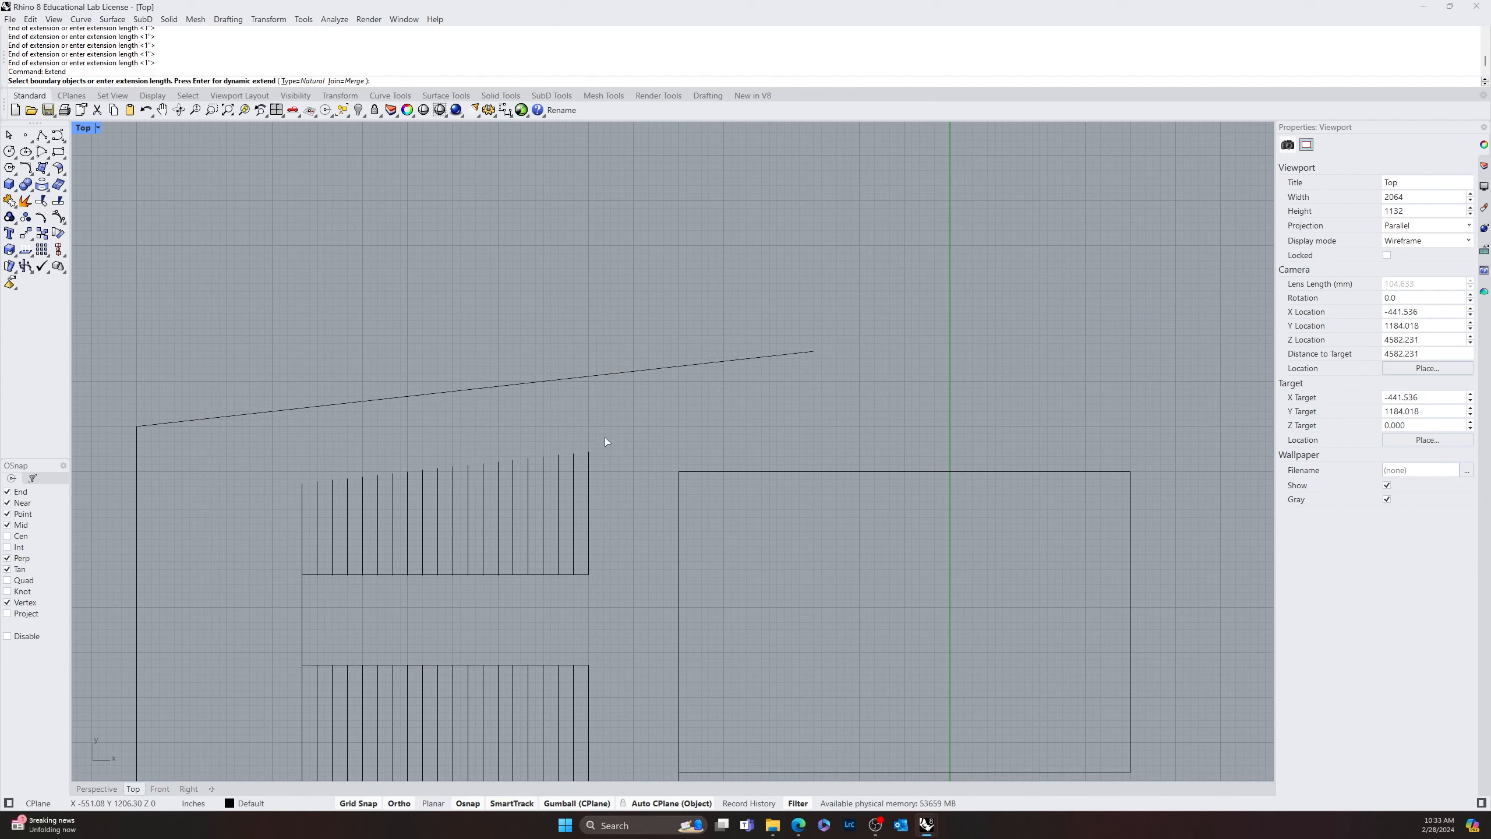
{"action": "left_click", "coordinate": [592, 378]}
{"action": "key", "text": "Return"}
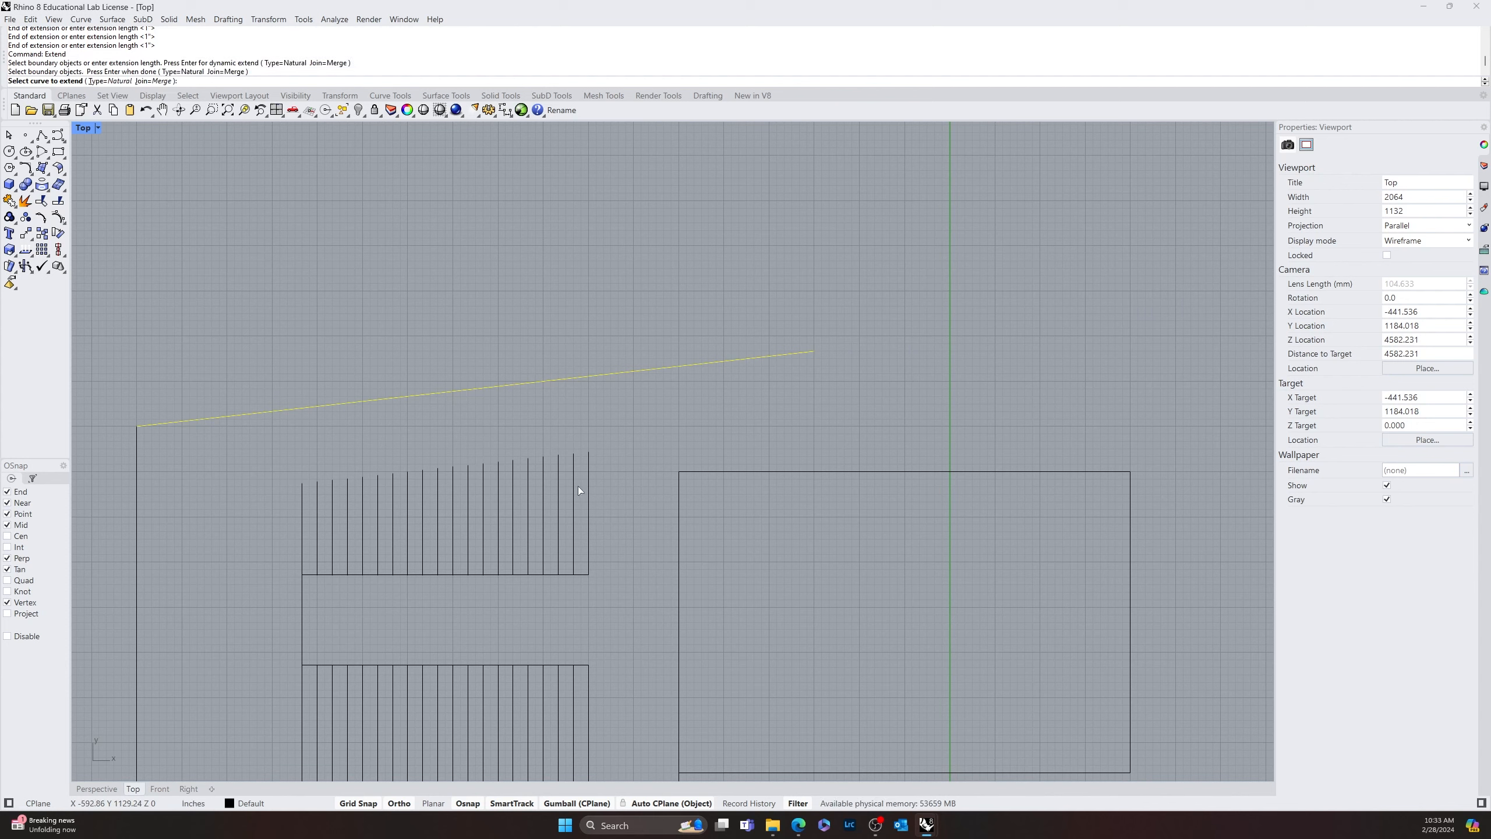
{"action": "left_click", "coordinate": [588, 474]}
{"action": "left_click", "coordinate": [574, 483]}
{"action": "left_click", "coordinate": [558, 485]}
{"action": "left_click", "coordinate": [543, 486]}
{"action": "left_click", "coordinate": [528, 491]}
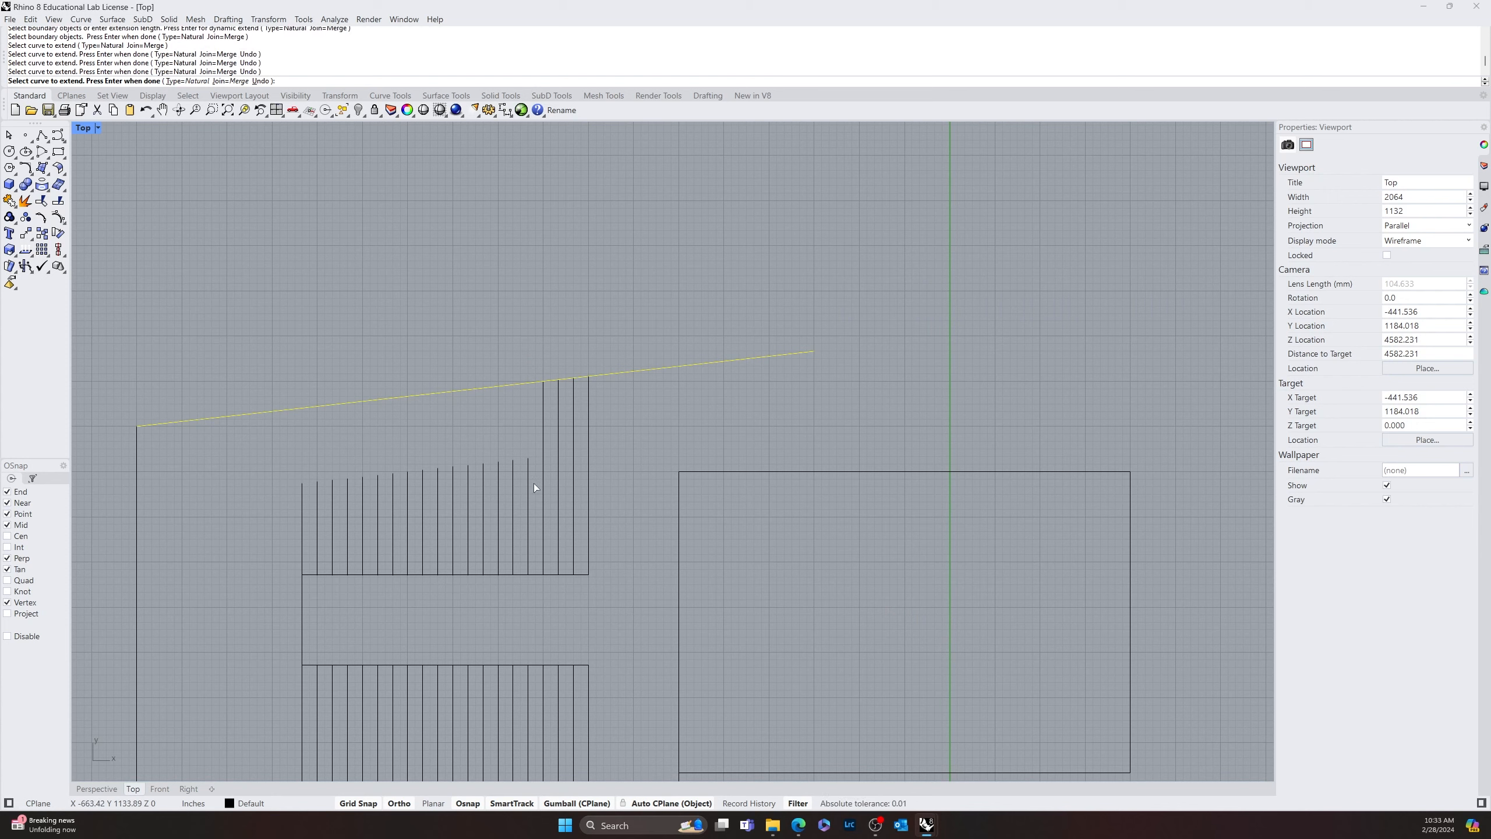
{"action": "left_click", "coordinate": [513, 497]}
{"action": "left_click", "coordinate": [499, 498]}
{"action": "left_click", "coordinate": [482, 500]}
{"action": "left_click", "coordinate": [467, 504]}
{"action": "left_click", "coordinate": [453, 509]}
{"action": "left_click", "coordinate": [438, 514]}
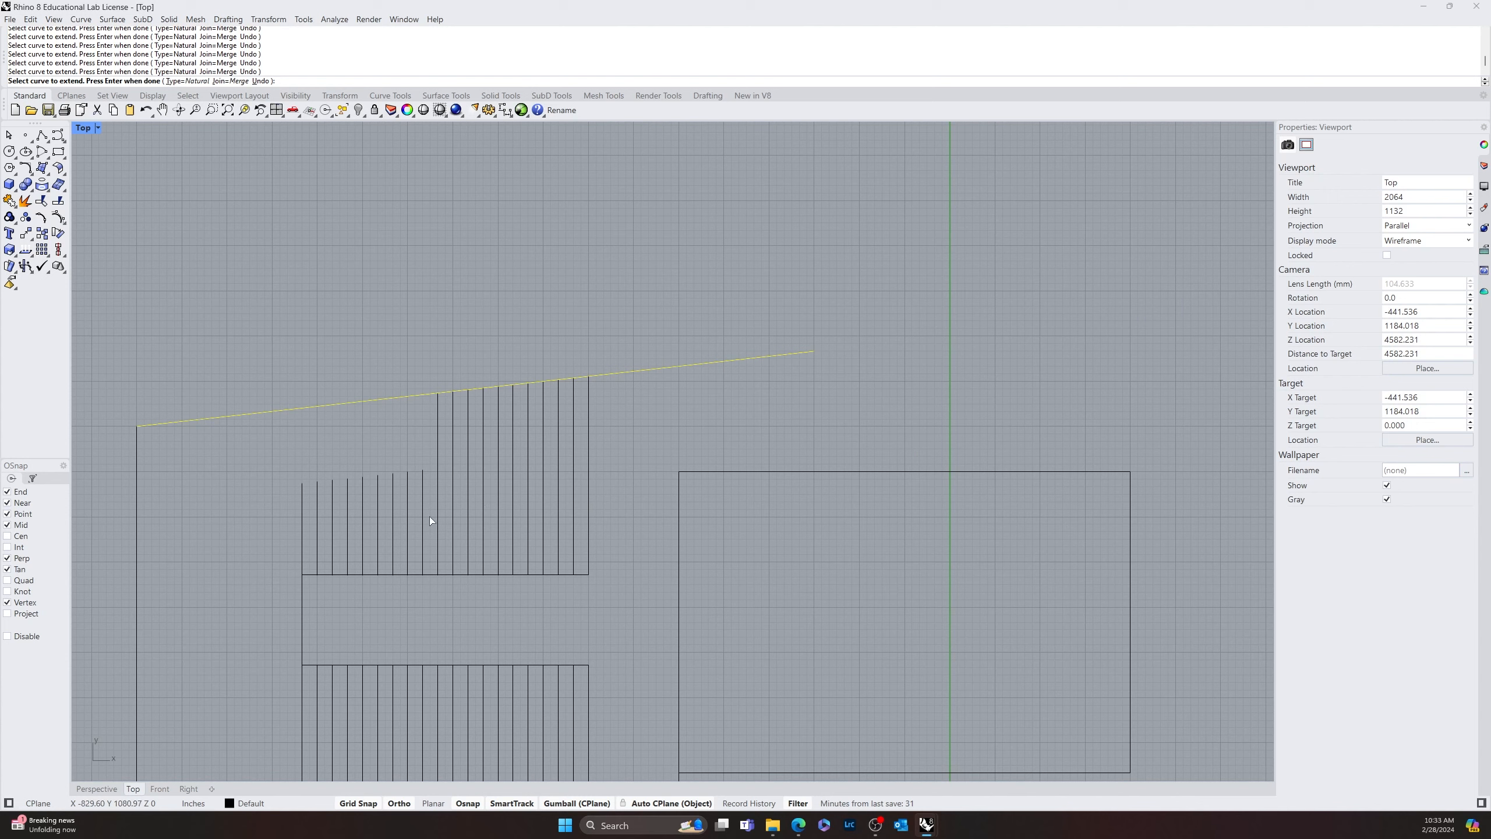
{"action": "left_click", "coordinate": [423, 511]}
{"action": "left_click", "coordinate": [407, 517]}
{"action": "left_click_drag", "start_coordinate": [331, 543], "coordinate": [331, 543]}
{"action": "left_click", "coordinate": [376, 511]}
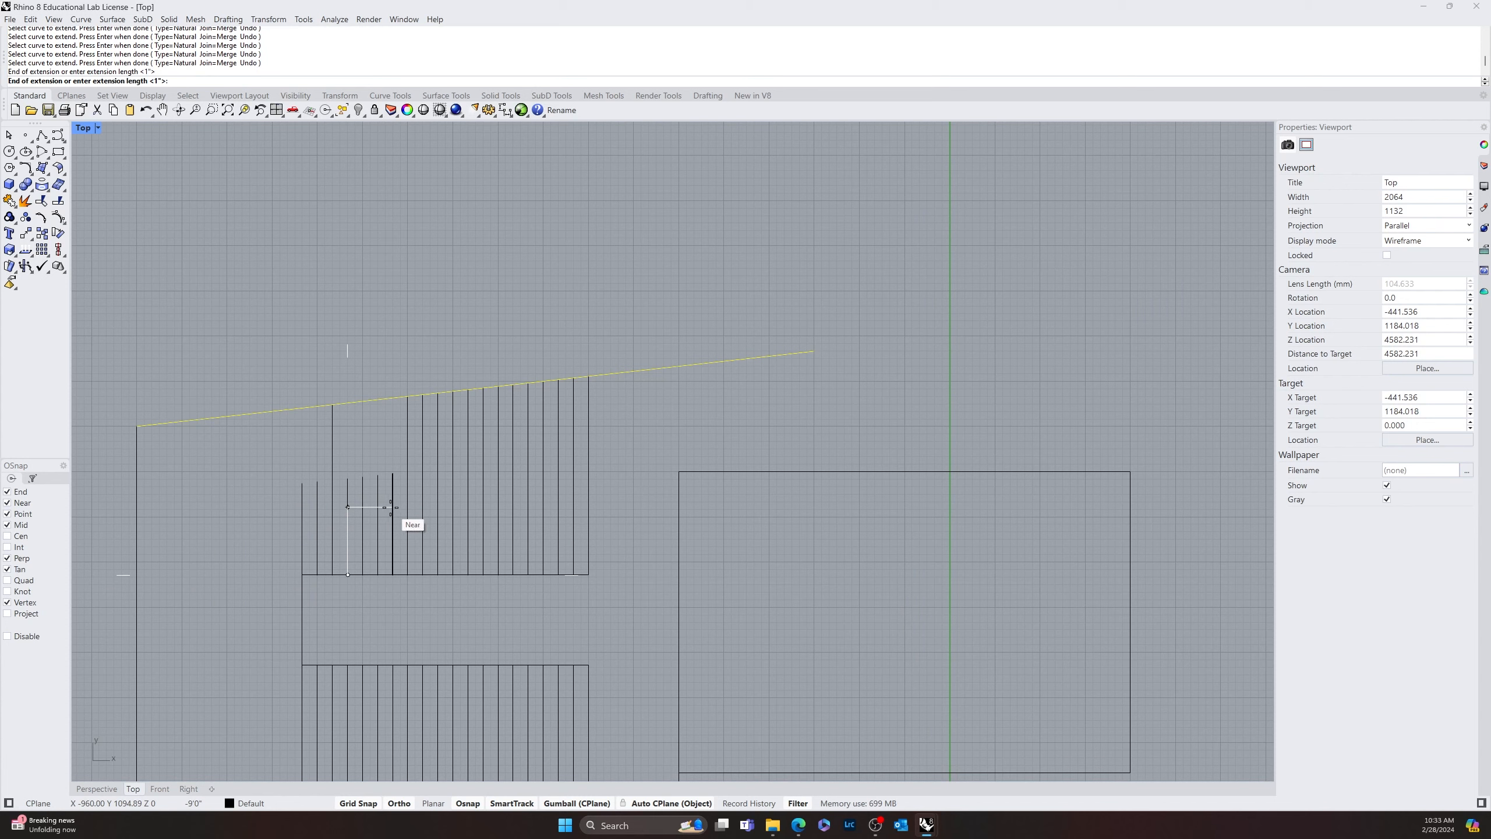
{"action": "left_click", "coordinate": [393, 503]}
{"action": "left_click", "coordinate": [397, 499]}
{"action": "left_click", "coordinate": [396, 499]}
{"action": "left_click", "coordinate": [395, 500]}
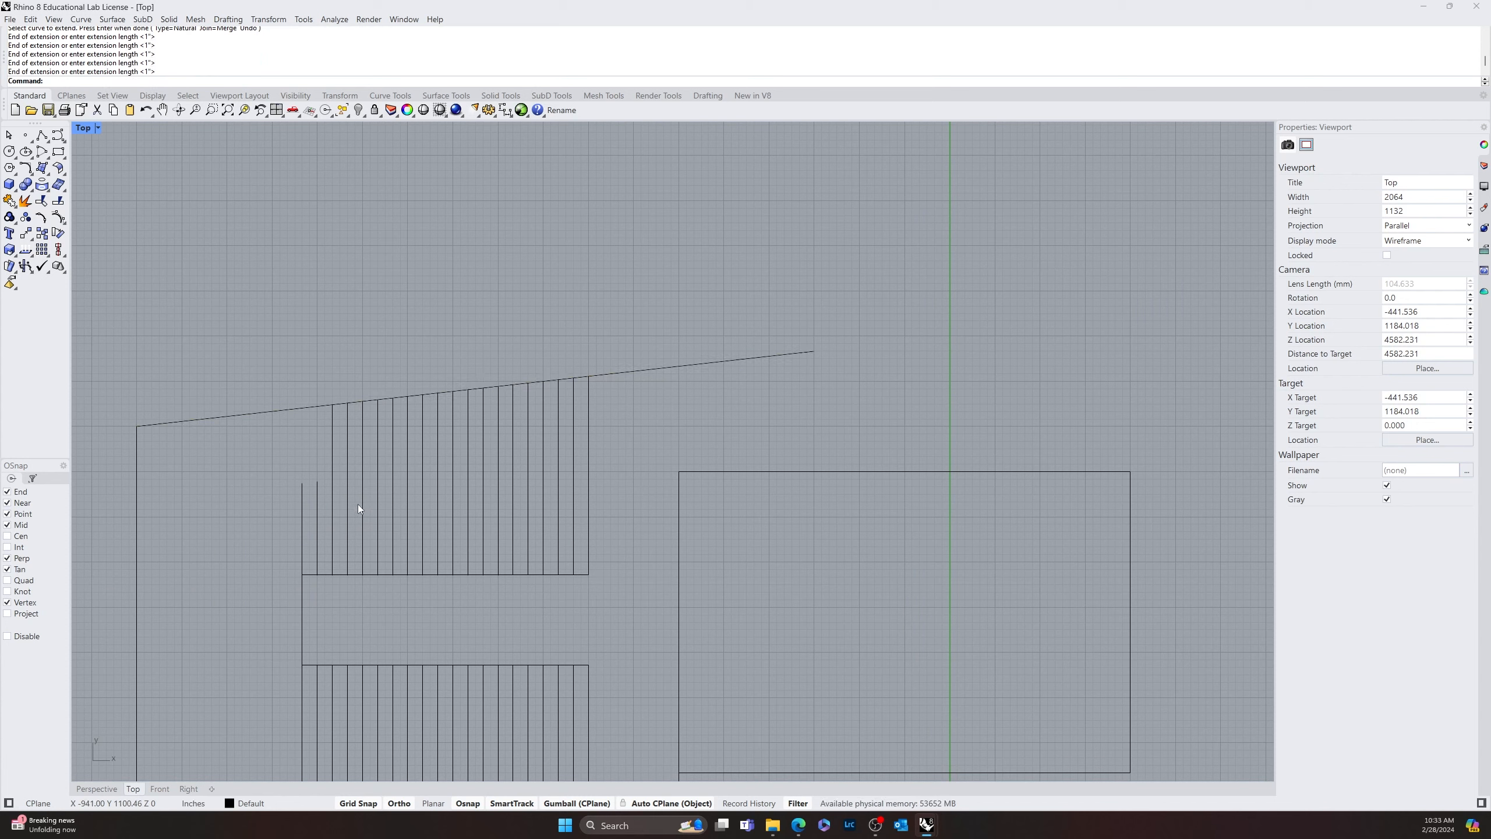
{"action": "right_click", "coordinate": [316, 515]}
{"action": "right_click", "coordinate": [301, 417]}
{"action": "left_click", "coordinate": [304, 409]}
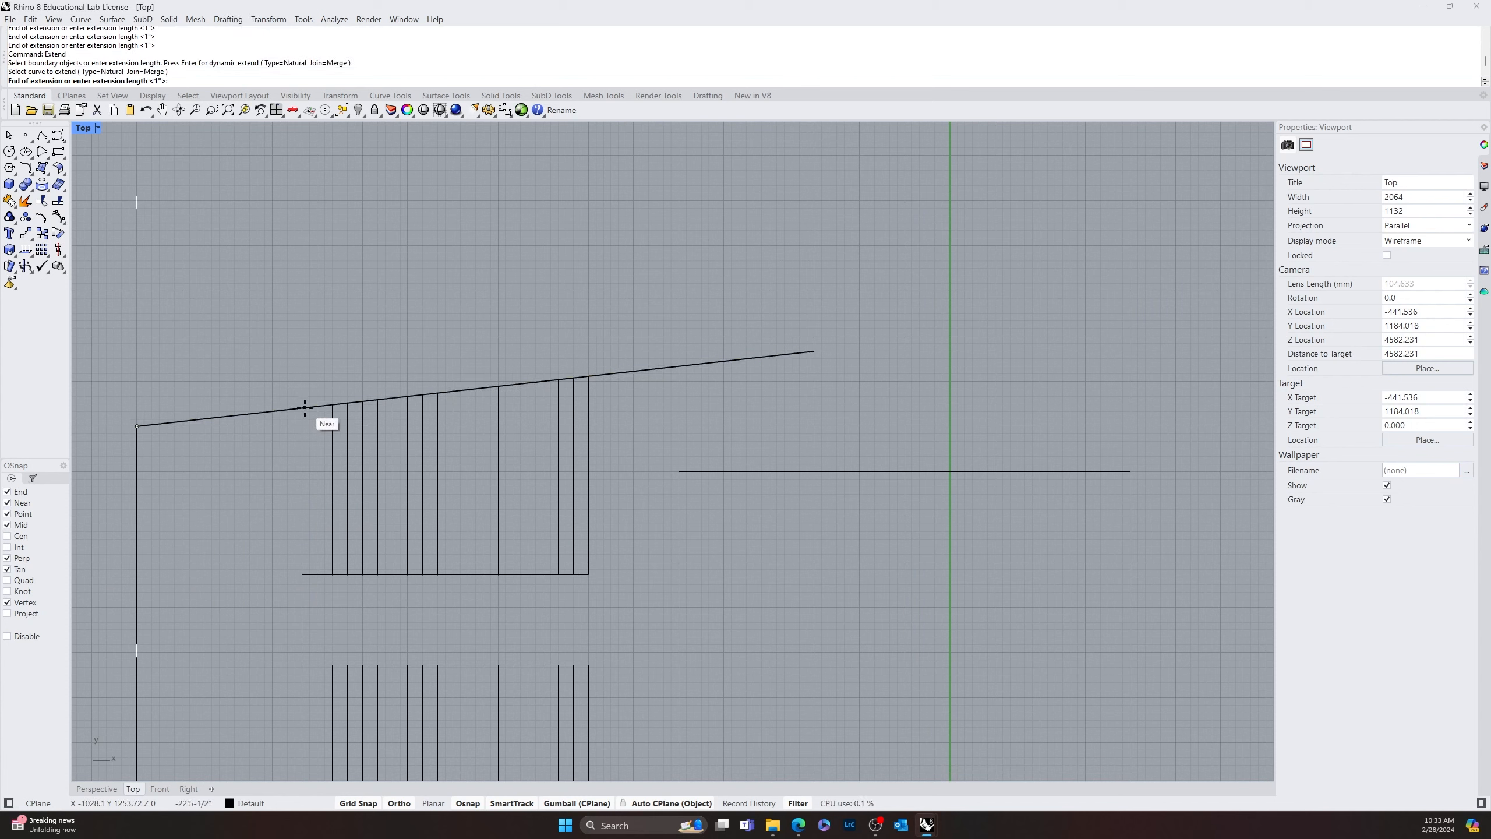
{"action": "key", "text": "Escape"}
Extend the two leftmost upper stripe lines to the slanted line
{"action": "right_click", "coordinate": [307, 423]}
{"action": "left_click", "coordinate": [305, 411]}
{"action": "right_click", "coordinate": [305, 414]}
{"action": "left_click", "coordinate": [310, 495]}
{"action": "left_click", "coordinate": [303, 501]}
{"action": "right_click", "coordinate": [303, 500]}
{"action": "scroll", "coordinate": [534, 488], "scroll_direction": "down", "scroll_amount": 8}
{"action": "right_click_drag", "start_coordinate": [614, 473], "coordinate": [459, 431]}
{"action": "right_click_drag", "start_coordinate": [624, 510], "coordinate": [601, 446]}
{"action": "right_click_drag", "start_coordinate": [695, 481], "coordinate": [721, 492]}
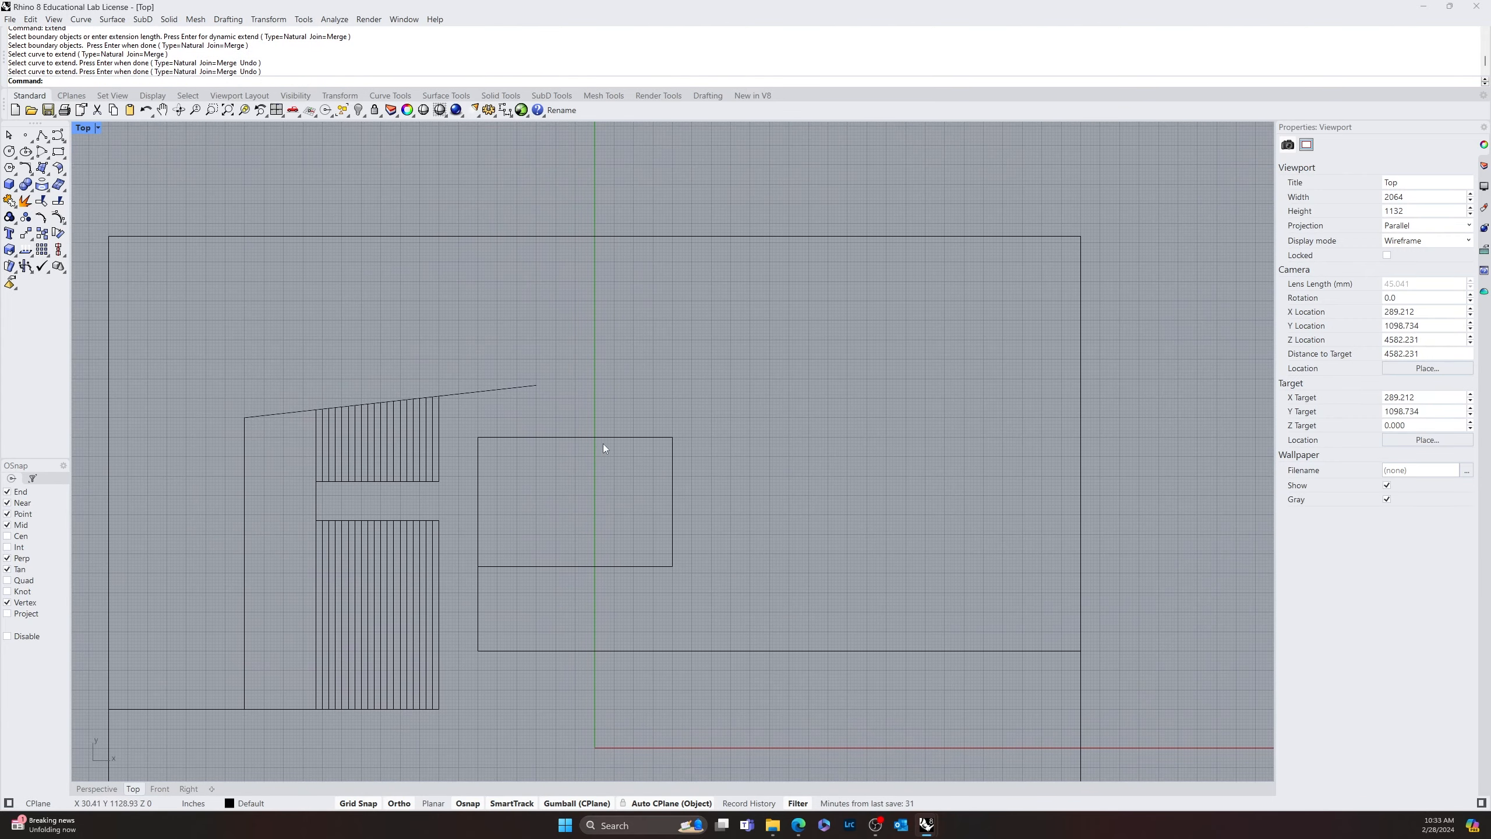
{"action": "type", "text": "end"}
{"action": "left_click", "coordinate": [476, 452]}
{"action": "key", "text": "Escape"}
{"action": "type", "text": "e"}
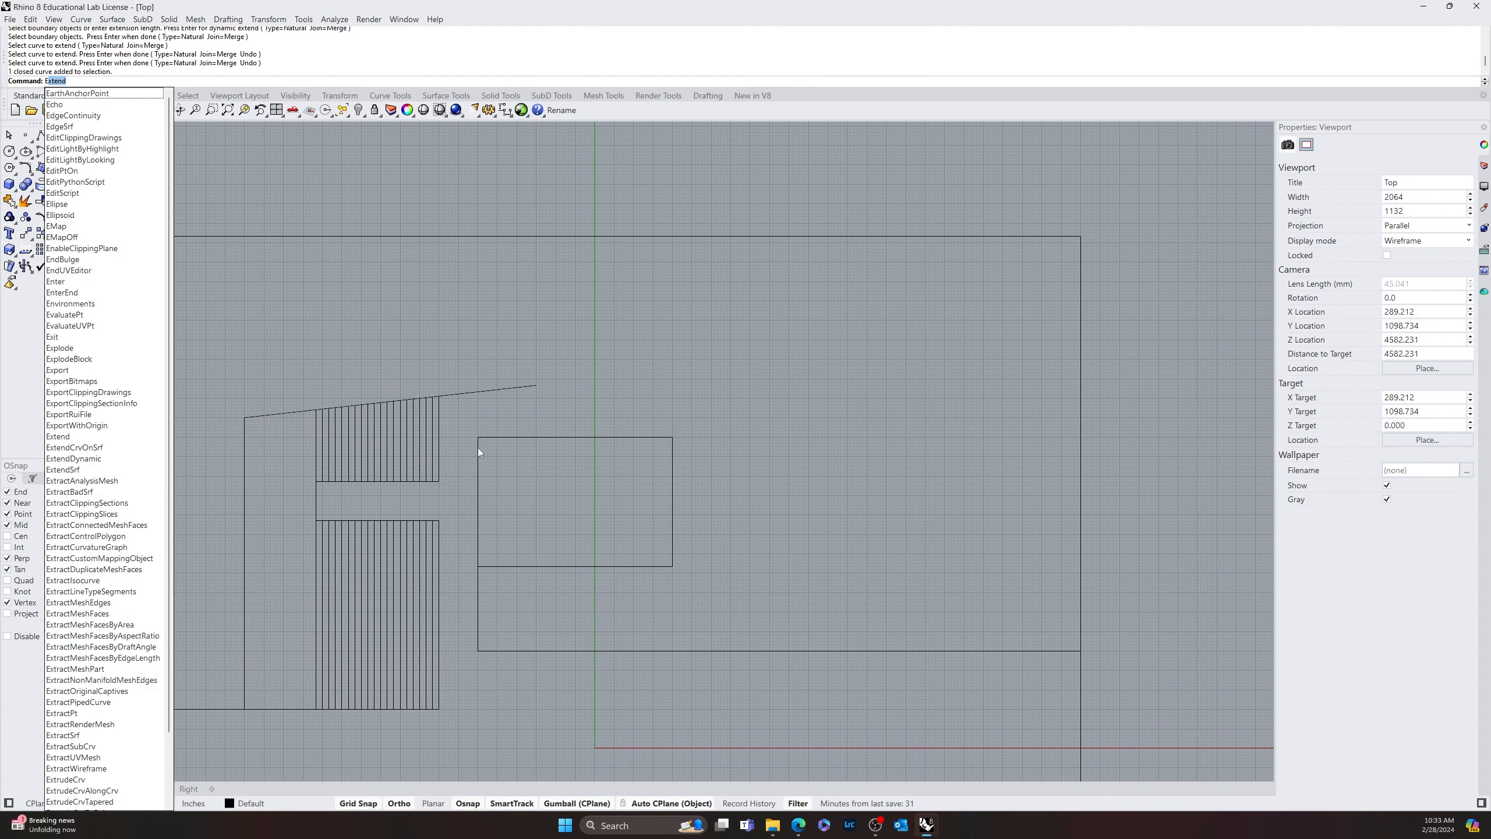
{"action": "key", "text": "Escape"}
Draw a vertical line from the 60' by 40' rectangle's upper-left corner up to the slanted line
{"action": "type", "text": "Line"}
{"action": "key", "text": "Return"}
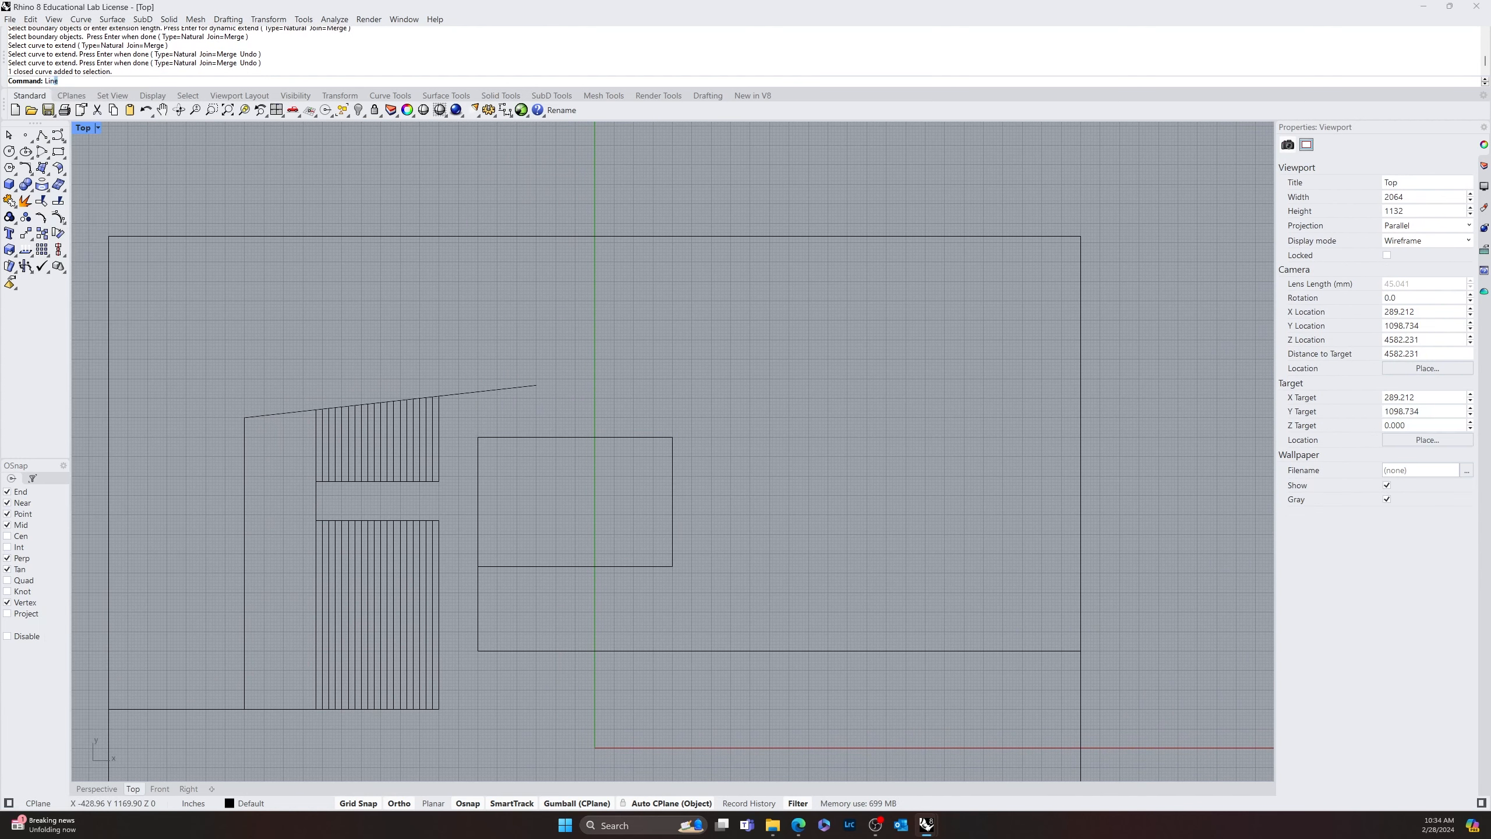
{"action": "left_click", "coordinate": [478, 436]}
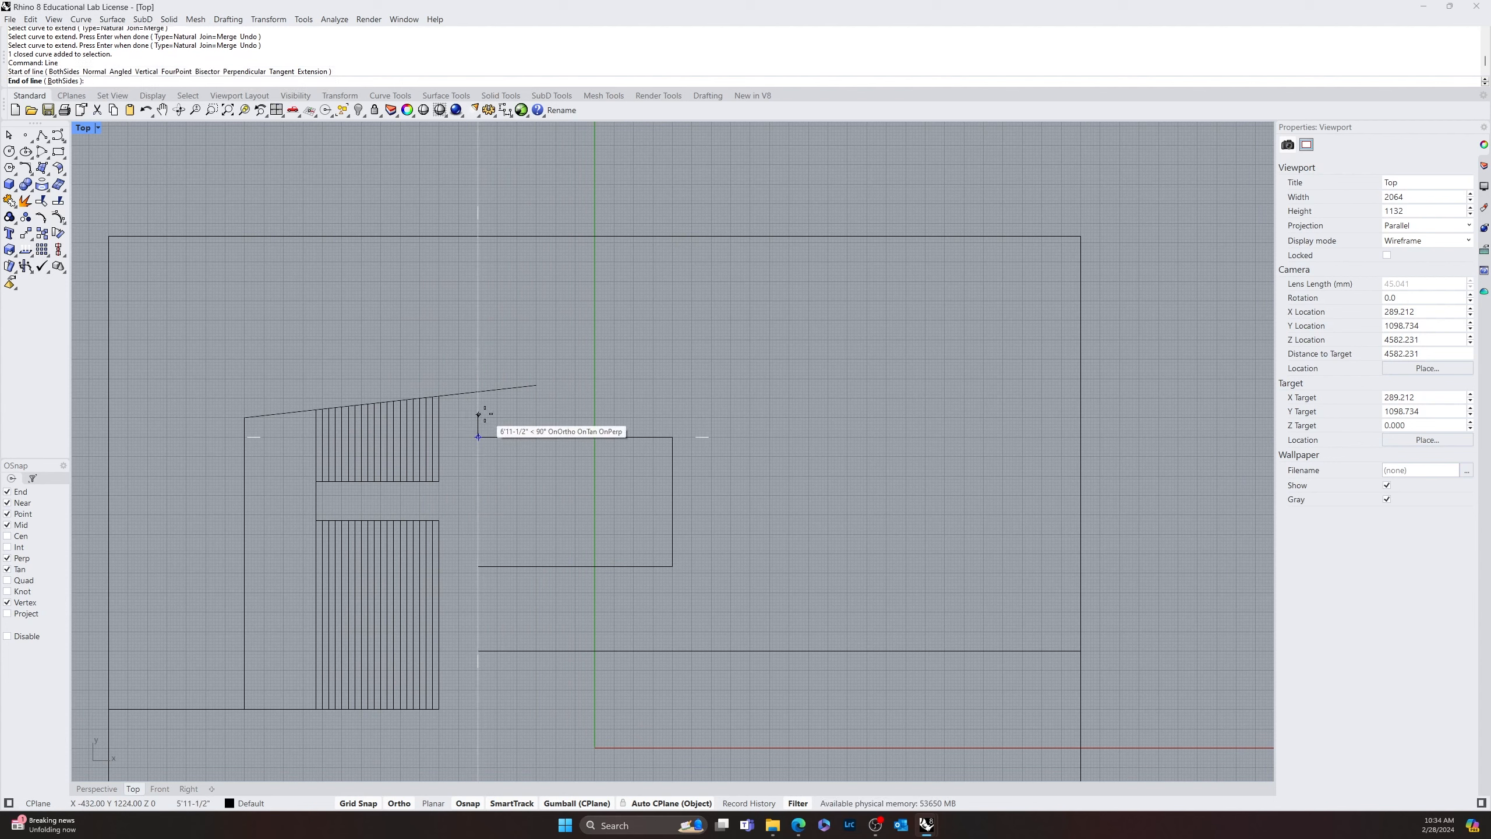
{"action": "left_click", "coordinate": [479, 393]}
{"action": "key", "text": "Return"}
{"action": "key", "text": "Escape"}
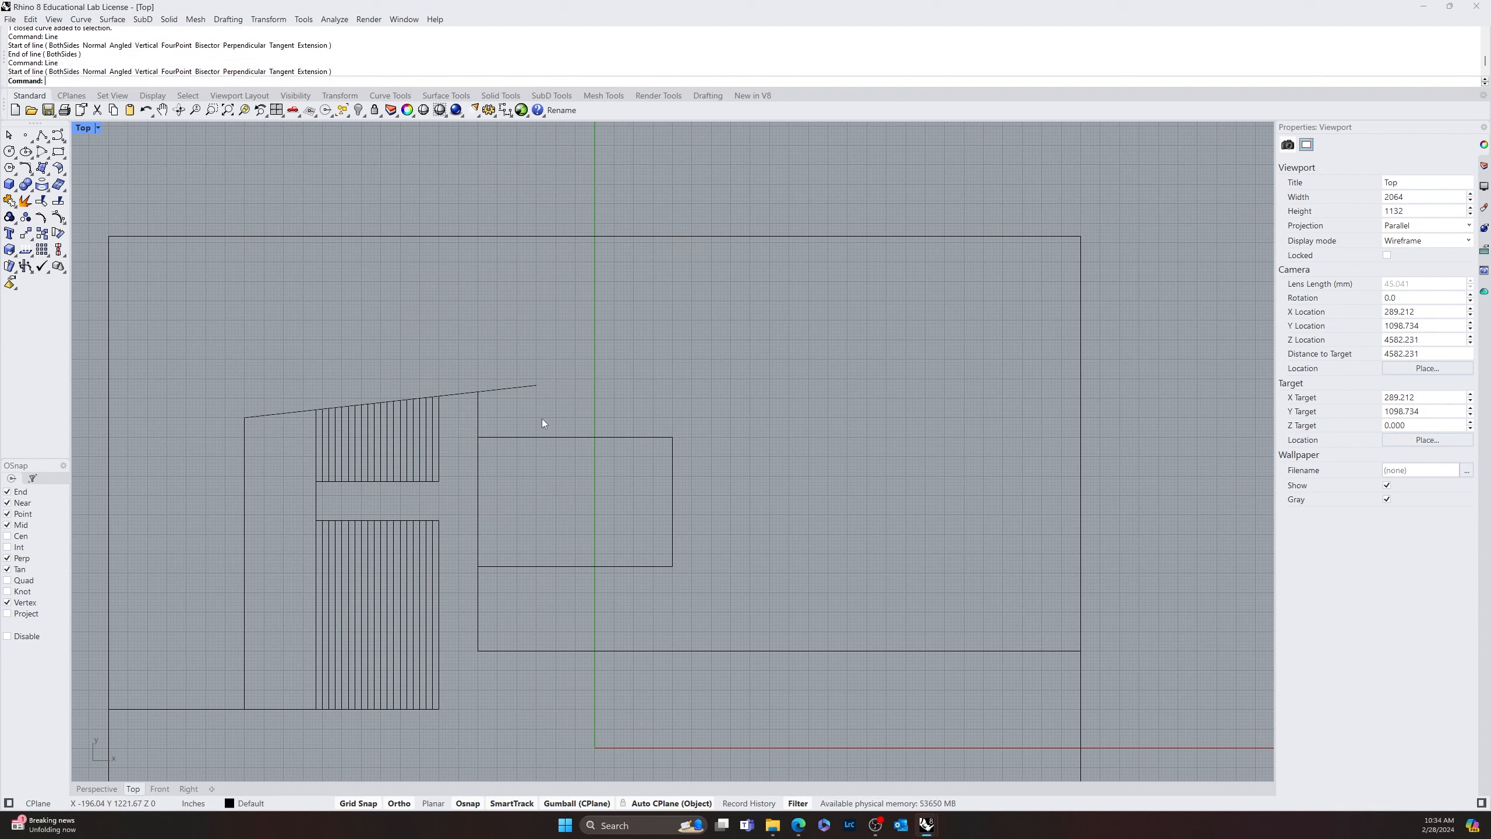
Trim off the slanted line's right end beyond the short vertical line above the rectangle
{"action": "type", "text": "Trim"}
{"action": "key", "text": "Return"}
{"action": "left_click", "coordinate": [477, 414]}
{"action": "key", "text": "Return"}
{"action": "left_click", "coordinate": [502, 389]}
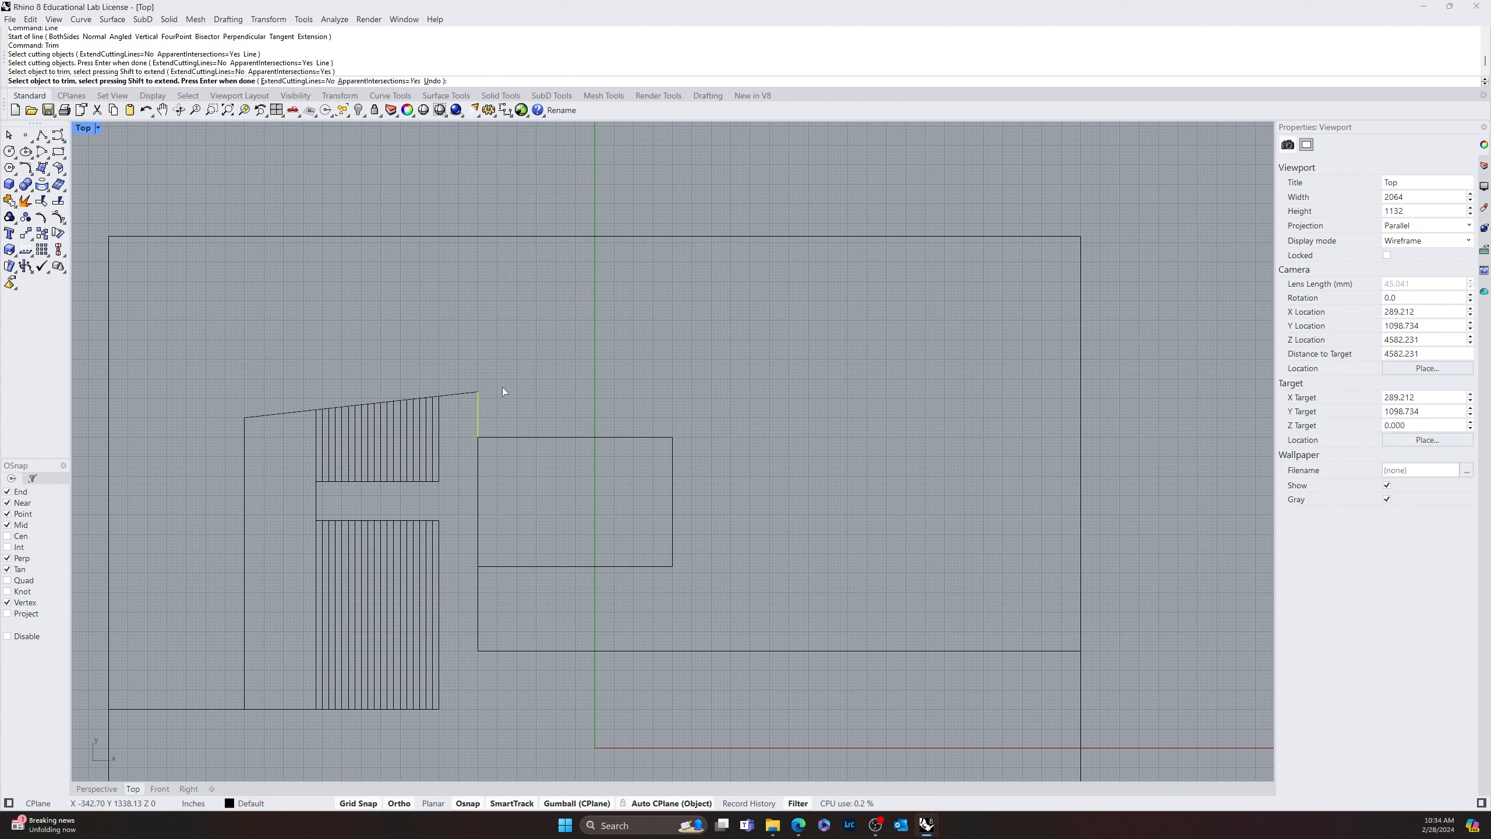
{"action": "key", "text": "Return"}
{"action": "scroll", "coordinate": [704, 445], "scroll_direction": "down", "scroll_amount": 3}
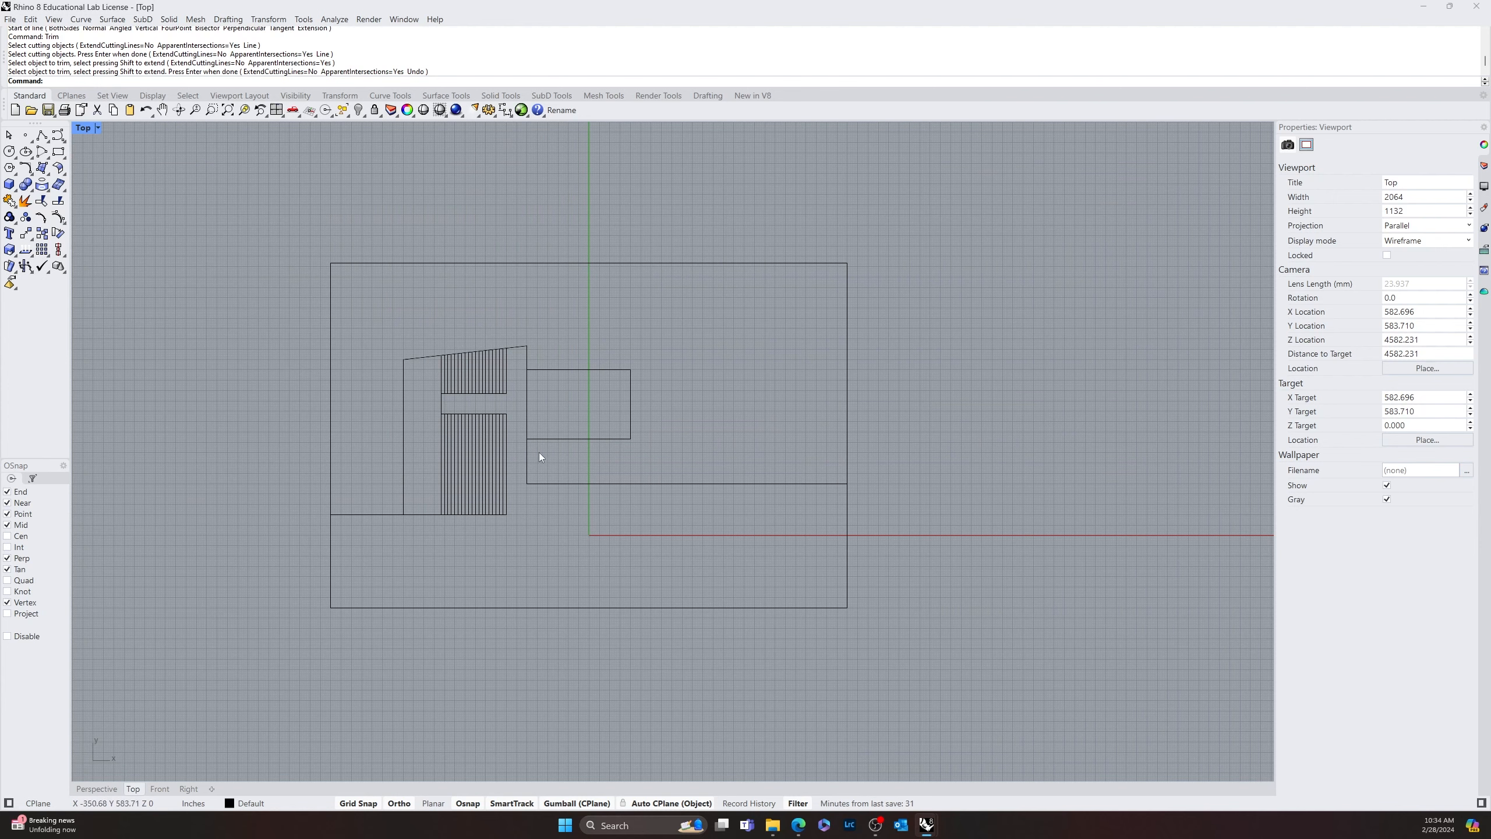
{"action": "right_click_drag", "start_coordinate": [540, 457], "coordinate": [675, 503]}
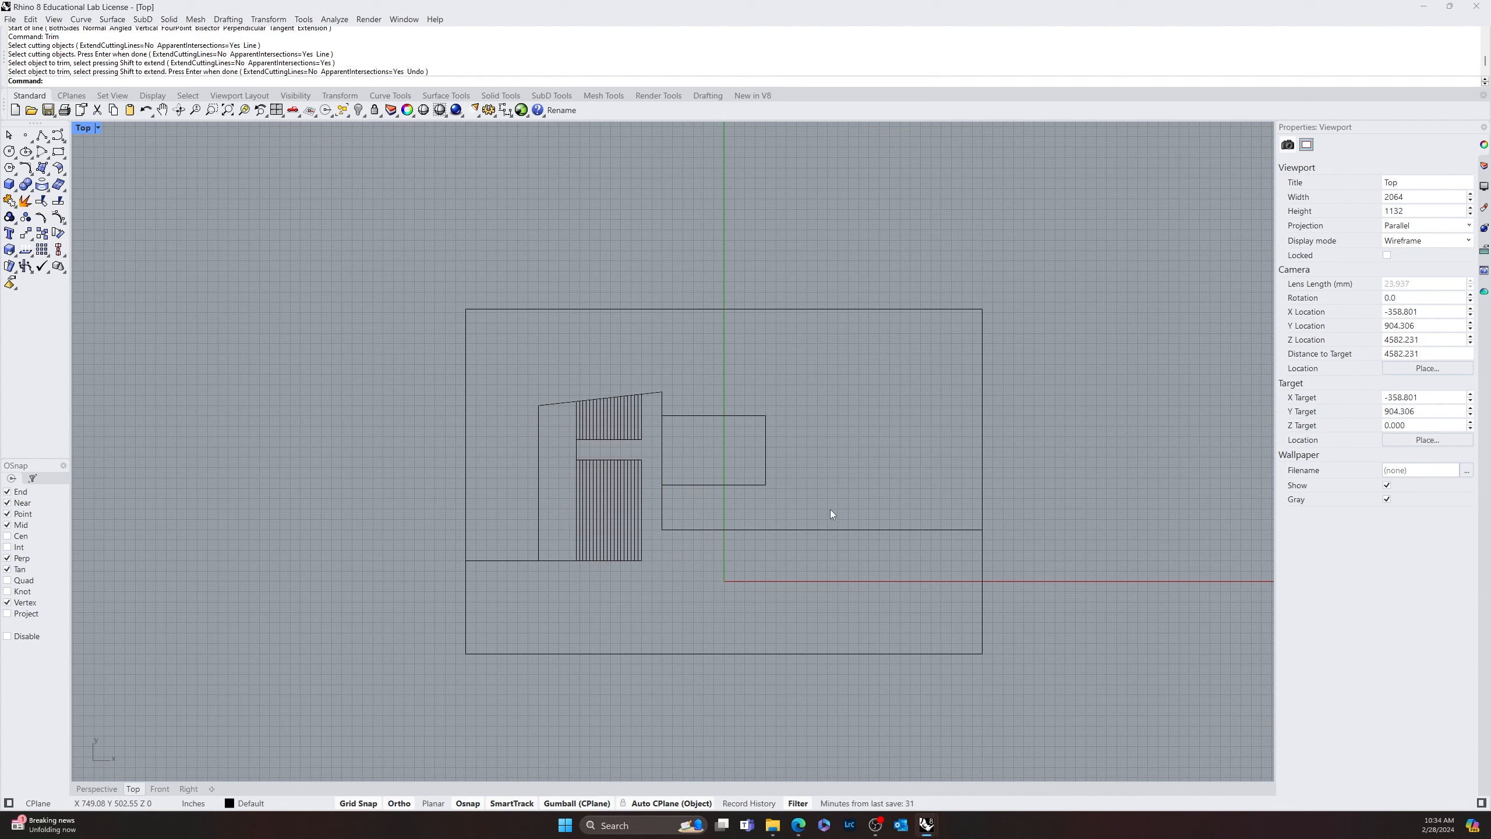
Draw a free-standing vertical line to the right of the 60' by 40' rectangle, reaching above the rectangle's top edge
{"action": "type", "text": "Line"}
{"action": "key", "text": "Return"}
{"action": "scroll", "coordinate": [763, 480], "scroll_direction": "up", "scroll_amount": 8}
{"action": "scroll", "coordinate": [763, 480], "scroll_direction": "up", "scroll_amount": 2}
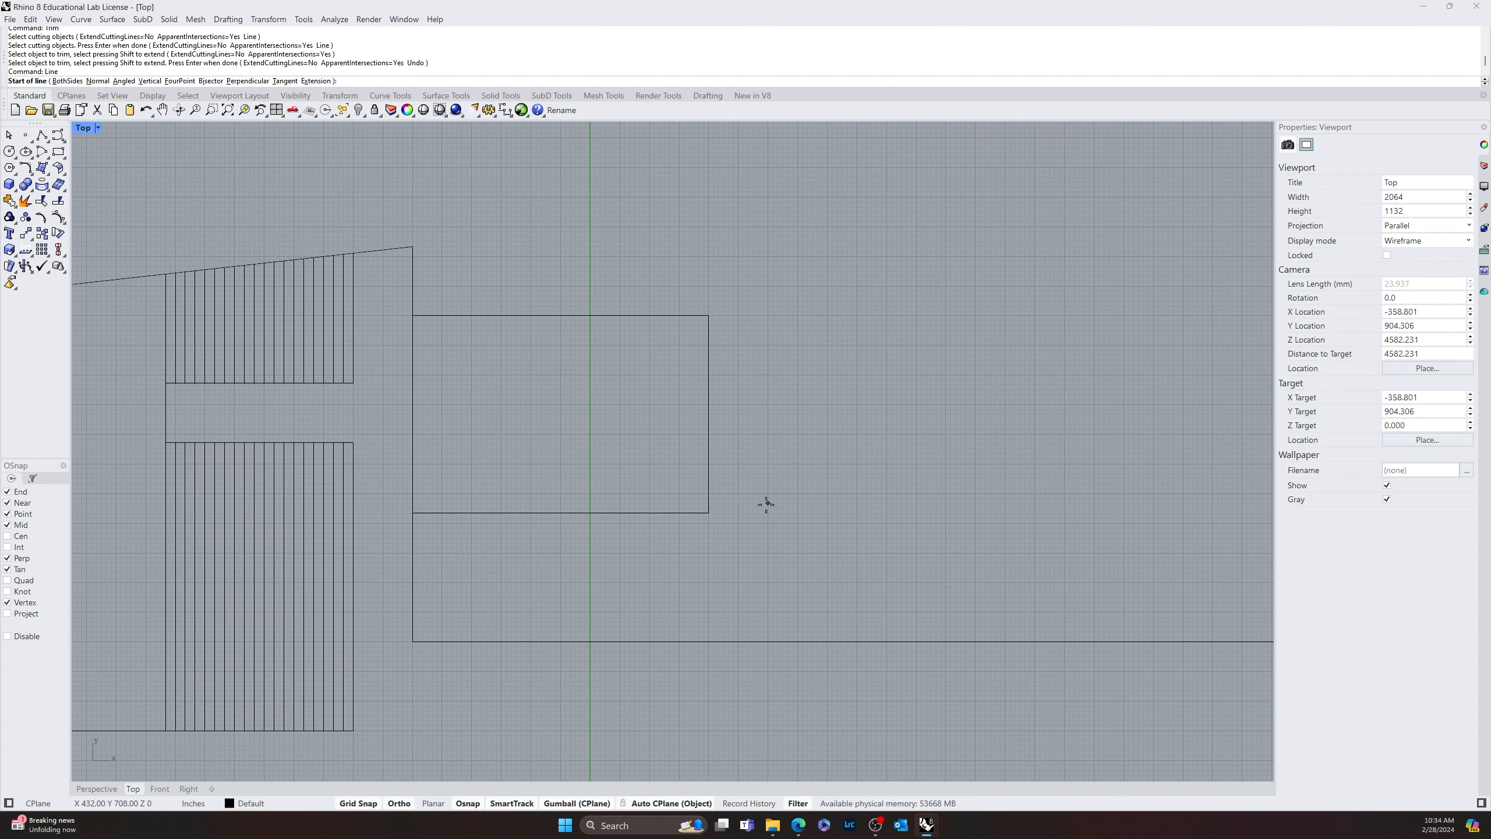
{"action": "left_click", "coordinate": [798, 493]}
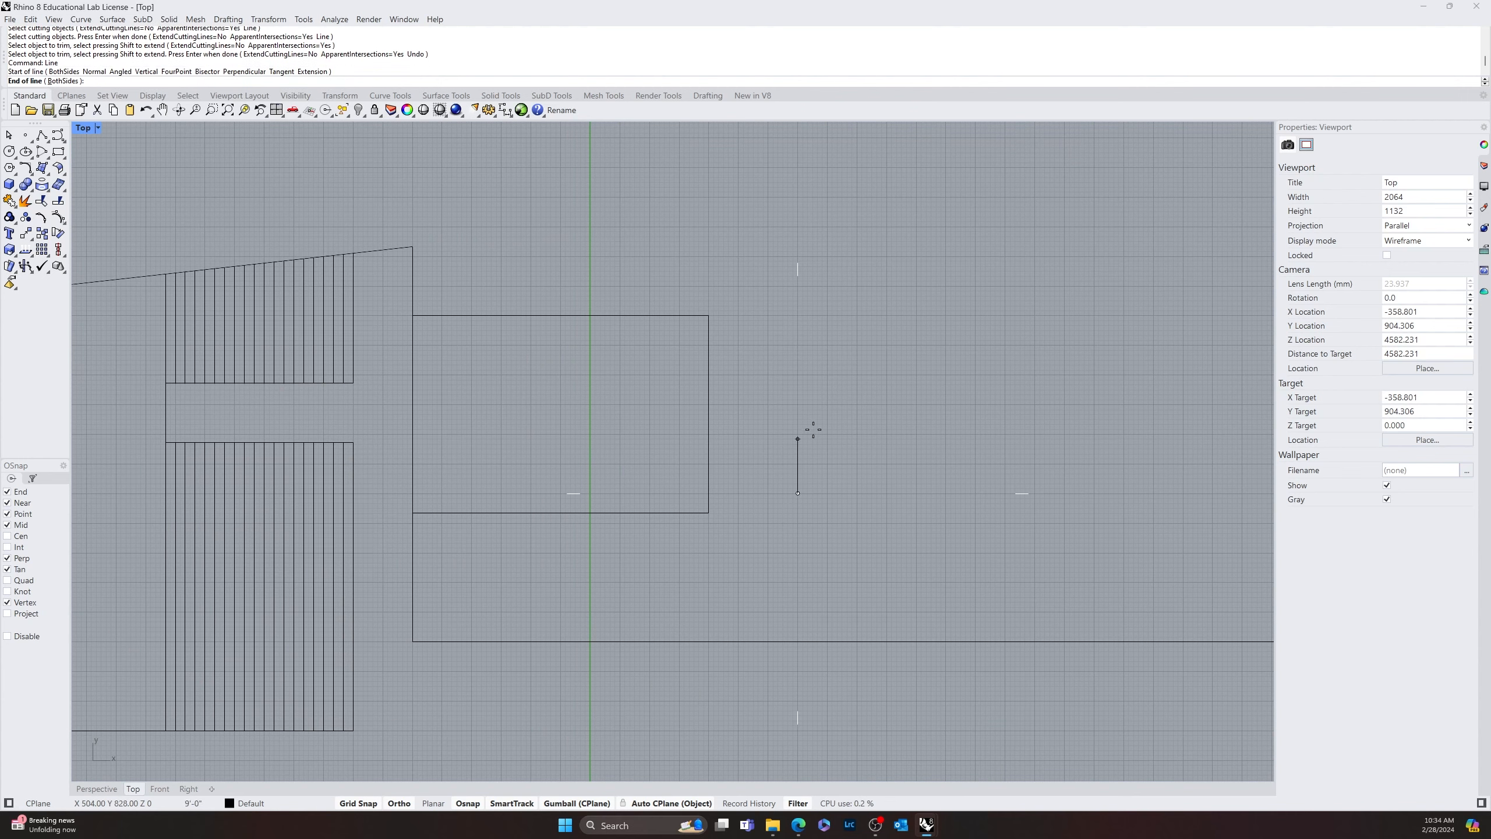
{"action": "scroll", "coordinate": [819, 352], "scroll_direction": "down", "scroll_amount": 10}
{"action": "left_click", "coordinate": [827, 276]}
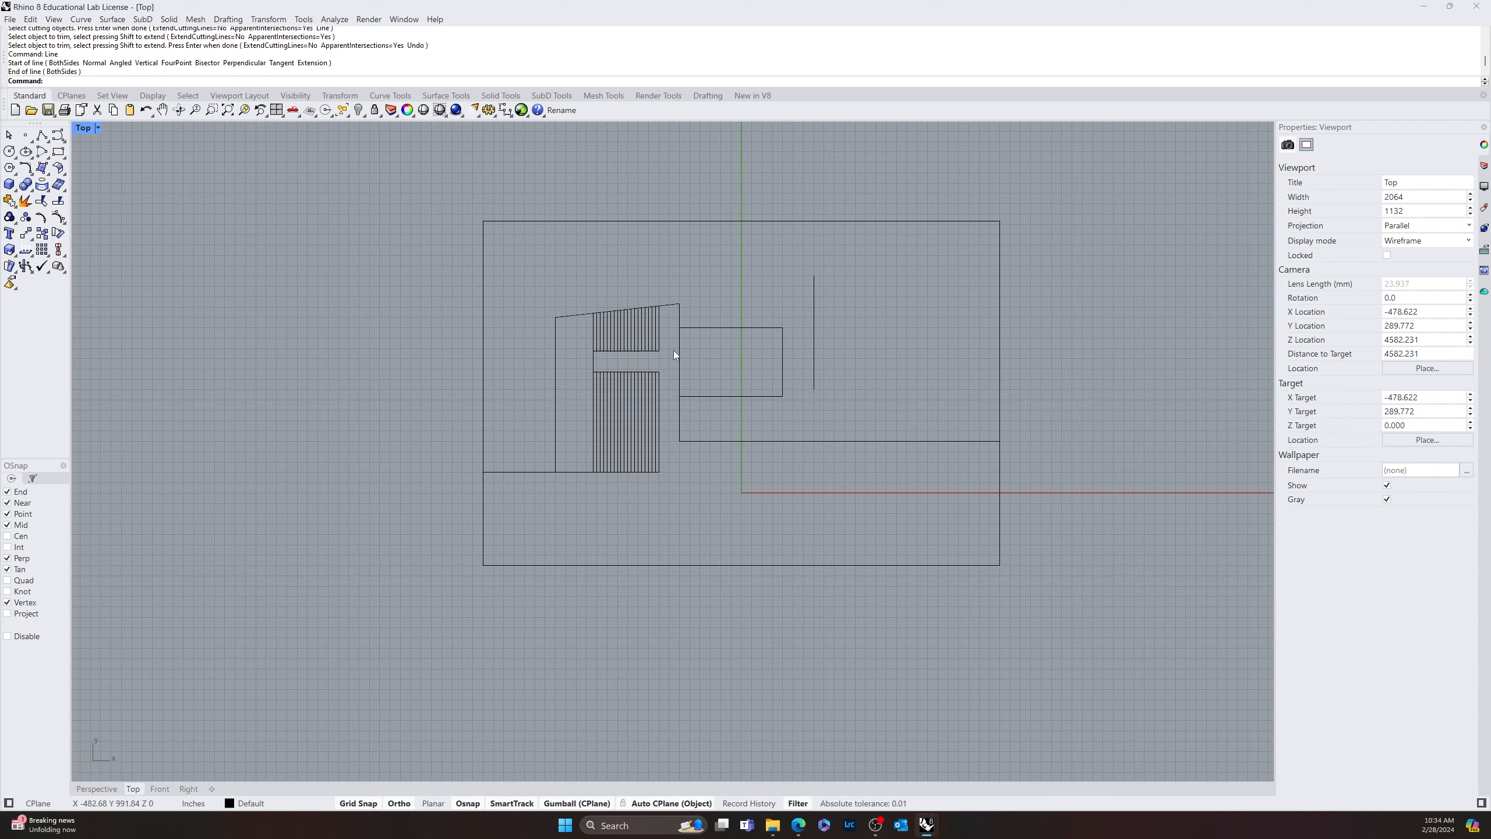
Fillet the slanted line with the new vertical line at radius 0 so they meet in a sharp corner
{"action": "type", "text": "Fillet"}
{"action": "key", "text": "Return"}
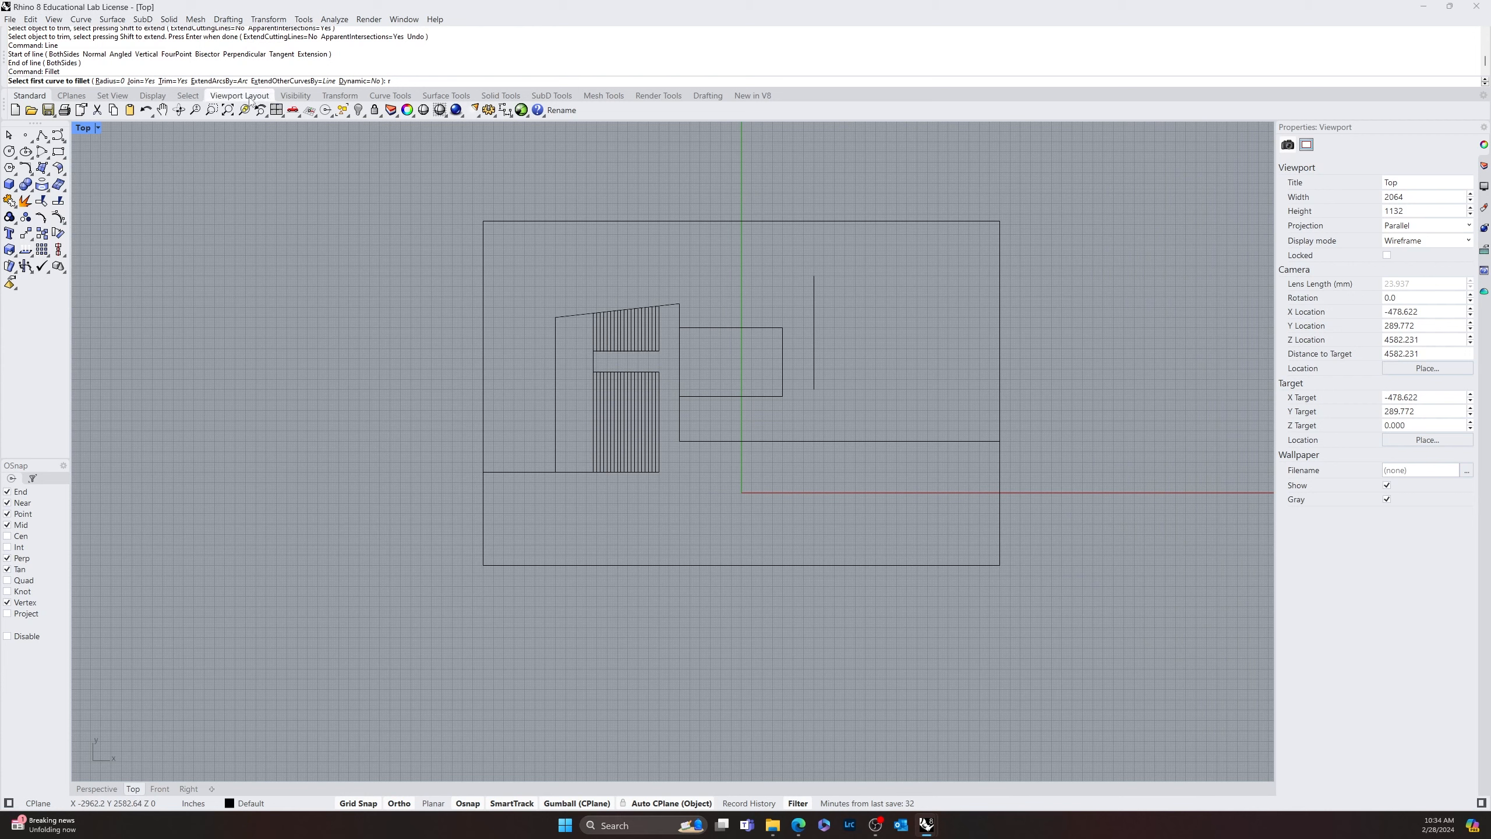
{"action": "type", "text": "r"}
{"action": "key", "text": "Return"}
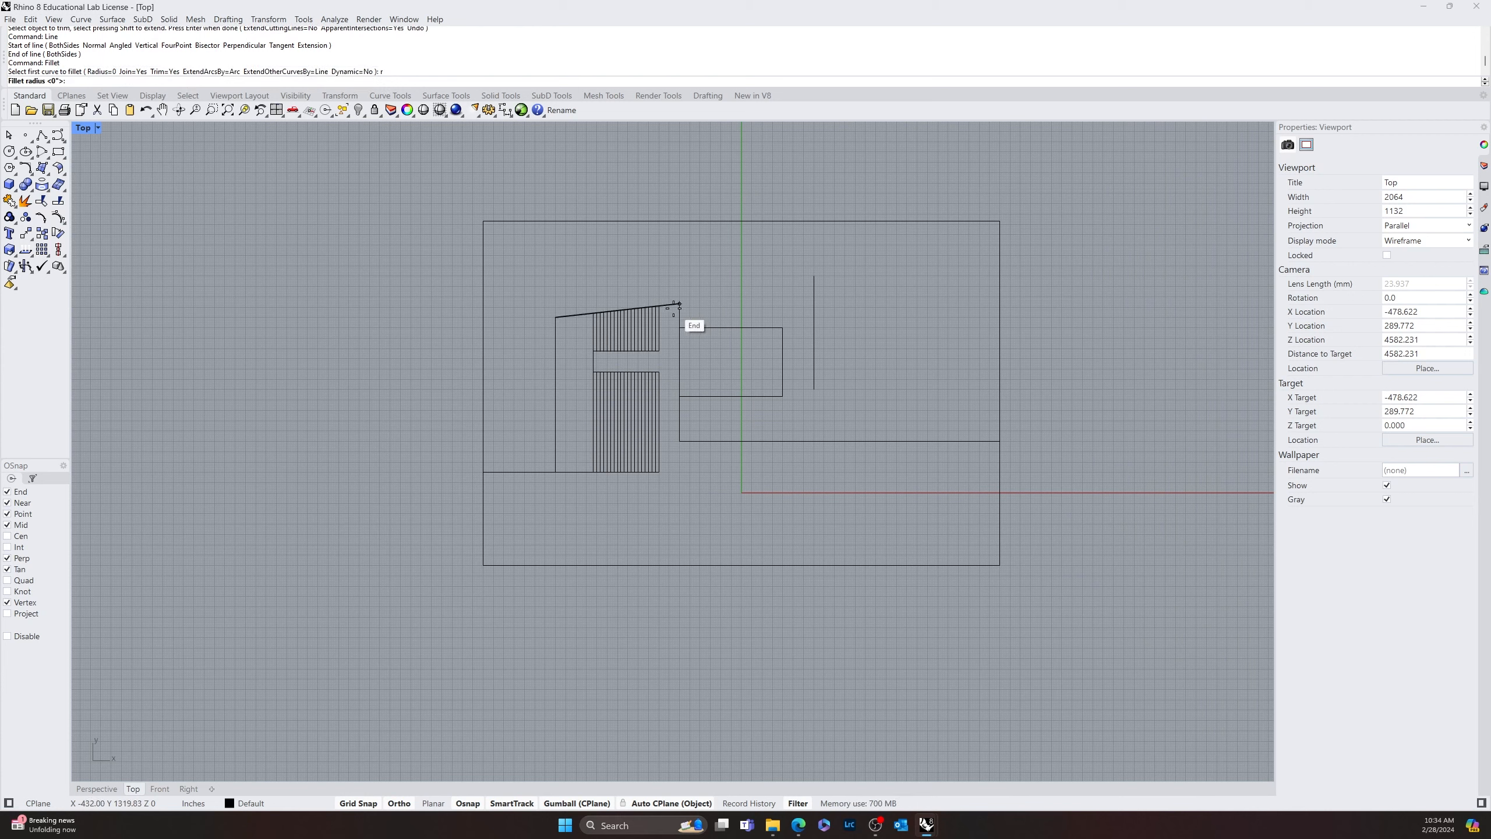
{"action": "key", "text": "Escape"}
{"action": "key", "text": "Return"}
{"action": "left_click", "coordinate": [675, 303]}
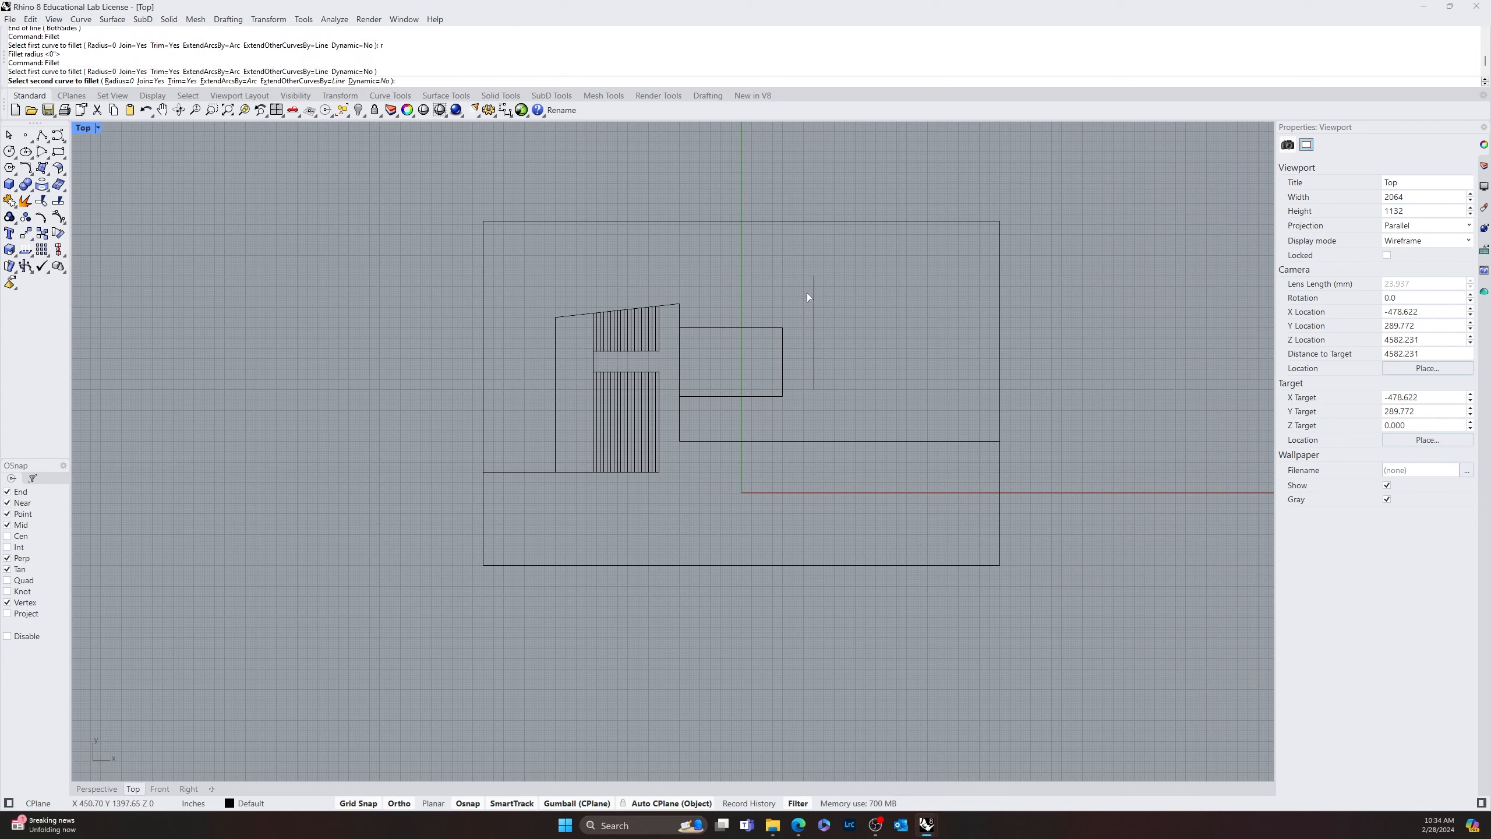
{"action": "left_click", "coordinate": [813, 293]}
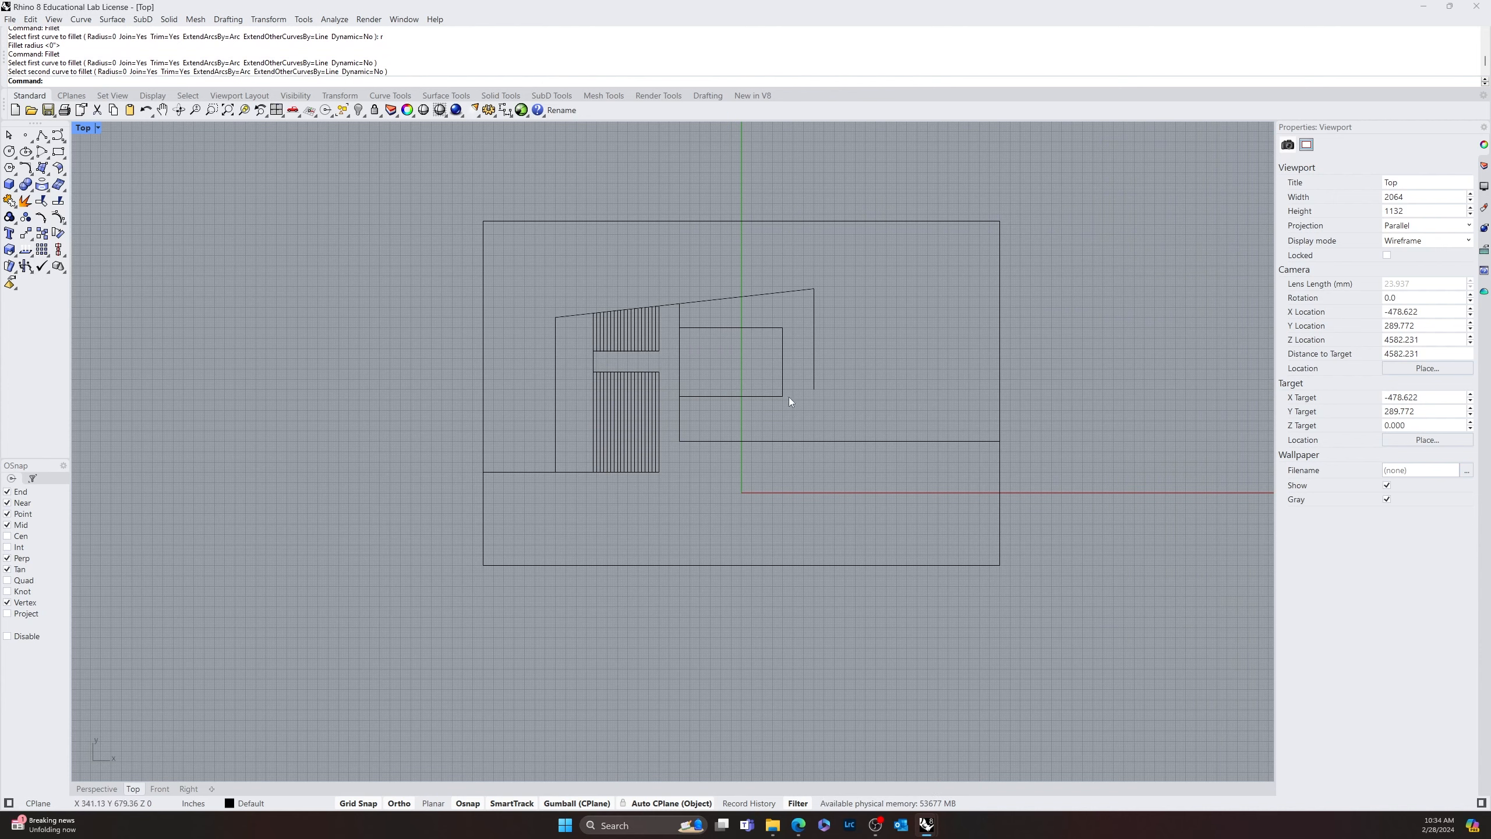
Explode the joined slanted and vertical curve into separate segments
{"action": "right_click_drag", "start_coordinate": [784, 407], "coordinate": [812, 467]}
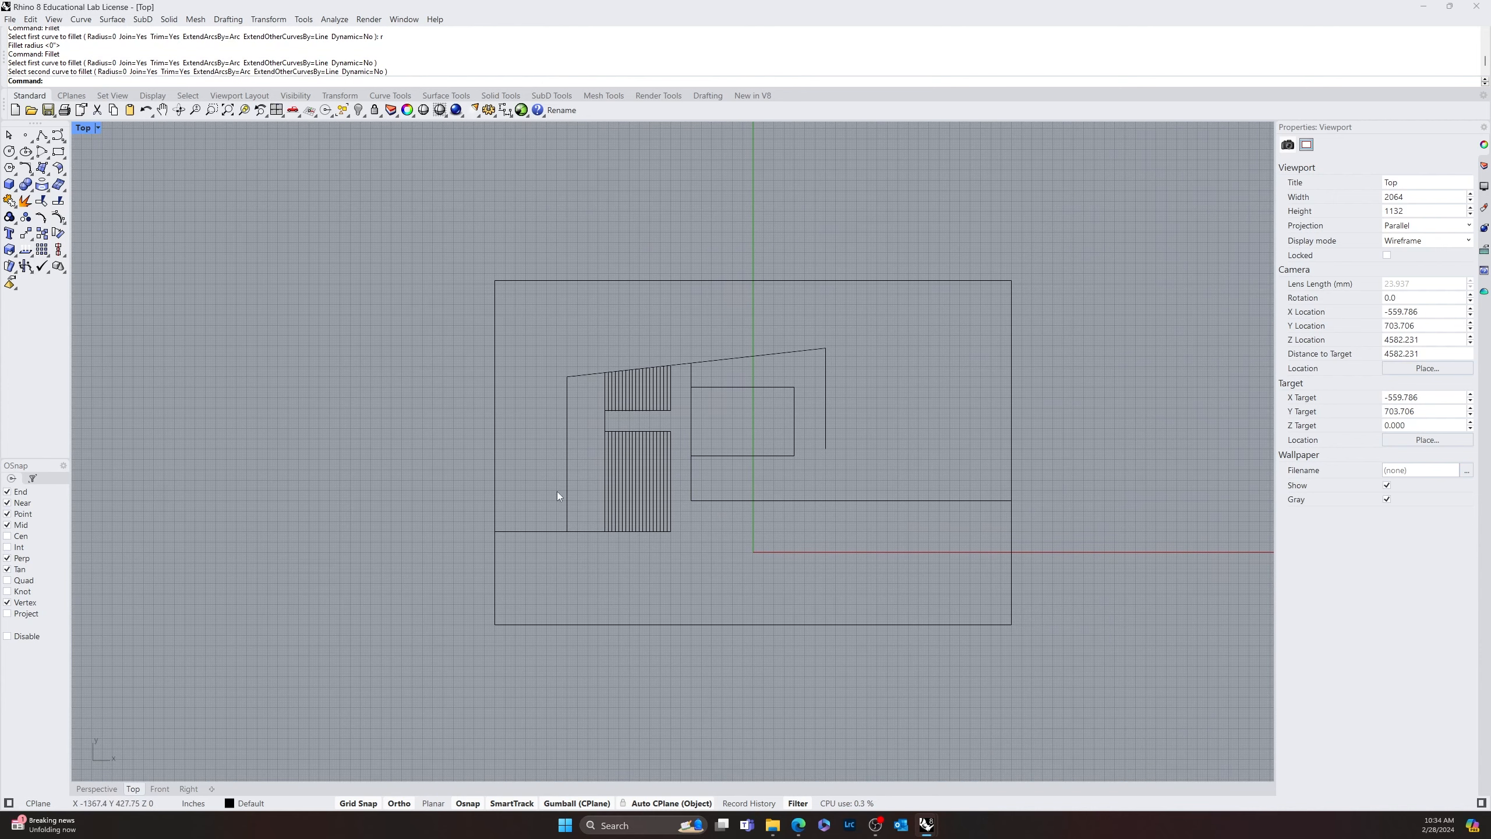
{"action": "left_click", "coordinate": [743, 351]}
{"action": "left_click", "coordinate": [886, 396]}
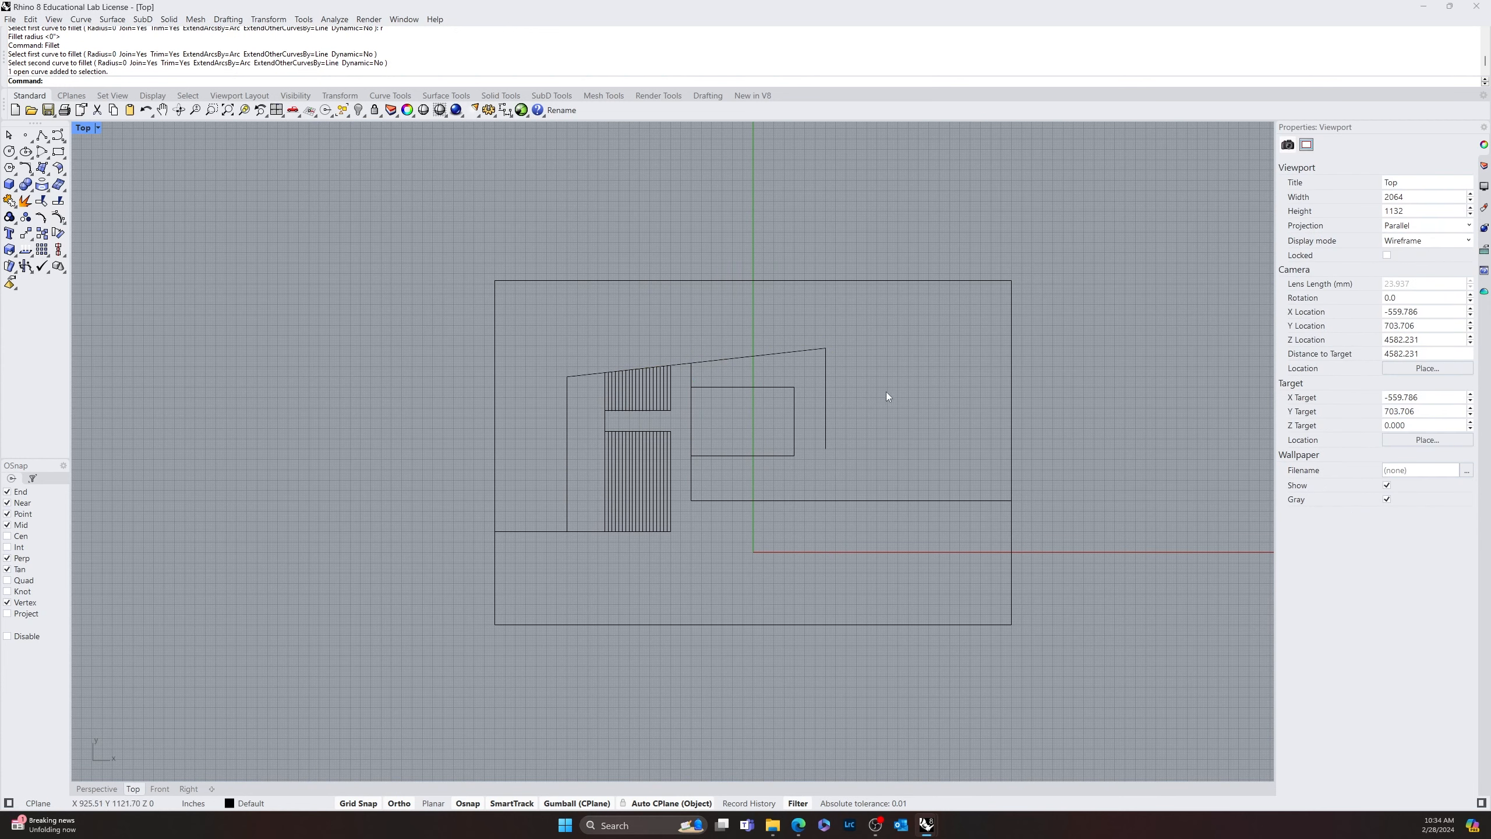
{"action": "left_click", "coordinate": [823, 388]}
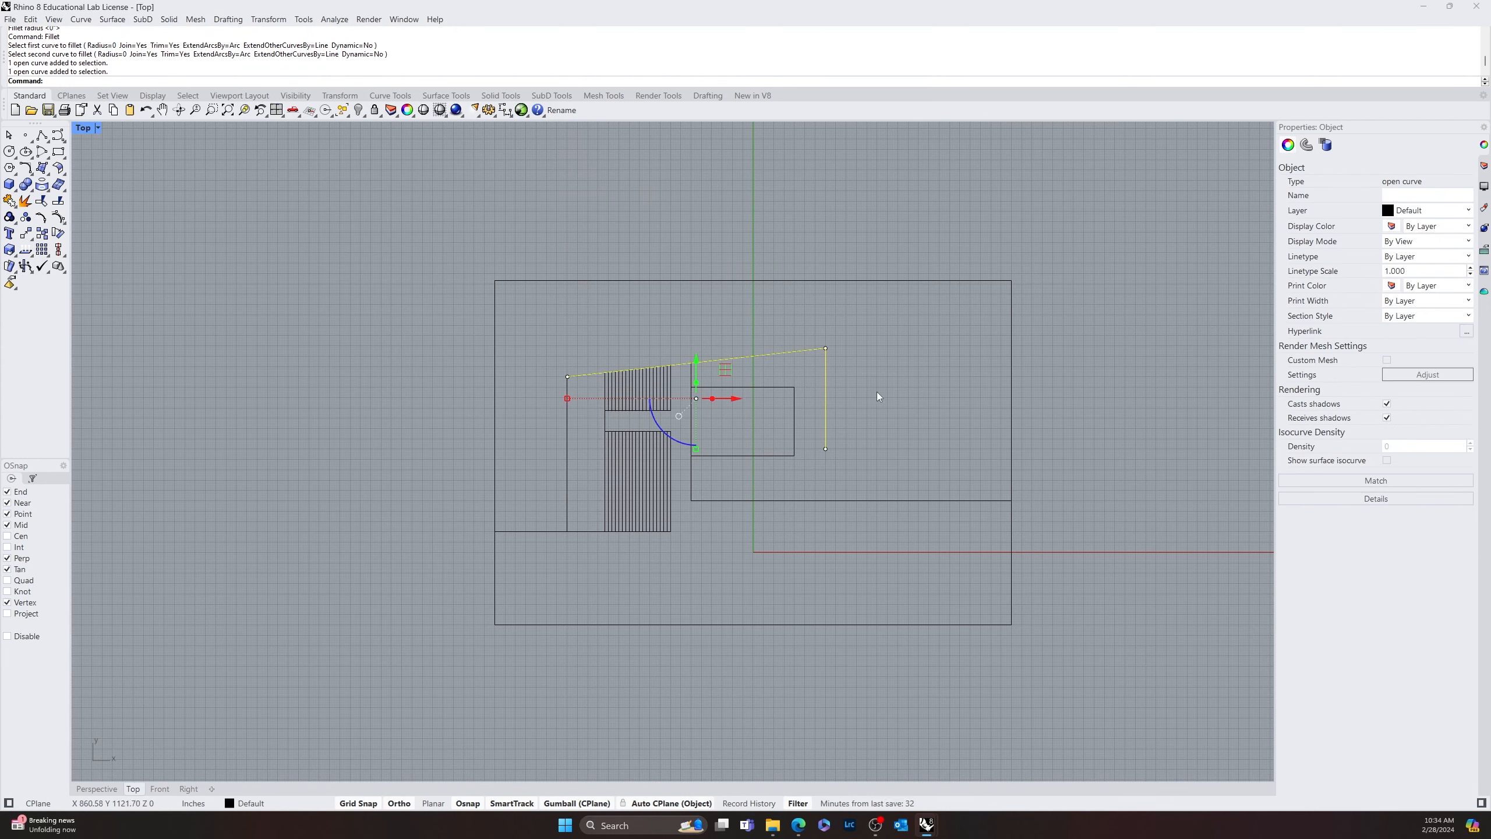
{"action": "left_click", "coordinate": [25, 200]}
{"action": "left_click", "coordinate": [795, 352]}
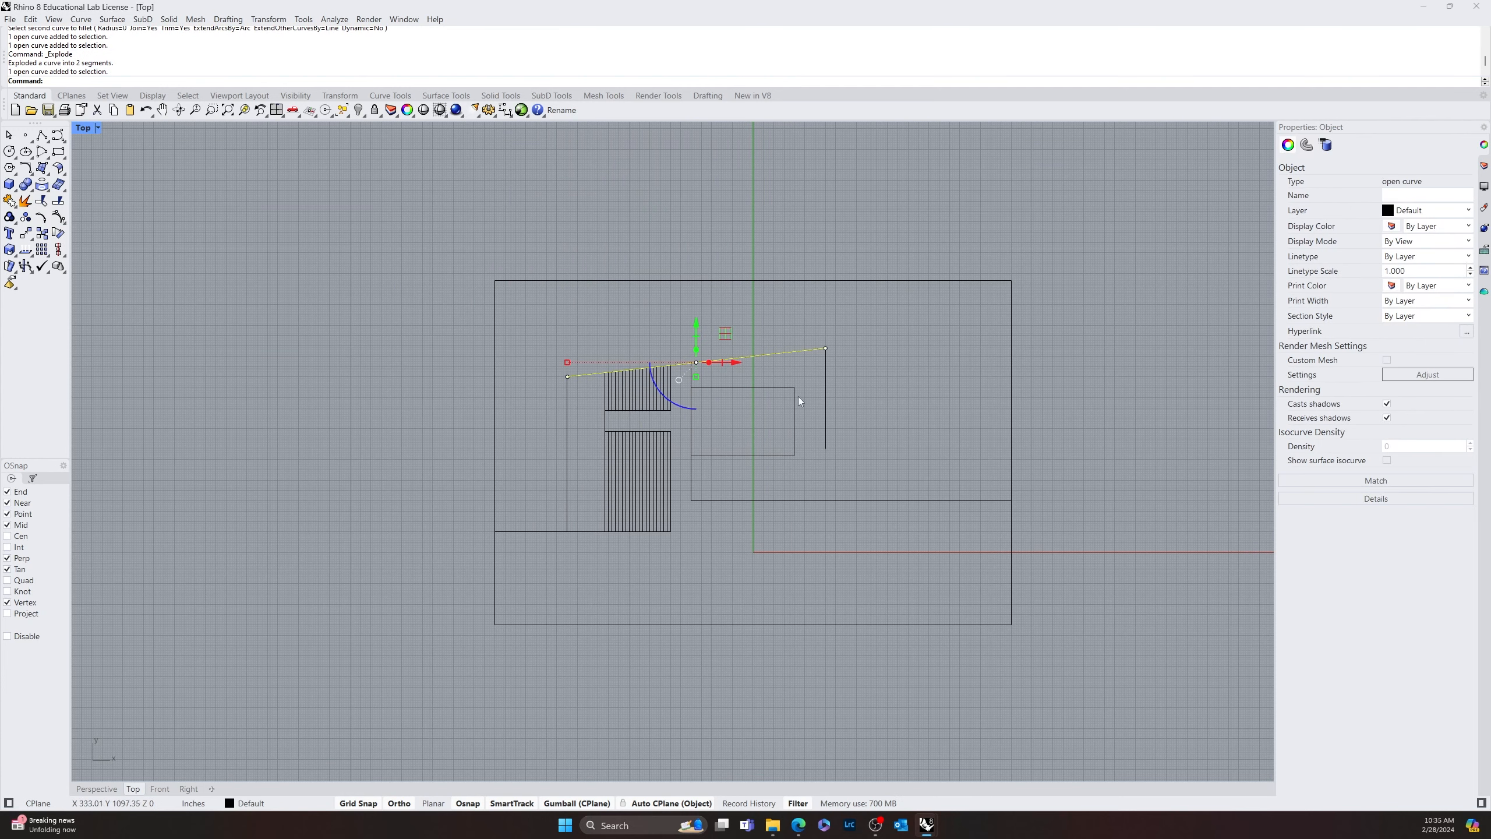
{"action": "type", "text": "mirror"}
{"action": "key", "text": "Return"}
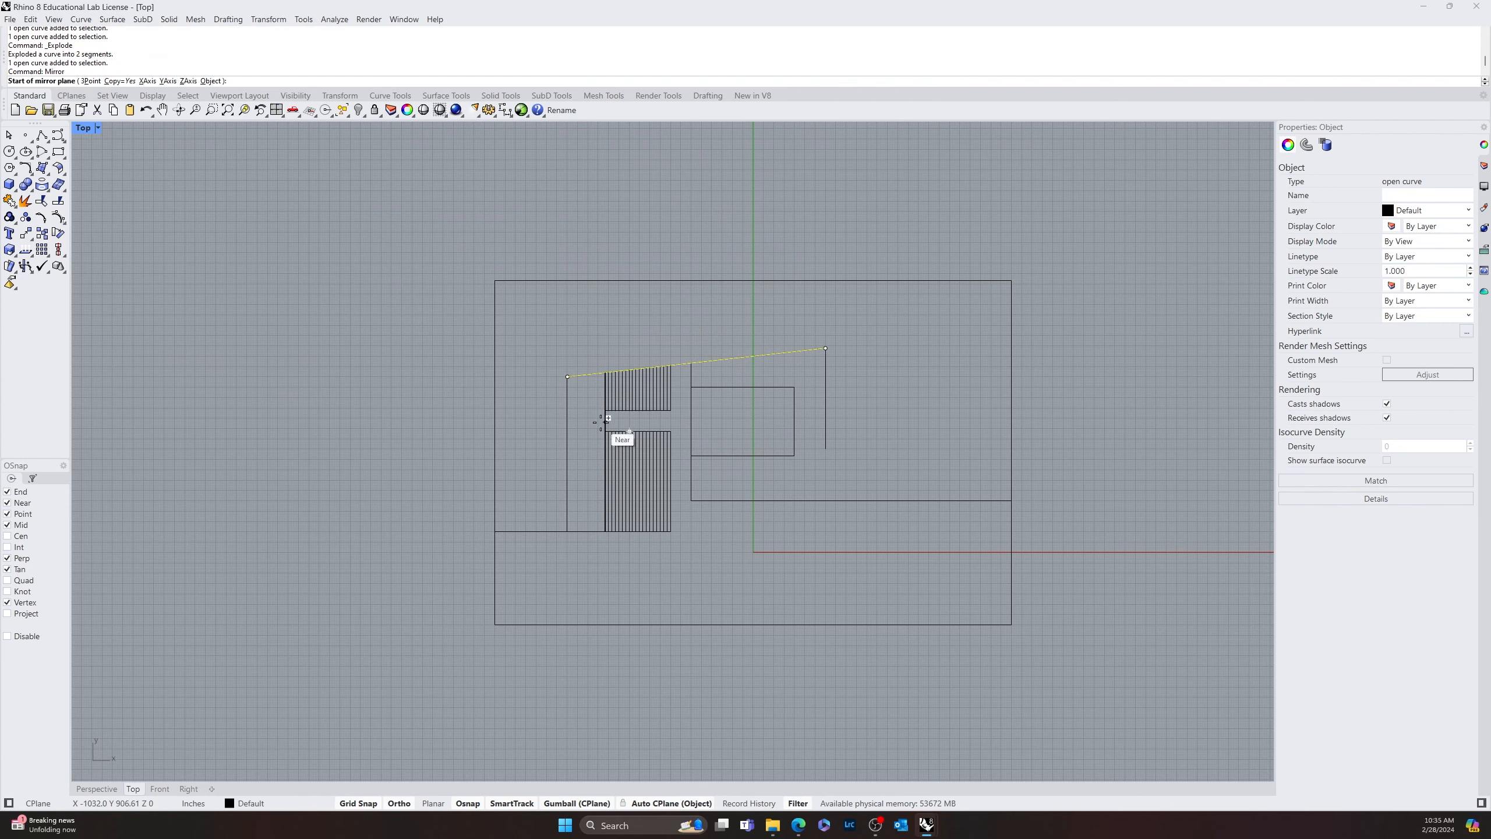
{"action": "scroll", "coordinate": [600, 419], "scroll_direction": "up", "scroll_amount": 10}
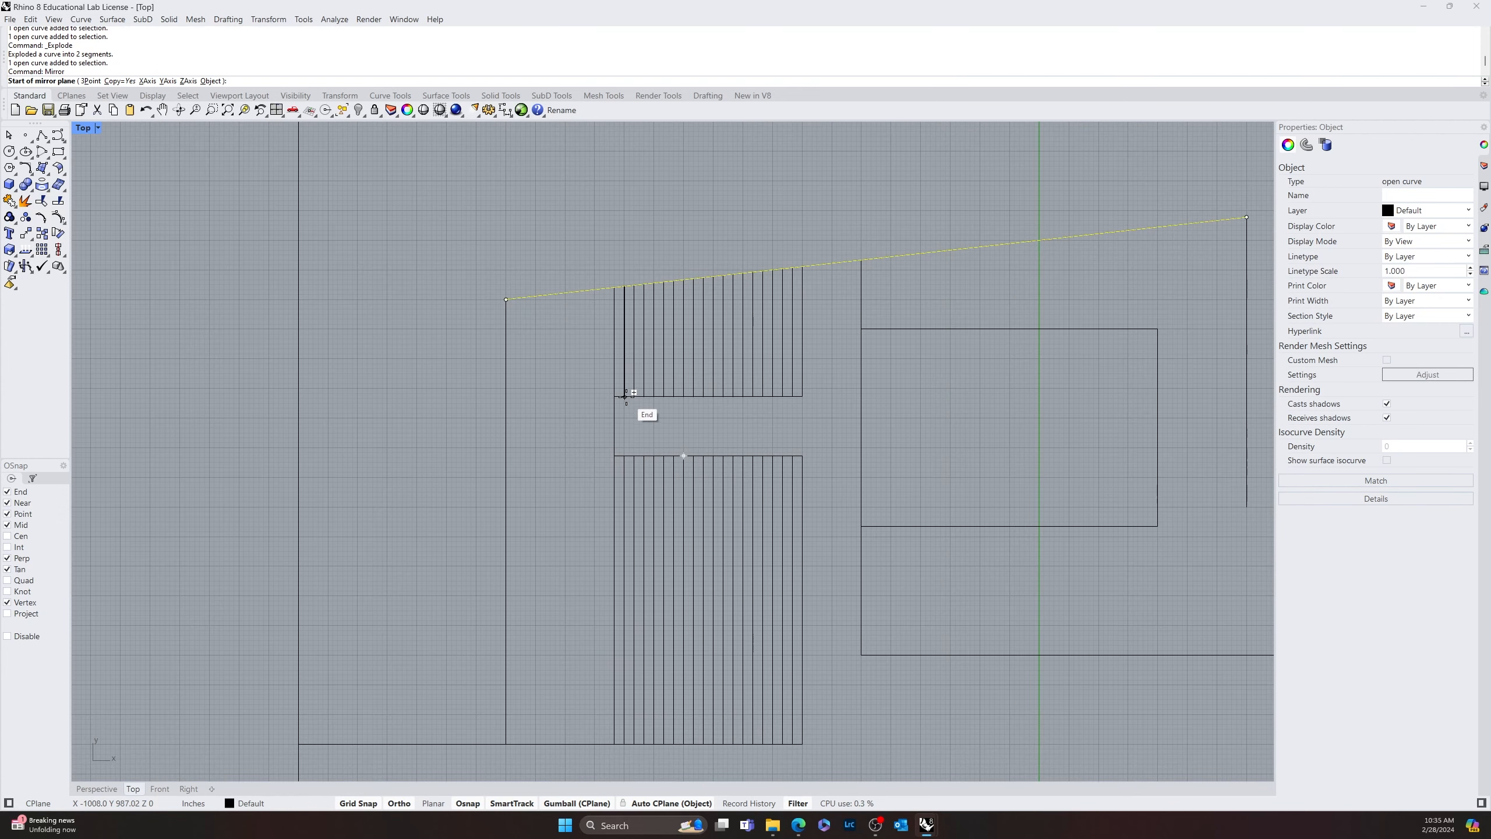
{"action": "key", "text": "Escape"}
{"action": "left_click", "coordinate": [614, 433]}
{"action": "key", "text": "Escape"}
Draw a vertical line closing the right end of the gap between the upper and lower stripe groups
{"action": "type", "text": "line"}
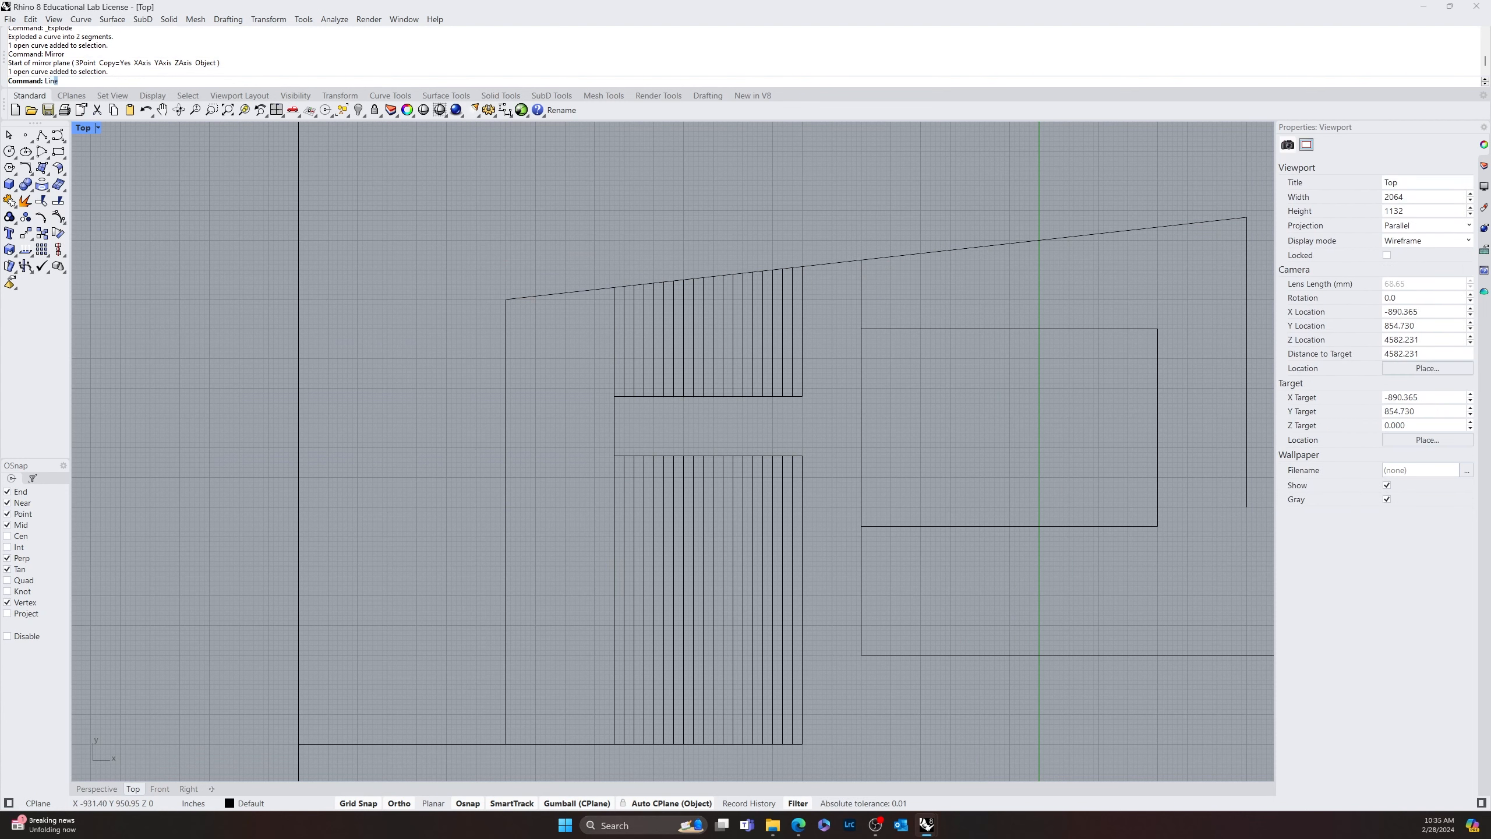
{"action": "key", "text": "Return"}
{"action": "left_click", "coordinate": [802, 396]}
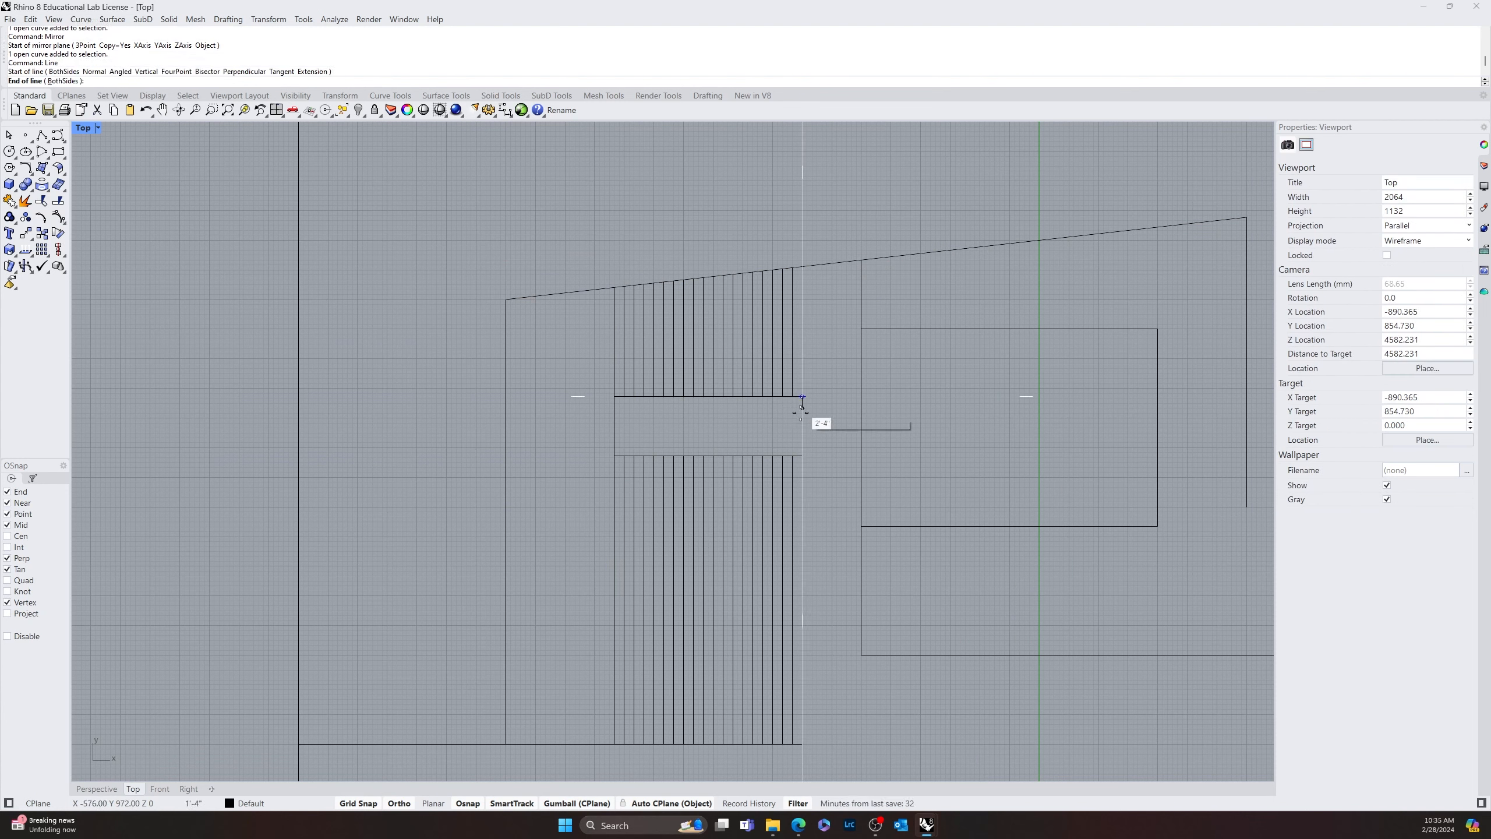
{"action": "left_click", "coordinate": [802, 455]}
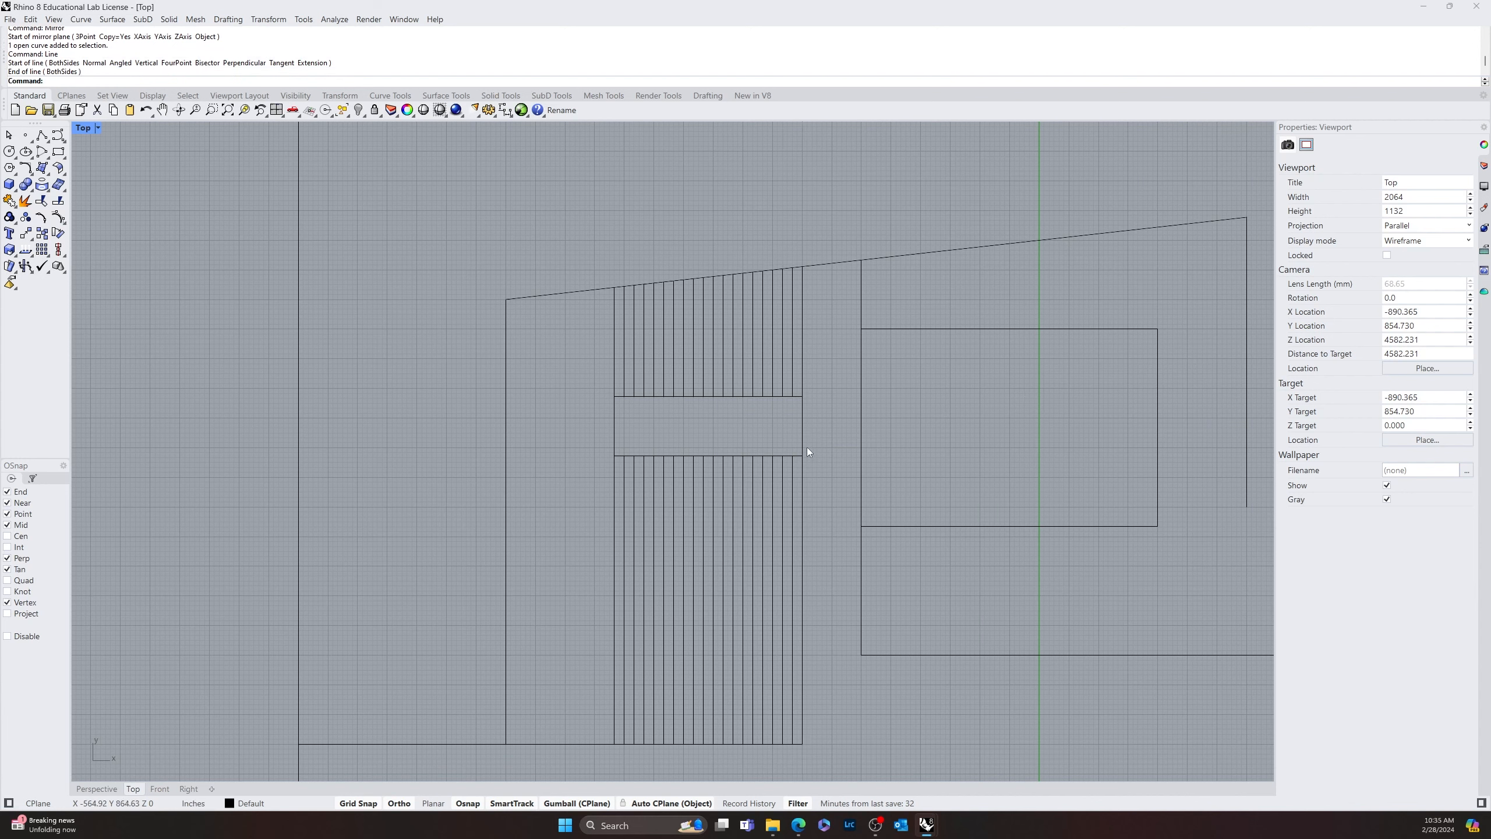
Mirror the slanted line downward as a copy about a horizontal axis through the midpoint of the gap's right closing line
{"action": "left_click", "coordinate": [838, 262]}
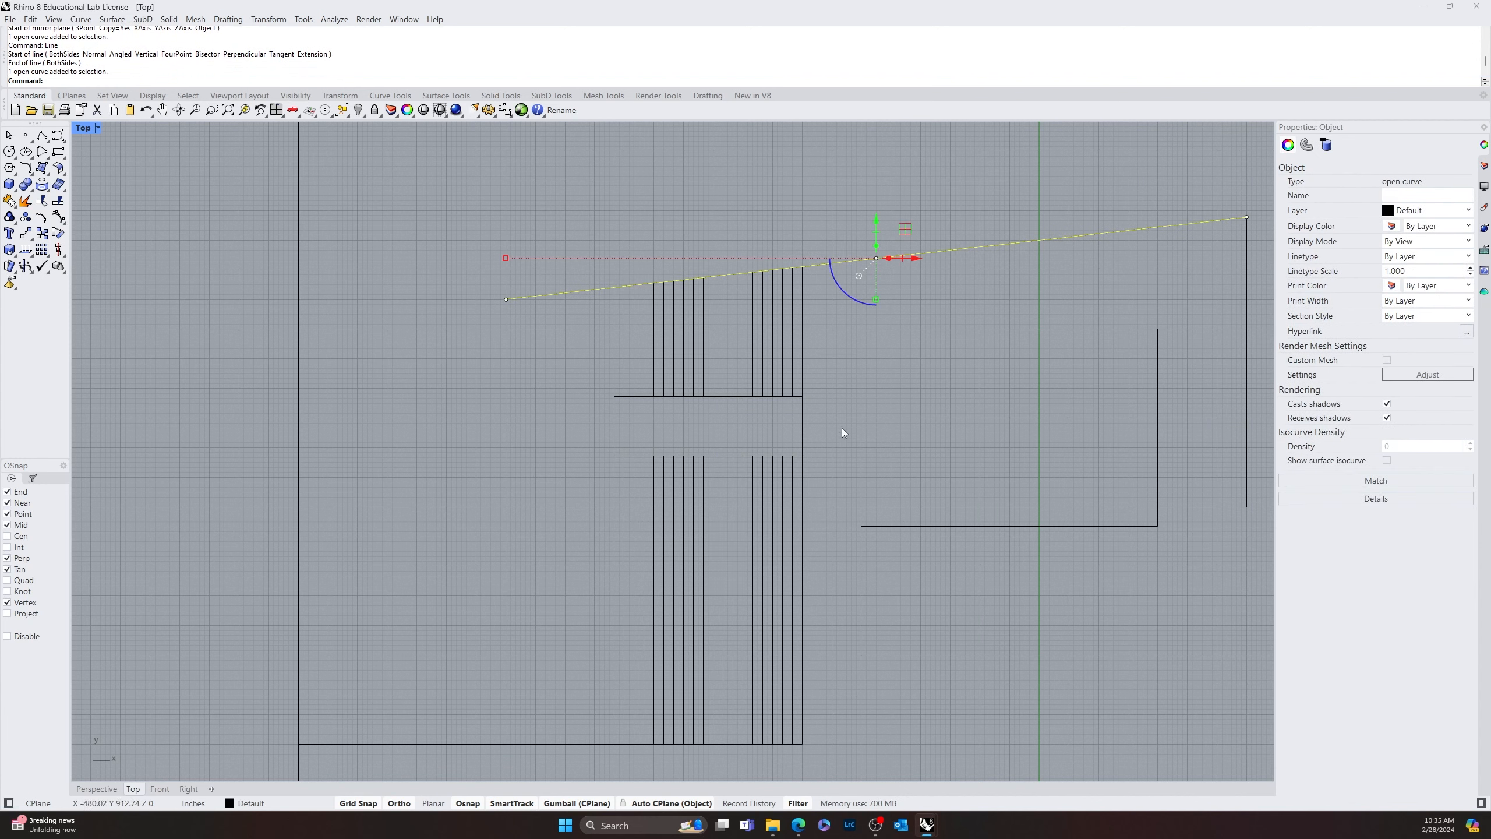
{"action": "type", "text": "Mirror"}
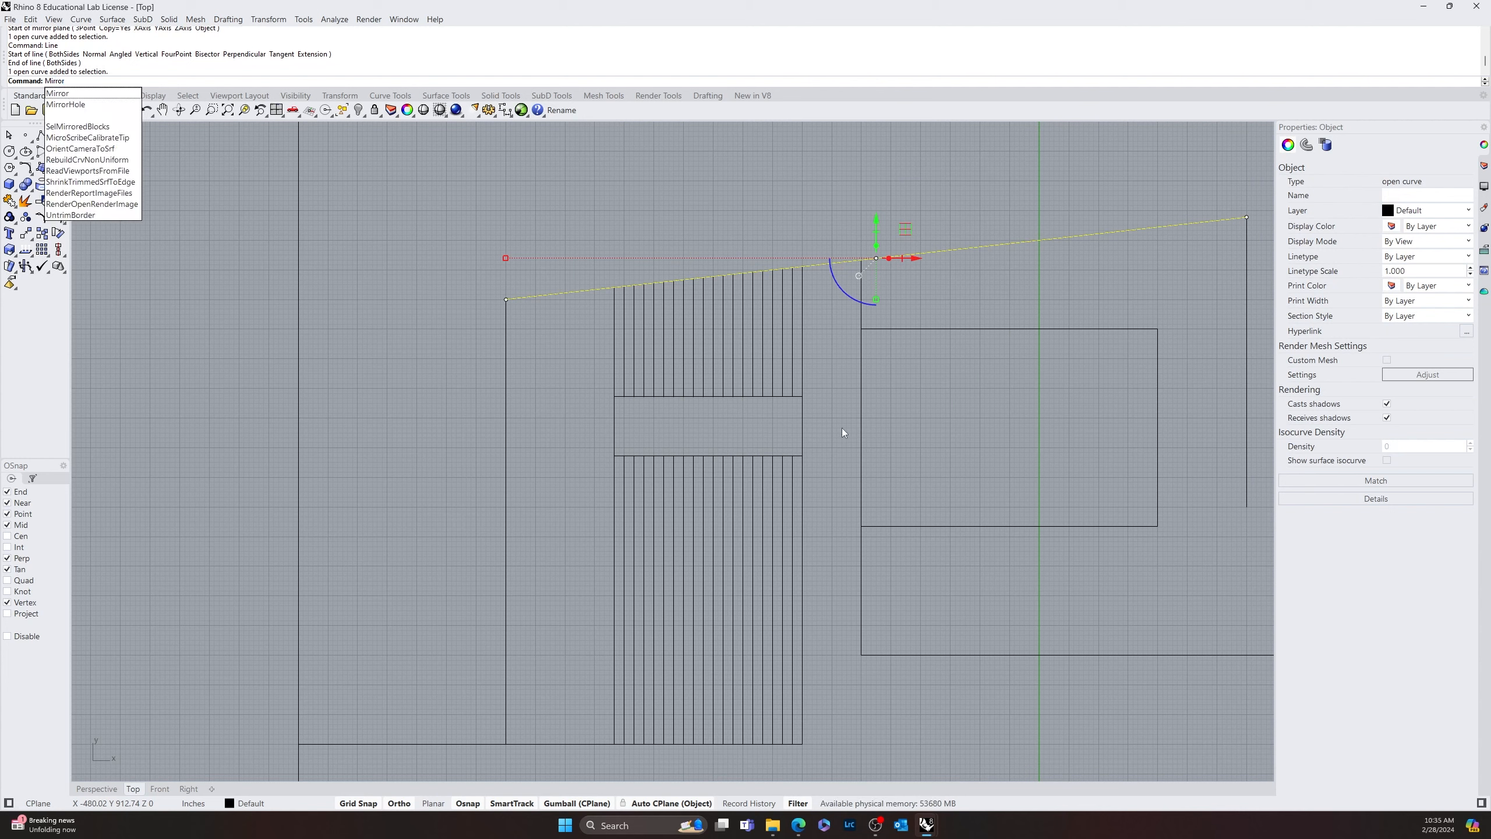
{"action": "key", "text": "Return"}
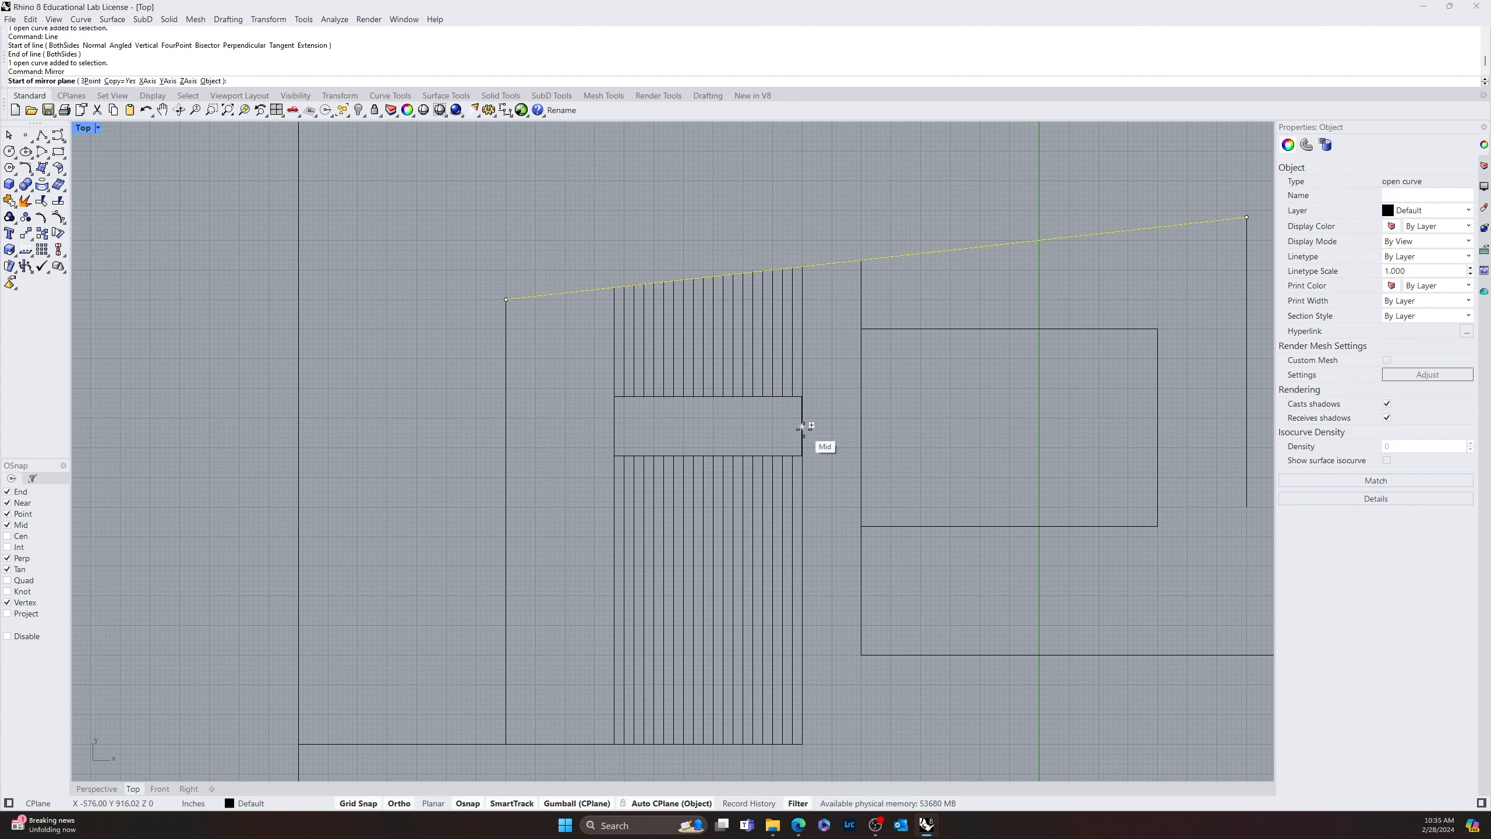
{"action": "left_click", "coordinate": [804, 428]}
{"action": "left_click", "coordinate": [951, 429]}
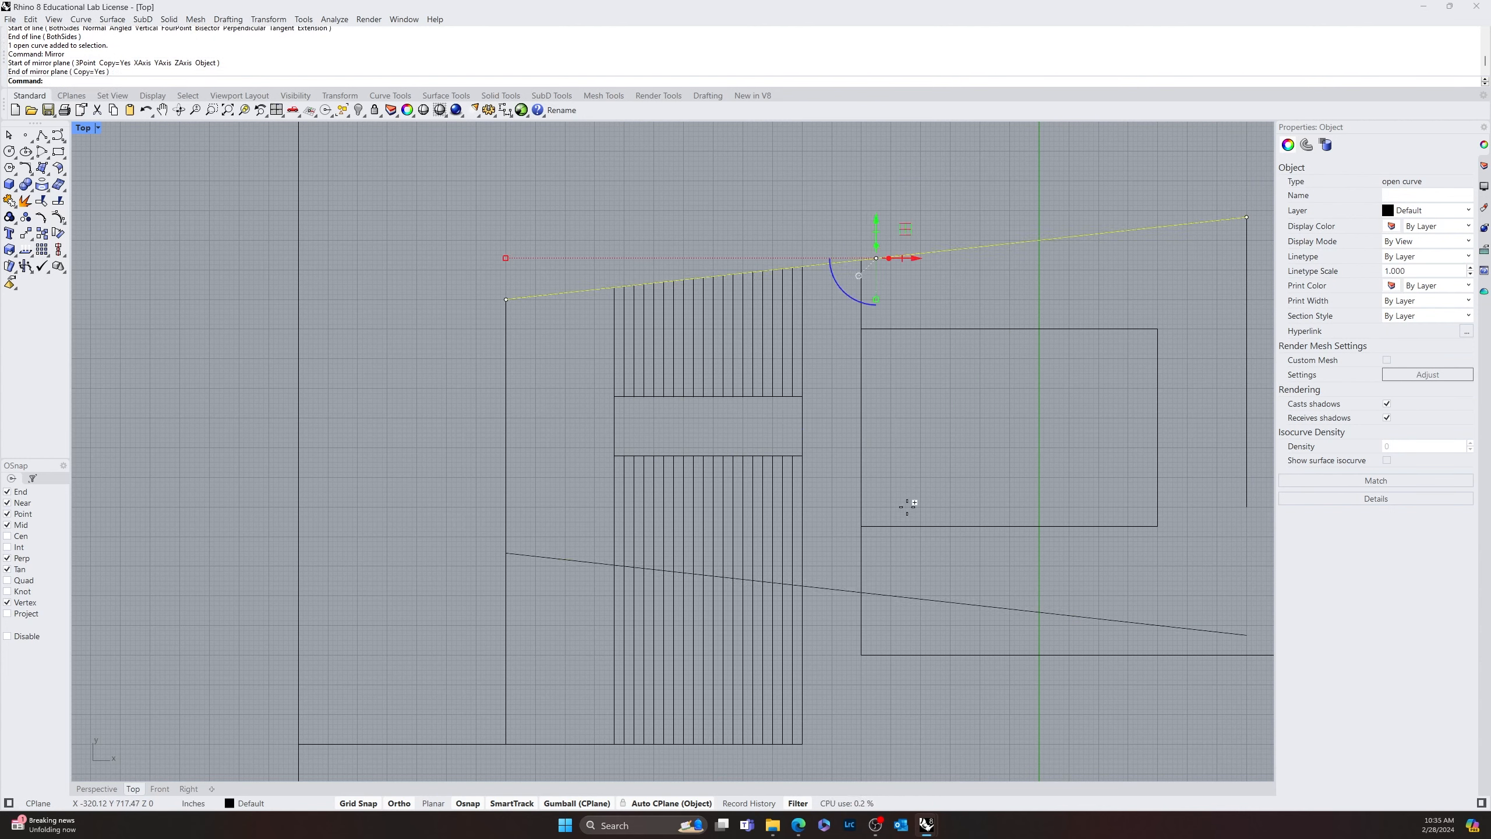
{"action": "key", "text": "Return"}
{"action": "key", "text": "Escape"}
Fillet the mirrored slanted line with the vertical line right of the inner rectangle at radius 0
{"action": "right_click_drag", "start_coordinate": [976, 632], "coordinate": [736, 534]}
{"action": "type", "text": "fillet"}
{"action": "key", "text": "Return"}
{"action": "left_click", "coordinate": [957, 531]}
{"action": "left_click", "coordinate": [1007, 400]}
{"action": "scroll", "coordinate": [1008, 397], "scroll_direction": "down", "scroll_amount": 5}
{"action": "right_click_drag", "start_coordinate": [1032, 465], "coordinate": [912, 539]}
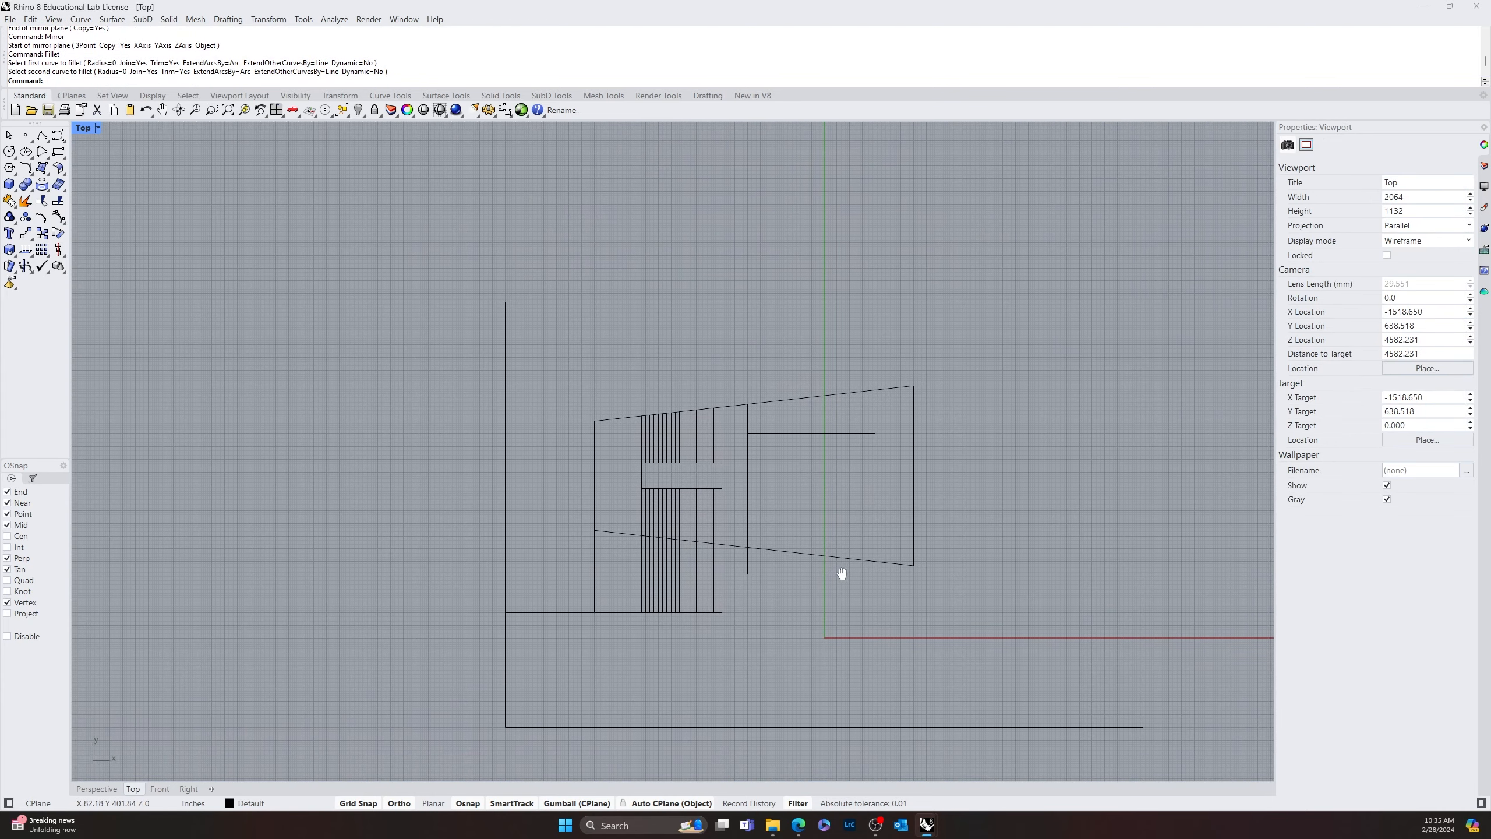
{"action": "left_click", "coordinate": [779, 551]}
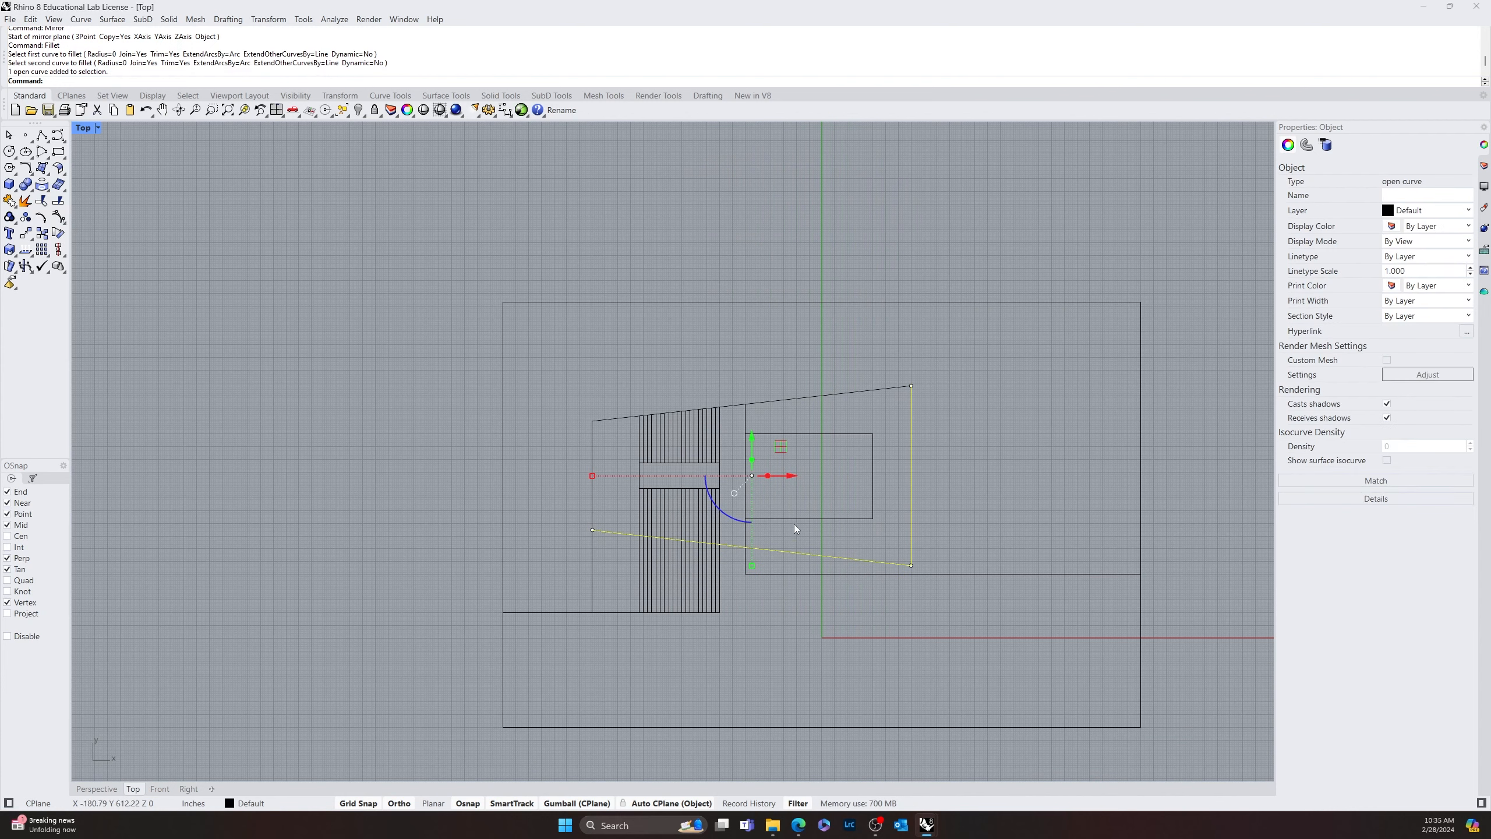
{"action": "left_click", "coordinate": [836, 394], "text": "shift"}
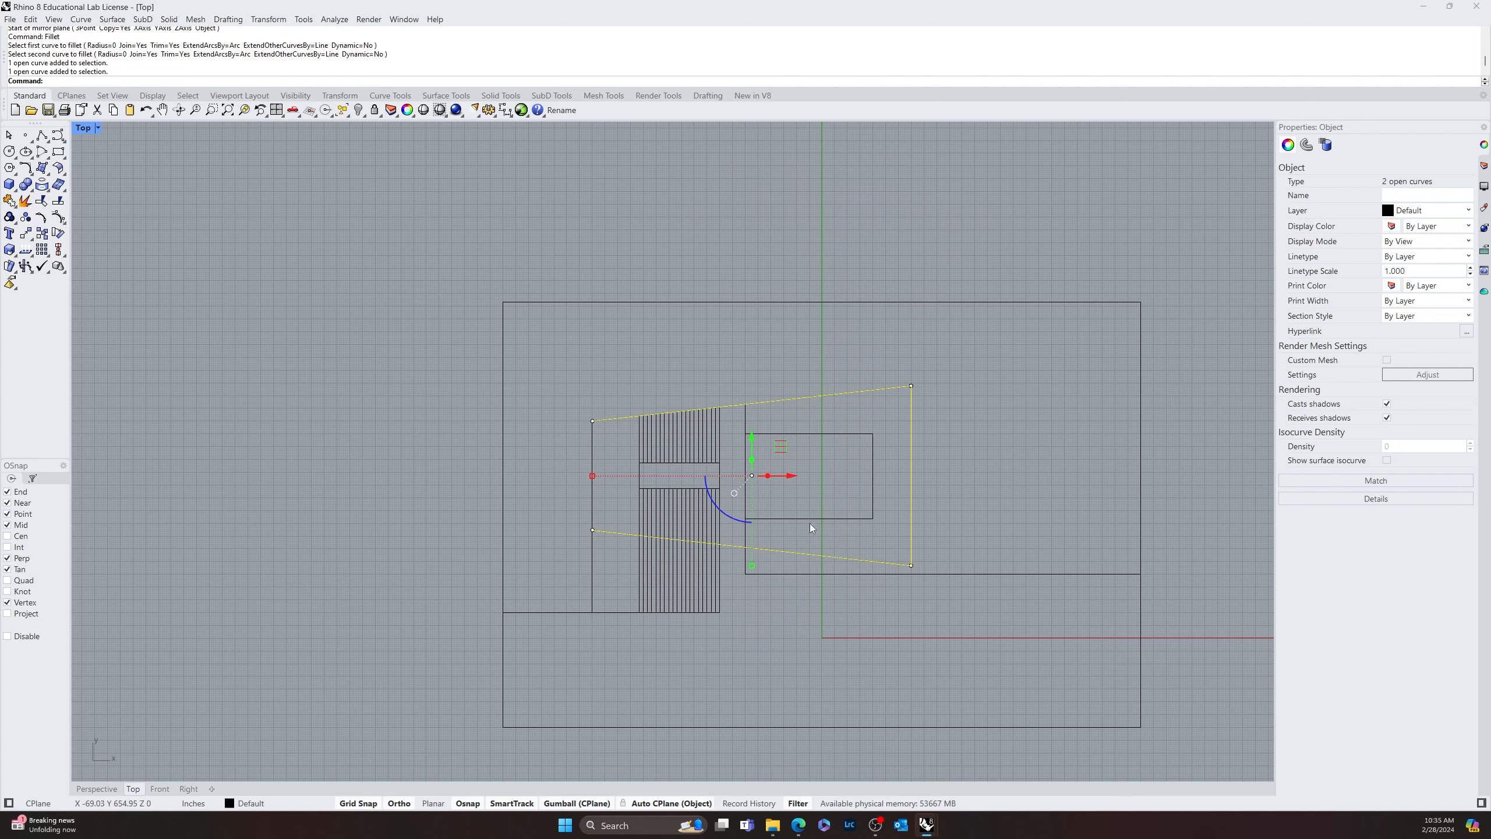
{"action": "scroll", "coordinate": [861, 485], "scroll_direction": "up", "scroll_amount": 6}
{"action": "right_click_drag", "start_coordinate": [854, 518], "coordinate": [992, 458]}
{"action": "key", "text": "Escape"}
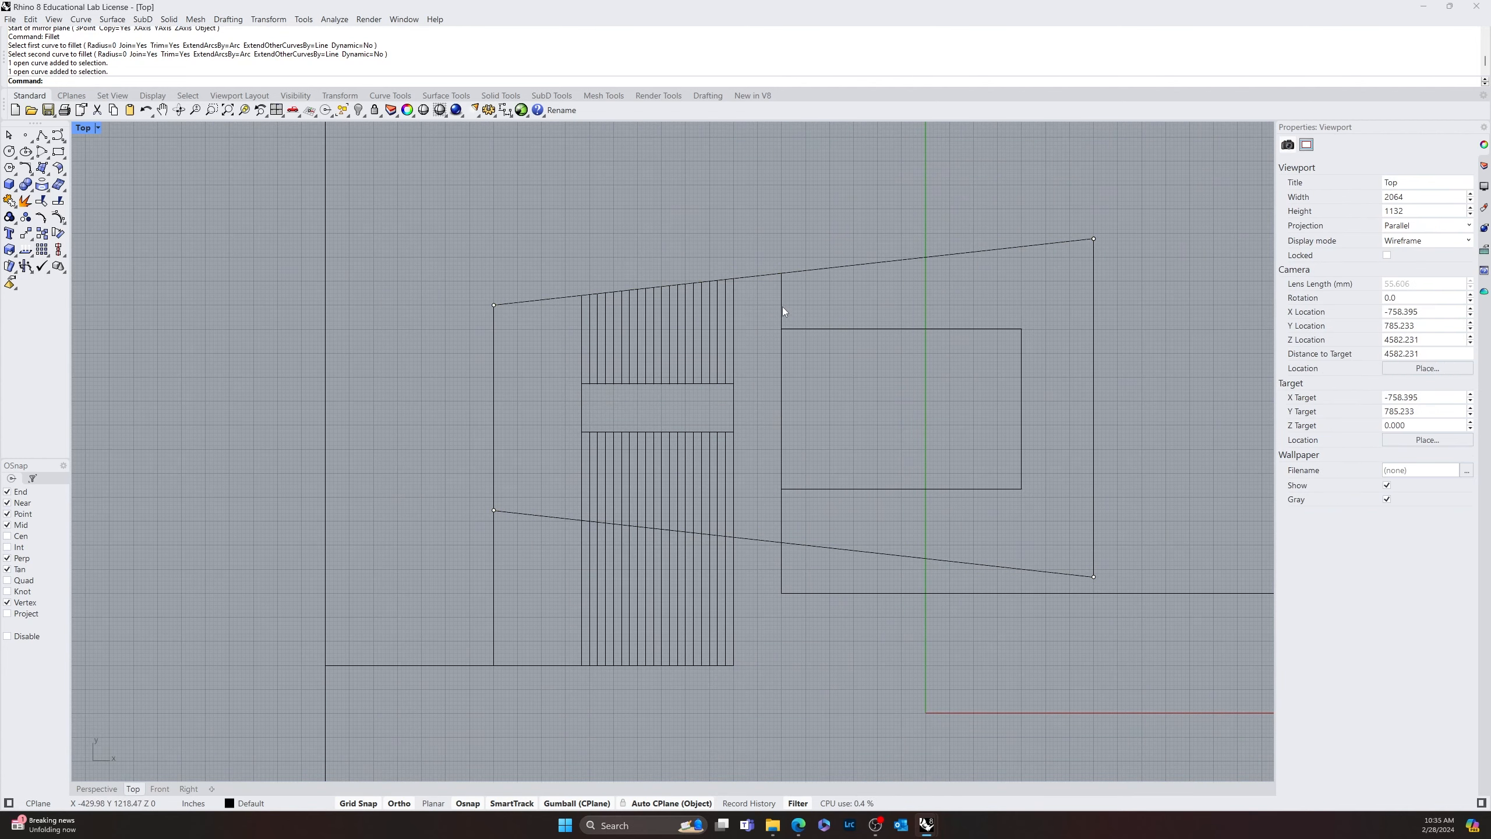
{"action": "left_click", "coordinate": [781, 307]}
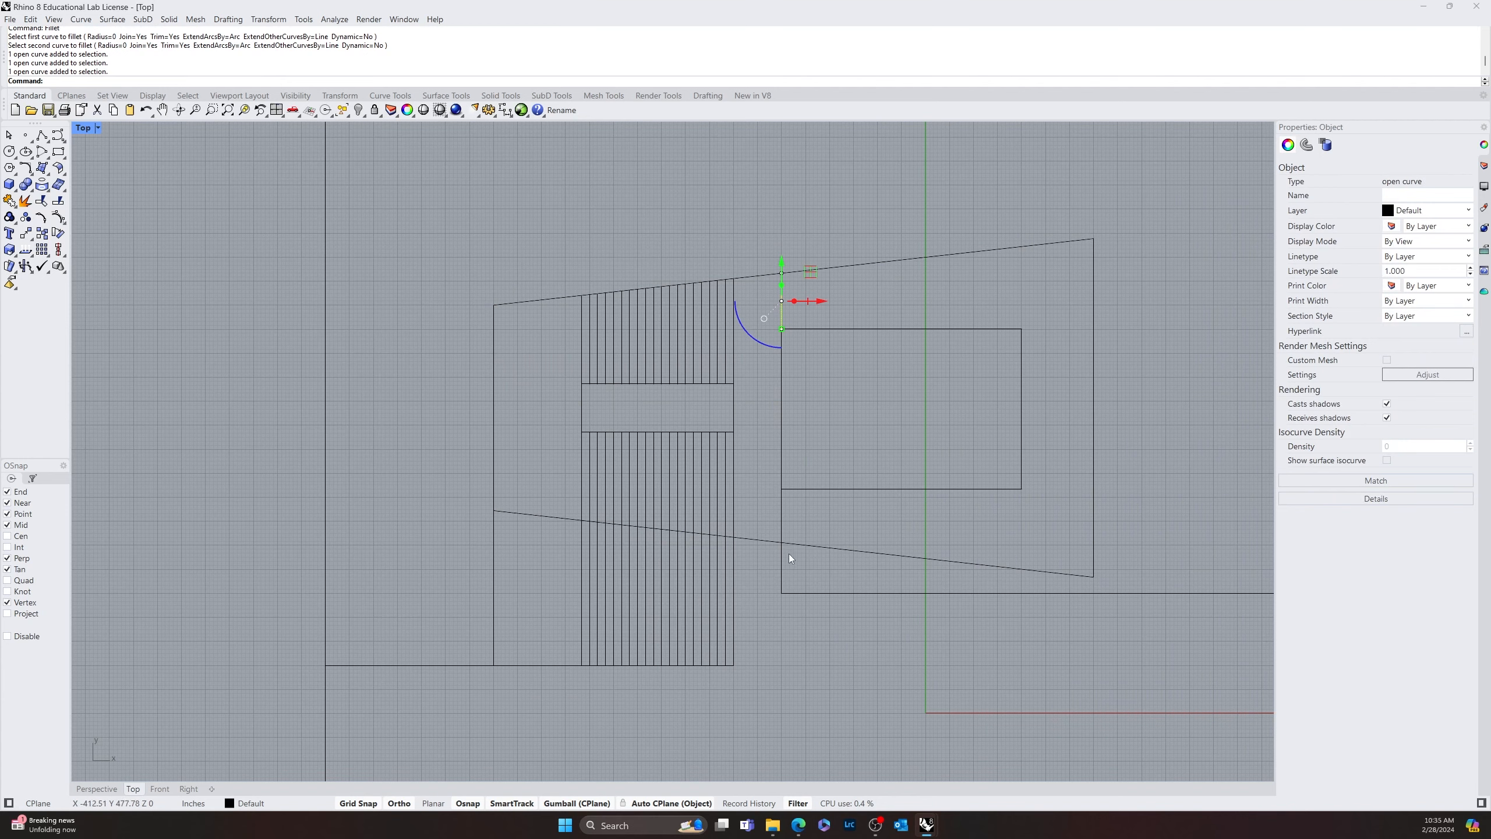
{"action": "left_click", "coordinate": [781, 522], "text": "shift"}
{"action": "left_click", "coordinate": [808, 546], "text": "shift"}
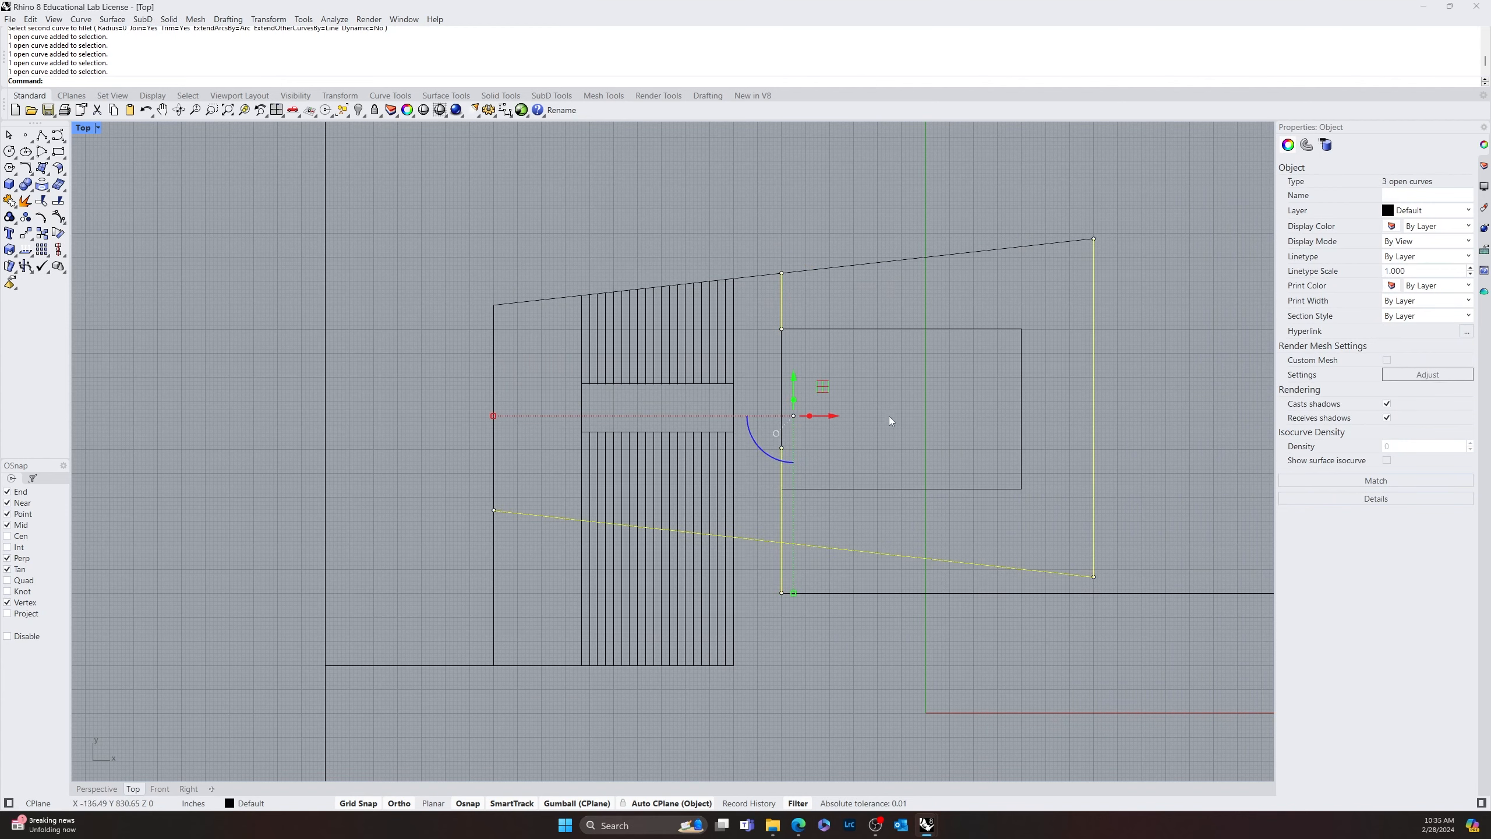
{"action": "left_click", "coordinate": [903, 263], "text": "shift"}
{"action": "scroll", "coordinate": [895, 324], "scroll_direction": "down", "scroll_amount": 5}
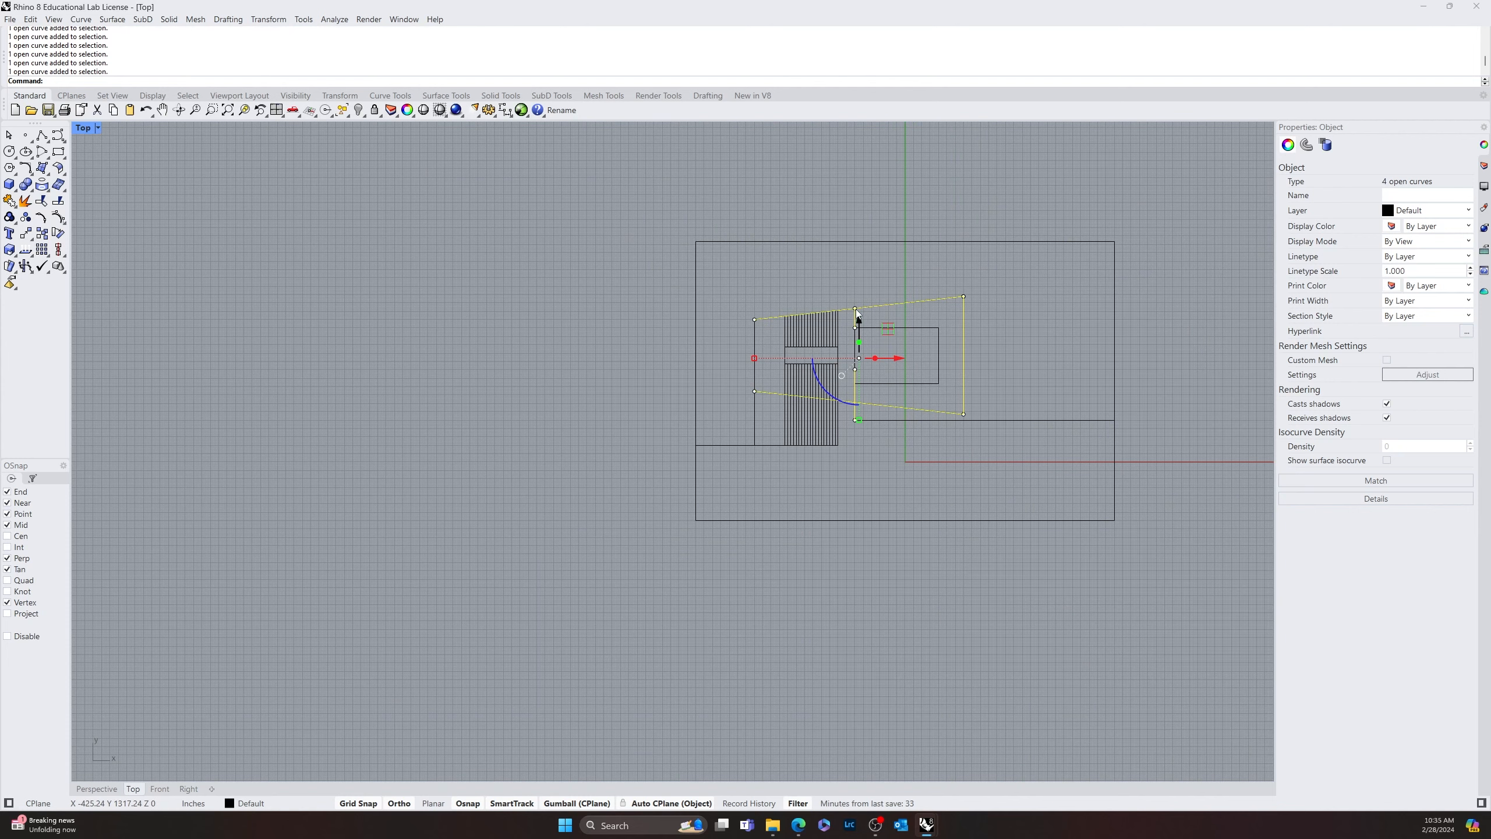
{"action": "key", "text": "Escape"}
{"action": "left_click_drag", "start_coordinate": [848, 298], "coordinate": [833, 187]}
{"action": "scroll", "coordinate": [906, 332], "scroll_direction": "up", "scroll_amount": 8}
{"action": "key", "text": "Escape"}
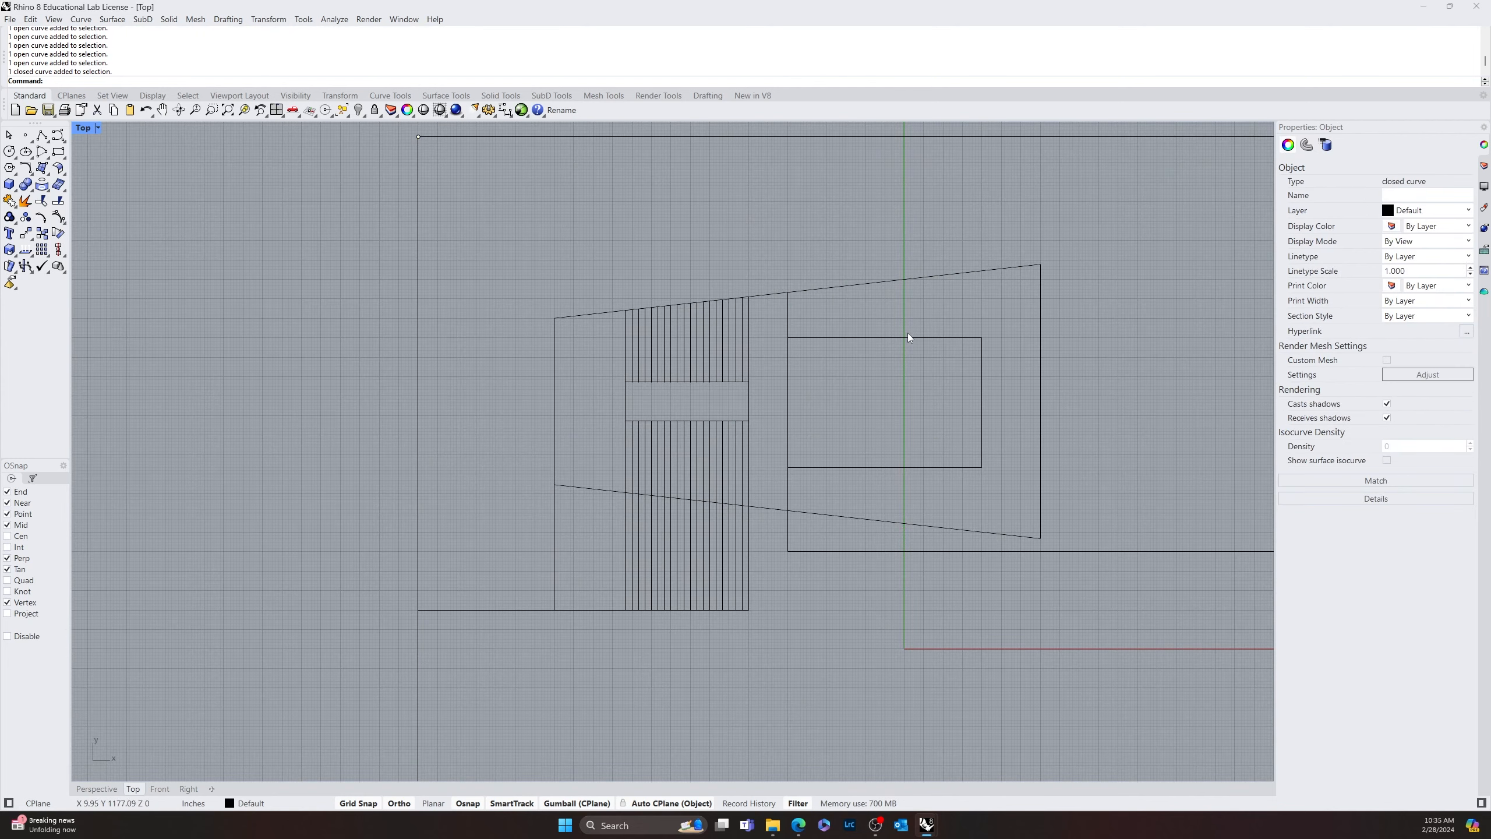
Copy the upper slanted line, the joined lower slanted and right vertical curve, and the short vertical line to above the 300' by 200' rectangle
{"action": "left_click", "coordinate": [904, 521]}
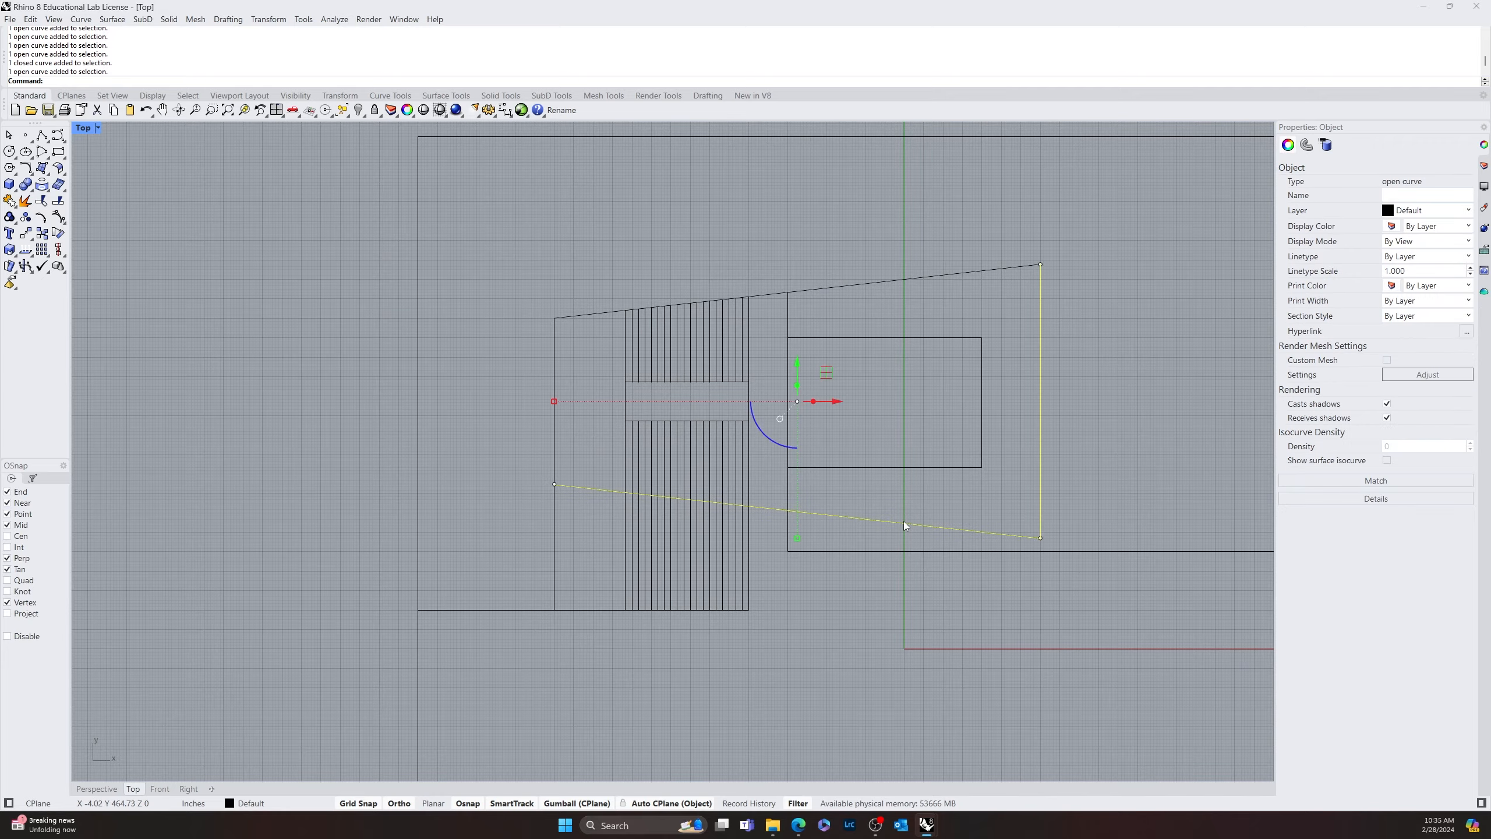
{"action": "left_click", "coordinate": [788, 313], "text": "shift"}
{"action": "left_click", "coordinate": [829, 288], "text": "shift"}
{"action": "scroll", "coordinate": [845, 320], "scroll_direction": "down", "scroll_amount": 10}
{"action": "right_click_drag", "start_coordinate": [860, 319], "coordinate": [772, 446]}
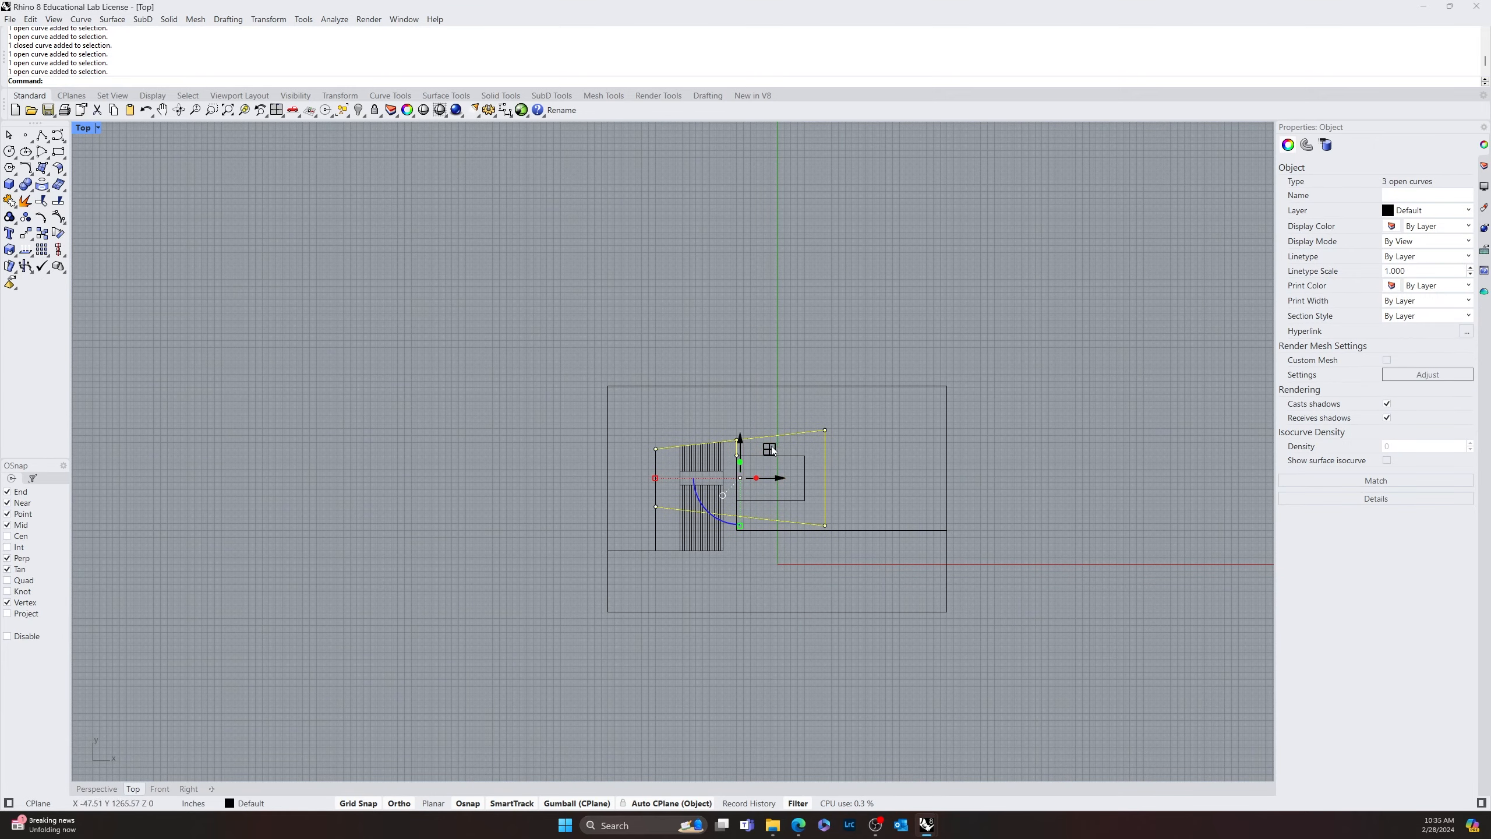
{"action": "left_click_drag", "start_coordinate": [766, 449], "coordinate": [798, 270]}
{"action": "key", "text": "Escape"}
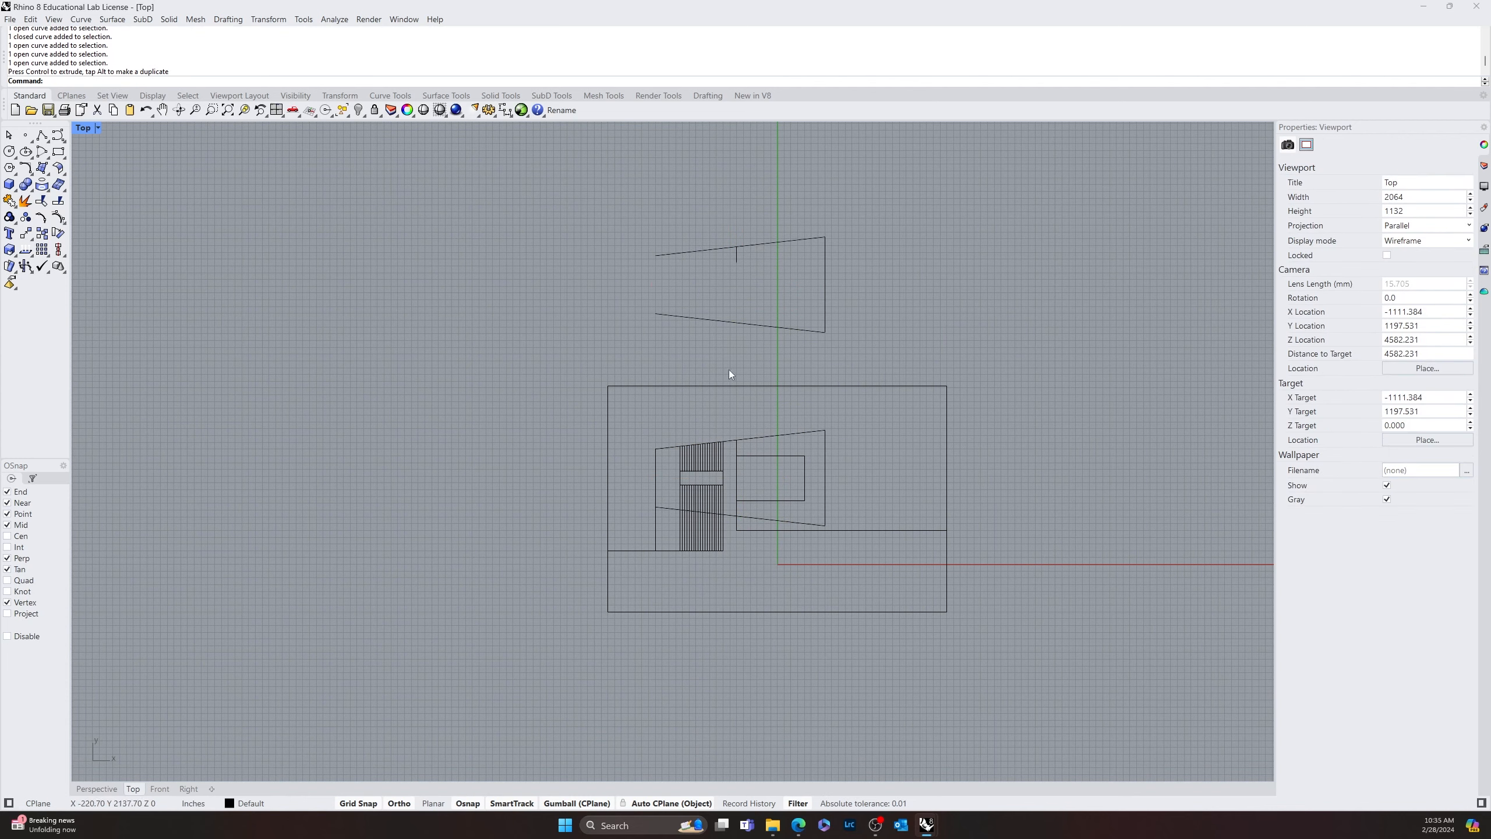
Draw a vertical line closing the left side of the copied outline between the ends of its two slanted lines
{"action": "scroll", "coordinate": [743, 441], "scroll_direction": "up", "scroll_amount": 5}
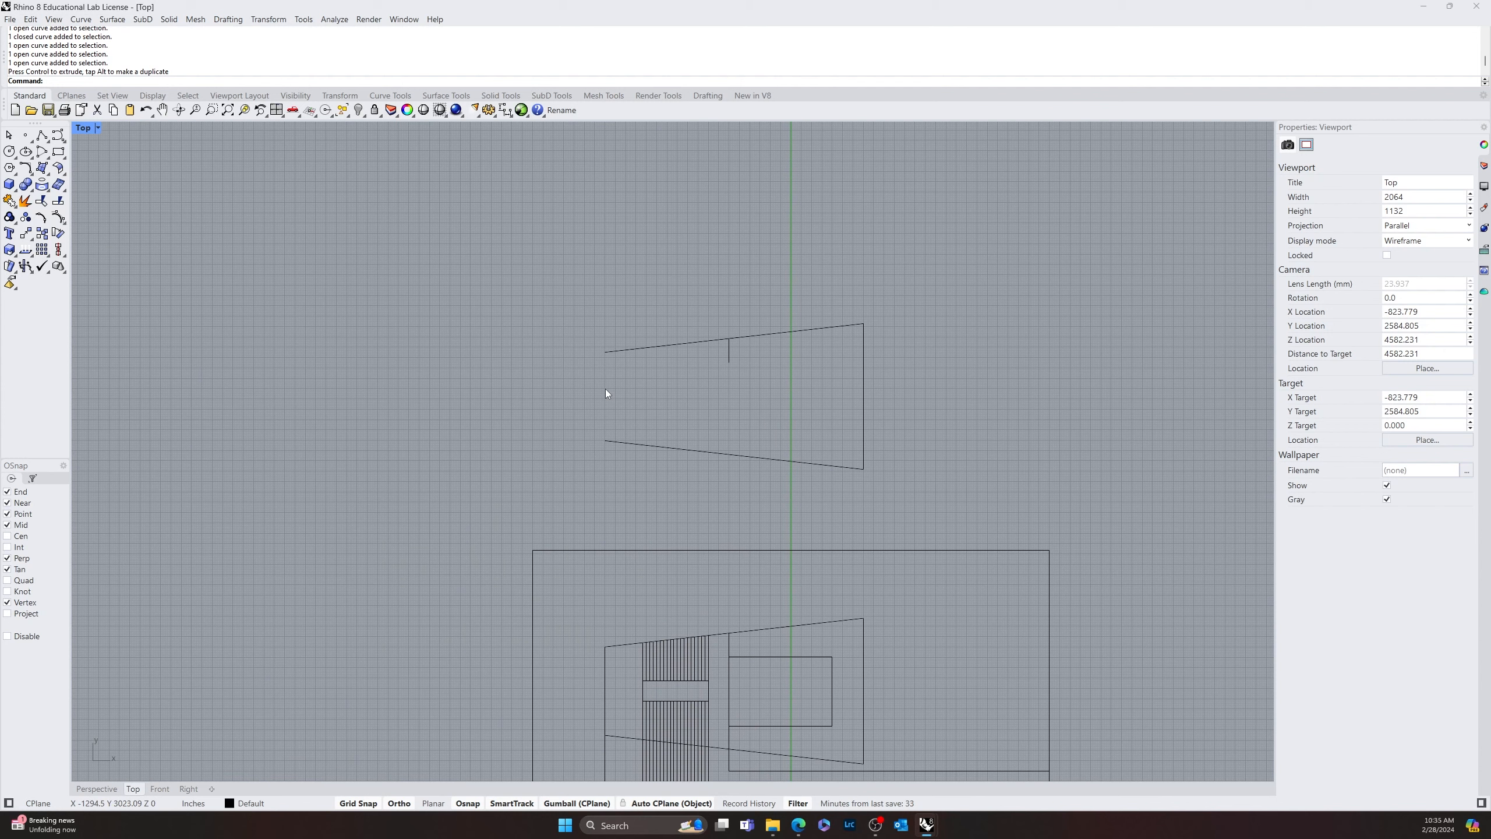
{"action": "type", "text": "line"}
{"action": "key", "text": "Return"}
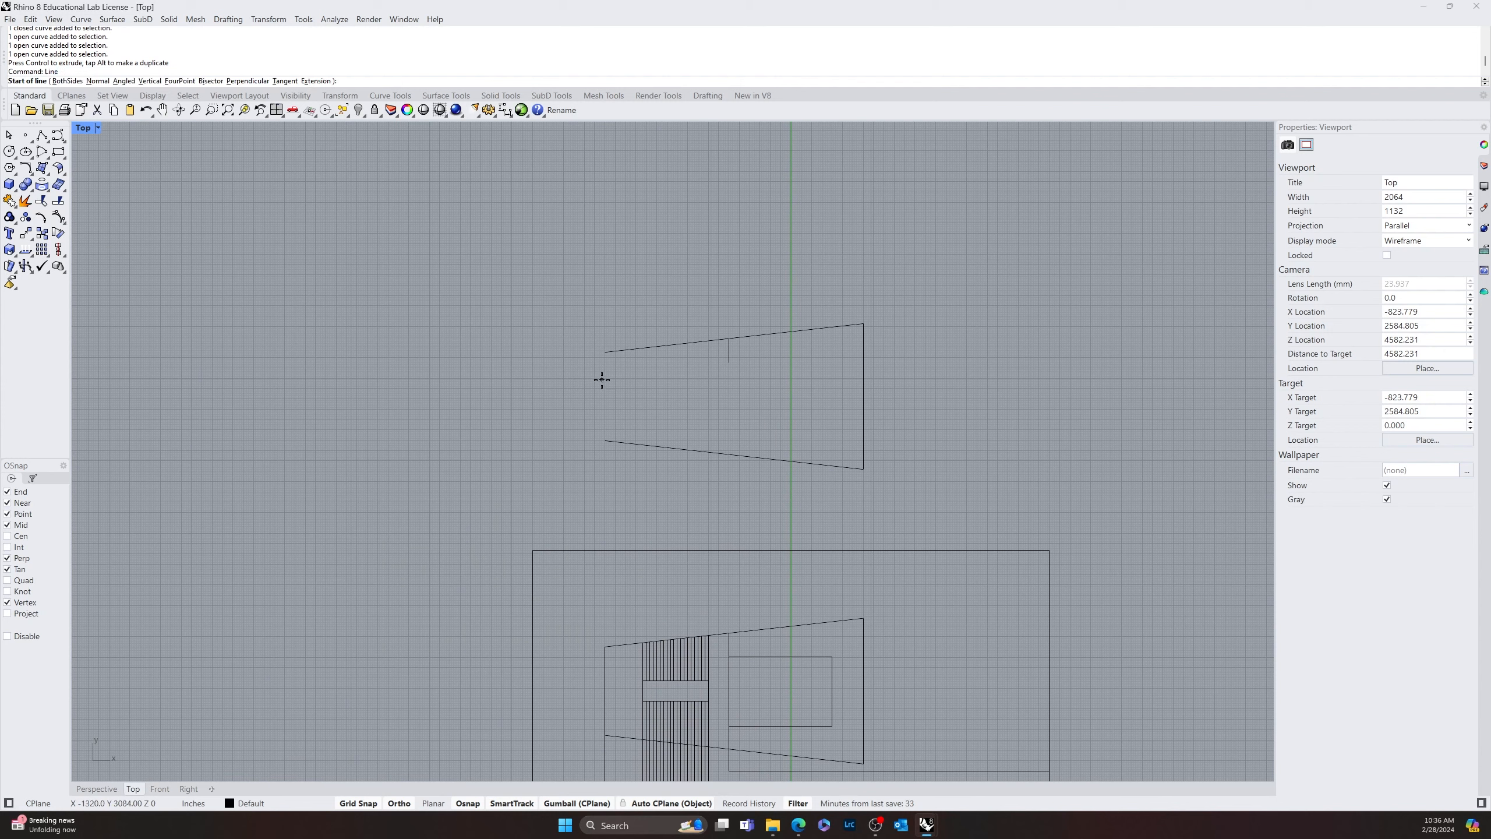
{"action": "left_click", "coordinate": [605, 351]}
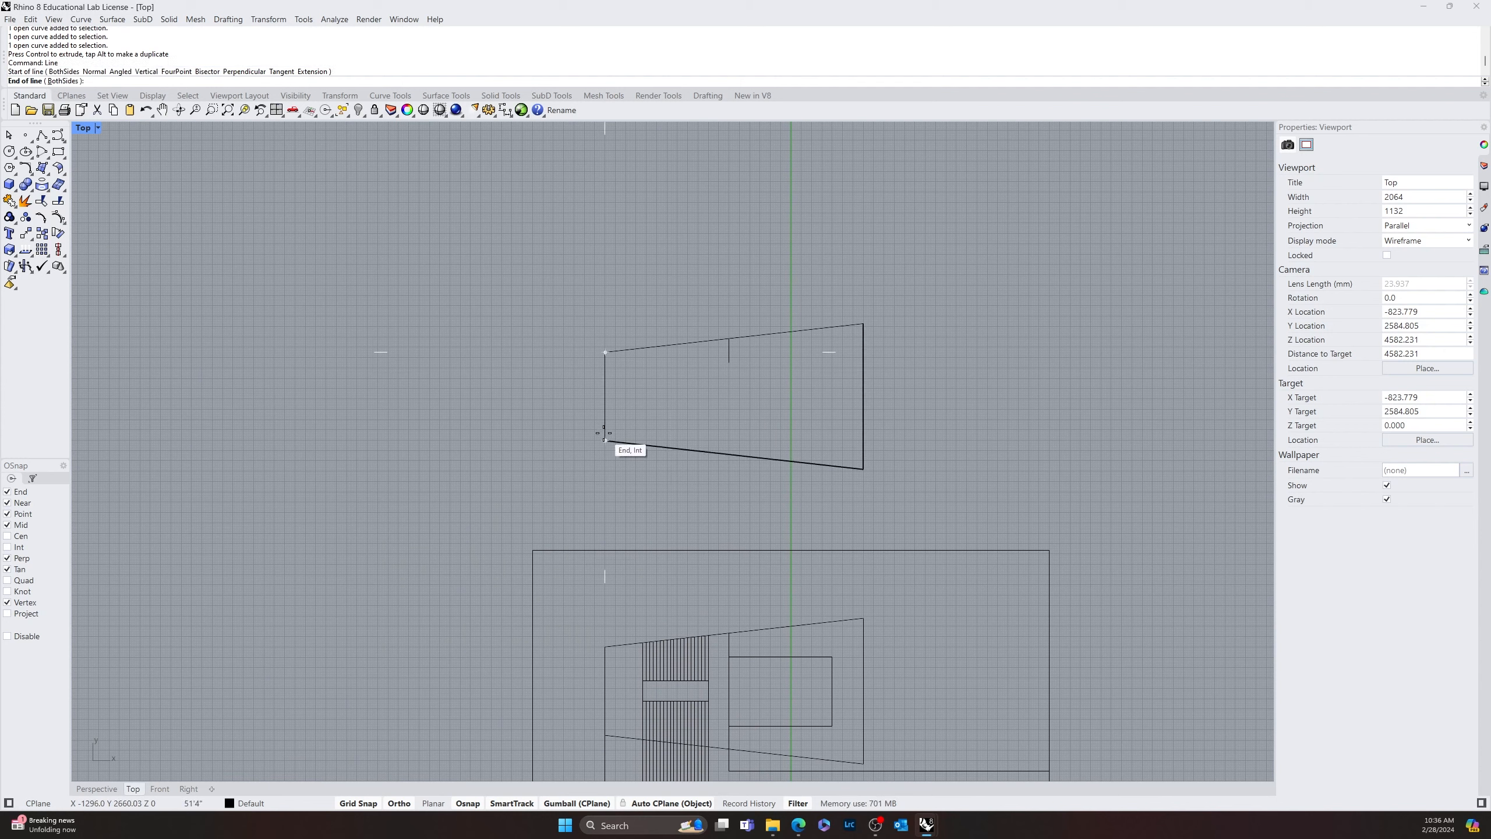
{"action": "left_click", "coordinate": [605, 440]}
Draw a vertical line in the copied outline from the short vertical line's lower end down to the lower slanted line
{"action": "key", "text": "Return"}
{"action": "left_click", "coordinate": [729, 340]}
{"action": "left_click", "coordinate": [730, 453]}
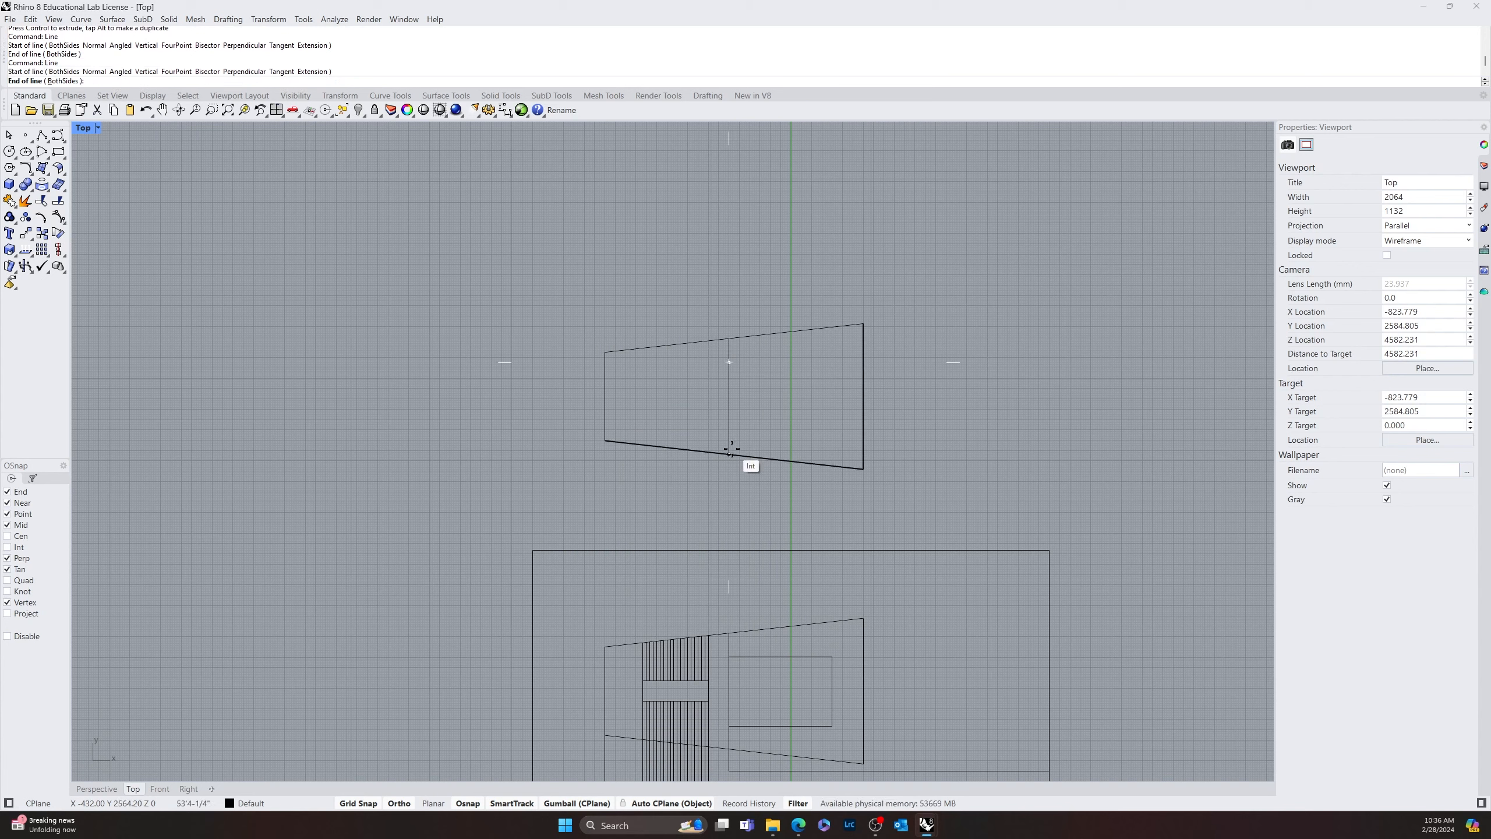
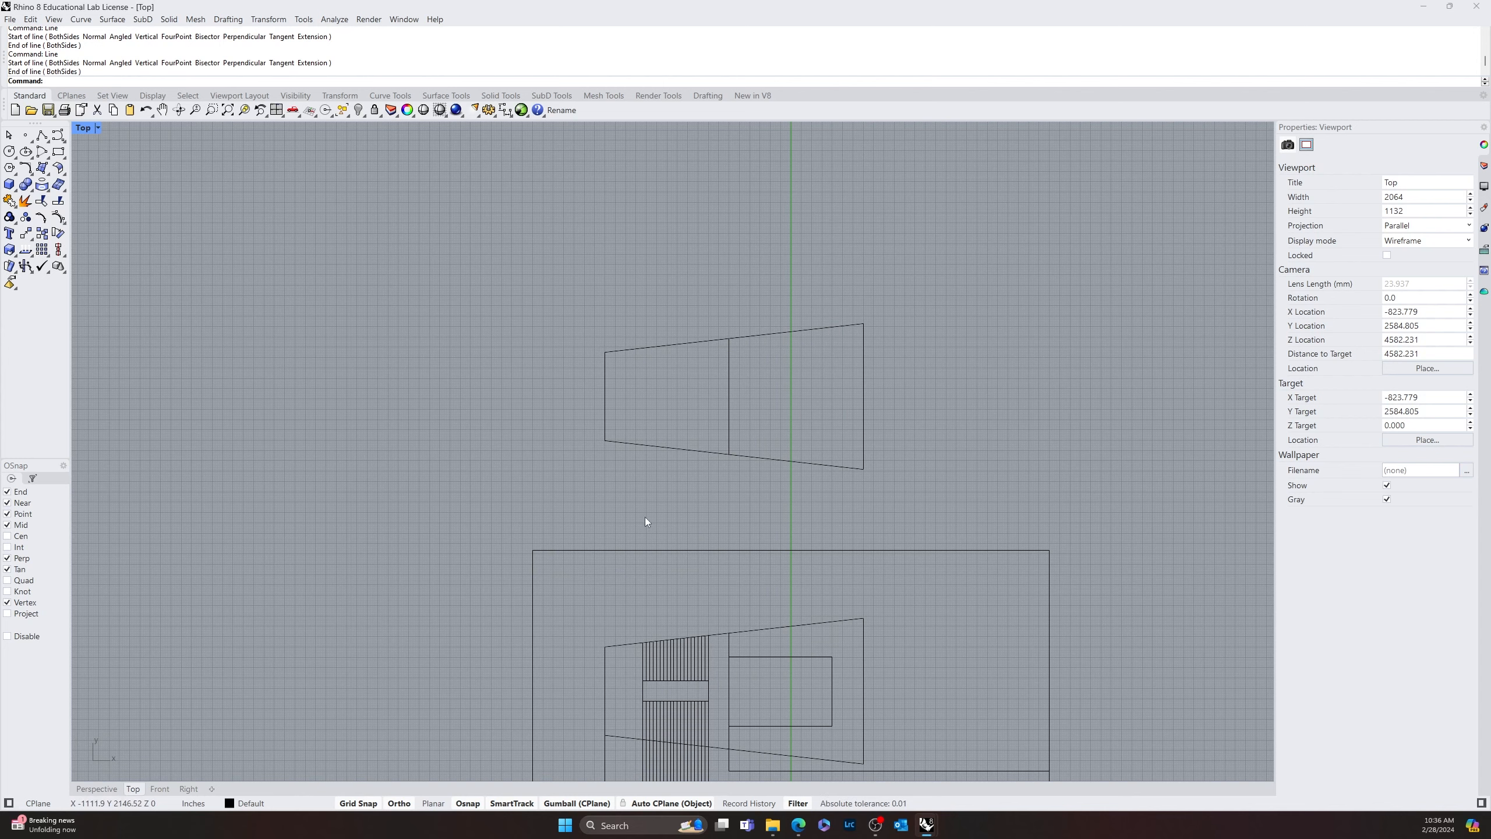
Delete the joined lower slanted line and right vertical curve inside the 300' by 200' rectangle
{"action": "scroll", "coordinate": [645, 520], "scroll_direction": "up", "scroll_amount": 5}
{"action": "left_click", "coordinate": [767, 563]}
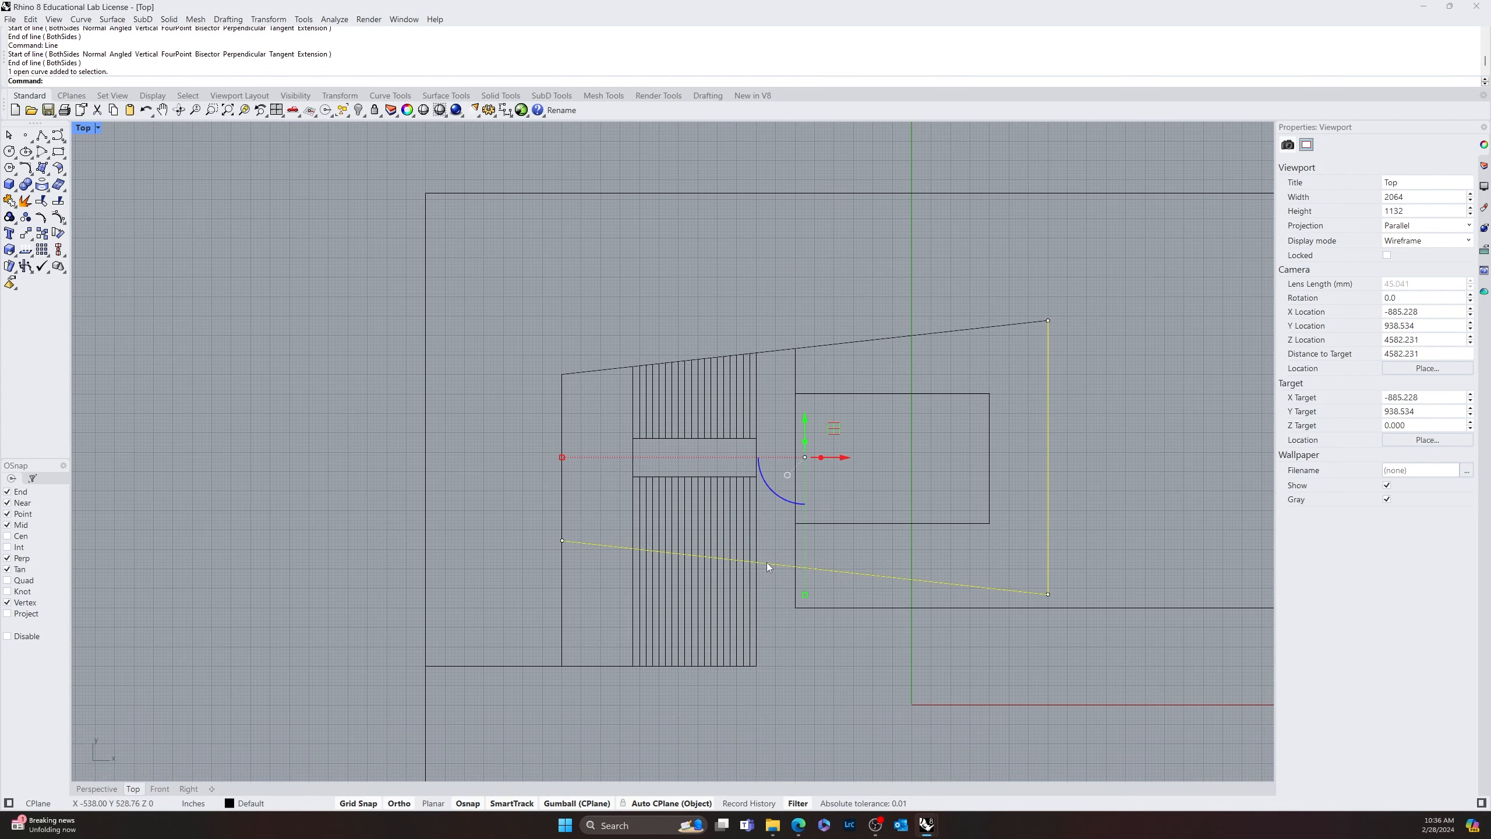
{"action": "key", "text": "Delete"}
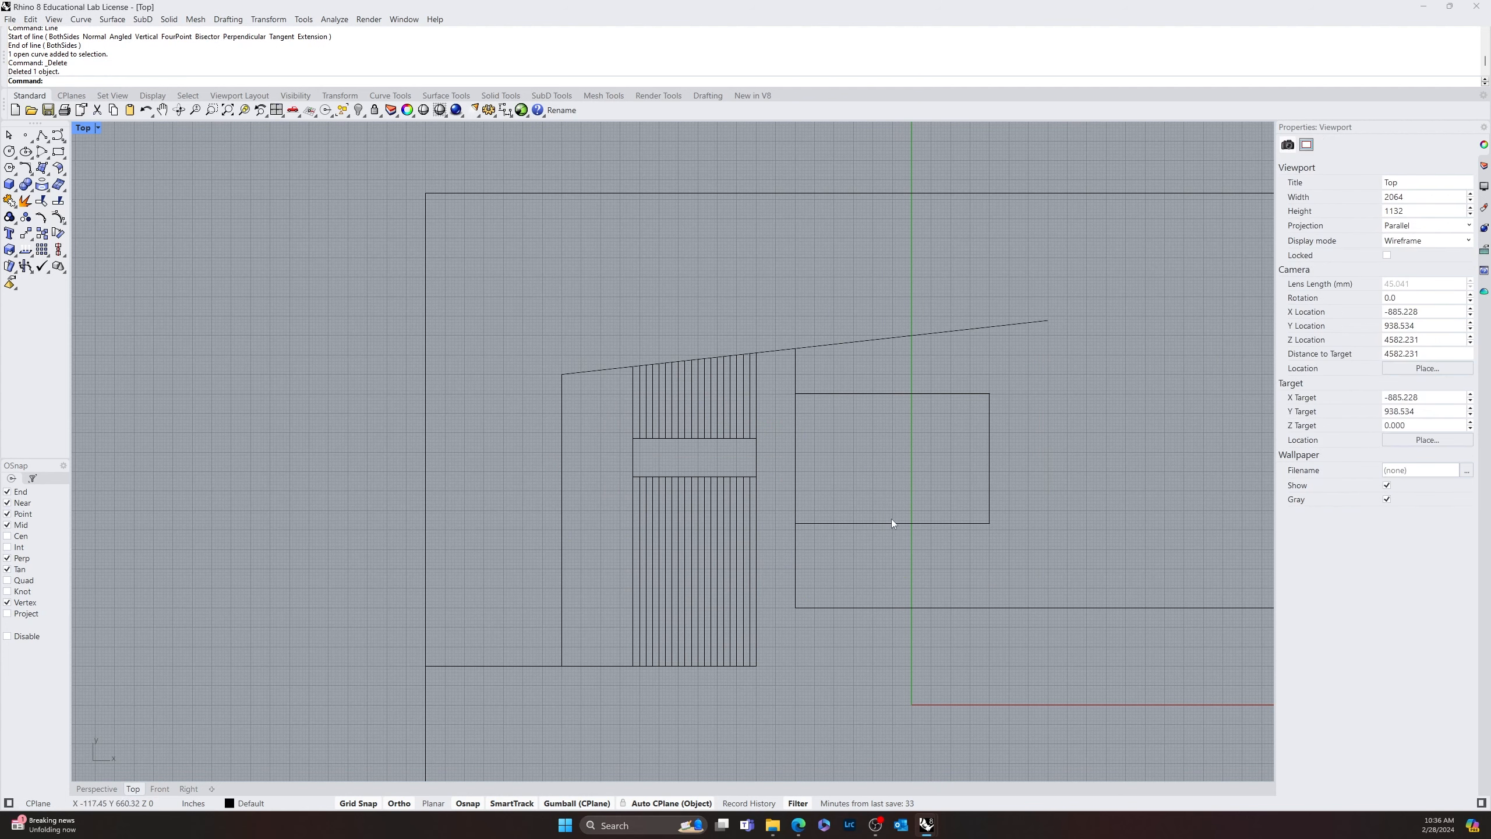
Shorten the upper slanted line by moving its right endpoint to the top of the vertical line beside the inner rectangle
{"action": "left_click", "coordinate": [868, 339]}
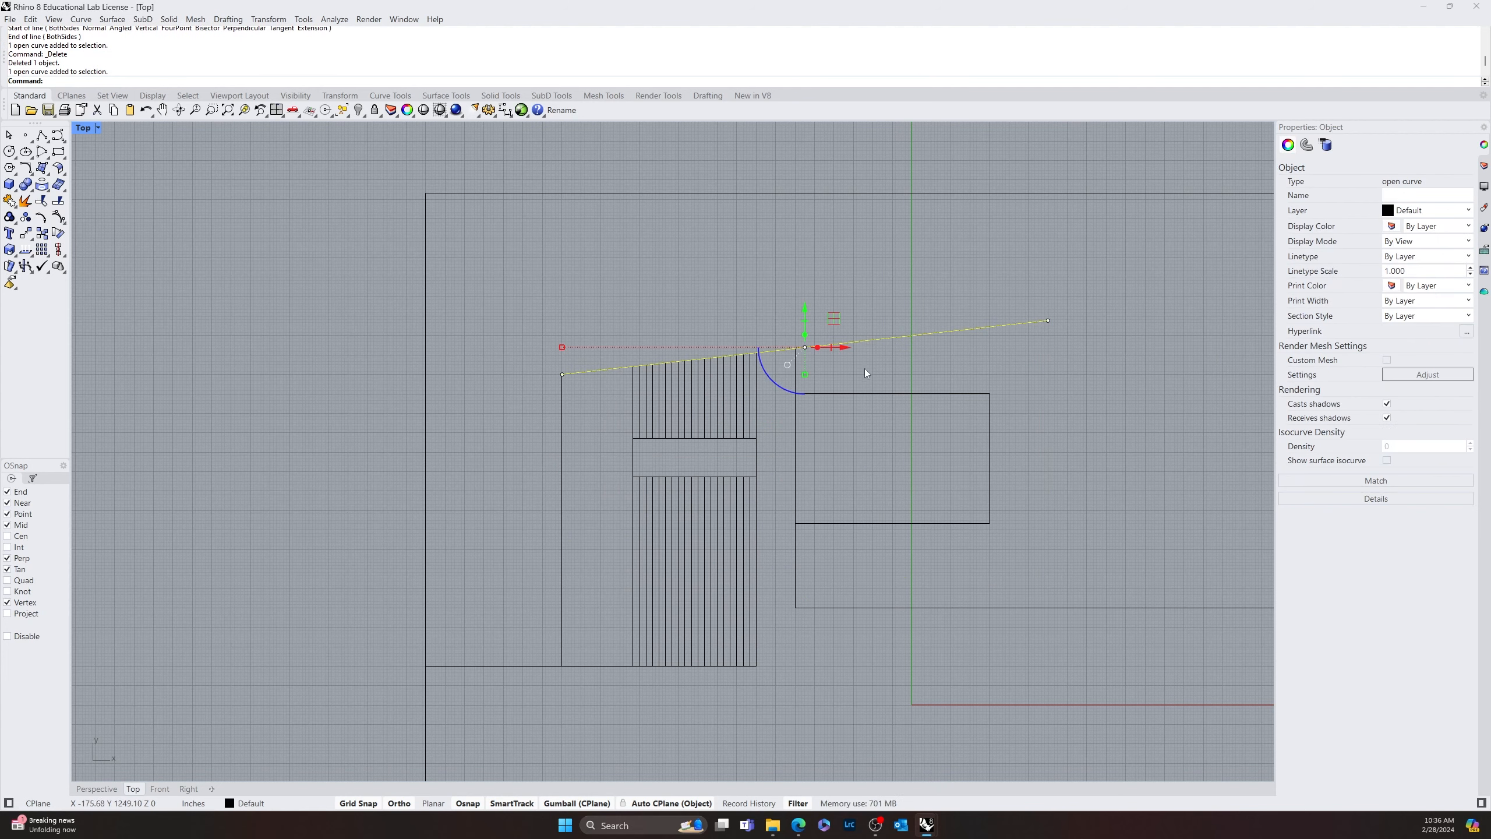
{"action": "left_click", "coordinate": [857, 342]}
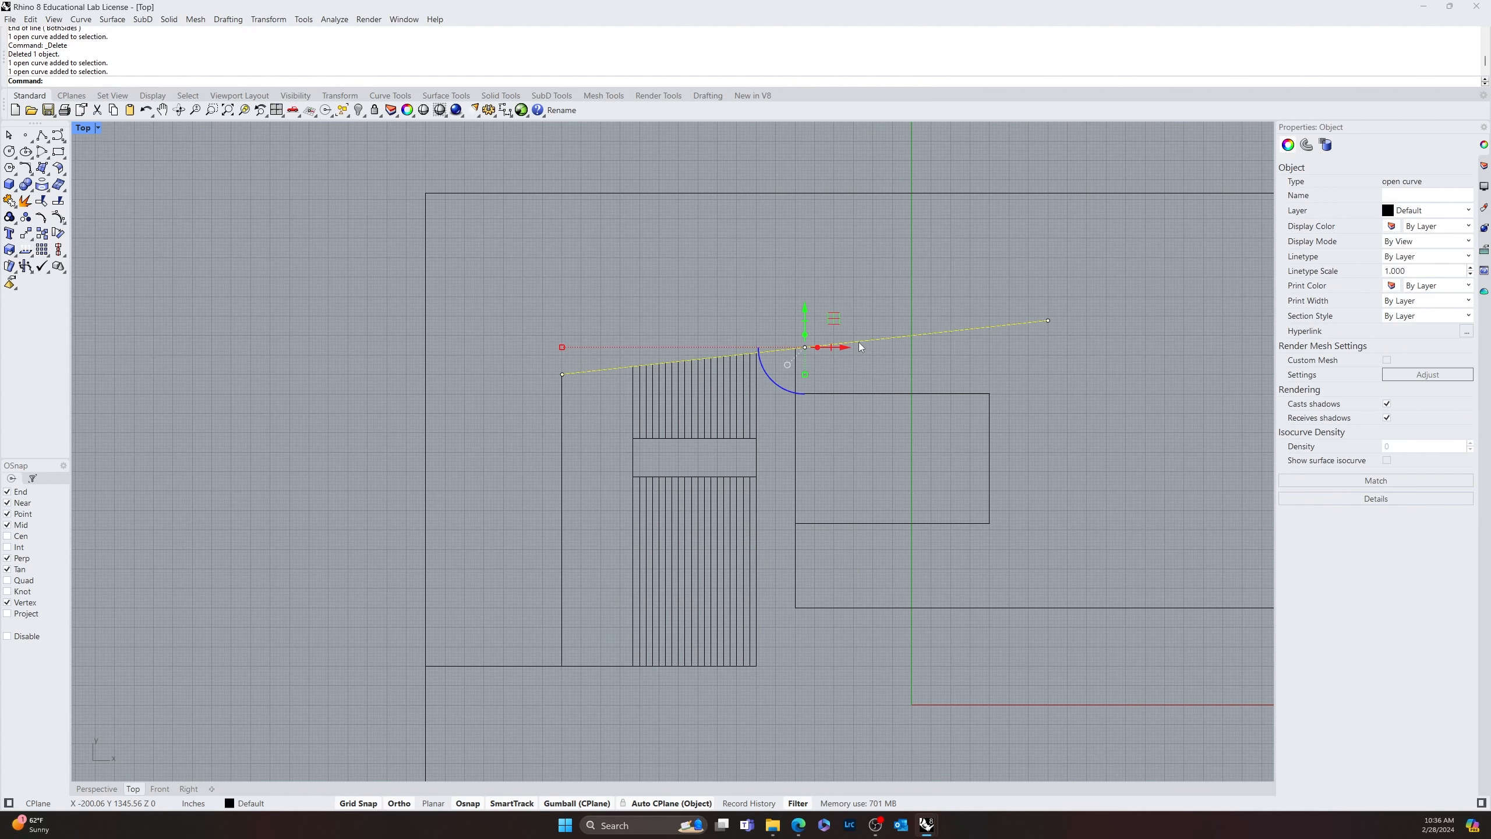
{"action": "left_click", "coordinate": [1033, 345]}
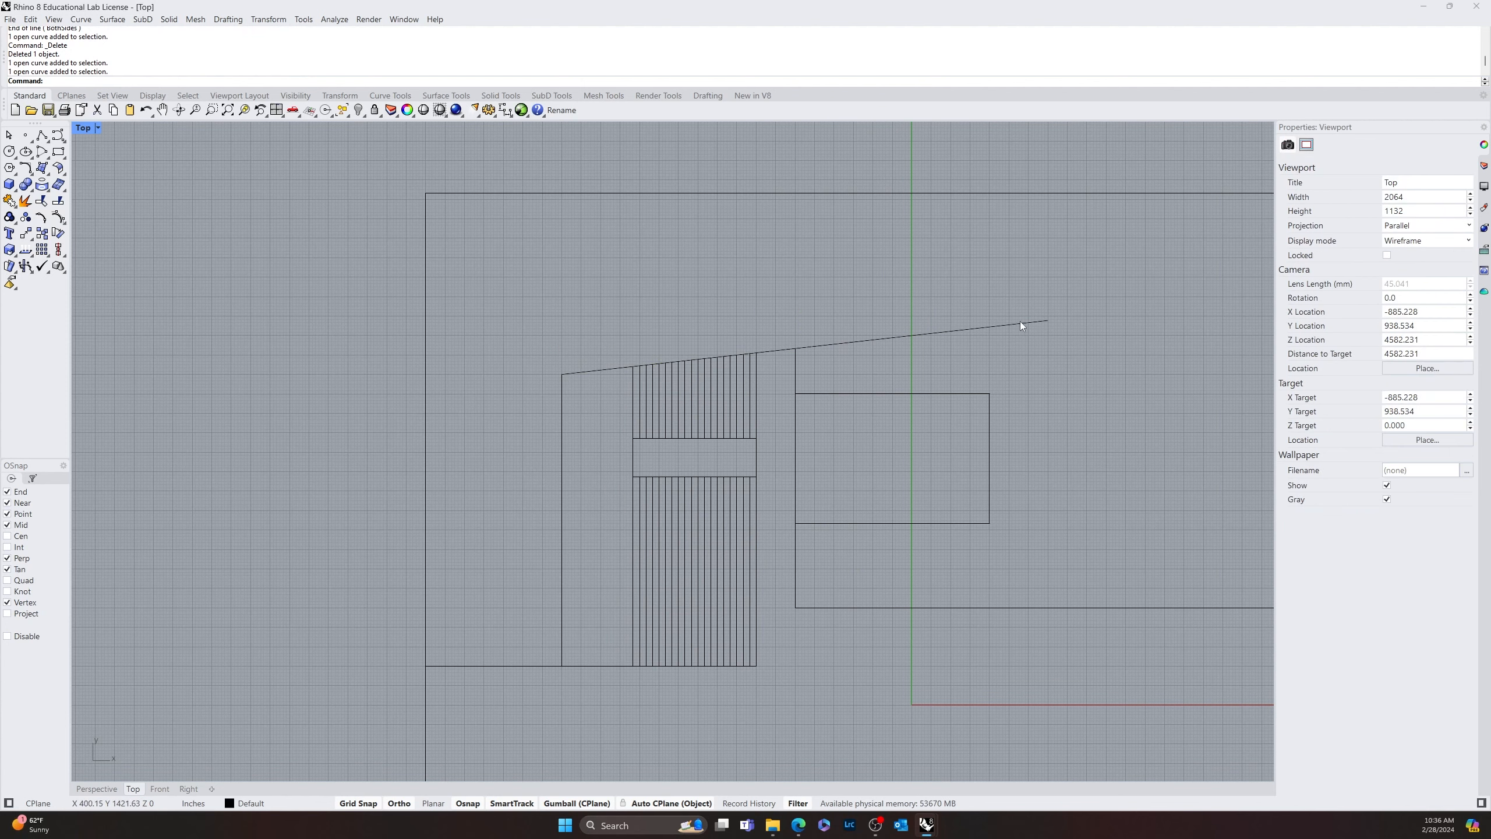
{"action": "left_click", "coordinate": [1023, 322]}
{"action": "left_click_drag", "start_coordinate": [1046, 318], "coordinate": [808, 359]}
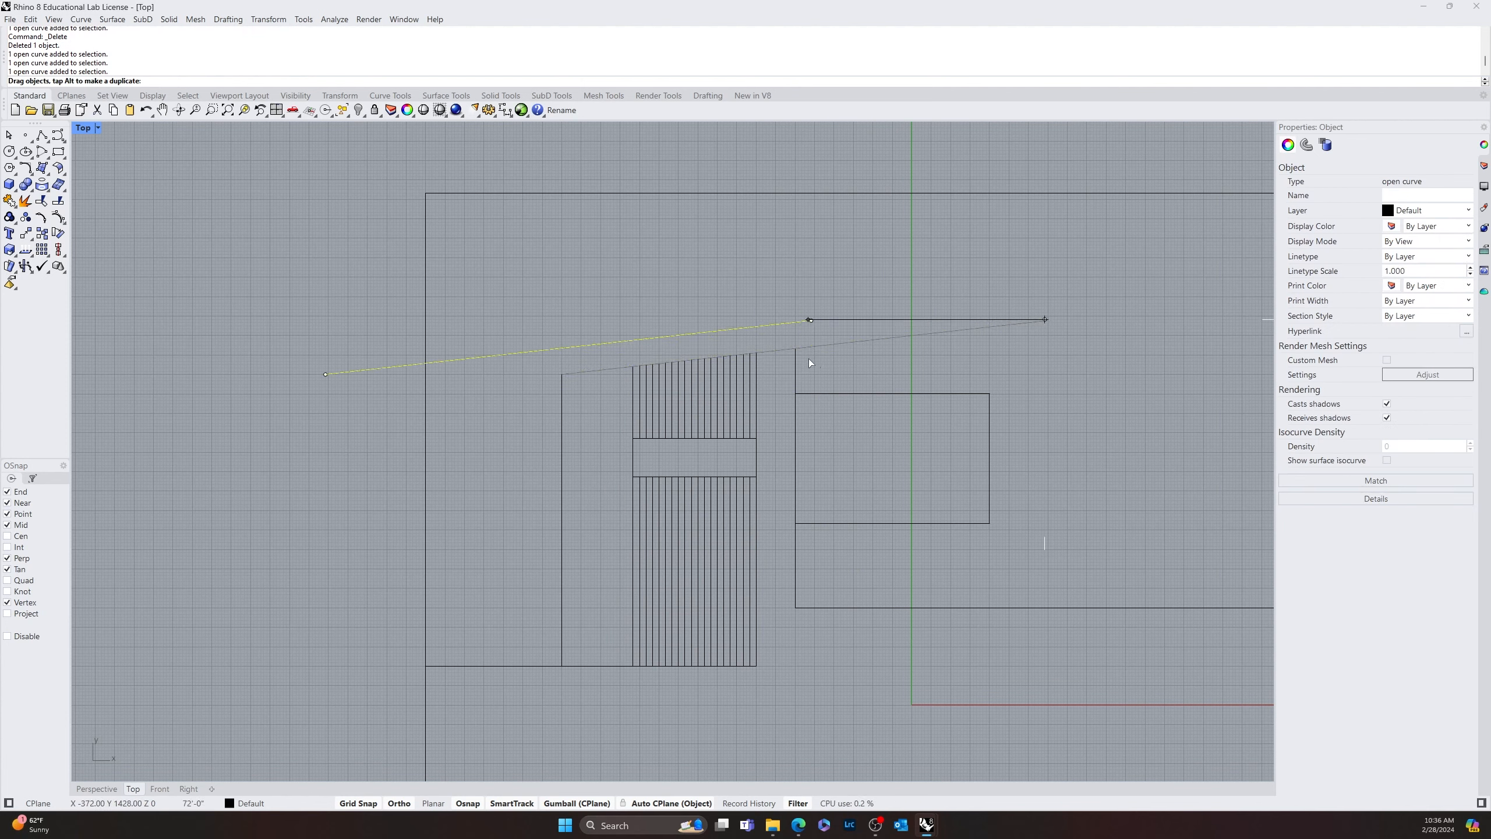
{"action": "key", "text": "Escape"}
{"action": "left_click_drag", "start_coordinate": [1047, 320], "coordinate": [785, 349]}
Offset the inner rectangle inward by 10 inches
{"action": "right_click_drag", "start_coordinate": [882, 379], "coordinate": [650, 414]}
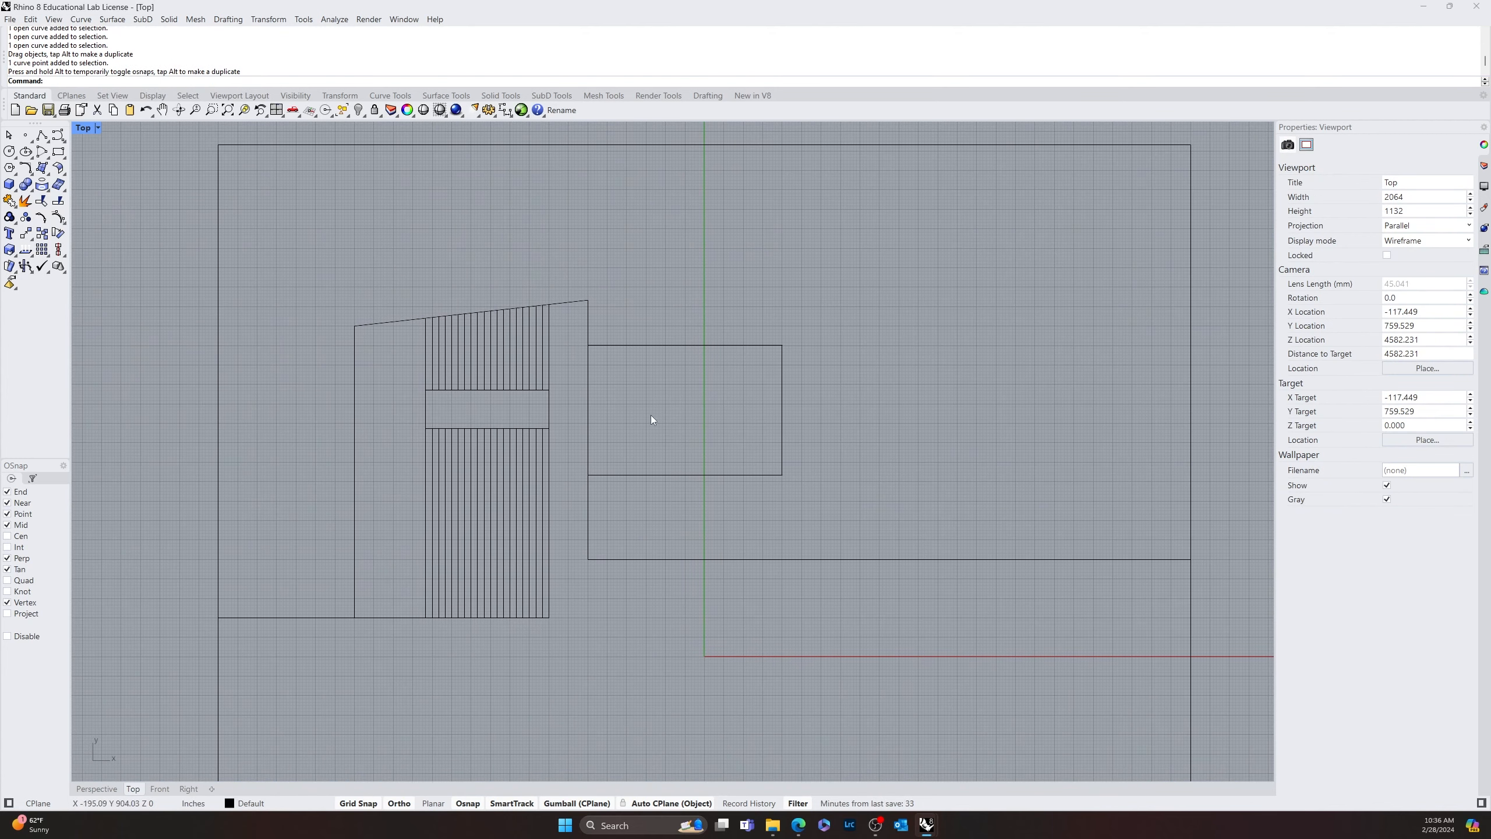
{"action": "scroll", "coordinate": [779, 439], "scroll_direction": "up", "scroll_amount": 4}
{"action": "scroll", "coordinate": [812, 506], "scroll_direction": "down", "scroll_amount": 8}
{"action": "scroll", "coordinate": [681, 496], "scroll_direction": "up", "scroll_amount": 8}
{"action": "mouse_move", "coordinate": [683, 501]}
{"action": "right_mouse_down"}
{"action": "mouse_move", "coordinate": [684, 549]}
{"action": "mouse_move", "coordinate": [732, 424]}
{"action": "right_mouse_up"}
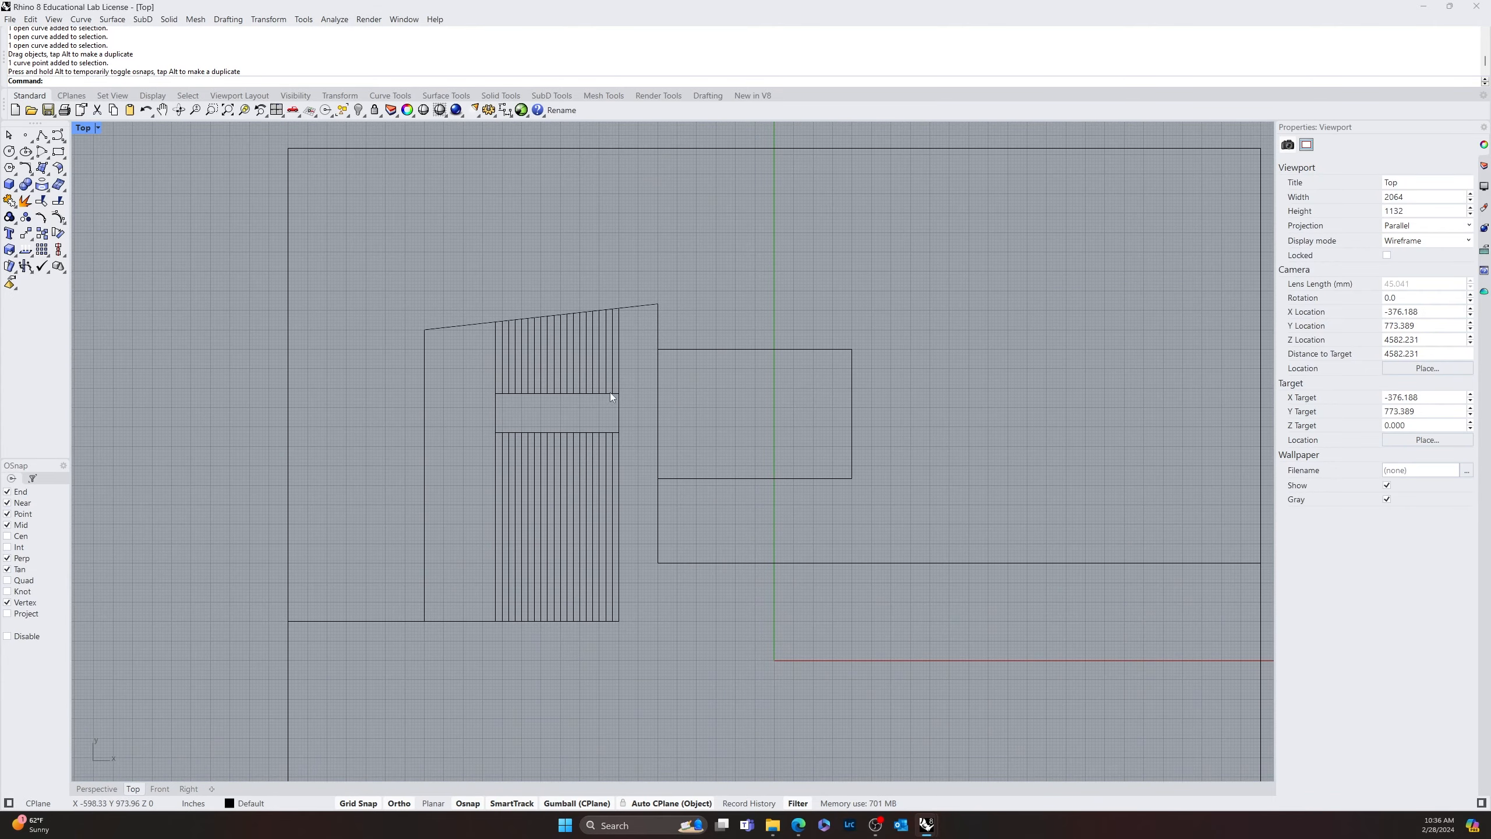
{"action": "left_click", "coordinate": [730, 478]}
{"action": "left_click", "coordinate": [680, 459]}
{"action": "left_click", "coordinate": [723, 479]}
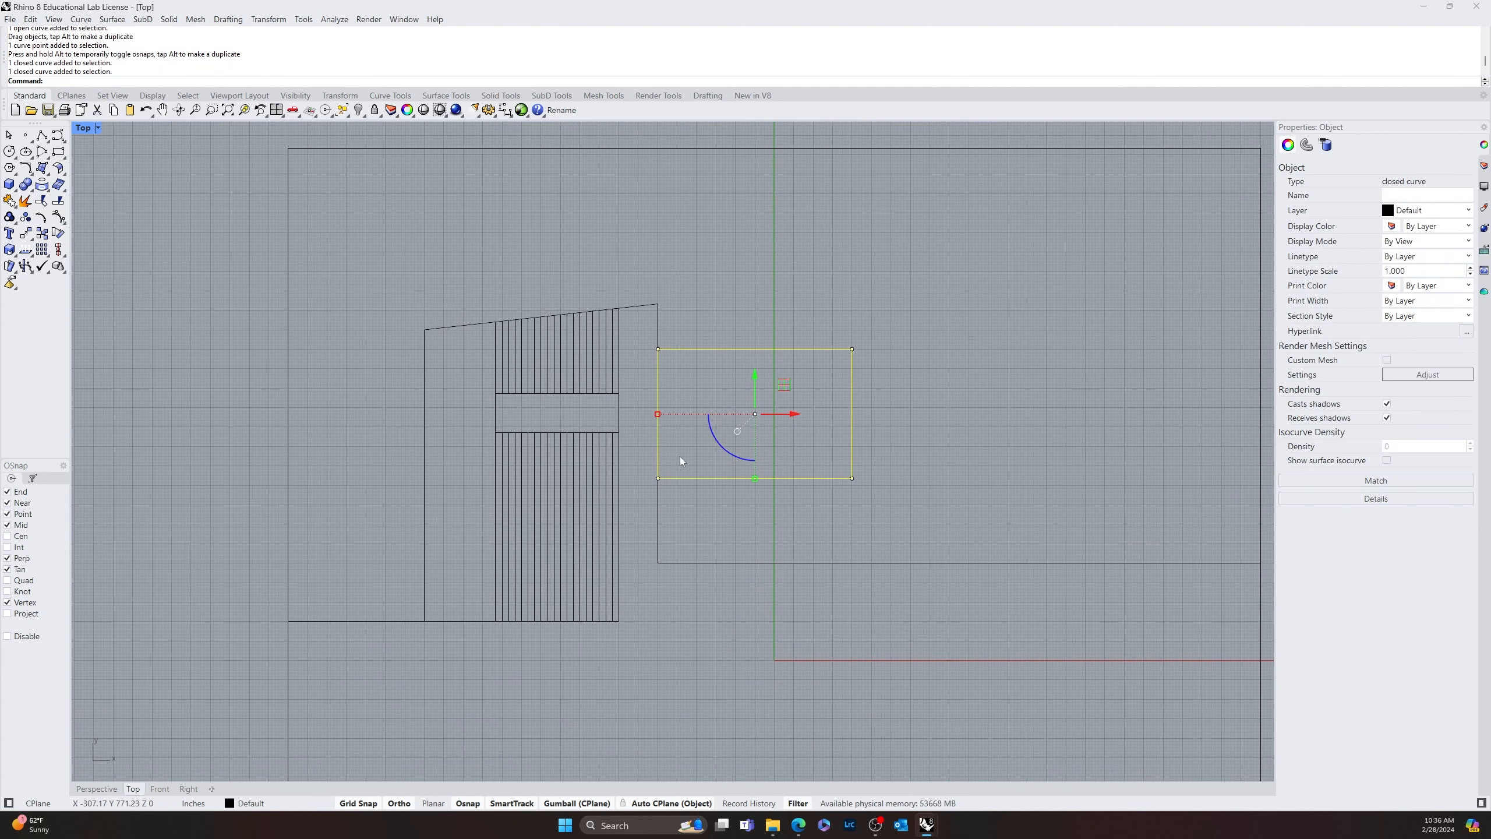
{"action": "type", "text": "offset"}
{"action": "key", "text": "Return"}
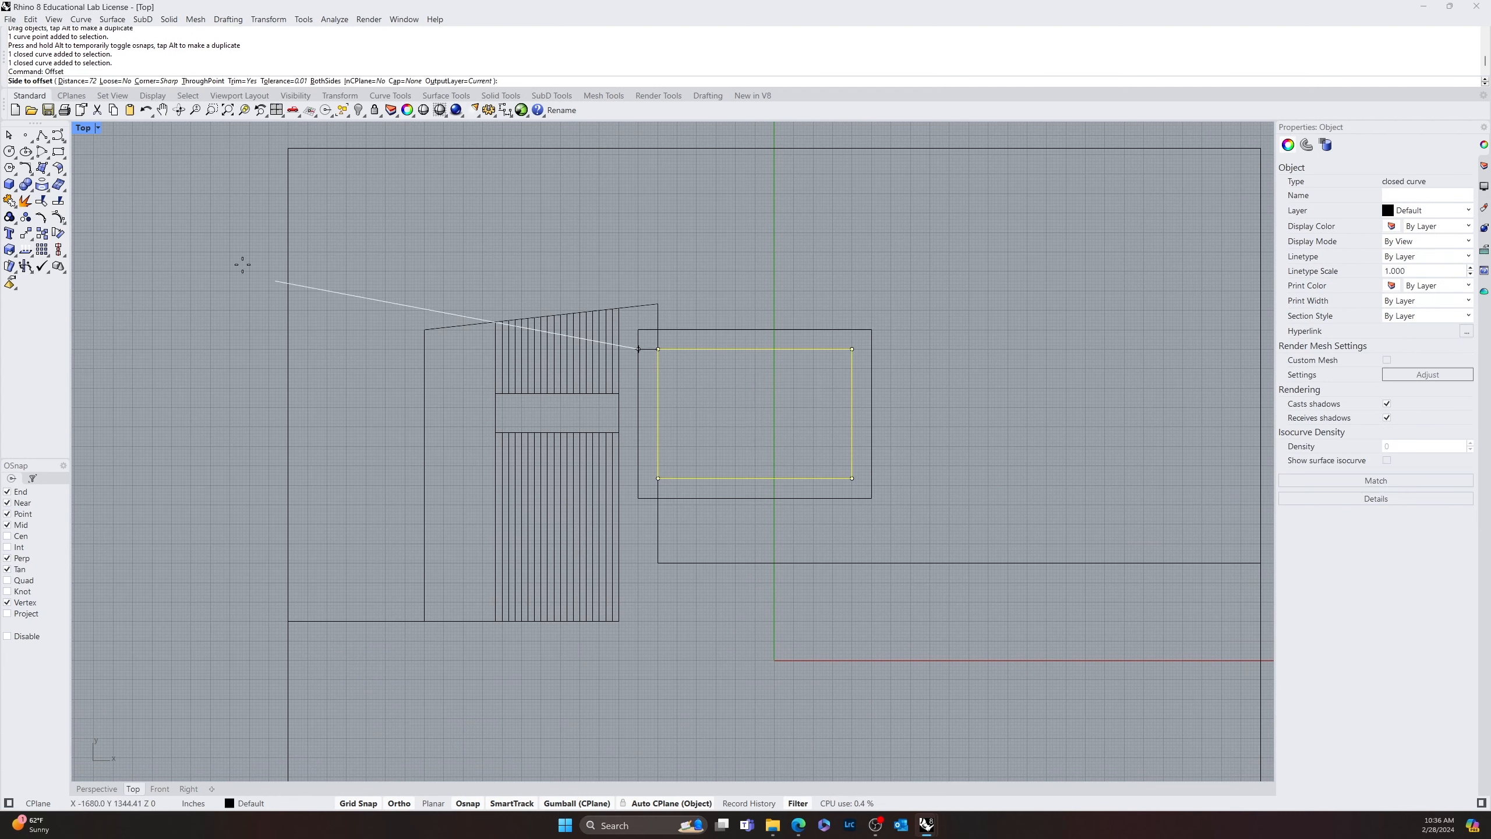
{"action": "left_click", "coordinate": [73, 81]}
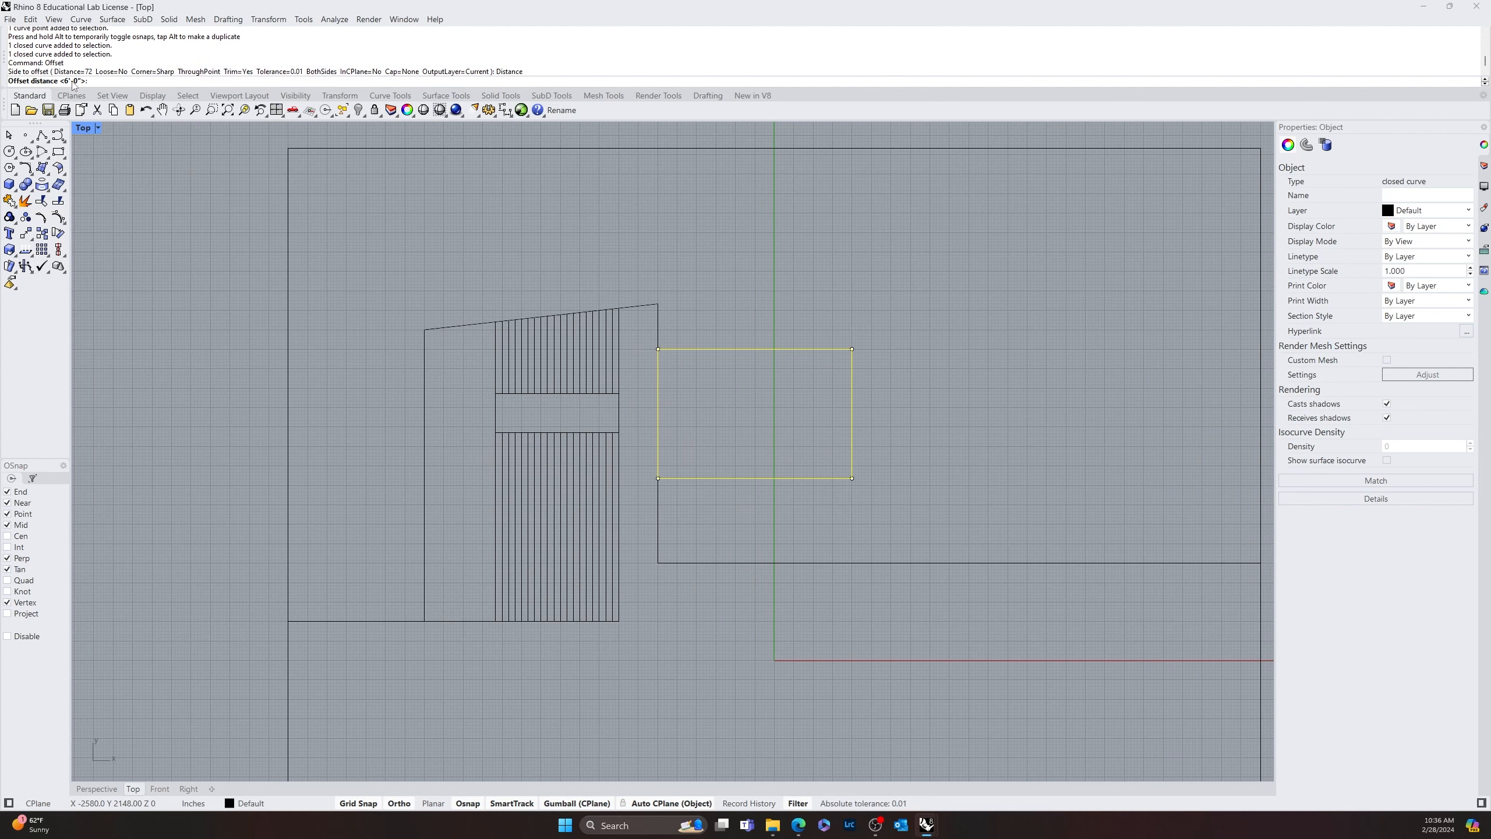
{"action": "type", "text": "10"}
{"action": "key", "text": "Return"}
{"action": "scroll", "coordinate": [575, 381], "scroll_direction": "up", "scroll_amount": 5}
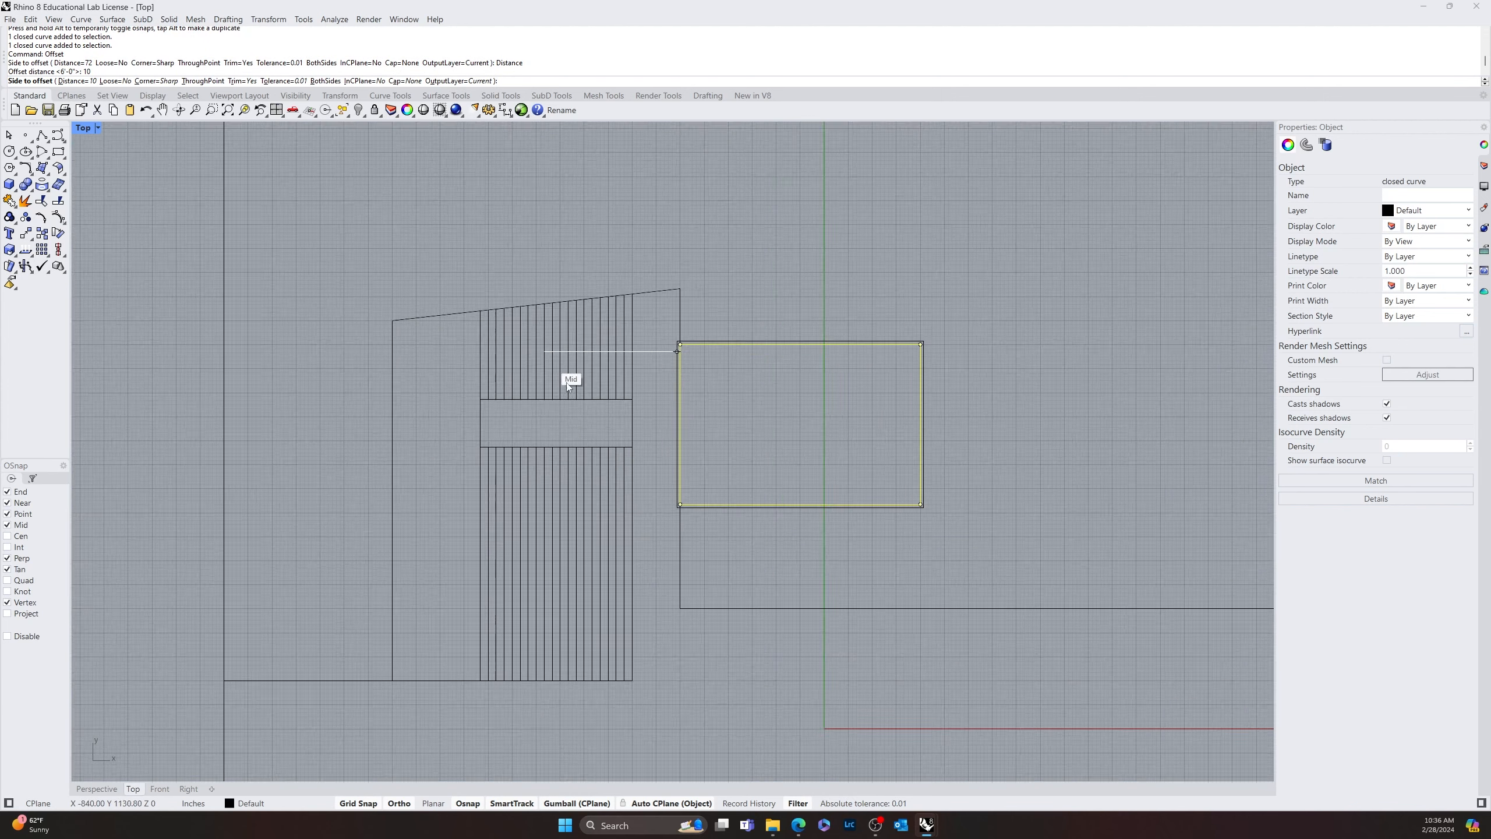
{"action": "left_click", "coordinate": [867, 373]}
{"action": "left_click", "coordinate": [870, 385]}
Delete the short vertical line closing the right side of the gap between the upper and lower stripes
{"action": "right_click_drag", "start_coordinate": [912, 377], "coordinate": [793, 407]}
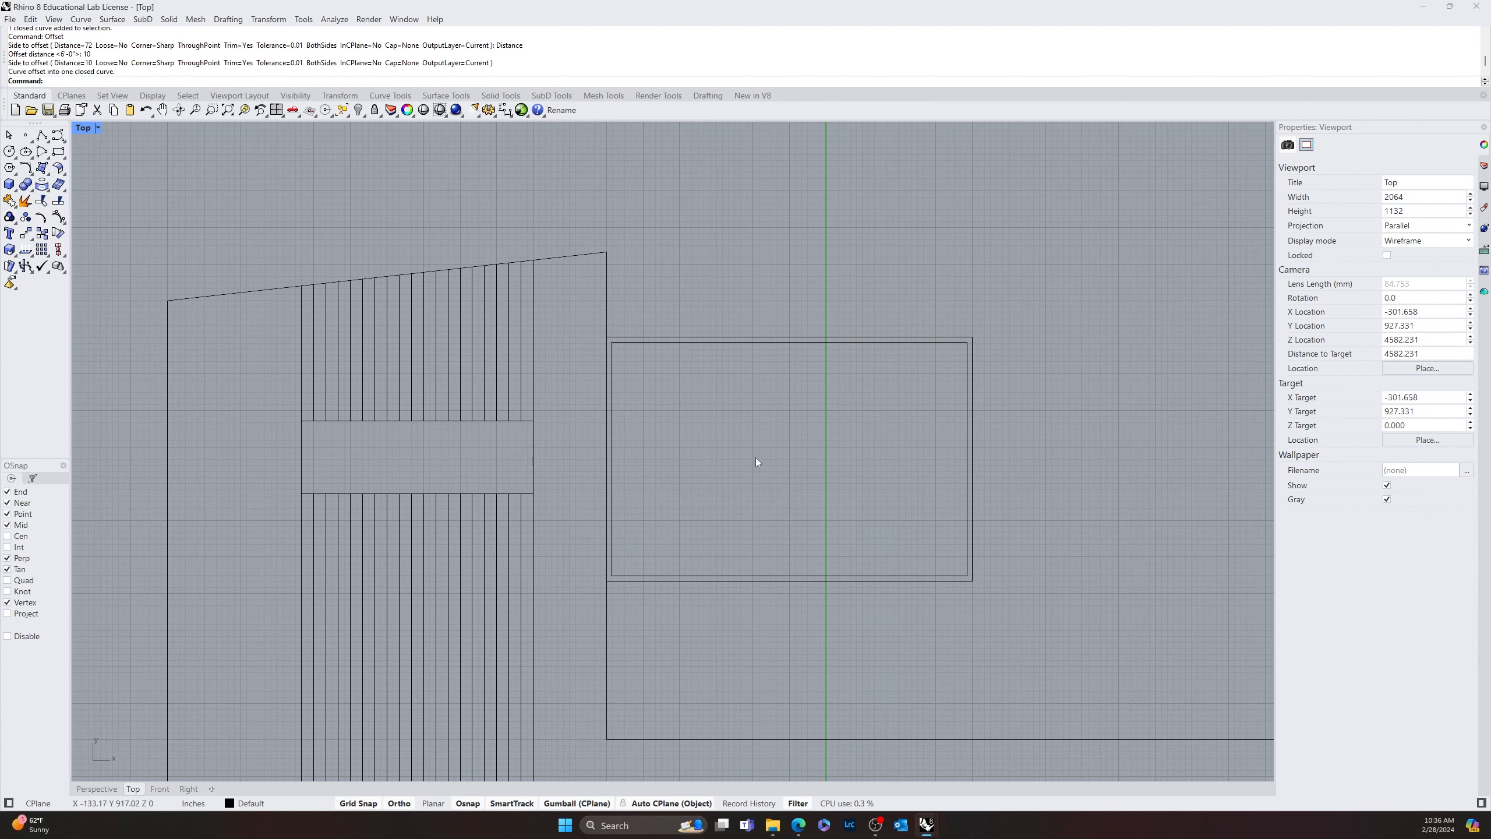
{"action": "mouse_move", "coordinate": [759, 463]}
{"action": "right_mouse_down"}
{"action": "mouse_move", "coordinate": [536, 522]}
{"action": "mouse_move", "coordinate": [448, 573]}
{"action": "right_mouse_up"}
{"action": "right_click_drag", "start_coordinate": [573, 549], "coordinate": [702, 480]}
{"action": "scroll", "coordinate": [704, 480], "scroll_direction": "down", "scroll_amount": 4}
{"action": "right_click_drag", "start_coordinate": [771, 533], "coordinate": [675, 488]}
{"action": "scroll", "coordinate": [681, 492], "scroll_direction": "down", "scroll_amount": 10}
{"action": "right_click_drag", "start_coordinate": [872, 533], "coordinate": [842, 554]}
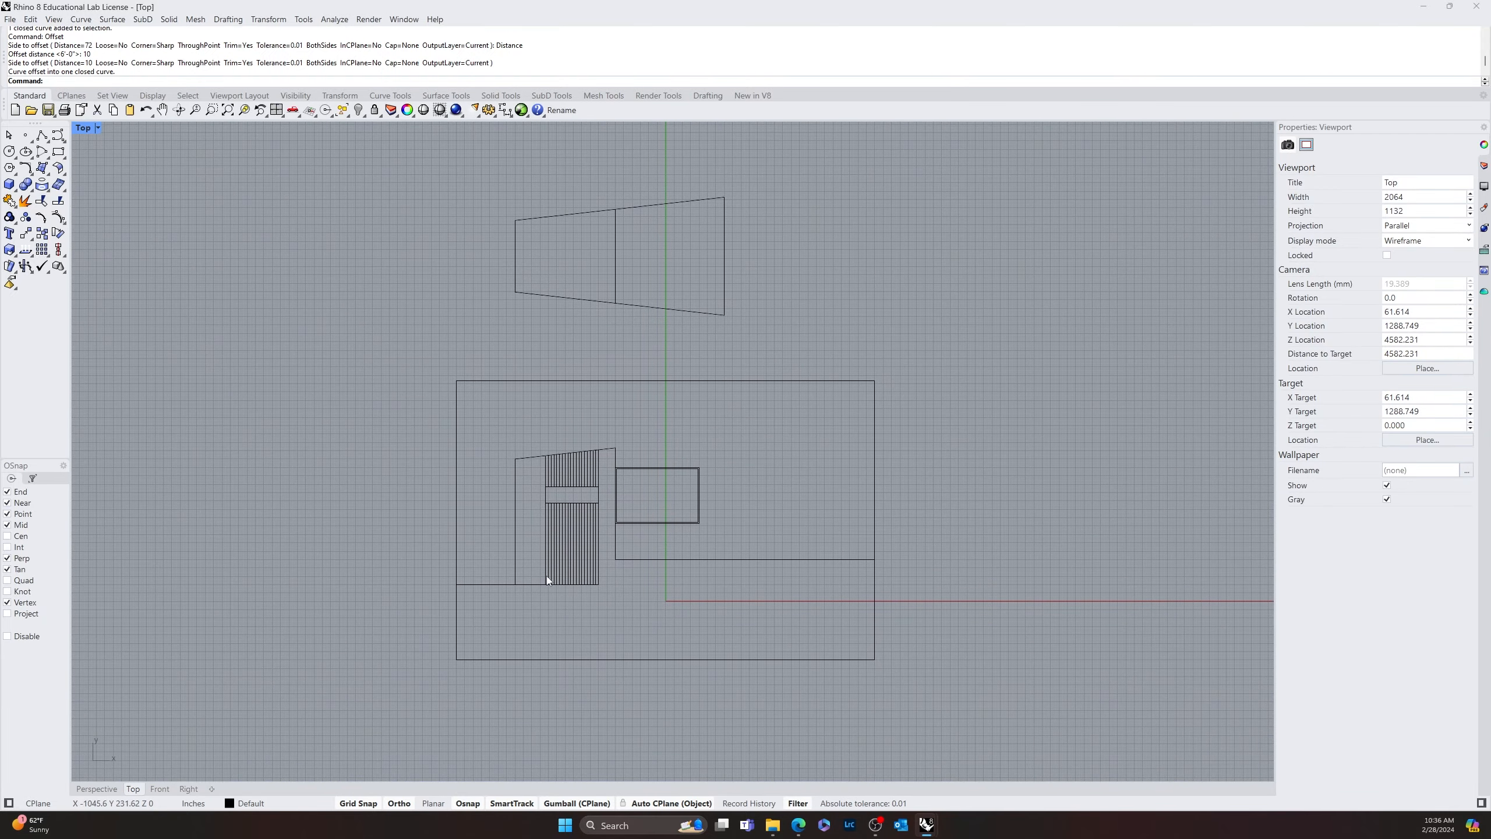
{"action": "scroll", "coordinate": [605, 505], "scroll_direction": "up", "scroll_amount": 2}
{"action": "scroll", "coordinate": [599, 504], "scroll_direction": "up", "scroll_amount": 5}
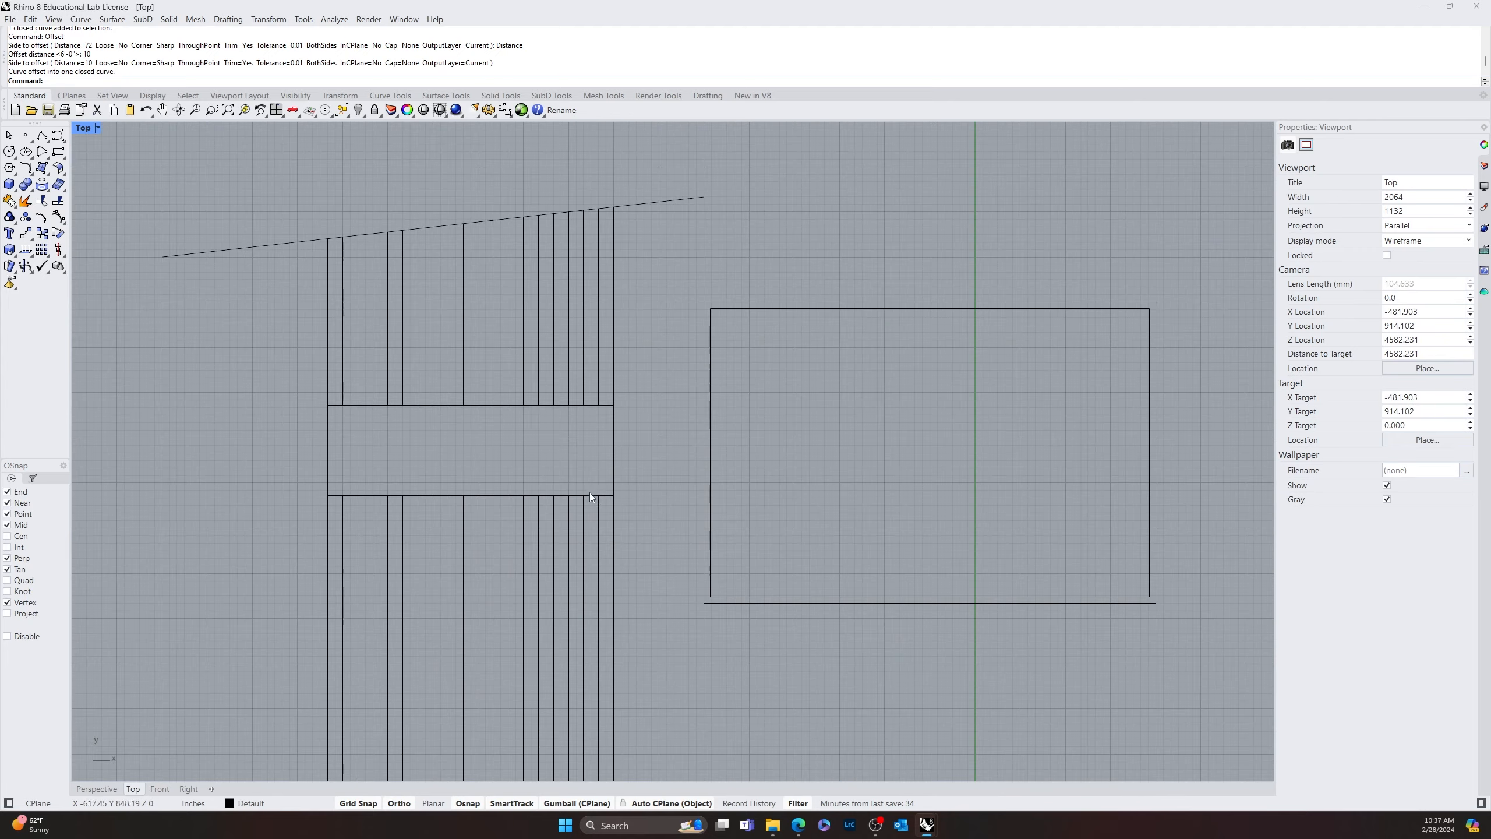
{"action": "left_click", "coordinate": [611, 467]}
{"action": "key", "text": "Delete"}
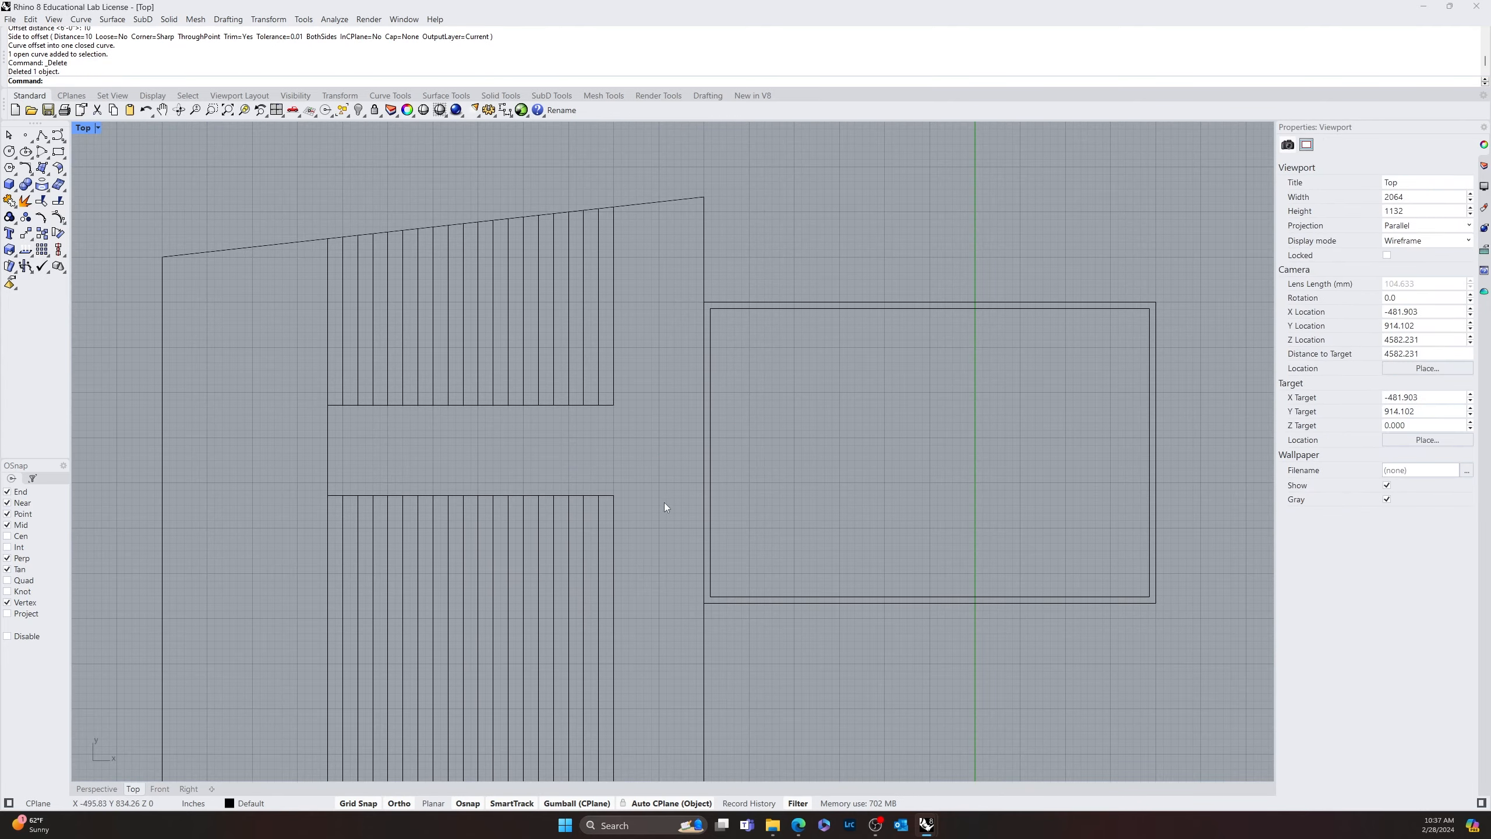
Examine the overall plan, including the stripes, the double inner rectangle and the copied tapered outline above
{"action": "scroll", "coordinate": [681, 506], "scroll_direction": "down", "scroll_amount": 4}
{"action": "right_click_drag", "start_coordinate": [700, 510], "coordinate": [689, 417]}
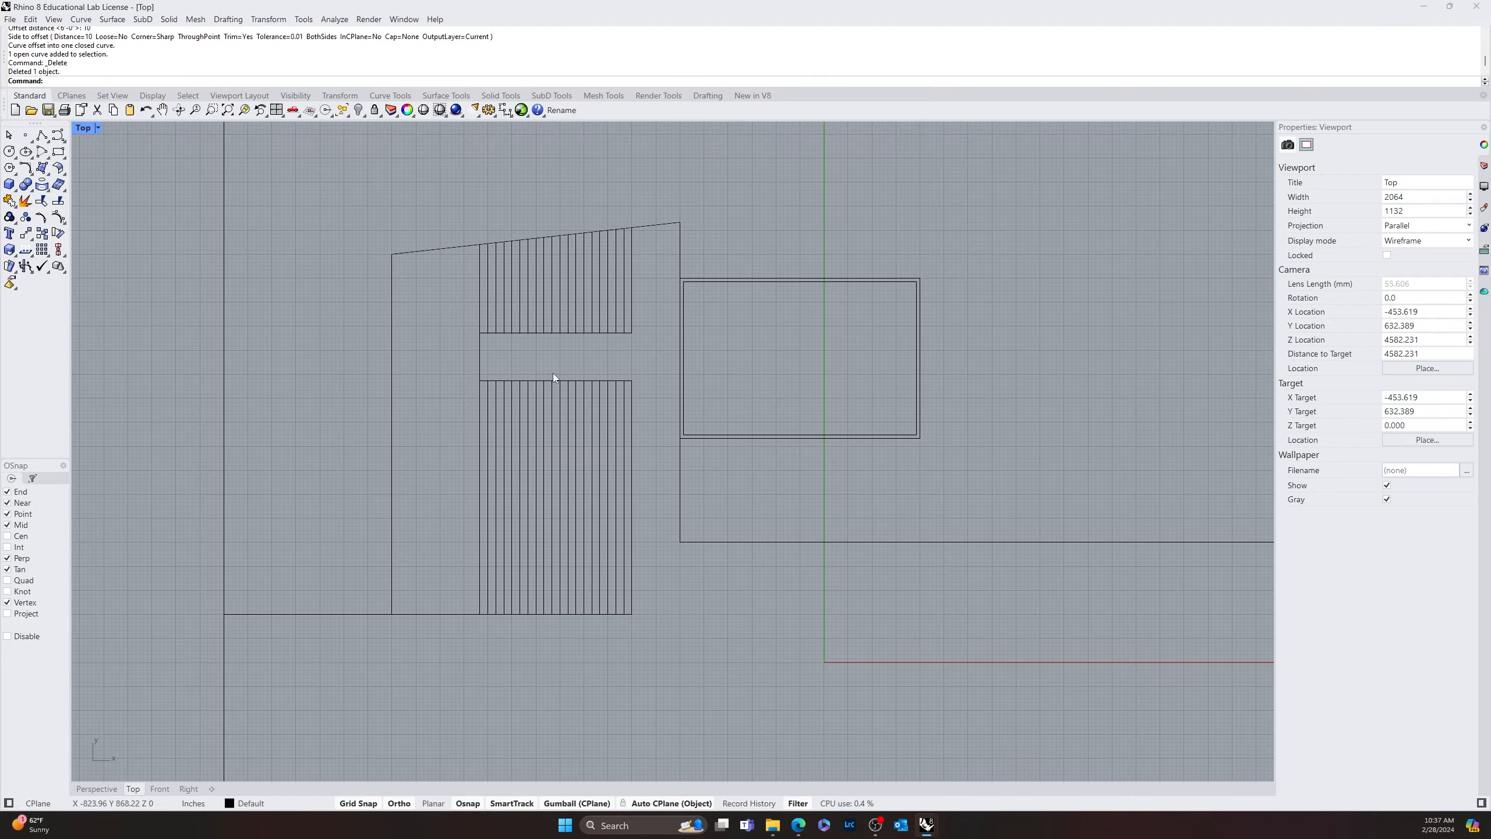
{"action": "scroll", "coordinate": [538, 466], "scroll_direction": "down", "scroll_amount": 6}
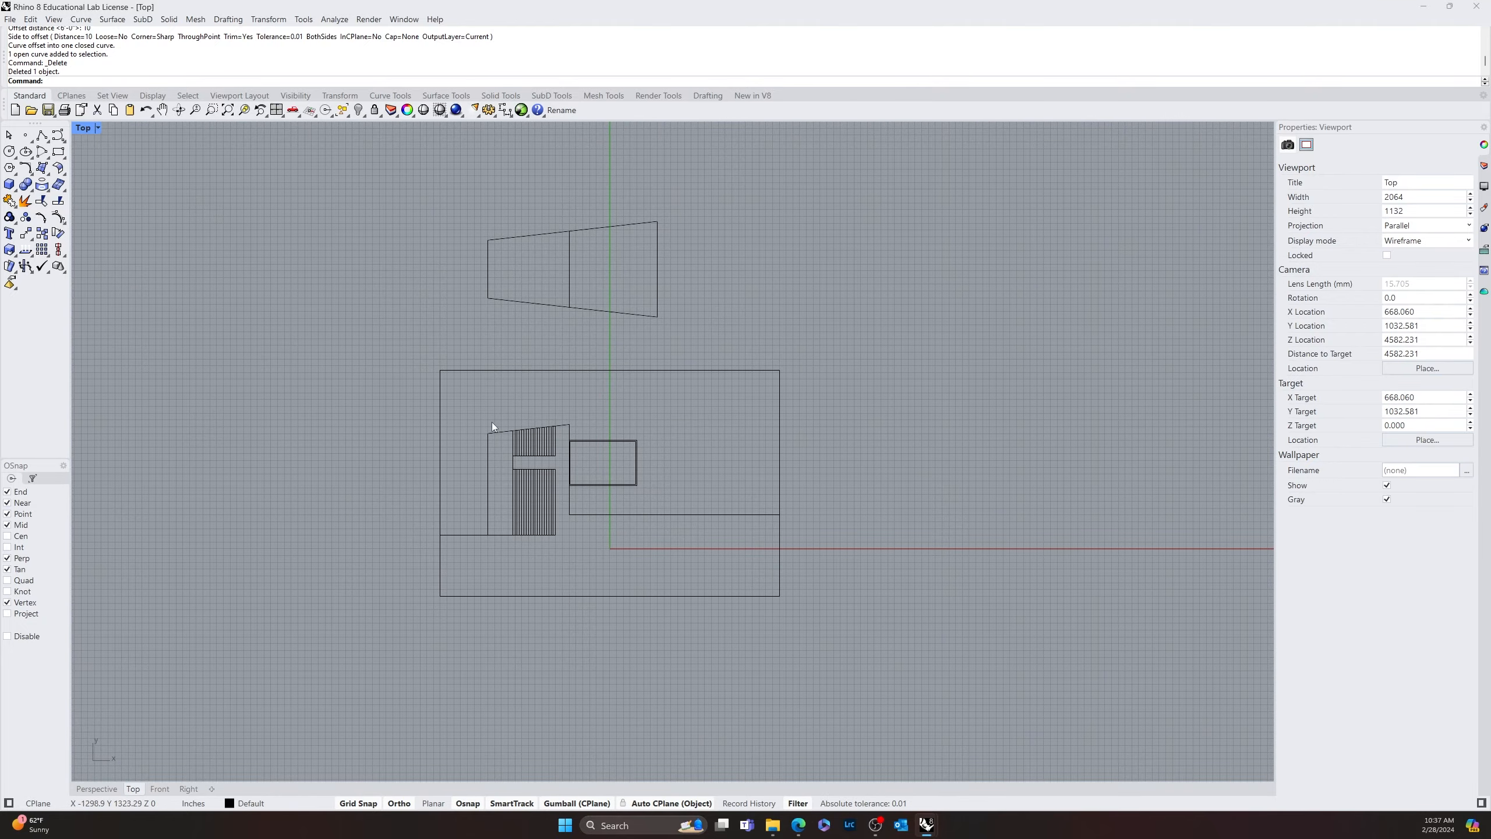
{"action": "mouse_move", "coordinate": [492, 425]}
{"action": "right_mouse_down"}
{"action": "mouse_move", "coordinate": [599, 497]}
{"action": "mouse_move", "coordinate": [725, 466]}
{"action": "mouse_move", "coordinate": [747, 446]}
{"action": "mouse_move", "coordinate": [733, 444]}
{"action": "right_mouse_up"}
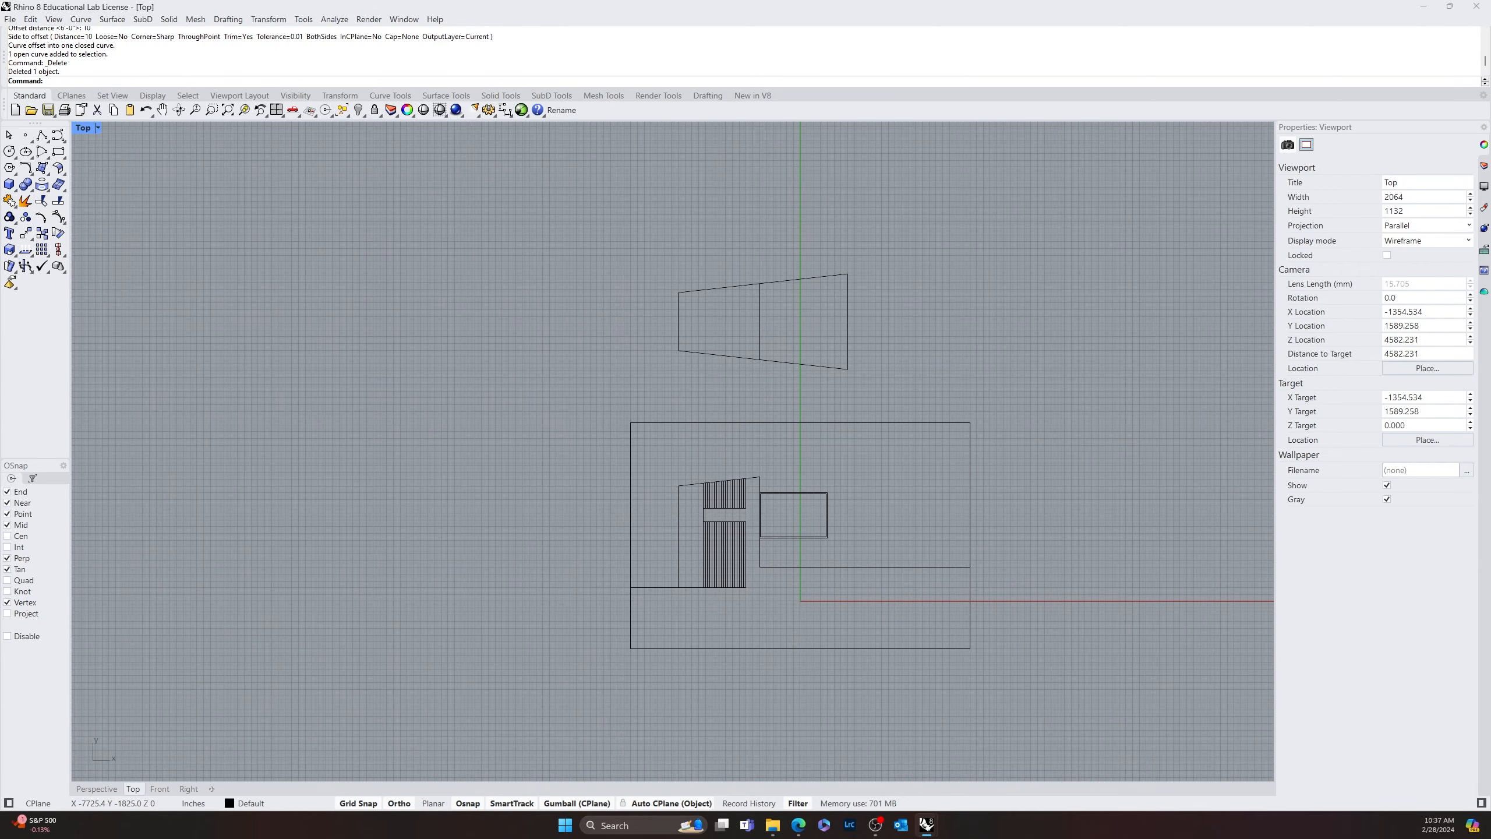
{"action": "scroll", "coordinate": [932, 655], "scroll_direction": "down", "scroll_amount": 6}
{"action": "scroll", "coordinate": [935, 623], "scroll_direction": "up", "scroll_amount": 6}
{"action": "right_click_drag", "start_coordinate": [1086, 651], "coordinate": [885, 619]}
{"action": "scroll", "coordinate": [657, 508], "scroll_direction": "up", "scroll_amount": 8}
{"action": "right_click_drag", "start_coordinate": [489, 543], "coordinate": [735, 563]}
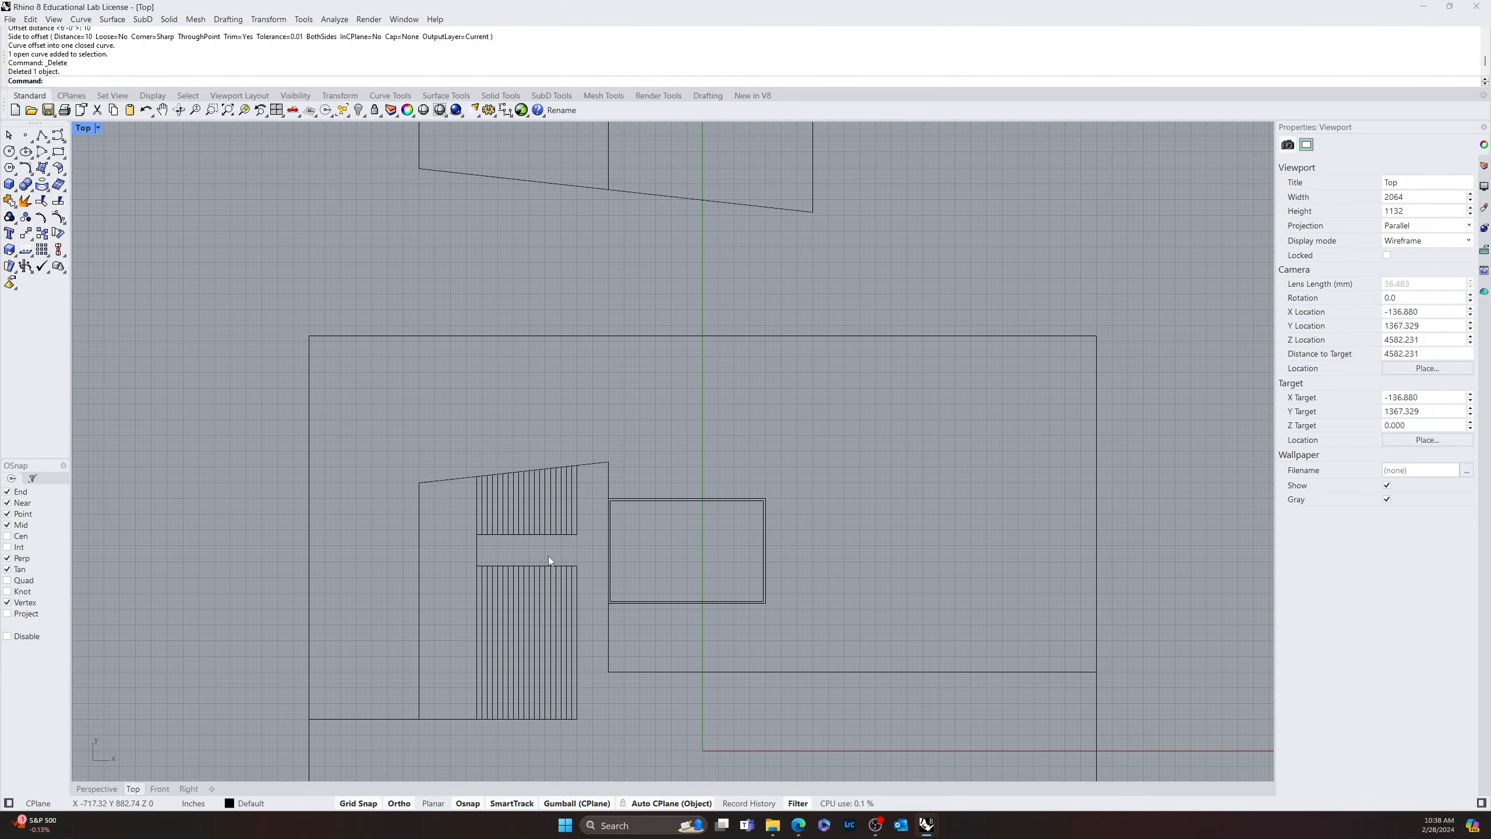
{"action": "scroll", "coordinate": [786, 522], "scroll_direction": "down", "scroll_amount": 8}
{"action": "right_click_drag", "start_coordinate": [786, 522], "coordinate": [647, 610]}
Select both nested inner rectangles and open the hatch settings for them
{"action": "scroll", "coordinate": [562, 620], "scroll_direction": "up", "scroll_amount": 12}
{"action": "scroll", "coordinate": [499, 616], "scroll_direction": "up", "scroll_amount": 2}
{"action": "scroll", "coordinate": [649, 577], "scroll_direction": "up", "scroll_amount": 4}
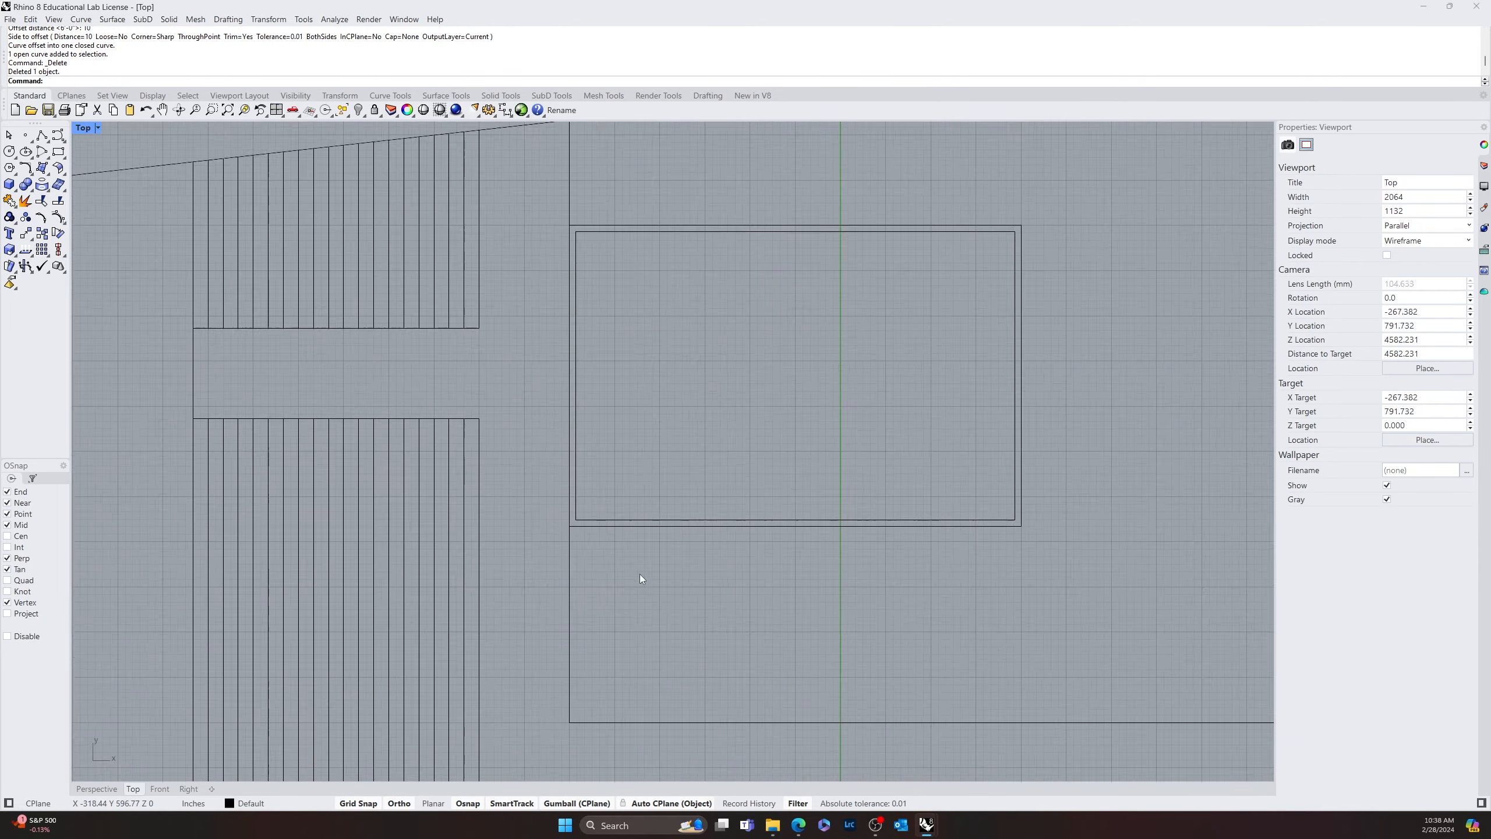
{"action": "scroll", "coordinate": [641, 575], "scroll_direction": "up", "scroll_amount": 3}
{"action": "left_click_drag", "start_coordinate": [675, 454], "coordinate": [605, 546]}
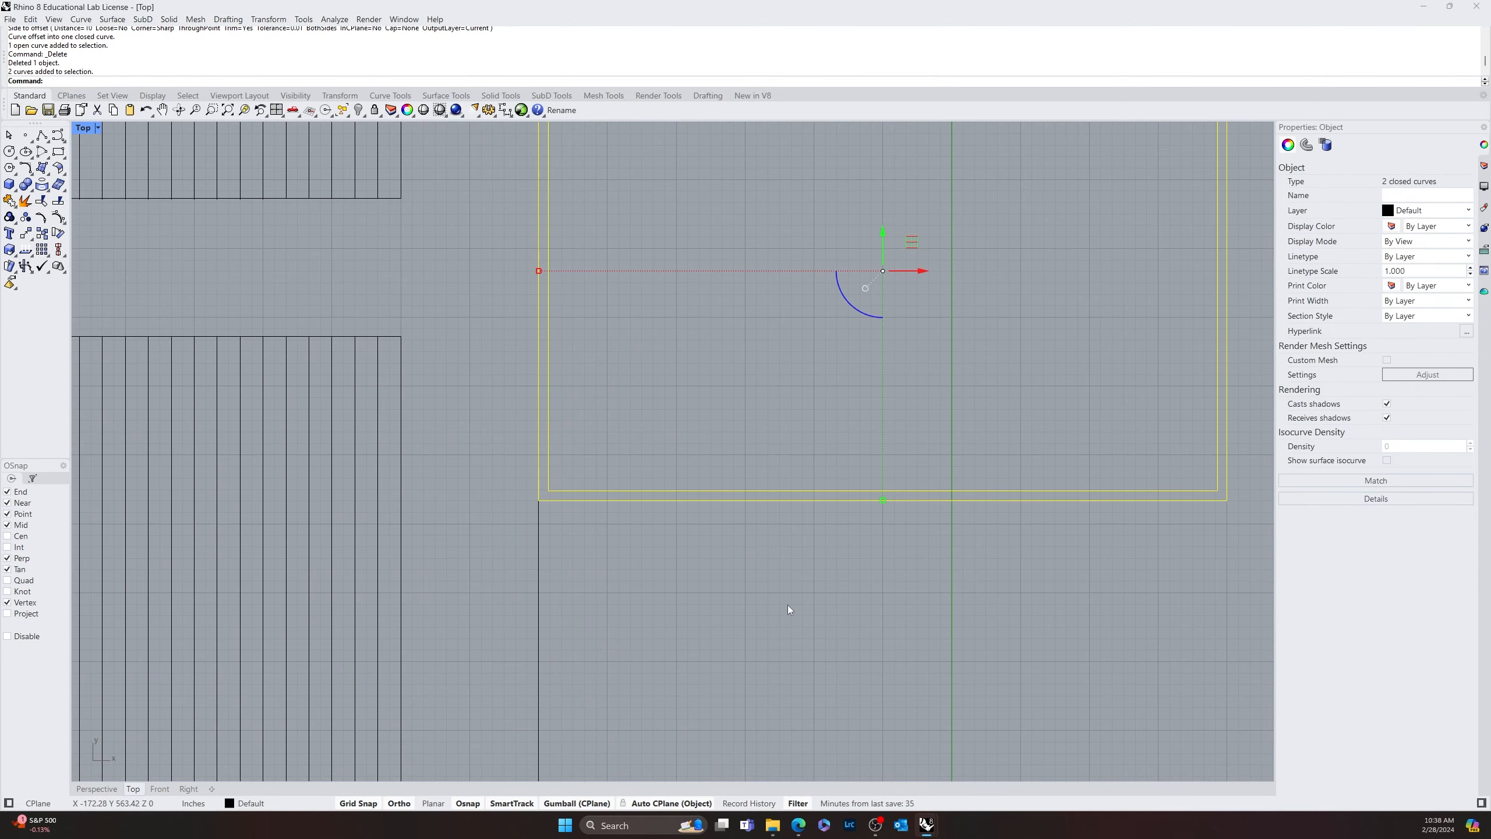
{"action": "left_click", "coordinate": [788, 605]}
{"action": "left_click_drag", "start_coordinate": [820, 430], "coordinate": [692, 607]}
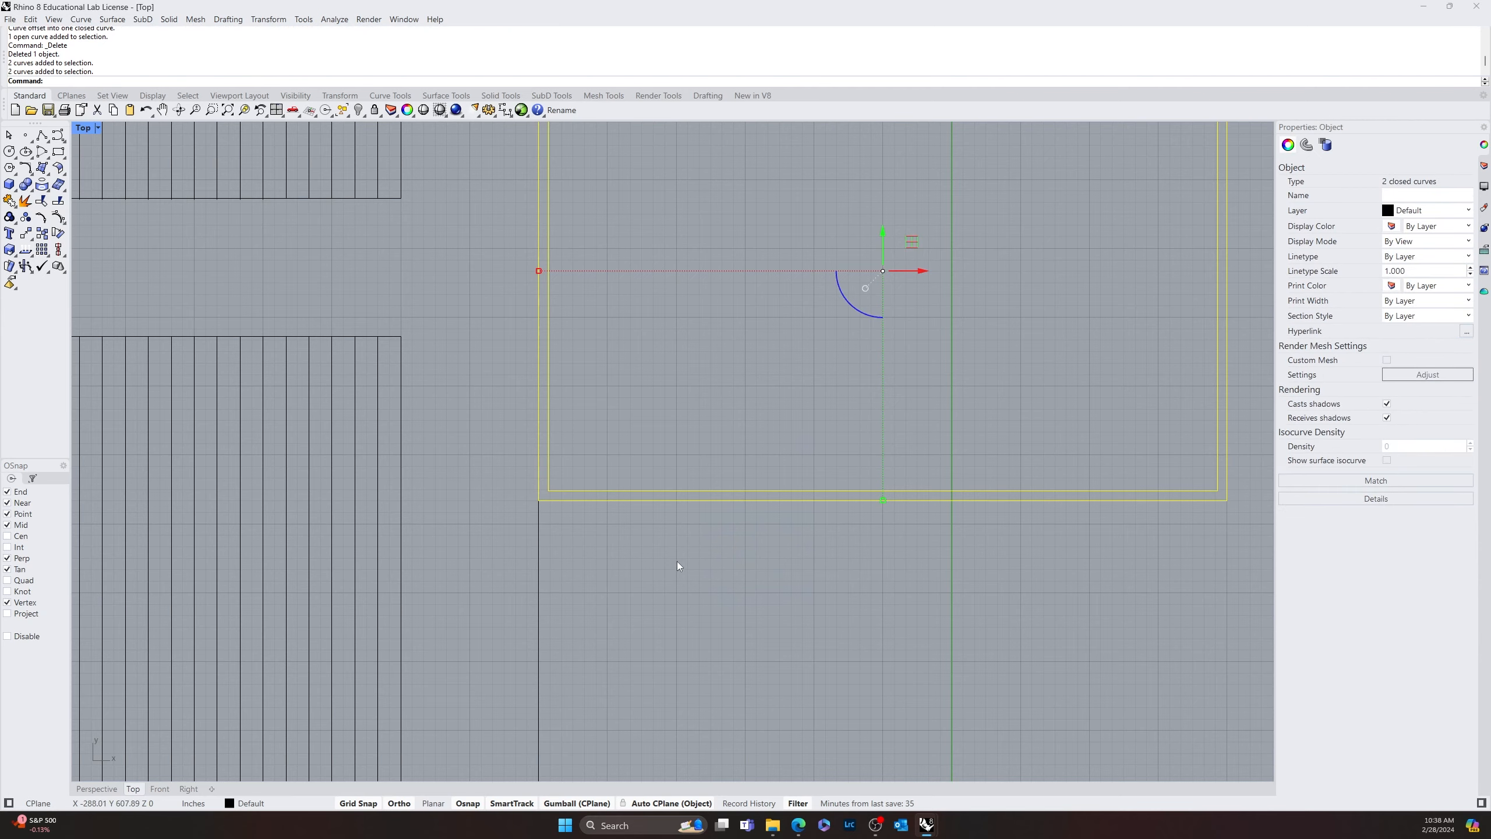
{"action": "scroll", "coordinate": [677, 562], "scroll_direction": "down", "scroll_amount": 6}
{"action": "type", "text": "hatch"}
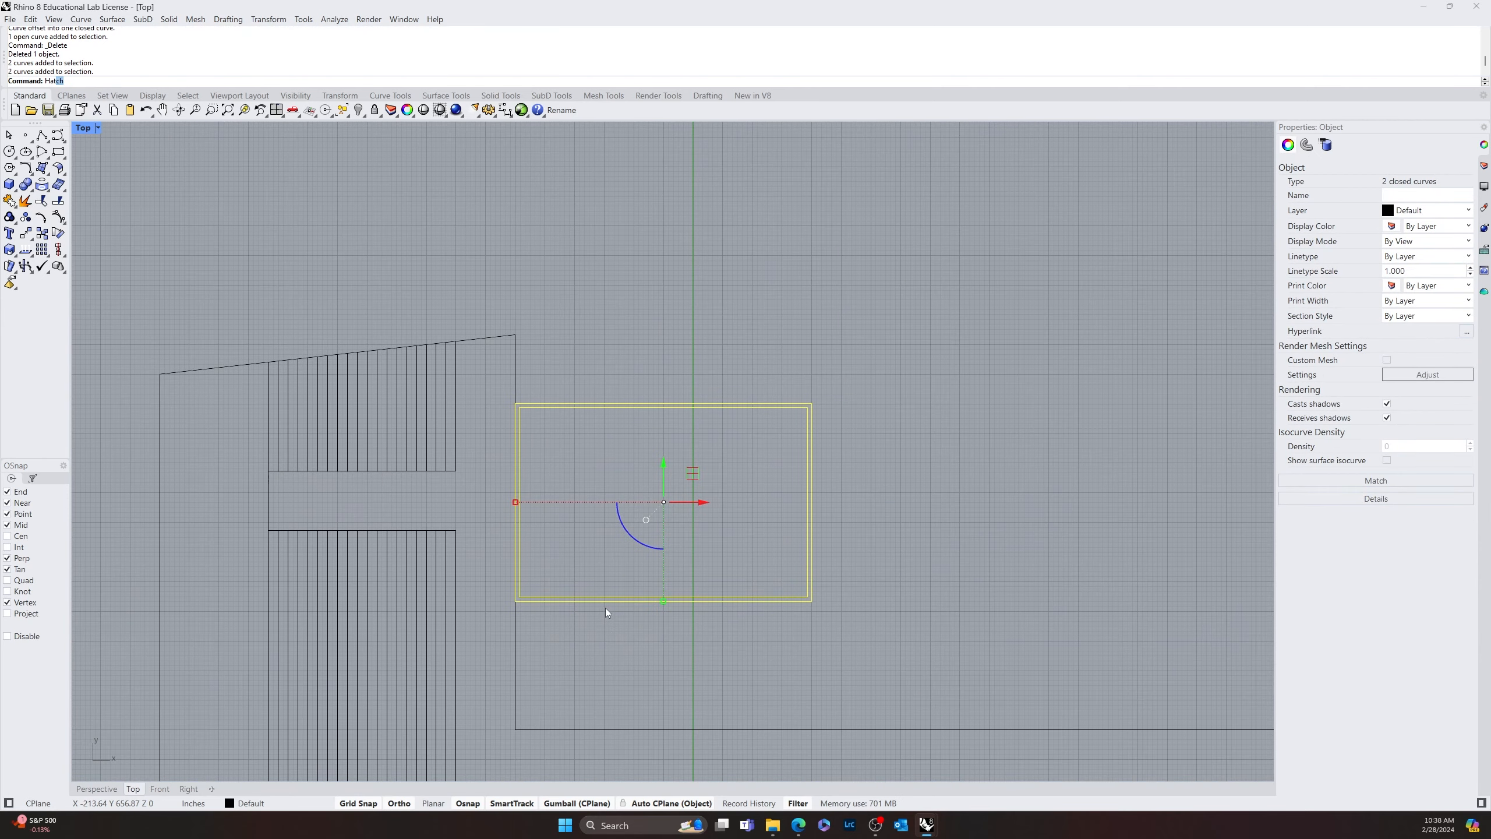
{"action": "key", "text": "Return"}
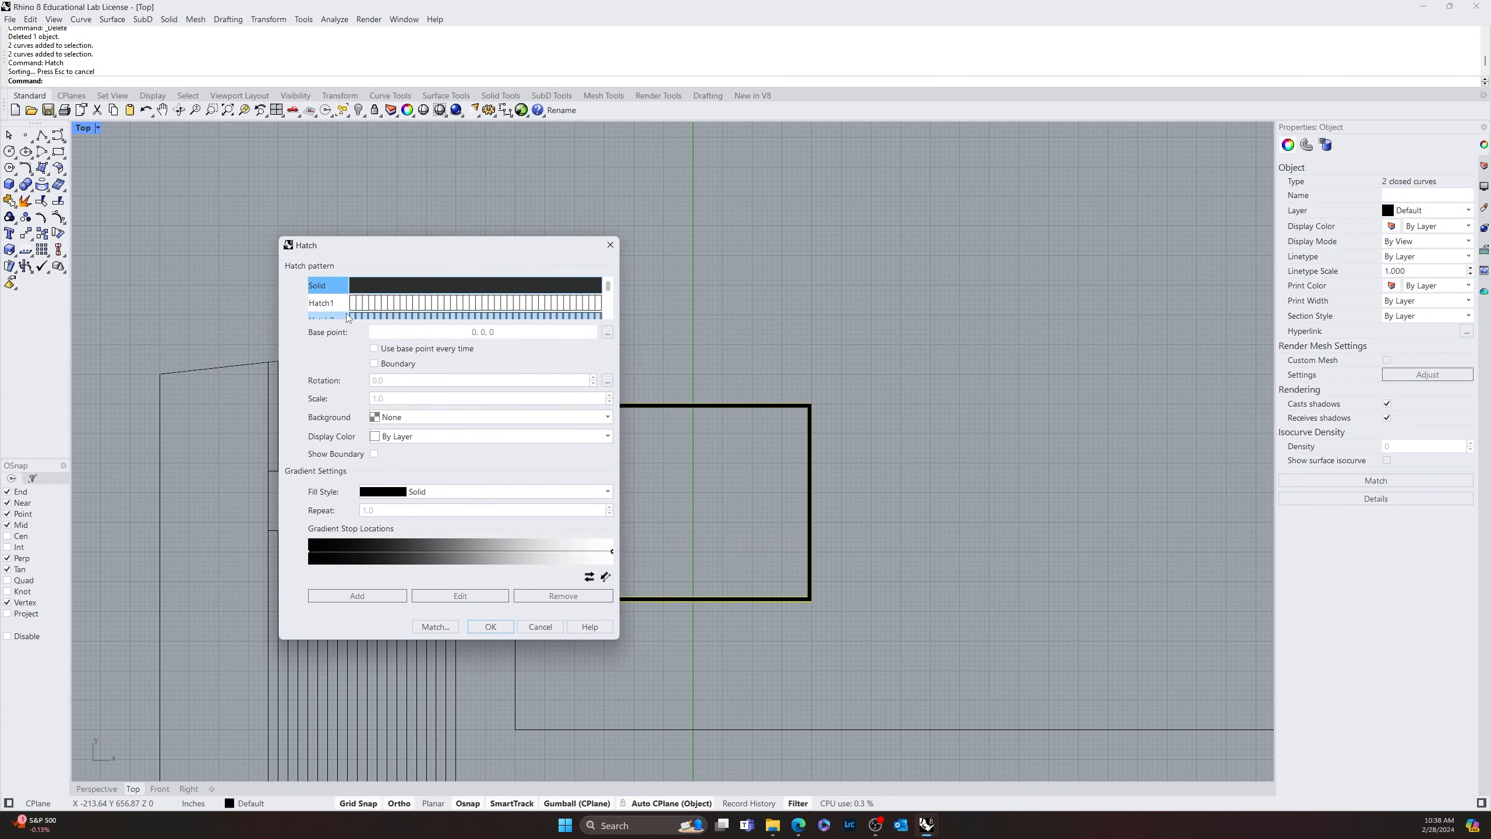
Hatch the band between the two inner rectangles with the Hatch1 pattern at scale 10 and rotation 30
{"action": "left_click", "coordinate": [421, 303]}
{"action": "scroll", "coordinate": [420, 317], "scroll_direction": "down", "scroll_amount": 5}
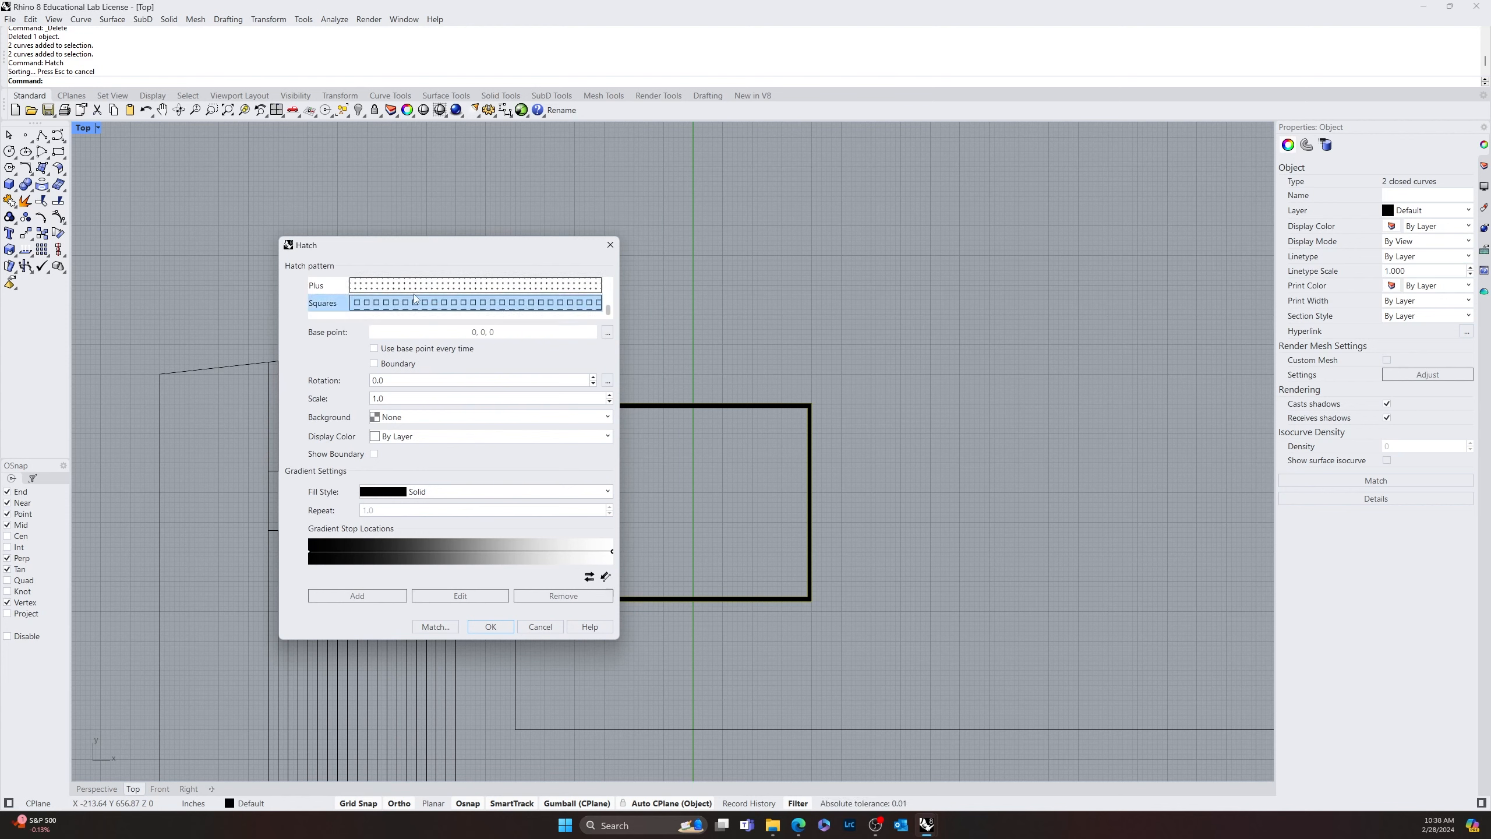
{"action": "double_click", "coordinate": [387, 399]}
{"action": "type", "text": "10"}
{"action": "key", "text": "Tab"}
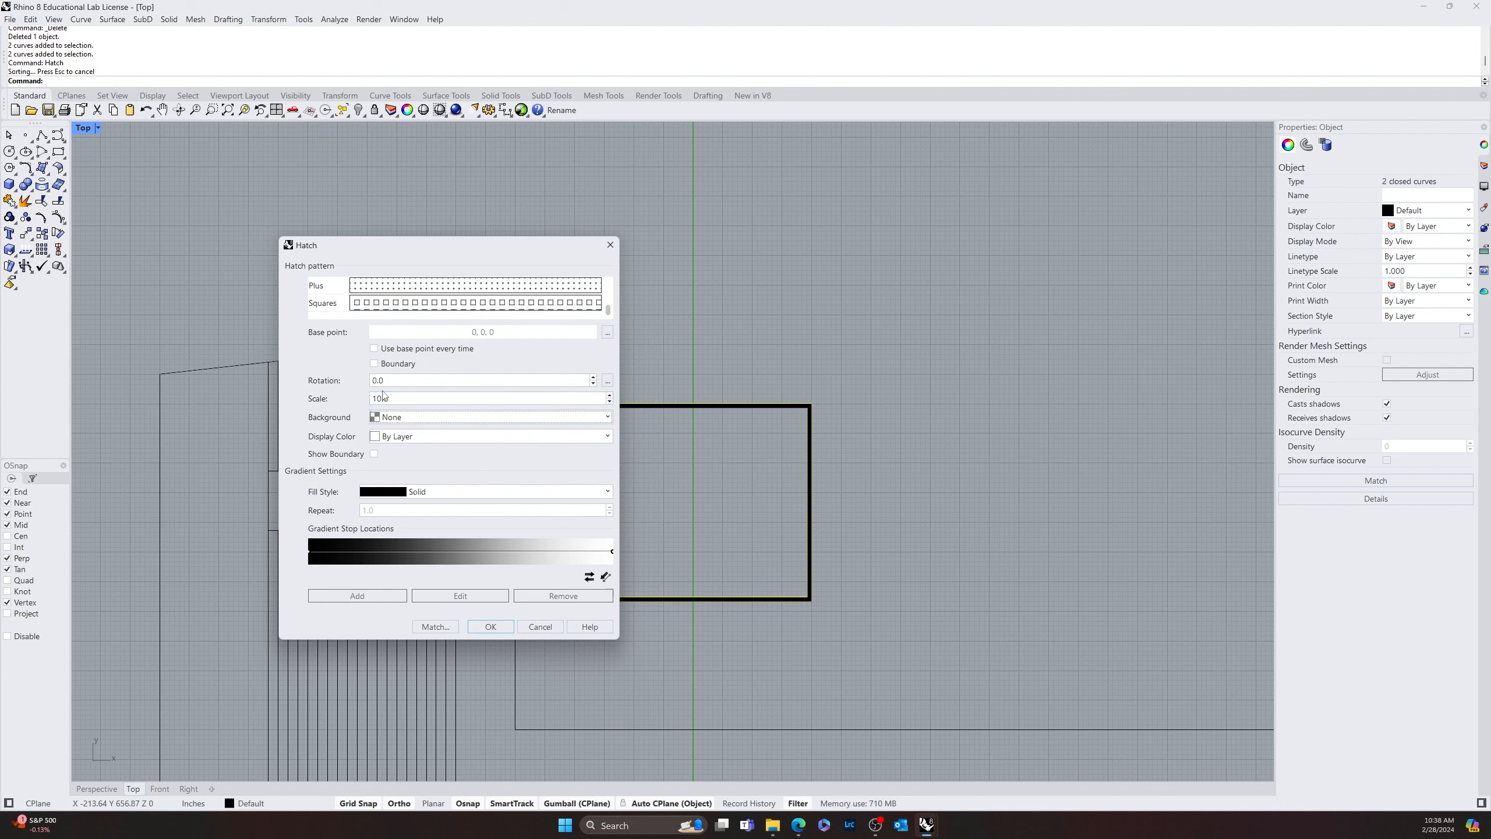
{"action": "double_click", "coordinate": [396, 382]}
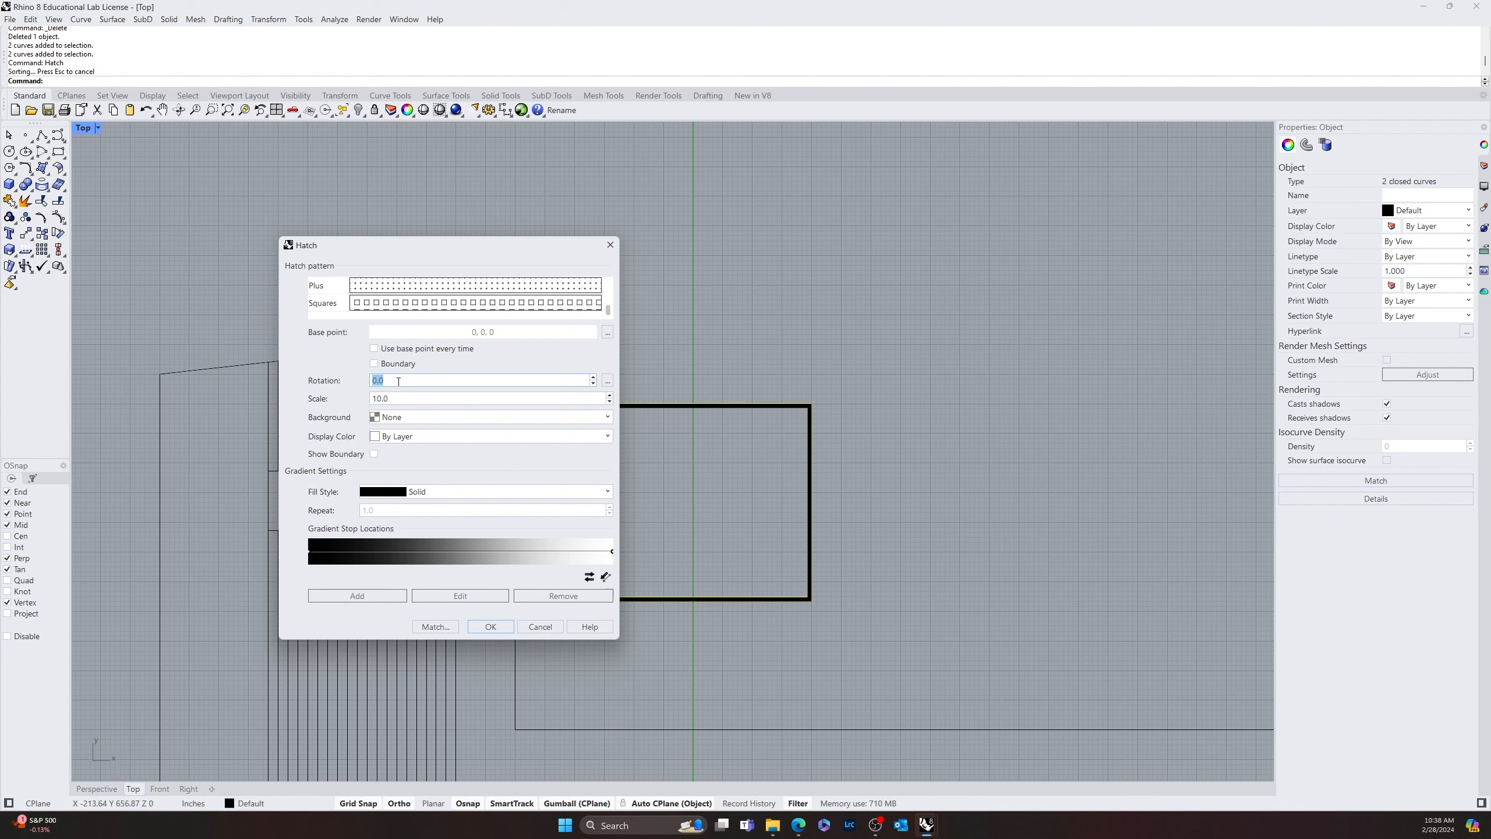
{"action": "type", "text": "30.0"}
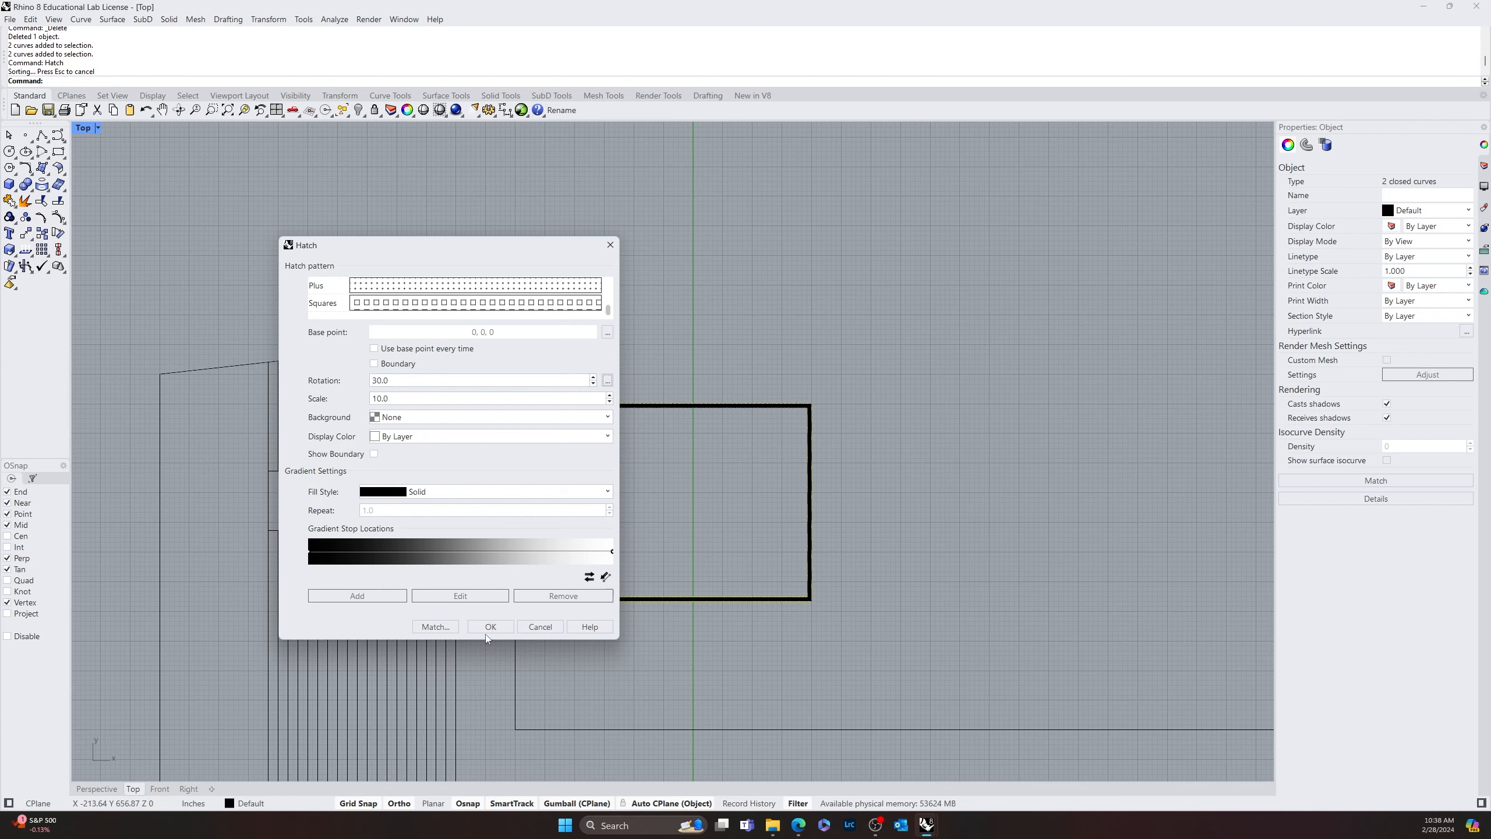
{"action": "left_click", "coordinate": [491, 626]}
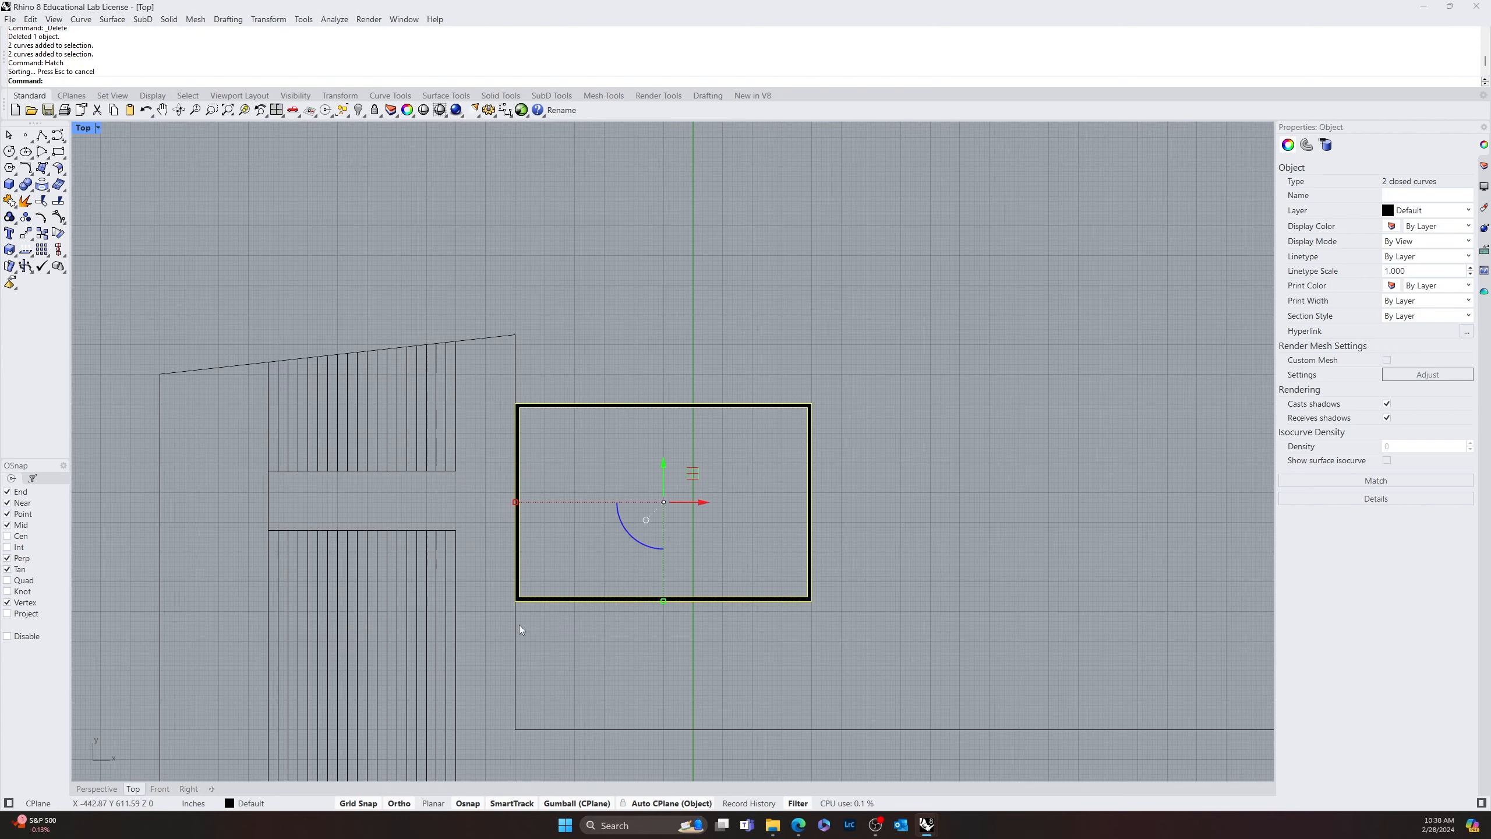
Set the scale of the hatch between the two inner rectangles to 50
{"action": "scroll", "coordinate": [519, 625], "scroll_direction": "up", "scroll_amount": 10}
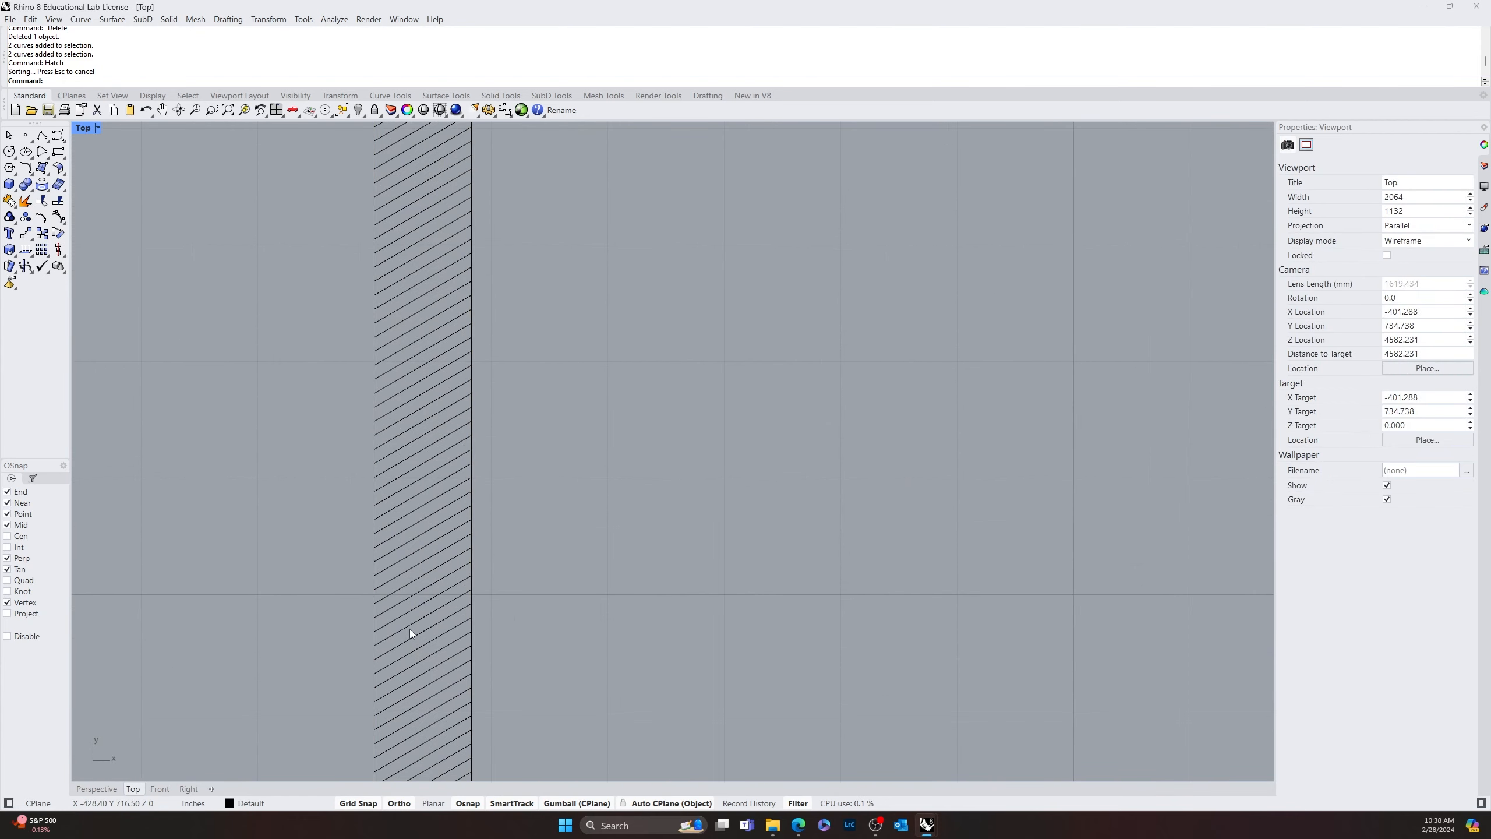
{"action": "left_click", "coordinate": [410, 632]}
{"action": "key", "text": "Return"}
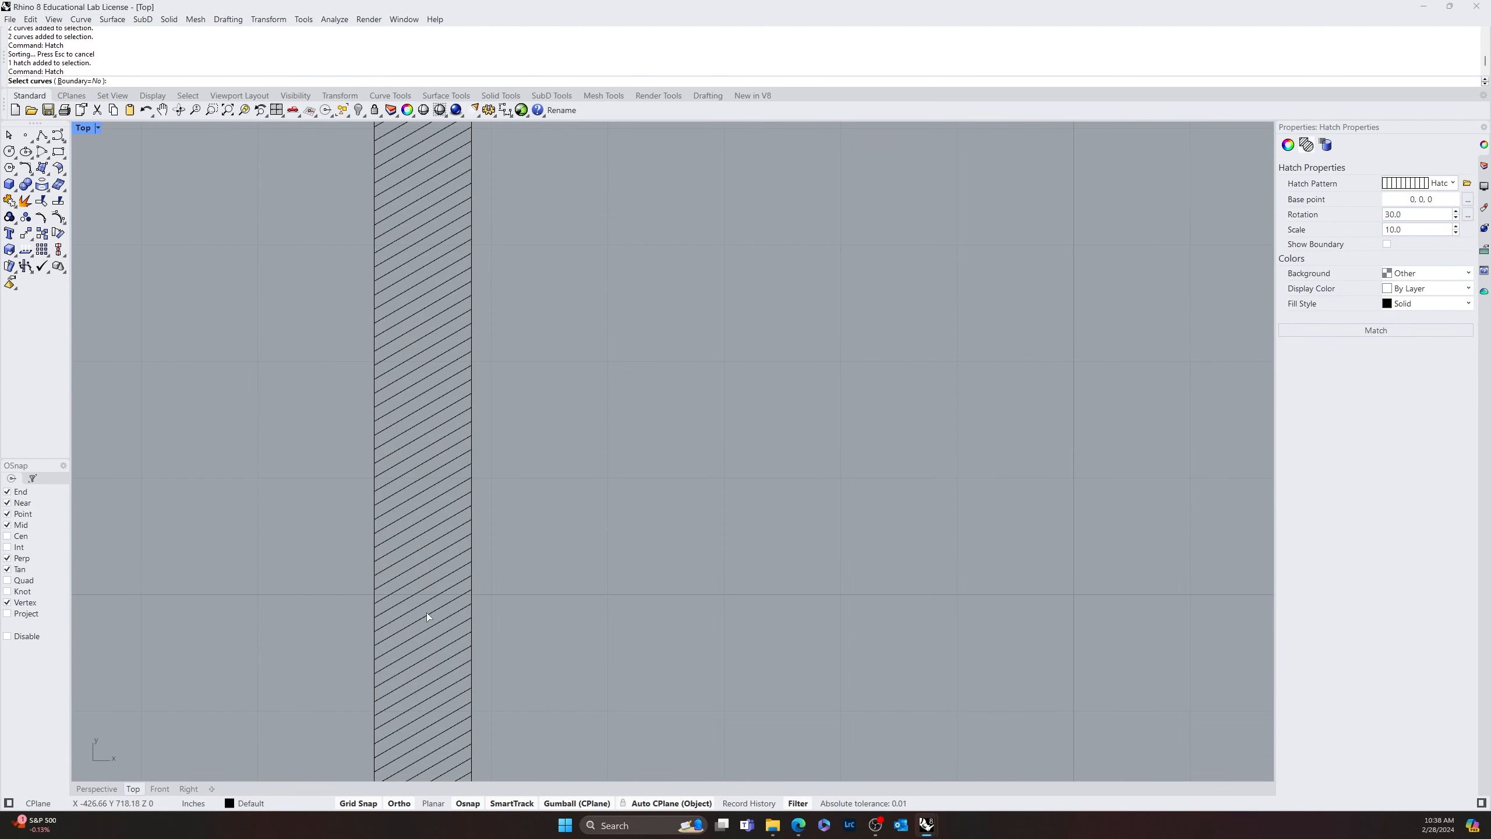
{"action": "scroll", "coordinate": [428, 571], "scroll_direction": "down", "scroll_amount": 4}
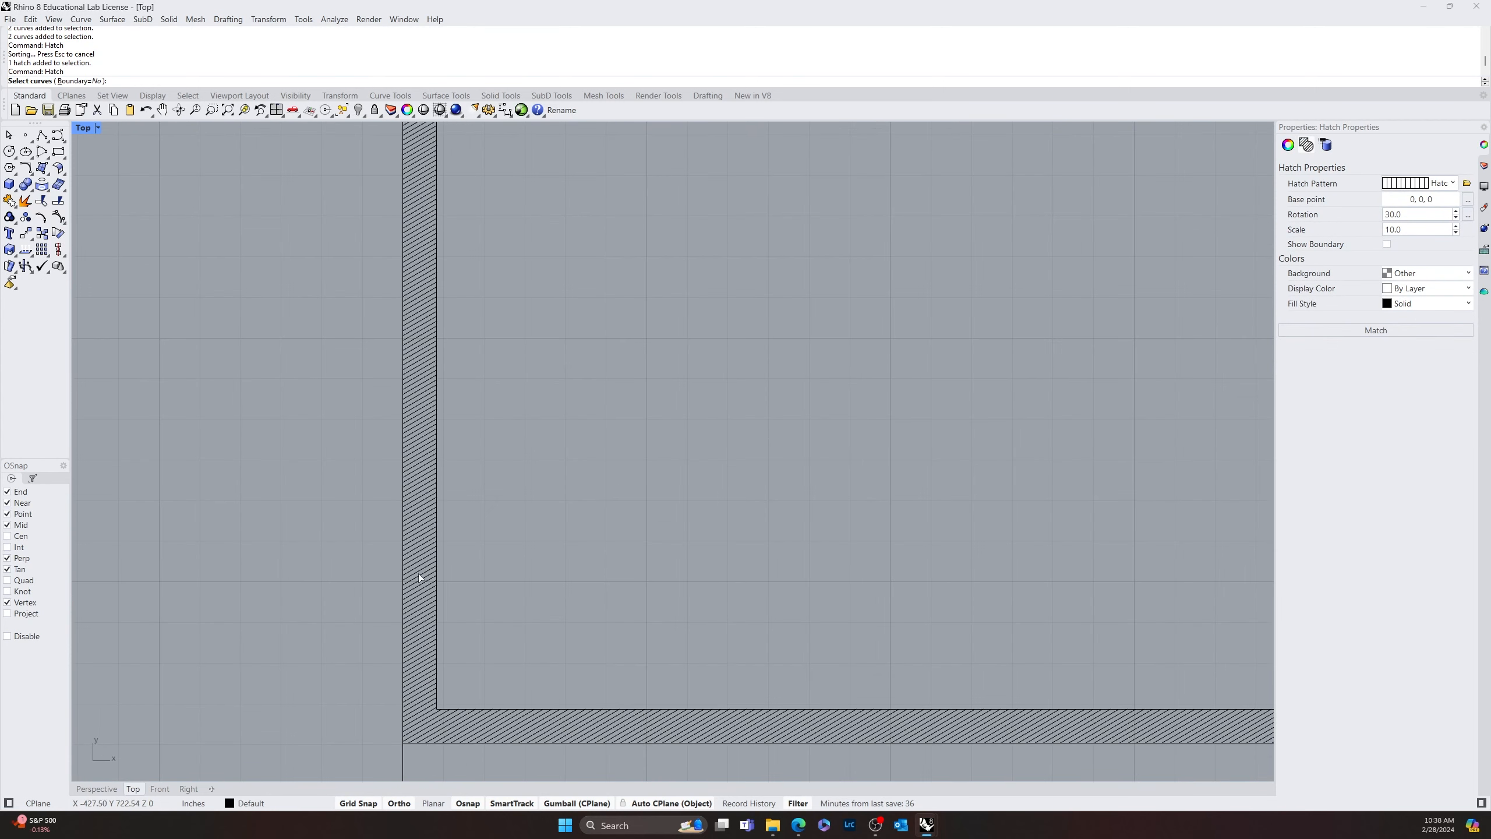
{"action": "key", "text": "Escape"}
{"action": "left_click", "coordinate": [419, 563]}
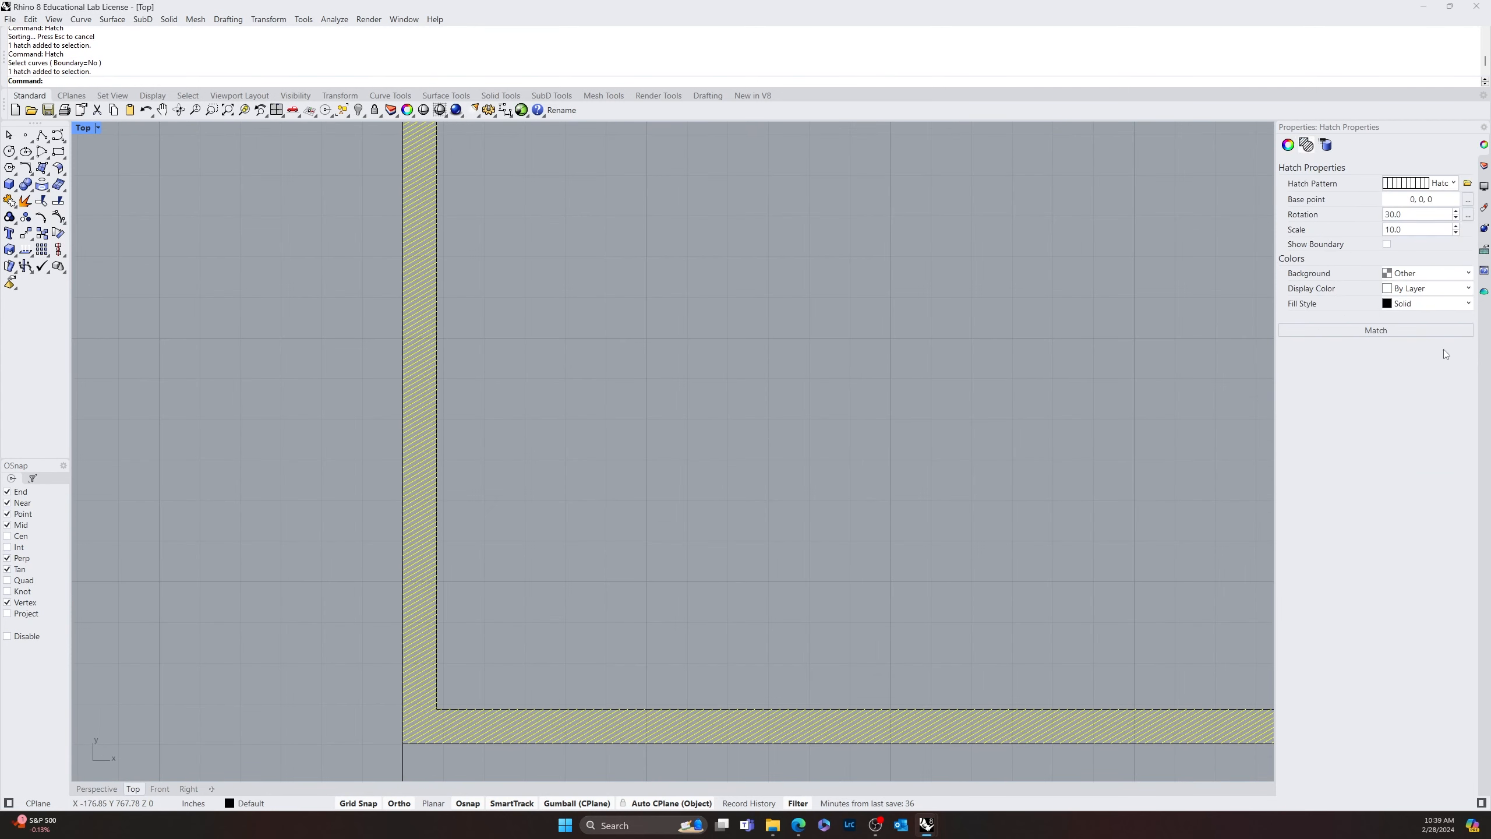
{"action": "double_click", "coordinate": [1406, 229]}
{"action": "type", "text": "50"}
{"action": "key", "text": "Tab"}
{"action": "left_click", "coordinate": [551, 440]}
{"action": "scroll", "coordinate": [551, 441], "scroll_direction": "down", "scroll_amount": 14}
{"action": "mouse_move", "coordinate": [664, 468]}
{"action": "right_mouse_down"}
{"action": "mouse_move", "coordinate": [497, 573]}
{"action": "mouse_move", "coordinate": [651, 505]}
{"action": "right_mouse_up"}
{"action": "scroll", "coordinate": [469, 552], "scroll_direction": "down", "scroll_amount": 6}
{"action": "scroll", "coordinate": [666, 494], "scroll_direction": "up", "scroll_amount": 5}
{"action": "right_click_drag", "start_coordinate": [734, 554], "coordinate": [533, 565]}
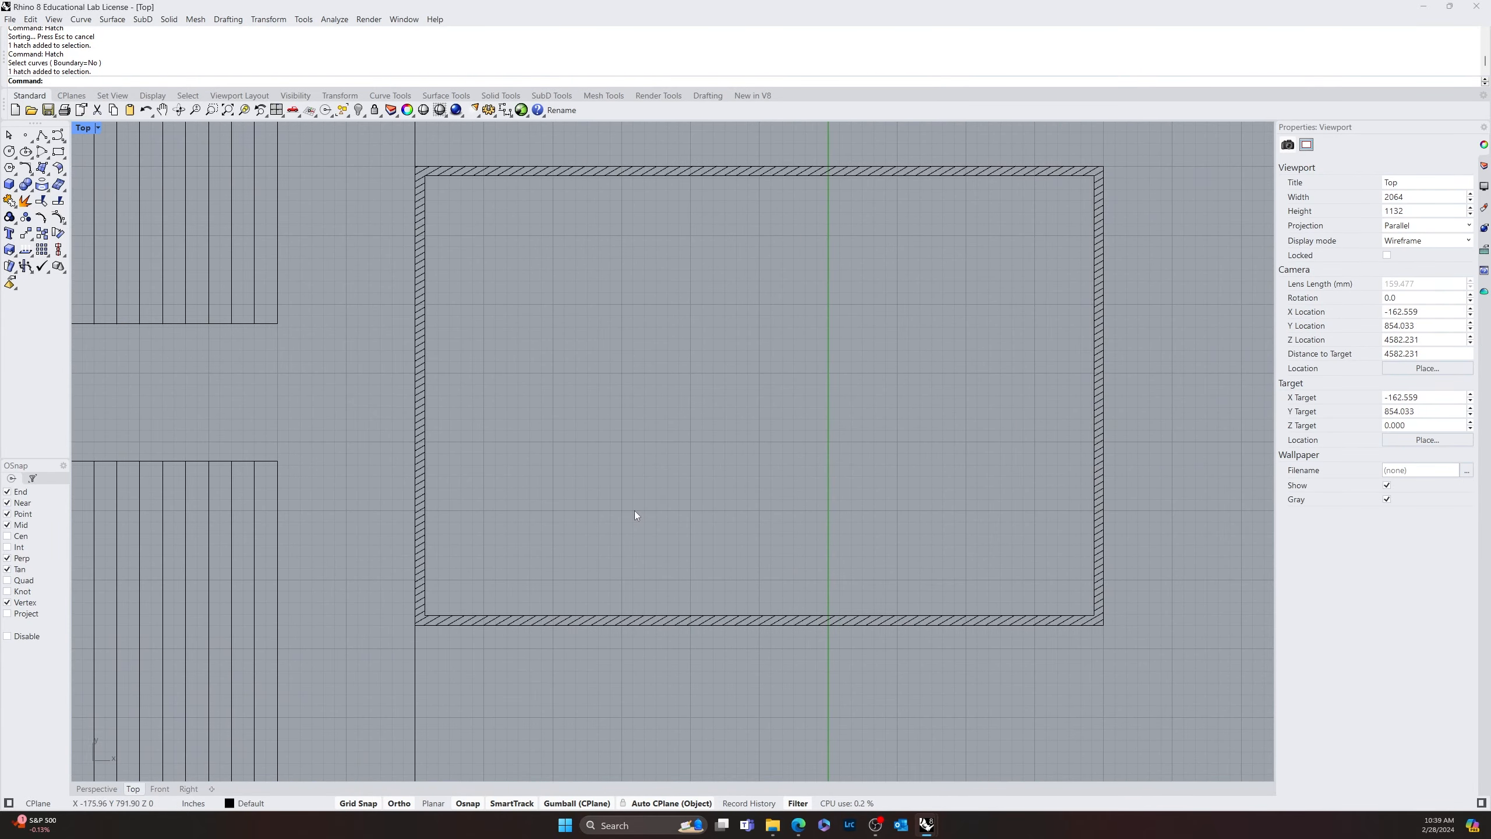
Examine the whole plan, including the hatched rectangle, the copied tapered outline above and the gap between the stripes
{"action": "mouse_move", "coordinate": [593, 404]}
{"action": "right_mouse_down"}
{"action": "mouse_move", "coordinate": [712, 458]}
{"action": "mouse_move", "coordinate": [591, 432]}
{"action": "right_mouse_up"}
{"action": "scroll", "coordinate": [704, 461], "scroll_direction": "down", "scroll_amount": 6}
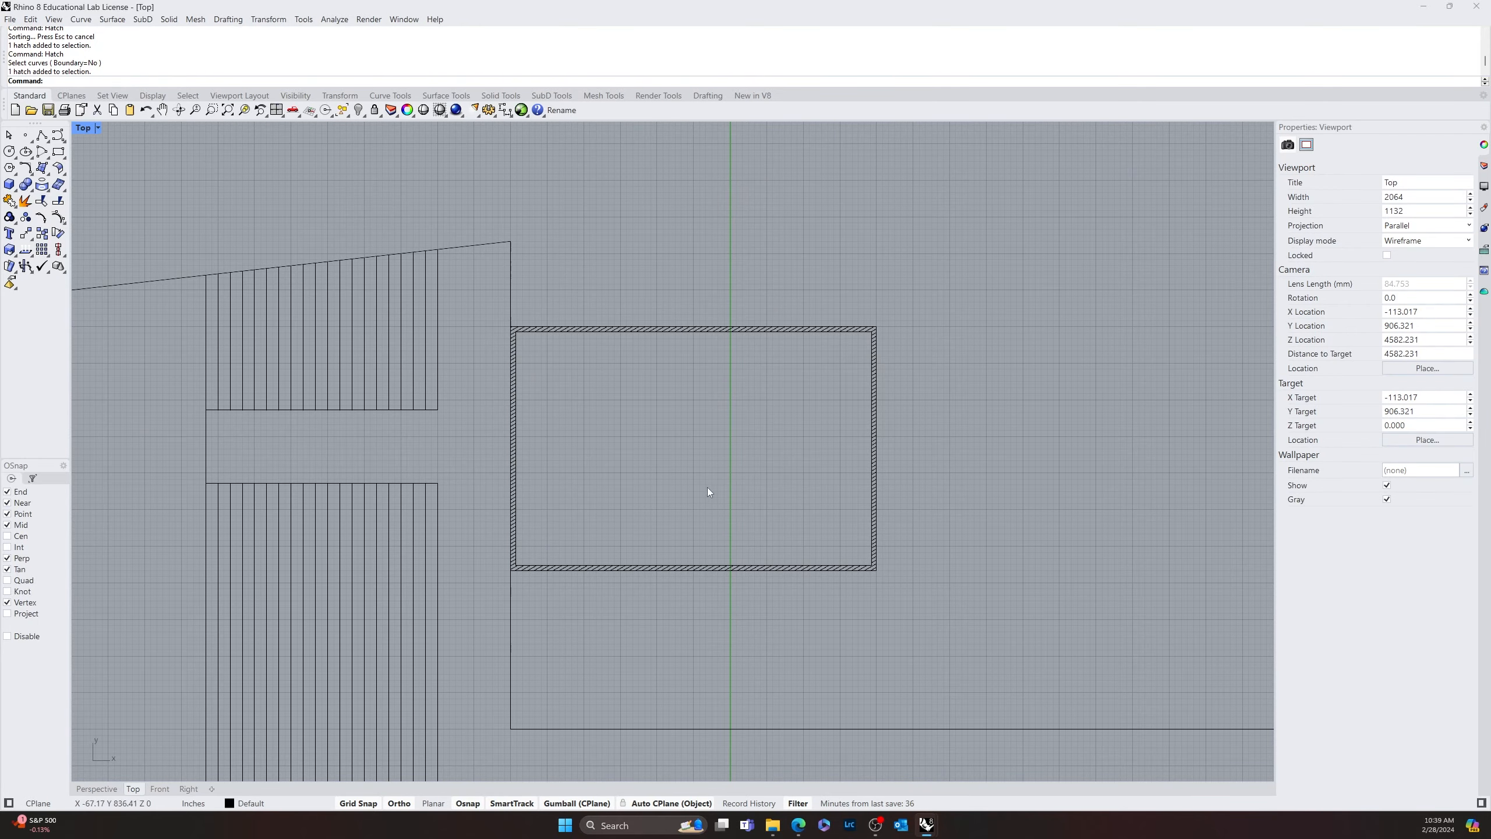
{"action": "scroll", "coordinate": [648, 520], "scroll_direction": "down", "scroll_amount": 6}
{"action": "mouse_move", "coordinate": [632, 532]}
{"action": "right_mouse_down"}
{"action": "mouse_move", "coordinate": [532, 552]}
{"action": "mouse_move", "coordinate": [640, 543]}
{"action": "right_mouse_up"}
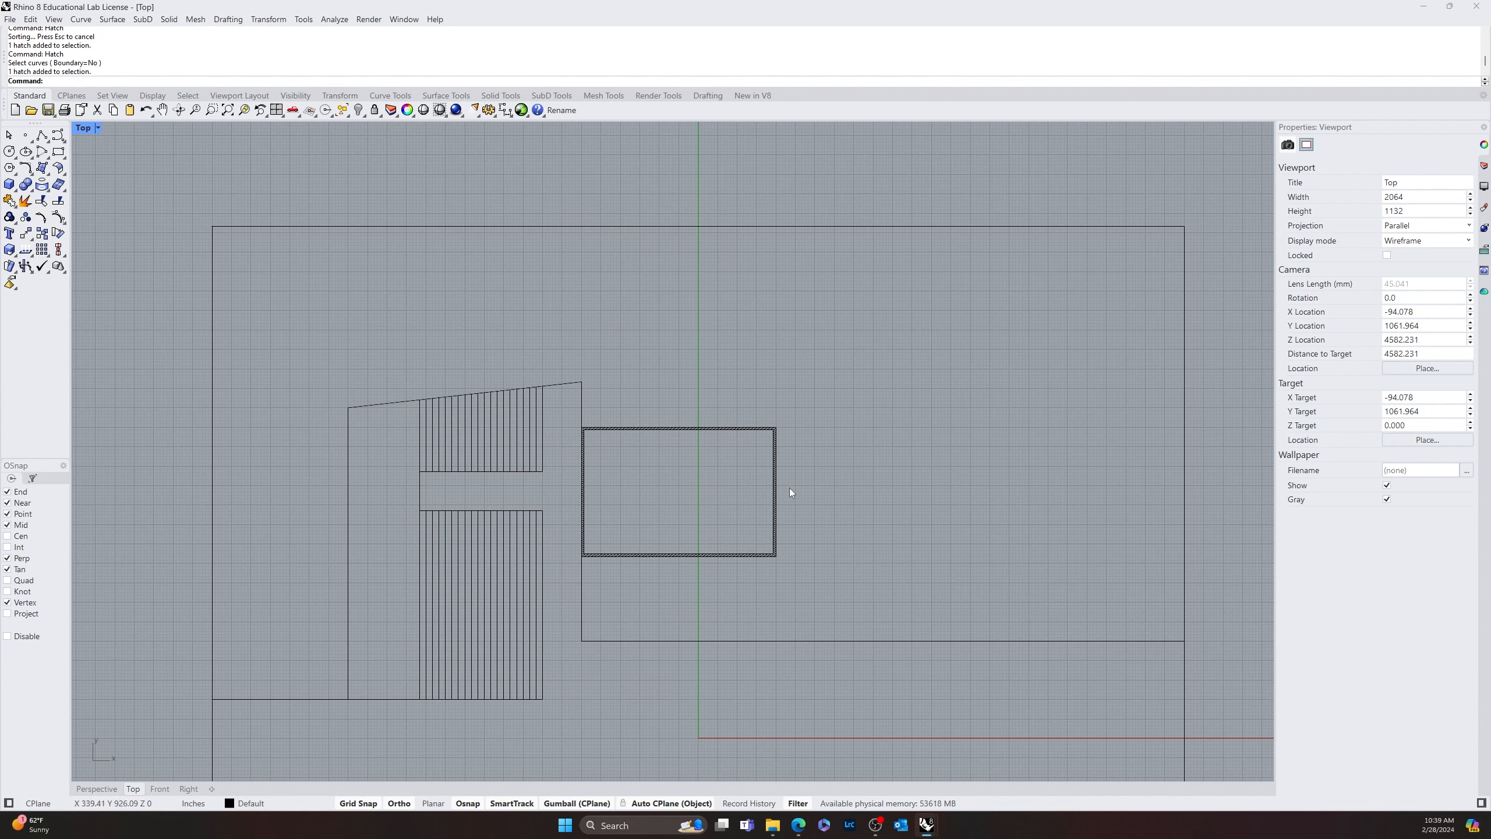
{"action": "scroll", "coordinate": [656, 516], "scroll_direction": "down", "scroll_amount": 4}
{"action": "right_click_drag", "start_coordinate": [903, 472], "coordinate": [802, 464]}
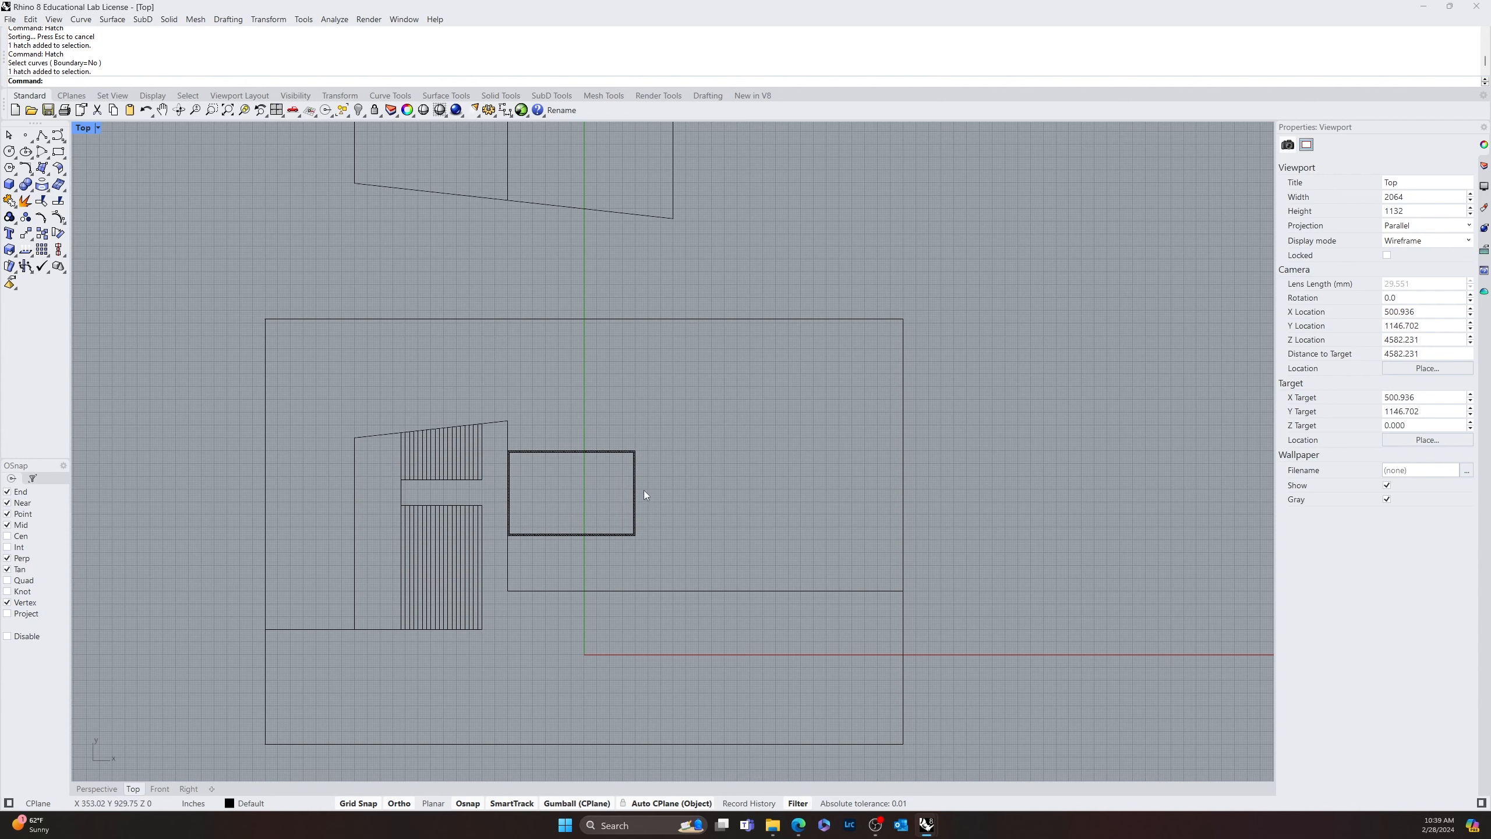
{"action": "right_click_drag", "start_coordinate": [589, 492], "coordinate": [505, 474]}
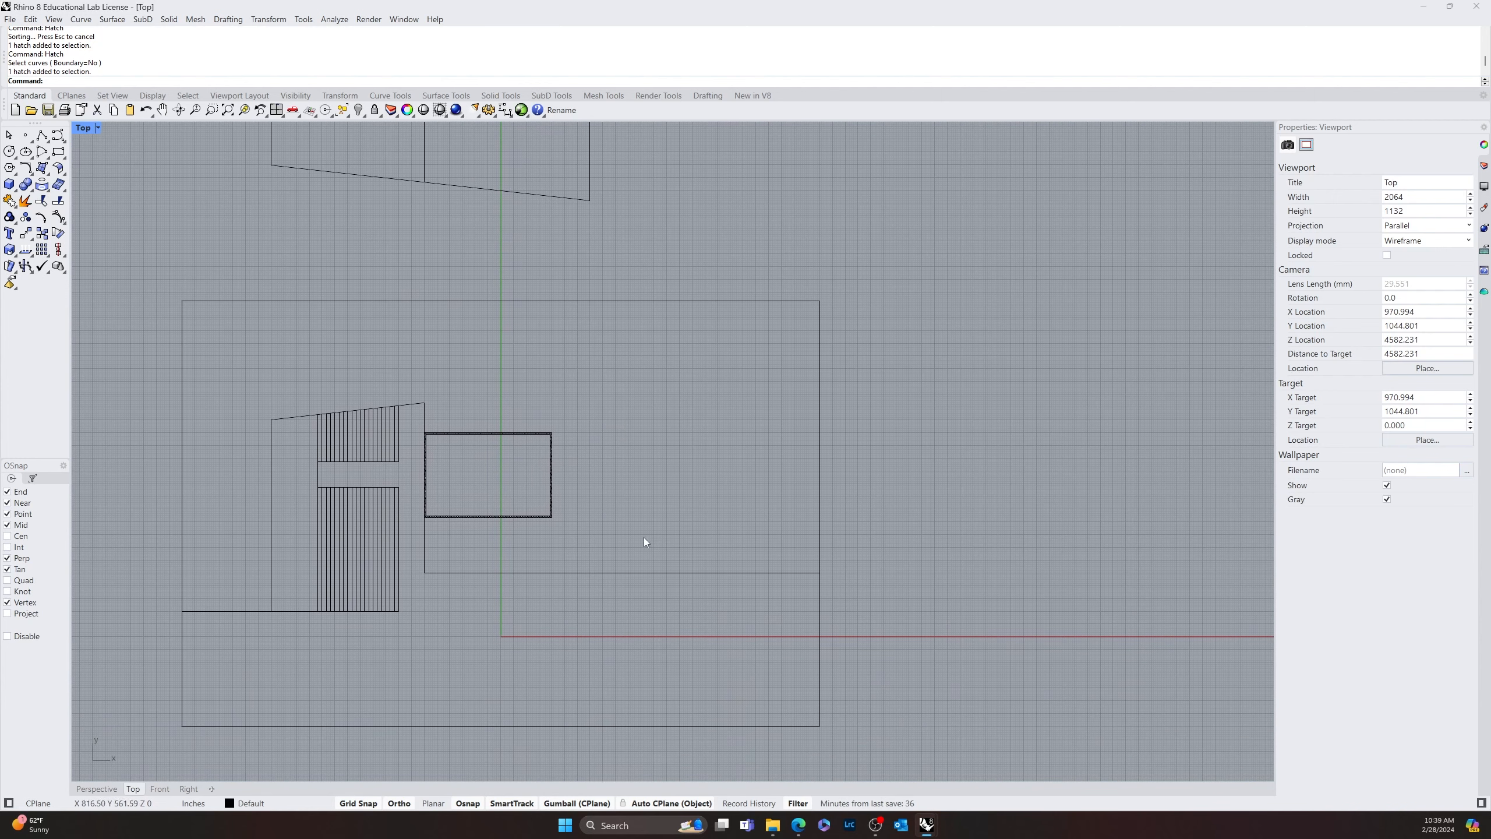
{"action": "mouse_move", "coordinate": [654, 390]}
{"action": "right_mouse_down"}
{"action": "mouse_move", "coordinate": [605, 447]}
{"action": "mouse_move", "coordinate": [654, 675]}
{"action": "right_mouse_up"}
{"action": "right_click_drag", "start_coordinate": [427, 531], "coordinate": [581, 426]}
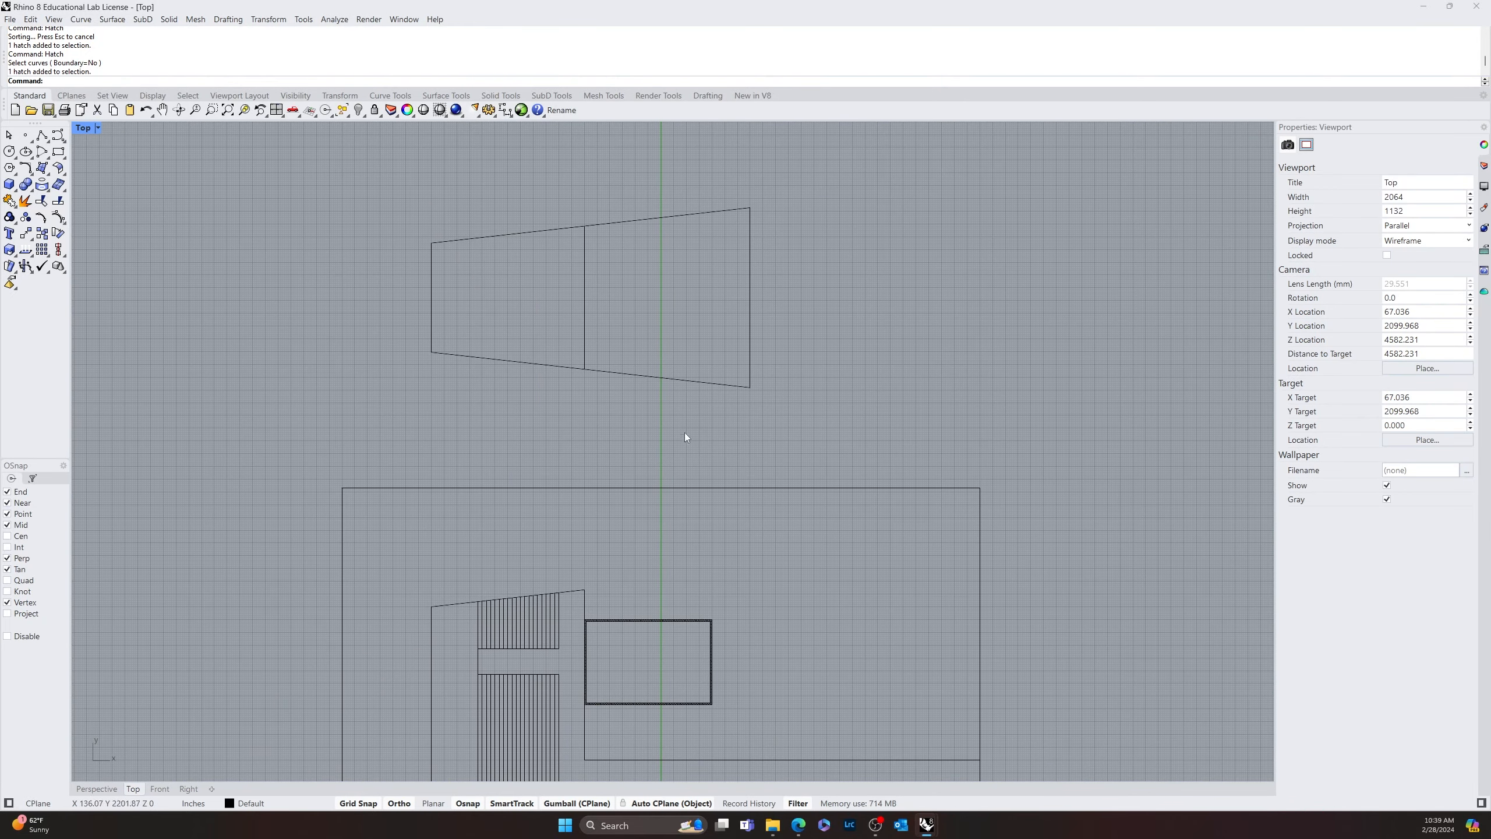
{"action": "right_click_drag", "start_coordinate": [714, 343], "coordinate": [662, 397]}
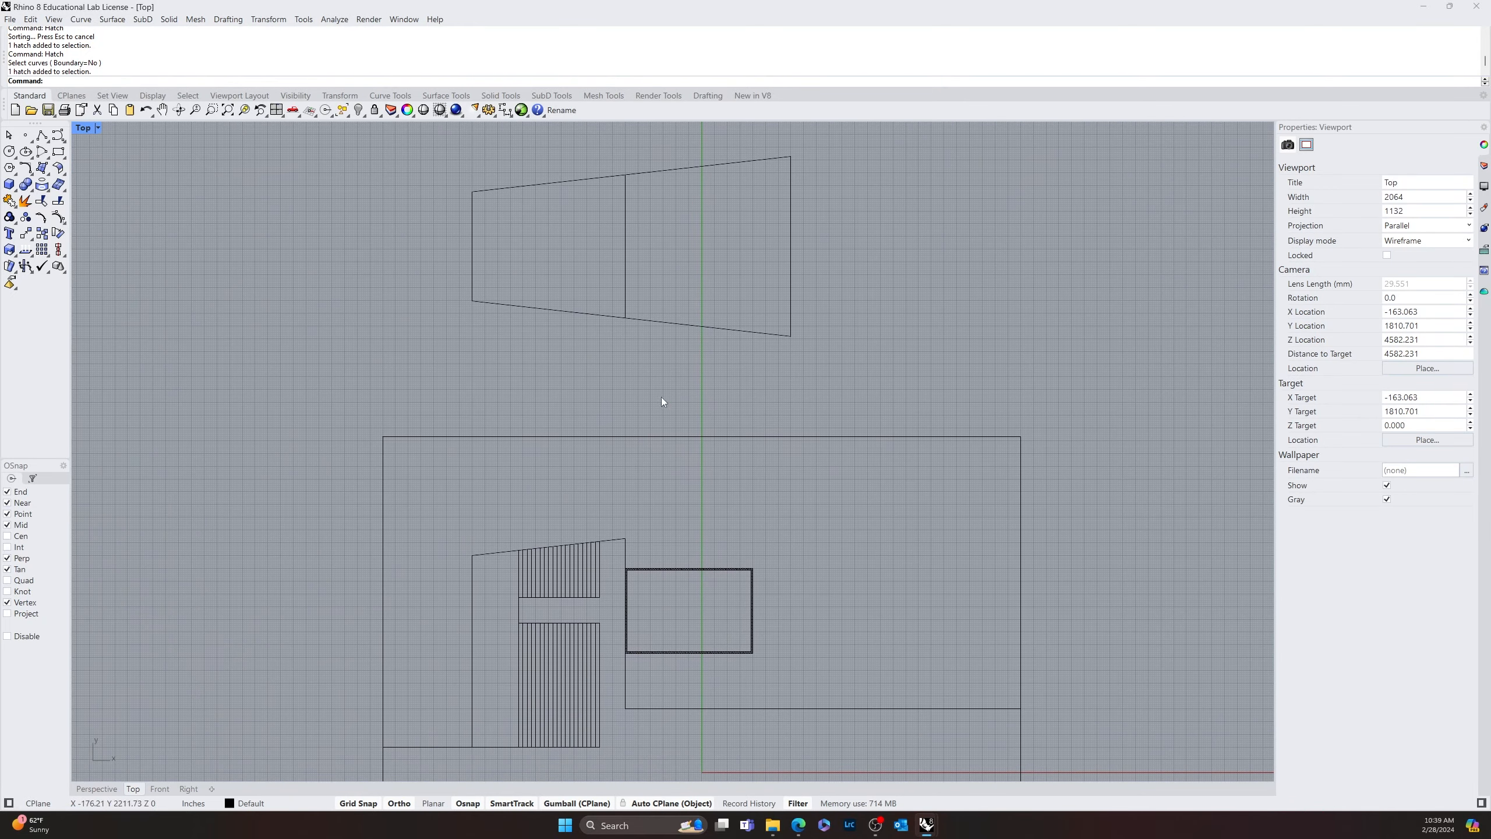
{"action": "scroll", "coordinate": [579, 624], "scroll_direction": "up", "scroll_amount": 4}
{"action": "right_click_drag", "start_coordinate": [603, 617], "coordinate": [623, 581]}
{"action": "scroll", "coordinate": [623, 581], "scroll_direction": "up", "scroll_amount": 8}
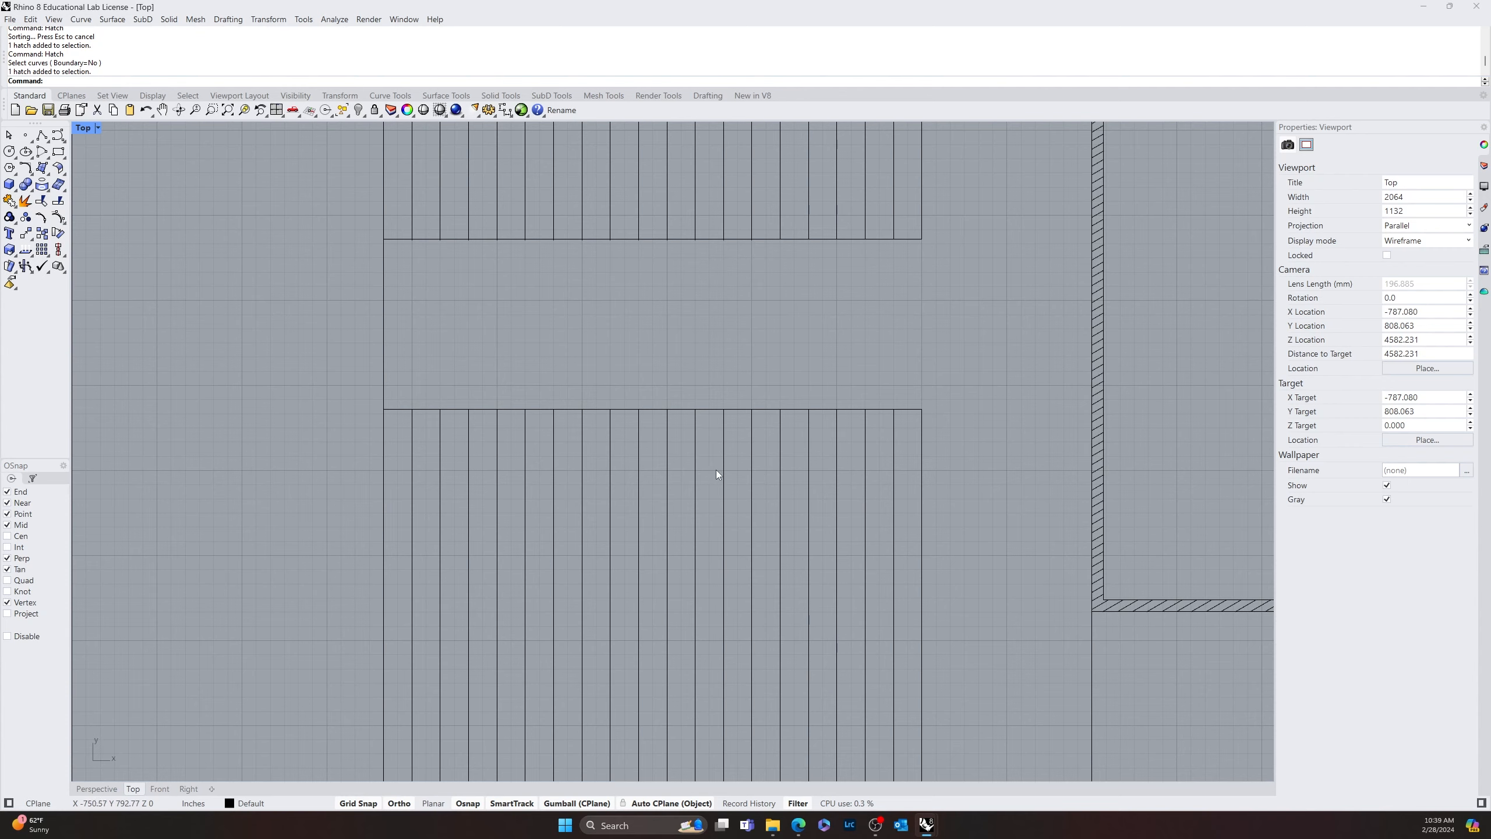
Stretch the upper end of the tenth stripe below the gap up to the gap's upper edge
{"action": "scroll", "coordinate": [592, 484], "scroll_direction": "down", "scroll_amount": 5}
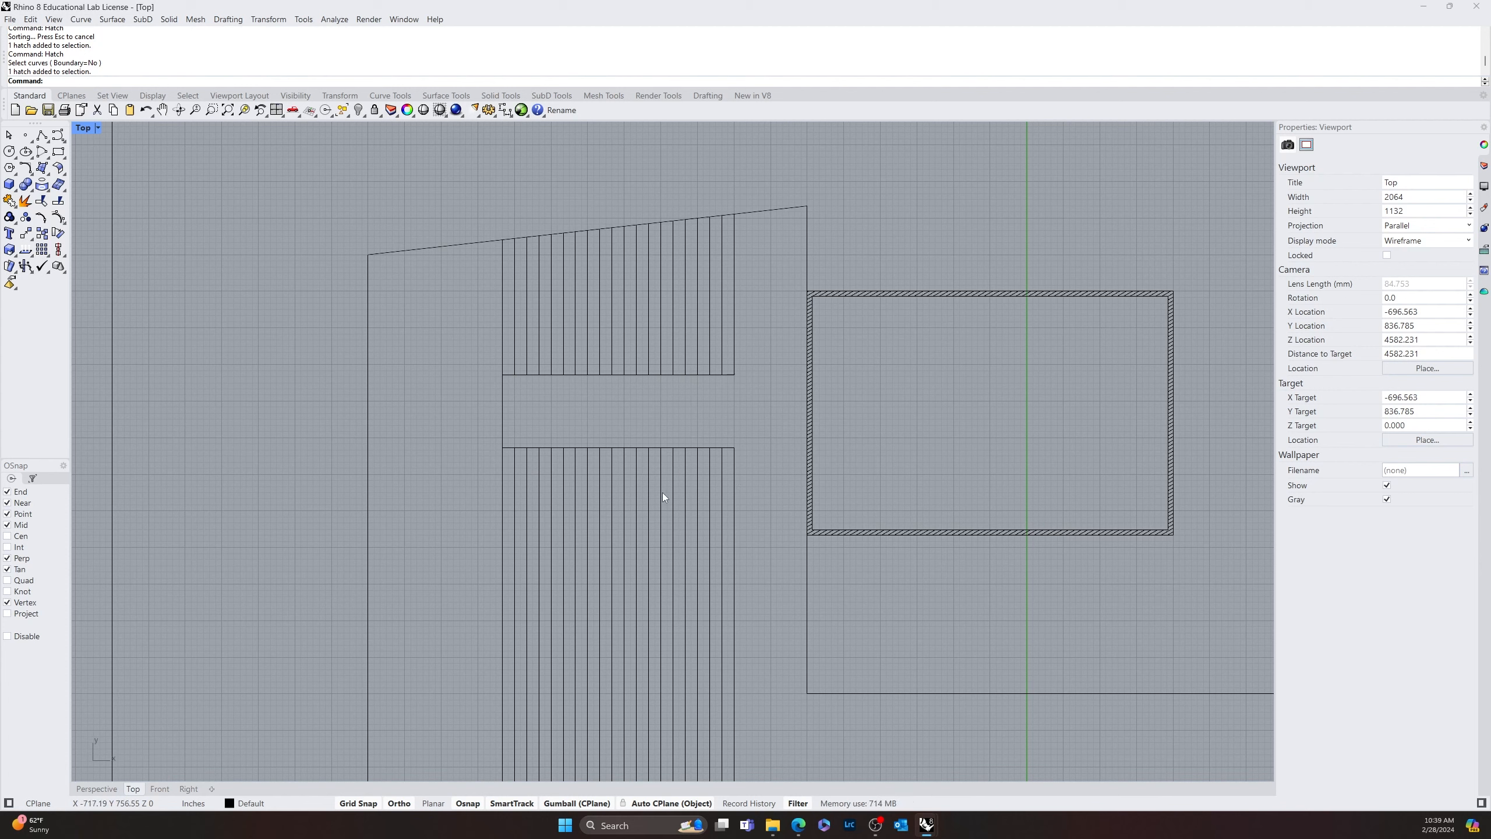
{"action": "left_click", "coordinate": [611, 458]}
{"action": "left_click", "coordinate": [613, 445]}
{"action": "left_click_drag", "start_coordinate": [612, 447], "coordinate": [612, 374]}
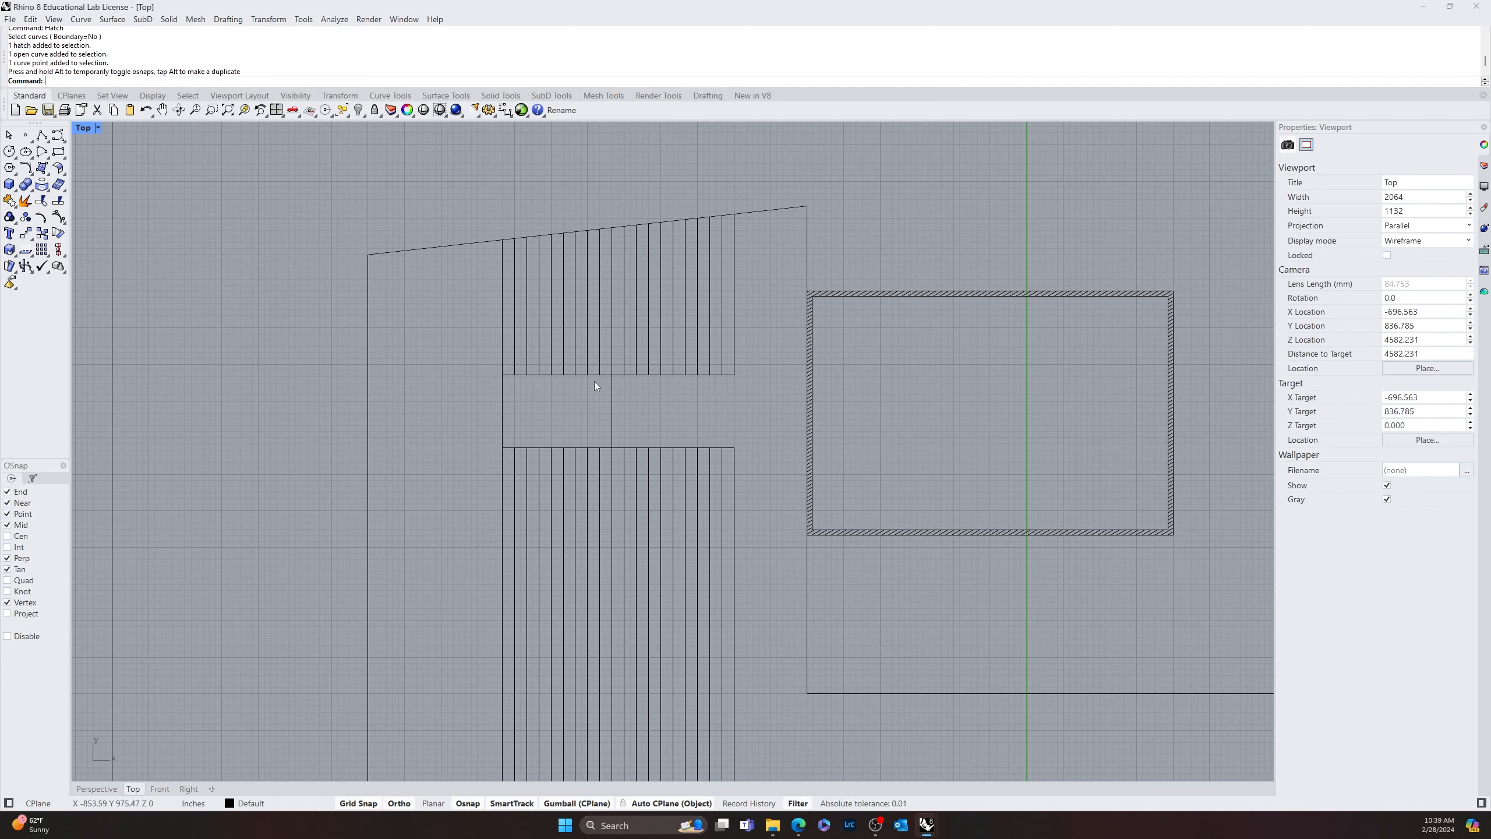
Trim away the parts of the gap's upper and lower edge lines that lie left of the extended stripe
{"action": "left_click", "coordinate": [603, 375]}
{"action": "left_click", "coordinate": [621, 412]}
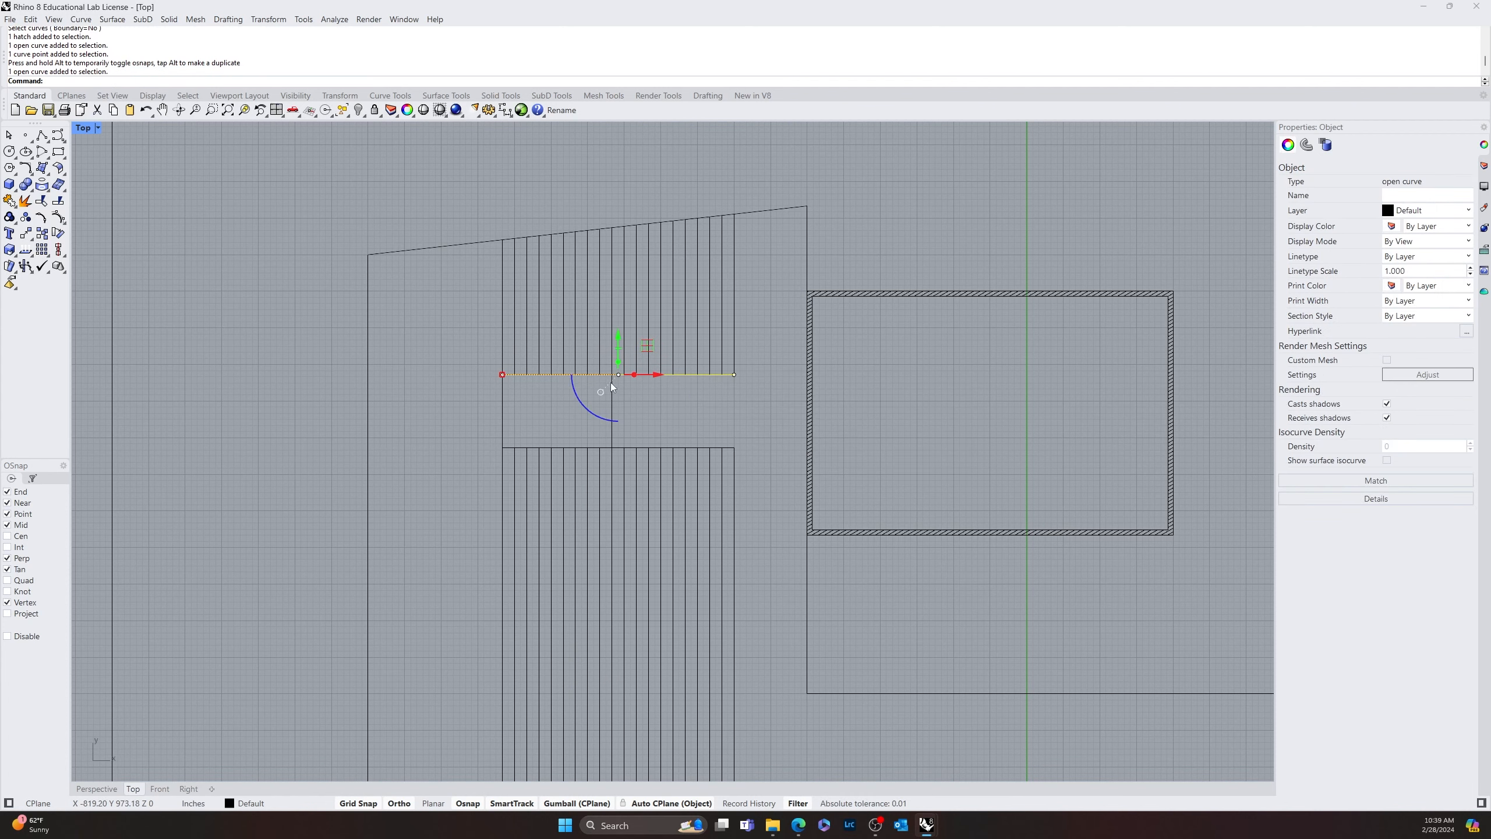
{"action": "key", "text": "Escape"}
{"action": "scroll", "coordinate": [611, 387], "scroll_direction": "up", "scroll_amount": 6}
{"action": "type", "text": "trim"}
{"action": "key", "text": "Return"}
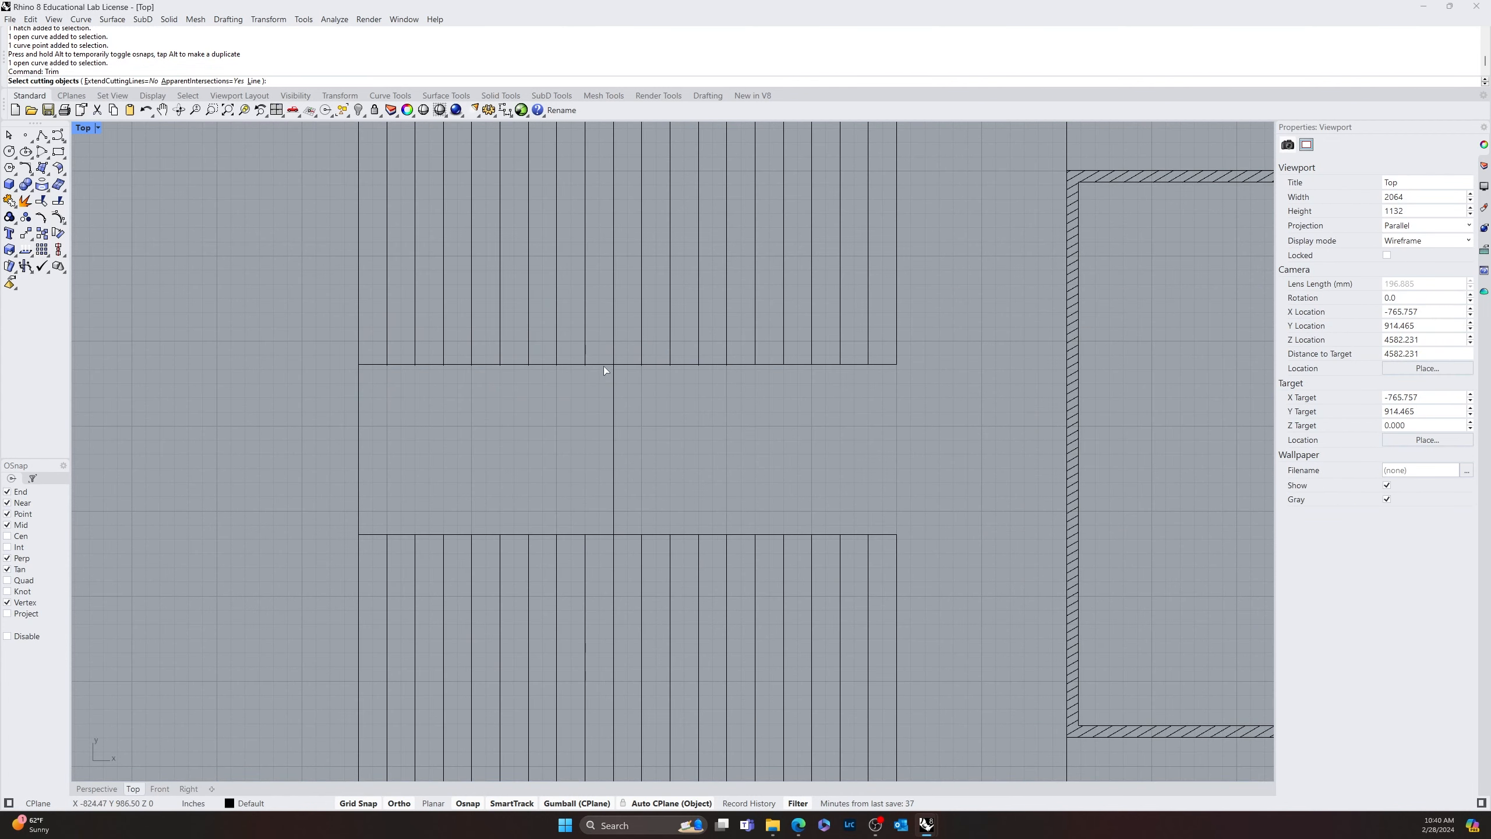
{"action": "left_click", "coordinate": [612, 380]}
{"action": "key", "text": "Return"}
{"action": "left_click", "coordinate": [598, 364]}
{"action": "left_click", "coordinate": [603, 535]}
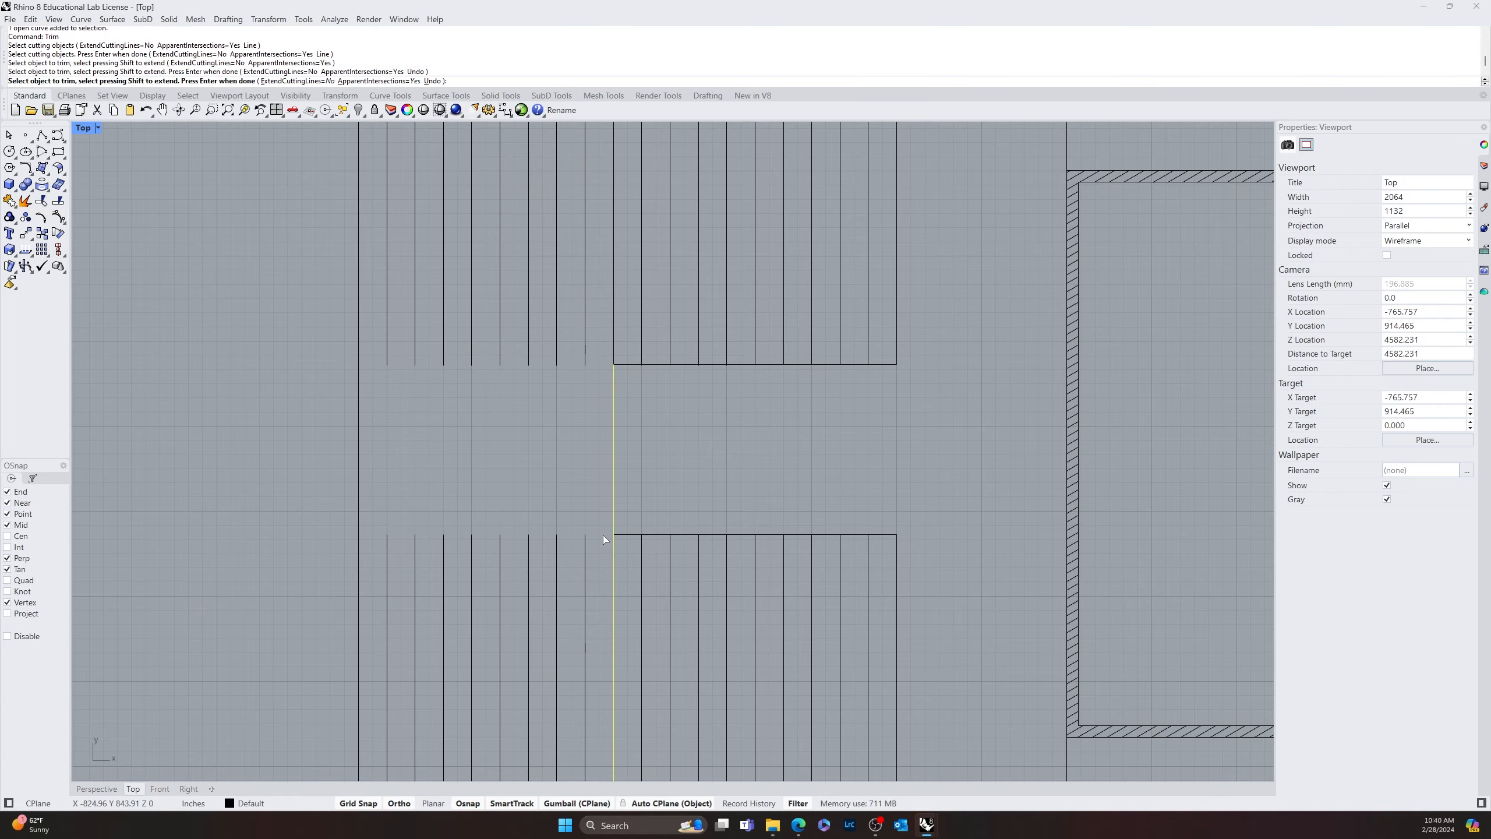
{"action": "key", "text": "Return"}
Delete the eight upper stripe segments between the leftmost stripe and the extended stripe
{"action": "scroll", "coordinate": [587, 520], "scroll_direction": "down", "scroll_amount": 4}
{"action": "right_click_drag", "start_coordinate": [616, 533], "coordinate": [595, 383]}
{"action": "scroll", "coordinate": [559, 447], "scroll_direction": "up", "scroll_amount": 2}
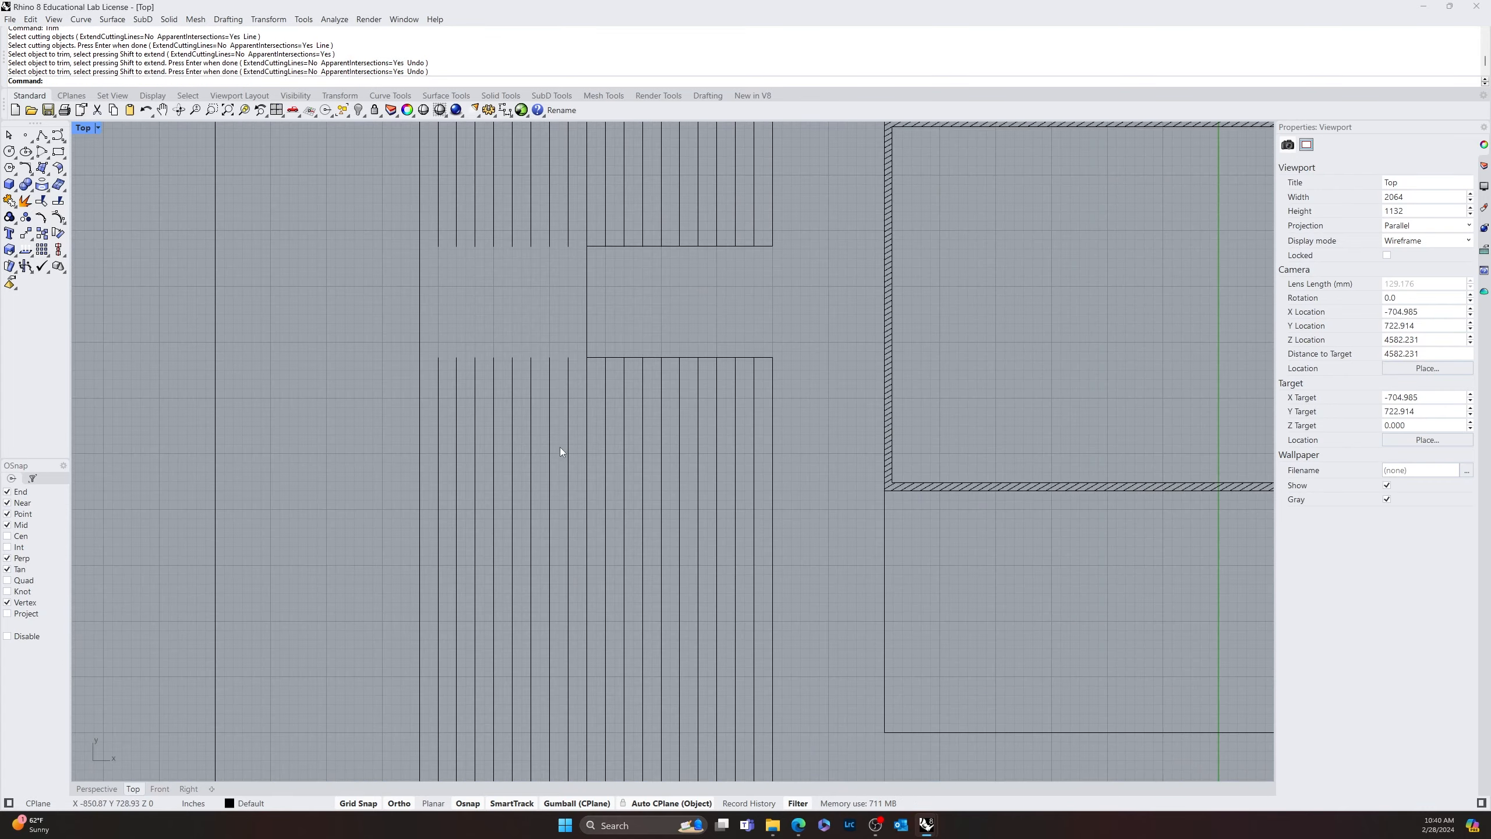
{"action": "right_click_drag", "start_coordinate": [546, 235], "coordinate": [627, 398]}
{"action": "scroll", "coordinate": [643, 380], "scroll_direction": "up", "scroll_amount": 3}
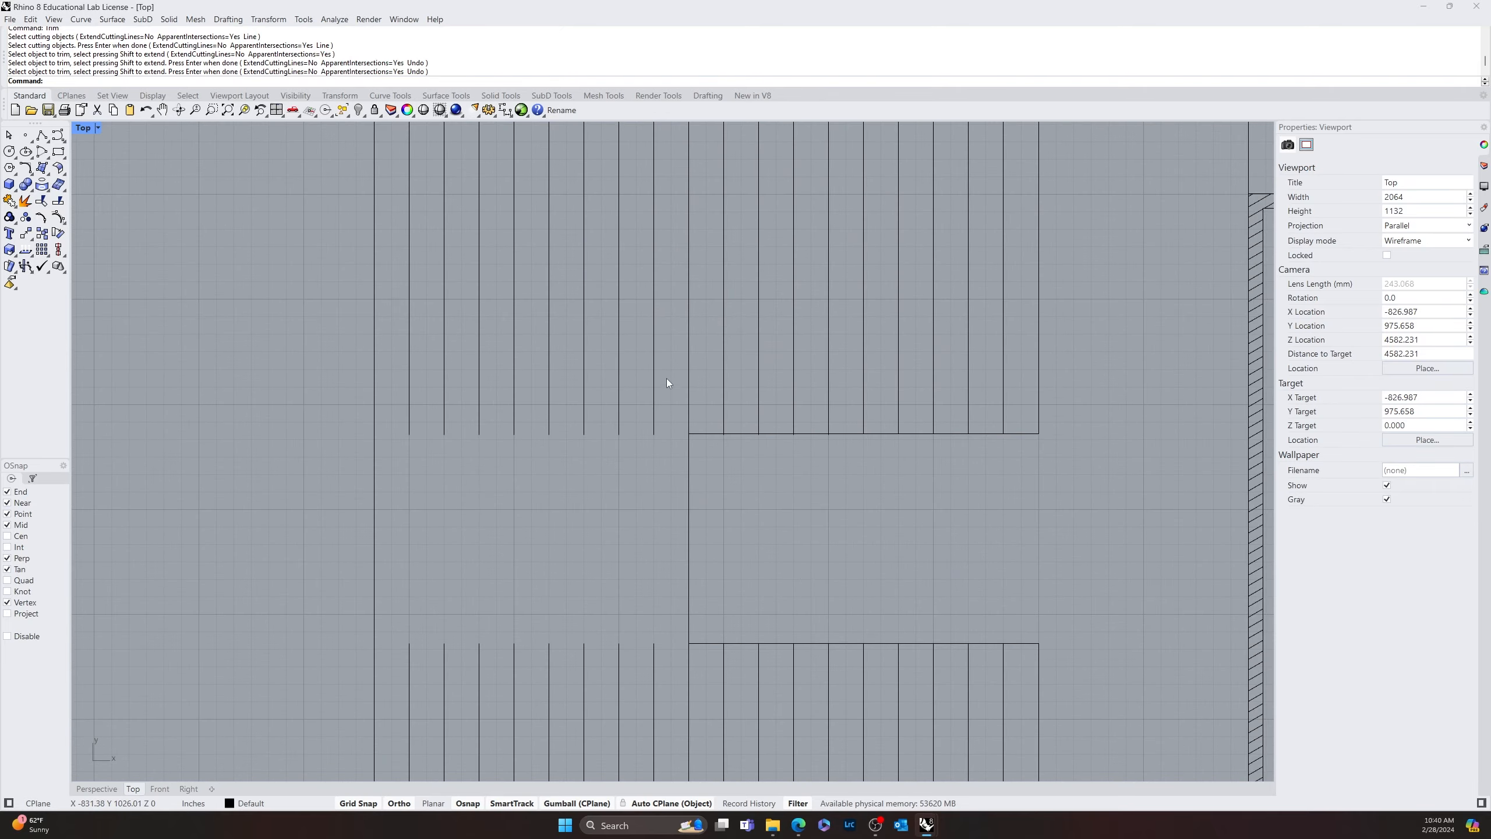
{"action": "left_click_drag", "start_coordinate": [666, 377], "coordinate": [408, 497]}
{"action": "key", "text": "Delete"}
Extend the eight lower stripes left of the gap up to the sloped upper edge of the outline
{"action": "scroll", "coordinate": [592, 543], "scroll_direction": "down", "scroll_amount": 5}
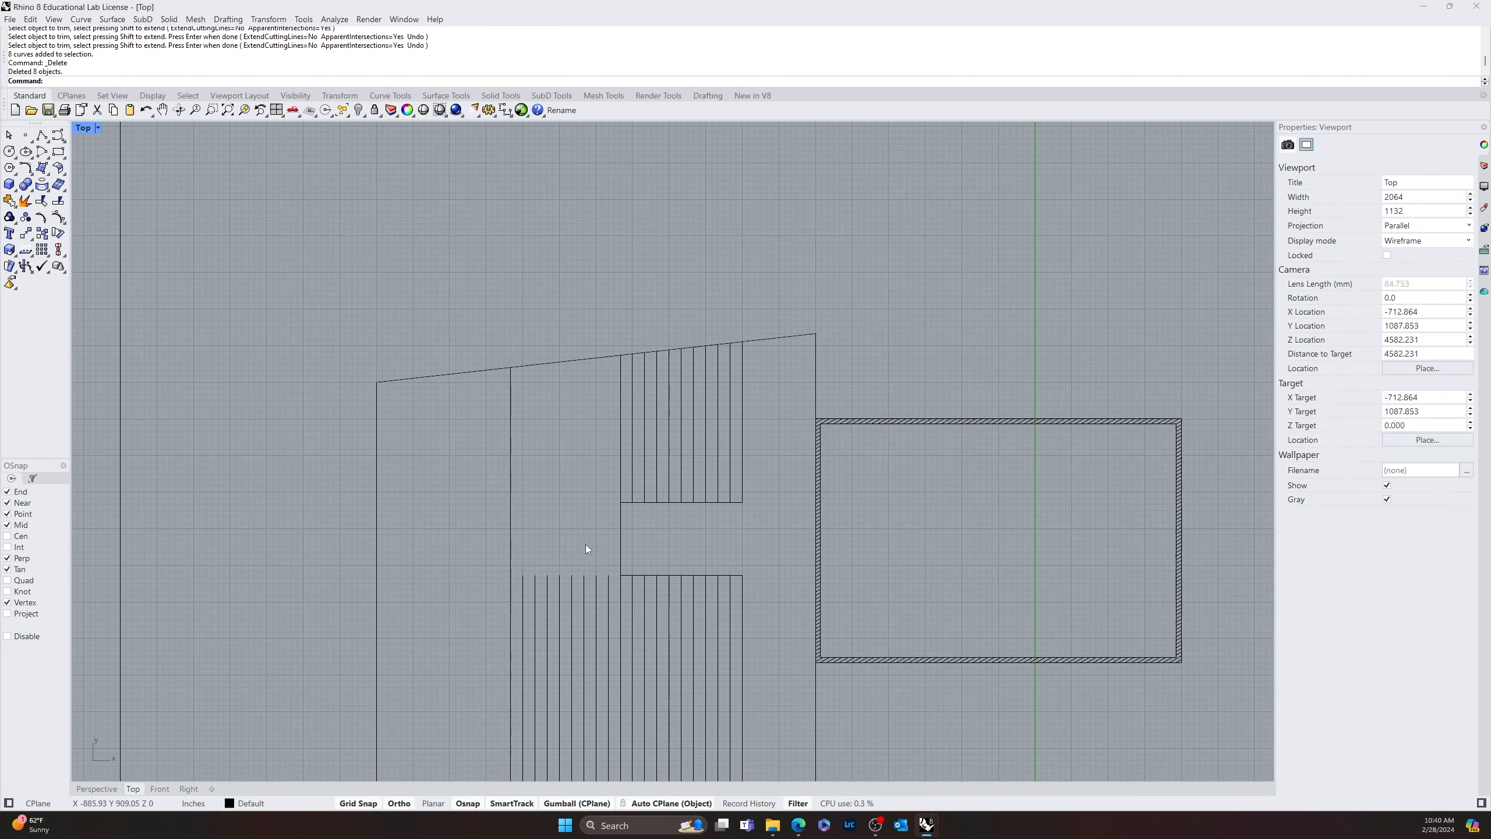
{"action": "type", "text": "Extend"}
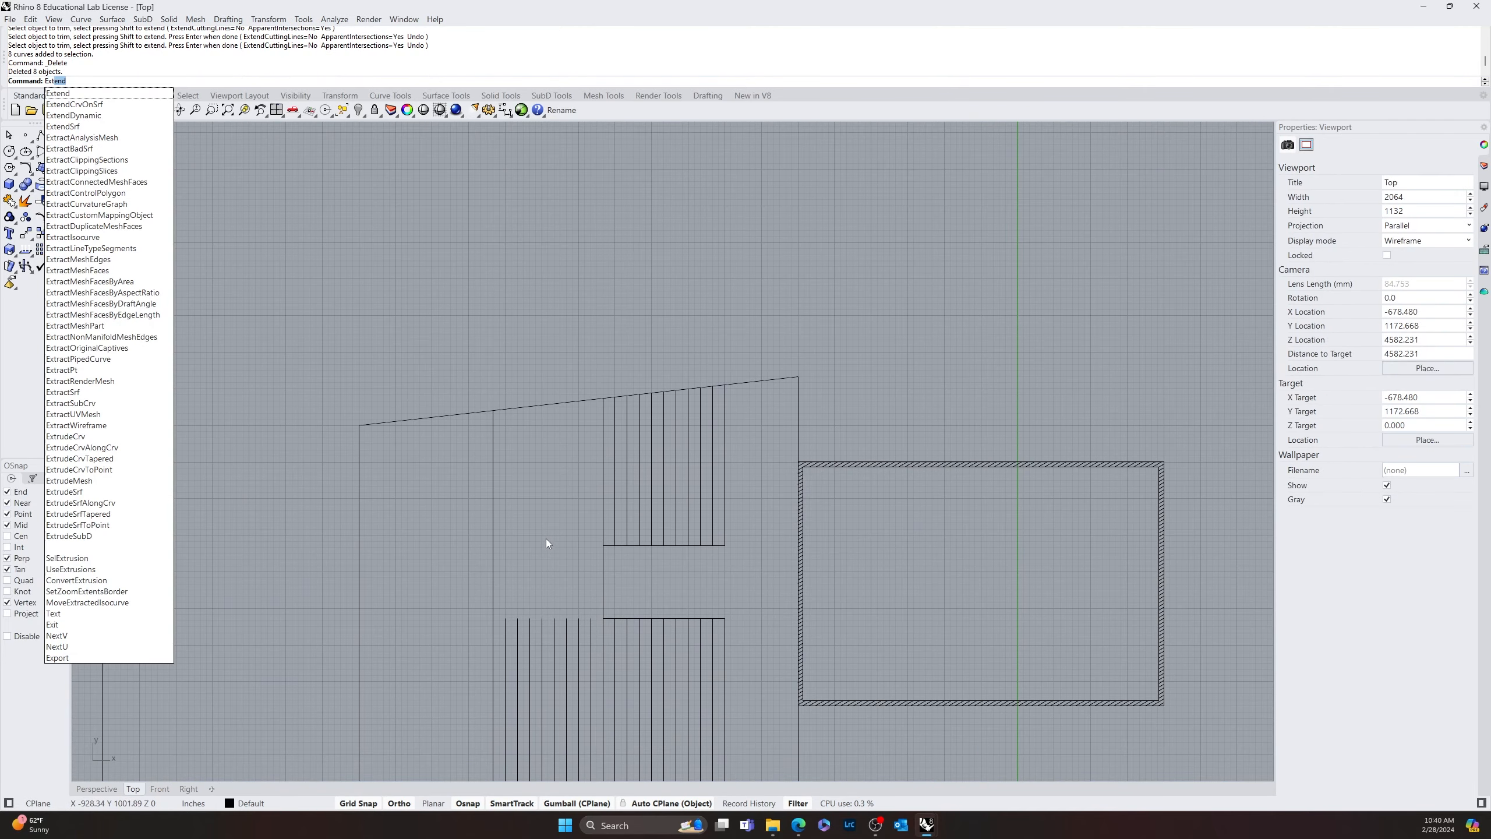
{"action": "key", "text": "Return"}
{"action": "left_click", "coordinate": [570, 402]}
{"action": "key", "text": "Return"}
{"action": "left_click_drag", "start_coordinate": [589, 599], "coordinate": [505, 659]}
{"action": "left_click", "coordinate": [505, 660]}
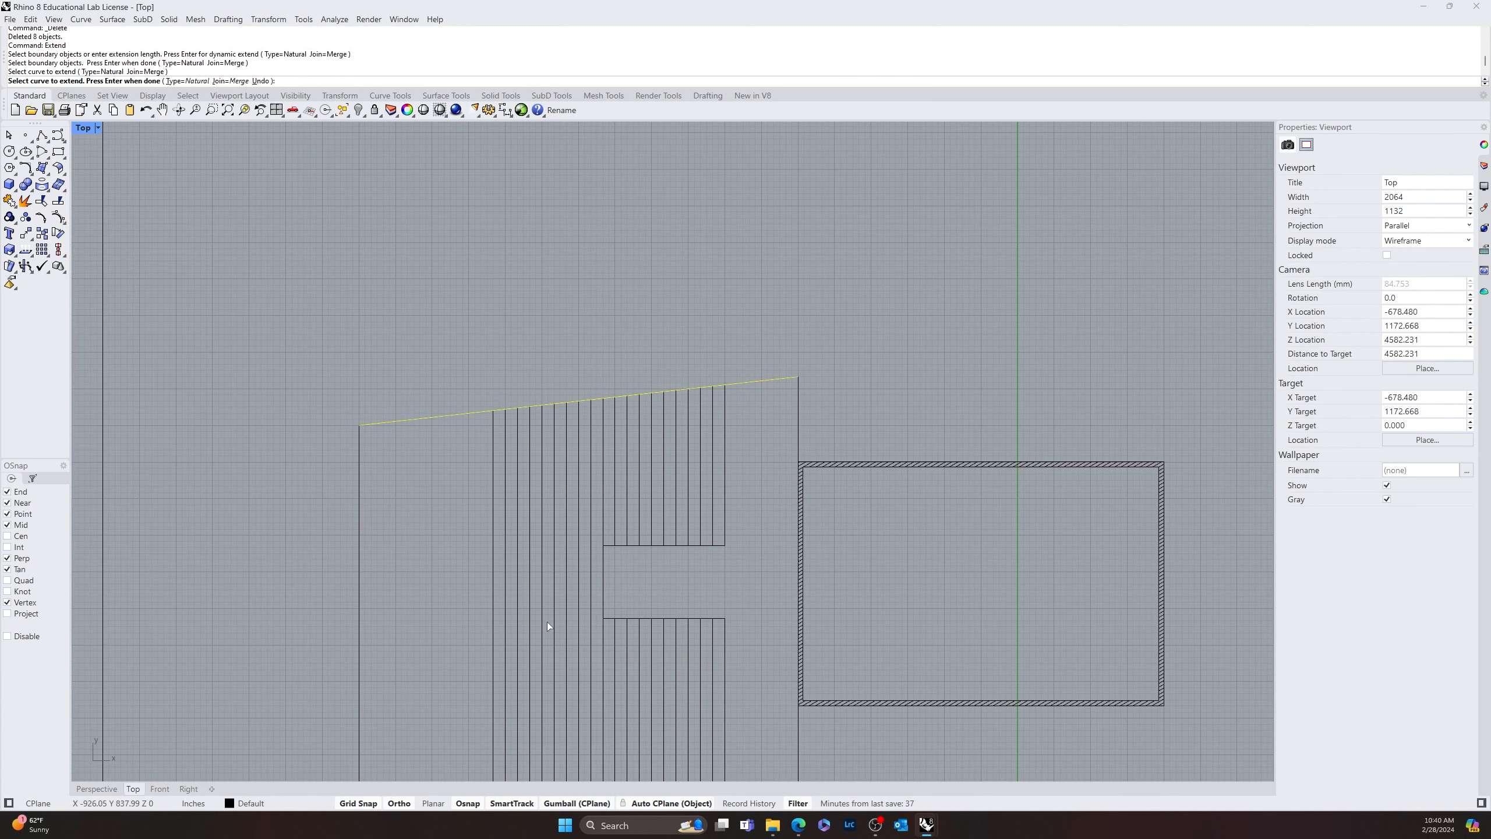
{"action": "key", "text": "Return"}
Copy all the stripes and gap edges from the plan outline's upper-left corner to the matching corner of the tapered outline above
{"action": "scroll", "coordinate": [459, 600], "scroll_direction": "down", "scroll_amount": 5}
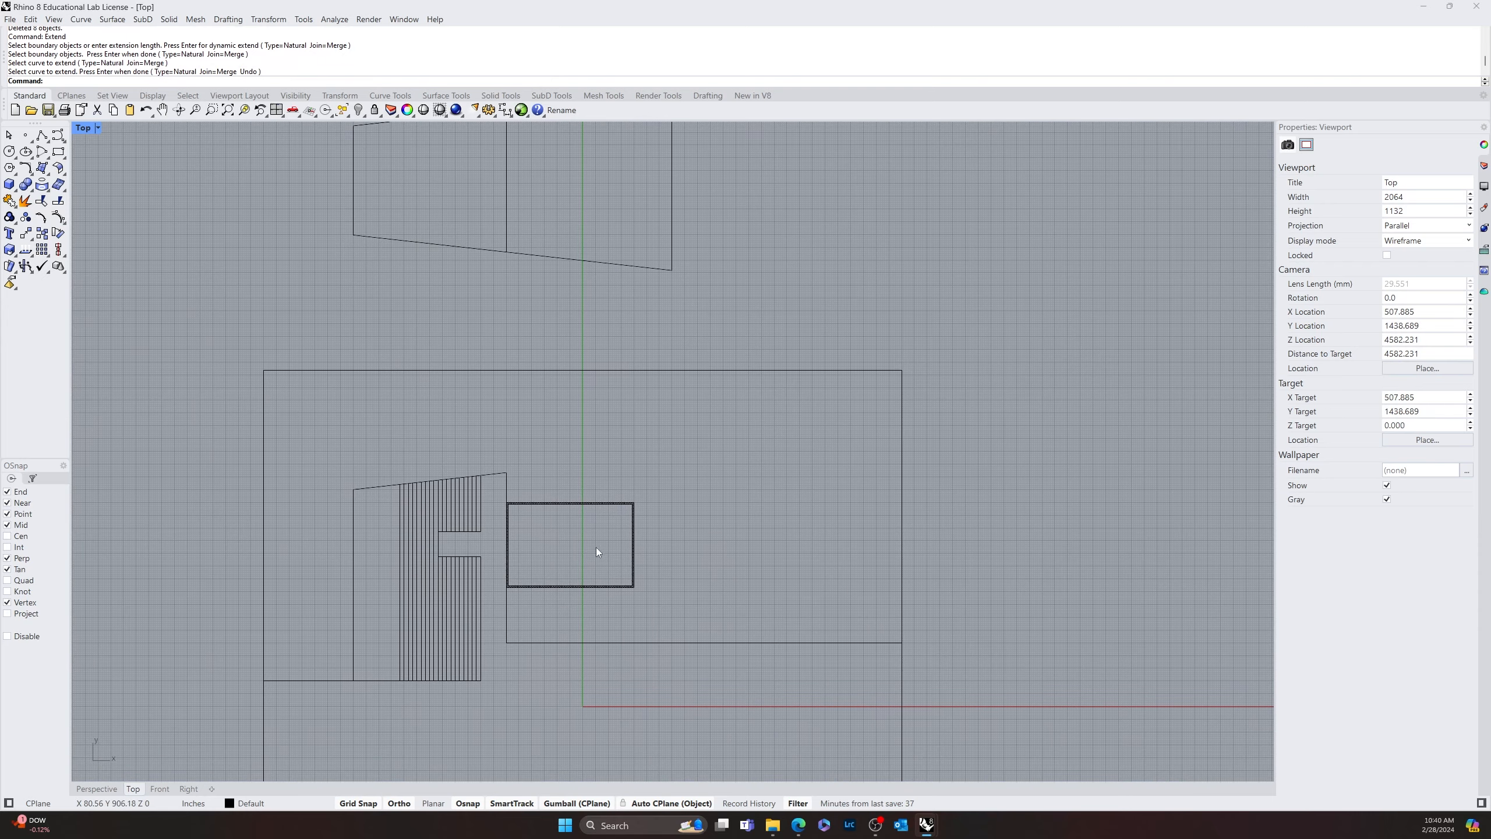
{"action": "scroll", "coordinate": [454, 580], "scroll_direction": "up", "scroll_amount": 5}
{"action": "scroll", "coordinate": [547, 435], "scroll_direction": "down", "scroll_amount": 4}
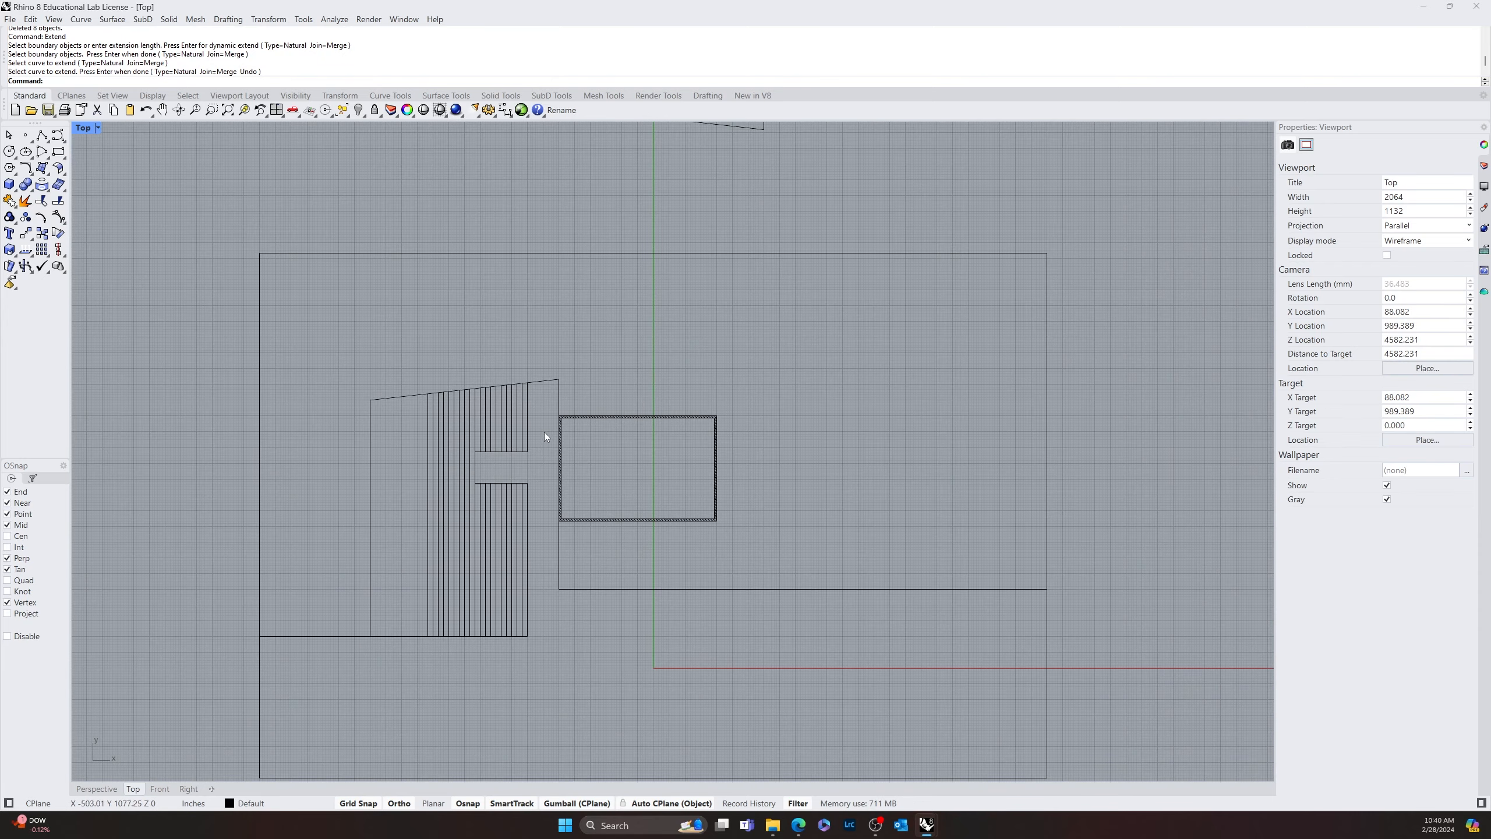
{"action": "left_click_drag", "start_coordinate": [535, 441], "coordinate": [430, 546]}
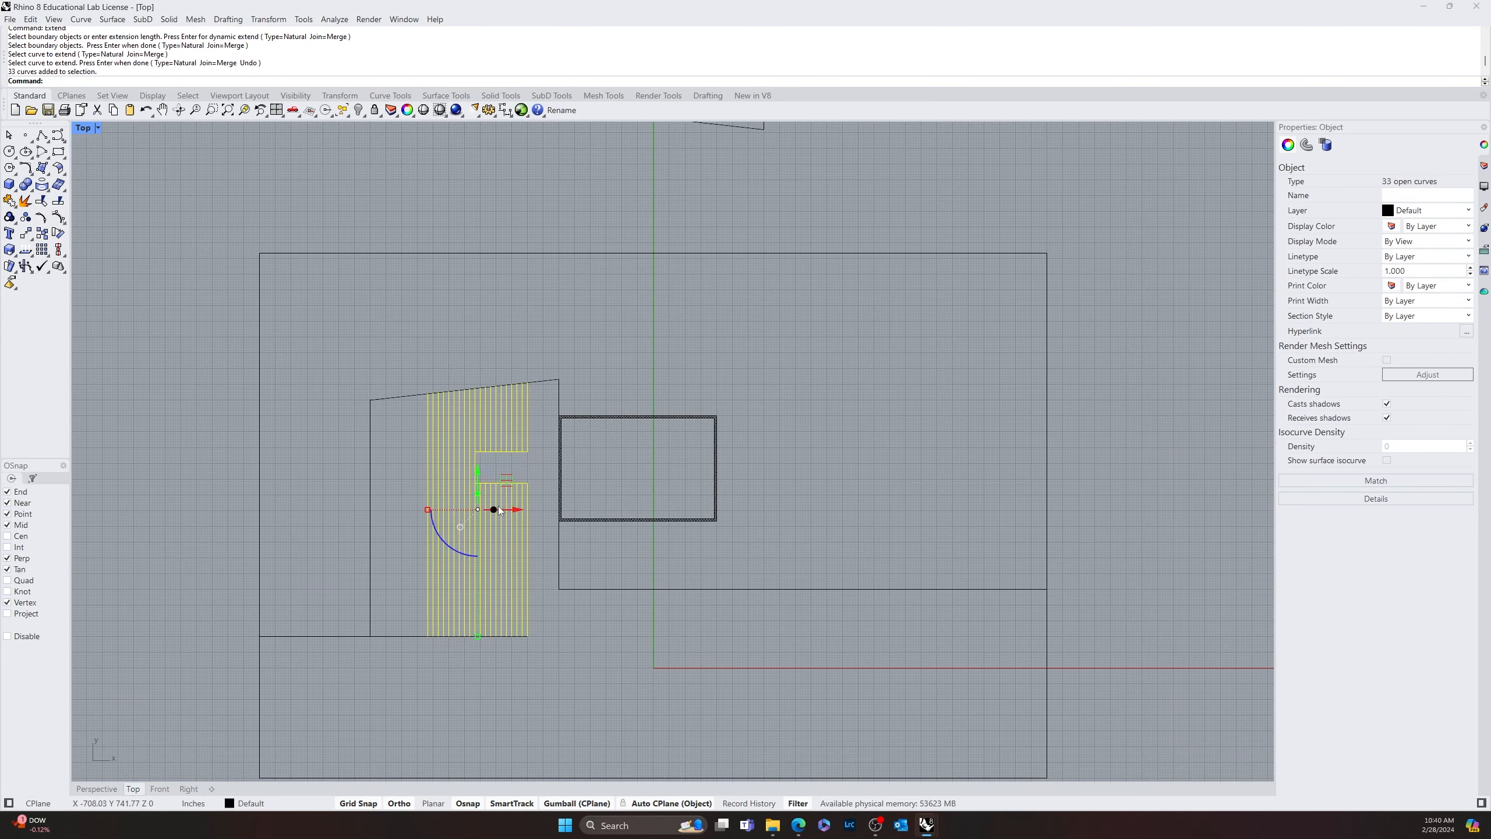
{"action": "scroll", "coordinate": [475, 508], "scroll_direction": "down", "scroll_amount": 2}
{"action": "type", "text": "opy"}
{"action": "key", "text": "Return"}
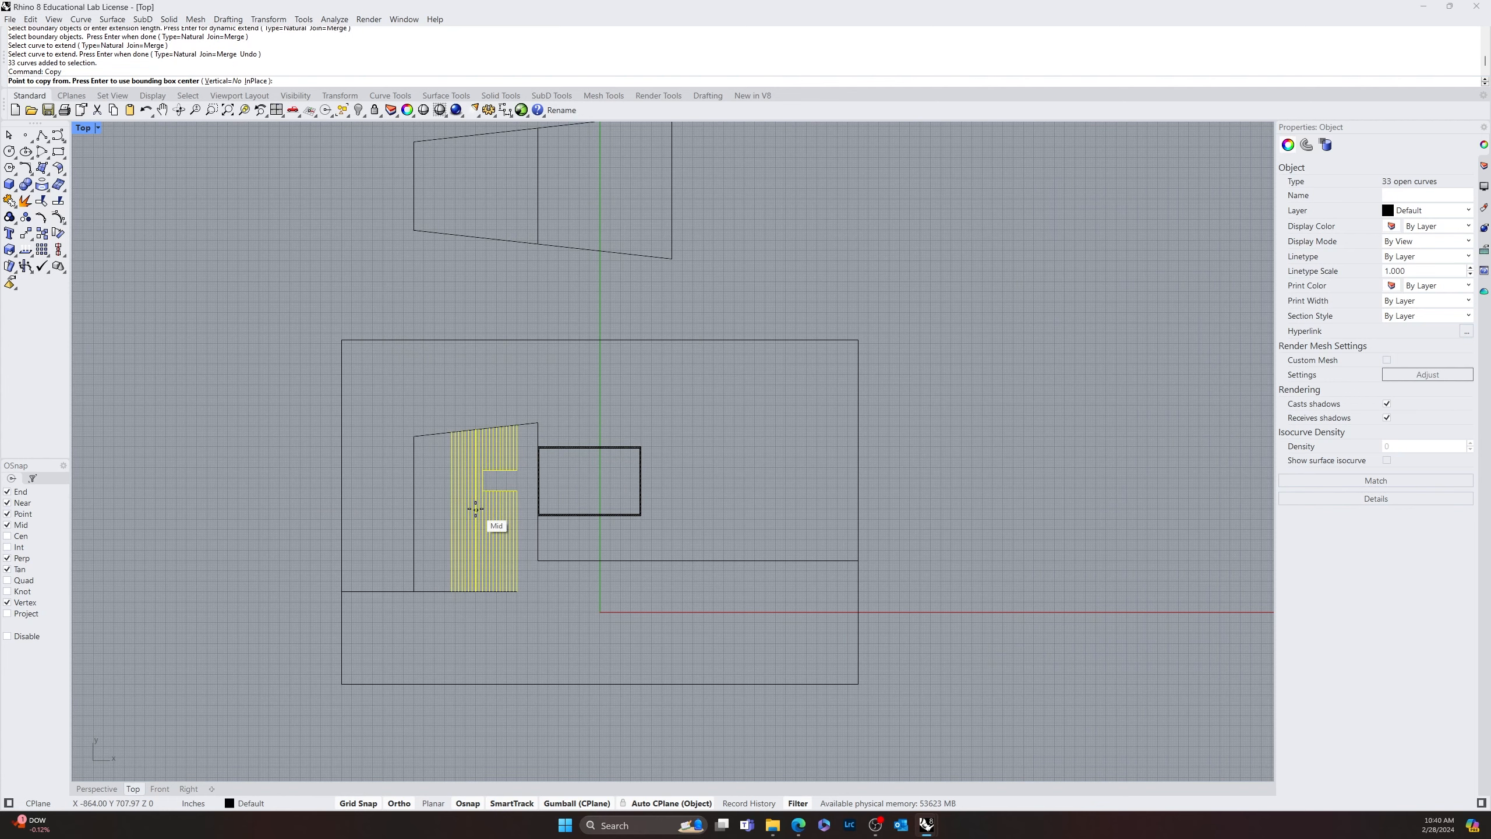
{"action": "left_click", "coordinate": [414, 437]}
{"action": "right_click_drag", "start_coordinate": [414, 437], "coordinate": [417, 623]}
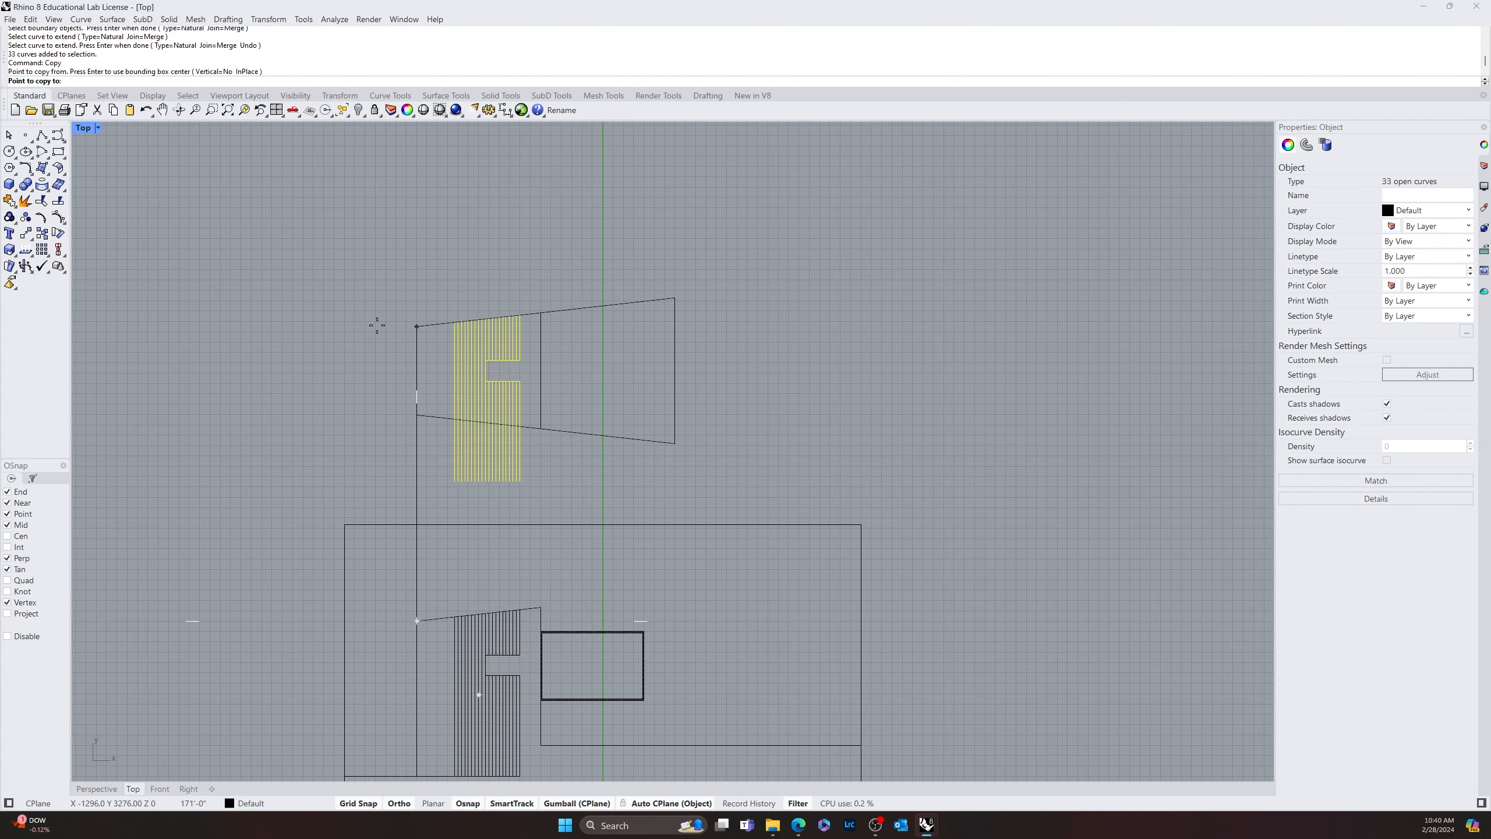
{"action": "left_click", "coordinate": [415, 325]}
{"action": "key", "text": "Return"}
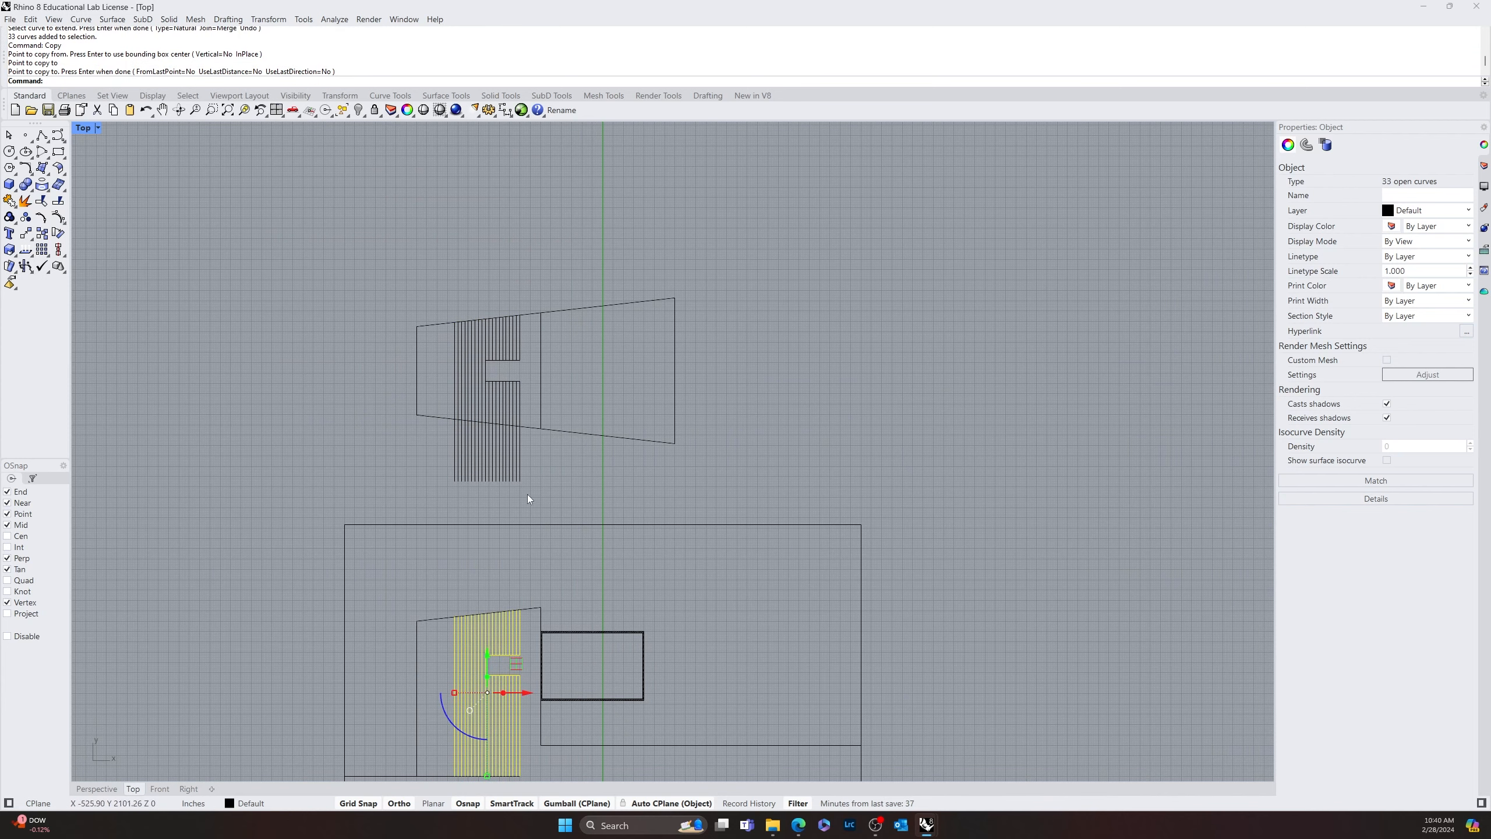
{"action": "right_click_drag", "start_coordinate": [527, 498], "coordinate": [579, 436]}
{"action": "type", "text": "trim"}
{"action": "key", "text": "Return"}
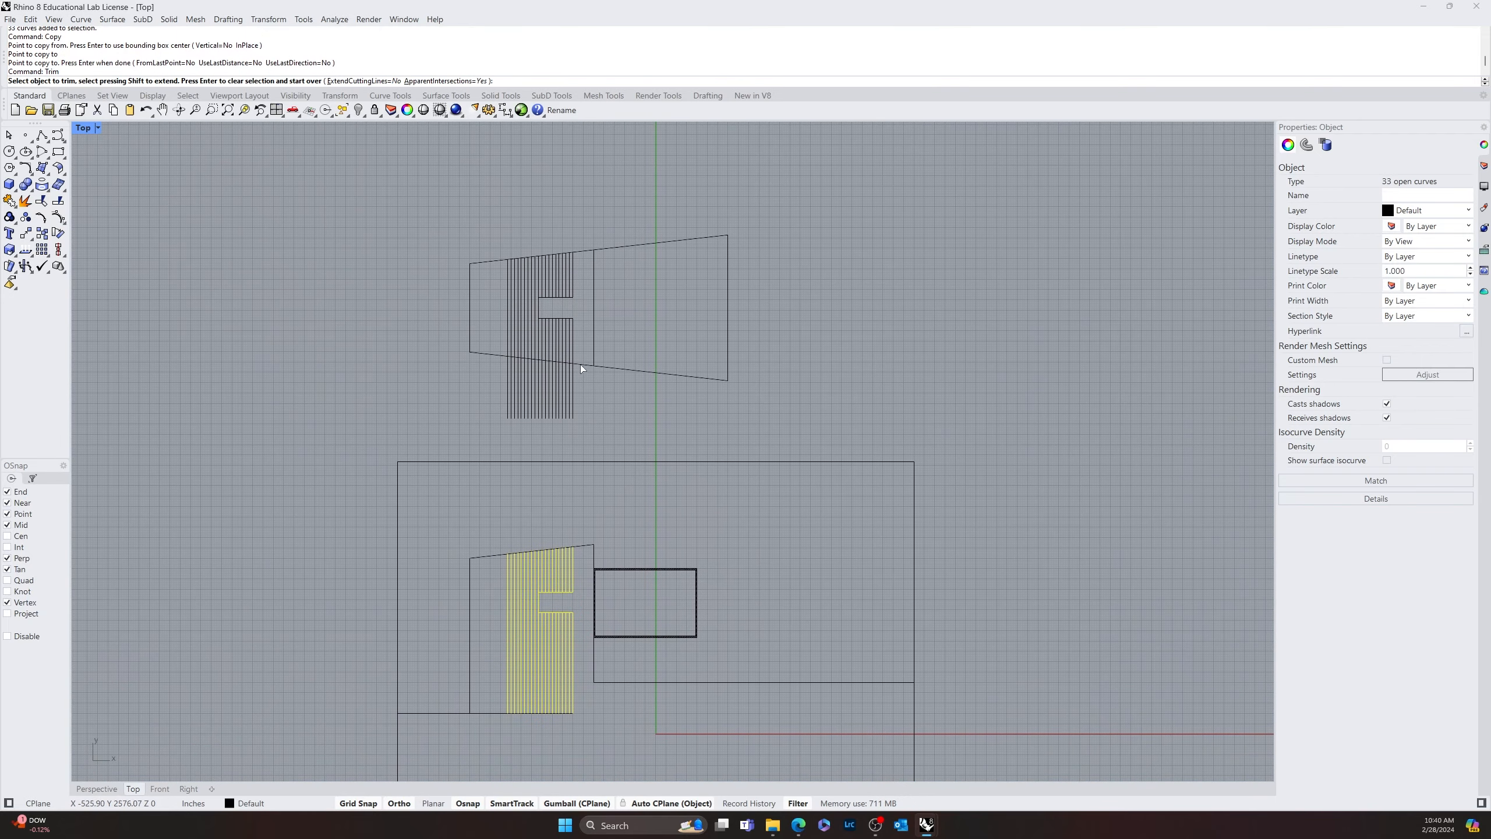
{"action": "left_click", "coordinate": [580, 365]}
{"action": "left_click", "coordinate": [580, 364]}
{"action": "left_click", "coordinate": [580, 367]}
{"action": "key", "text": "Return"}
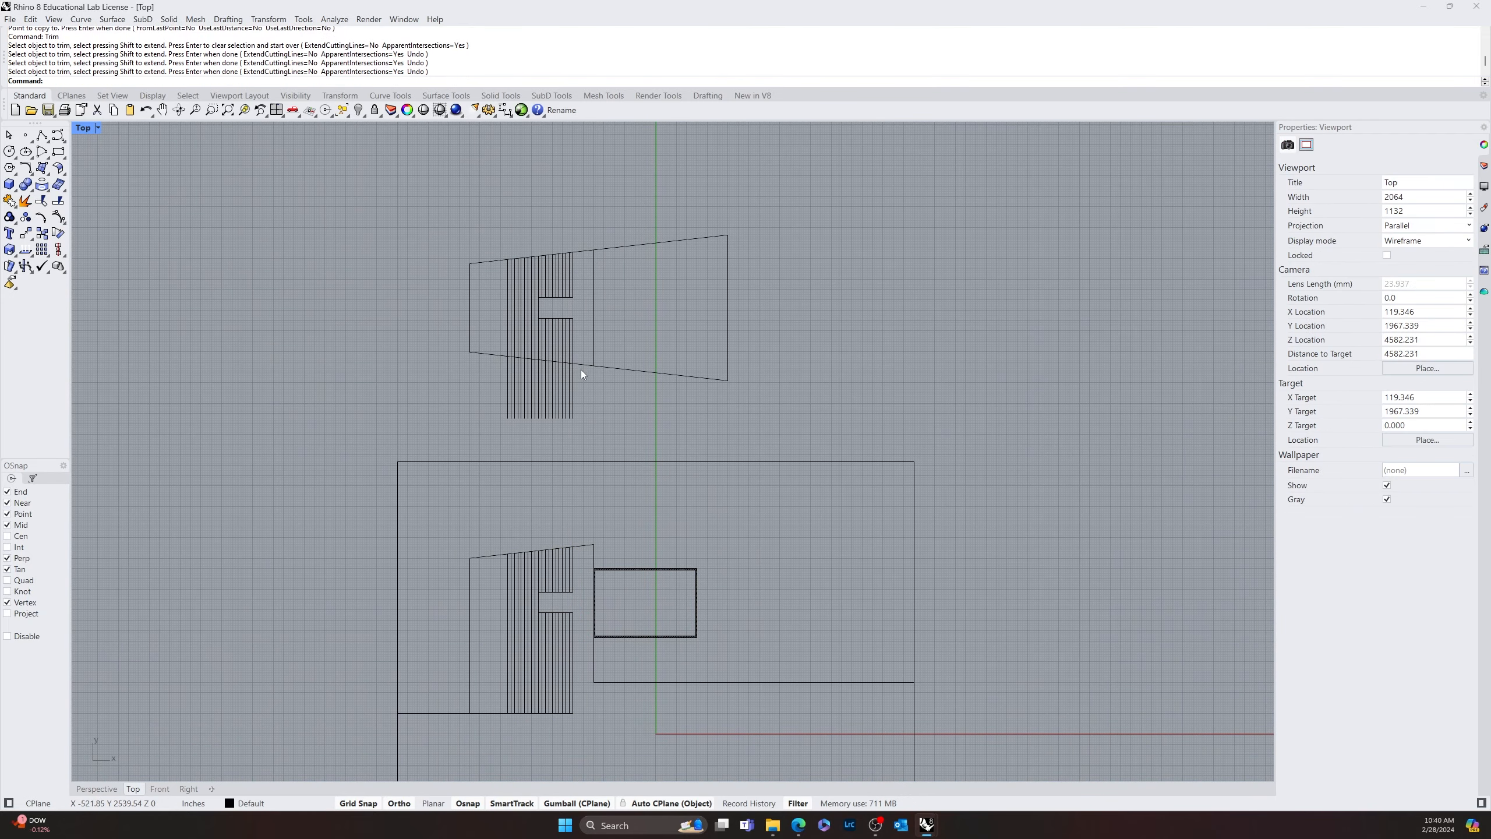
Try trimming the copied stripes along the tapered outline's lower edge, and undo that trim
{"action": "key", "text": "Return"}
{"action": "left_click", "coordinate": [583, 364]}
{"action": "key", "text": "Return"}
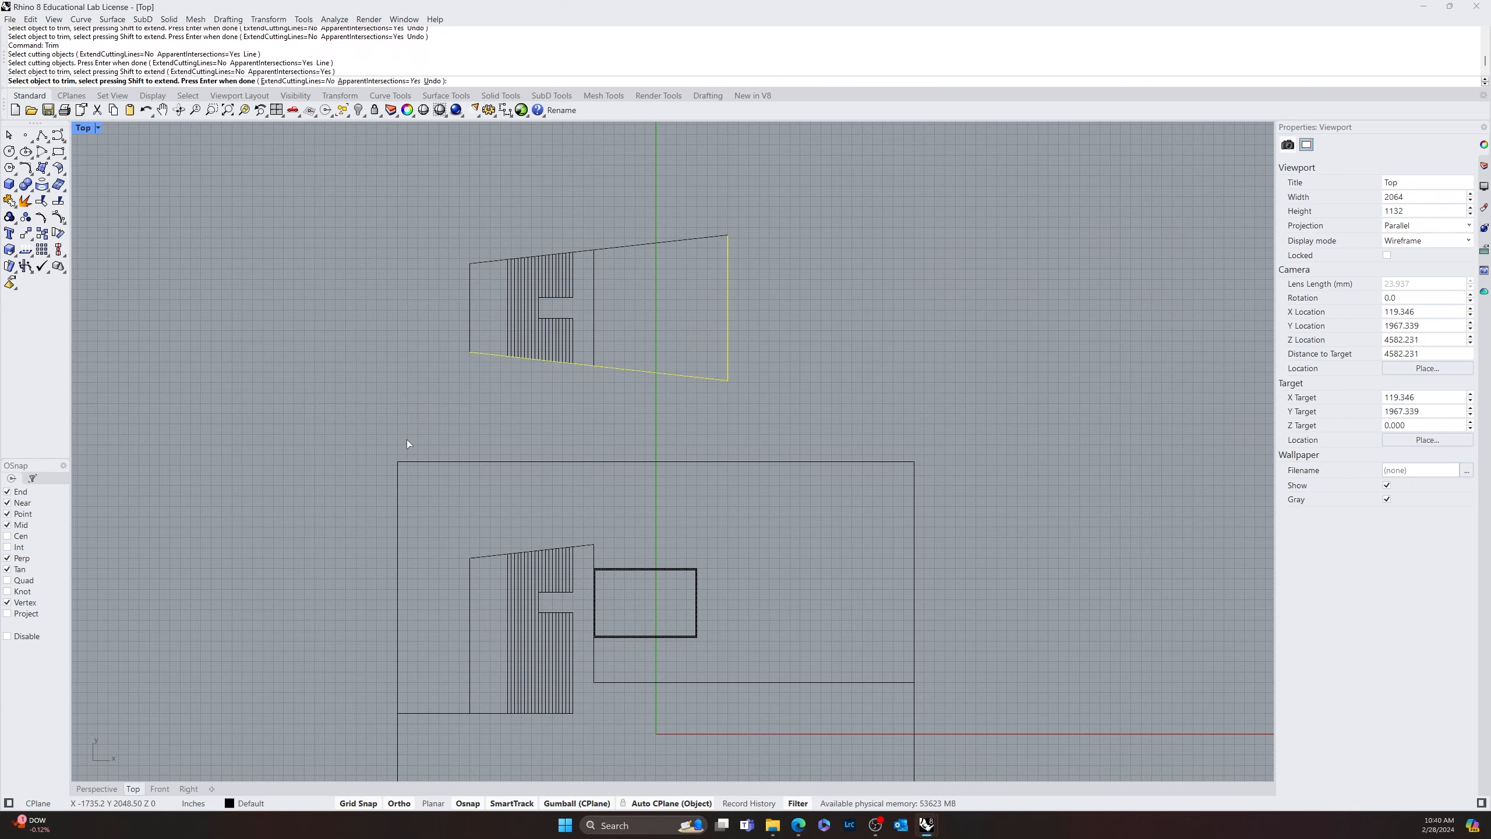
{"action": "key", "text": "Return"}
{"action": "mouse_move", "coordinate": [639, 454]}
{"action": "right_mouse_down"}
{"action": "mouse_move", "coordinate": [614, 369]}
{"action": "mouse_move", "coordinate": [619, 467]}
{"action": "right_mouse_up"}
{"action": "scroll", "coordinate": [628, 434], "scroll_direction": "down", "scroll_amount": 4}
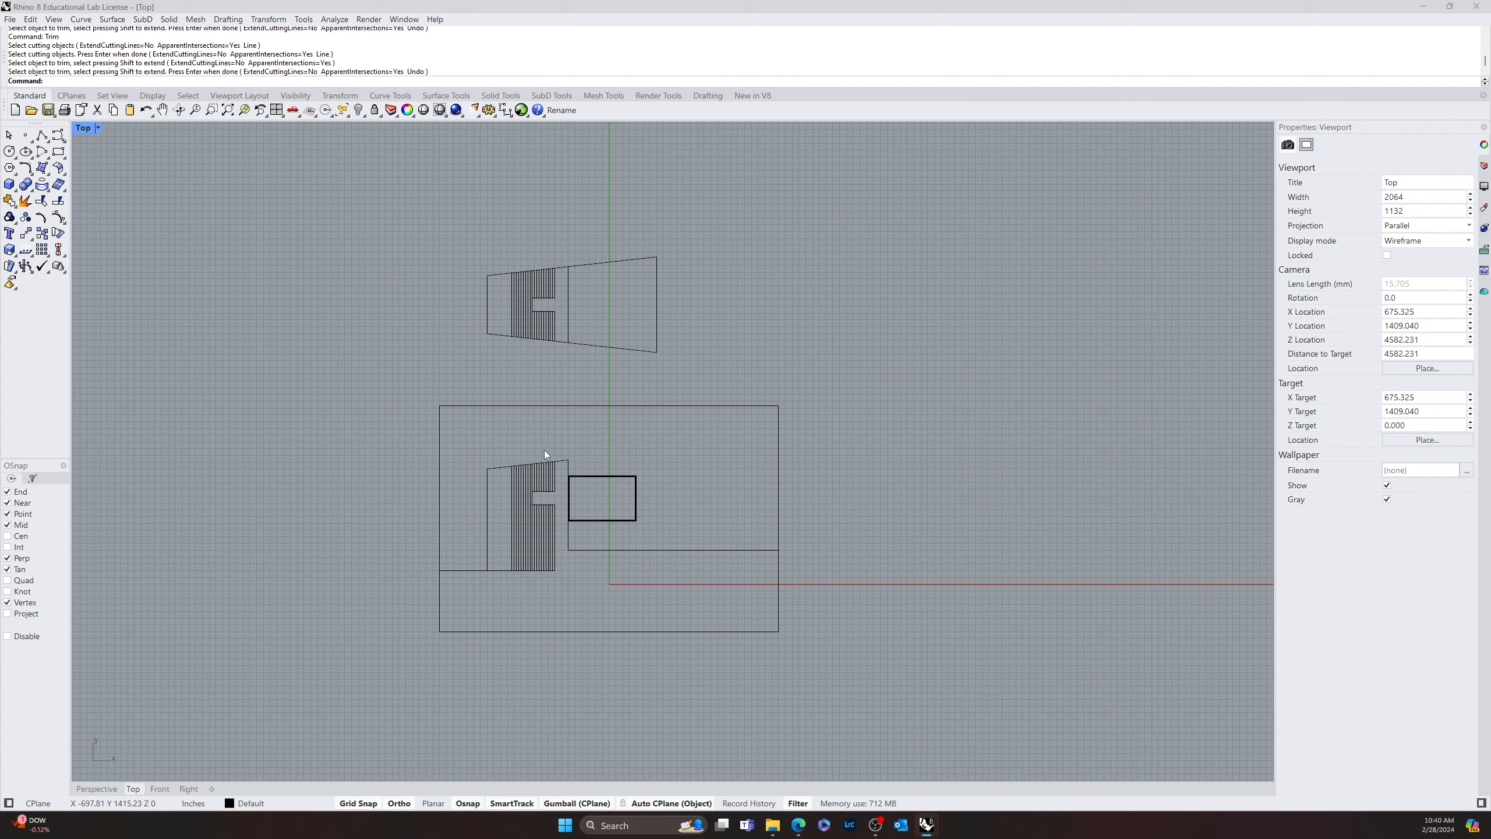
{"action": "key", "text": "ctrl+z"}
{"action": "key", "text": "Escape"}
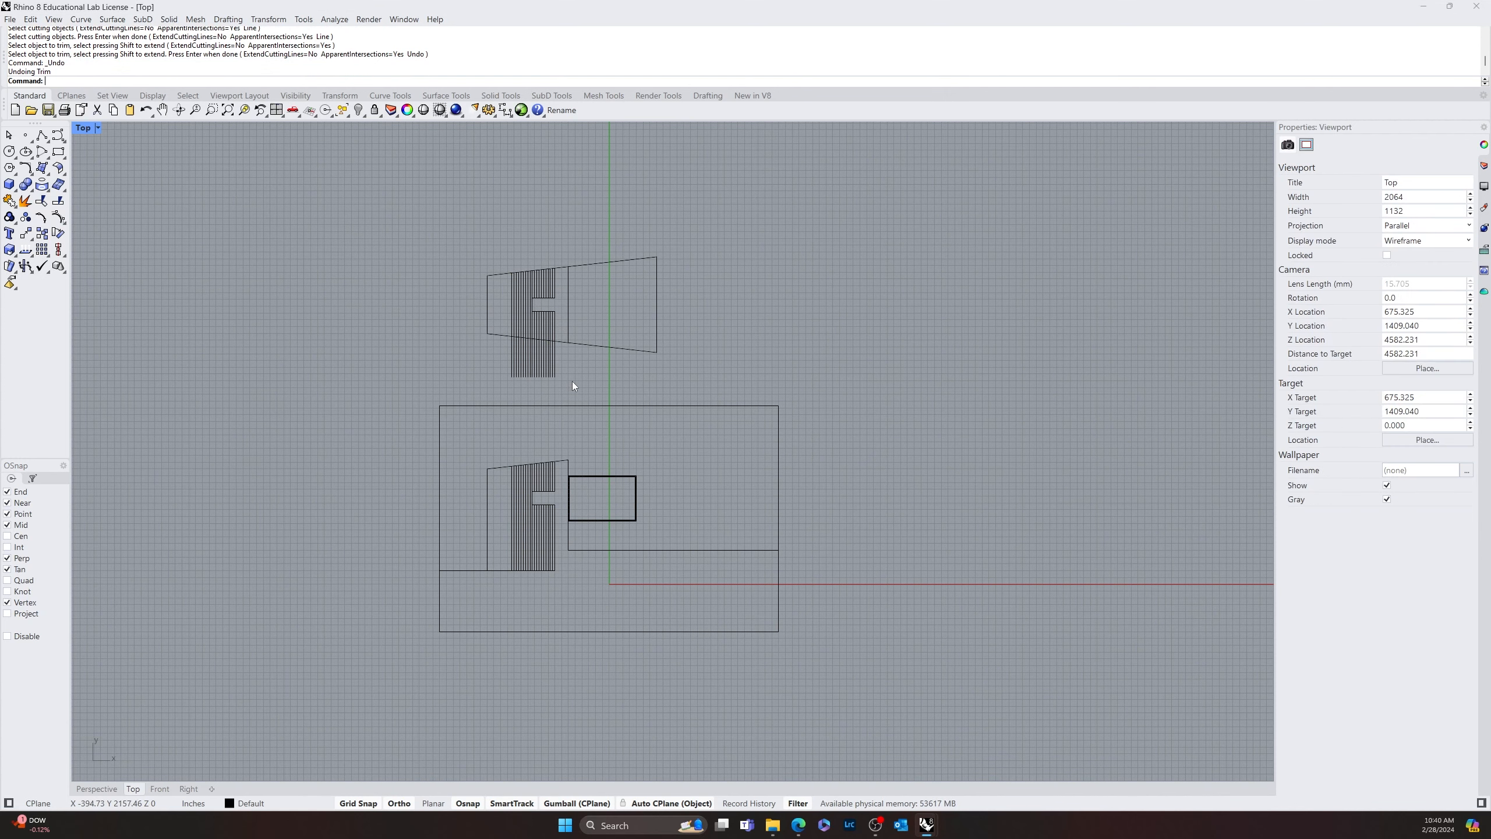
Draw a horizontal line from the copied stripes' lower-right end to the large rectangle's left-edge alignment, and a vertical line up past the tapered outline's upper-left corner
{"action": "type", "text": "line"}
{"action": "key", "text": "Return"}
{"action": "left_click", "coordinate": [555, 377]}
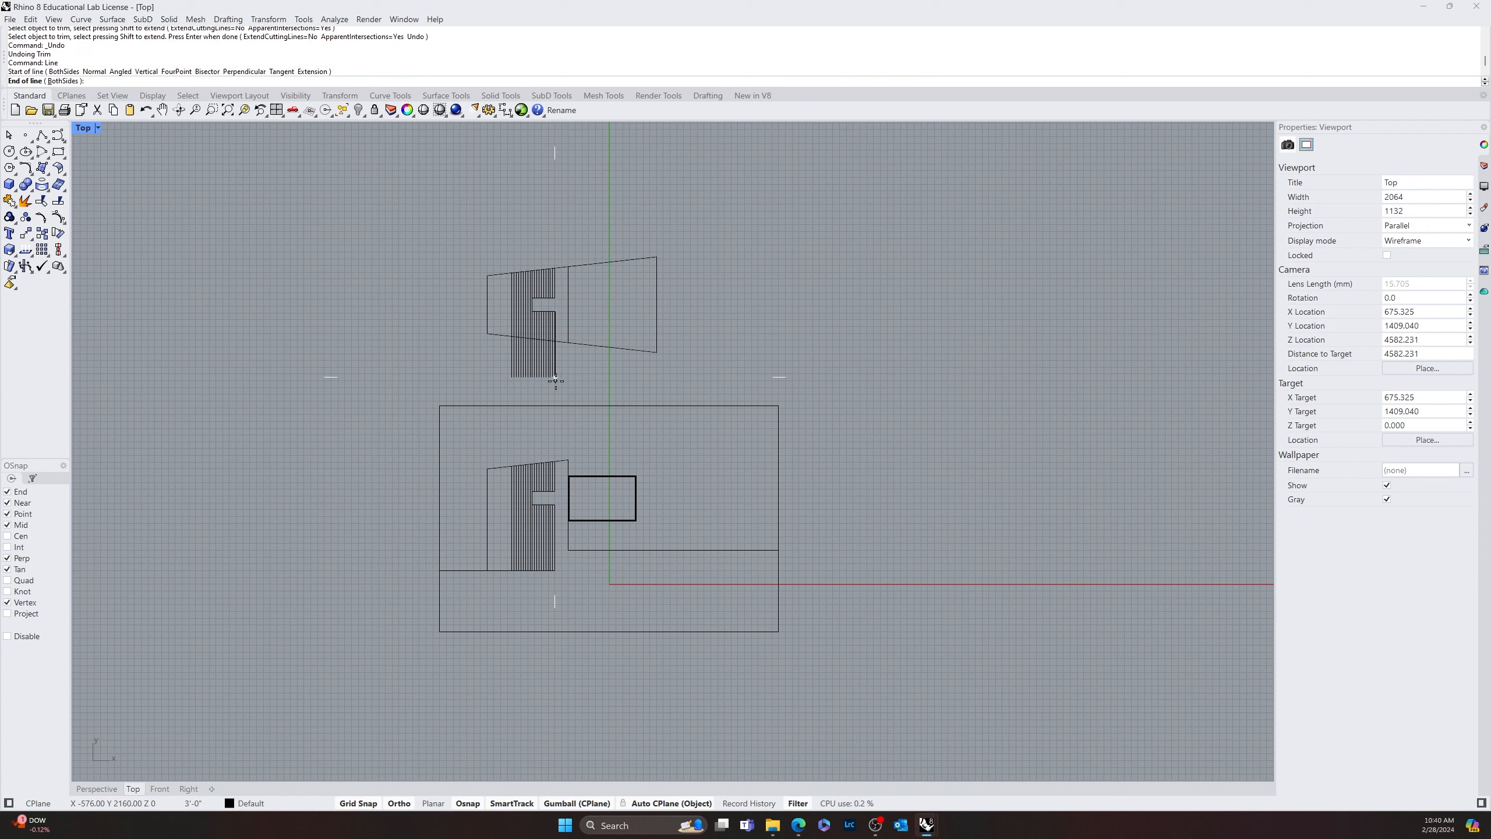
{"action": "left_click", "coordinate": [441, 388]}
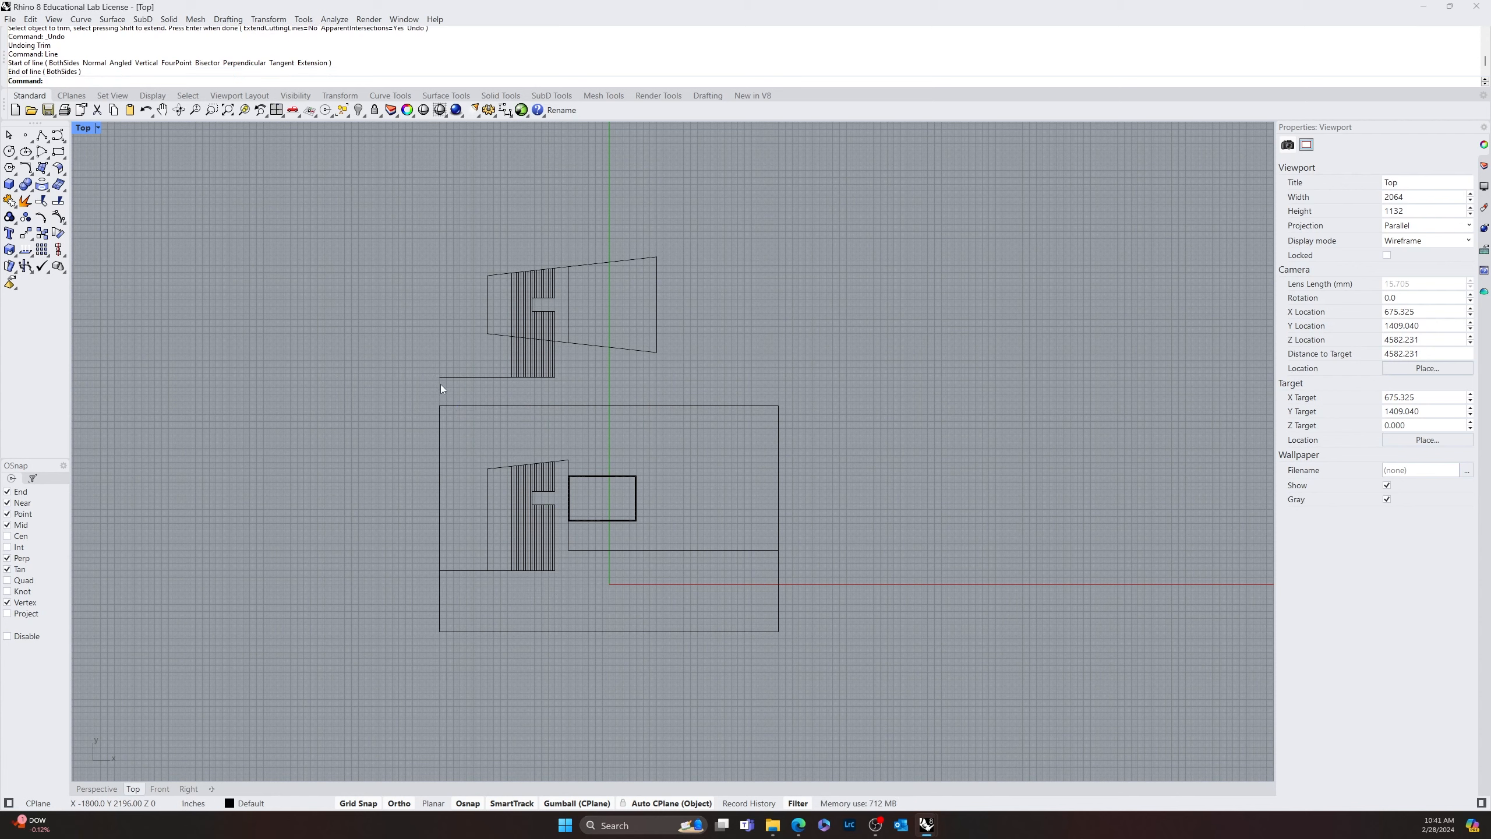
{"action": "key", "text": "Return"}
{"action": "left_click", "coordinate": [440, 377]}
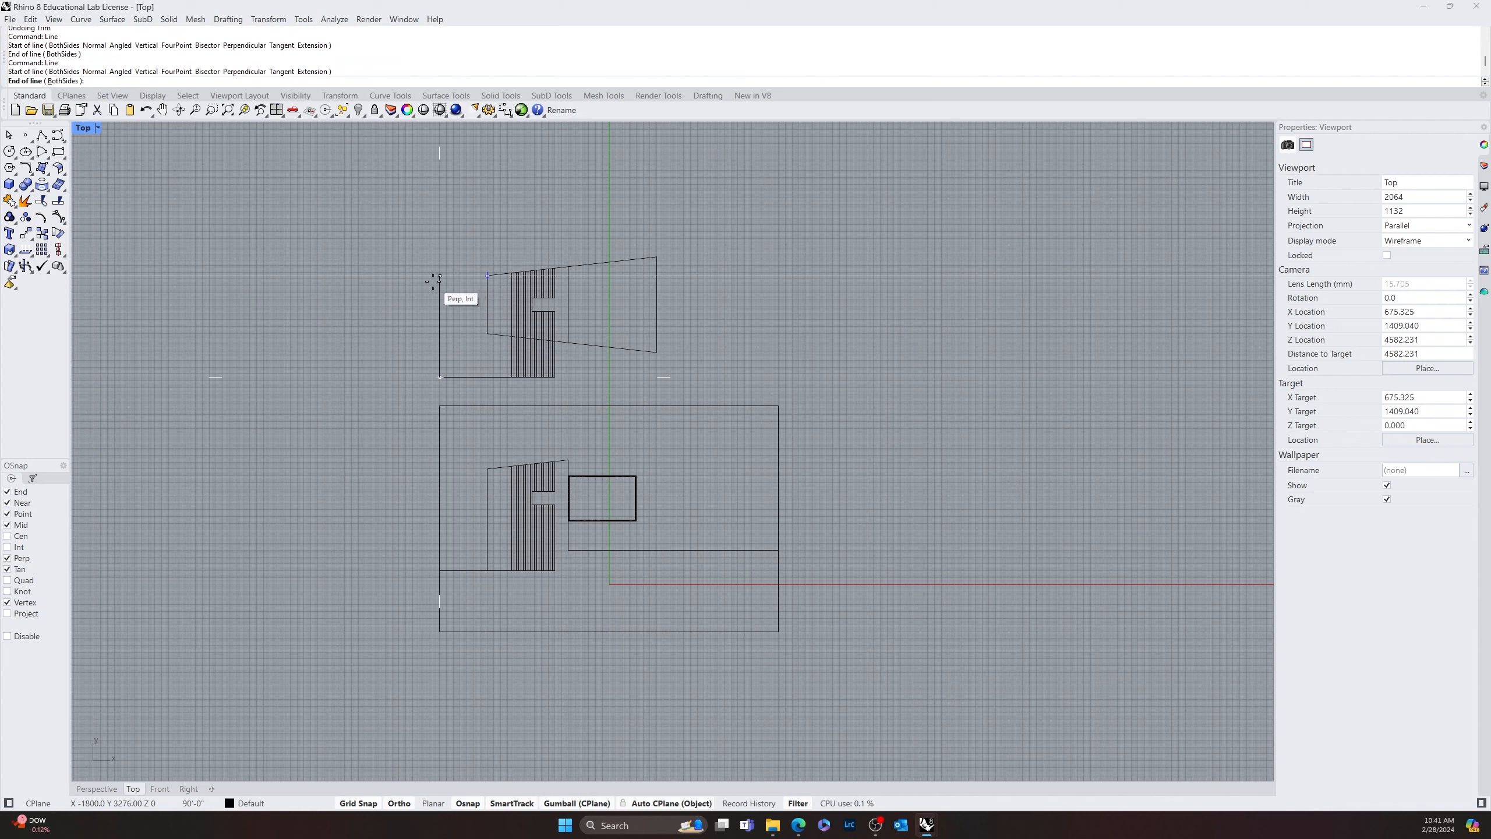
{"action": "left_click", "coordinate": [439, 263]}
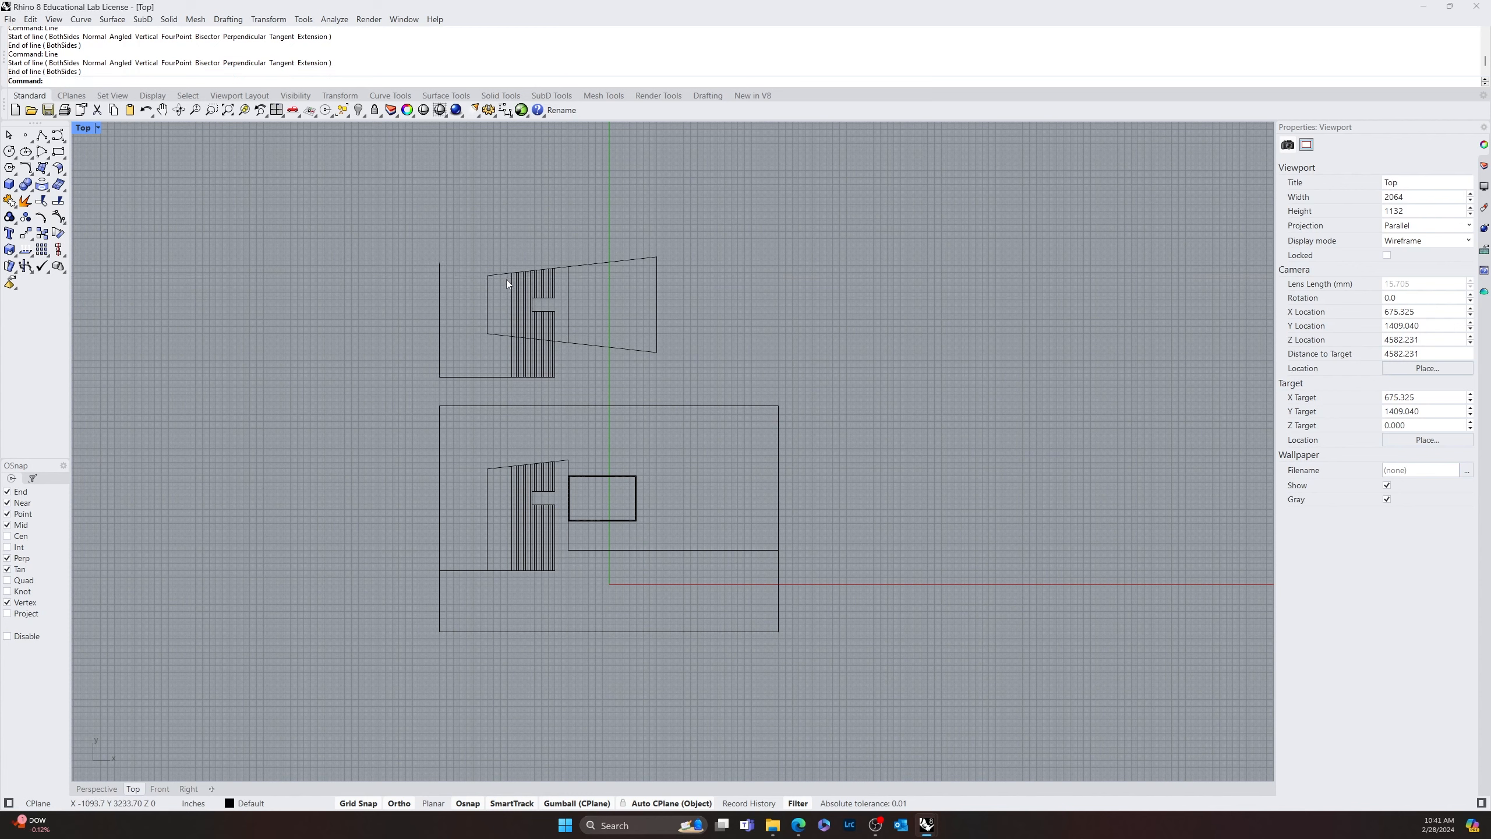
{"action": "left_click", "coordinate": [495, 275]}
{"action": "type", "text": "Ex"}
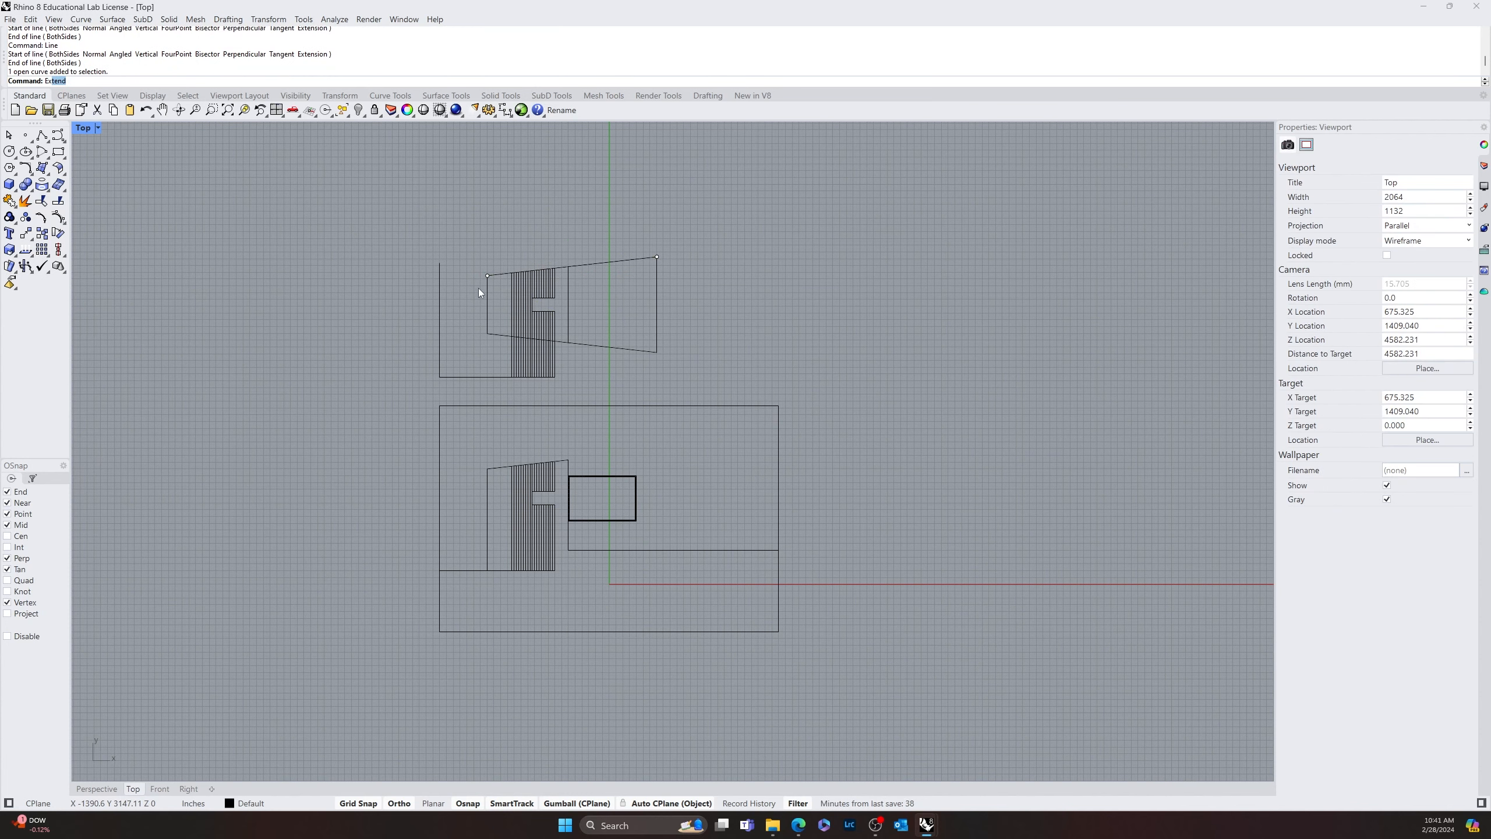
{"action": "type", "text": "ext"}
{"action": "key", "text": "Return"}
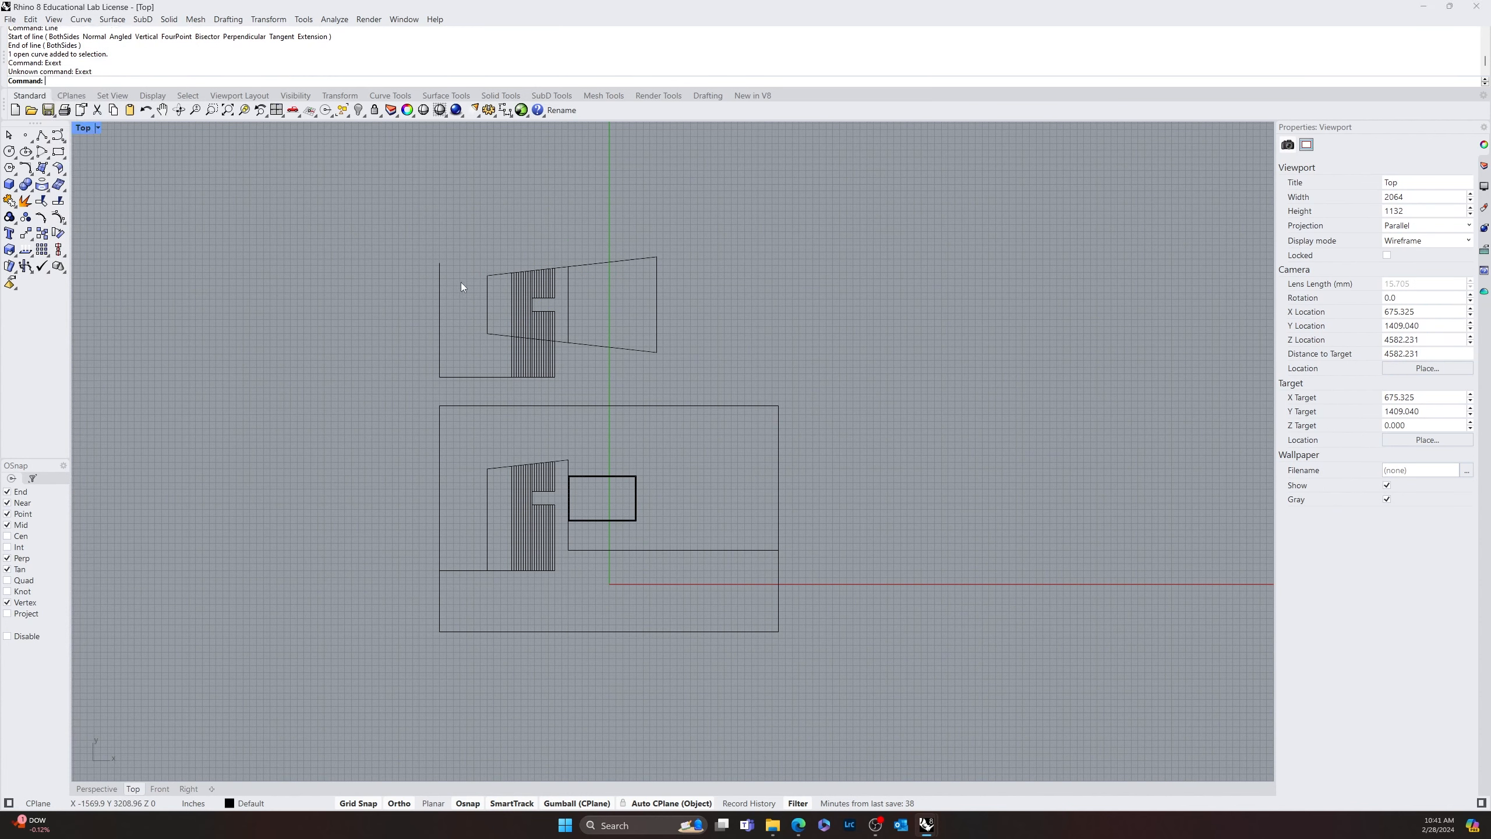
Draw a horizontal line from the tapered outline's upper-left corner perpendicular to the vertical line on its left
{"action": "left_click", "coordinate": [439, 301]}
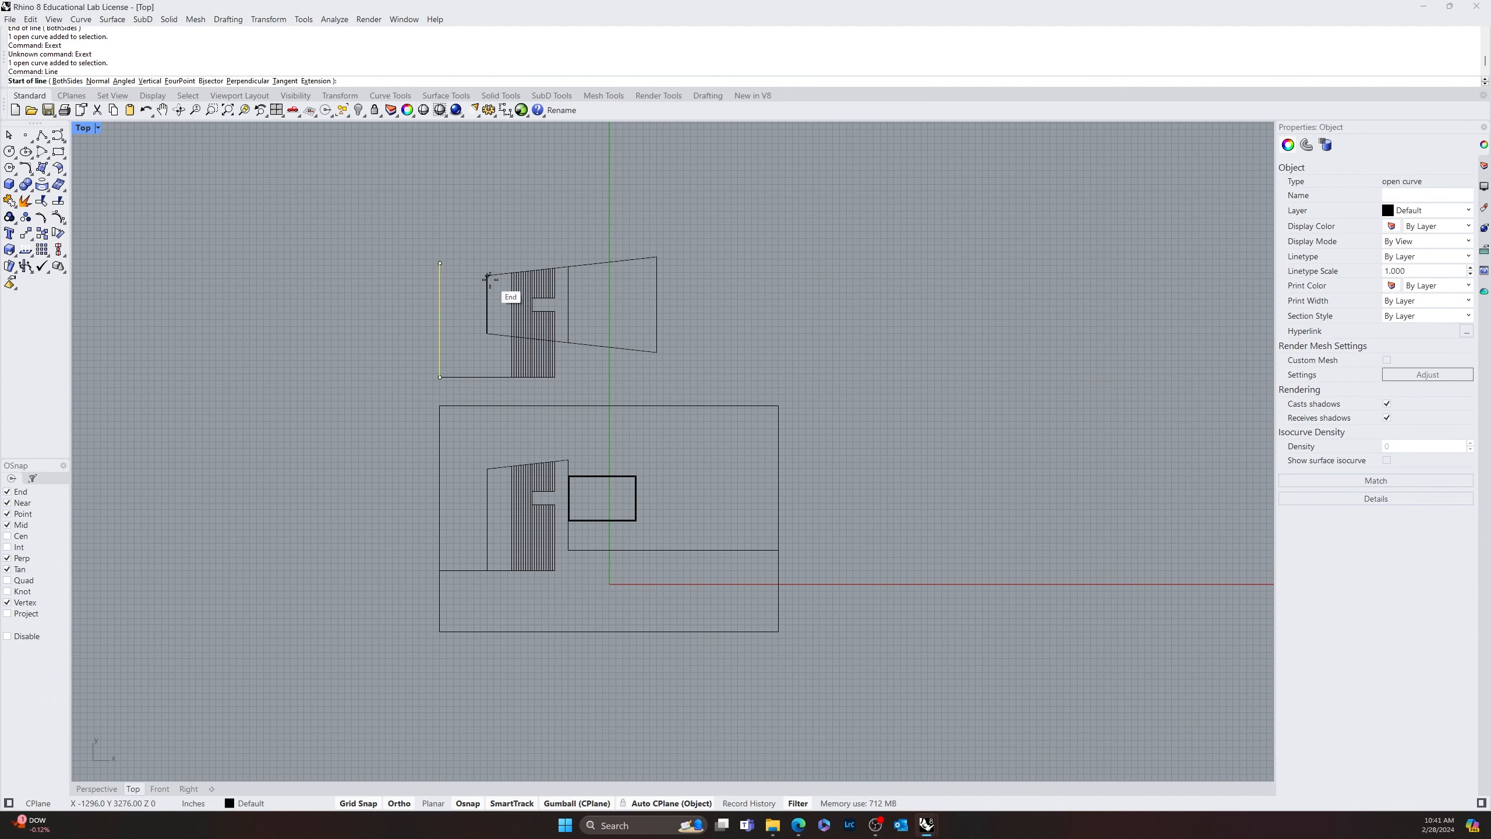
{"action": "key", "text": "Return"}
{"action": "key", "text": "Return"}
{"action": "left_click", "coordinate": [488, 275]}
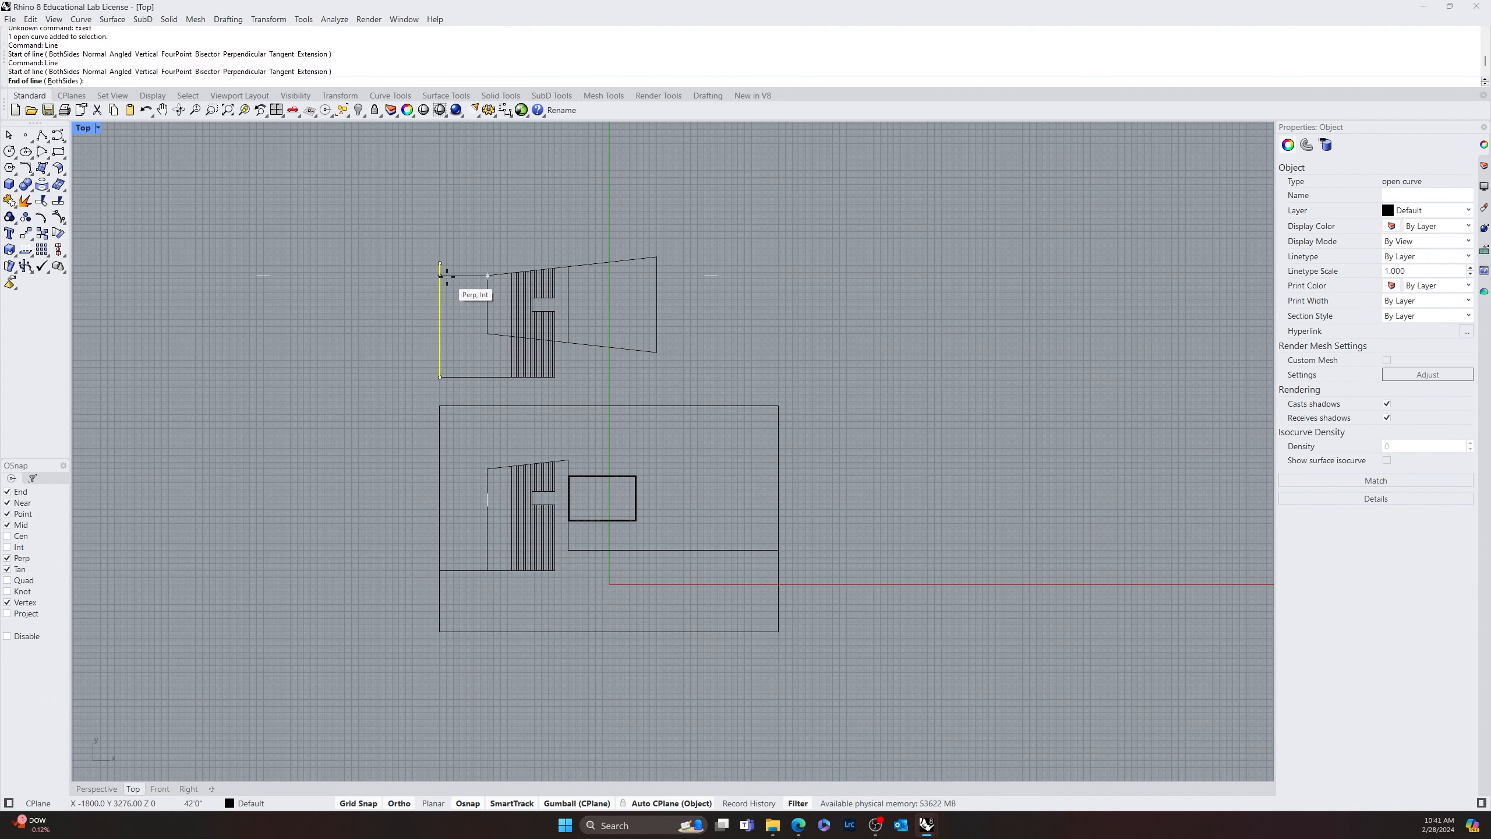
{"action": "left_click", "coordinate": [441, 275]}
Fillet the left vertical line and the new horizontal line with radius 0 to form a sharp corner
{"action": "scroll", "coordinate": [450, 275], "scroll_direction": "up", "scroll_amount": 5}
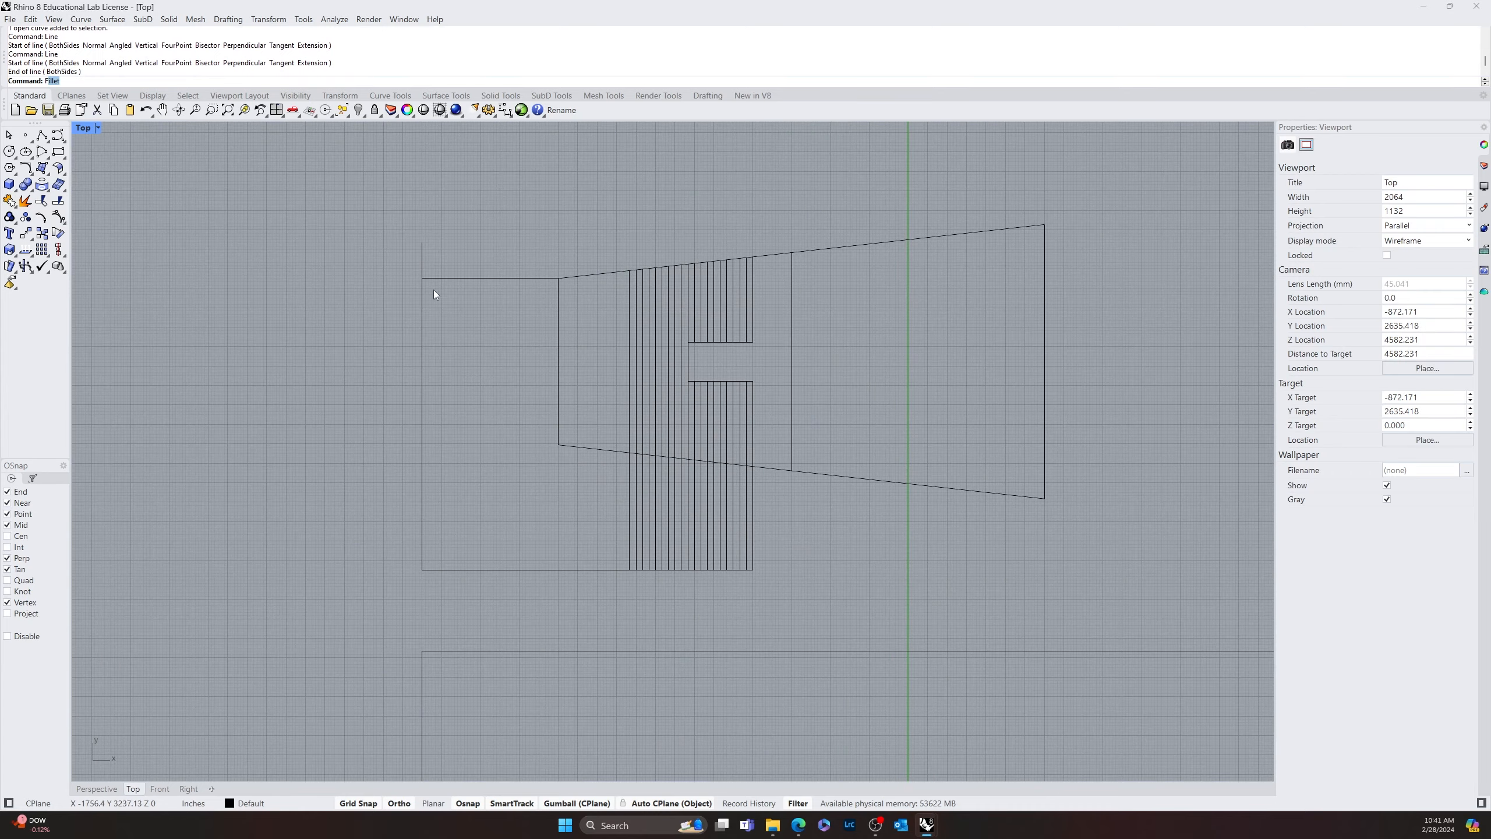
{"action": "type", "text": "fillet"}
{"action": "key", "text": "Return"}
{"action": "left_click", "coordinate": [423, 293]}
{"action": "left_click", "coordinate": [438, 277]}
{"action": "key", "text": "Return"}
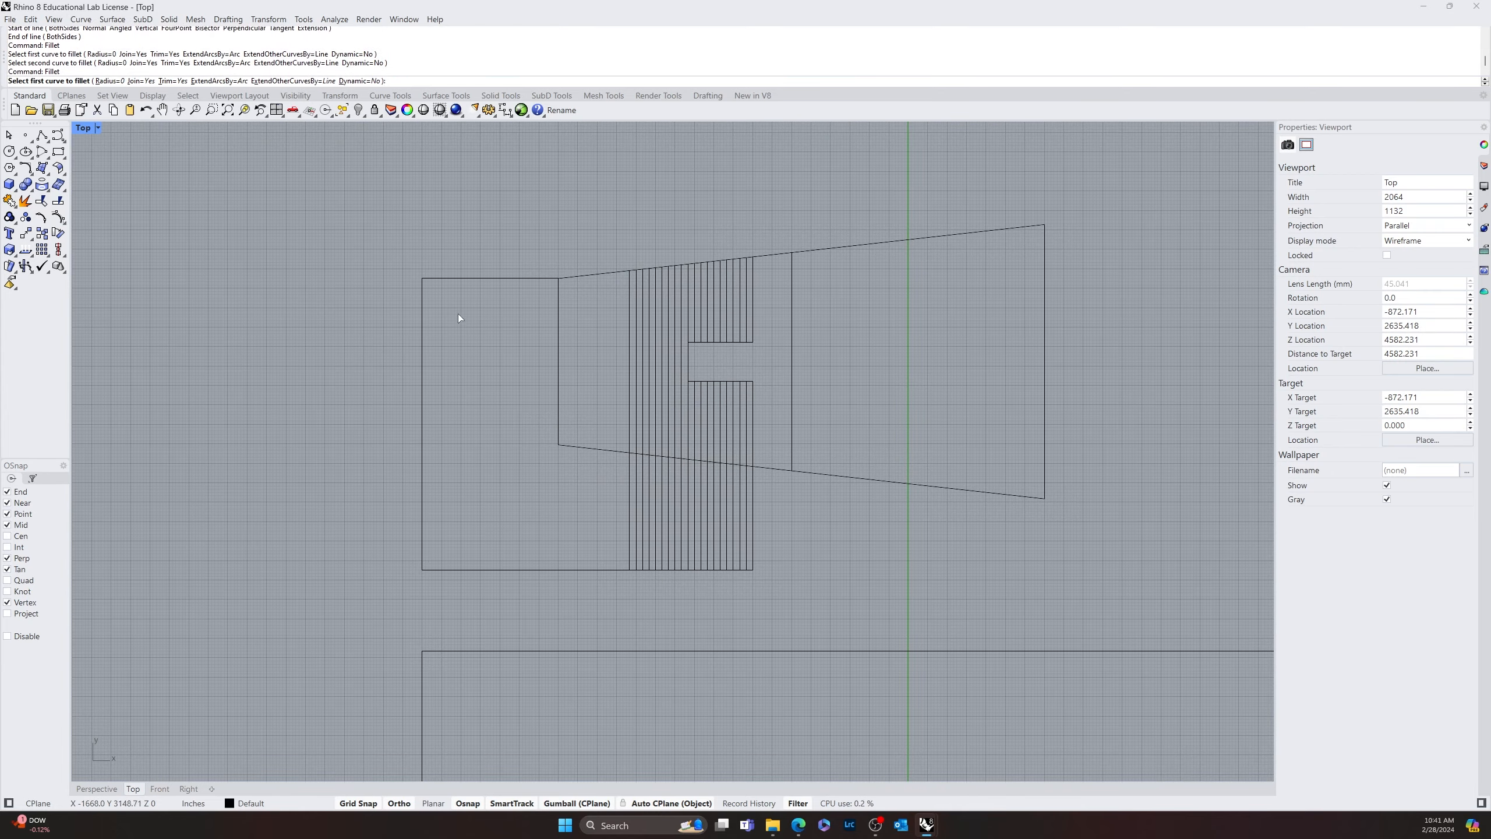
{"action": "key", "text": "Escape"}
Examine the stripes and the lower edge of the tapered outline above the plan
{"action": "scroll", "coordinate": [478, 350], "scroll_direction": "down", "scroll_amount": 5}
{"action": "right_click_drag", "start_coordinate": [505, 390], "coordinate": [383, 323]}
{"action": "scroll", "coordinate": [379, 352], "scroll_direction": "up", "scroll_amount": 6}
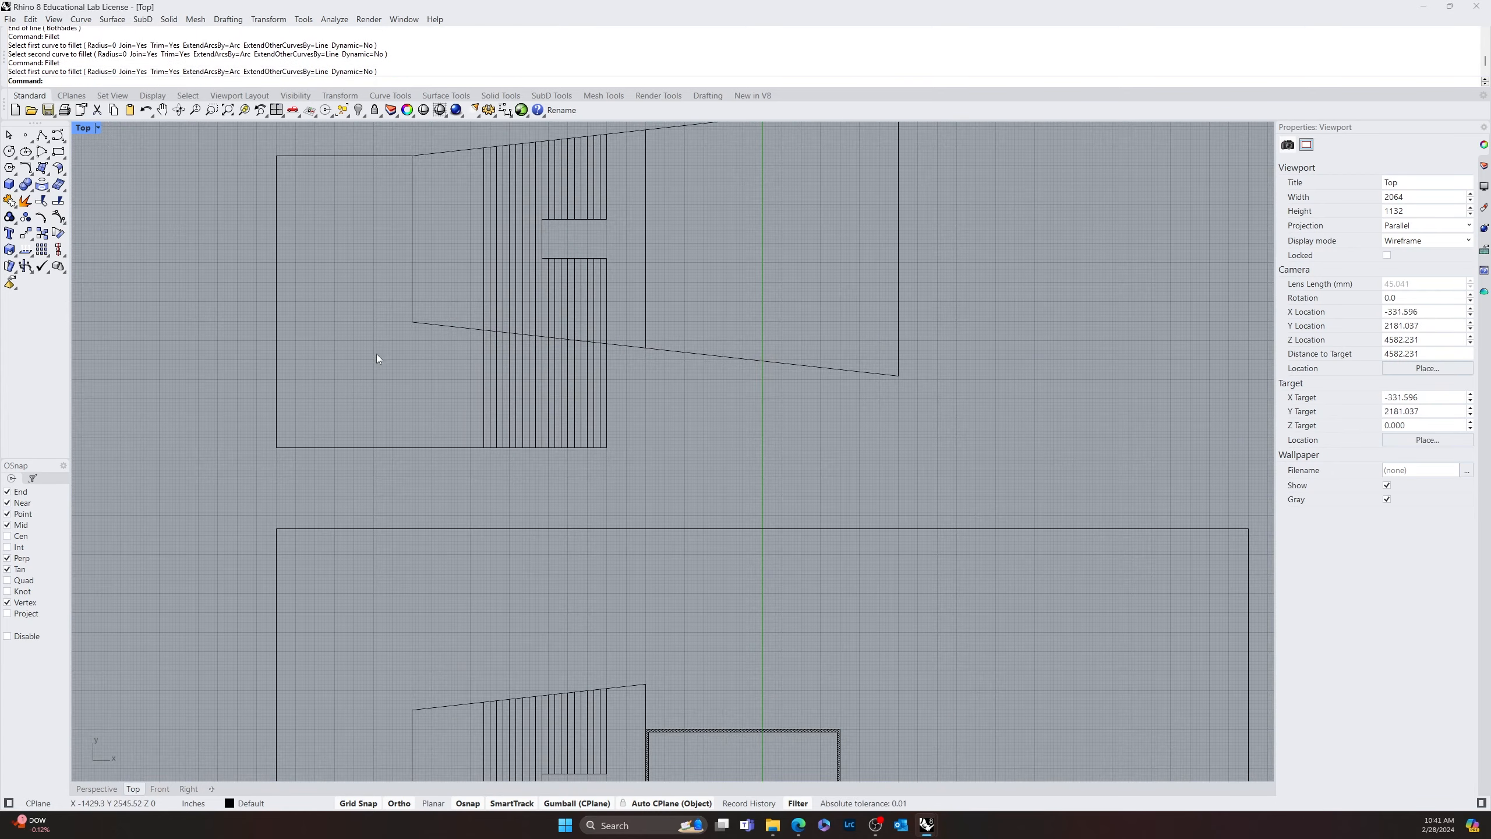
{"action": "scroll", "coordinate": [385, 356], "scroll_direction": "down", "scroll_amount": 6}
{"action": "right_click_drag", "start_coordinate": [583, 347], "coordinate": [698, 397]}
{"action": "scroll", "coordinate": [572, 377], "scroll_direction": "up", "scroll_amount": 4}
{"action": "scroll", "coordinate": [572, 377], "scroll_direction": "up", "scroll_amount": 2}
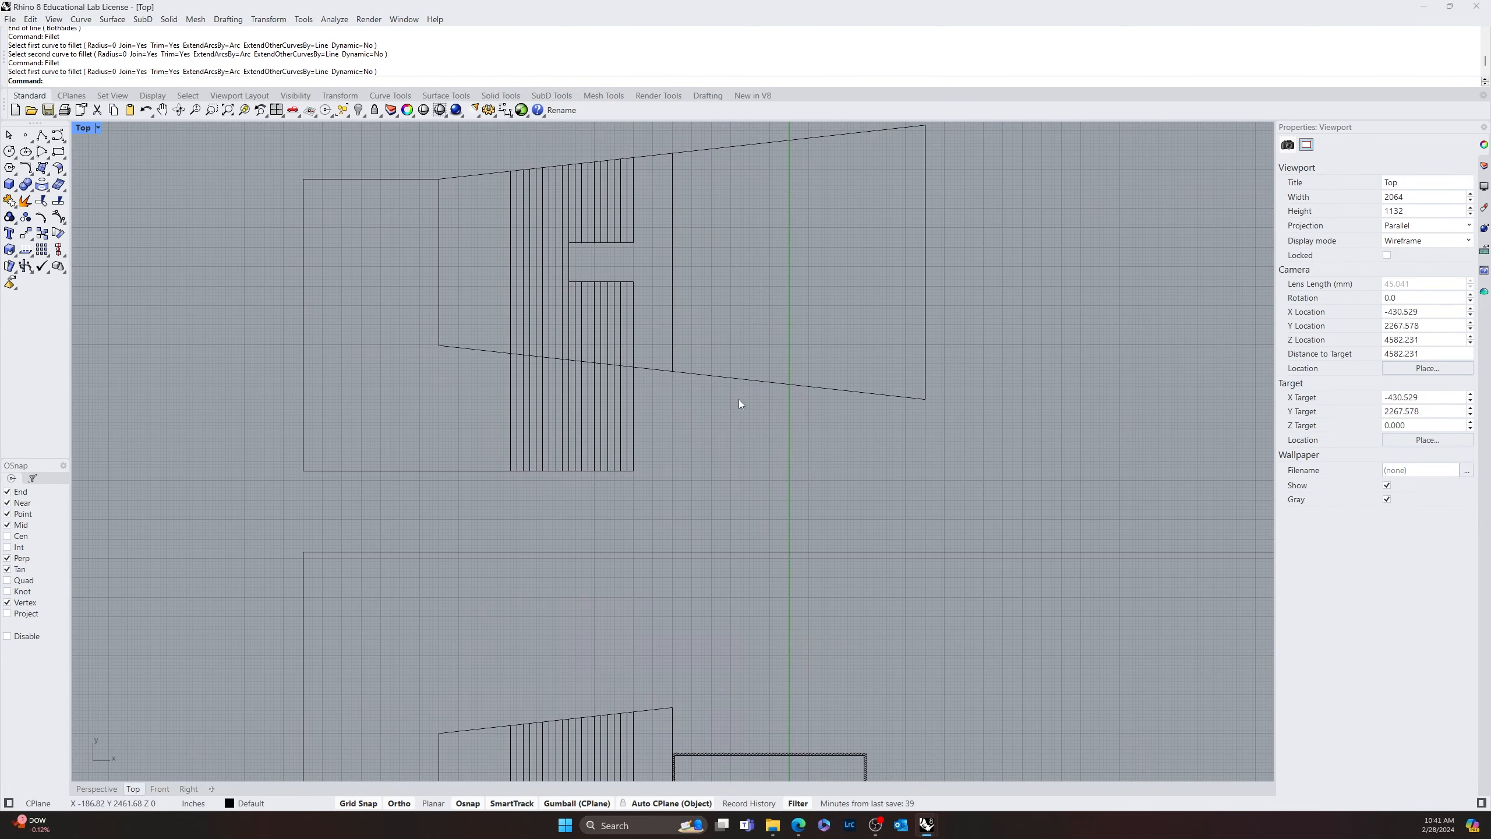
{"action": "mouse_move", "coordinate": [848, 407]}
{"action": "right_mouse_down"}
{"action": "mouse_move", "coordinate": [844, 474]}
{"action": "mouse_move", "coordinate": [873, 446]}
{"action": "mouse_move", "coordinate": [803, 425]}
{"action": "mouse_move", "coordinate": [793, 388]}
{"action": "mouse_move", "coordinate": [792, 460]}
{"action": "mouse_move", "coordinate": [775, 366]}
{"action": "right_mouse_up"}
{"action": "scroll", "coordinate": [719, 382], "scroll_direction": "down", "scroll_amount": 4}
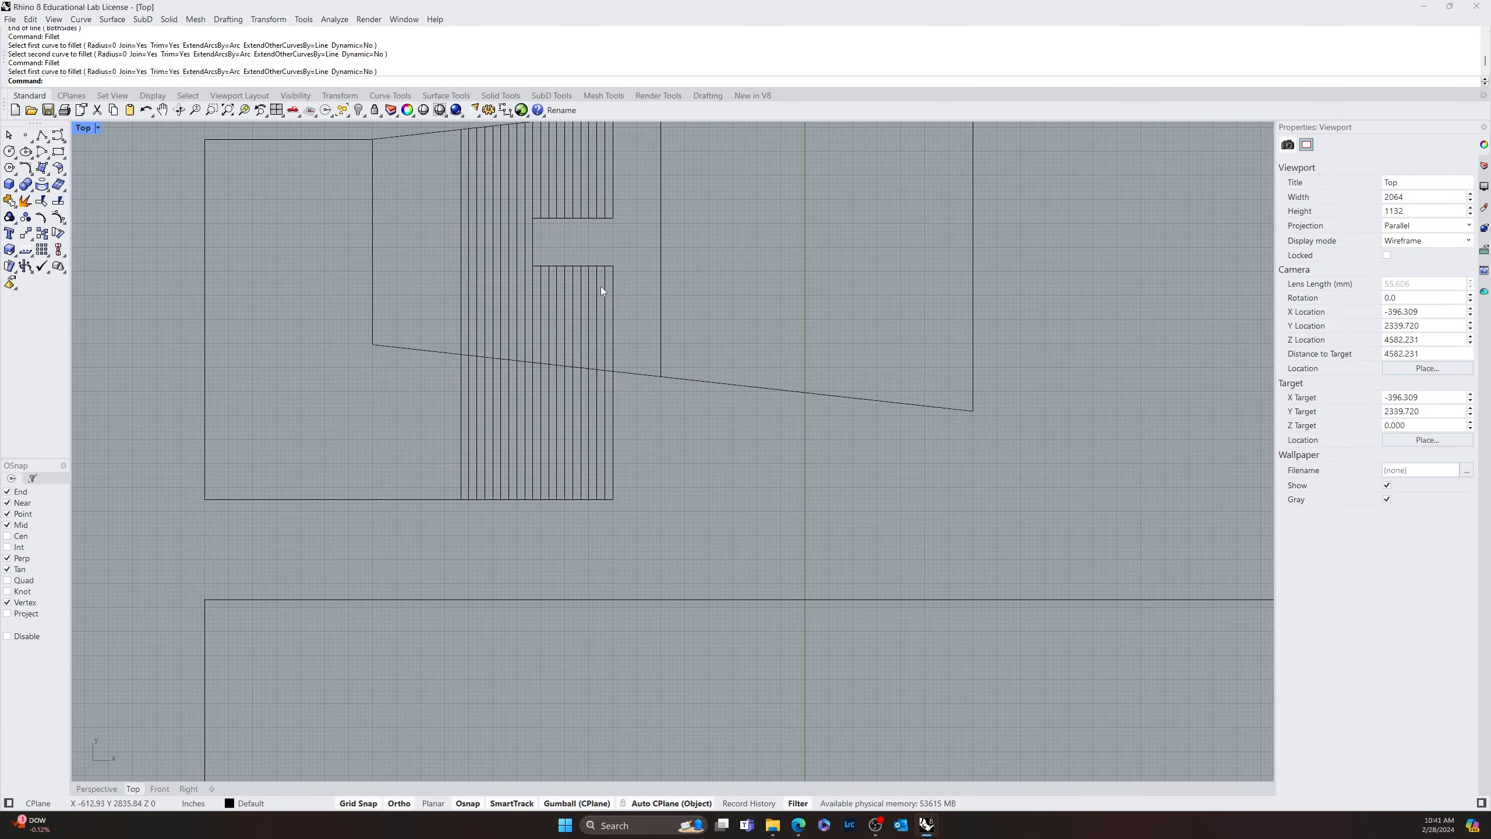
Move the hatched inner rectangle with both border curves horizontally to the right, away from the plan outline's vertical edge
{"action": "scroll", "coordinate": [610, 317], "scroll_direction": "down", "scroll_amount": 8}
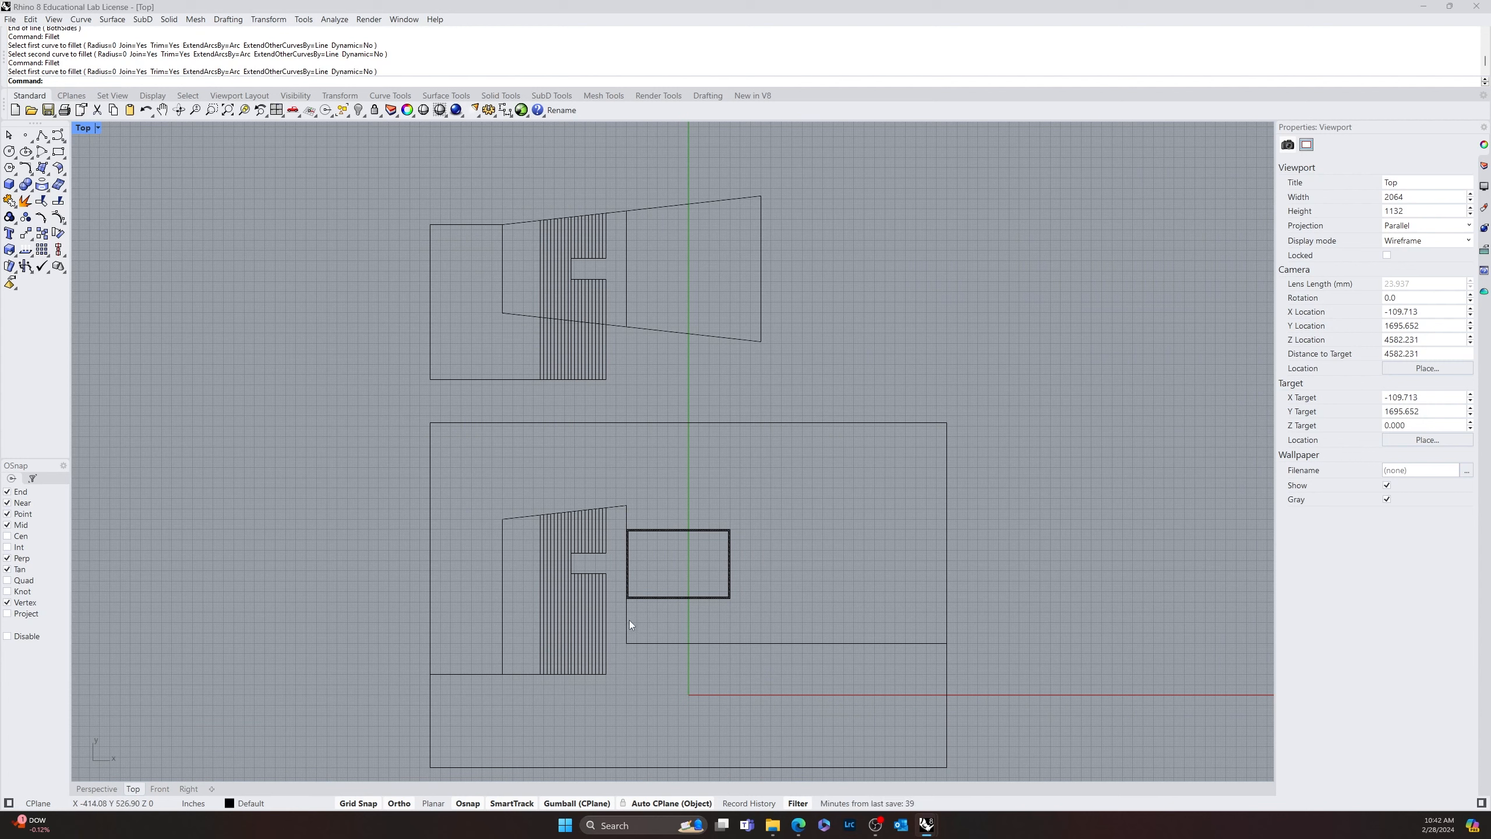
{"action": "mouse_move", "coordinate": [625, 601]}
{"action": "left_mouse_down"}
{"action": "mouse_move", "coordinate": [766, 524]}
{"action": "mouse_move", "coordinate": [750, 536]}
{"action": "left_mouse_up"}
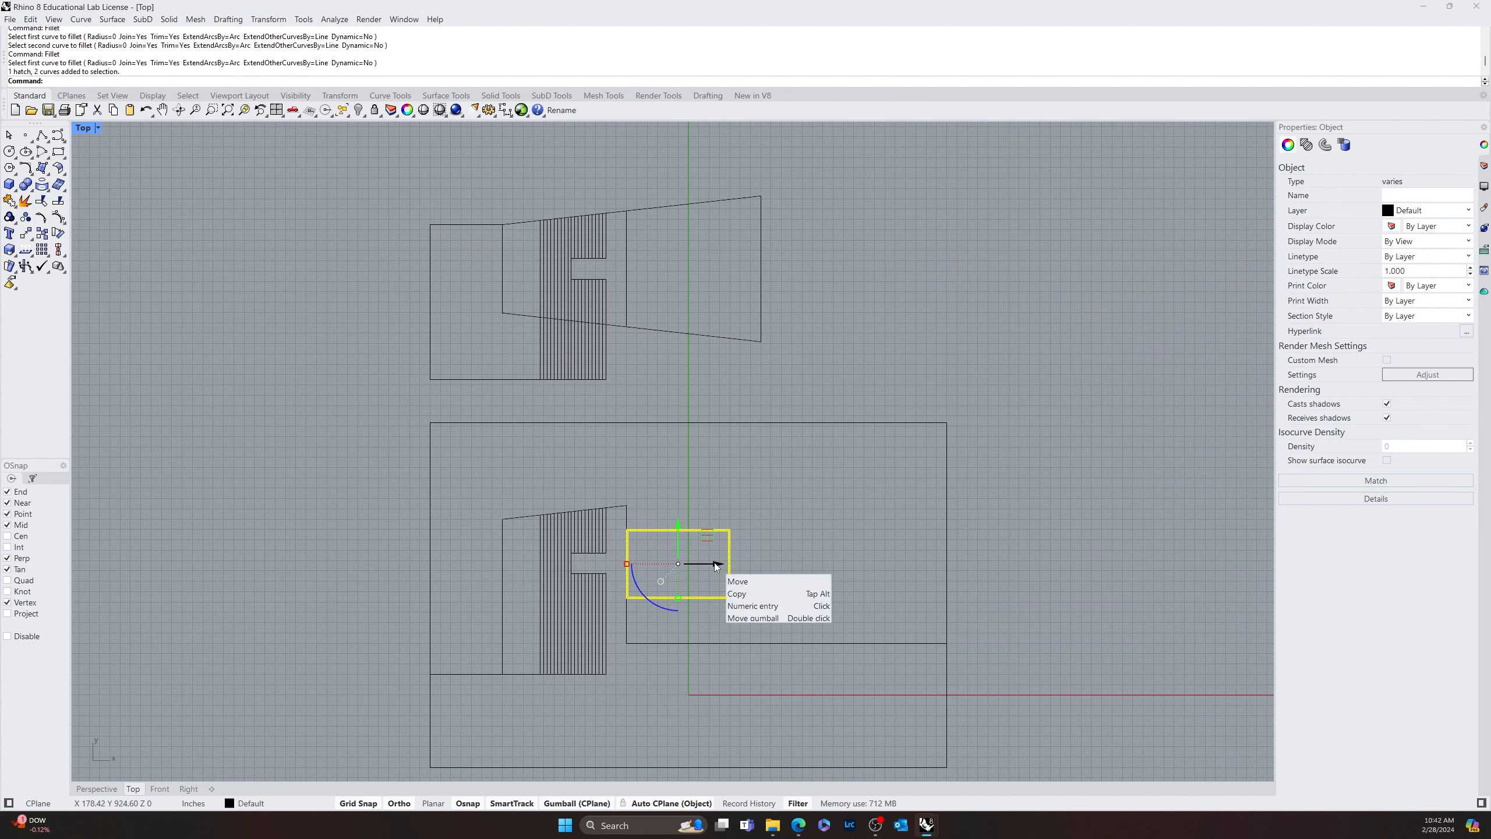
{"action": "left_click_drag", "start_coordinate": [716, 566], "coordinate": [739, 564]}
Draw two horizontal lines from the right ends of the stripe gap's upper and lower edges to the hatched rectangle's left side
{"action": "scroll", "coordinate": [646, 566], "scroll_direction": "up", "scroll_amount": 10}
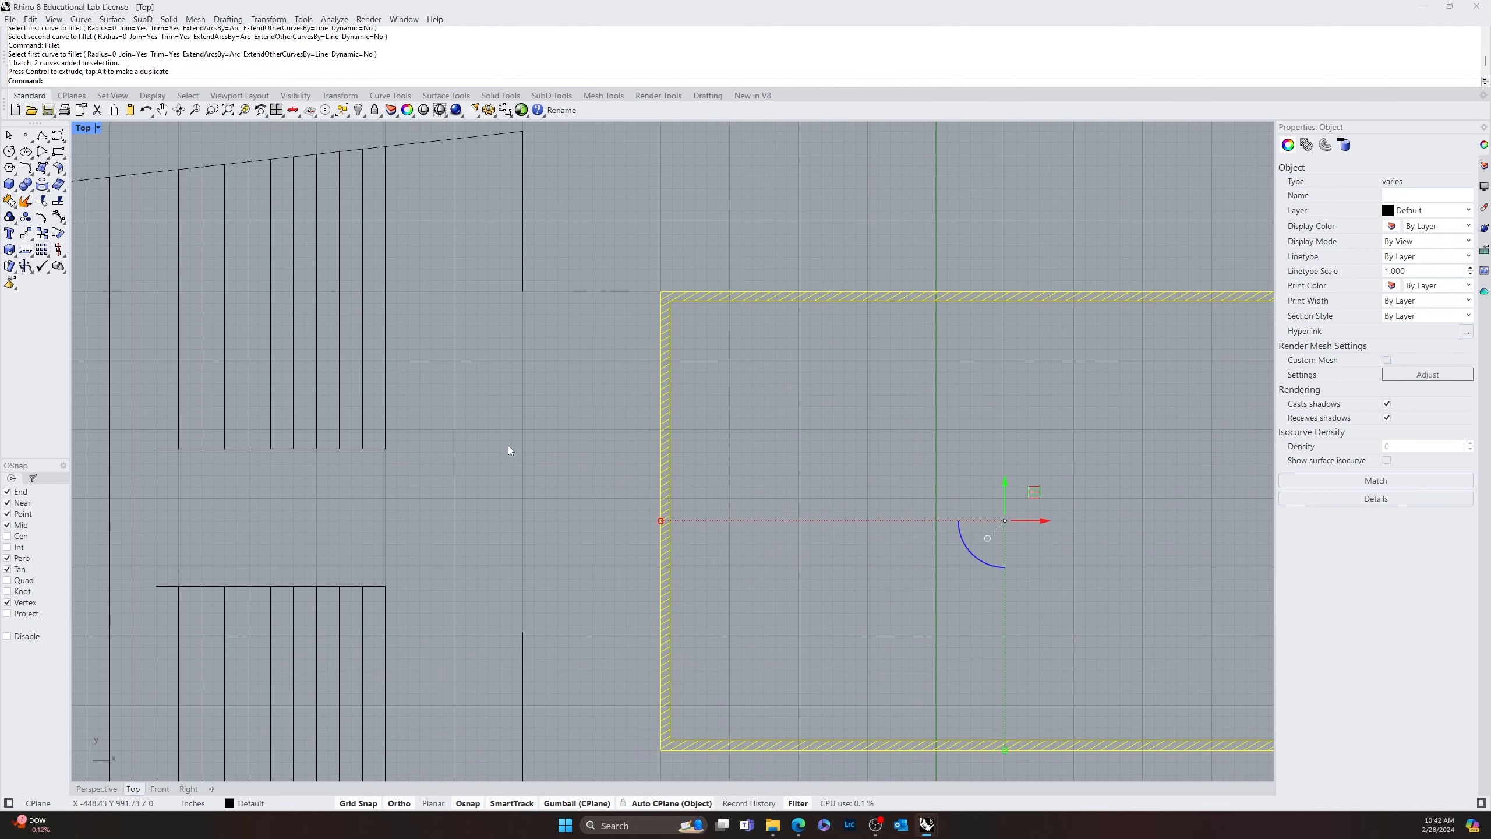
{"action": "type", "text": "Line"}
{"action": "key", "text": "Return"}
{"action": "left_click", "coordinate": [386, 448]}
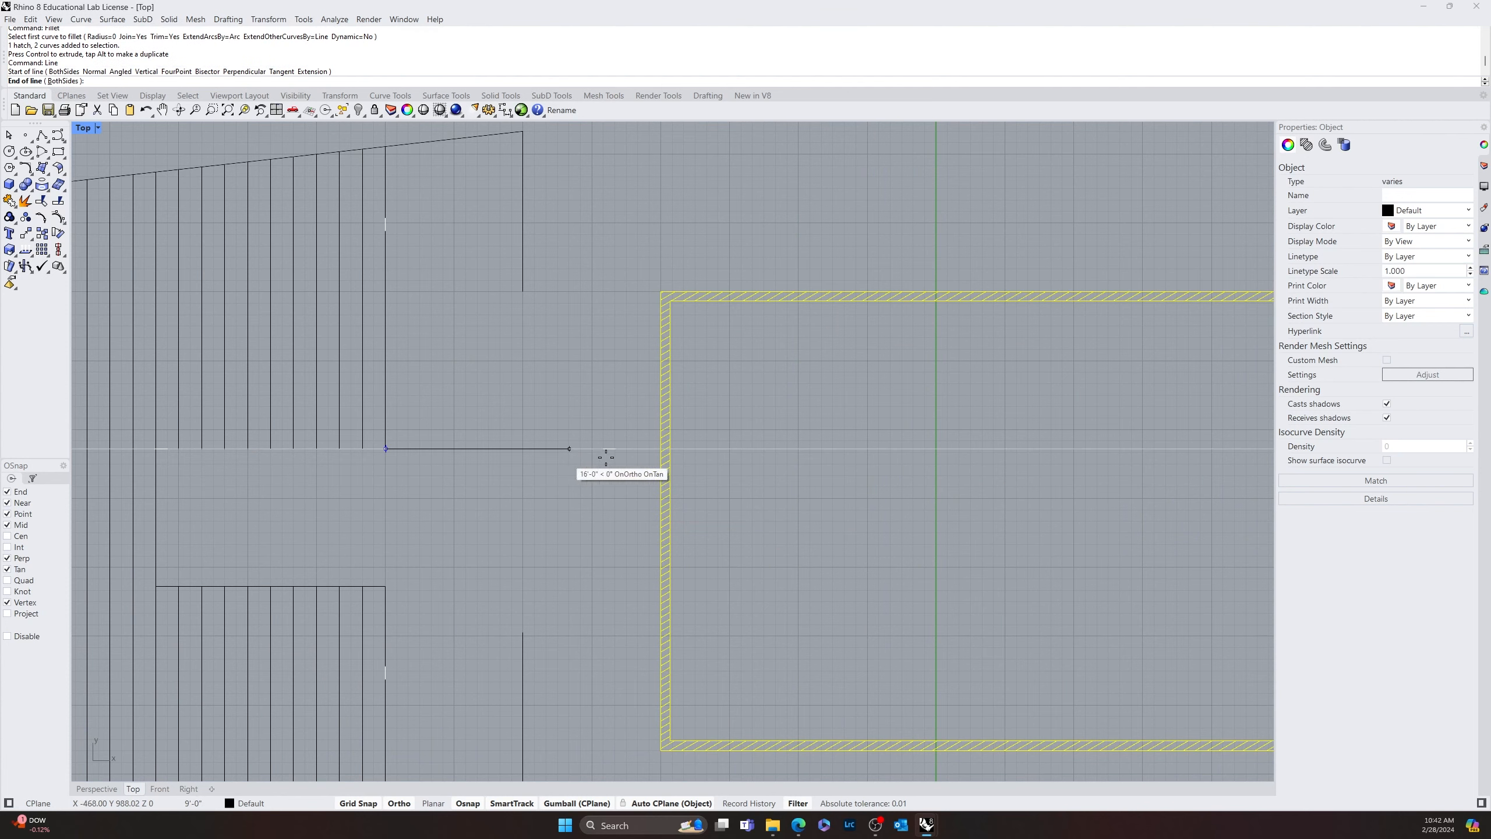
{"action": "left_click", "coordinate": [660, 449]}
{"action": "key", "text": "Return"}
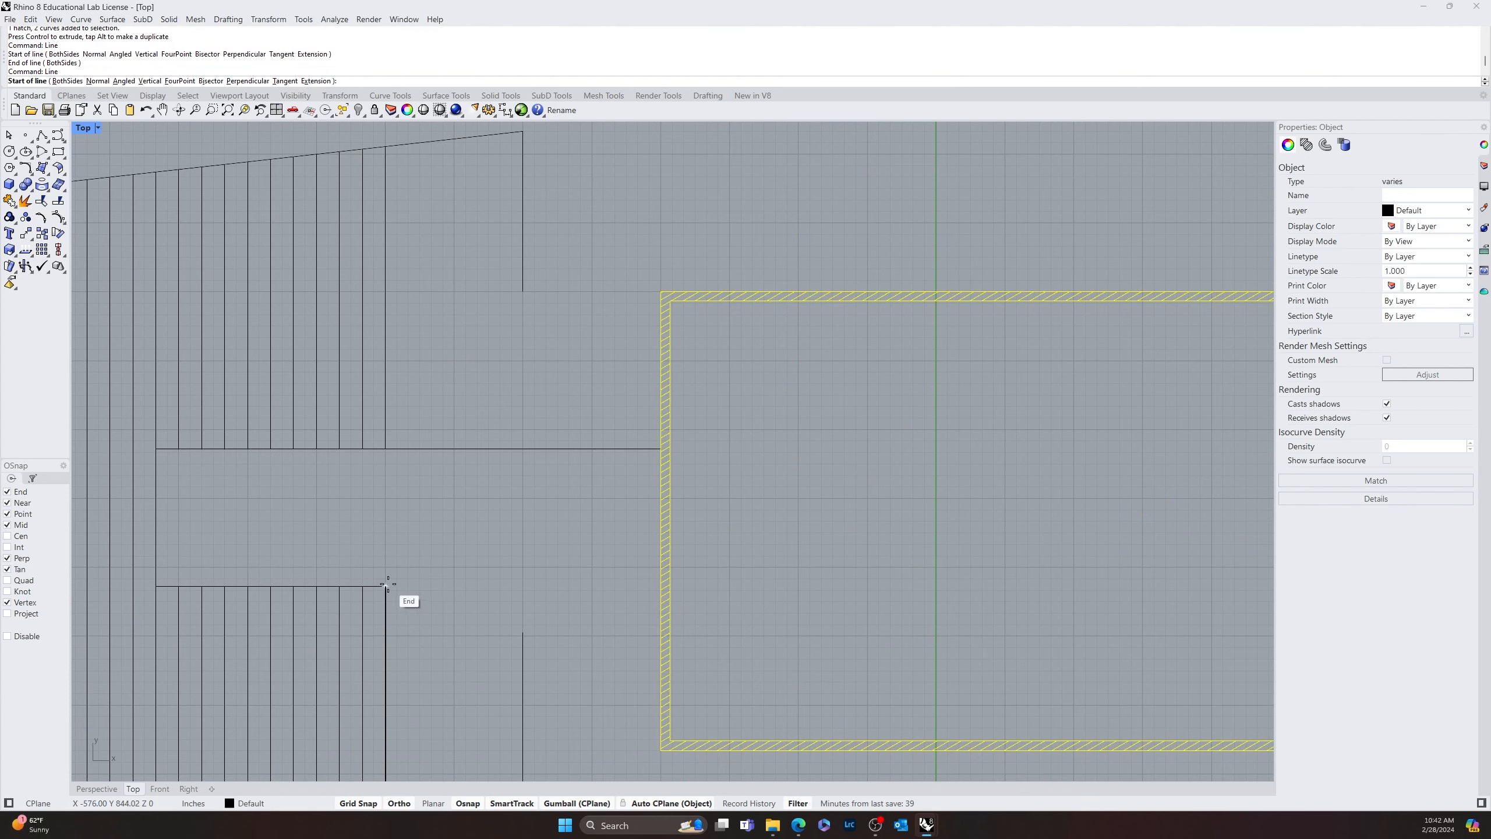
{"action": "left_click", "coordinate": [386, 585]}
{"action": "left_click", "coordinate": [660, 585]}
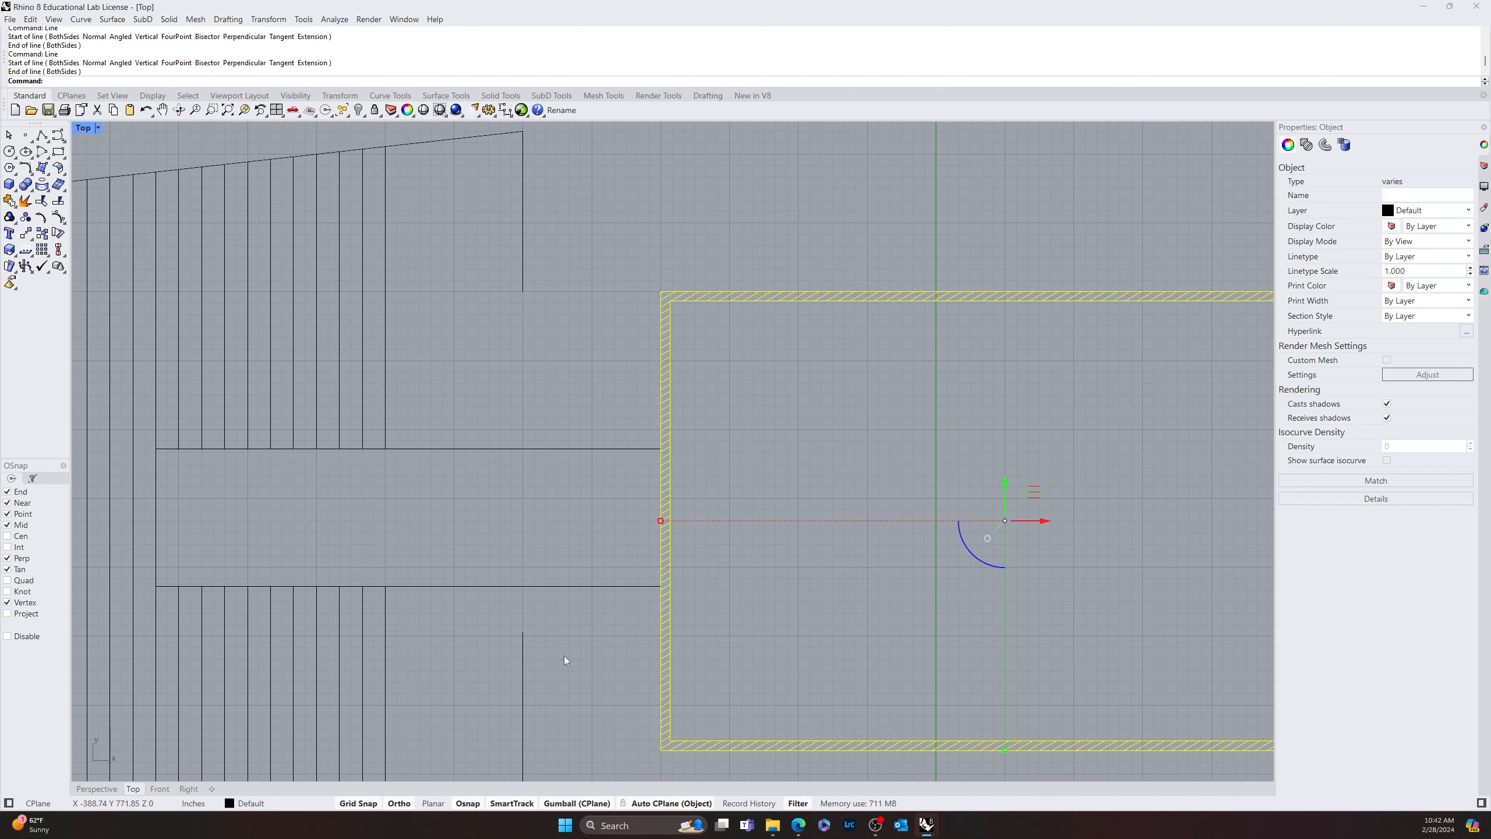
Fillet the plan outline's upper and lower vertical edge segments with the two connecting lines at radius 0 to form sharp corners
{"action": "type", "text": "fillet"}
{"action": "key", "text": "Return"}
{"action": "left_click", "coordinate": [523, 639]}
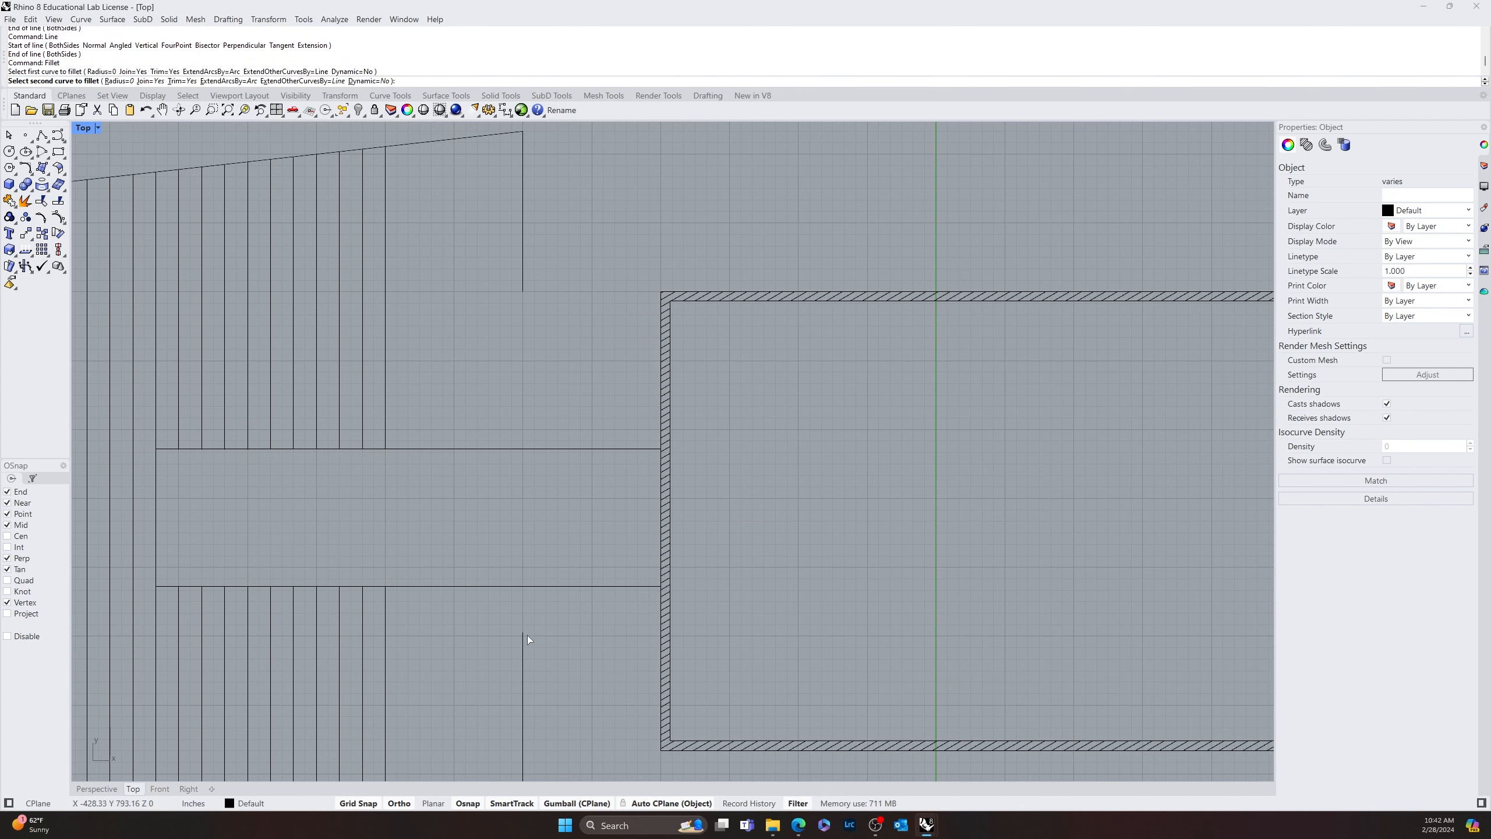
{"action": "left_click", "coordinate": [551, 587]}
{"action": "key", "text": "Return"}
{"action": "left_click", "coordinate": [522, 290]}
{"action": "left_click", "coordinate": [546, 448]}
Replace the tapered outline's vertical divider with a vertical line rising from the hatched rectangle's left edge
{"action": "scroll", "coordinate": [545, 447], "scroll_direction": "down", "scroll_amount": 8}
{"action": "type", "text": "line"}
{"action": "key", "text": "Return"}
{"action": "left_click", "coordinate": [468, 335]}
{"action": "left_click", "coordinate": [411, 550]}
{"action": "key", "text": "Delete"}
{"action": "right_click_drag", "start_coordinate": [551, 624], "coordinate": [576, 428]}
{"action": "left_click", "coordinate": [424, 272]}
{"action": "key", "text": "Delete"}
Trim off the part of the new vertical divider below the tapered outline's sloped lower edge
{"action": "type", "text": "trim"}
{"action": "key", "text": "Return"}
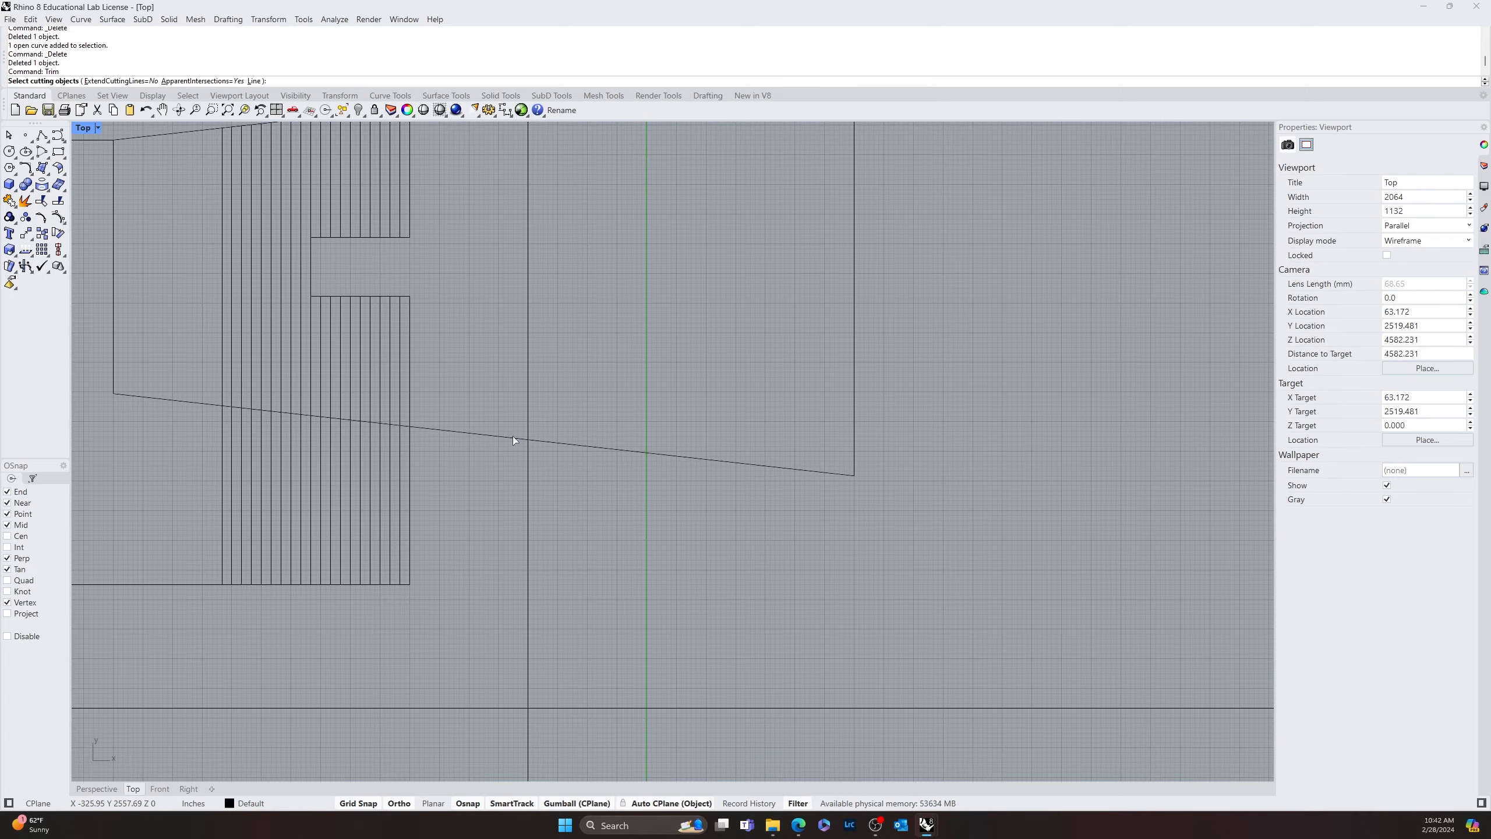
{"action": "left_click", "coordinate": [513, 437]}
{"action": "key", "text": "Return"}
{"action": "left_click", "coordinate": [527, 465]}
{"action": "key", "text": "Return"}
Examine the tapered outline's stripes, divider and lower edge in relation to the plan below
{"action": "scroll", "coordinate": [526, 468], "scroll_direction": "down", "scroll_amount": 10}
{"action": "right_click_drag", "start_coordinate": [579, 531], "coordinate": [578, 548]}
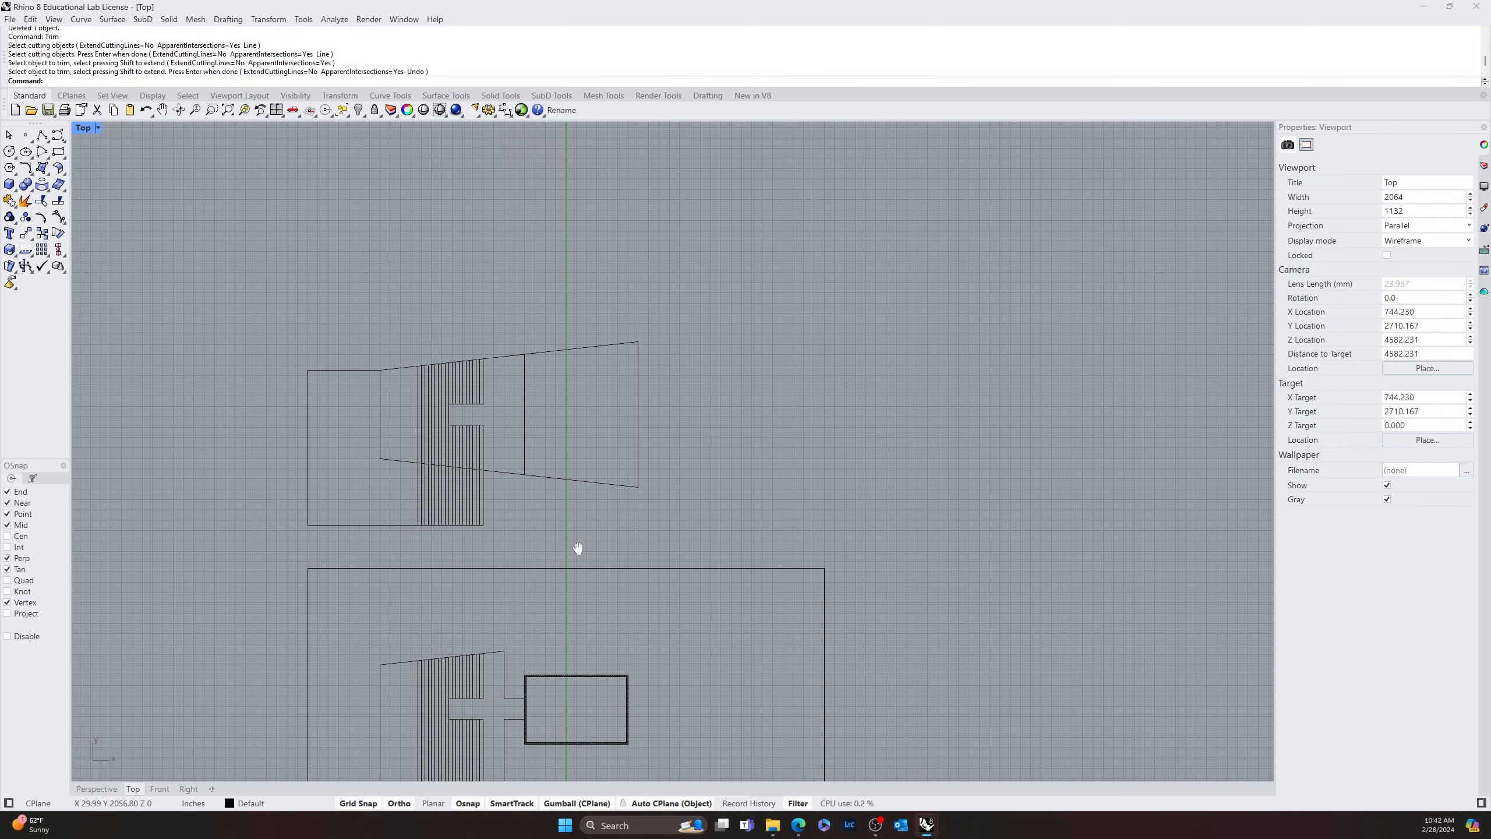
{"action": "scroll", "coordinate": [516, 644], "scroll_direction": "up", "scroll_amount": 5}
{"action": "scroll", "coordinate": [492, 639], "scroll_direction": "down", "scroll_amount": 6}
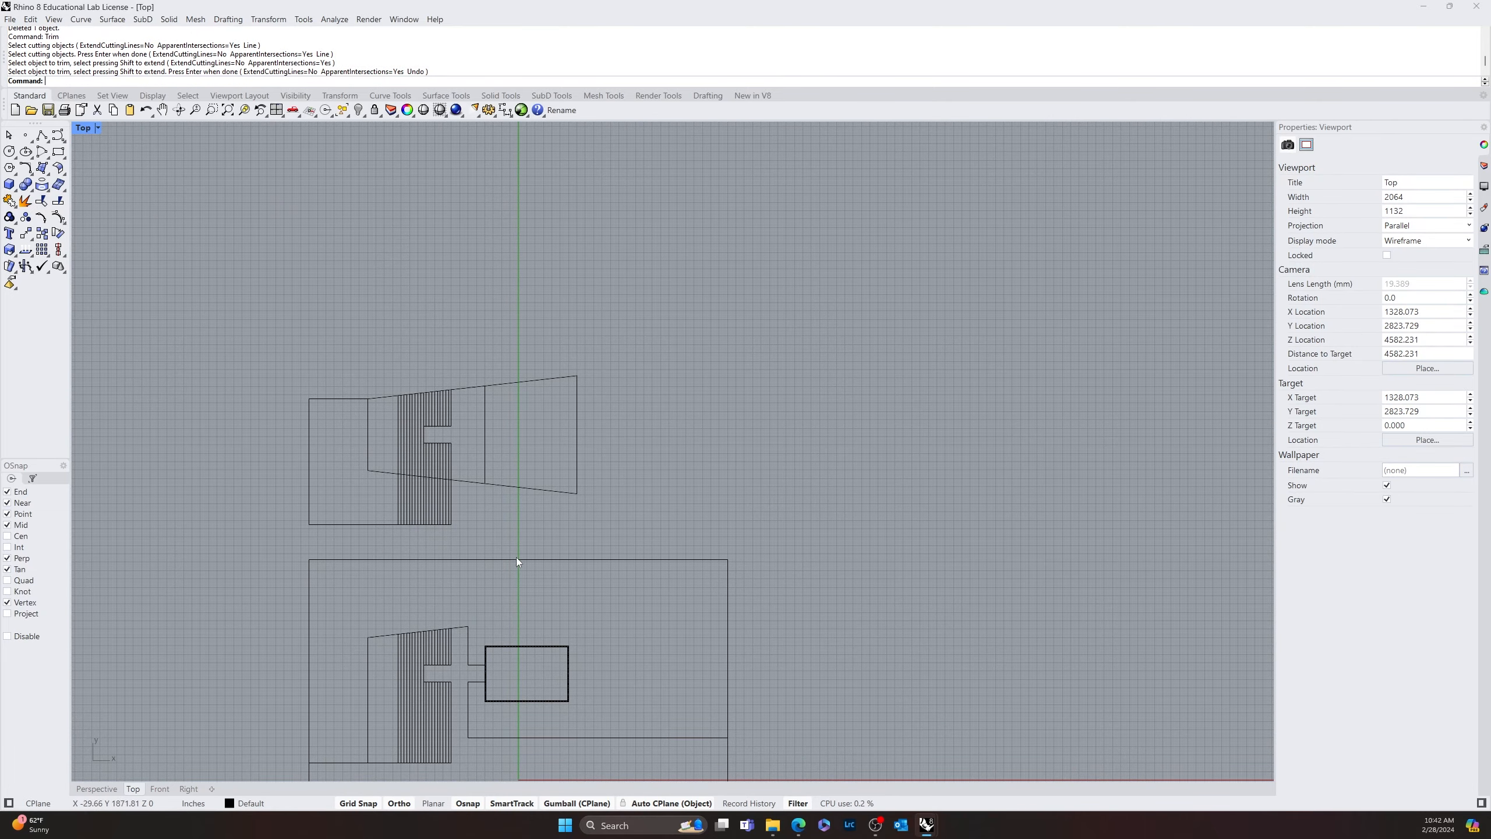
{"action": "scroll", "coordinate": [516, 557], "scroll_direction": "up", "scroll_amount": 10}
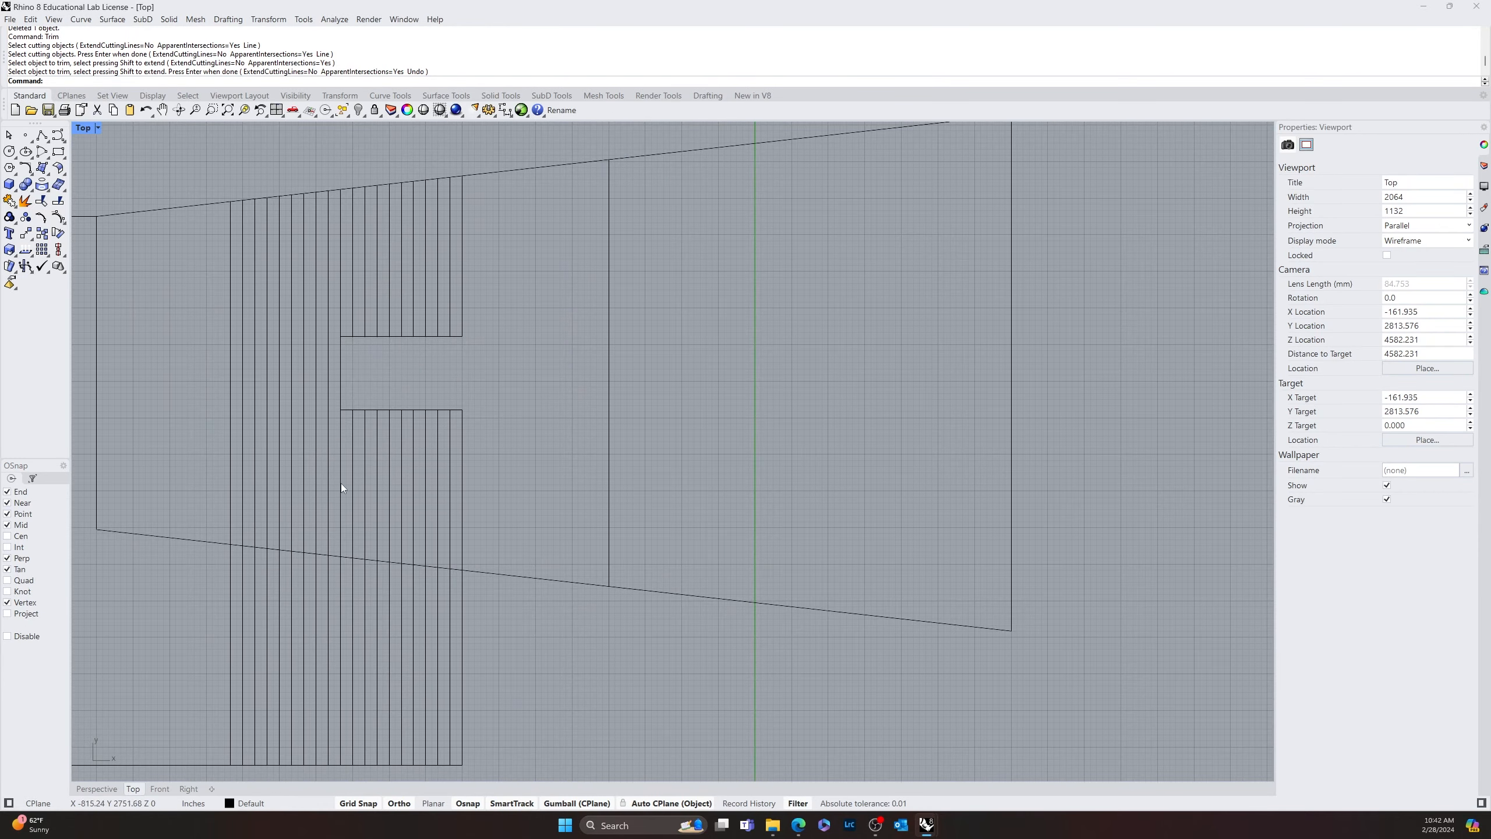
{"action": "scroll", "coordinate": [616, 693], "scroll_direction": "down", "scroll_amount": 10}
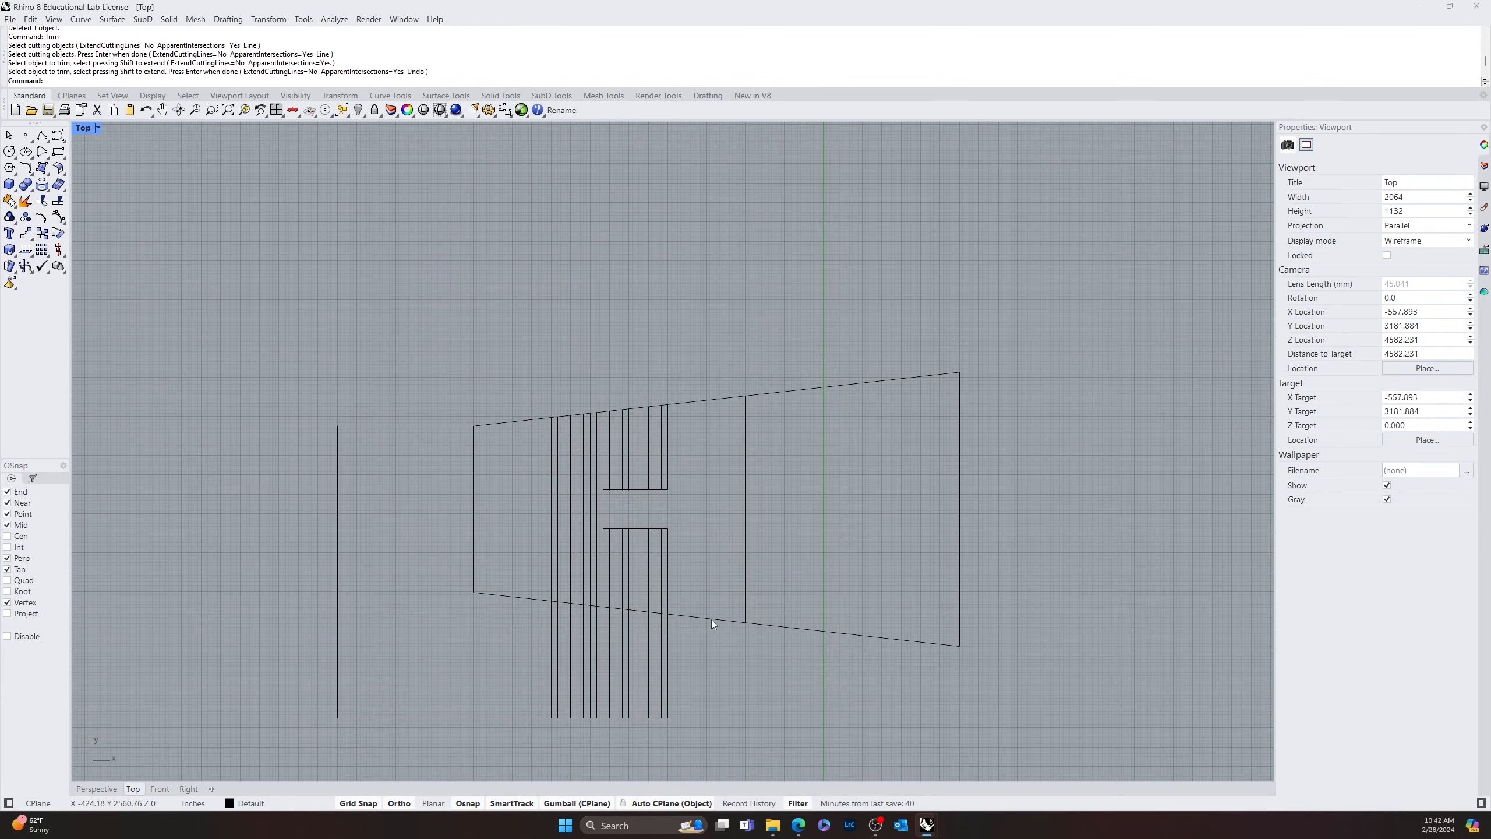
{"action": "right_click_drag", "start_coordinate": [711, 620], "coordinate": [583, 296]}
{"action": "scroll", "coordinate": [667, 311], "scroll_direction": "down", "scroll_amount": 5}
{"action": "scroll", "coordinate": [496, 358], "scroll_direction": "up", "scroll_amount": 10}
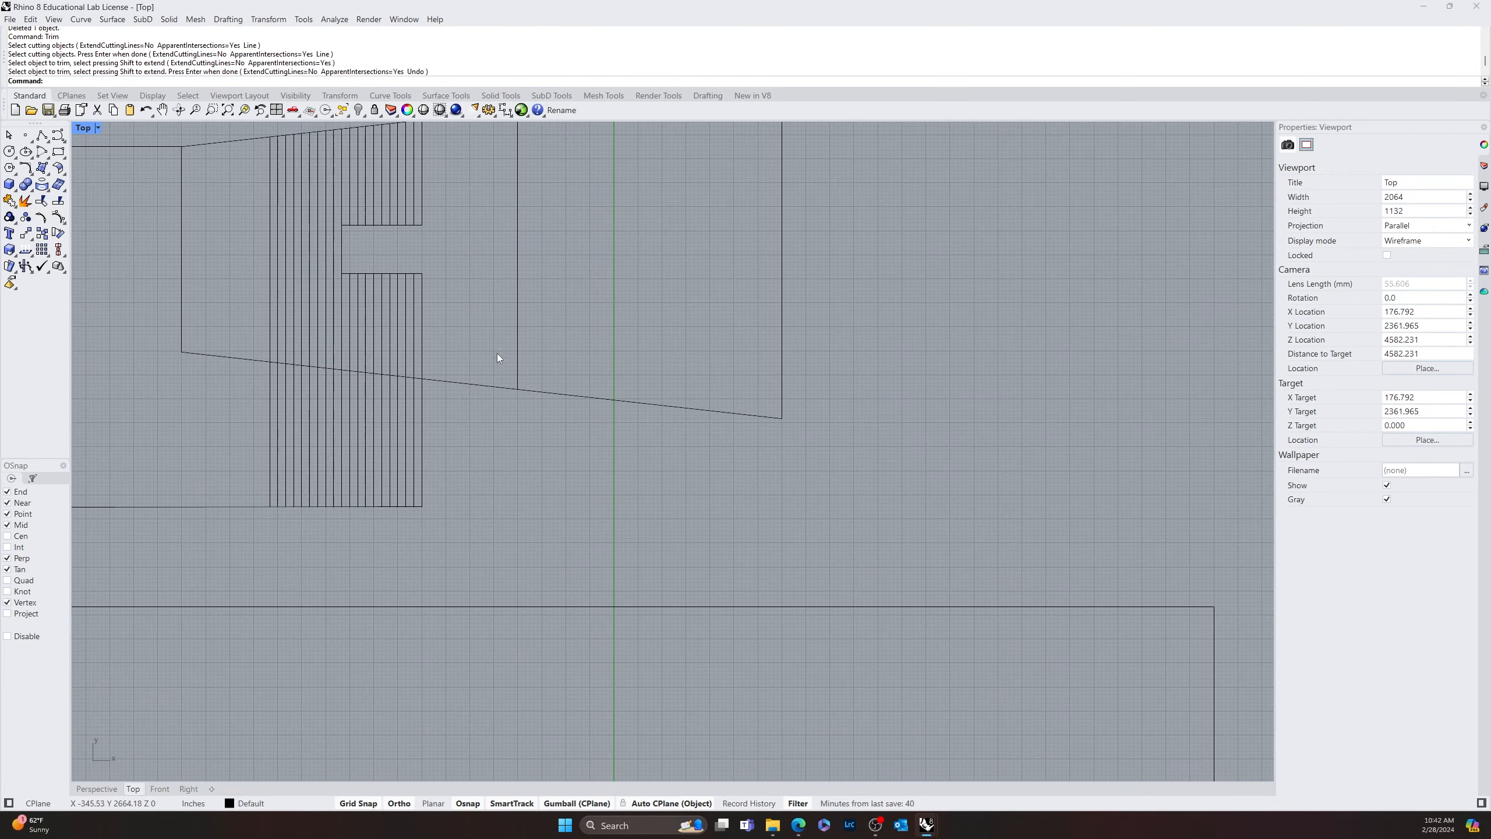
{"action": "scroll", "coordinate": [510, 497], "scroll_direction": "up", "scroll_amount": 3}
{"action": "scroll", "coordinate": [542, 572], "scroll_direction": "up", "scroll_amount": 5}
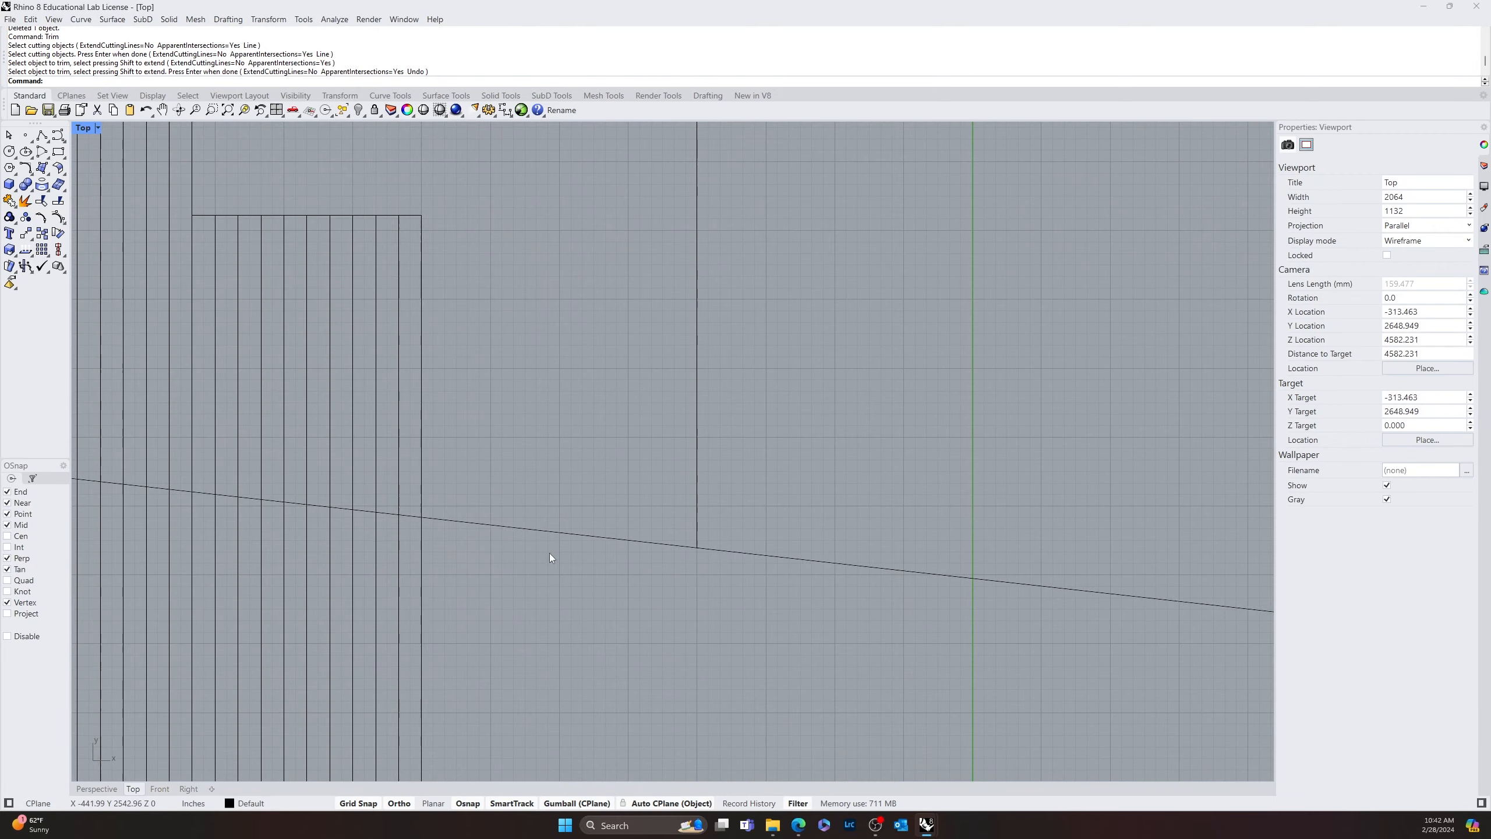
{"action": "scroll", "coordinate": [573, 611], "scroll_direction": "down", "scroll_amount": 6}
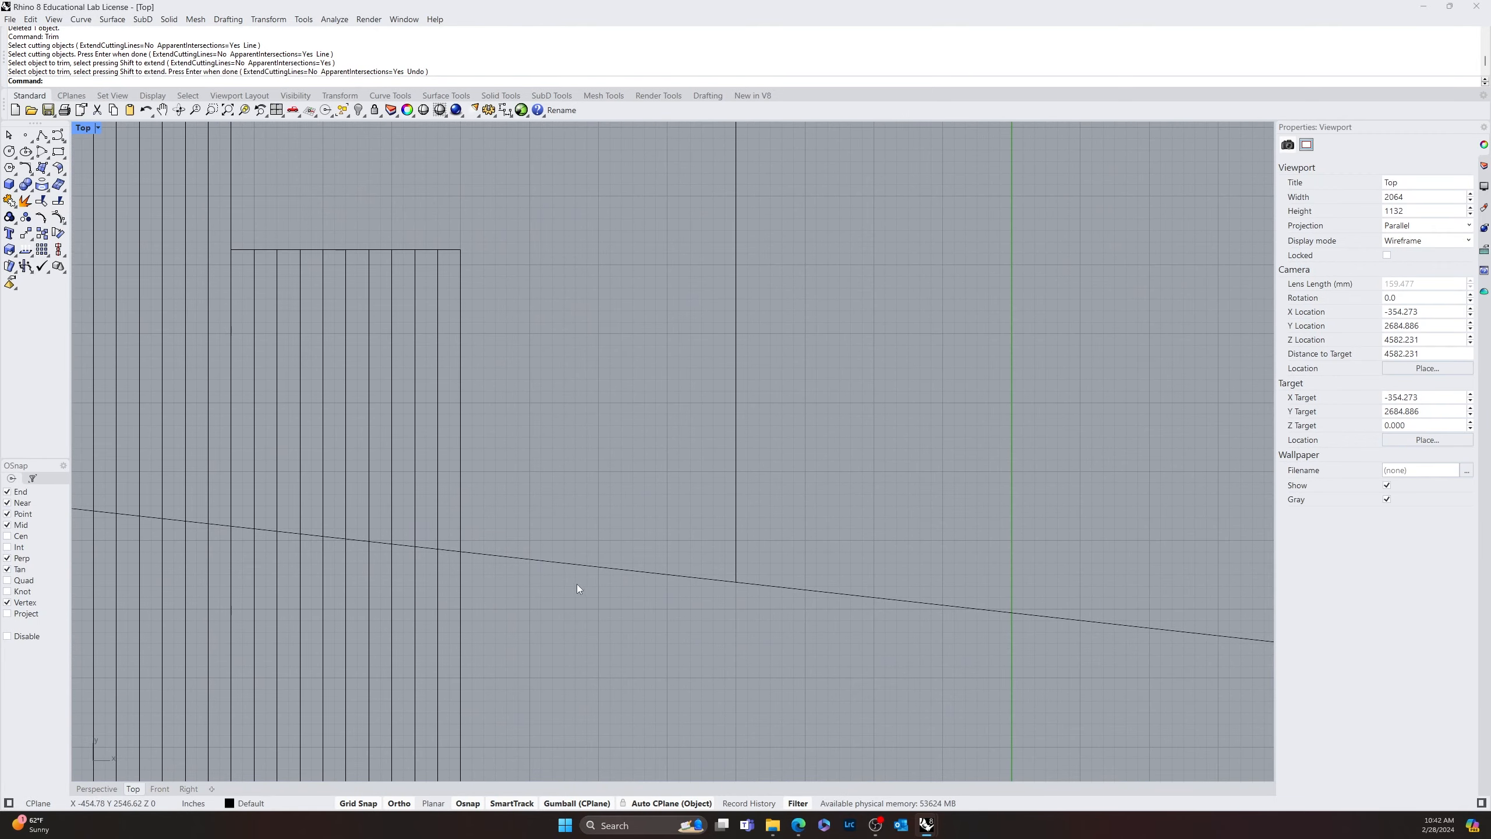
{"action": "right_click_drag", "start_coordinate": [554, 585], "coordinate": [643, 627]}
Inspect which segments of the tapered outline are joined by selecting its edge curves one at a time
{"action": "left_click", "coordinate": [644, 622]}
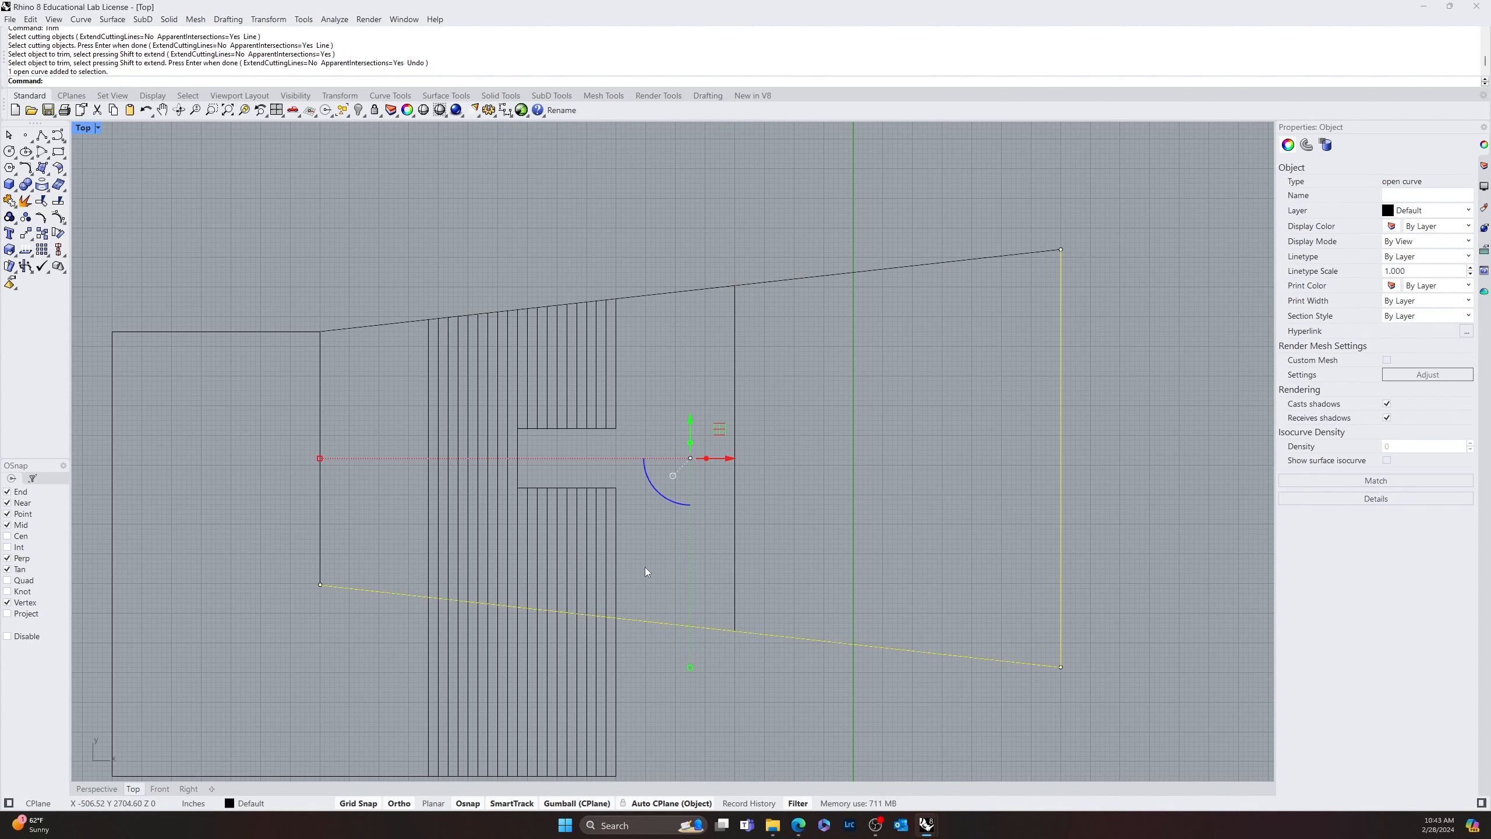
{"action": "key", "text": "Escape"}
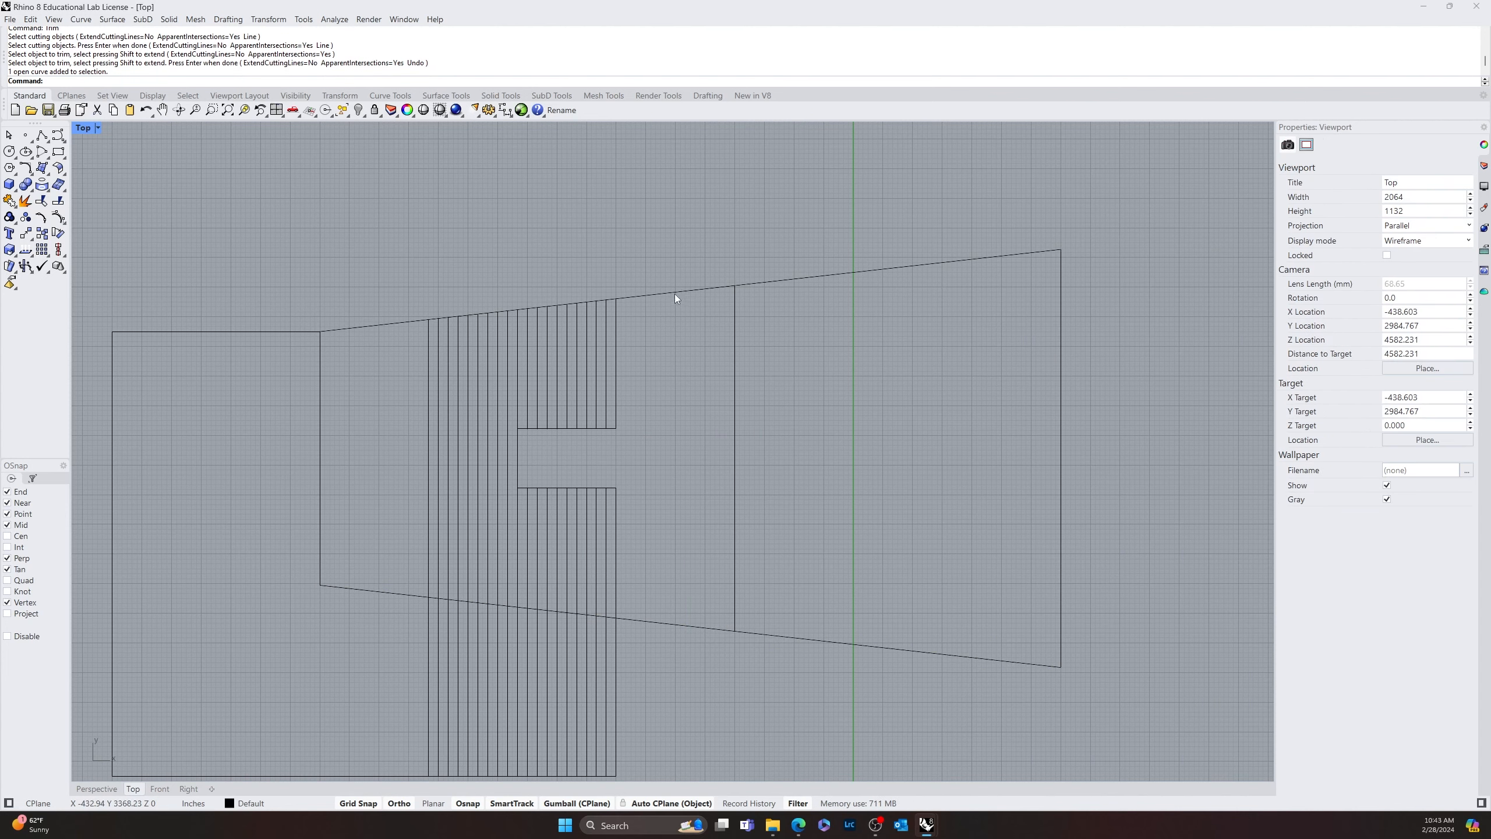
{"action": "left_click", "coordinate": [674, 291]}
{"action": "key", "text": "Escape"}
{"action": "scroll", "coordinate": [337, 427], "scroll_direction": "down", "scroll_amount": 6}
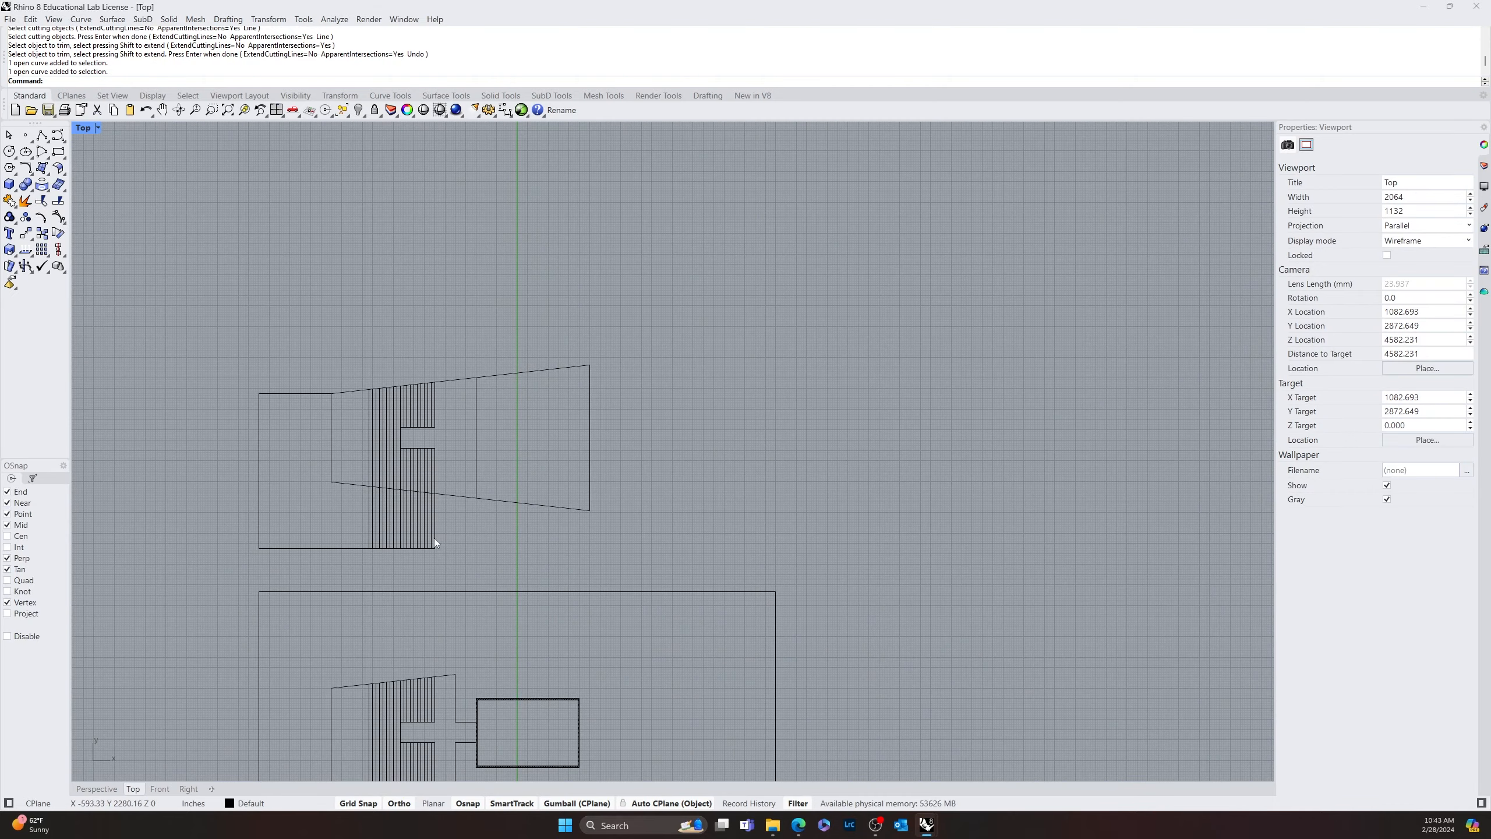
{"action": "left_click", "coordinate": [446, 493]}
{"action": "key", "text": "Escape"}
{"action": "left_click", "coordinate": [549, 369]}
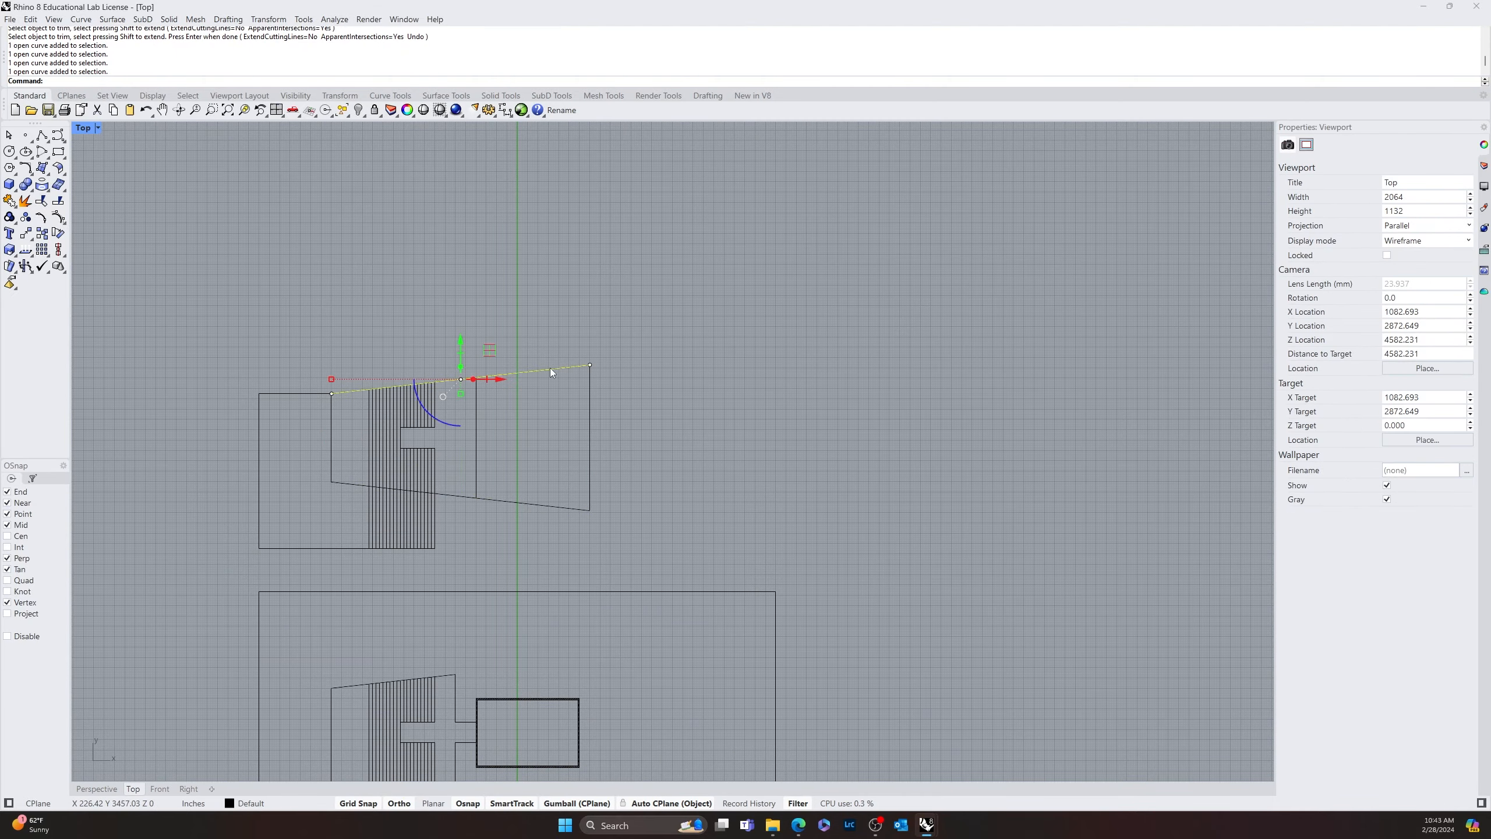
{"action": "key", "text": "Escape"}
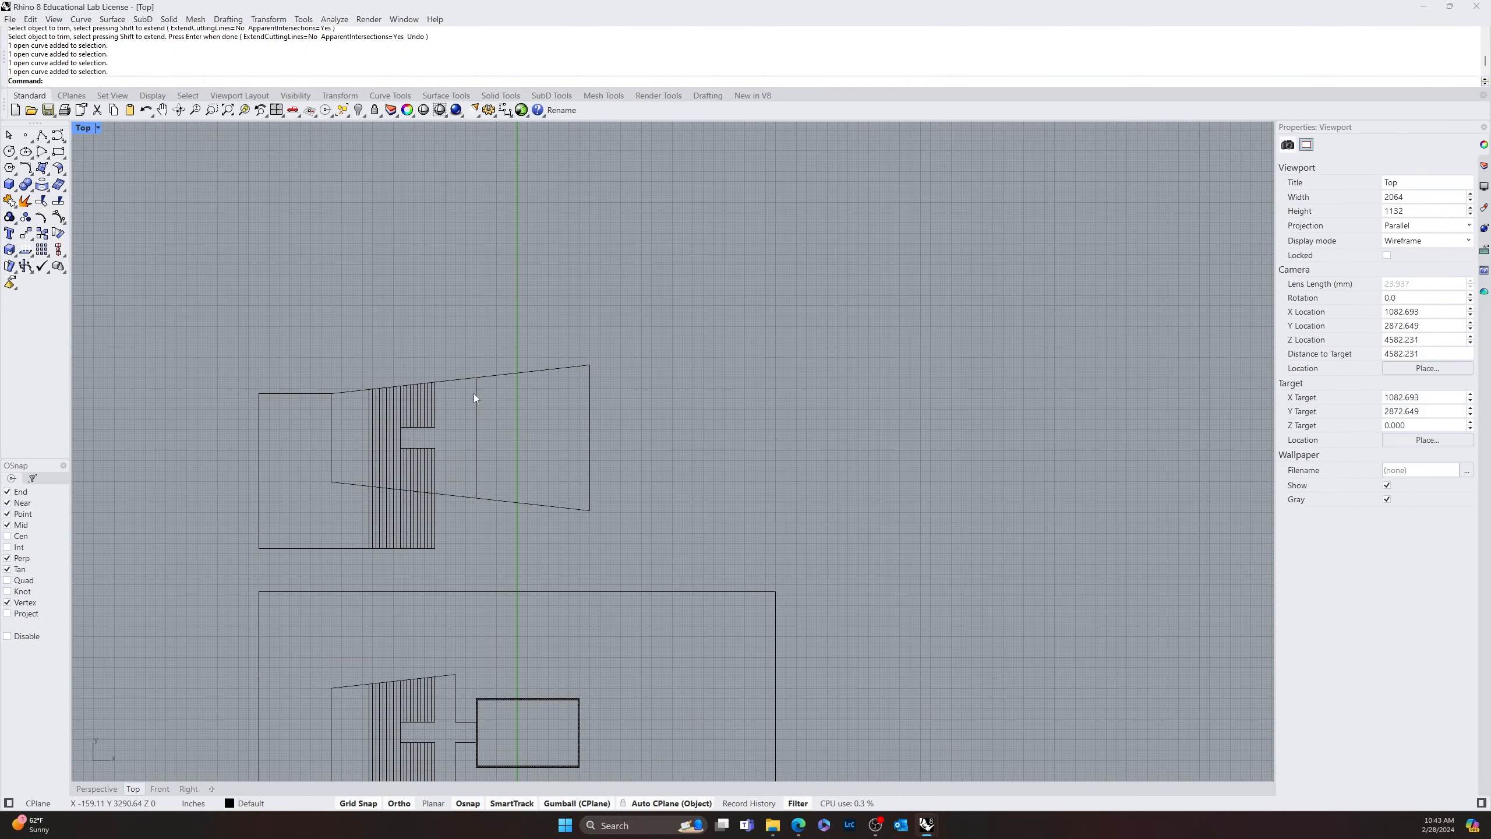
{"action": "left_click", "coordinate": [354, 401]}
{"action": "key", "text": "Escape"}
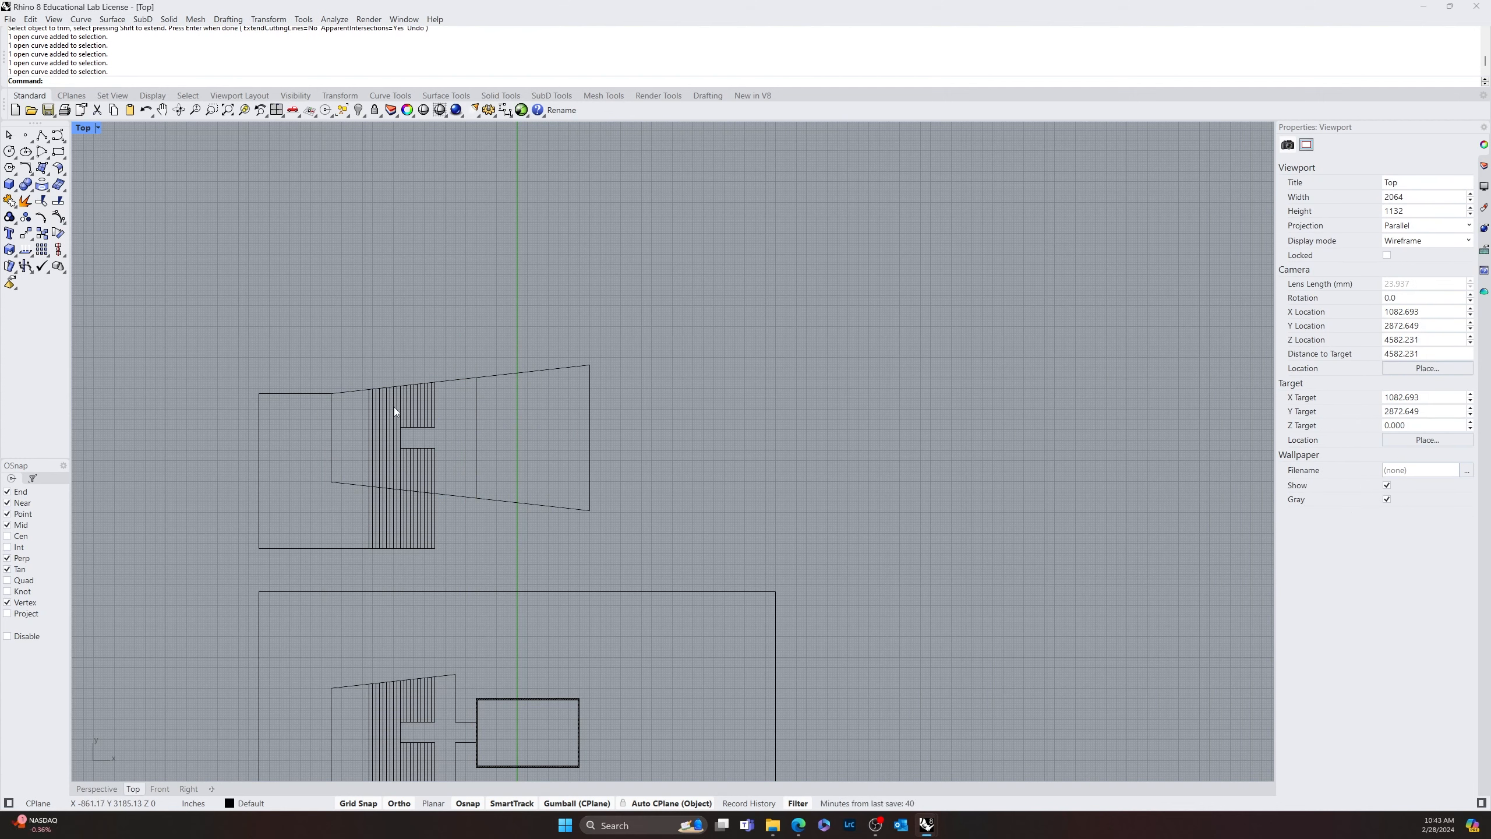
Offset the tapered outline's sloped upper edge 10 inches inward
{"action": "type", "text": "Offset"}
{"action": "key", "text": "Return"}
{"action": "type", "text": "1"}
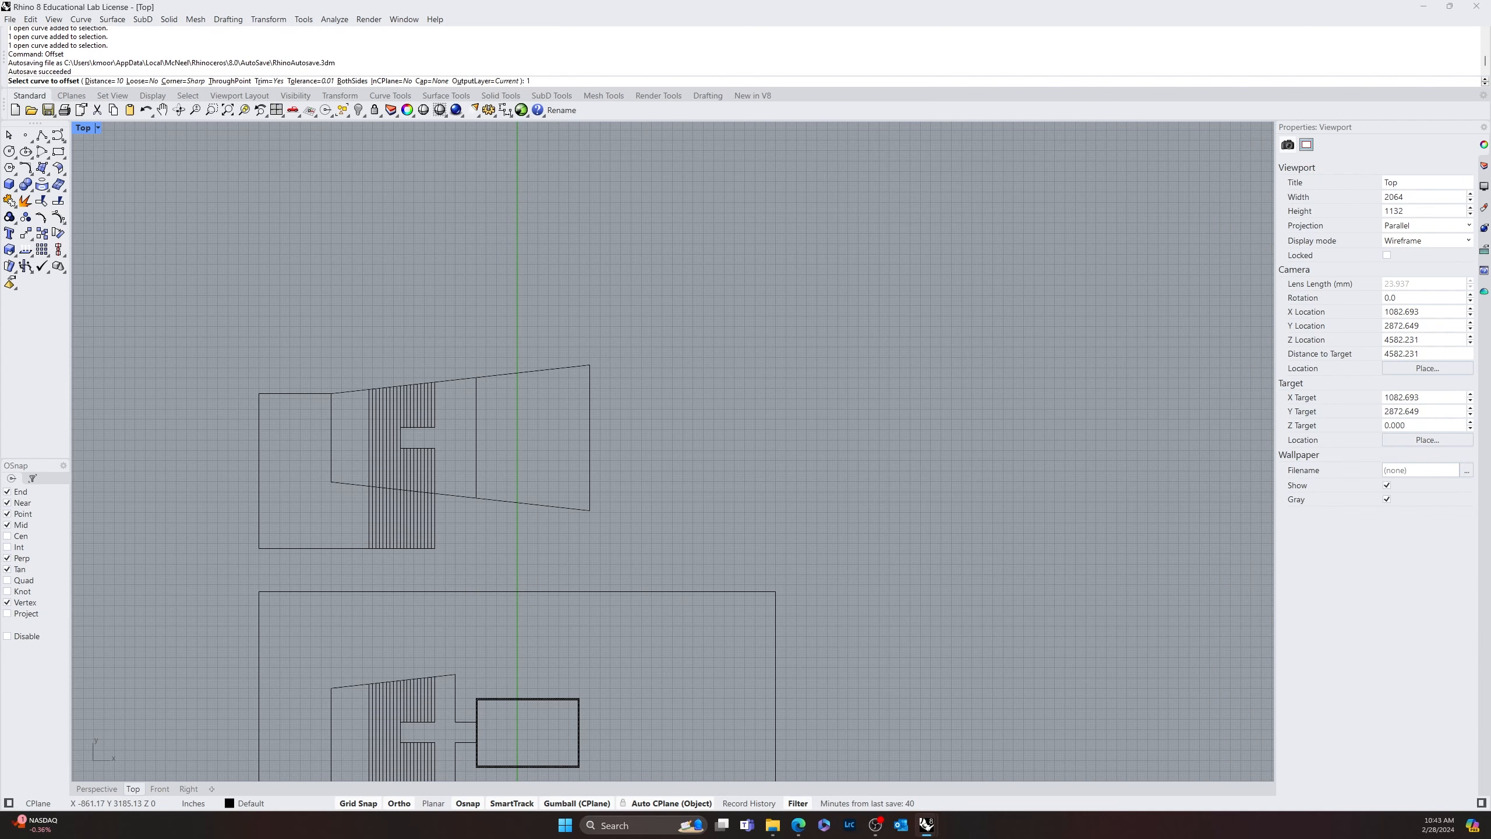
{"action": "type", "text": "0"}
{"action": "key", "text": "Return"}
{"action": "left_click", "coordinate": [452, 381]}
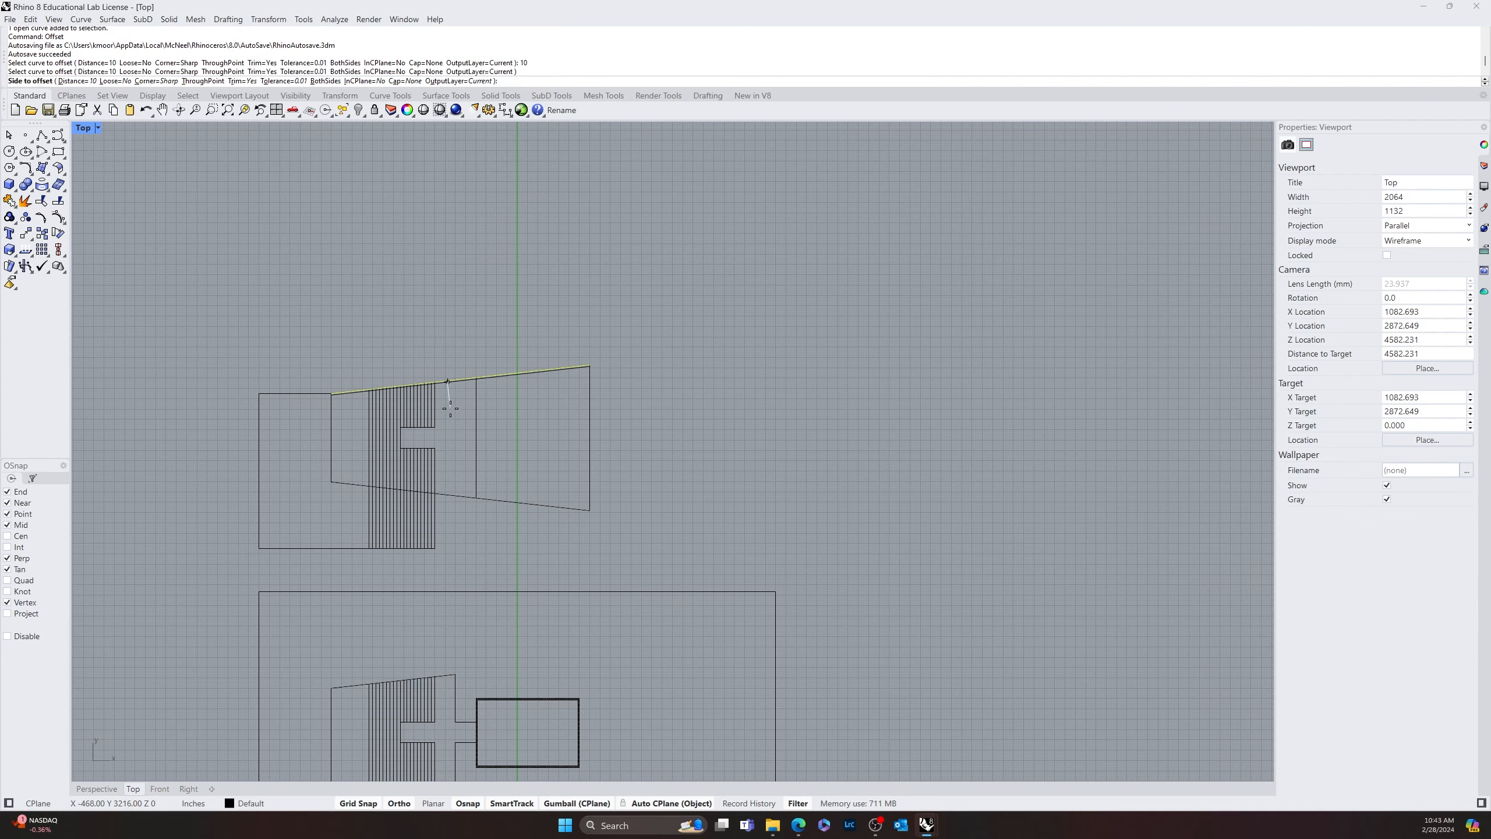
{"action": "left_click", "coordinate": [493, 406]}
Offset the tapered outline's joined right and lower edges and its left edge 10 inches inward
{"action": "scroll", "coordinate": [516, 414], "scroll_direction": "up", "scroll_amount": 5}
{"action": "key", "text": "Return"}
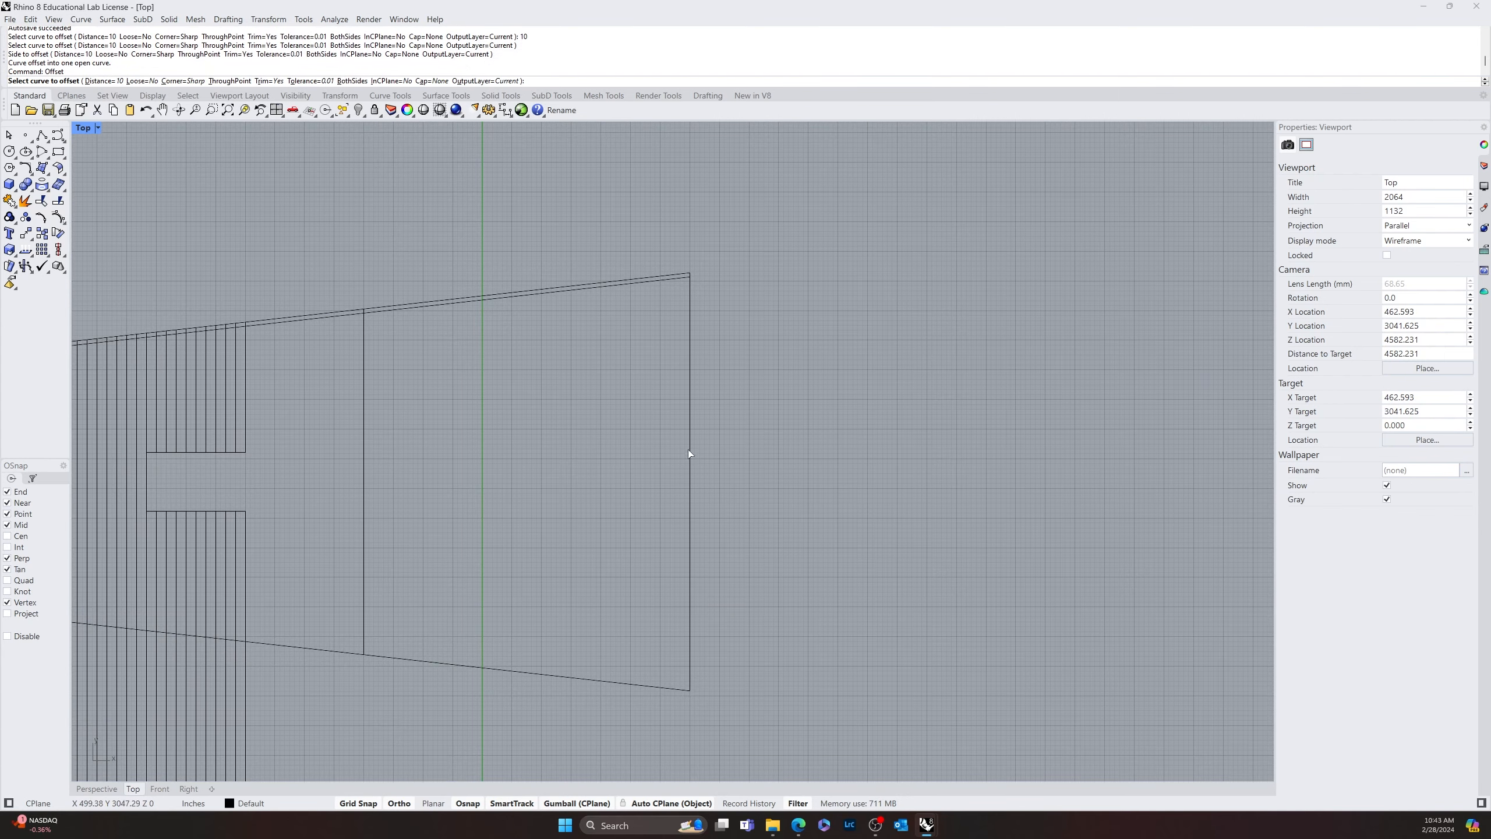
{"action": "left_click", "coordinate": [688, 449]}
{"action": "left_click", "coordinate": [592, 457]}
{"action": "scroll", "coordinate": [473, 521], "scroll_direction": "down", "scroll_amount": 8}
{"action": "scroll", "coordinate": [207, 467], "scroll_direction": "up", "scroll_amount": 8}
{"action": "key", "text": "Return"}
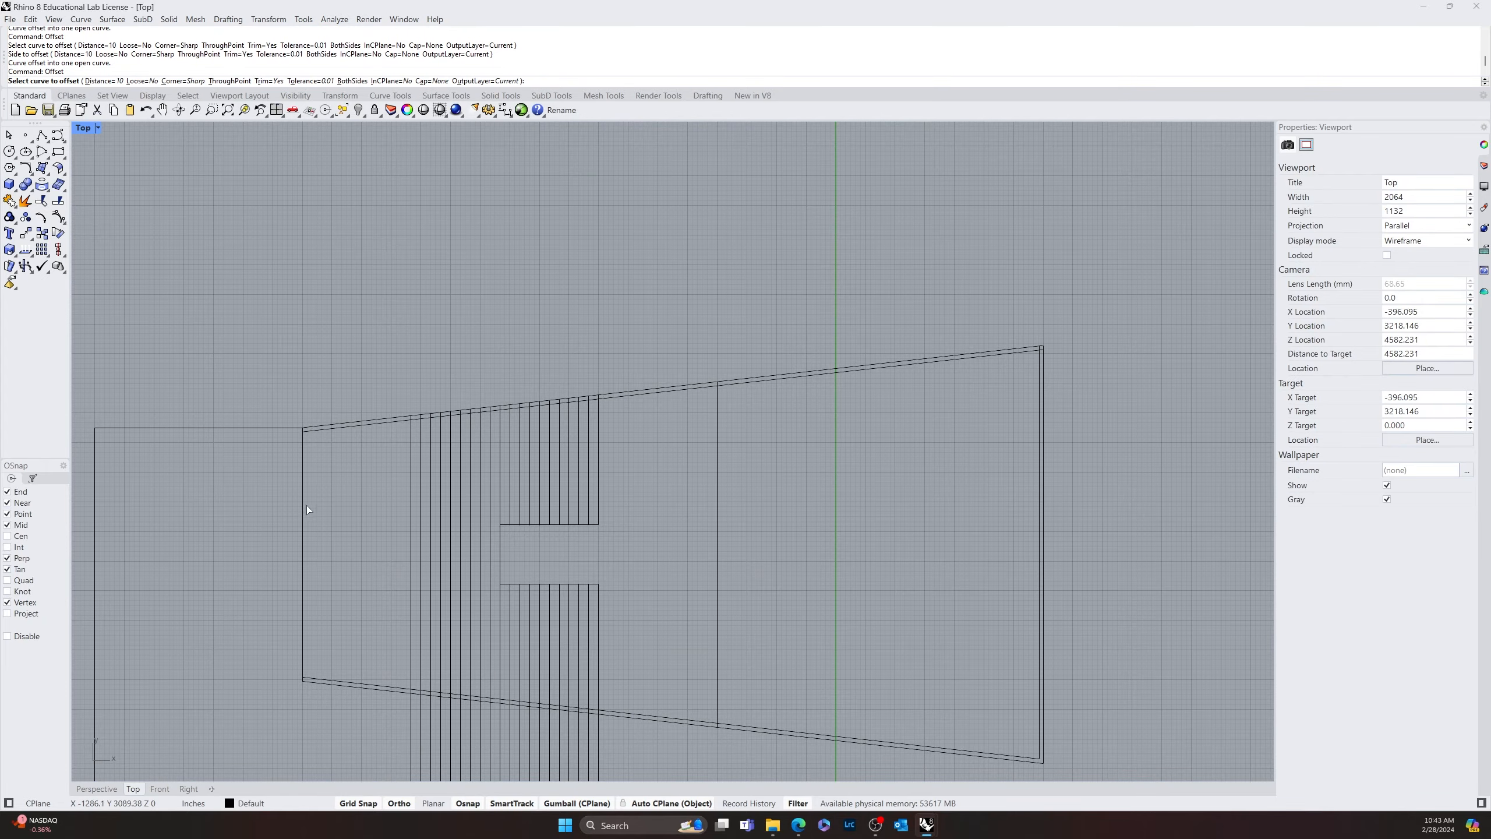
{"action": "left_click", "coordinate": [304, 508]}
{"action": "left_click", "coordinate": [327, 504]}
Fillet the inner offset lines with radius 0 at the tapered outline's upper-left corner
{"action": "scroll", "coordinate": [352, 499], "scroll_direction": "up", "scroll_amount": 10}
{"action": "type", "text": "Fillet"}
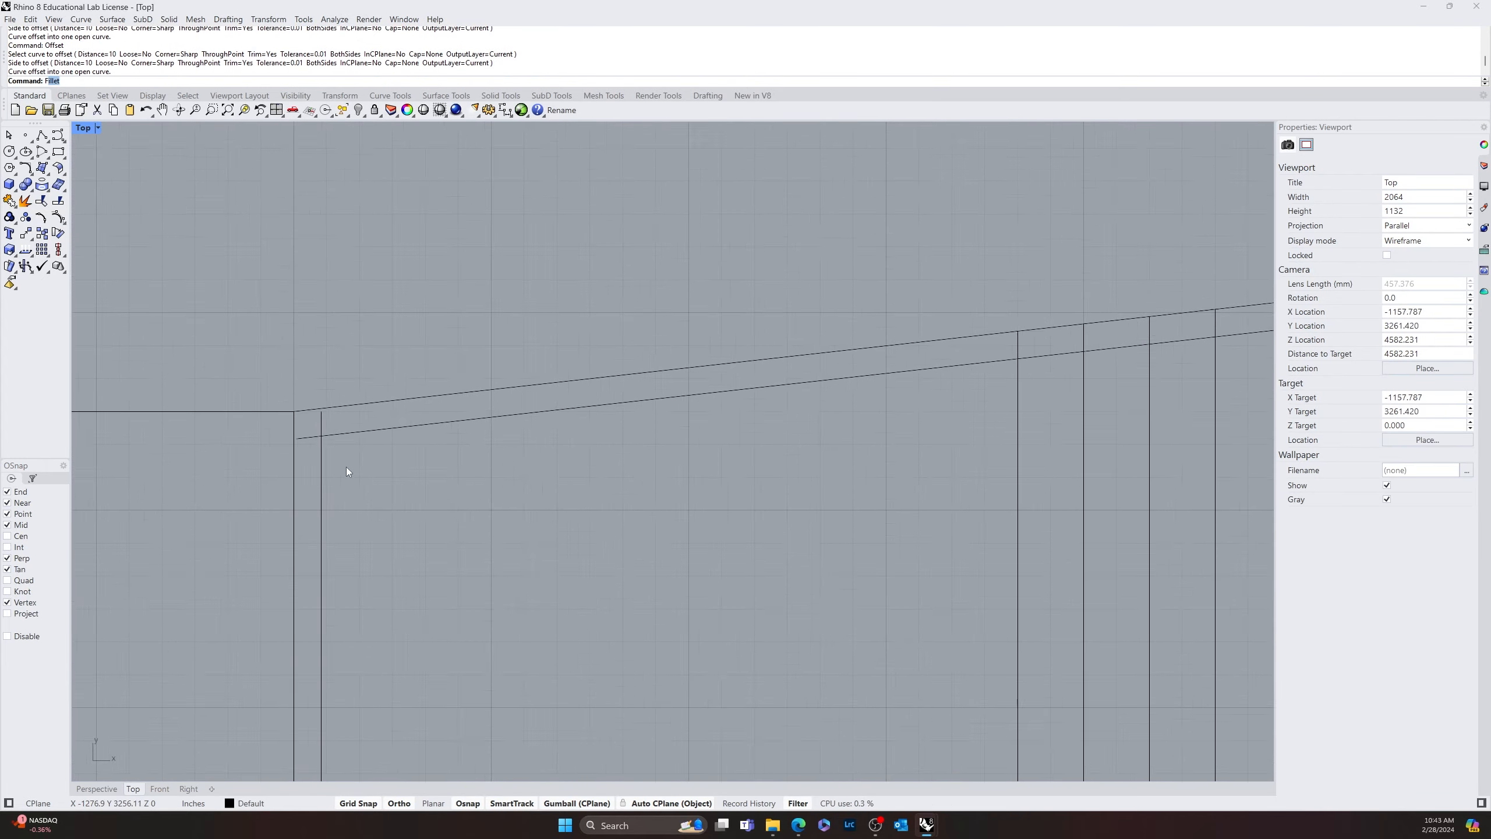
{"action": "key", "text": "Return"}
{"action": "left_click", "coordinate": [326, 451]}
{"action": "left_click", "coordinate": [349, 433]}
{"action": "scroll", "coordinate": [350, 434], "scroll_direction": "down", "scroll_amount": 8}
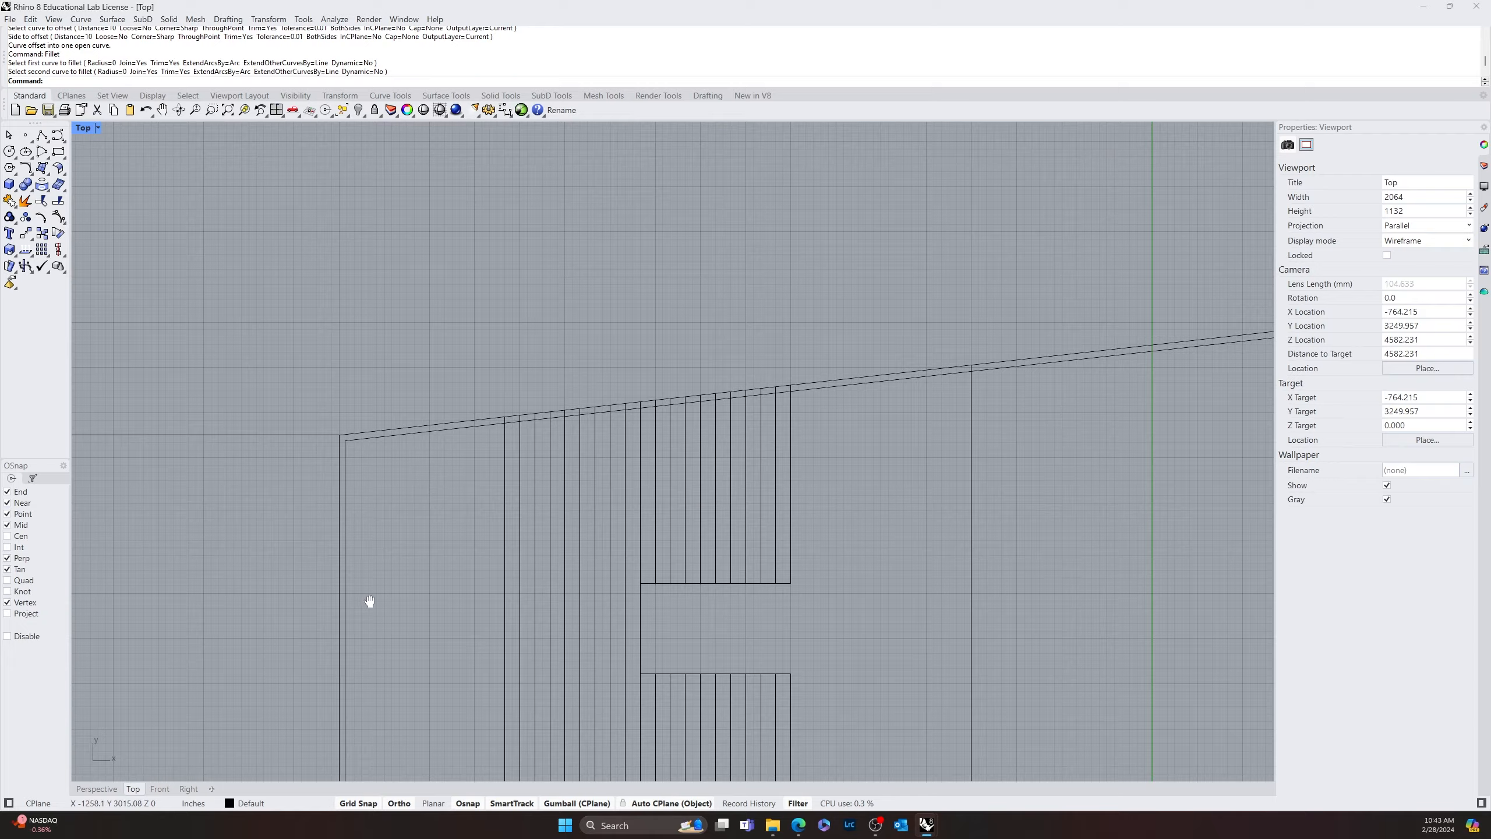
Fillet the inner offset lines with radius 0 at the tapered outline's lower-left corner
{"action": "right_click_drag", "start_coordinate": [369, 601], "coordinate": [340, 534]}
{"action": "scroll", "coordinate": [219, 425], "scroll_direction": "up", "scroll_amount": 5}
{"action": "key", "text": "Return"}
{"action": "left_click", "coordinate": [199, 439]}
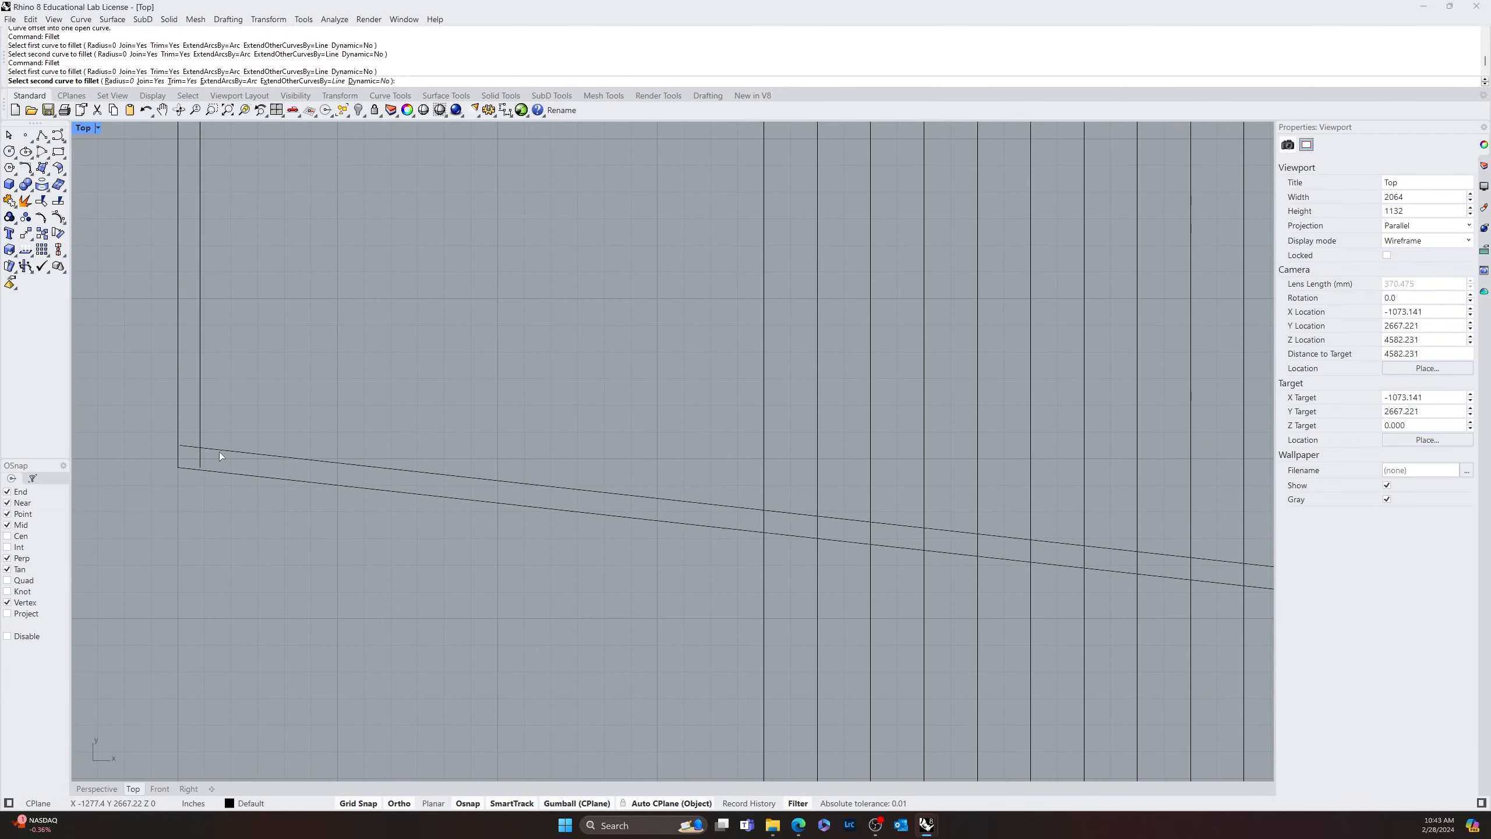
{"action": "left_click", "coordinate": [219, 451]}
{"action": "scroll", "coordinate": [219, 451], "scroll_direction": "down", "scroll_amount": 5}
Fillet the inner offset's sloped upper line and right line with radius 0 at the outline's upper-right corner
{"action": "scroll", "coordinate": [445, 502], "scroll_direction": "up", "scroll_amount": 6}
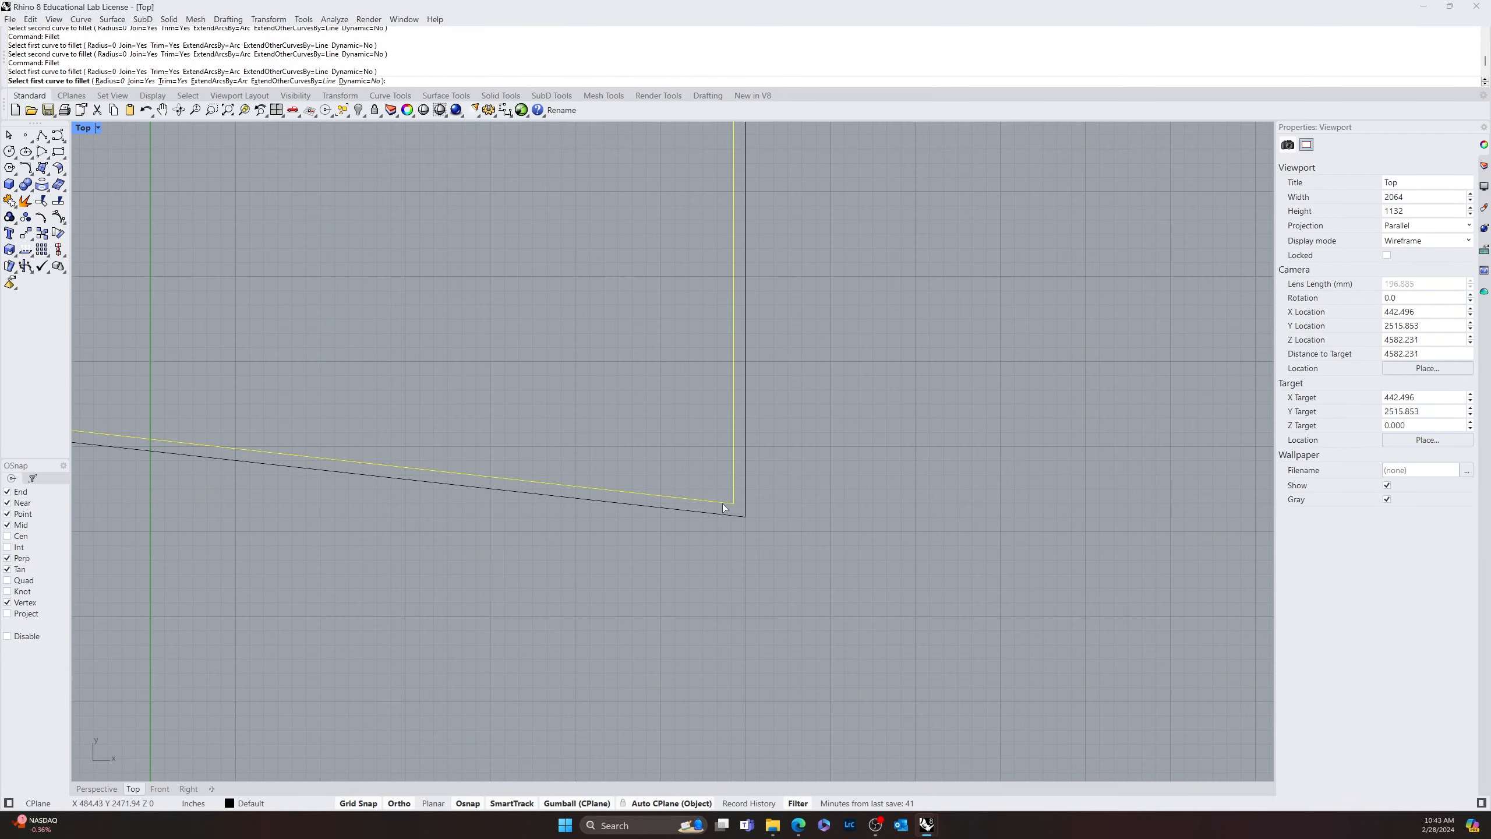
{"action": "scroll", "coordinate": [734, 493], "scroll_direction": "down", "scroll_amount": 6}
{"action": "scroll", "coordinate": [582, 309], "scroll_direction": "up", "scroll_amount": 6}
{"action": "key", "text": "Return"}
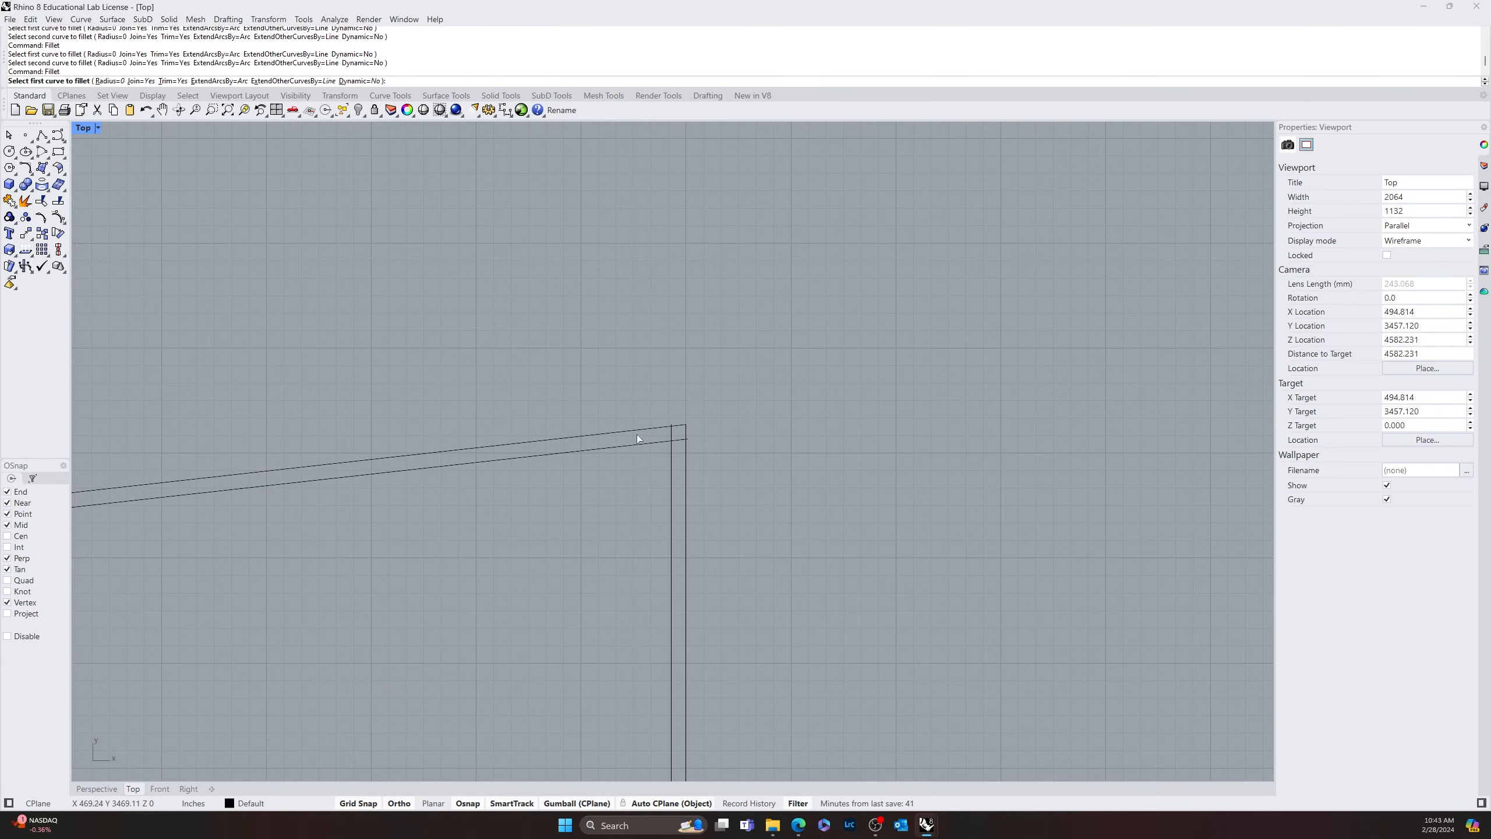
{"action": "left_click", "coordinate": [650, 444]}
{"action": "left_click", "coordinate": [672, 469]}
{"action": "scroll", "coordinate": [604, 515], "scroll_direction": "down", "scroll_amount": 6}
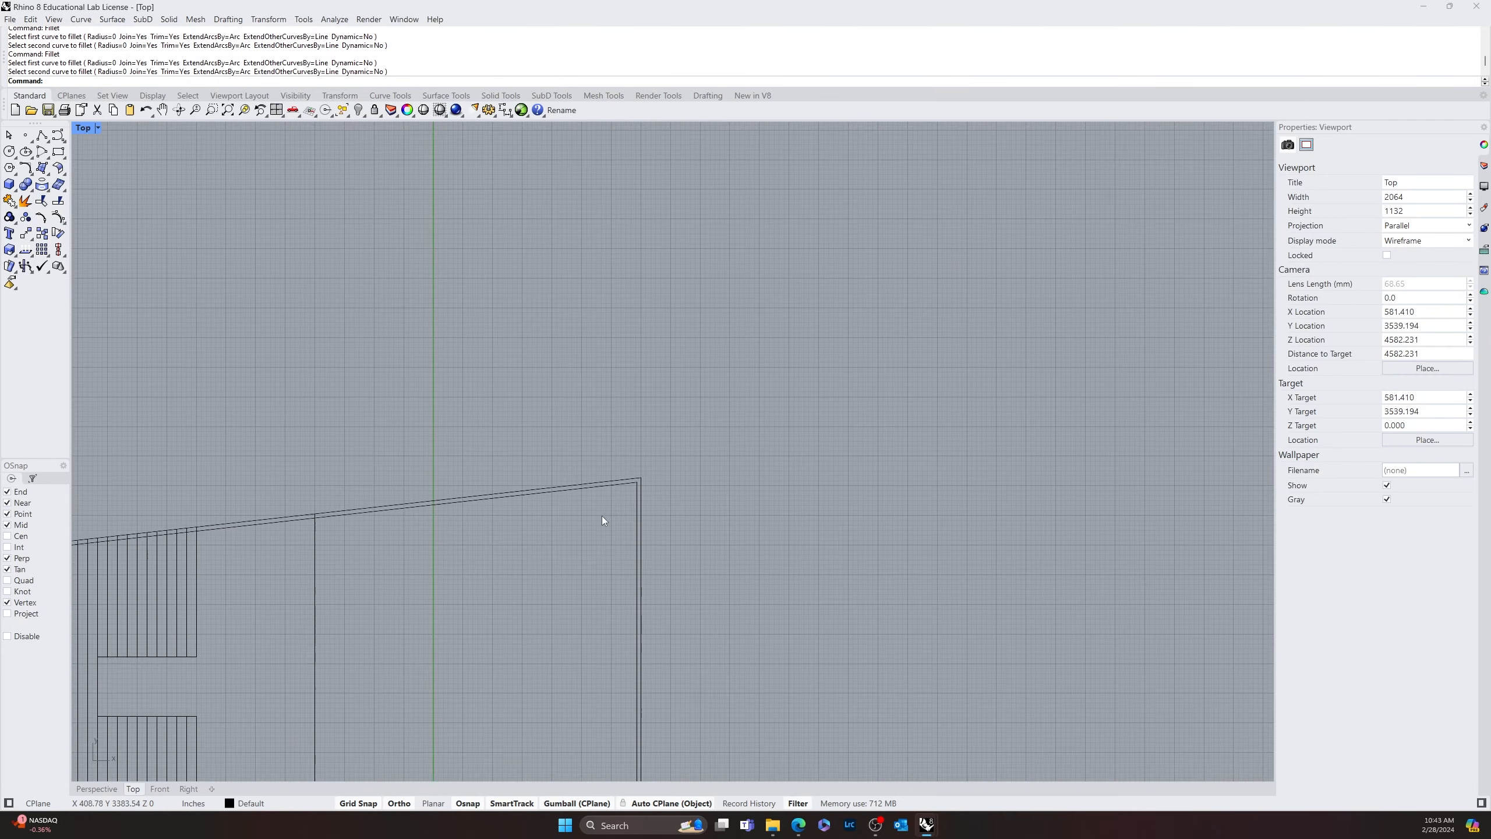
Using both lower sloped wall lines as cutters, trim the rightmost stripes' segments lying between those lines
{"action": "scroll", "coordinate": [511, 471], "scroll_direction": "up", "scroll_amount": 10}
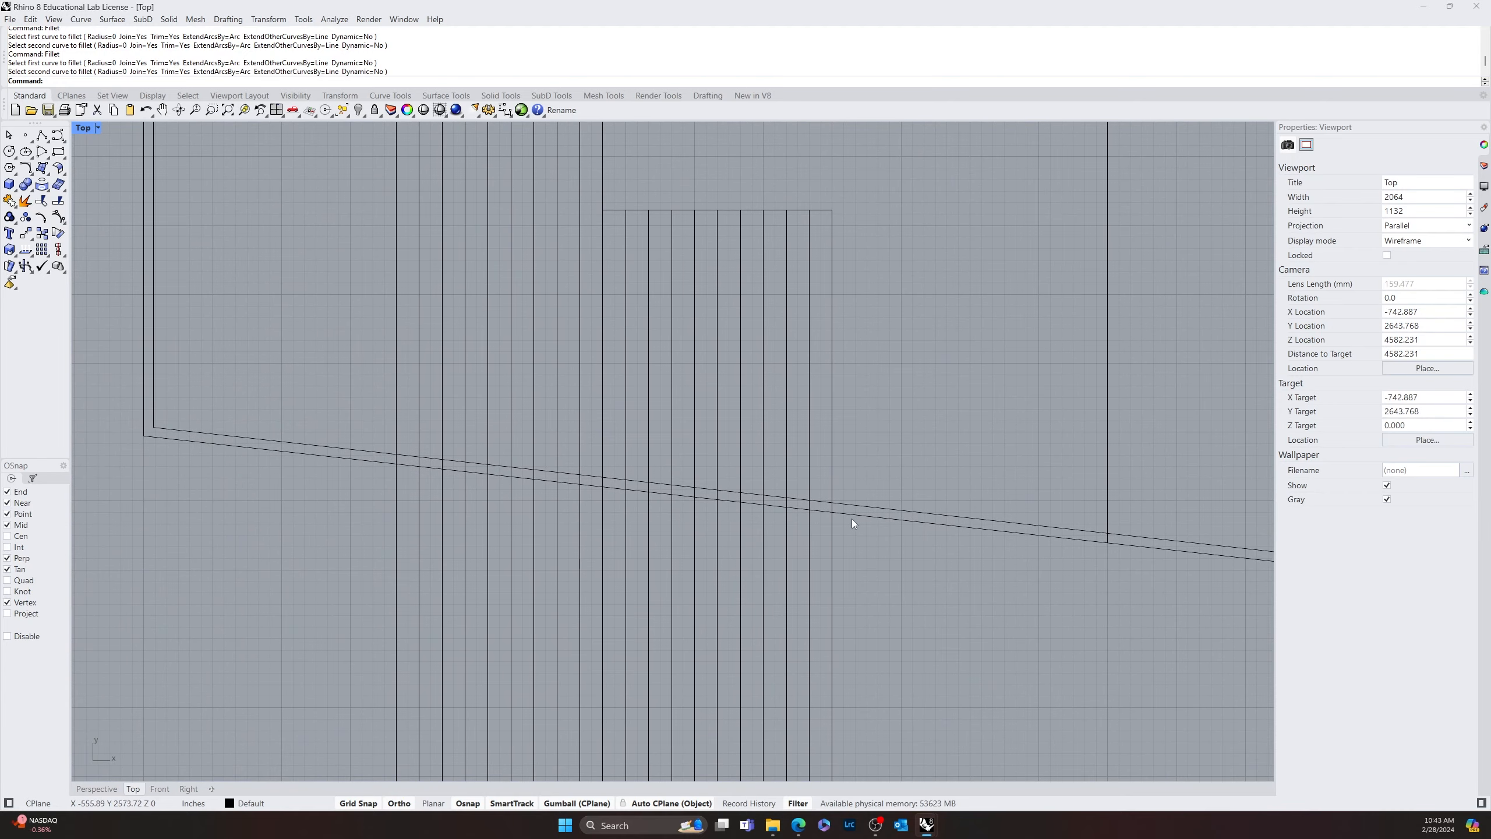
{"action": "left_click_drag", "start_coordinate": [889, 492], "coordinate": [864, 553]}
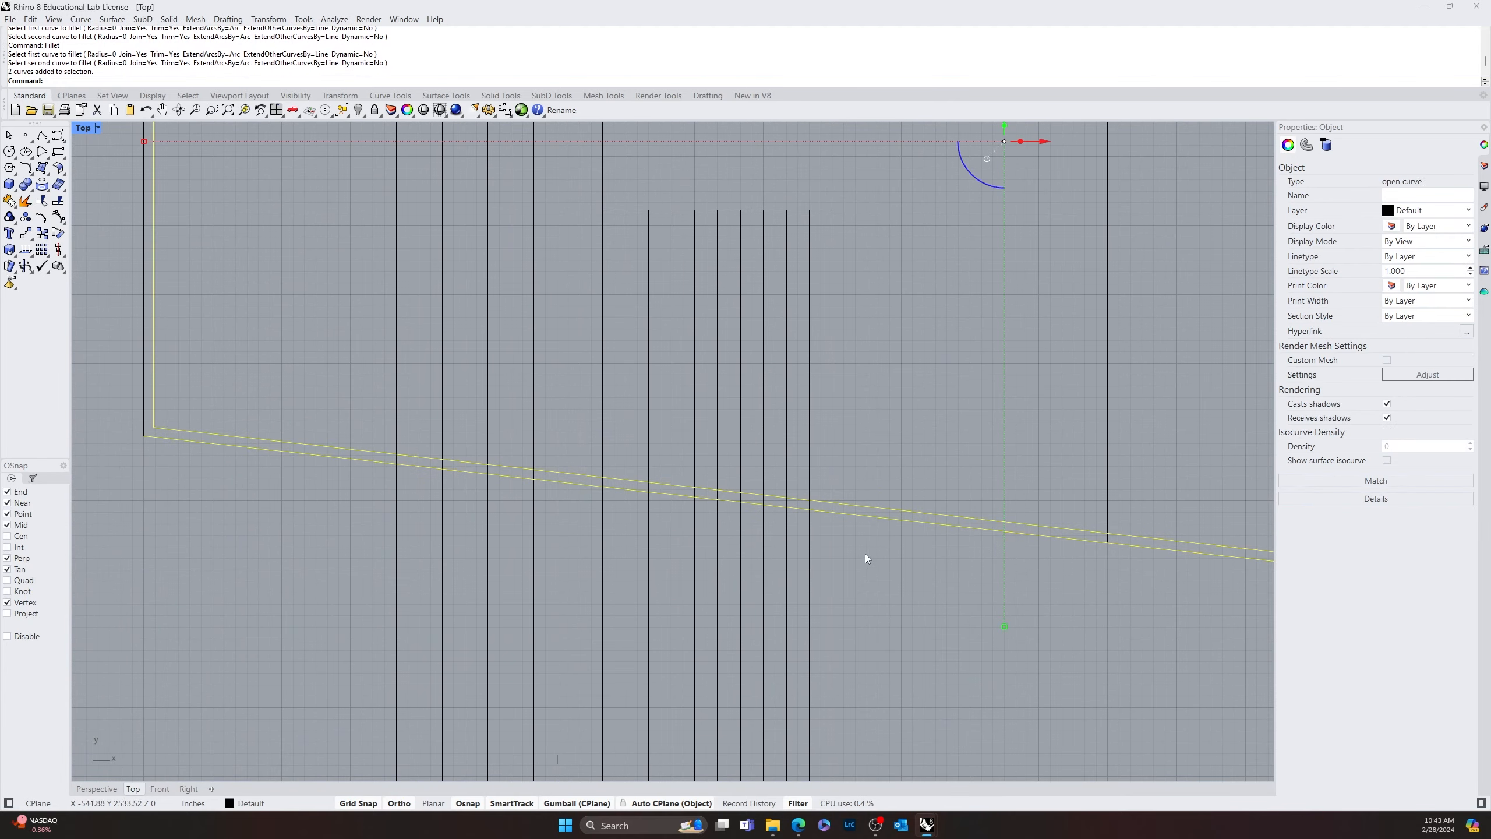
{"action": "left_click", "coordinate": [824, 539]}
{"action": "type", "text": "trim"}
{"action": "key", "text": "Return"}
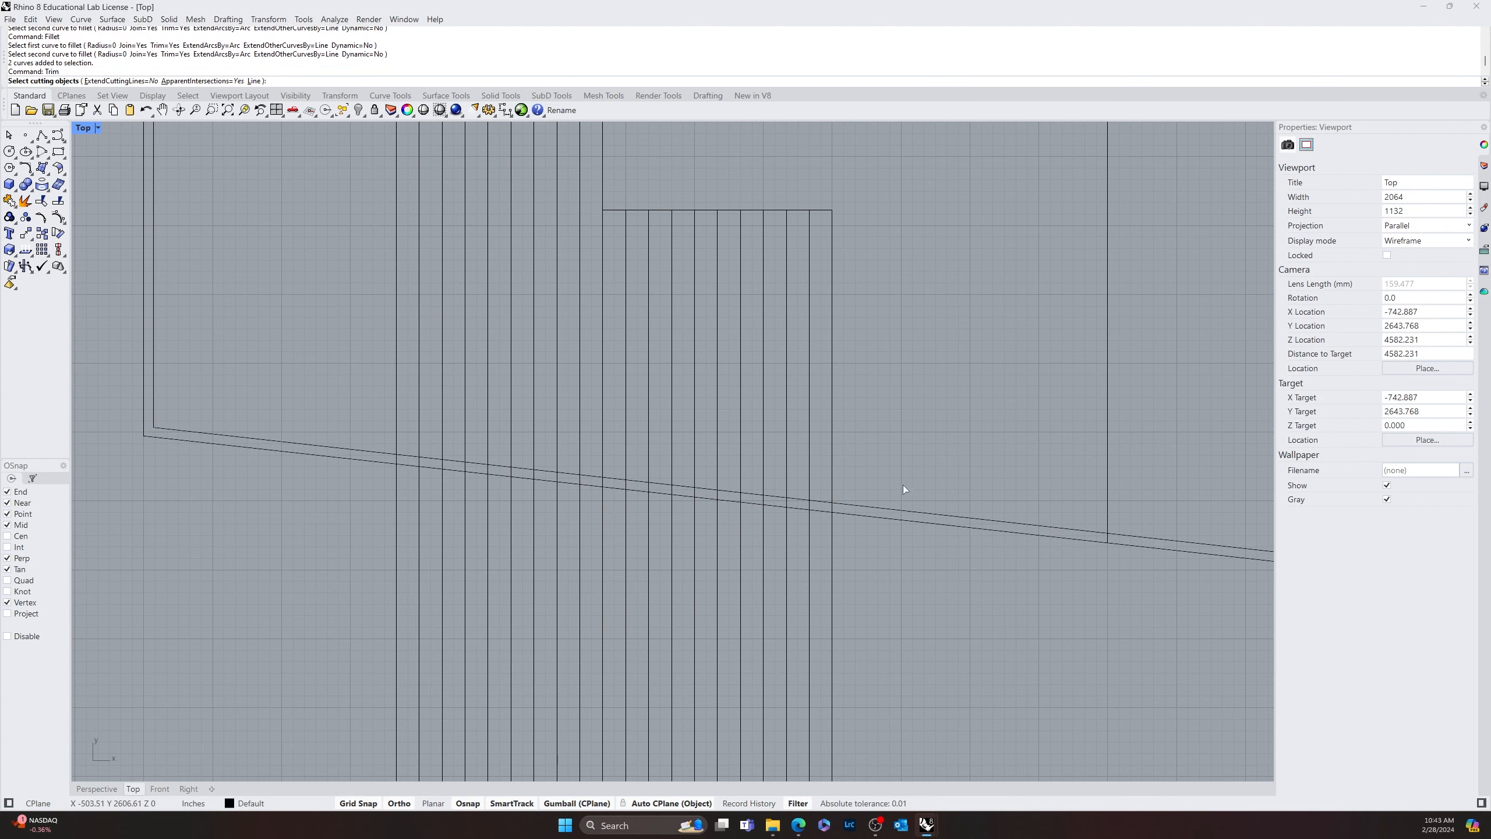
{"action": "left_click_drag", "start_coordinate": [902, 485], "coordinate": [856, 555]}
{"action": "scroll", "coordinate": [855, 519], "scroll_direction": "up", "scroll_amount": 3}
{"action": "key", "text": "Return"}
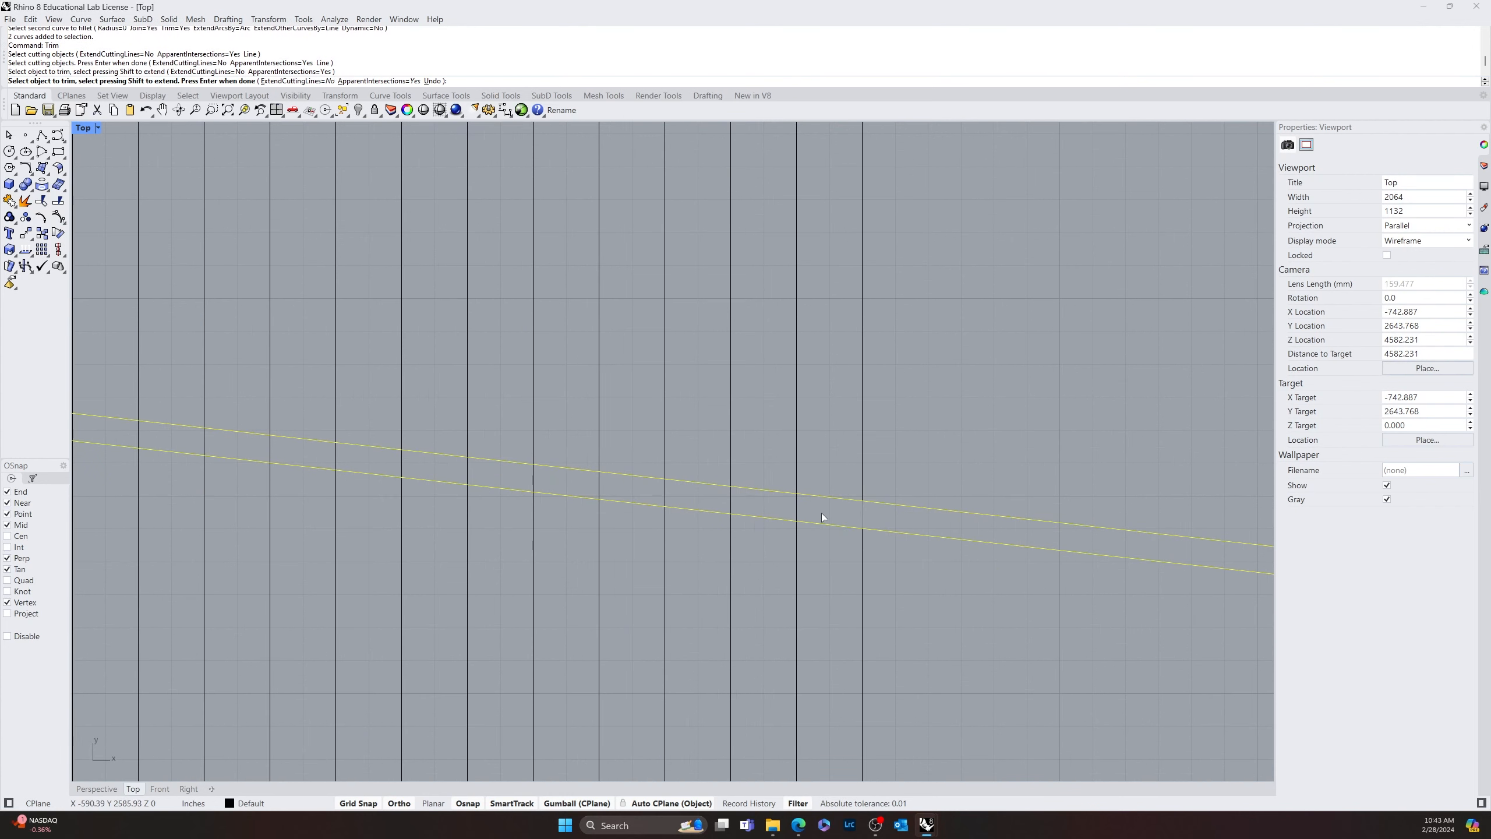
{"action": "left_click_drag", "start_coordinate": [732, 505], "coordinate": [588, 486]}
{"action": "right_click_drag", "start_coordinate": [552, 485], "coordinate": [812, 506]}
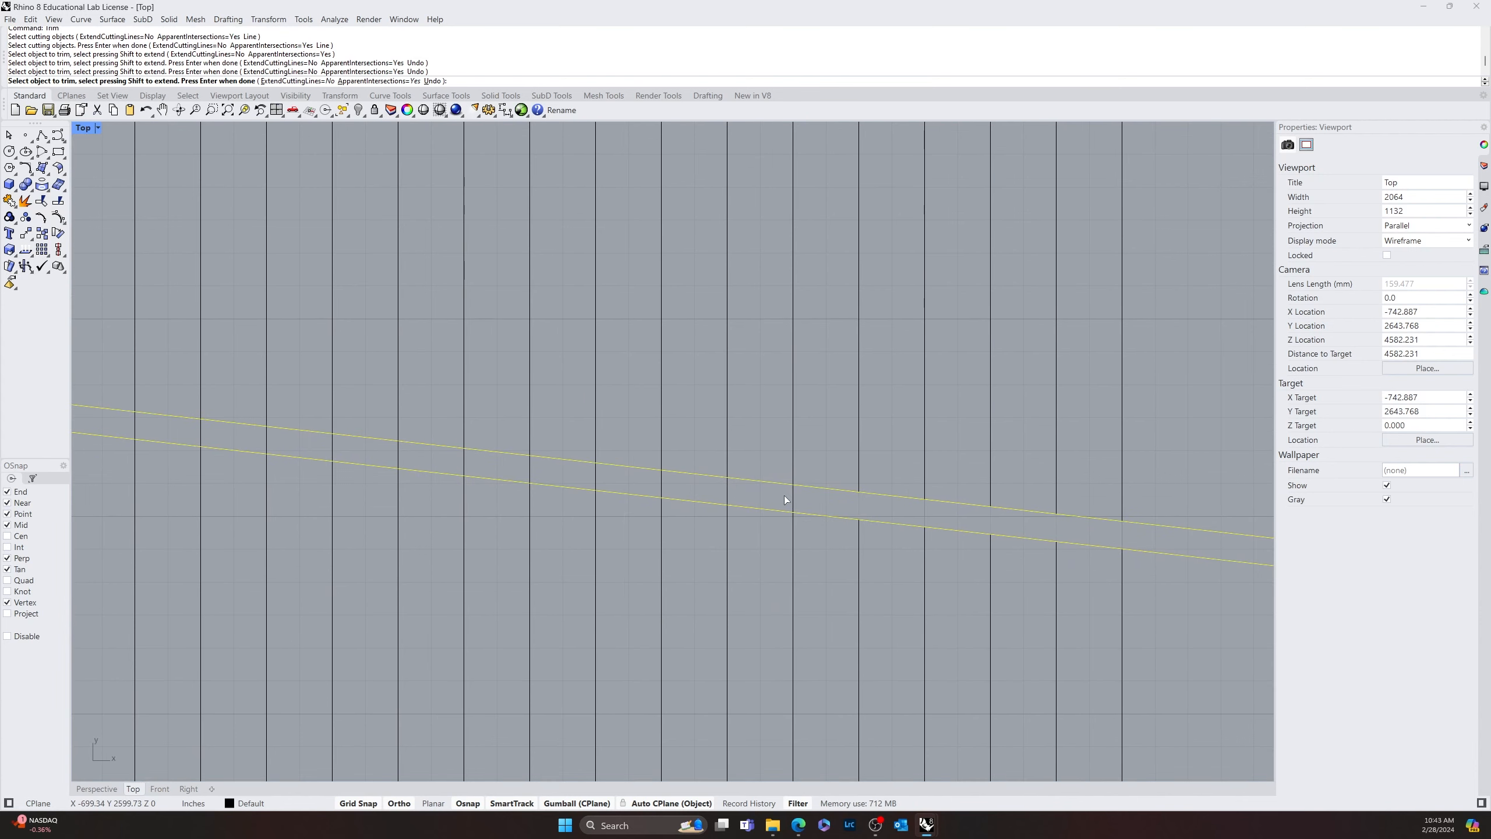
{"action": "scroll", "coordinate": [689, 489], "scroll_direction": "down", "scroll_amount": 5}
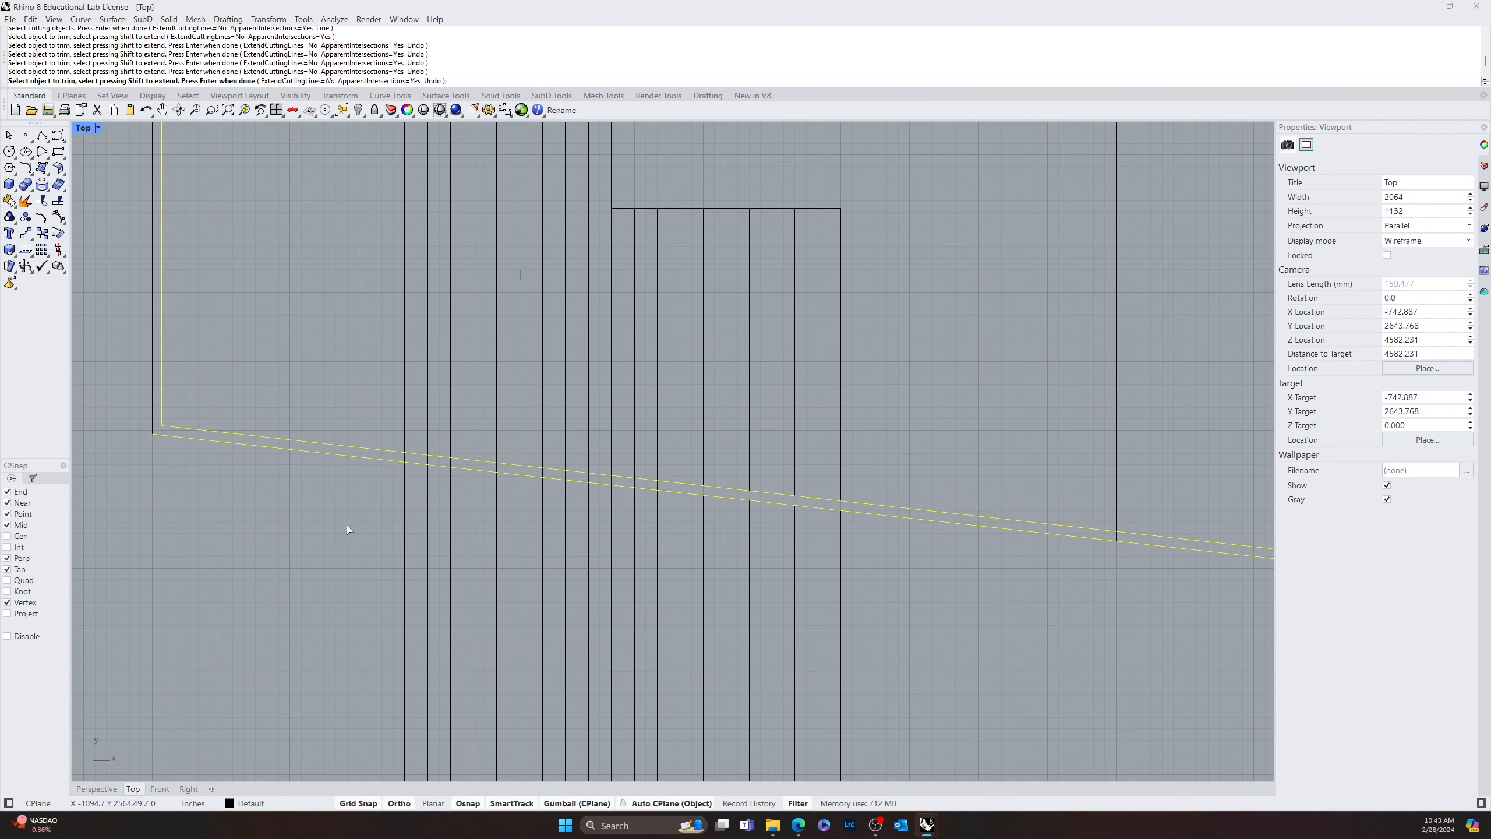
Trim the remaining stripes' segments between the two lower sloped wall lines, through to the leftmost stripe
{"action": "left_click_drag", "start_coordinate": [329, 526], "coordinate": [763, 456]}
{"action": "scroll", "coordinate": [436, 478], "scroll_direction": "up", "scroll_amount": 5}
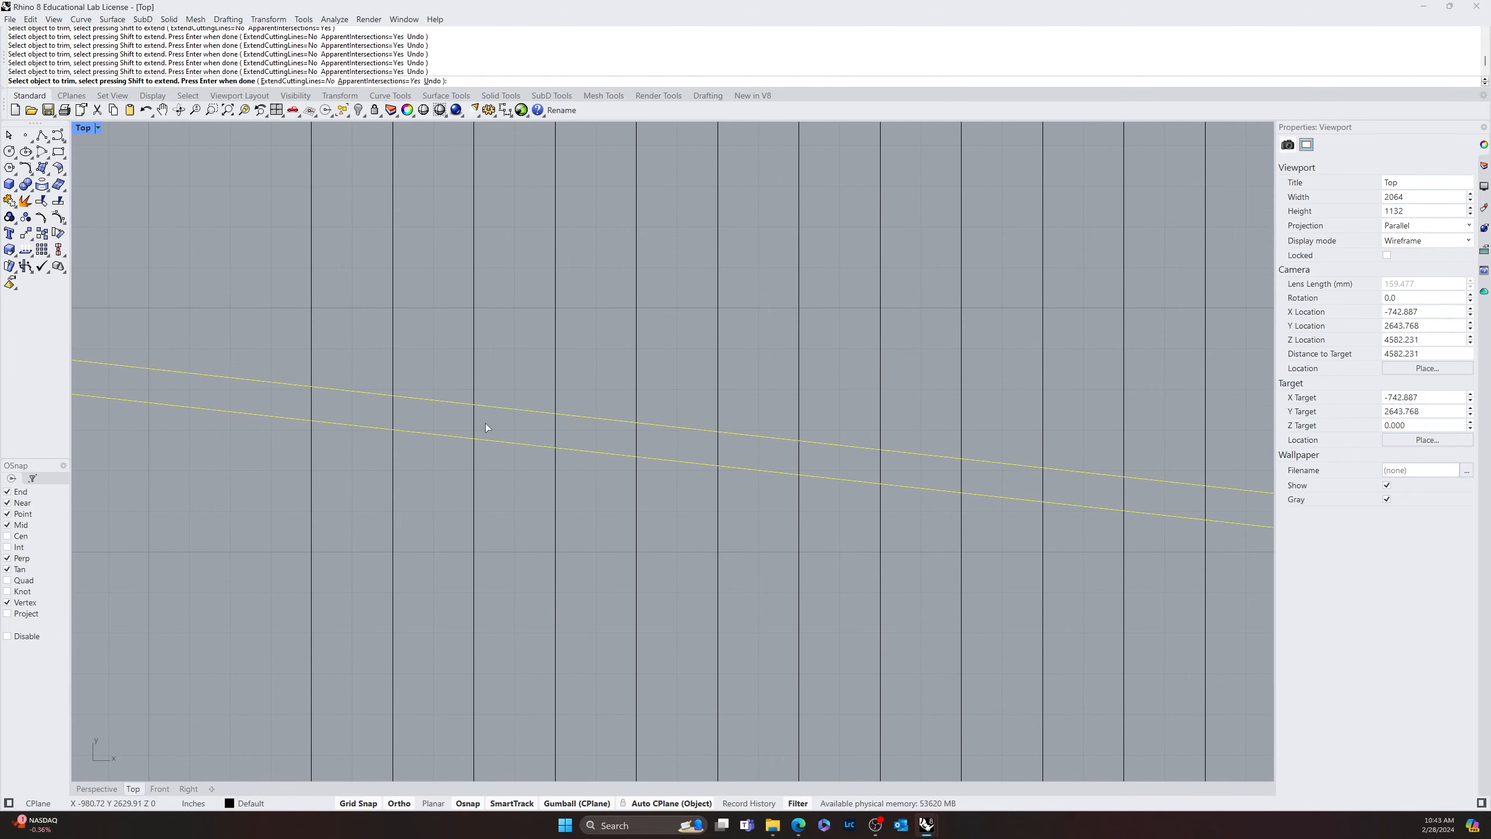
{"action": "left_click_drag", "start_coordinate": [485, 423], "coordinate": [437, 420]}
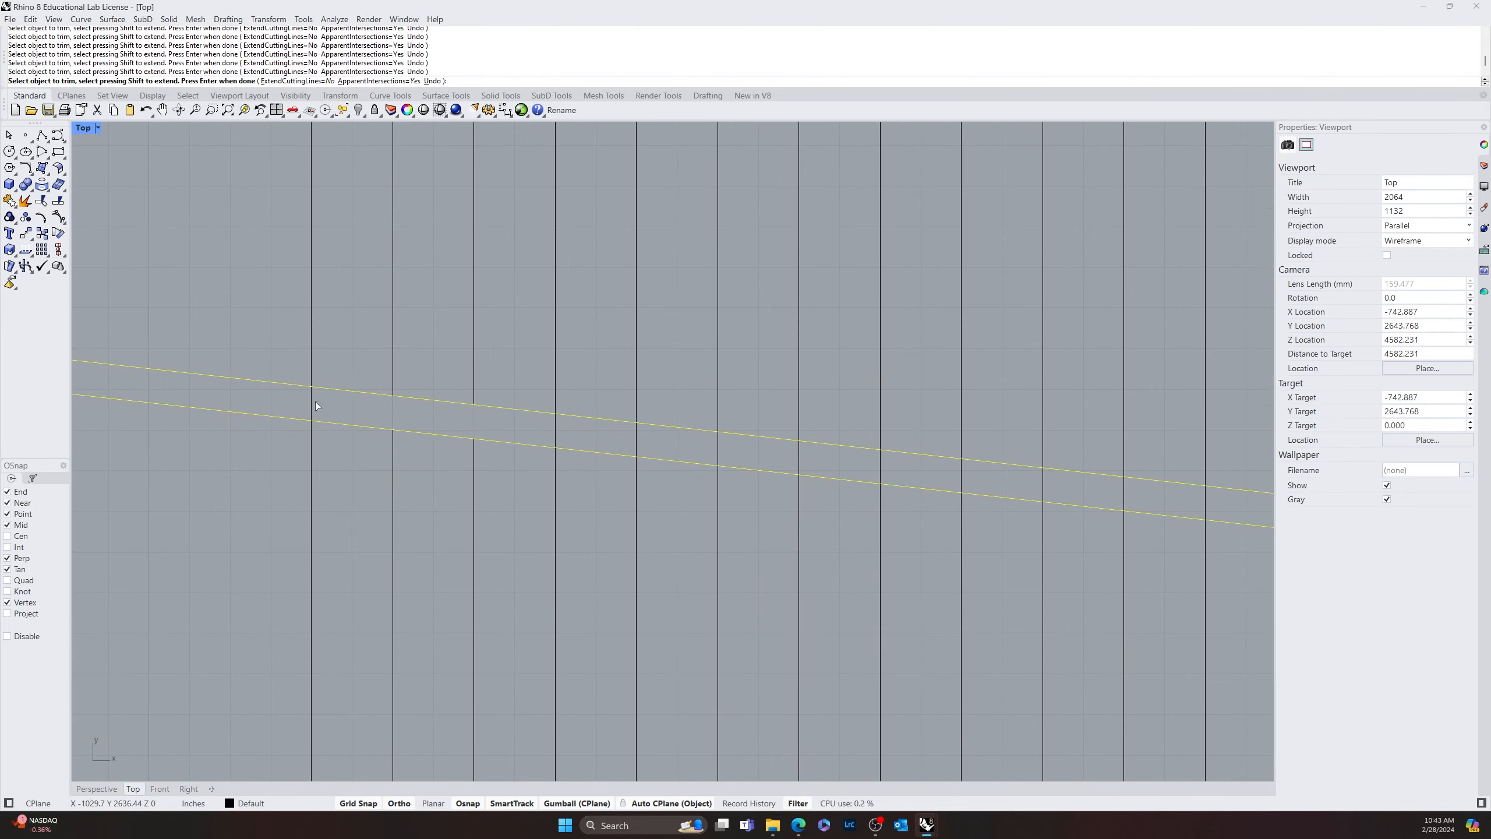
{"action": "left_click_drag", "start_coordinate": [655, 431], "coordinate": [537, 434]}
{"action": "left_click_drag", "start_coordinate": [735, 445], "coordinate": [693, 445]}
{"action": "right_click_drag", "start_coordinate": [1018, 487], "coordinate": [508, 436]}
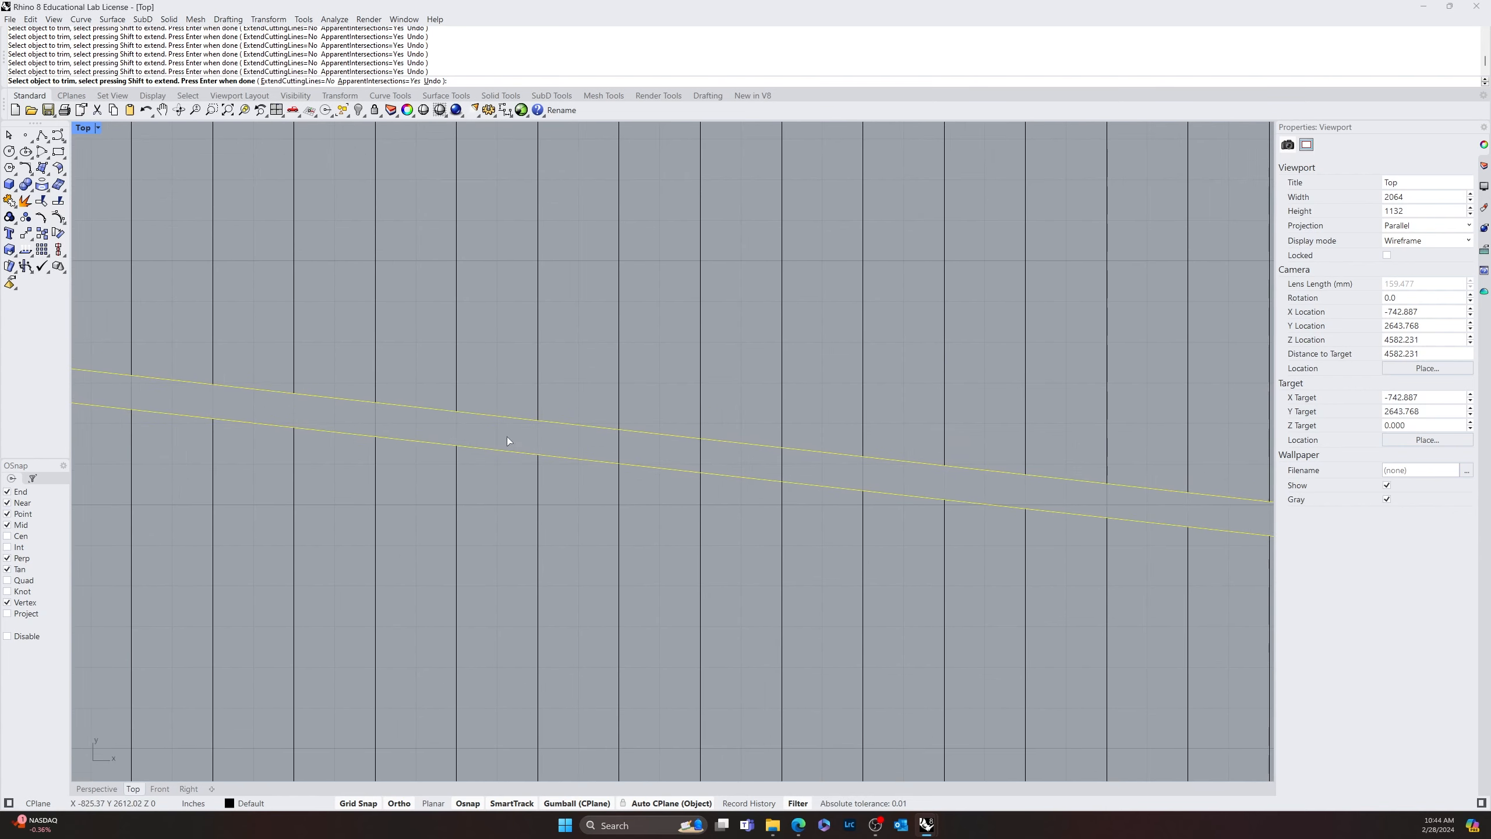
{"action": "left_click_drag", "start_coordinate": [716, 450], "coordinate": [598, 447]}
{"action": "right_click_drag", "start_coordinate": [886, 473], "coordinate": [632, 446]}
{"action": "scroll", "coordinate": [640, 451], "scroll_direction": "down", "scroll_amount": 13}
{"action": "key", "text": "Return"}
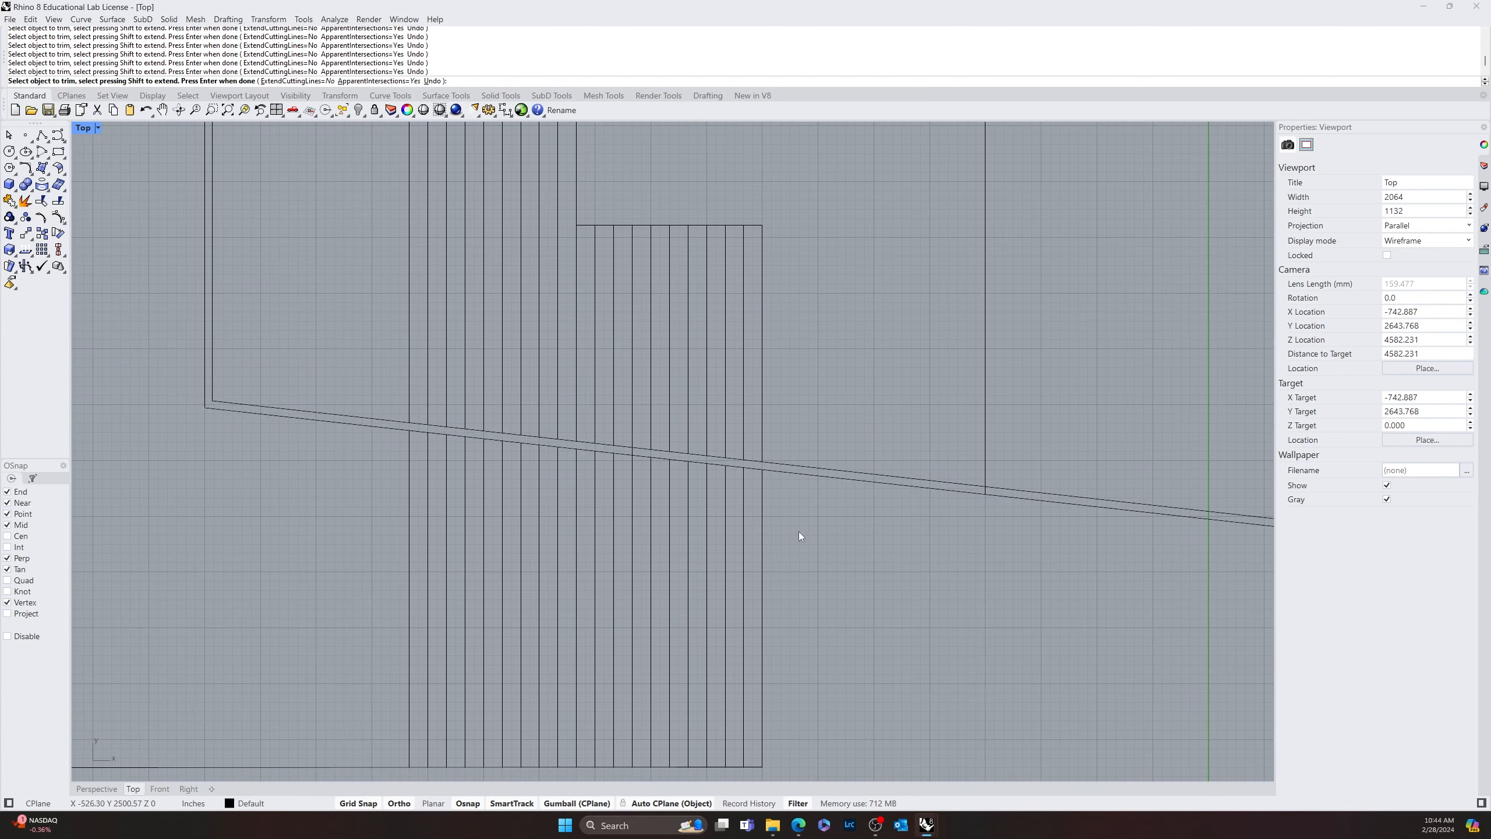
Using the inner outline as cutter, trim the four rightmost stripes' ends within the upper sloped wall
{"action": "scroll", "coordinate": [823, 559], "scroll_direction": "down", "scroll_amount": 10}
{"action": "right_click_drag", "start_coordinate": [822, 559], "coordinate": [720, 562]}
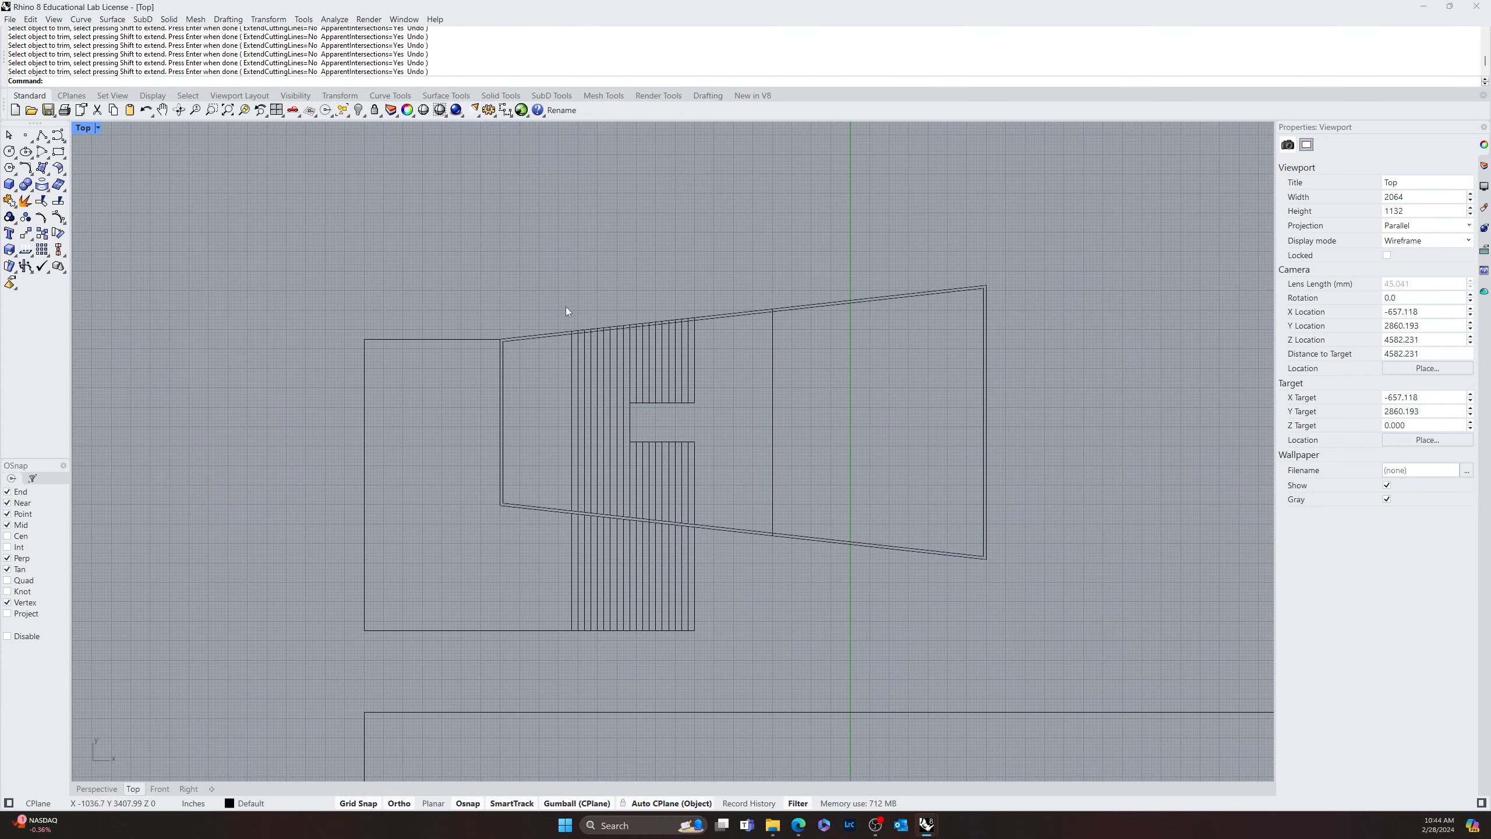
{"action": "scroll", "coordinate": [805, 288], "scroll_direction": "up", "scroll_amount": 10}
{"action": "right_click_drag", "start_coordinate": [766, 439], "coordinate": [780, 382]}
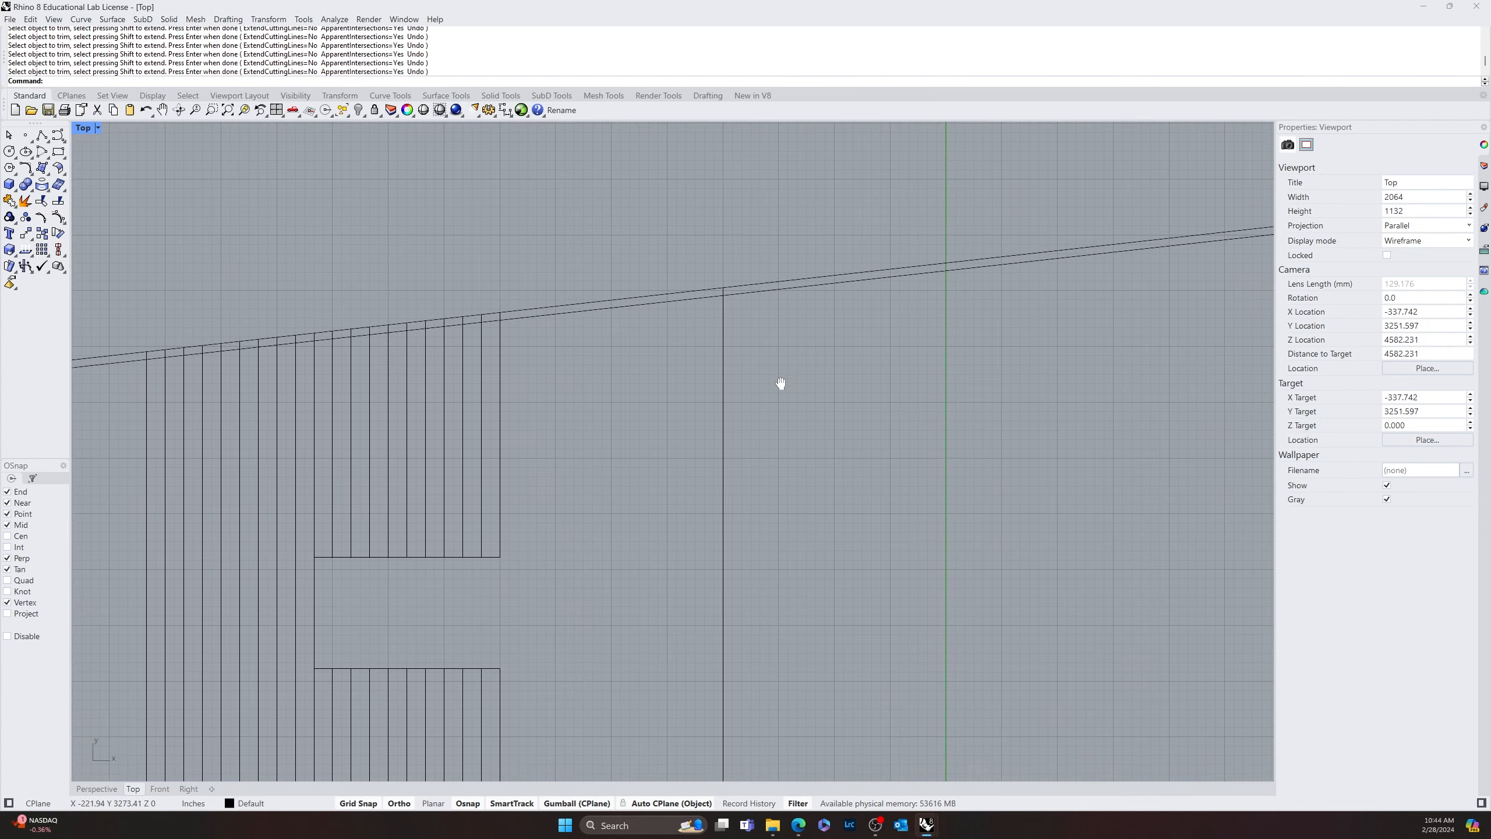
{"action": "right_click_drag", "start_coordinate": [548, 431], "coordinate": [726, 456]}
{"action": "scroll", "coordinate": [603, 360], "scroll_direction": "up", "scroll_amount": 8}
{"action": "right_click", "coordinate": [785, 339]}
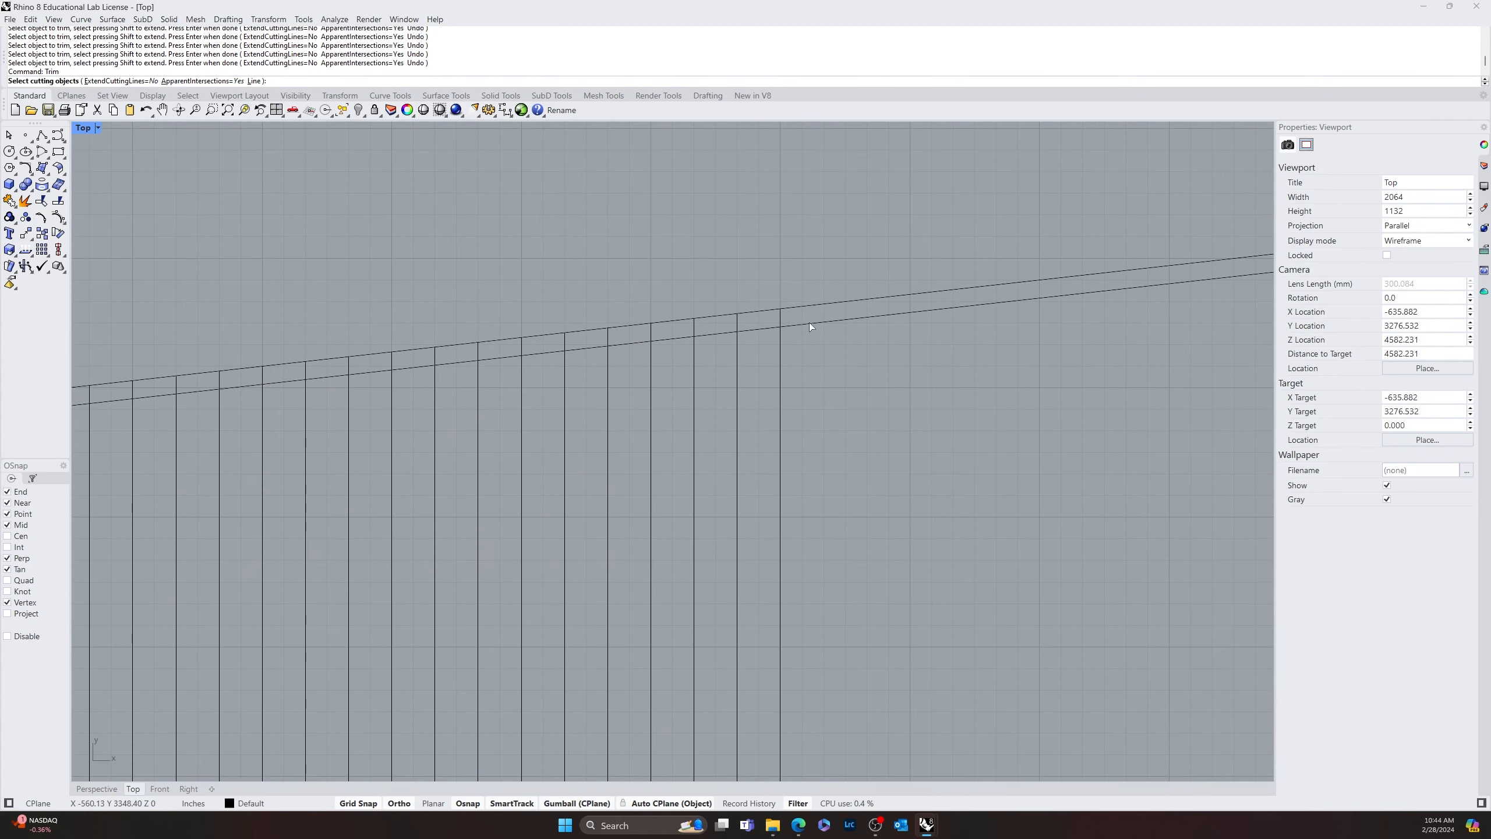
{"action": "left_click", "coordinate": [810, 325]}
{"action": "right_click", "coordinate": [780, 316]}
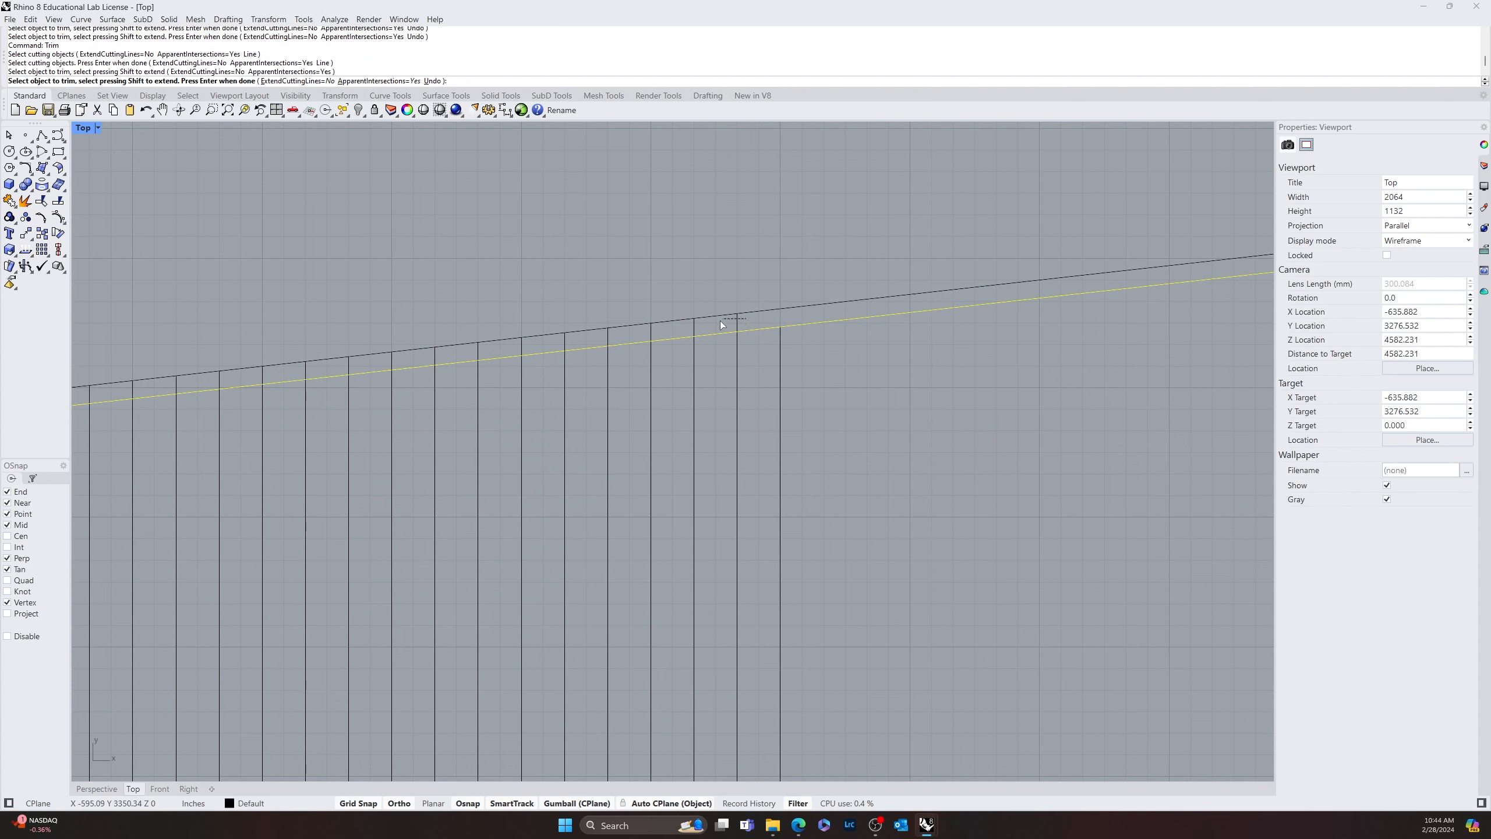
{"action": "left_click_drag", "start_coordinate": [721, 321], "coordinate": [690, 327]}
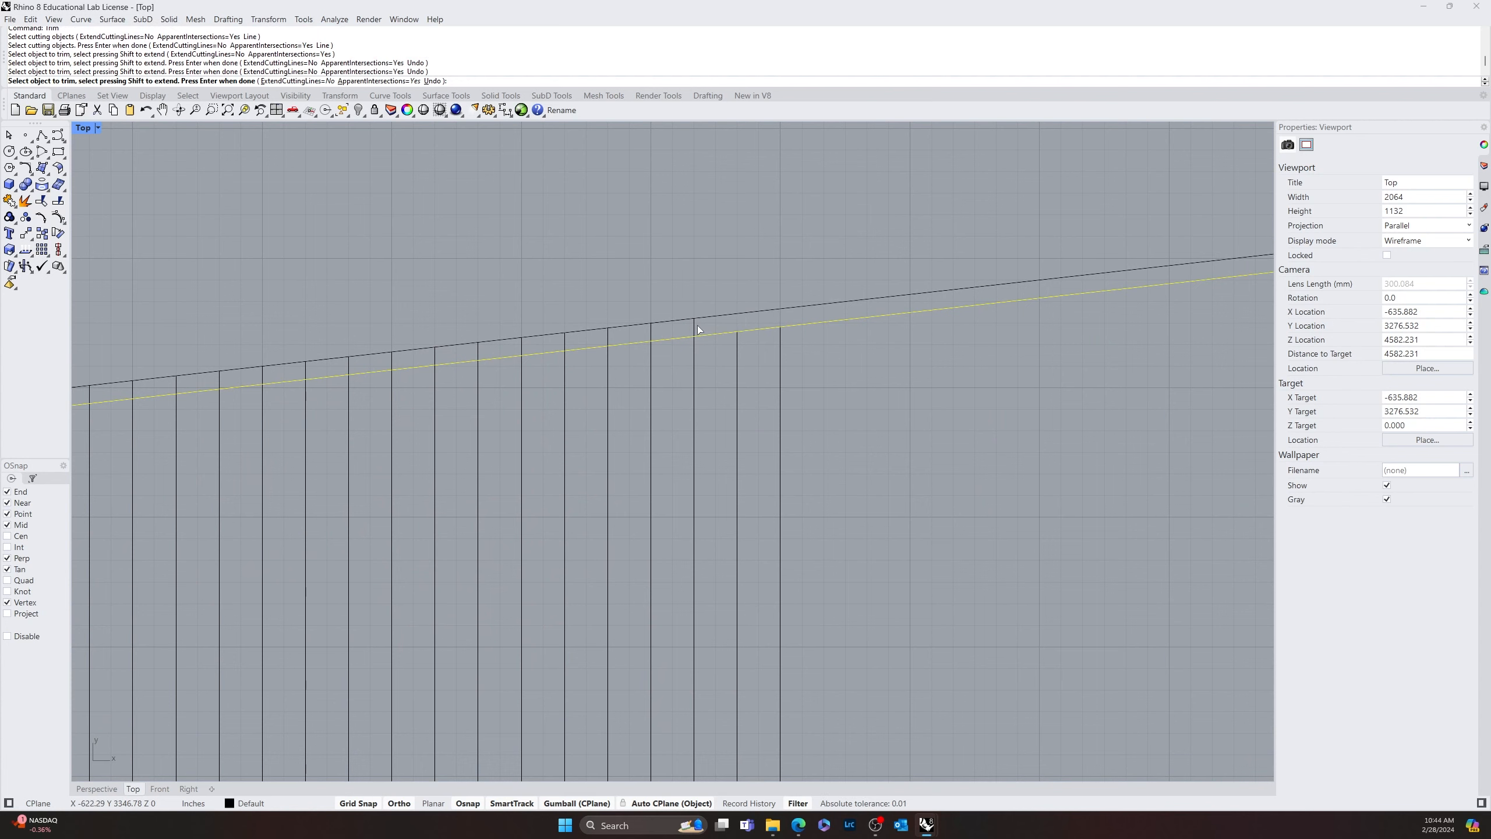
{"action": "left_click", "coordinate": [696, 329]}
{"action": "left_click", "coordinate": [652, 332]}
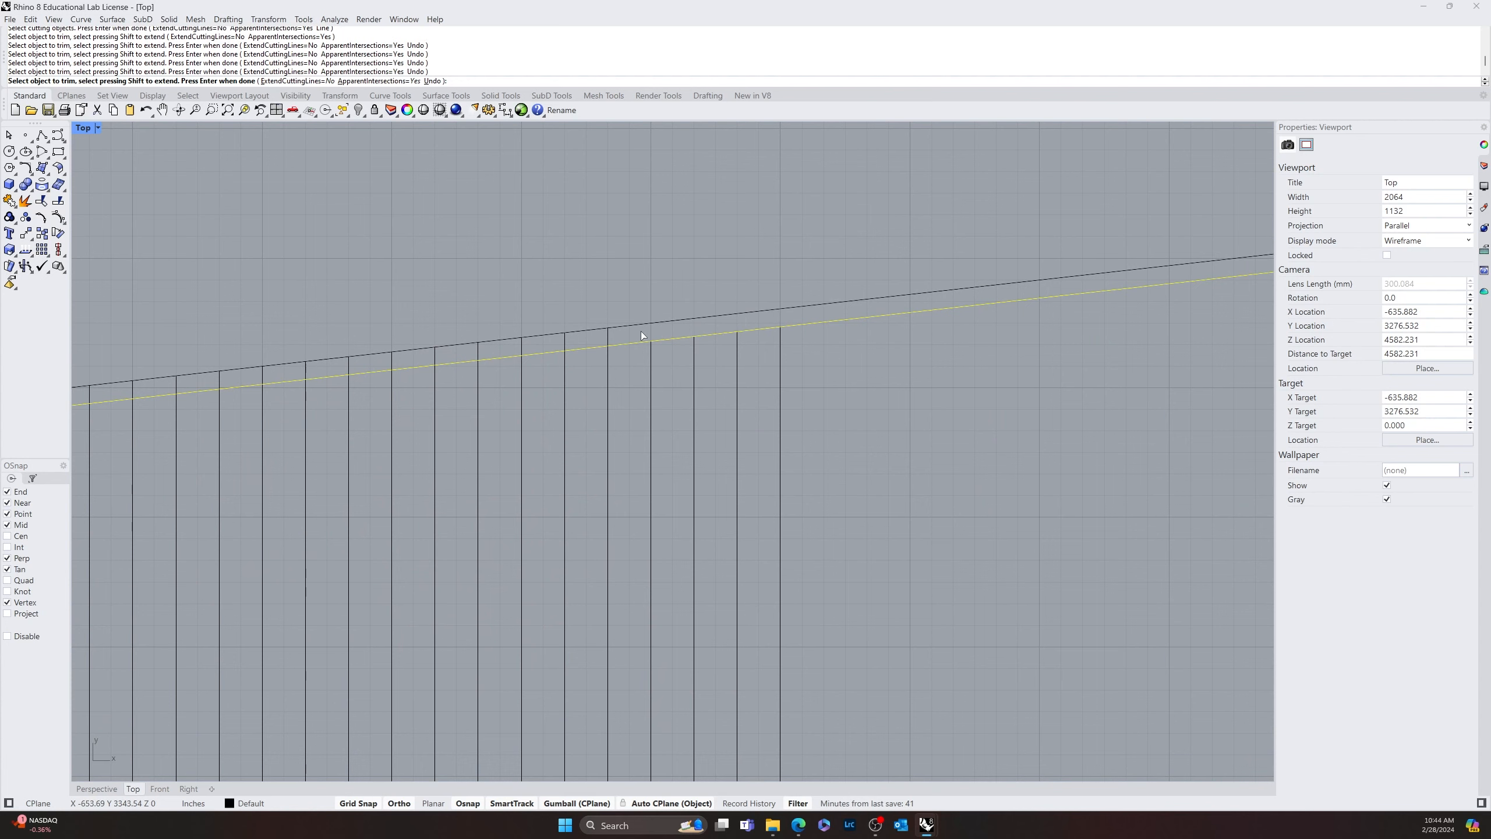
Trim the upper ends of the remaining stripes back to the inner sloped wall line
{"action": "left_click", "coordinate": [608, 333]}
{"action": "left_click", "coordinate": [565, 341]}
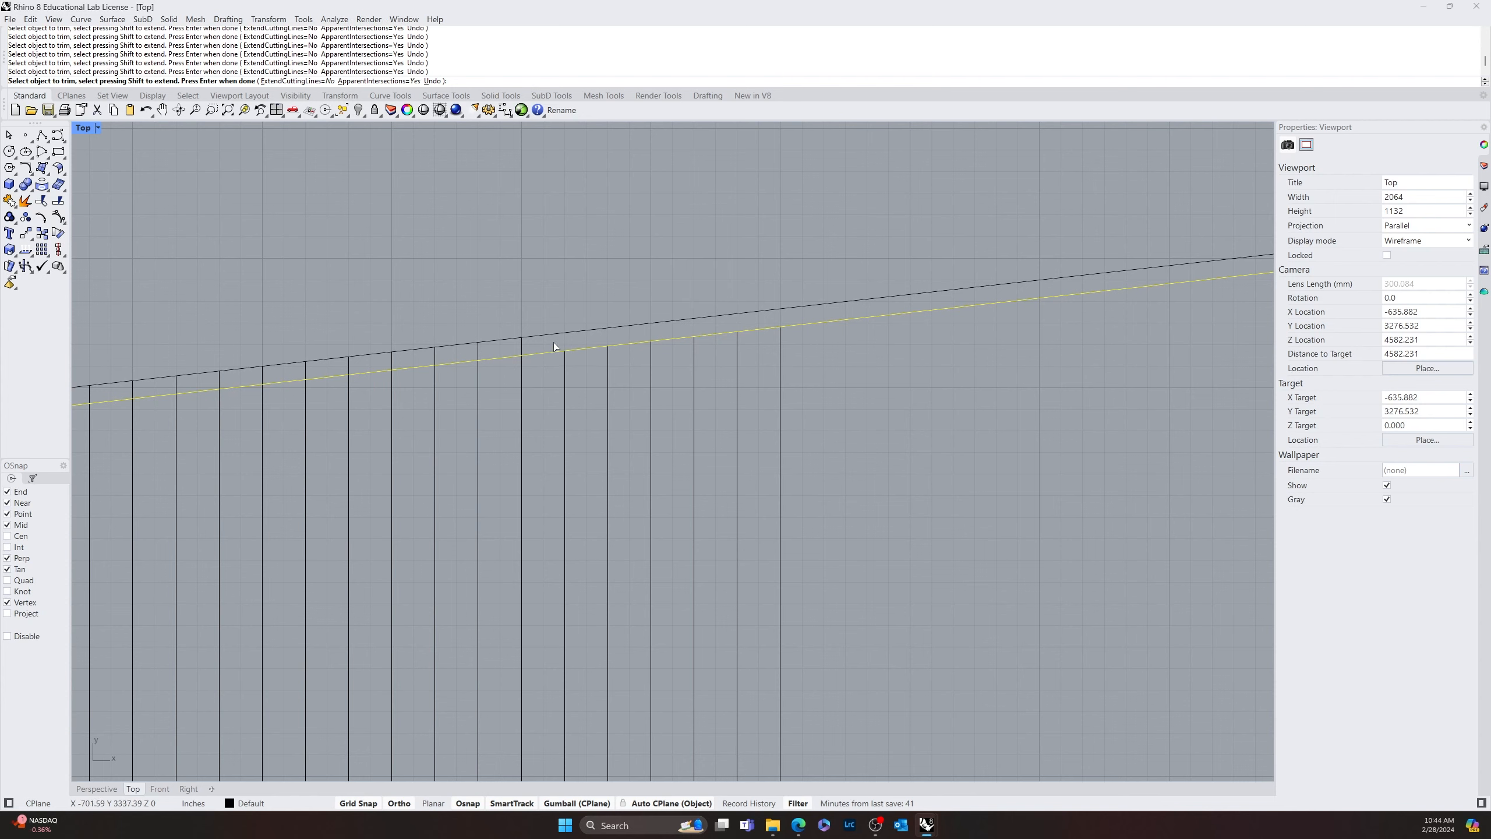
{"action": "left_click", "coordinate": [520, 350]}
{"action": "left_click", "coordinate": [434, 356]}
{"action": "left_click", "coordinate": [262, 376]}
{"action": "right_click_drag", "start_coordinate": [174, 390], "coordinate": [703, 379]}
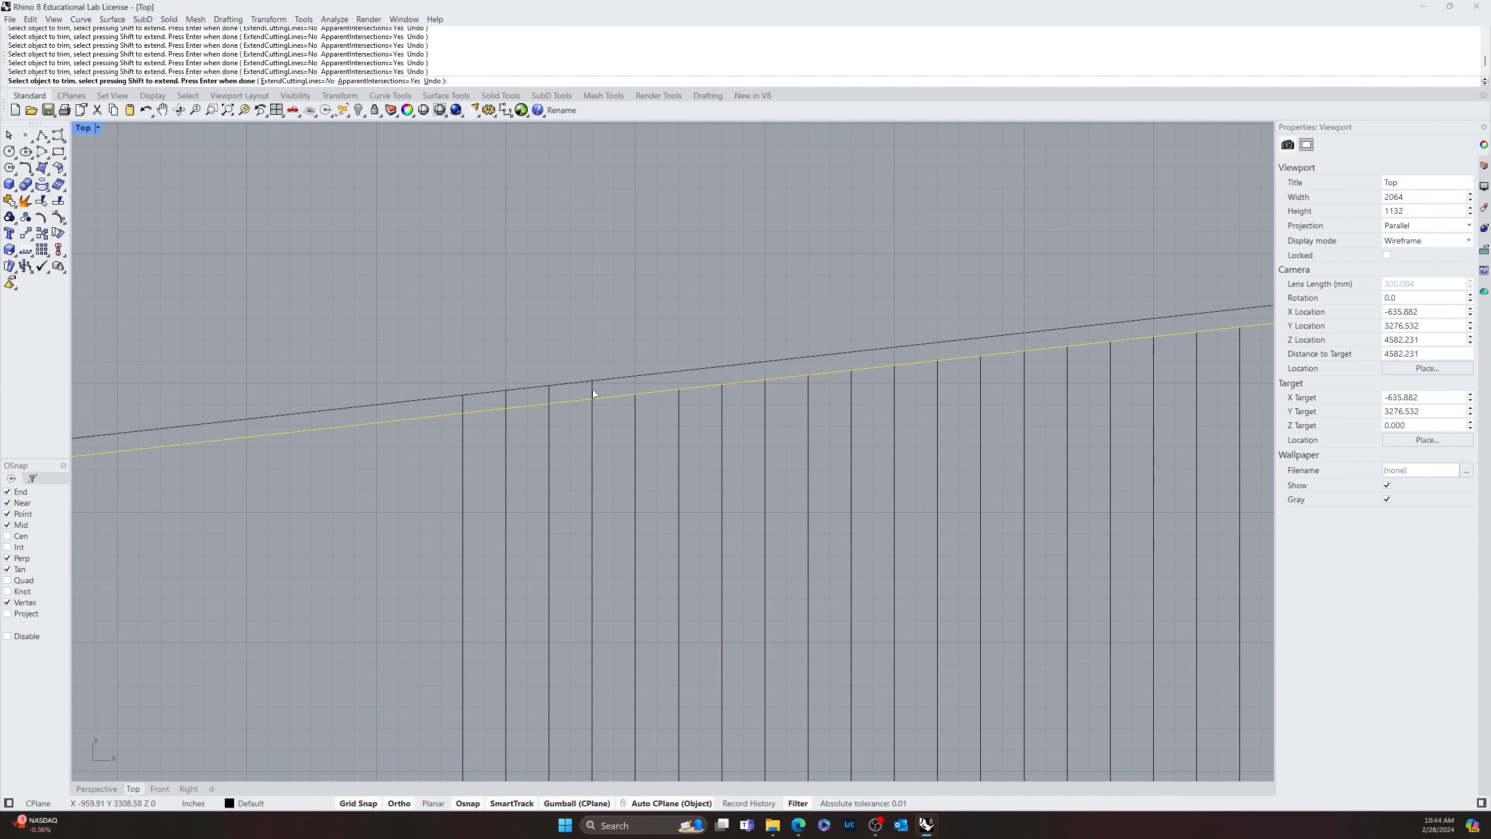
{"action": "left_click", "coordinate": [508, 398]}
{"action": "scroll", "coordinate": [461, 408], "scroll_direction": "down", "scroll_amount": 5}
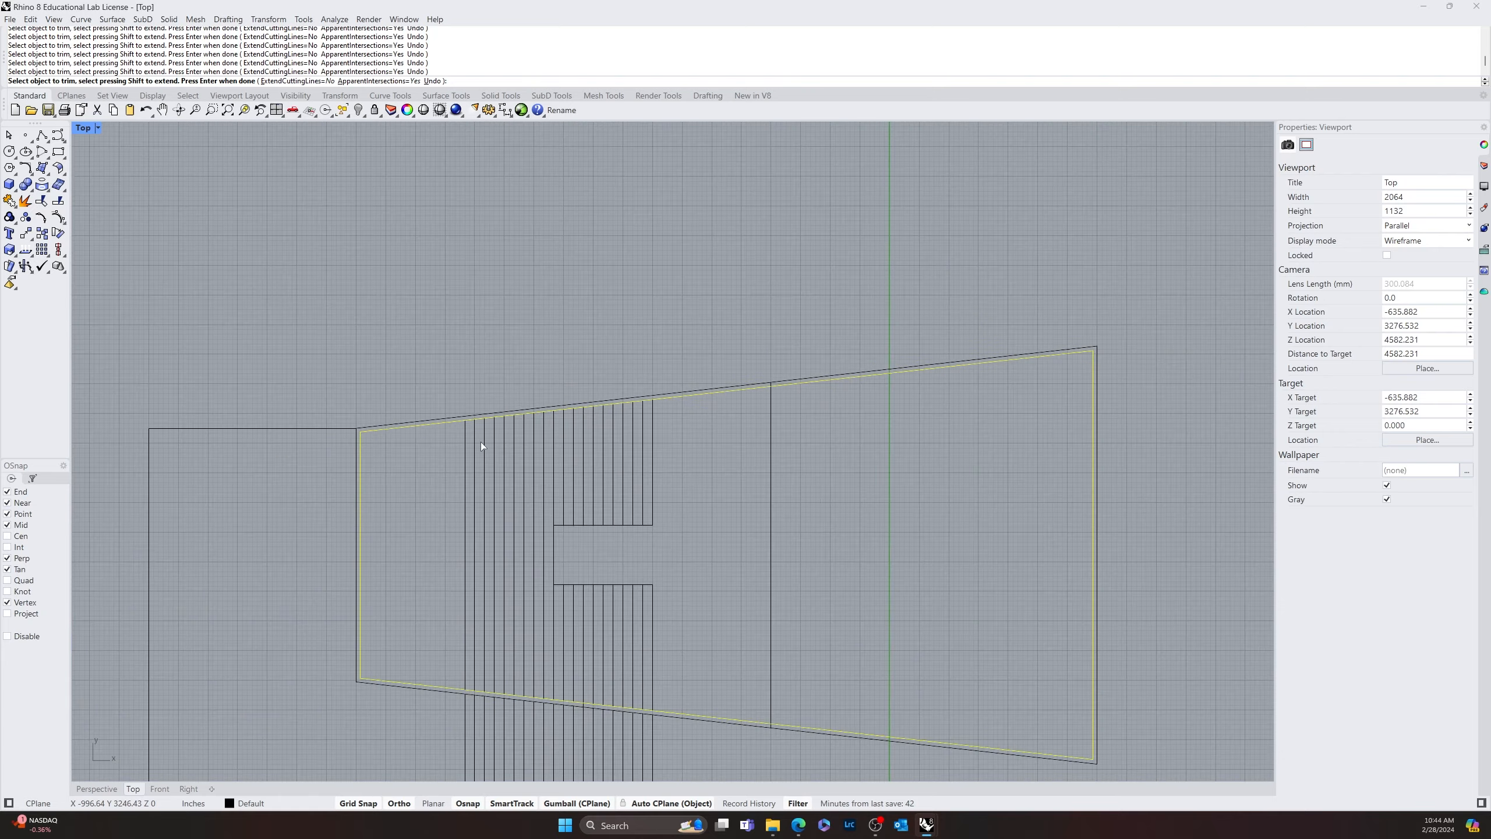
{"action": "key", "text": "Return"}
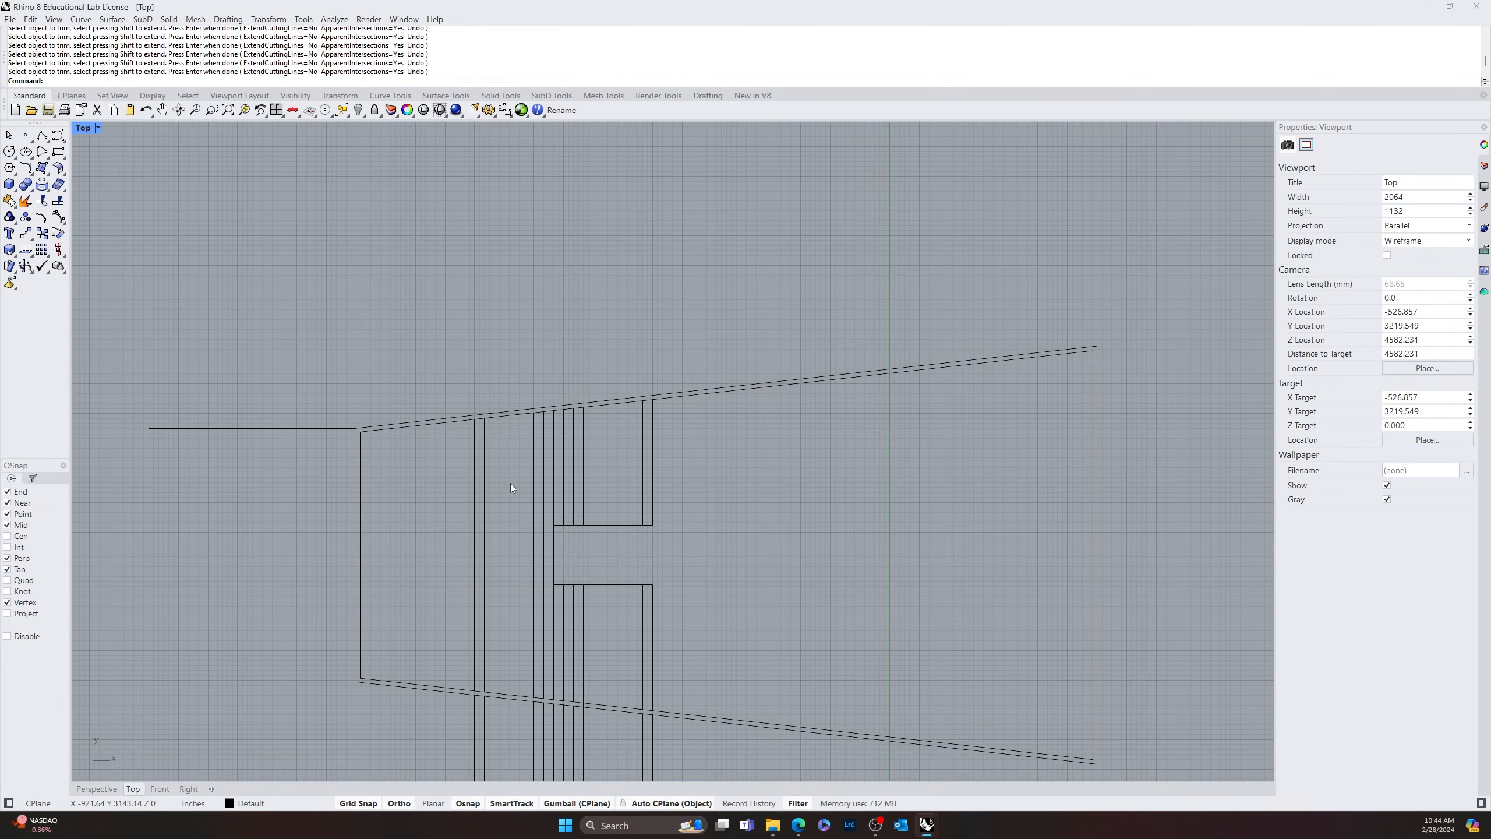
Offset the closed inner tapered outline 12' inward
{"action": "type", "text": "offset"}
{"action": "key", "text": "Return"}
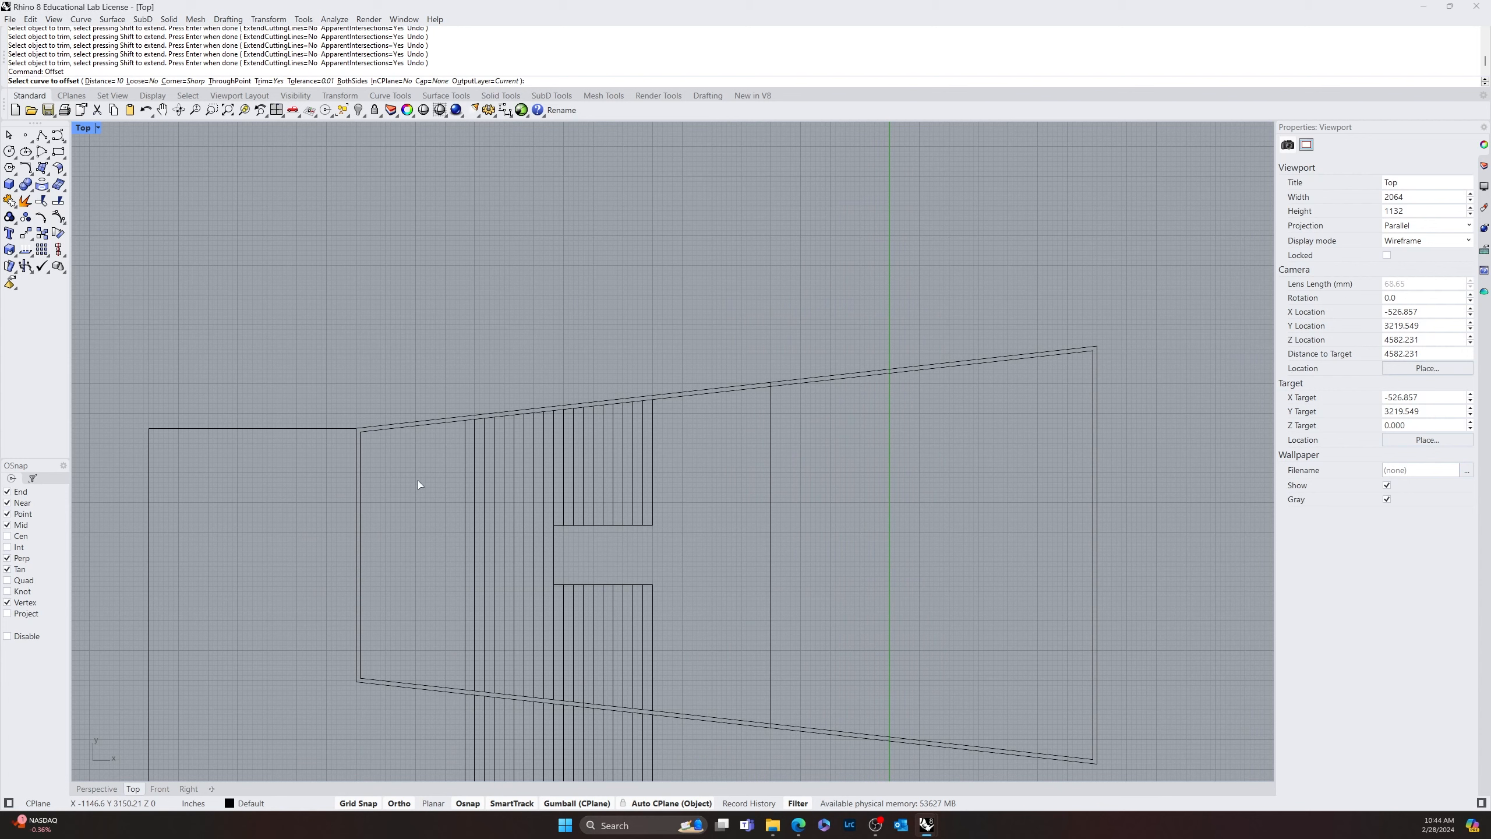
{"action": "type", "text": "12'"}
{"action": "key", "text": "Return"}
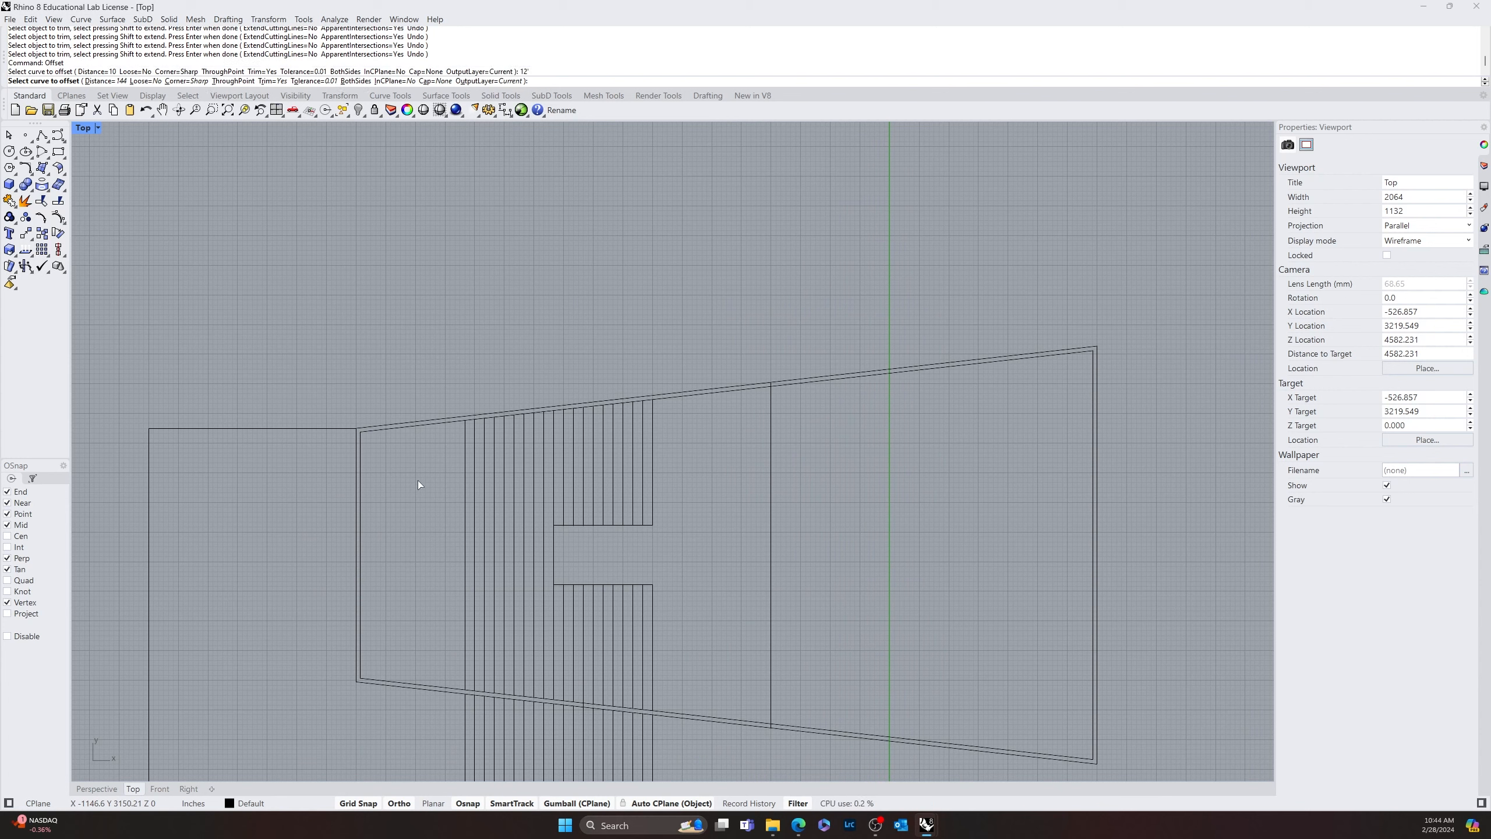
{"action": "left_click", "coordinate": [456, 421]}
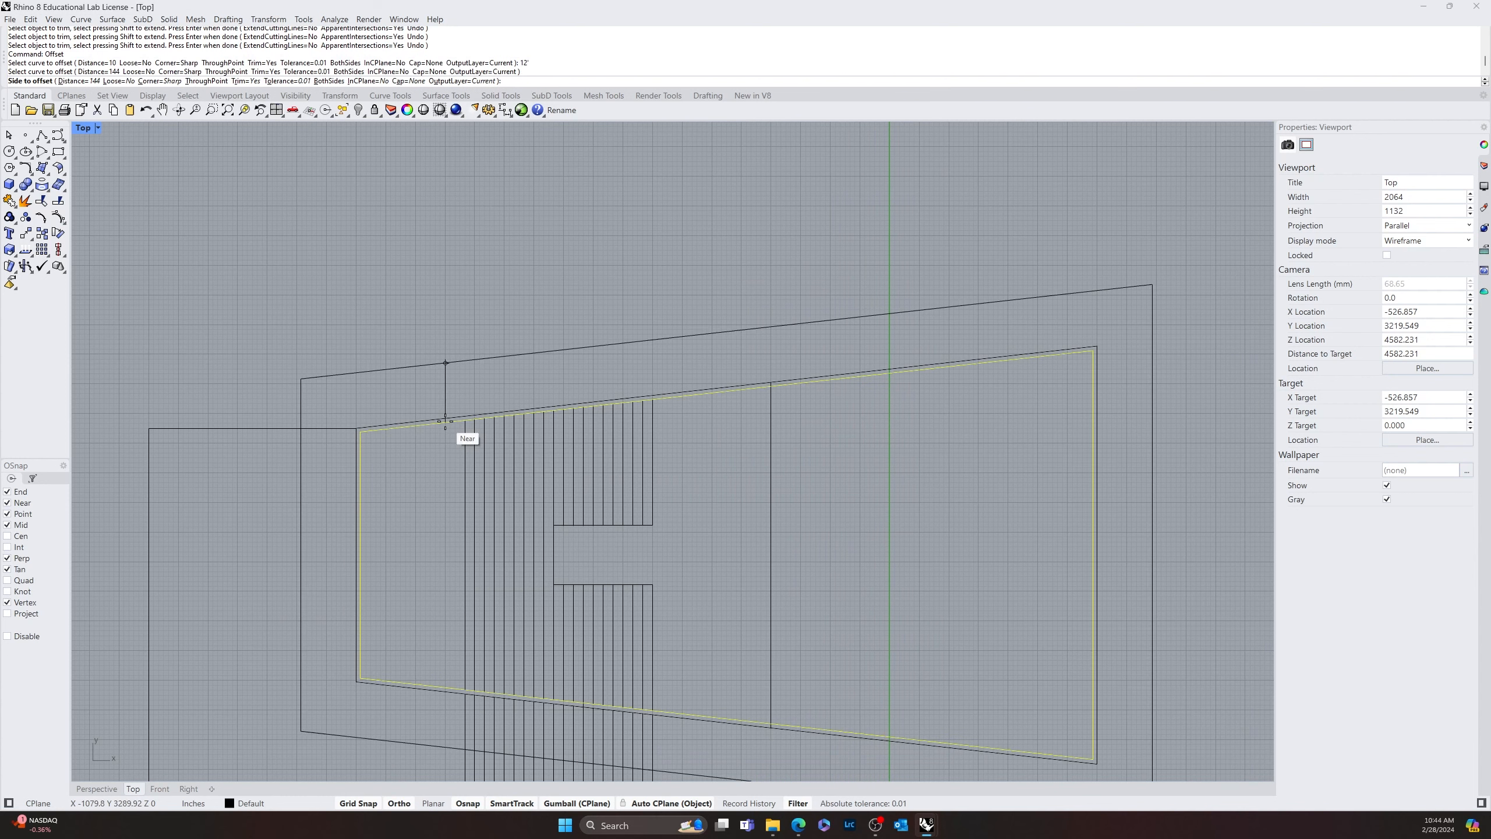
{"action": "left_click", "coordinate": [423, 513]}
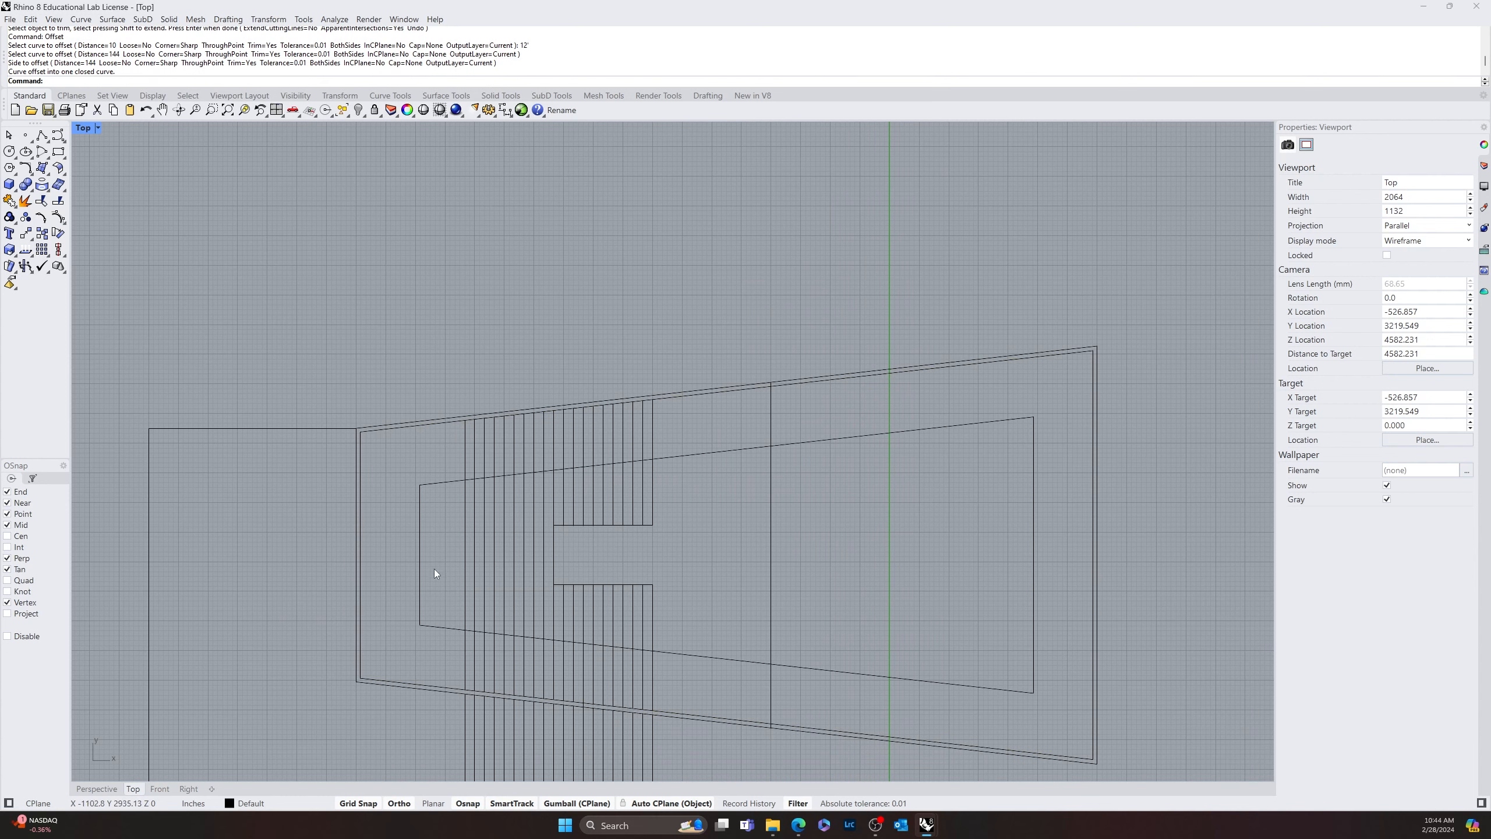
Trim away the part of the new inner outline that extends left of the leftmost stripe
{"action": "type", "text": "trim"}
{"action": "key", "text": "Return"}
{"action": "left_click", "coordinate": [465, 500]}
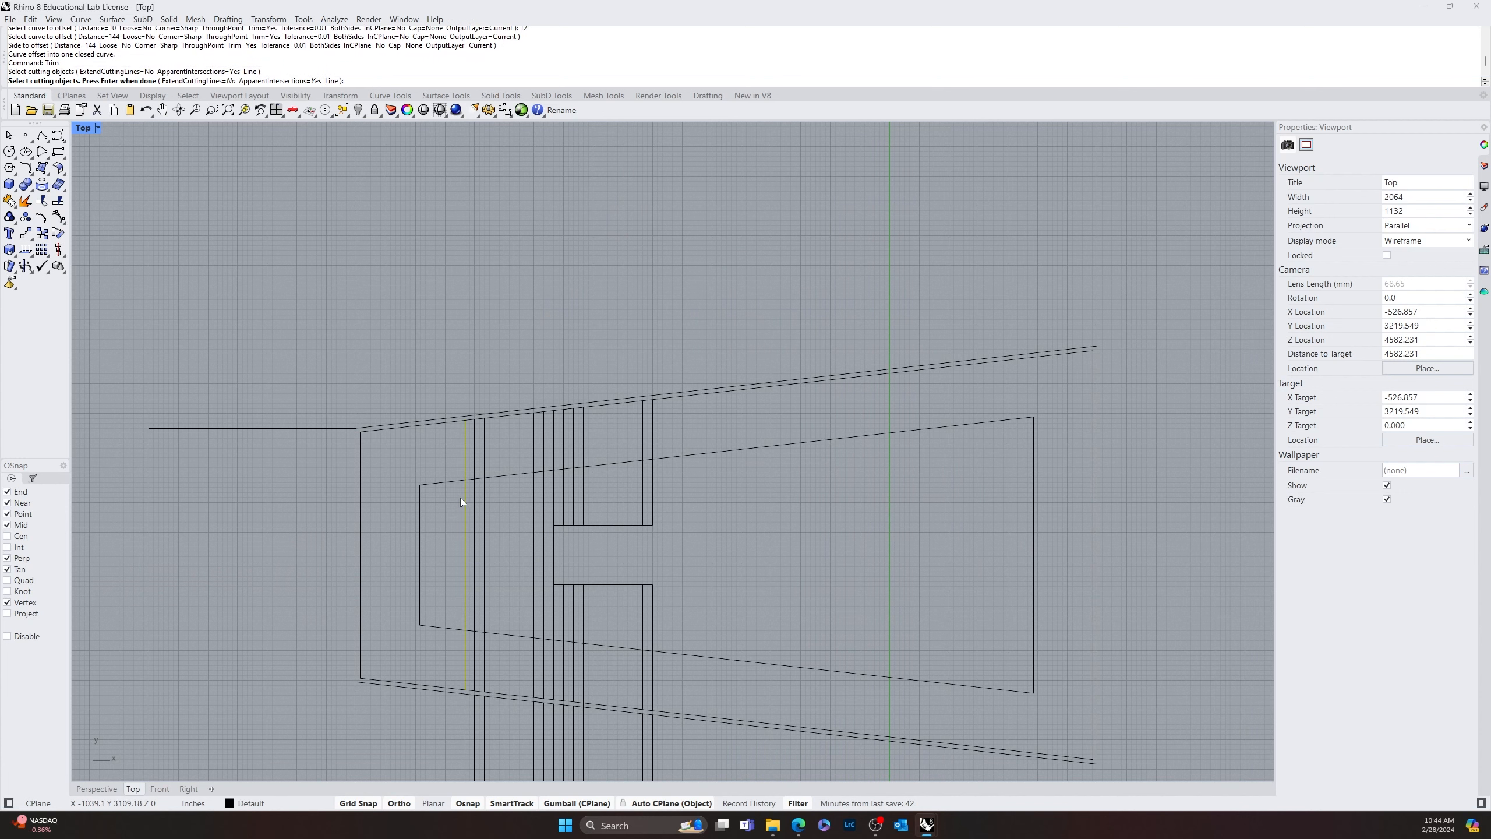
{"action": "key", "text": "Return"}
{"action": "left_click", "coordinate": [452, 486]}
{"action": "key", "text": "Return"}
{"action": "key", "text": "Return"}
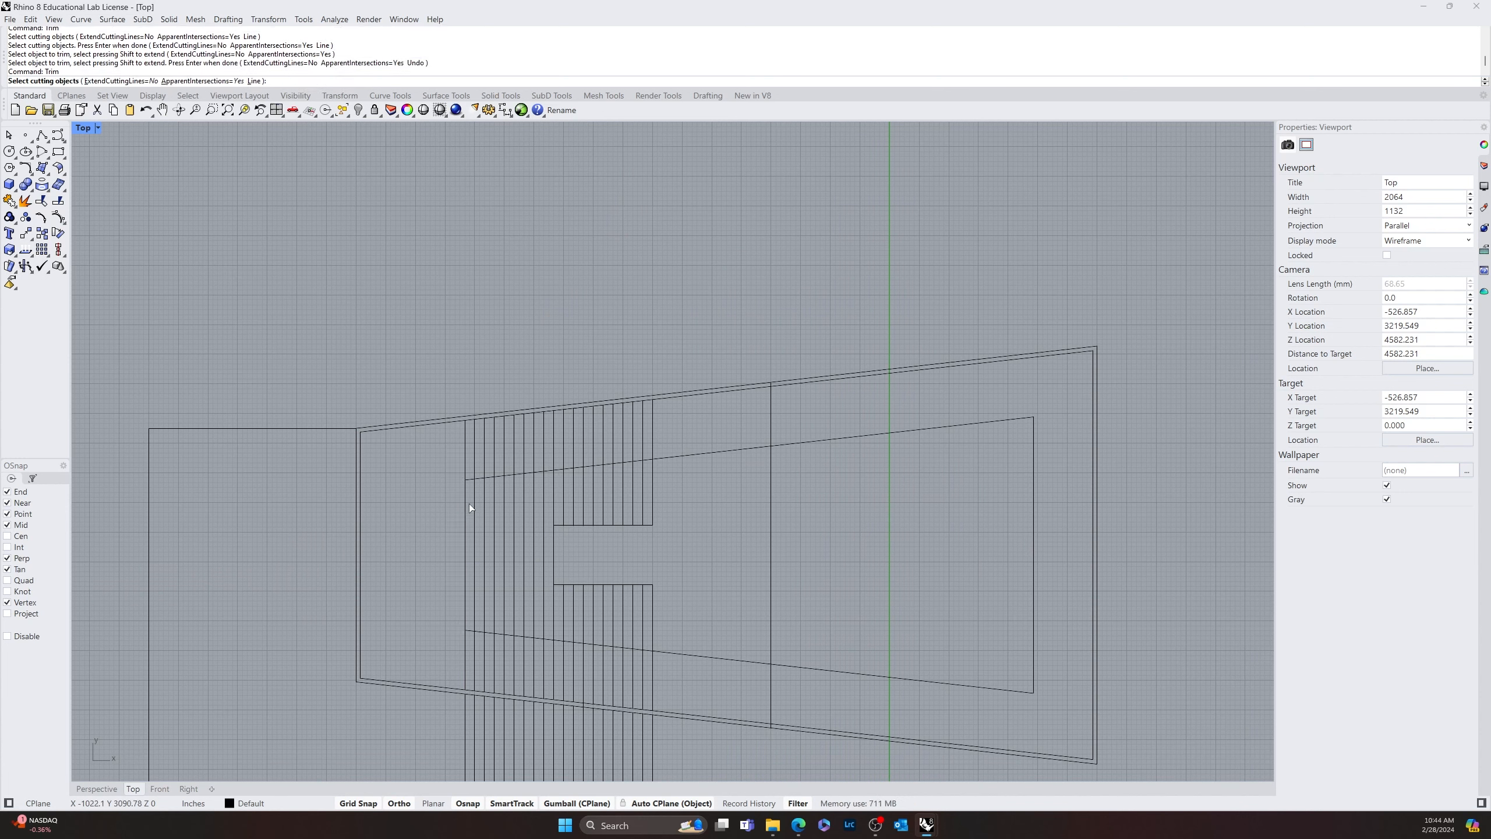
Trim the leftmost stripe's upper and lower ends outside the new inner outline
{"action": "left_click", "coordinate": [470, 482]}
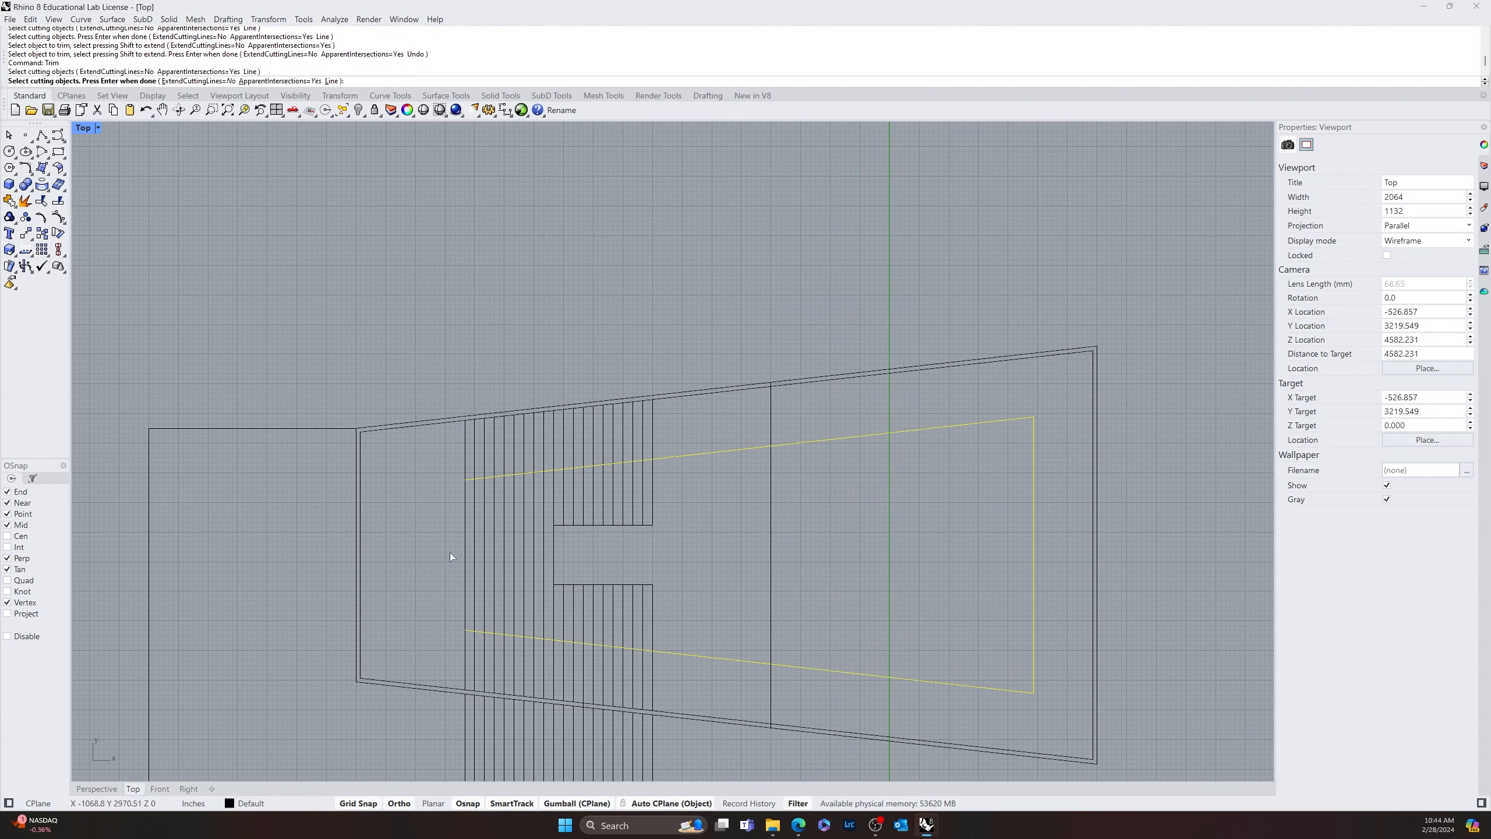
{"action": "key", "text": "Return"}
{"action": "left_click", "coordinate": [466, 453]}
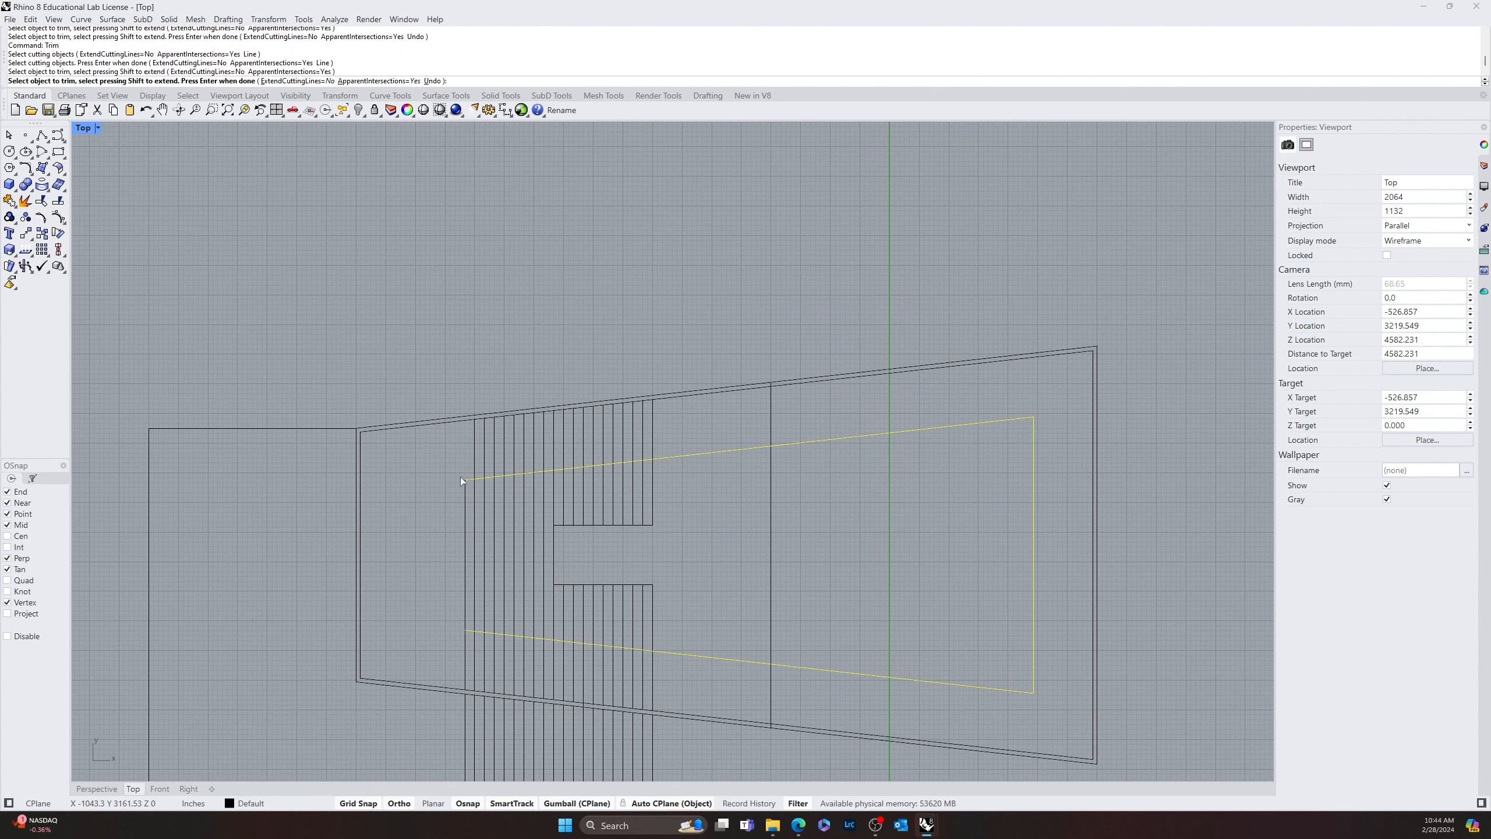
{"action": "left_click", "coordinate": [466, 639]}
{"action": "key", "text": "Return"}
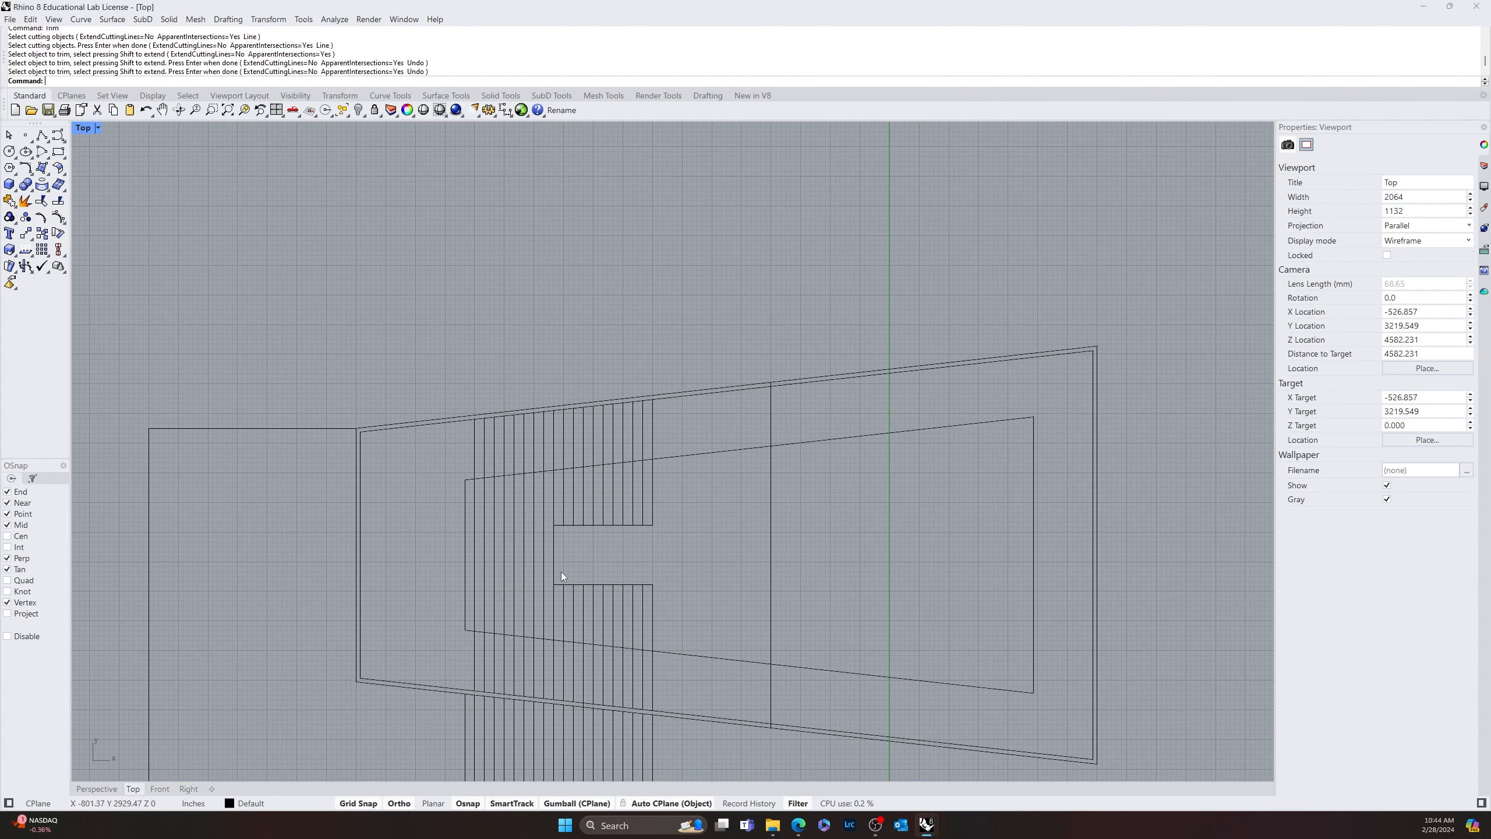
Undo the last stripe trim, and trim all the stripes' upper ends, including the leftmost one, back to the innermost tapered outline
{"action": "key", "text": "ctrl+z"}
{"action": "key", "text": "Escape"}
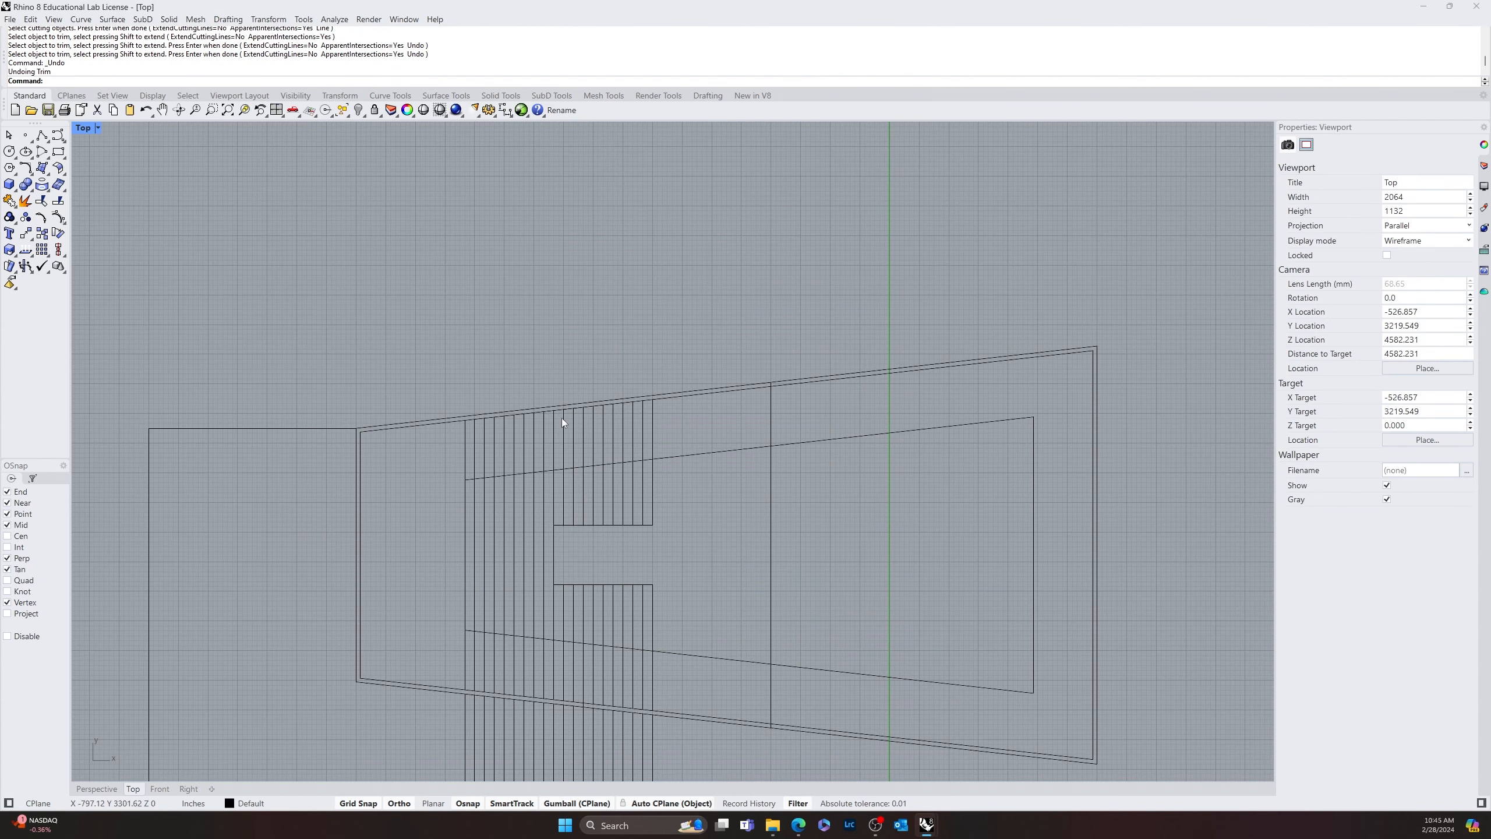
{"action": "mouse_move", "coordinate": [480, 538]}
{"action": "right_mouse_down"}
{"action": "mouse_move", "coordinate": [446, 535]}
{"action": "mouse_move", "coordinate": [460, 530]}
{"action": "mouse_move", "coordinate": [433, 578]}
{"action": "right_mouse_up"}
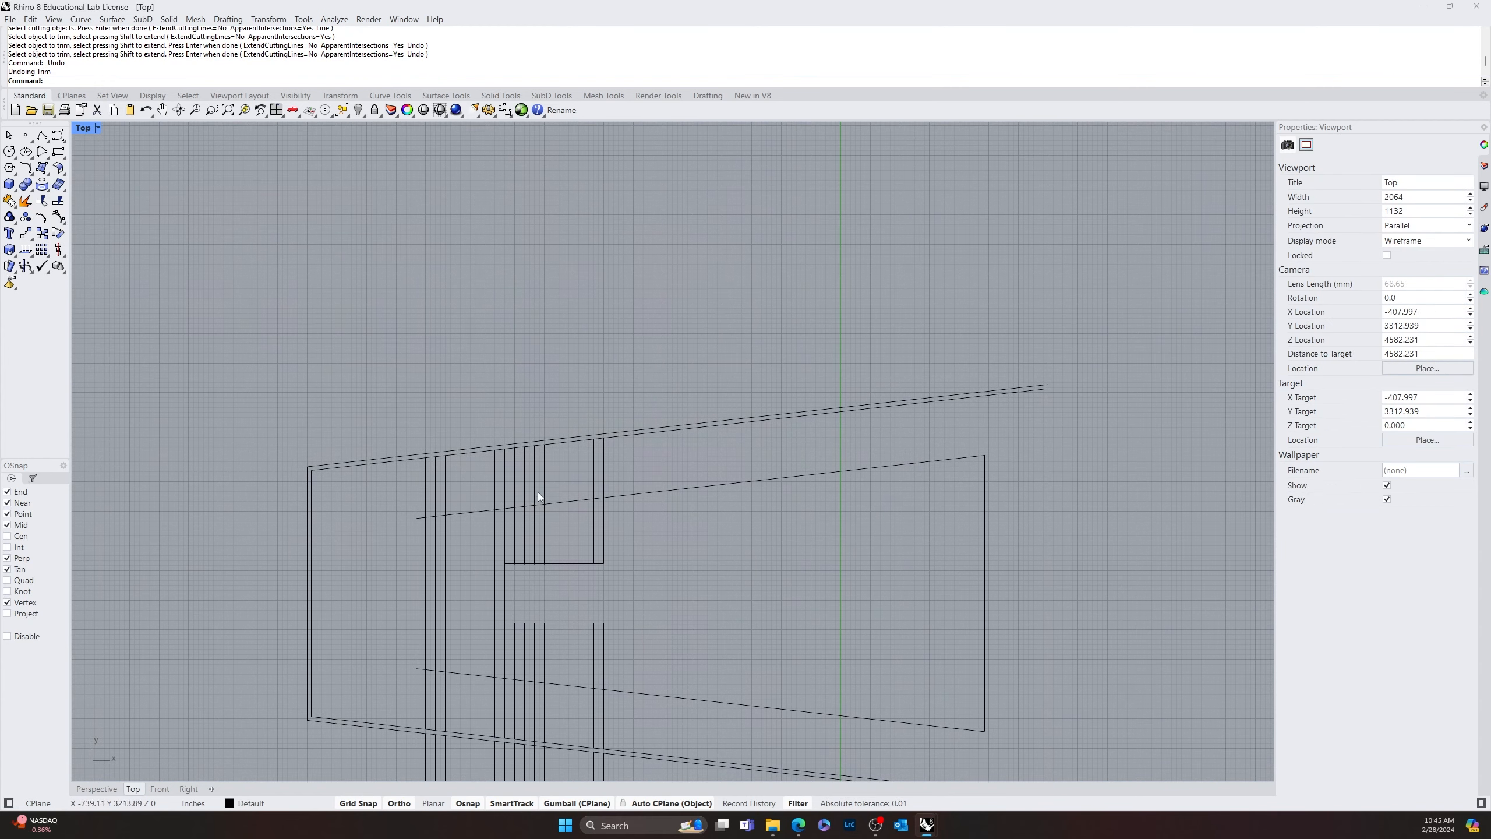
{"action": "key", "text": "Return"}
{"action": "key", "text": "Return"}
{"action": "left_click", "coordinate": [617, 495]}
{"action": "key", "text": "Return"}
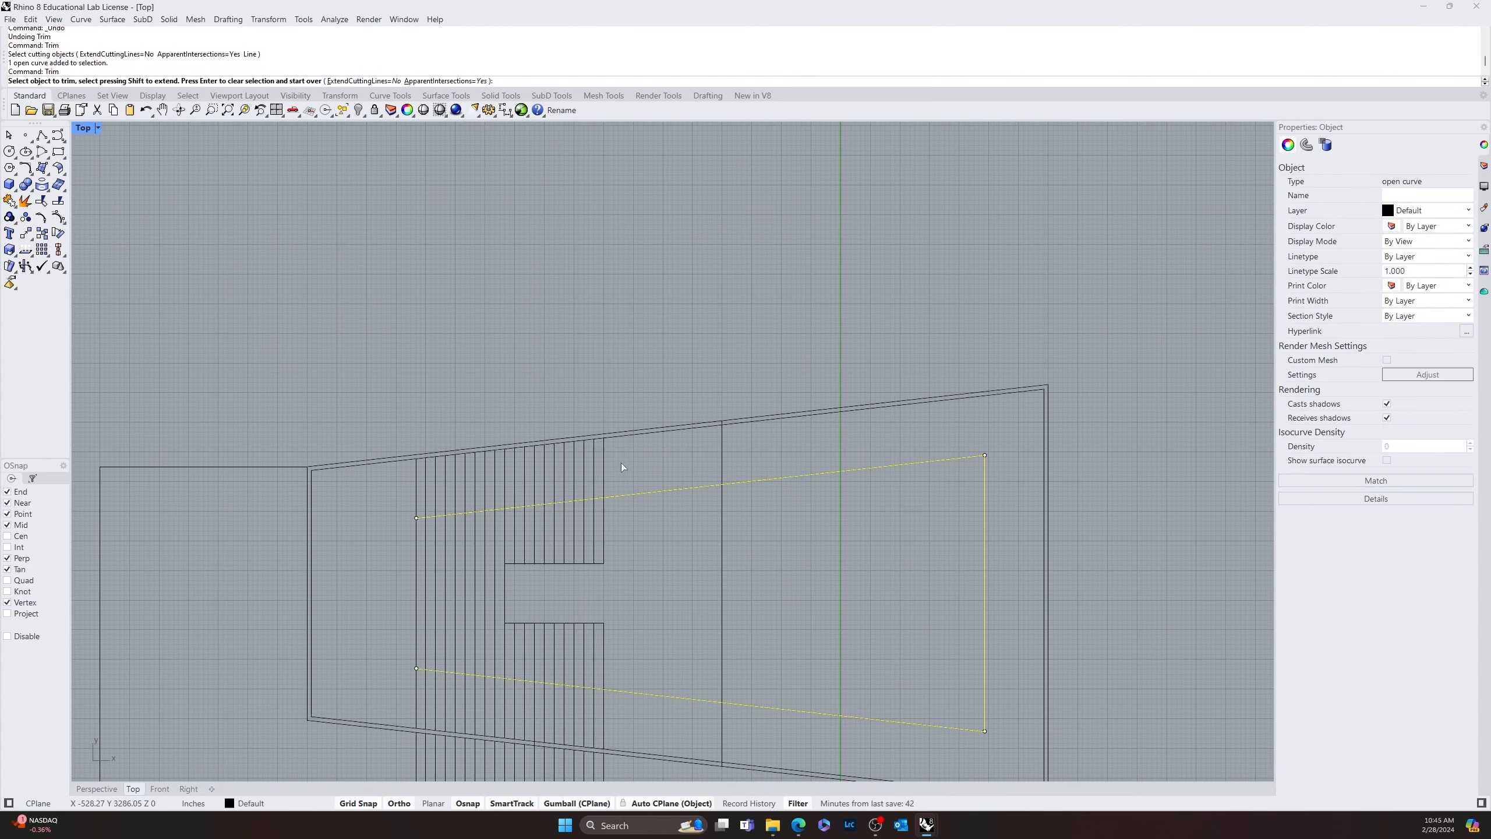
{"action": "left_click_drag", "start_coordinate": [621, 463], "coordinate": [429, 481]}
{"action": "left_click", "coordinate": [424, 494]}
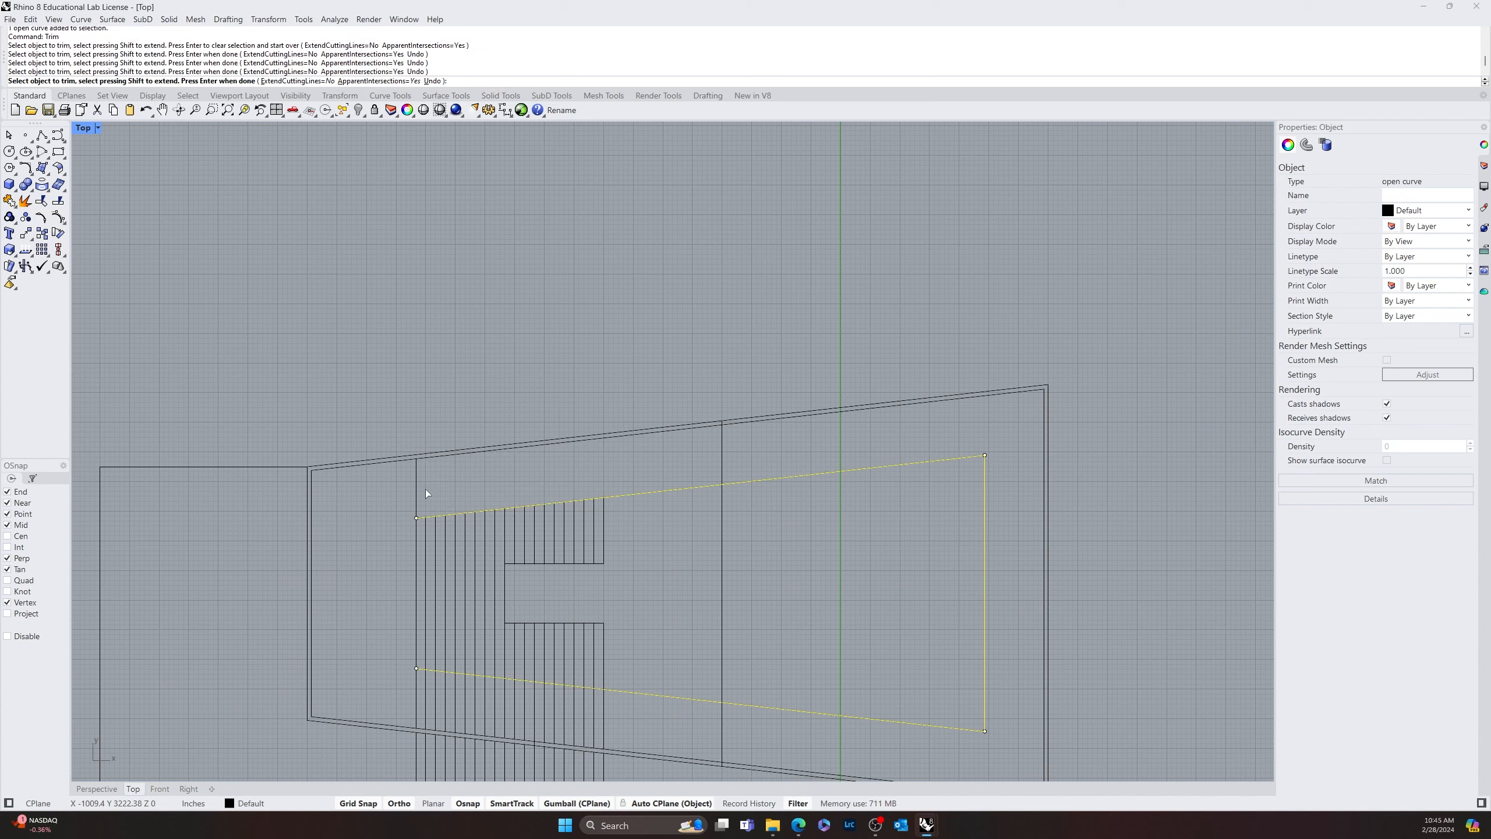
{"action": "left_click", "coordinate": [417, 497]}
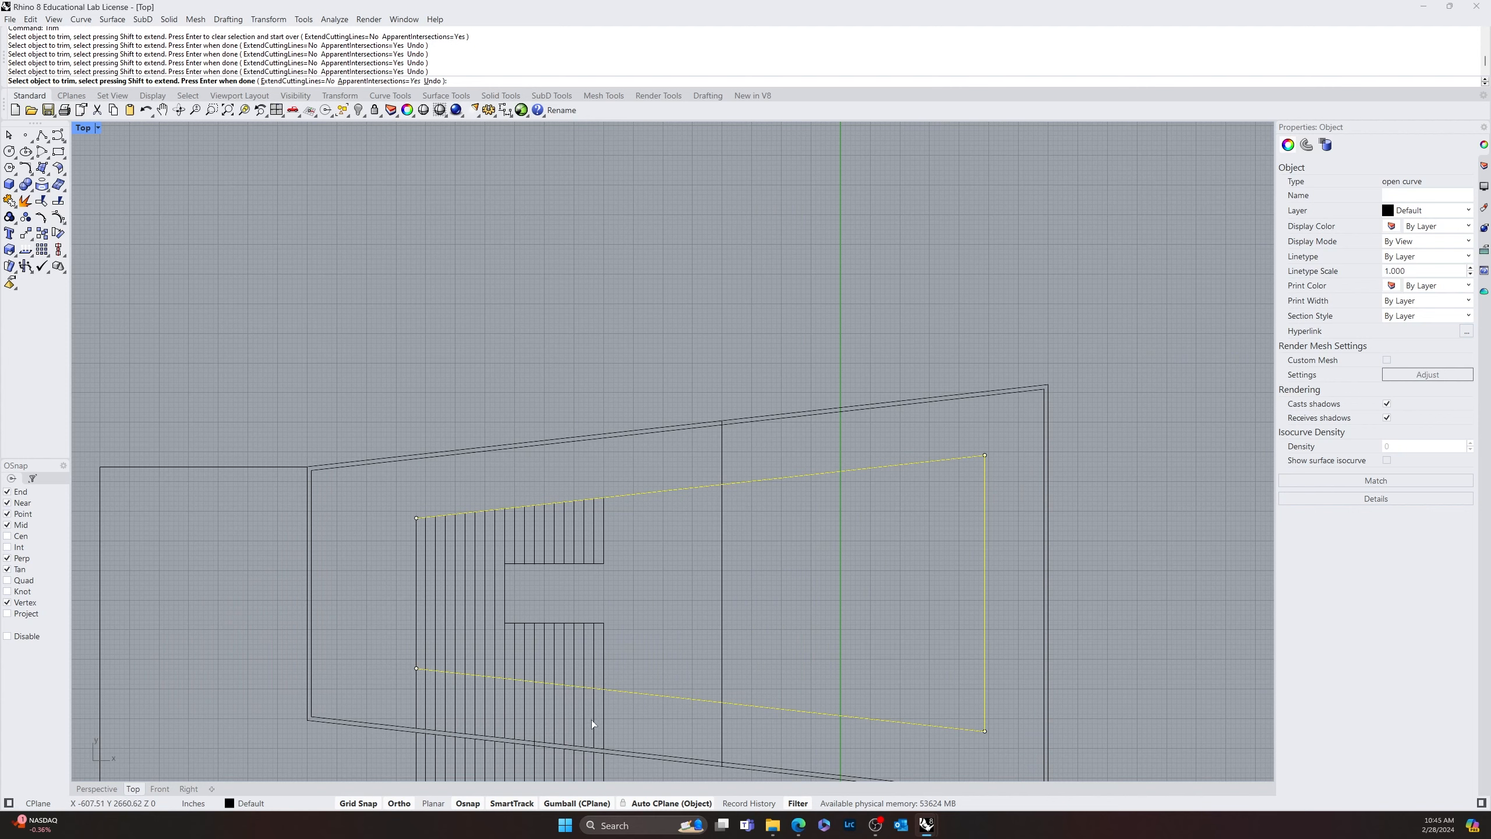
Trim the stripes' lower segments between the innermost tapered outline and the lower sloped wall
{"action": "left_click_drag", "start_coordinate": [558, 706], "coordinate": [409, 708]}
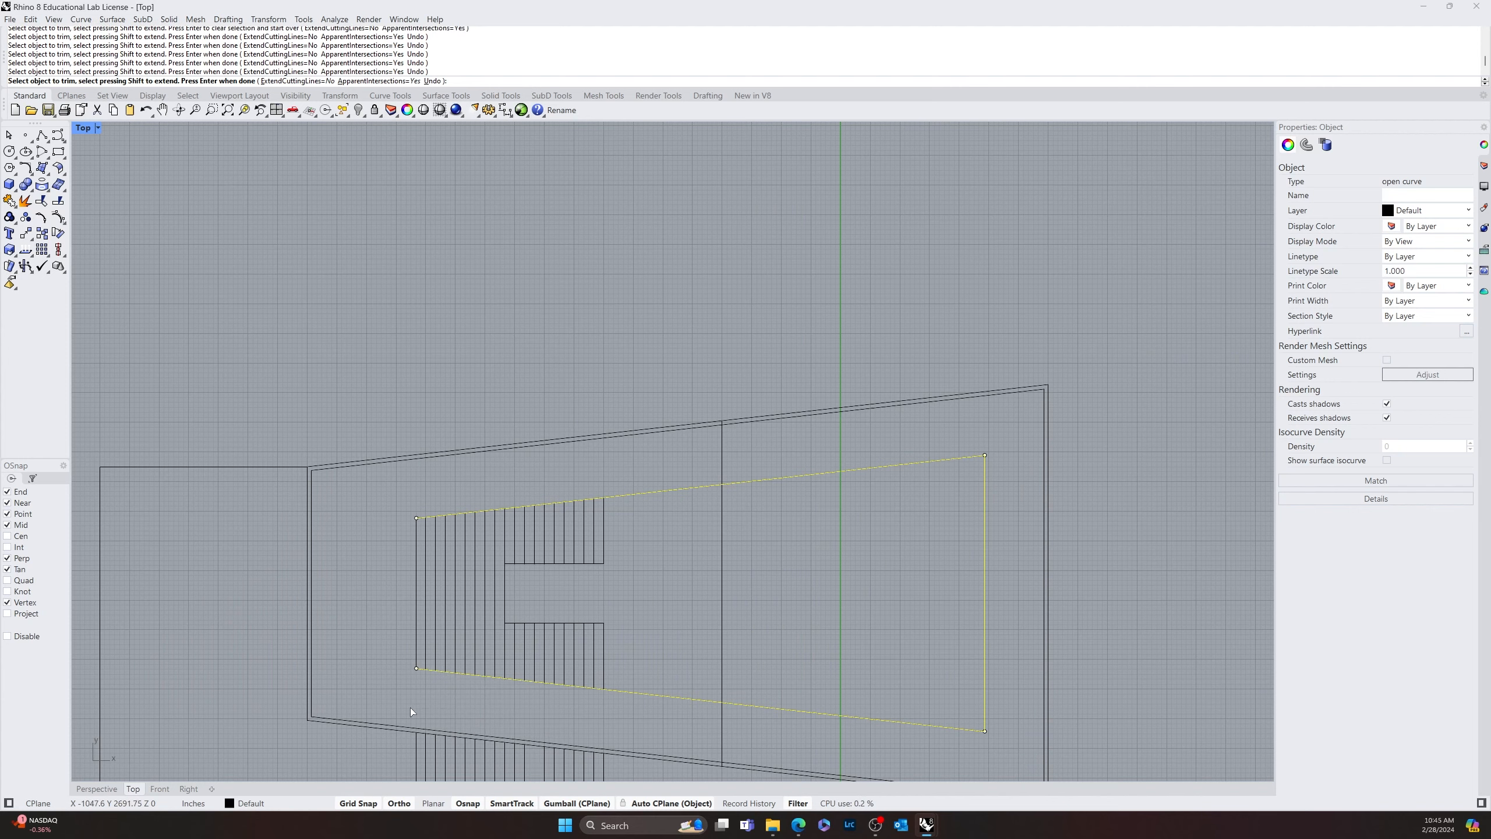
{"action": "key", "text": "Return"}
{"action": "scroll", "coordinate": [533, 723], "scroll_direction": "down", "scroll_amount": 2}
{"action": "key", "text": "Escape"}
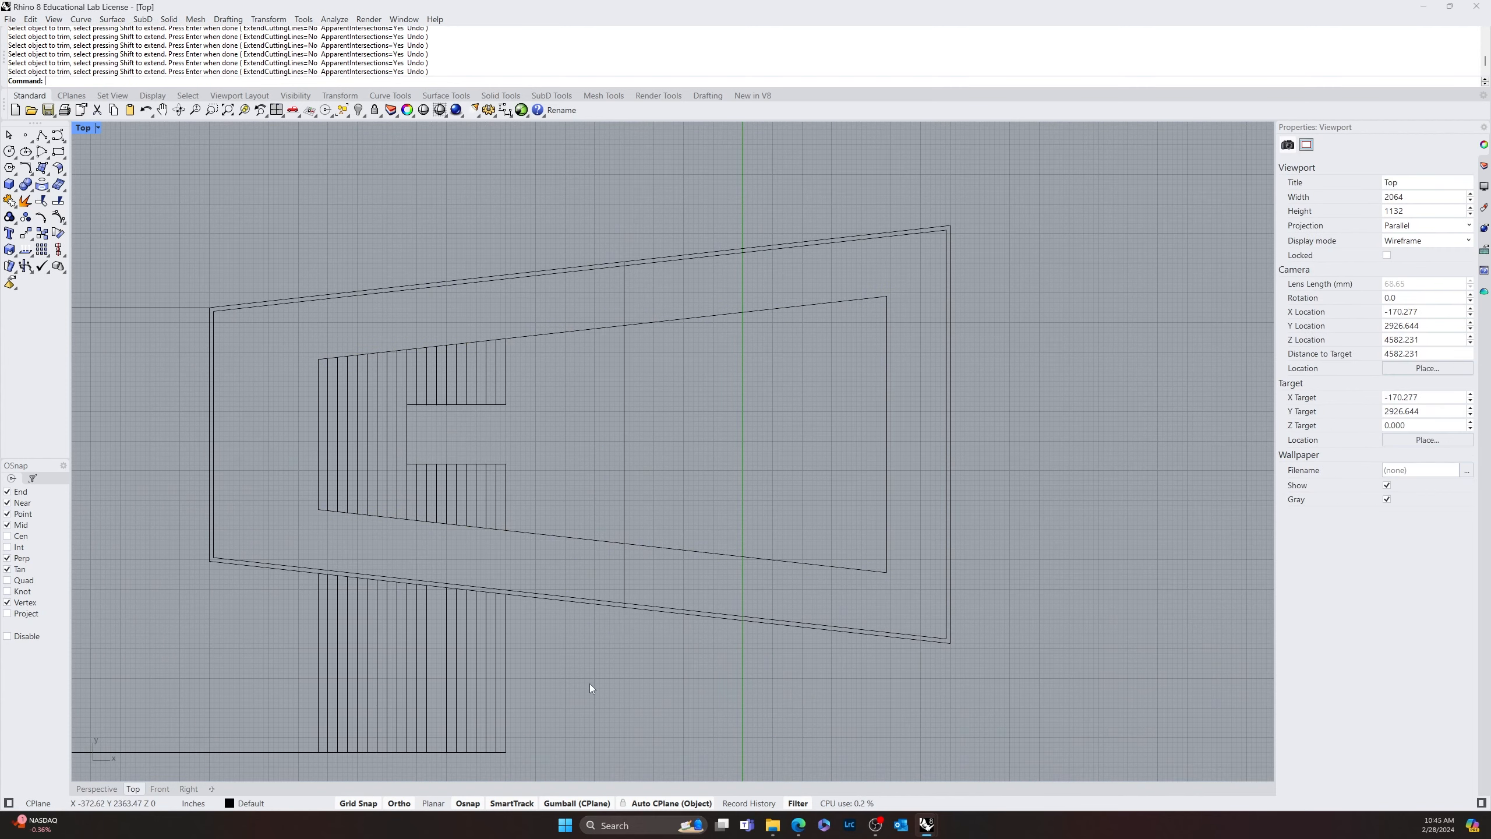
Trim away the part of the innermost tapered outline that lies right of the long vertical line
{"action": "scroll", "coordinate": [589, 683], "scroll_direction": "down", "scroll_amount": 3}
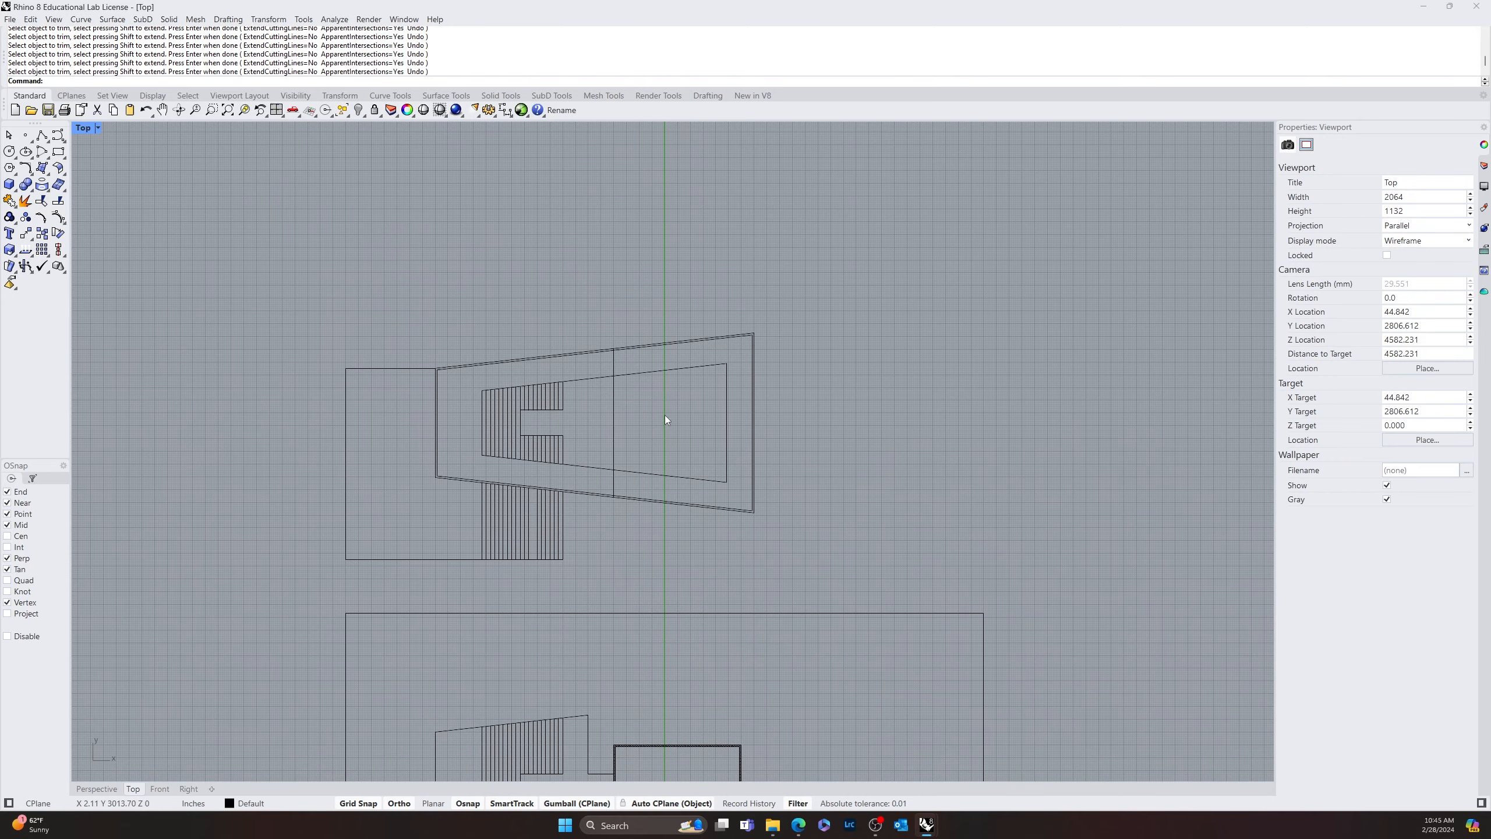
{"action": "right_click_drag", "start_coordinate": [646, 399], "coordinate": [585, 433]}
{"action": "key", "text": "Return"}
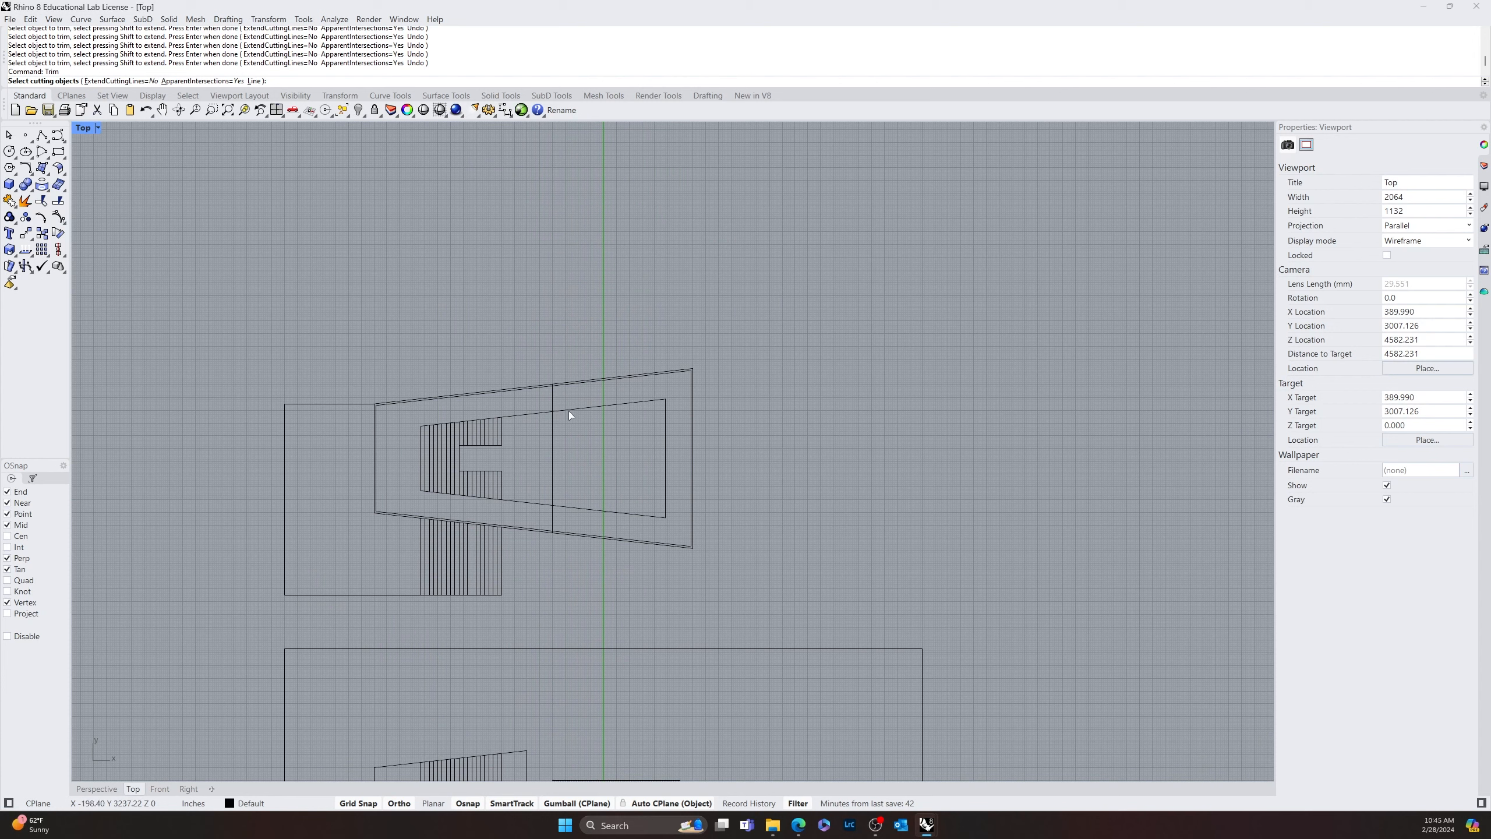
{"action": "left_click", "coordinate": [552, 405]}
{"action": "key", "text": "Return"}
{"action": "left_click", "coordinate": [569, 410]}
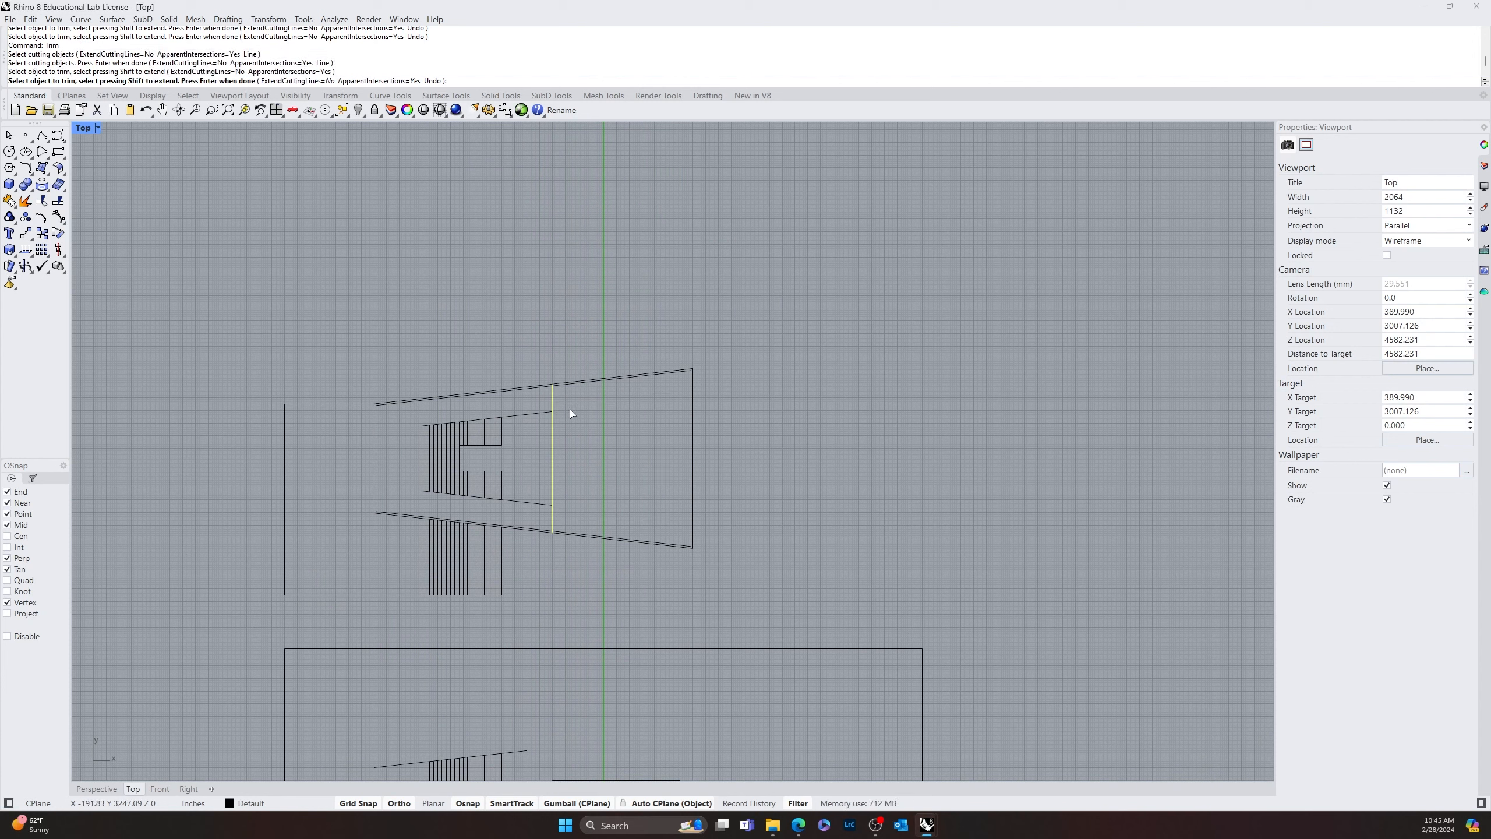
{"action": "key", "text": "Return"}
{"action": "key", "text": "Return"}
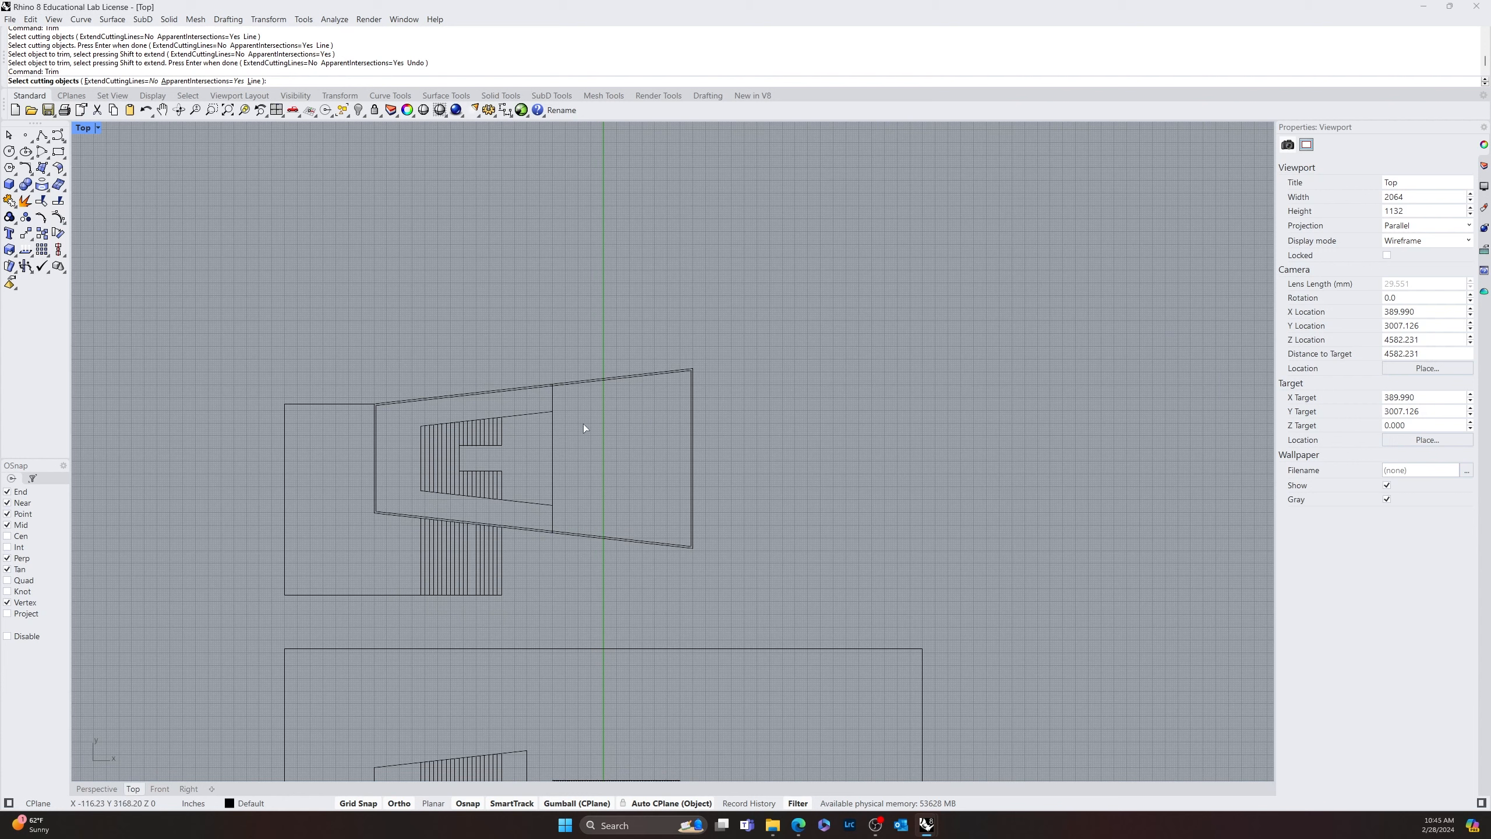
Trim the long vertical line's upper and lower ends where they extend past the innermost tapered outline
{"action": "left_click", "coordinate": [539, 415]}
{"action": "key", "text": "Return"}
{"action": "left_click", "coordinate": [549, 401]}
{"action": "key", "text": "Return"}
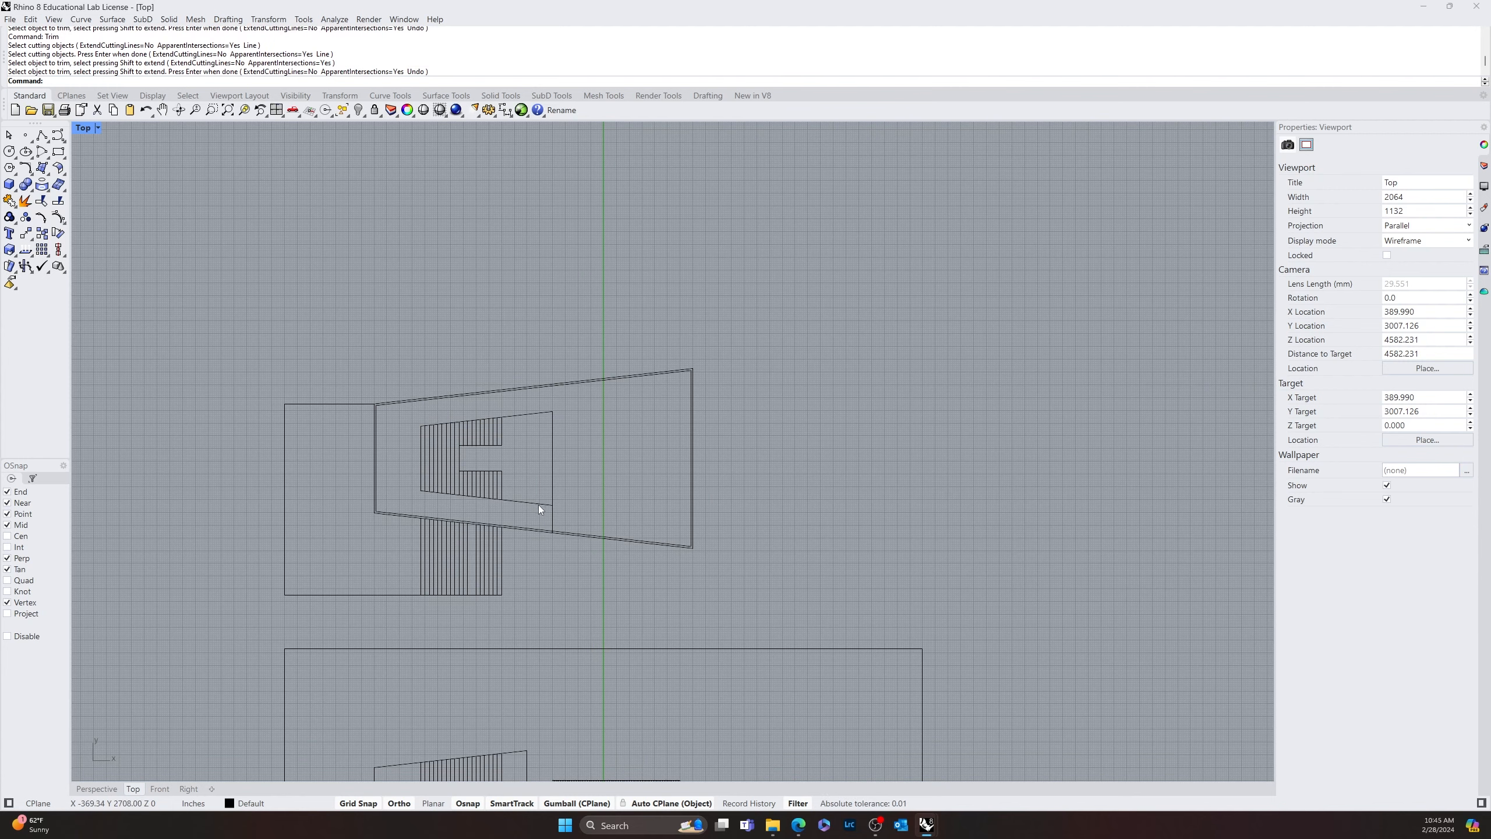
{"action": "left_click", "coordinate": [538, 504]}
{"action": "key", "text": "Return"}
{"action": "left_click", "coordinate": [552, 514]}
{"action": "key", "text": "Return"}
{"action": "key", "text": "Escape"}
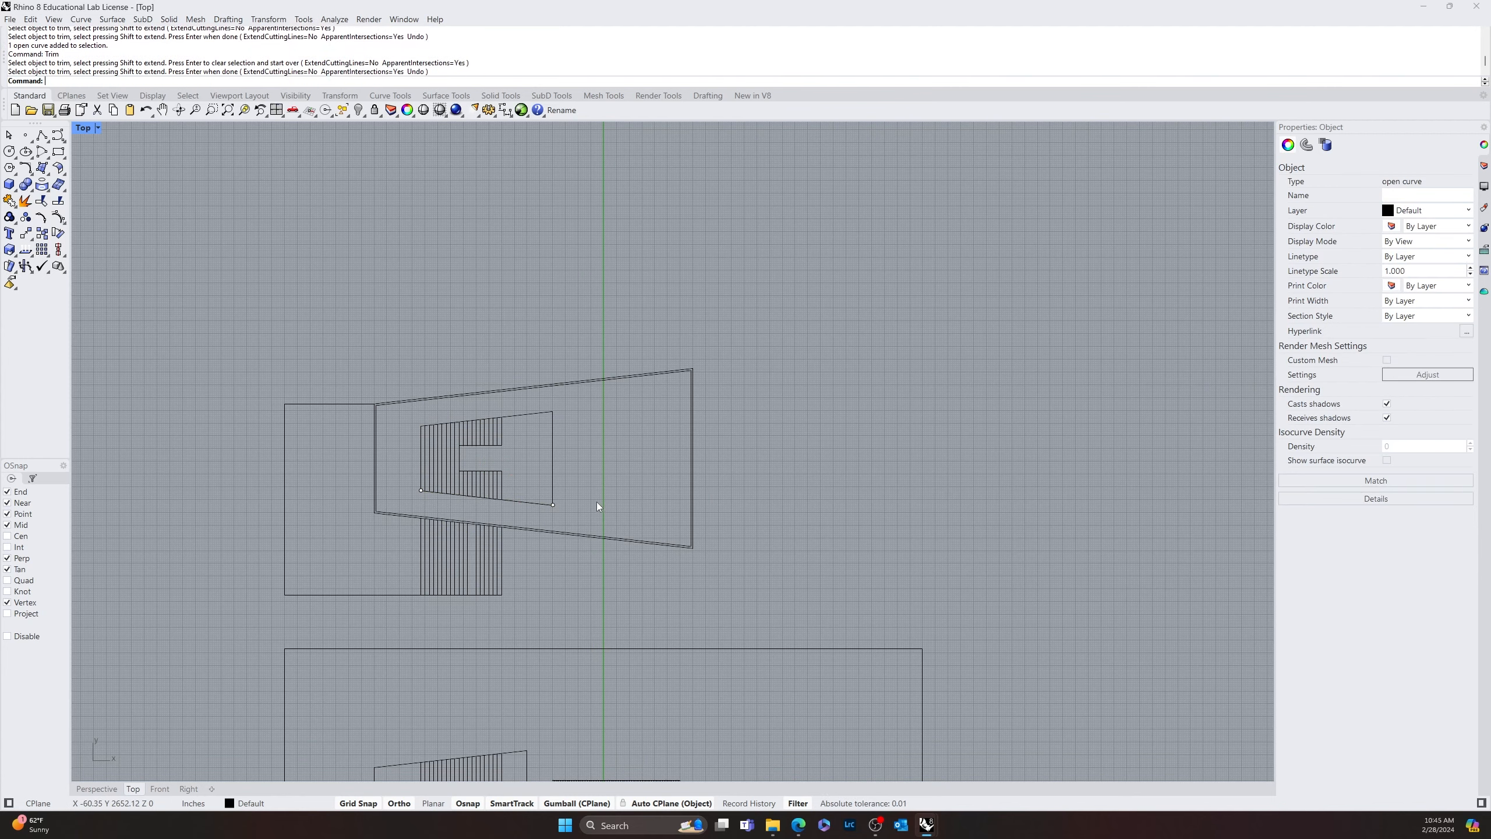
Draw the missing vertical stripe from the lower sloped wall down to the base line, filling the gap in the lower stripes
{"action": "scroll", "coordinate": [596, 501], "scroll_direction": "down", "scroll_amount": 2}
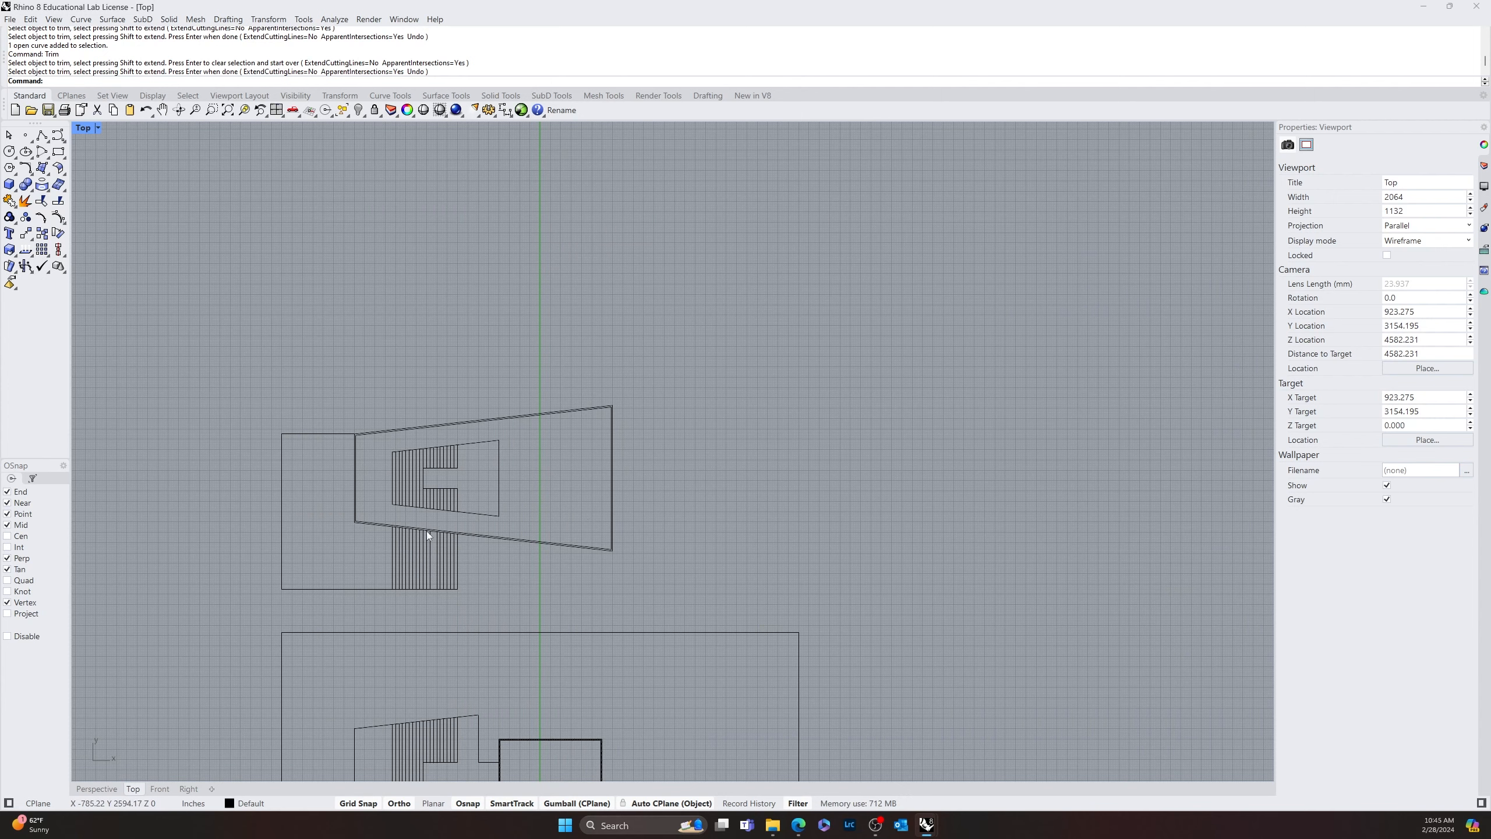
{"action": "right_click_drag", "start_coordinate": [422, 529], "coordinate": [574, 268]}
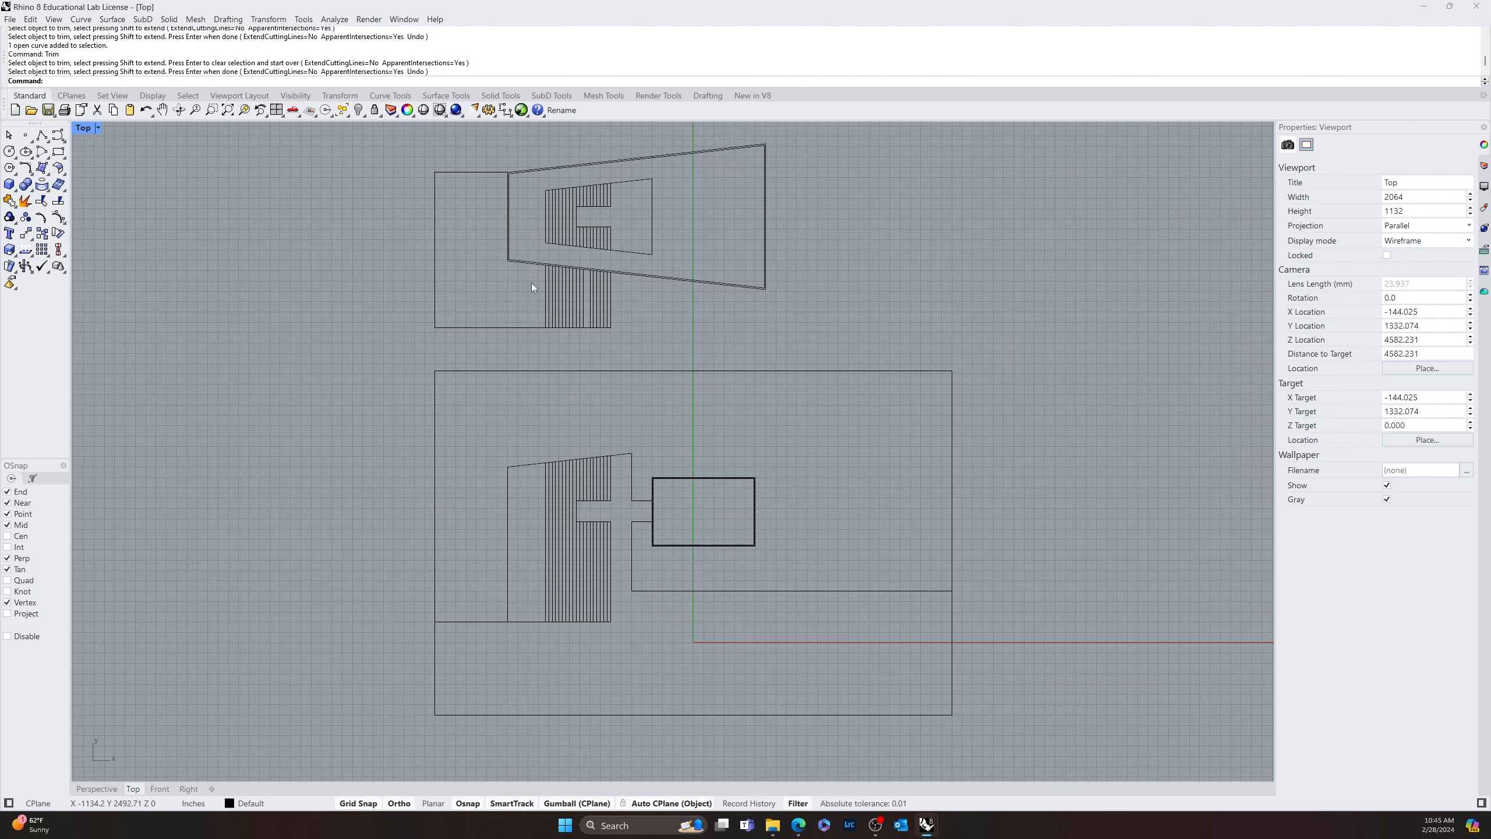
{"action": "right_click_drag", "start_coordinate": [476, 278], "coordinate": [572, 336]}
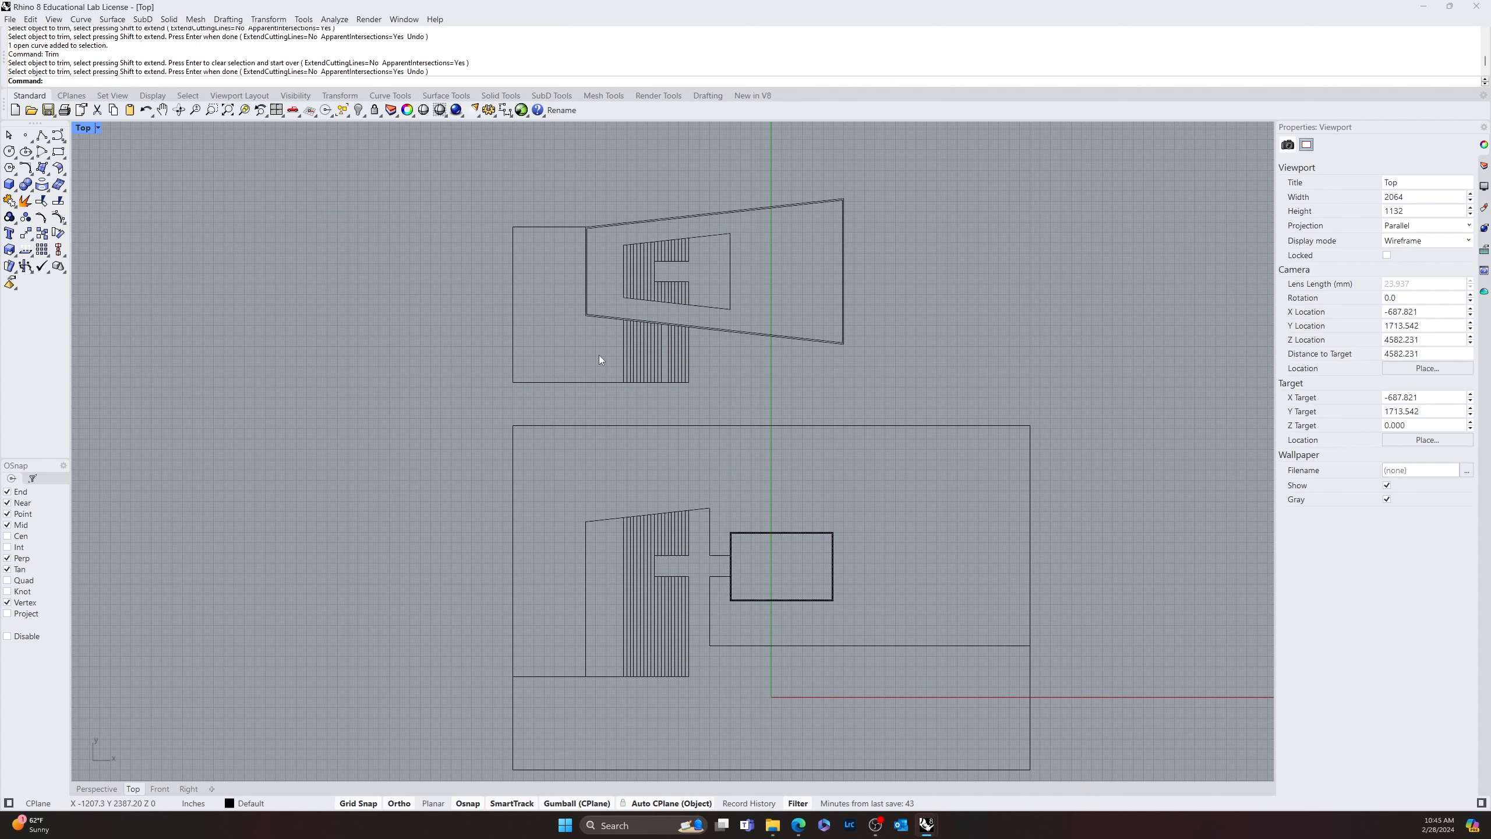
{"action": "scroll", "coordinate": [666, 360], "scroll_direction": "up", "scroll_amount": 8}
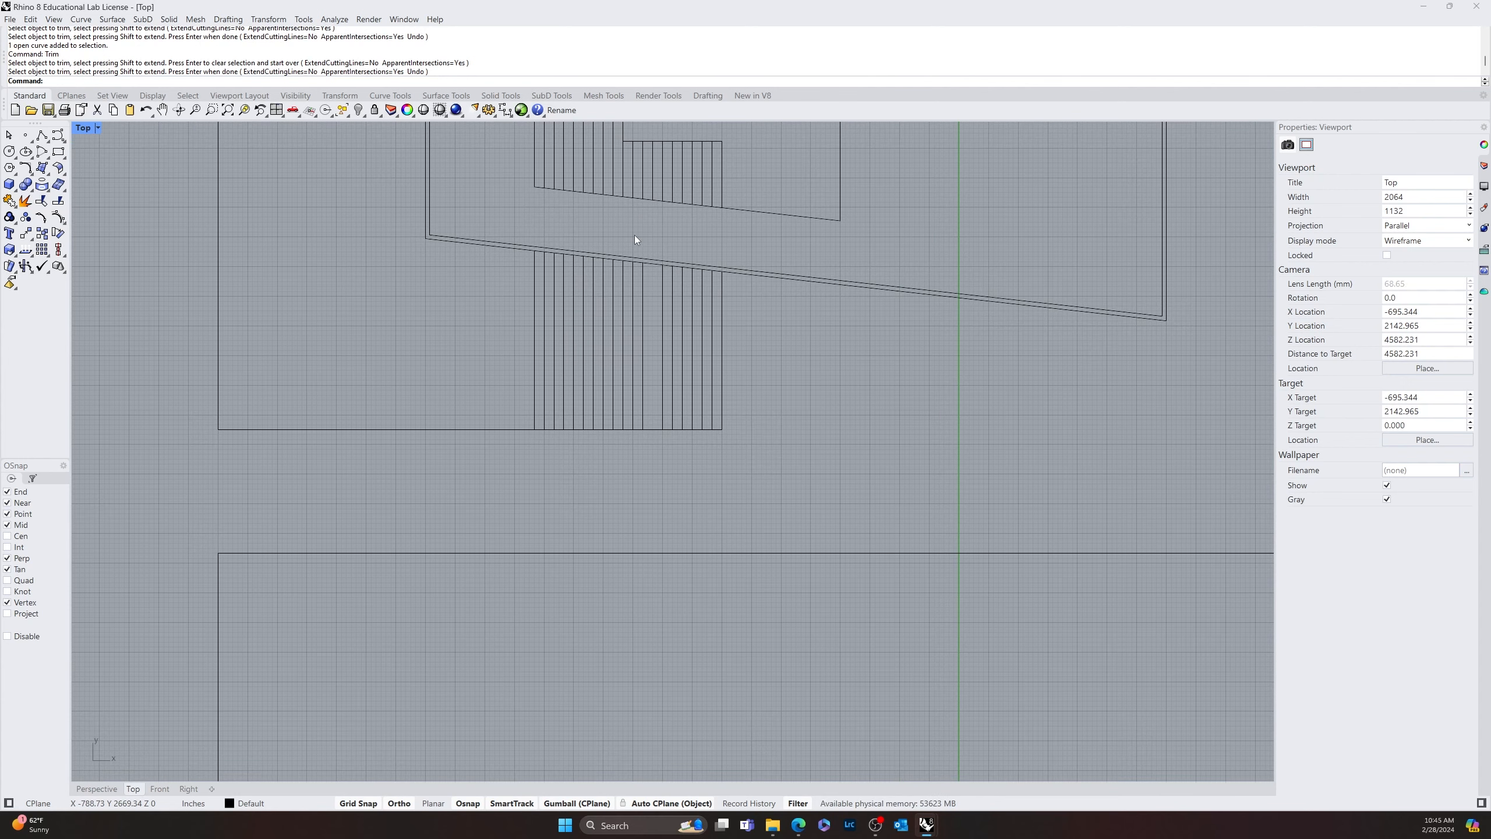
{"action": "type", "text": "line"}
{"action": "key", "text": "Return"}
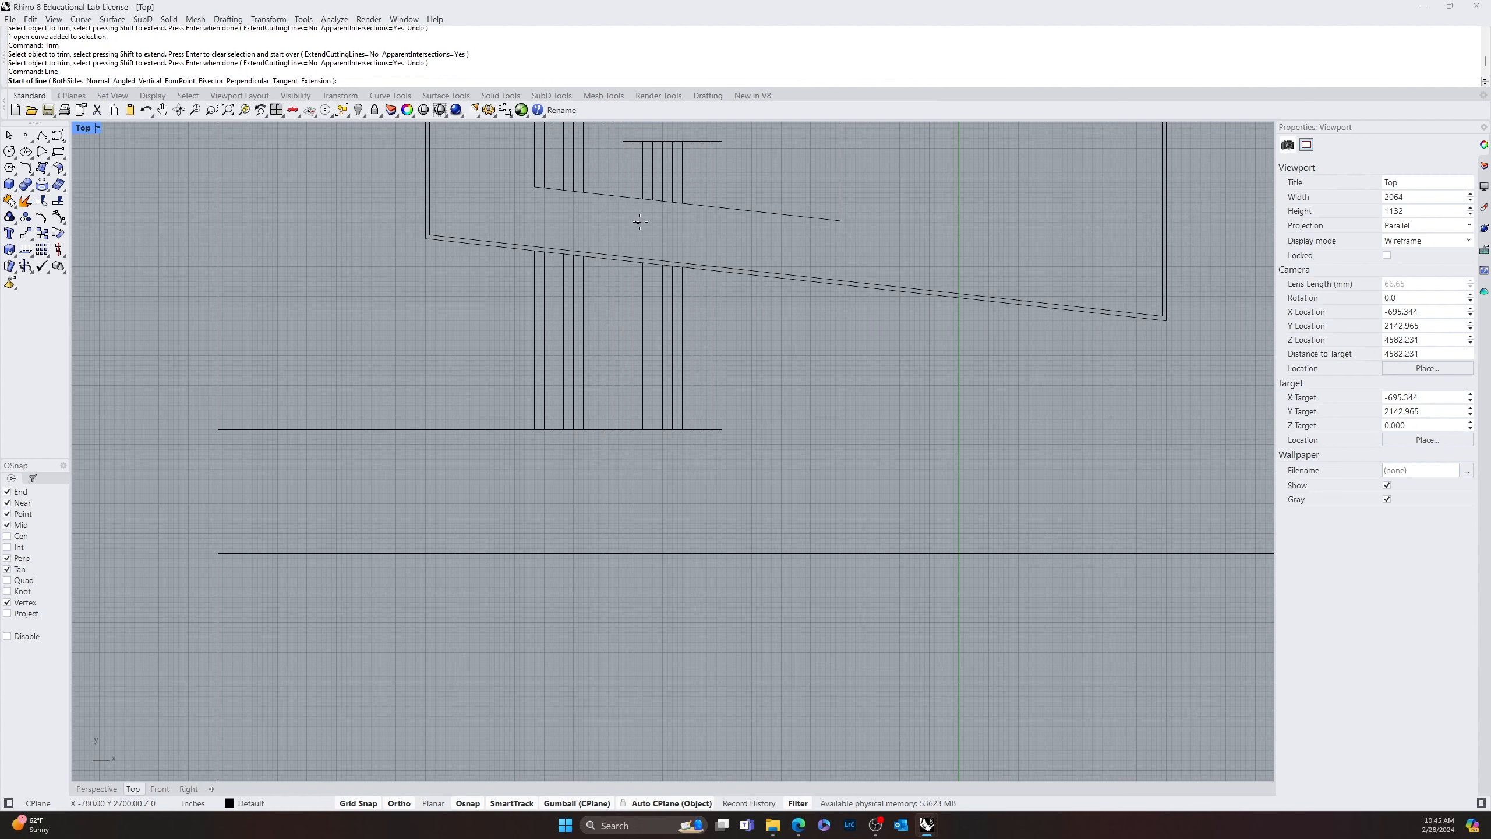
{"action": "scroll", "coordinate": [654, 262], "scroll_direction": "up", "scroll_amount": 6}
{"action": "scroll", "coordinate": [654, 262], "scroll_direction": "up", "scroll_amount": 2}
{"action": "left_click", "coordinate": [651, 269]}
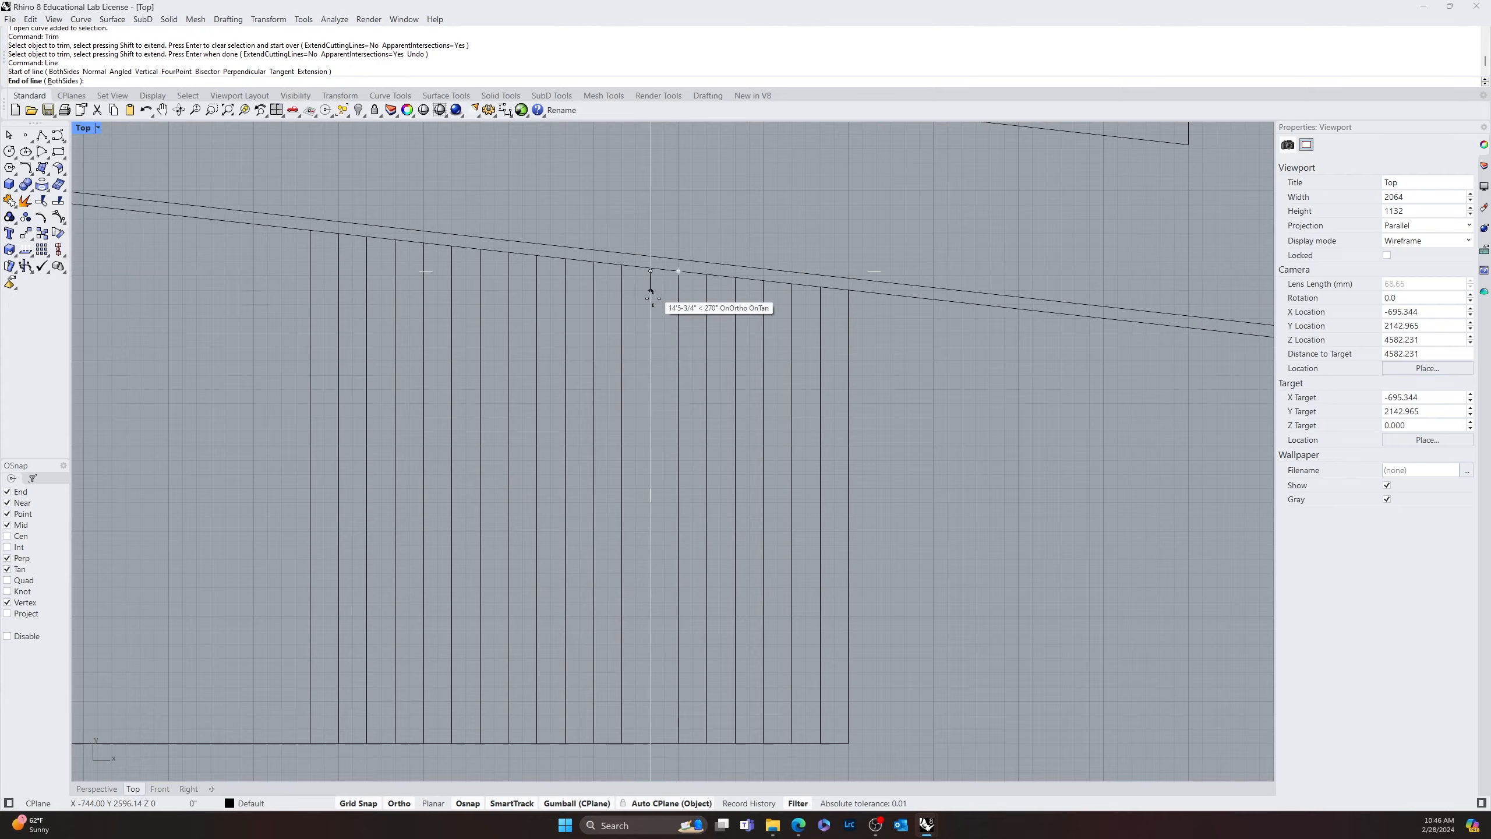
{"action": "left_click", "coordinate": [648, 753]}
{"action": "scroll", "coordinate": [1013, 619], "scroll_direction": "down", "scroll_amount": 9}
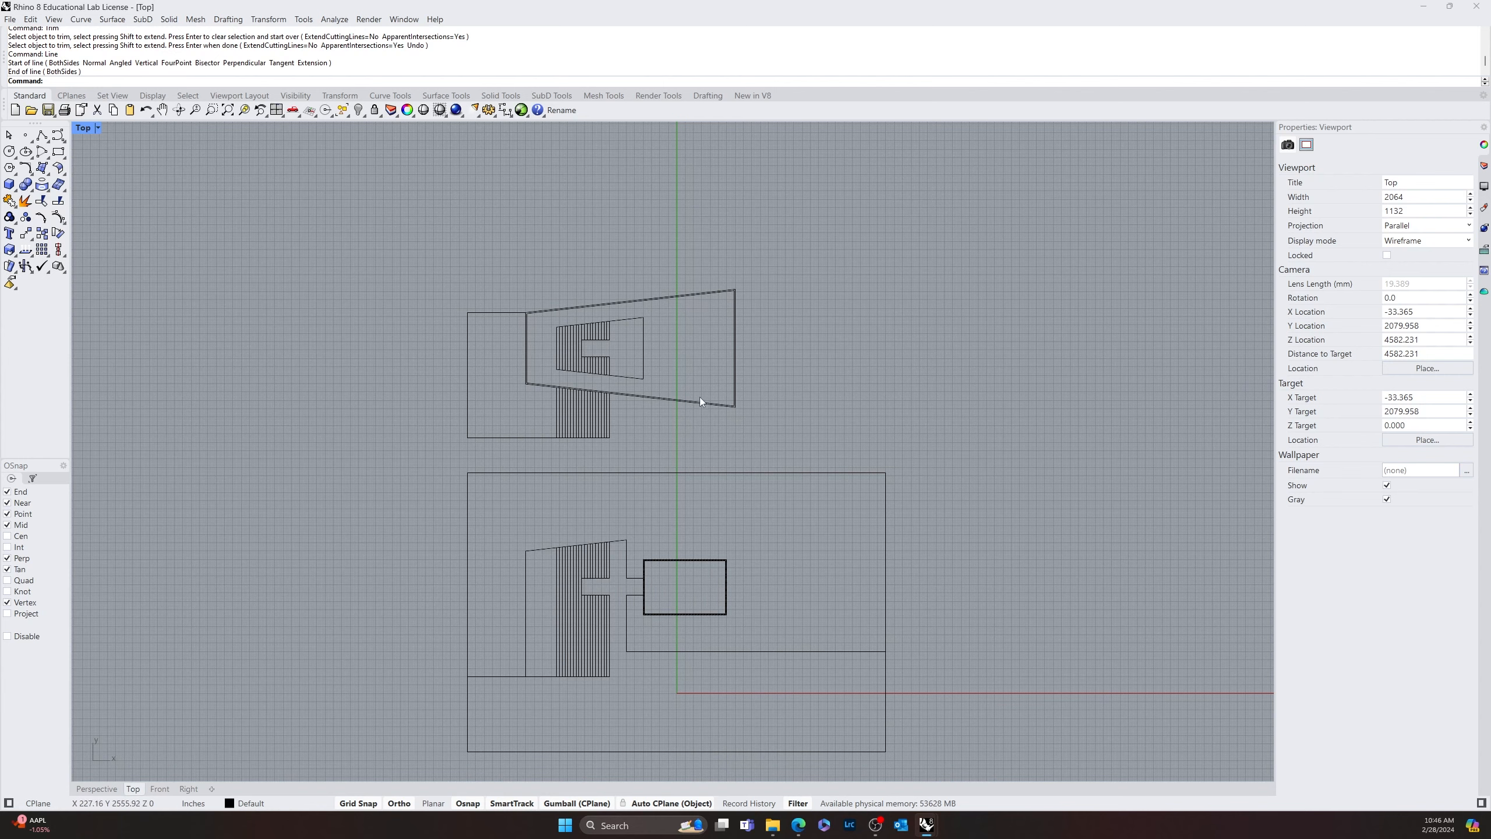
Offset the three outer wall curves of the tapered shape 6' outward
{"action": "scroll", "coordinate": [680, 414], "scroll_direction": "up", "scroll_amount": 10}
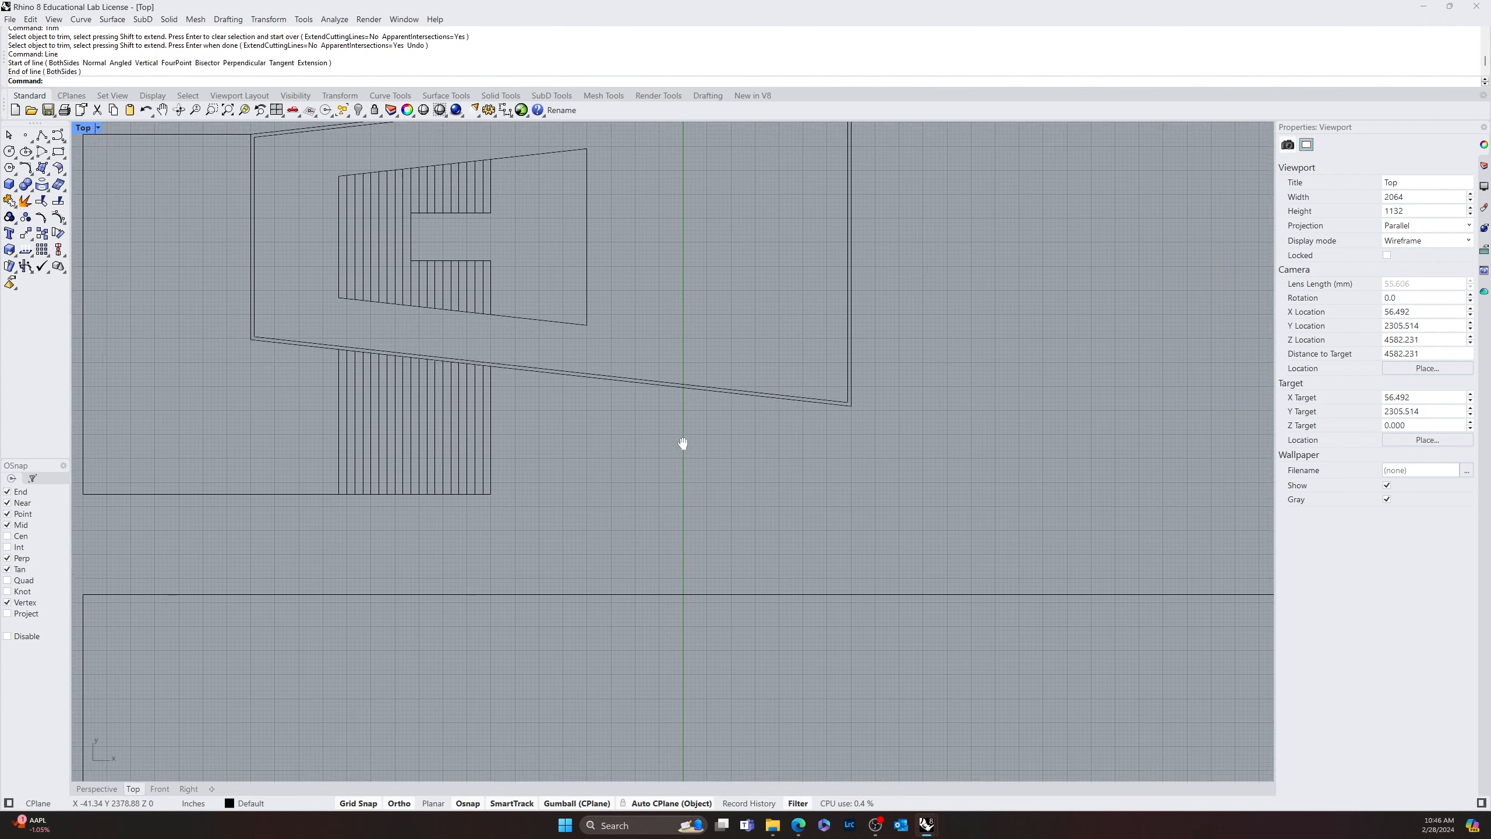
{"action": "left_click", "coordinate": [769, 424]}
{"action": "scroll", "coordinate": [864, 459], "scroll_direction": "up", "scroll_amount": 6}
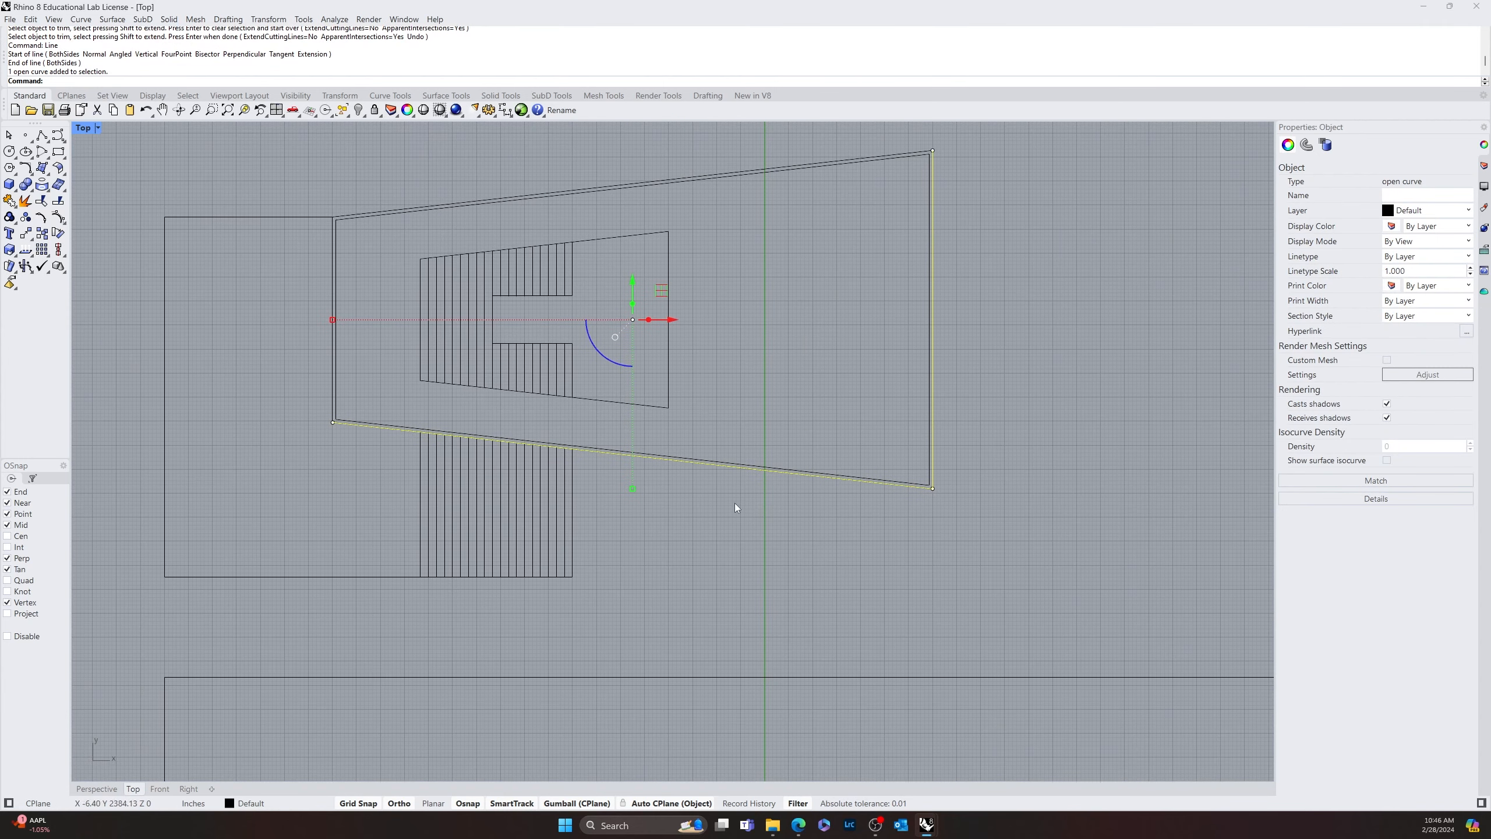
{"action": "left_click", "coordinate": [399, 222], "text": "shift"}
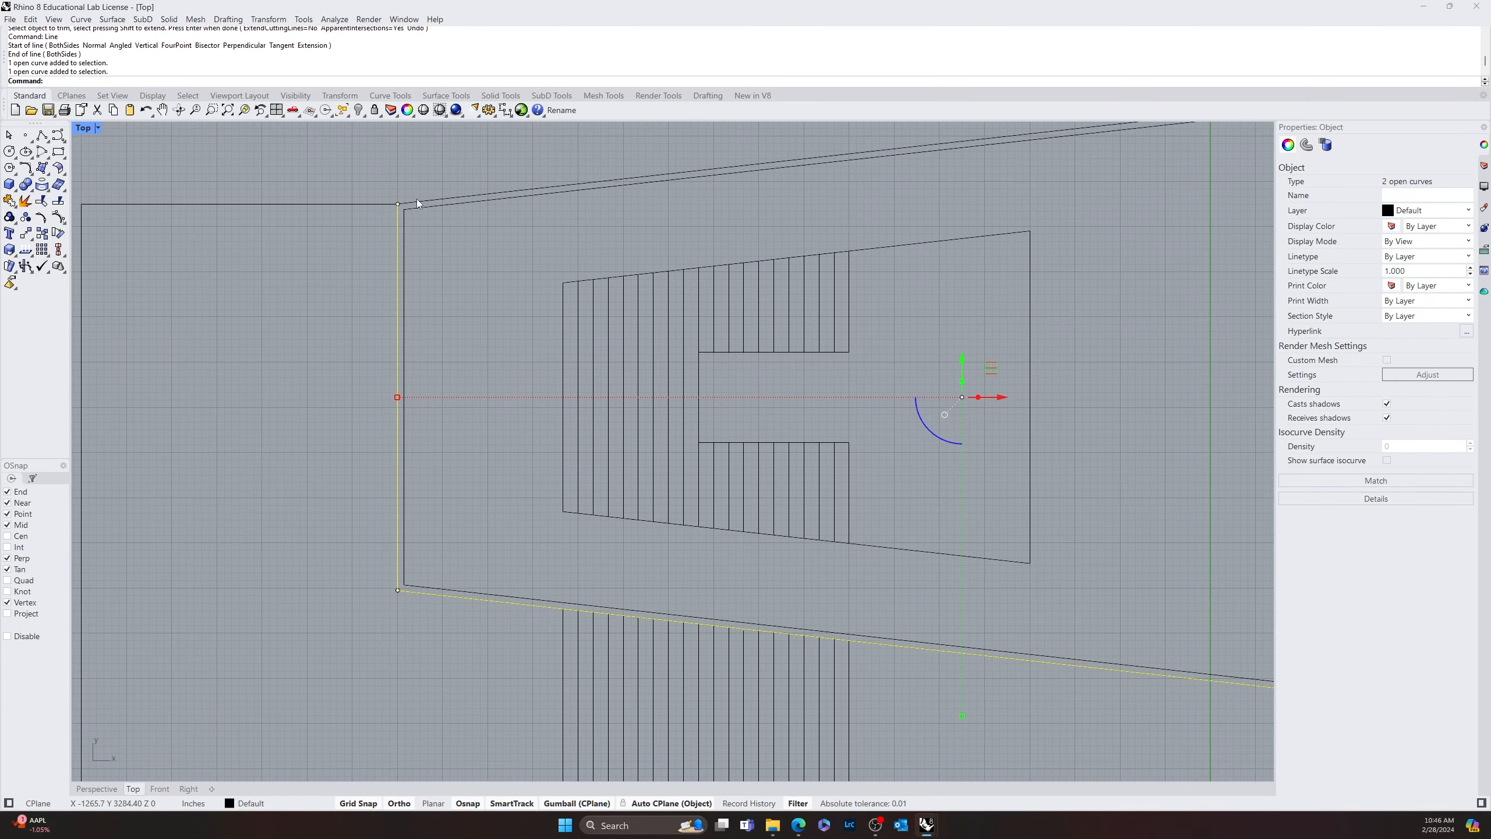
{"action": "left_click", "coordinate": [417, 201], "text": "shift"}
{"action": "scroll", "coordinate": [496, 278], "scroll_direction": "down", "scroll_amount": 10}
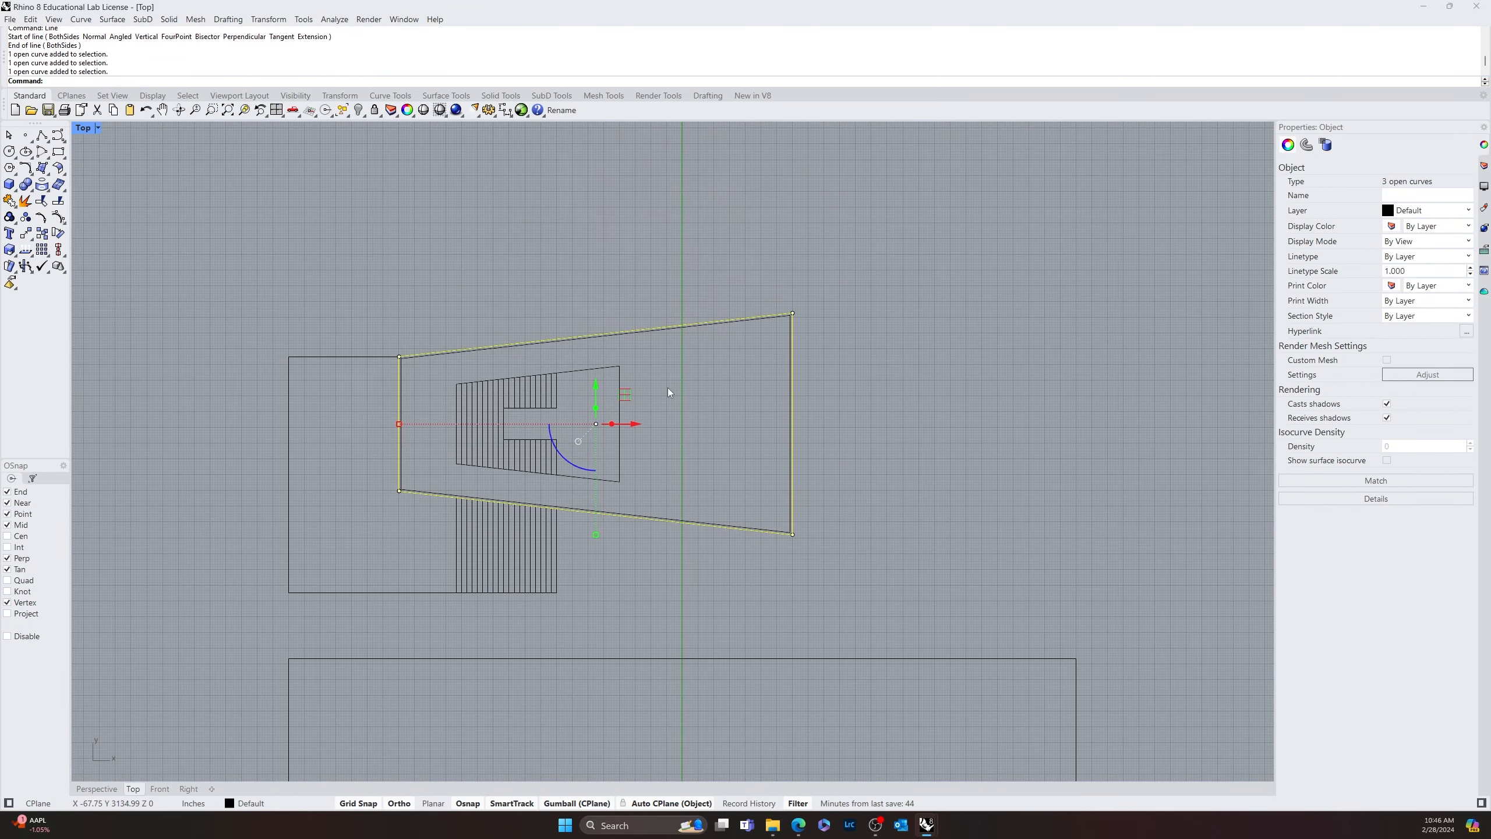
{"action": "type", "text": "Offset"}
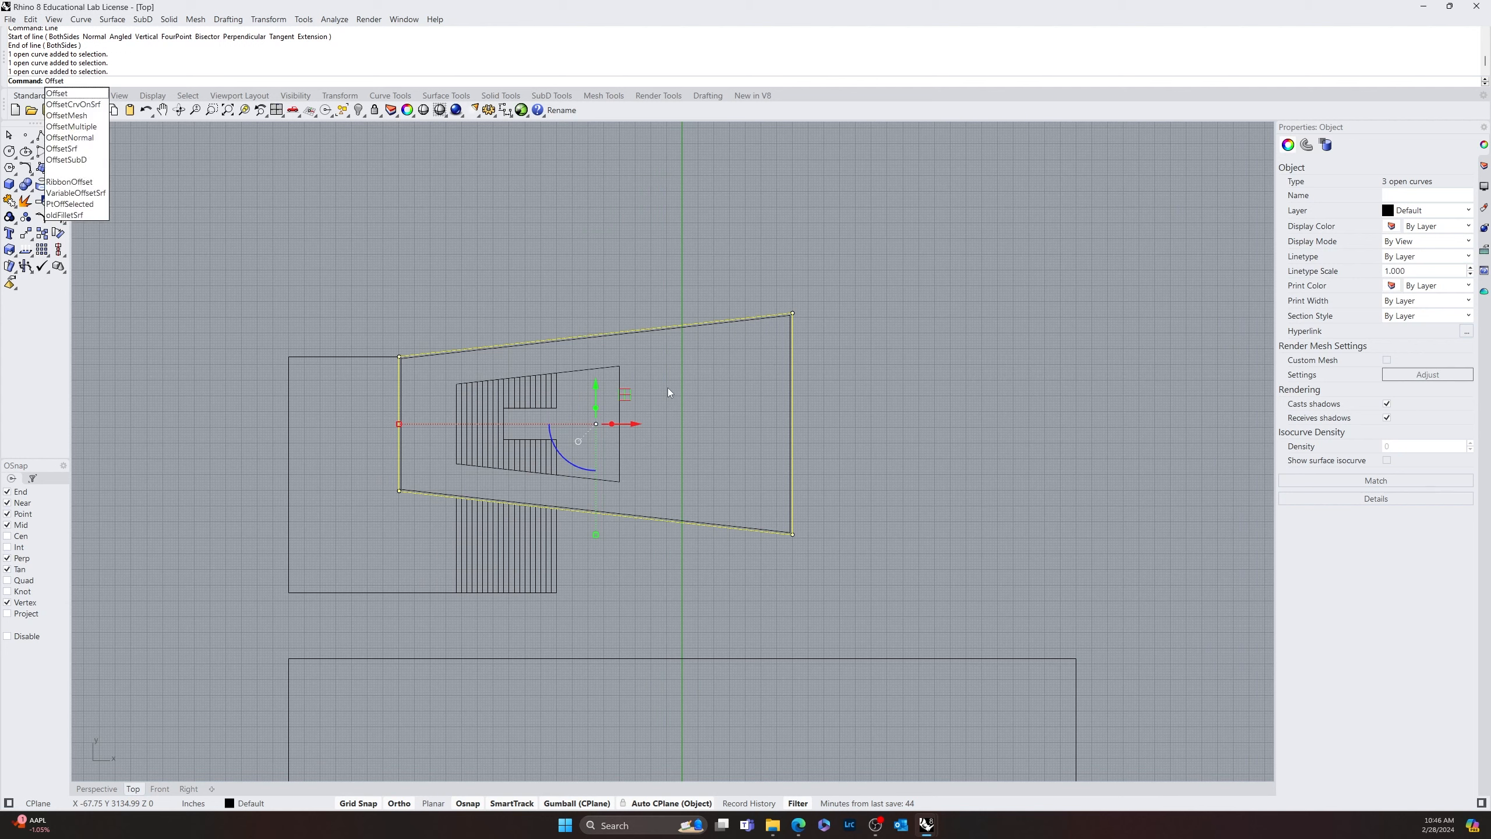
{"action": "key", "text": "Return"}
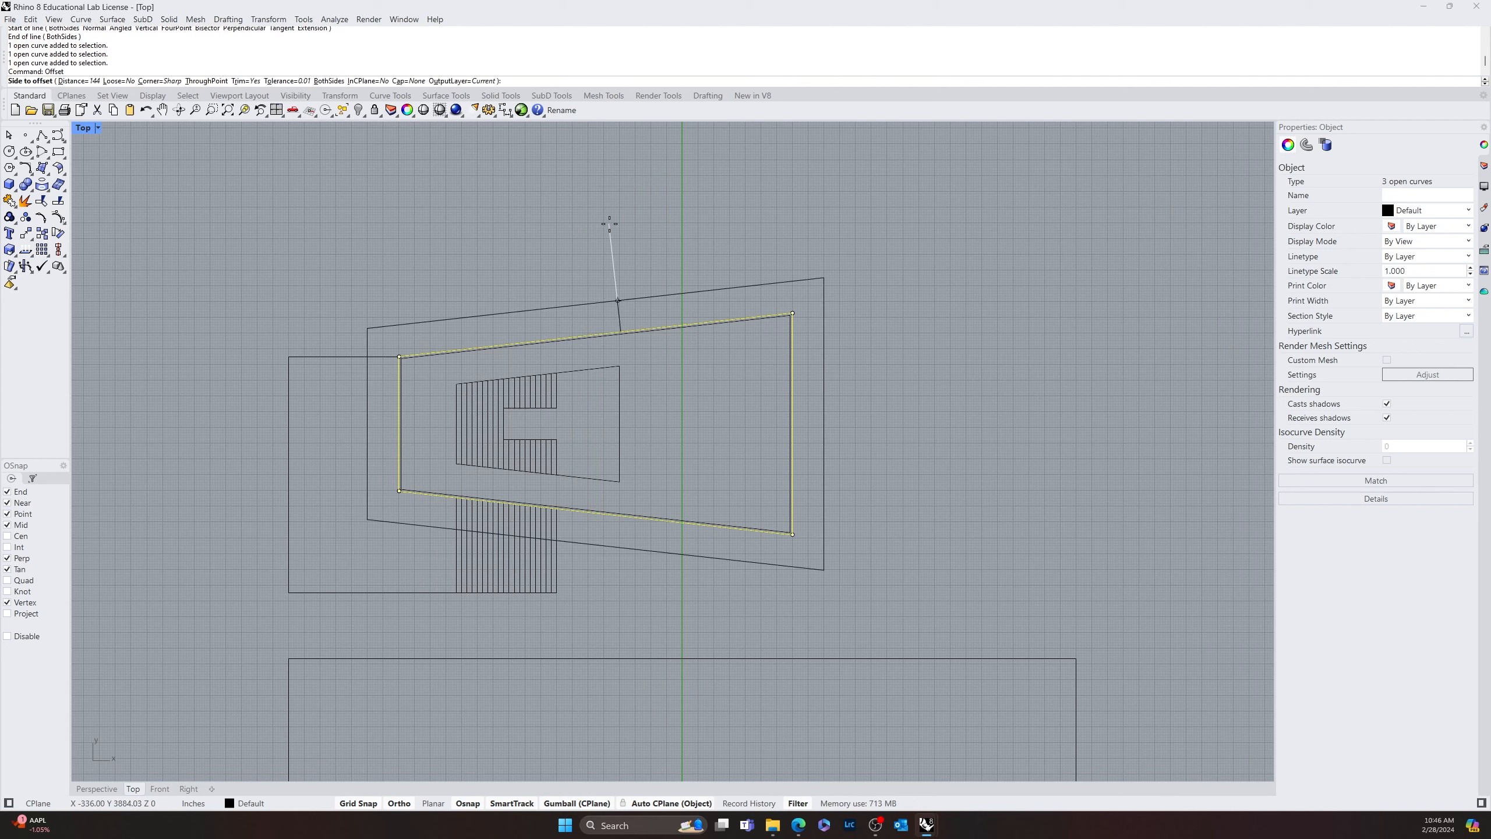
{"action": "type", "text": "6'"}
{"action": "key", "text": "Return"}
{"action": "left_click", "coordinate": [571, 220]}
Move the new offset outline straight up, clear of the tapered striped drawing
{"action": "right_click_drag", "start_coordinate": [571, 220], "coordinate": [583, 352]}
{"action": "left_click", "coordinate": [587, 452]}
{"action": "left_click_drag", "start_coordinate": [609, 517], "coordinate": [565, 161]}
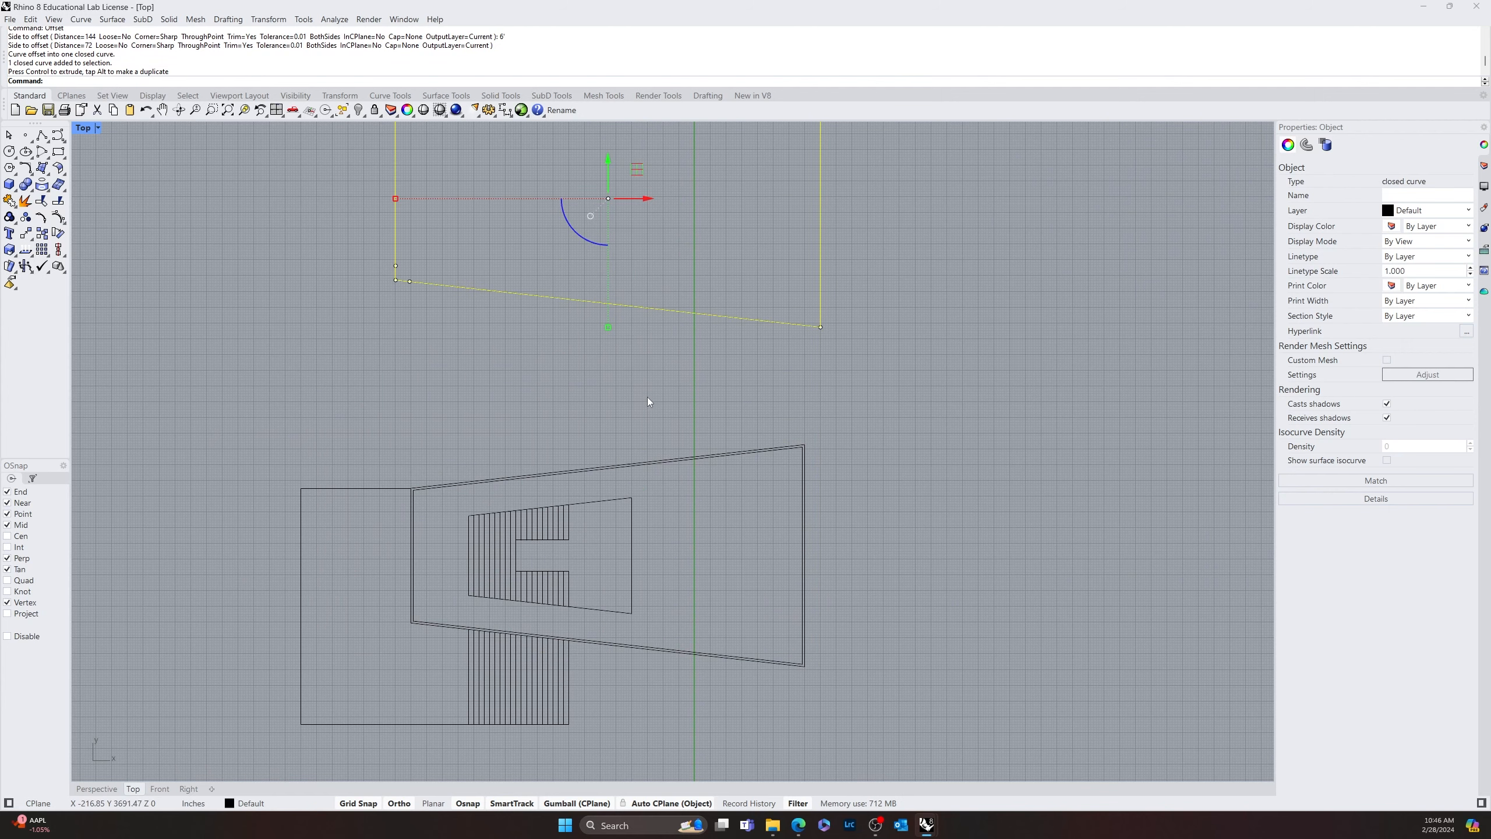
{"action": "left_click", "coordinate": [675, 398]}
{"action": "right_click_drag", "start_coordinate": [699, 399], "coordinate": [555, 569]}
{"action": "left_click", "coordinate": [598, 490]}
{"action": "left_click", "coordinate": [566, 522]}
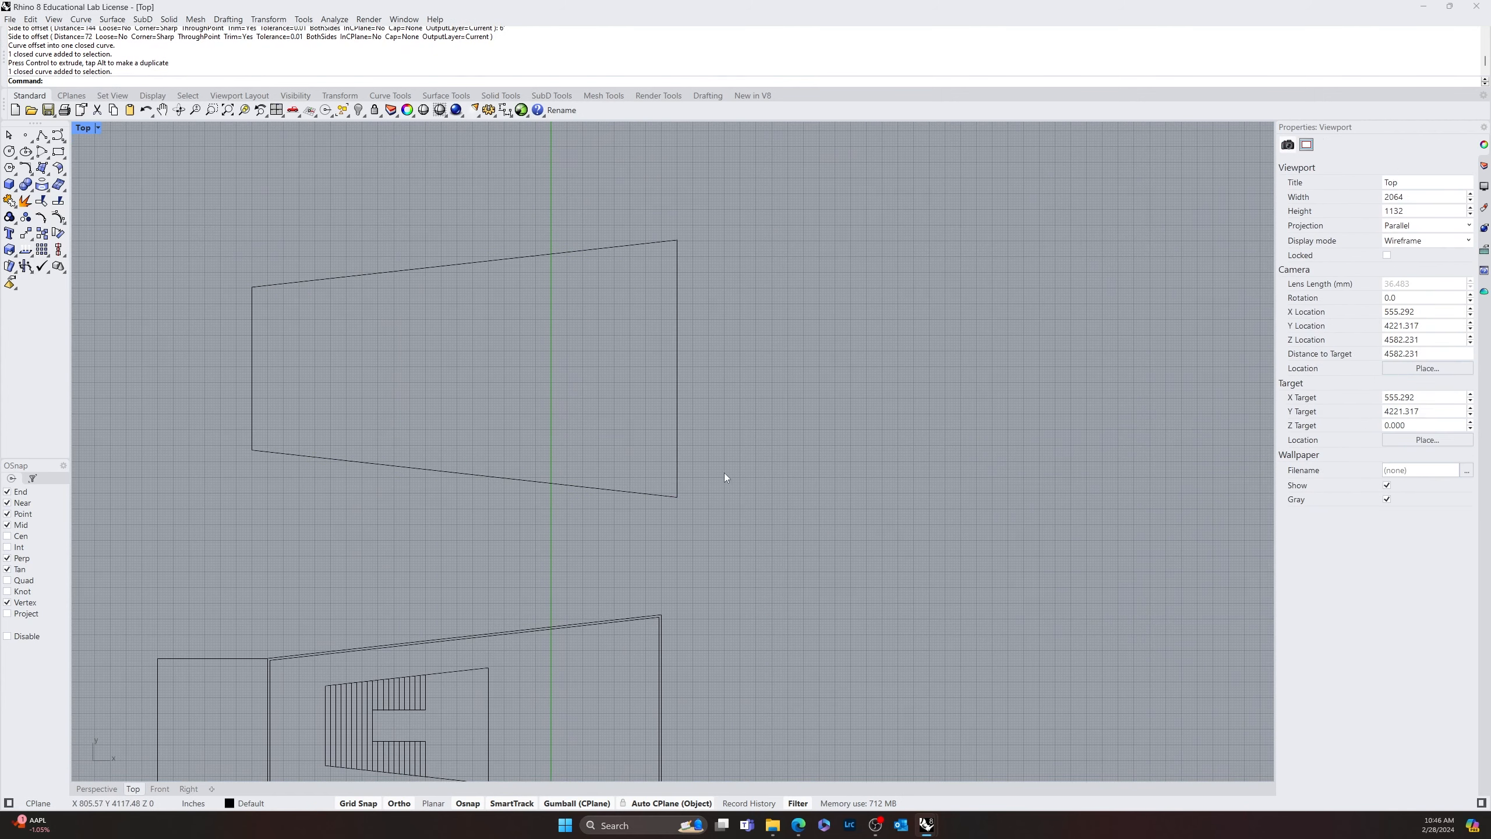
Draw a vertical line just right of the moved tapered outline, and explode that outline into separate segments
{"action": "type", "text": "Line"}
{"action": "key", "text": "Return"}
{"action": "left_click", "coordinate": [725, 194]}
{"action": "left_click", "coordinate": [724, 548]}
{"action": "left_click", "coordinate": [676, 447]}
{"action": "left_click", "coordinate": [25, 201]}
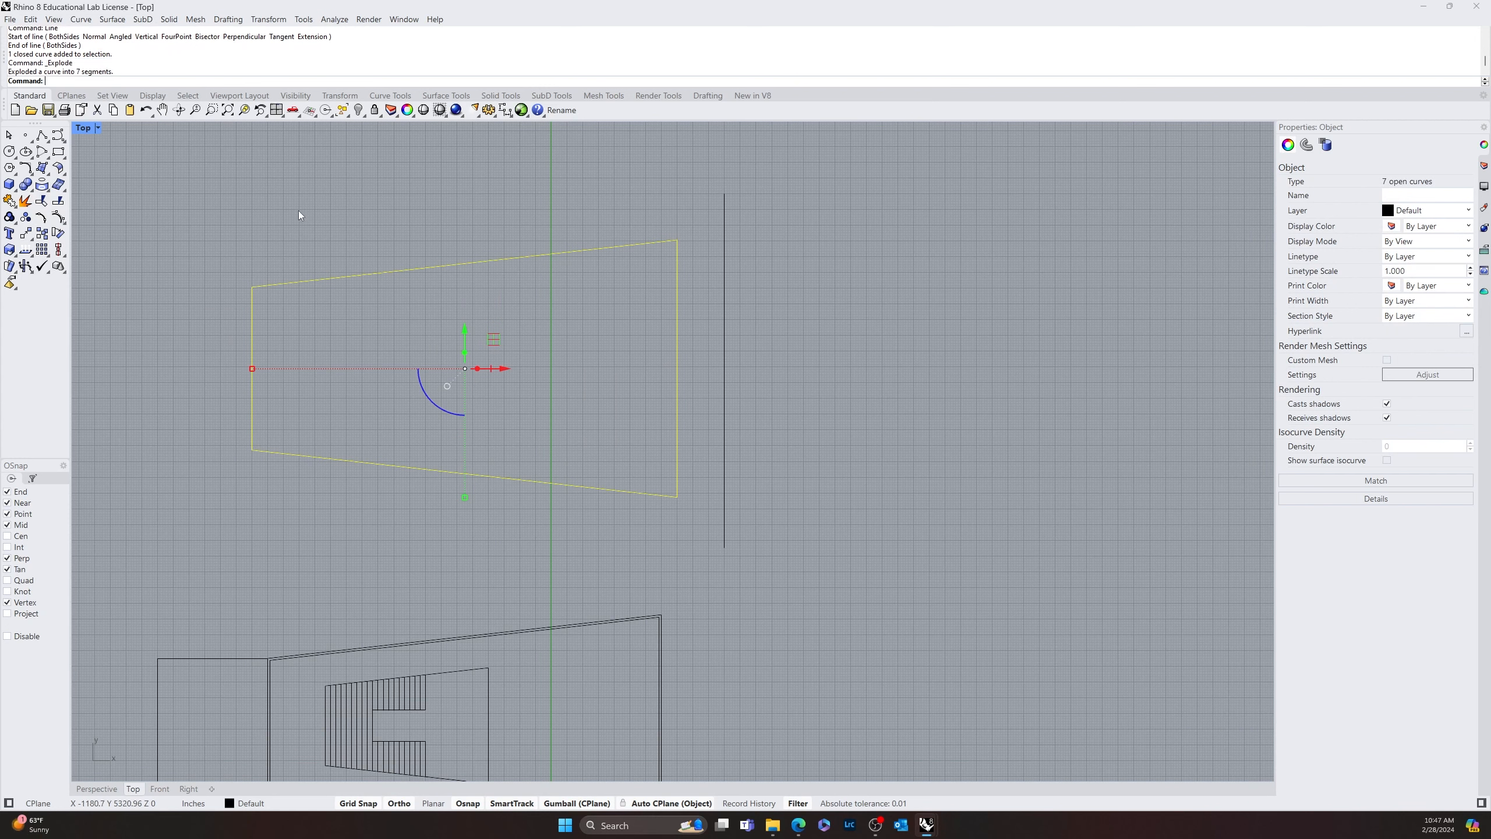
{"action": "left_click", "coordinate": [298, 209]}
Extend the moved outline's upper and lower sloped edges to the vertical line on its right
{"action": "type", "text": "Extend"}
{"action": "key", "text": "Return"}
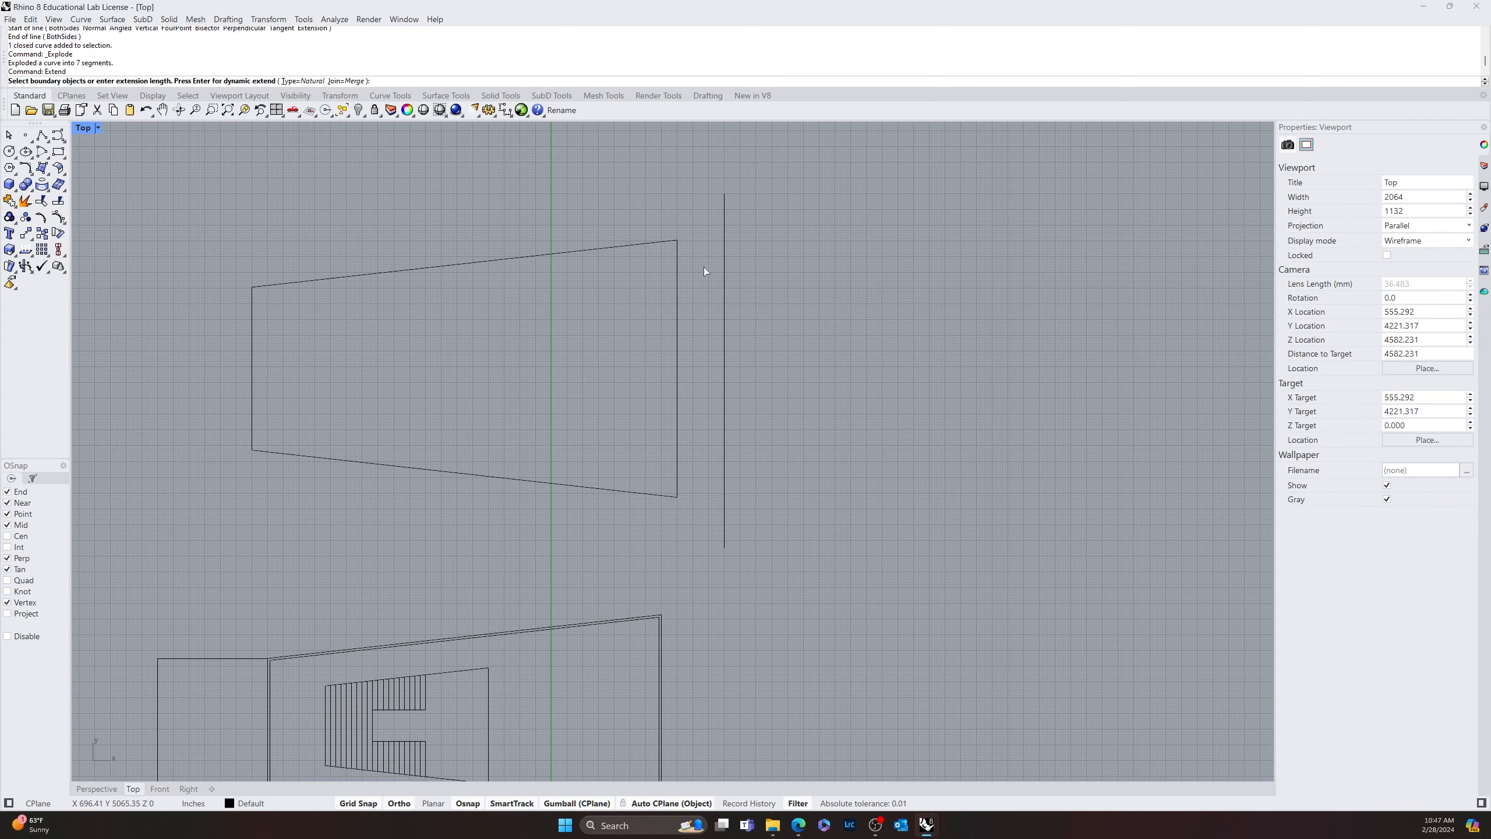
{"action": "left_click", "coordinate": [724, 256]}
{"action": "key", "text": "Return"}
{"action": "left_click", "coordinate": [638, 243]}
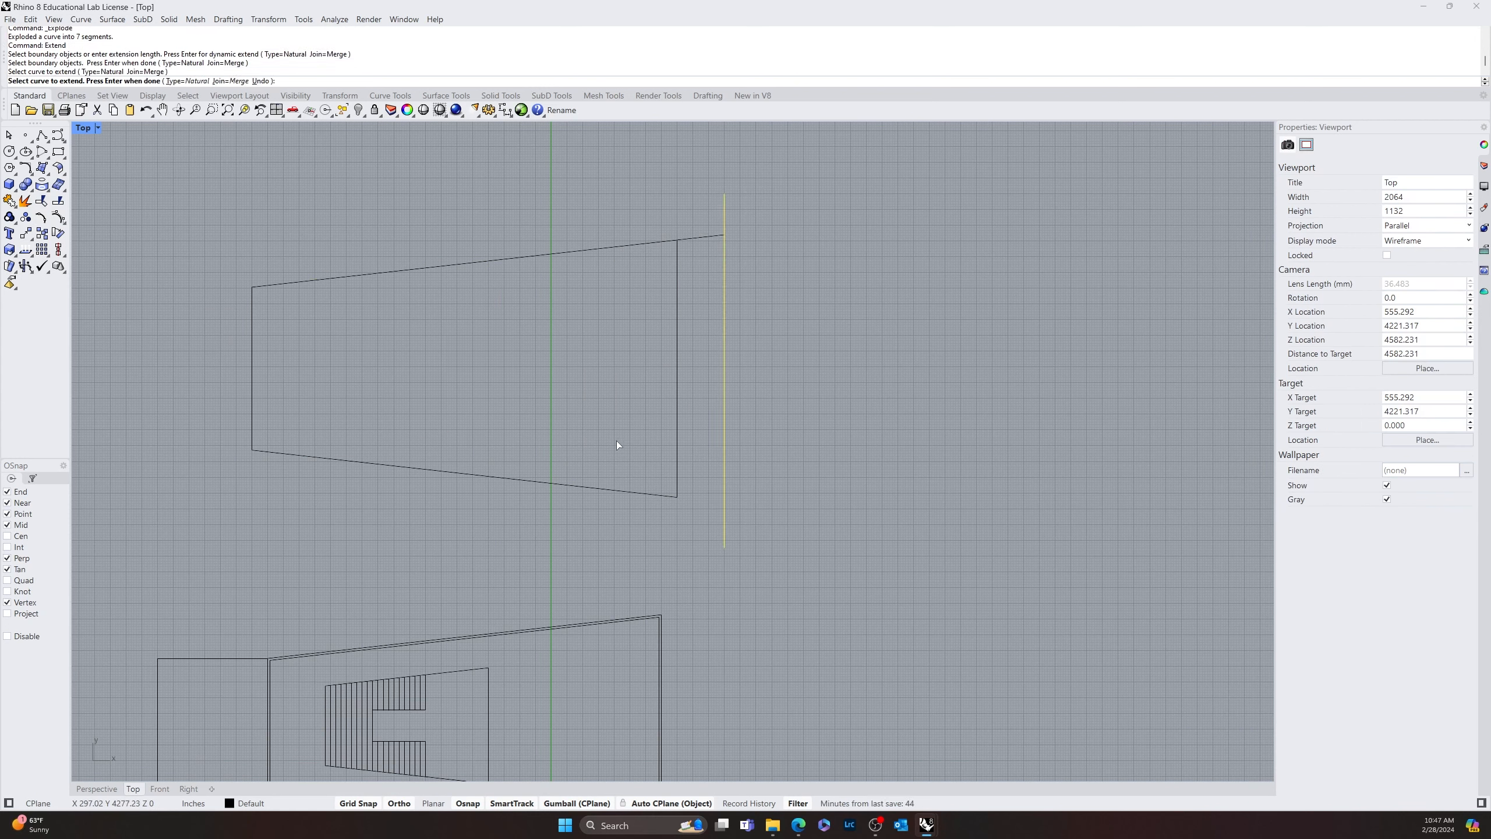
{"action": "left_click", "coordinate": [615, 490]}
{"action": "key", "text": "Return"}
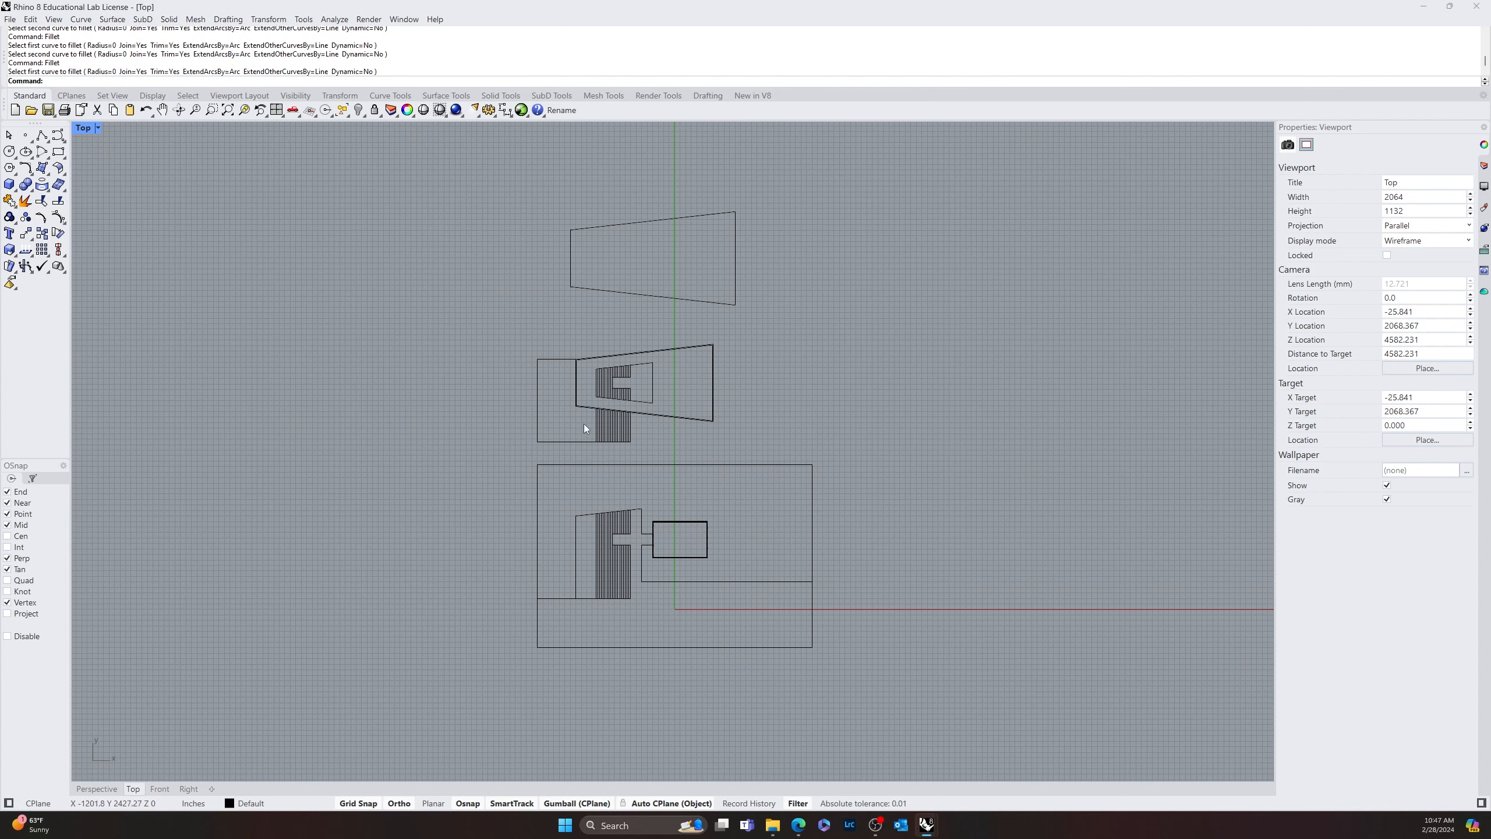
Hatch the wall band between the tapered drawing's double outlines with the Hatch1 pattern, rotation 30 and scale 30
{"action": "scroll", "coordinate": [623, 416], "scroll_direction": "up", "scroll_amount": 5}
{"action": "left_click_drag", "start_coordinate": [965, 418], "coordinate": [853, 481]}
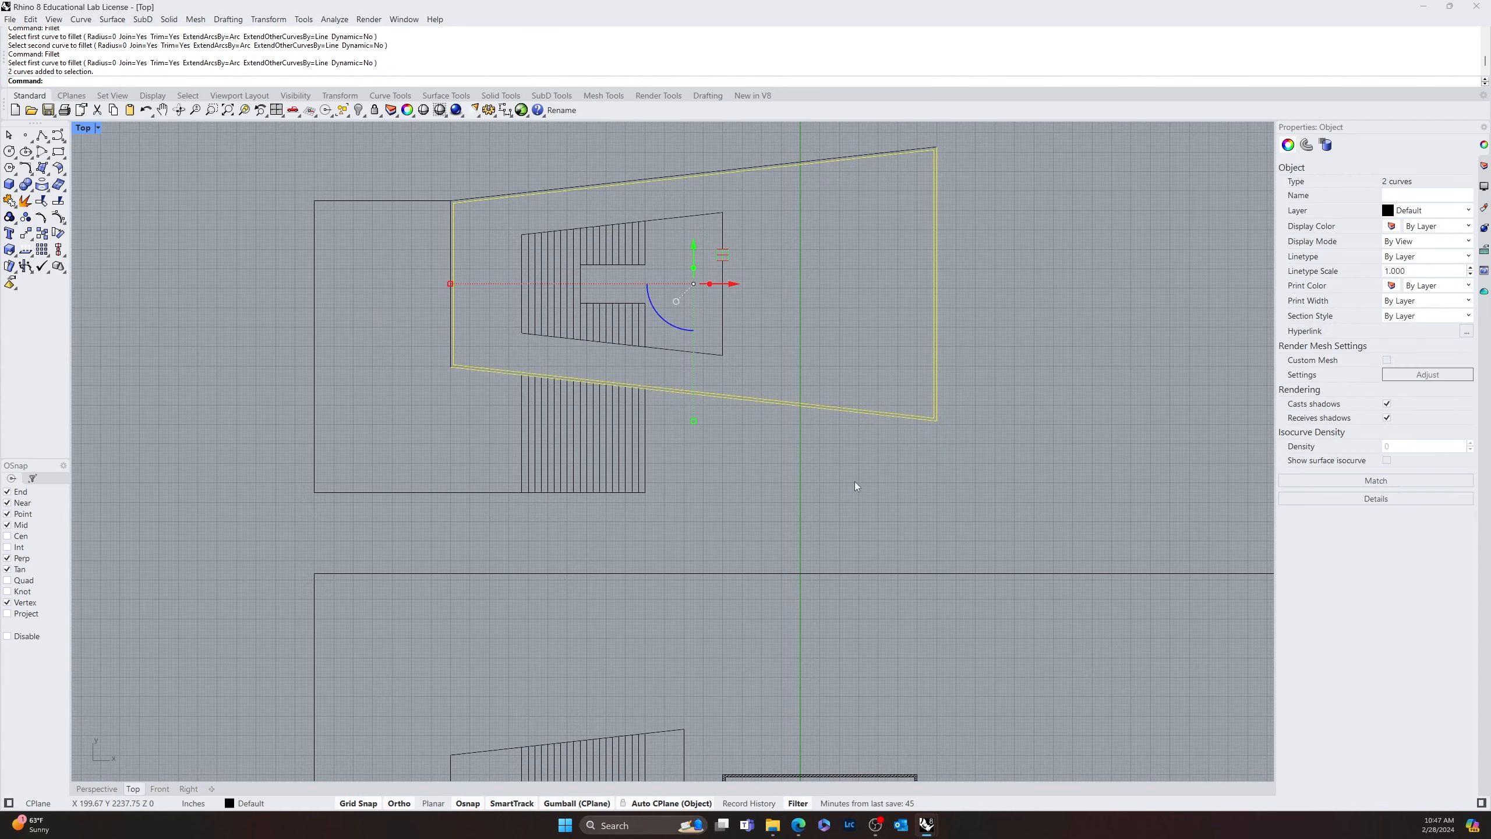
{"action": "scroll", "coordinate": [540, 162], "scroll_direction": "up", "scroll_amount": 12}
{"action": "left_click_drag", "start_coordinate": [446, 187], "coordinate": [382, 299], "text": "shift"}
{"action": "left_click_drag", "start_coordinate": [333, 353], "coordinate": [167, 402], "text": "shift"}
{"action": "type", "text": "hatch"}
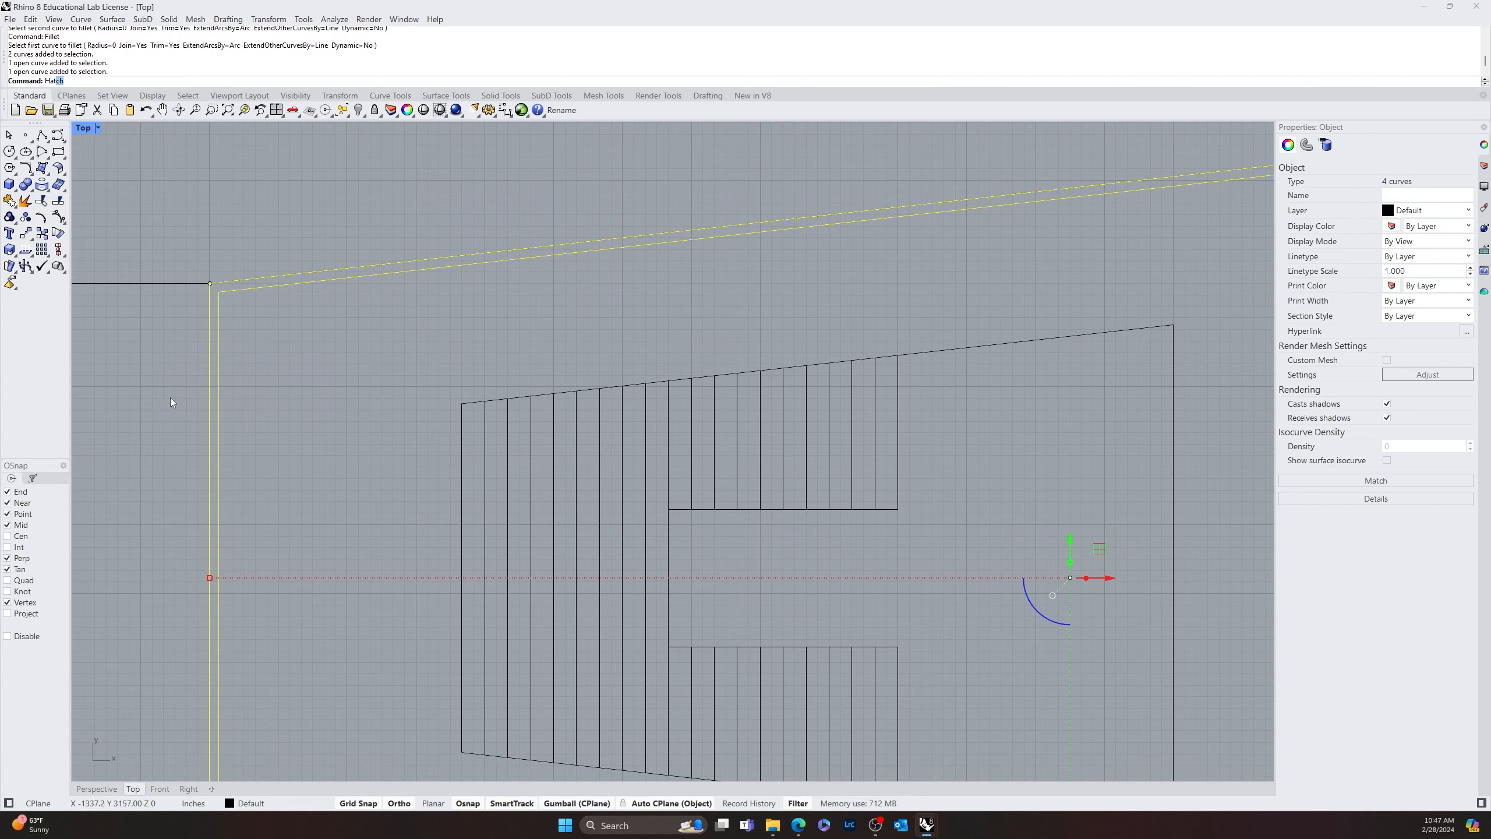
{"action": "key", "text": "Return"}
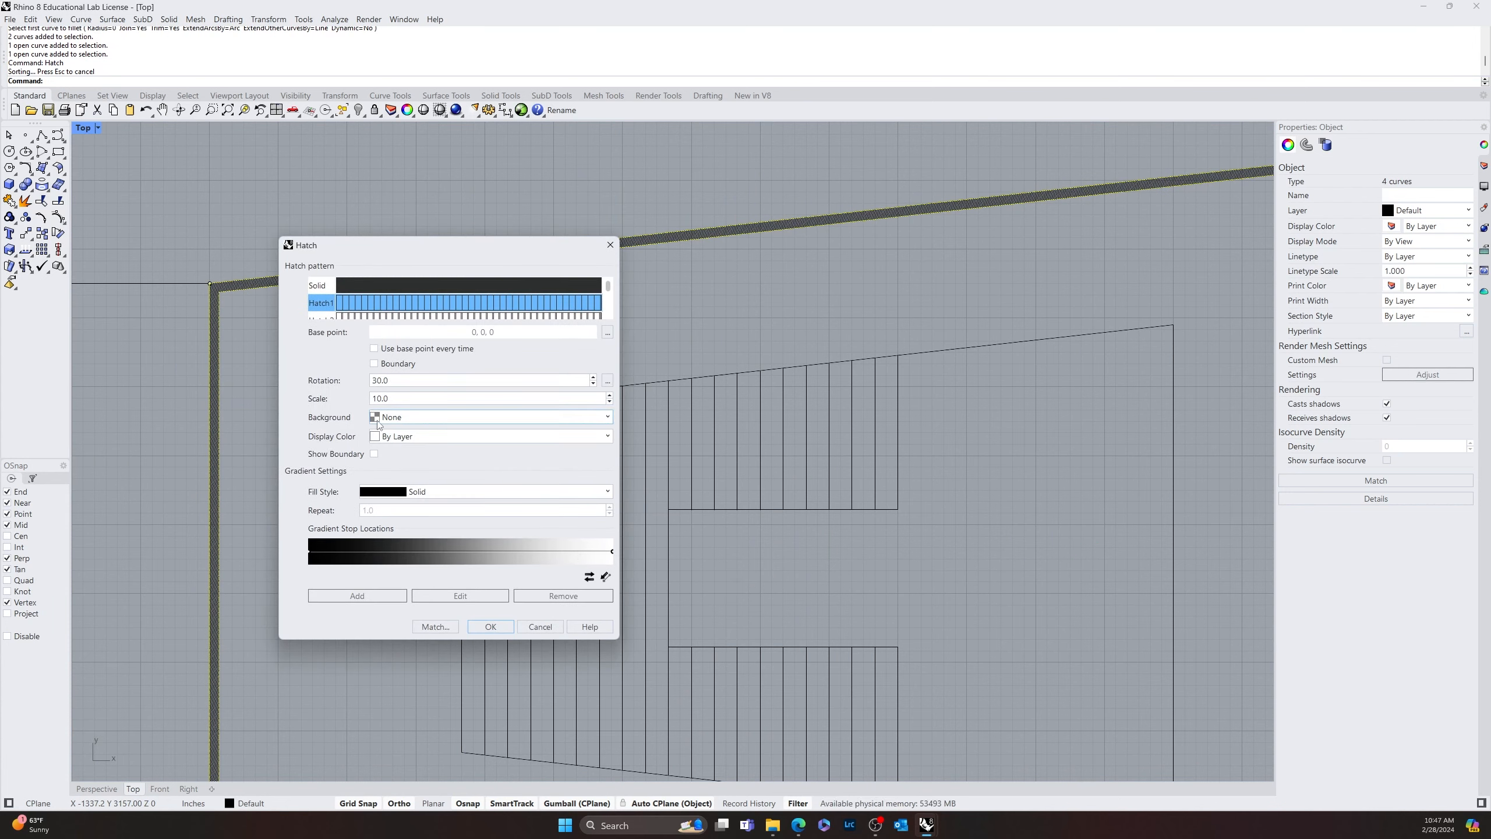
{"action": "double_click", "coordinate": [400, 396]}
{"action": "type", "text": "30"}
{"action": "key", "text": "Return"}
{"action": "left_click", "coordinate": [349, 444]}
Compare the new hatch with the hatched rectangle's walls and set the tapered wall hatch's scale to 50
{"action": "scroll", "coordinate": [353, 447], "scroll_direction": "down", "scroll_amount": 10}
{"action": "scroll", "coordinate": [611, 625], "scroll_direction": "up", "scroll_amount": 6}
{"action": "right_click_drag", "start_coordinate": [611, 625], "coordinate": [503, 419]}
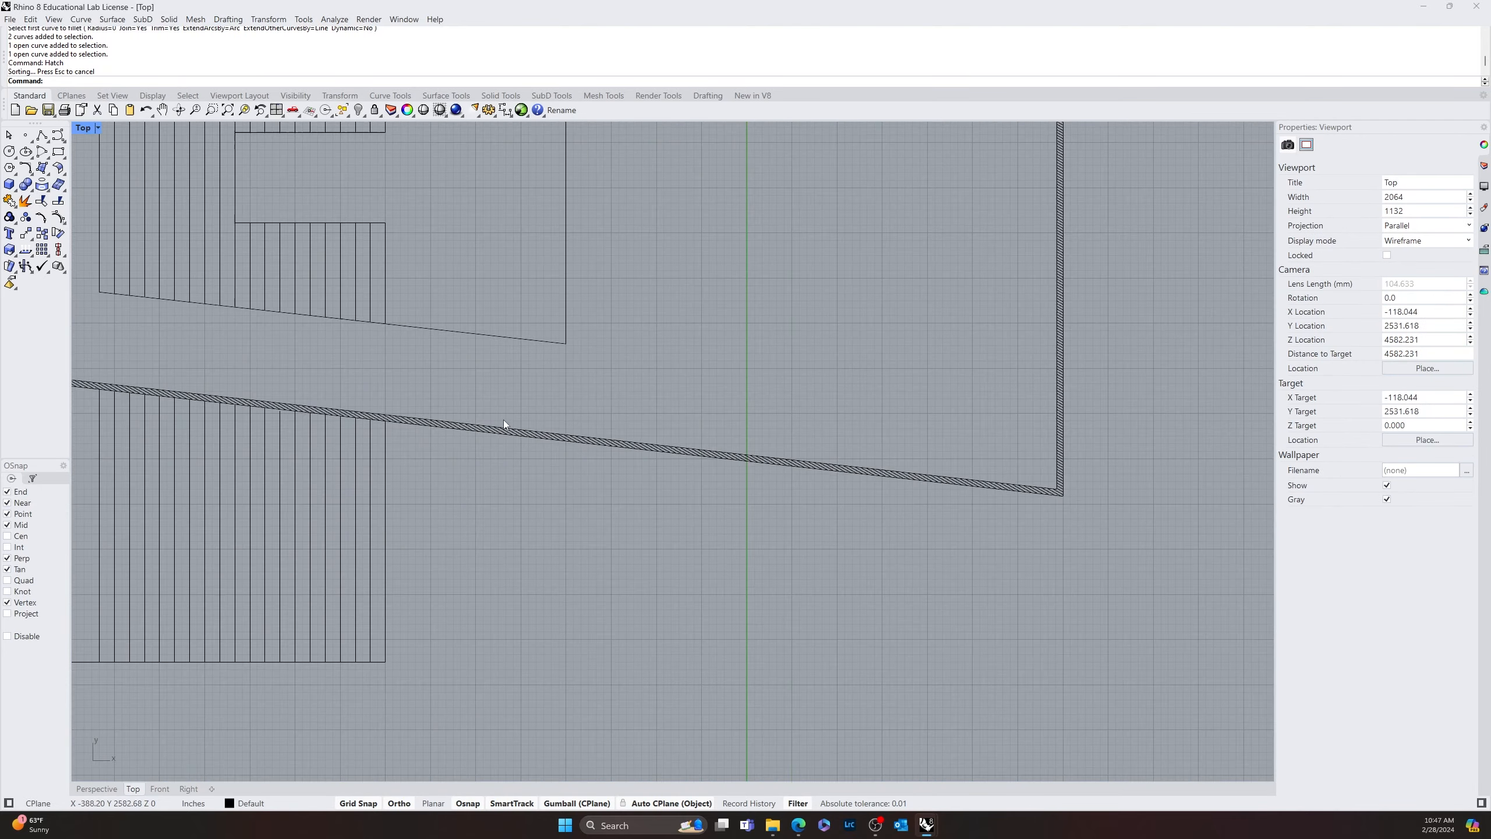
{"action": "scroll", "coordinate": [505, 470], "scroll_direction": "down", "scroll_amount": 8}
{"action": "right_click_drag", "start_coordinate": [545, 487], "coordinate": [515, 124]}
{"action": "scroll", "coordinate": [516, 522], "scroll_direction": "up", "scroll_amount": 14}
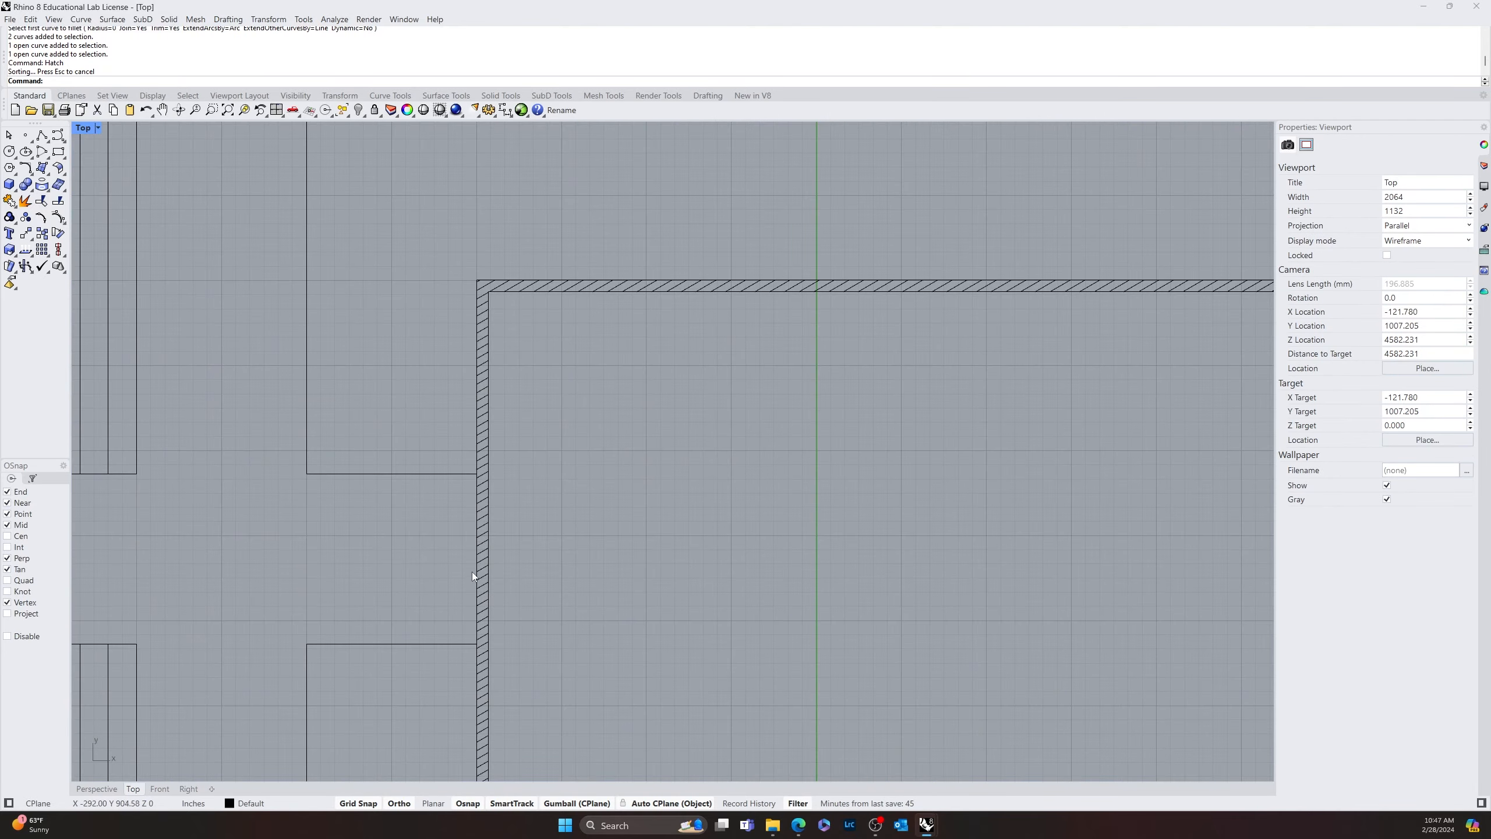
{"action": "left_click", "coordinate": [473, 572]}
{"action": "scroll", "coordinate": [1170, 449], "scroll_direction": "down", "scroll_amount": 12}
{"action": "right_click_drag", "start_coordinate": [963, 211], "coordinate": [940, 564]}
{"action": "scroll", "coordinate": [997, 499], "scroll_direction": "up", "scroll_amount": 12}
{"action": "left_click", "coordinate": [1036, 470]}
{"action": "left_click", "coordinate": [1042, 470]}
{"action": "double_click", "coordinate": [1415, 230]}
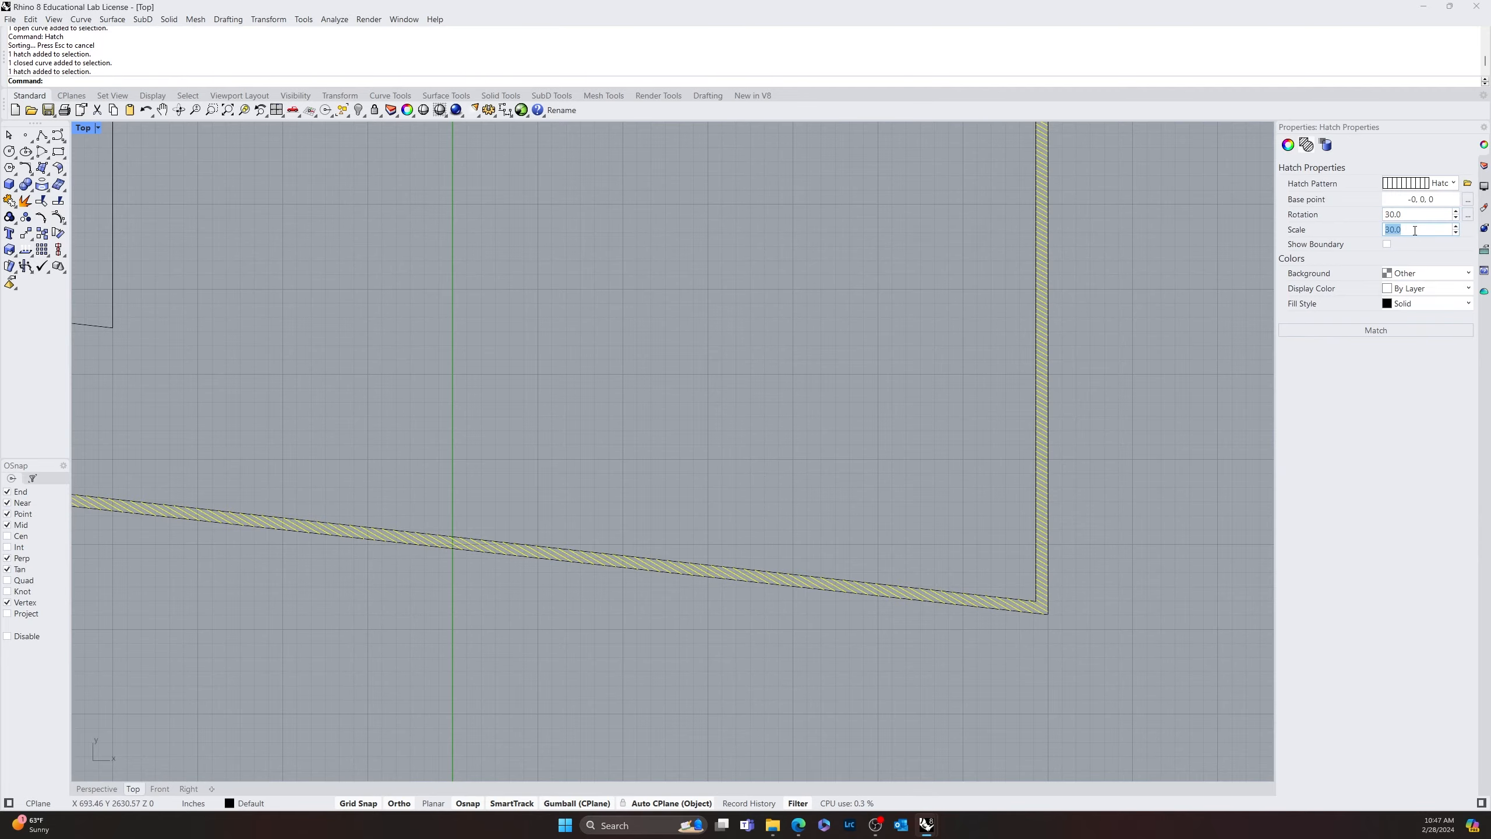
{"action": "type", "text": "50"}
{"action": "key", "text": "Return"}
{"action": "left_click", "coordinate": [1165, 341]}
{"action": "scroll", "coordinate": [980, 543], "scroll_direction": "down", "scroll_amount": 8}
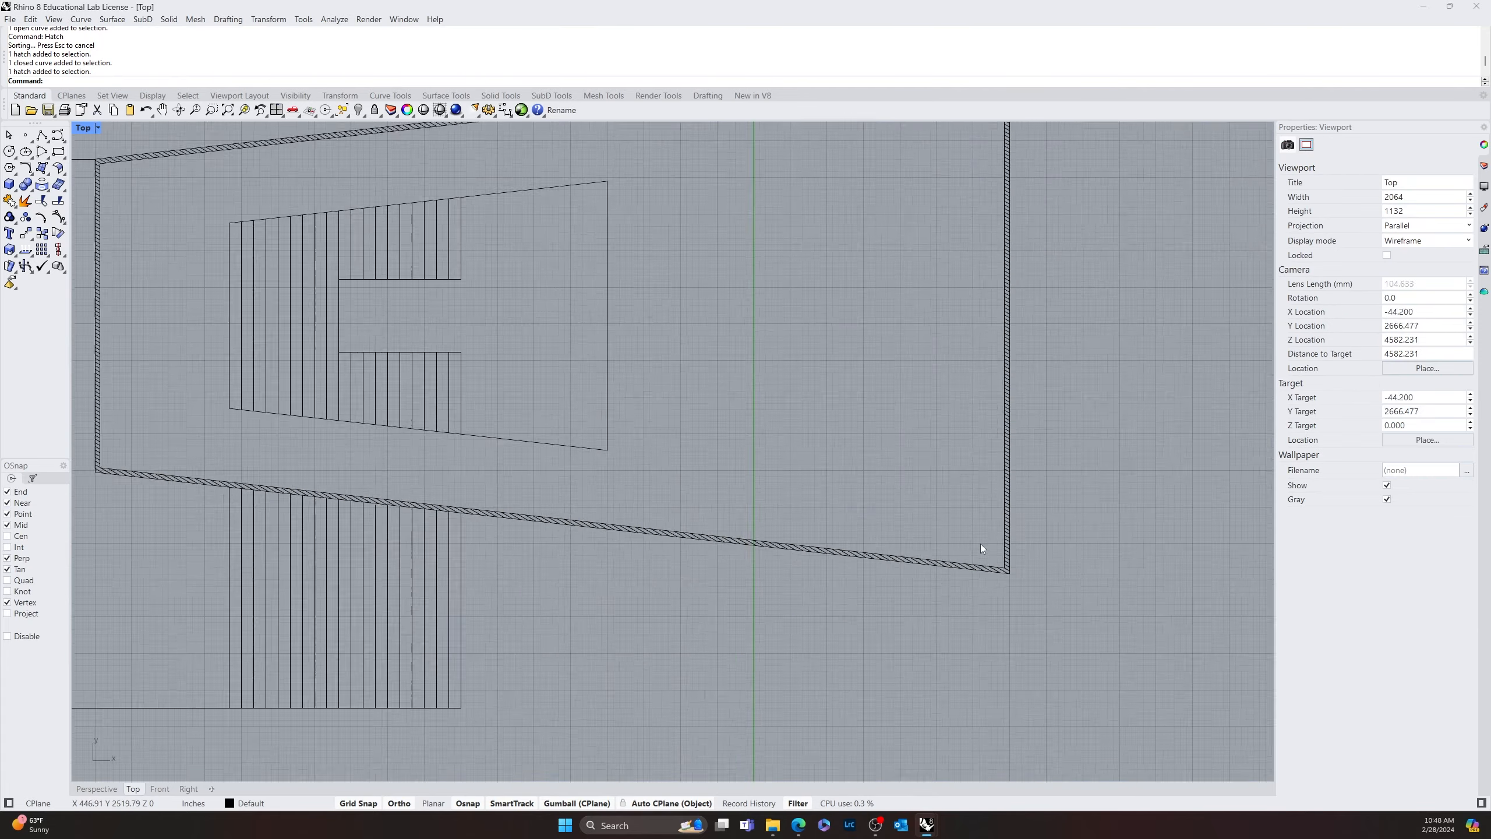
Set the tapered wall hatch's rotation to 45
{"action": "scroll", "coordinate": [981, 543], "scroll_direction": "down", "scroll_amount": 6}
{"action": "right_click_drag", "start_coordinate": [948, 644], "coordinate": [787, 251]}
{"action": "scroll", "coordinate": [719, 639], "scroll_direction": "up", "scroll_amount": 10}
{"action": "scroll", "coordinate": [718, 638], "scroll_direction": "down", "scroll_amount": 12}
{"action": "right_click_drag", "start_coordinate": [777, 333], "coordinate": [741, 540]}
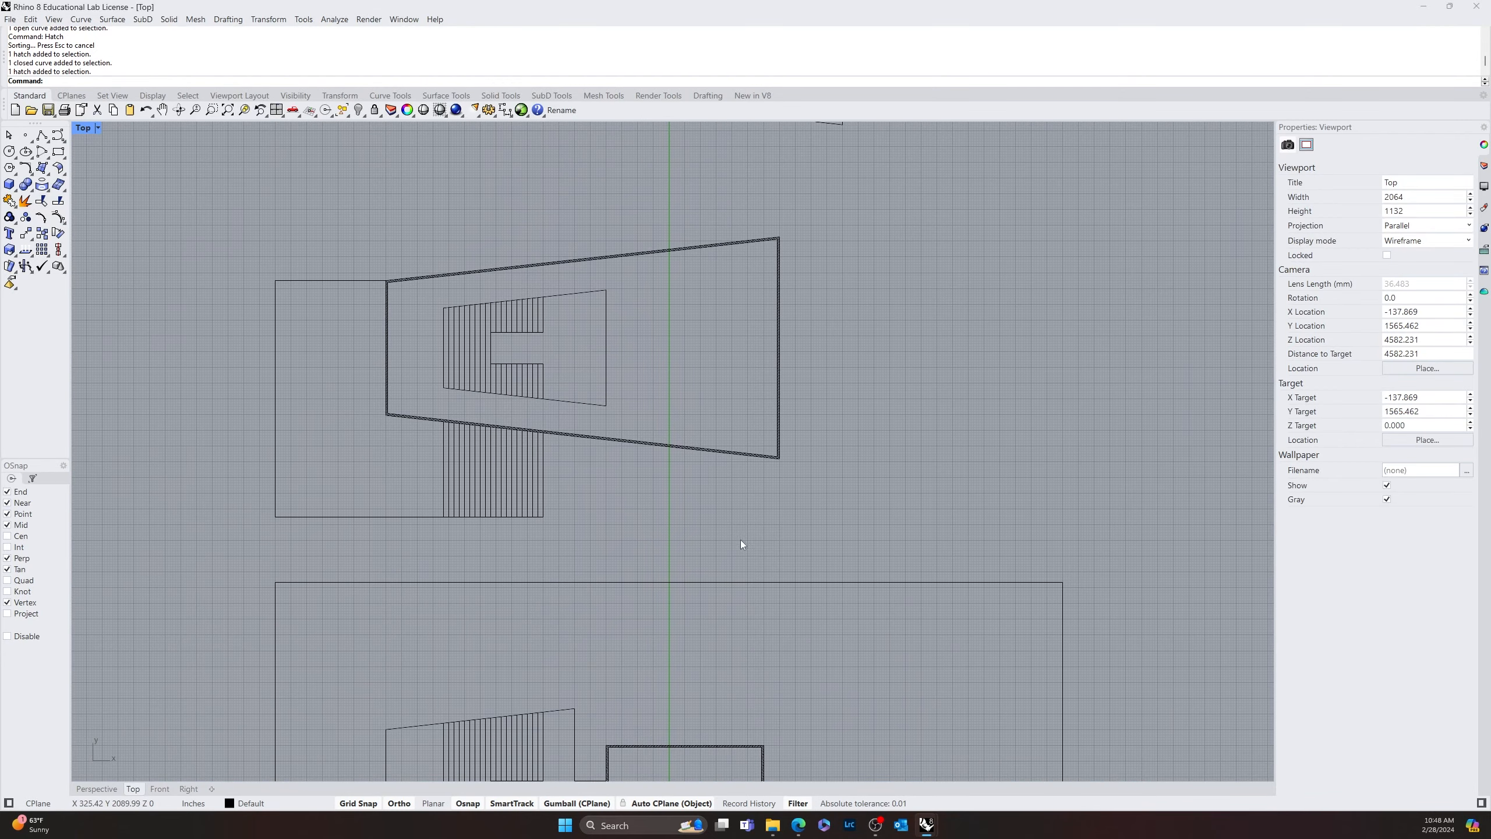
{"action": "scroll", "coordinate": [701, 434], "scroll_direction": "up", "scroll_amount": 8}
{"action": "left_click", "coordinate": [757, 433]}
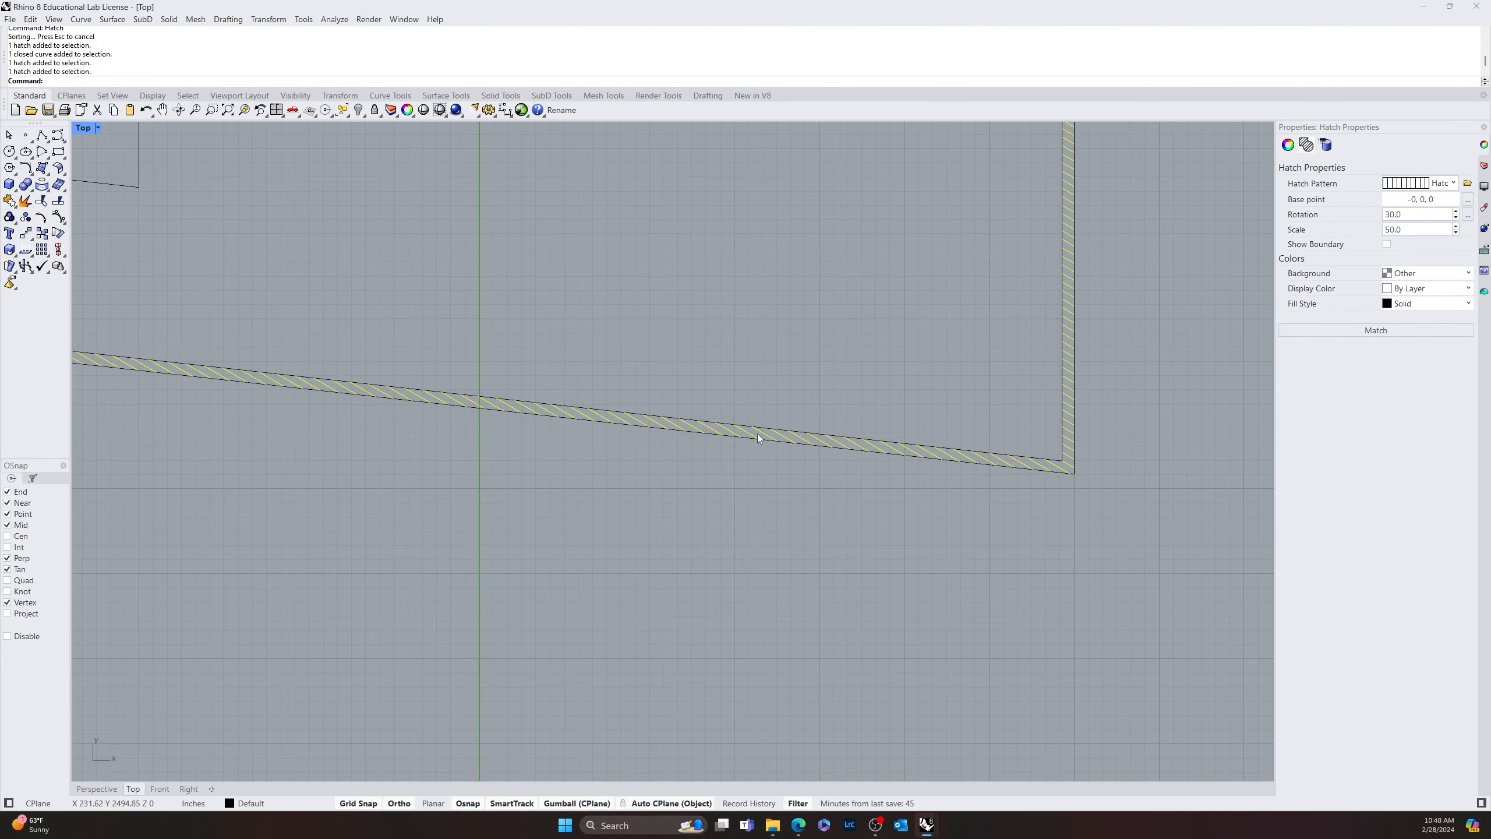
{"action": "left_click", "coordinate": [1407, 215]}
{"action": "type", "text": "45"}
{"action": "key", "text": "Return"}
{"action": "left_click", "coordinate": [880, 564]}
Examine the tapered drawing's hatched walls and stripes against the plan with the hatched rectangle below
{"action": "scroll", "coordinate": [755, 587], "scroll_direction": "down", "scroll_amount": 12}
{"action": "scroll", "coordinate": [754, 636], "scroll_direction": "down", "scroll_amount": 14}
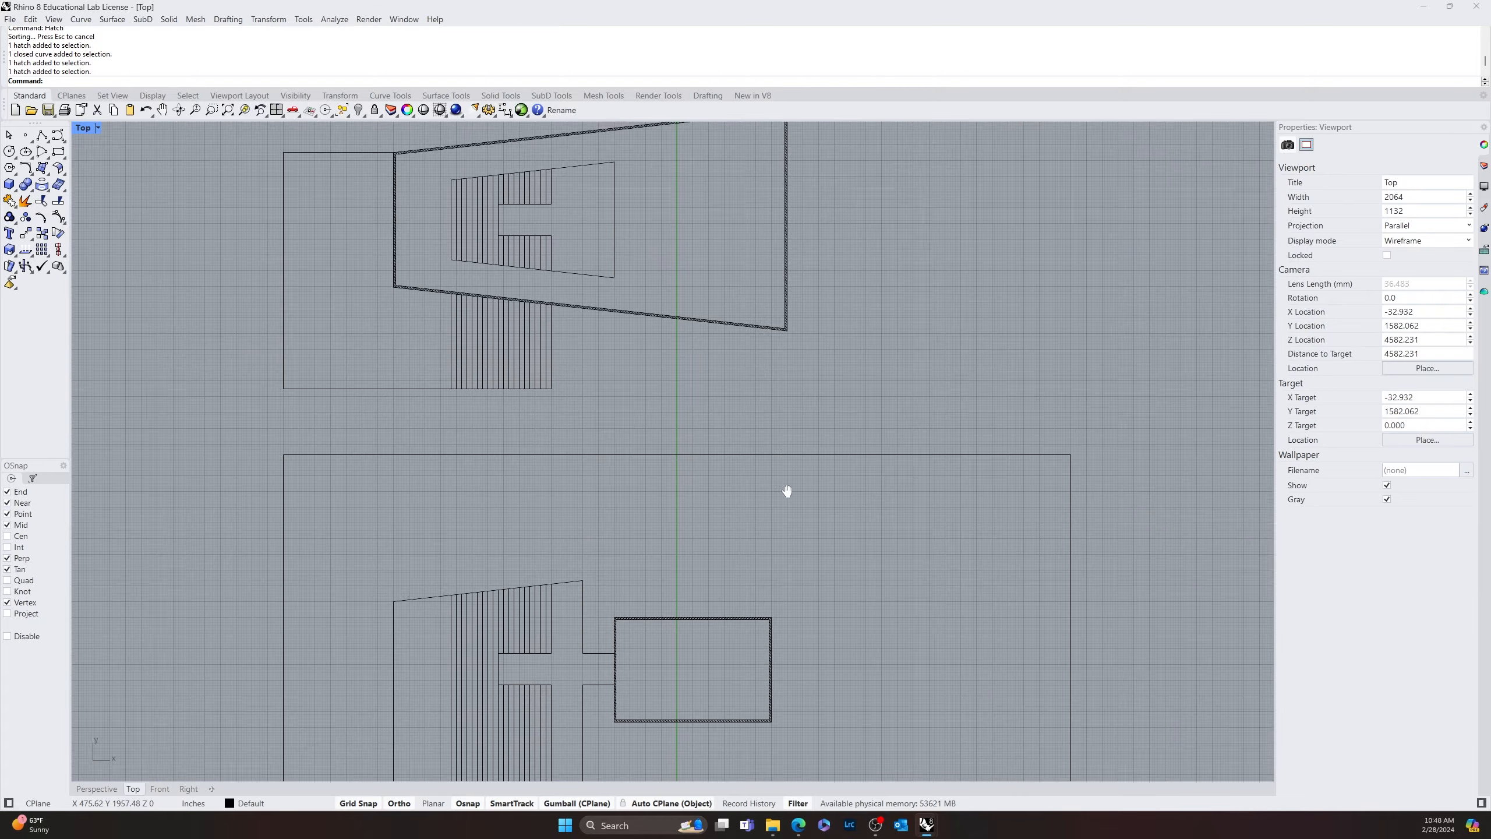
{"action": "right_click_drag", "start_coordinate": [786, 493], "coordinate": [786, 781]}
{"action": "scroll", "coordinate": [721, 531], "scroll_direction": "up", "scroll_amount": 12}
{"action": "scroll", "coordinate": [867, 524], "scroll_direction": "down", "scroll_amount": 6}
{"action": "scroll", "coordinate": [868, 525], "scroll_direction": "down", "scroll_amount": 4}
{"action": "scroll", "coordinate": [713, 515], "scroll_direction": "up", "scroll_amount": 8}
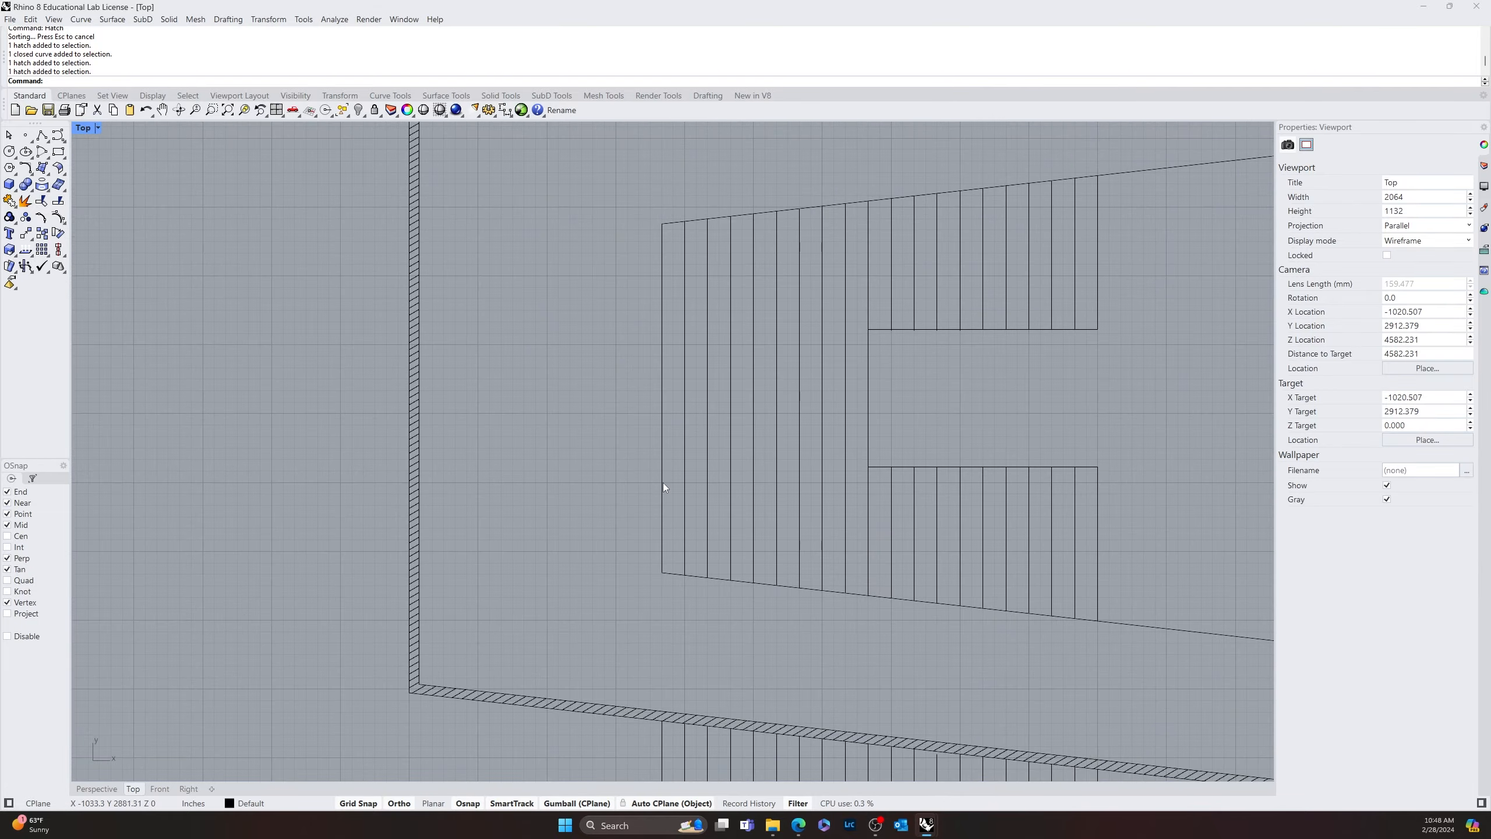
{"action": "scroll", "coordinate": [663, 483], "scroll_direction": "down", "scroll_amount": 10}
{"action": "right_click_drag", "start_coordinate": [403, 357], "coordinate": [493, 262]}
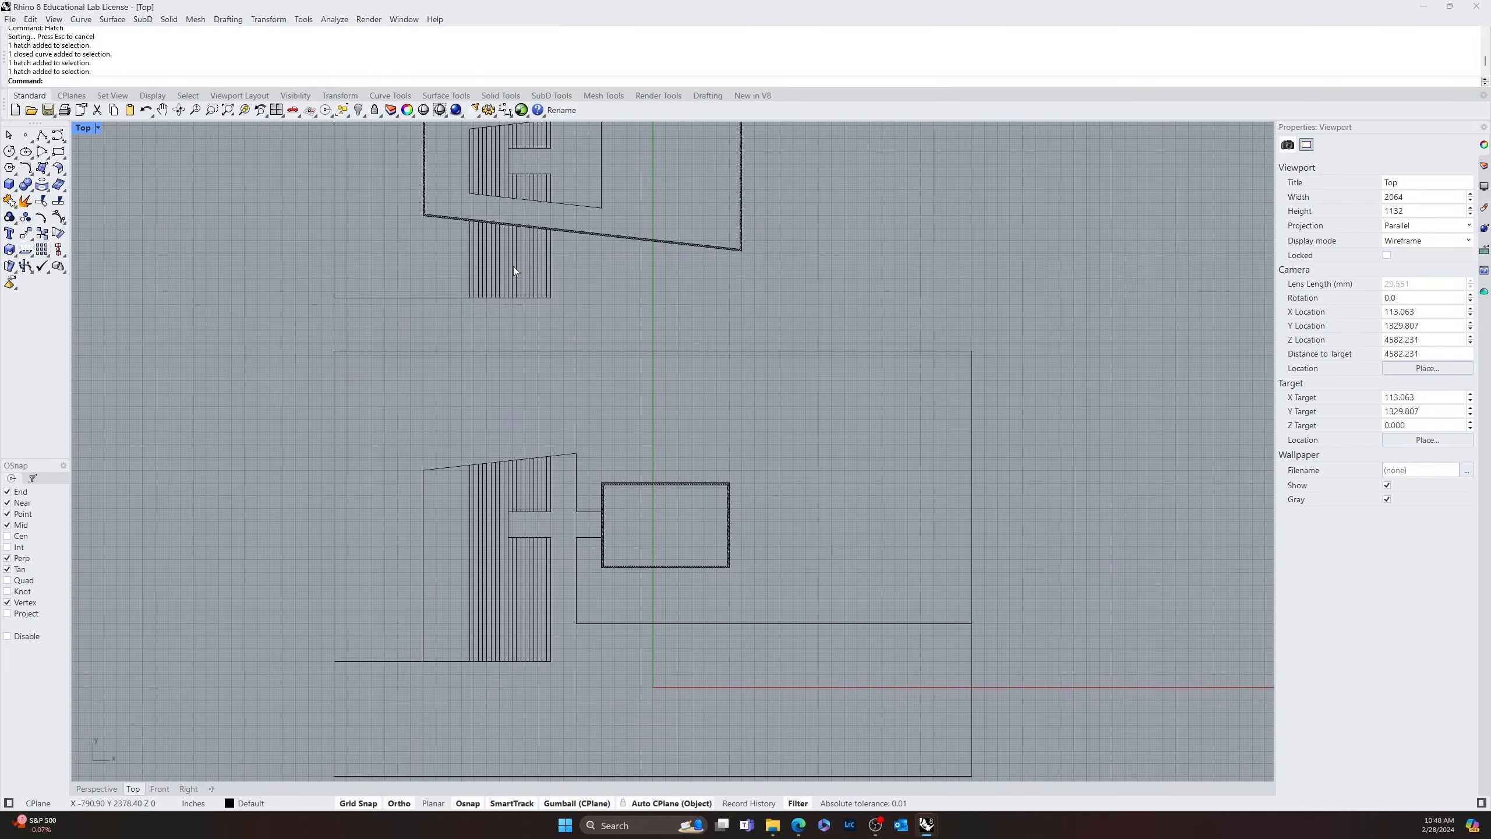
{"action": "mouse_move", "coordinate": [620, 522]}
{"action": "right_mouse_down"}
{"action": "mouse_move", "coordinate": [586, 429]}
{"action": "mouse_move", "coordinate": [559, 474]}
{"action": "mouse_move", "coordinate": [633, 611]}
{"action": "mouse_move", "coordinate": [666, 566]}
{"action": "right_mouse_up"}
{"action": "right_click_drag", "start_coordinate": [641, 436], "coordinate": [691, 520]}
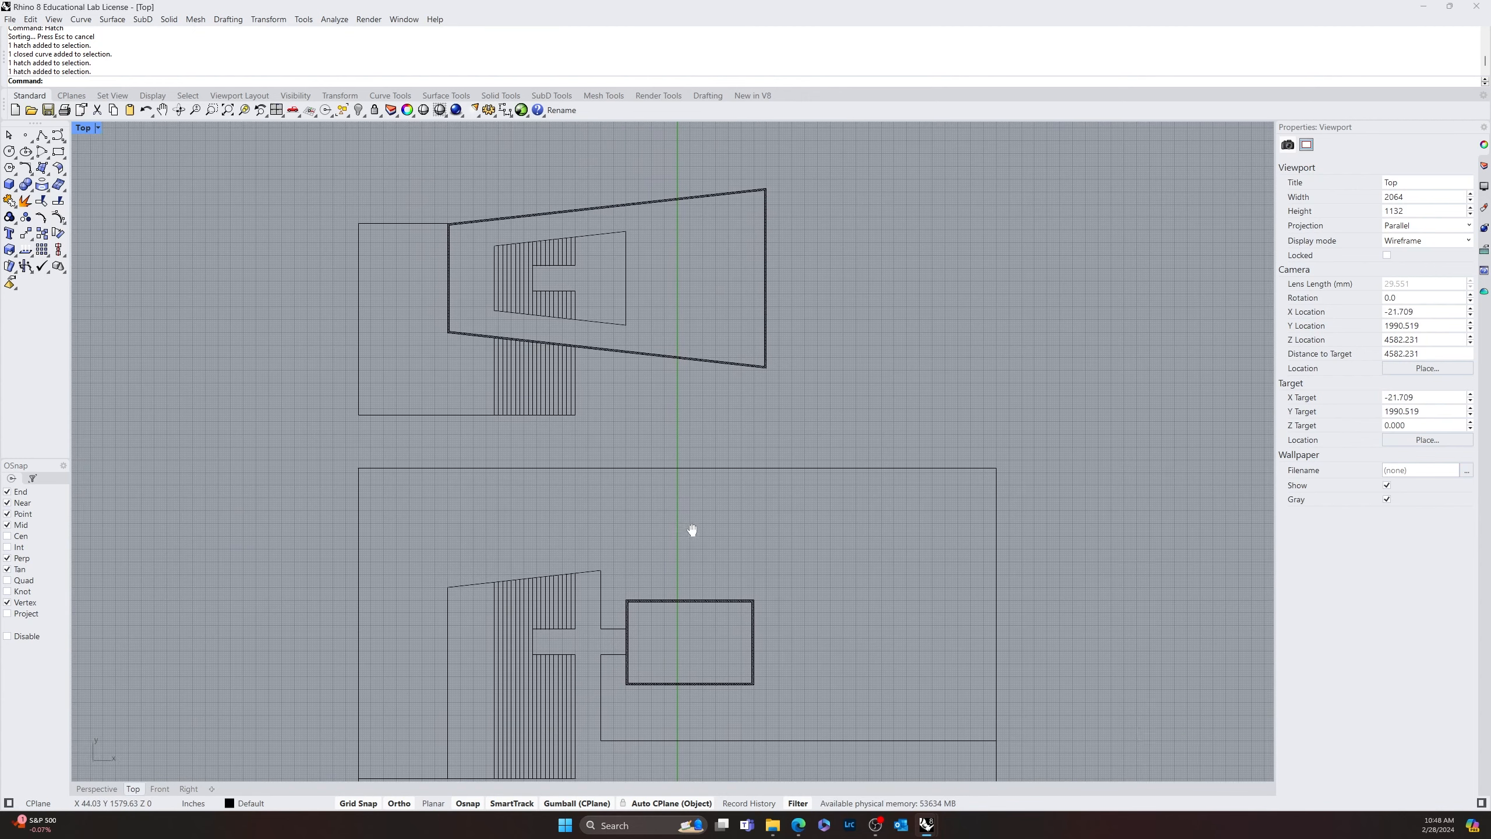
Draw a horizontal line from the upper-left corner of the plan's sloped outline to the left edge of the outer rectangle
{"action": "right_click_drag", "start_coordinate": [536, 590], "coordinate": [406, 340]}
{"action": "type", "text": "line"}
{"action": "key", "text": "Return"}
{"action": "left_click", "coordinate": [320, 331]}
{"action": "left_click", "coordinate": [231, 331]}
{"action": "key", "text": "Return"}
{"action": "key", "text": "Escape"}
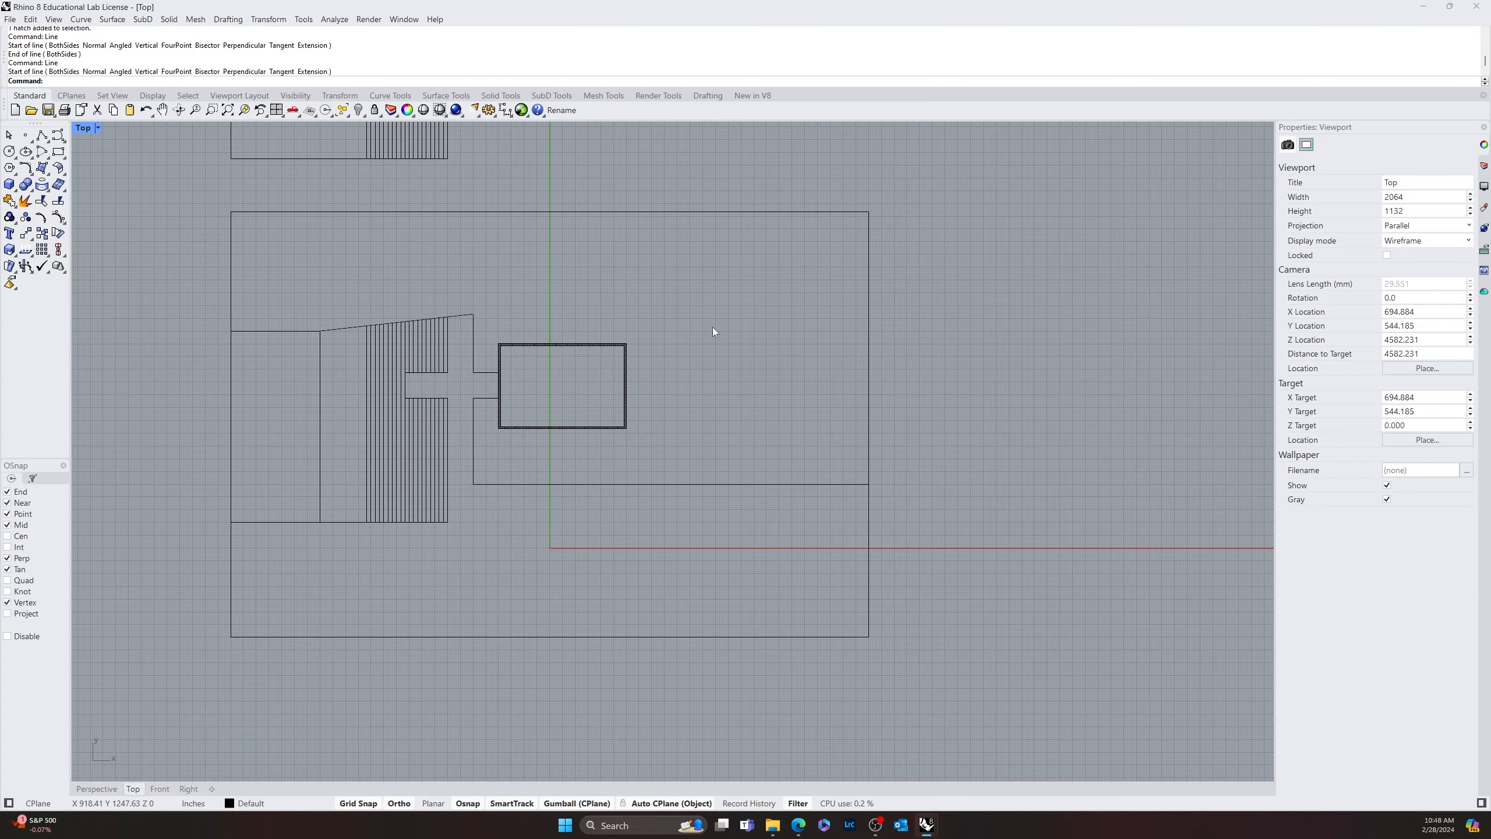
Review the plan, the tapered striped drawing and the roof outline for completeness
{"action": "right_click_drag", "start_coordinate": [579, 197], "coordinate": [552, 427]}
{"action": "scroll", "coordinate": [553, 426], "scroll_direction": "down", "scroll_amount": 6}
{"action": "right_click_drag", "start_coordinate": [583, 321], "coordinate": [569, 502]}
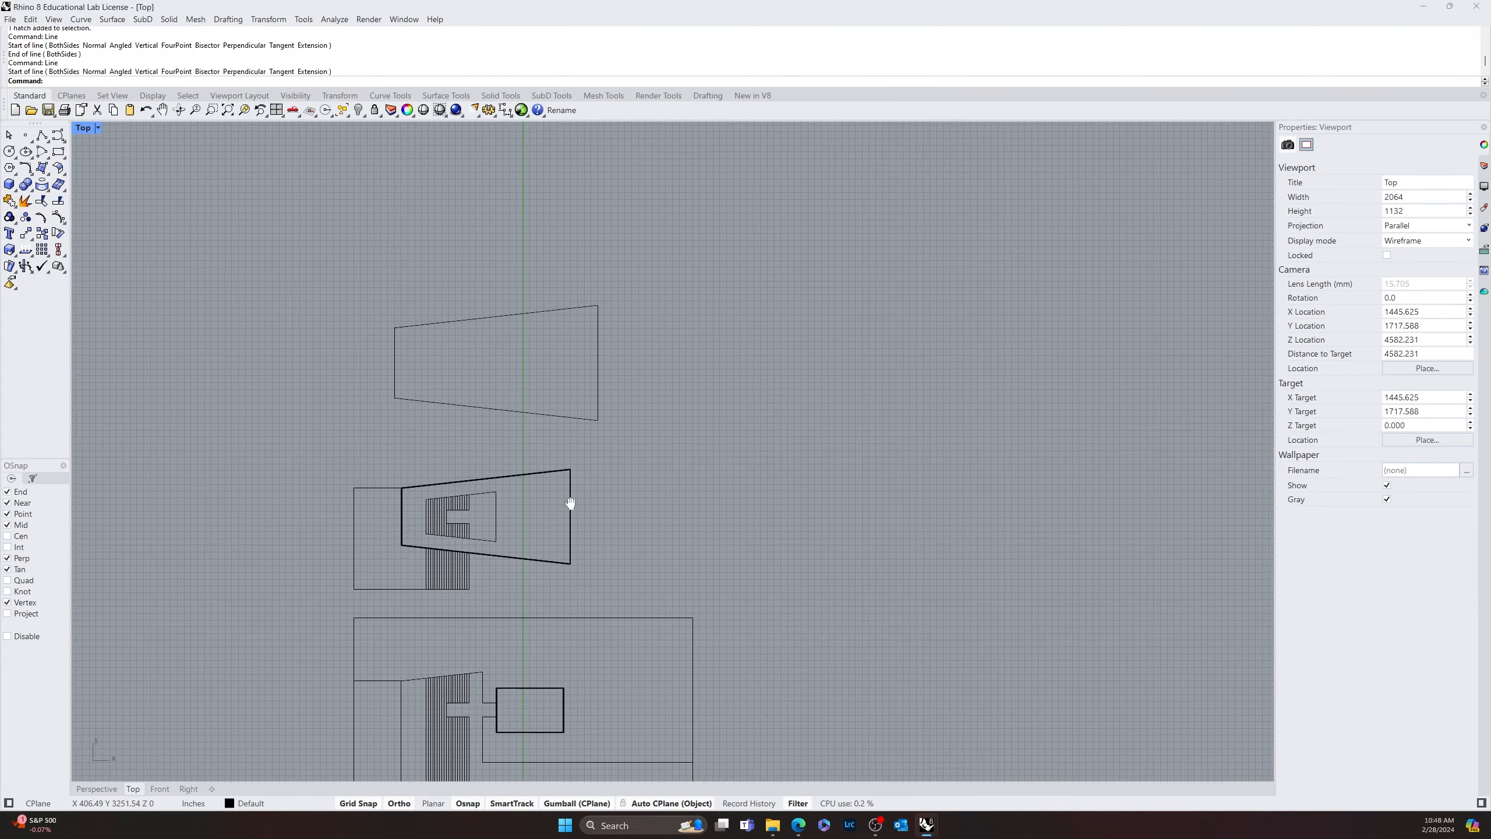
{"action": "scroll", "coordinate": [489, 359], "scroll_direction": "up", "scroll_amount": 7}
{"action": "scroll", "coordinate": [552, 372], "scroll_direction": "up", "scroll_amount": 4}
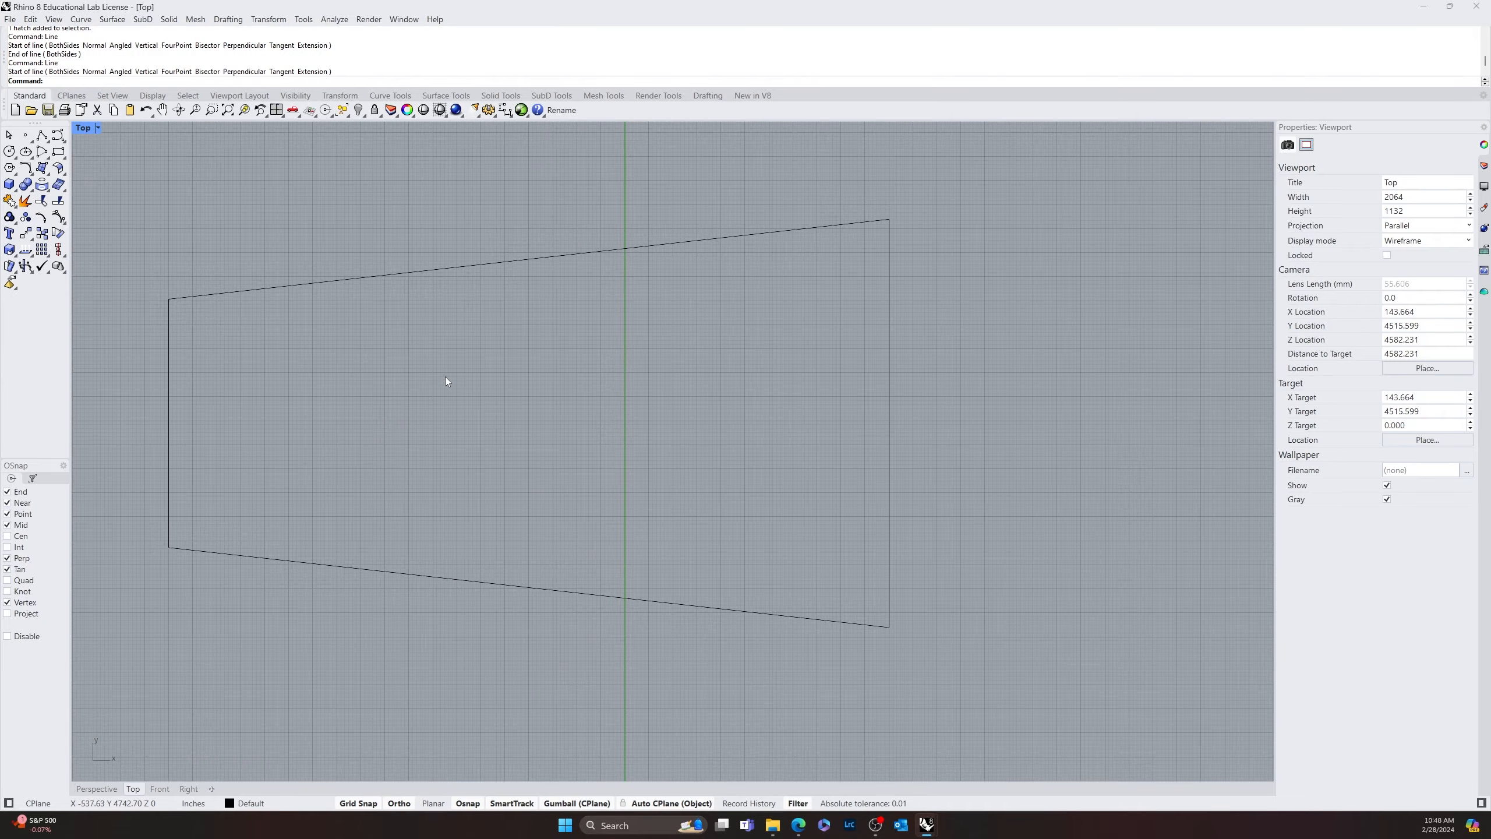
{"action": "scroll", "coordinate": [445, 376], "scroll_direction": "down", "scroll_amount": 2}
{"action": "right_click_drag", "start_coordinate": [487, 380], "coordinate": [642, 309]}
{"action": "scroll", "coordinate": [646, 487], "scroll_direction": "down", "scroll_amount": 8}
{"action": "right_click_drag", "start_coordinate": [690, 524], "coordinate": [718, 245]}
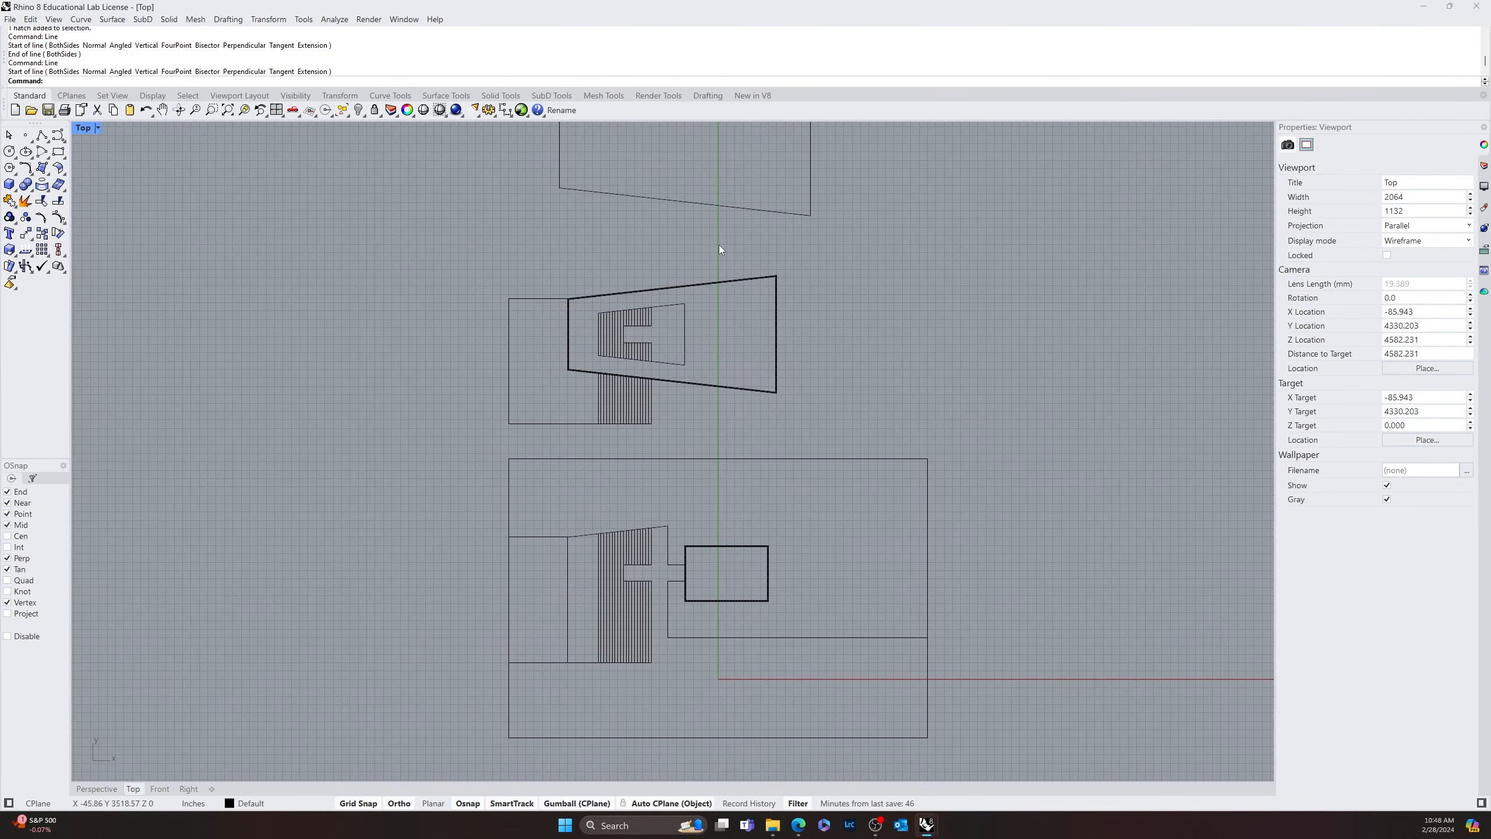
{"action": "scroll", "coordinate": [832, 612], "scroll_direction": "down", "scroll_amount": 3}
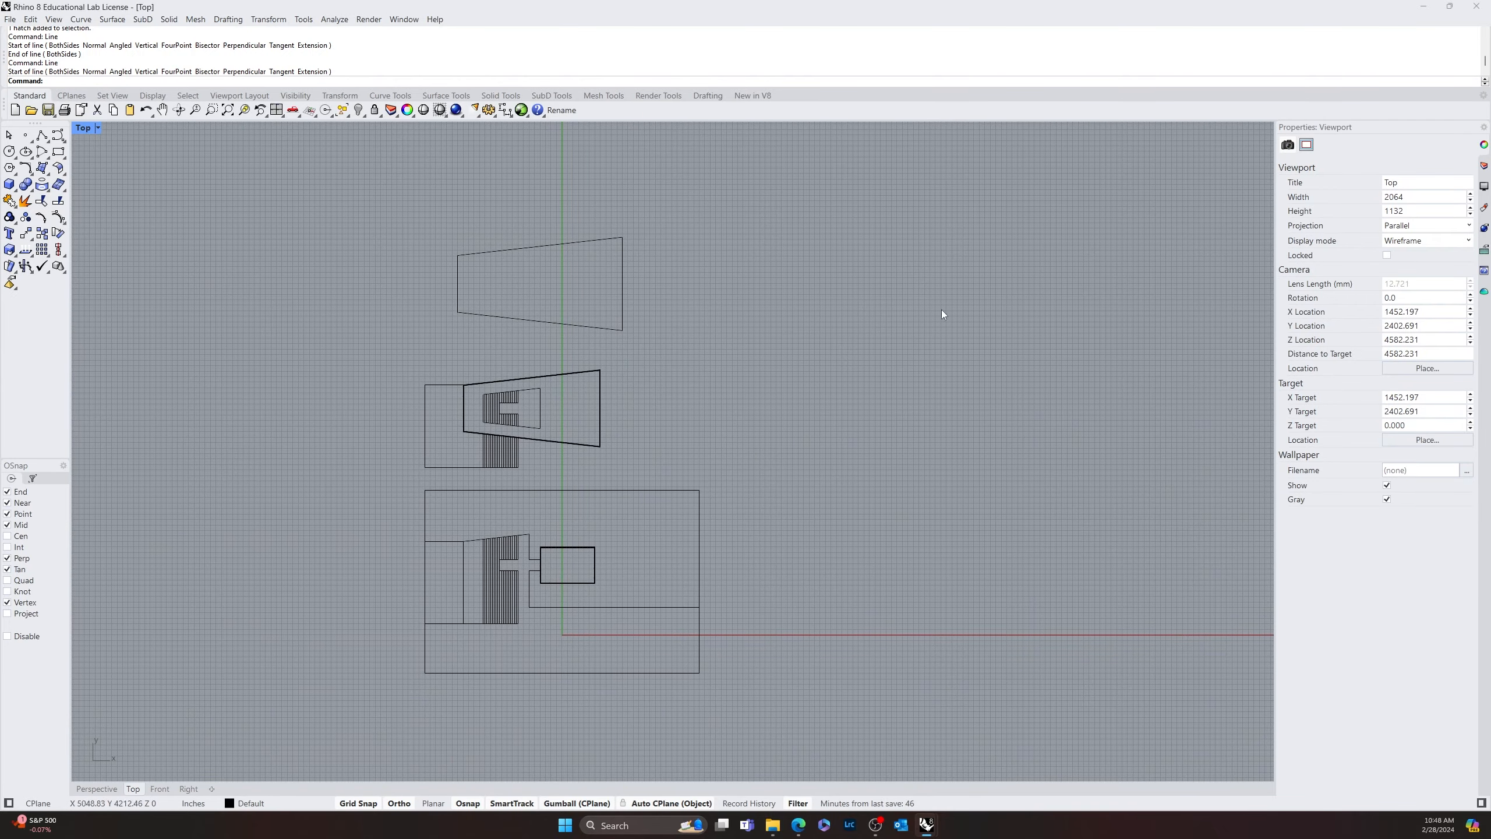
Create the layout Page 1 without details, at Arch E1 size (30" x 42") in landscape
{"action": "left_click", "coordinate": [213, 788]}
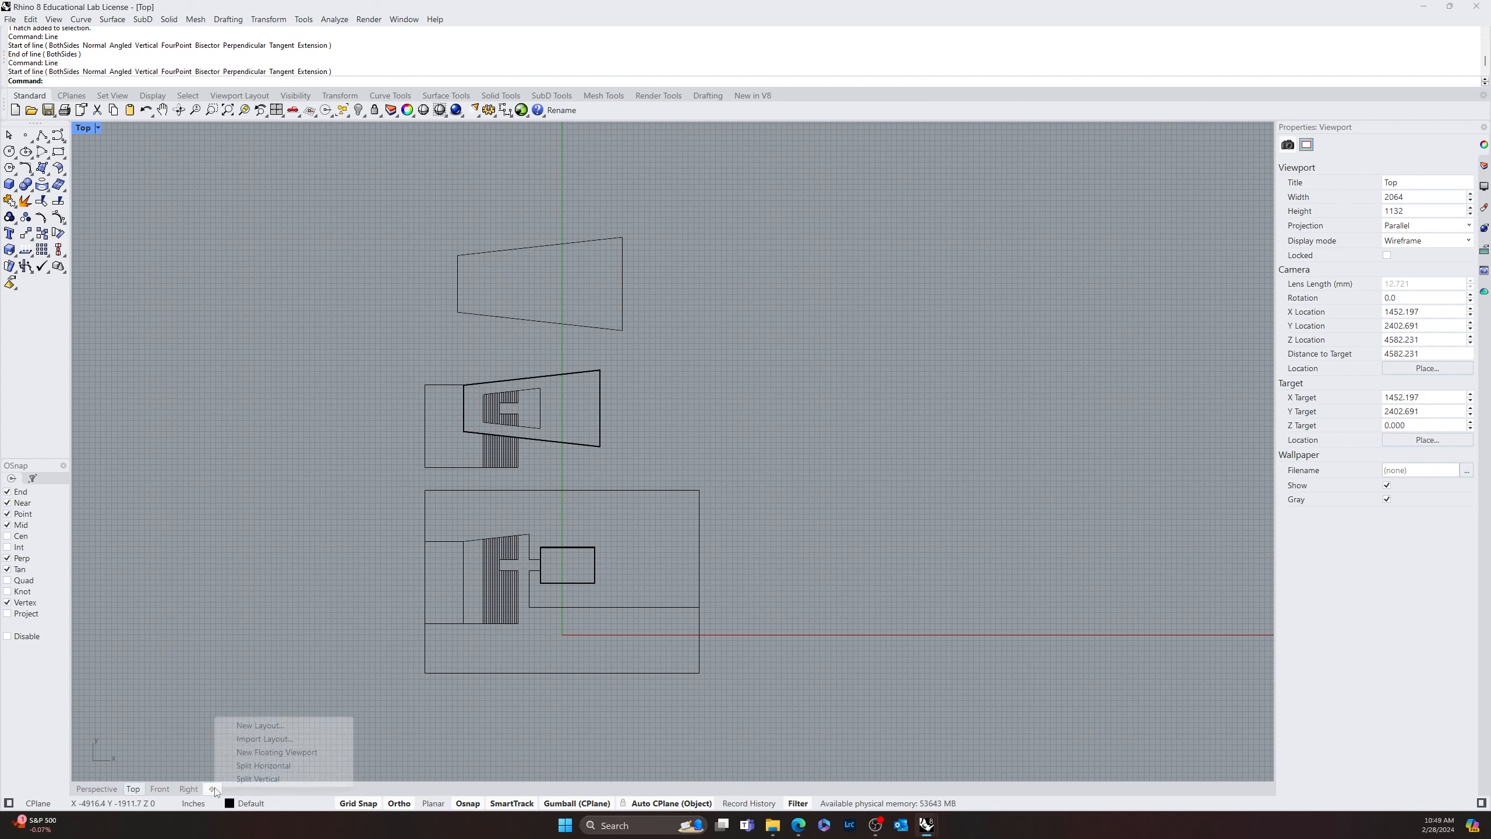
{"action": "left_click", "coordinate": [244, 726]}
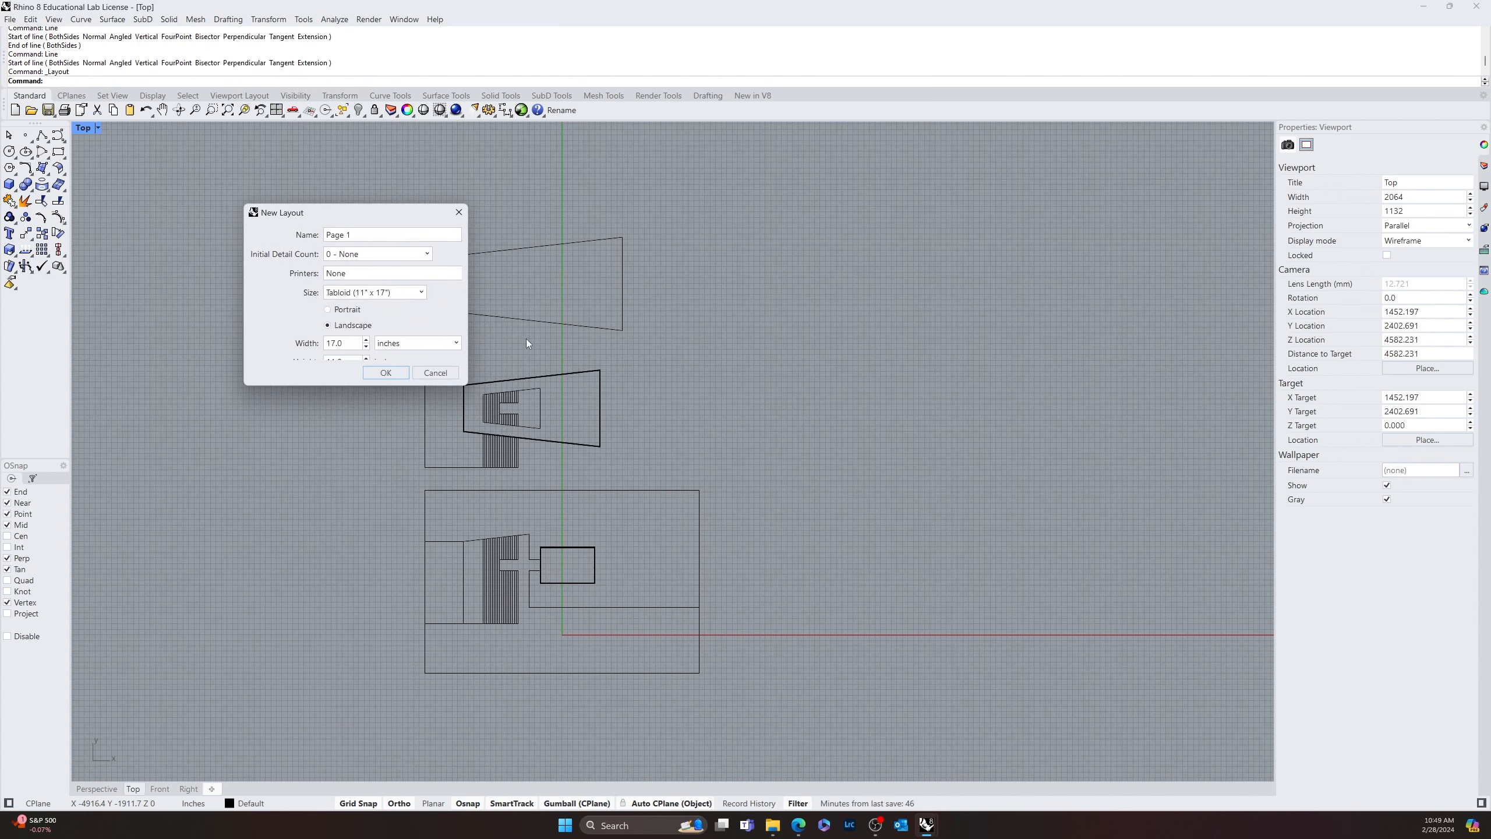
{"action": "left_click", "coordinate": [422, 292]}
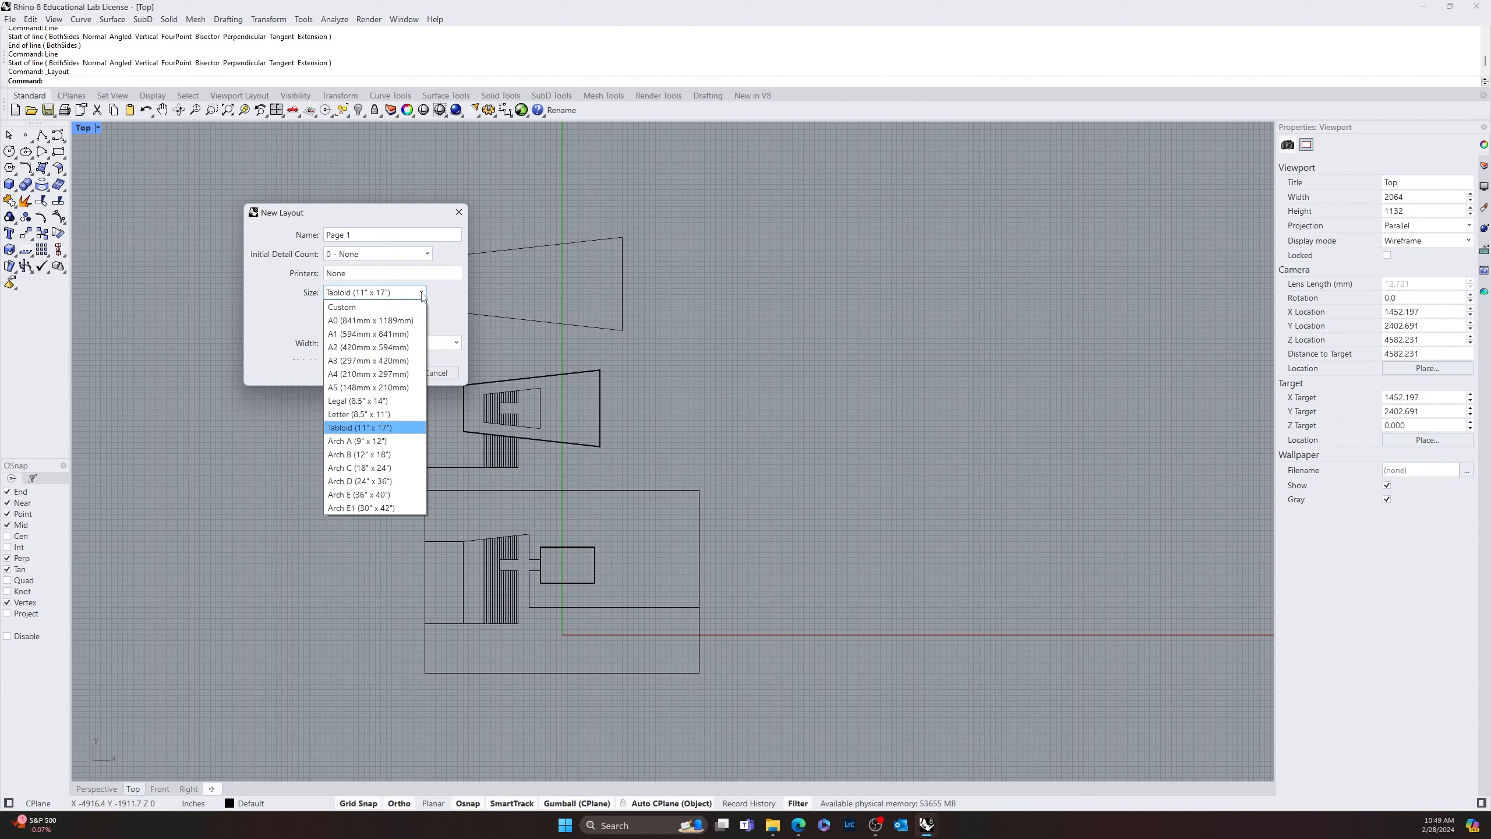
{"action": "left_click", "coordinate": [380, 507]}
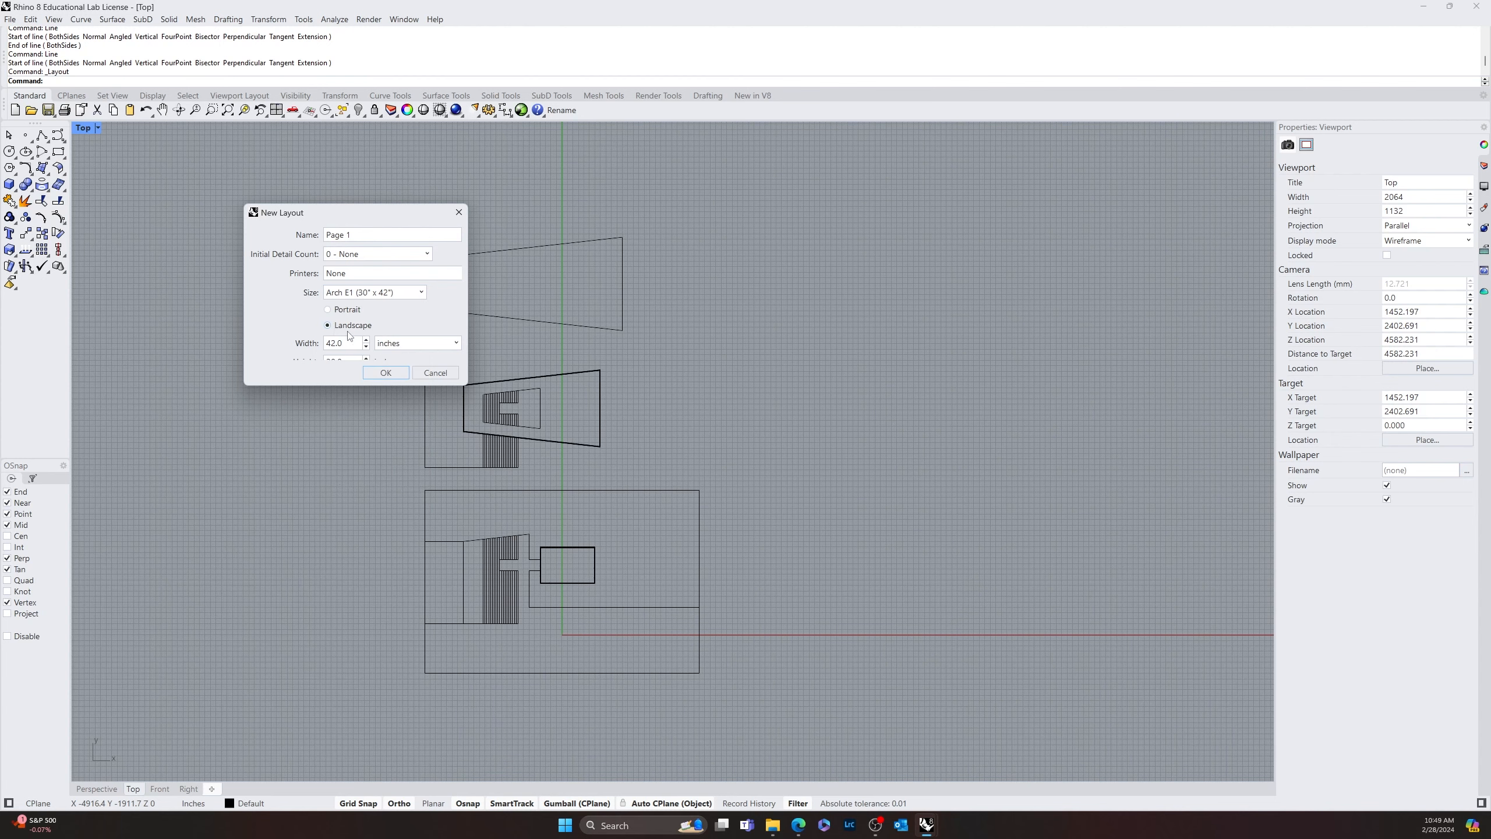
{"action": "left_click", "coordinate": [386, 373]}
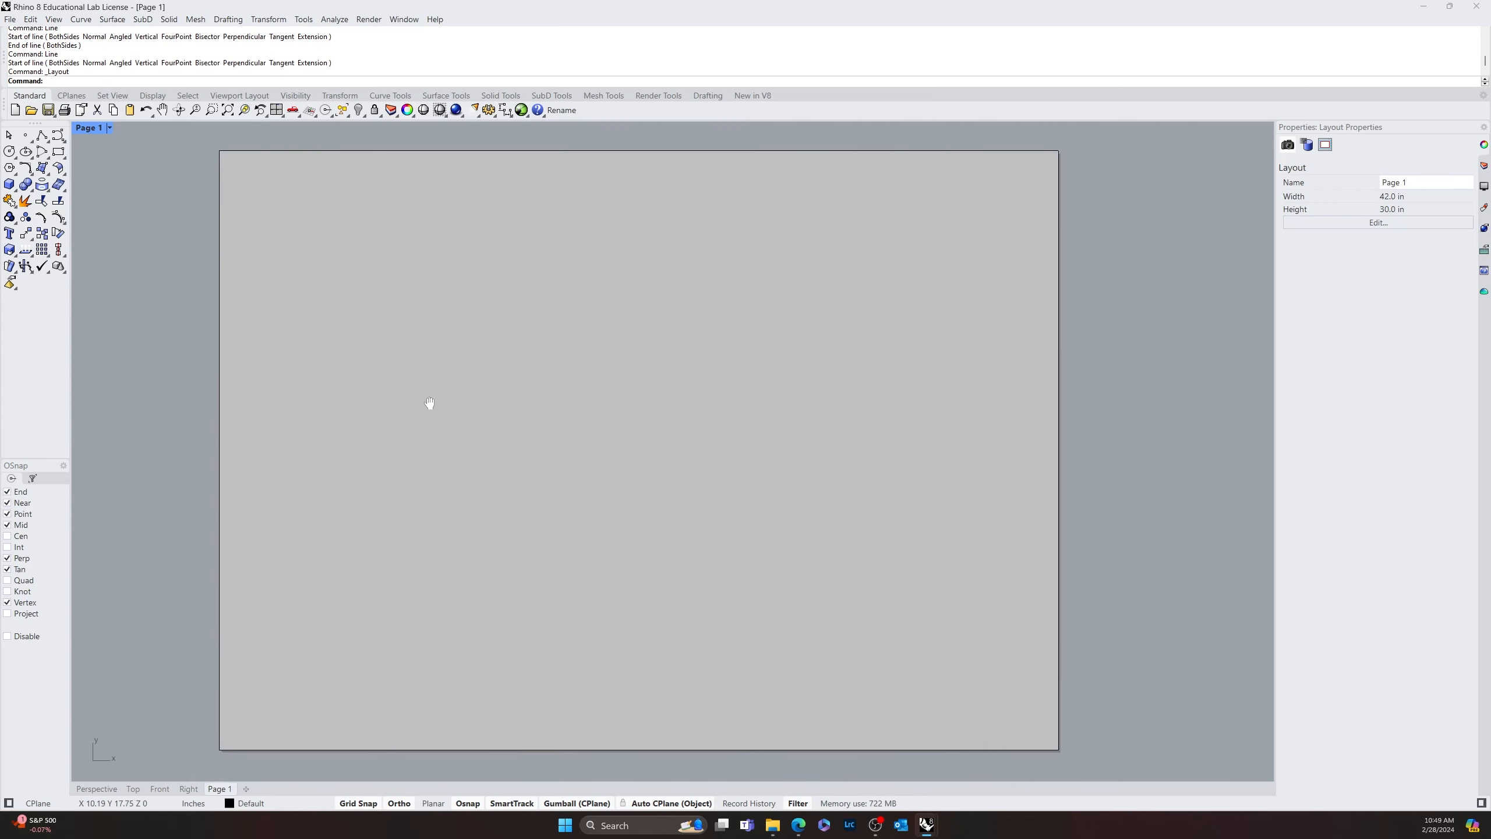
{"action": "left_click", "coordinate": [54, 19]}
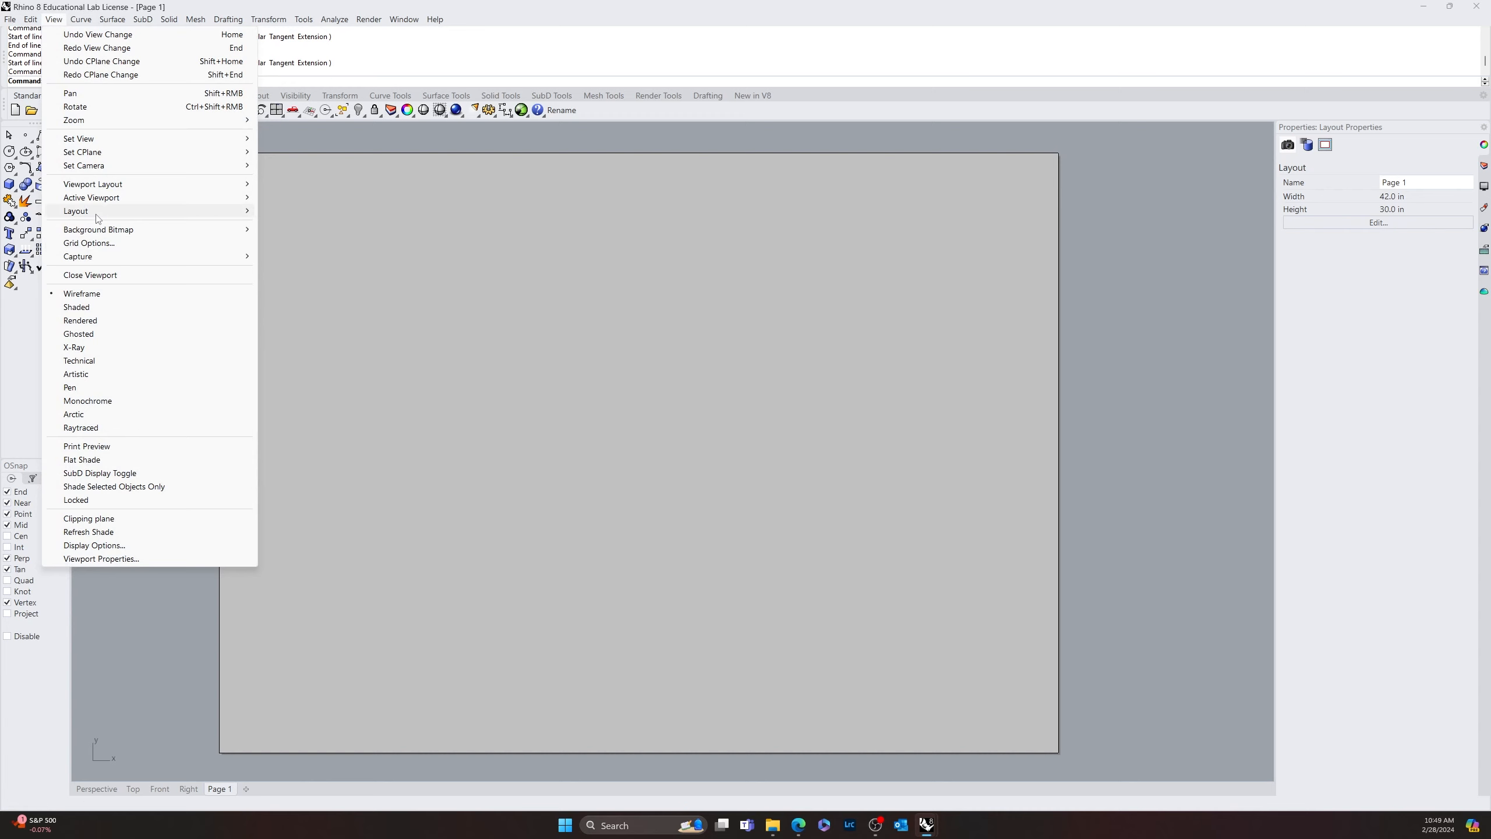
{"action": "mouse_move", "coordinate": [111, 213]}
{"action": "left_click", "coordinate": [308, 211]}
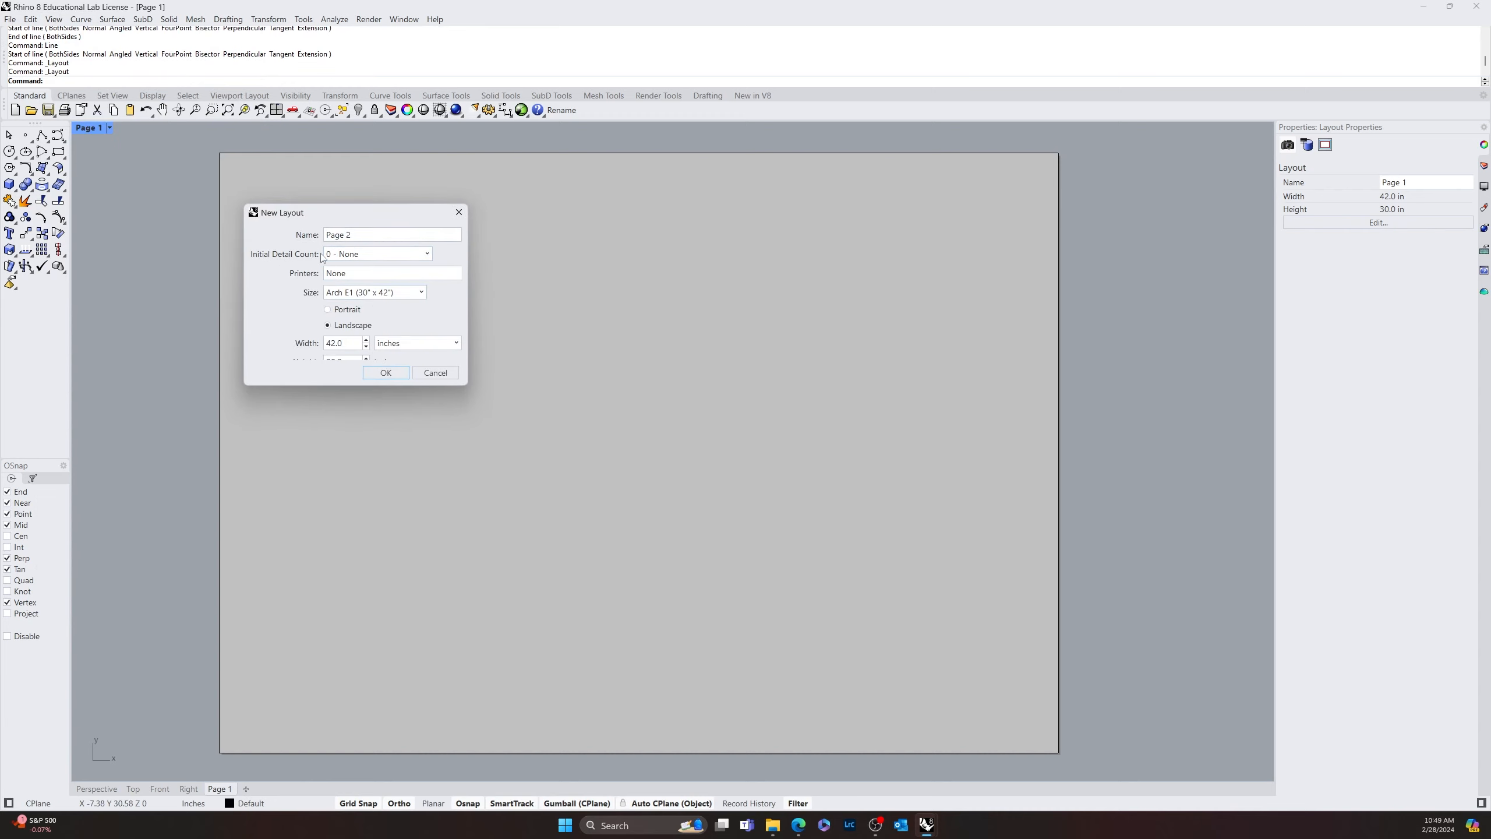
{"action": "left_click", "coordinate": [435, 374]}
Add a detail view of the drawings that fills Page 1 inside a narrow margin
{"action": "left_click", "coordinate": [54, 18]}
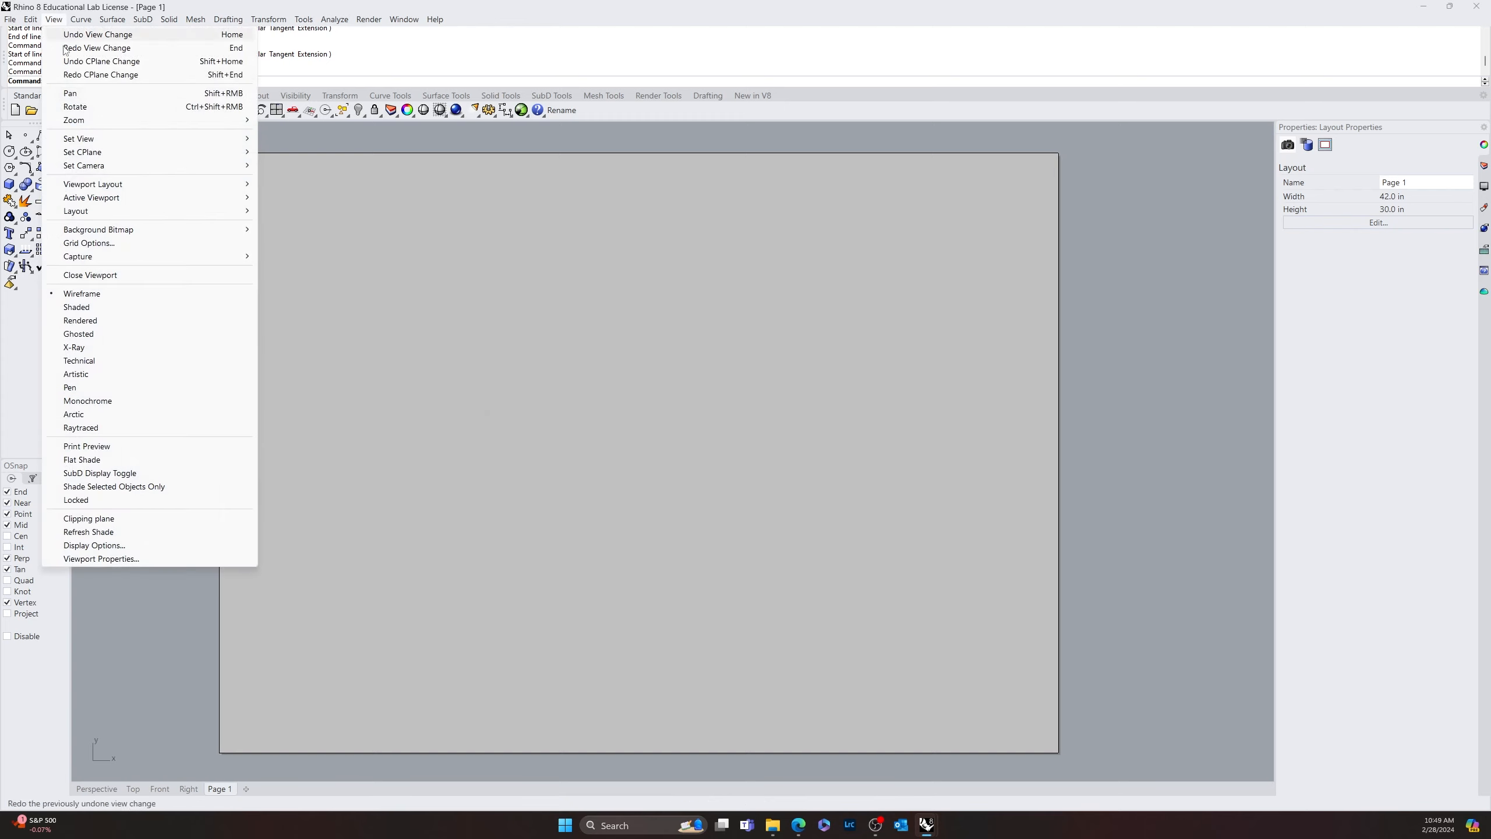
{"action": "mouse_move", "coordinate": [117, 214]}
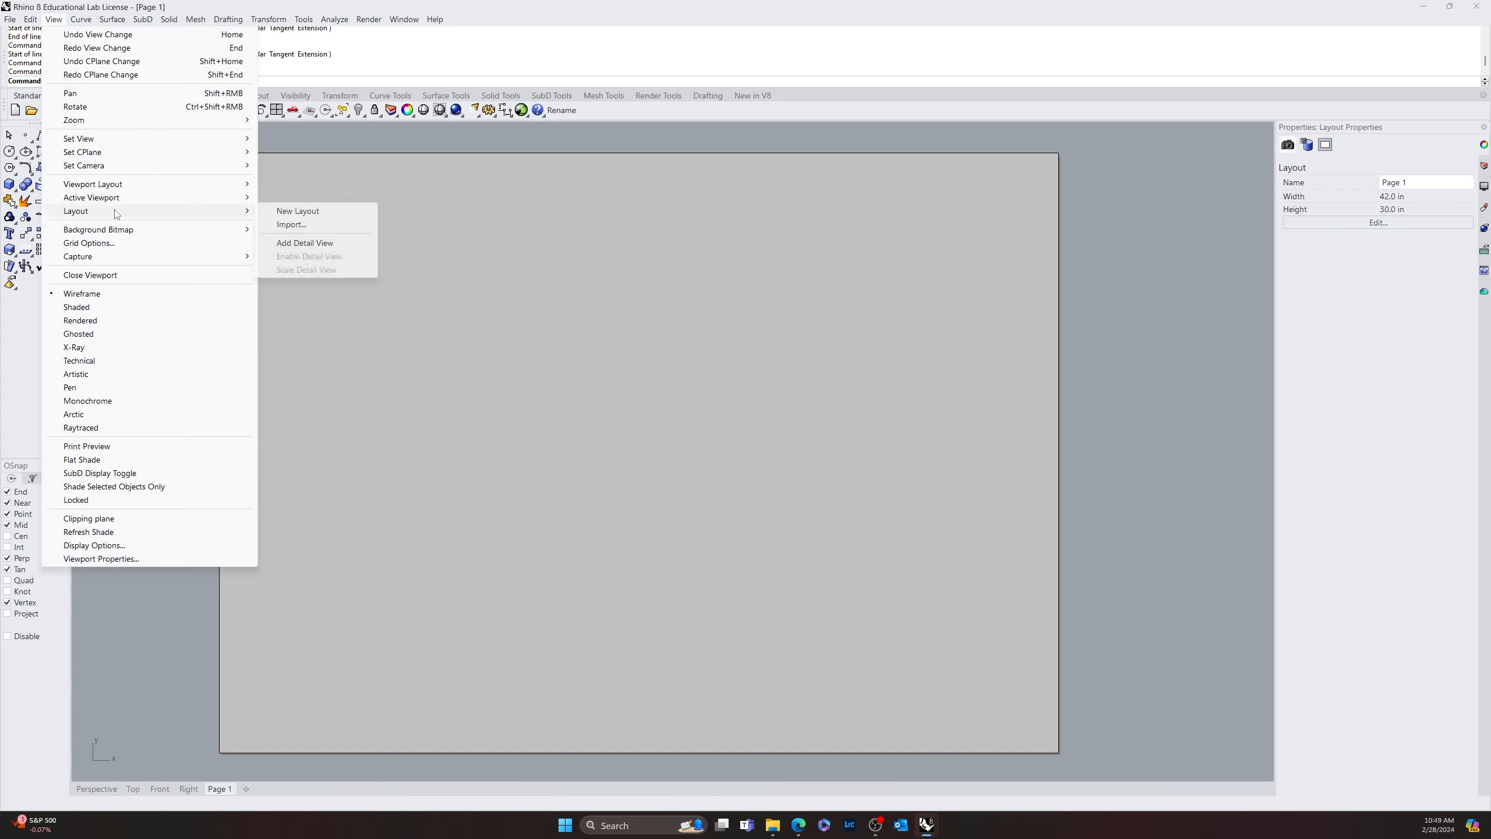
{"action": "left_click", "coordinate": [326, 243]}
{"action": "left_click", "coordinate": [239, 173]}
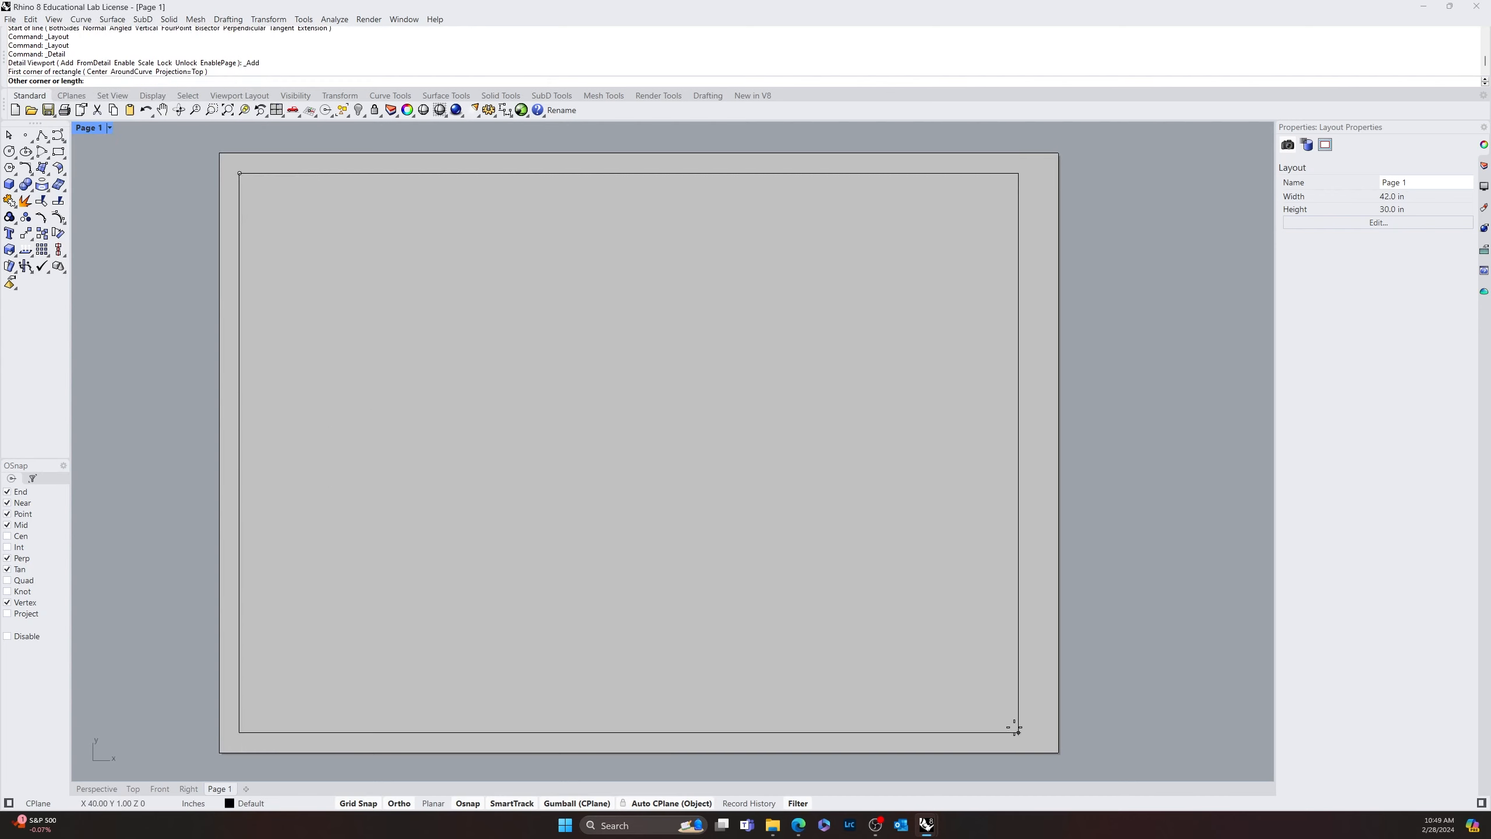
{"action": "left_click", "coordinate": [1044, 735]}
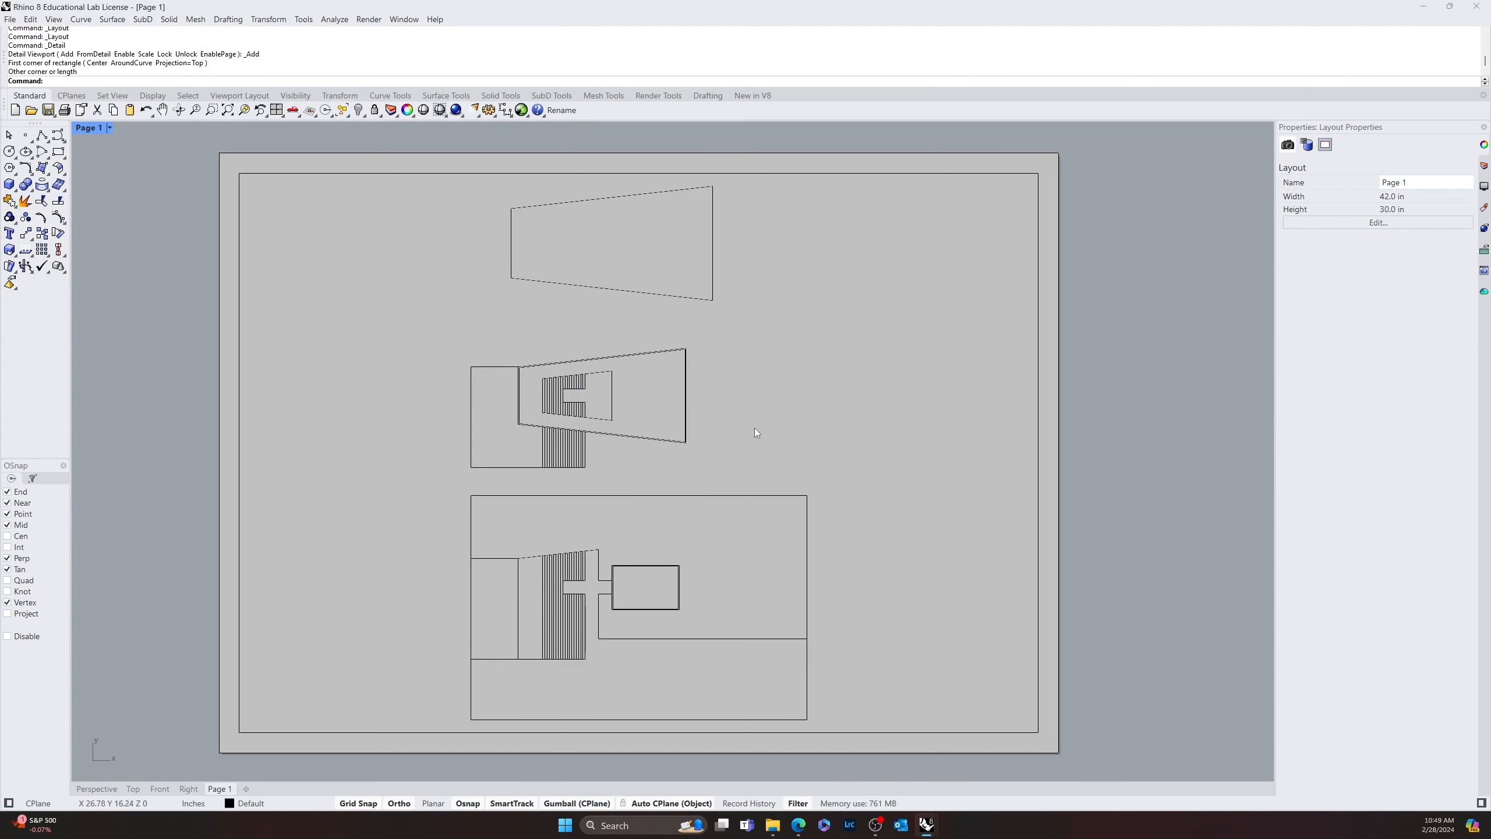
{"action": "scroll", "coordinate": [791, 421], "scroll_direction": "down", "scroll_amount": 2}
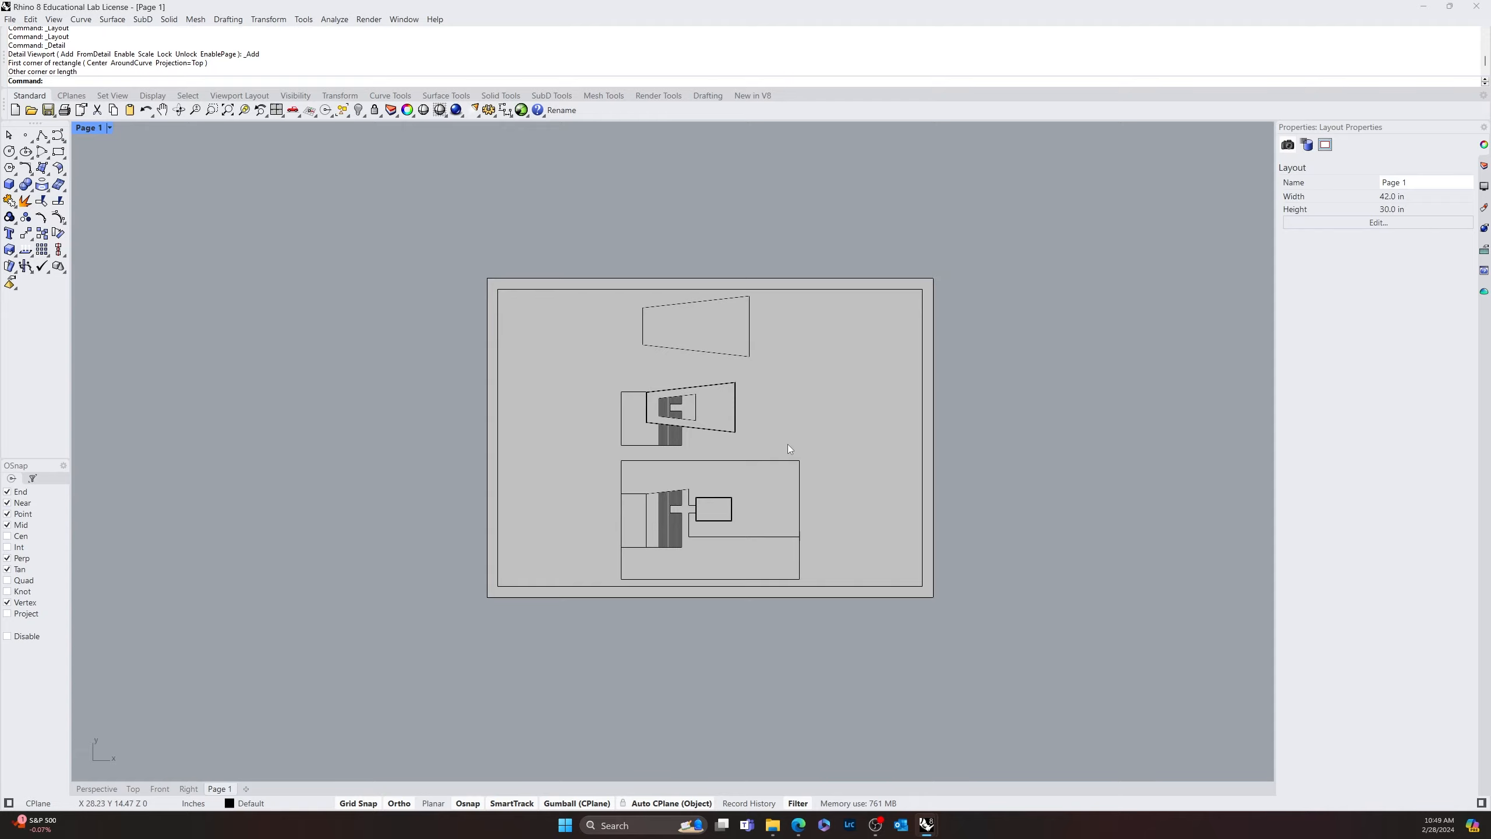
Rotate all three drawings together by -90 degrees in the Perspective view
{"action": "left_click", "coordinate": [114, 793]}
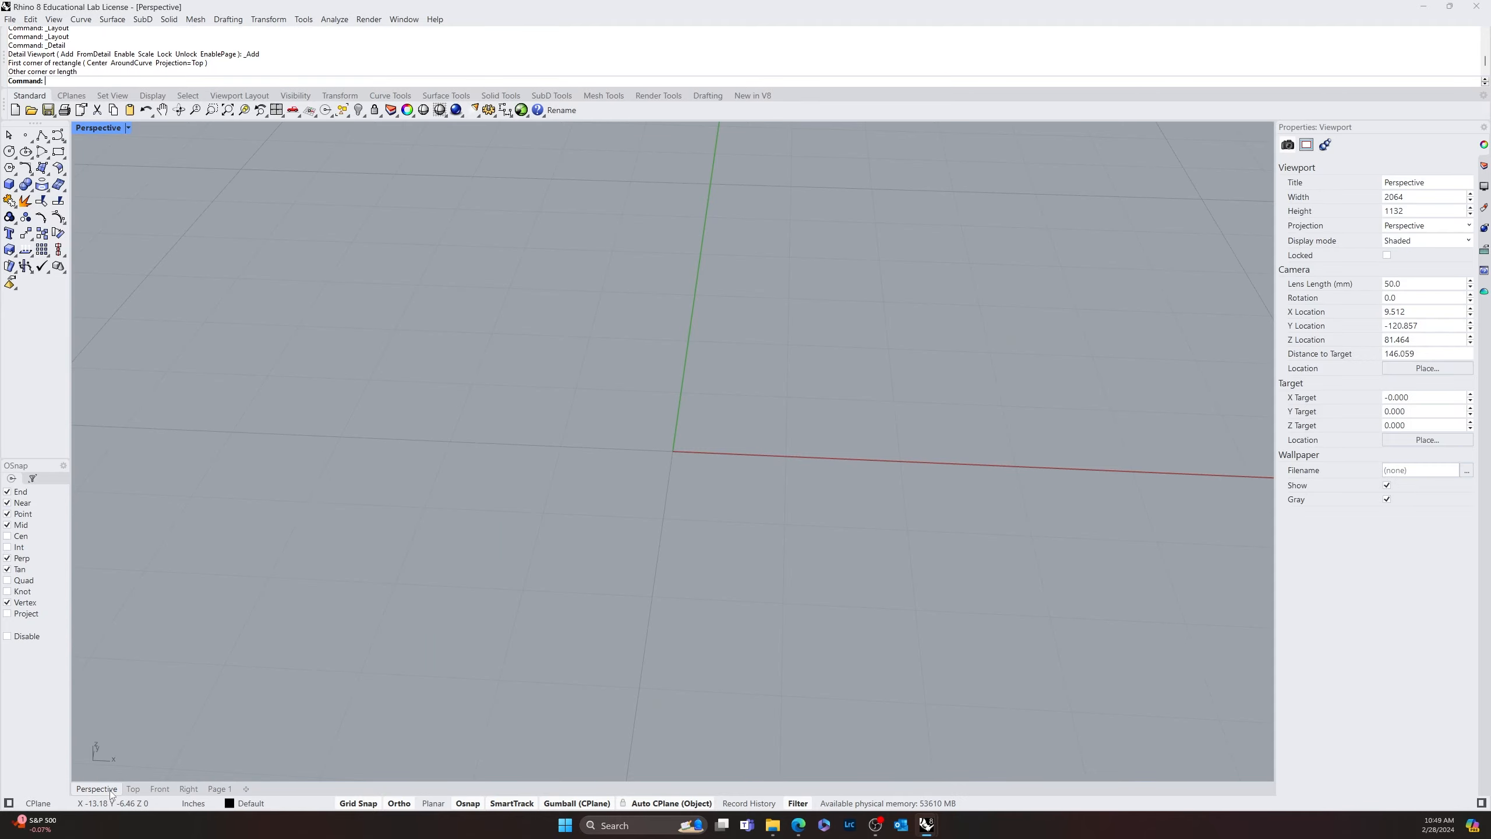
{"action": "scroll", "coordinate": [434, 555], "scroll_direction": "down", "scroll_amount": 15}
{"action": "right_click_drag", "start_coordinate": [465, 518], "coordinate": [500, 565]}
{"action": "scroll", "coordinate": [481, 555], "scroll_direction": "down", "scroll_amount": 10}
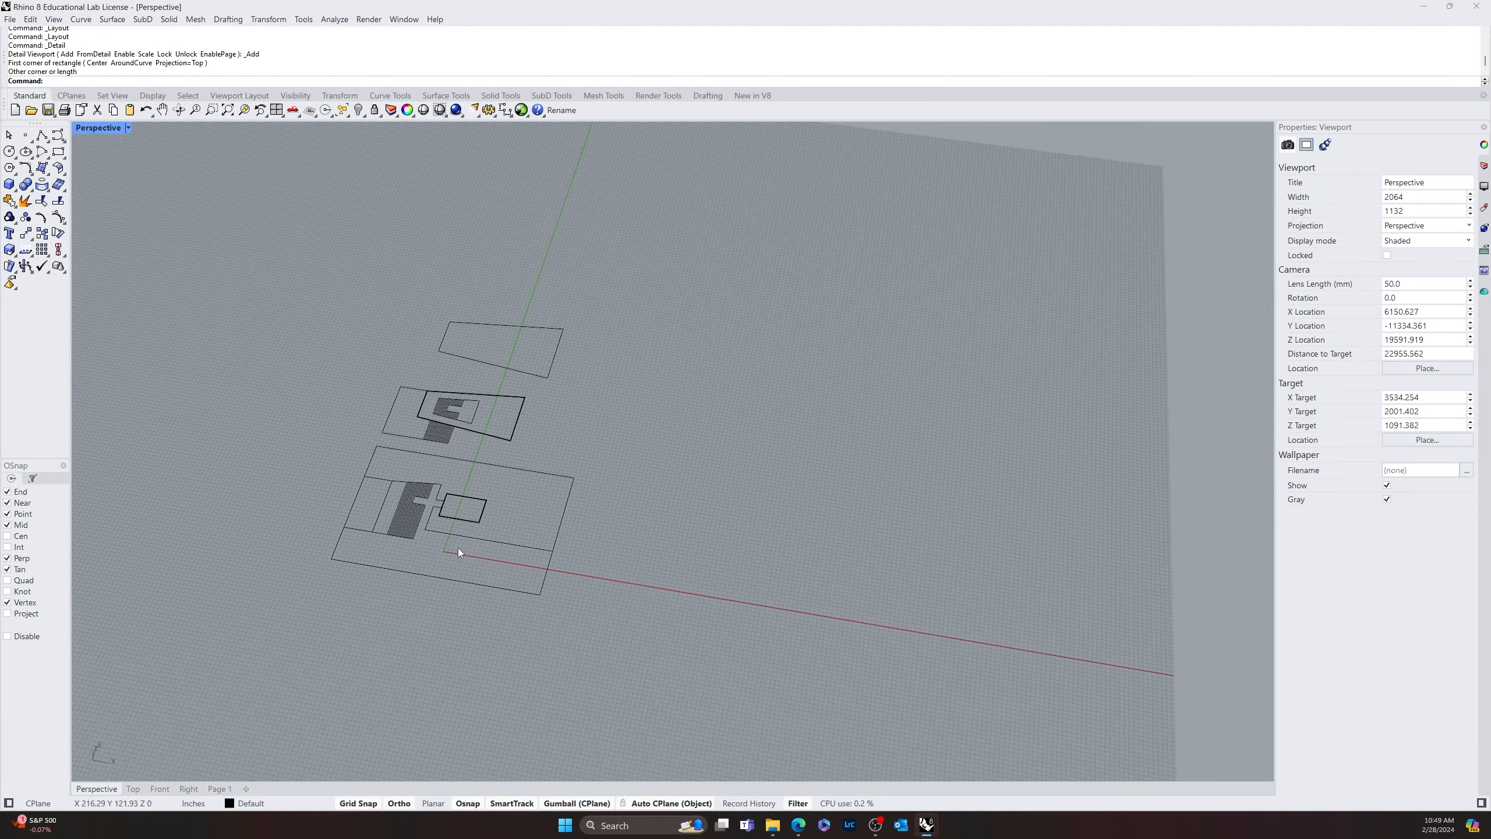
{"action": "left_click_drag", "start_coordinate": [599, 393], "coordinate": [283, 658]}
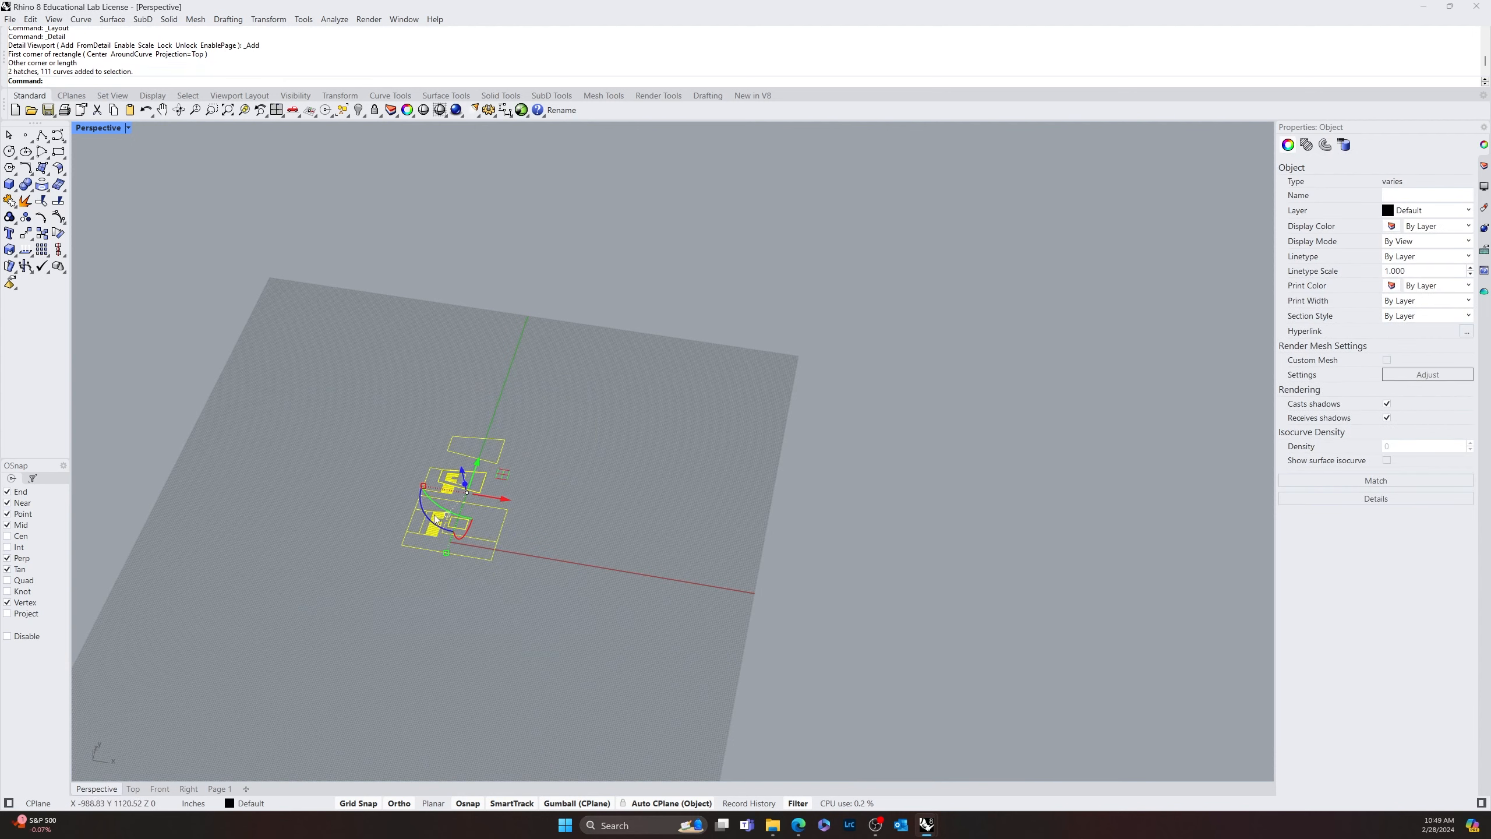
{"action": "left_click_drag", "start_coordinate": [421, 509], "coordinate": [391, 437]}
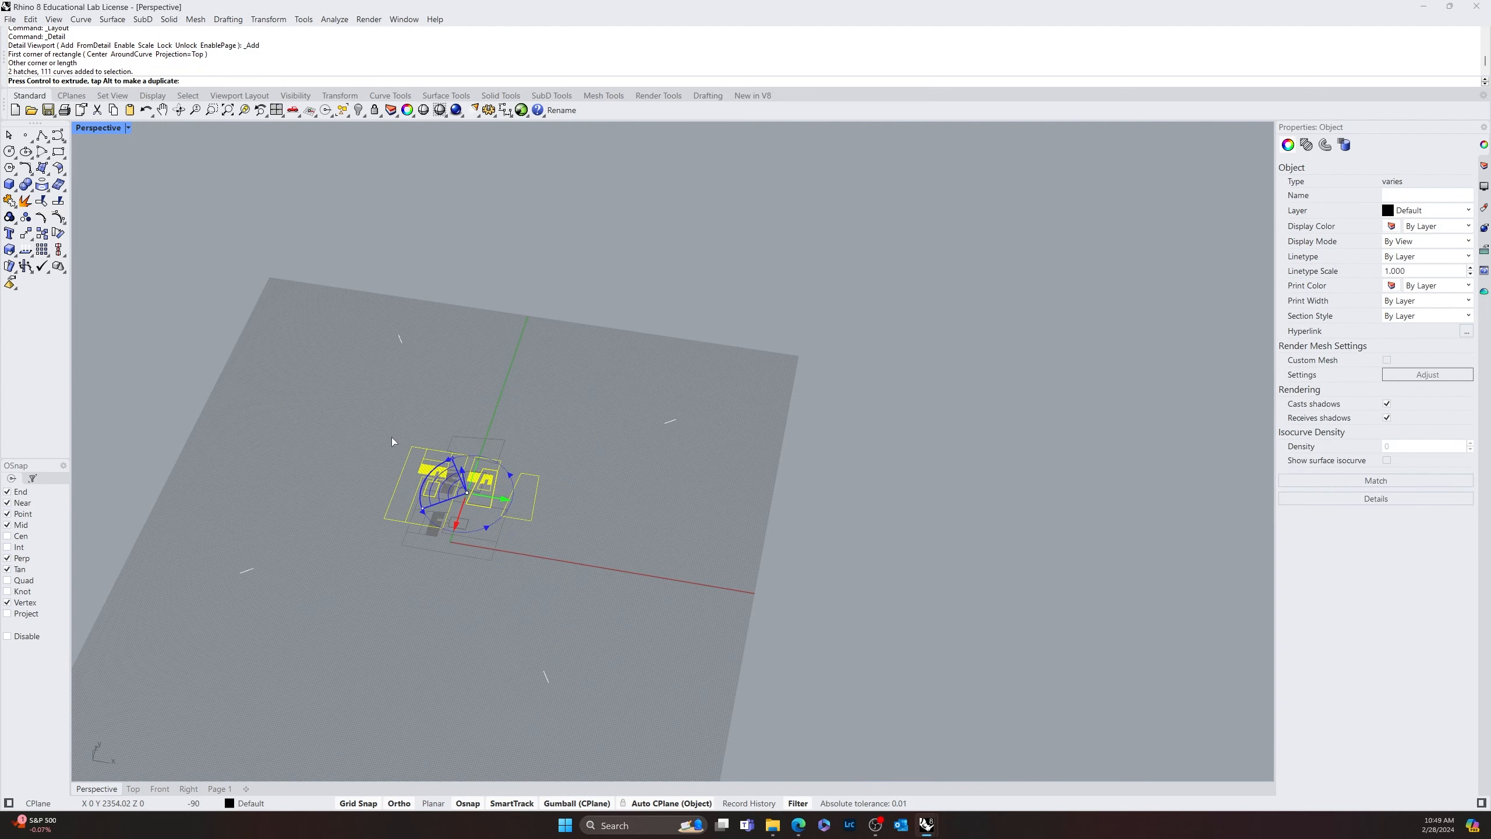
{"action": "left_click", "coordinate": [333, 676]}
{"action": "scroll", "coordinate": [441, 505], "scroll_direction": "up", "scroll_amount": 5}
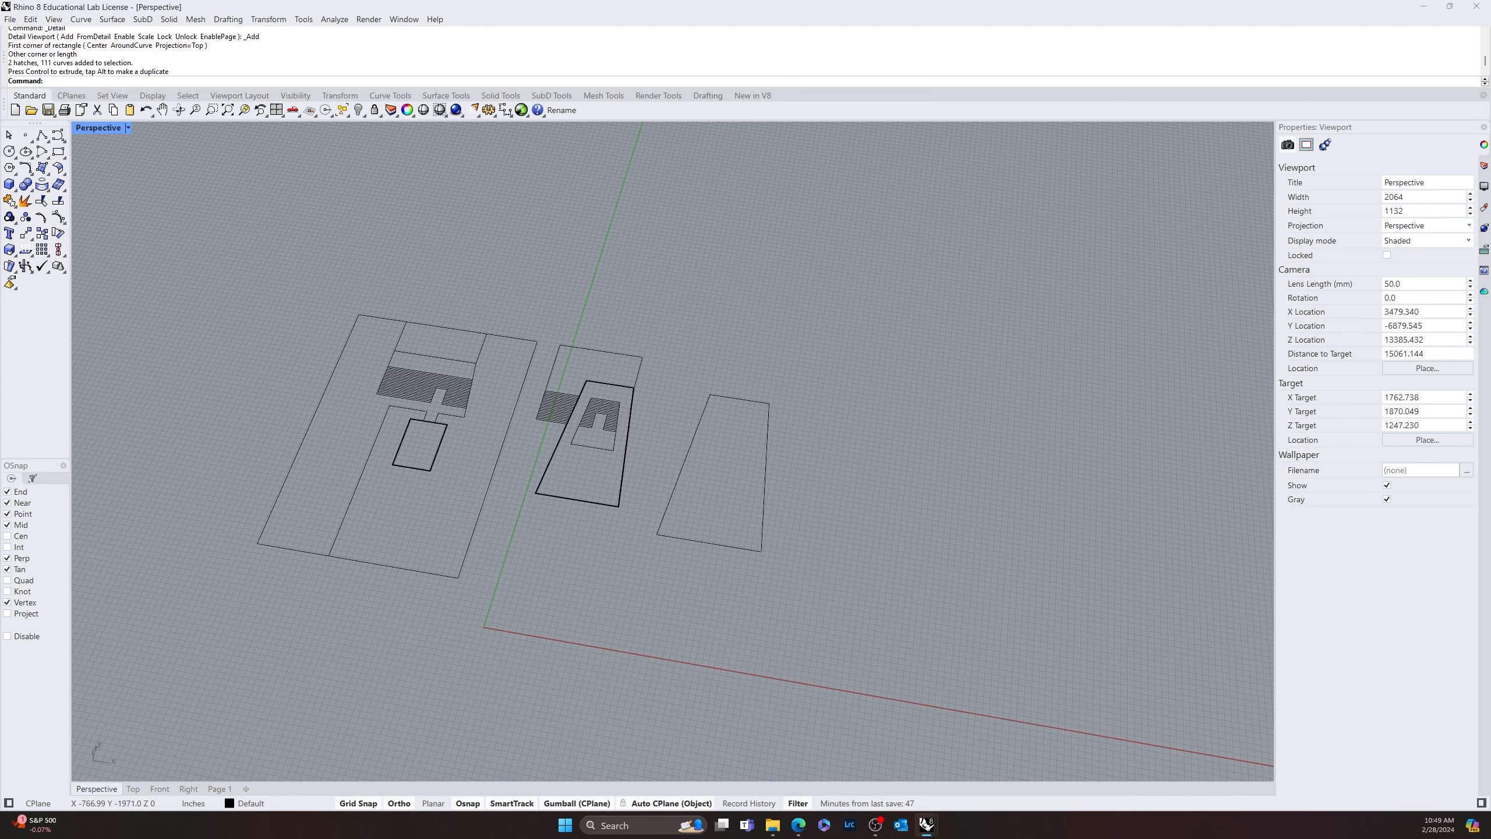
Set the Page 1 detail view's scale to 1/4 inch on page for 12 inches in model
{"action": "left_click", "coordinate": [219, 788]}
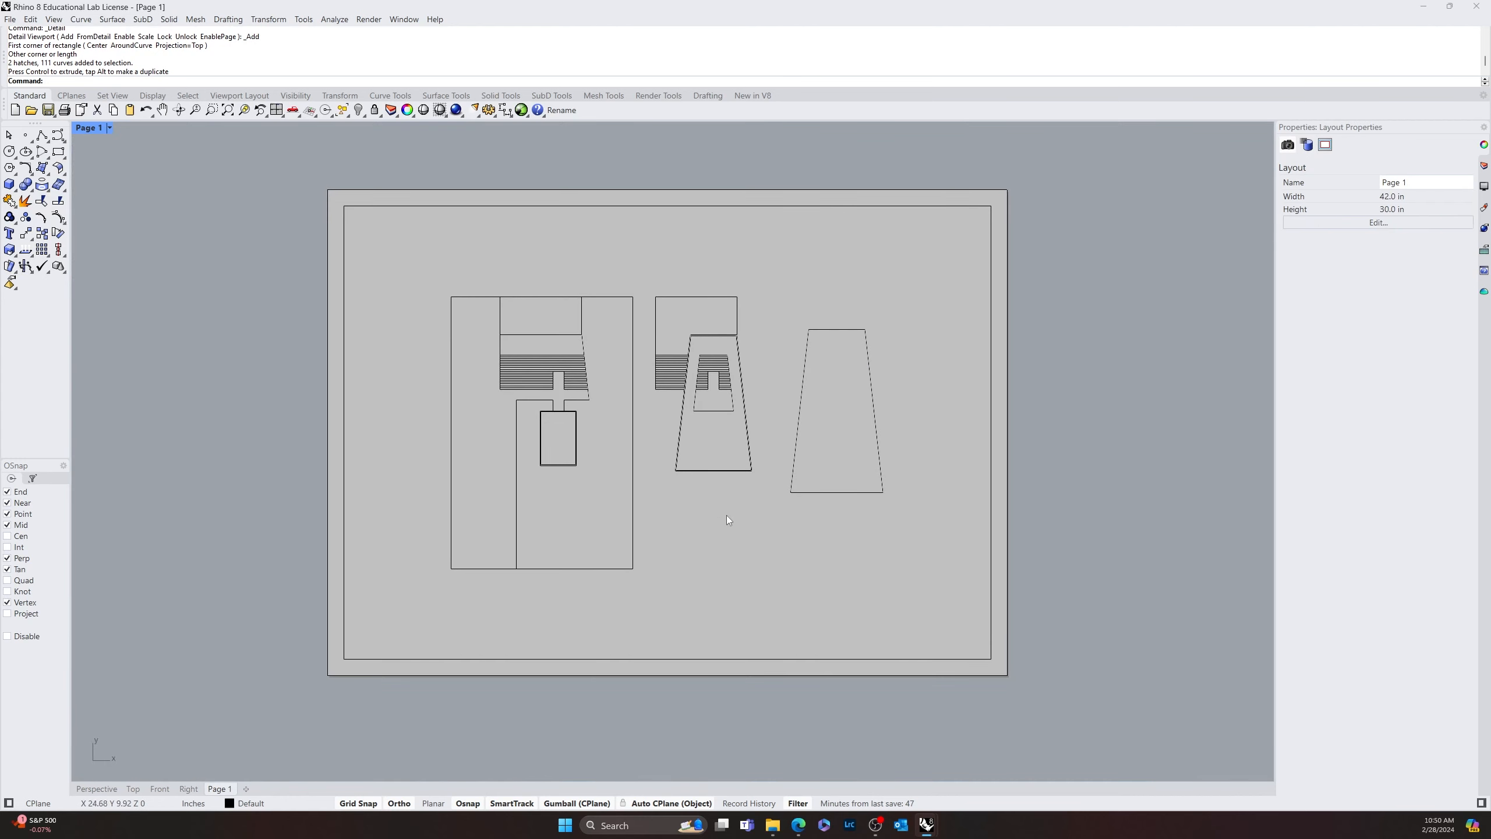
{"action": "left_click", "coordinate": [992, 613]}
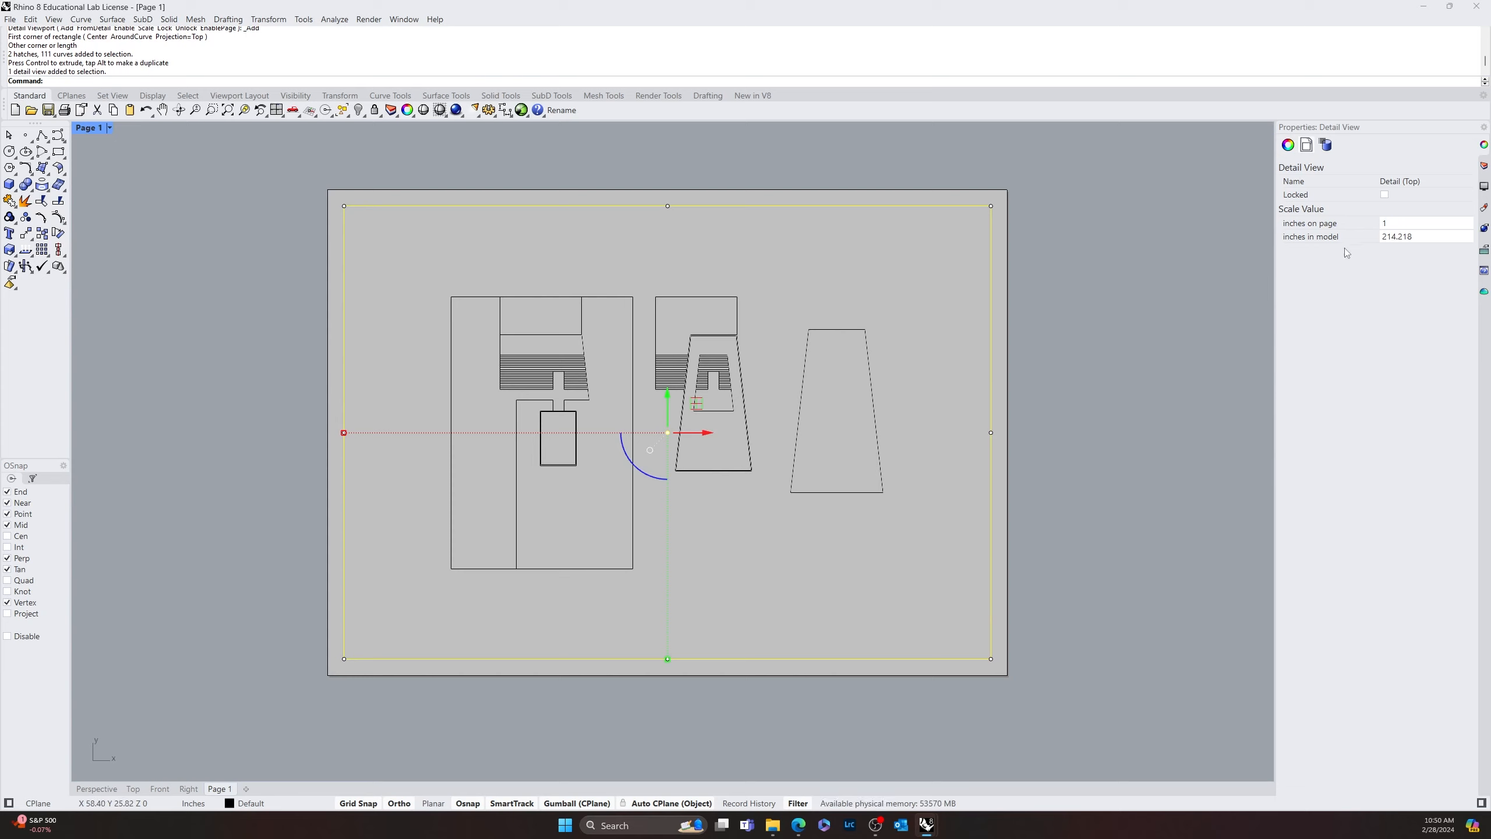
{"action": "double_click", "coordinate": [1399, 222]}
{"action": "type", "text": "1/4"}
{"action": "key", "text": "Tab"}
{"action": "type", "text": "1"}
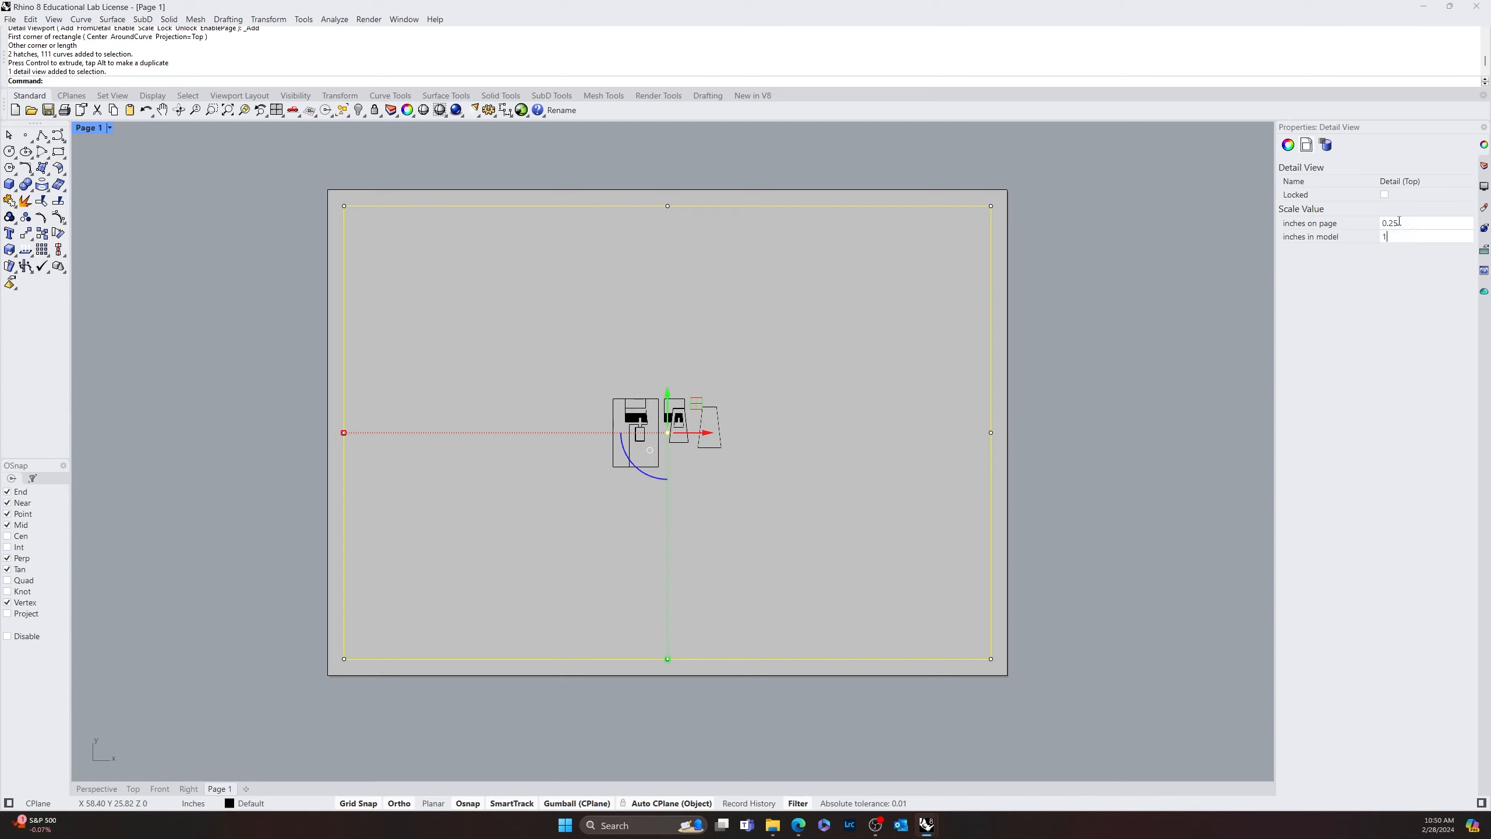
{"action": "key", "text": "Tab"}
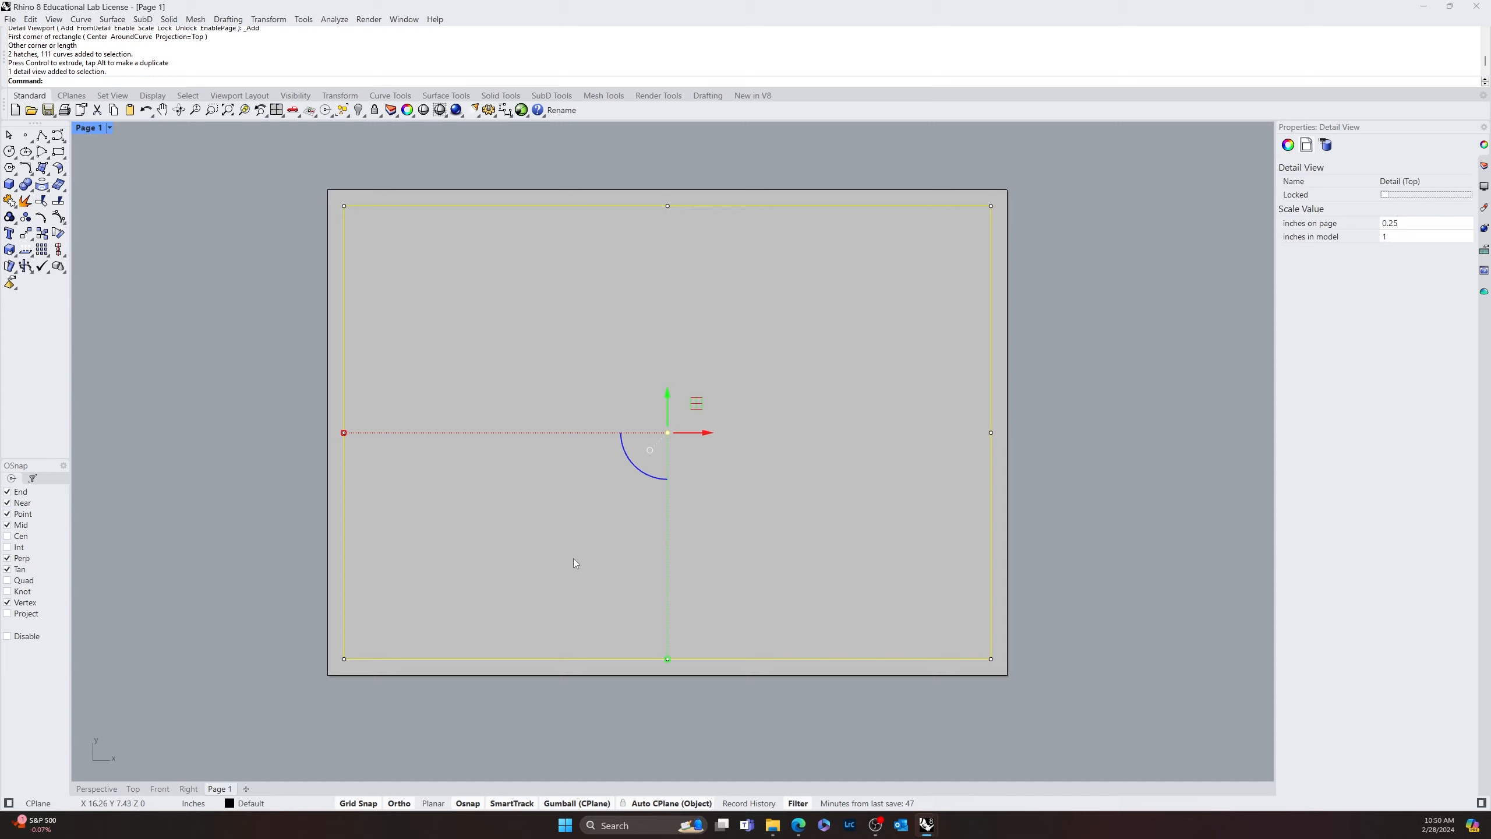
{"action": "left_click", "coordinate": [1400, 237]}
{"action": "type", "text": "12"}
{"action": "key", "text": "Tab"}
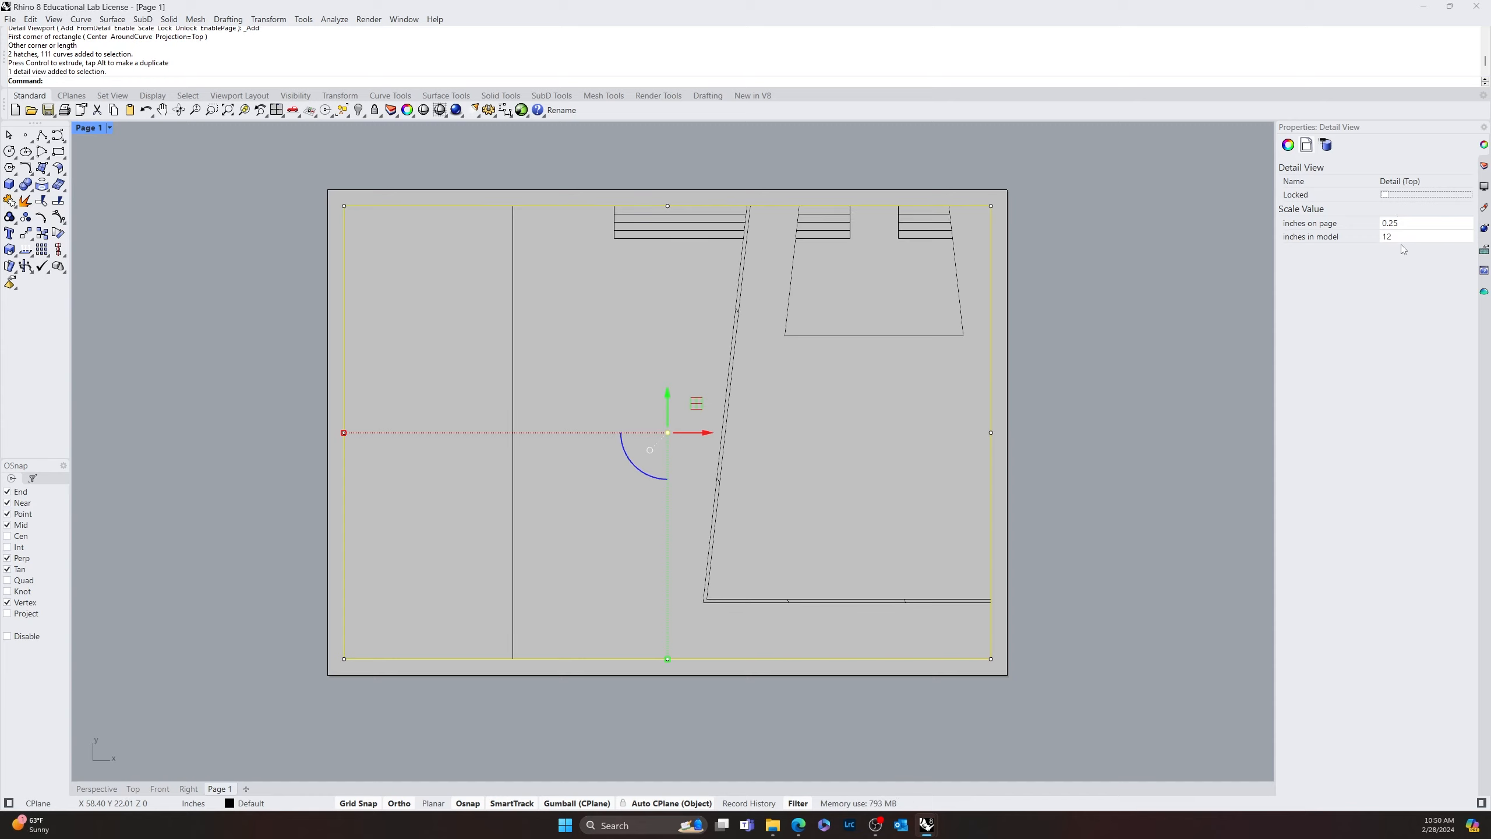
Try 1/8 inch on page for the detail view's scale and settle on 1/16 inch for 12 inches in model
{"action": "left_click", "coordinate": [1417, 224]}
{"action": "type", "text": "1/8"}
{"action": "key", "text": "Tab"}
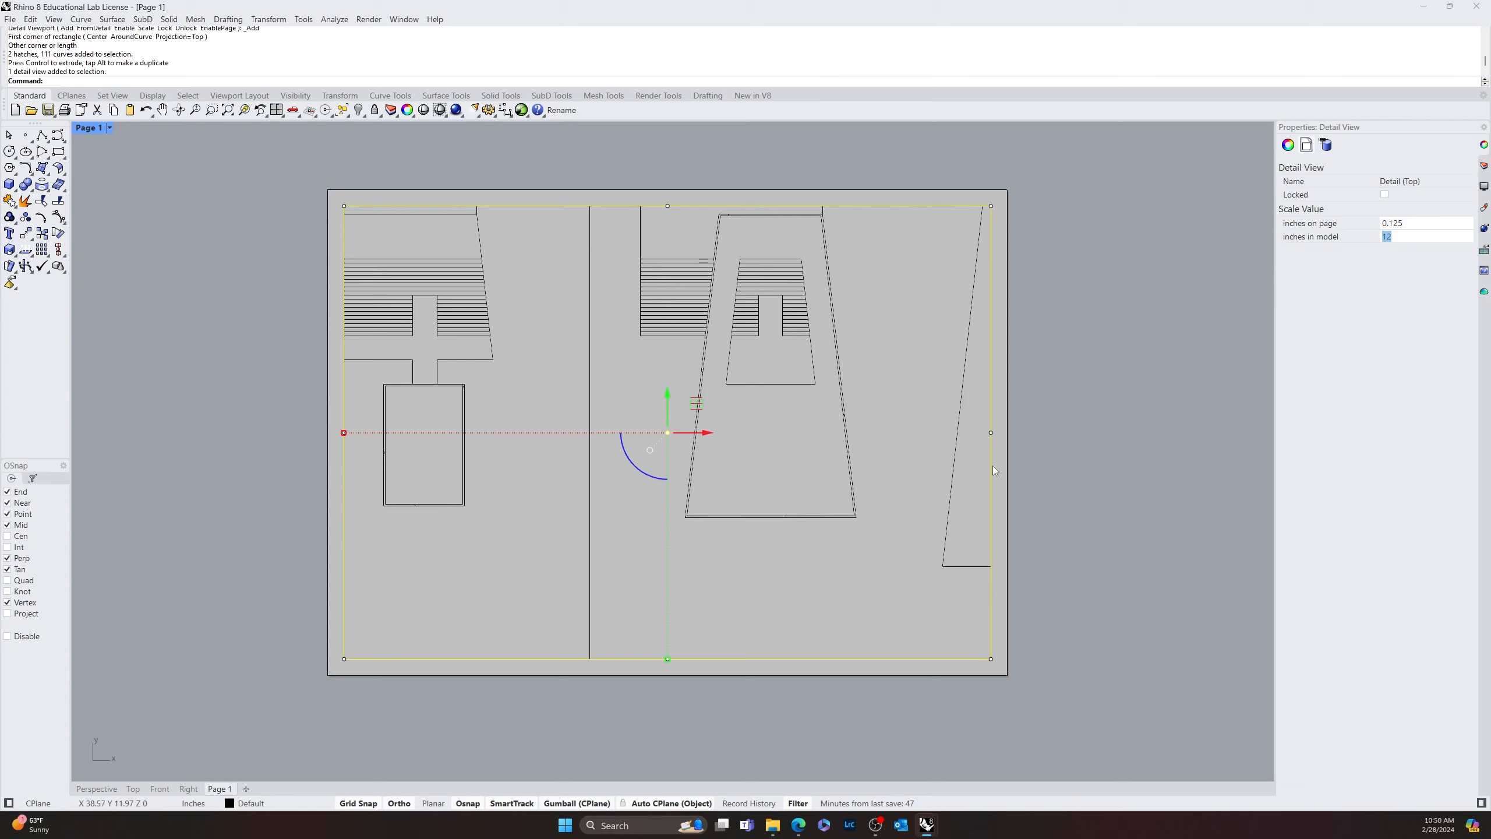
{"action": "left_click", "coordinate": [1426, 221]}
{"action": "type", "text": "1/16"}
{"action": "left_click", "coordinate": [1423, 235]}
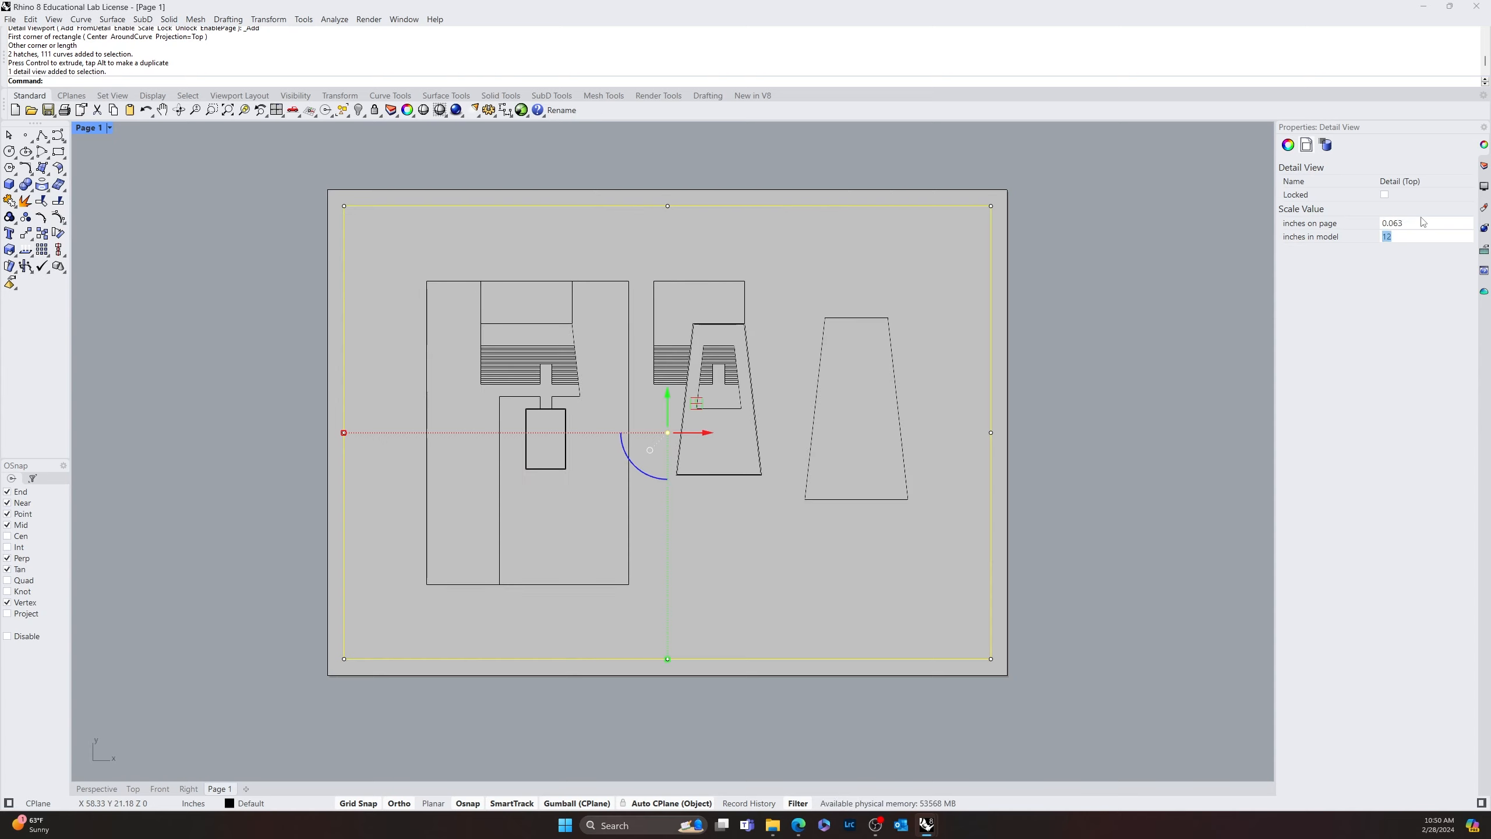
{"action": "left_click", "coordinate": [1134, 515]}
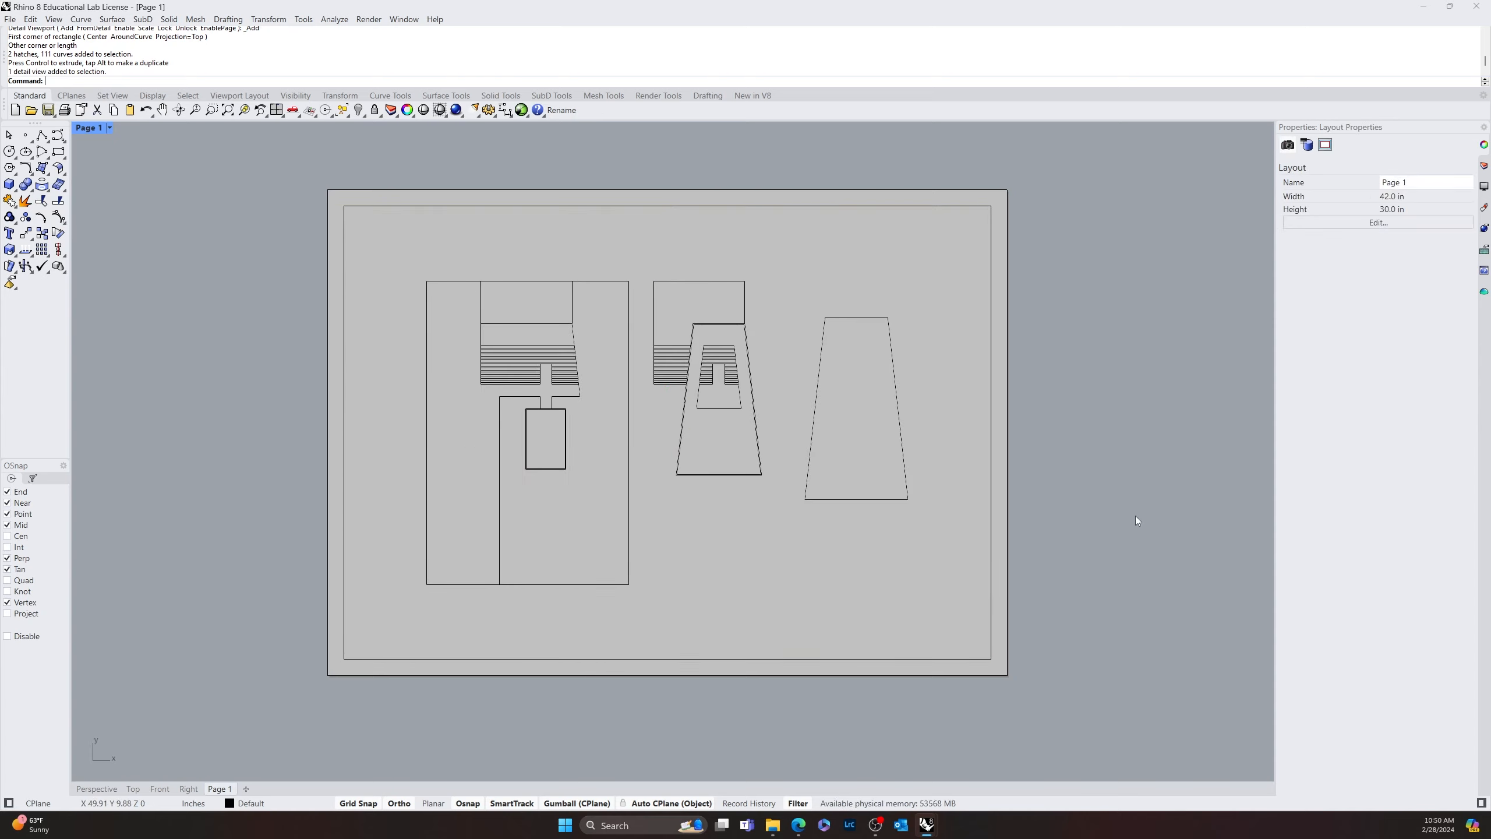
{"action": "scroll", "coordinate": [707, 501], "scroll_direction": "up", "scroll_amount": 8}
{"action": "scroll", "coordinate": [704, 541], "scroll_direction": "down", "scroll_amount": 4}
{"action": "scroll", "coordinate": [784, 515], "scroll_direction": "down", "scroll_amount": 4}
{"action": "right_click_drag", "start_coordinate": [703, 542], "coordinate": [667, 504]}
{"action": "scroll", "coordinate": [783, 515], "scroll_direction": "down", "scroll_amount": 2}
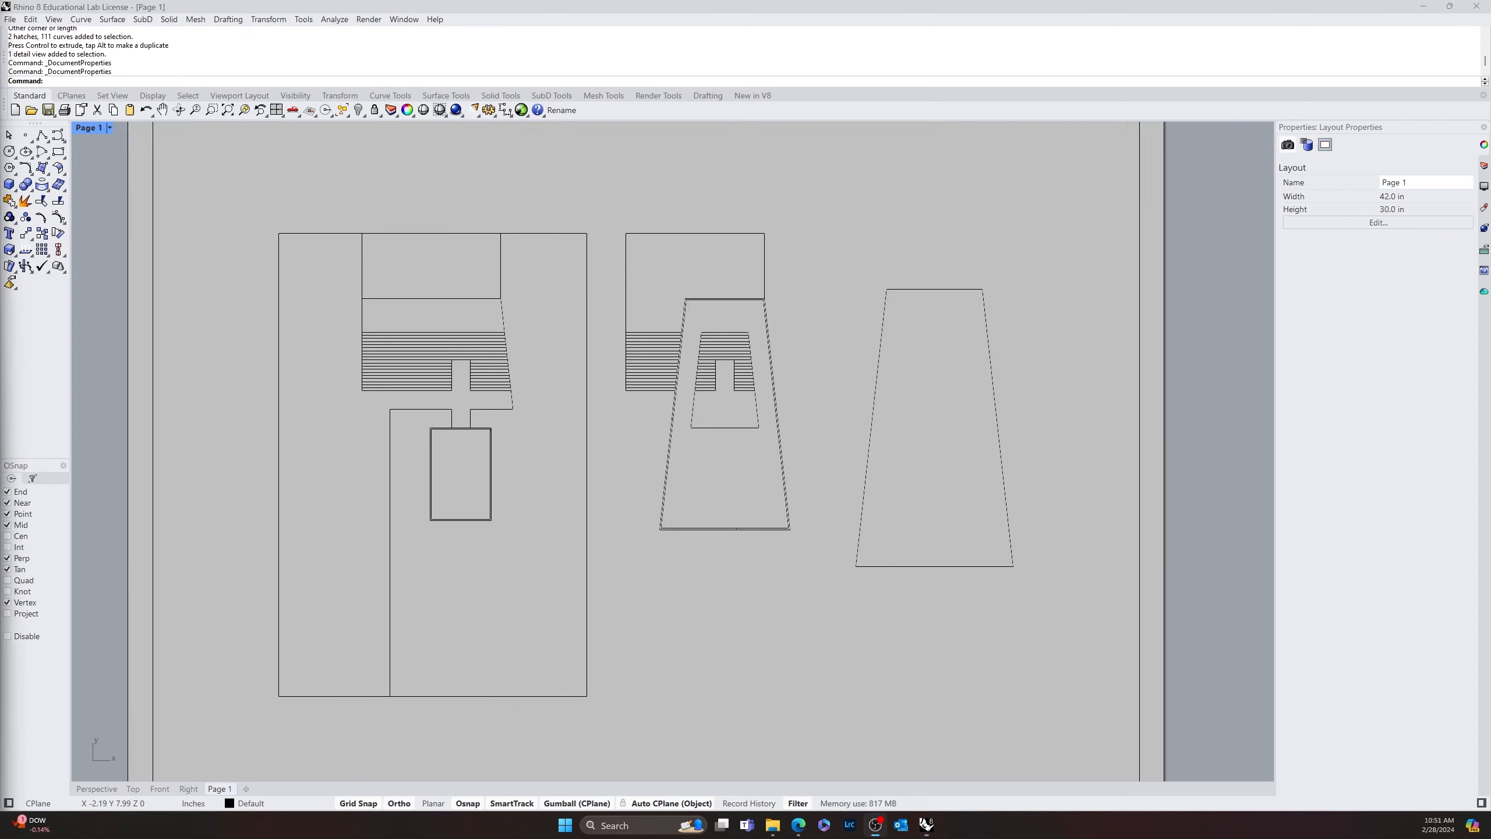
{"action": "scroll", "coordinate": [756, 615], "scroll_direction": "down", "scroll_amount": 6}
{"action": "right_click_drag", "start_coordinate": [756, 615], "coordinate": [708, 557]}
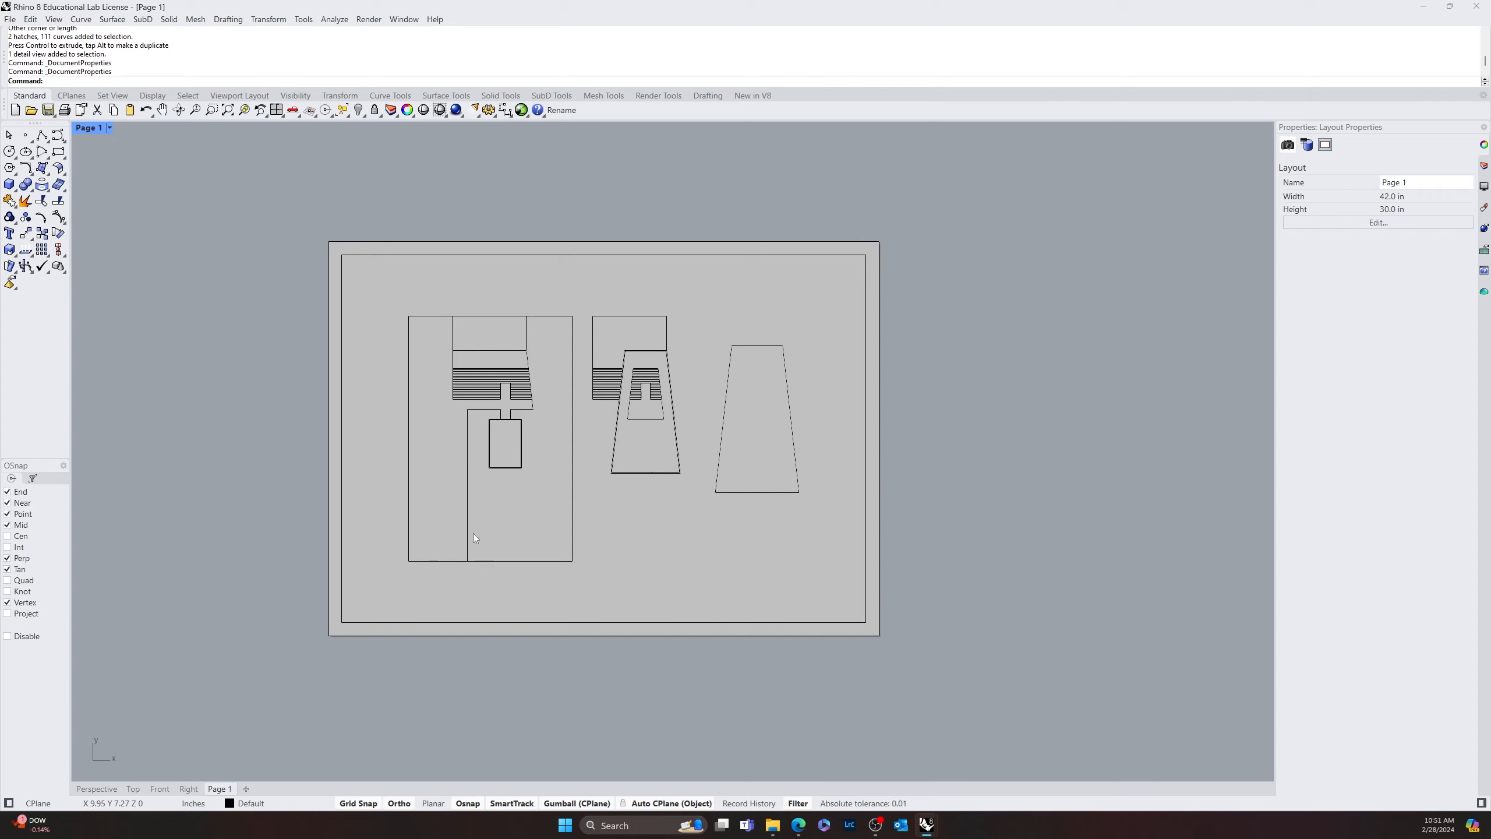
Narrow the detail view to about 14 inches wide and move it near the left margin of the page
{"action": "left_click", "coordinate": [869, 399]}
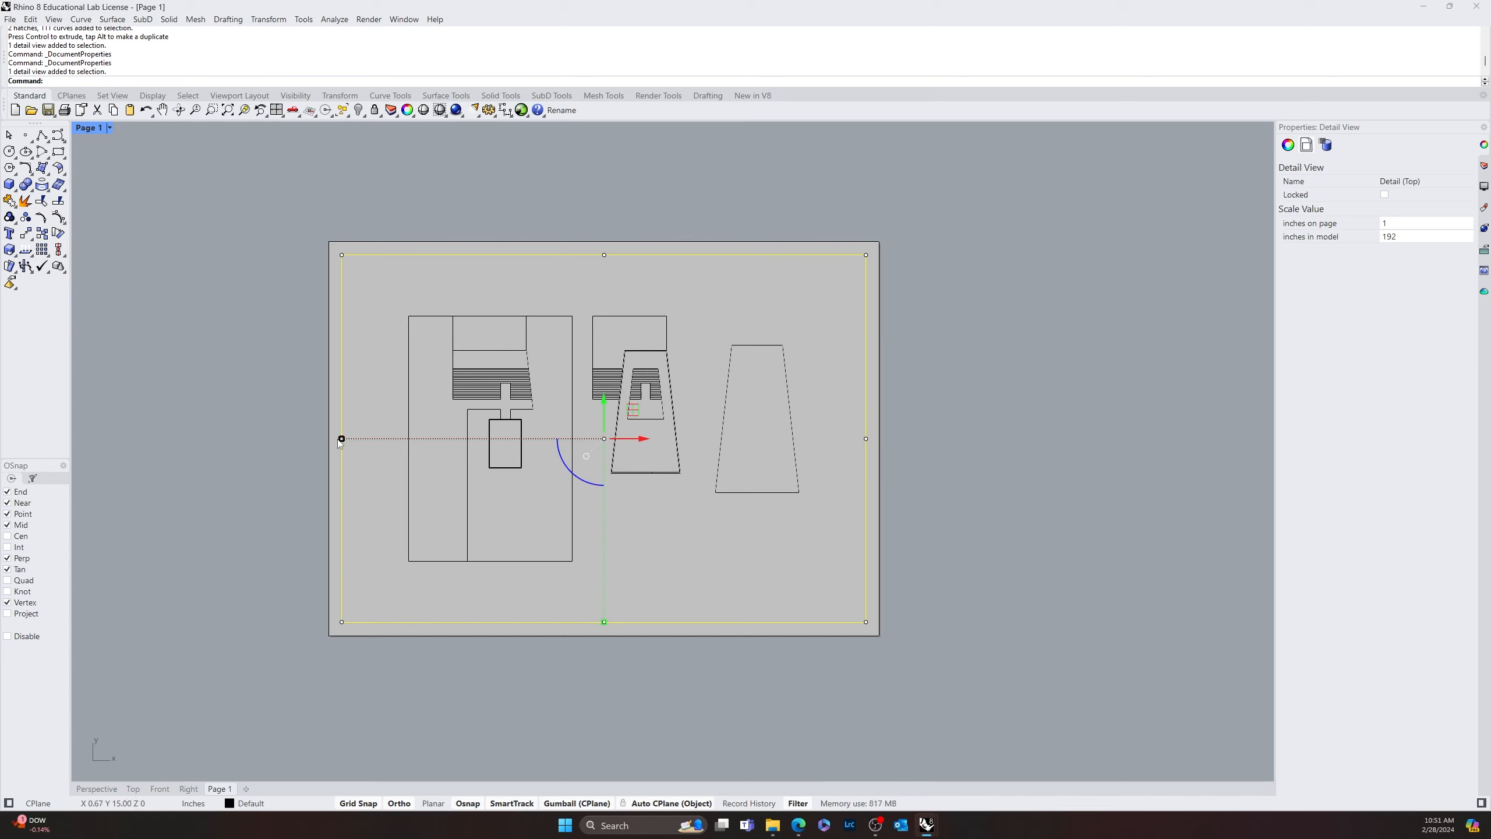
{"action": "left_click_drag", "start_coordinate": [342, 439], "coordinate": [509, 440]}
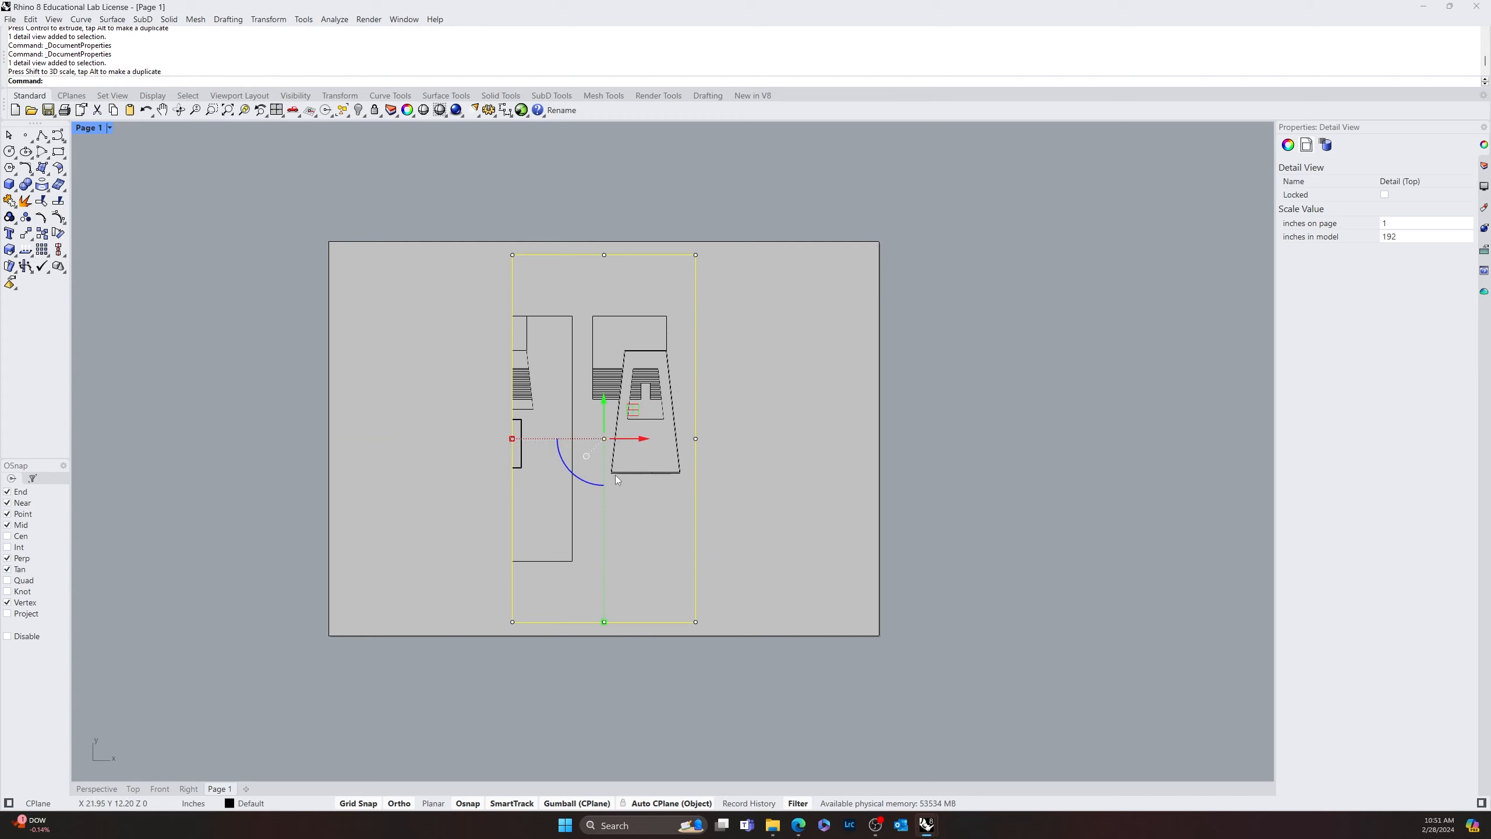
{"action": "left_click_drag", "start_coordinate": [646, 444], "coordinate": [488, 444]}
Pan the model inside the narrowed detail so the whole plan is framed, and return to the page space
{"action": "double_click", "coordinate": [475, 573]}
{"action": "right_click_drag", "start_coordinate": [457, 535], "coordinate": [551, 500]}
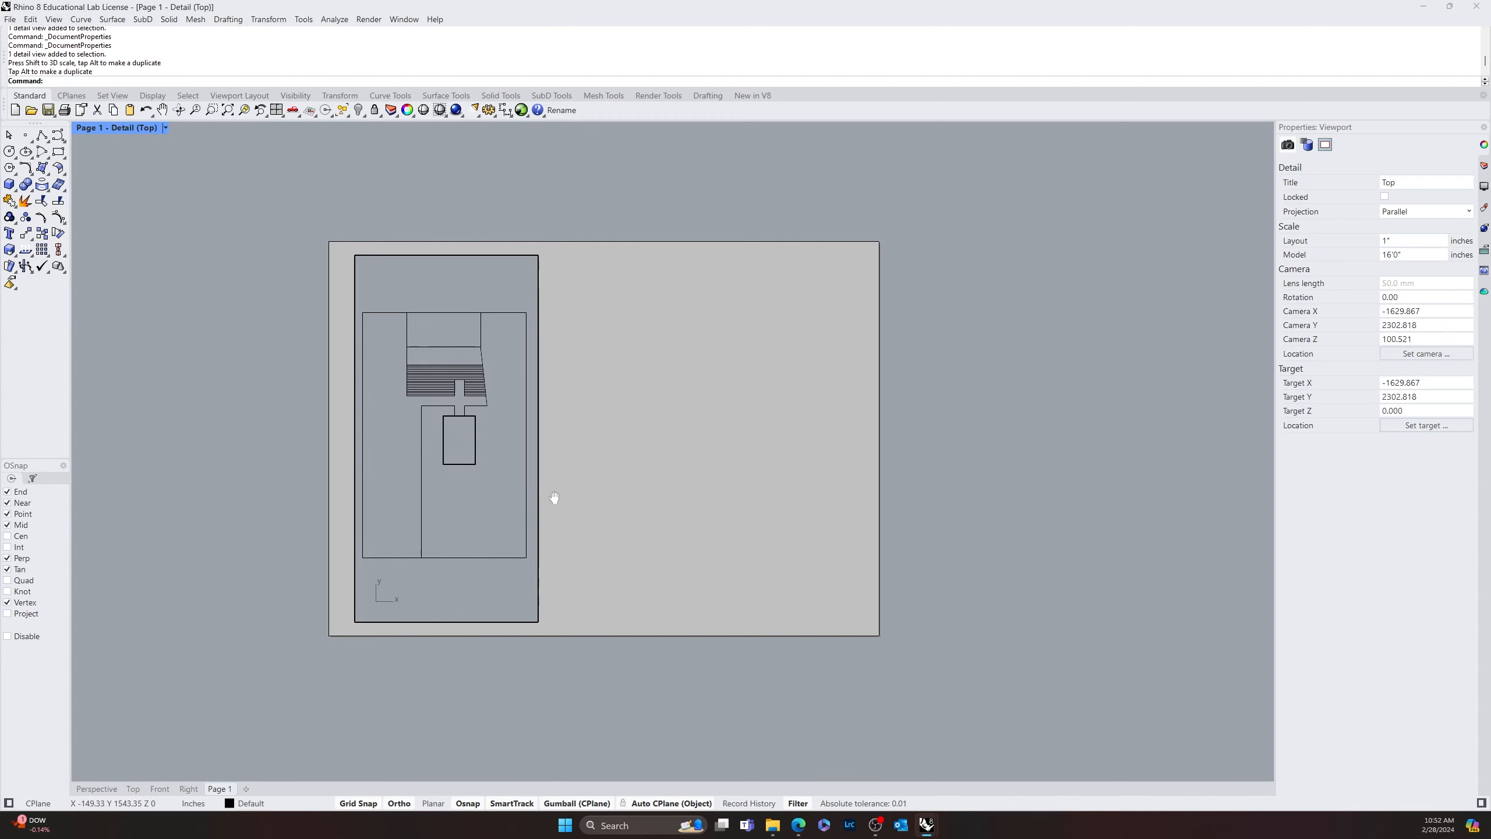
{"action": "double_click", "coordinate": [640, 464]}
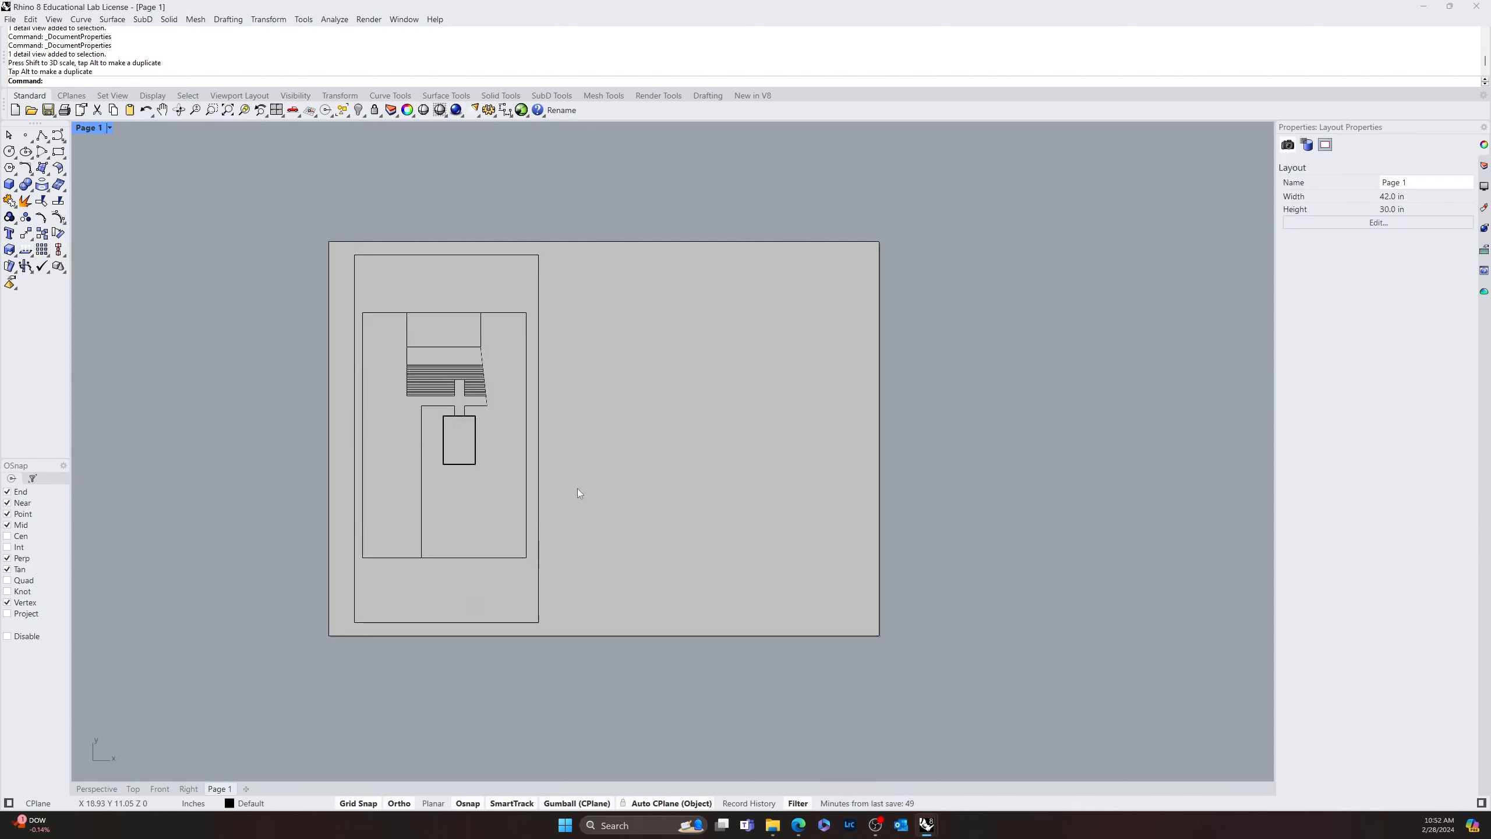
Duplicate the plan detail twice to the right across the page, spacing the copies 14 inches apart
{"action": "left_click", "coordinate": [538, 544]}
{"action": "left_click", "coordinate": [646, 504]}
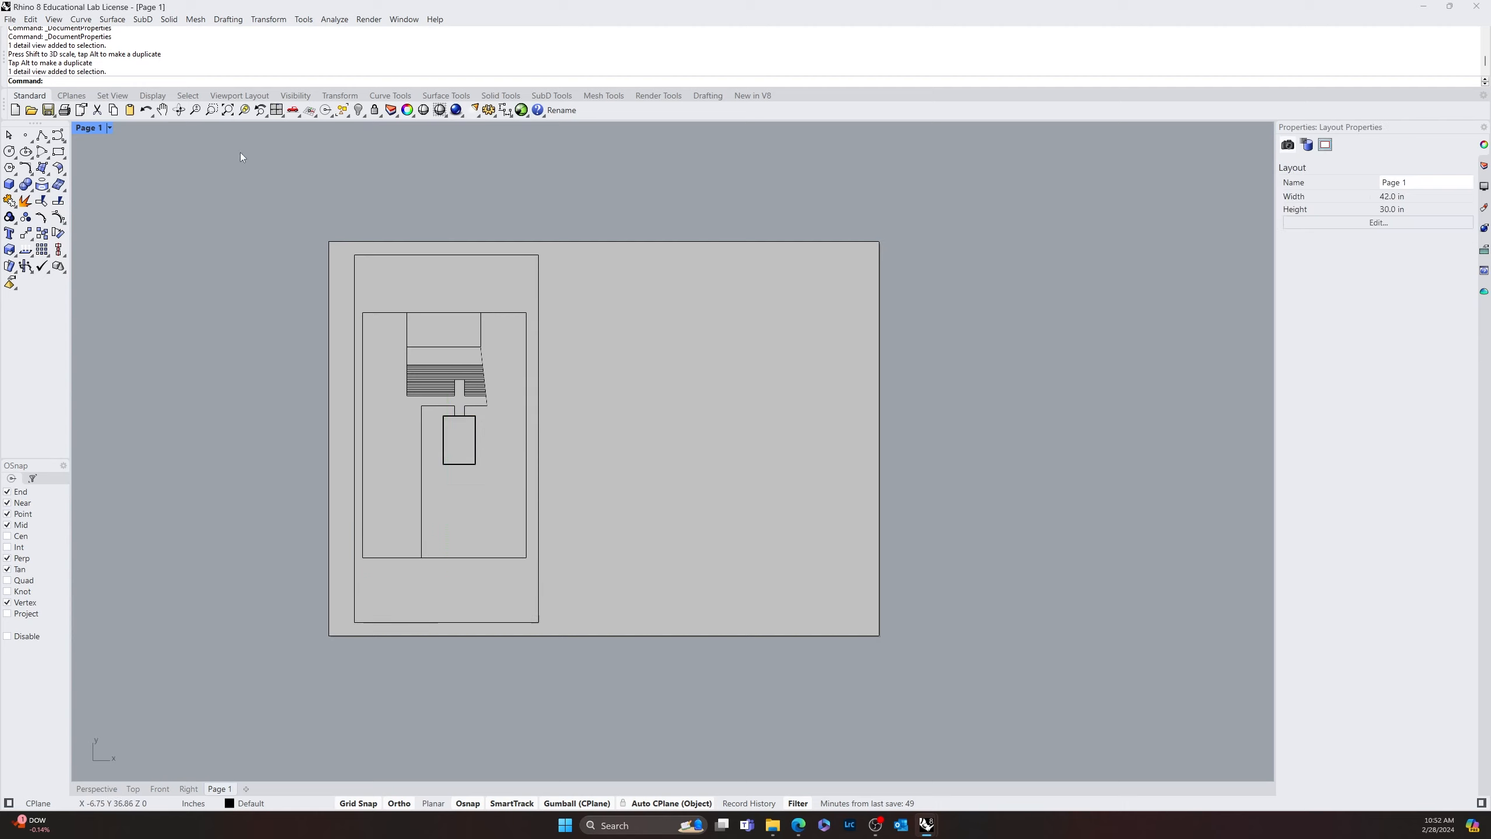
{"action": "left_click", "coordinate": [536, 431]}
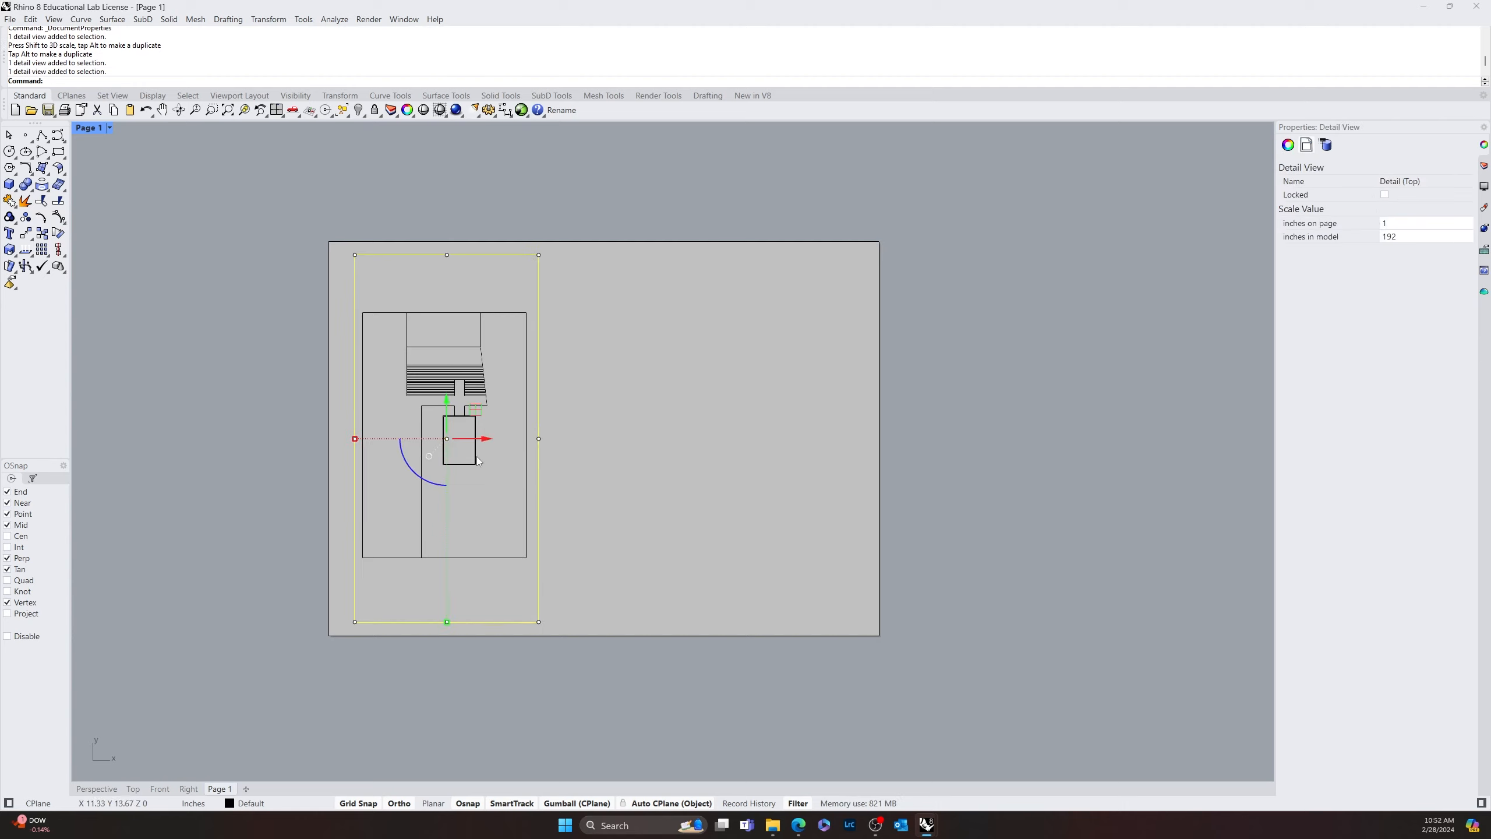
{"action": "left_click_drag", "start_coordinate": [489, 441], "coordinate": [854, 440], "text": "alt"}
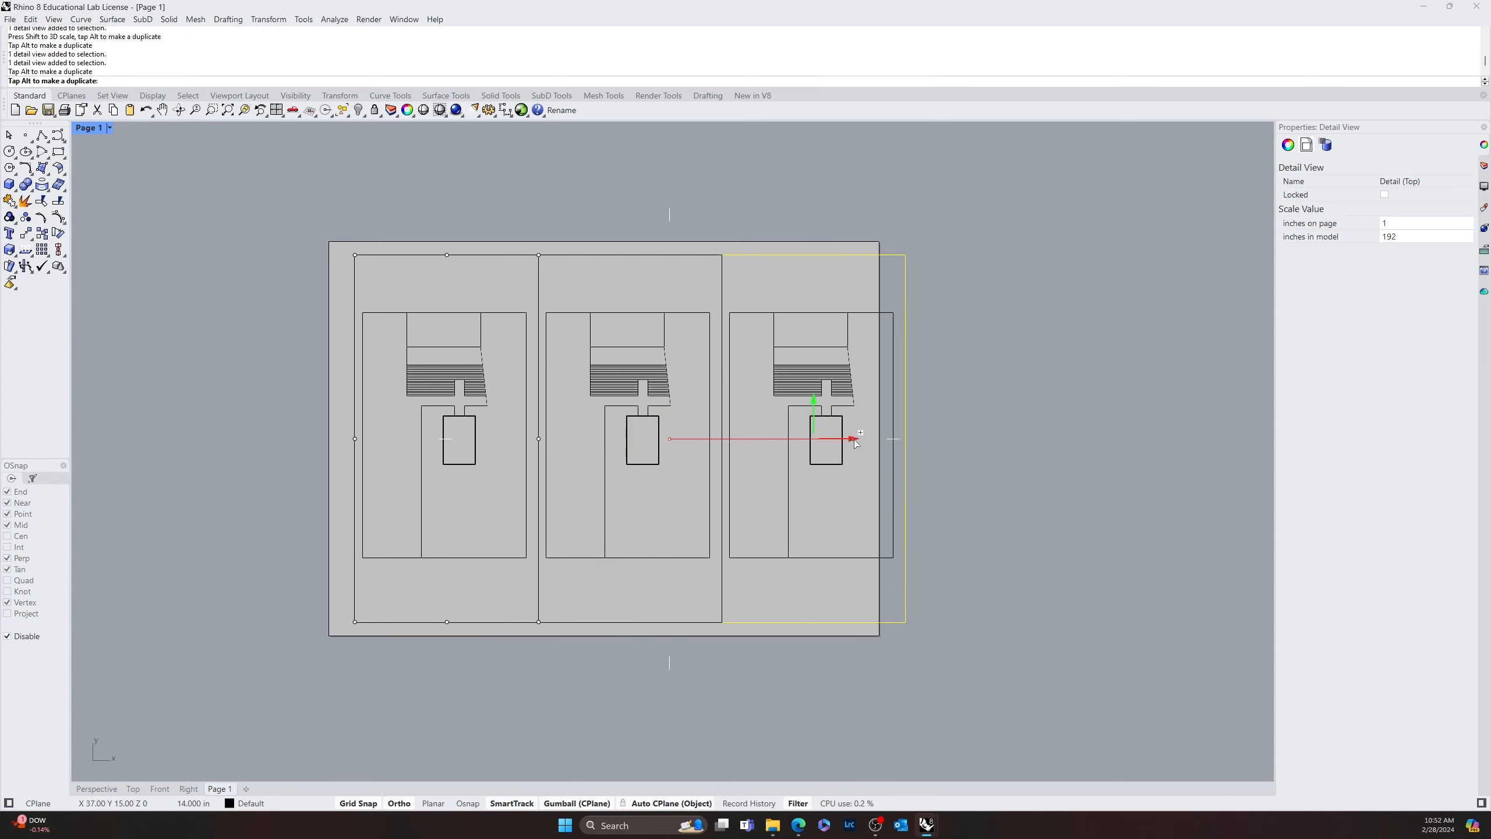
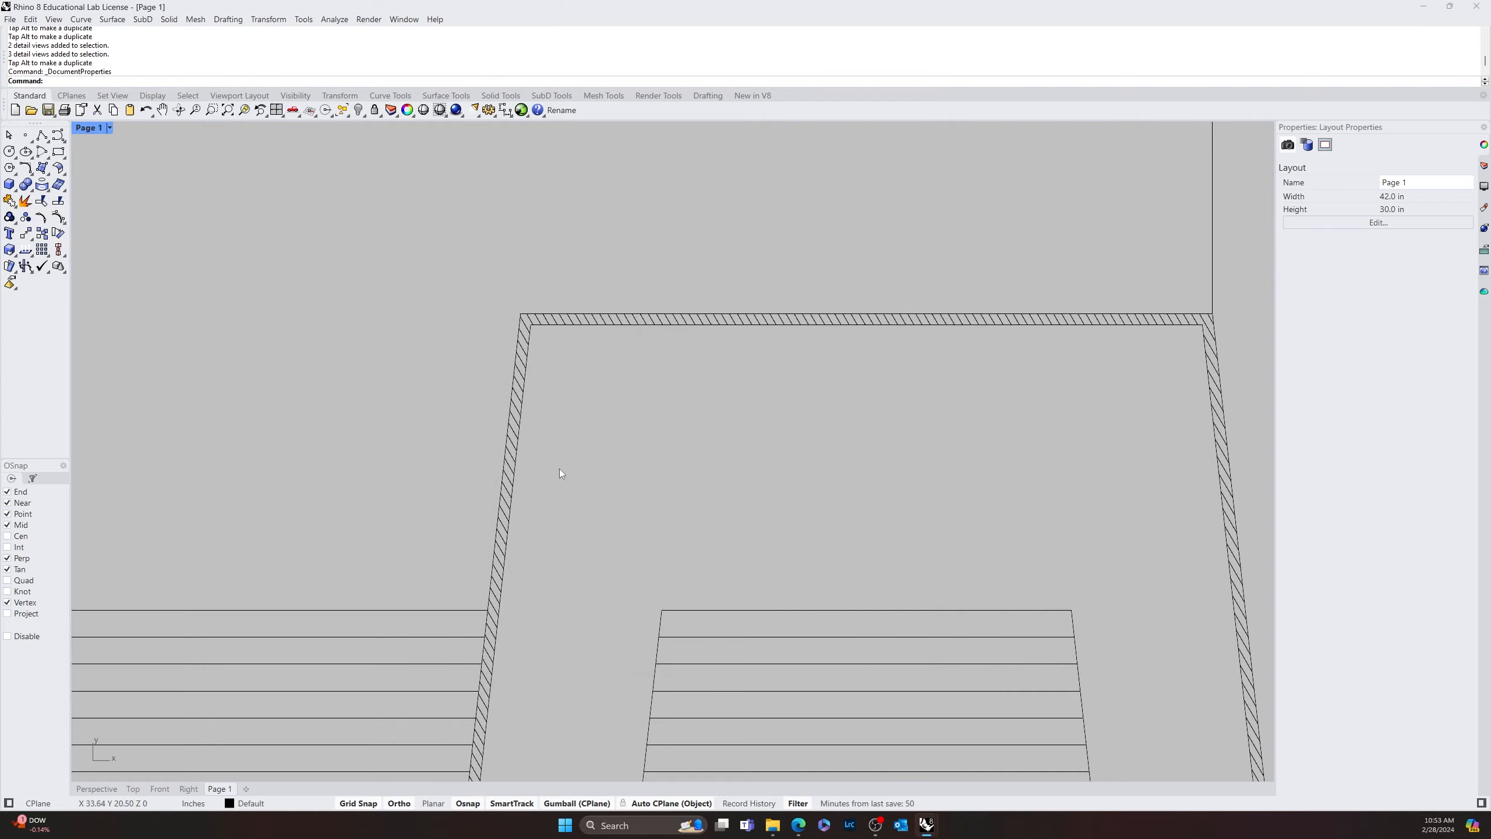
Examine the hatched walls and the drawings in the detail views across the layout page up close
{"action": "scroll", "coordinate": [637, 473], "scroll_direction": "down", "scroll_amount": 12}
{"action": "right_click_drag", "start_coordinate": [394, 538], "coordinate": [755, 412]}
{"action": "right_click_drag", "start_coordinate": [580, 648], "coordinate": [443, 471]}
{"action": "scroll", "coordinate": [457, 532], "scroll_direction": "up", "scroll_amount": 14}
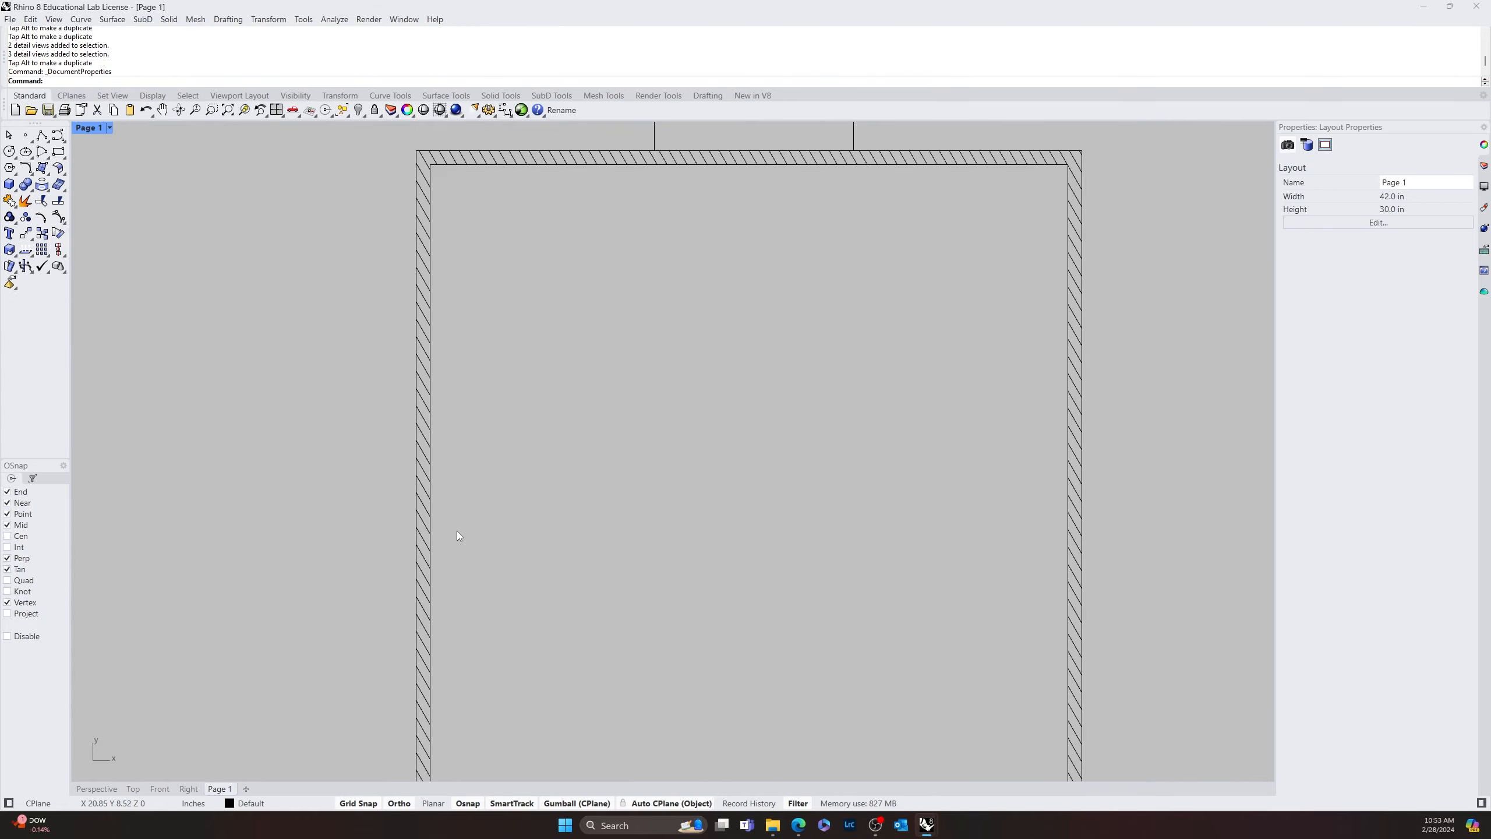
{"action": "scroll", "coordinate": [440, 525], "scroll_direction": "down", "scroll_amount": 16}
{"action": "right_click_drag", "start_coordinate": [518, 551], "coordinate": [460, 550]}
{"action": "scroll", "coordinate": [336, 525], "scroll_direction": "down", "scroll_amount": 8}
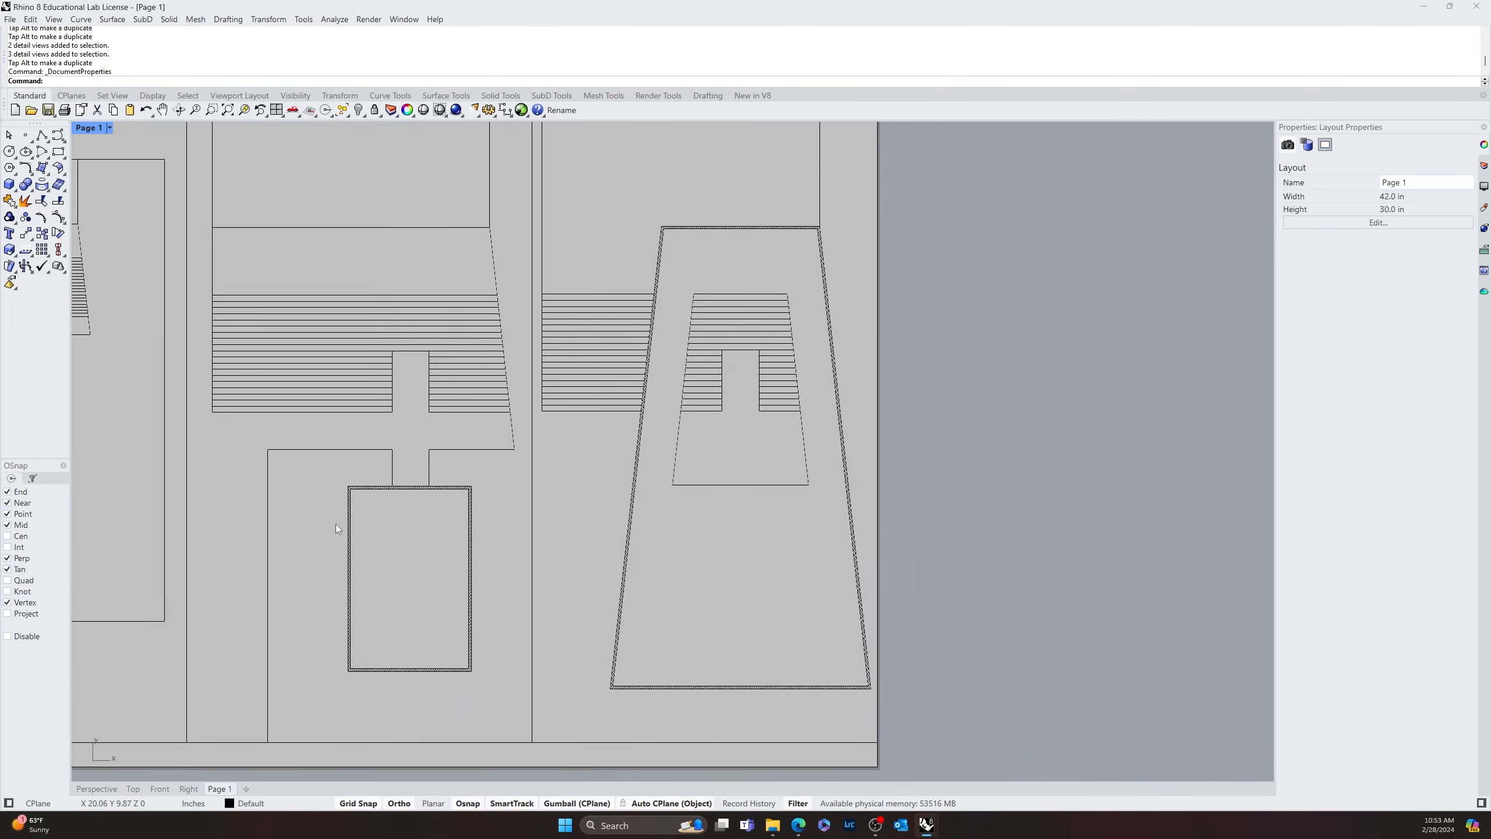
{"action": "right_click_drag", "start_coordinate": [324, 517], "coordinate": [449, 576]}
{"action": "scroll", "coordinate": [368, 544], "scroll_direction": "up", "scroll_amount": 6}
{"action": "scroll", "coordinate": [476, 590], "scroll_direction": "down", "scroll_amount": 4}
Dimension the height of the hatched rectangular room in the middle detail, placing the dimension line outside its left wall
{"action": "type", "text": "m"}
{"action": "key", "text": "Return"}
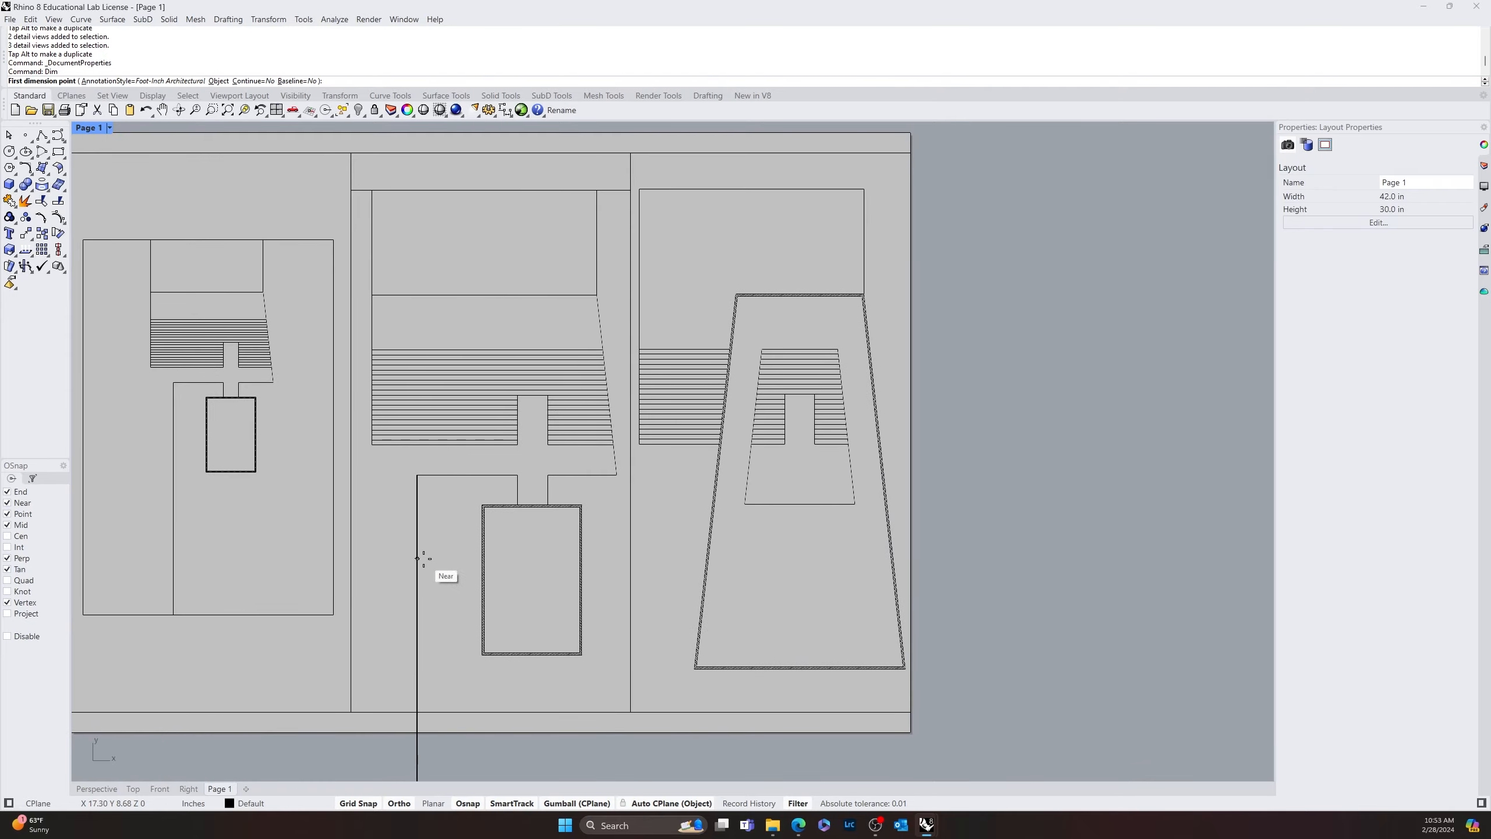
{"action": "scroll", "coordinate": [482, 506], "scroll_direction": "up", "scroll_amount": 6}
{"action": "left_click", "coordinate": [473, 516]}
{"action": "scroll", "coordinate": [473, 515], "scroll_direction": "down", "scroll_amount": 5}
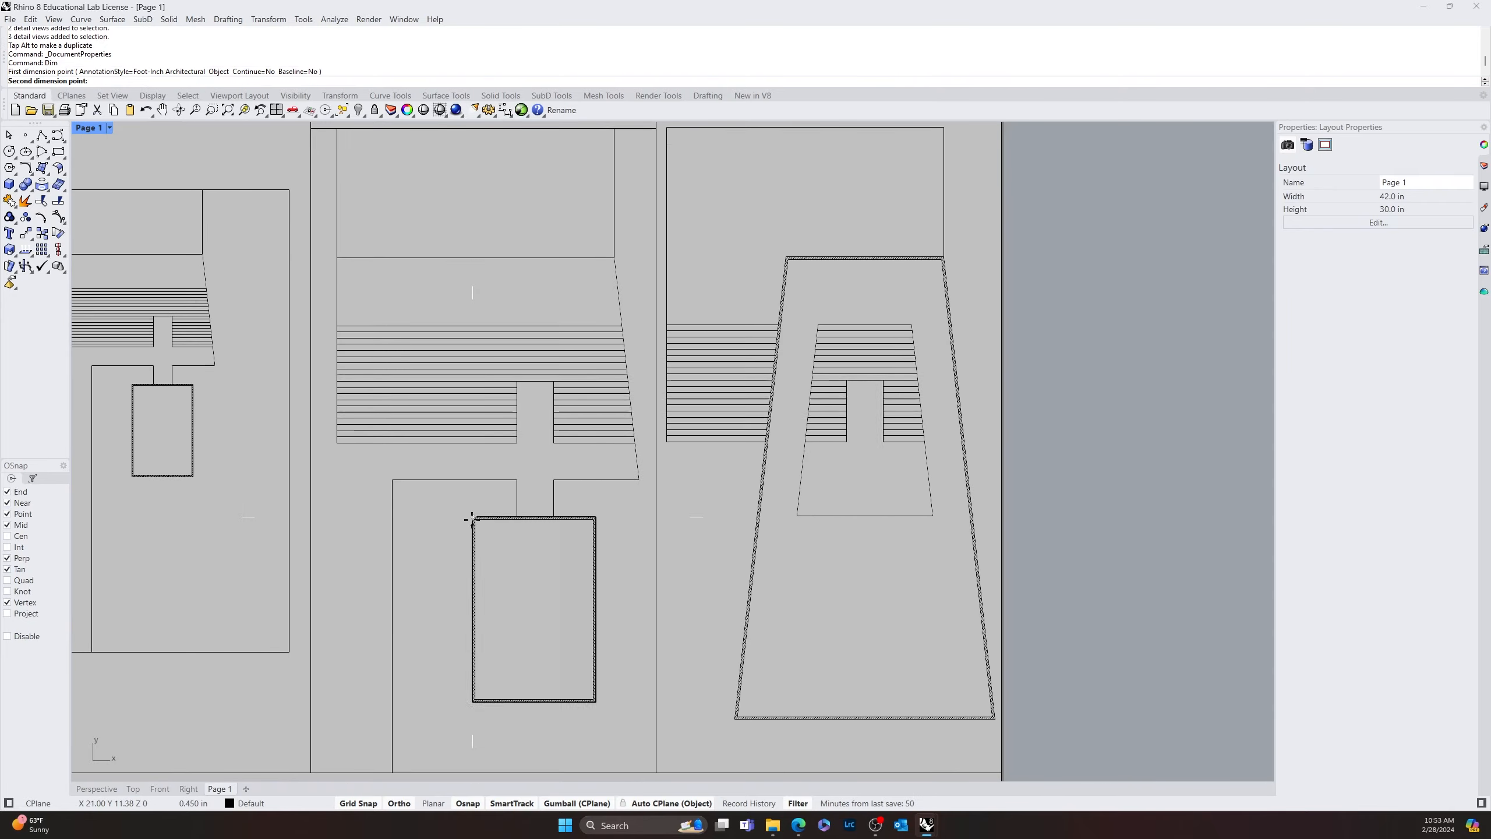
{"action": "scroll", "coordinate": [474, 700], "scroll_direction": "up", "scroll_amount": 2}
{"action": "left_click", "coordinate": [478, 700]}
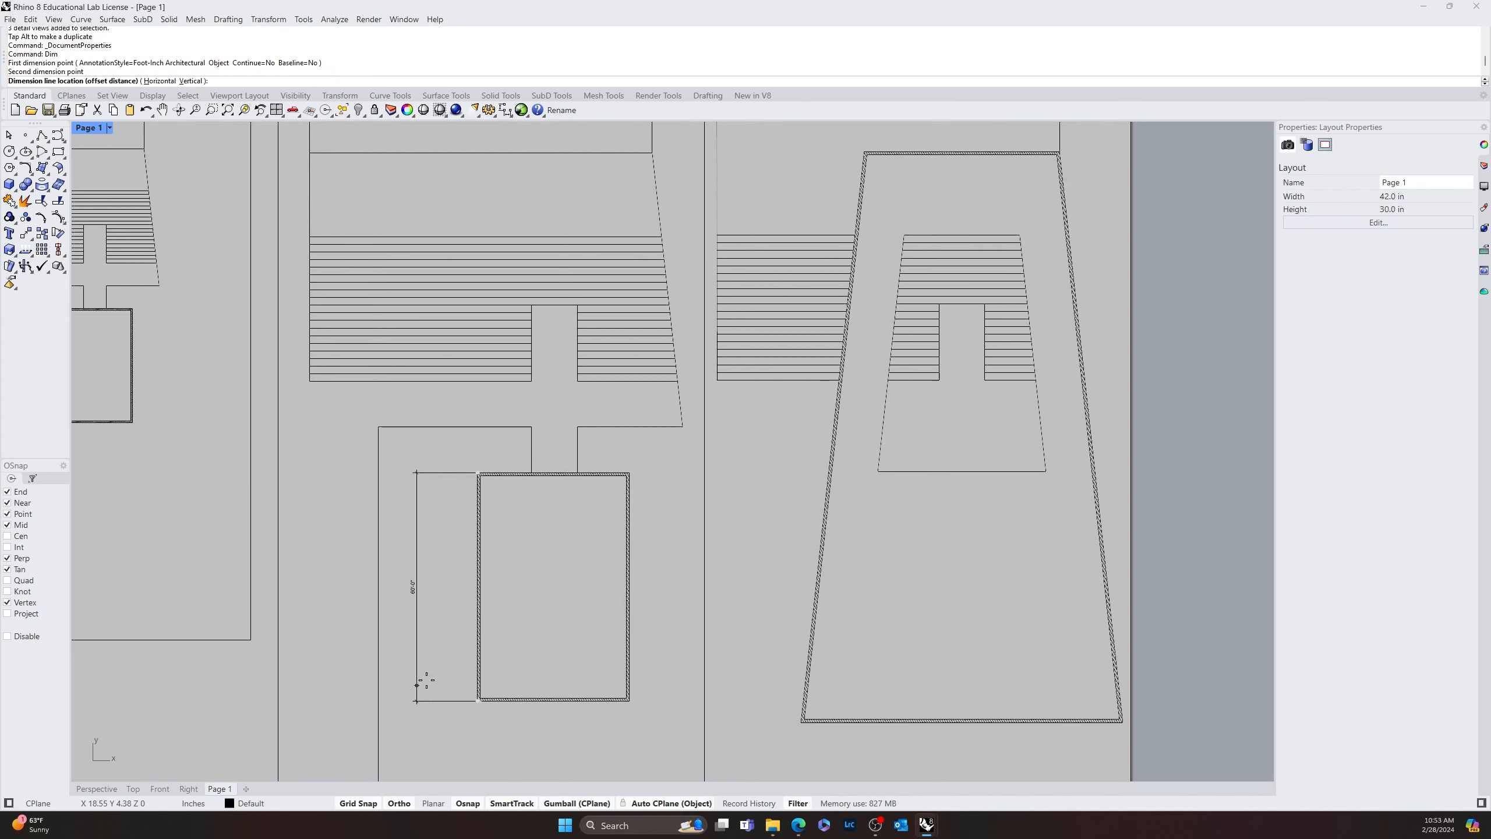
{"action": "left_click", "coordinate": [427, 680]}
Dimension the width of the hatched rectangular room in the middle detail, placing the dimension line below its lower wall
{"action": "key", "text": "Return"}
{"action": "left_click", "coordinate": [478, 701]}
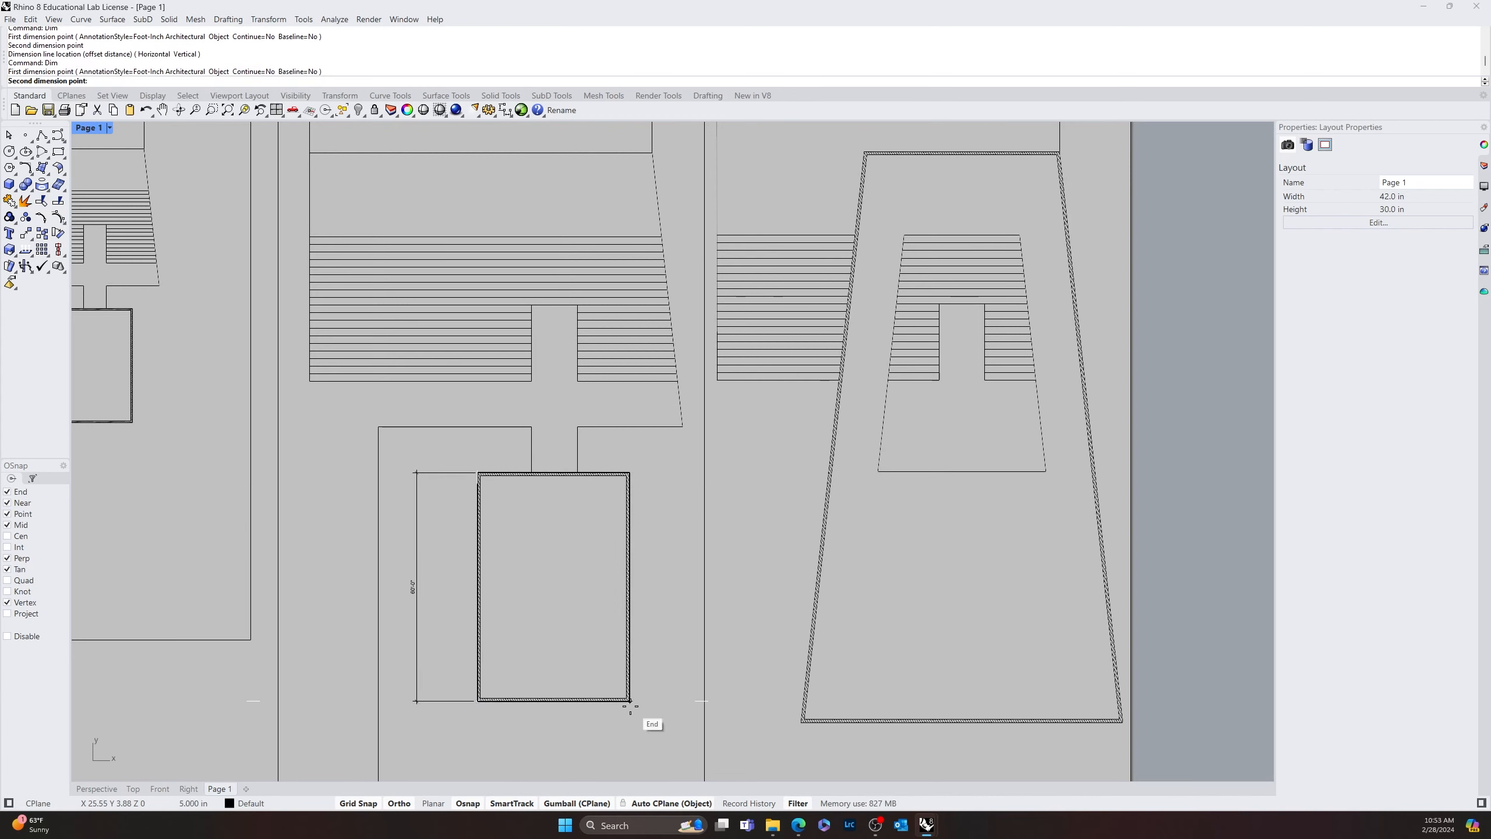
{"action": "left_click", "coordinate": [630, 700]}
{"action": "left_click", "coordinate": [632, 728]}
{"action": "key", "text": "Return"}
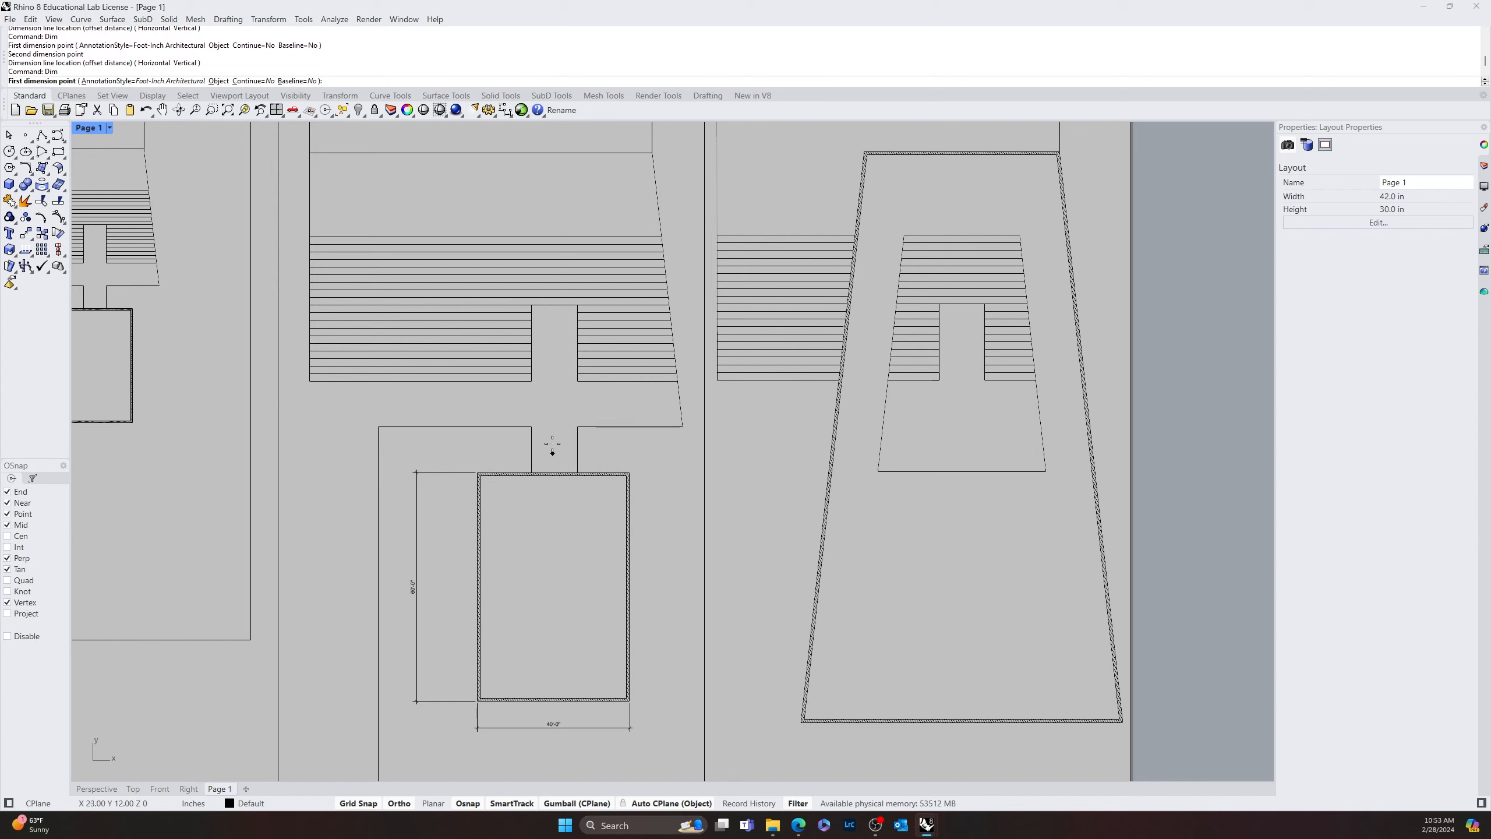
{"action": "left_click", "coordinate": [380, 427]}
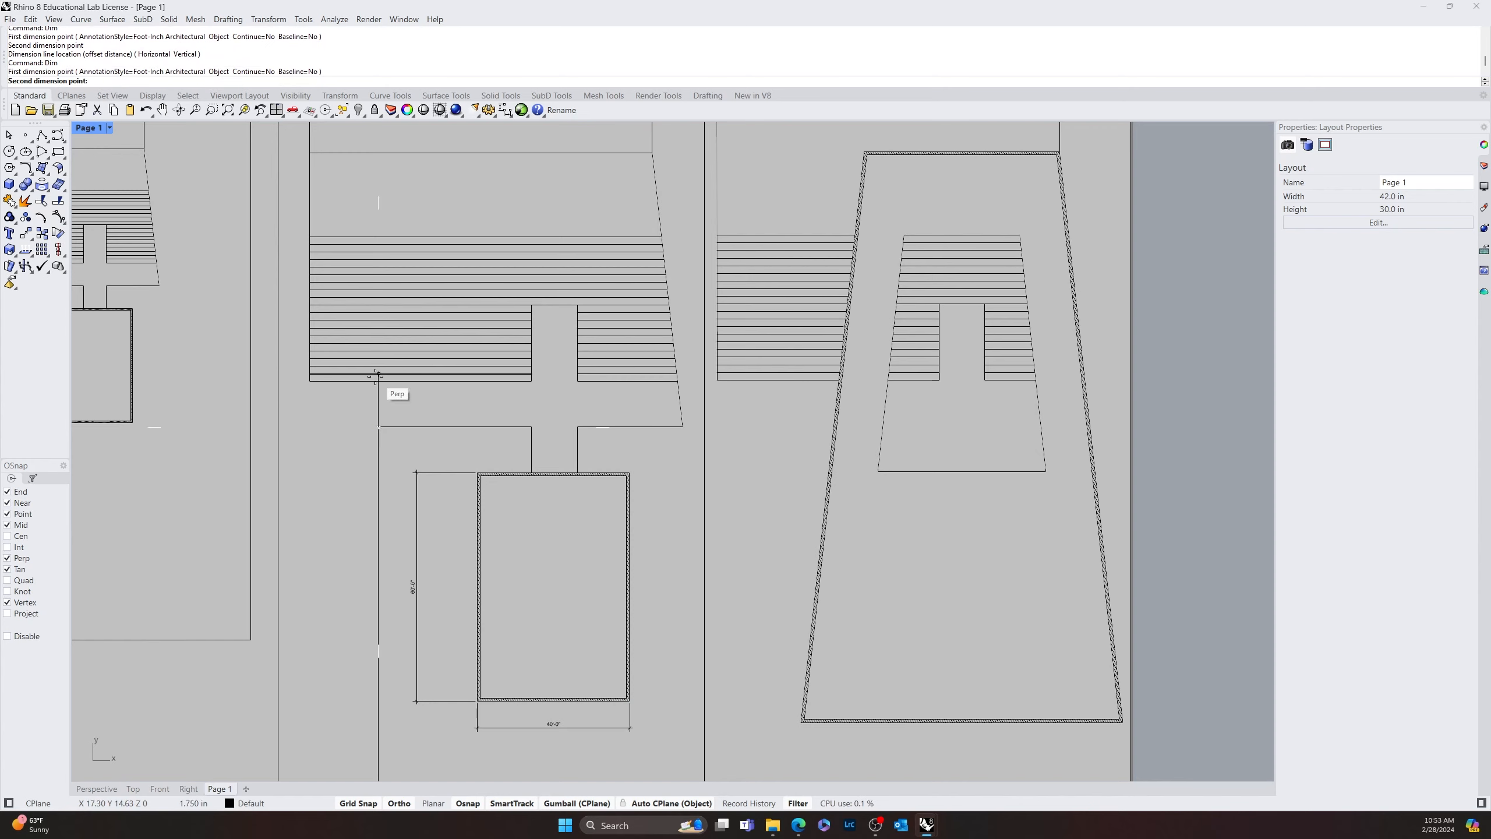
{"action": "left_click", "coordinate": [375, 381]}
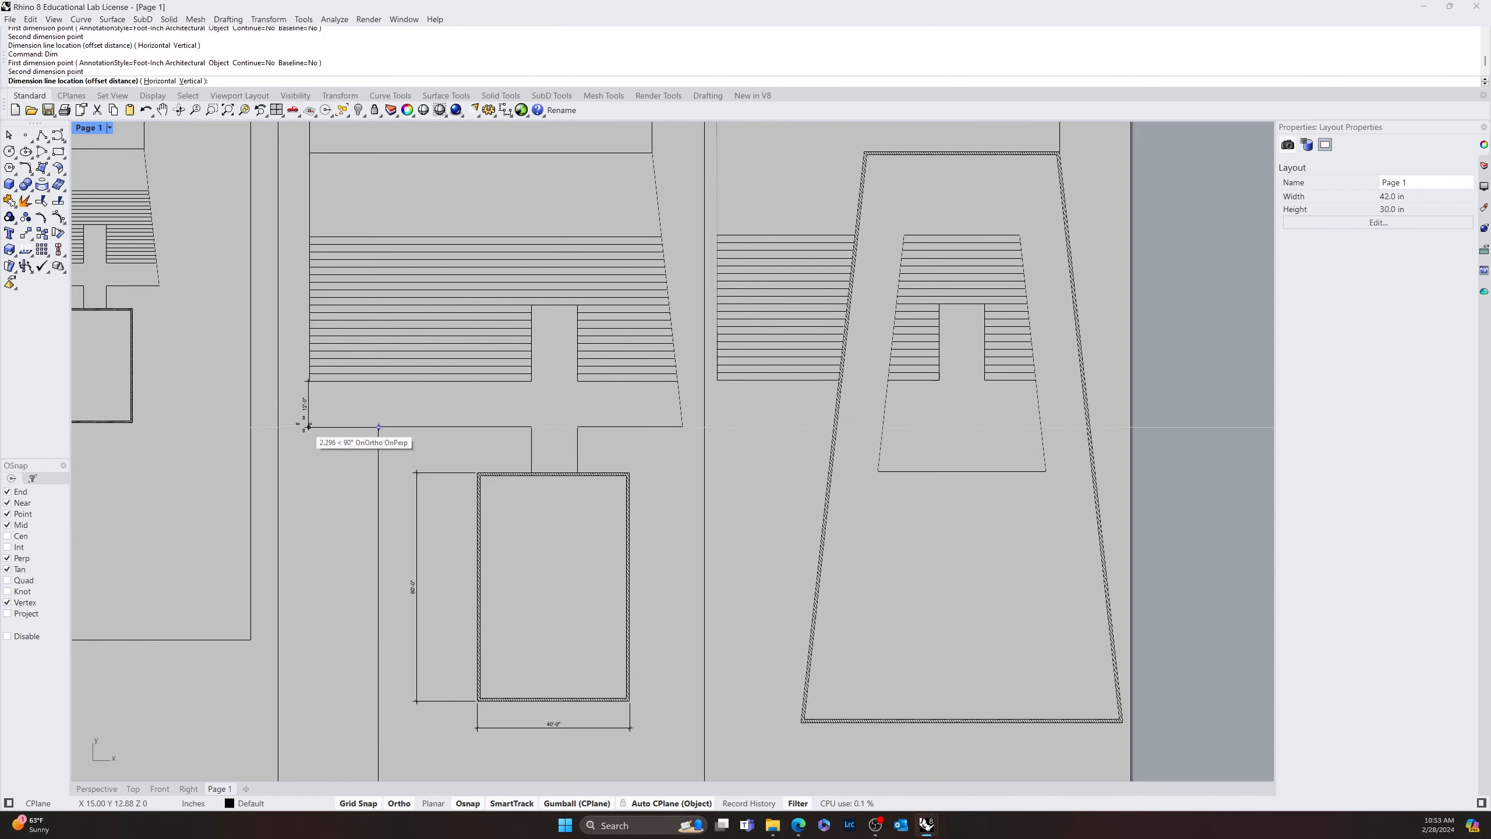
{"action": "key", "text": "Escape"}
{"action": "key", "text": "Return"}
{"action": "left_click", "coordinate": [310, 376]}
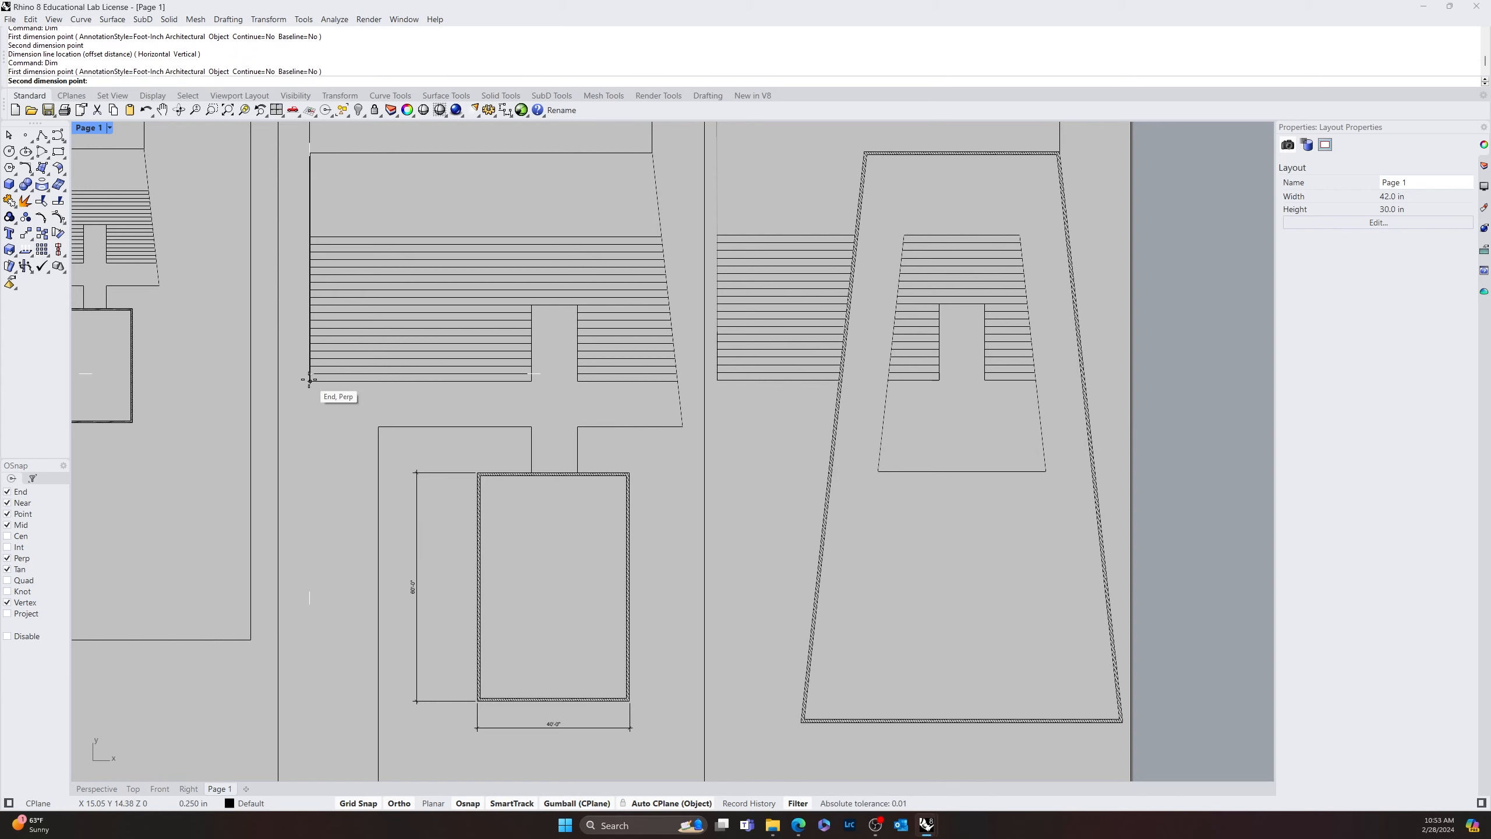
{"action": "key", "text": "Escape"}
Dimension the vertical gap between the striped area's lower-left corner and the outline corner below it, turning off Grid Snap to place the dimension line freely
{"action": "key", "text": "Return"}
{"action": "left_click", "coordinate": [309, 380]}
{"action": "left_click", "coordinate": [379, 427]}
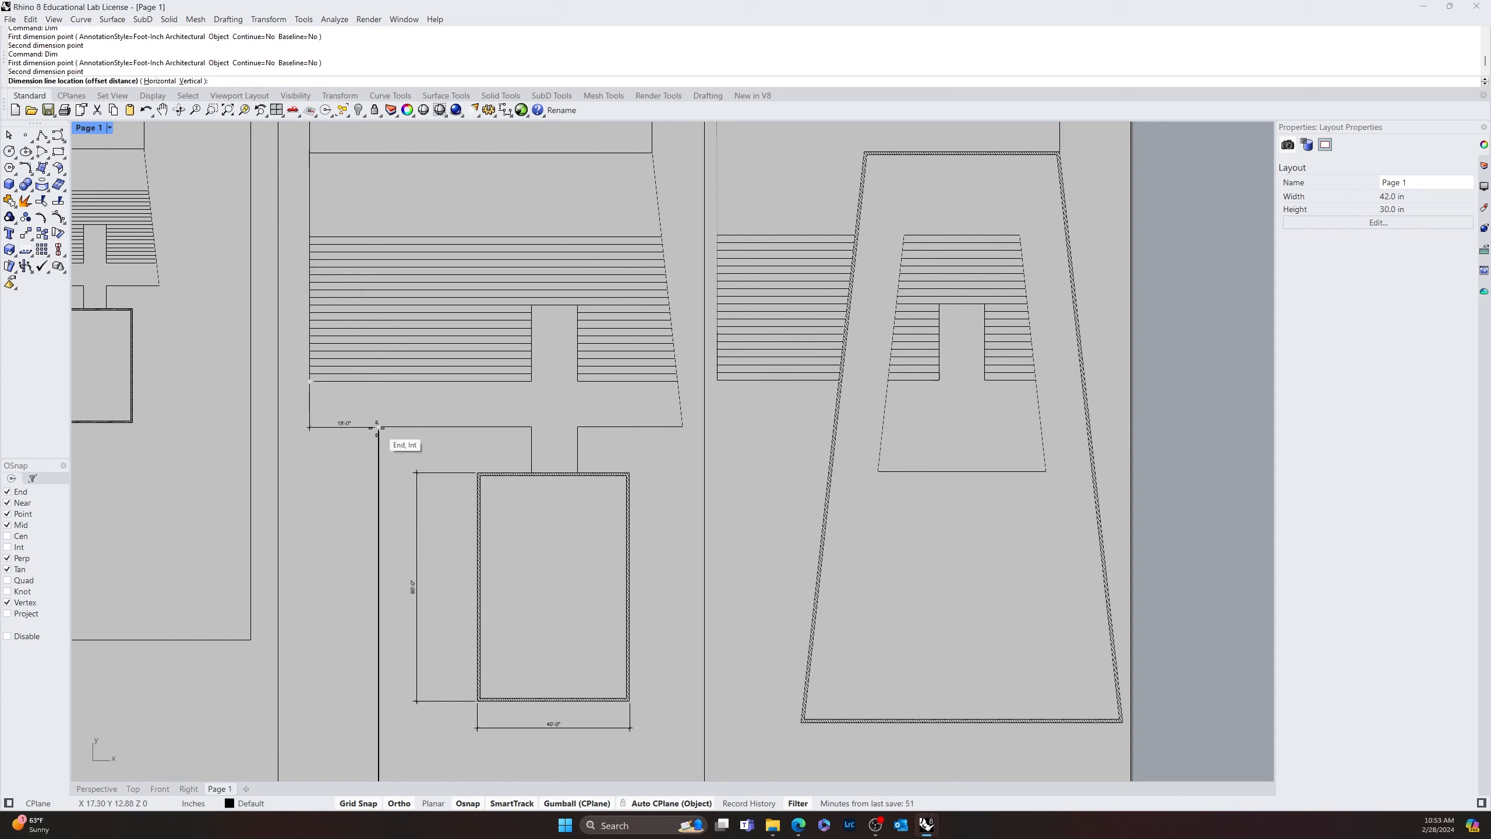
{"action": "scroll", "coordinate": [295, 401], "scroll_direction": "up", "scroll_amount": 5}
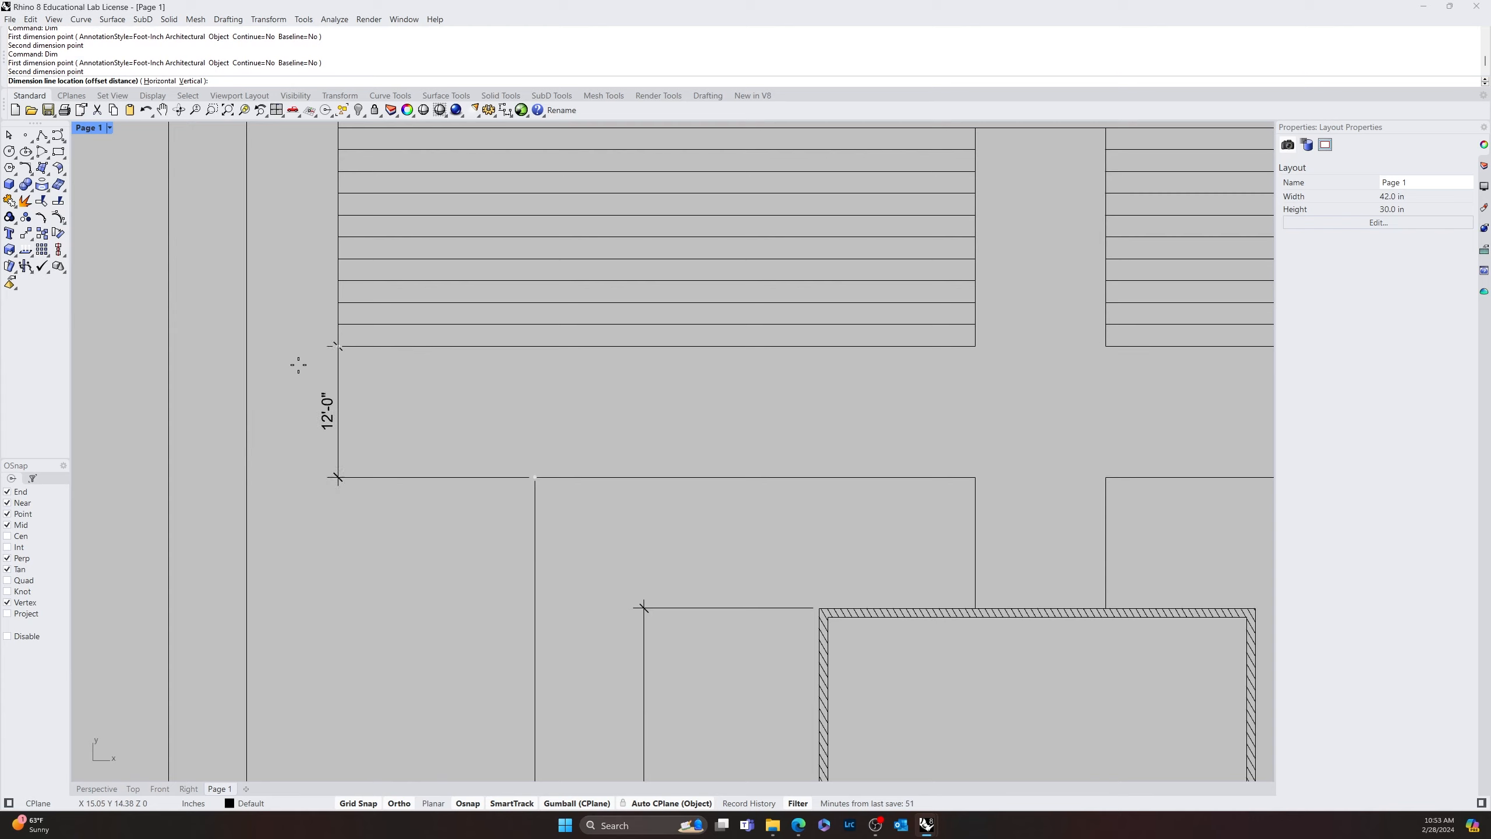
{"action": "left_click", "coordinate": [358, 802]}
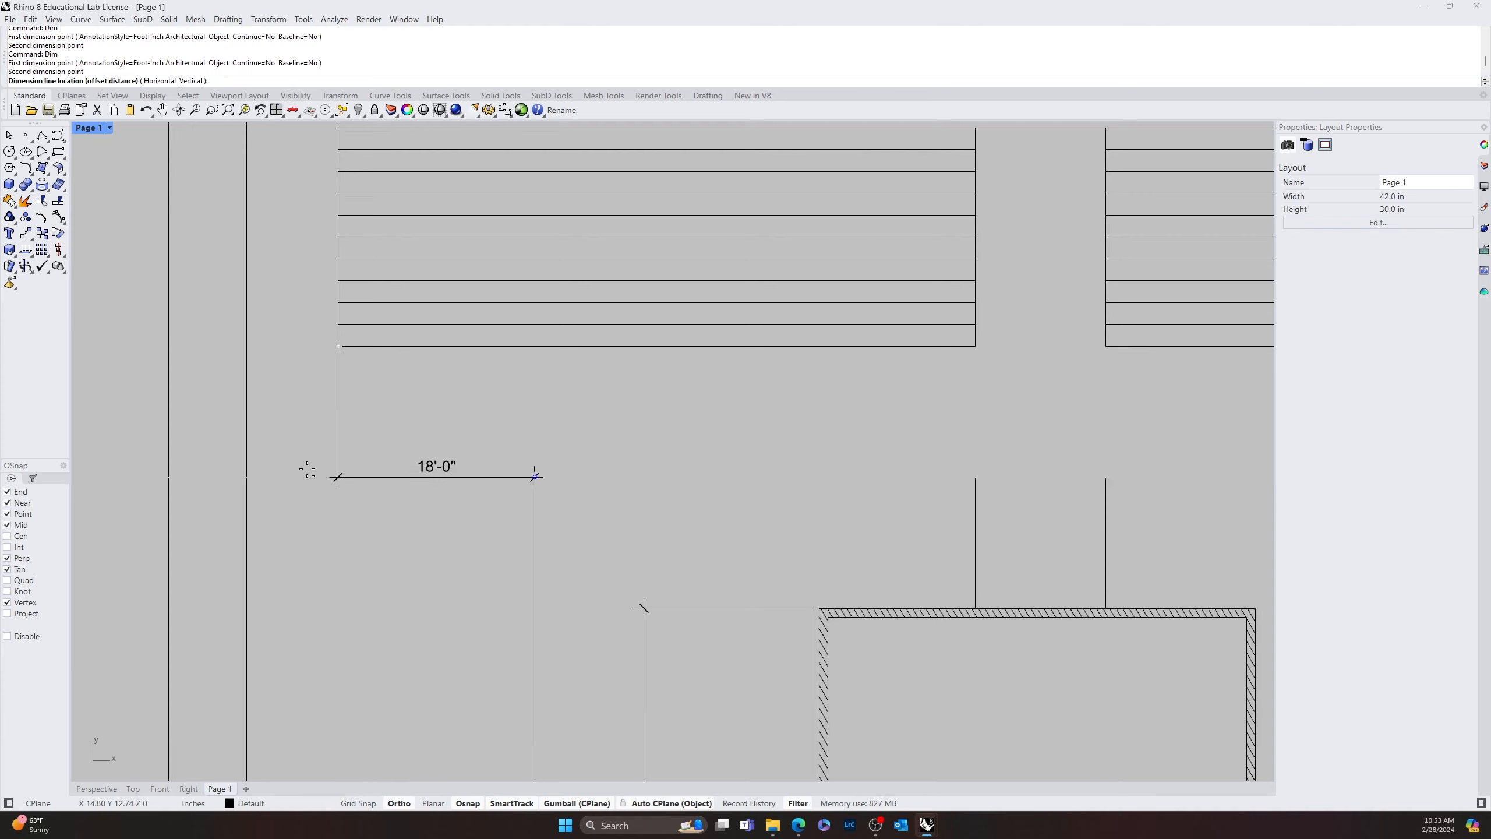
{"action": "left_click", "coordinate": [288, 396]}
Dimension the striped area's lower edge from its left corner to the central opening, placing the dimension line just below
{"action": "scroll", "coordinate": [504, 456], "scroll_direction": "down", "scroll_amount": 10}
{"action": "mouse_move", "coordinate": [626, 518]}
{"action": "right_mouse_down"}
{"action": "mouse_move", "coordinate": [532, 528]}
{"action": "mouse_move", "coordinate": [585, 519]}
{"action": "mouse_move", "coordinate": [602, 559]}
{"action": "right_mouse_up"}
{"action": "key", "text": "space"}
{"action": "left_click", "coordinate": [355, 486]}
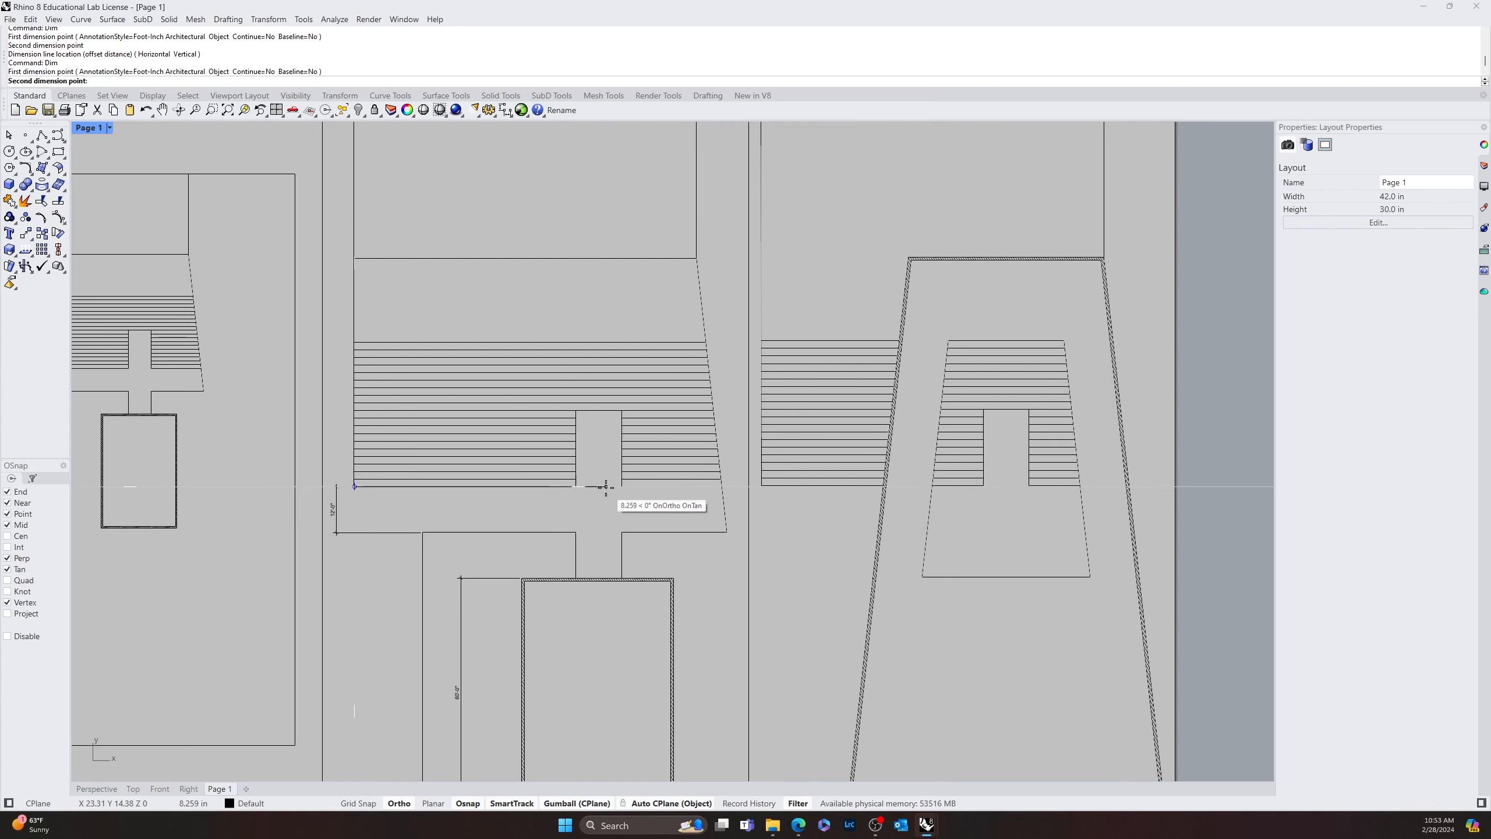
{"action": "left_click", "coordinate": [577, 487]}
{"action": "left_click", "coordinate": [577, 501]}
Dimension the width of the opening in the striped area, aligning its dimension line with the neighbouring horizontal dimension
{"action": "key", "text": "space"}
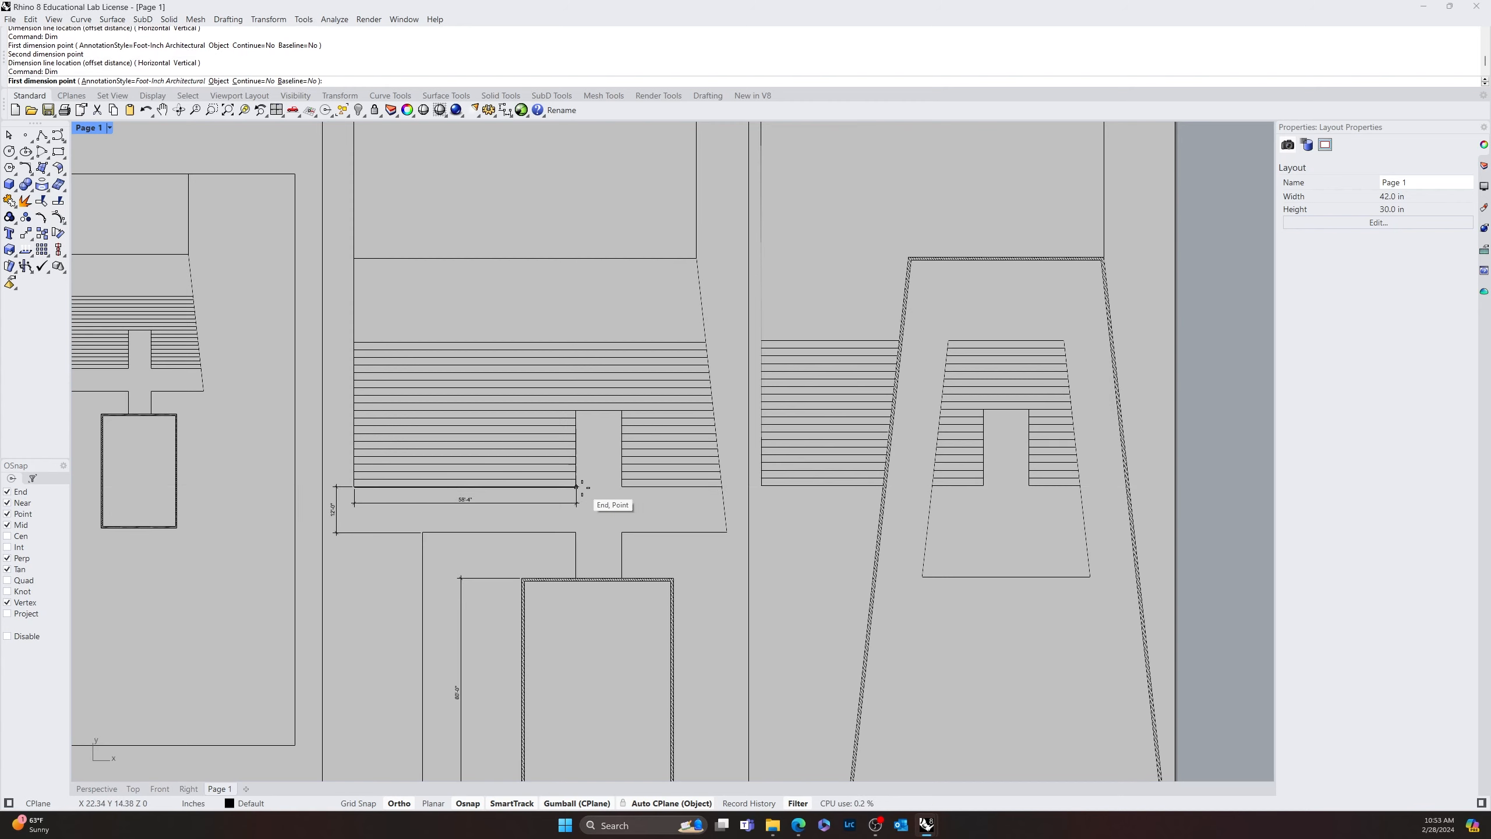
{"action": "left_click", "coordinate": [577, 486]}
{"action": "left_click", "coordinate": [622, 486]}
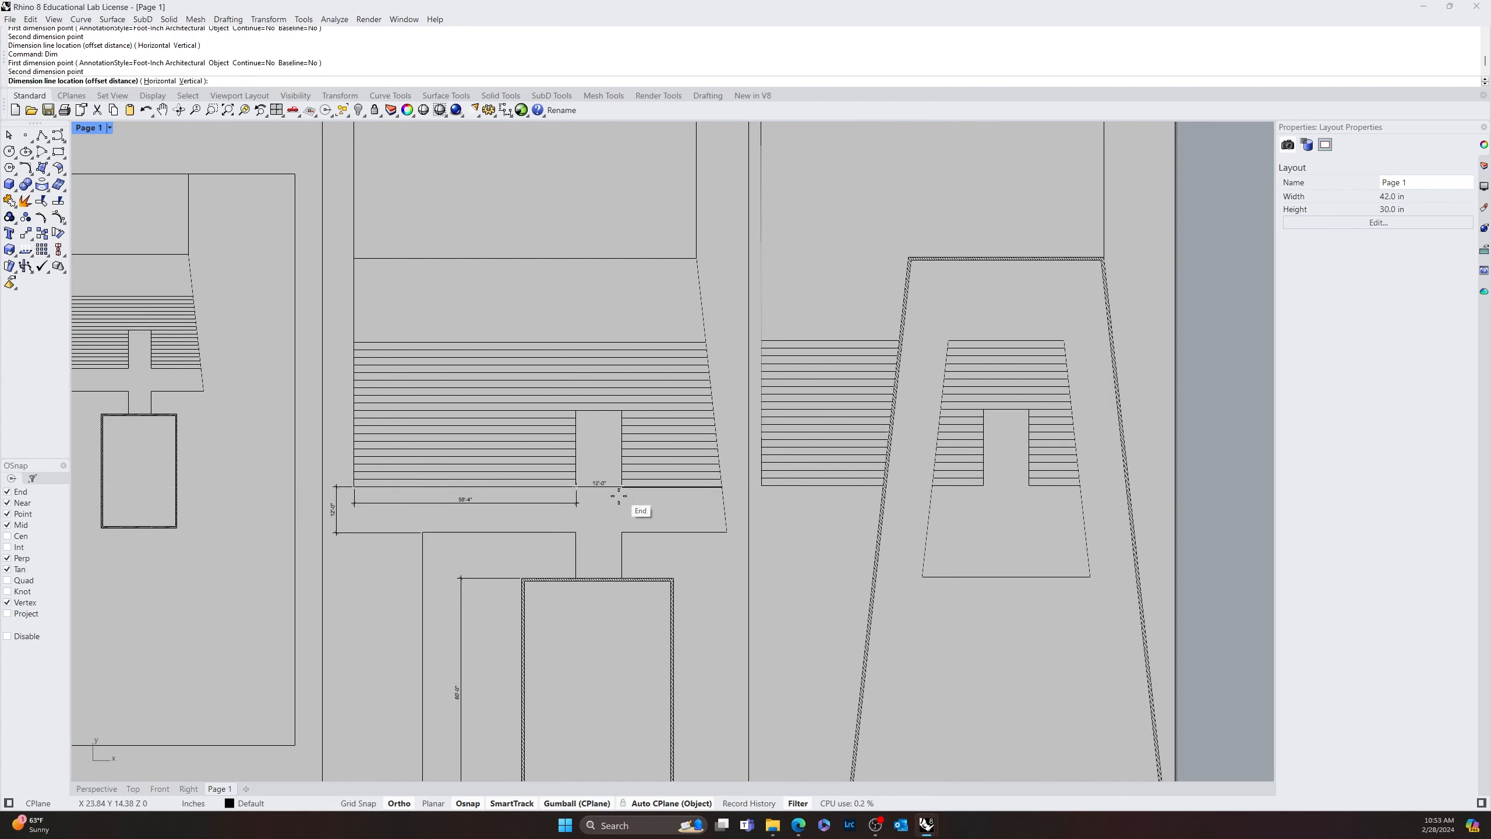
{"action": "left_click", "coordinate": [576, 502]}
{"action": "key", "text": "space"}
{"action": "left_click", "coordinate": [622, 486]}
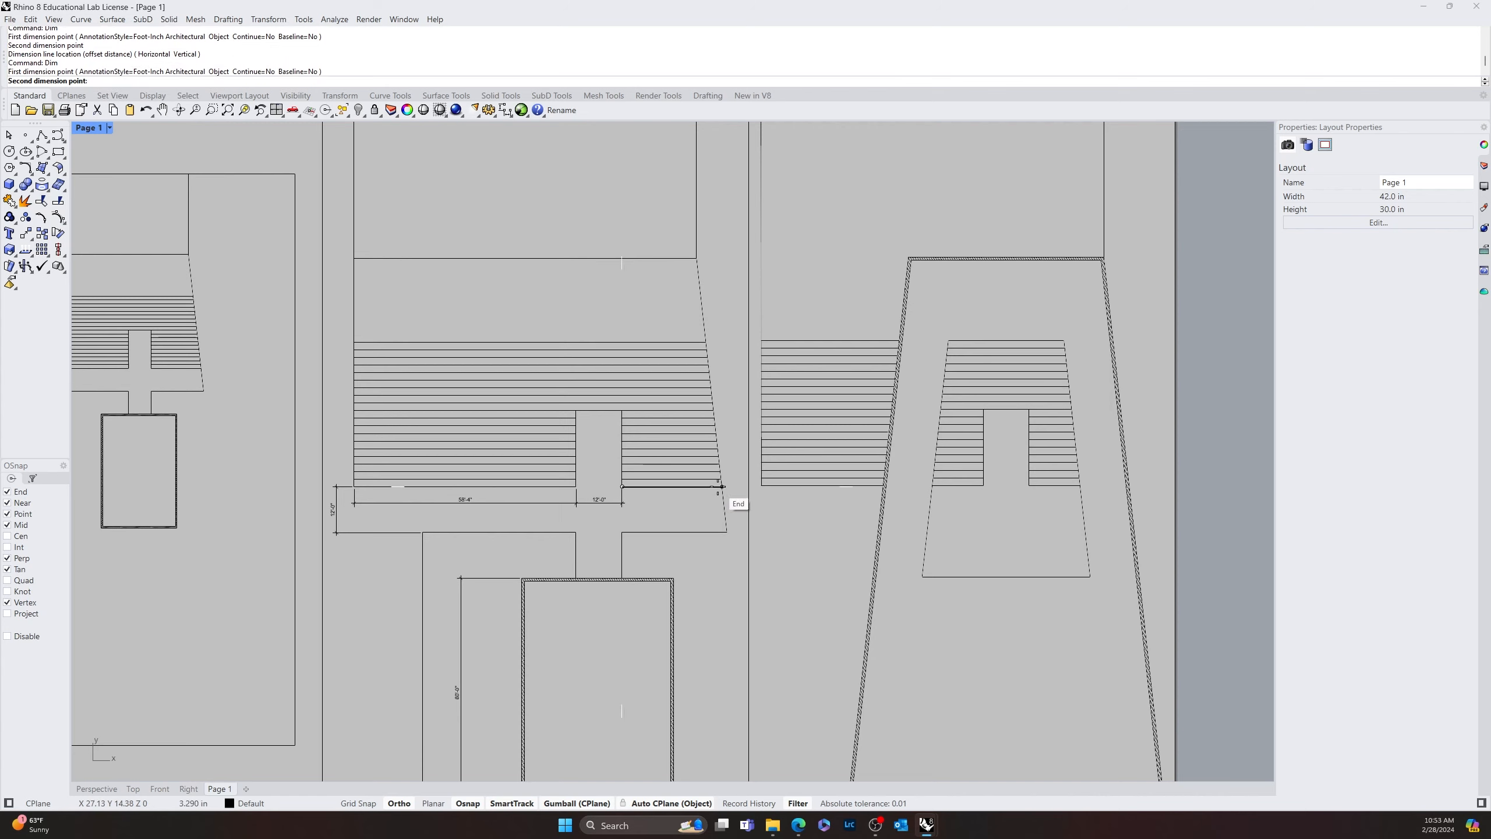
{"action": "key", "text": "Escape"}
Dimension the length of the short passage leading down to the hatched room, placing the dimension line on its left side
{"action": "key", "text": "space"}
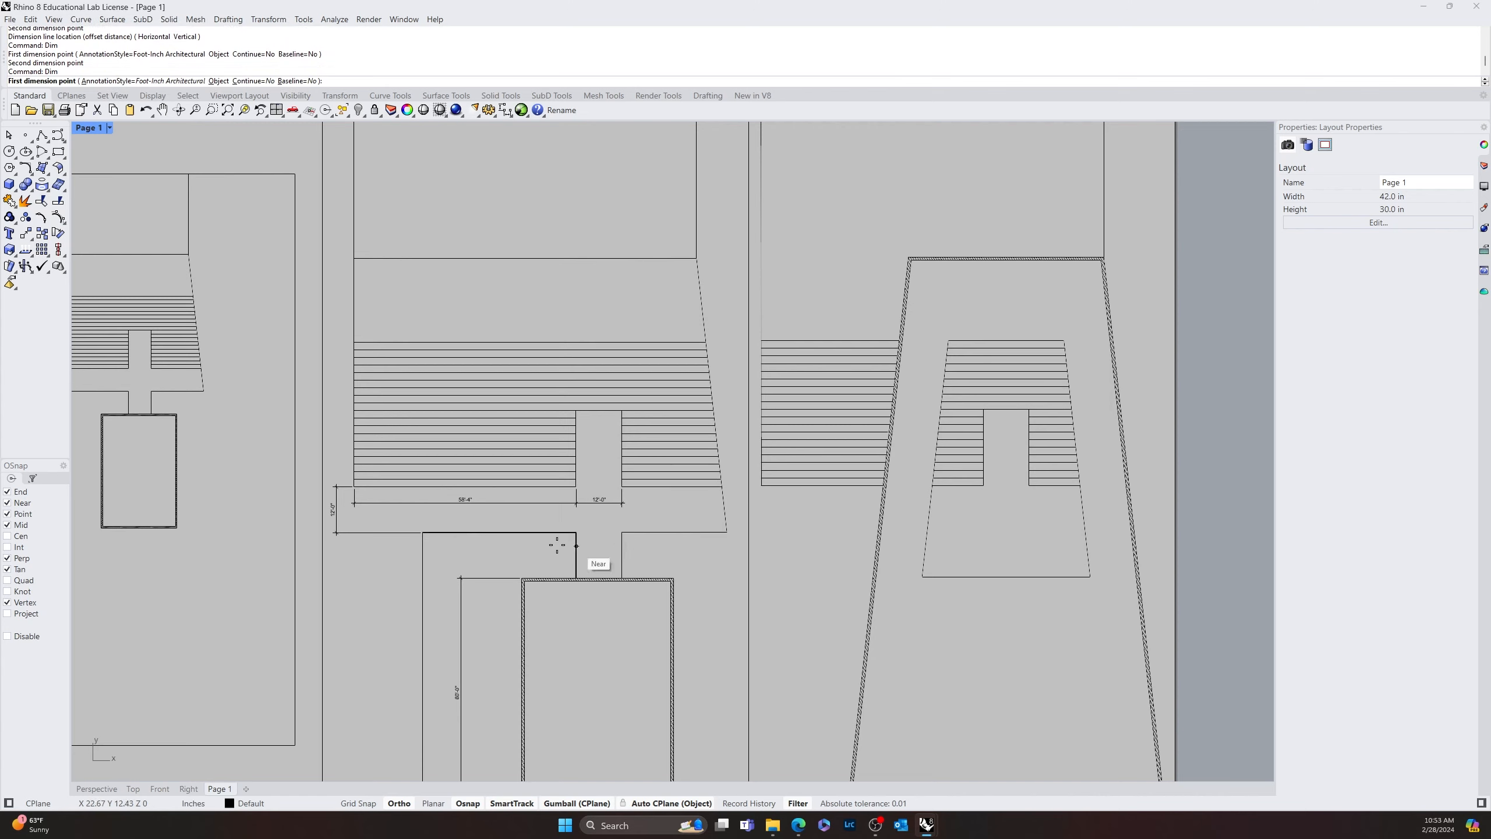
{"action": "right_click_drag", "start_coordinate": [584, 568], "coordinate": [459, 504]}
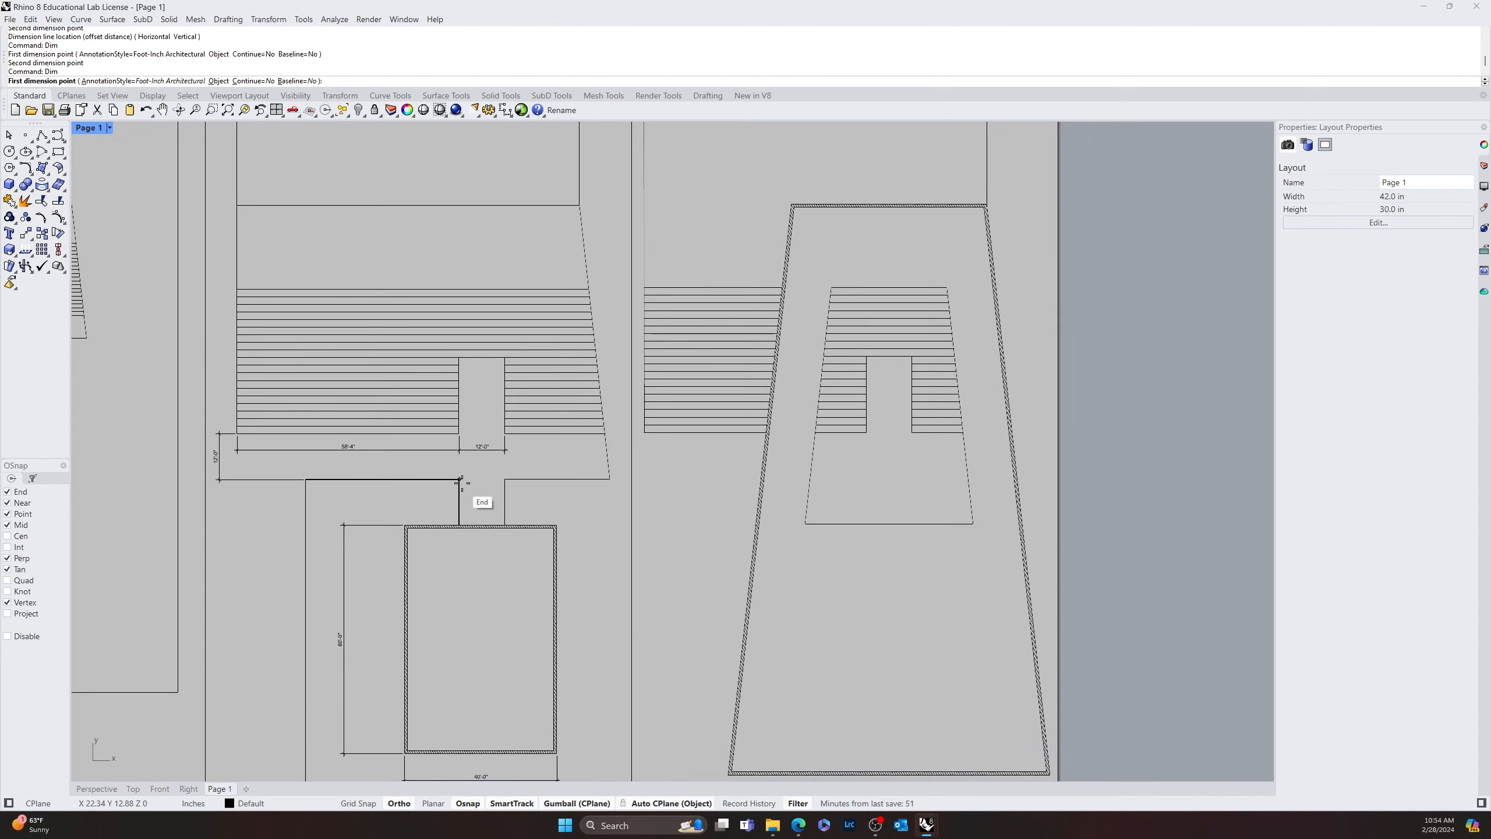
{"action": "left_click", "coordinate": [459, 502]}
{"action": "left_click", "coordinate": [462, 524]}
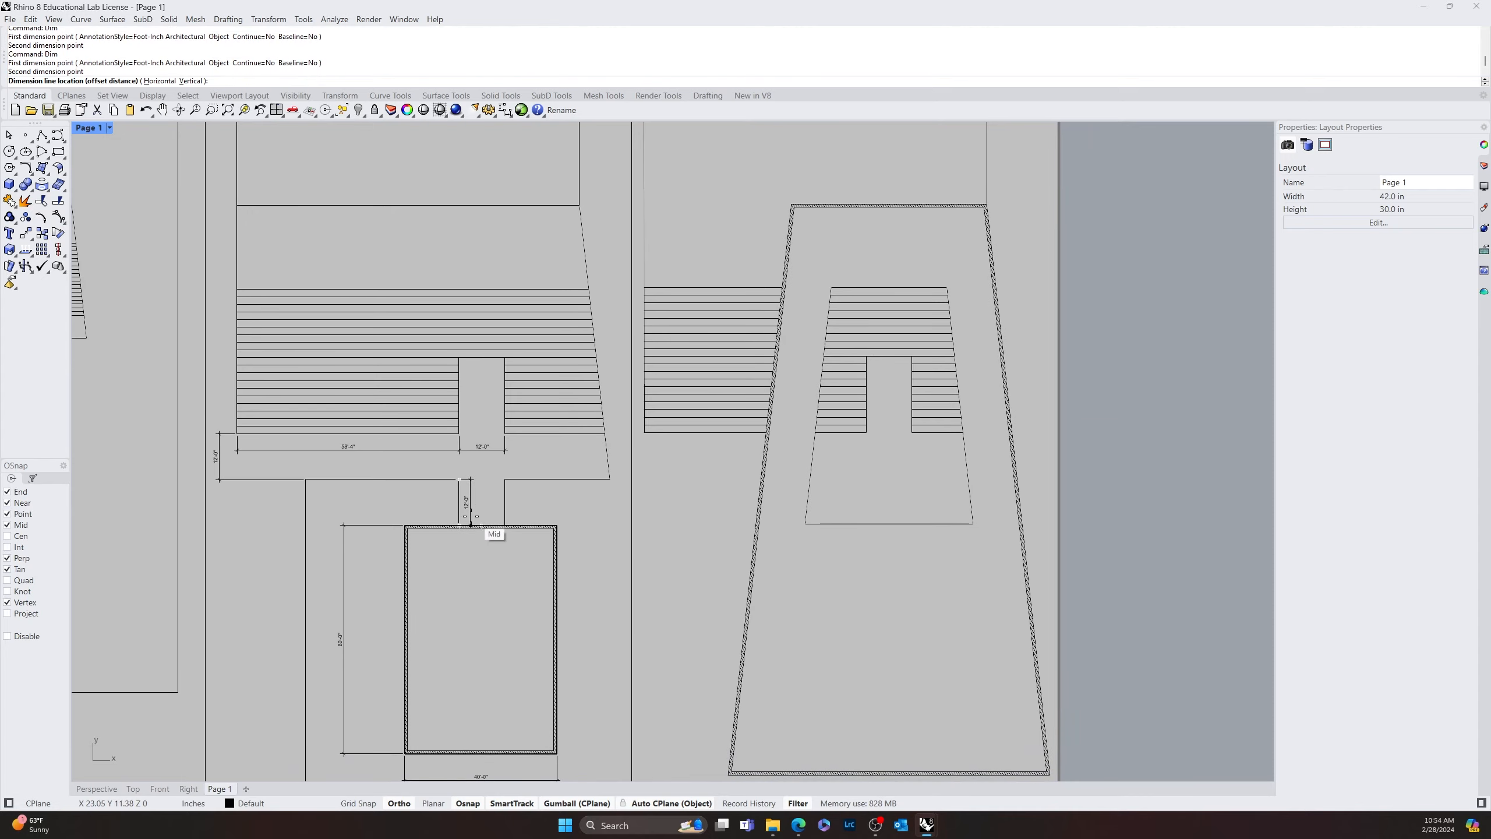
{"action": "left_click", "coordinate": [441, 508]}
{"action": "right_click_drag", "start_coordinate": [591, 578], "coordinate": [589, 709]}
{"action": "scroll", "coordinate": [515, 566], "scroll_direction": "down", "scroll_amount": 4}
{"action": "key", "text": "space"}
{"action": "scroll", "coordinate": [436, 446], "scroll_direction": "up", "scroll_amount": 6}
{"action": "left_click", "coordinate": [457, 401]}
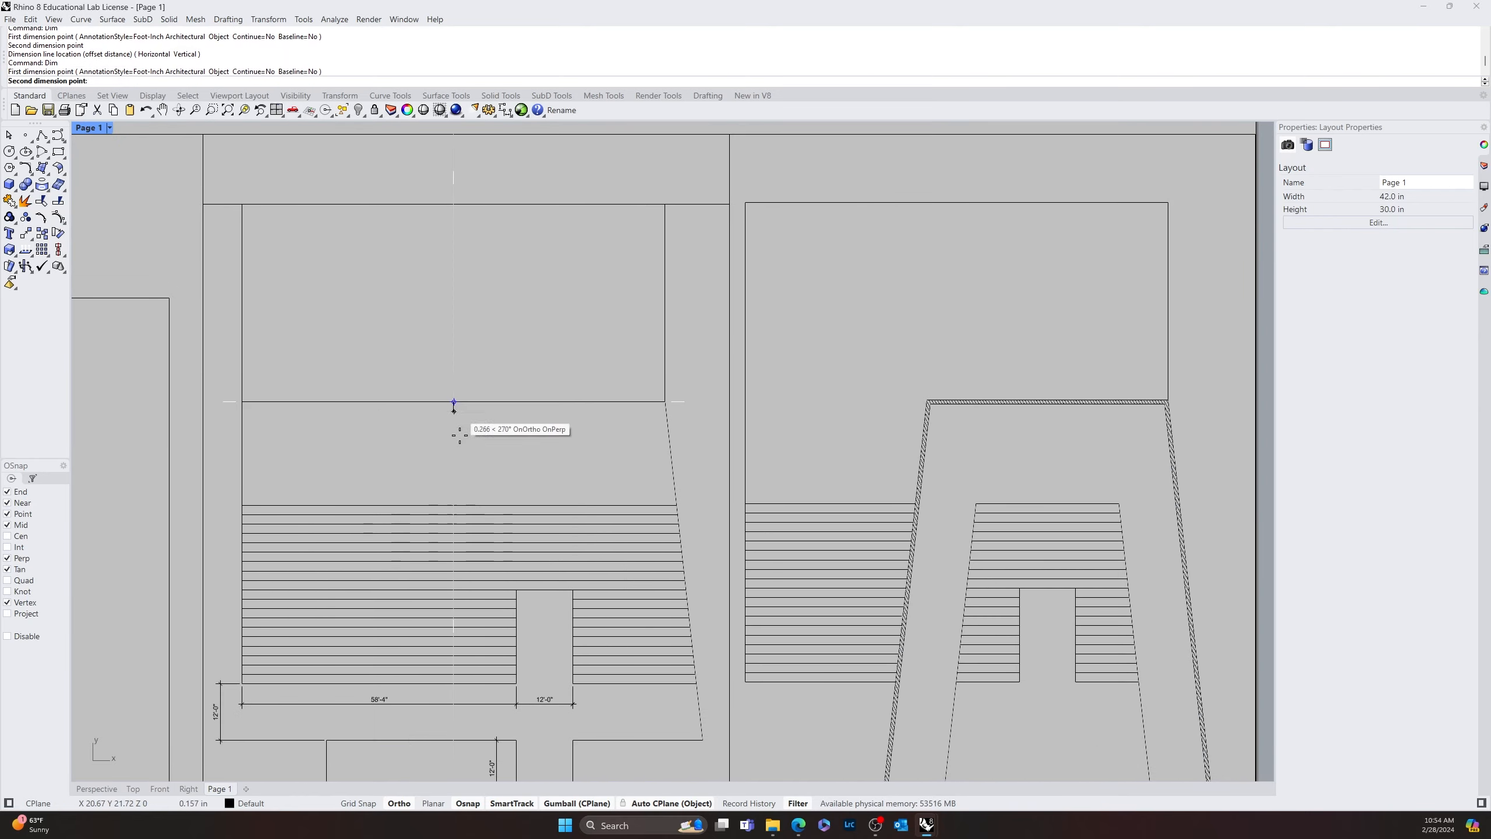
{"action": "key", "text": "Escape"}
Dimension the striped area's full height along its left edge, aligning the dimension line with the vertical dimension below
{"action": "key", "text": "space"}
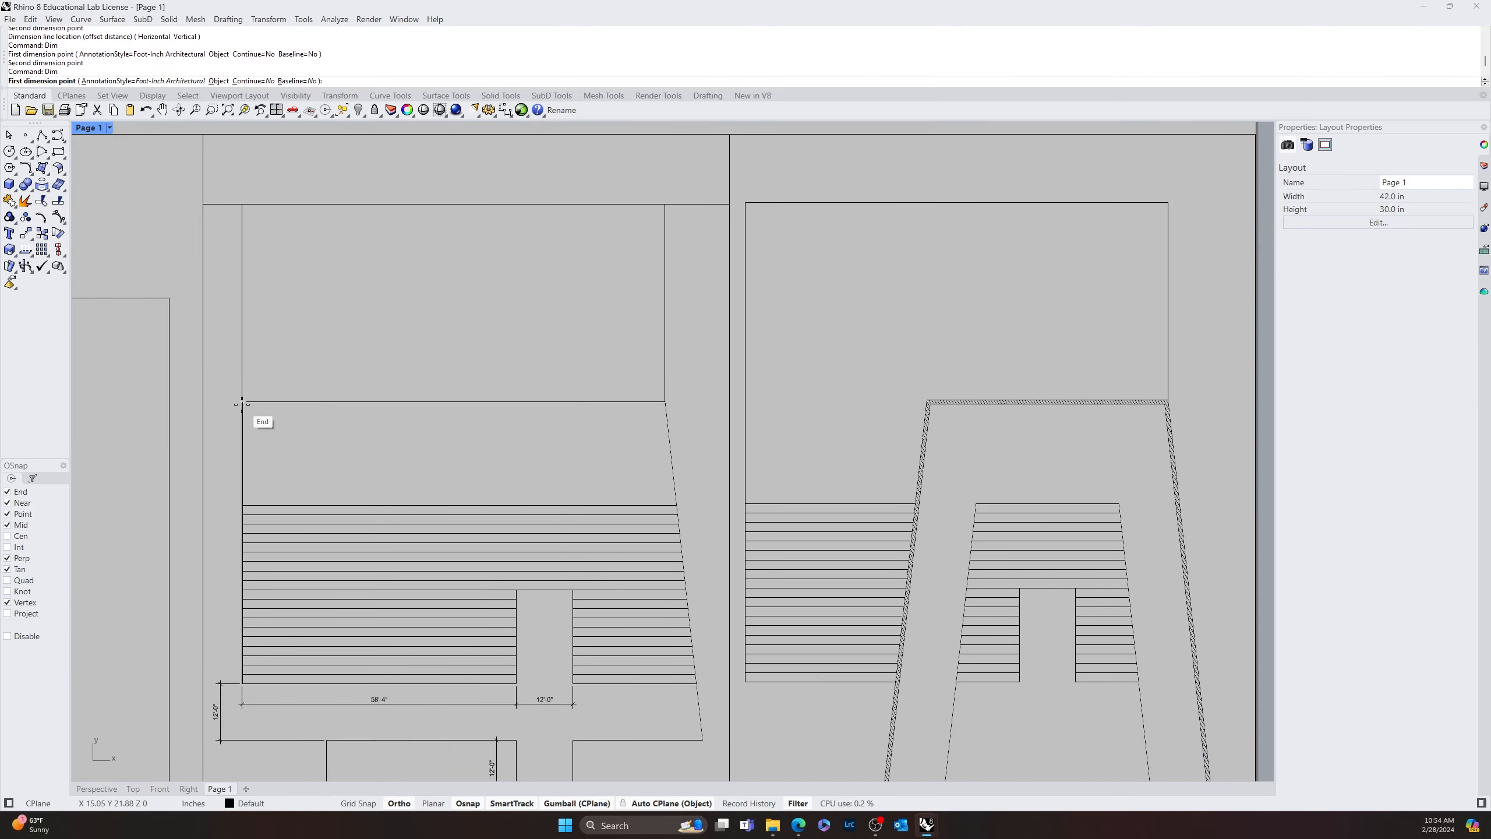
{"action": "left_click", "coordinate": [241, 685]}
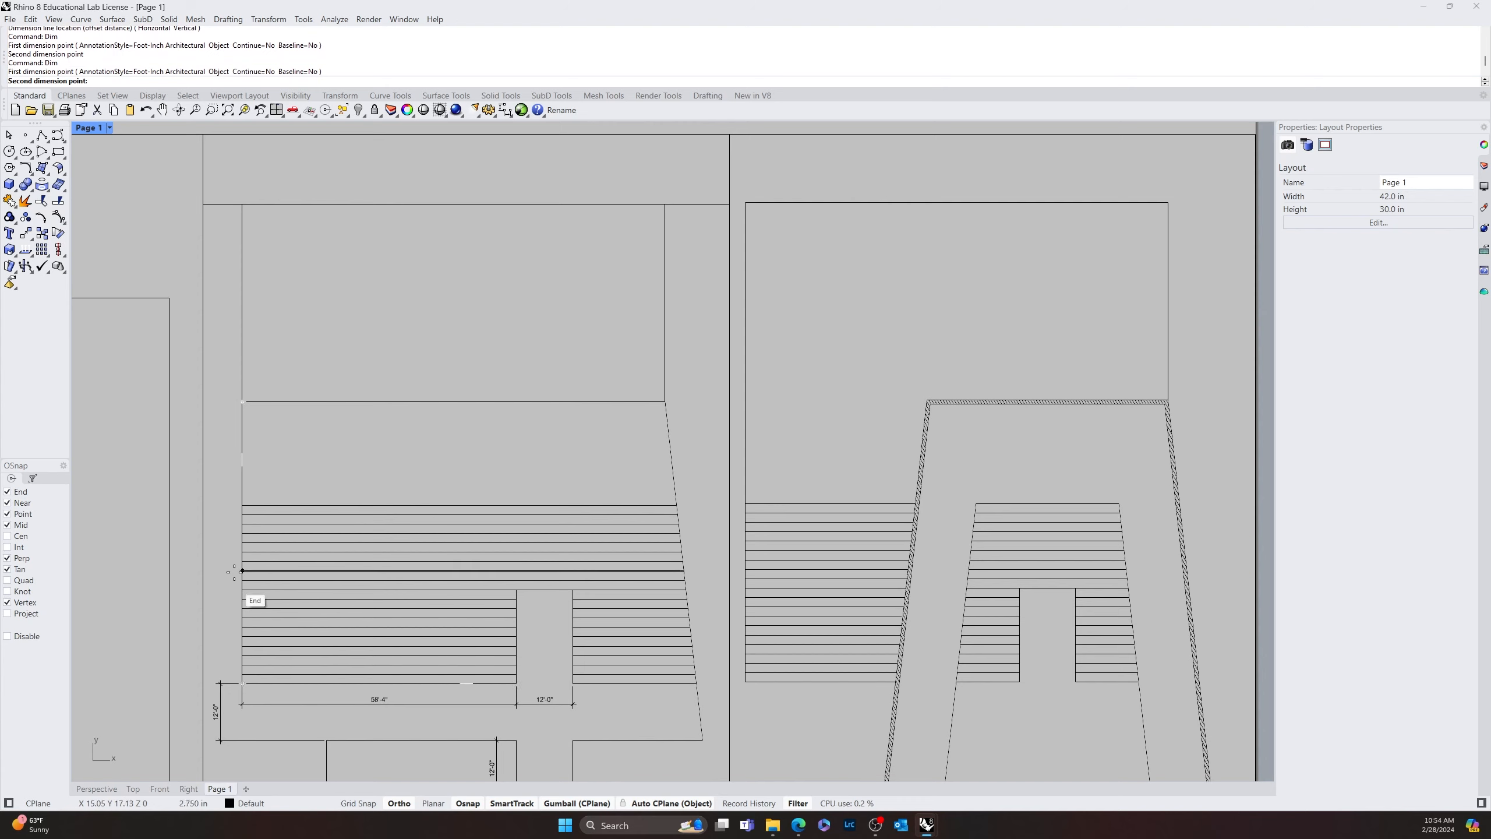
{"action": "left_click", "coordinate": [239, 505]}
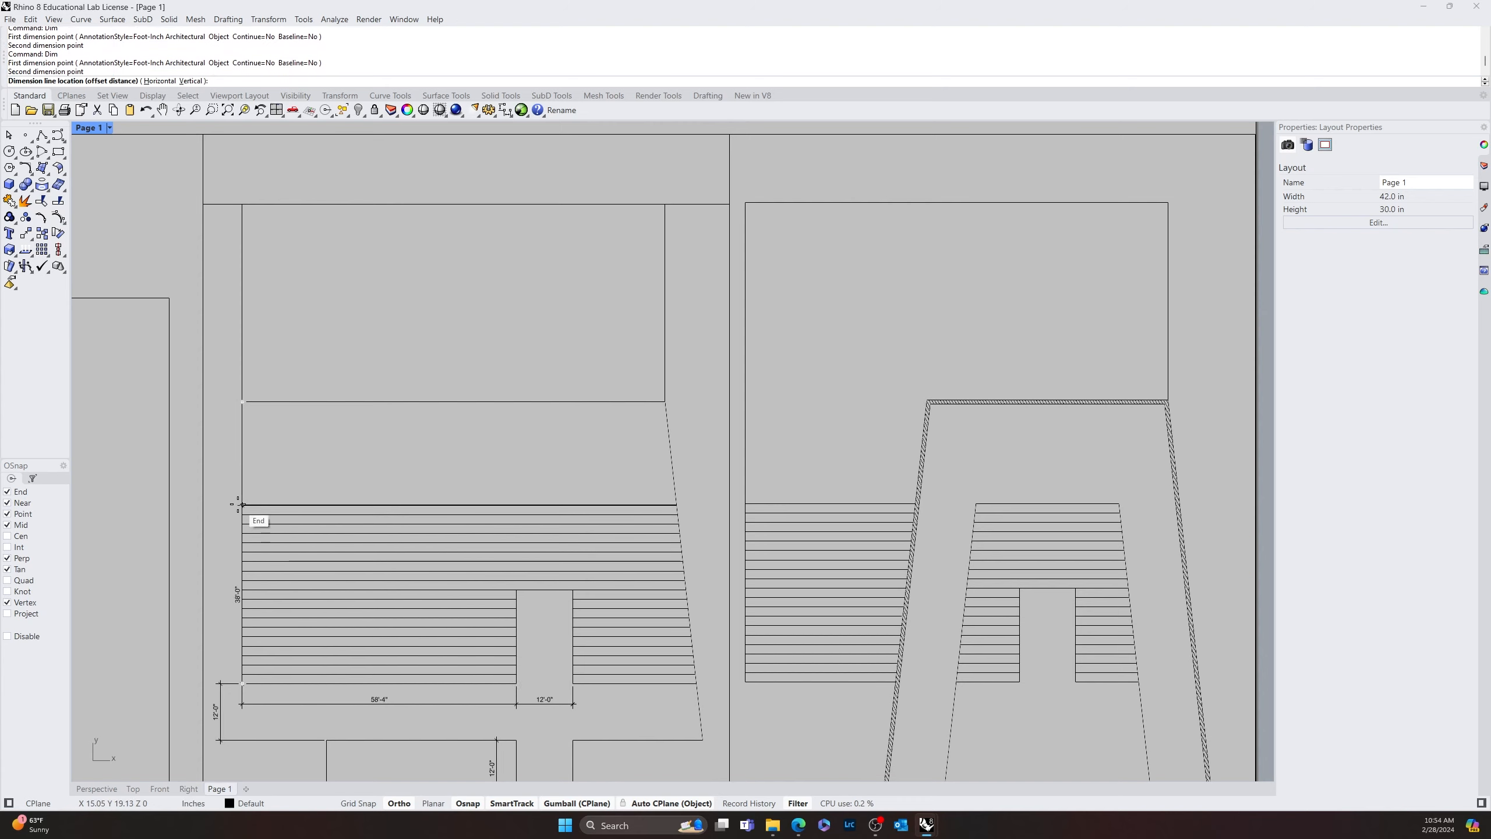
{"action": "left_click", "coordinate": [221, 681]}
Dimension the blank strip between the topmost stripe and the upper rectangle, continuing the left-hand vertical dimension chain
{"action": "key", "text": "space"}
{"action": "left_click", "coordinate": [242, 505]}
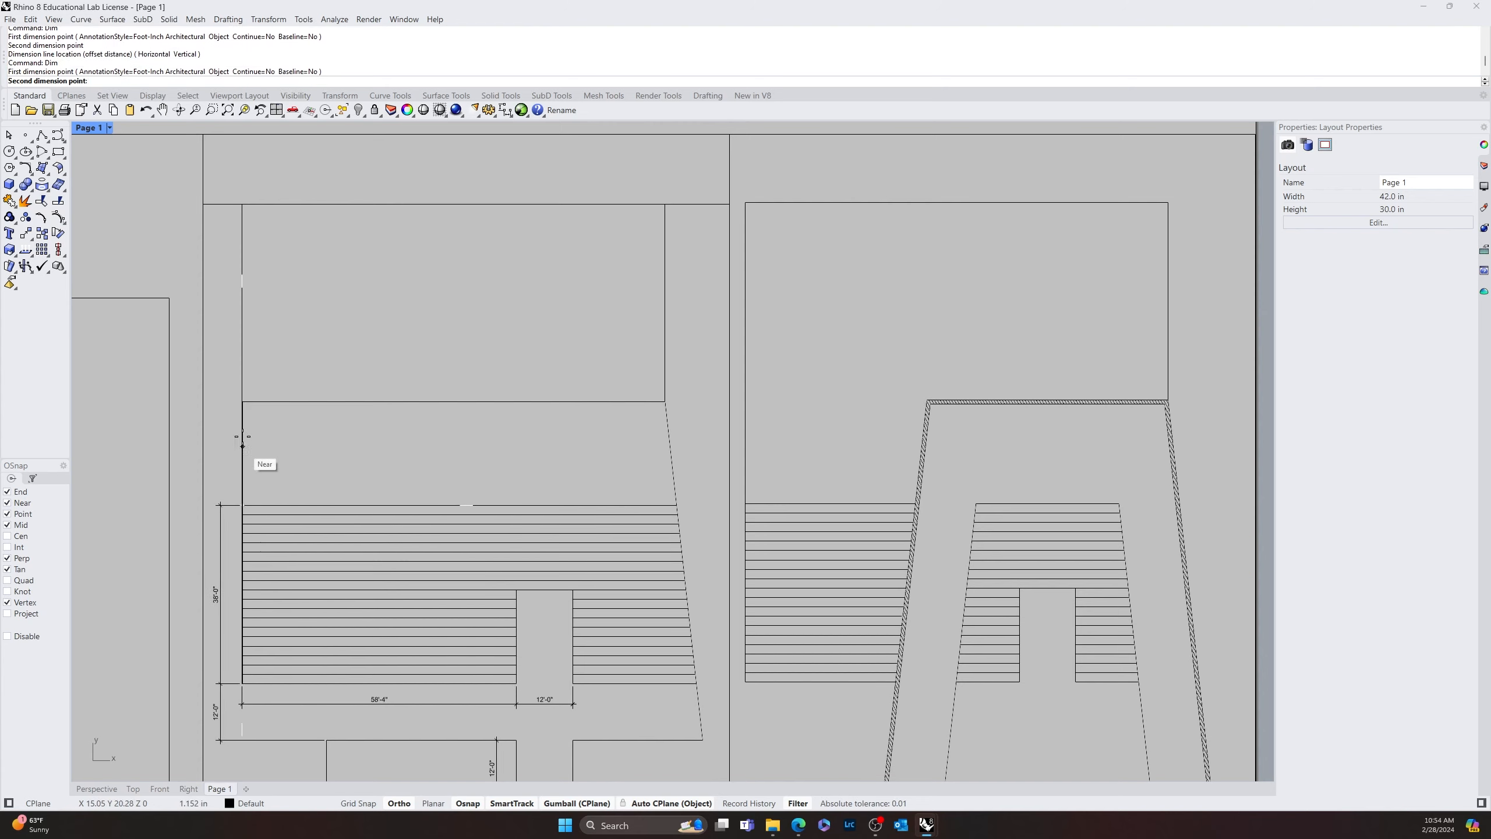
{"action": "left_click", "coordinate": [242, 402]}
{"action": "left_click", "coordinate": [220, 503]}
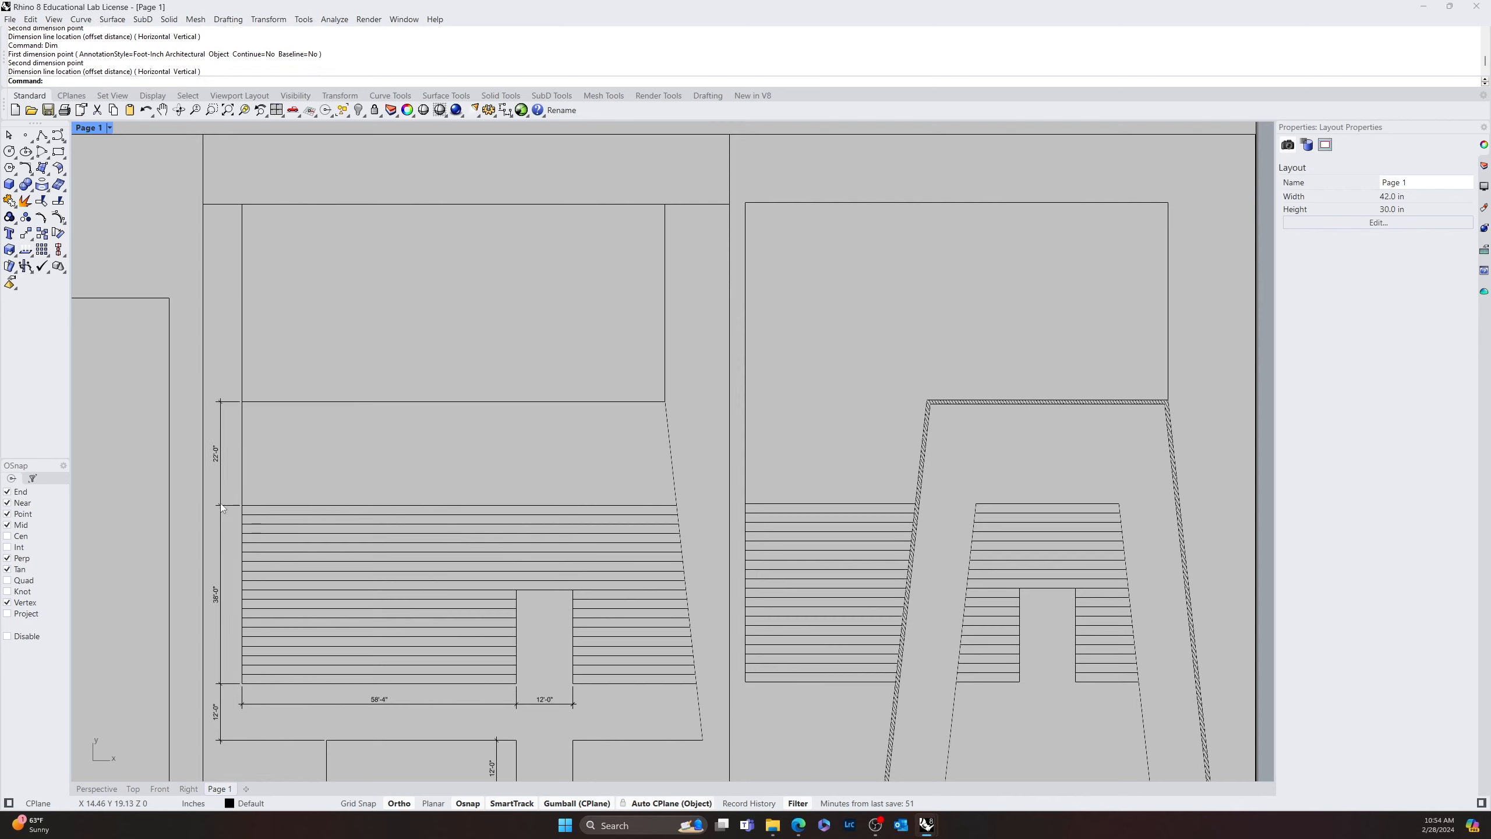
Dimension the upper rectangle's height along its left edge, extending the vertical dimension chain to the top of the plan
{"action": "key", "text": "space"}
{"action": "left_click", "coordinate": [243, 401]}
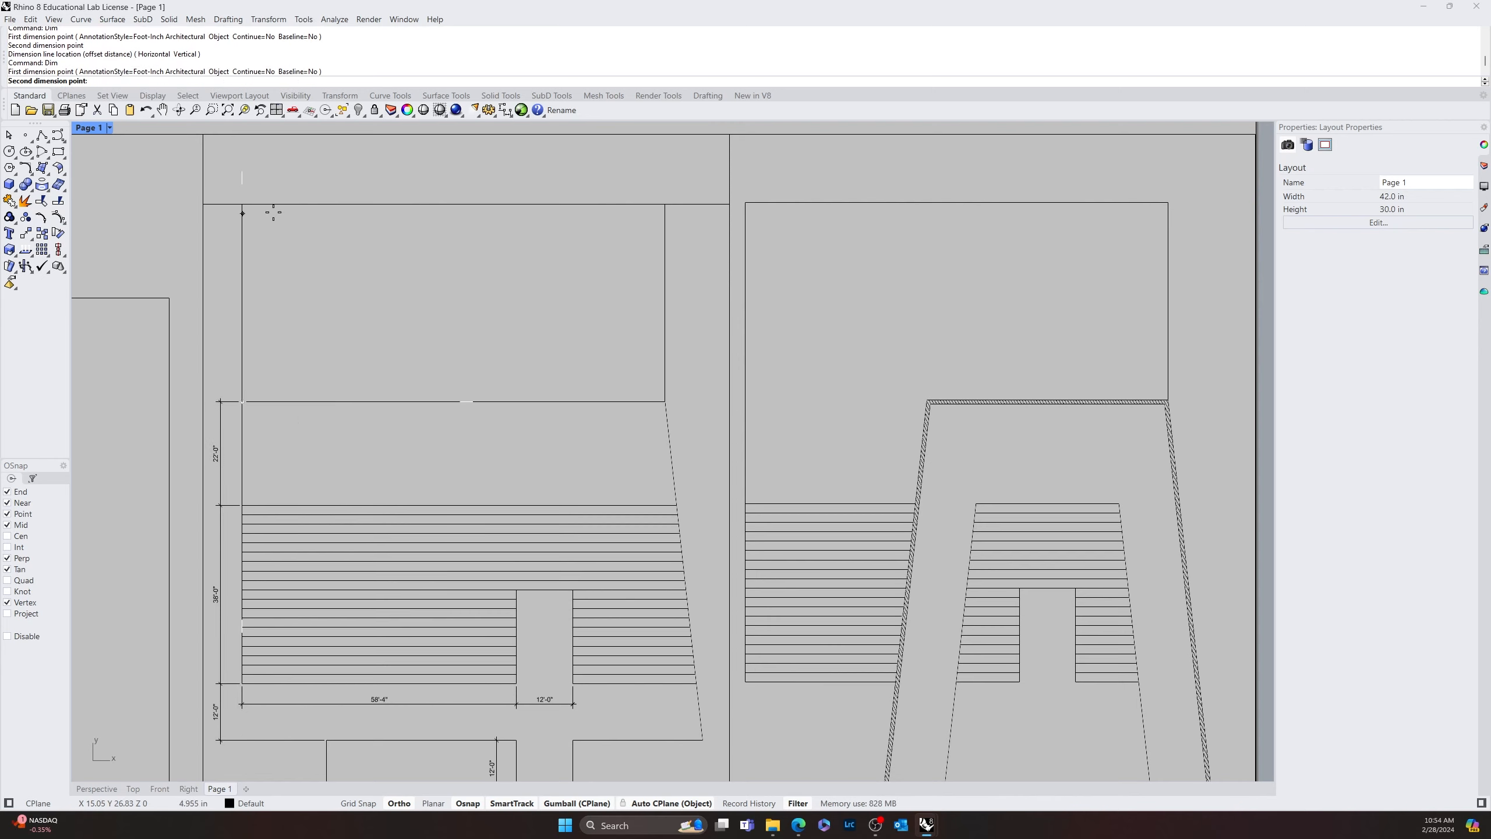
{"action": "left_click", "coordinate": [243, 205]}
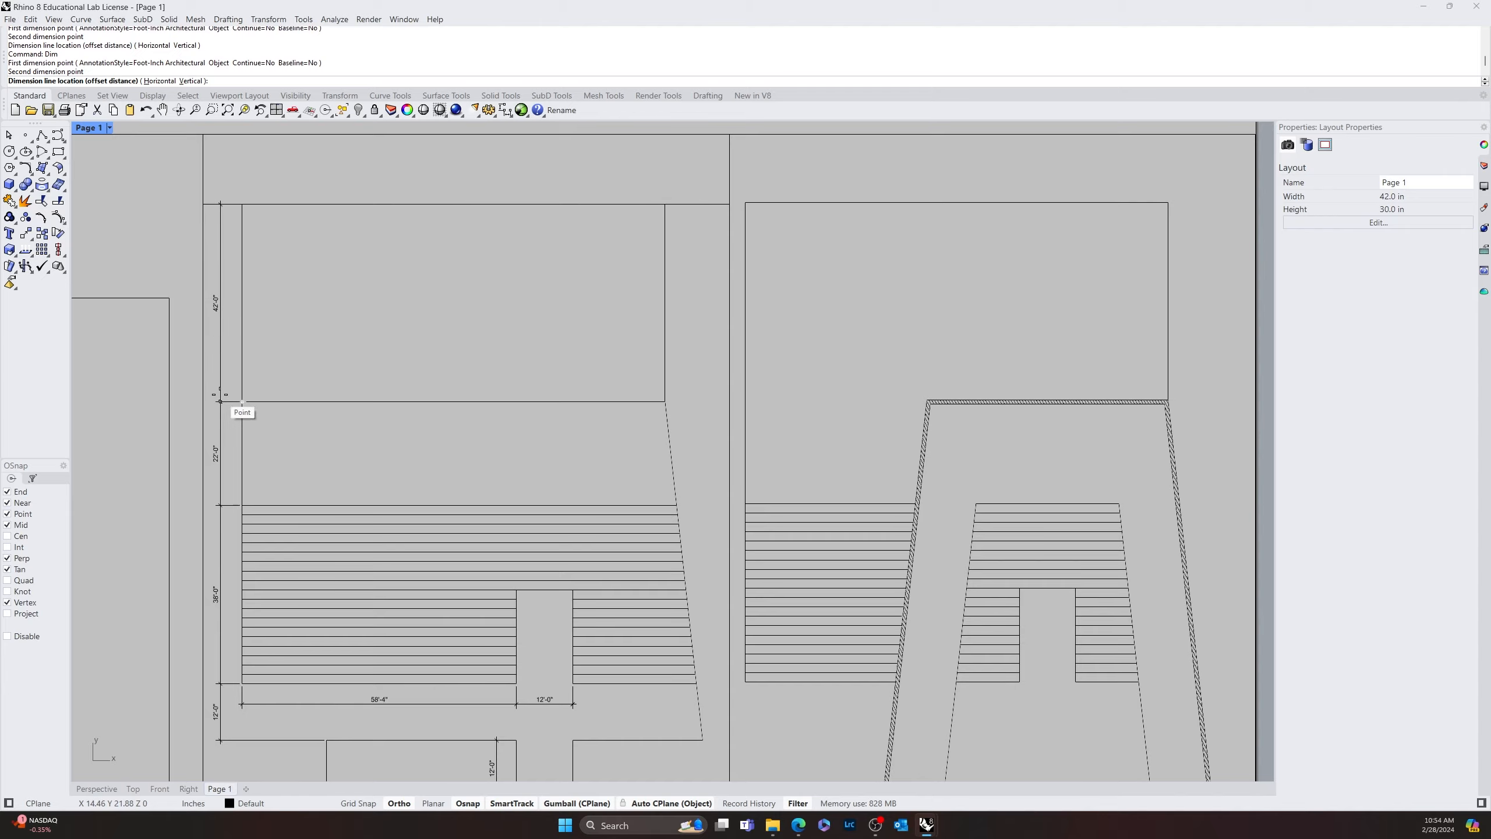
{"action": "left_click", "coordinate": [220, 400]}
{"action": "scroll", "coordinate": [447, 486], "scroll_direction": "down", "scroll_amount": 4}
{"action": "right_click_drag", "start_coordinate": [562, 490], "coordinate": [666, 481]}
{"action": "mouse_move", "coordinate": [848, 548]}
{"action": "right_mouse_down"}
{"action": "mouse_move", "coordinate": [848, 479]}
{"action": "mouse_move", "coordinate": [921, 518]}
{"action": "mouse_move", "coordinate": [823, 501]}
{"action": "mouse_move", "coordinate": [812, 426]}
{"action": "mouse_move", "coordinate": [745, 463]}
{"action": "mouse_move", "coordinate": [838, 519]}
{"action": "mouse_move", "coordinate": [797, 590]}
{"action": "mouse_move", "coordinate": [892, 603]}
{"action": "mouse_move", "coordinate": [656, 516]}
{"action": "mouse_move", "coordinate": [645, 556]}
{"action": "mouse_move", "coordinate": [758, 614]}
{"action": "mouse_move", "coordinate": [771, 606]}
{"action": "right_mouse_up"}
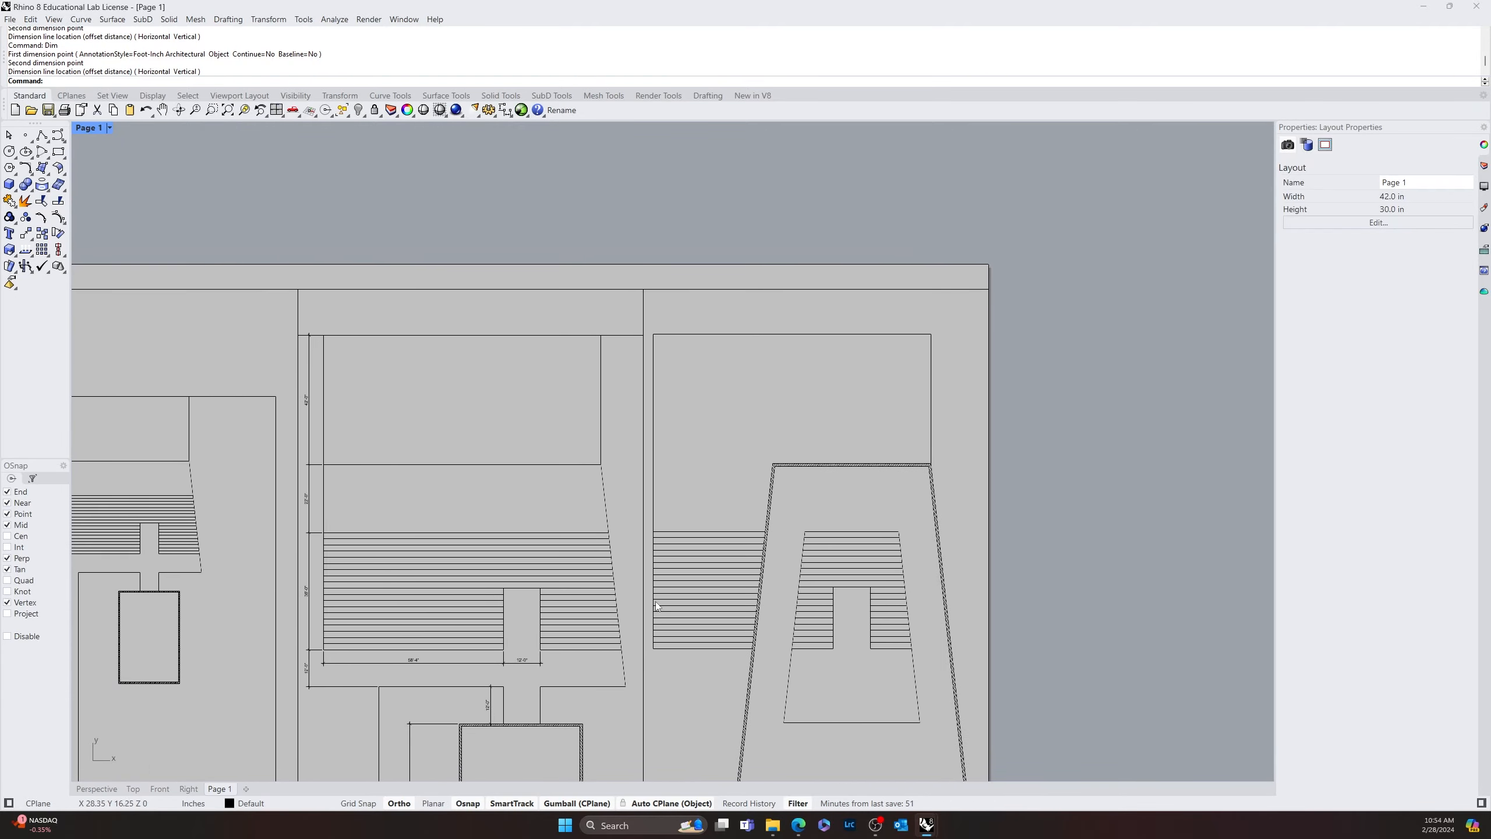
{"action": "right_click_drag", "start_coordinate": [855, 580], "coordinate": [753, 297]}
{"action": "right_click", "coordinate": [701, 582]}
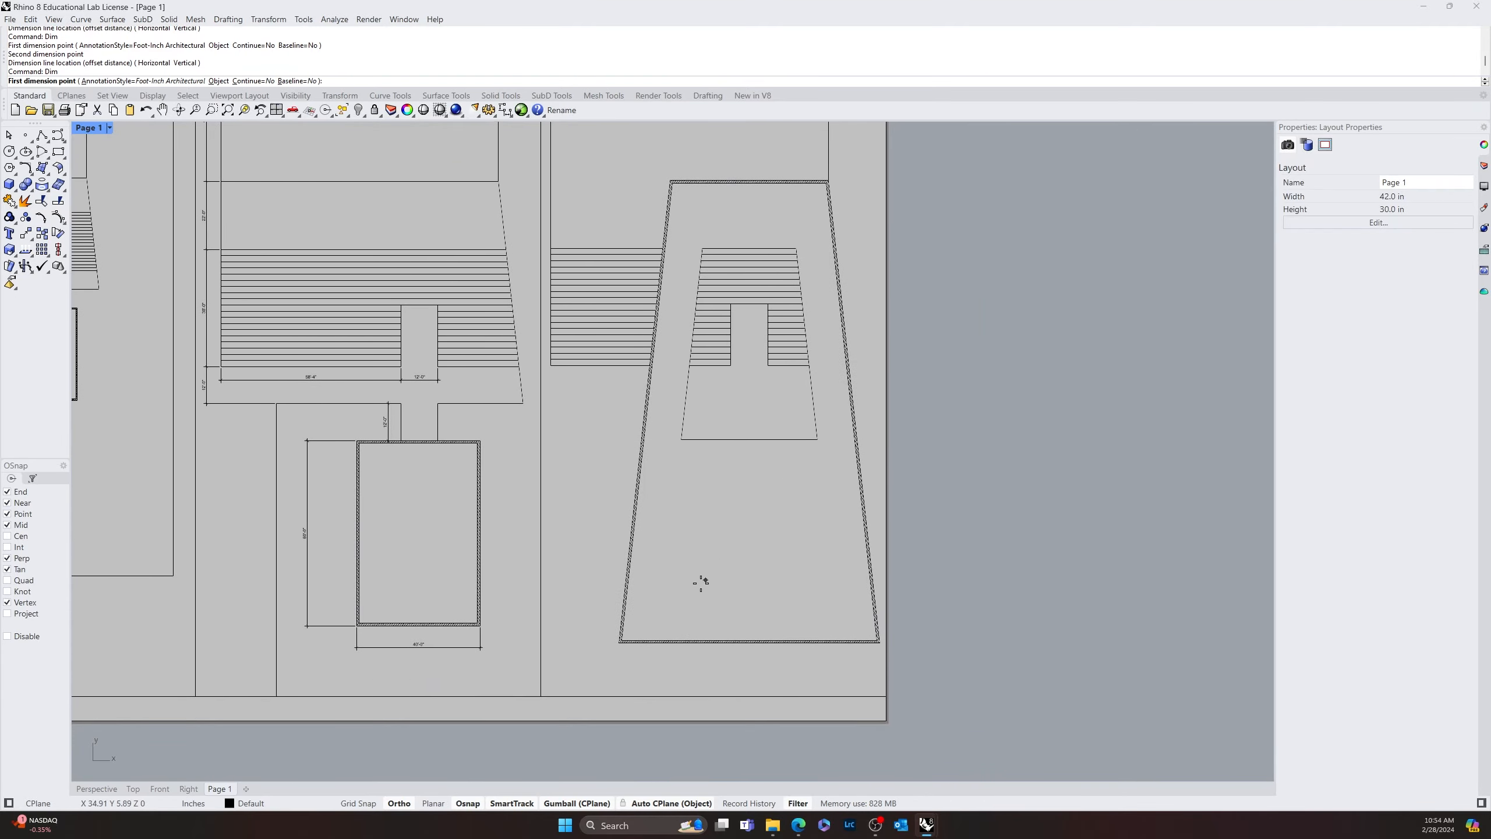
{"action": "left_click", "coordinate": [750, 183]}
{"action": "left_click", "coordinate": [751, 634]}
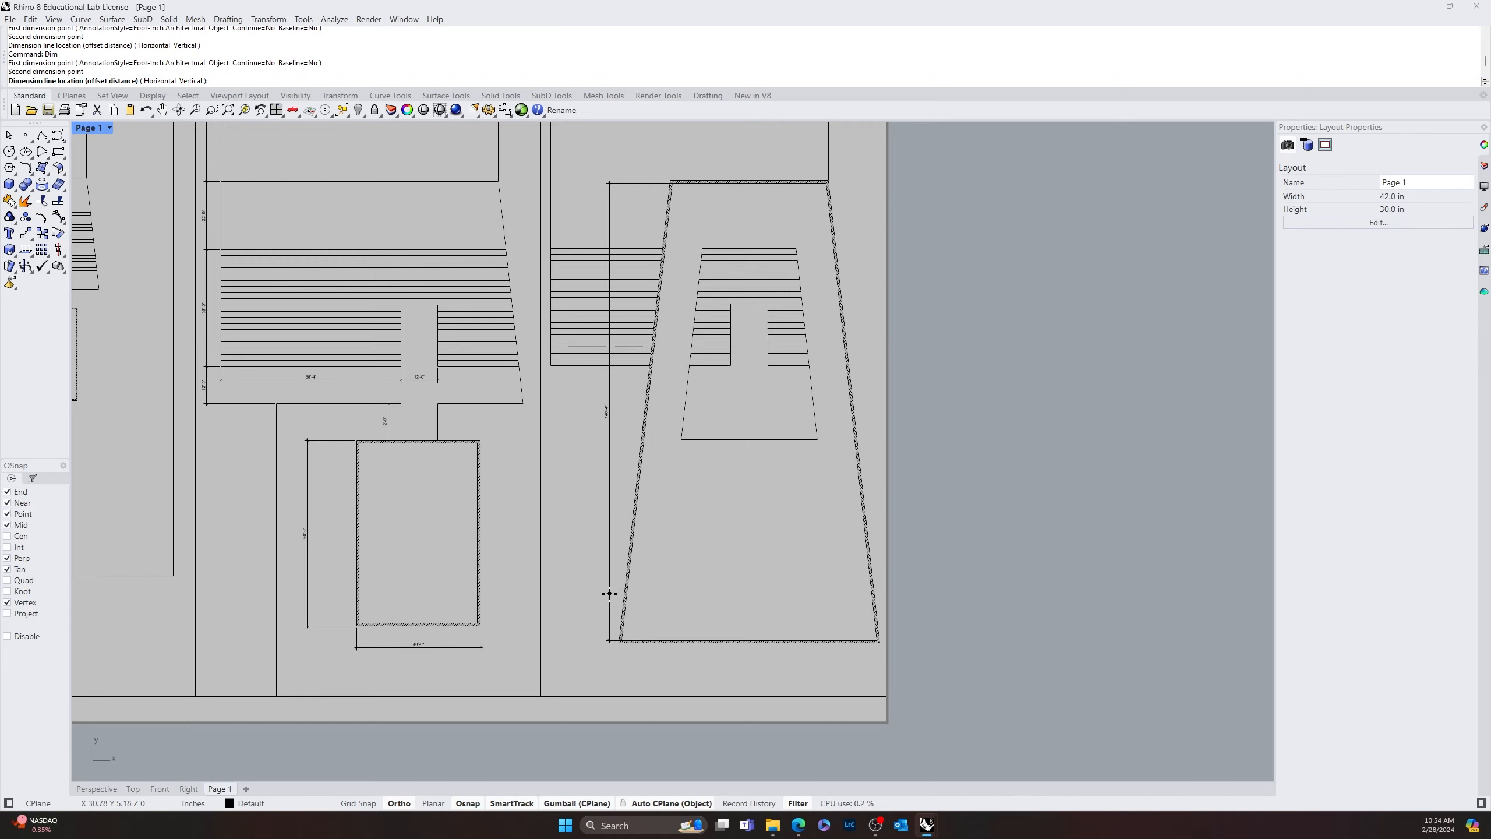
{"action": "key", "text": "Escape"}
Dimension the tapered hatched outline's full vertical height between its inner corners, placing the dimension line outside its left wall
{"action": "key", "text": "Return"}
{"action": "scroll", "coordinate": [696, 226], "scroll_direction": "up", "scroll_amount": 5}
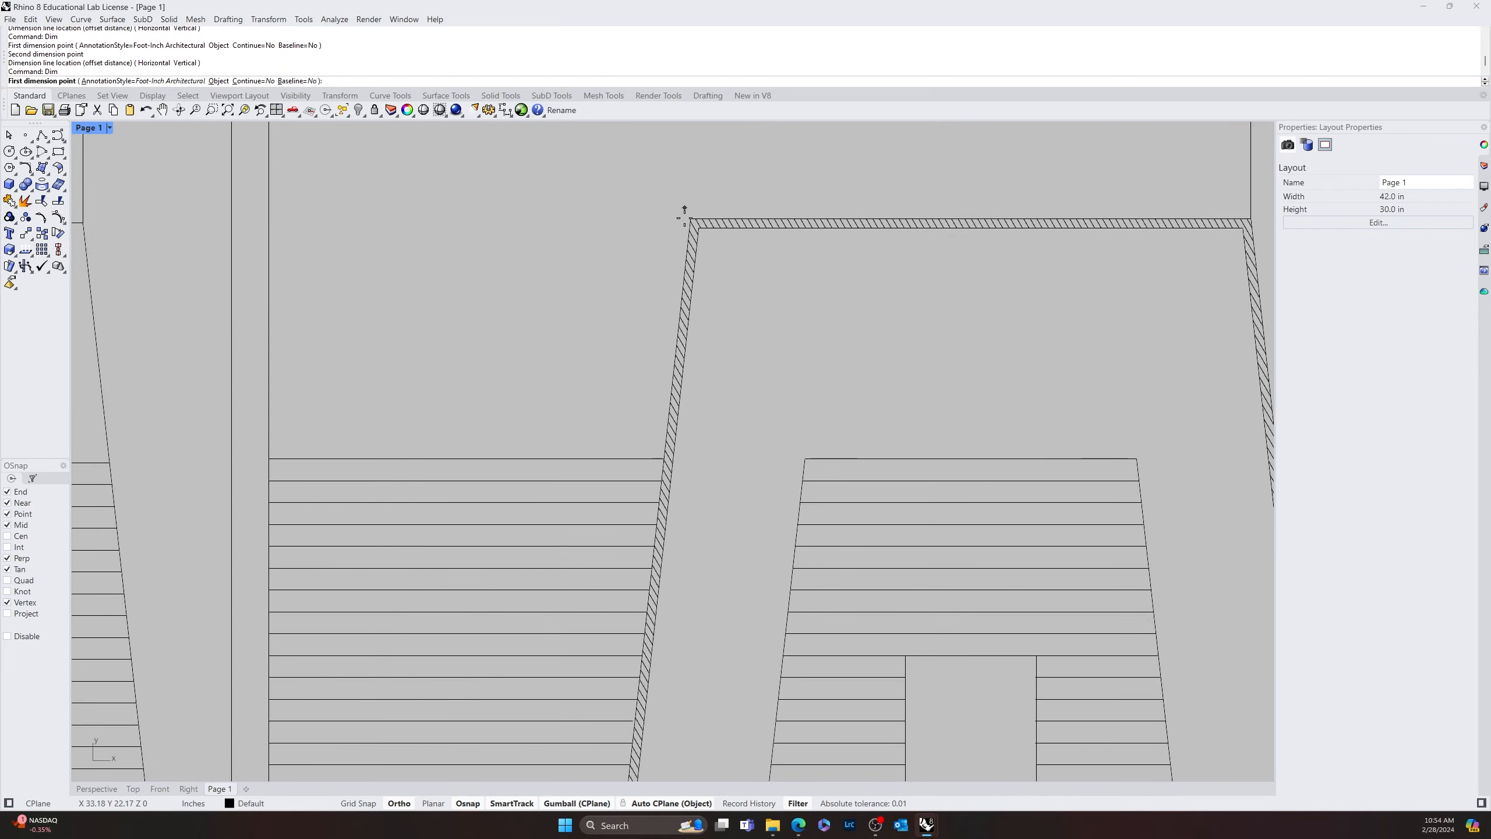
{"action": "left_click", "coordinate": [701, 230]}
{"action": "scroll", "coordinate": [700, 281], "scroll_direction": "down", "scroll_amount": 6}
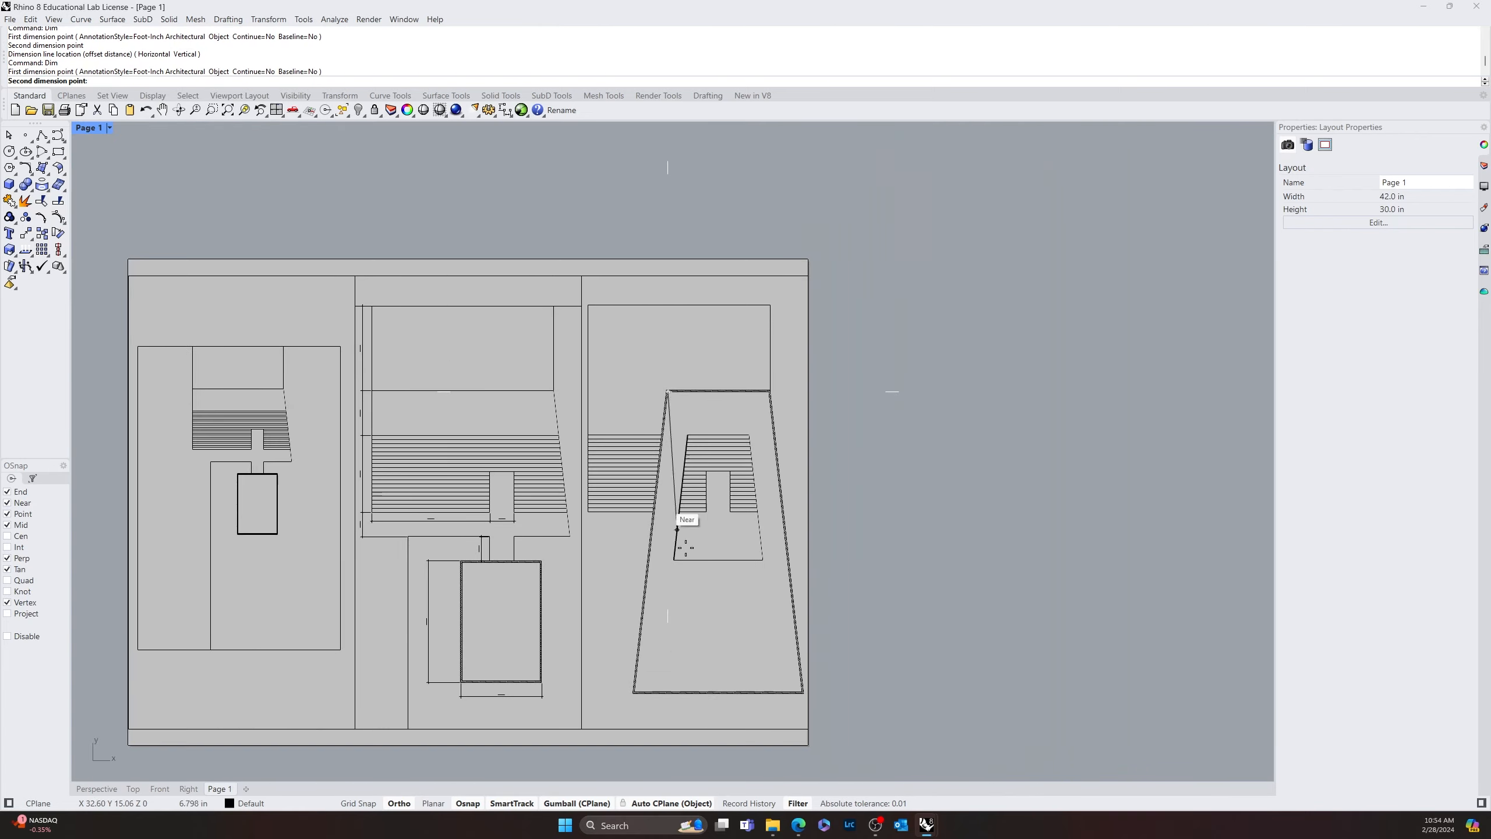
{"action": "scroll", "coordinate": [669, 529], "scroll_direction": "up", "scroll_amount": 6}
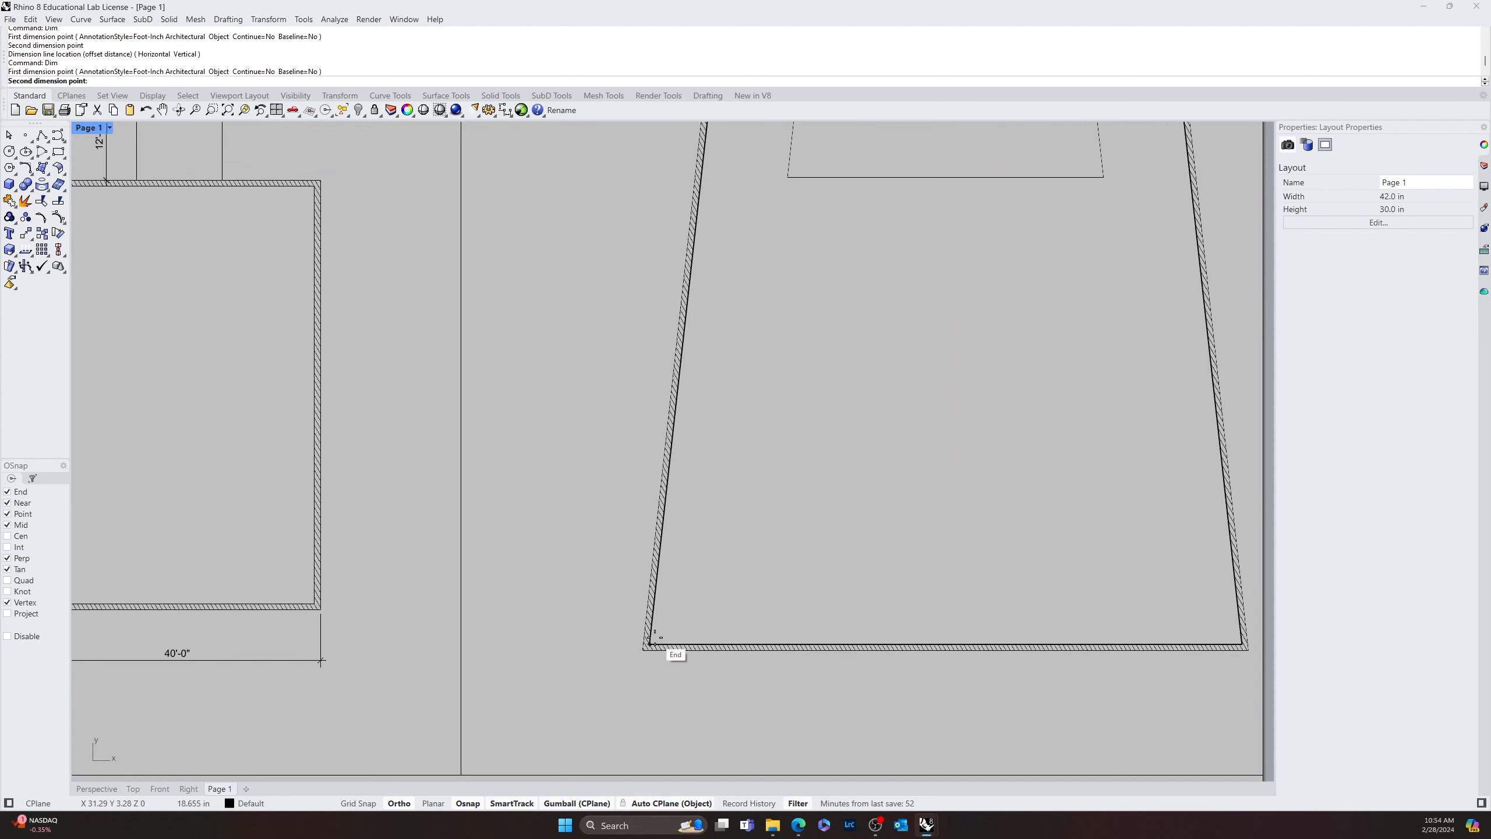
{"action": "left_click", "coordinate": [650, 643]}
{"action": "scroll", "coordinate": [650, 642], "scroll_direction": "down", "scroll_amount": 6}
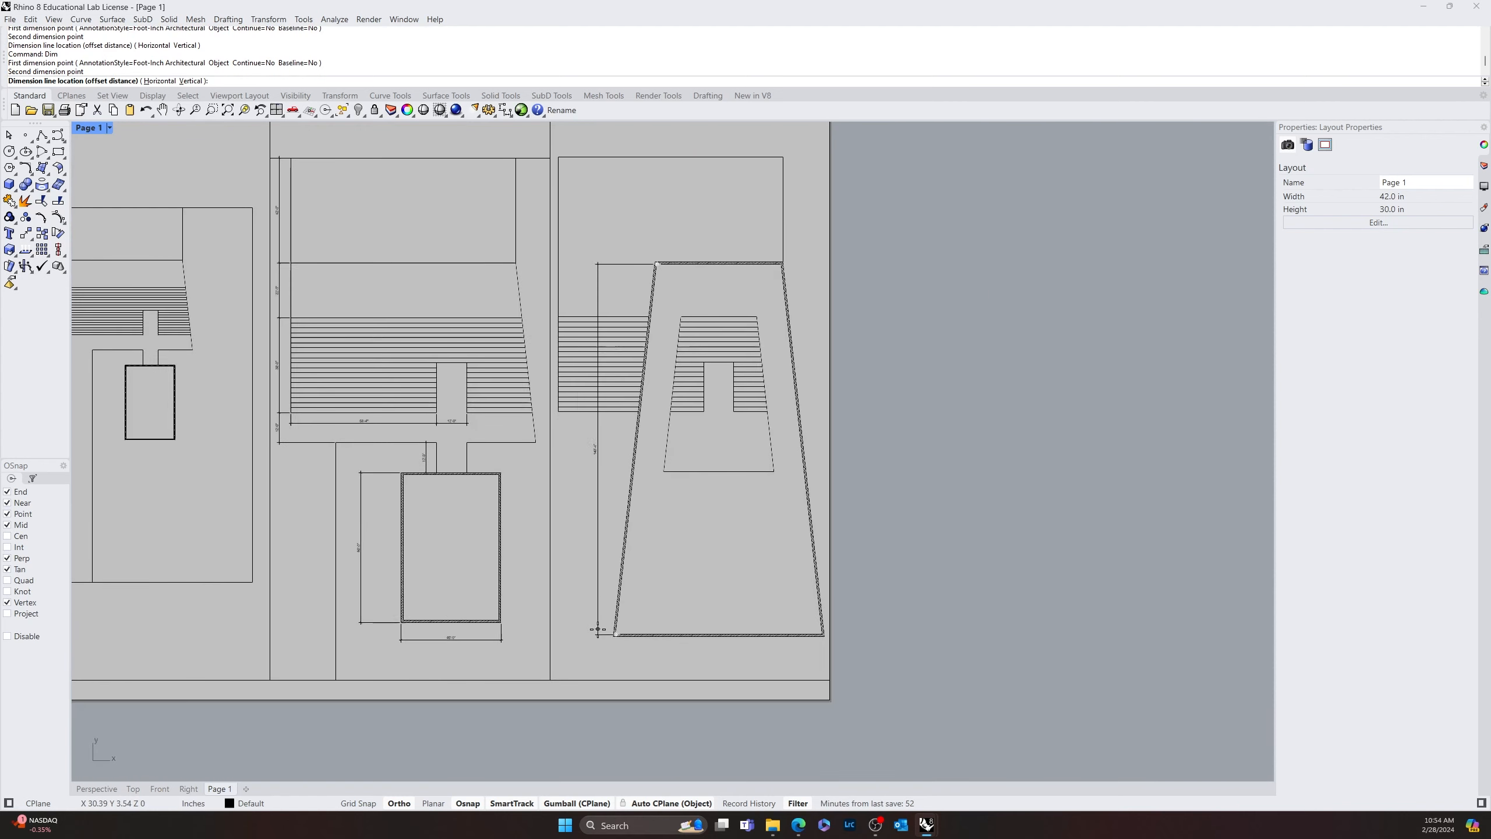
{"action": "left_click", "coordinate": [586, 558]}
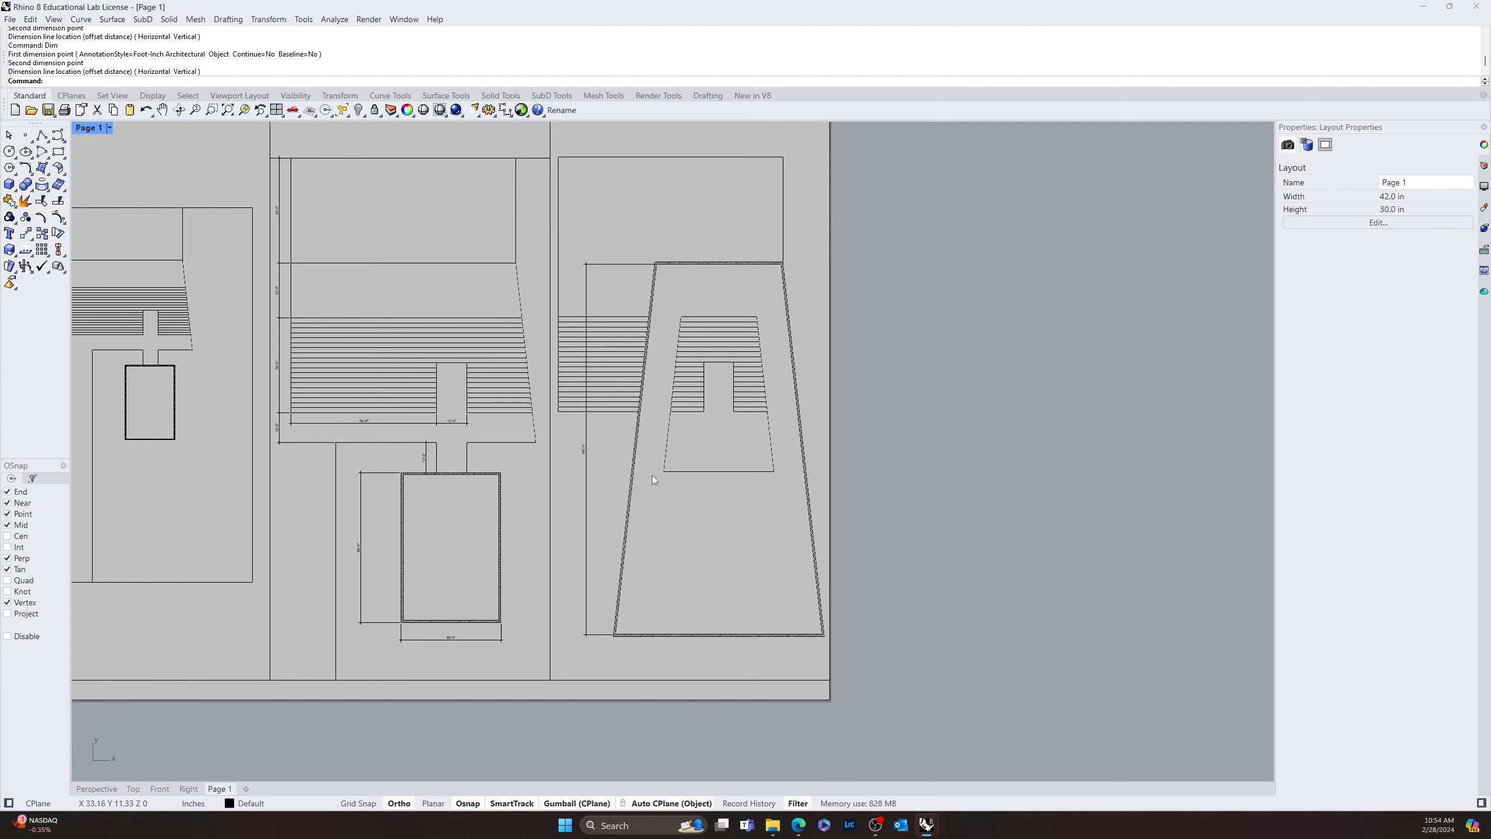
{"action": "scroll", "coordinate": [685, 510], "scroll_direction": "up", "scroll_amount": 5}
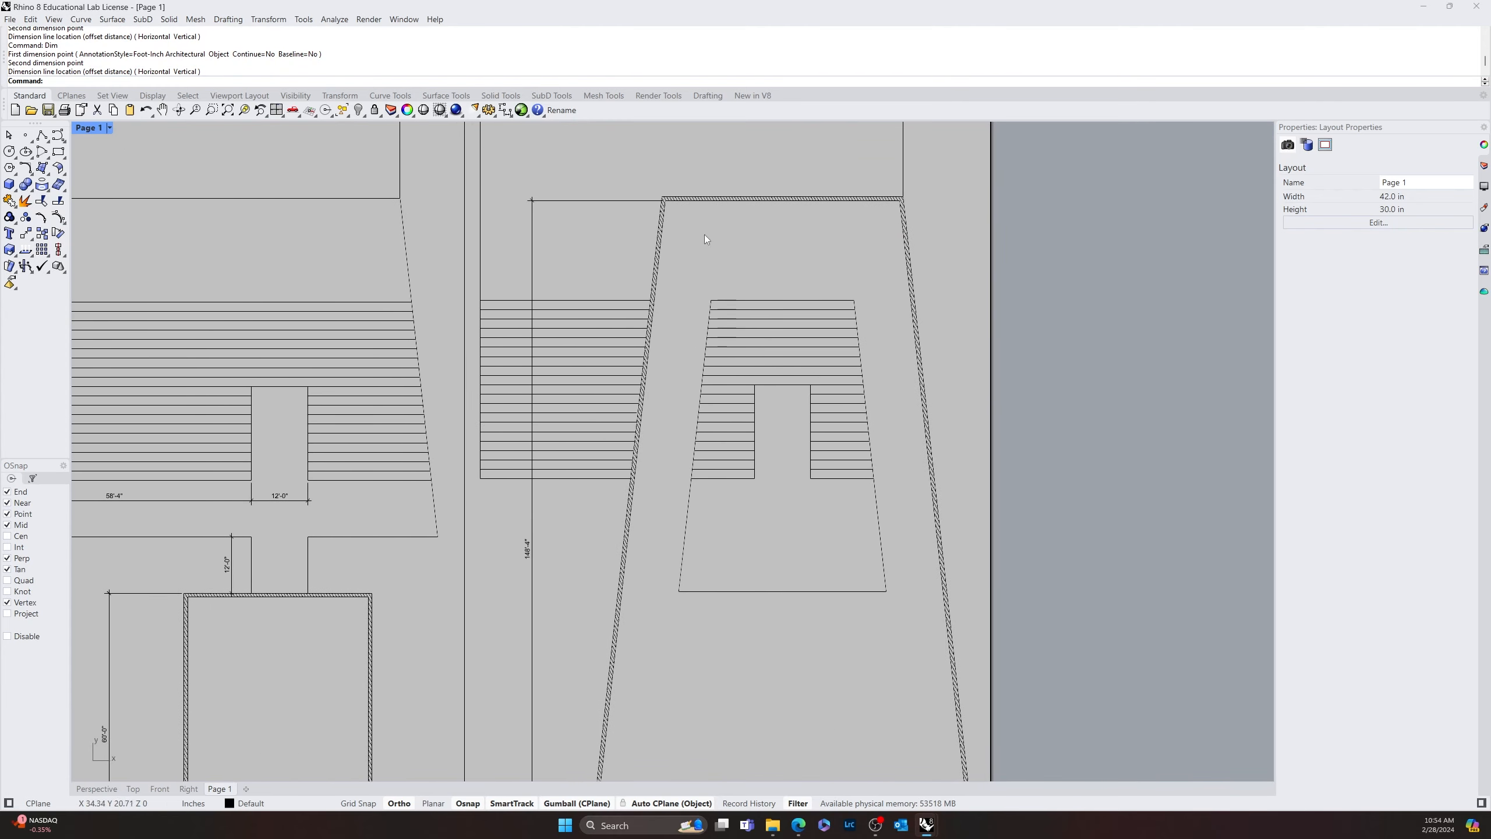
{"action": "right_click_drag", "start_coordinate": [685, 416], "coordinate": [745, 237]}
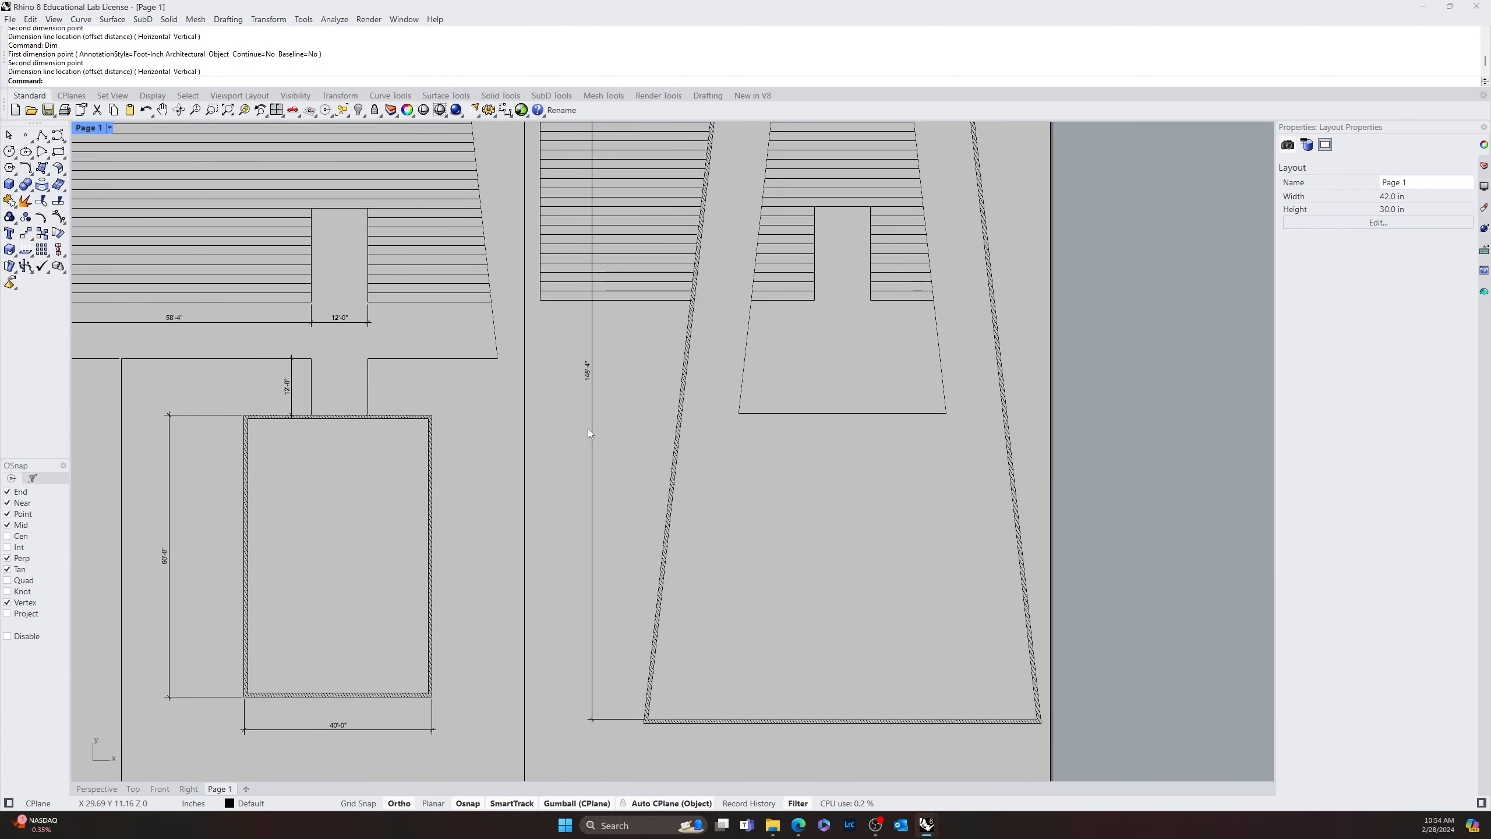
{"action": "right_click_drag", "start_coordinate": [707, 514], "coordinate": [794, 605]}
{"action": "right_click", "coordinate": [789, 571]}
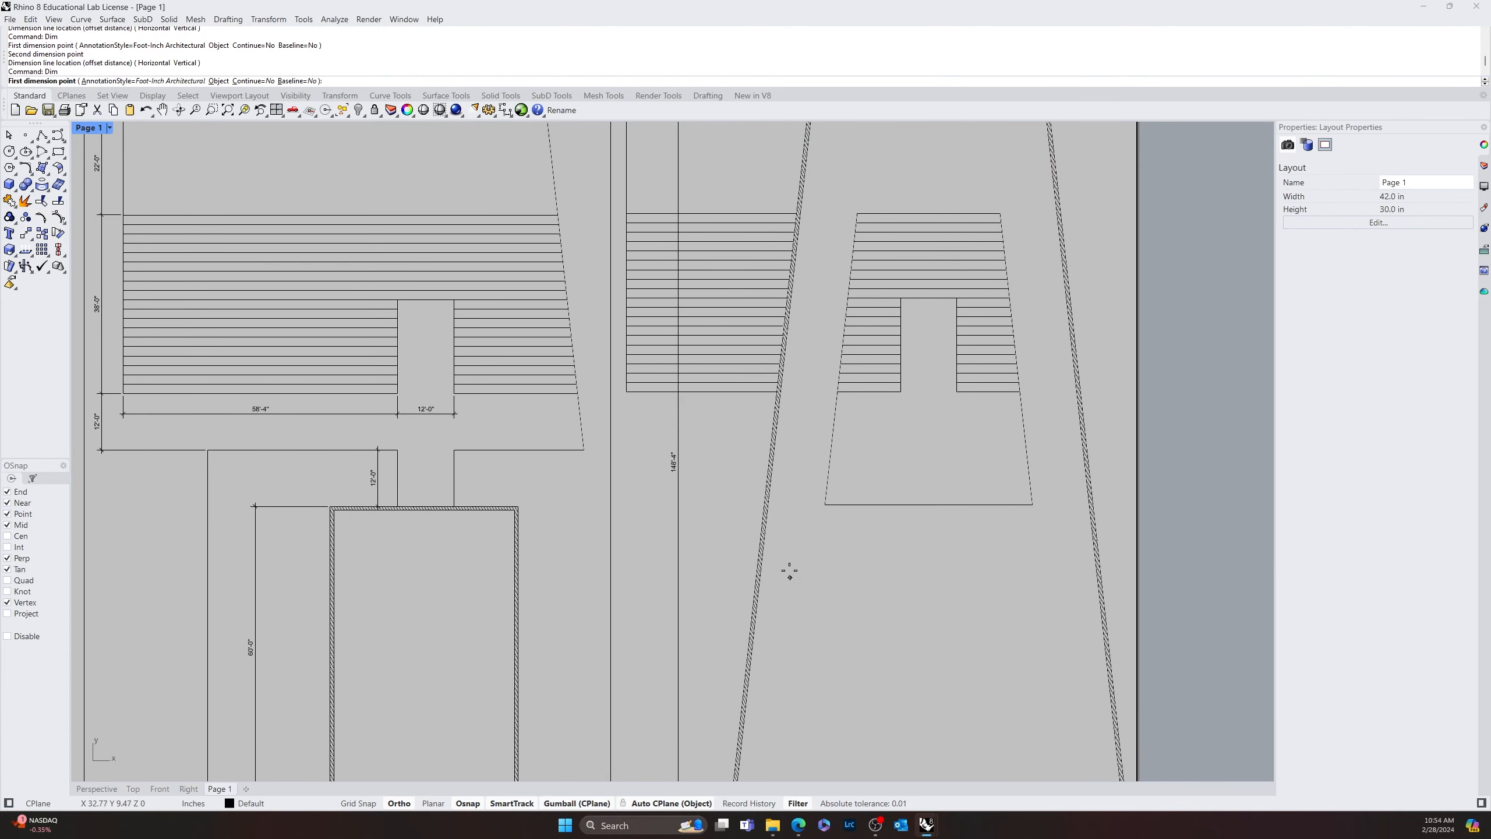
{"action": "key", "text": "Escape"}
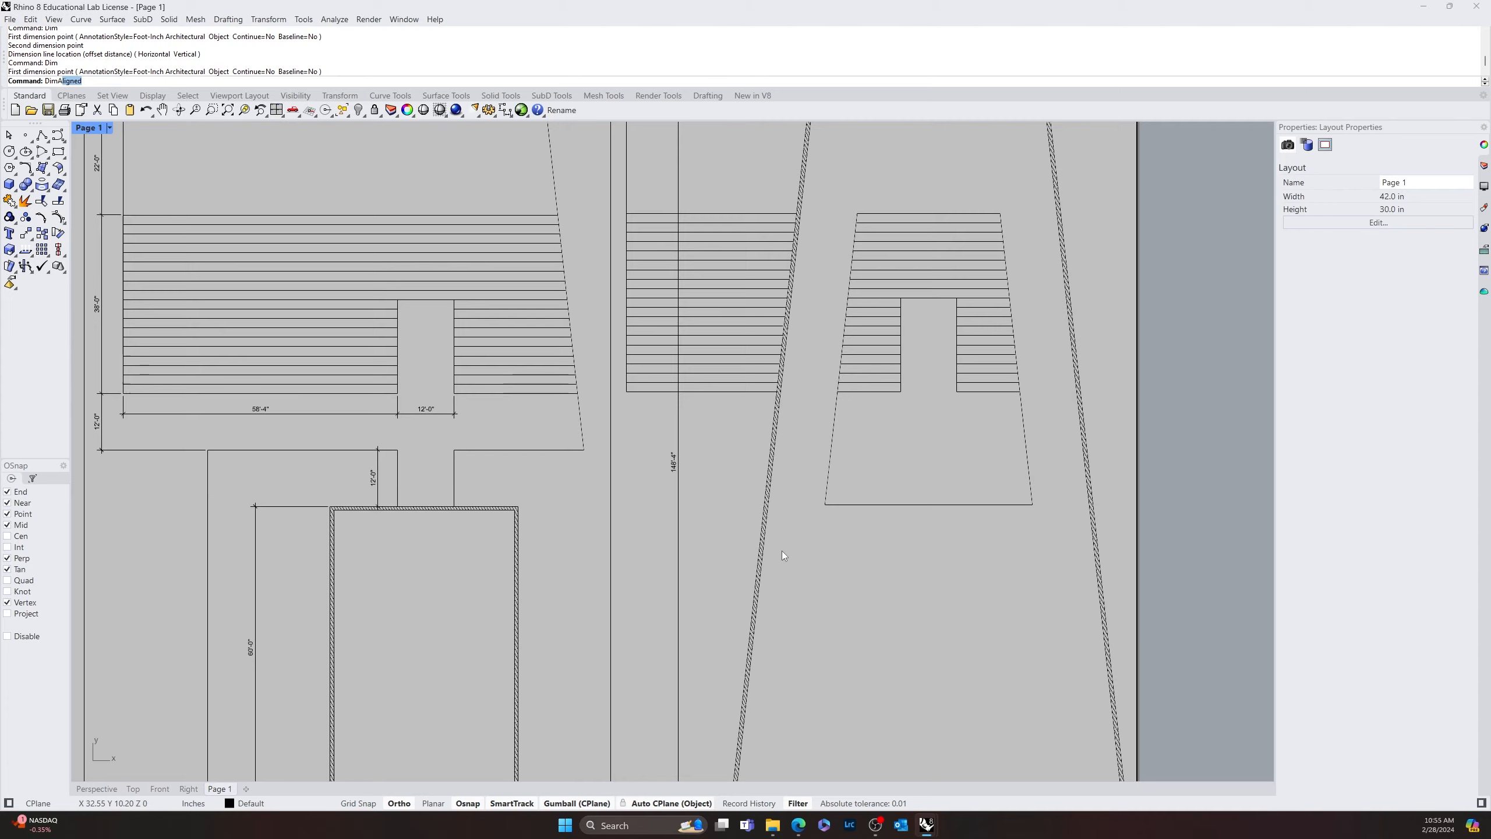
{"action": "key", "text": "Return"}
{"action": "scroll", "coordinate": [818, 426], "scroll_direction": "down", "scroll_amount": 8}
{"action": "scroll", "coordinate": [824, 306], "scroll_direction": "up", "scroll_amount": 6}
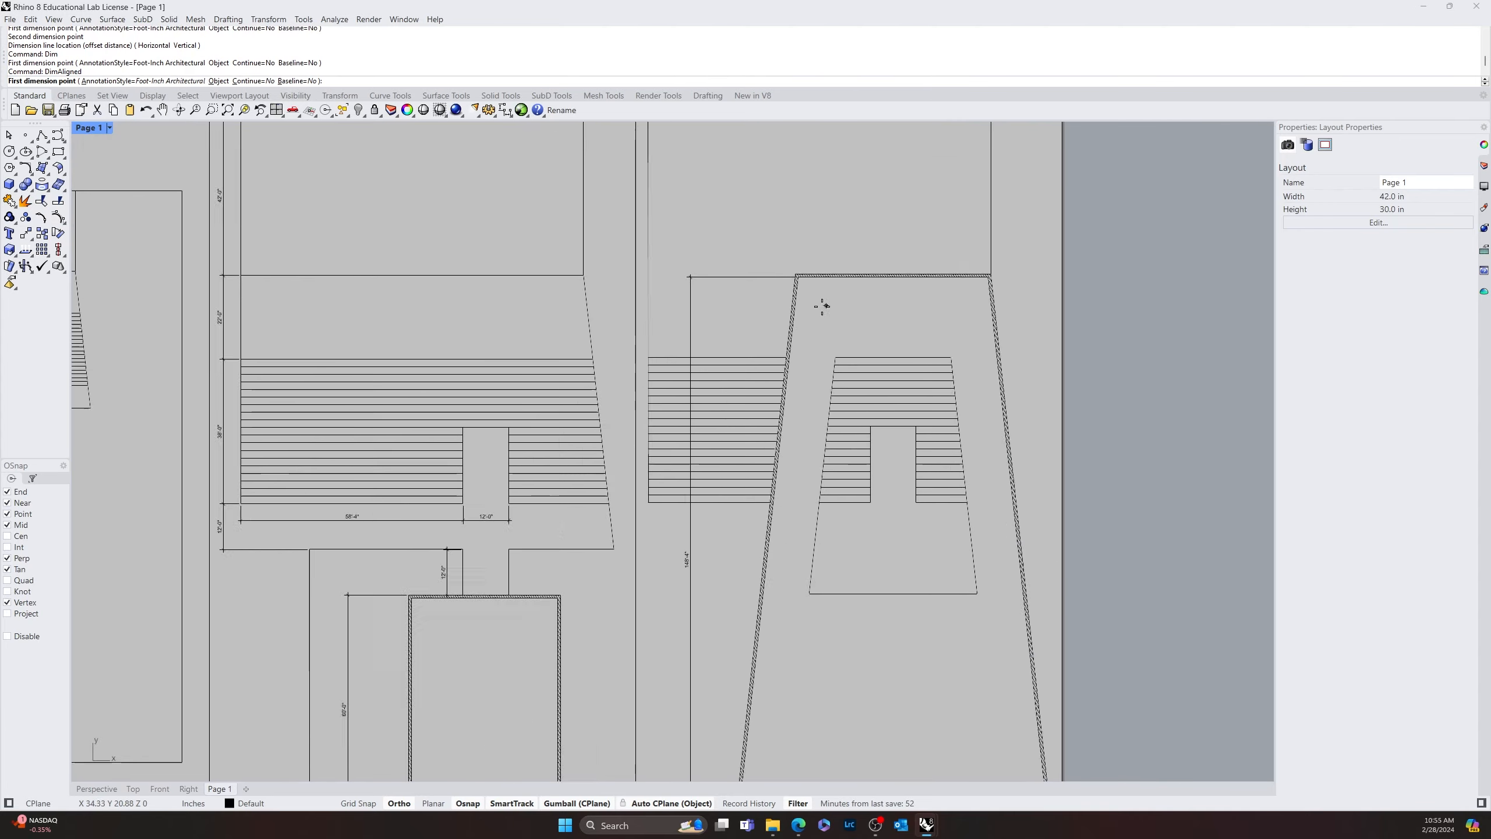
{"action": "scroll", "coordinate": [821, 306], "scroll_direction": "up", "scroll_amount": 2}
{"action": "left_click", "coordinate": [794, 270]}
{"action": "scroll", "coordinate": [794, 276], "scroll_direction": "down", "scroll_amount": 8}
{"action": "scroll", "coordinate": [822, 504], "scroll_direction": "up", "scroll_amount": 10}
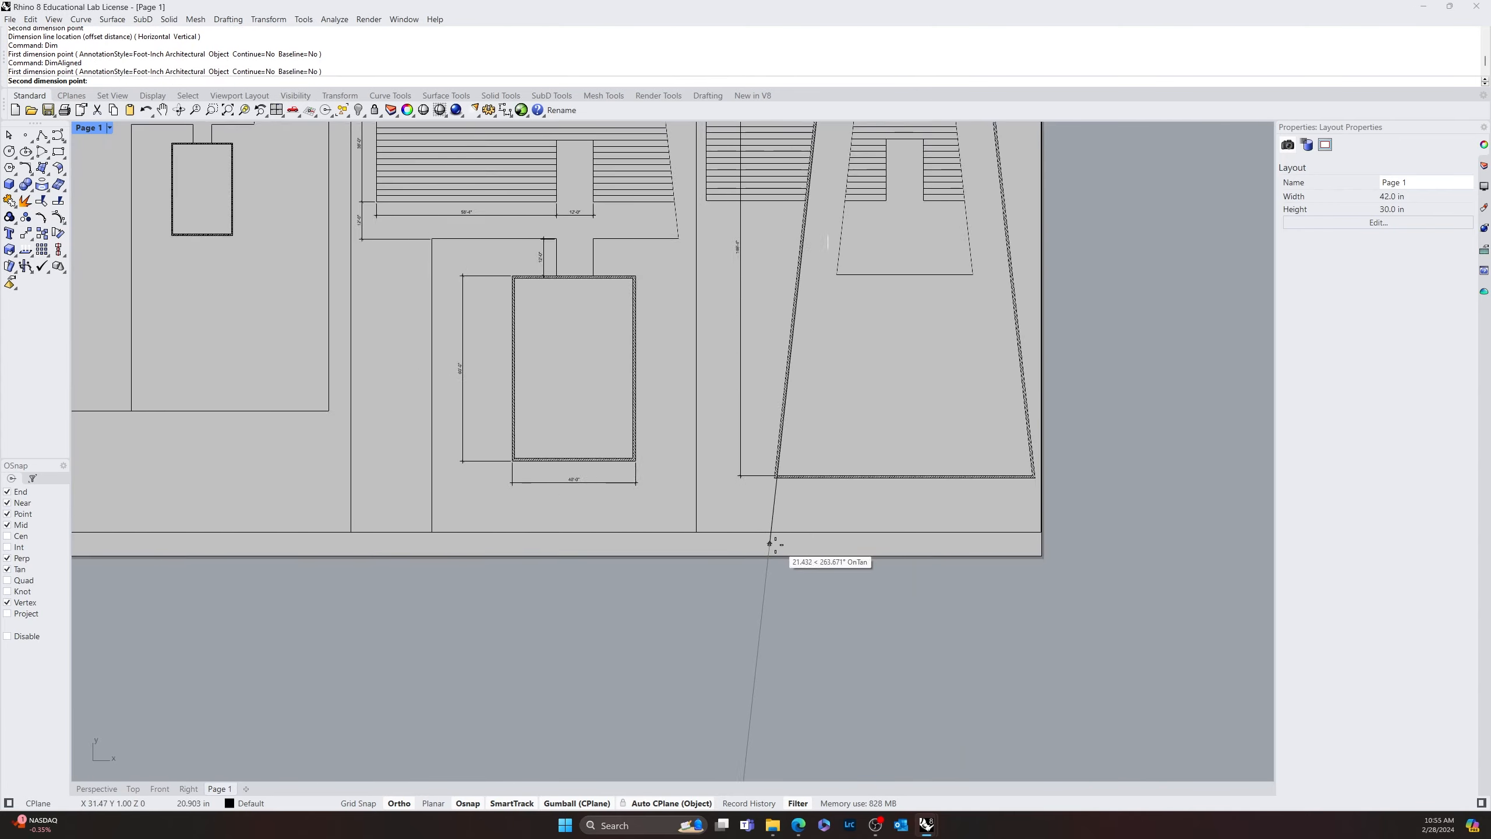
{"action": "left_click", "coordinate": [834, 497]}
{"action": "scroll", "coordinate": [834, 498], "scroll_direction": "down", "scroll_amount": 6}
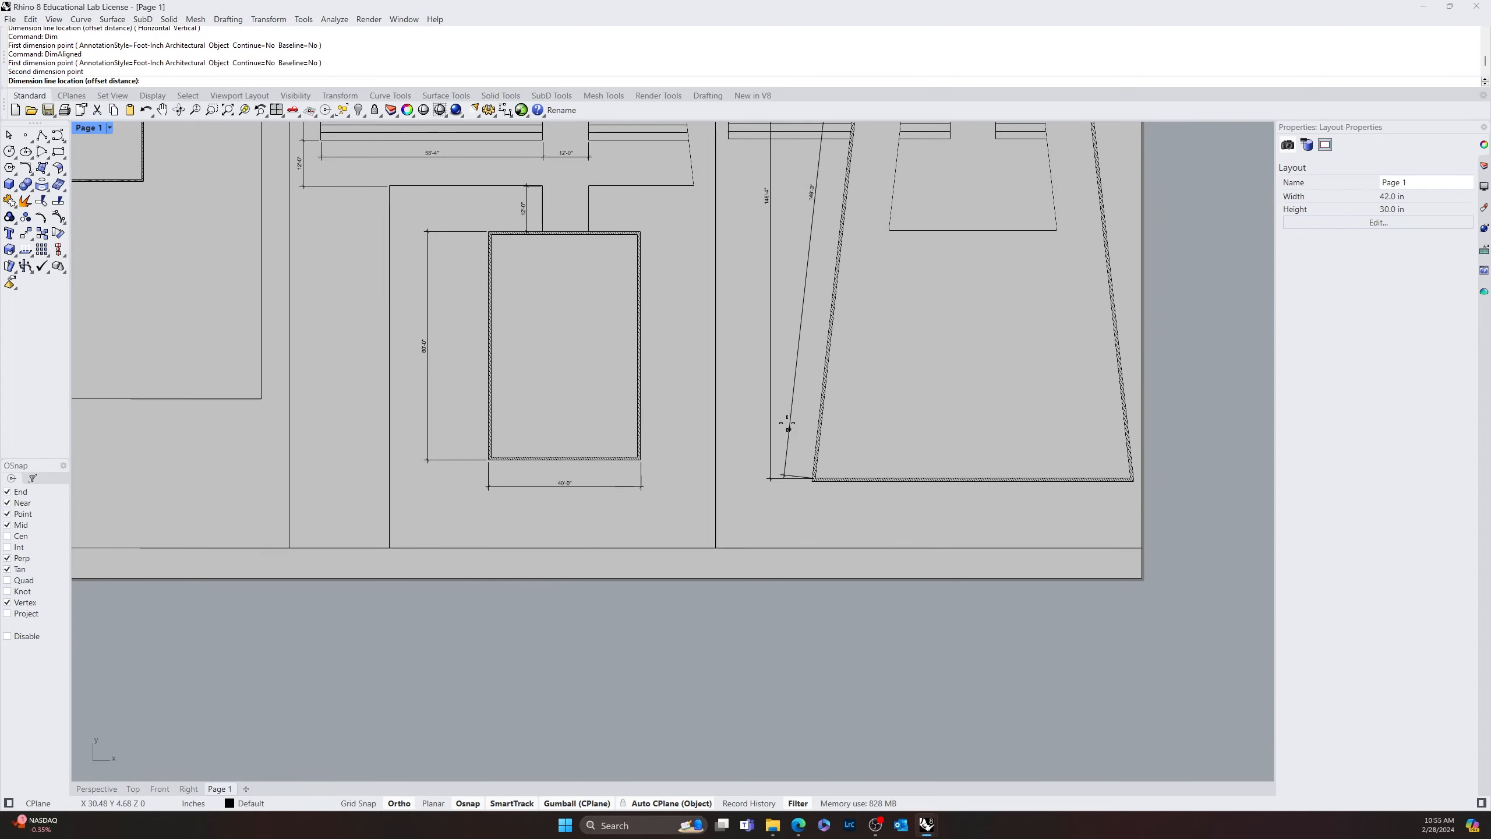
{"action": "scroll", "coordinate": [787, 349], "scroll_direction": "up", "scroll_amount": 5}
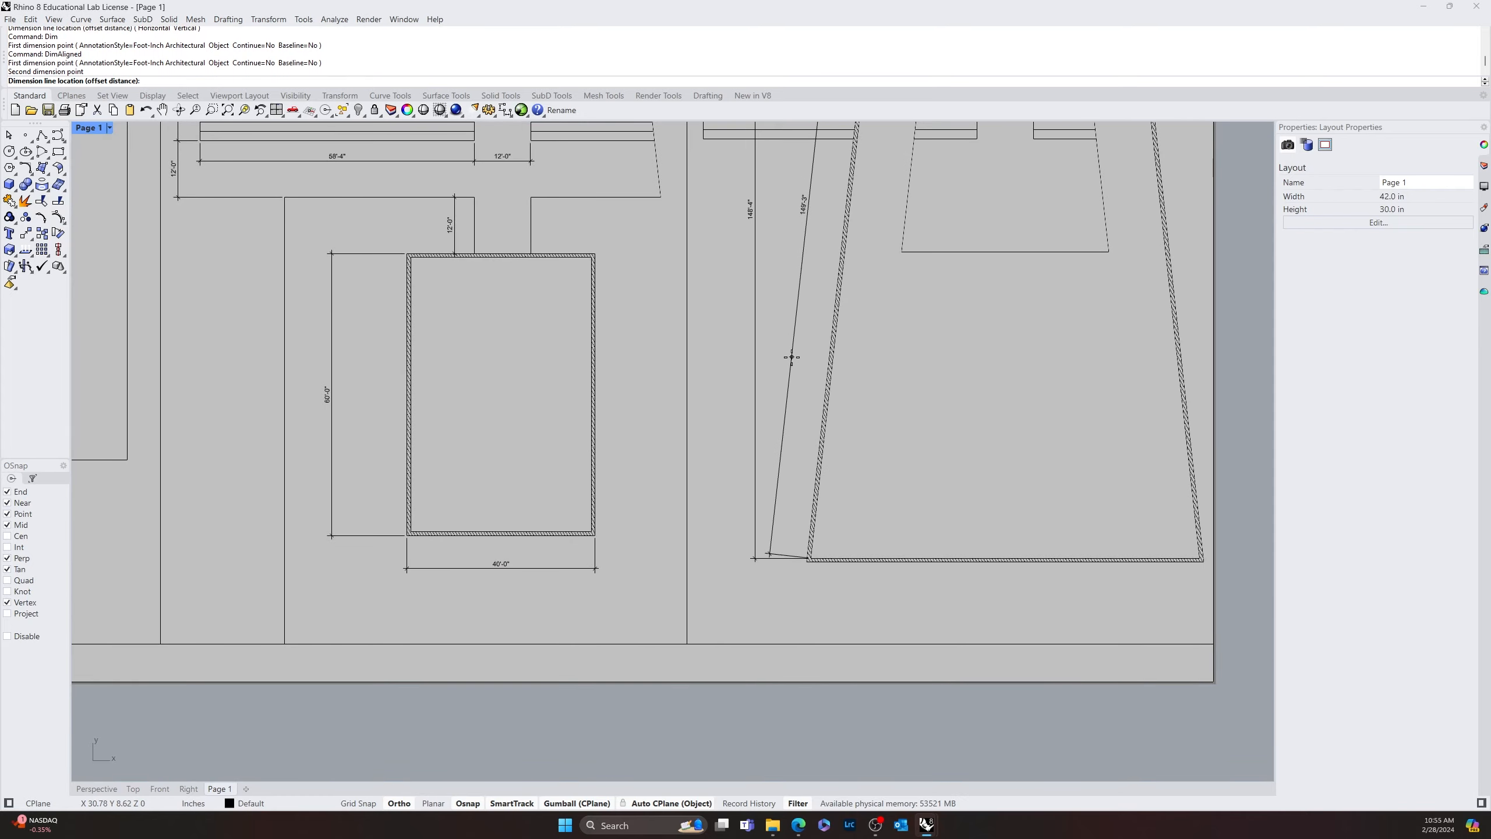
{"action": "right_click_drag", "start_coordinate": [787, 353], "coordinate": [785, 478]}
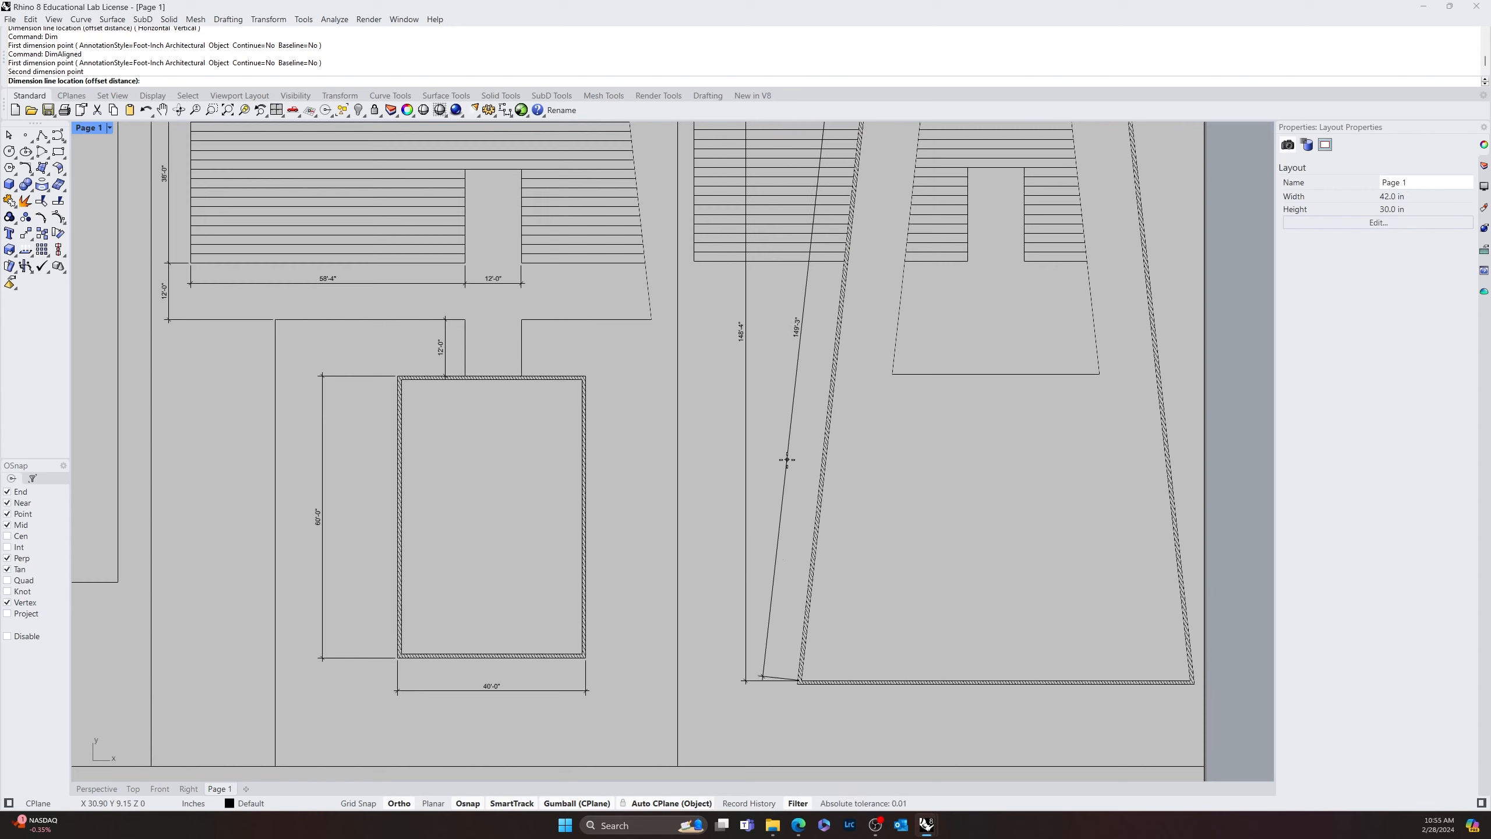
{"action": "key", "text": "Escape"}
Add an aligned dimension for the inner striped trapezoid's full height, placing the dimension line vertically through its central opening
{"action": "key", "text": "space"}
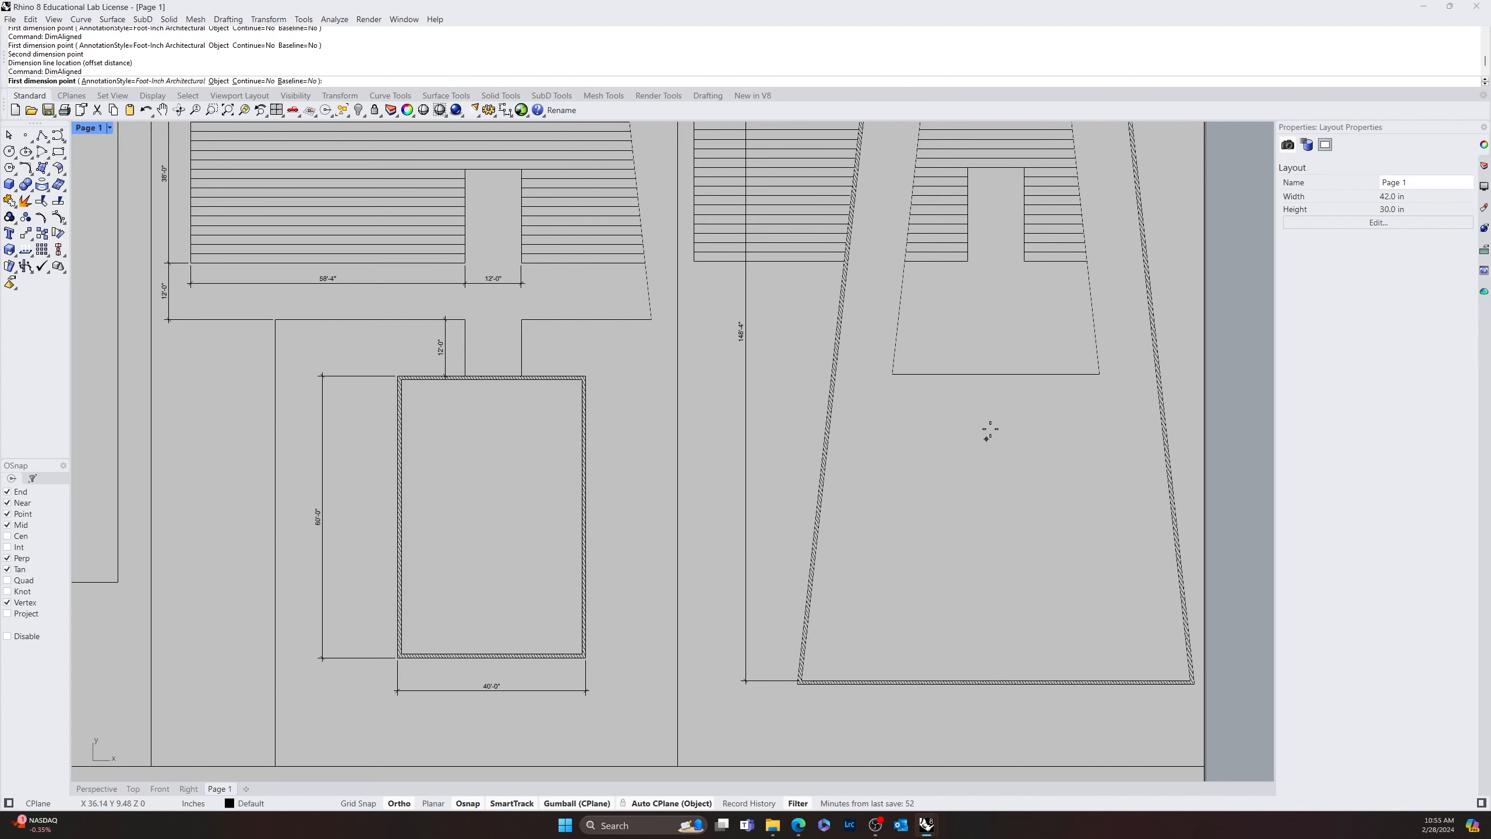
{"action": "right_click_drag", "start_coordinate": [982, 435], "coordinate": [867, 635]}
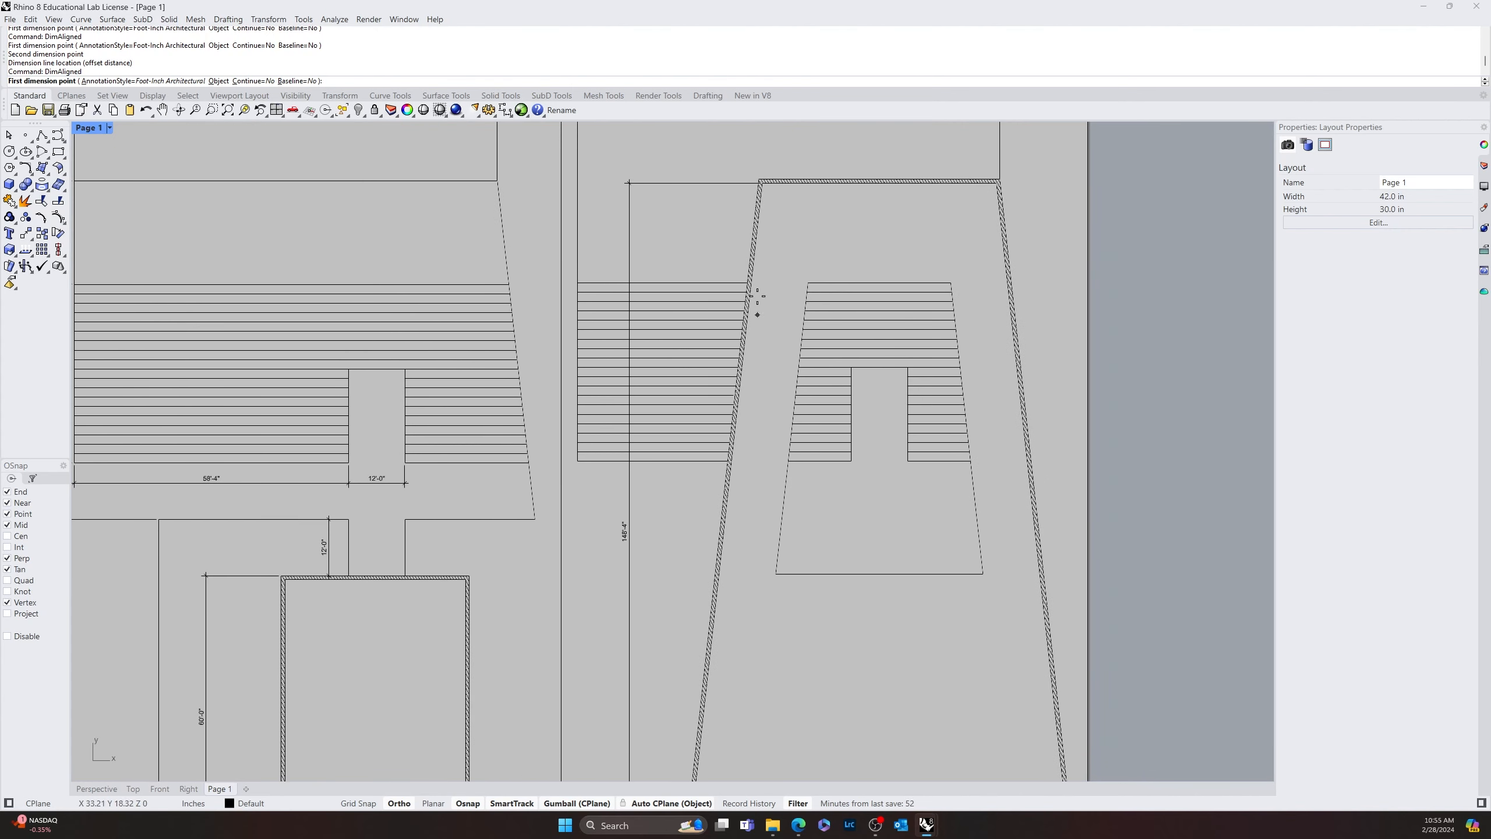
{"action": "left_click", "coordinate": [809, 276]}
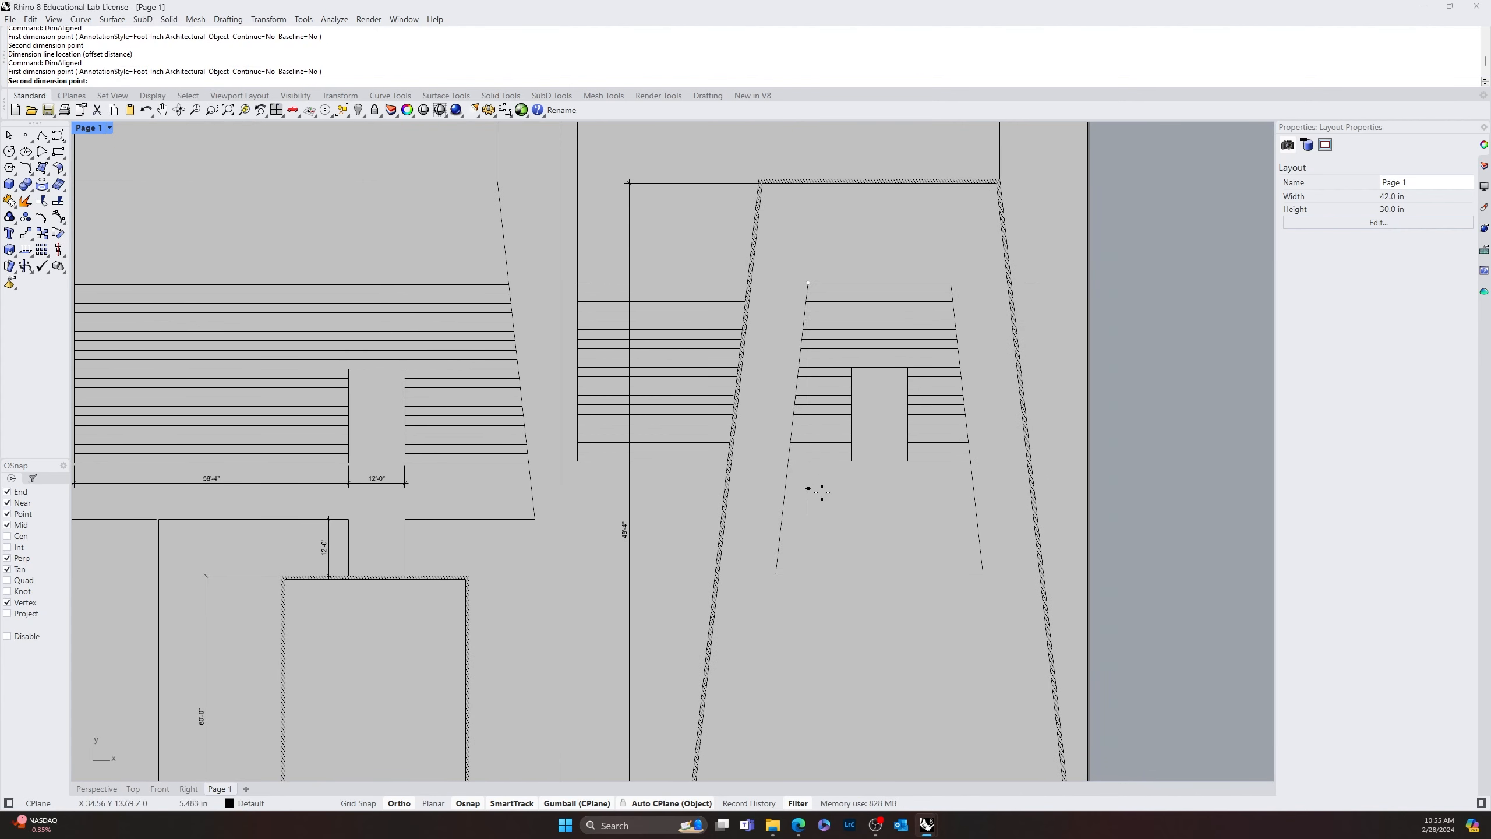
{"action": "left_click", "coordinate": [810, 582]}
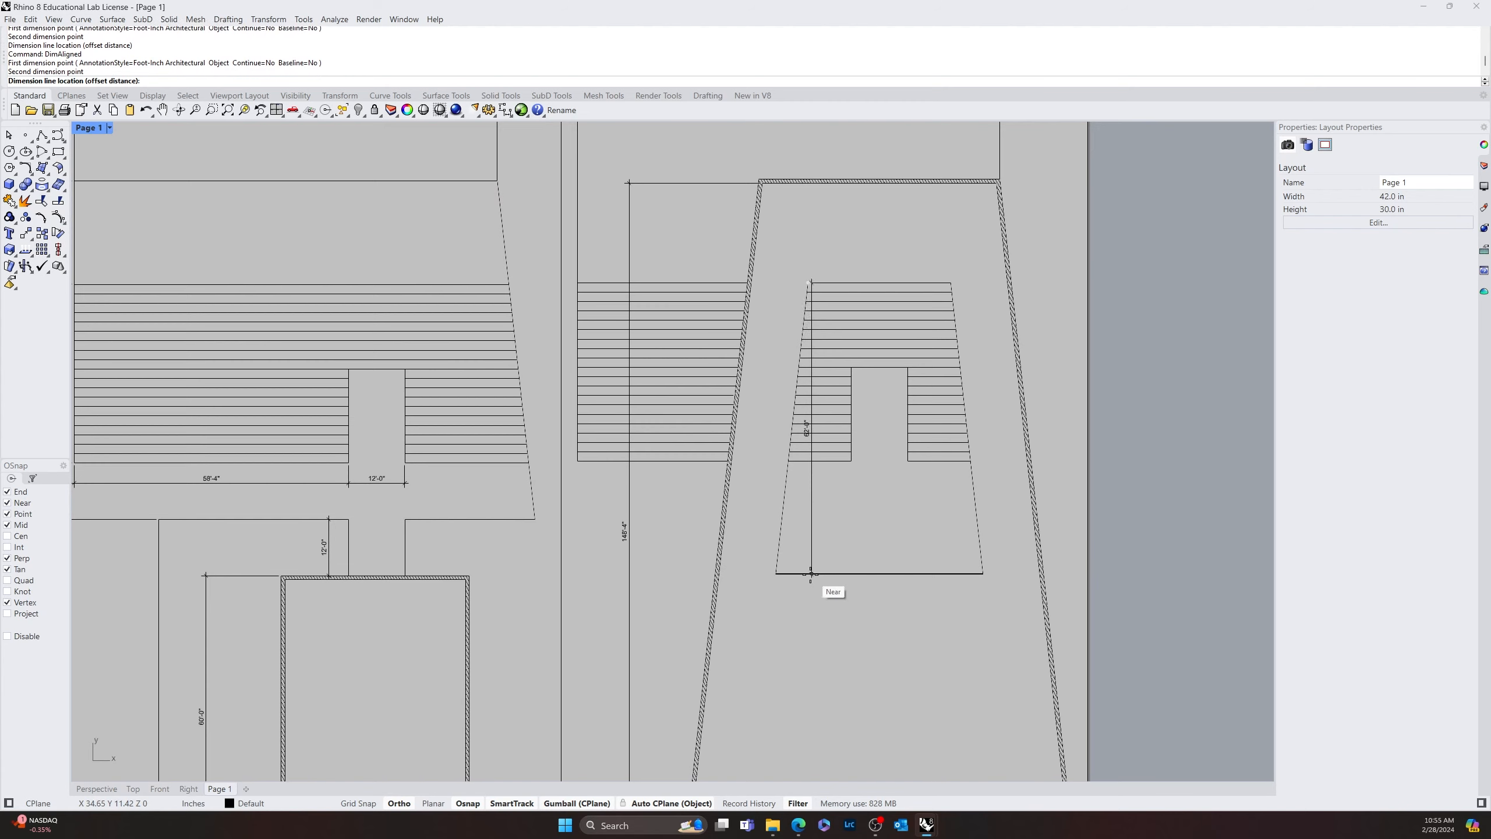
{"action": "left_click", "coordinate": [874, 646]}
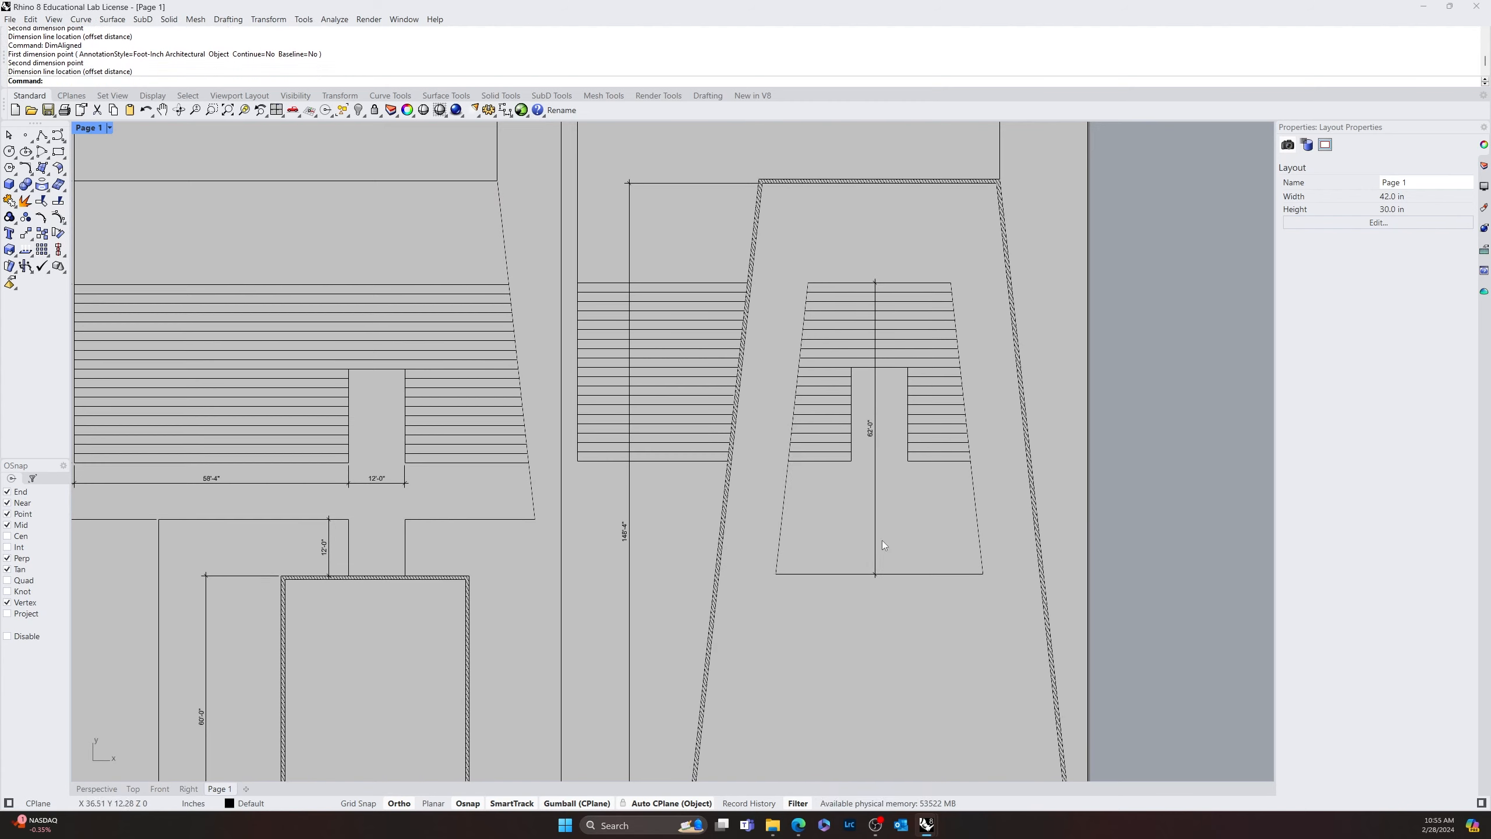
{"action": "key", "text": "Return"}
{"action": "left_click", "coordinate": [809, 283]}
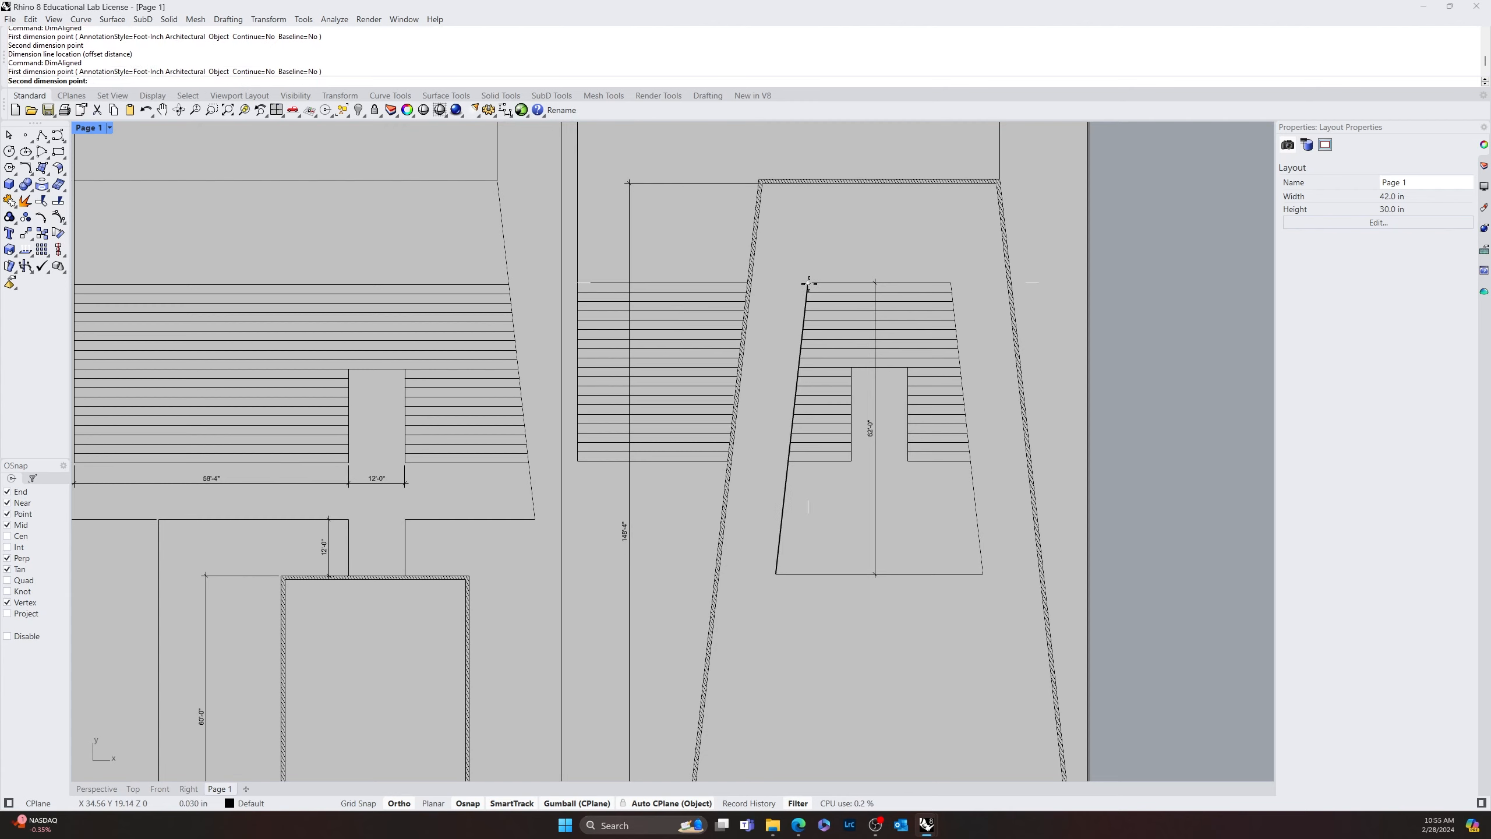
{"action": "left_click", "coordinate": [952, 281]}
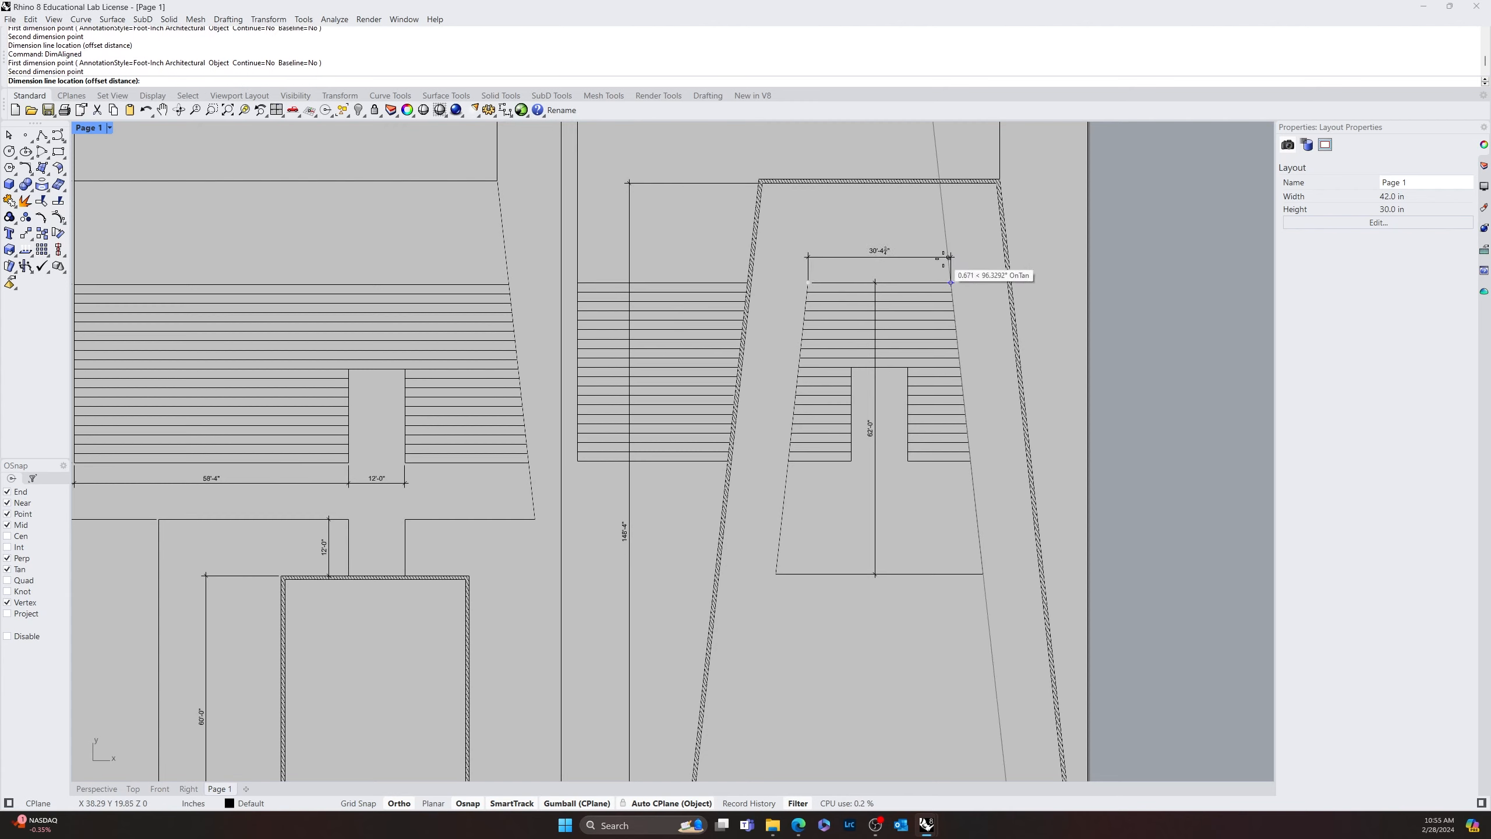
{"action": "key", "text": "Escape"}
Dimension the width of the inner striped trapezoid's top edge, placing the dimension line just above it
{"action": "key", "text": "Return"}
{"action": "left_click", "coordinate": [949, 280]}
{"action": "left_click", "coordinate": [813, 279]}
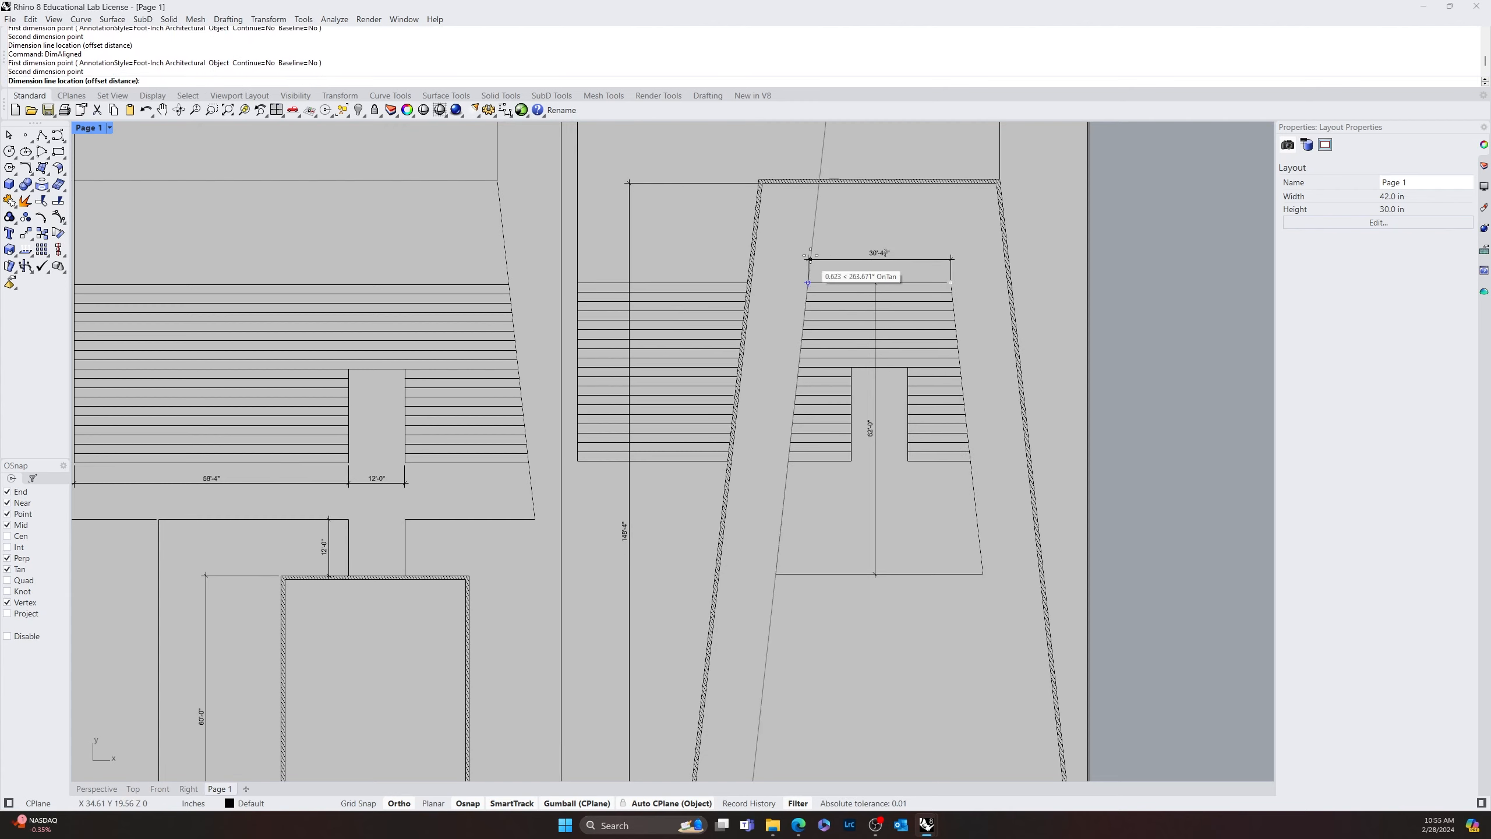
{"action": "left_click", "coordinate": [811, 256]}
Examine the width dimension above the striped trapezoid and its text up close
{"action": "scroll", "coordinate": [804, 275], "scroll_direction": "up", "scroll_amount": 5}
{"action": "left_click_drag", "start_coordinate": [738, 287], "coordinate": [735, 287]}
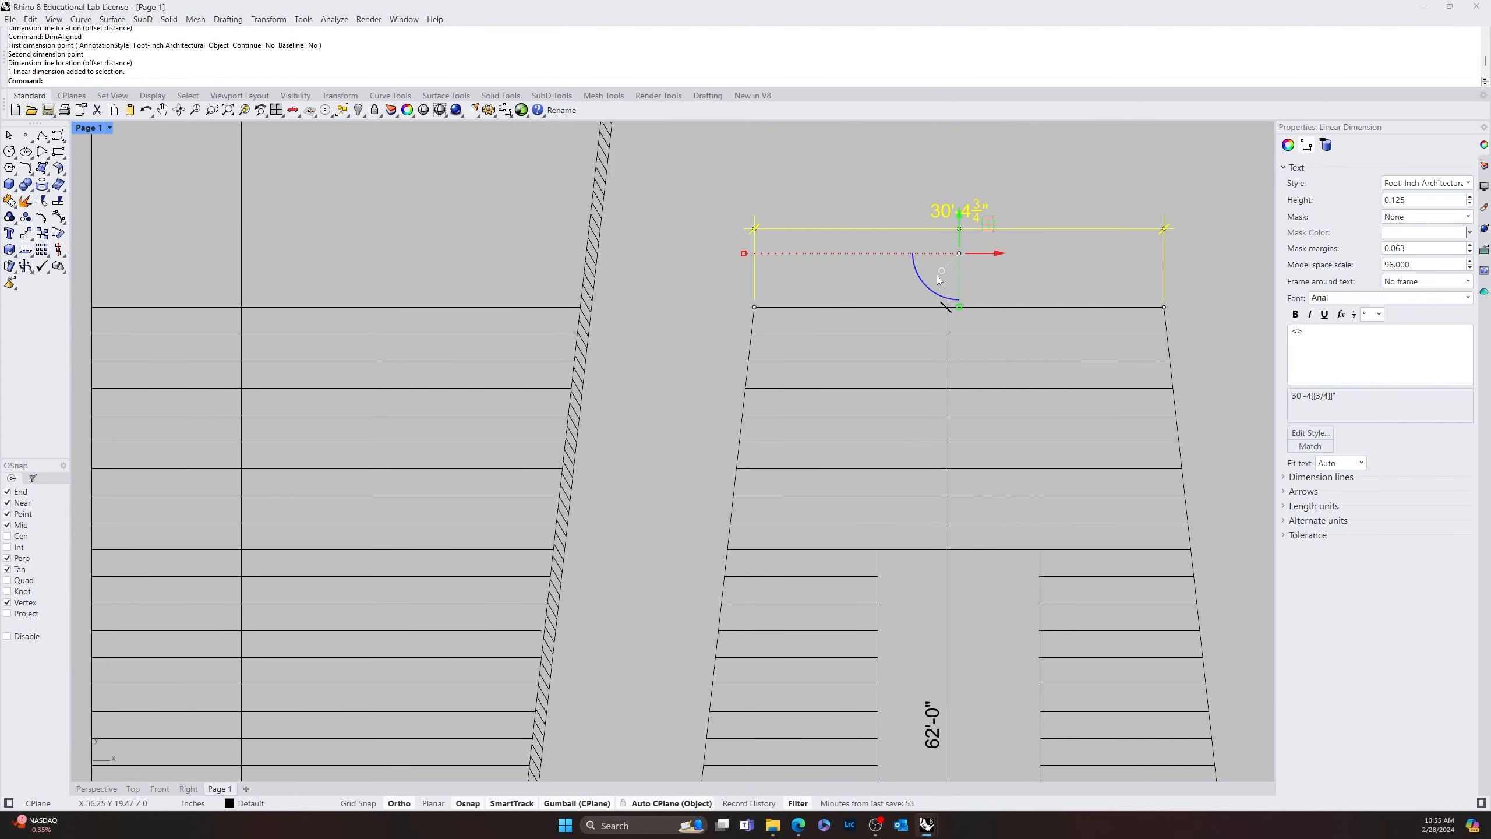
{"action": "scroll", "coordinate": [938, 268], "scroll_direction": "up", "scroll_amount": 8}
{"action": "key", "text": "Escape"}
{"action": "scroll", "coordinate": [1004, 286], "scroll_direction": "down", "scroll_amount": 12}
{"action": "right_click_drag", "start_coordinate": [1029, 242], "coordinate": [881, 321]}
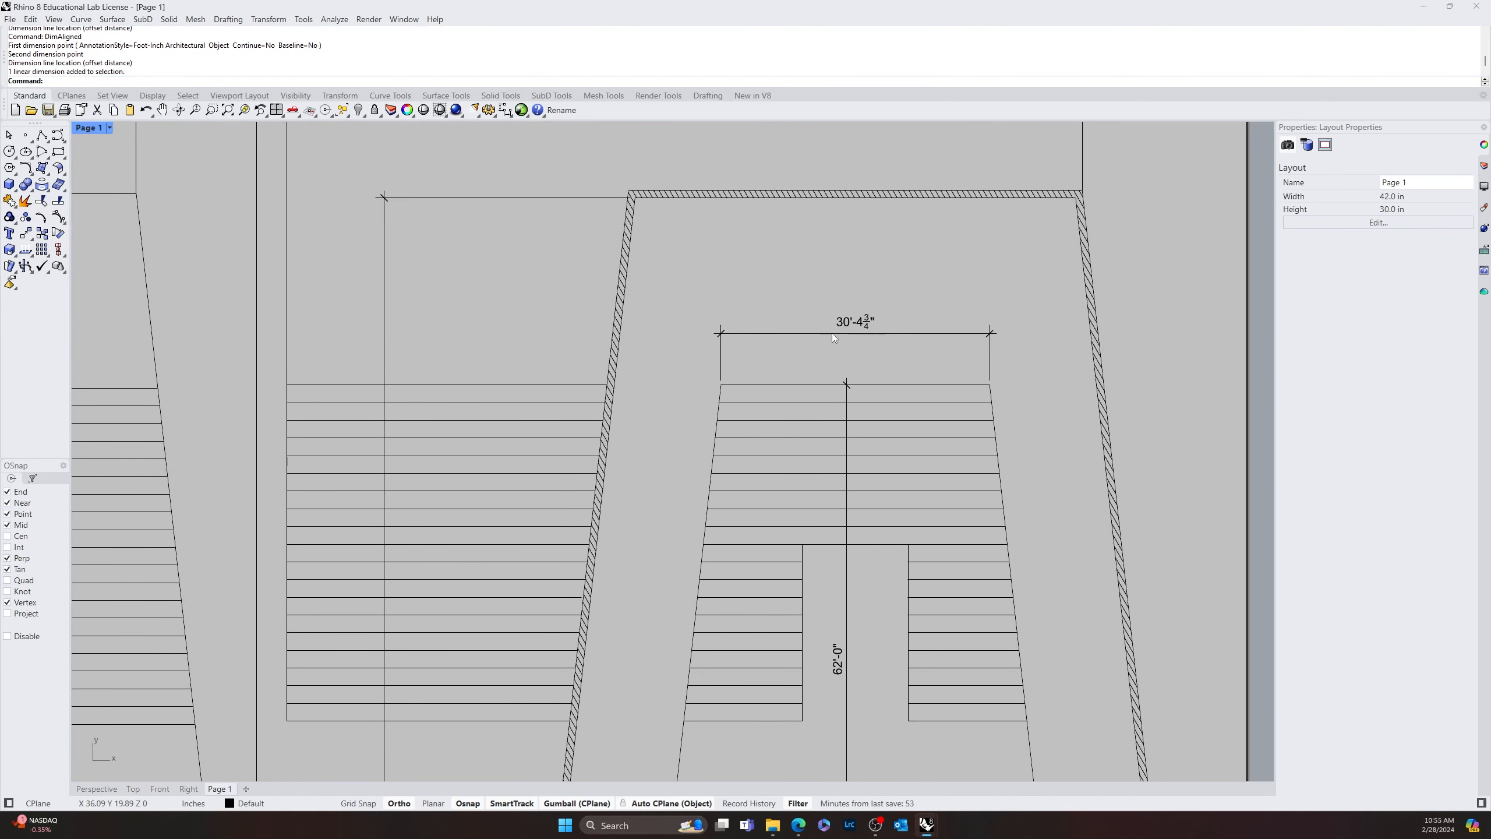
{"action": "left_click", "coordinate": [967, 334]}
{"action": "left_click", "coordinate": [909, 349]}
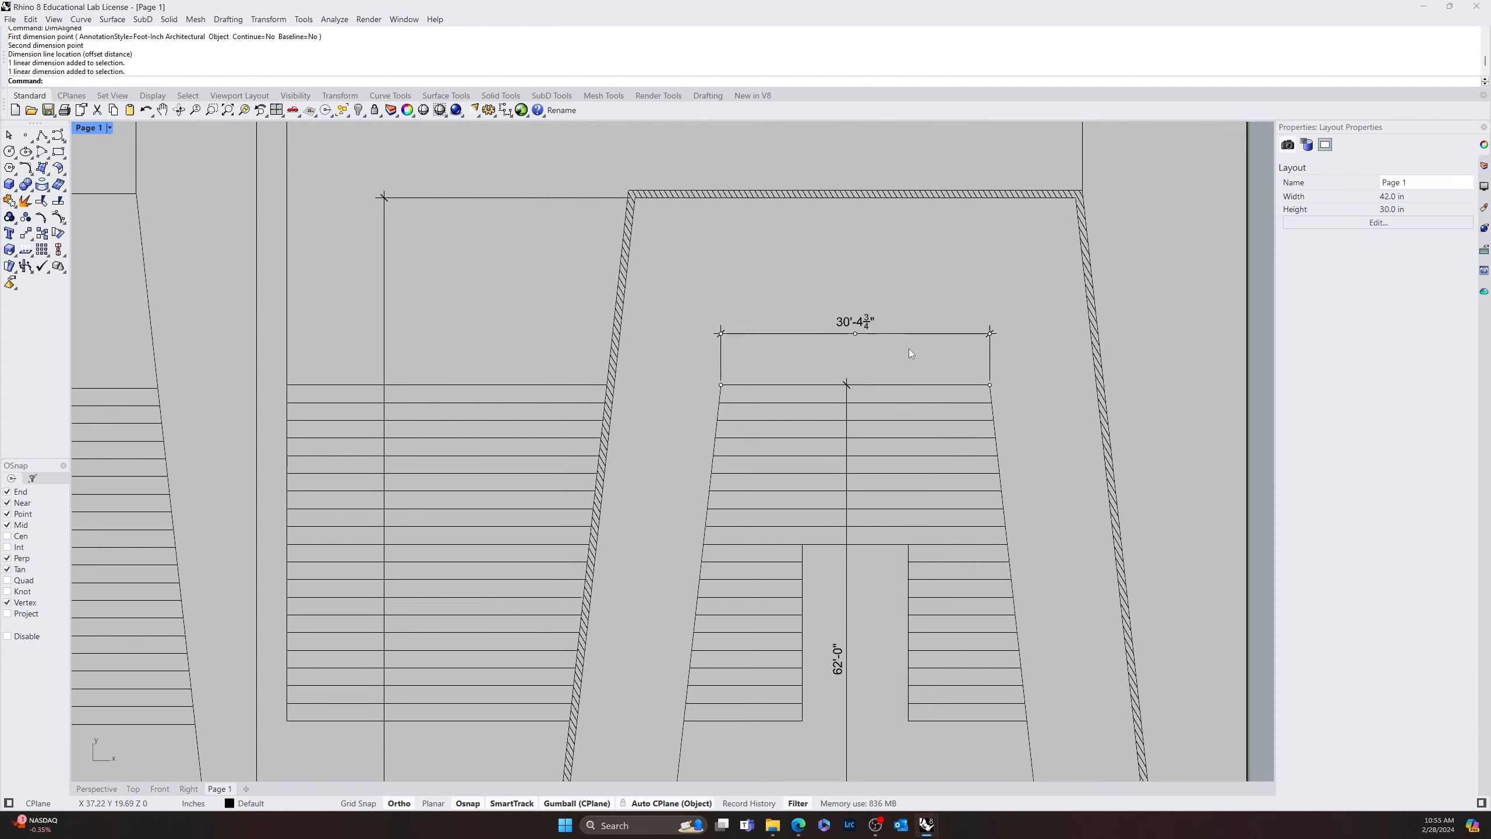
Dimension the hatched outline's top wall between its inner corners, placing the dimension line above the wall
{"action": "scroll", "coordinate": [908, 350], "scroll_direction": "down", "scroll_amount": 6}
{"action": "mouse_move", "coordinate": [1003, 596]}
{"action": "right_mouse_down"}
{"action": "mouse_move", "coordinate": [946, 455]}
{"action": "mouse_move", "coordinate": [766, 611]}
{"action": "right_mouse_up"}
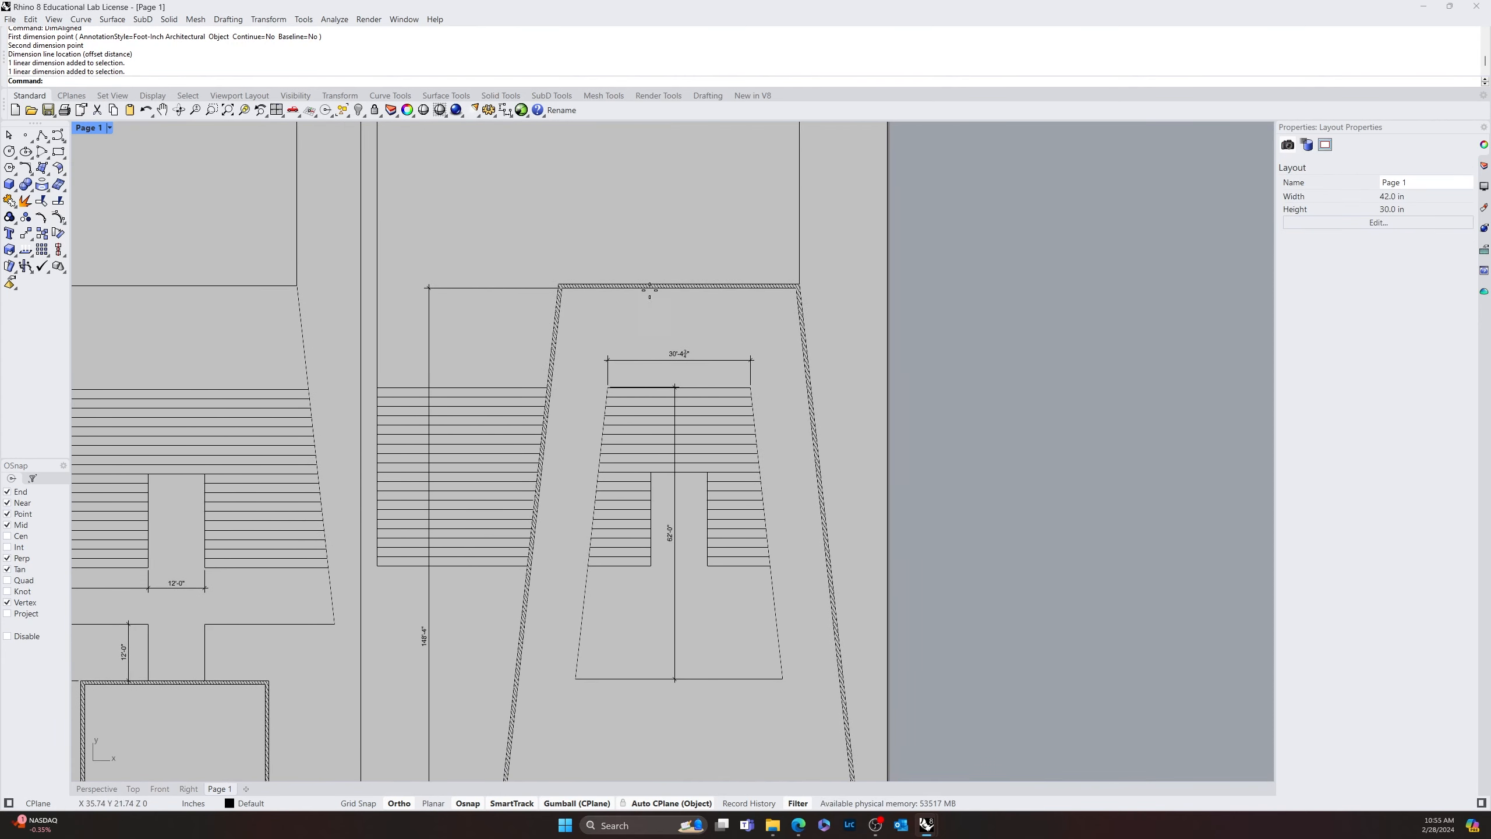
{"action": "key", "text": "Return"}
{"action": "scroll", "coordinate": [565, 289], "scroll_direction": "up", "scroll_amount": 5}
{"action": "left_click", "coordinate": [562, 286]}
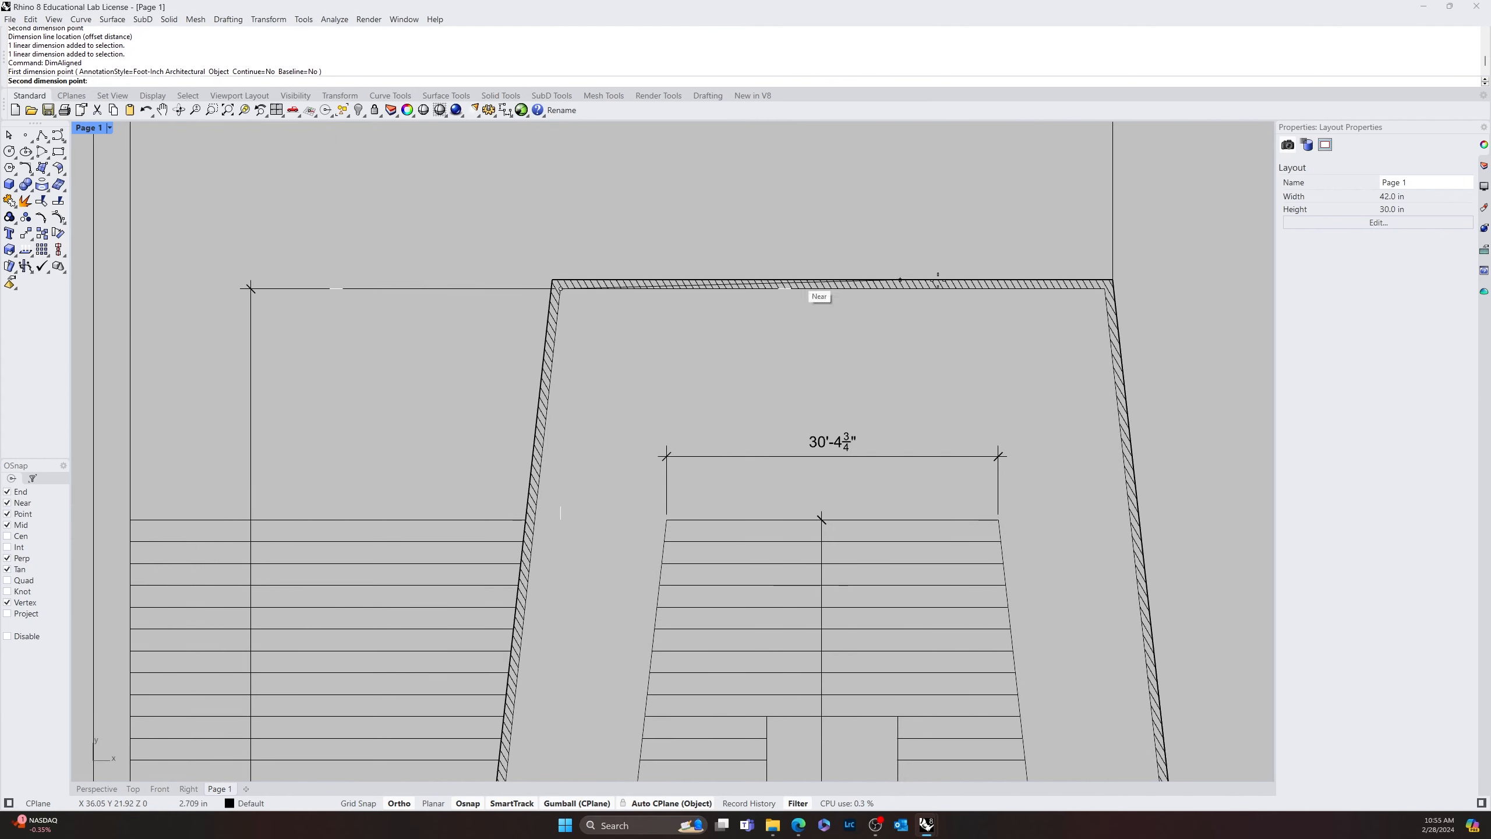
{"action": "left_click", "coordinate": [1100, 291]}
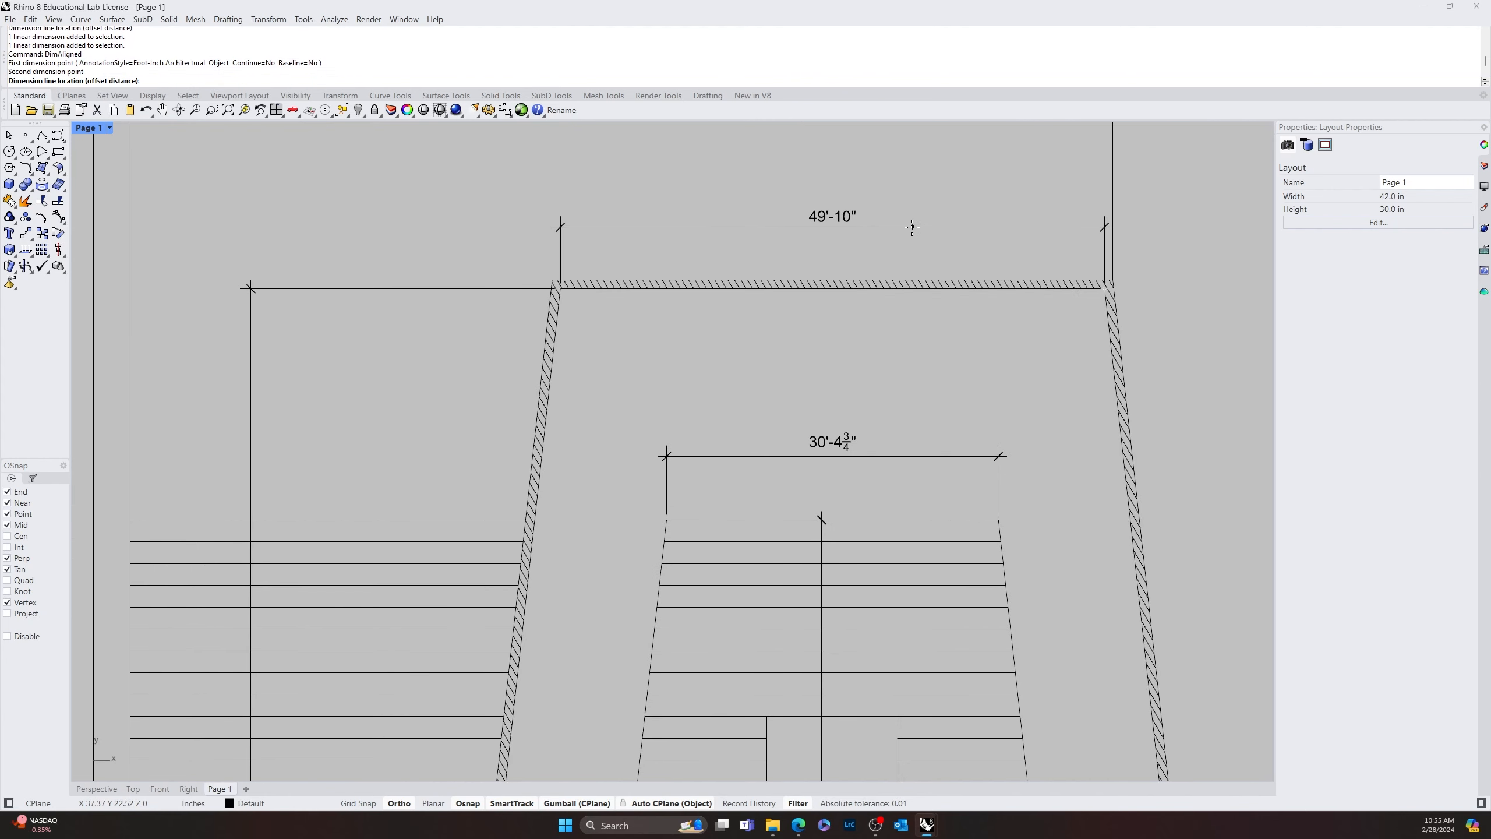
{"action": "left_click", "coordinate": [915, 218]}
Add an aligned dimension from the striped trapezoid's lower-left corner perpendicular to the hatched left wall, placed just below the corner
{"action": "scroll", "coordinate": [963, 353], "scroll_direction": "down", "scroll_amount": 4}
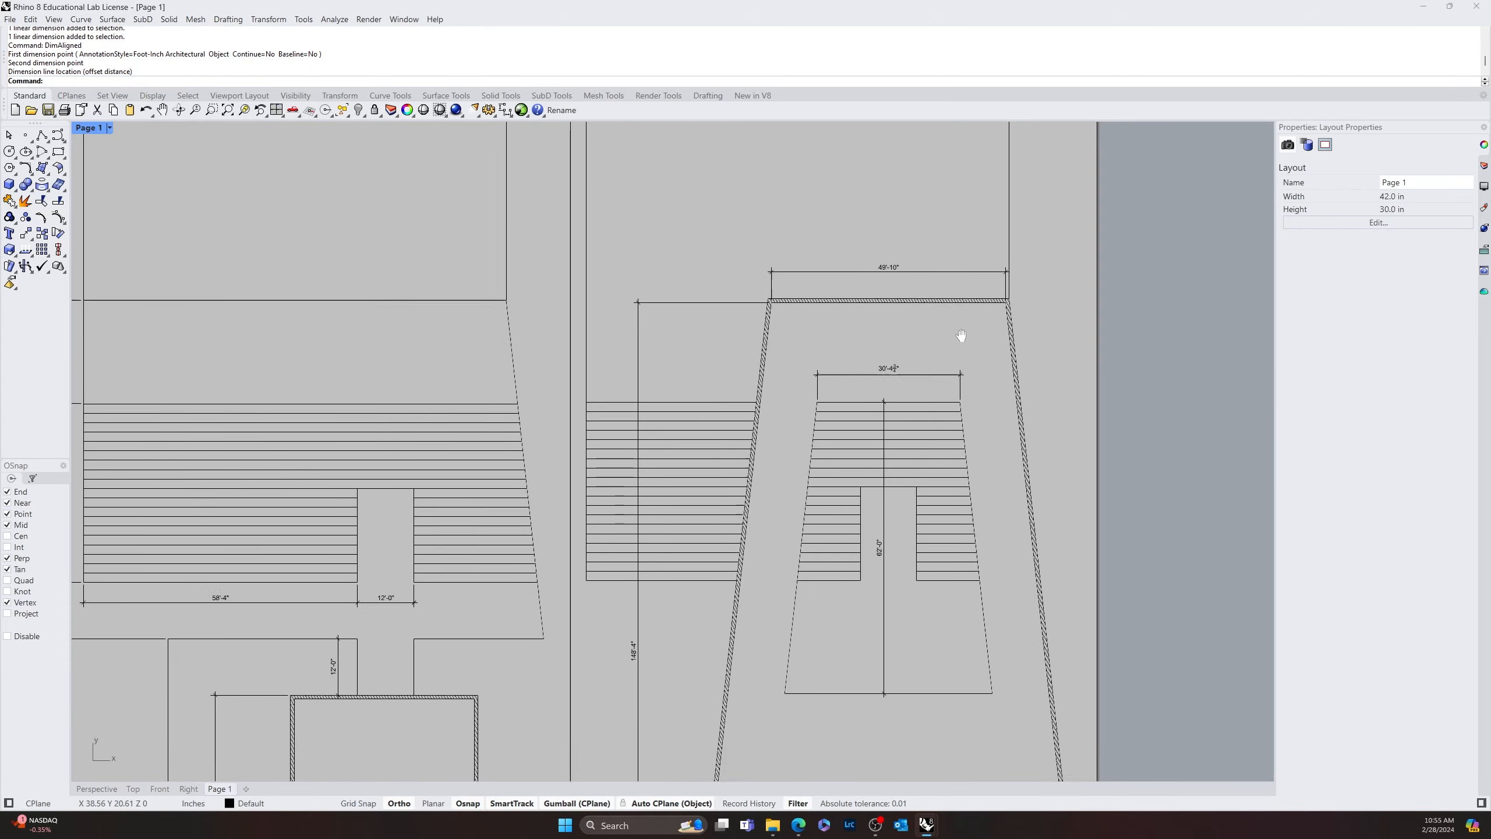
{"action": "scroll", "coordinate": [795, 317], "scroll_direction": "up", "scroll_amount": 7}
{"action": "scroll", "coordinate": [749, 364], "scroll_direction": "down", "scroll_amount": 7}
{"action": "right_click_drag", "start_coordinate": [734, 546], "coordinate": [702, 355]}
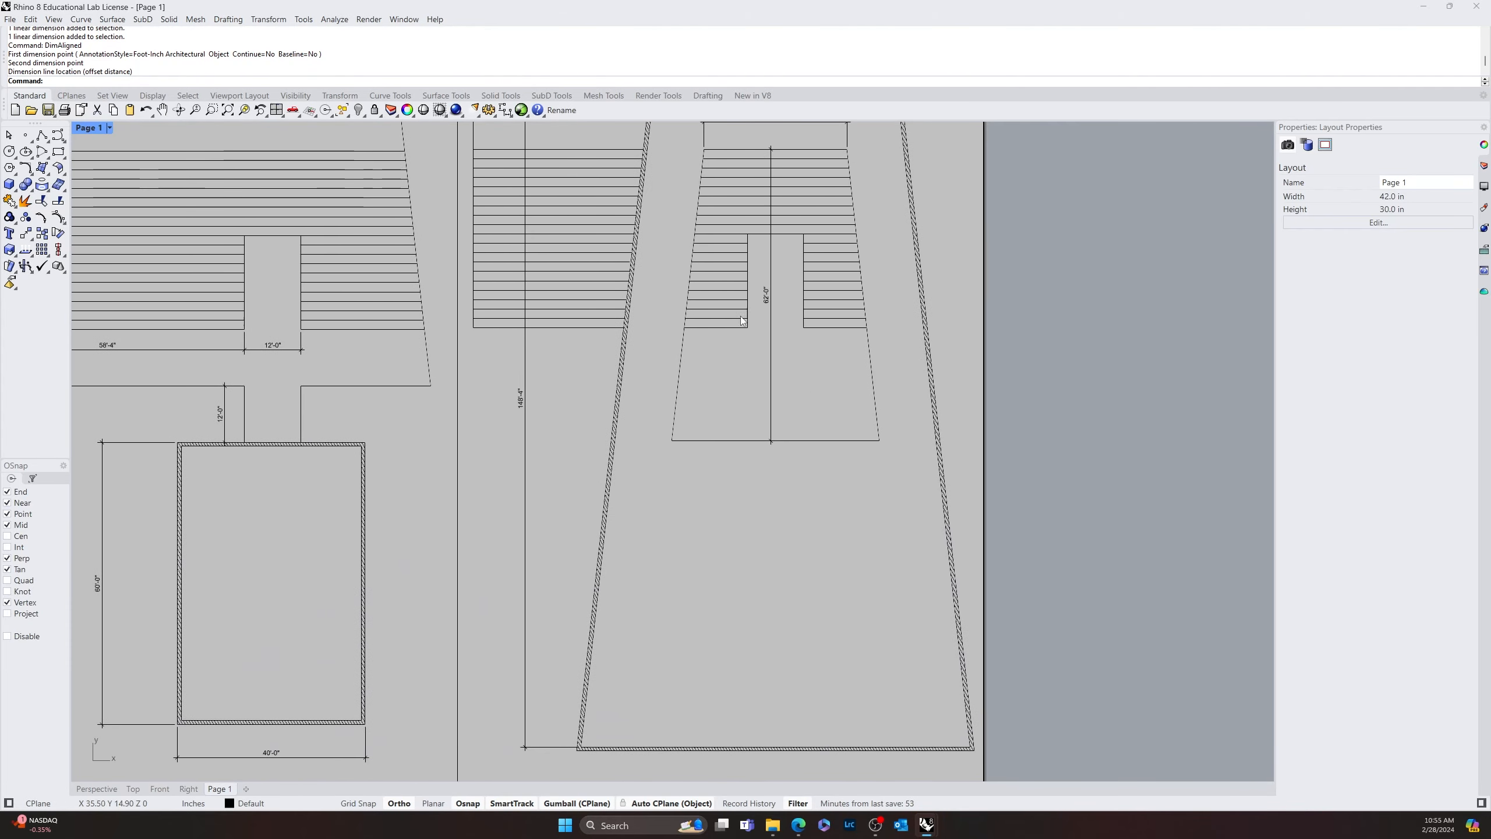
{"action": "key", "text": "space"}
{"action": "left_click", "coordinate": [668, 439]}
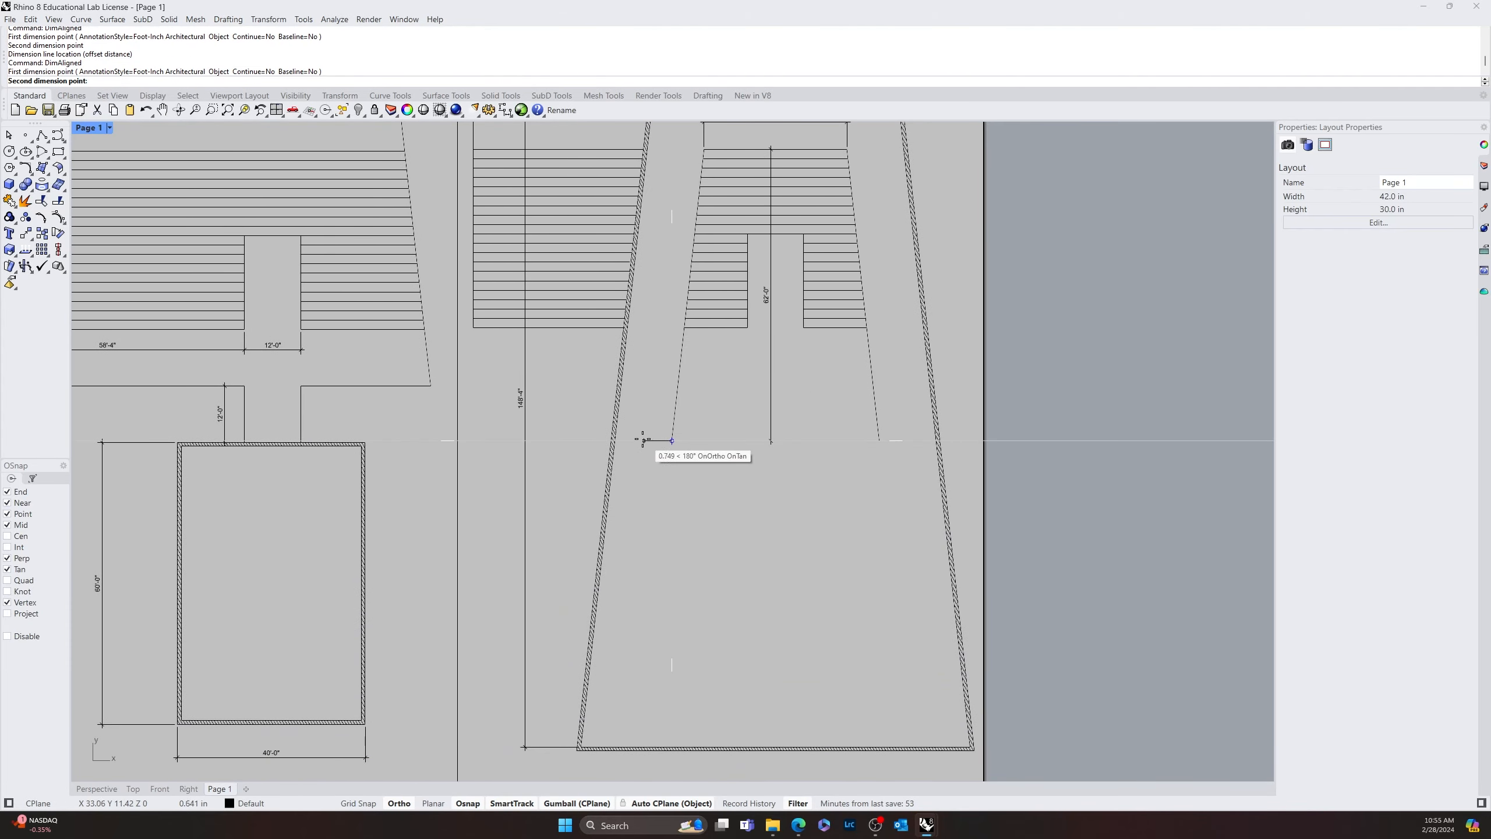
{"action": "scroll", "coordinate": [617, 435], "scroll_direction": "up", "scroll_amount": 4}
{"action": "left_click", "coordinate": [615, 430]}
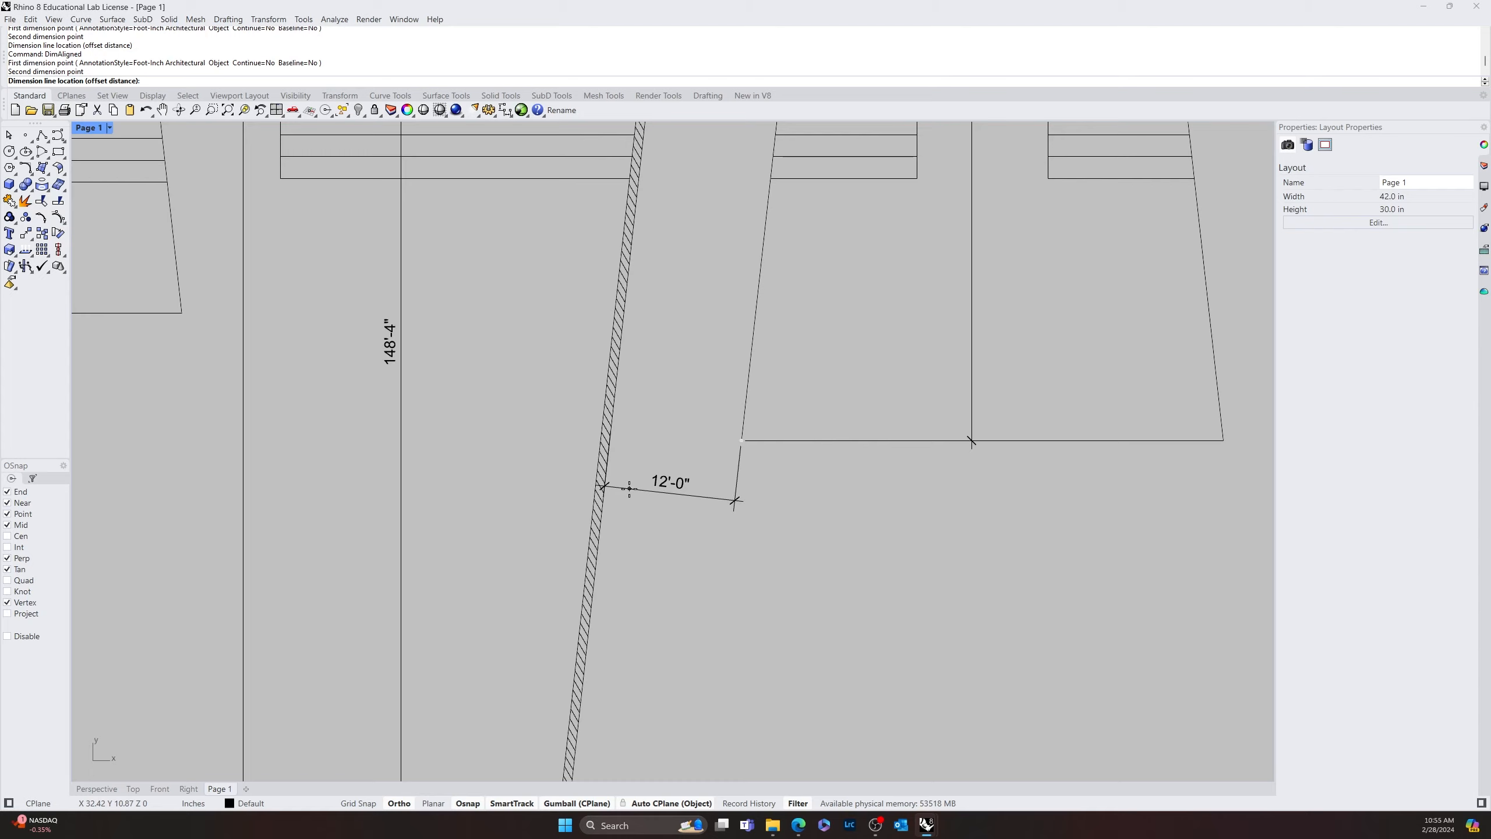
{"action": "left_click", "coordinate": [628, 488]}
Review the placed dimensions and the three detail views across the layout page
{"action": "right_click_drag", "start_coordinate": [826, 495], "coordinate": [733, 469]}
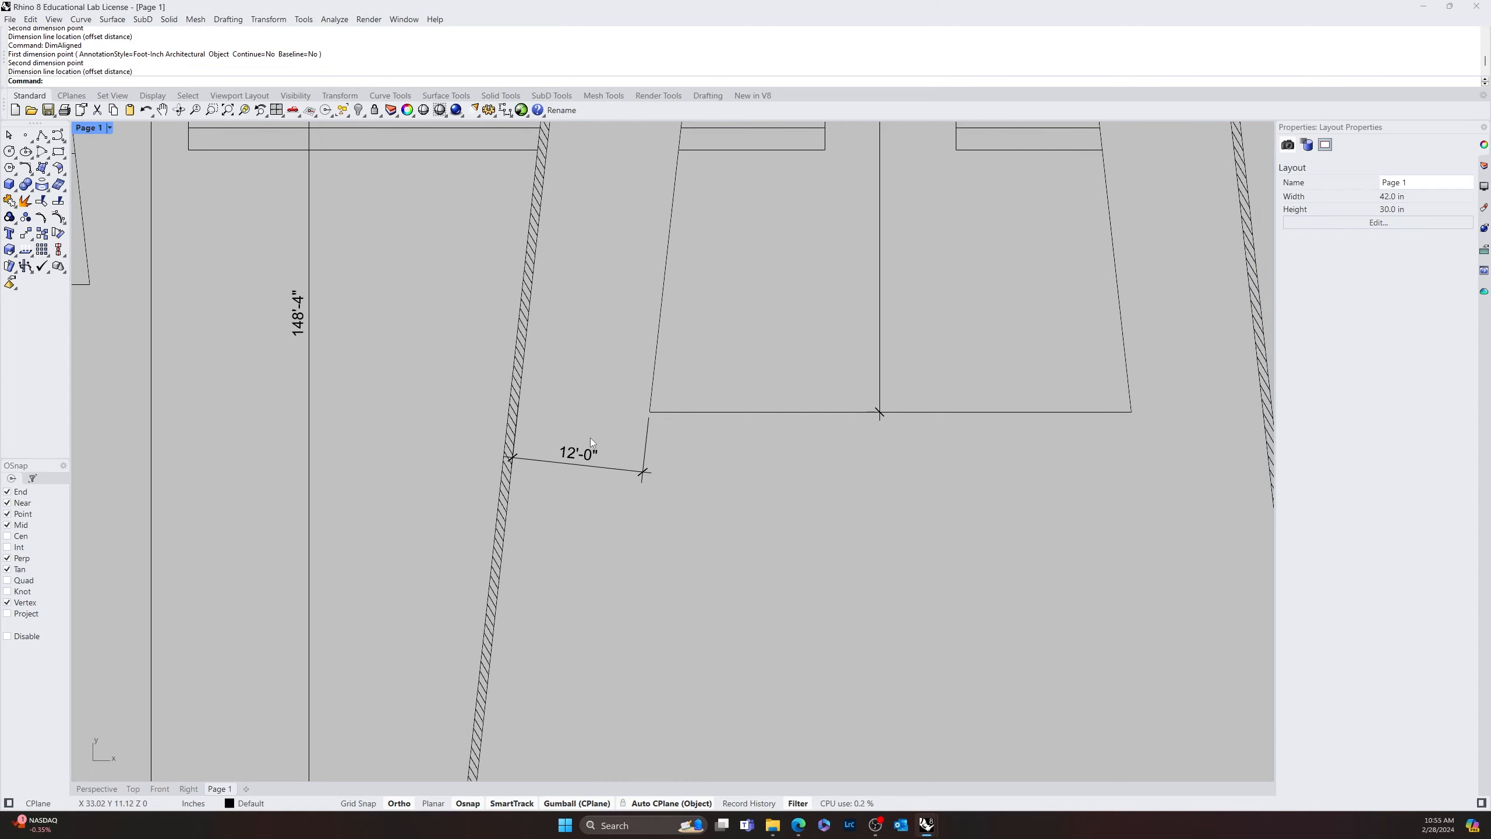
{"action": "scroll", "coordinate": [655, 467], "scroll_direction": "down", "scroll_amount": 4}
{"action": "right_click_drag", "start_coordinate": [838, 503], "coordinate": [581, 597]}
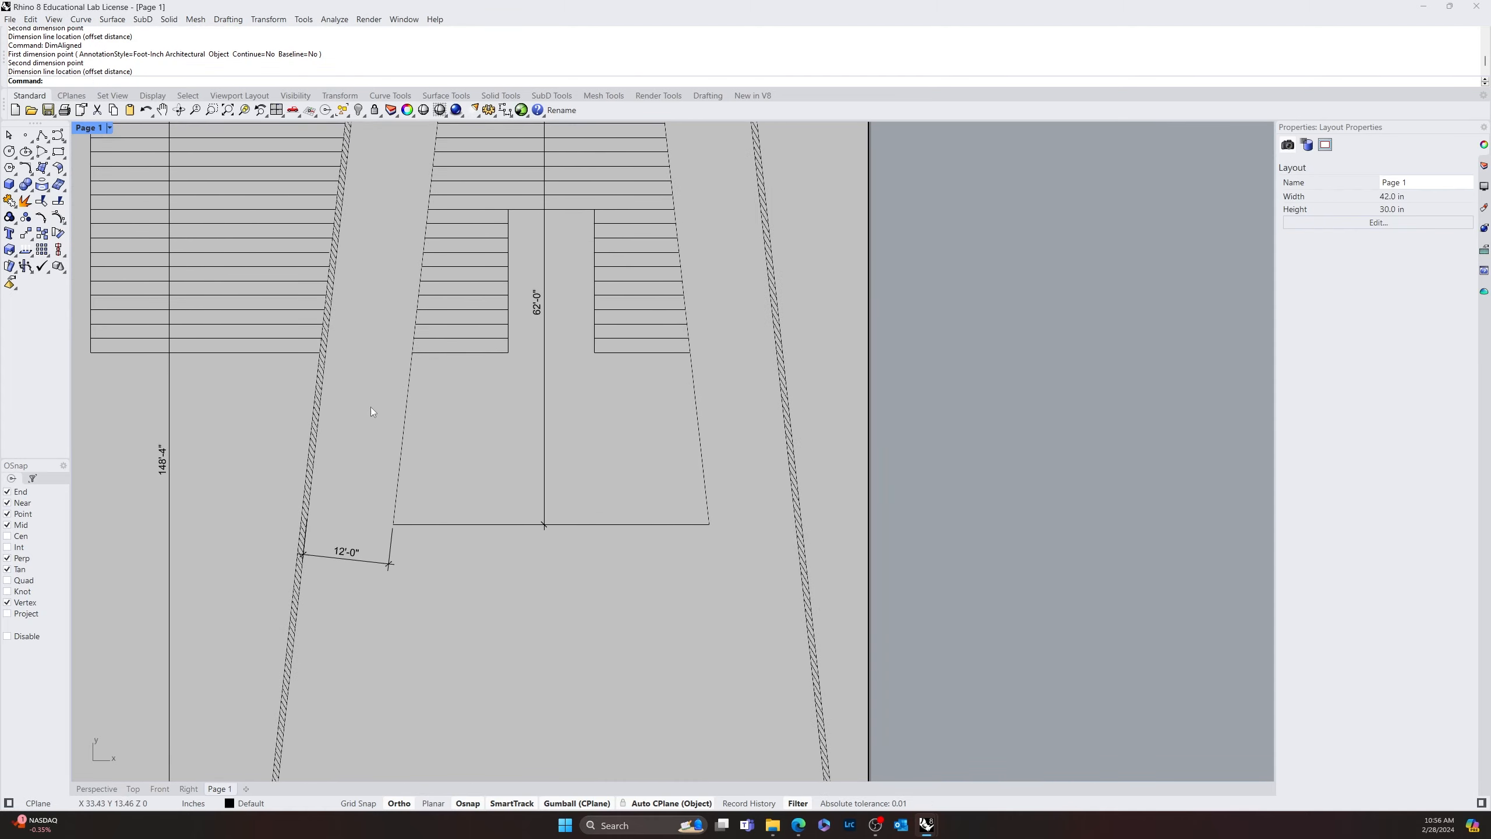
{"action": "scroll", "coordinate": [498, 473], "scroll_direction": "down", "scroll_amount": 4}
{"action": "right_click_drag", "start_coordinate": [593, 699], "coordinate": [831, 541]}
{"action": "scroll", "coordinate": [687, 537], "scroll_direction": "down", "scroll_amount": 8}
{"action": "right_click_drag", "start_coordinate": [687, 537], "coordinate": [750, 550]}
{"action": "scroll", "coordinate": [422, 485], "scroll_direction": "up", "scroll_amount": 6}
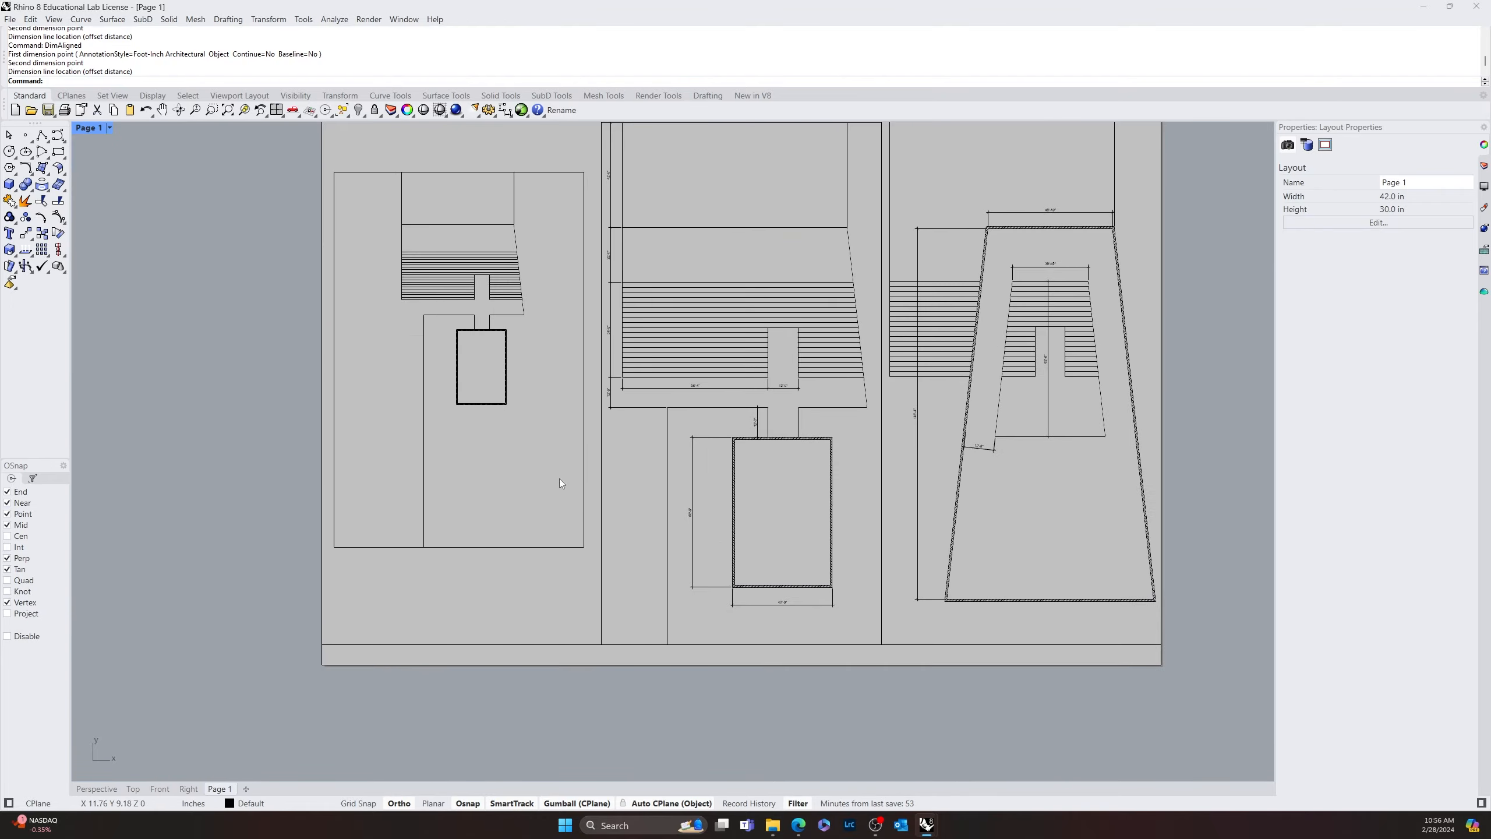
Look over the layout page and the free space beneath each of the three detail views
{"action": "right_click_drag", "start_coordinate": [635, 408], "coordinate": [541, 547]}
{"action": "scroll", "coordinate": [797, 389], "scroll_direction": "down", "scroll_amount": 3}
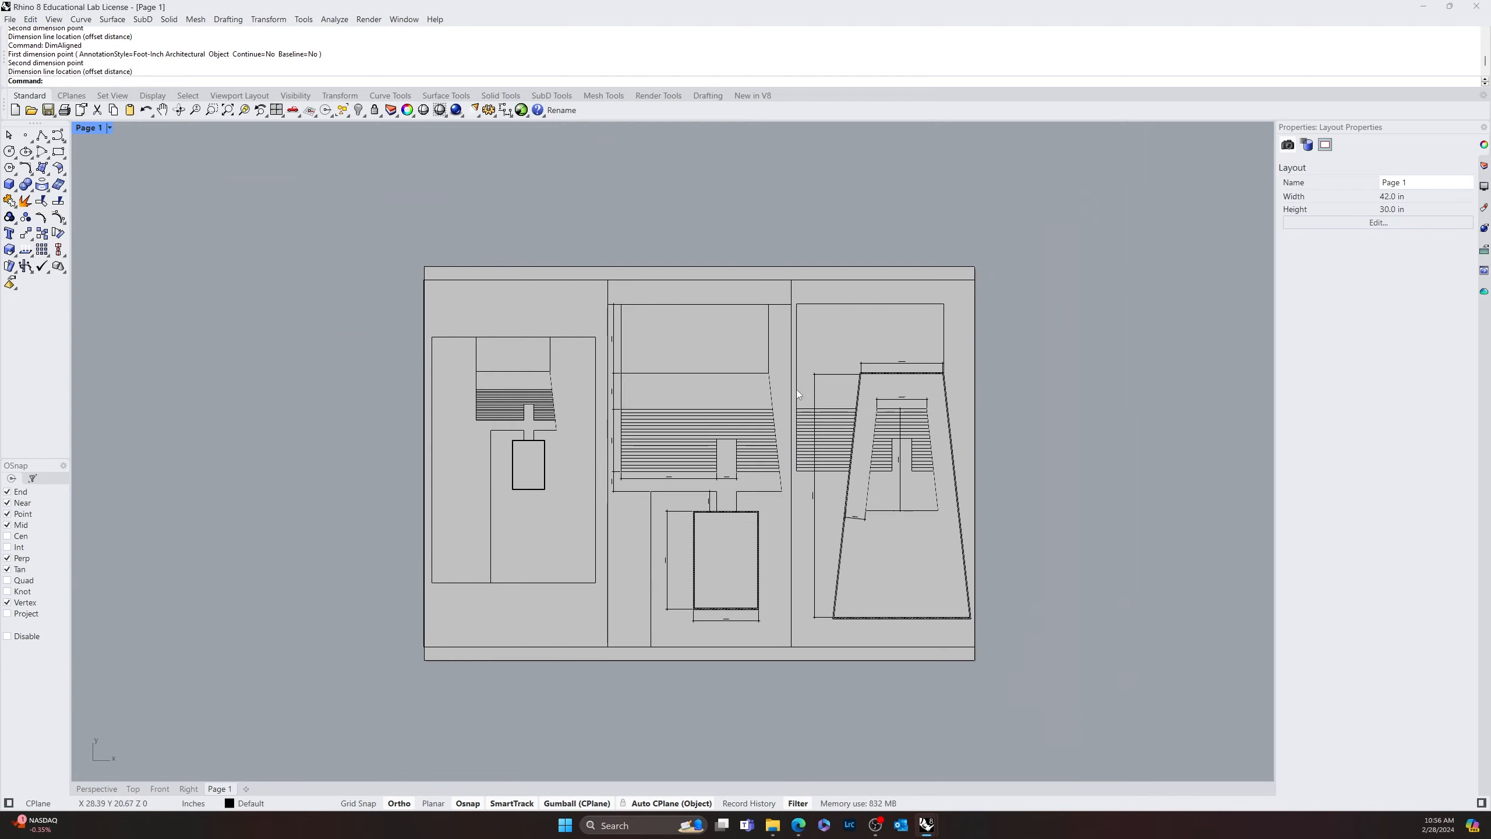
{"action": "right_click_drag", "start_coordinate": [797, 390], "coordinate": [738, 313]}
{"action": "scroll", "coordinate": [670, 417], "scroll_direction": "up", "scroll_amount": 4}
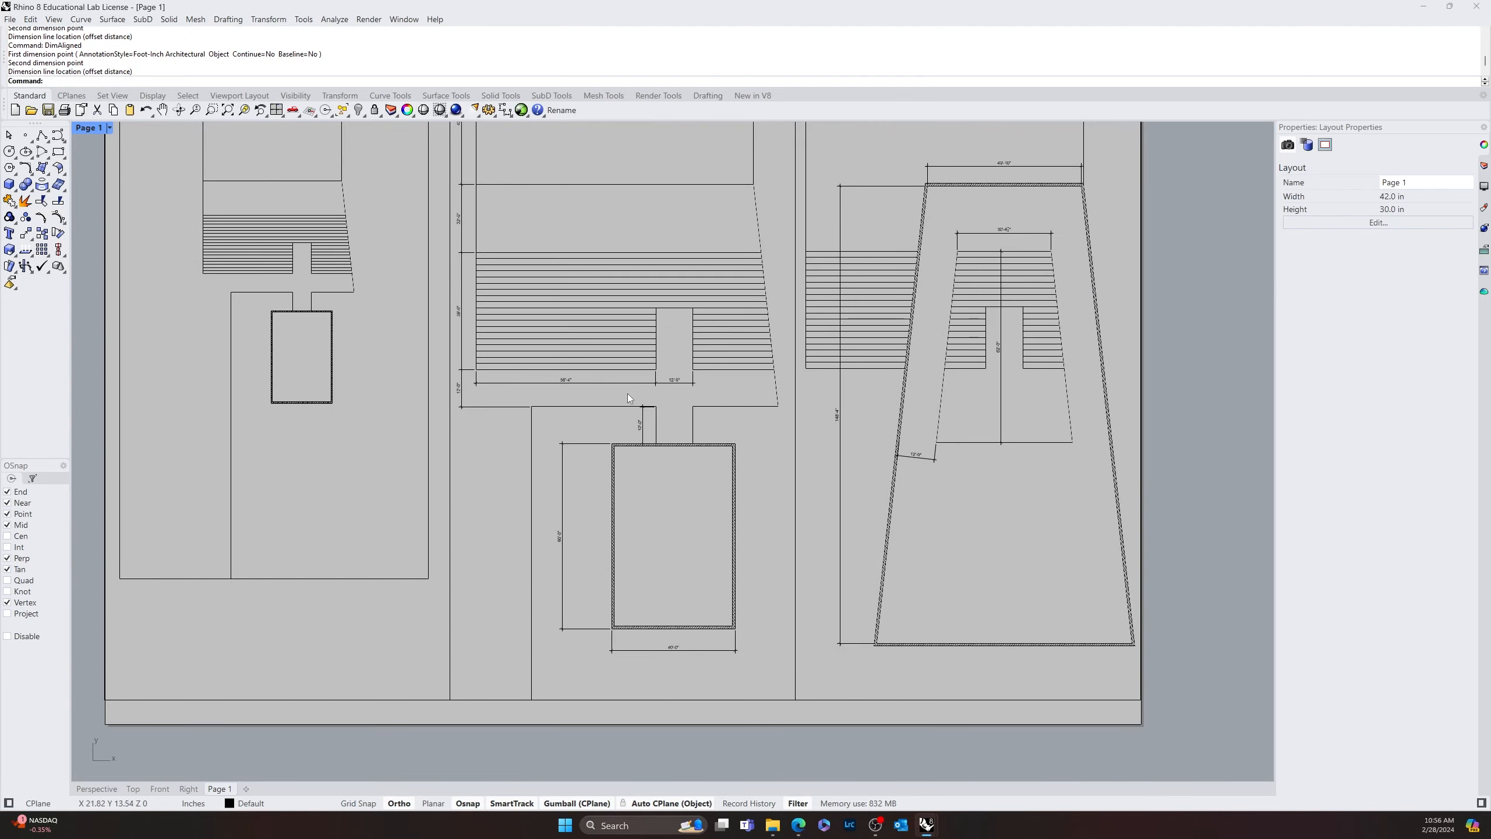
{"action": "scroll", "coordinate": [357, 488], "scroll_direction": "down", "scroll_amount": 6}
{"action": "right_click_drag", "start_coordinate": [385, 477], "coordinate": [407, 542]}
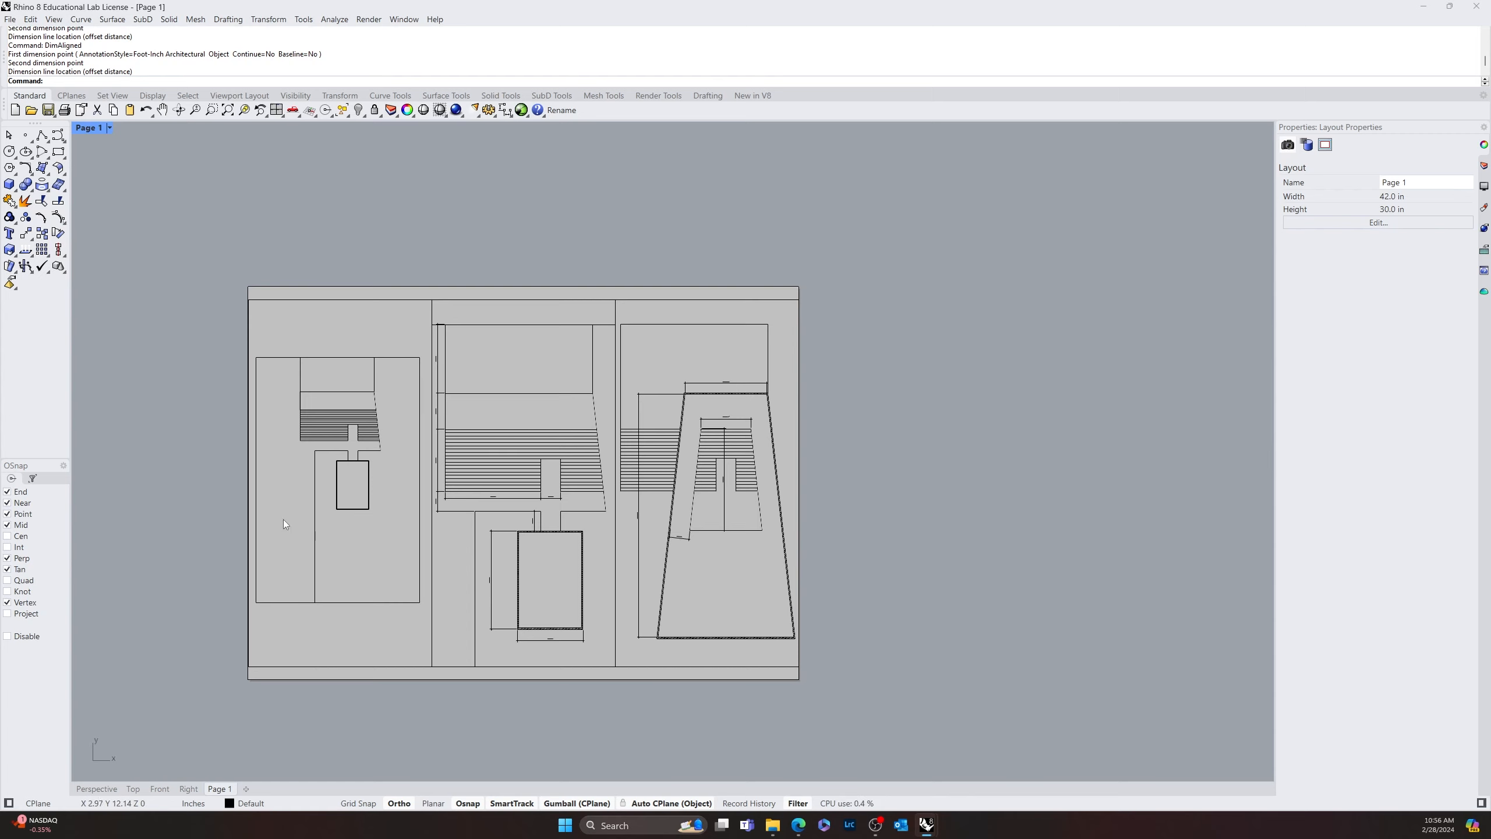
{"action": "scroll", "coordinate": [346, 567], "scroll_direction": "up", "scroll_amount": 4}
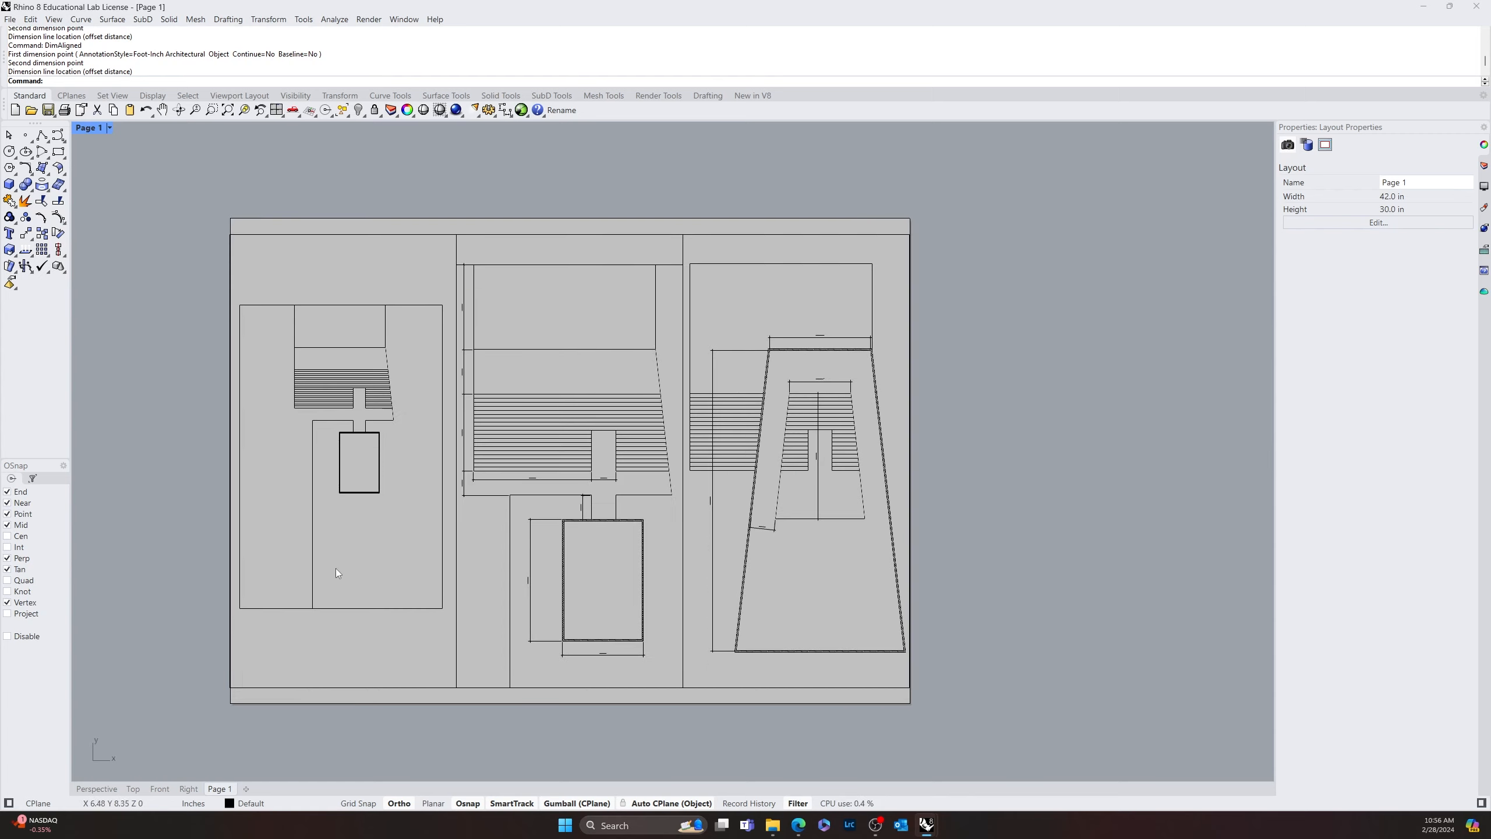
{"action": "right_click_drag", "start_coordinate": [407, 562], "coordinate": [476, 529]}
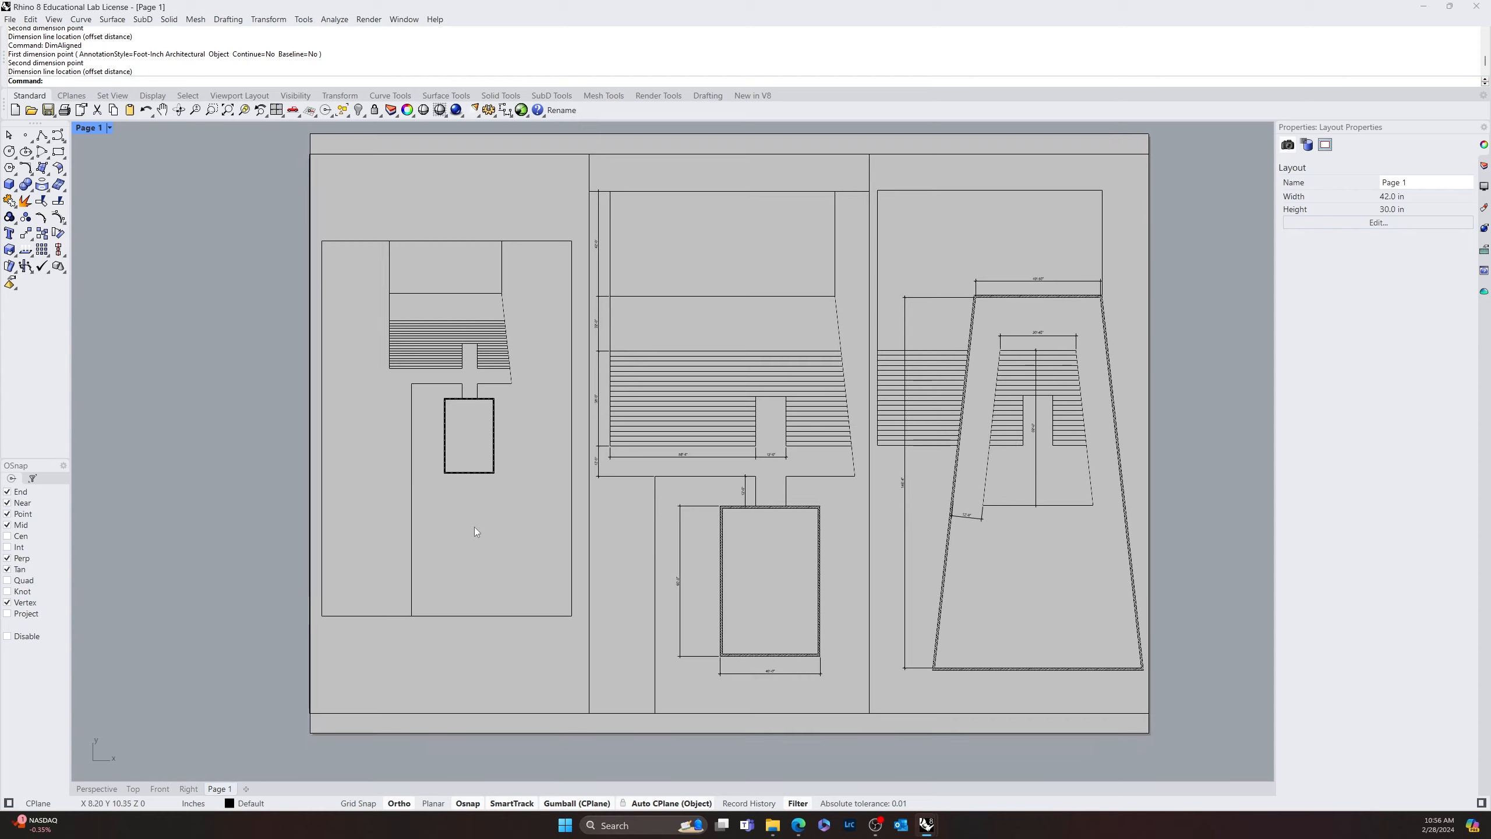
Add the text "PLOT PLAN" at 0.5 in height, centred just below the small site plan detail
{"action": "scroll", "coordinate": [474, 572], "scroll_direction": "up", "scroll_amount": 4}
{"action": "type", "text": "text"}
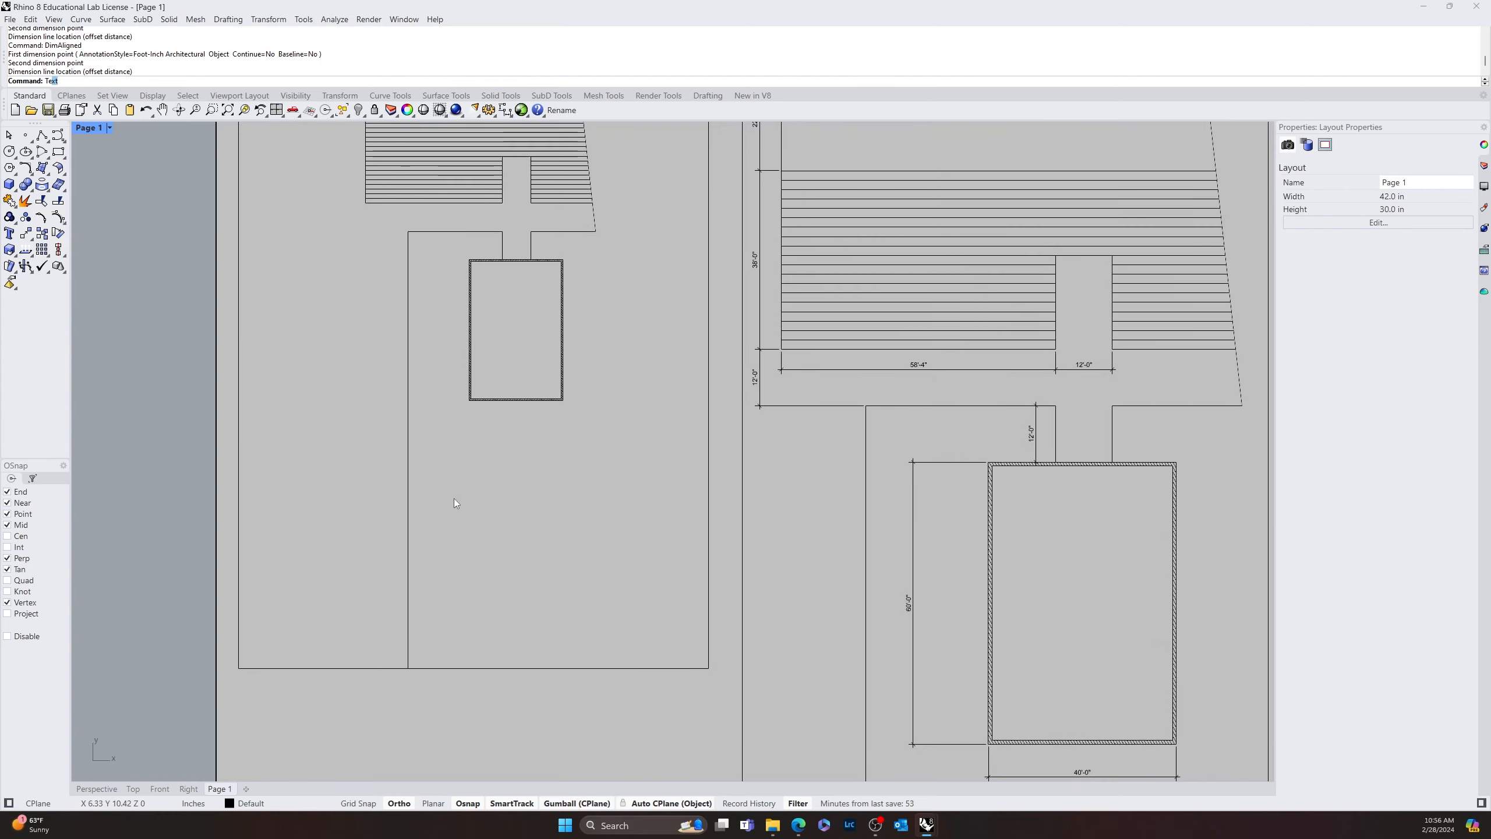
{"action": "key", "text": "Return"}
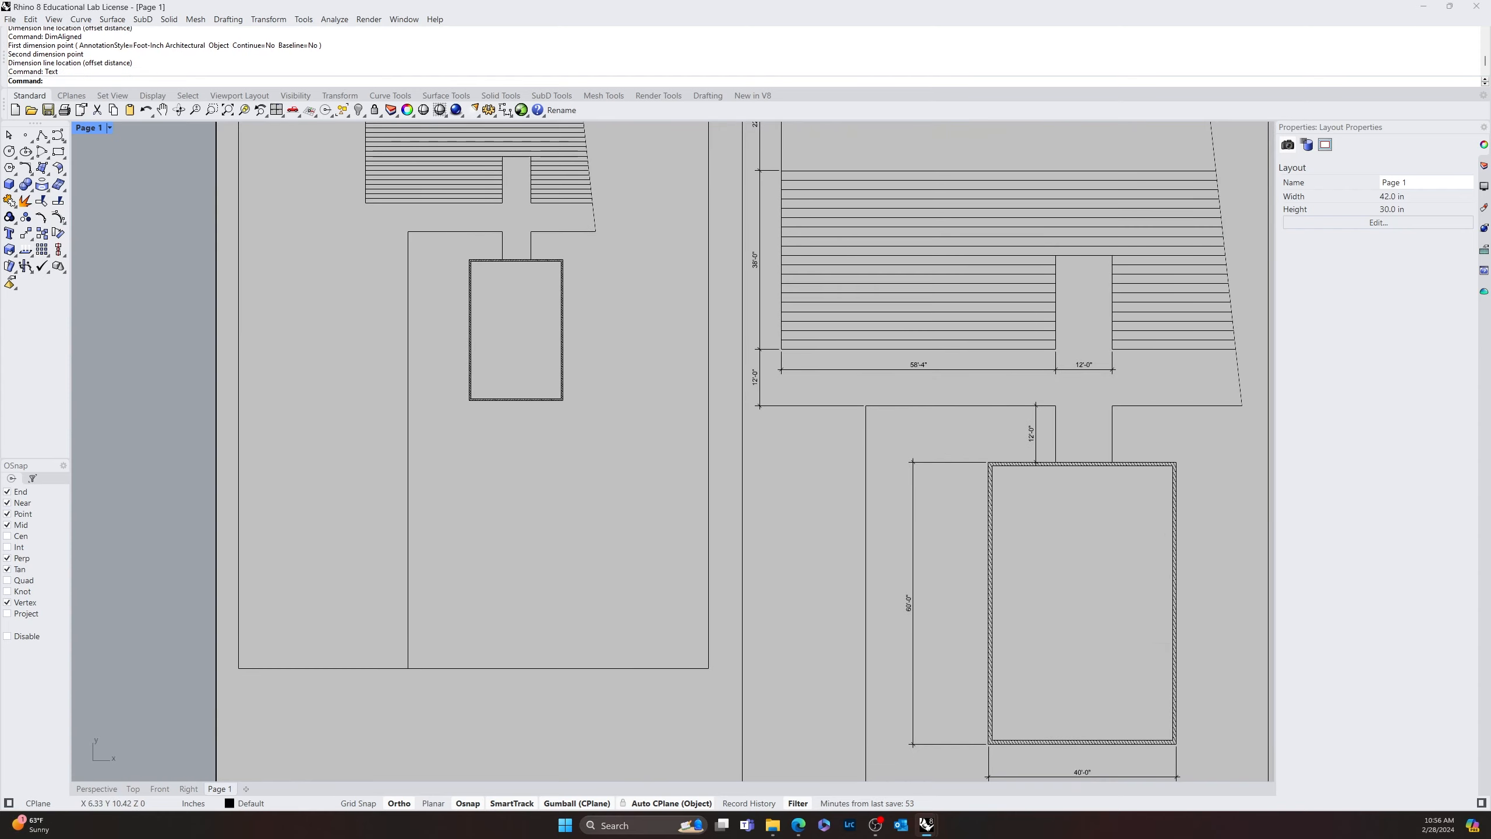
{"action": "left_click_drag", "start_coordinate": [355, 347], "coordinate": [992, 318]}
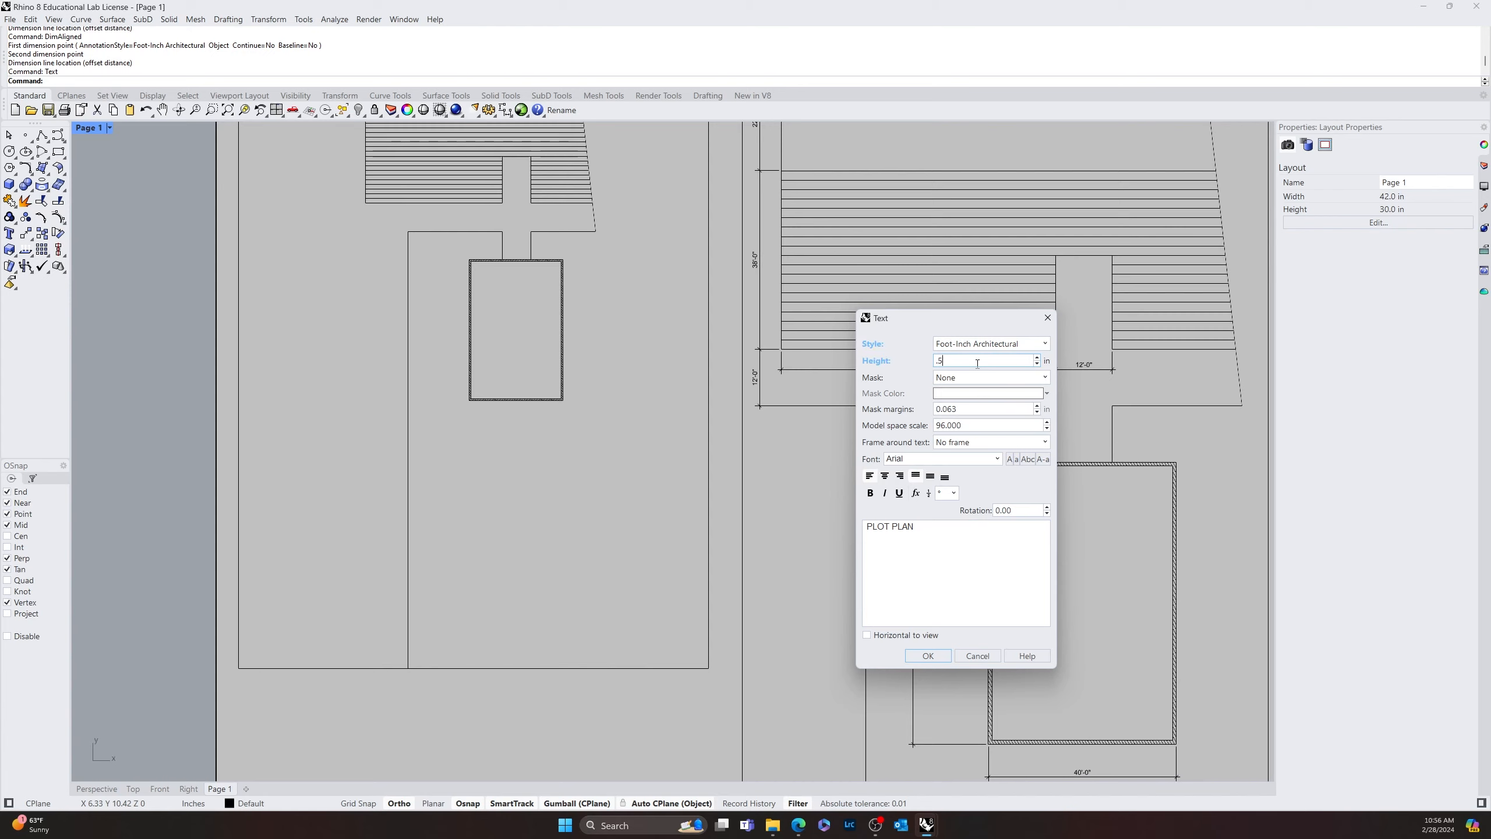
{"action": "scroll", "coordinate": [646, 620], "scroll_direction": "down", "scroll_amount": 8}
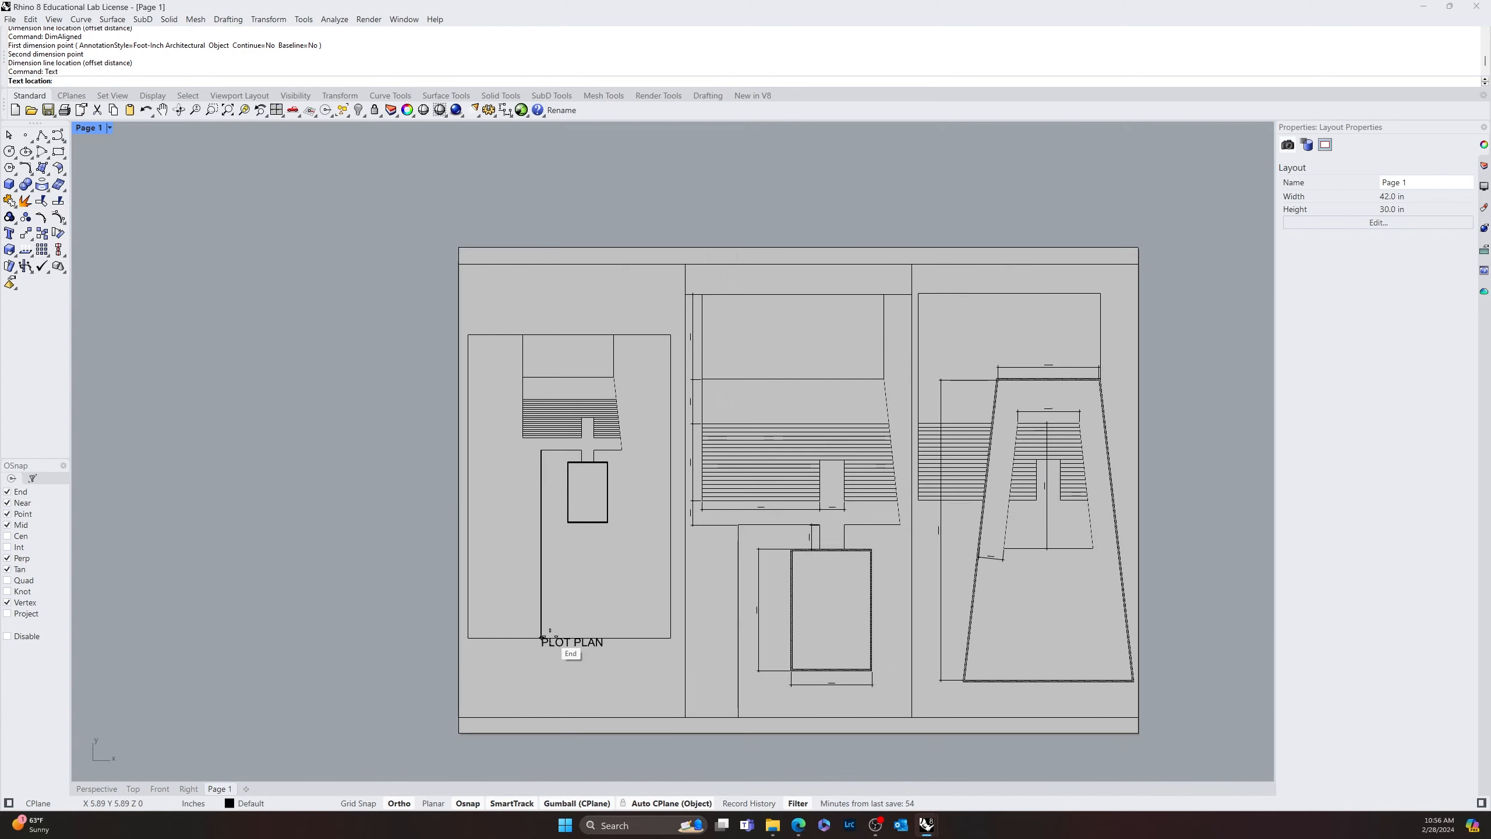
{"action": "scroll", "coordinate": [552, 651], "scroll_direction": "up", "scroll_amount": 10}
{"action": "left_click", "coordinate": [535, 639]}
Copy the PLOT PLAN label to below the middle detail's hatched rectangle and change the copy's text to "FIRST FLOOR"
{"action": "scroll", "coordinate": [681, 649], "scroll_direction": "down", "scroll_amount": 5}
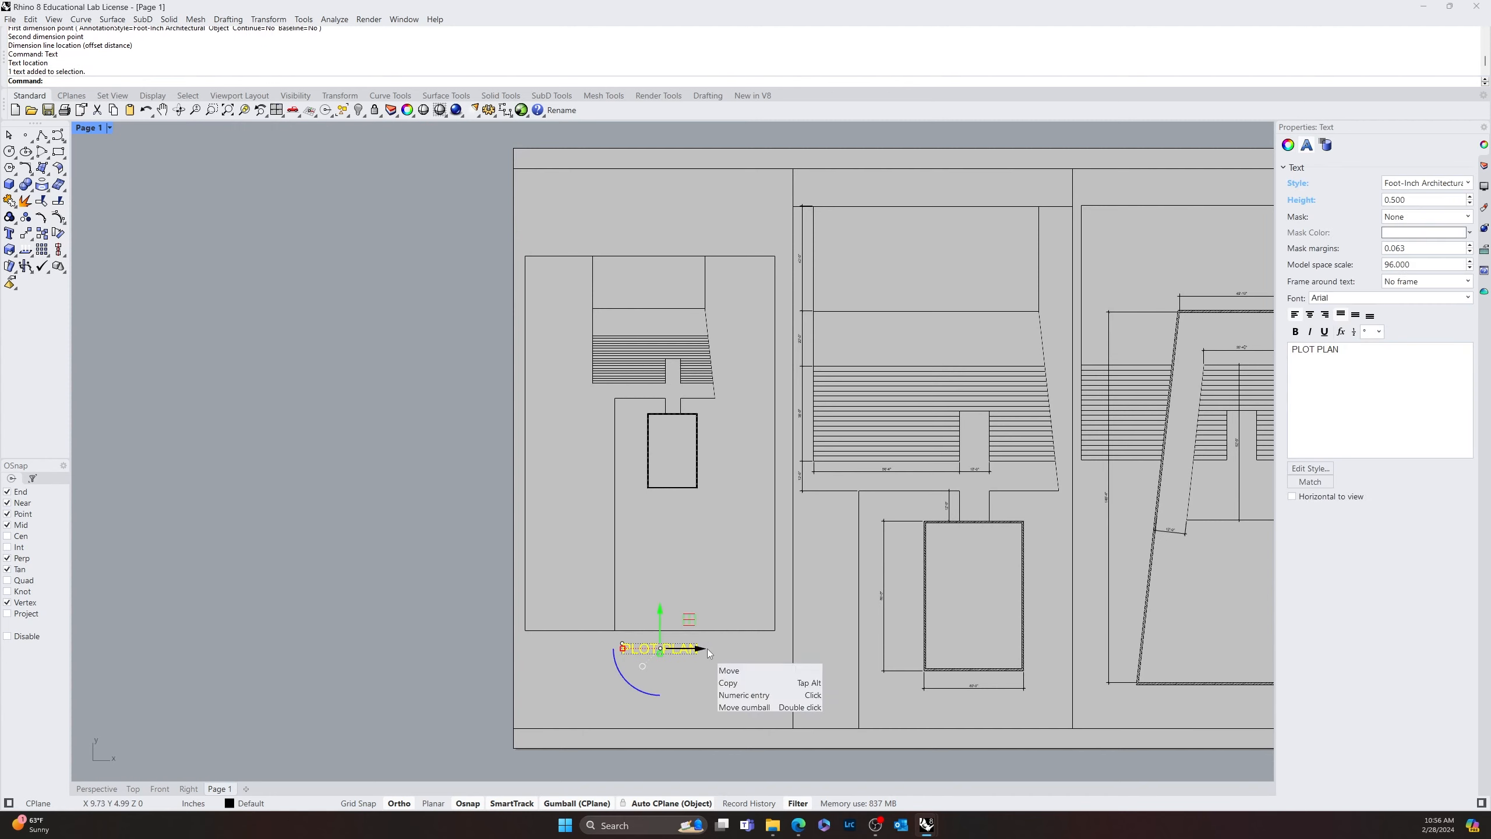
{"action": "key", "text": "alt"}
{"action": "left_click_drag", "start_coordinate": [708, 647], "coordinate": [952, 695]}
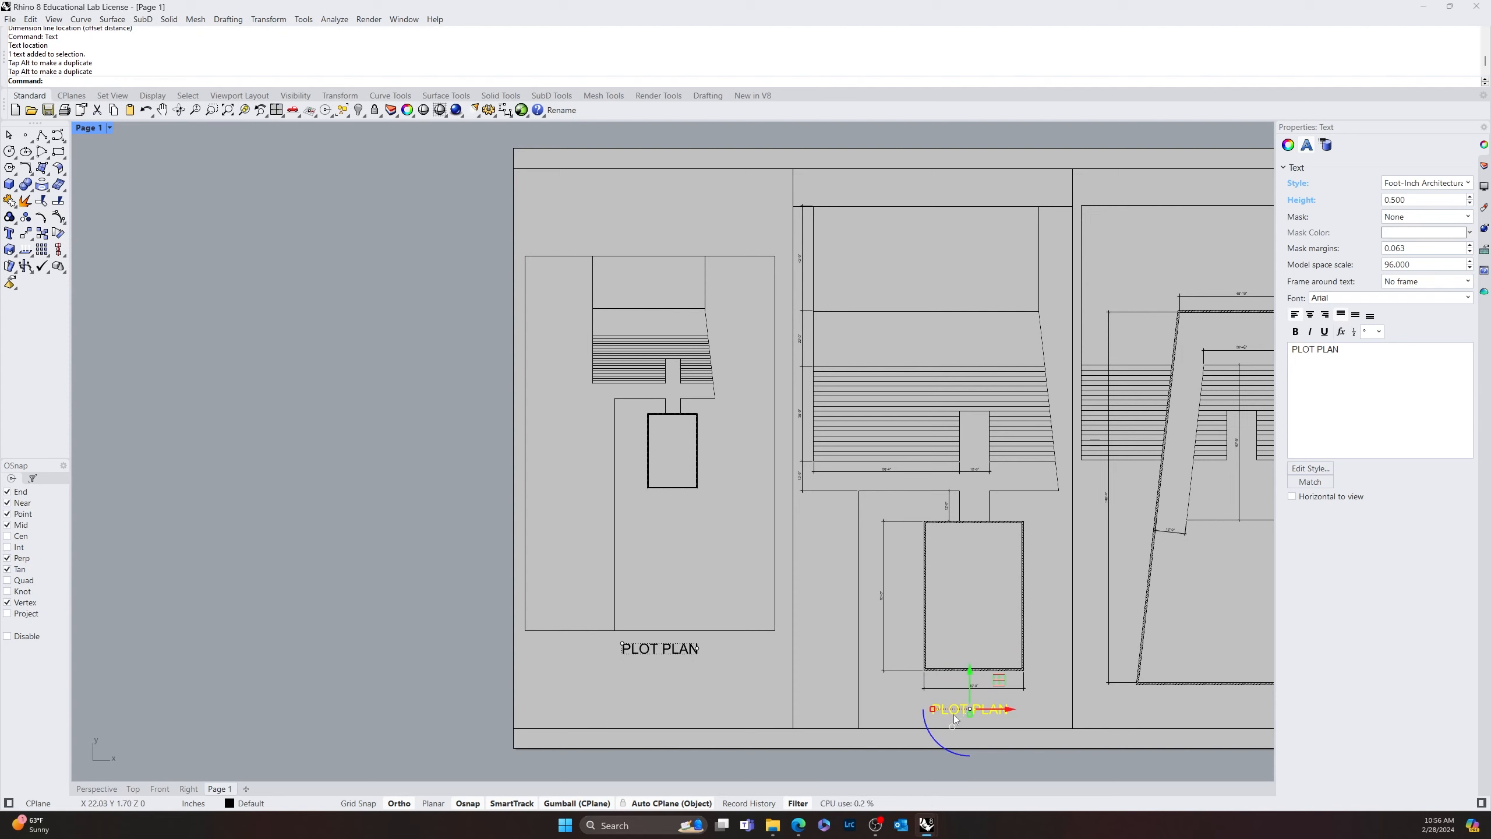
{"action": "double_click", "coordinate": [953, 712]}
{"action": "type", "text": "F"}
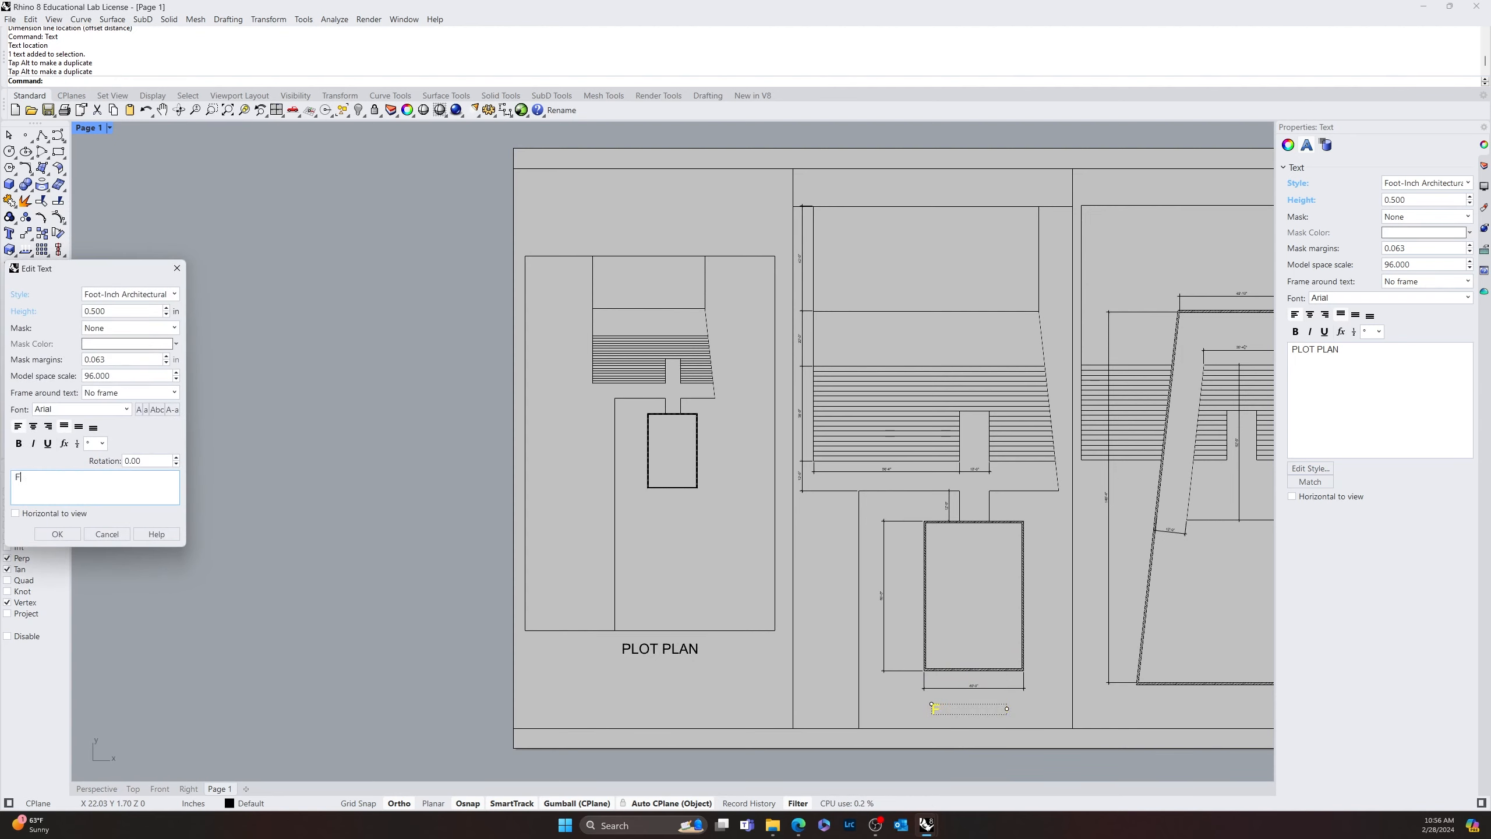
{"action": "type", "text": "IRST FLOOR"}
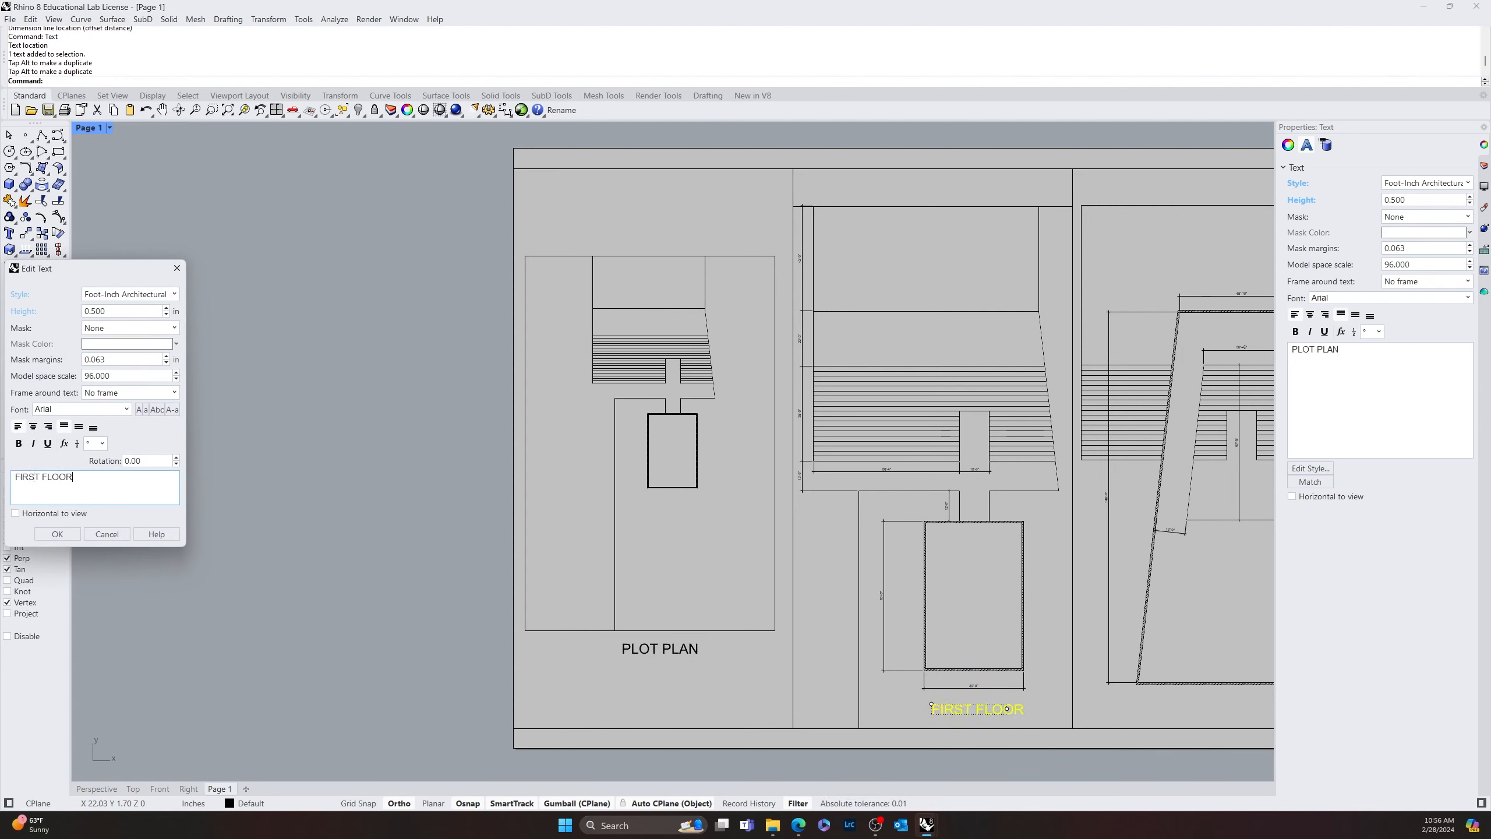
{"action": "left_click", "coordinate": [54, 535]}
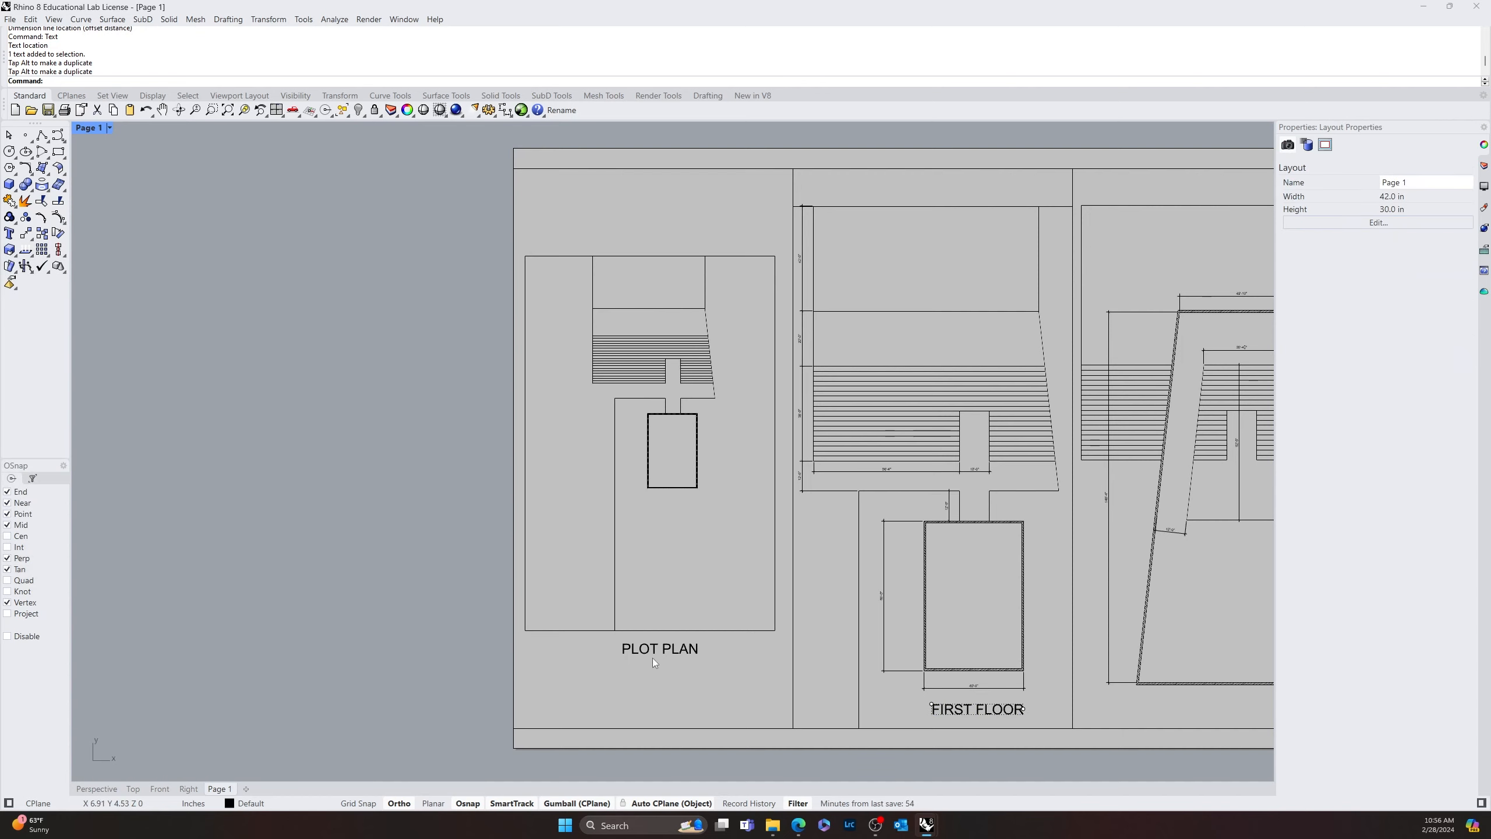
Copy the FIRST FLOOR label to below the tapered outline and change the copy's text to "SECOND FLOOR"
{"action": "right_click_drag", "start_coordinate": [1151, 757], "coordinate": [642, 577]}
{"action": "left_click", "coordinate": [428, 530]}
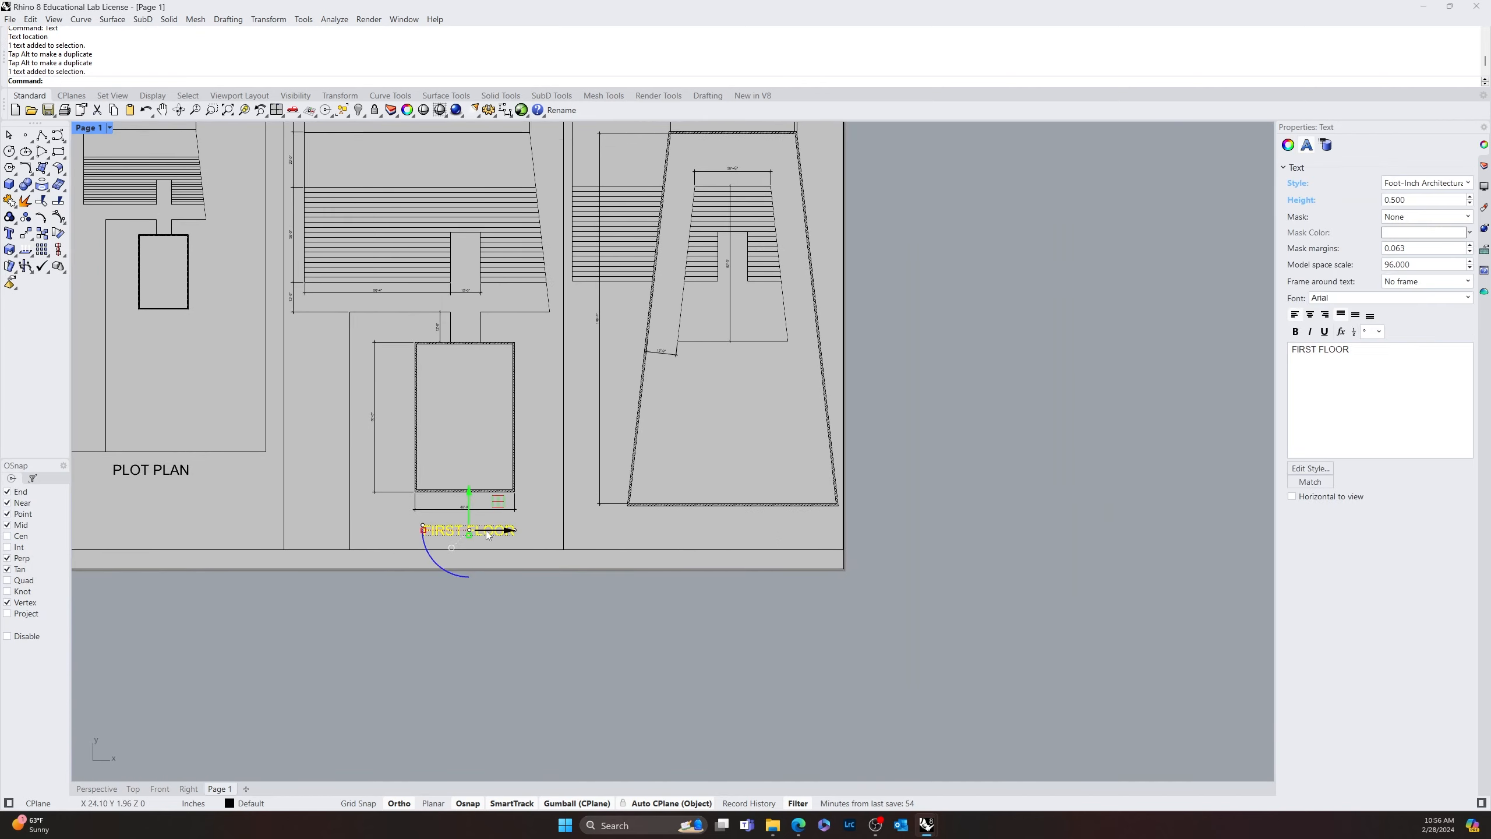
{"action": "key", "text": "alt"}
{"action": "left_click_drag", "start_coordinate": [512, 535], "coordinate": [758, 535]}
{"action": "double_click", "coordinate": [682, 532]}
{"action": "type", "text": "SECOND"}
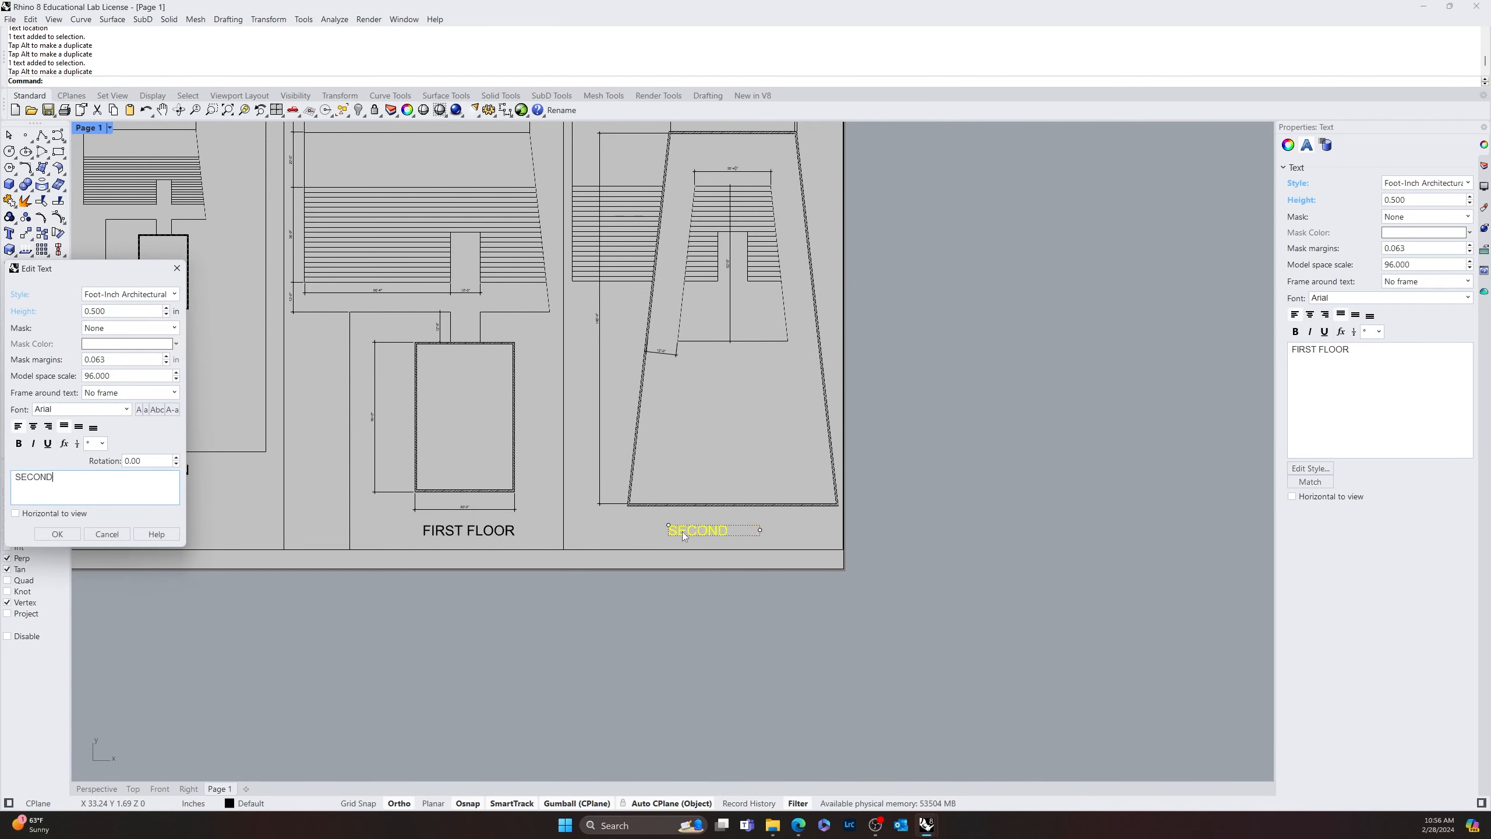
{"action": "type", "text": " F"}
{"action": "key", "text": "BackSpace"}
{"action": "type", "text": "FLOOR"}
{"action": "left_click", "coordinate": [57, 534]}
Set the font height of the Foot-Inch Architectural annotation style to 0.25 in the document properties and apply it
{"action": "scroll", "coordinate": [576, 596], "scroll_direction": "down", "scroll_amount": 5}
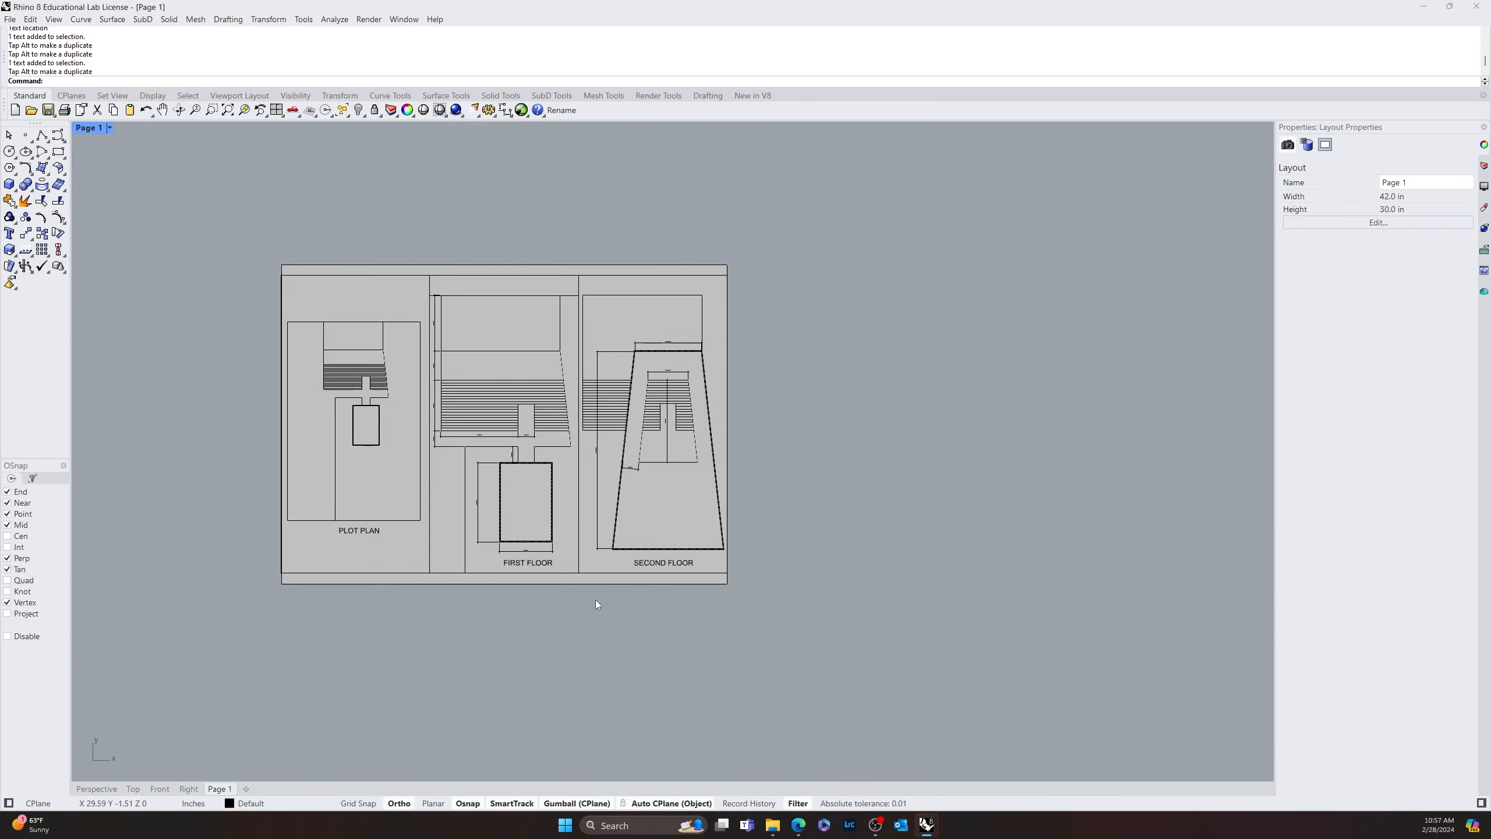
{"action": "scroll", "coordinate": [689, 553], "scroll_direction": "up", "scroll_amount": 8}
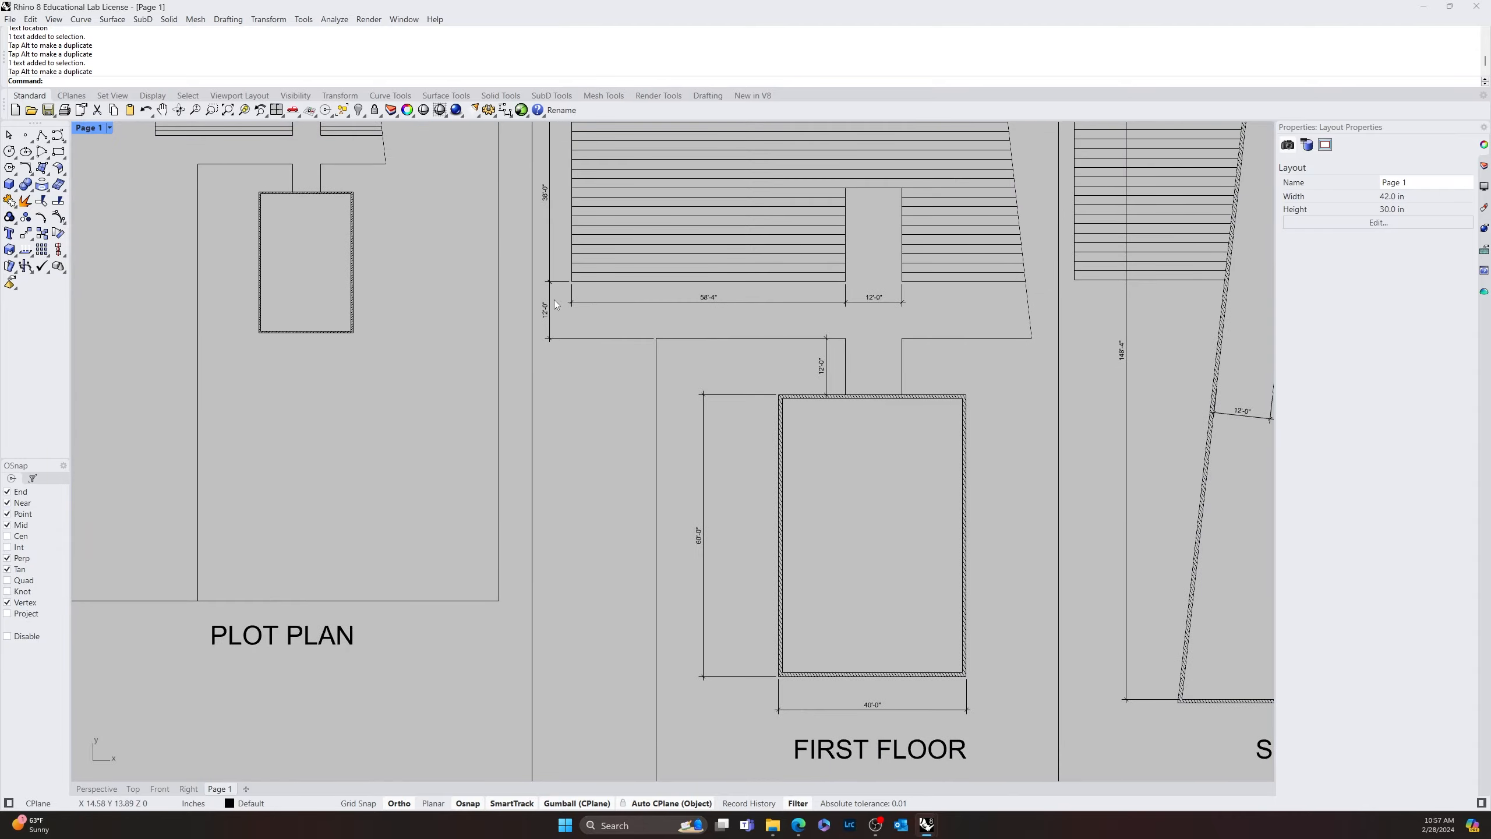
{"action": "scroll", "coordinate": [552, 315], "scroll_direction": "down", "scroll_amount": 2}
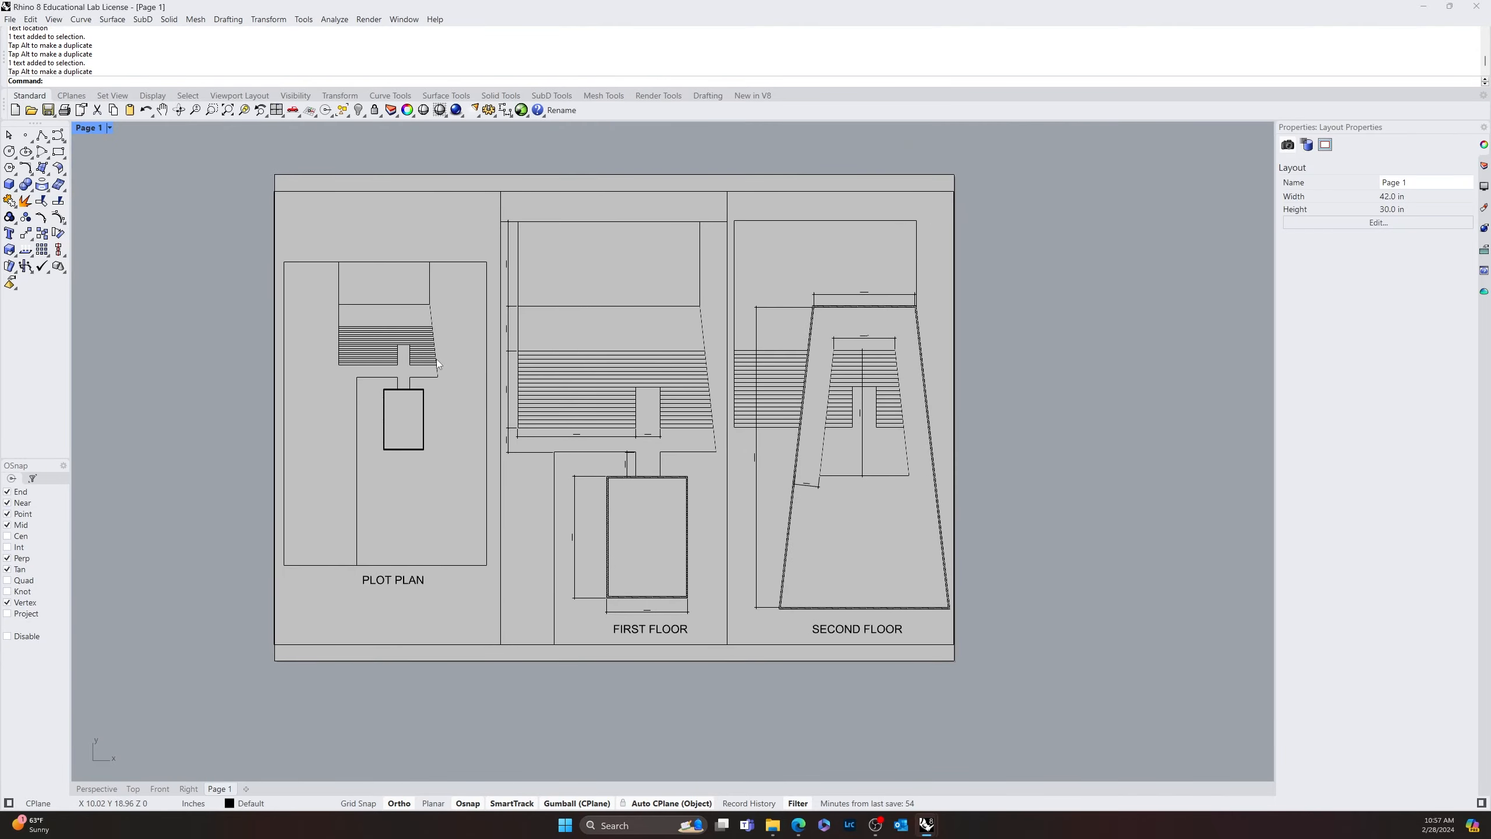
{"action": "scroll", "coordinate": [497, 418], "scroll_direction": "up", "scroll_amount": 6}
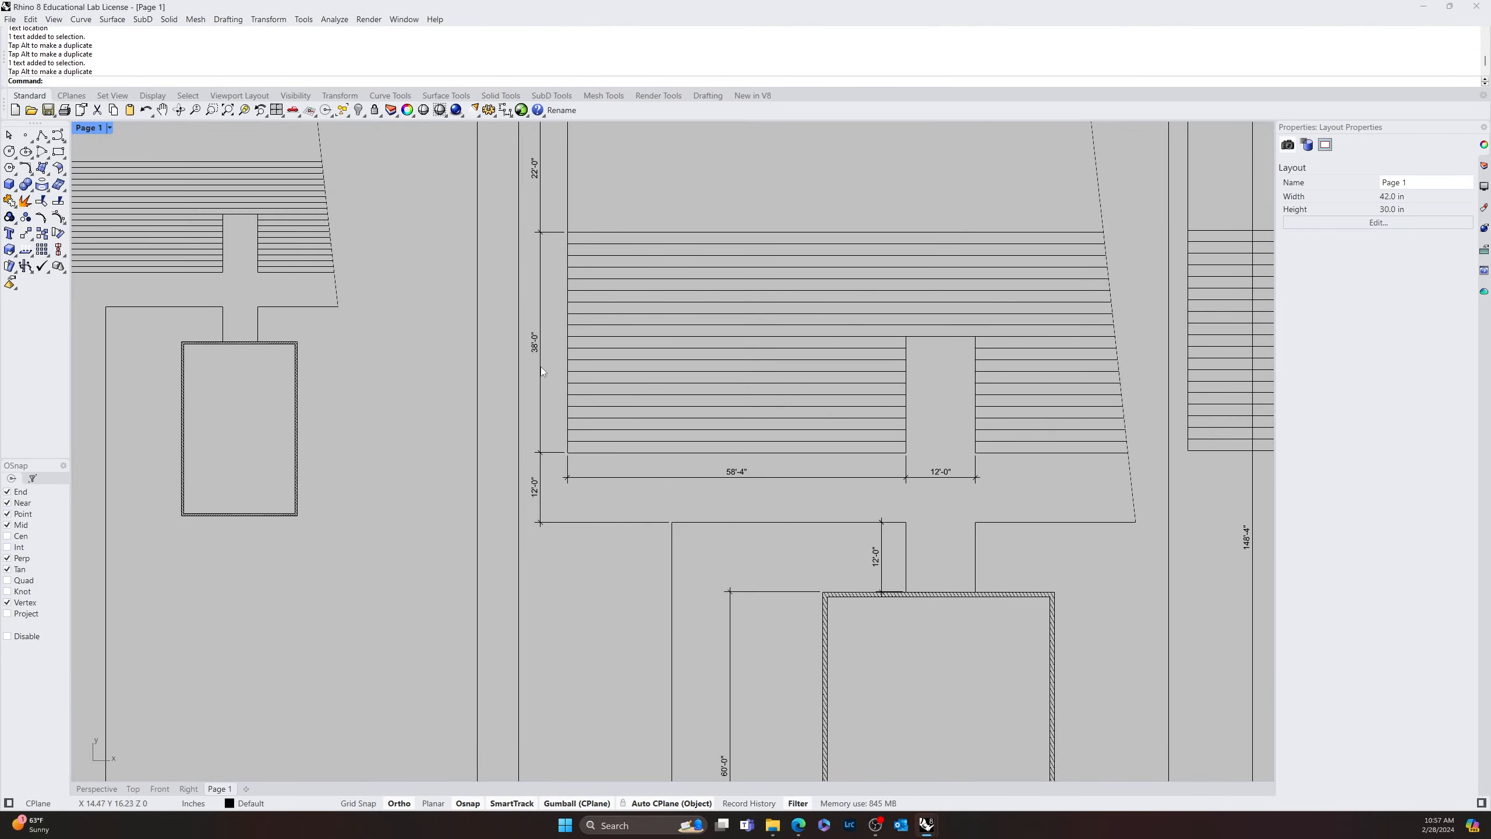
{"action": "left_click", "coordinate": [16, 20]}
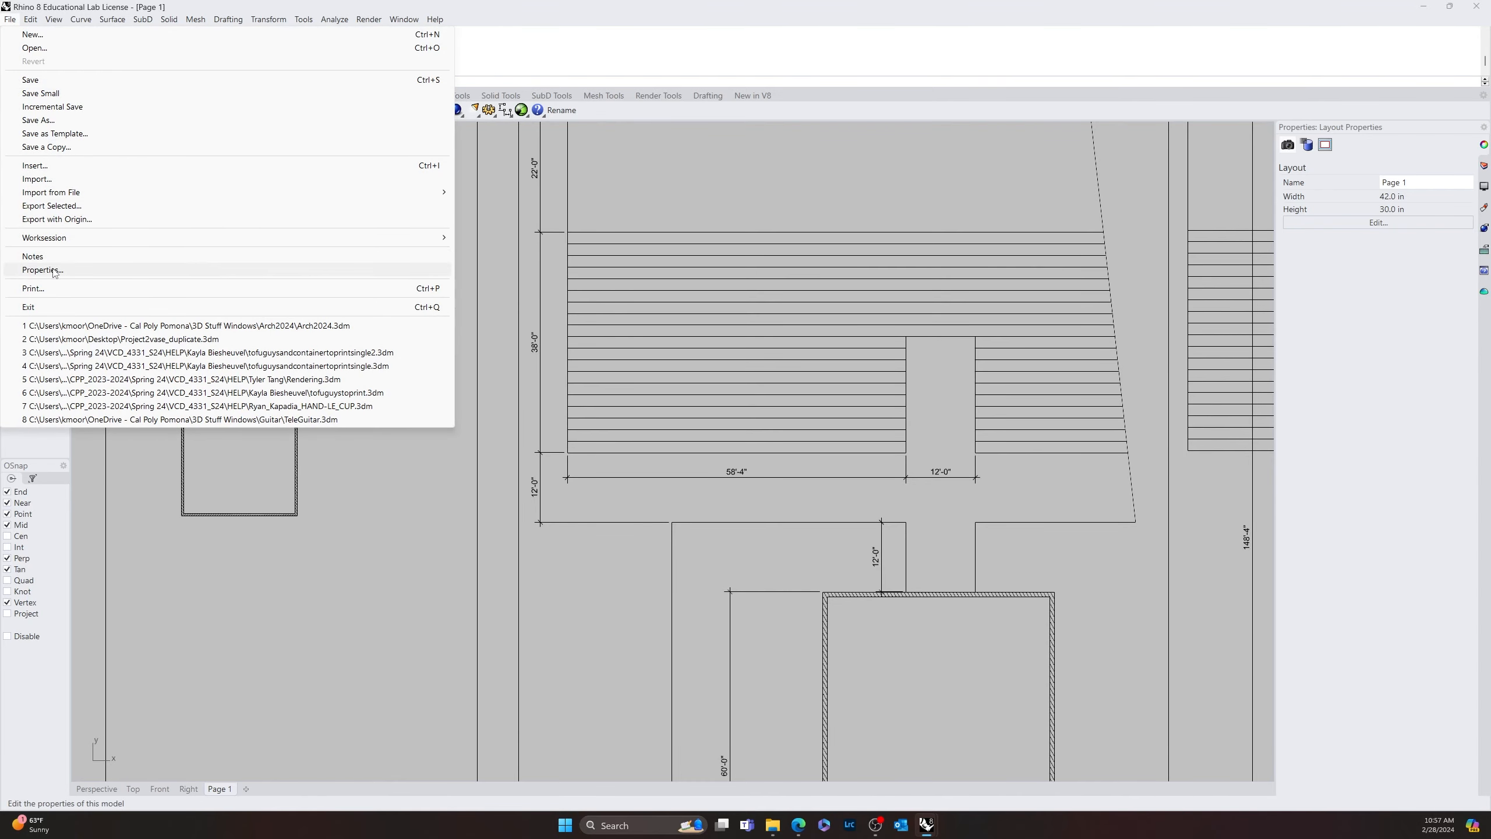
{"action": "left_click", "coordinate": [53, 270]}
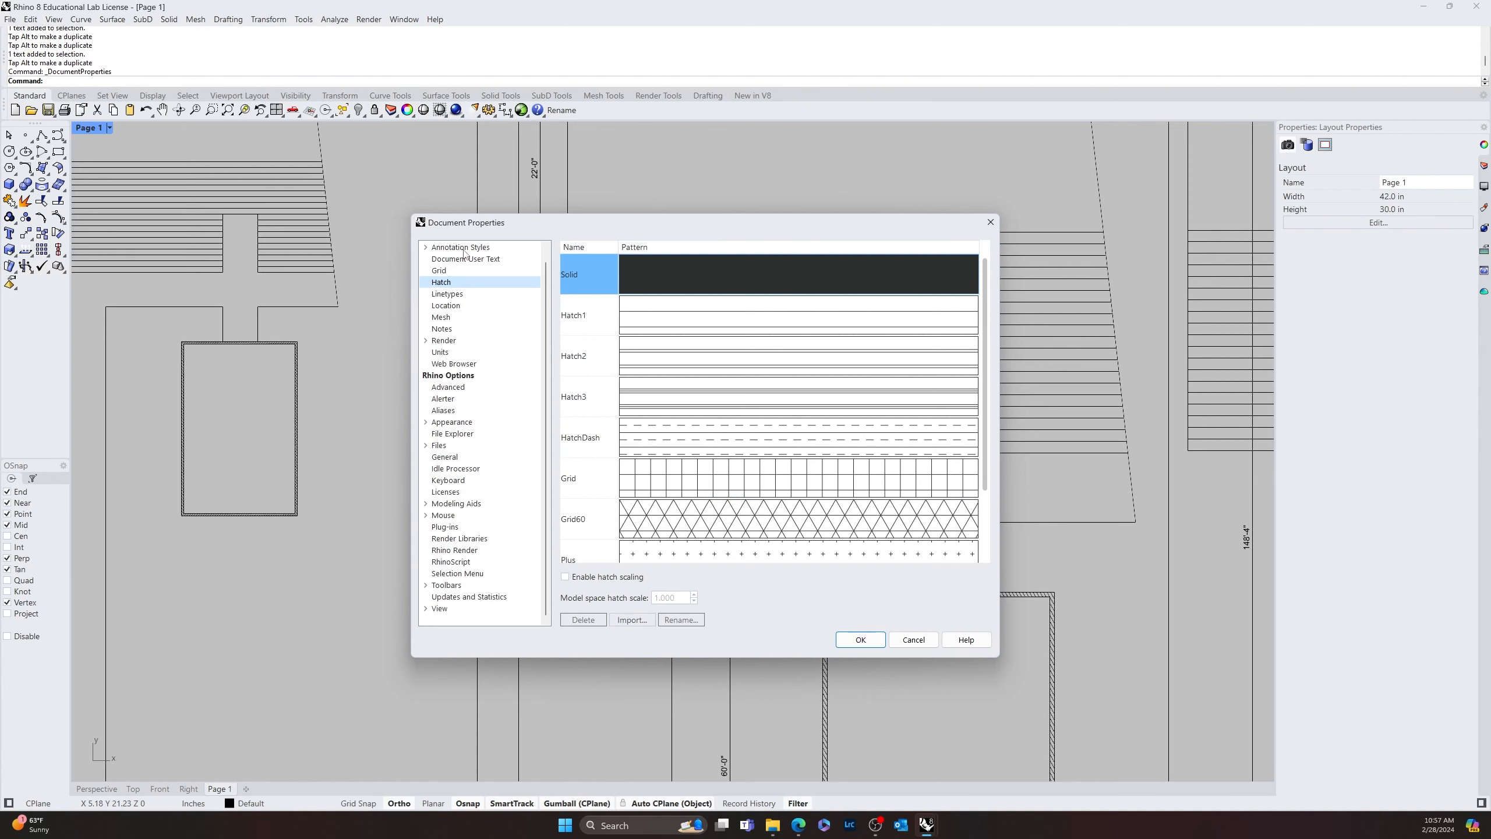
{"action": "left_click", "coordinate": [425, 248]}
{"action": "left_click", "coordinate": [425, 248]}
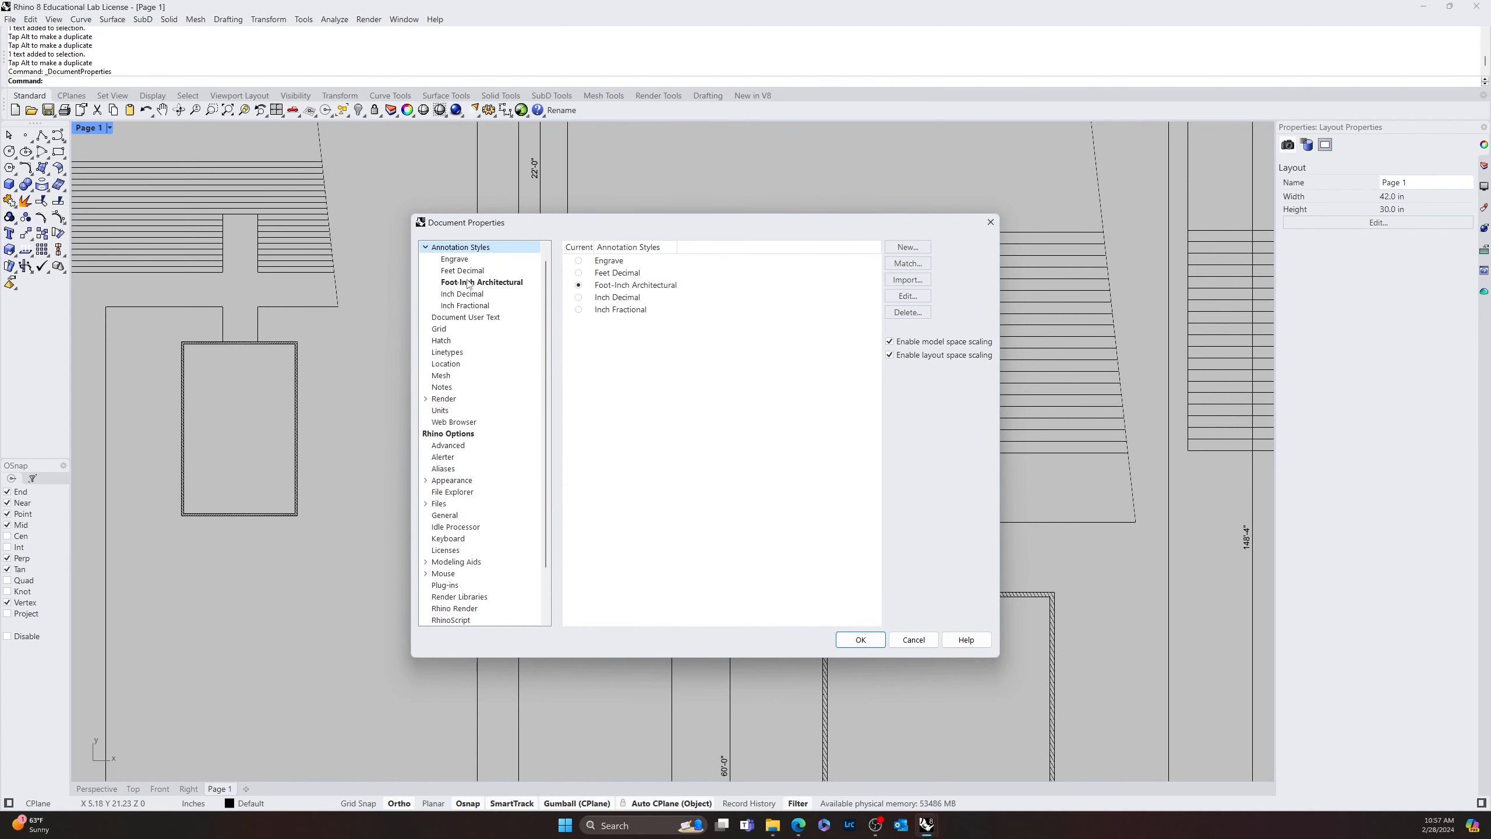
{"action": "left_click", "coordinate": [481, 282]}
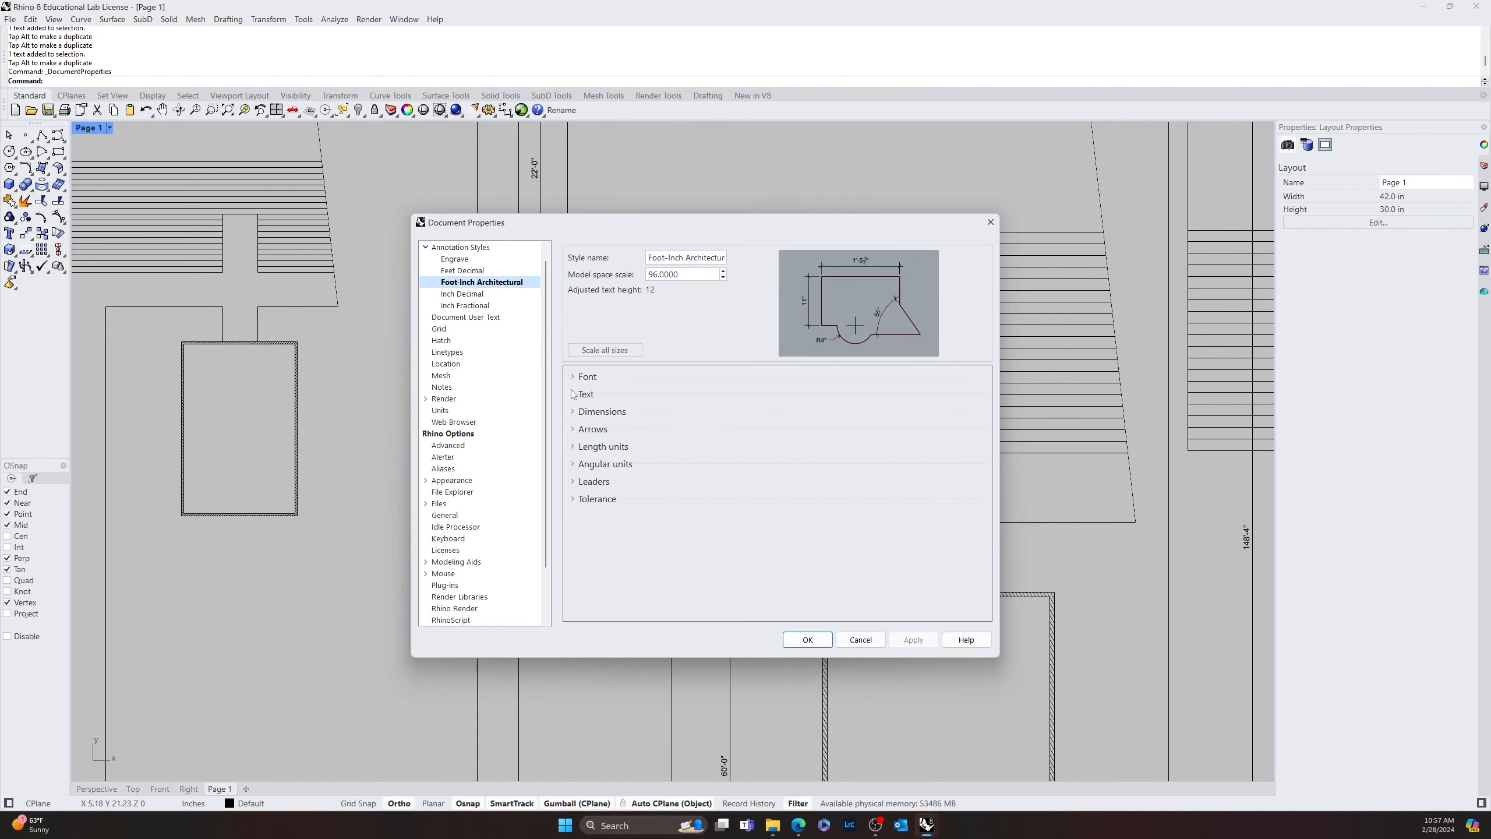
{"action": "left_click", "coordinate": [573, 377]}
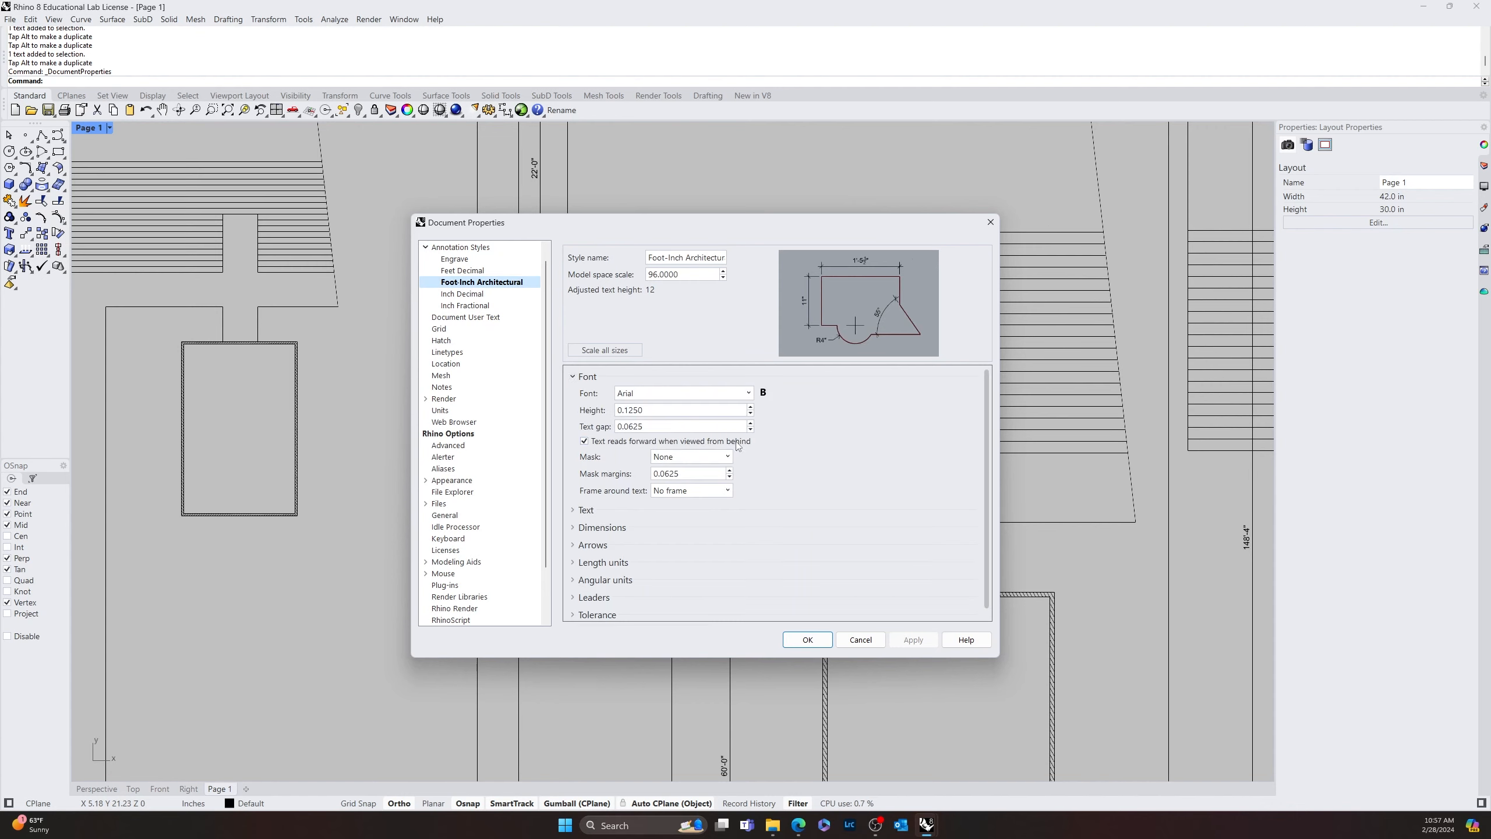
{"action": "double_click", "coordinate": [661, 411]}
{"action": "type", "text": ".25"}
{"action": "key", "text": "Tab"}
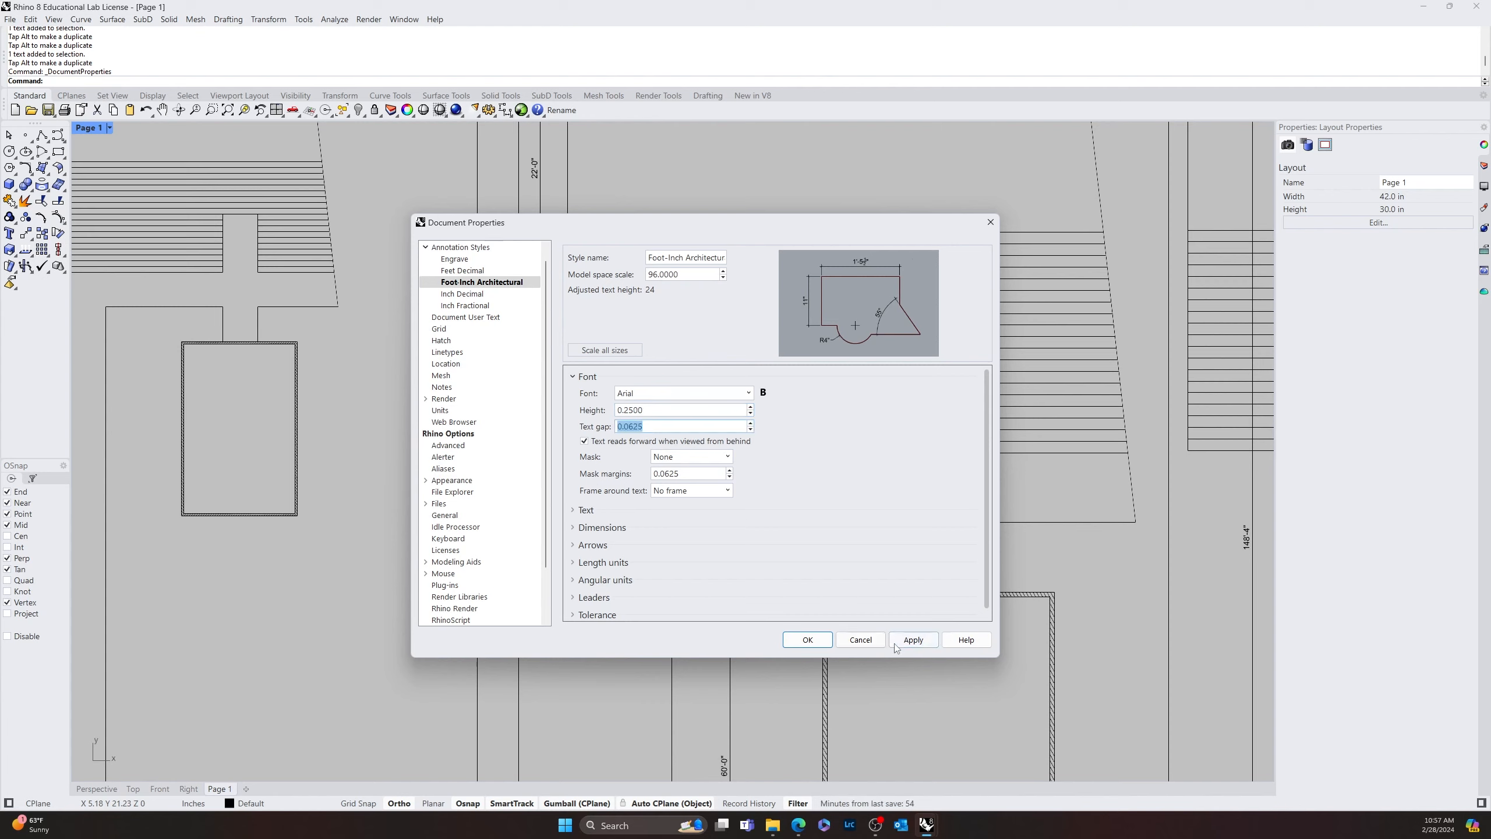
{"action": "left_click", "coordinate": [905, 641]}
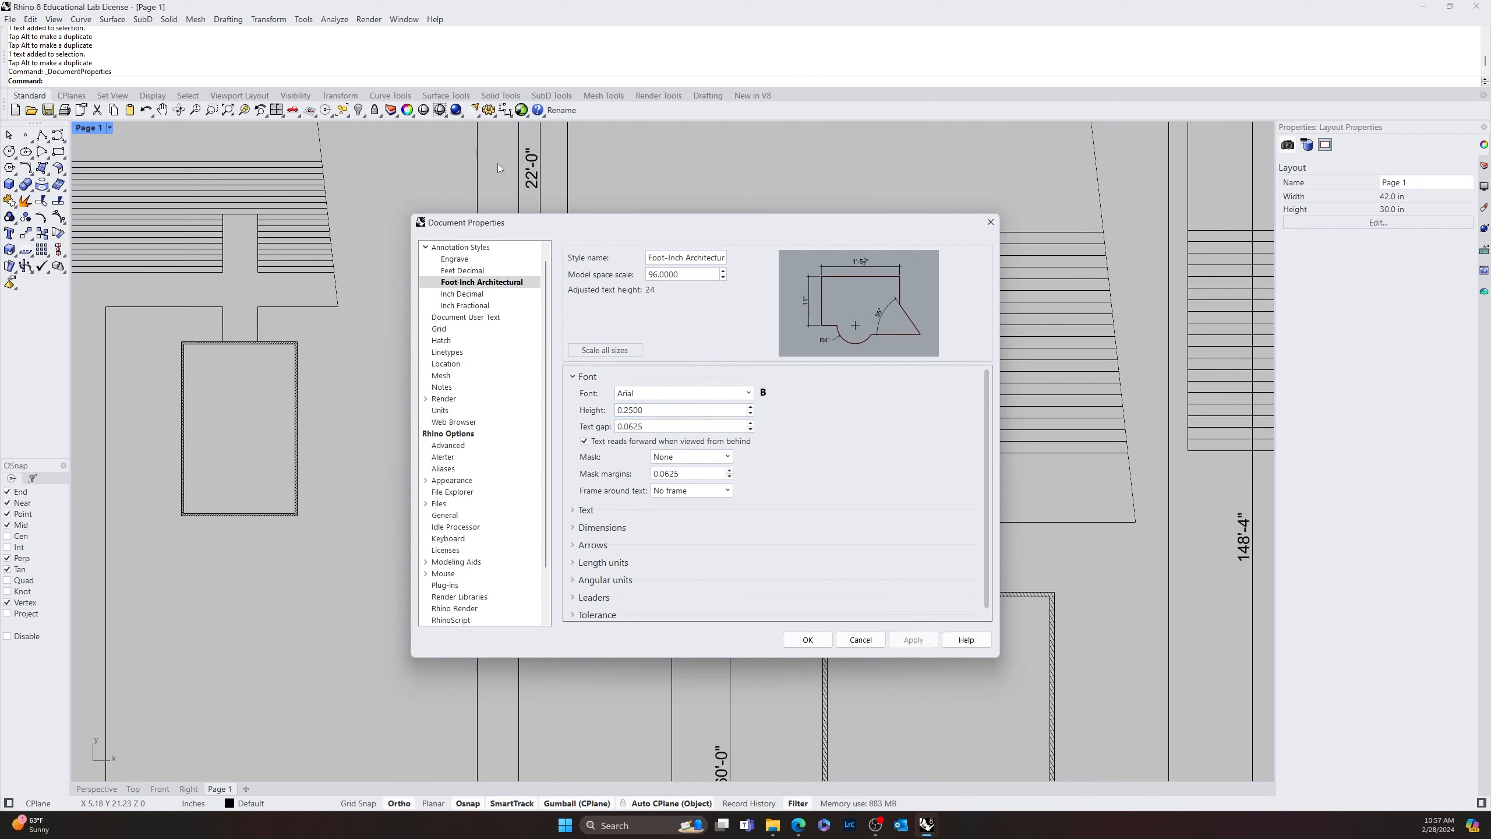
{"action": "left_click", "coordinate": [990, 222]}
Examine the dimension text size across the details and look closely at the undimensioned plot plan
{"action": "scroll", "coordinate": [534, 474], "scroll_direction": "down", "scroll_amount": 5}
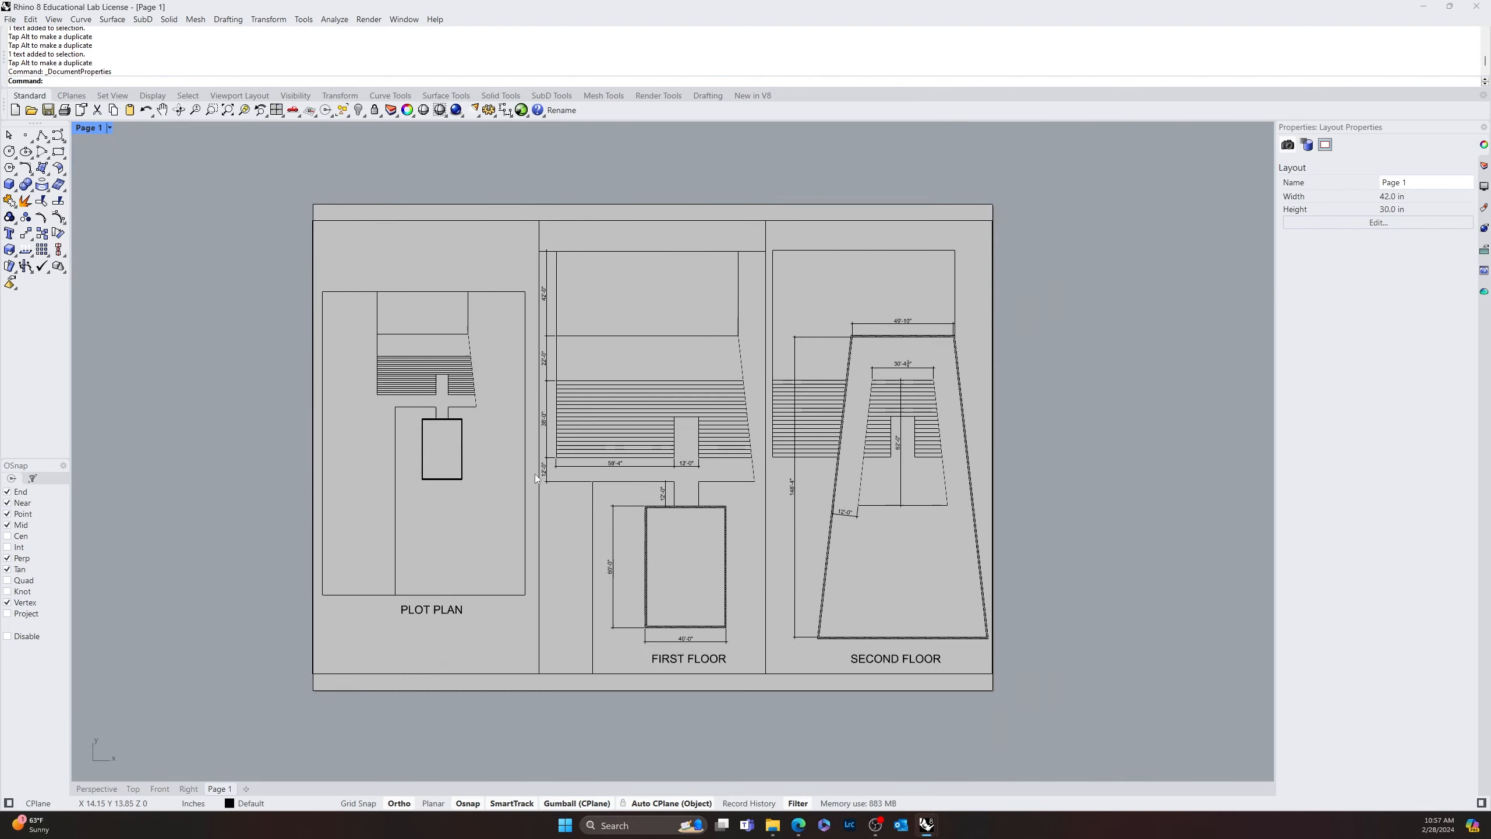
{"action": "scroll", "coordinate": [577, 506], "scroll_direction": "up", "scroll_amount": 3}
{"action": "right_click_drag", "start_coordinate": [634, 523], "coordinate": [739, 553]}
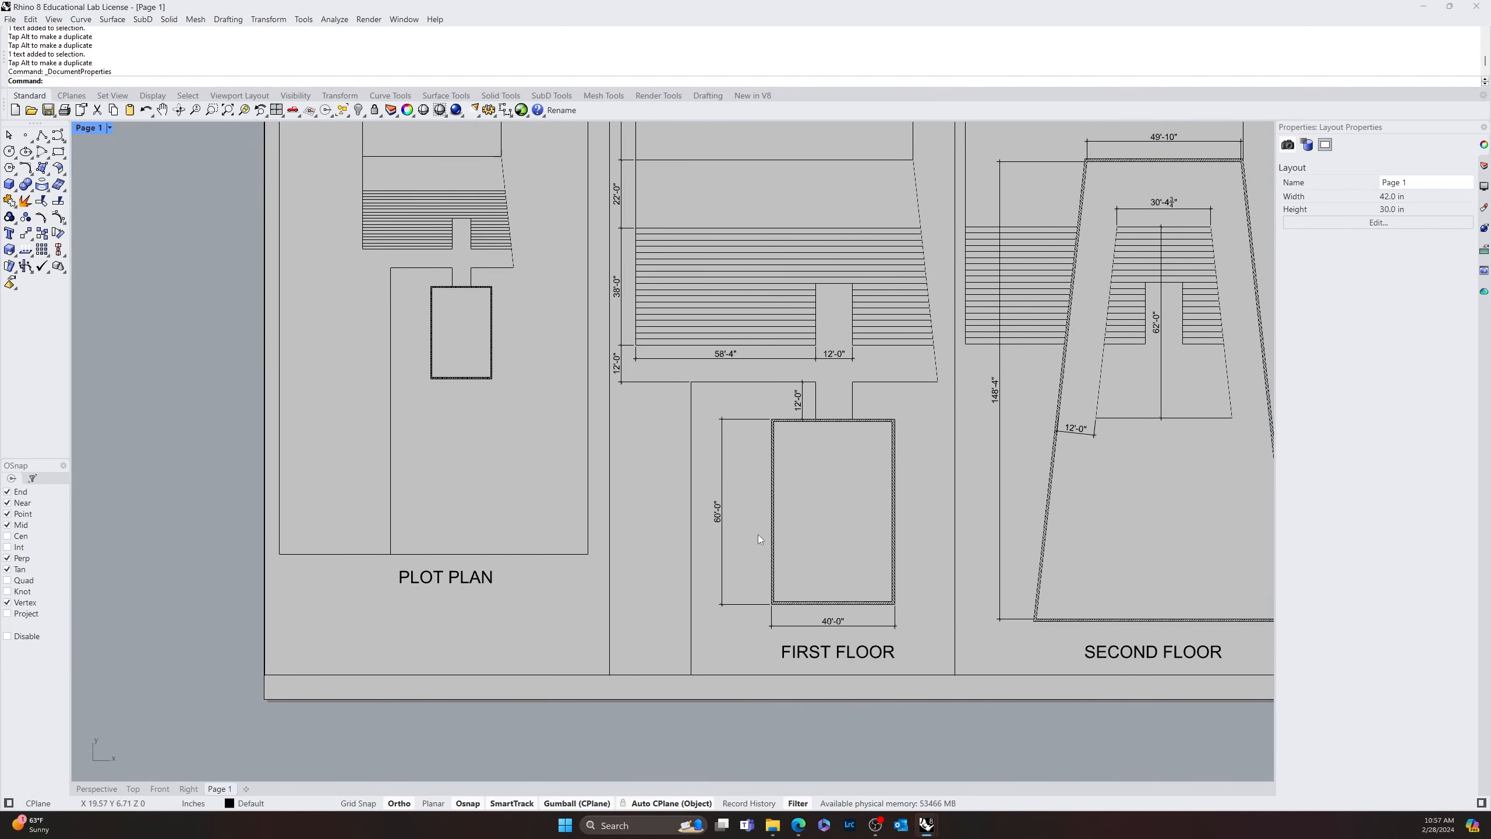
{"action": "right_click_drag", "start_coordinate": [807, 510], "coordinate": [767, 553]}
{"action": "right_click_drag", "start_coordinate": [422, 472], "coordinate": [265, 566]}
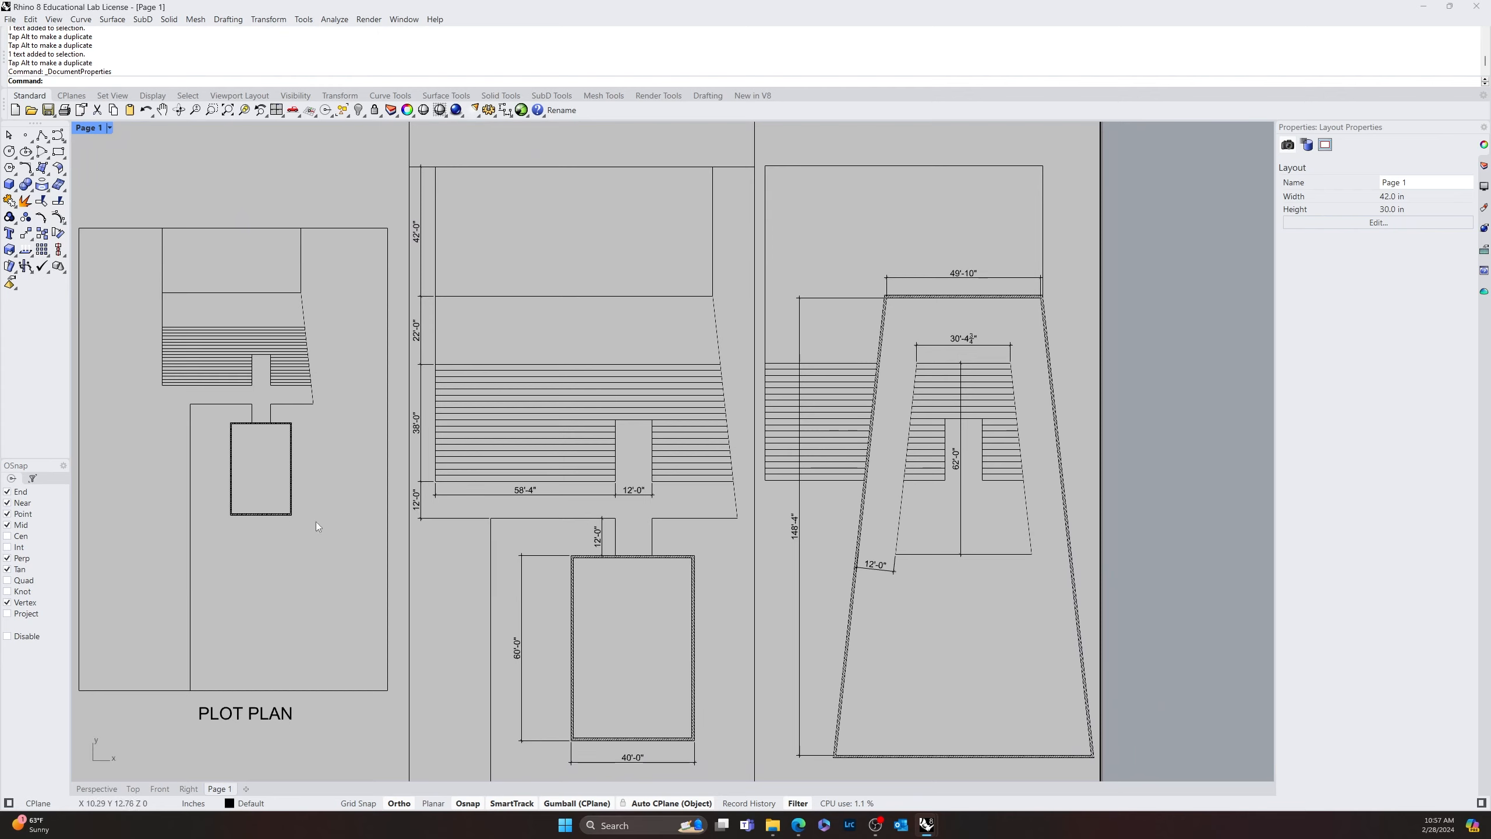
{"action": "scroll", "coordinate": [234, 533], "scroll_direction": "up", "scroll_amount": 10}
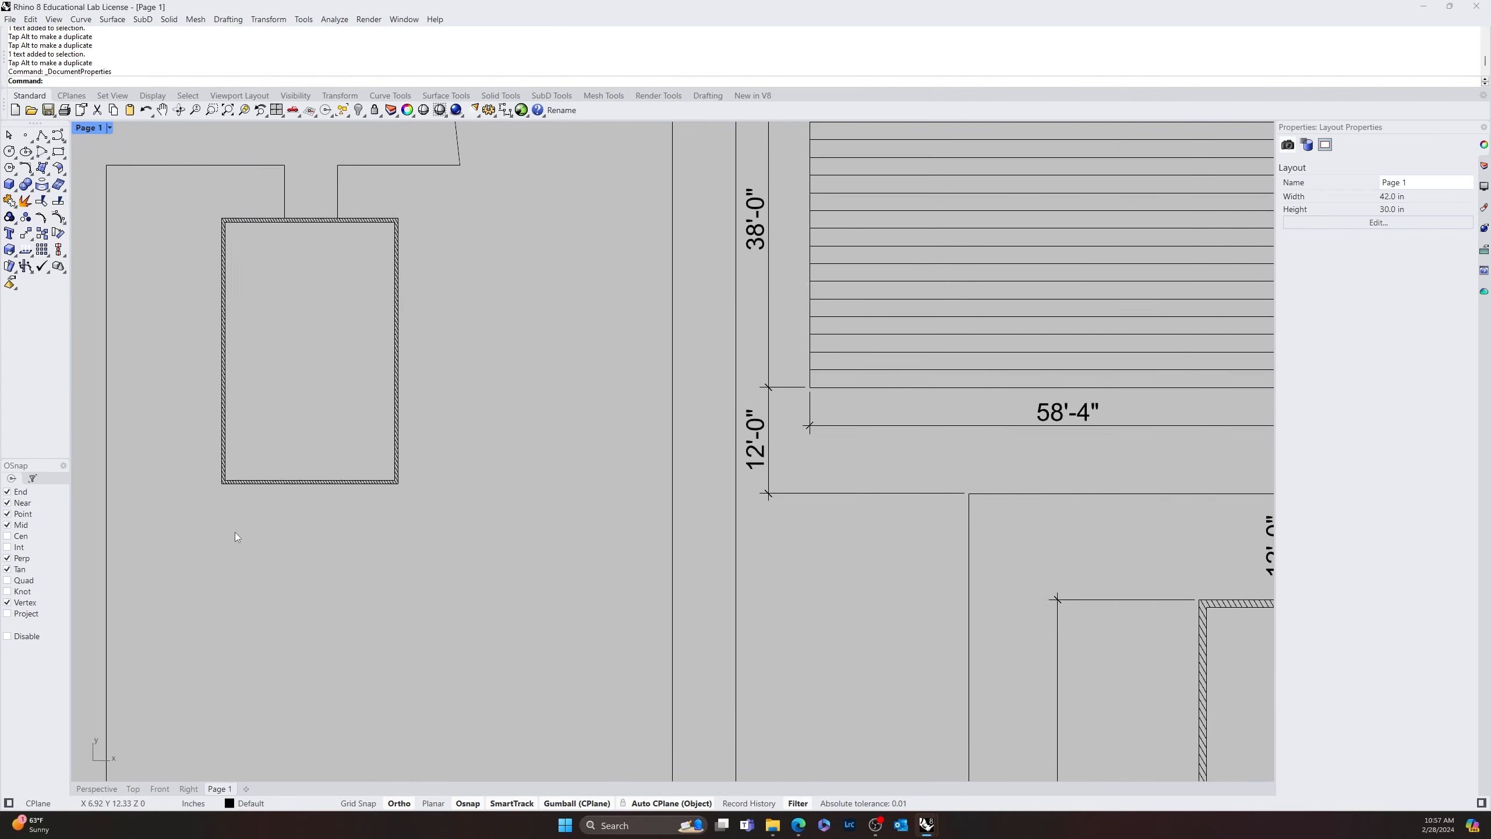
{"action": "right_click_drag", "start_coordinate": [233, 443], "coordinate": [483, 491]}
{"action": "scroll", "coordinate": [528, 517], "scroll_direction": "down", "scroll_amount": 10}
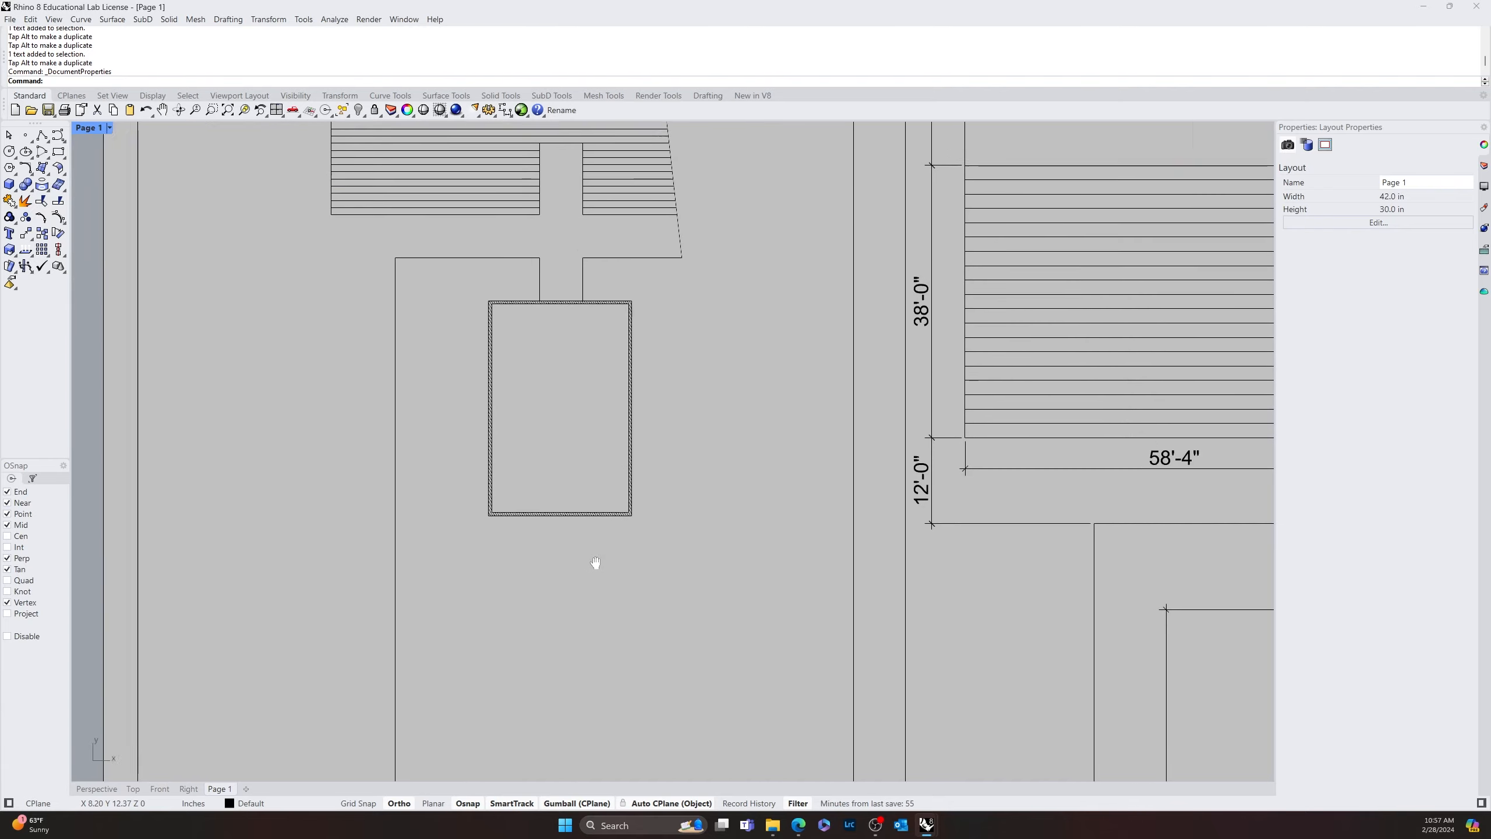
{"action": "scroll", "coordinate": [568, 438], "scroll_direction": "up", "scroll_amount": 3}
{"action": "right_click_drag", "start_coordinate": [617, 434], "coordinate": [634, 375]}
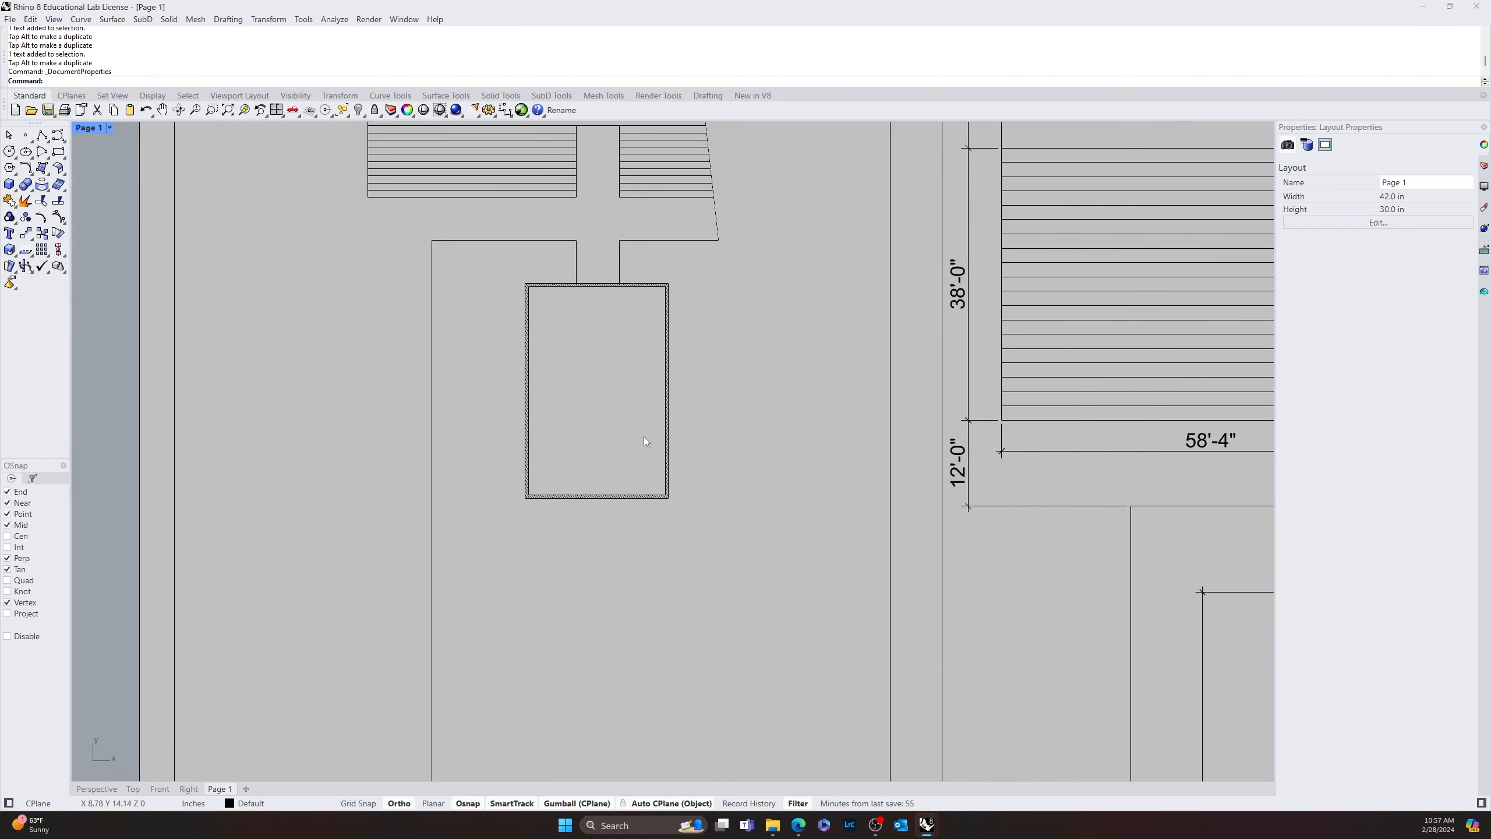
{"action": "scroll", "coordinate": [643, 436], "scroll_direction": "down", "scroll_amount": 3}
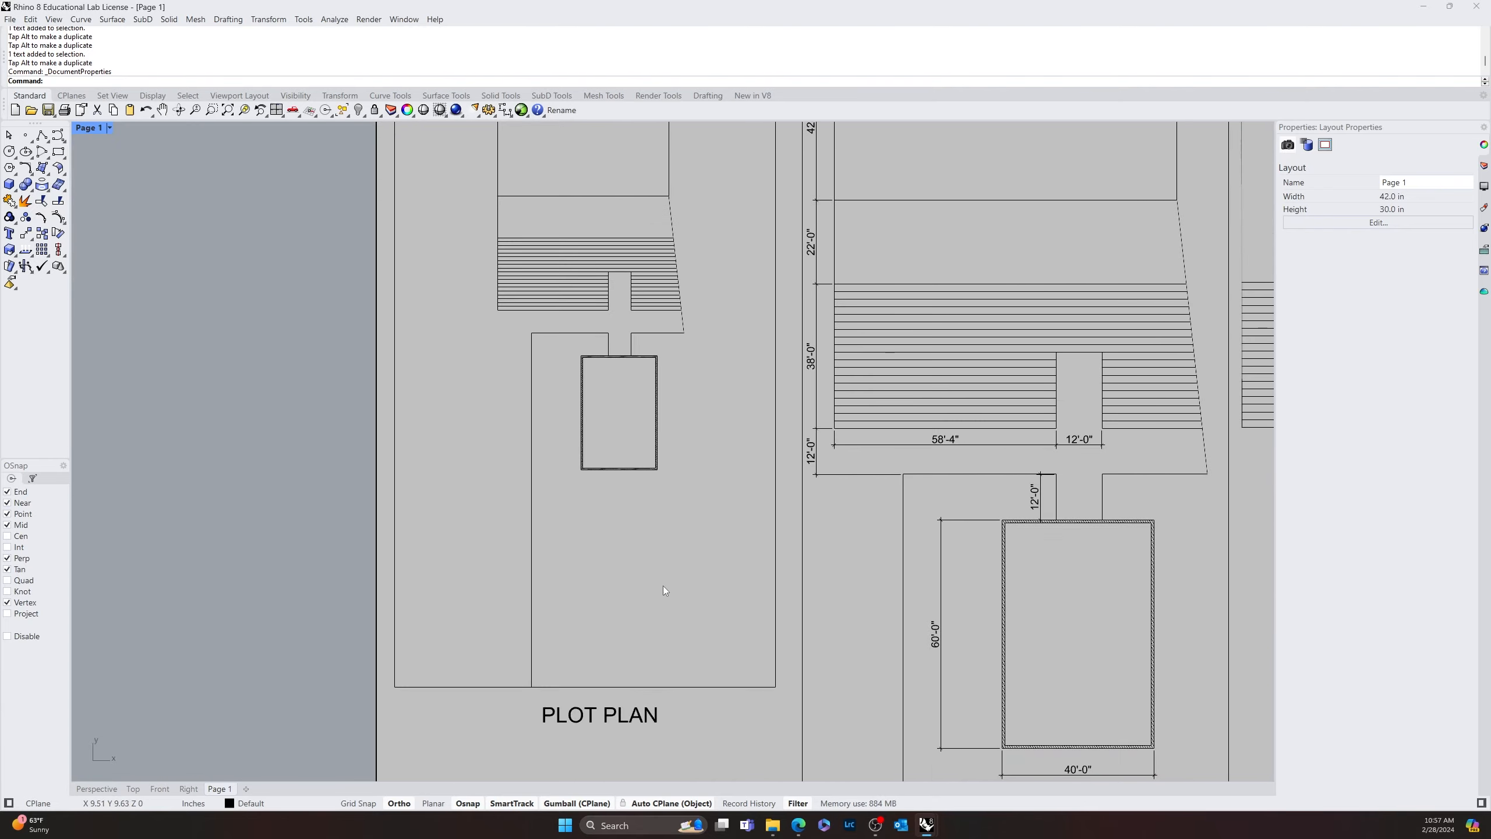
Add a "WATER" text label with 0.25 in height below the small double-lined rectangle in the plot plan
{"action": "type", "text": "Text"}
{"action": "key", "text": "Return"}
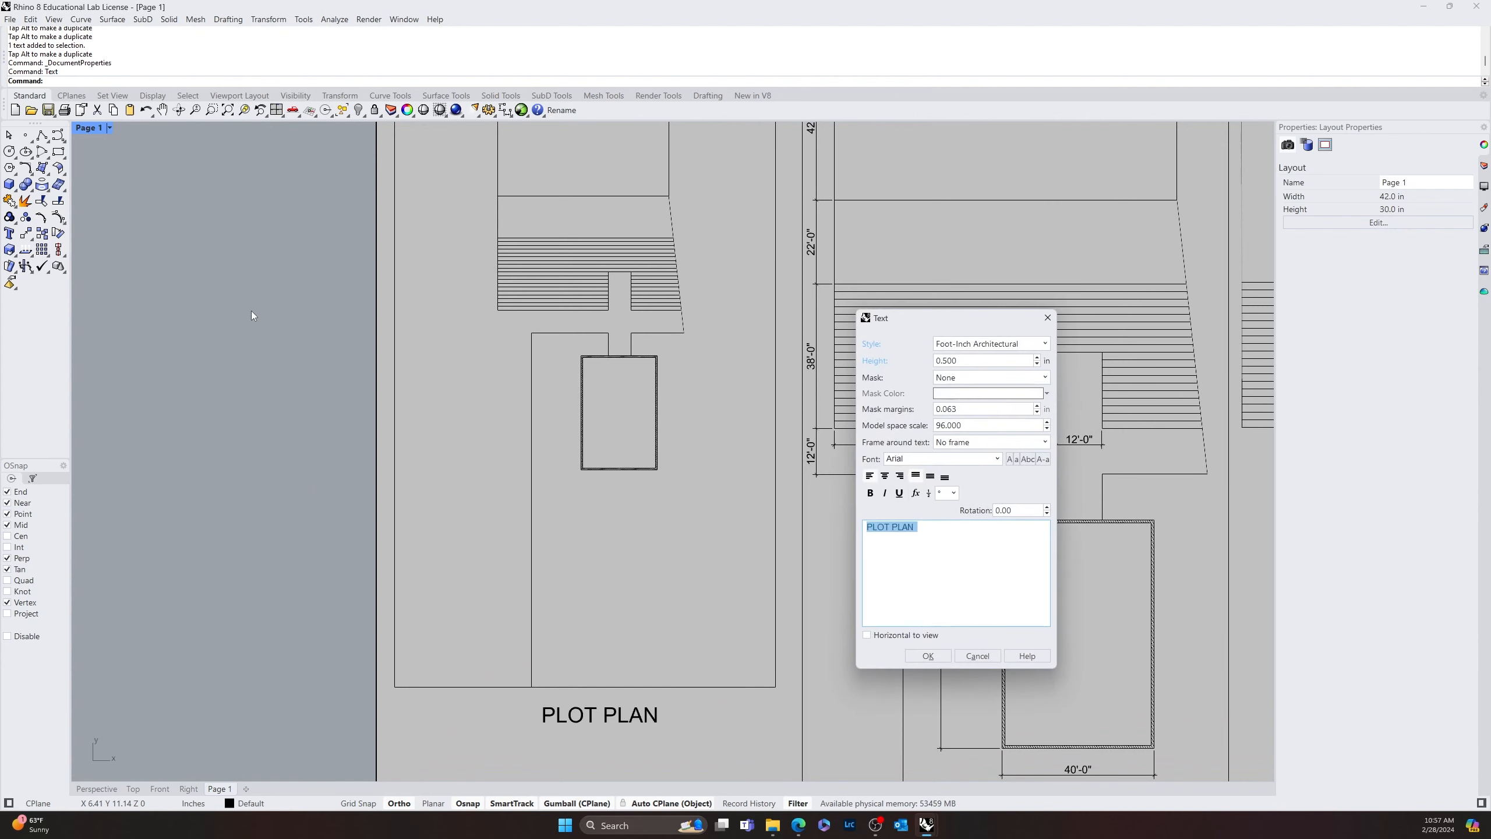
{"action": "left_click", "coordinate": [973, 359]}
{"action": "type", "text": ".25"}
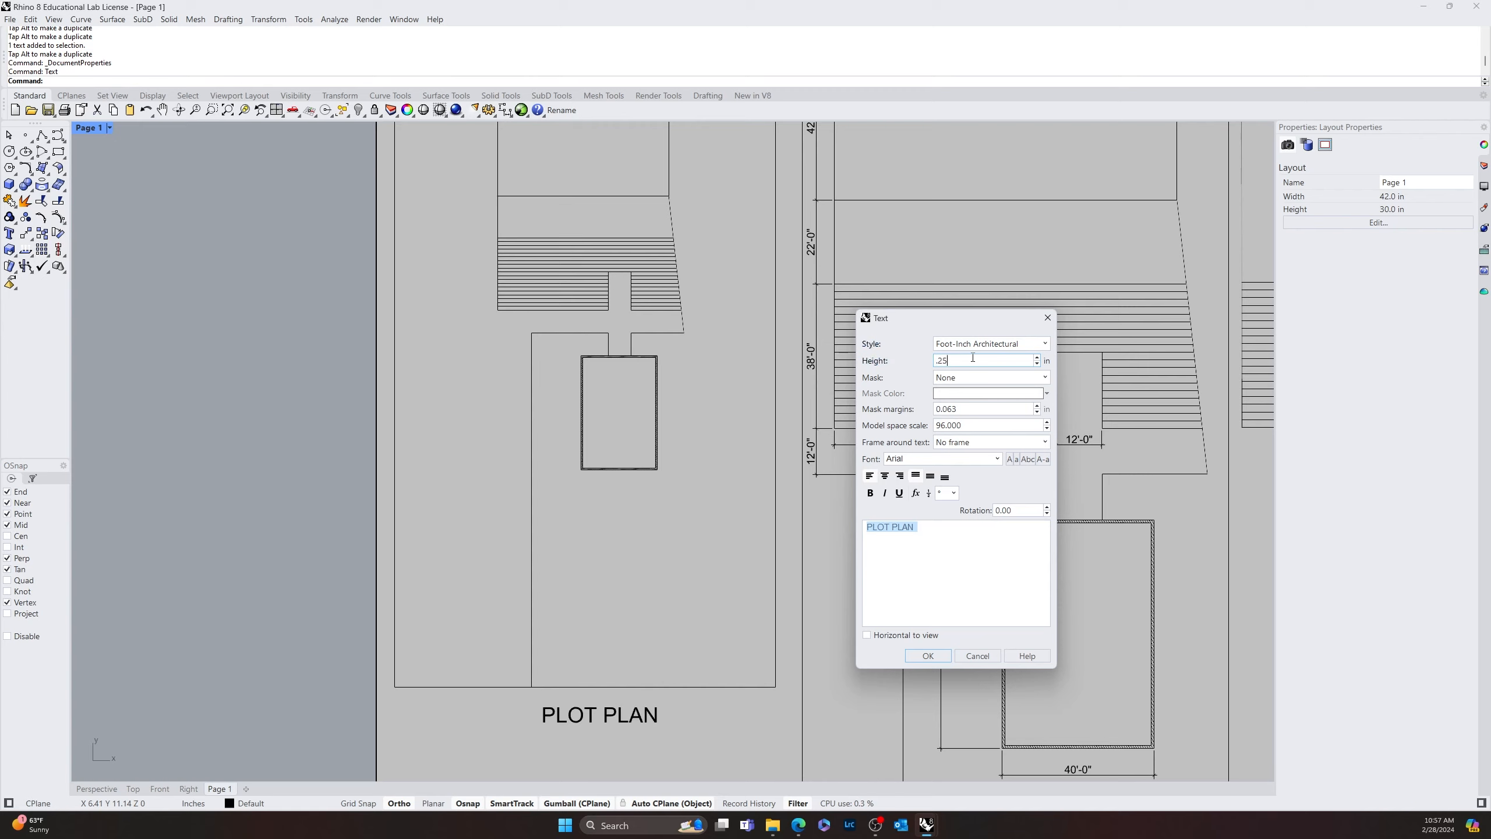
{"action": "key", "text": "Tab"}
{"action": "double_click", "coordinate": [922, 525]}
{"action": "left_click_drag", "start_coordinate": [925, 532], "coordinate": [874, 522]}
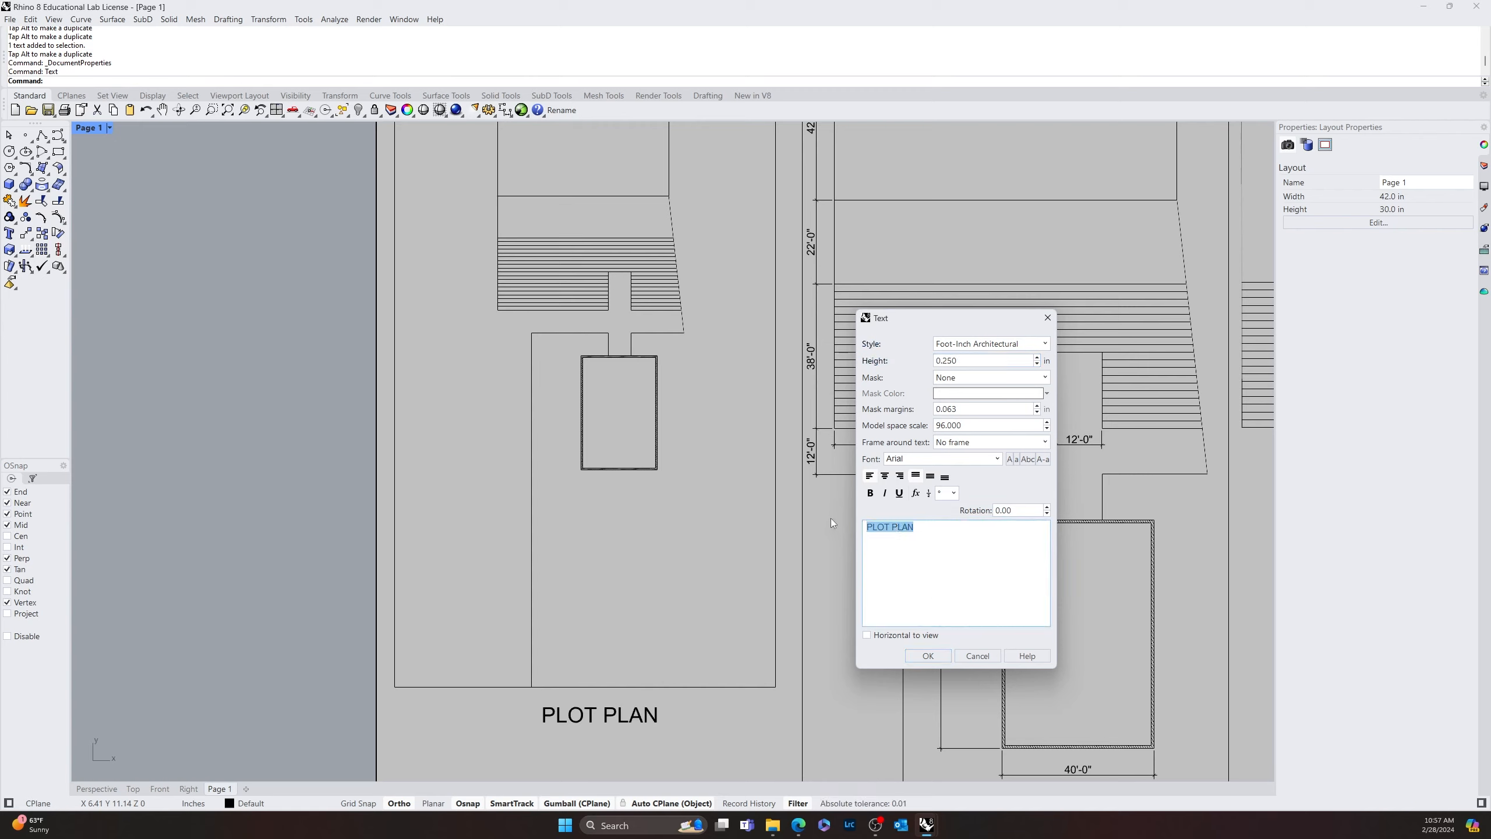
{"action": "type", "text": "WATER"}
{"action": "left_click", "coordinate": [927, 655]}
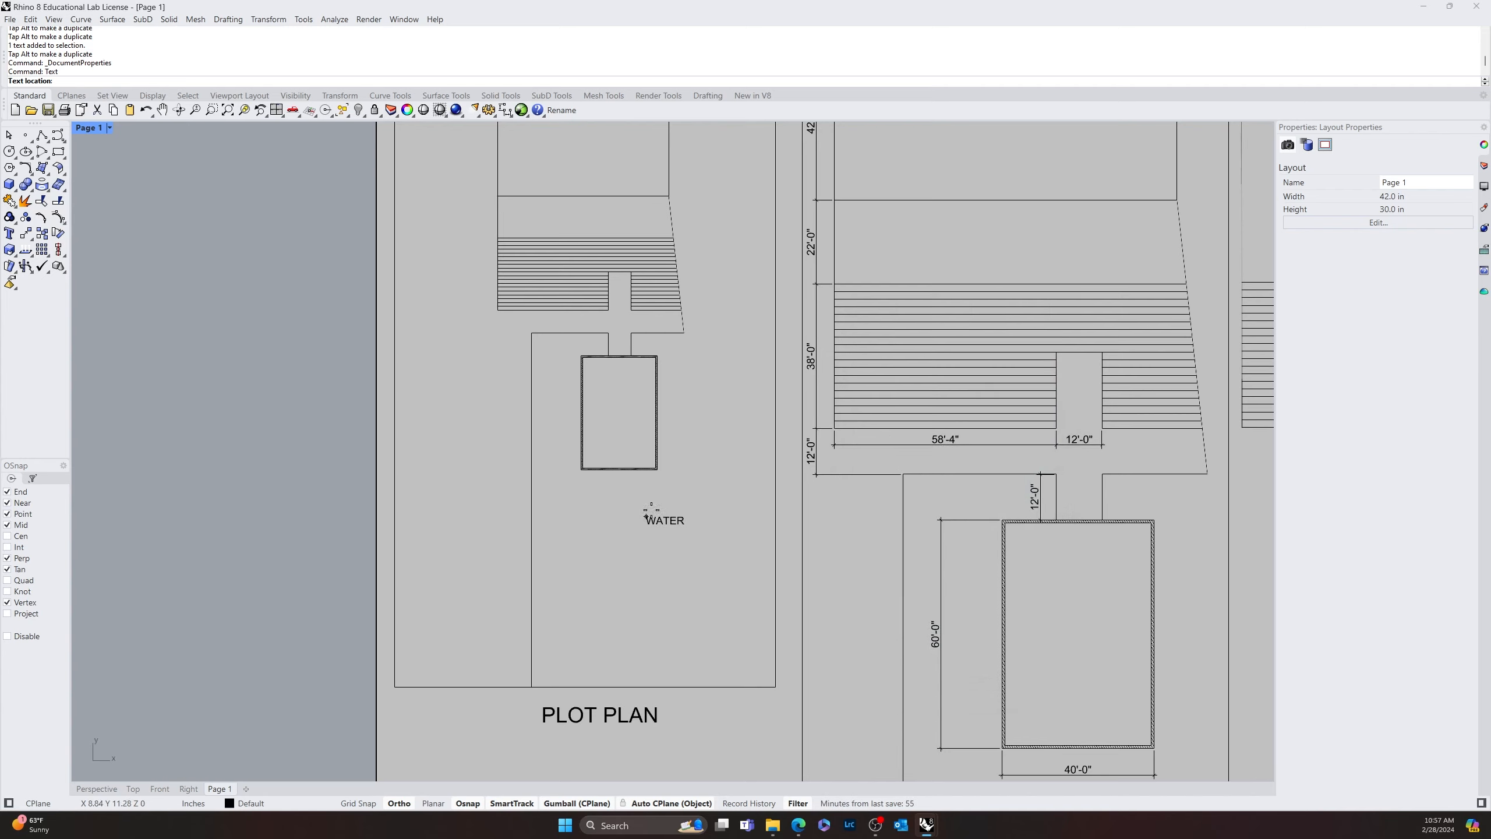
{"action": "left_click", "coordinate": [599, 567]}
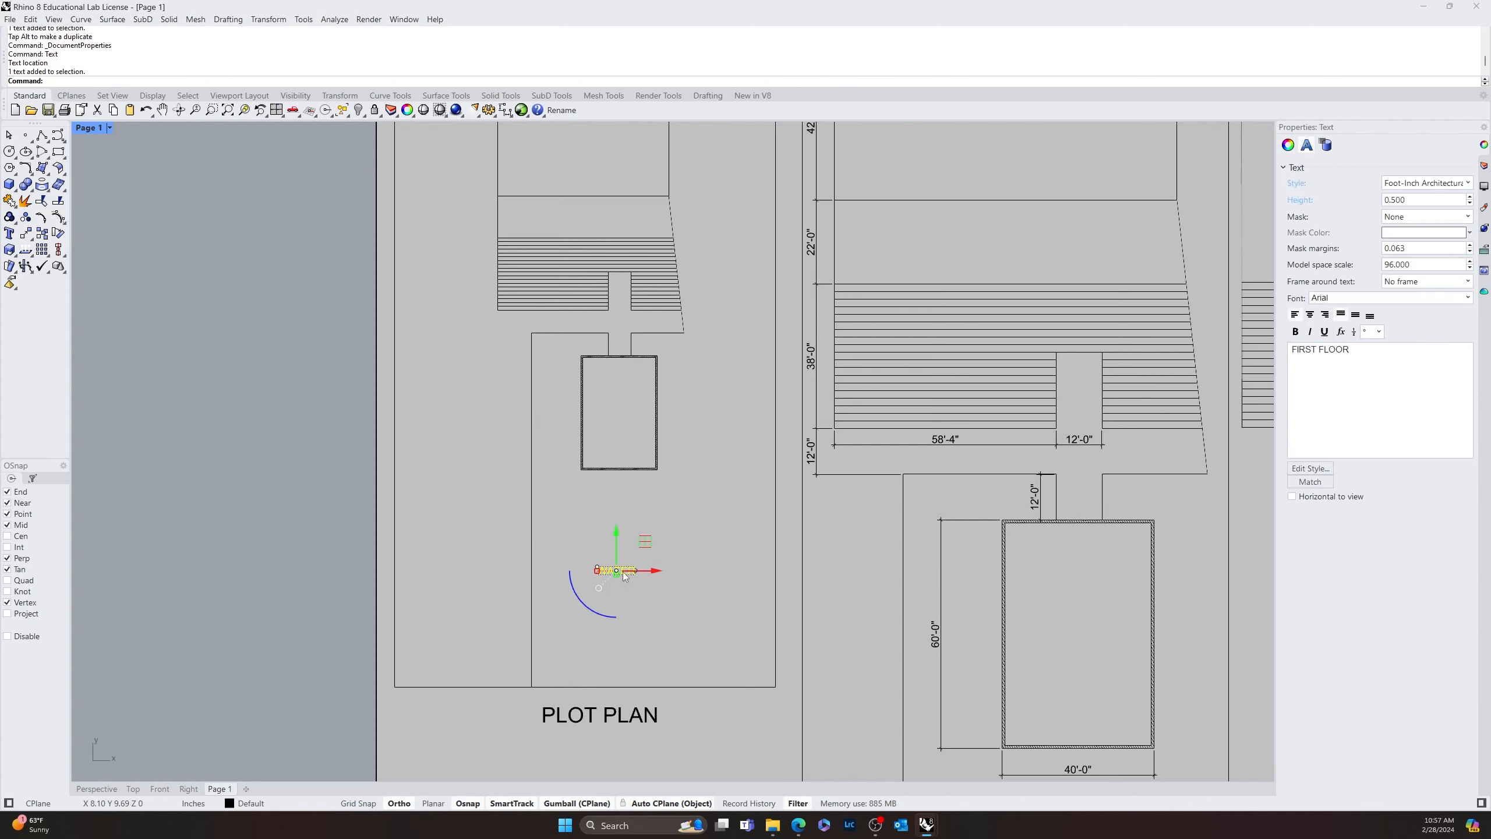
Copy the WATER label to the open area beside the slanted edge of the plot plan's hatched area
{"action": "left_click_drag", "start_coordinate": [657, 571], "coordinate": [737, 301]}
{"action": "key", "text": "alt"}
{"action": "left_click", "coordinate": [724, 441]}
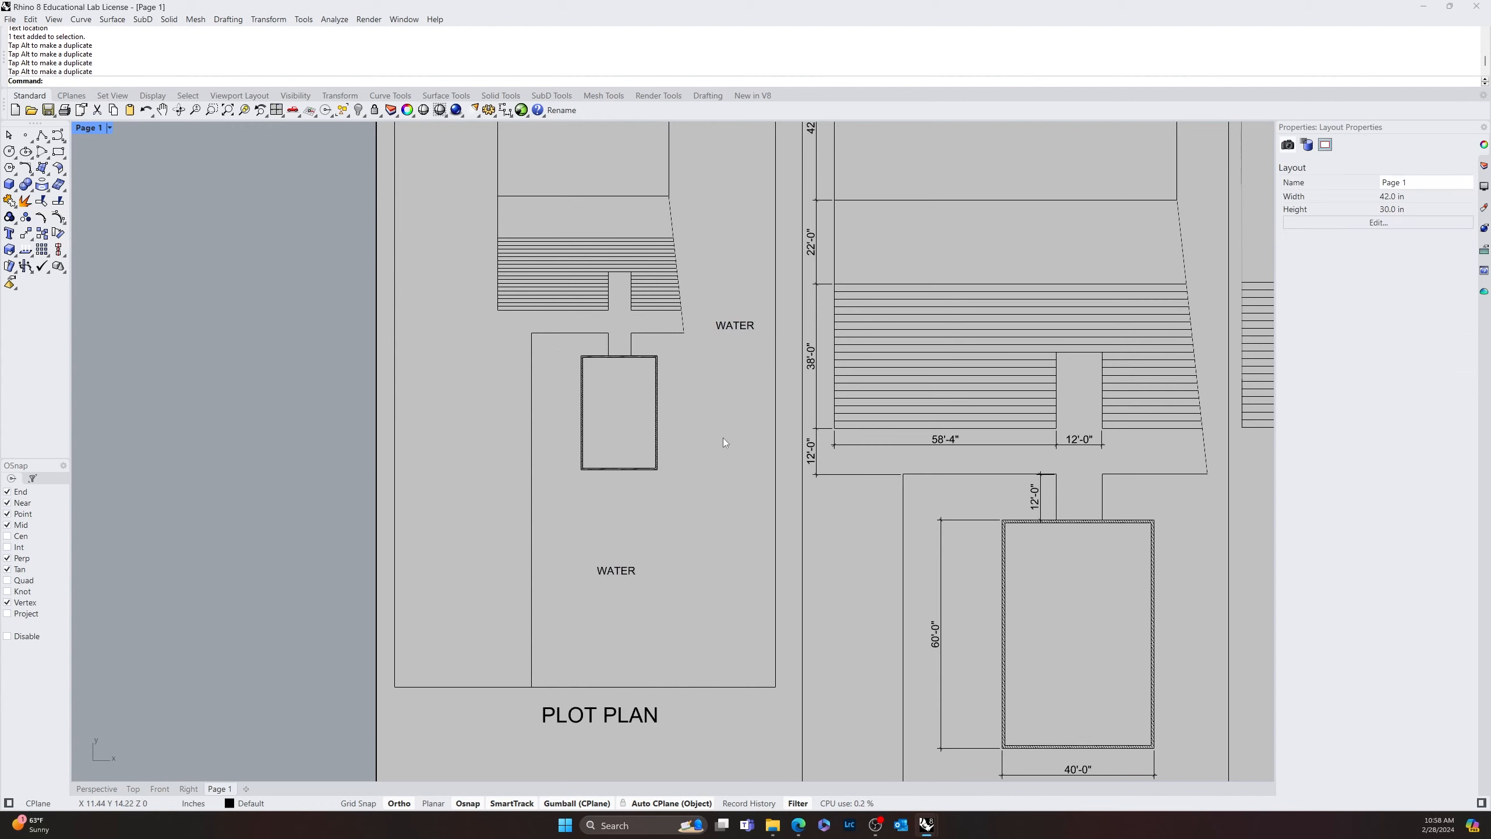
Copy the WATER label into the plot plan's double-lined rectangle and change the copy's text to "REFLECTING LOUNGE"
{"action": "left_click", "coordinate": [734, 325]}
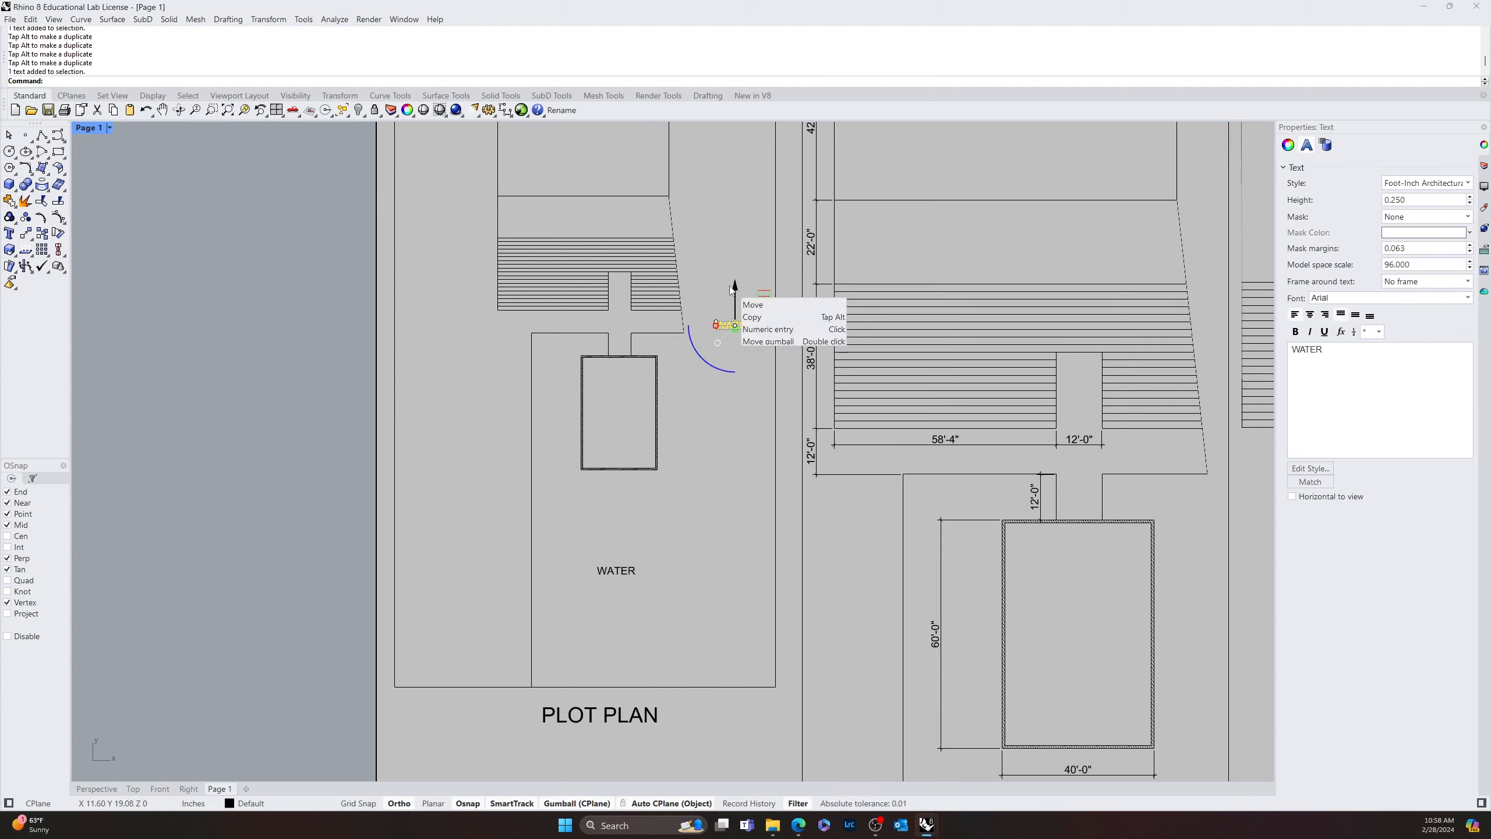
{"action": "left_click_drag", "start_coordinate": [731, 287], "coordinate": [660, 422]}
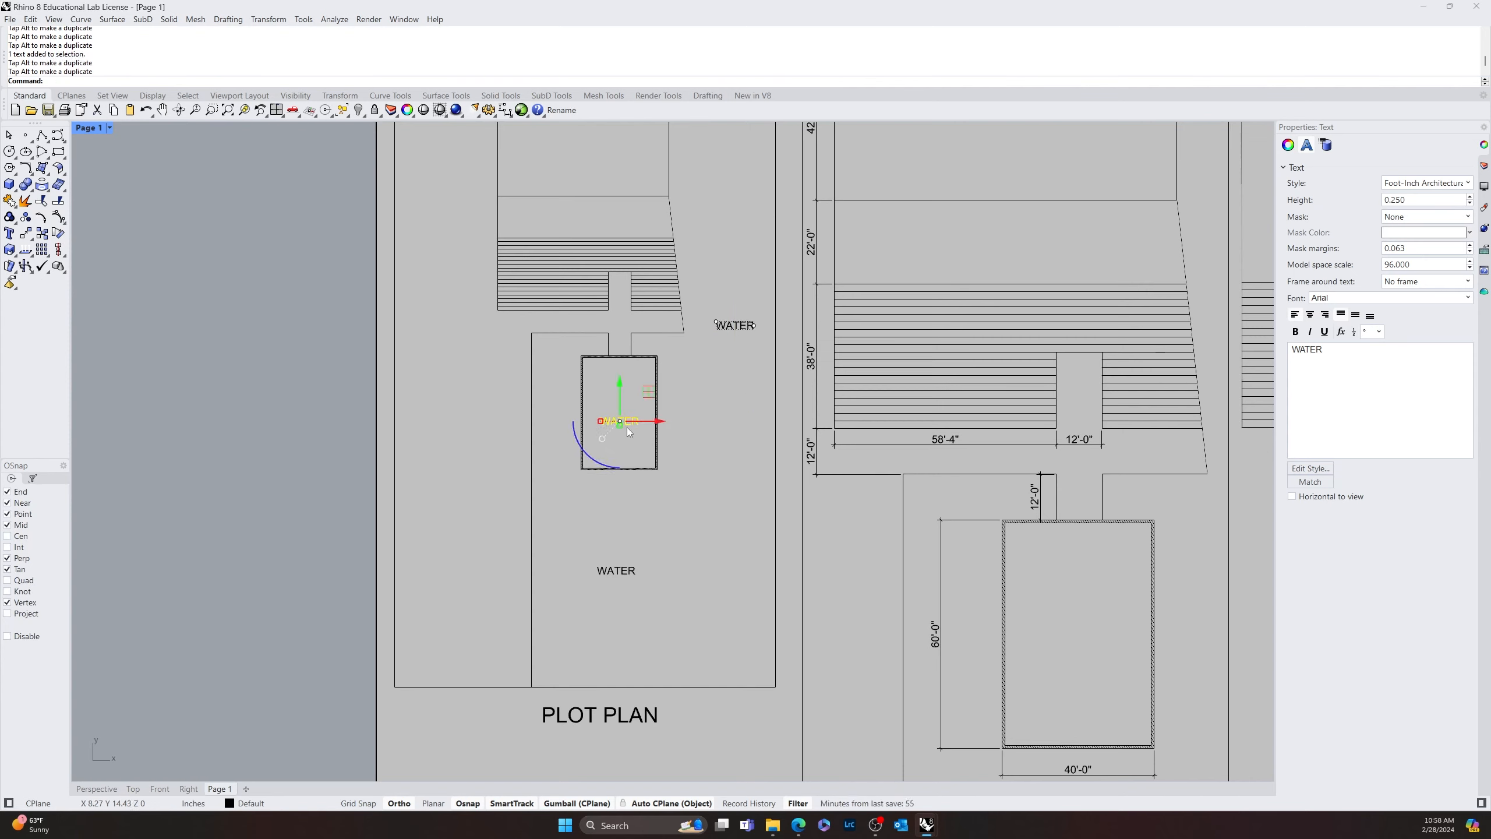
{"action": "double_click", "coordinate": [625, 423]}
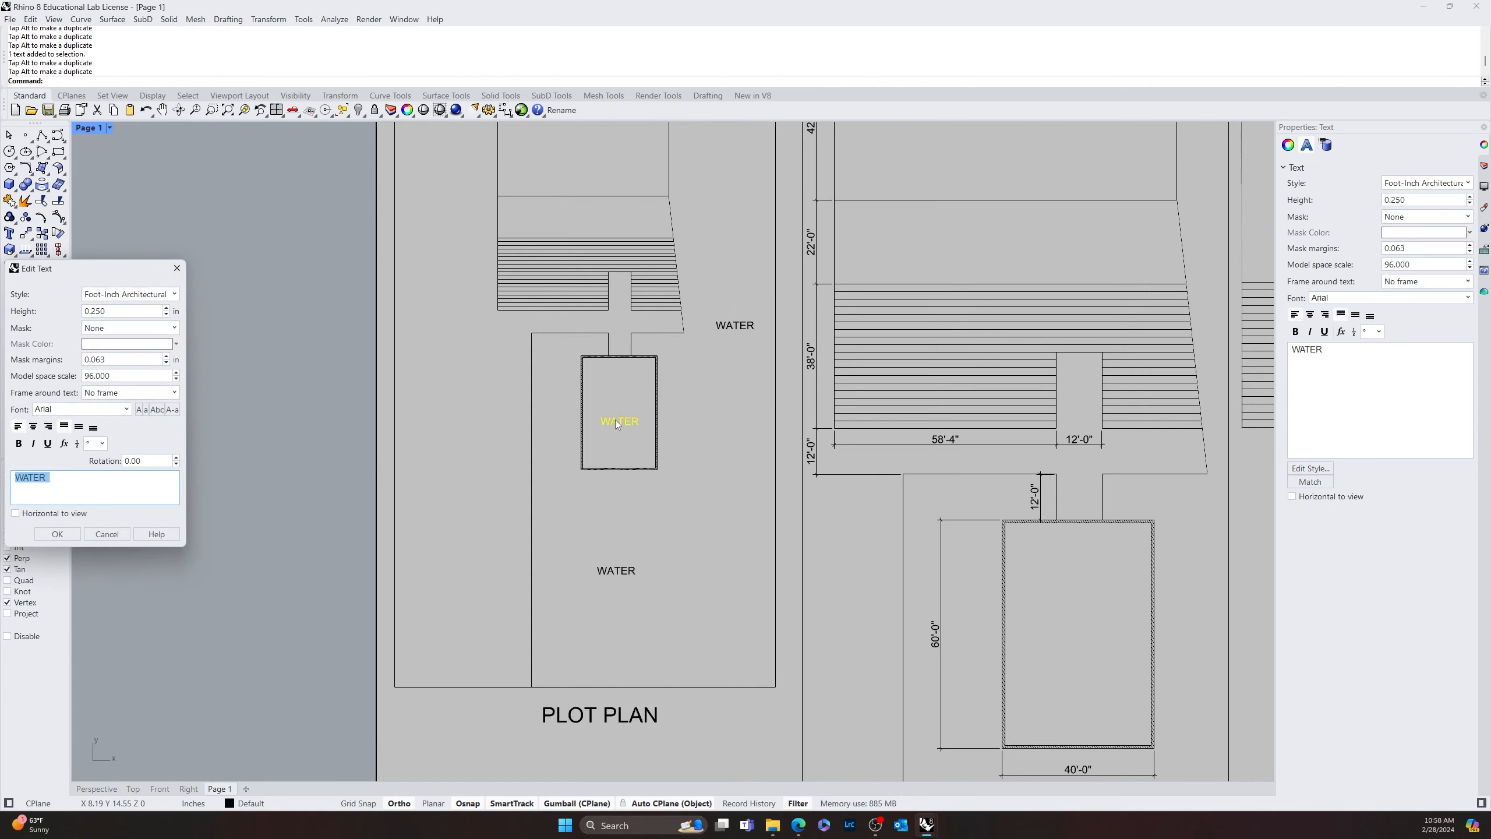
{"action": "type", "text": "REFLECTING LOUNGE"}
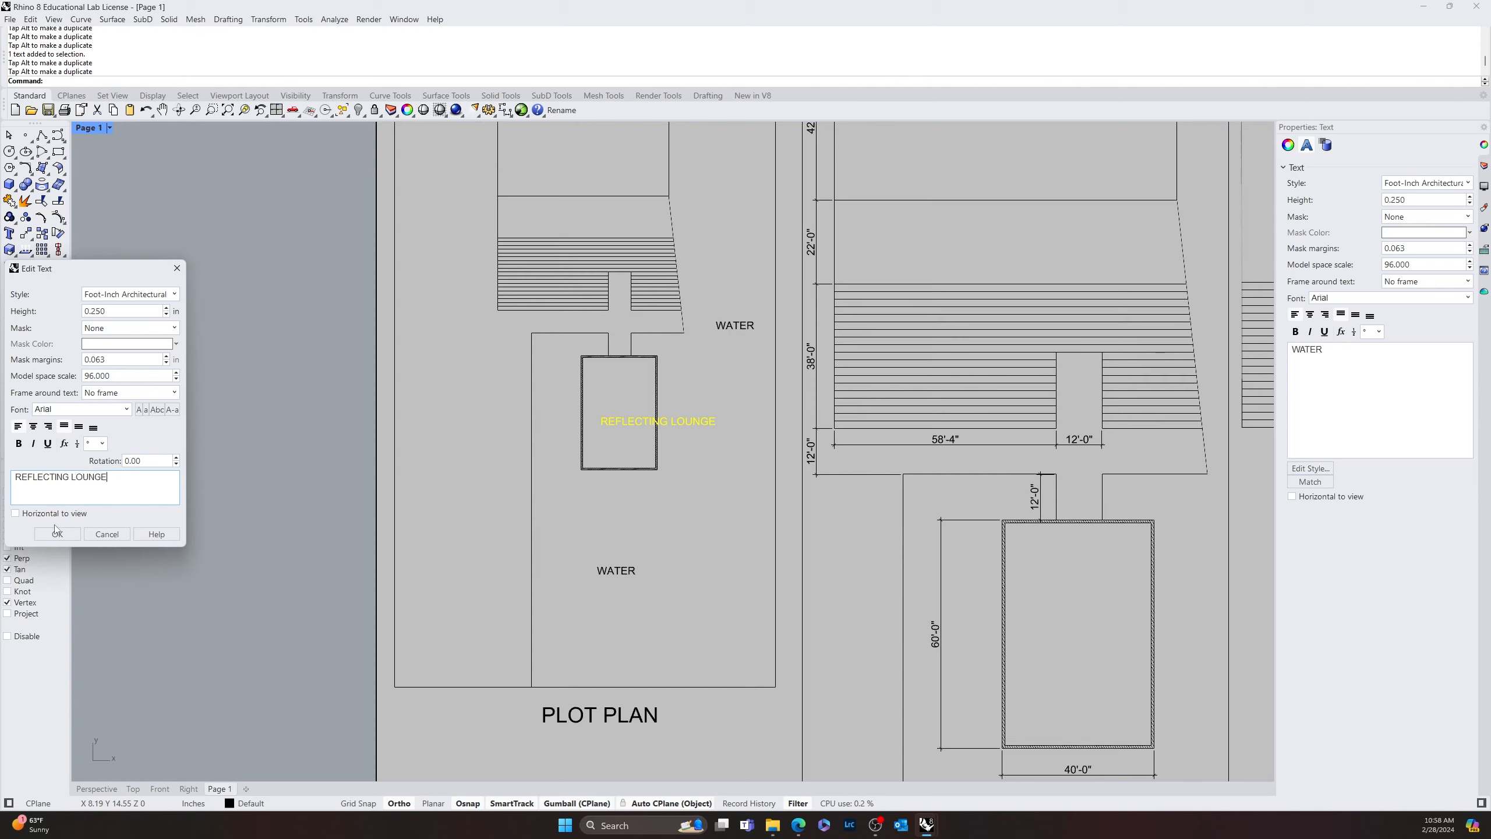
{"action": "left_click", "coordinate": [57, 533]}
Break the REFLECTING LOUNGE label into two lines and centre-align its text
{"action": "double_click", "coordinate": [625, 424]}
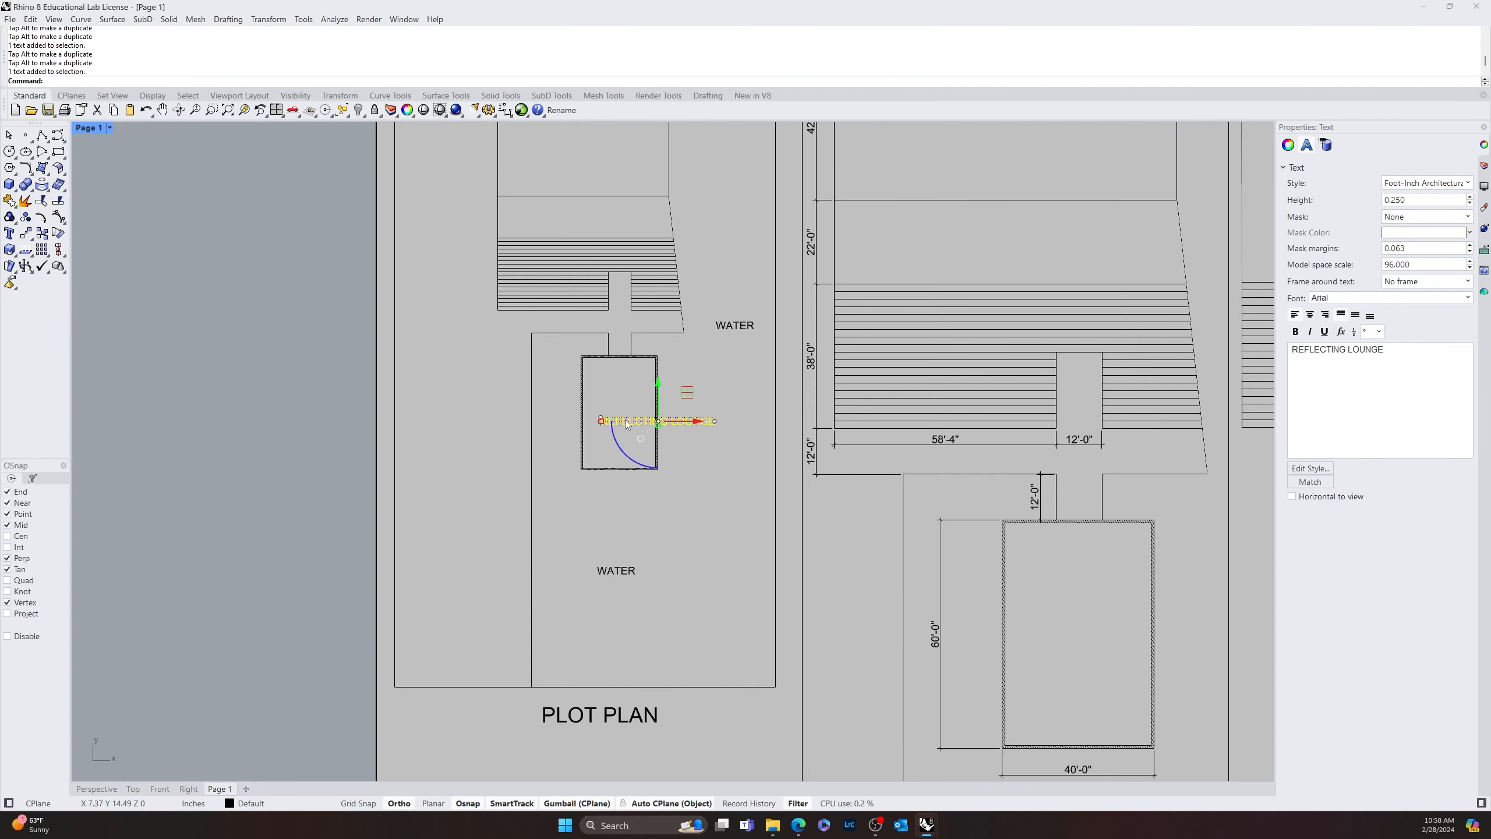
{"action": "left_click", "coordinate": [73, 478]}
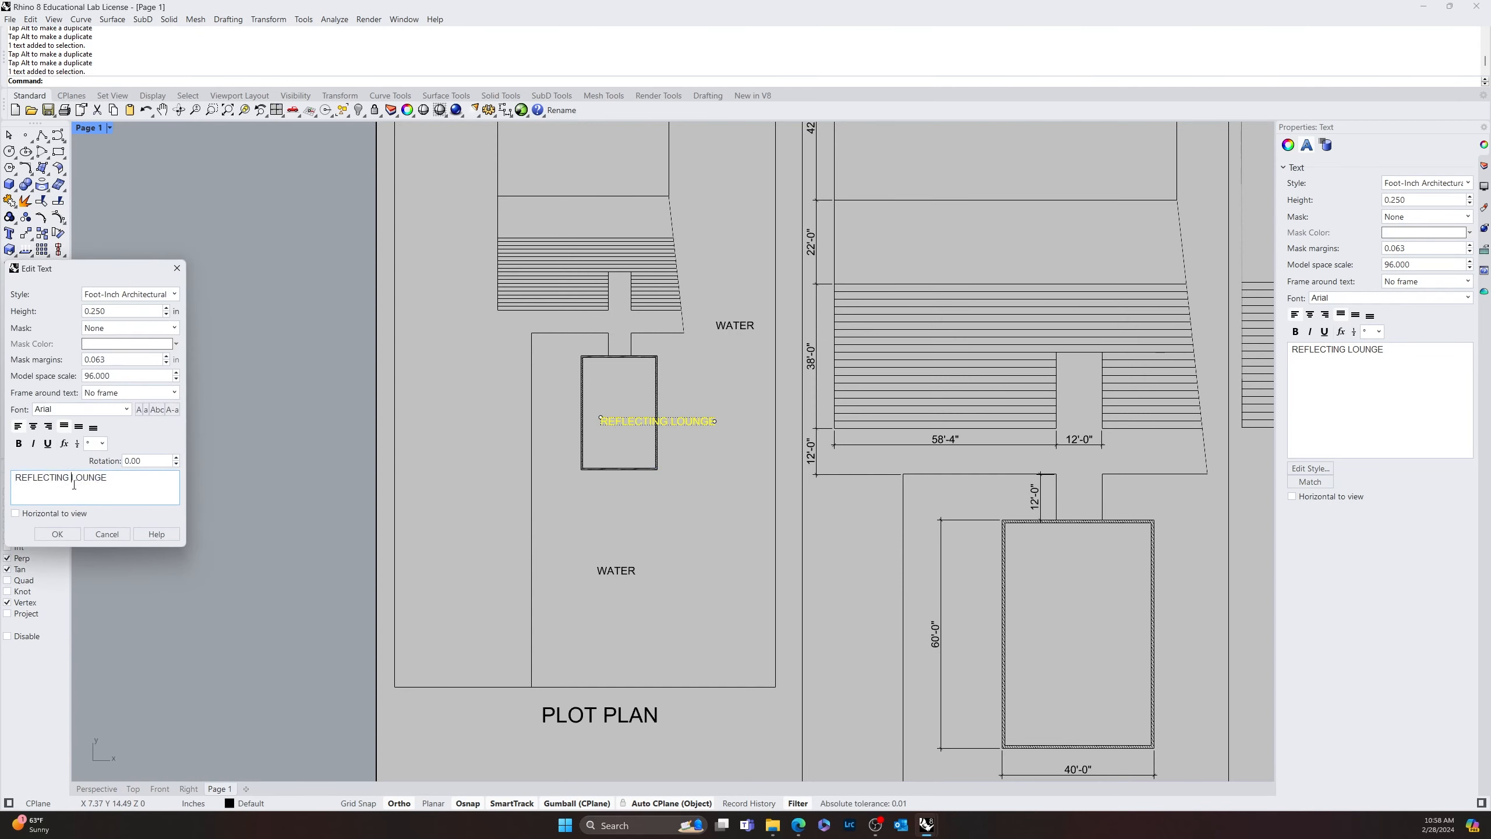
{"action": "key", "text": "Return"}
{"action": "left_click", "coordinate": [57, 534]}
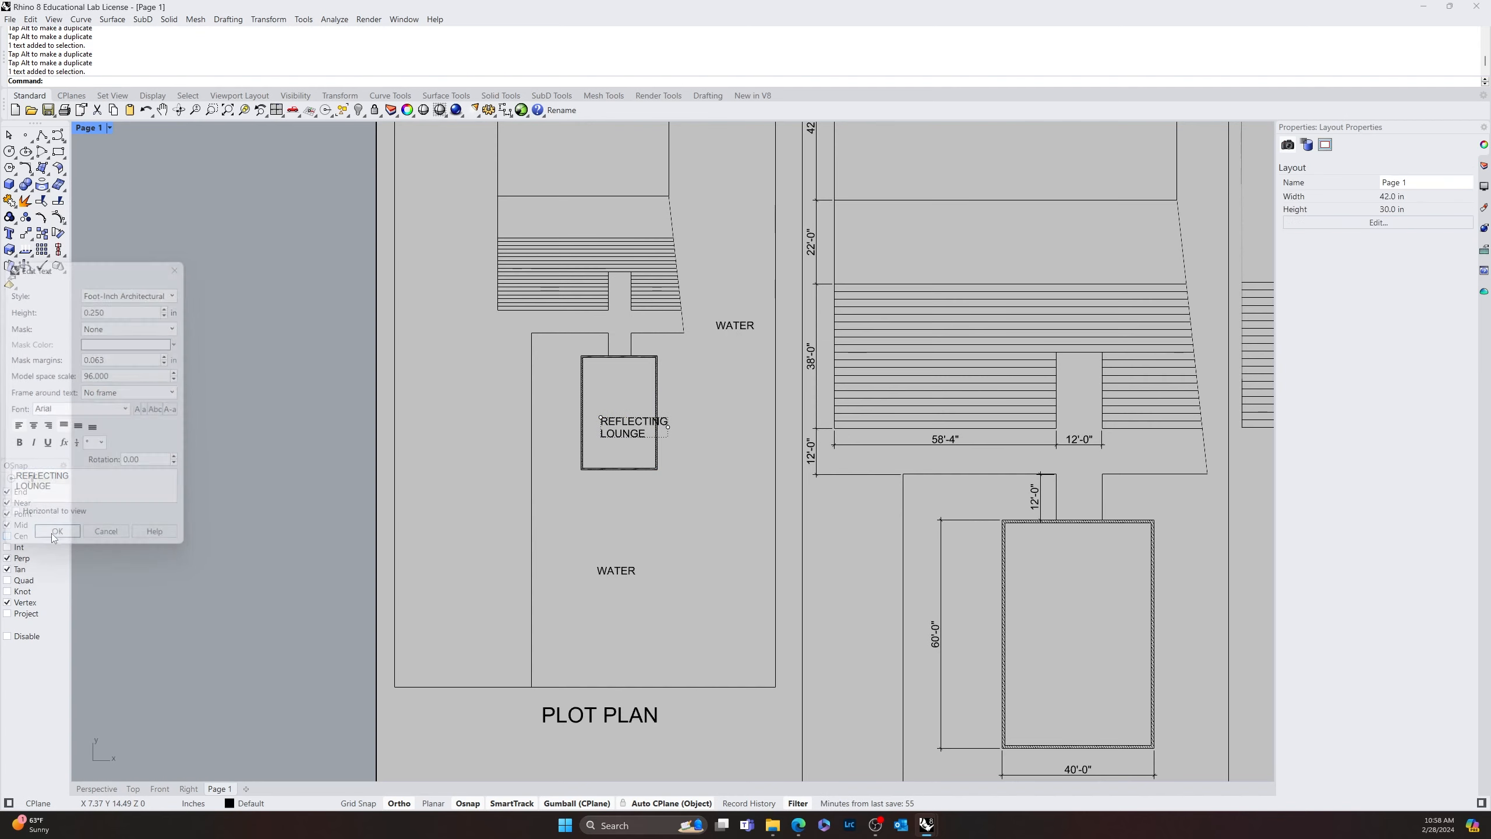
{"action": "double_click", "coordinate": [580, 443]}
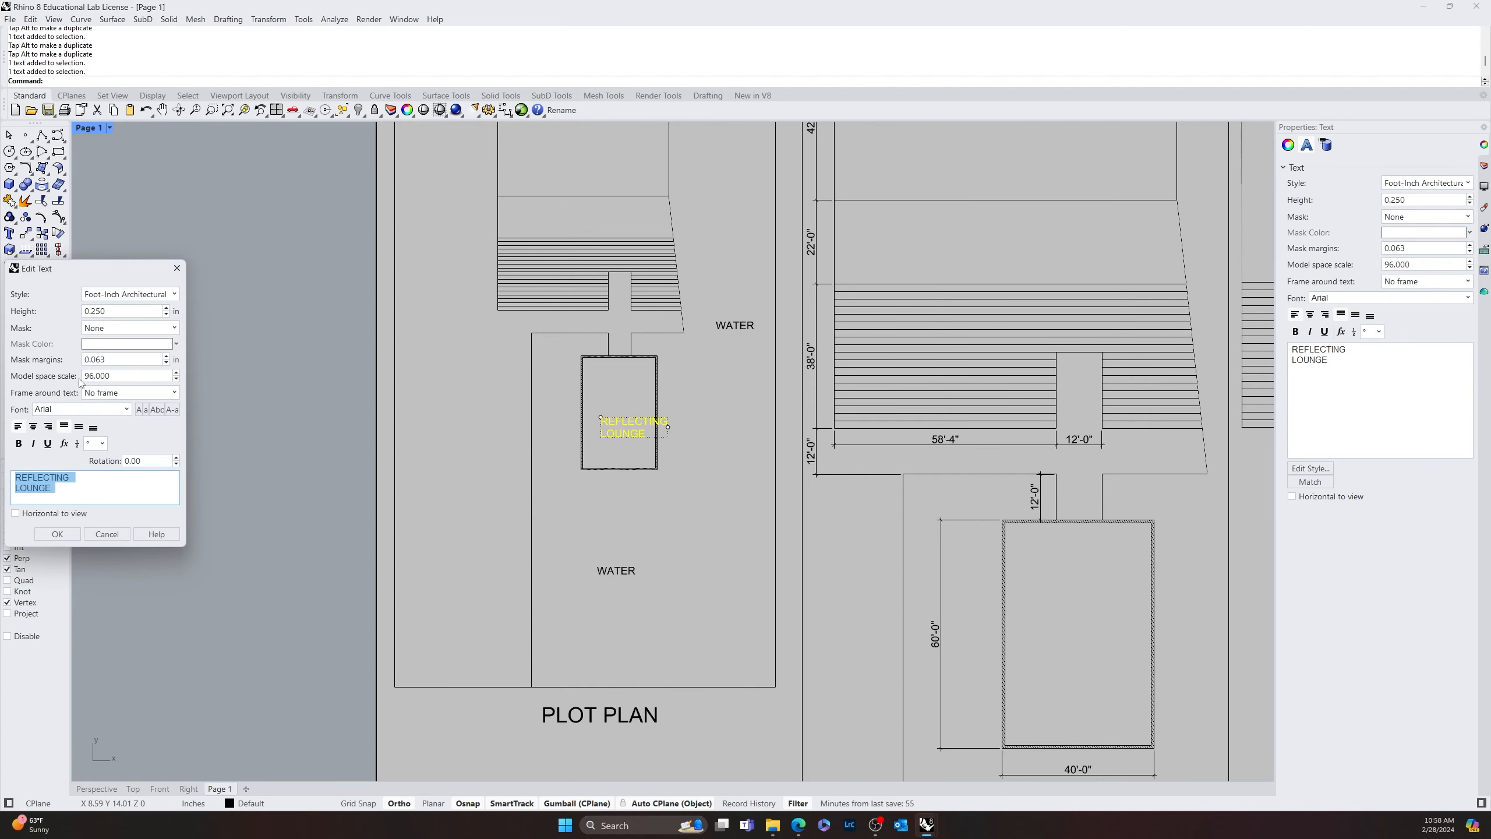
{"action": "left_click", "coordinate": [33, 426]}
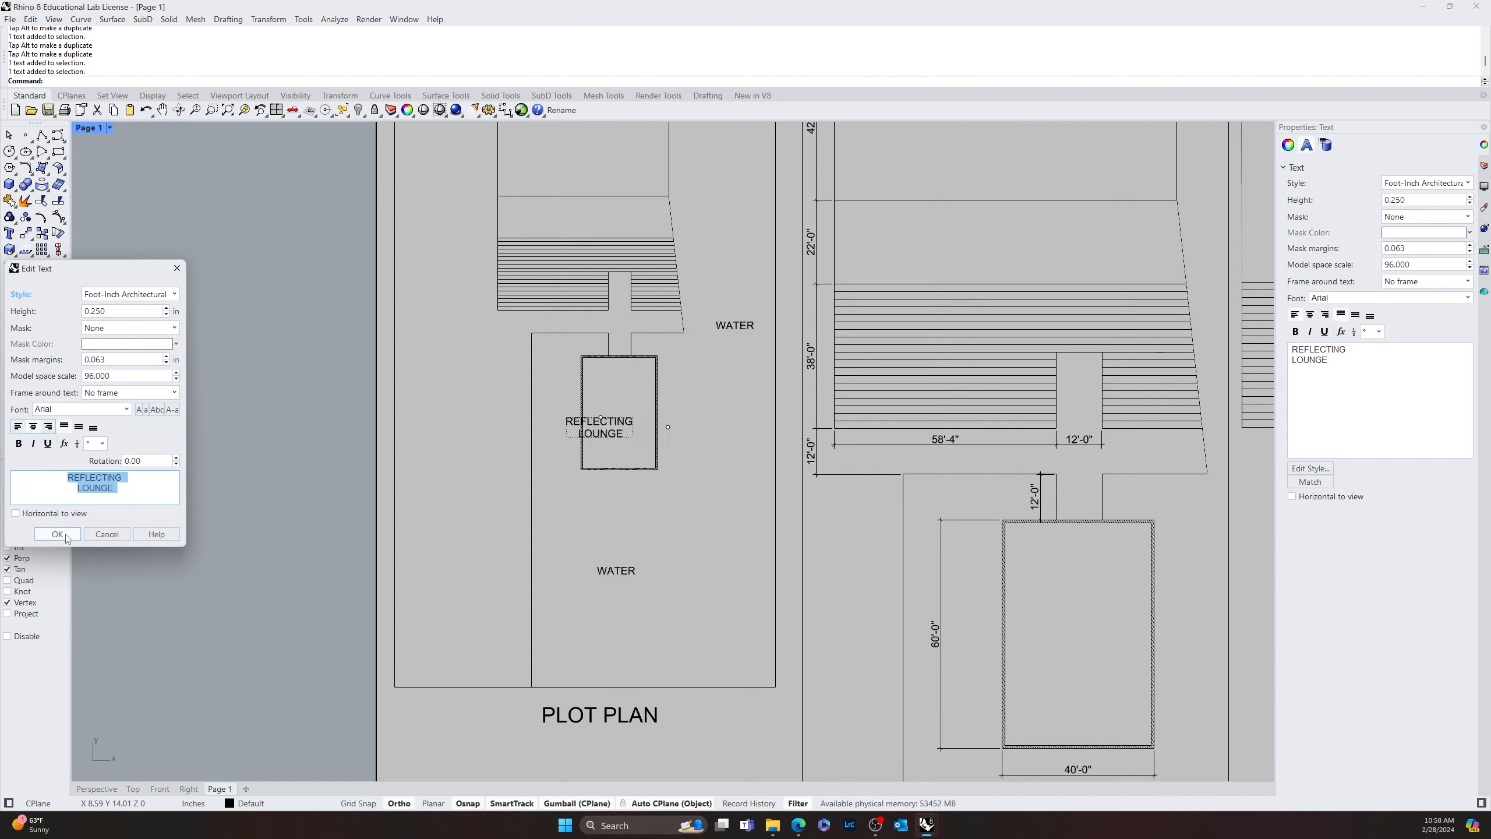
{"action": "left_click", "coordinate": [58, 533]}
Move the REFLECTING LOUNGE label so it sits centred inside the plot plan's double-lined rectangle
{"action": "left_click", "coordinate": [612, 428]}
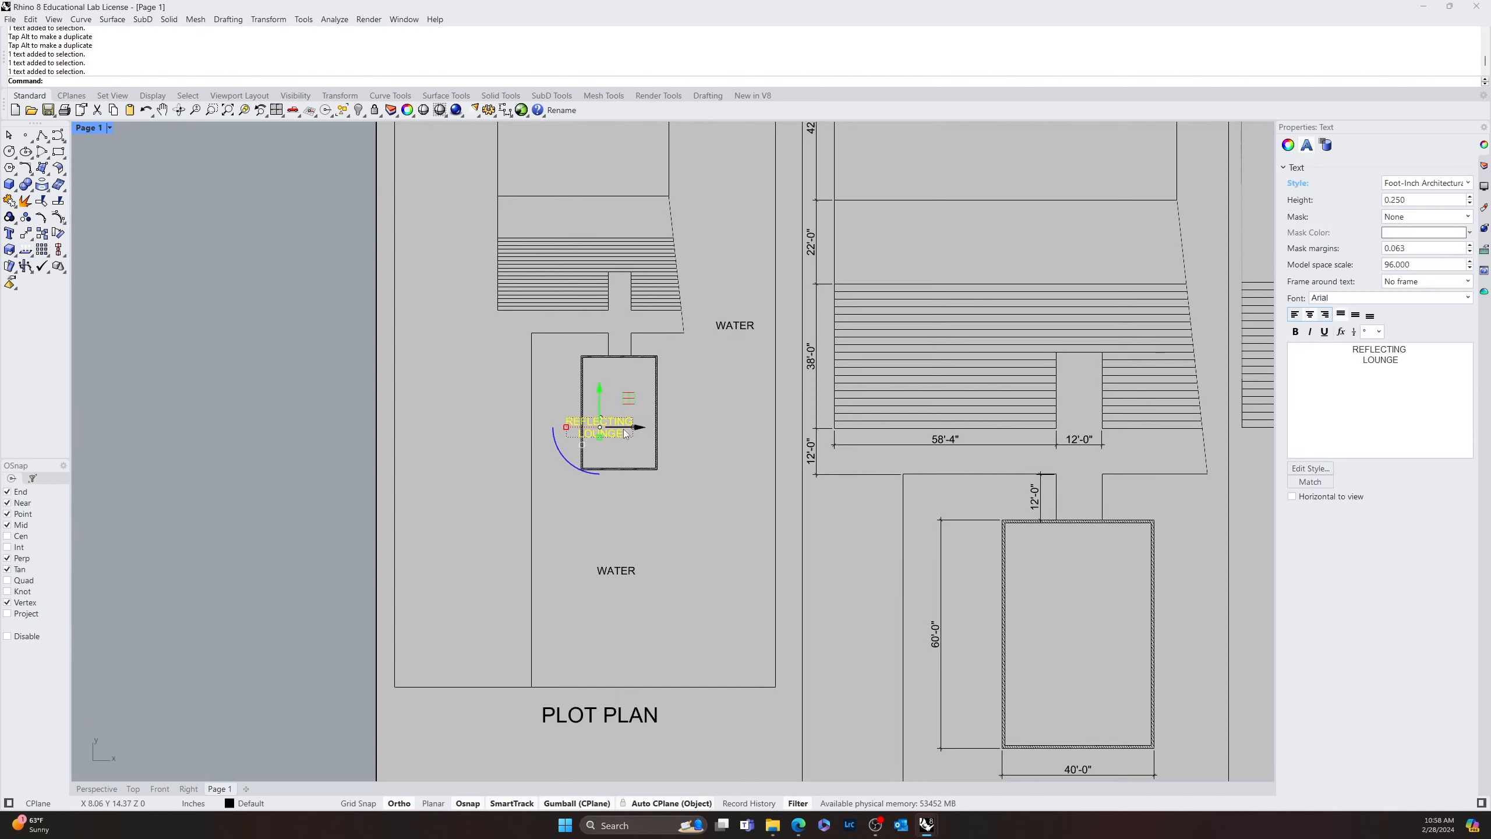
{"action": "left_click_drag", "start_coordinate": [626, 428], "coordinate": [644, 428]}
{"action": "left_click", "coordinate": [682, 473]}
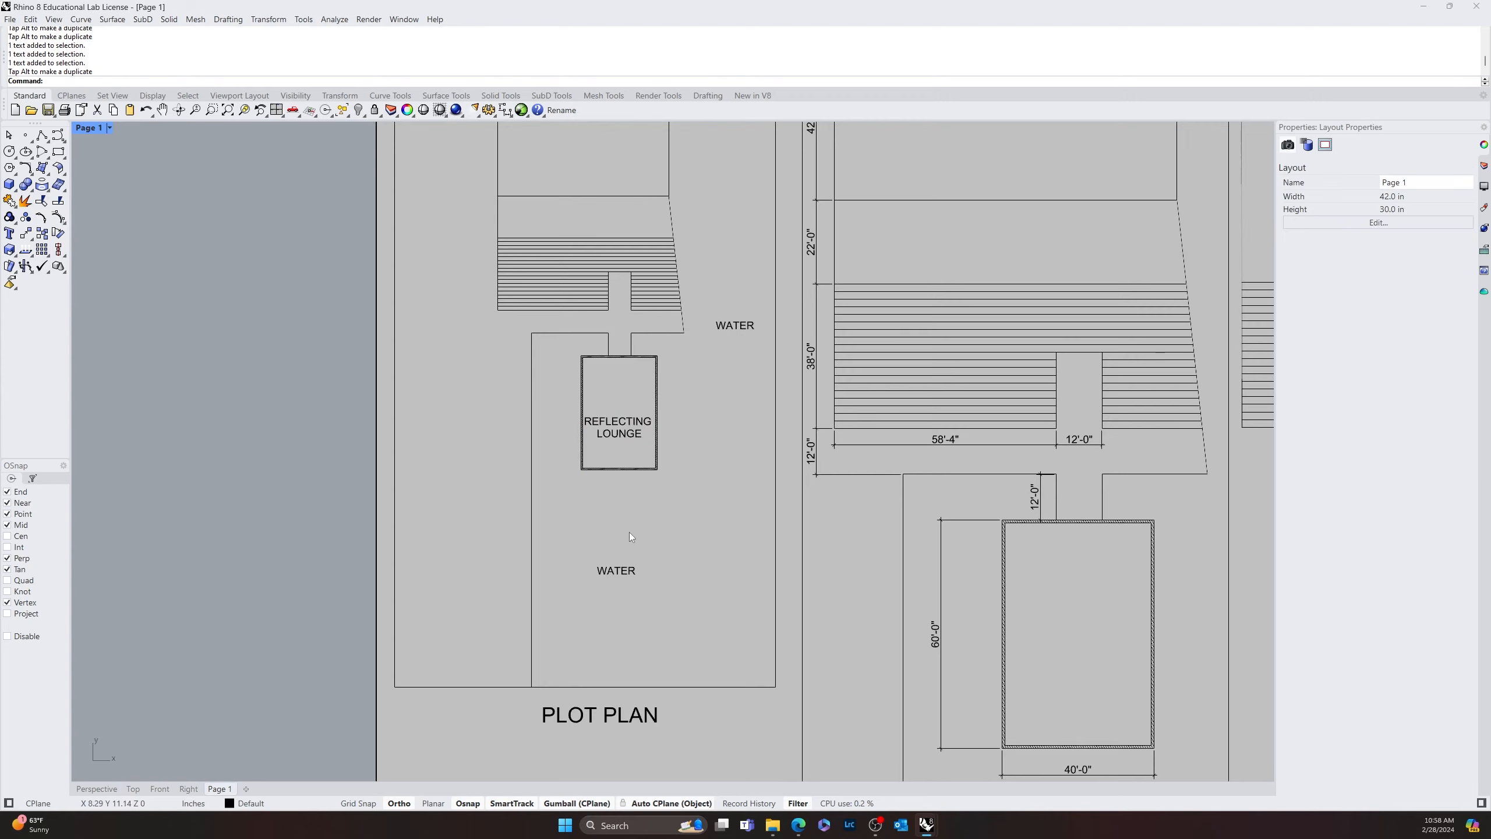
{"action": "scroll", "coordinate": [629, 531], "scroll_direction": "down", "scroll_amount": 6}
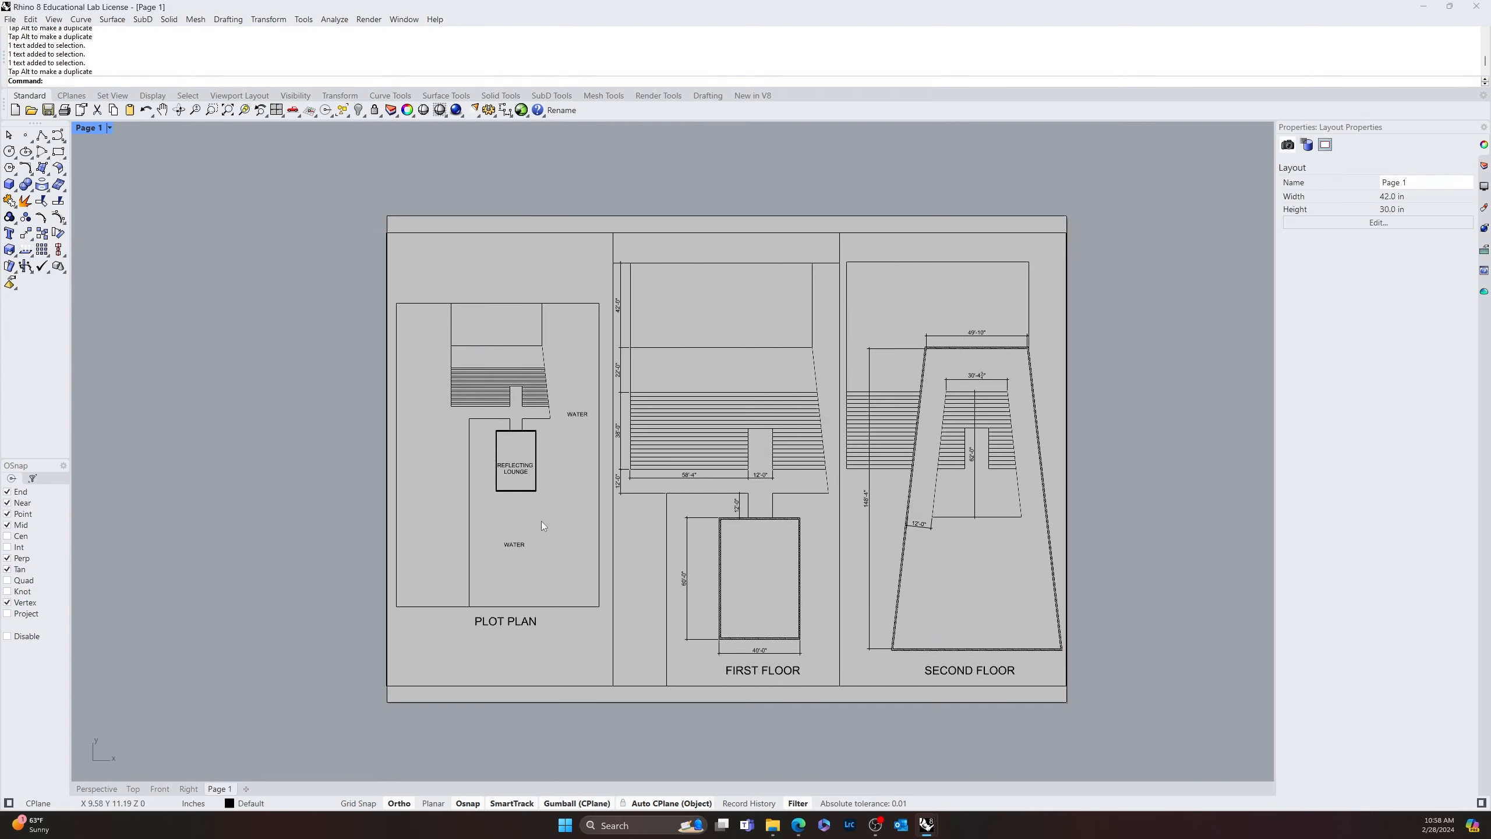
{"action": "scroll", "coordinate": [521, 497], "scroll_direction": "up", "scroll_amount": 4}
{"action": "right_click_drag", "start_coordinate": [510, 453], "coordinate": [532, 472]}
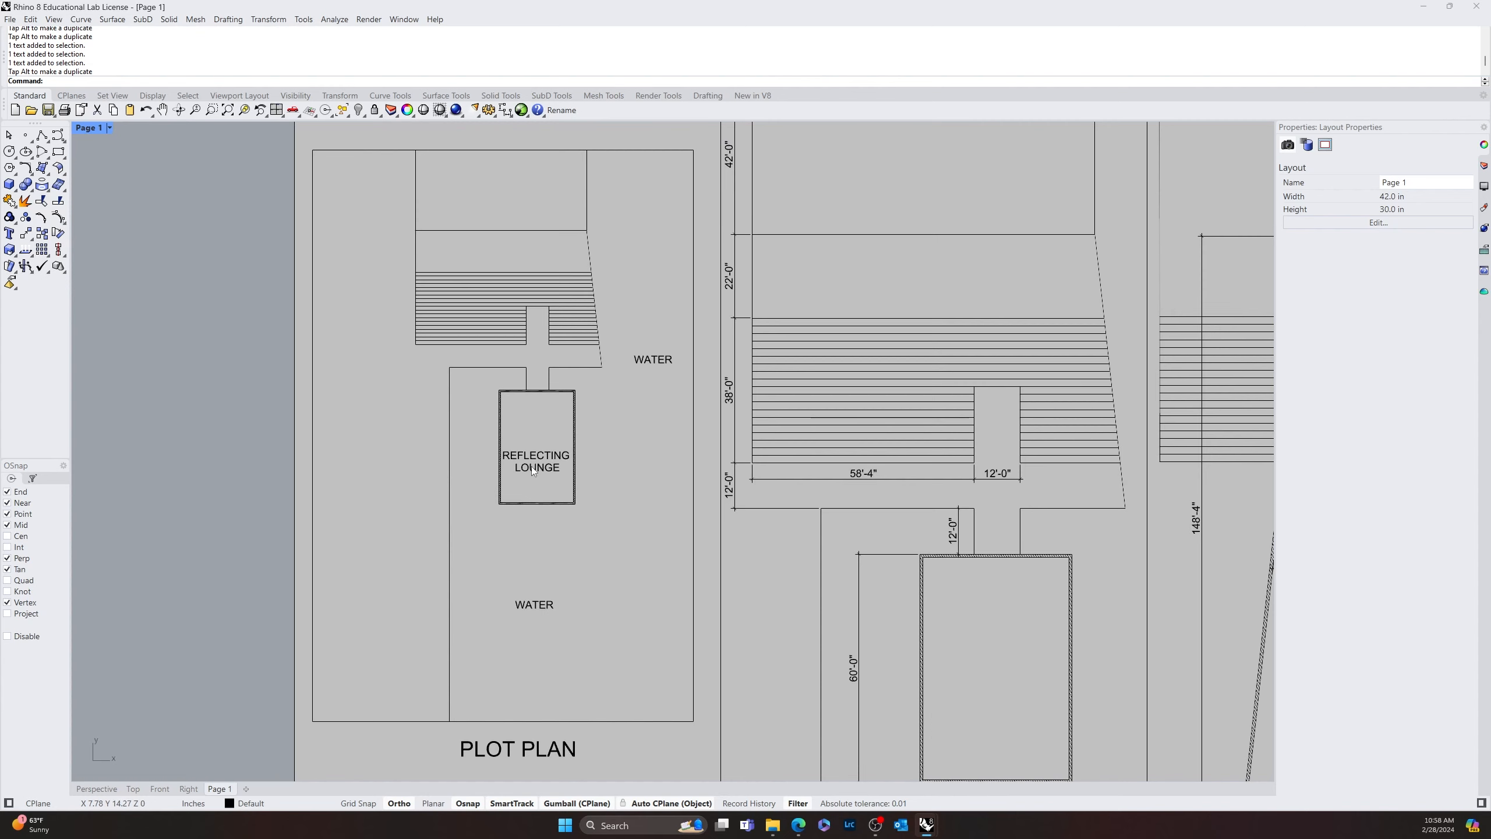
{"action": "left_click", "coordinate": [531, 466]}
{"action": "left_click_drag", "start_coordinate": [531, 466], "coordinate": [534, 466]}
{"action": "left_click", "coordinate": [629, 548]}
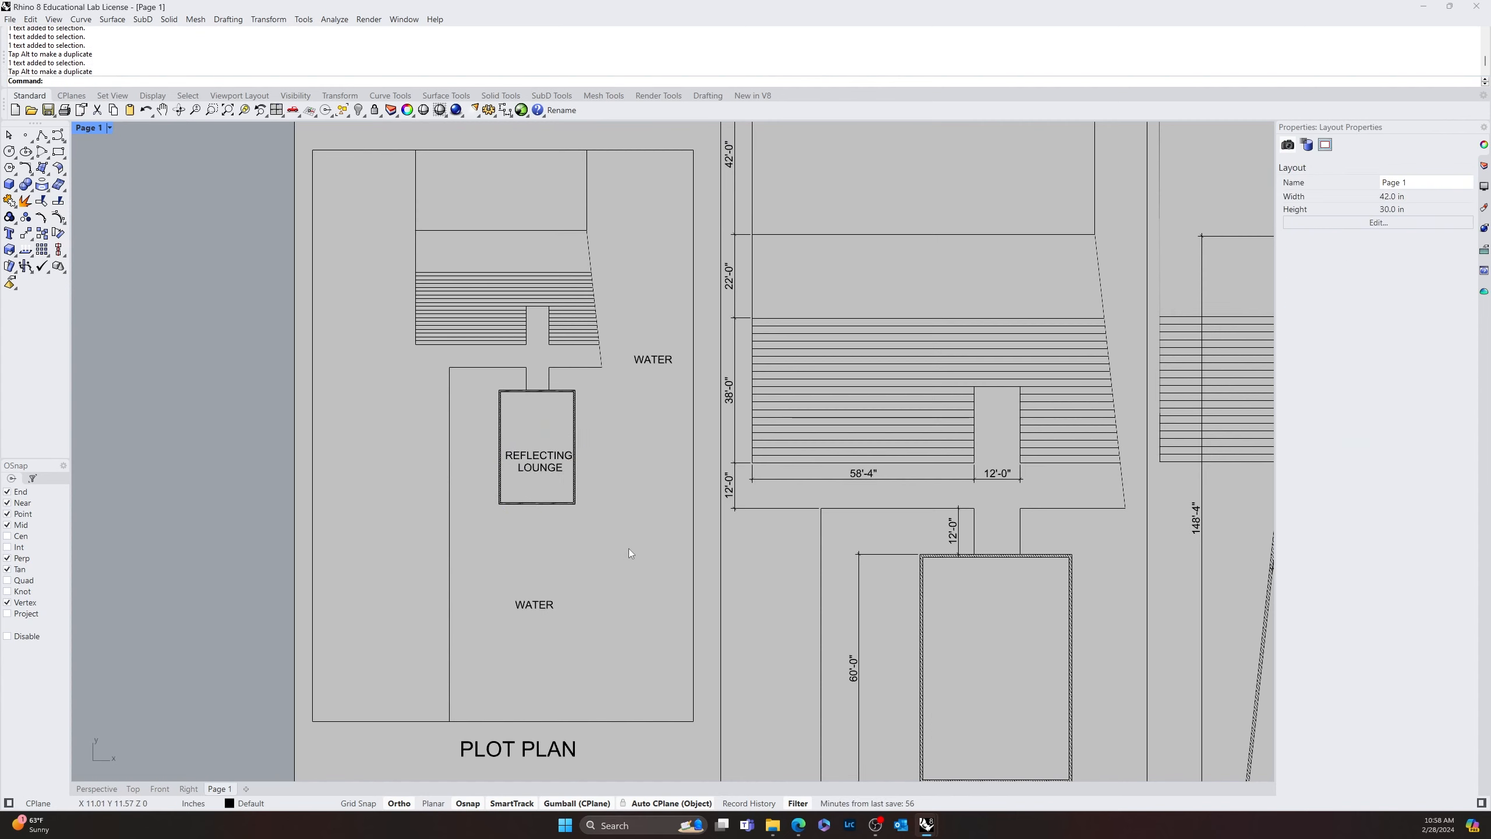
Copy the REFLECTING LOUNGE label to the open strip left of the plot plan's long vertical line and change the copy's text to "COURTYARD"
{"action": "right_click_drag", "start_coordinate": [555, 603], "coordinate": [583, 598]}
{"action": "left_click", "coordinate": [569, 462]}
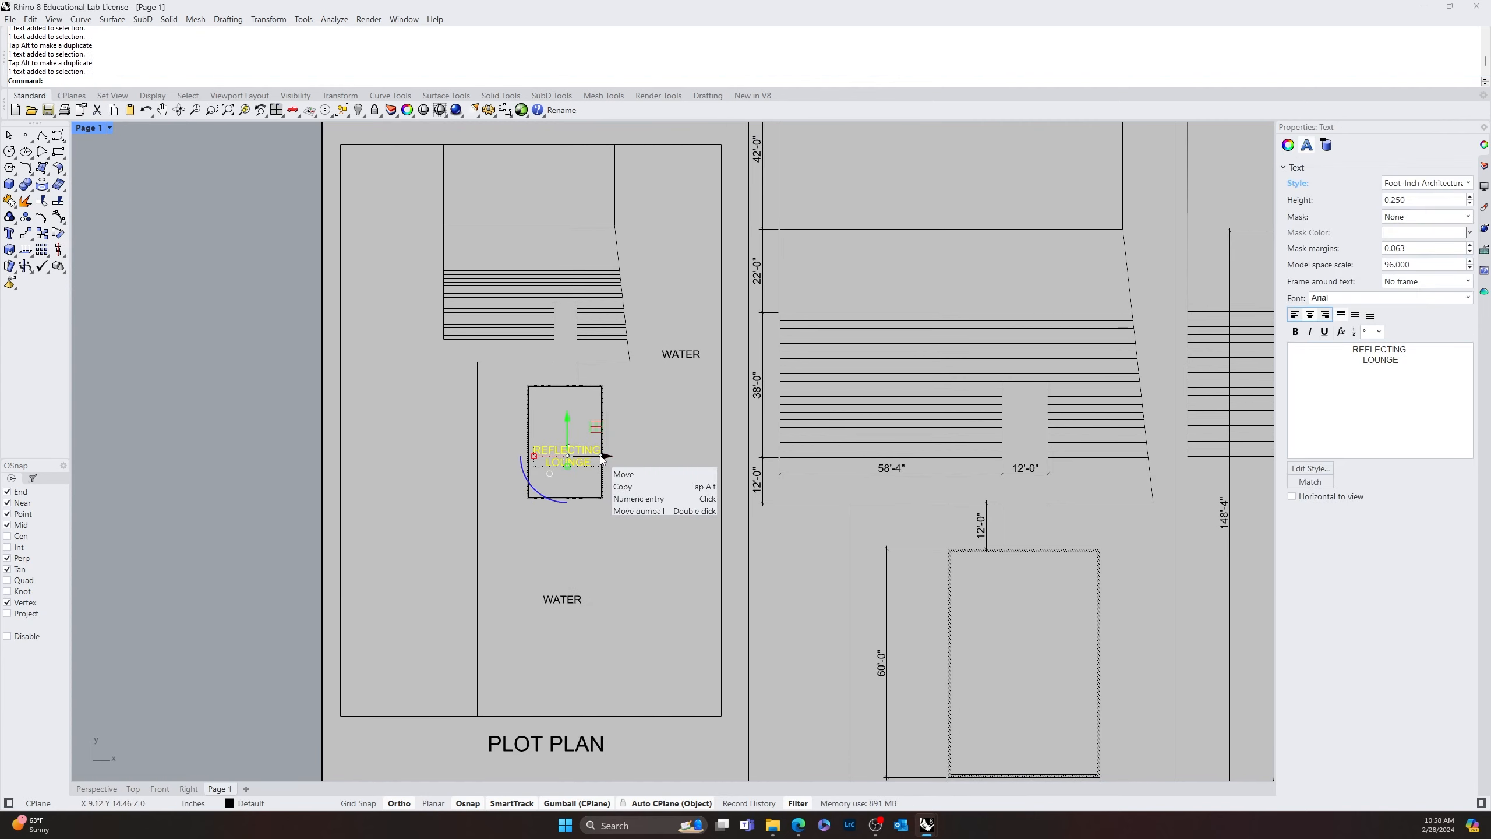
{"action": "left_click_drag", "start_coordinate": [603, 456], "coordinate": [440, 473]}
{"action": "key", "text": "alt"}
{"action": "double_click", "coordinate": [420, 465]}
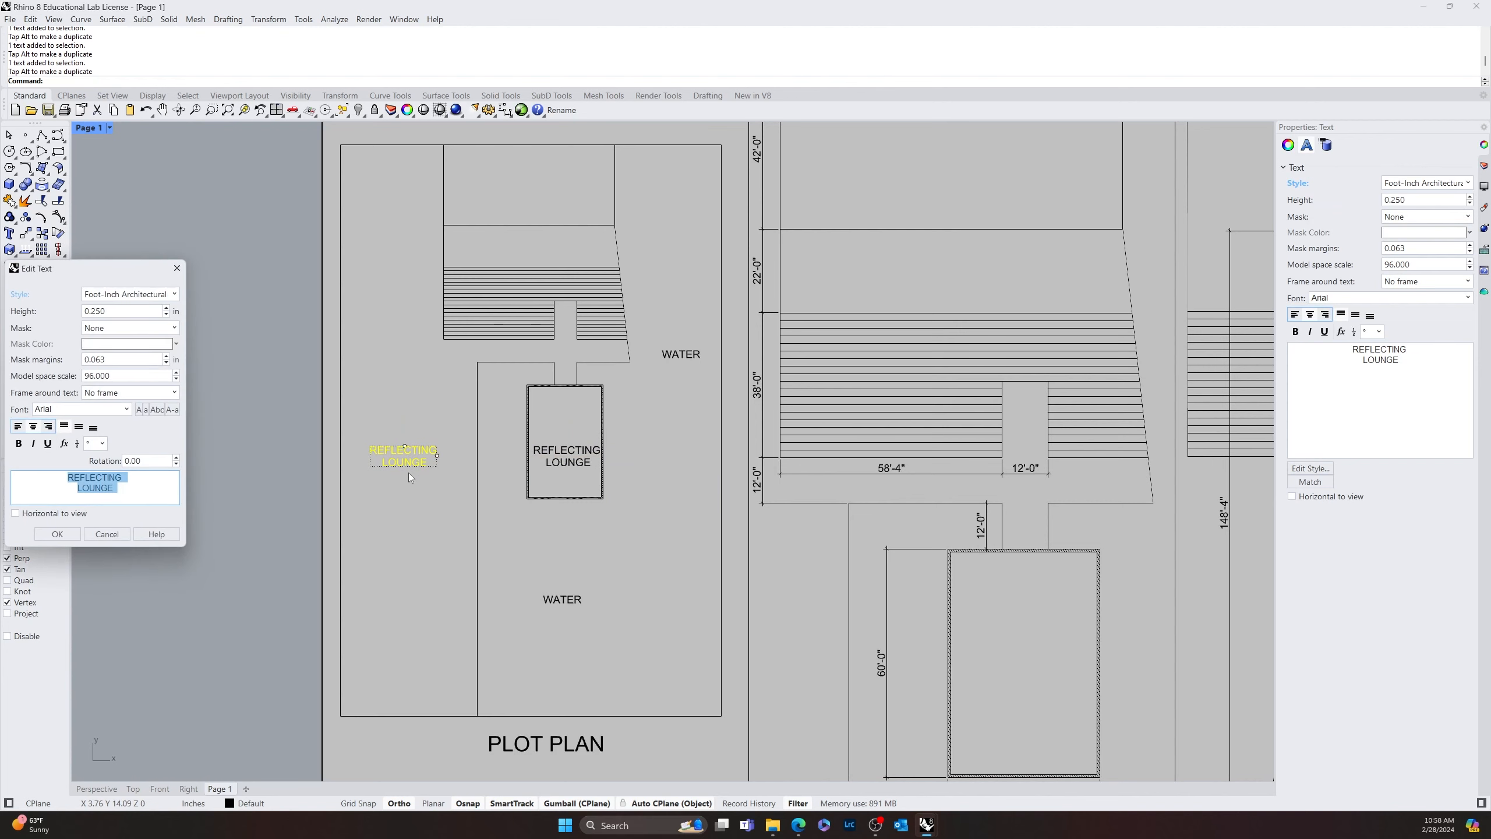
{"action": "type", "text": "COURT"}
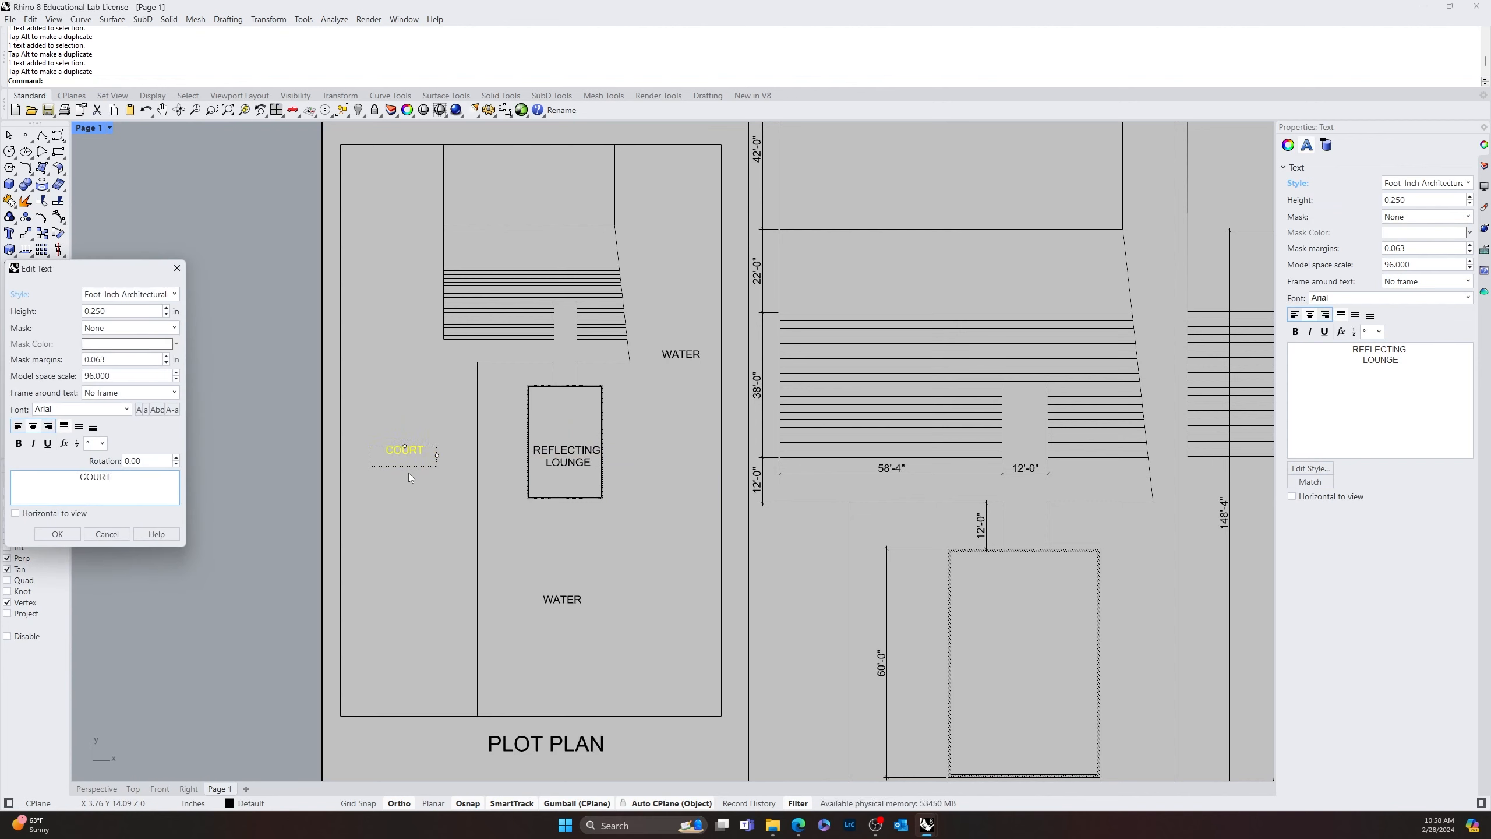
{"action": "type", "text": "YARD"}
{"action": "left_click", "coordinate": [57, 533]}
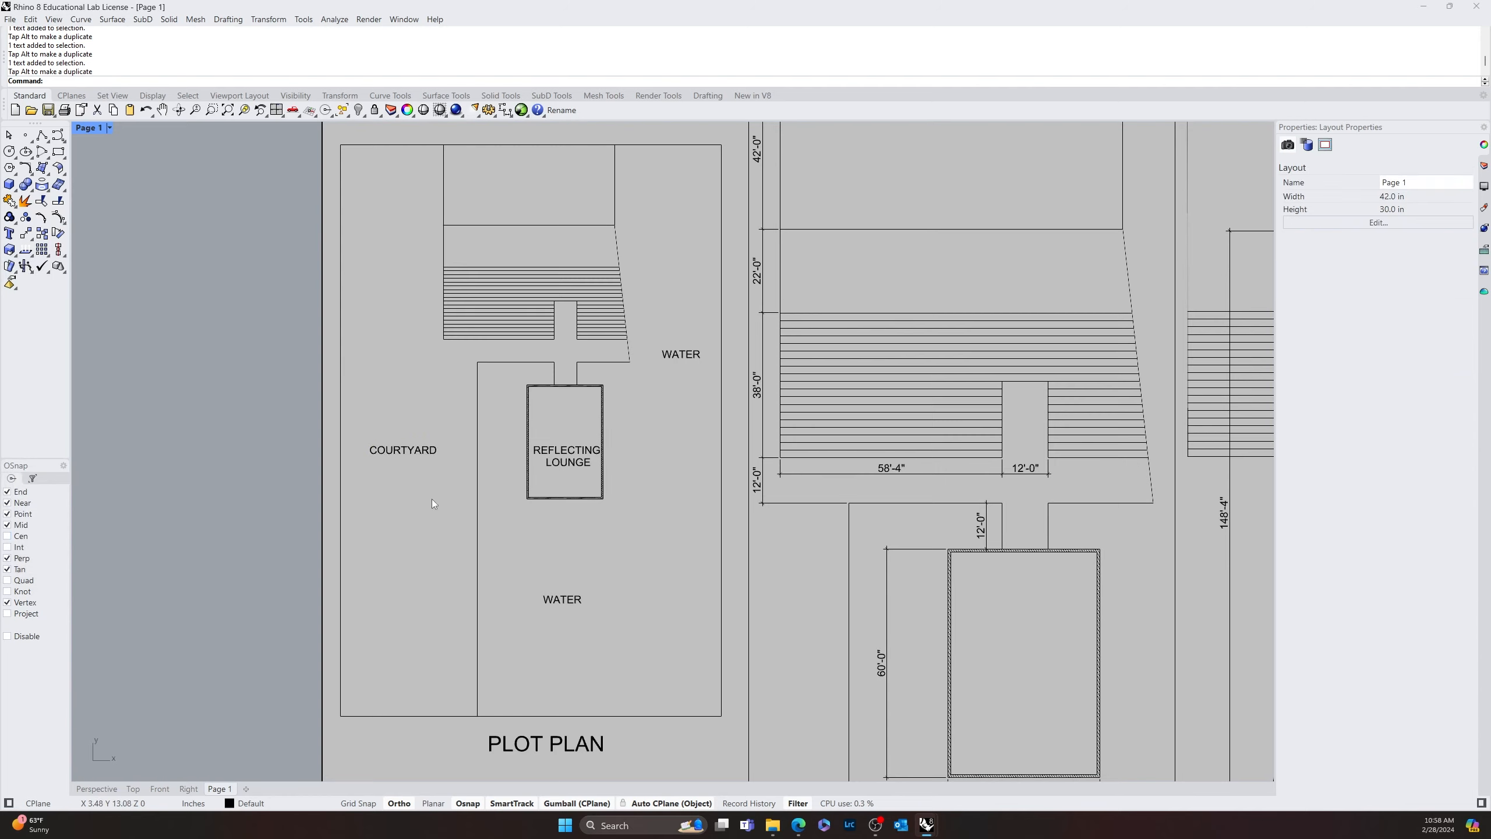
Copy the REFLECTING LOUNGE label into the first floor's double-lined rectangle and into the lower part of the second floor's tapered outline
{"action": "right_click_drag", "start_coordinate": [595, 550], "coordinate": [288, 436]}
{"action": "scroll", "coordinate": [461, 482], "scroll_direction": "down", "scroll_amount": 6}
{"action": "left_click", "coordinate": [243, 378]}
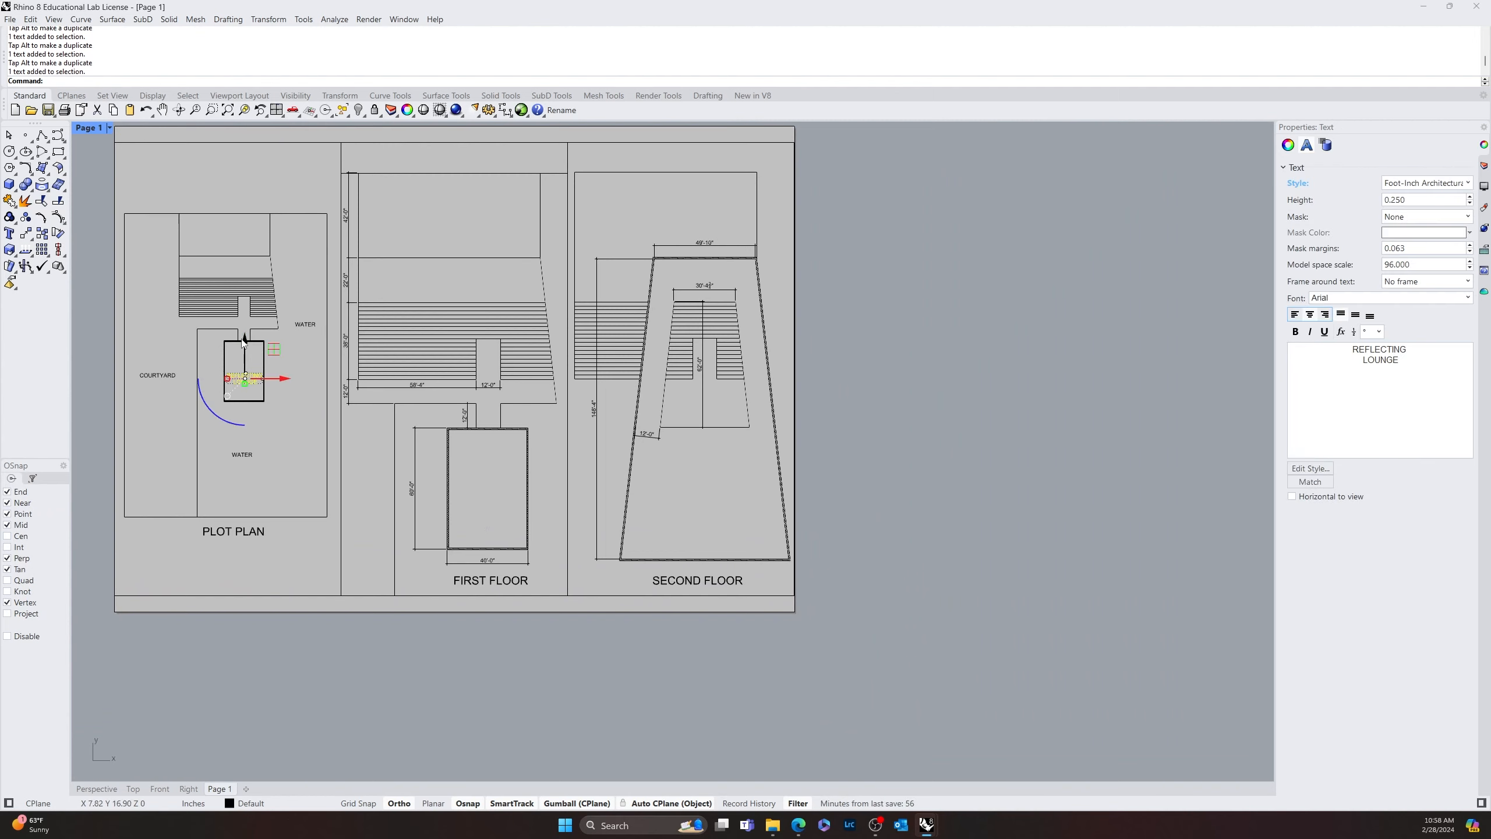
{"action": "mouse_move", "coordinate": [244, 341]}
{"action": "key", "text": "alt"}
{"action": "left_click_drag", "start_coordinate": [244, 341], "coordinate": [732, 481]}
{"action": "key", "text": "alt"}
{"action": "left_click", "coordinate": [739, 504]}
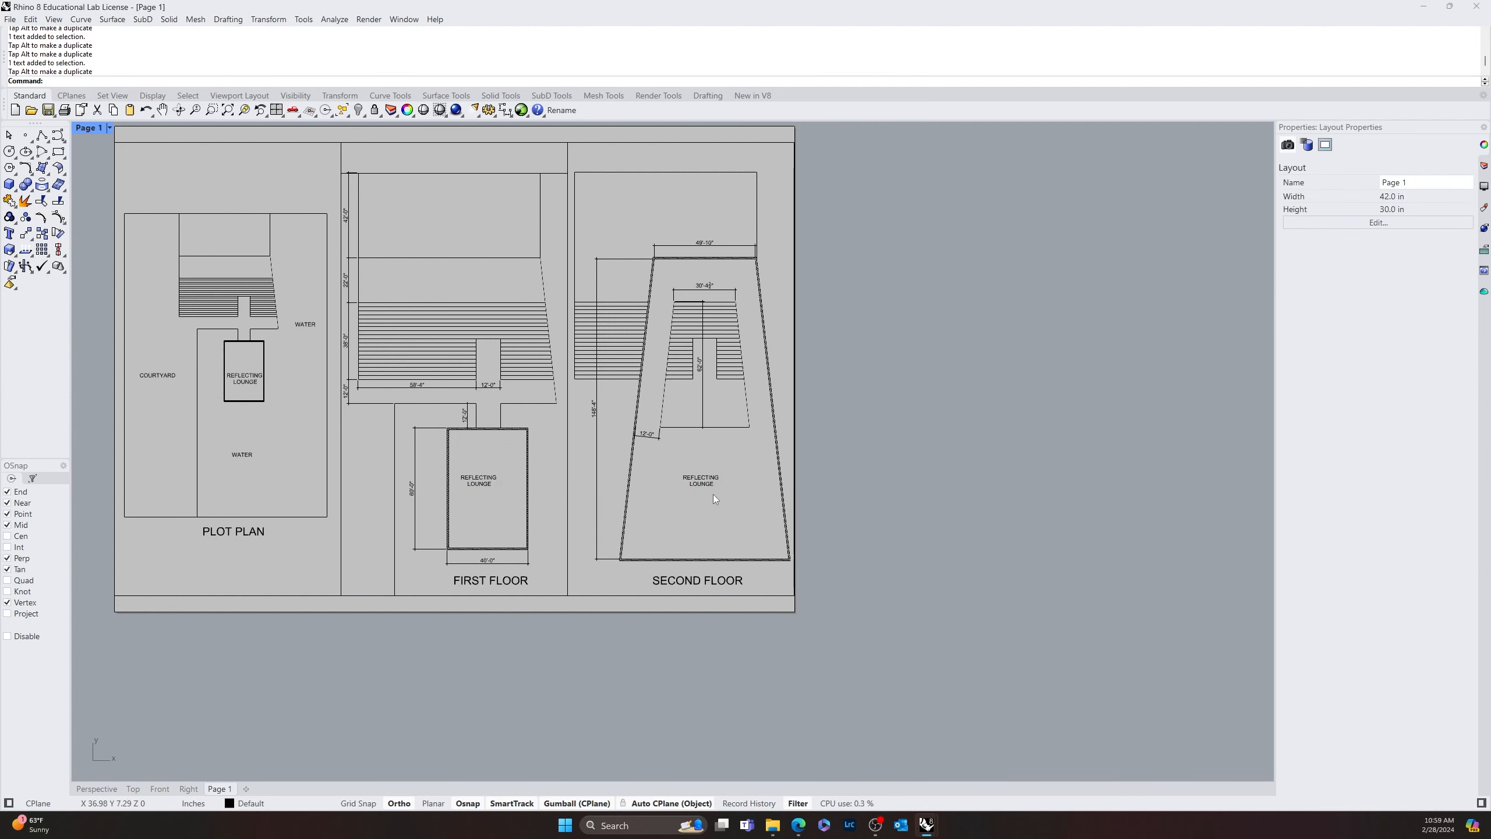
Change the text of the label inside the second floor's tapered outline to "MAIN GALLERY"
{"action": "double_click", "coordinate": [706, 484]}
{"action": "type", "text": "MAI"}
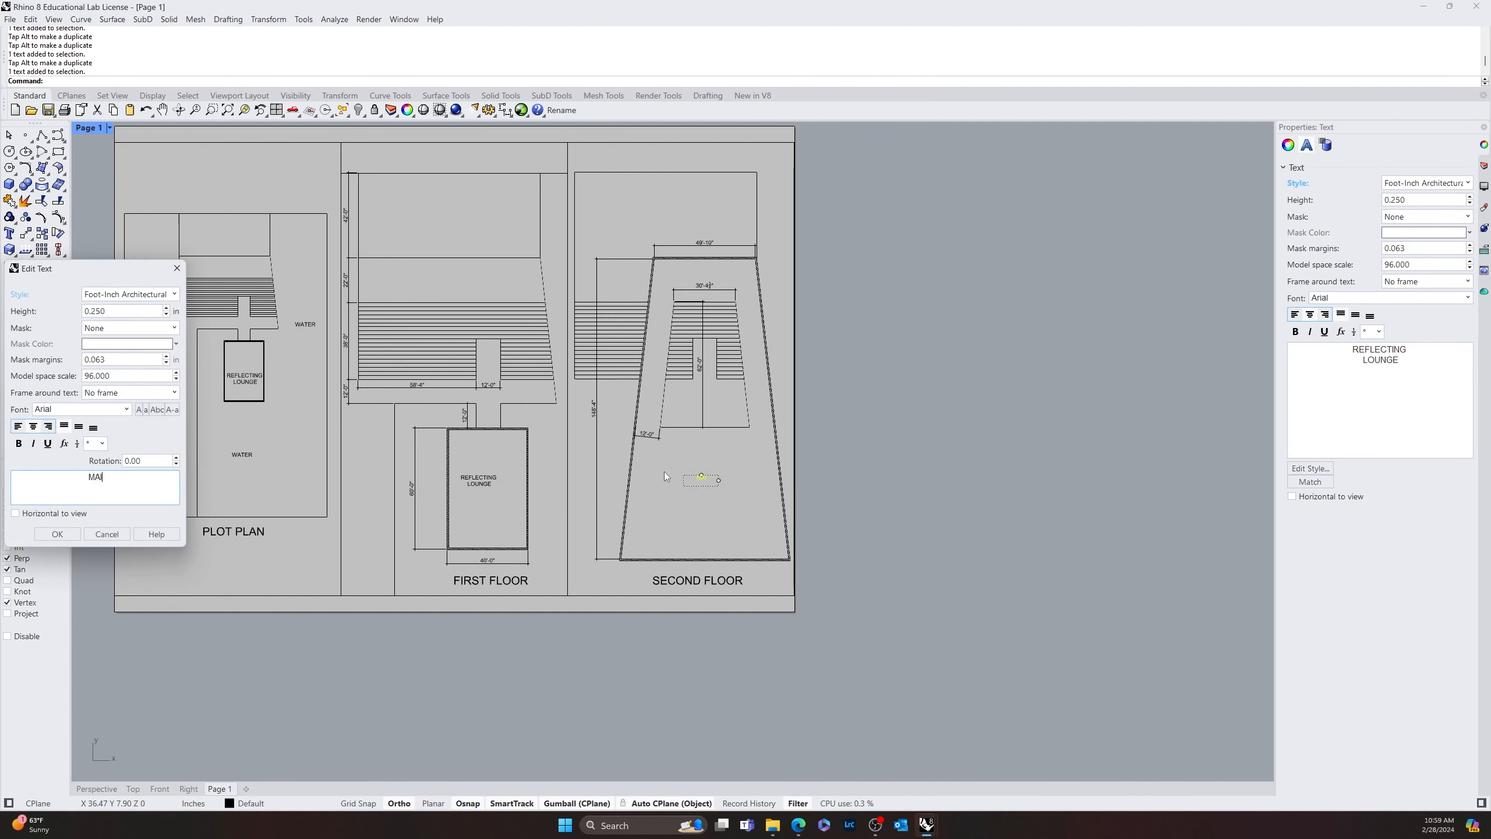
{"action": "type", "text": "N GALLERY"}
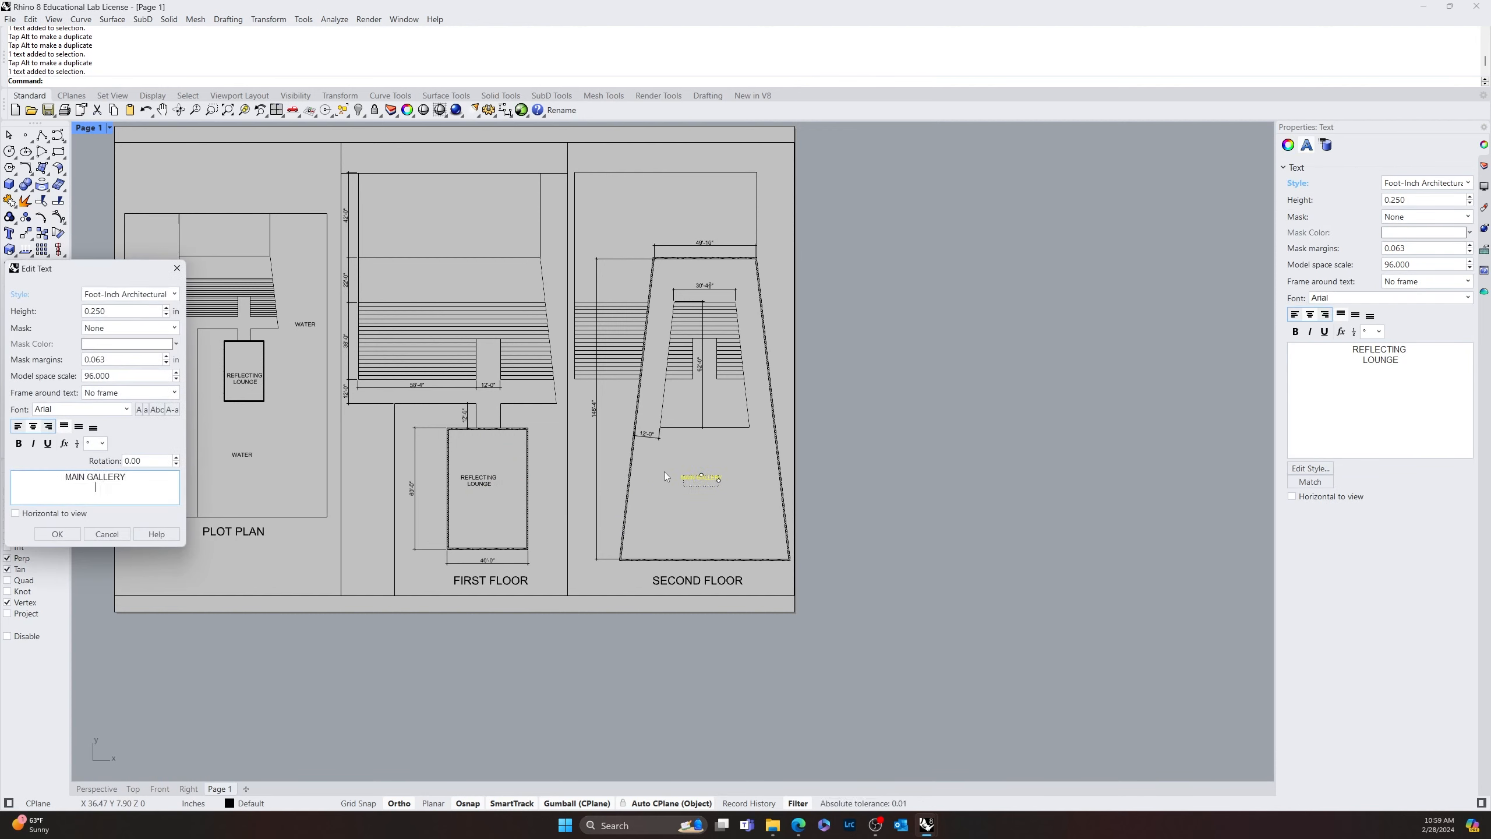
{"action": "left_click", "coordinate": [57, 533]}
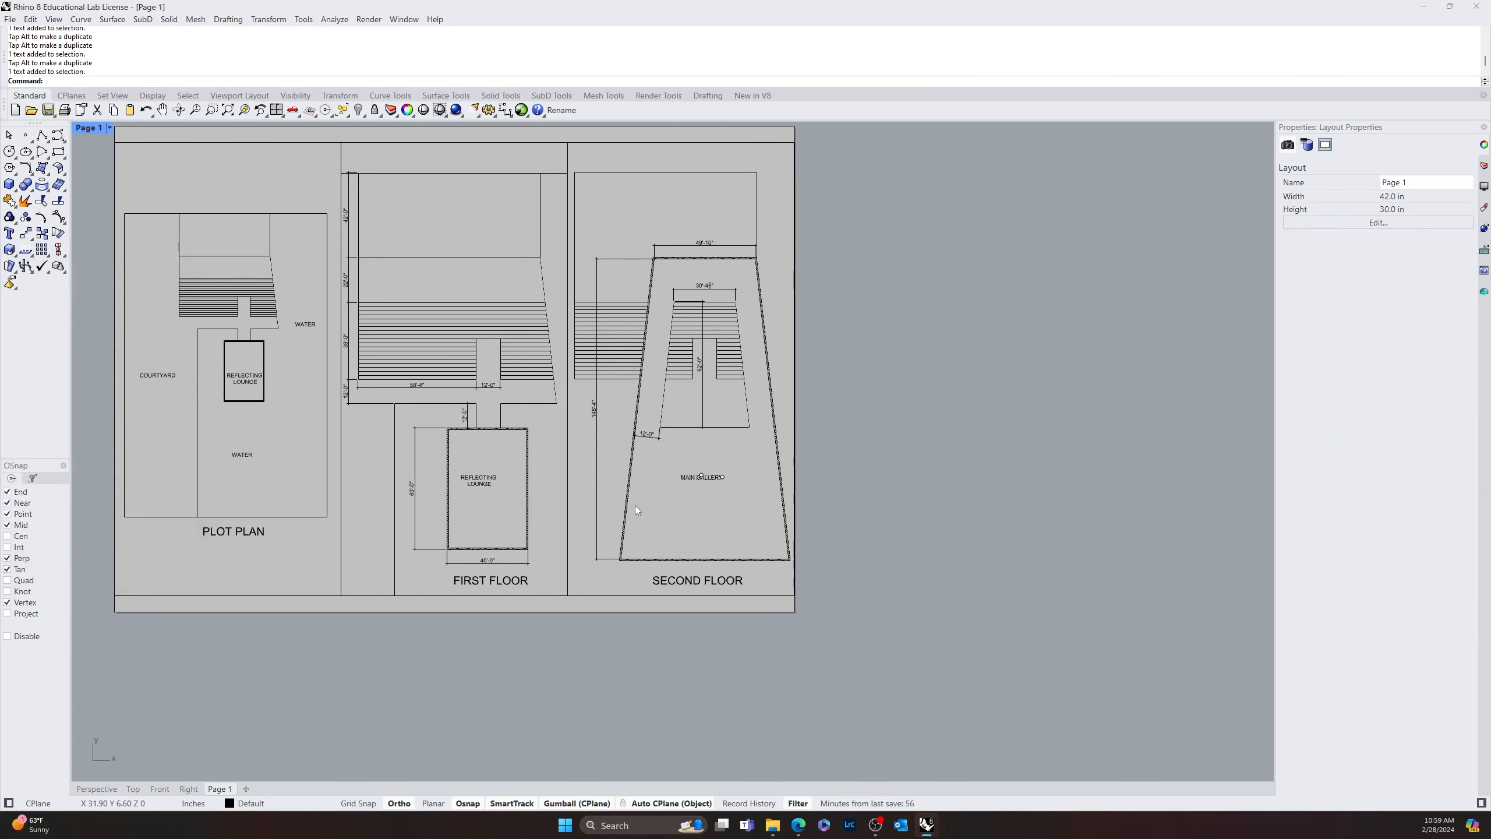
Copy the MAIN GALLERY label up into the rectangle above the second floor's tapered outline and shift the copy left towards the rectangle's middle
{"action": "scroll", "coordinate": [746, 505], "scroll_direction": "up", "scroll_amount": 6}
{"action": "scroll", "coordinate": [634, 623], "scroll_direction": "down", "scroll_amount": 4}
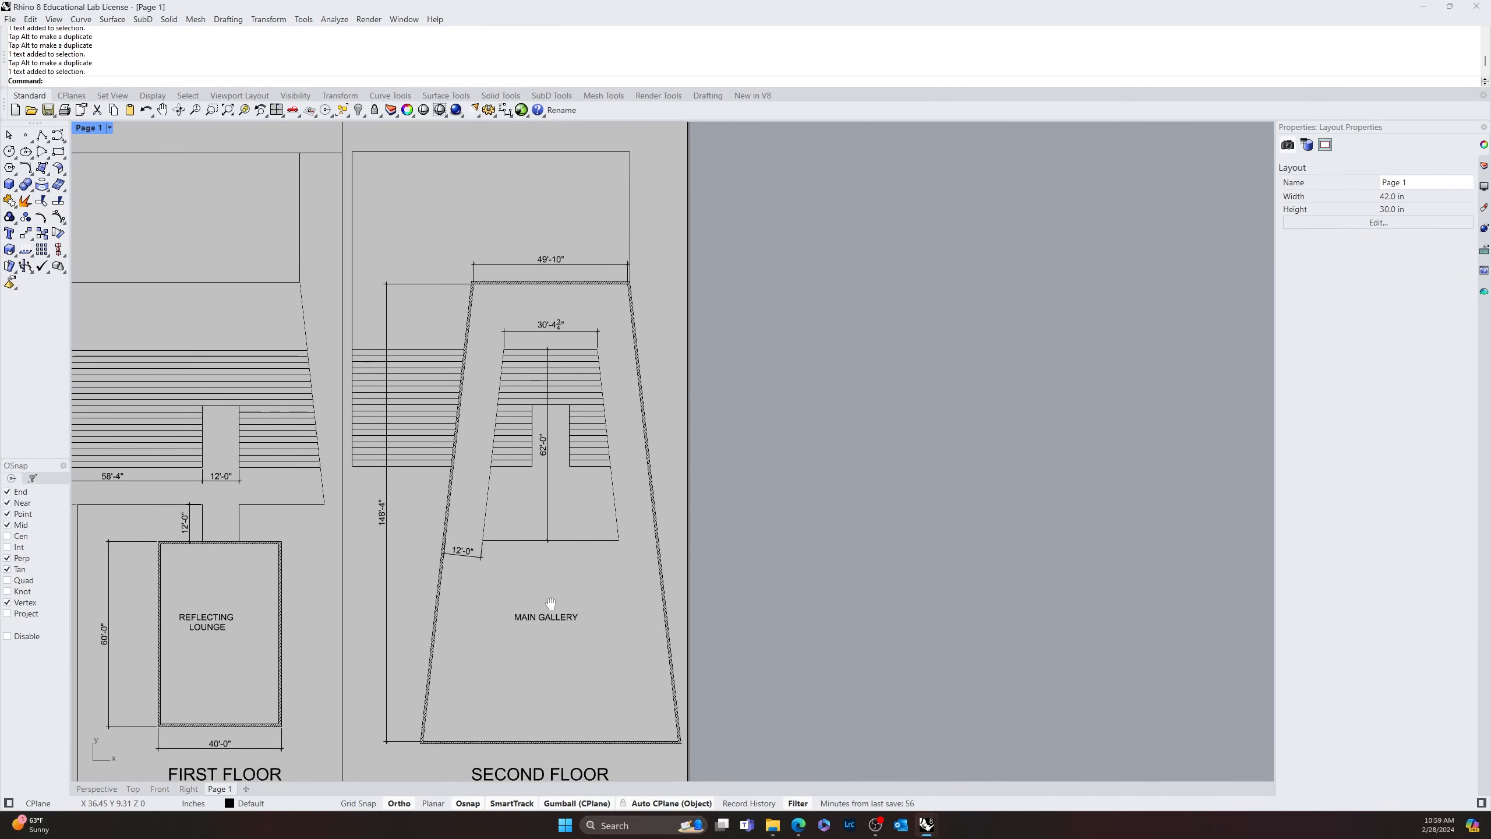
{"action": "scroll", "coordinate": [546, 310], "scroll_direction": "up", "scroll_amount": 3}
{"action": "scroll", "coordinate": [594, 355], "scroll_direction": "down", "scroll_amount": 2}
{"action": "scroll", "coordinate": [716, 585], "scroll_direction": "up", "scroll_amount": 2}
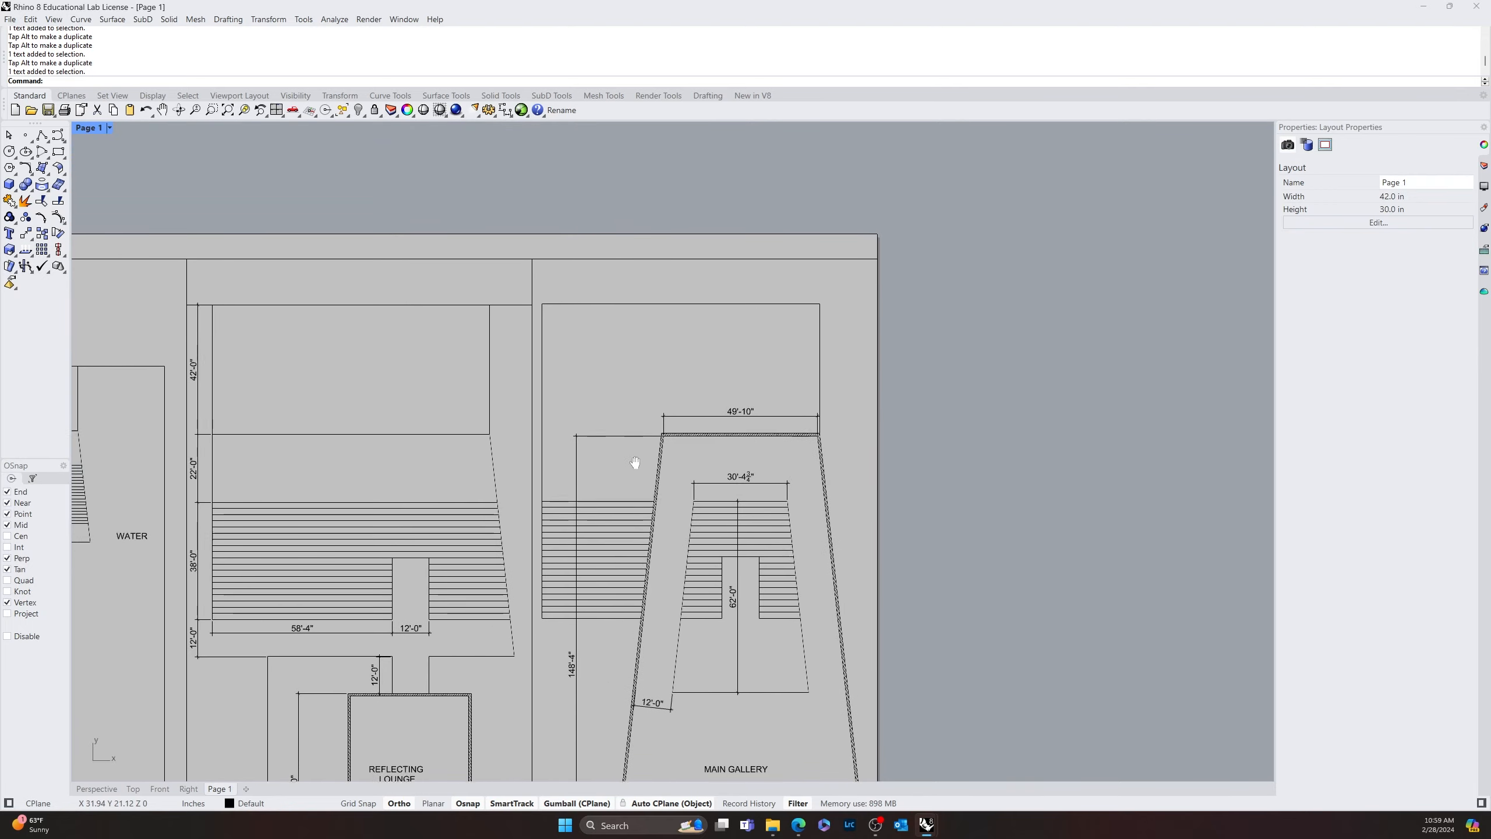
{"action": "left_click", "coordinate": [729, 570]}
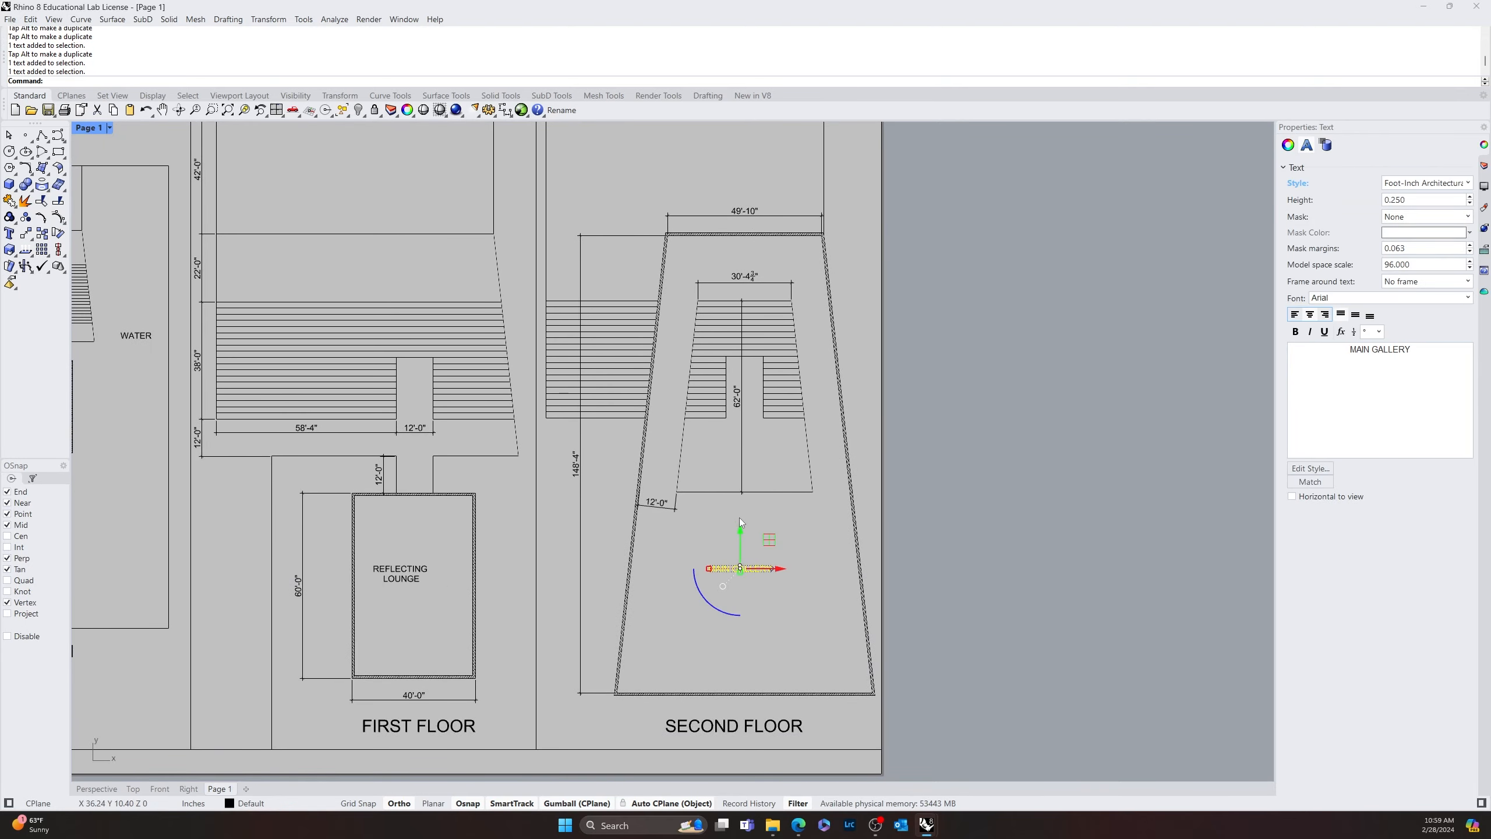
{"action": "key", "text": "alt"}
{"action": "left_click_drag", "start_coordinate": [739, 528], "coordinate": [725, 136]}
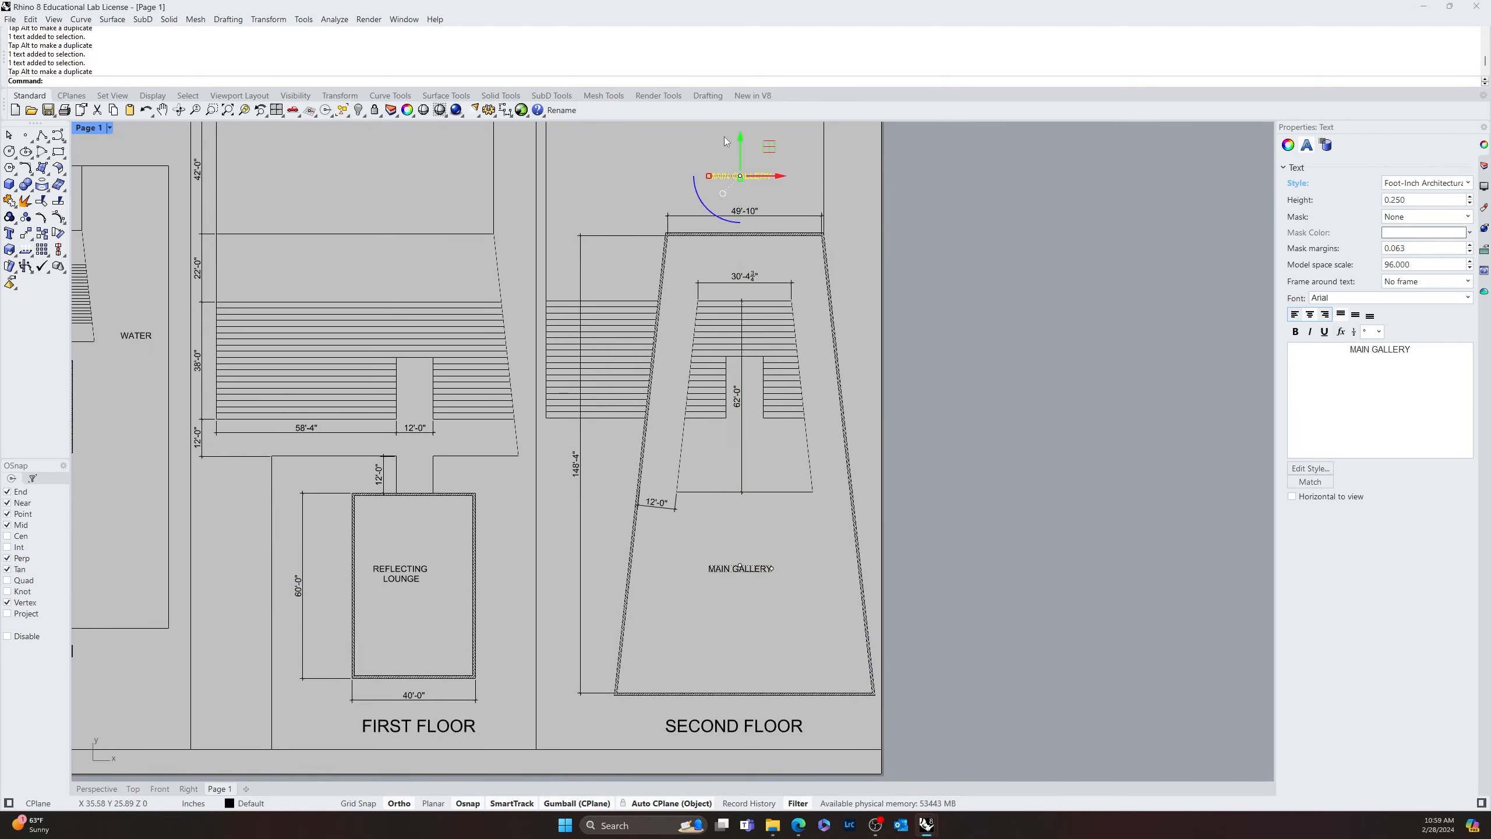
{"action": "left_click", "coordinate": [798, 199]}
{"action": "right_click_drag", "start_coordinate": [798, 199], "coordinate": [801, 467]}
{"action": "left_click", "coordinate": [735, 447]}
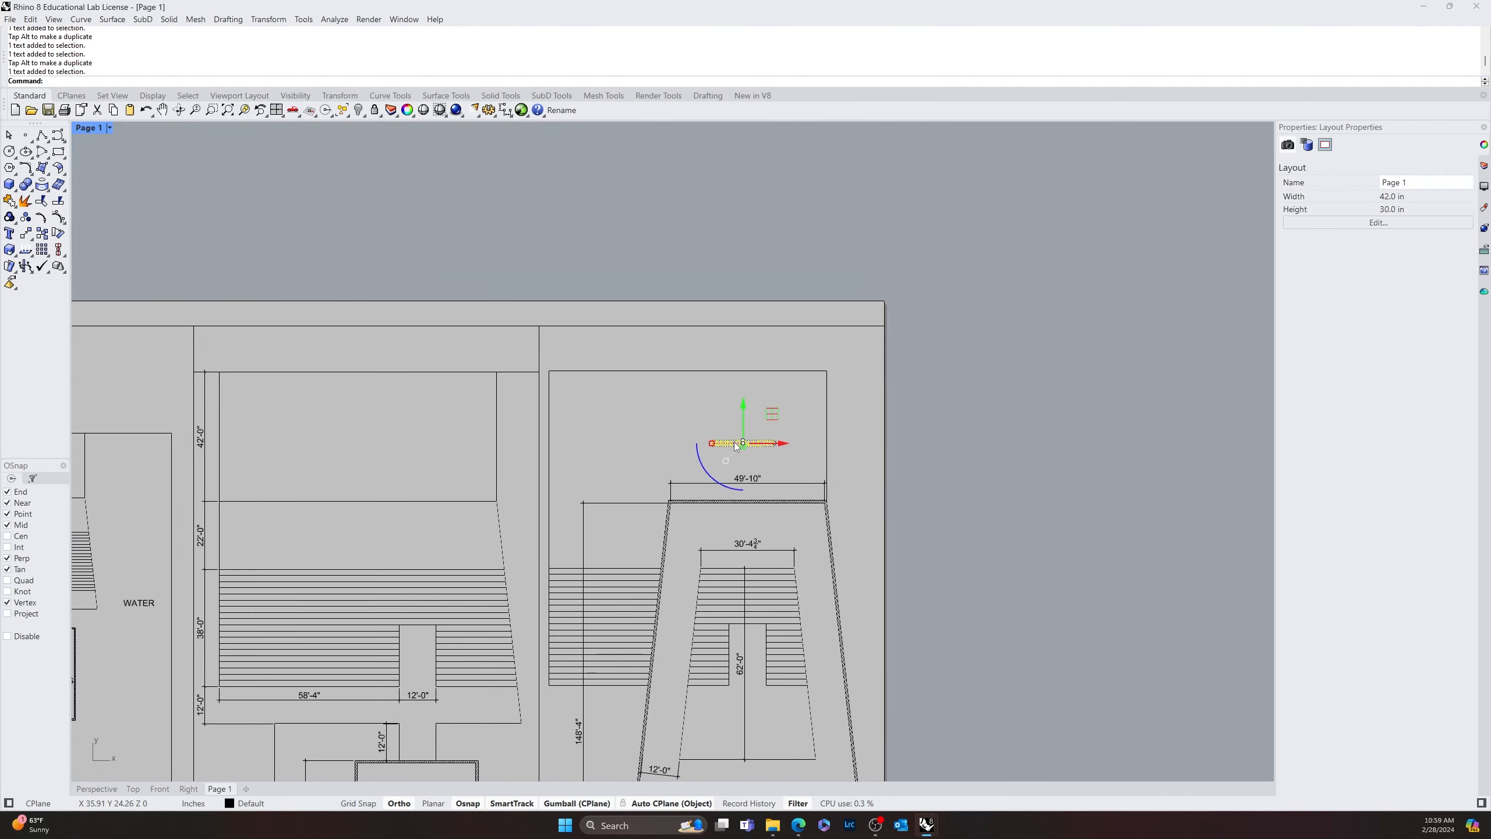
{"action": "left_click_drag", "start_coordinate": [735, 446], "coordinate": [704, 447]}
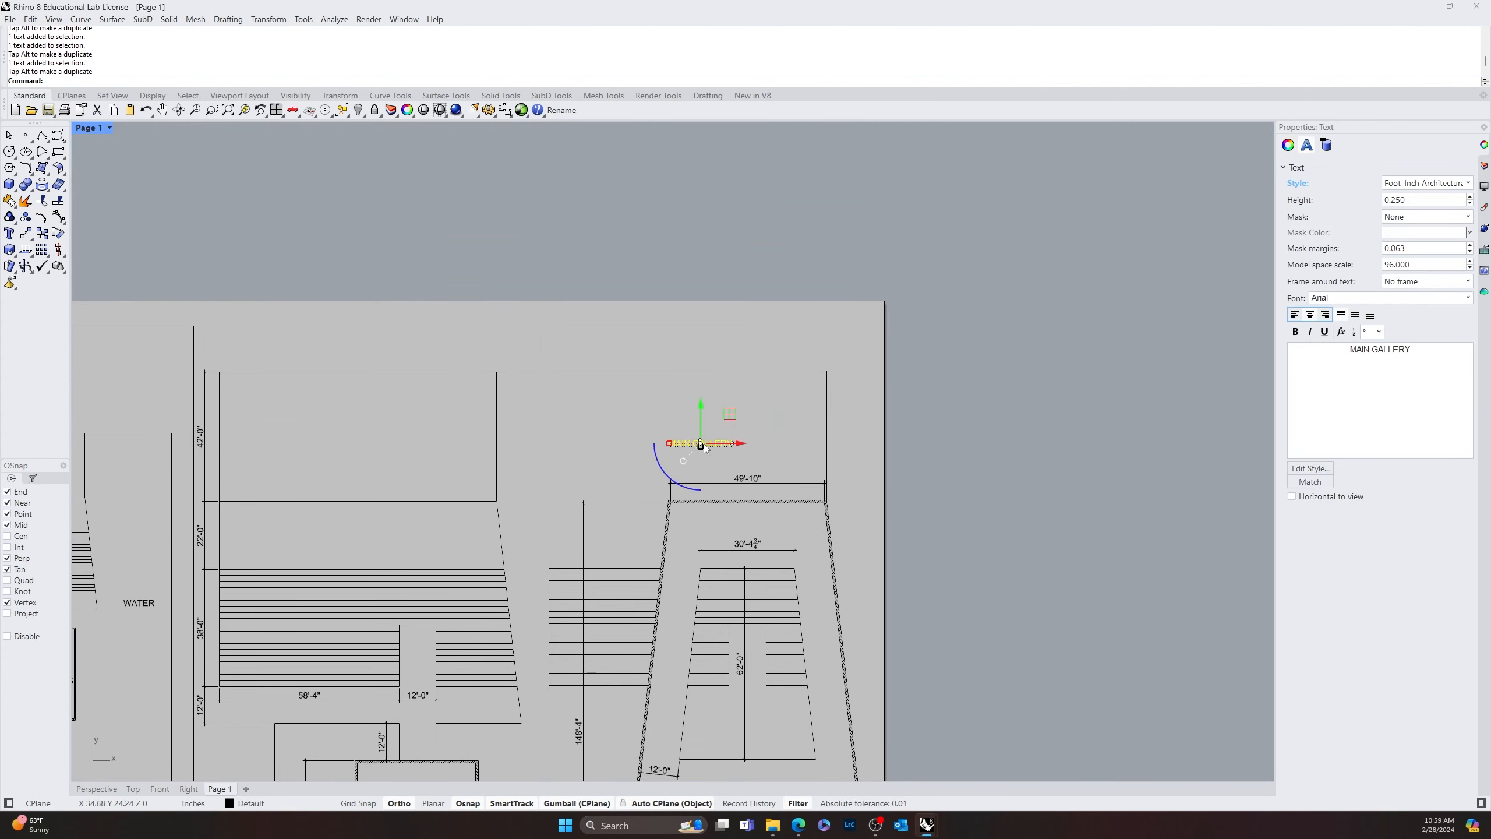
Change the label in the second floor's upper rectangle to "BALCONY" and copy it horizontally into the first floor's upper rectangle
{"action": "double_click", "coordinate": [719, 453]}
{"action": "type", "text": "BALCONY"}
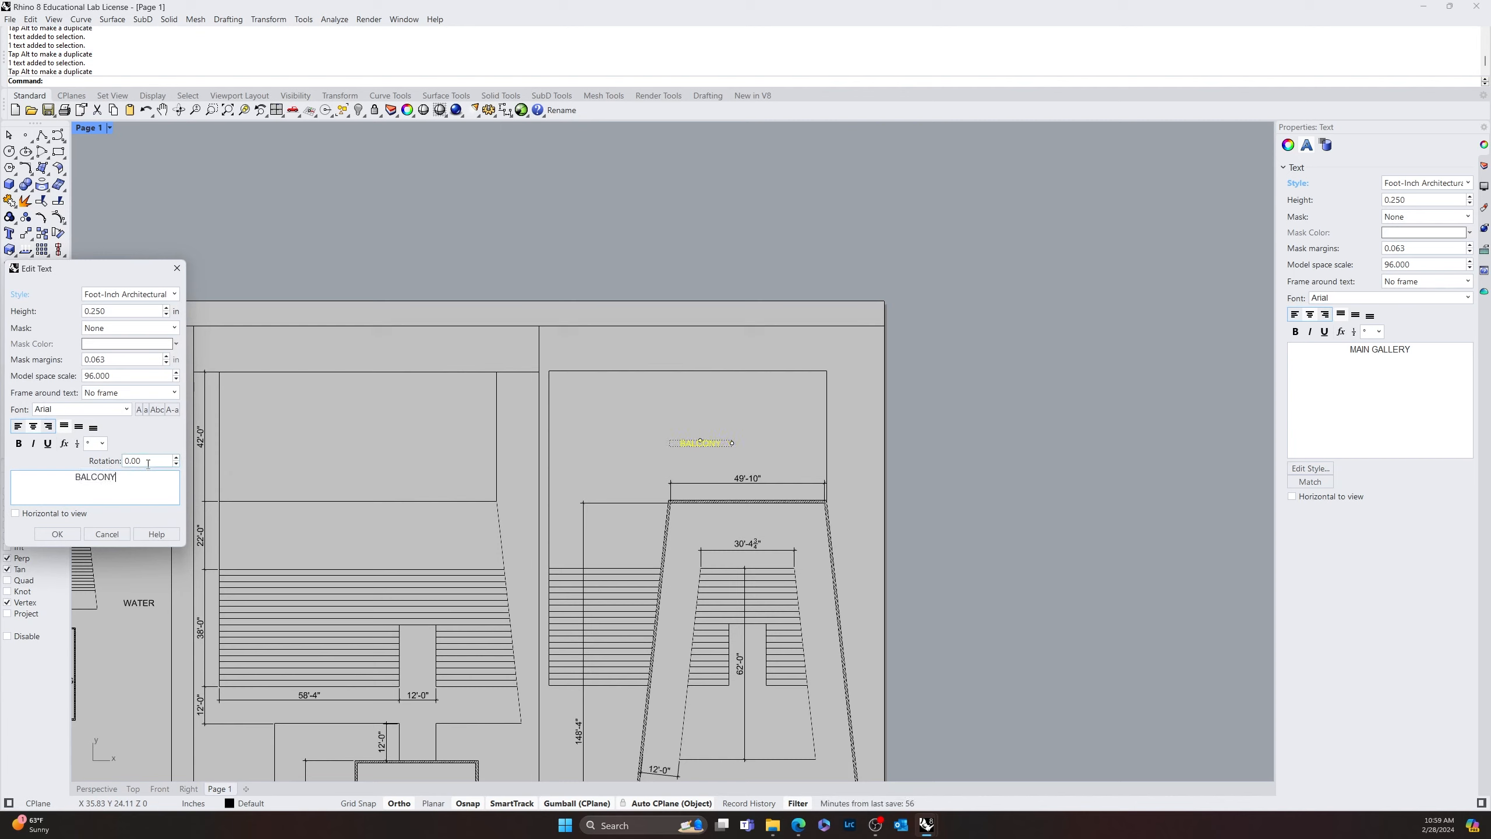
{"action": "left_click", "coordinate": [69, 534]}
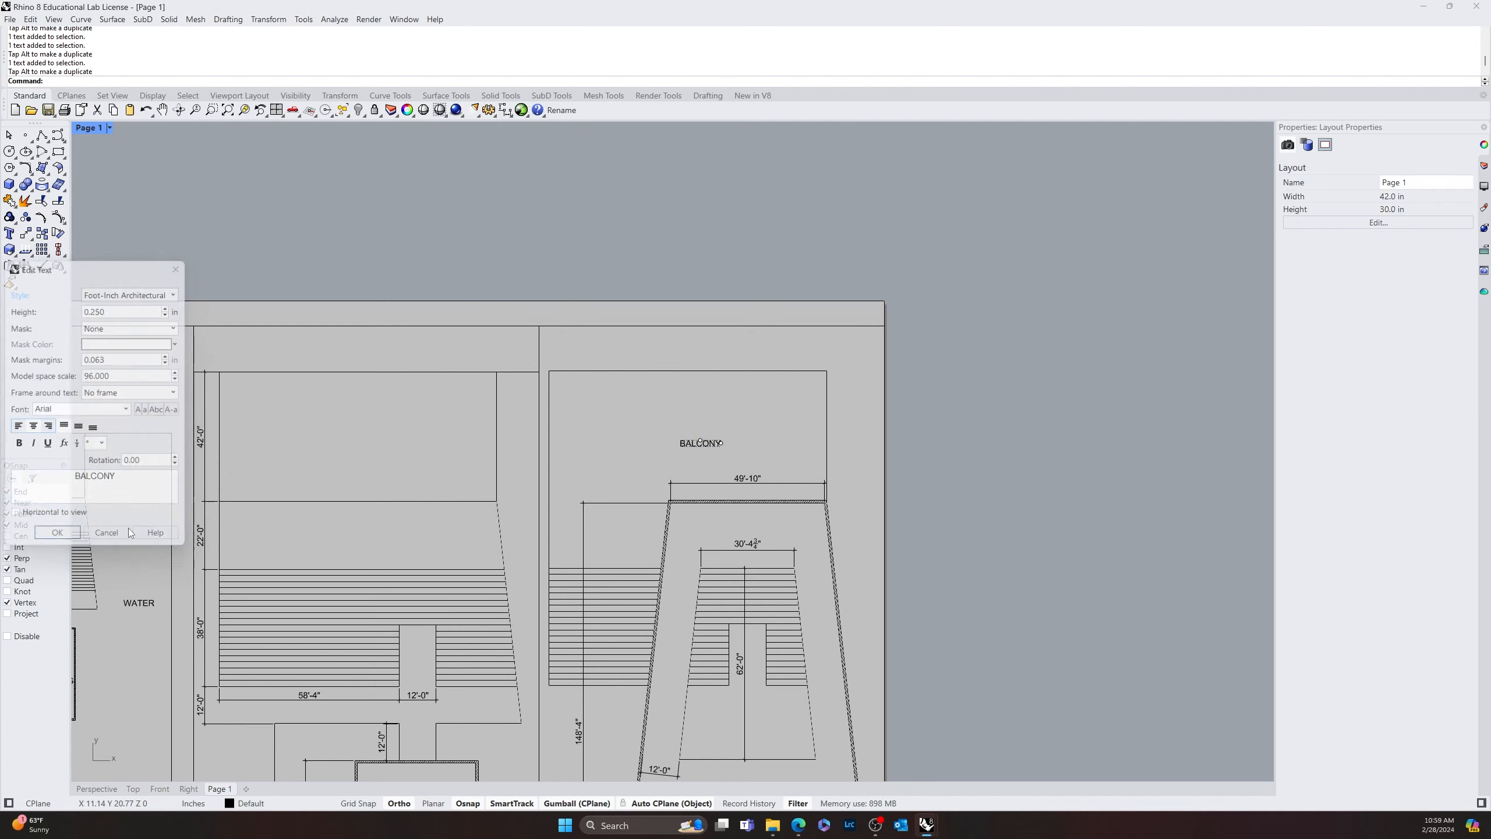
{"action": "left_click", "coordinate": [686, 442]}
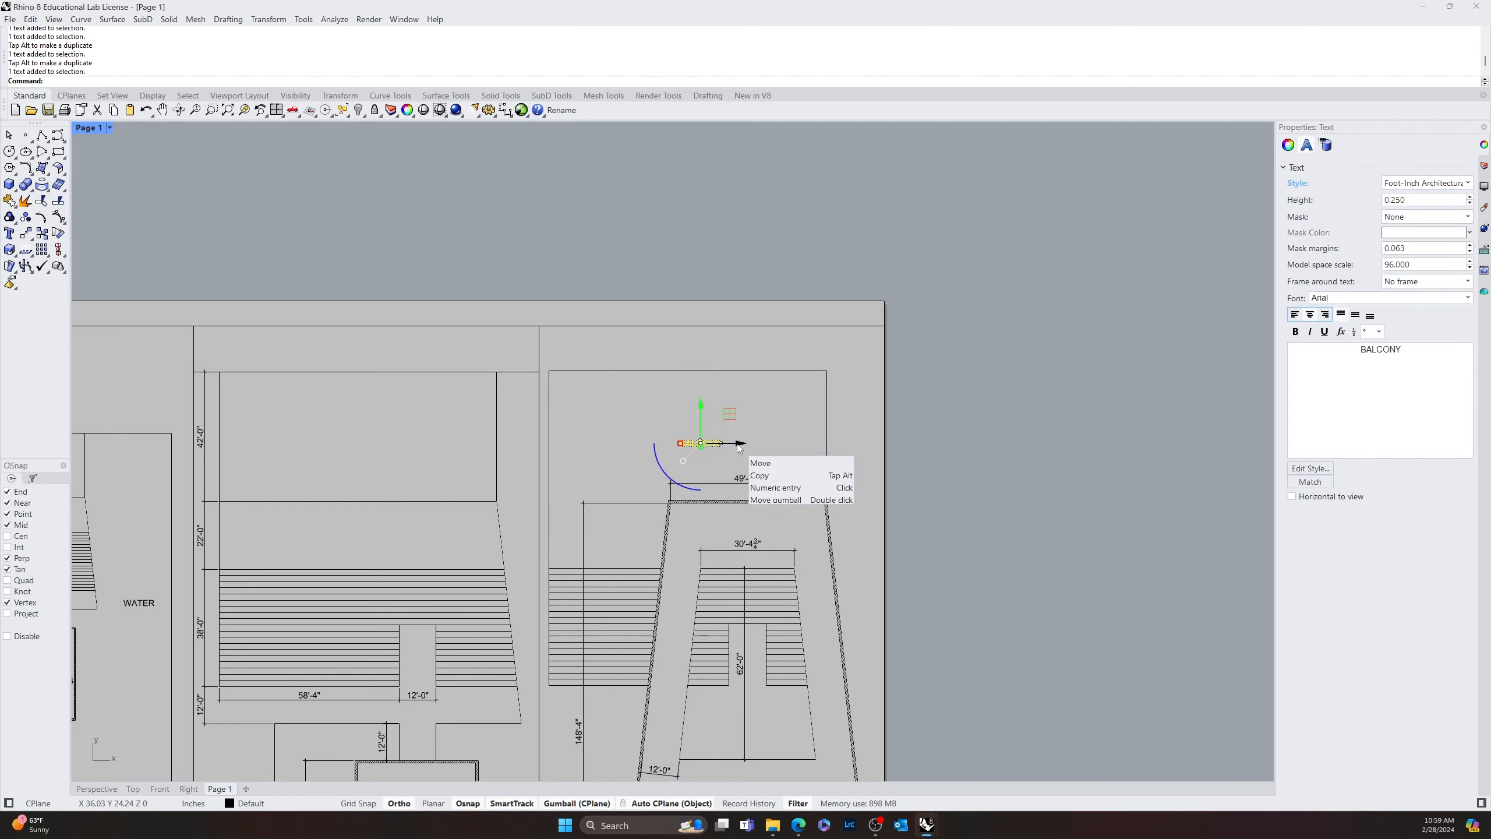
{"action": "key", "text": "alt"}
{"action": "left_click_drag", "start_coordinate": [738, 448], "coordinate": [387, 448]}
{"action": "left_click", "coordinate": [442, 403]}
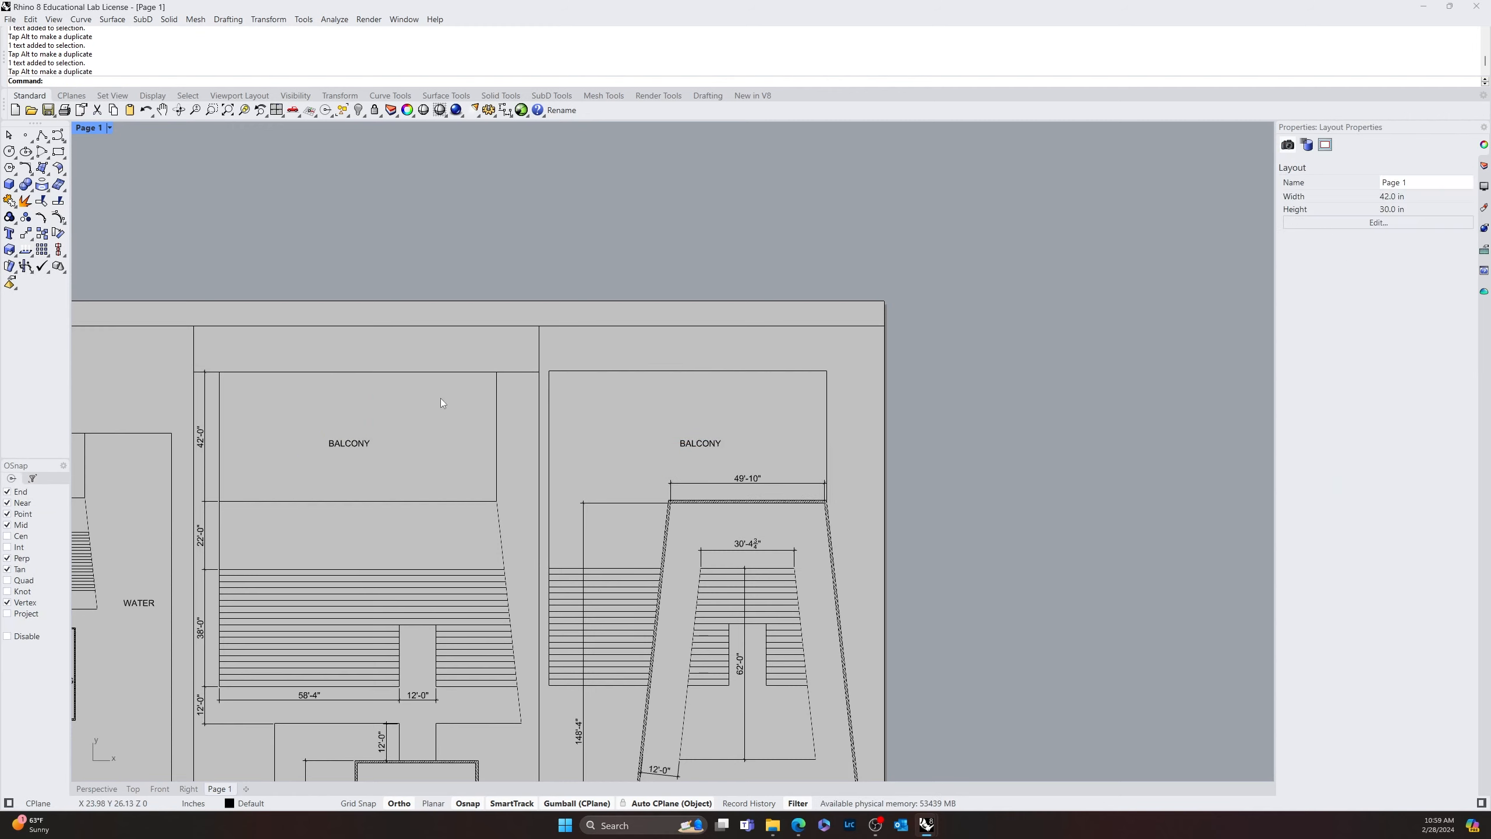
Try to shift the second floor detail view slightly left together with its dimensions and labels
{"action": "scroll", "coordinate": [440, 399], "scroll_direction": "down", "scroll_amount": 8}
{"action": "right_click_drag", "start_coordinate": [441, 399], "coordinate": [561, 320]}
{"action": "scroll", "coordinate": [741, 570], "scroll_direction": "up", "scroll_amount": 4}
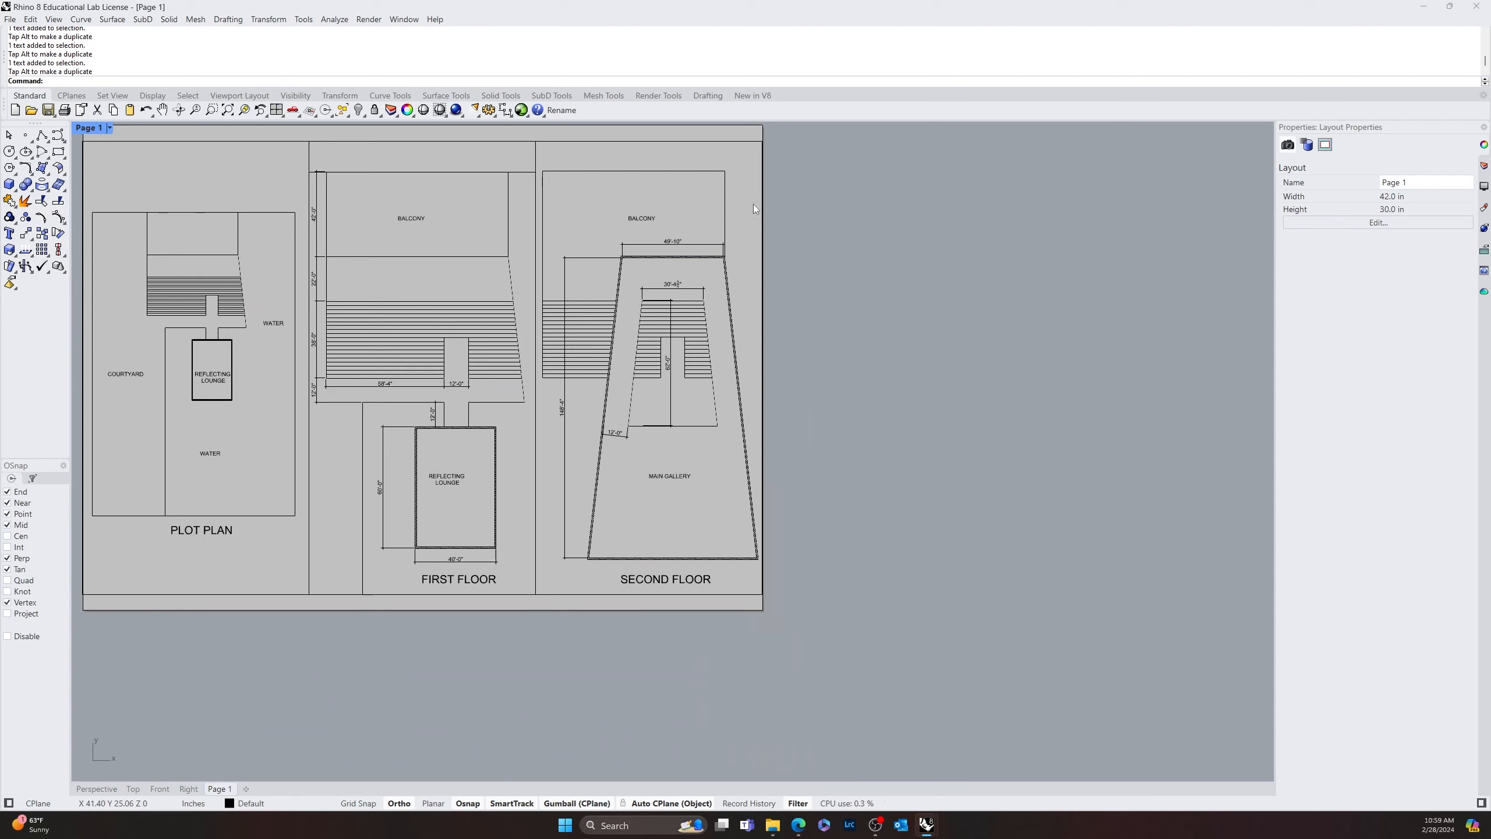
{"action": "left_click", "coordinate": [734, 152]}
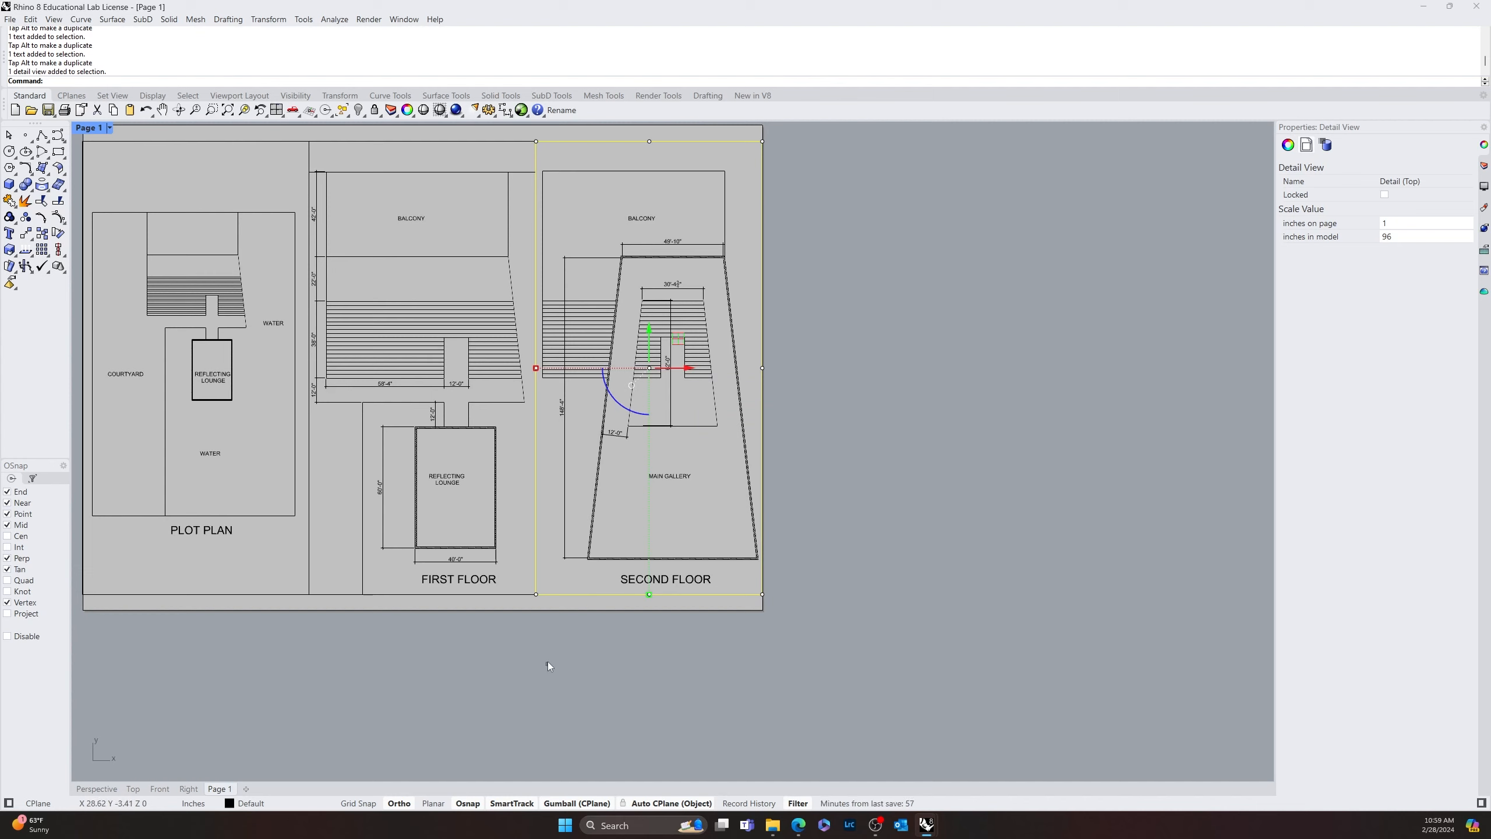
{"action": "left_click_drag", "start_coordinate": [549, 666], "coordinate": [822, 165], "text": "shift"}
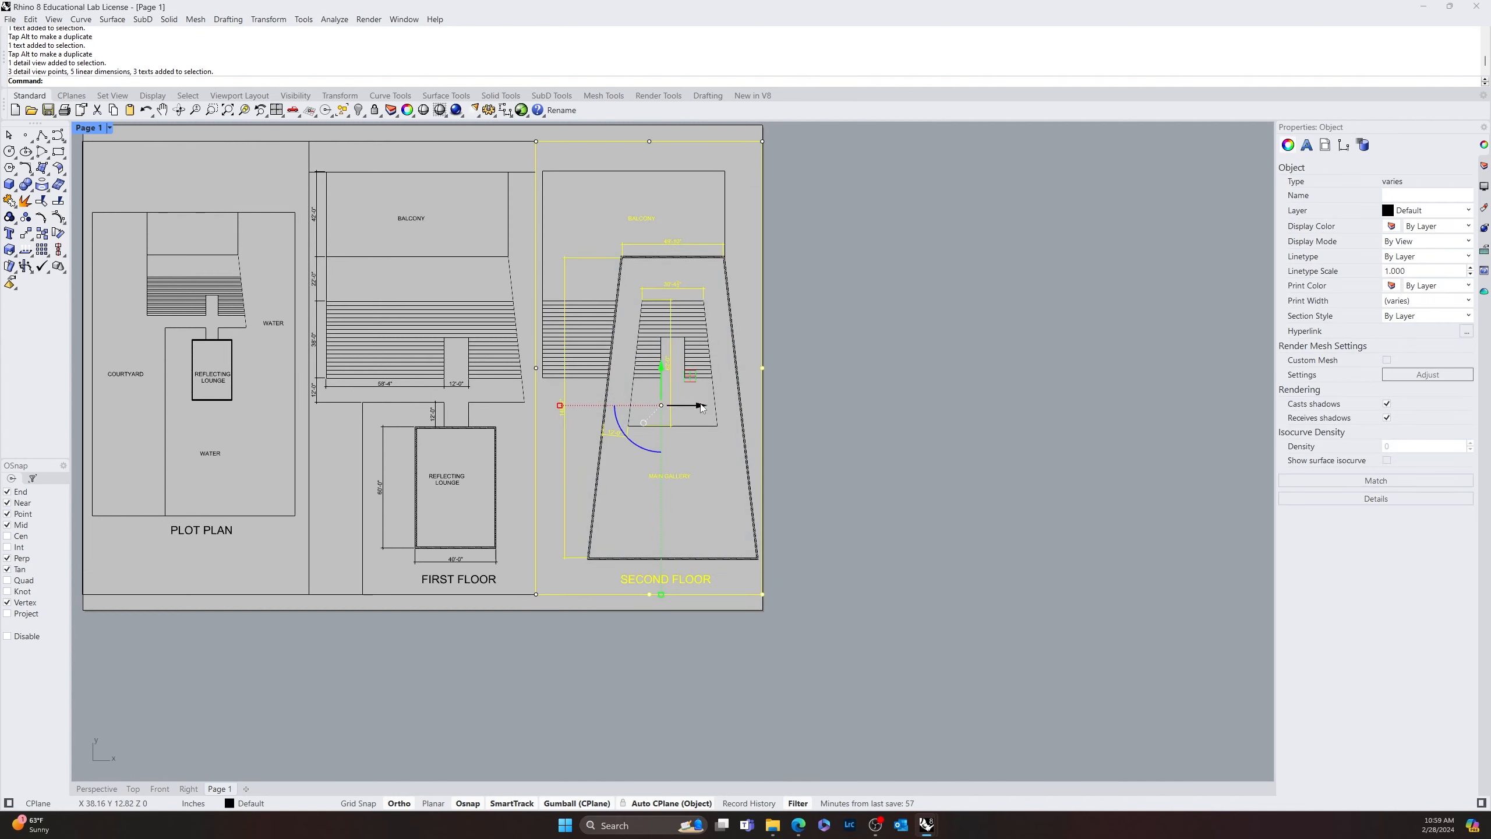
{"action": "left_click_drag", "start_coordinate": [703, 406], "coordinate": [696, 406]}
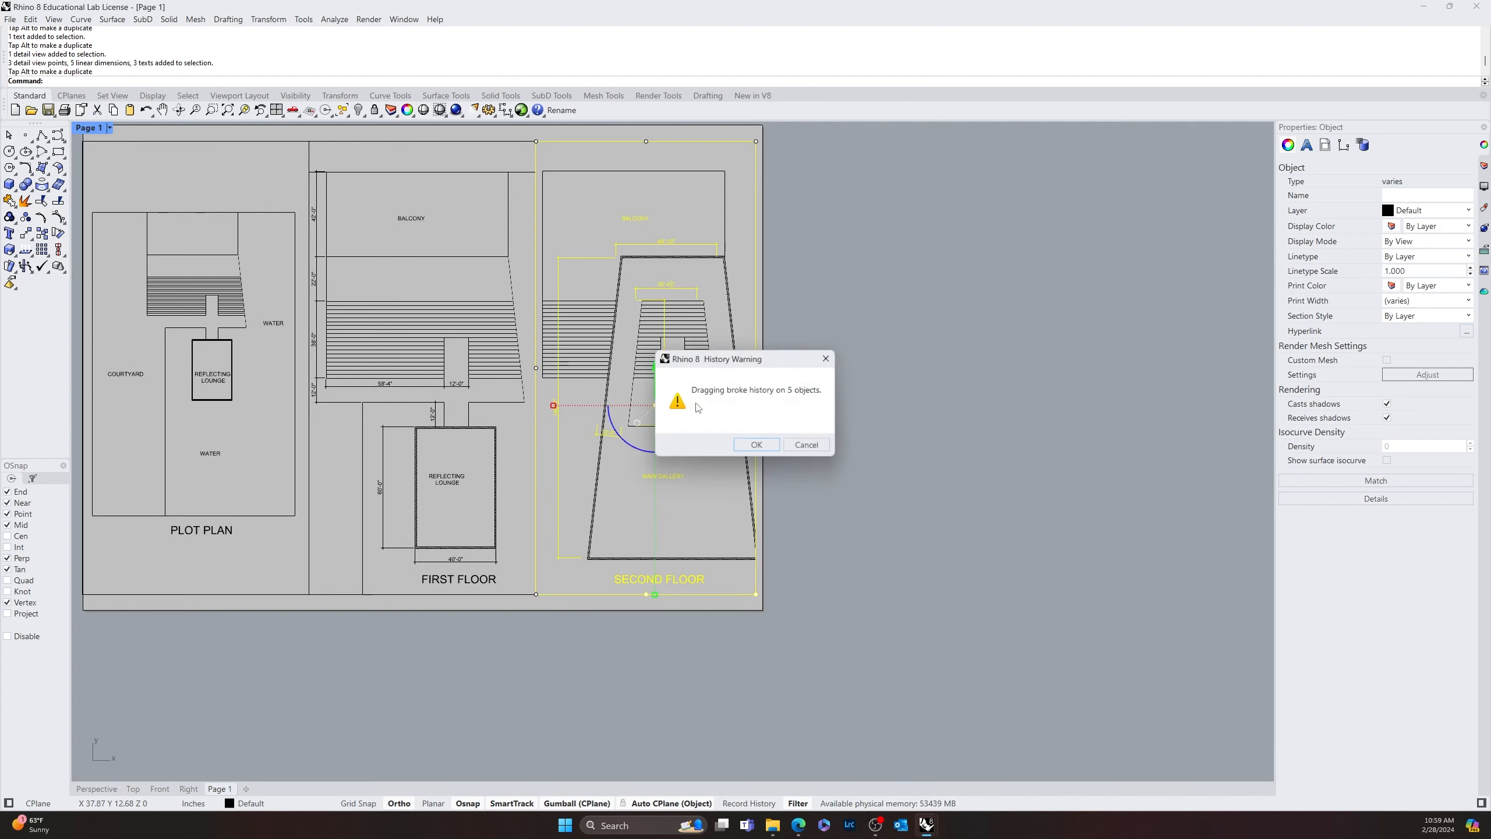
{"action": "left_click", "coordinate": [807, 447]}
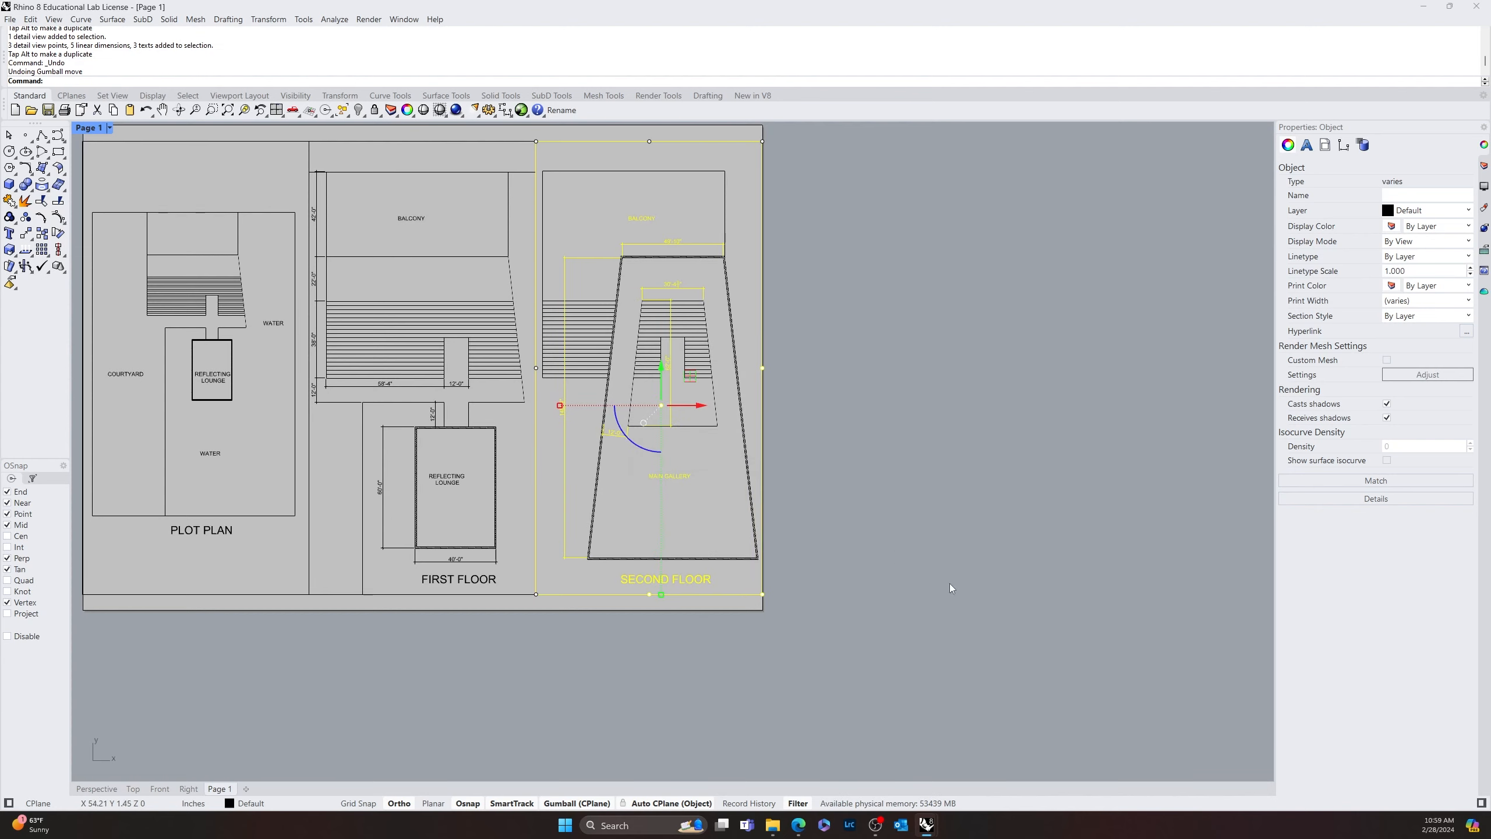
{"action": "left_click", "coordinate": [841, 205]}
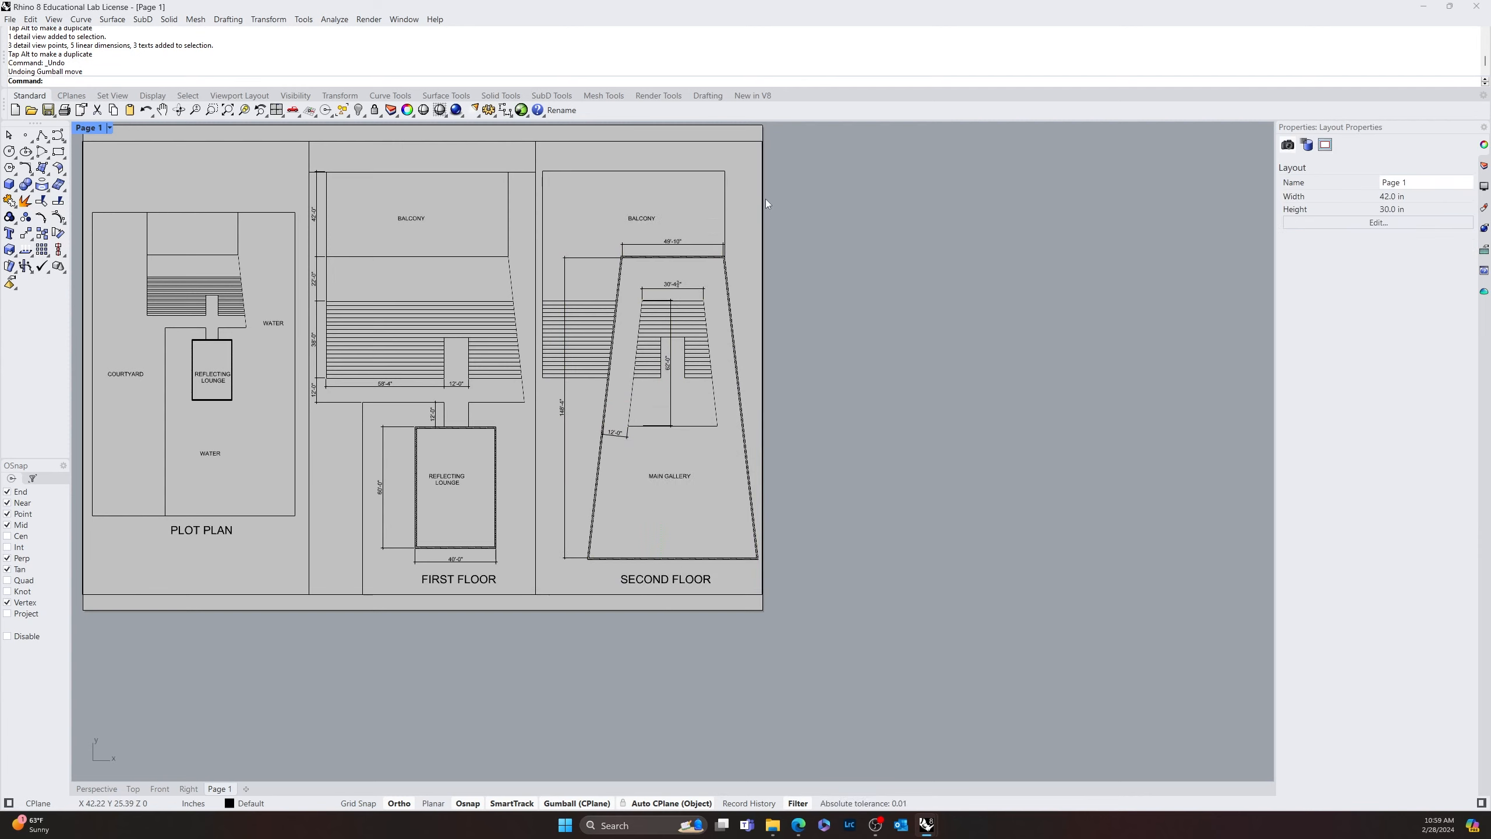
Move only the second floor detail view slightly left, away from the page's right edge
{"action": "left_click", "coordinate": [763, 359]}
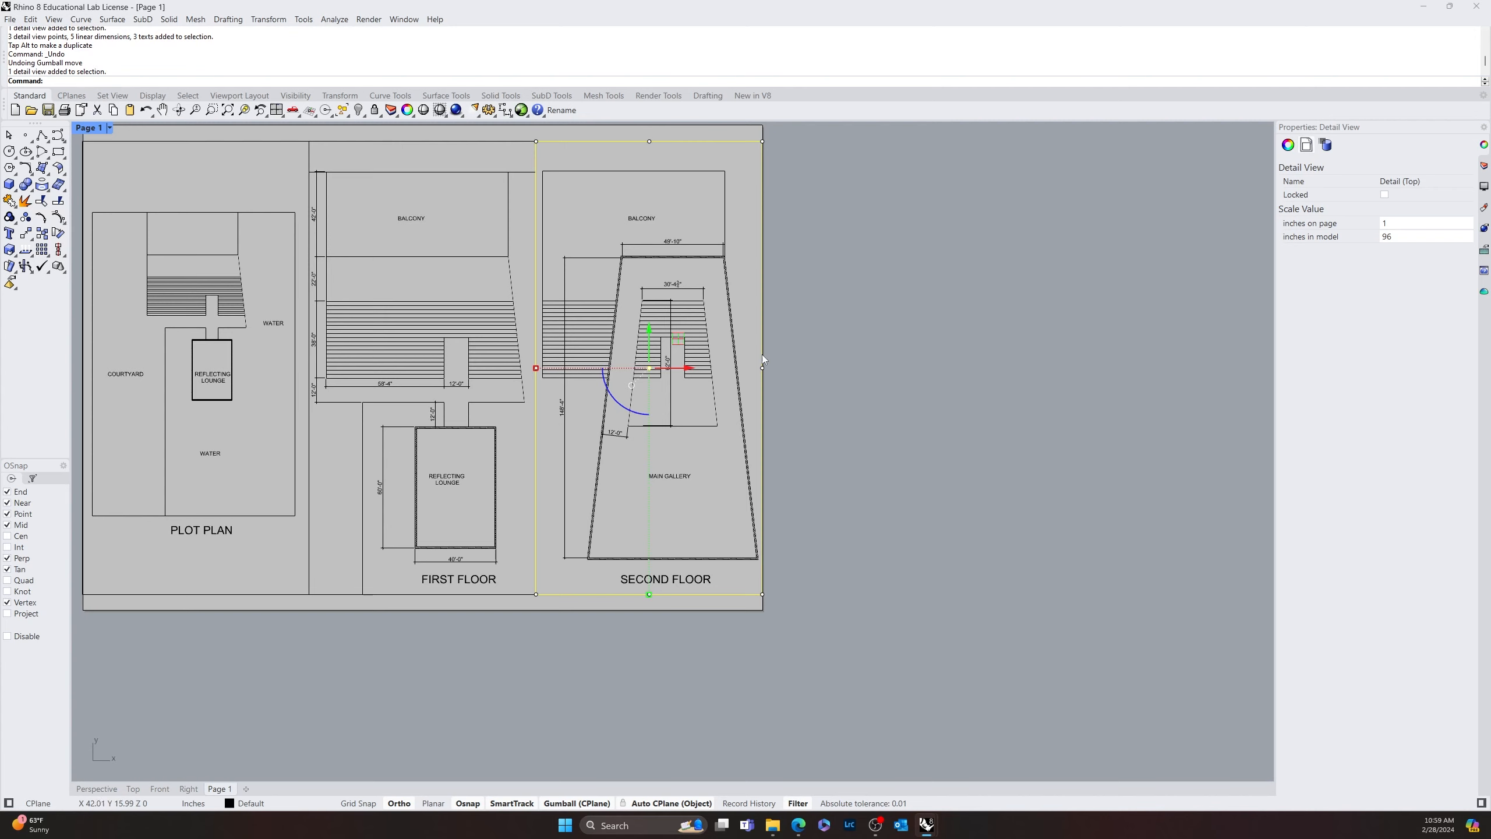
{"action": "left_click_drag", "start_coordinate": [684, 369], "coordinate": [675, 368]}
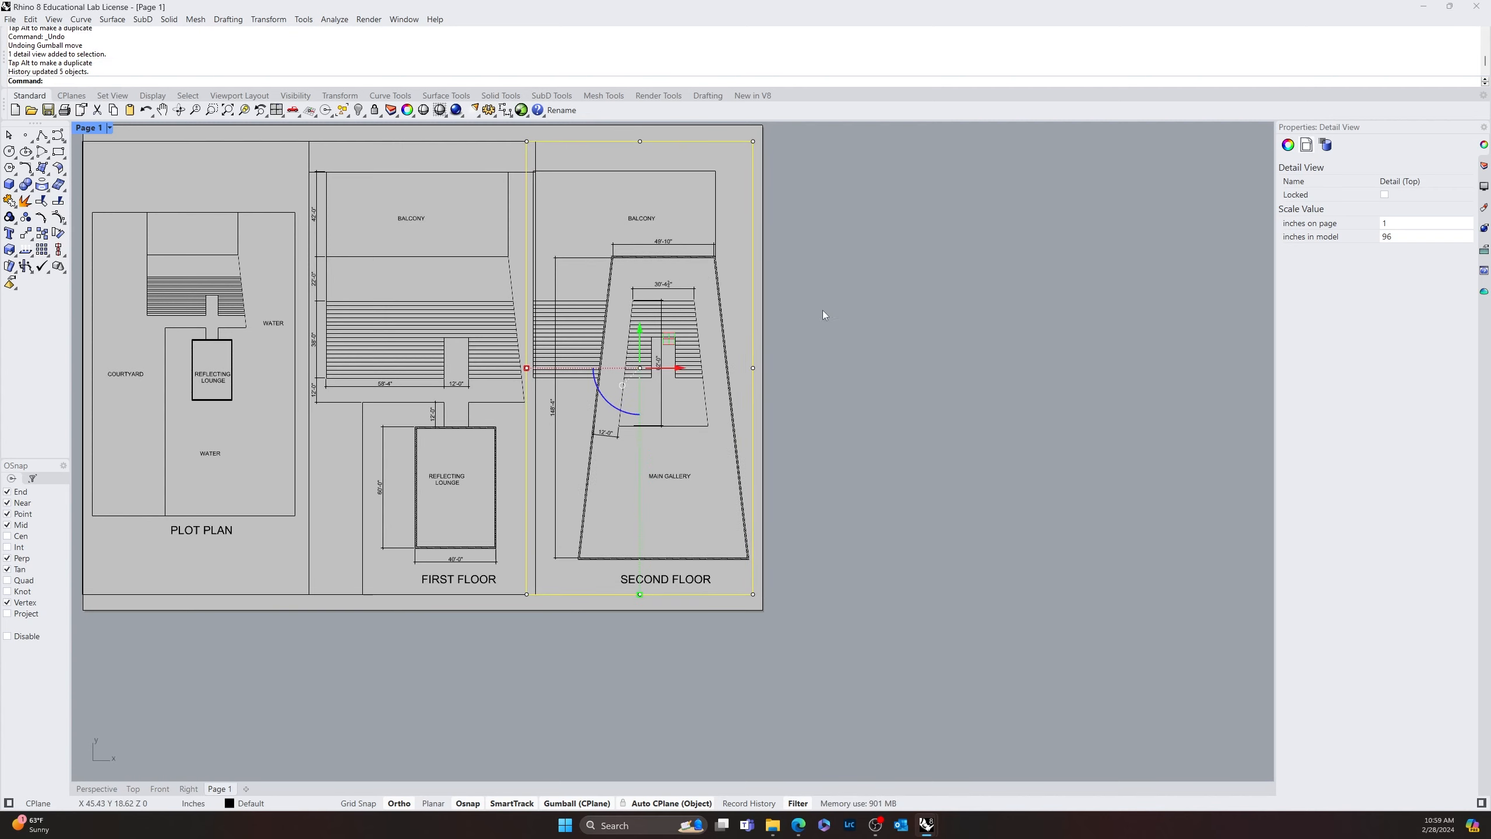
{"action": "left_click", "coordinate": [930, 433]}
Shift the second floor's SECOND FLOOR, MAIN GALLERY and BALCONY labels slightly left to realign them with the moved drawing
{"action": "scroll", "coordinate": [548, 419], "scroll_direction": "up", "scroll_amount": 3}
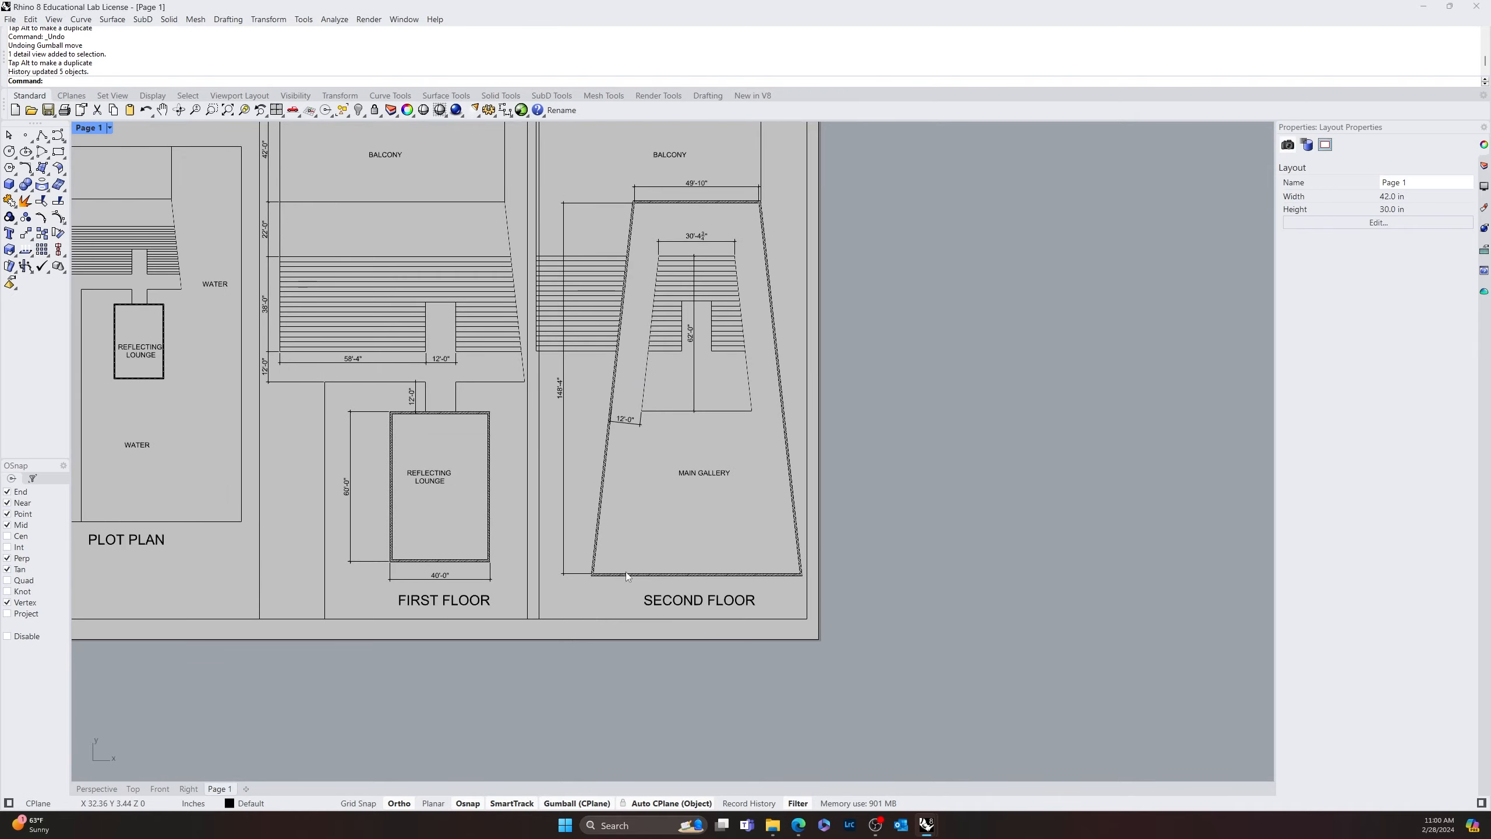
{"action": "scroll", "coordinate": [587, 643], "scroll_direction": "down", "scroll_amount": 5}
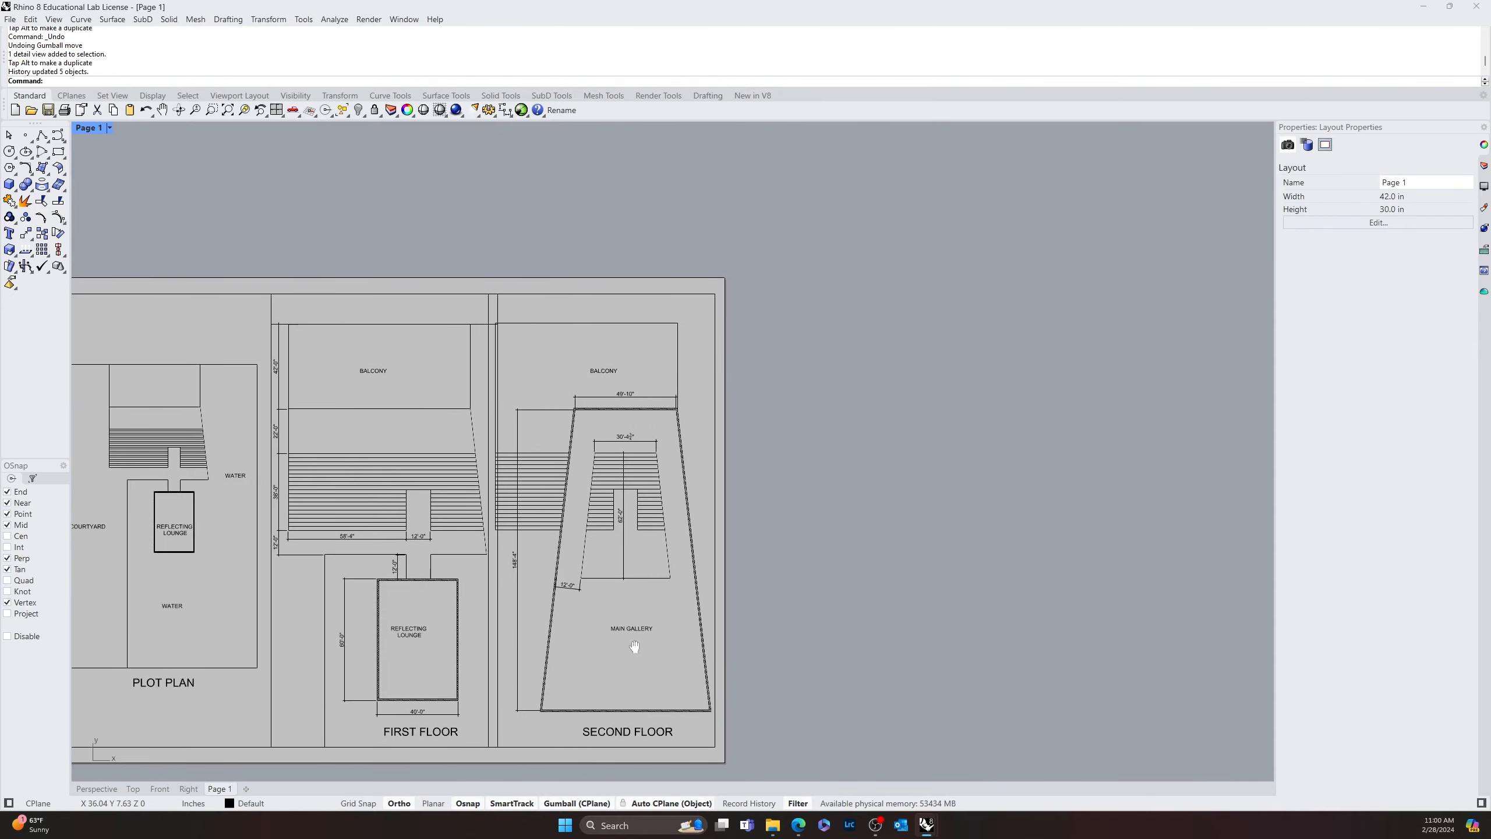
{"action": "scroll", "coordinate": [632, 630], "scroll_direction": "up", "scroll_amount": 4}
{"action": "scroll", "coordinate": [631, 611], "scroll_direction": "down", "scroll_amount": 2}
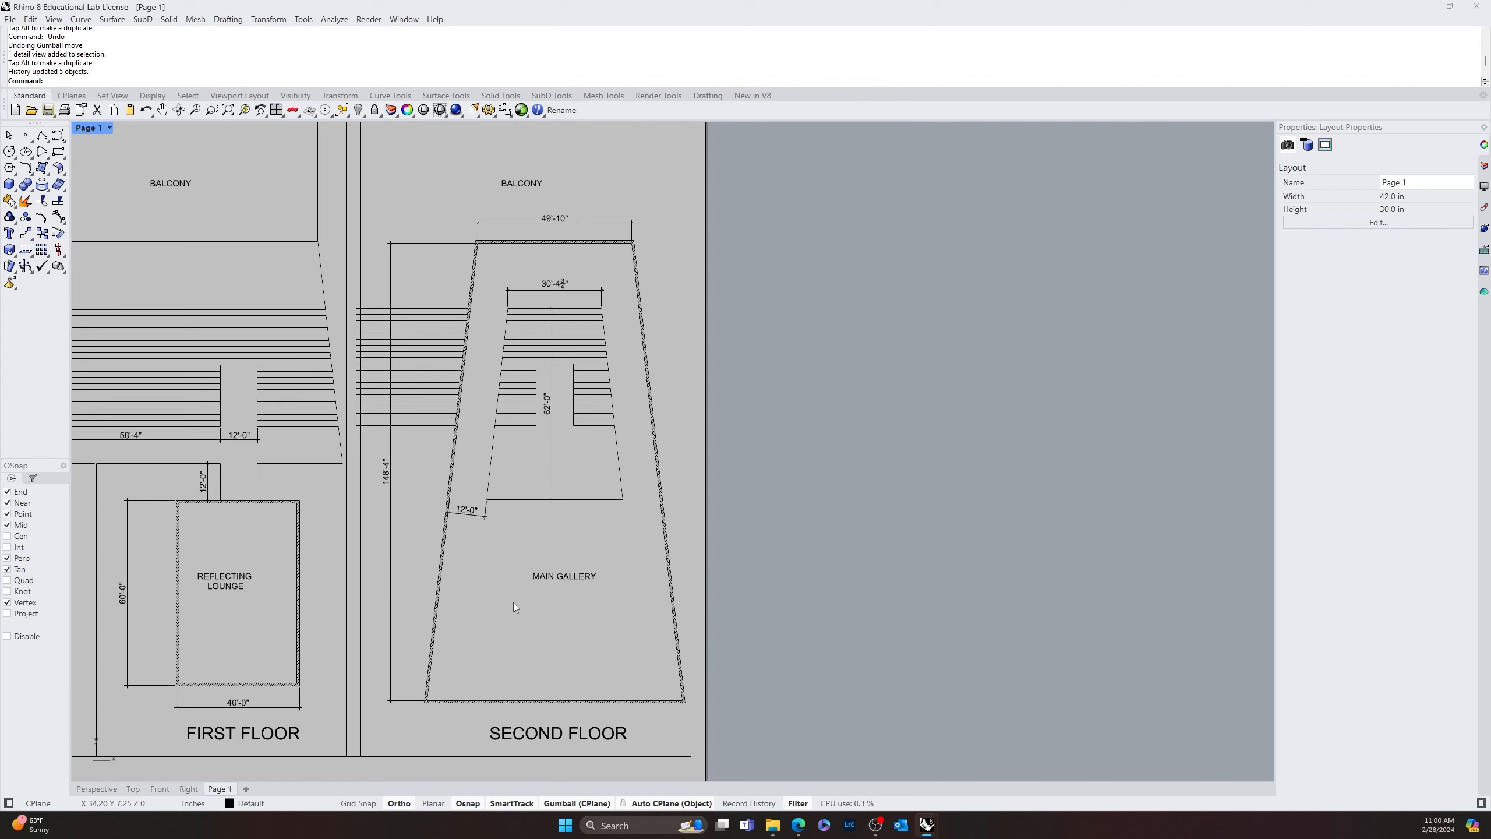
{"action": "left_click", "coordinate": [520, 741]}
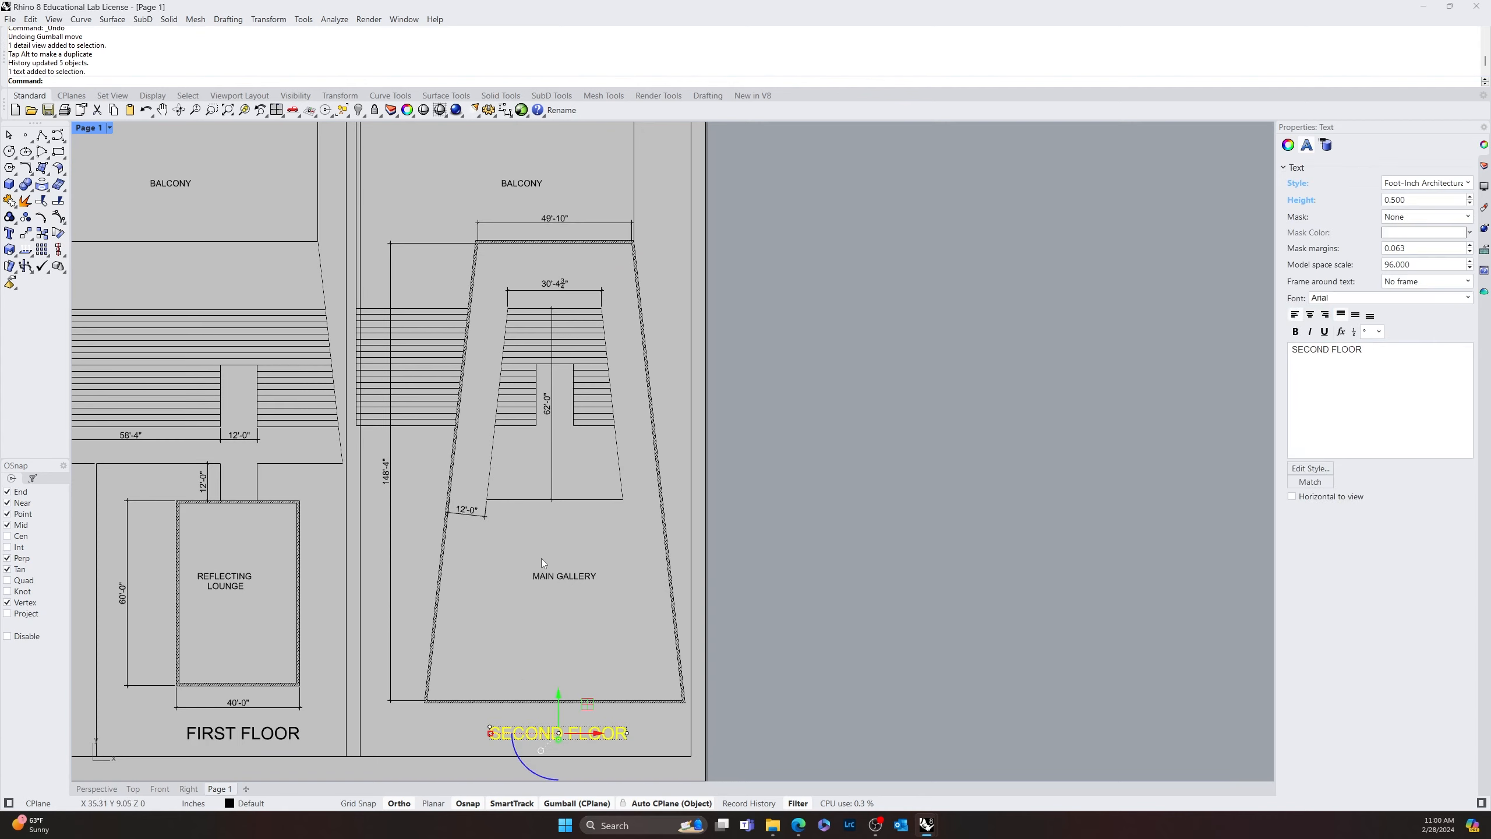
{"action": "left_click", "coordinate": [549, 575], "text": "shift"}
{"action": "left_click", "coordinate": [524, 184], "text": "shift"}
{"action": "right_click_drag", "start_coordinate": [524, 187], "coordinate": [570, 305]}
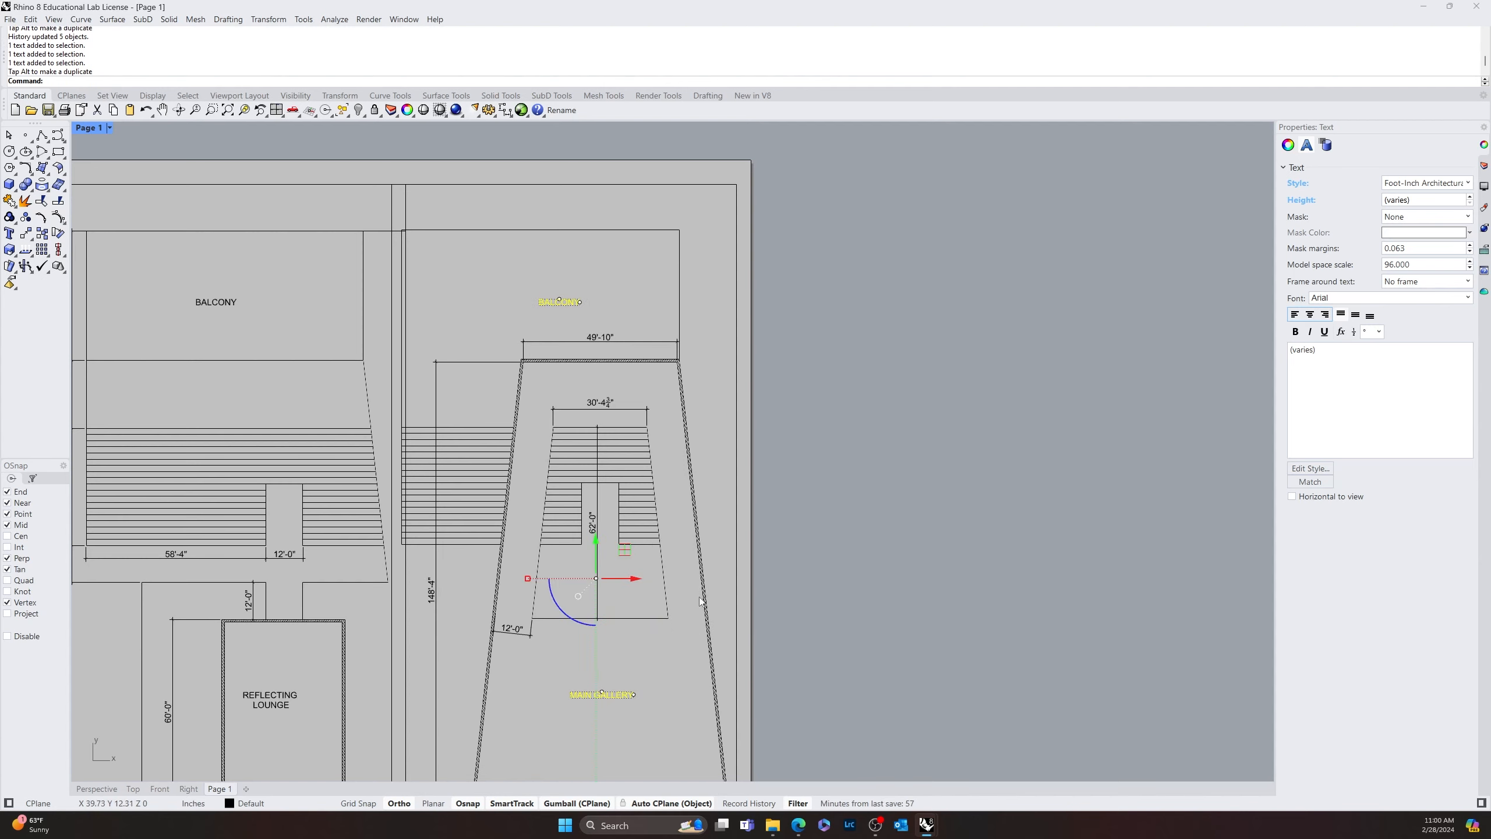
{"action": "left_click", "coordinate": [920, 539]}
{"action": "scroll", "coordinate": [915, 493], "scroll_direction": "down", "scroll_amount": 5}
{"action": "scroll", "coordinate": [729, 368], "scroll_direction": "up", "scroll_amount": 2}
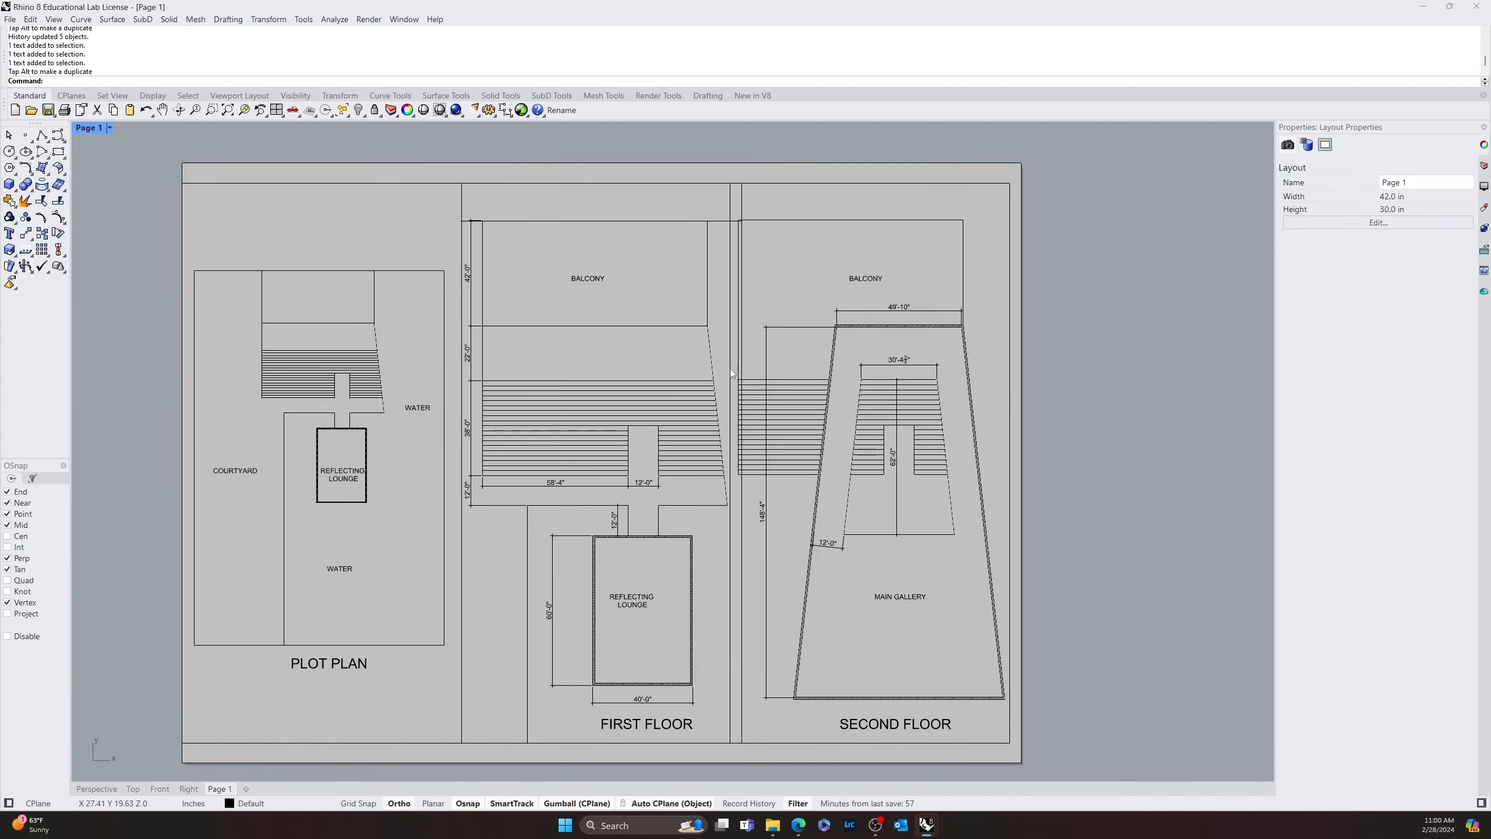
{"action": "left_click", "coordinate": [728, 202]}
{"action": "left_click", "coordinate": [700, 176]}
{"action": "left_click", "coordinate": [701, 183]}
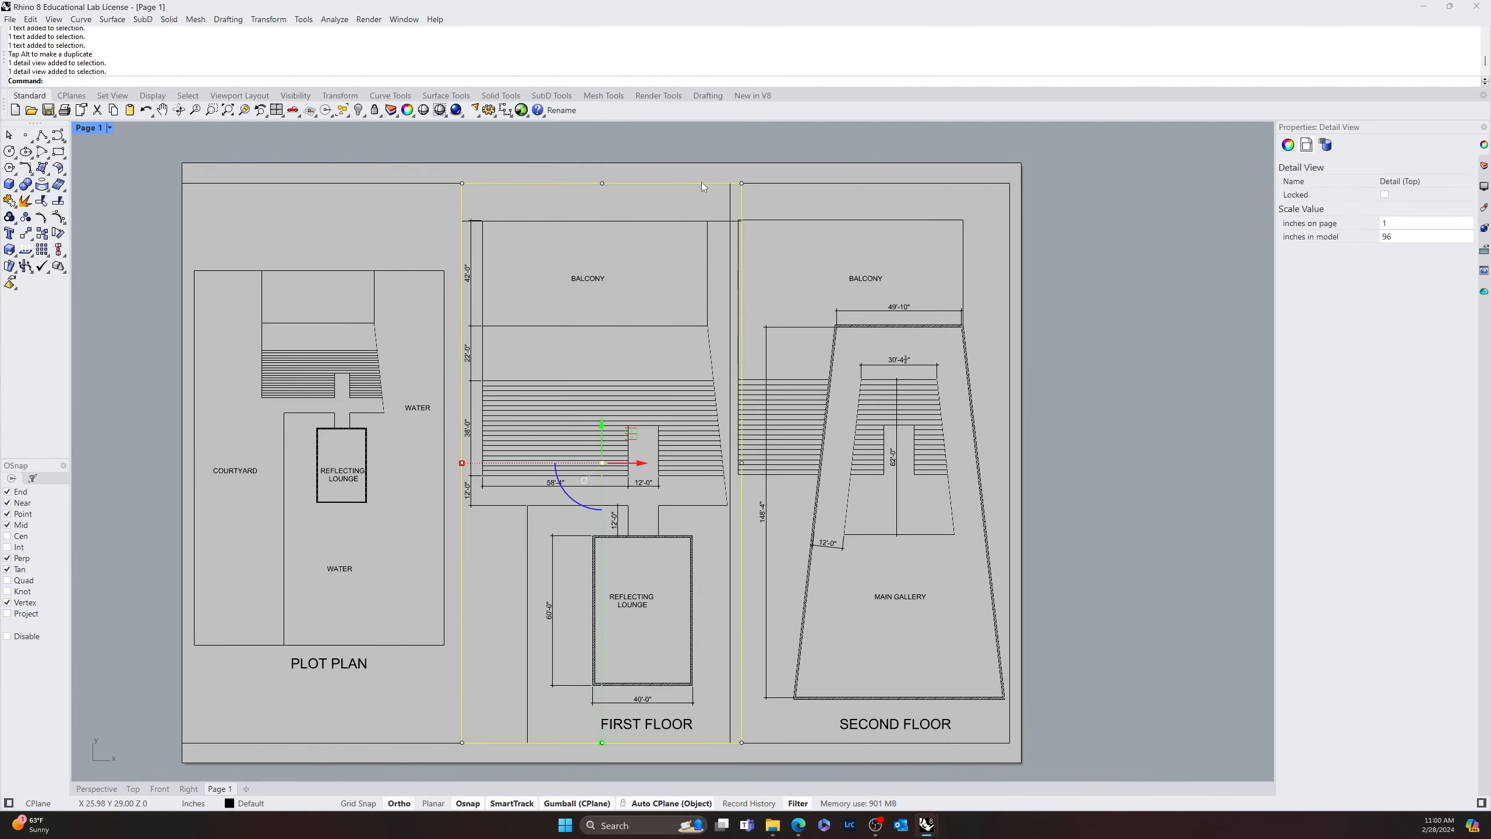
{"action": "left_click", "coordinate": [312, 250]}
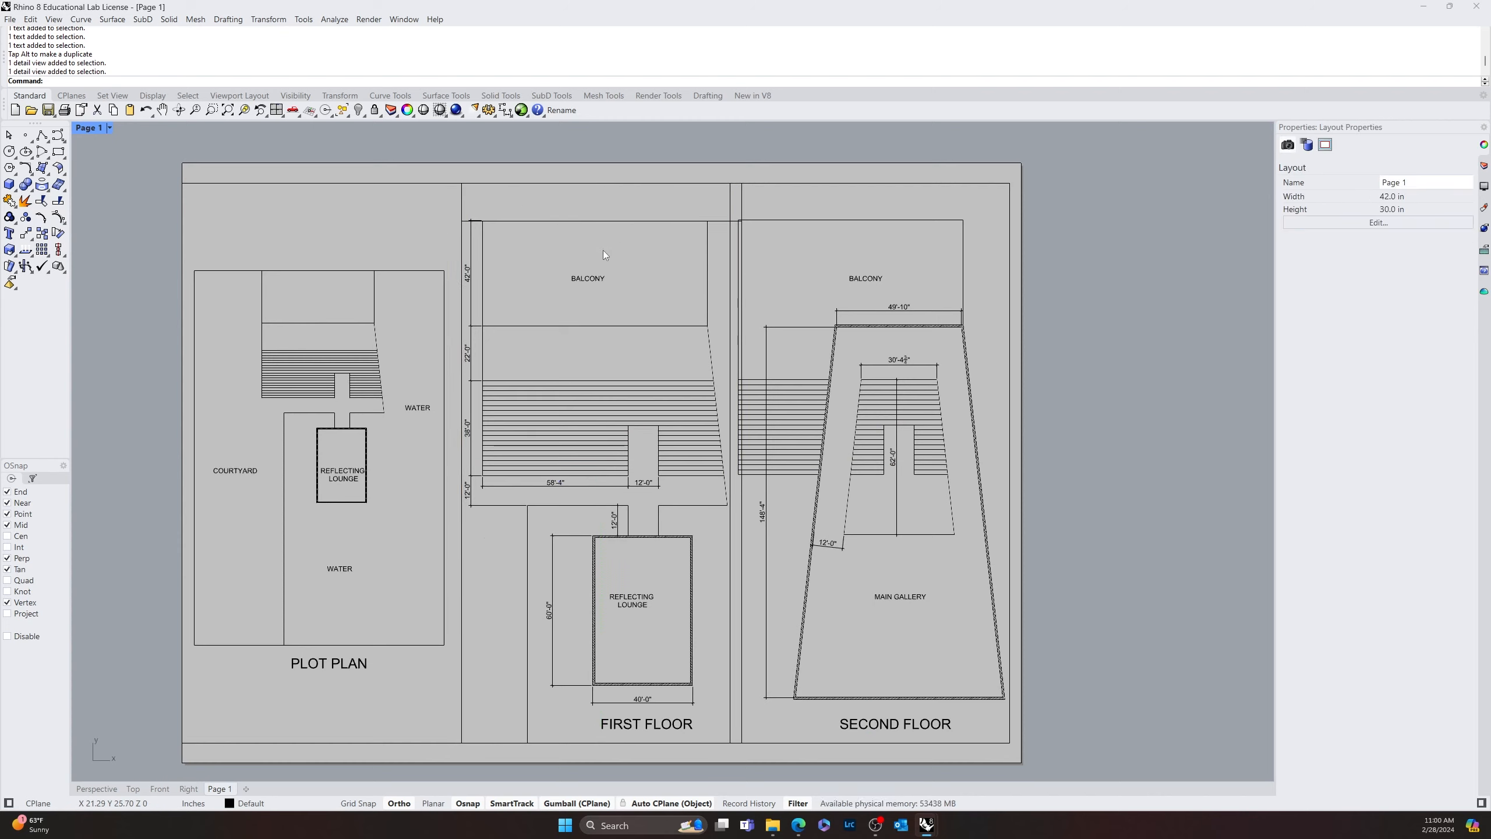
Run PrintDisplay for the layout viewports and set its state to On, then check the sheet without detail borders
{"action": "type", "text": "PrintDisplay"}
{"action": "key", "text": "Return"}
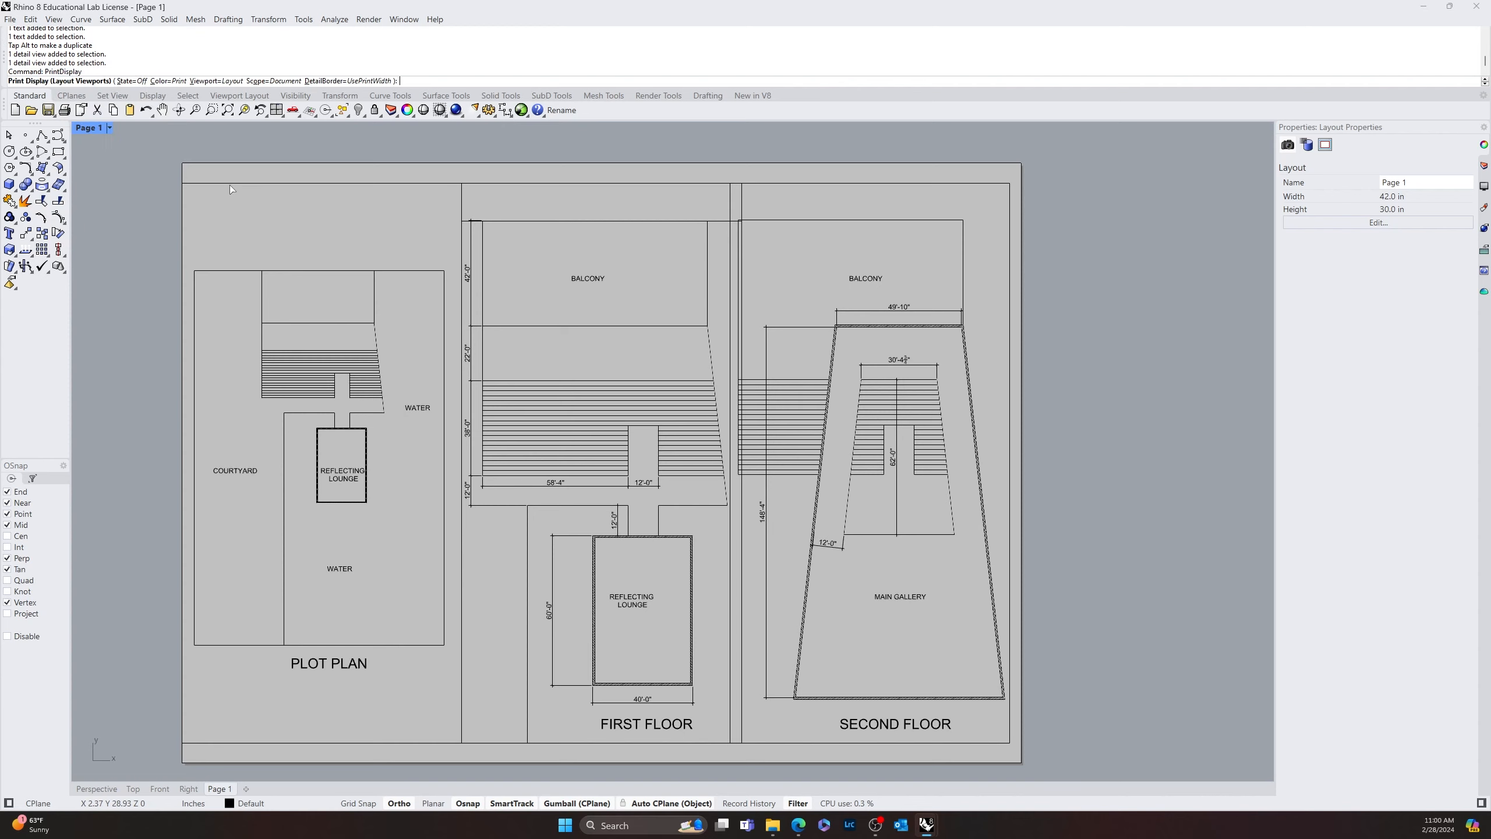
{"action": "left_click", "coordinate": [126, 81]}
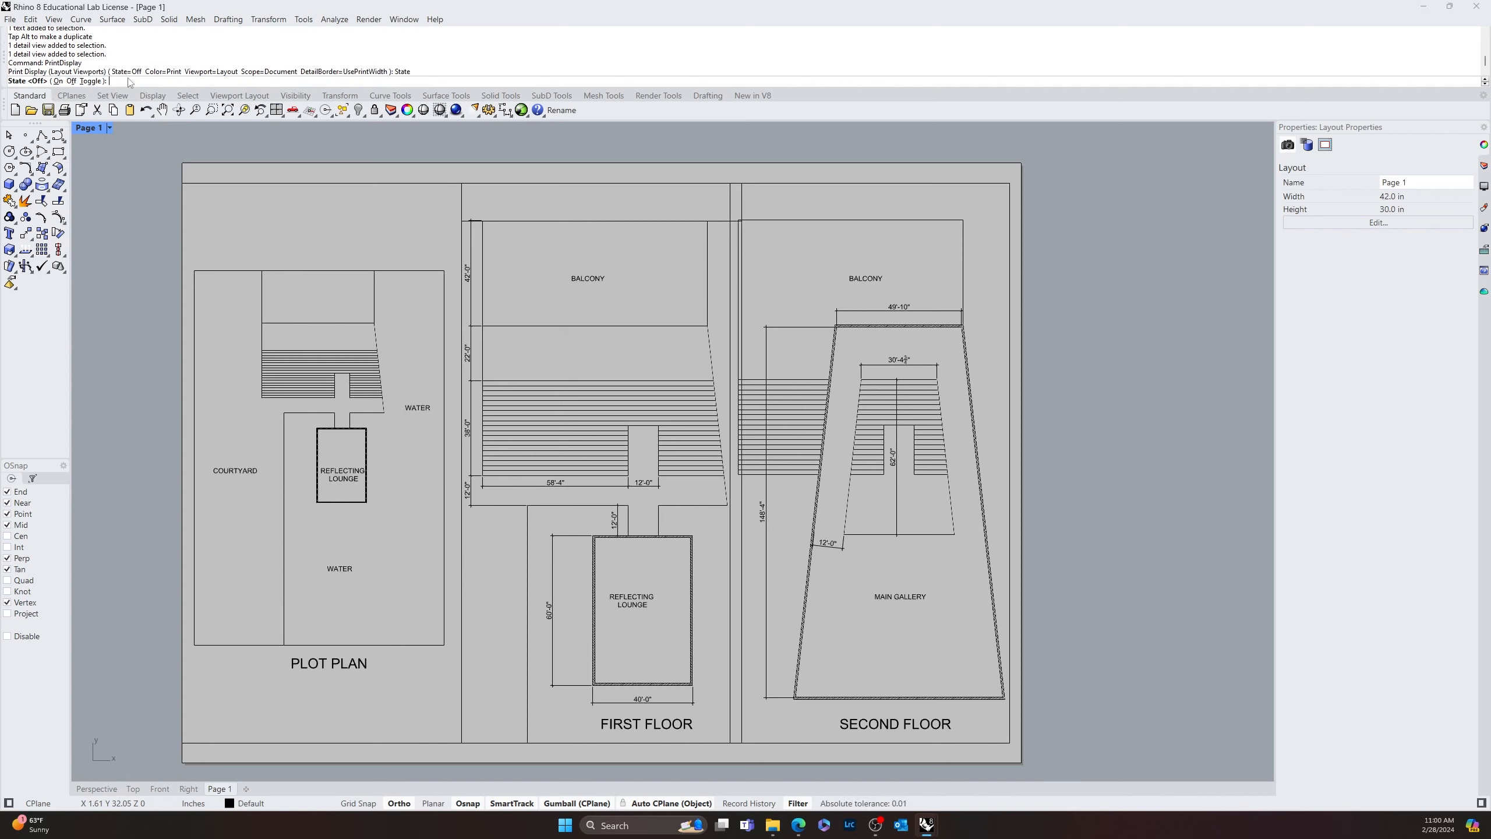
{"action": "left_click", "coordinate": [58, 81]}
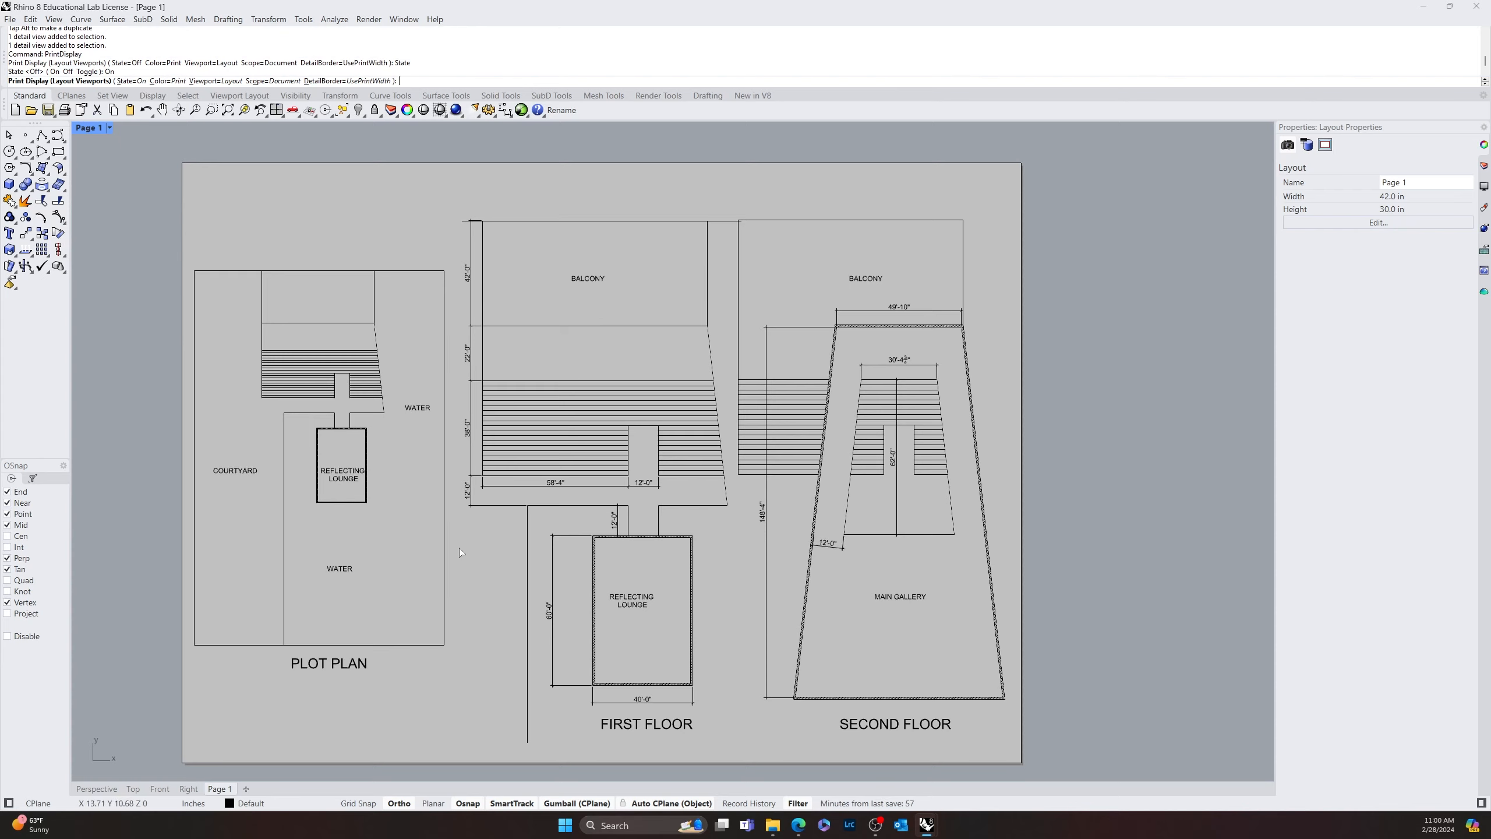
{"action": "scroll", "coordinate": [464, 218], "scroll_direction": "up", "scroll_amount": 16}
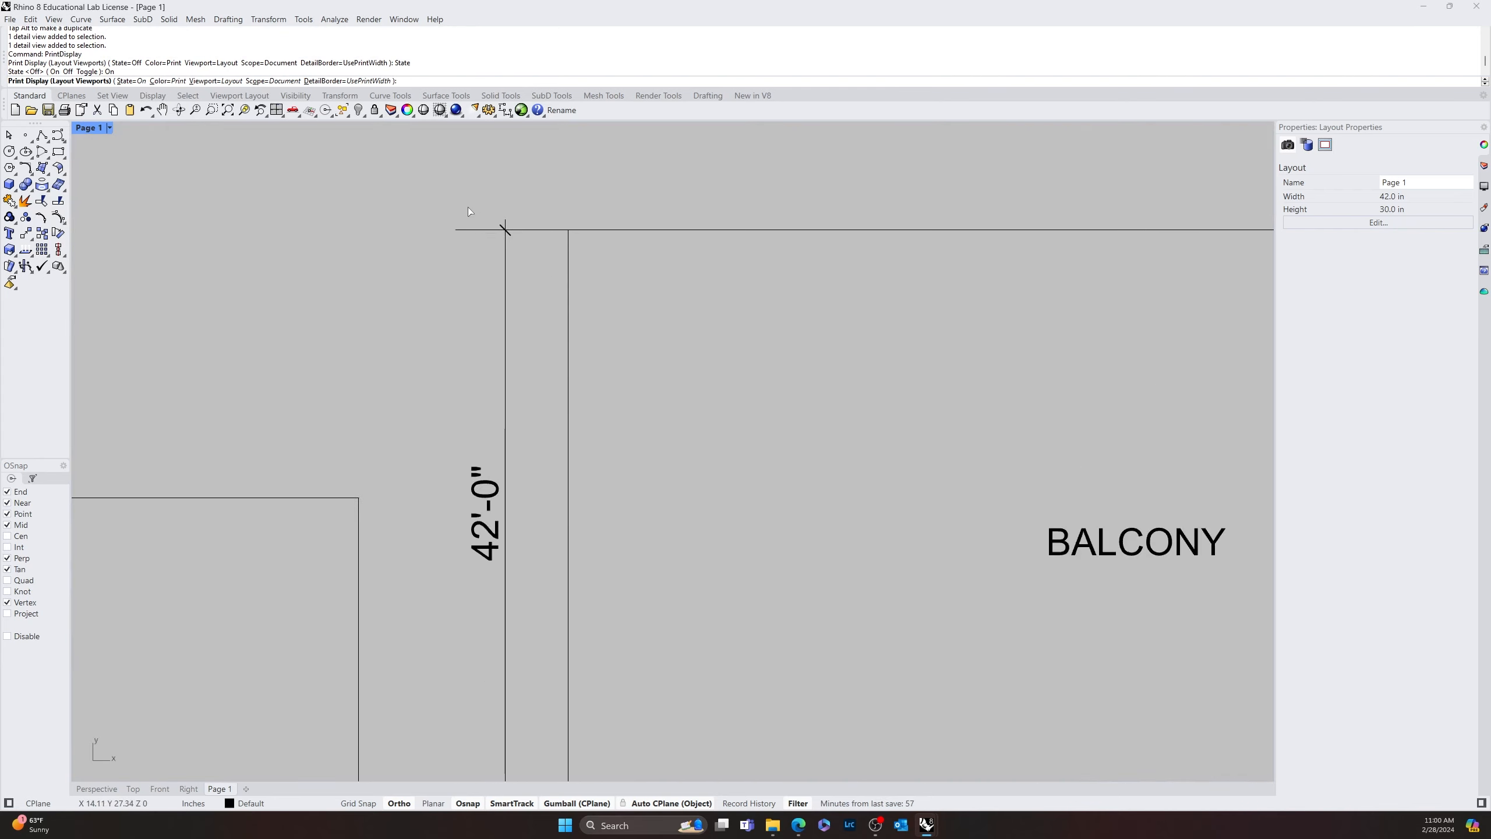
{"action": "scroll", "coordinate": [513, 299], "scroll_direction": "down", "scroll_amount": 16}
{"action": "right_click_drag", "start_coordinate": [656, 604], "coordinate": [627, 346]}
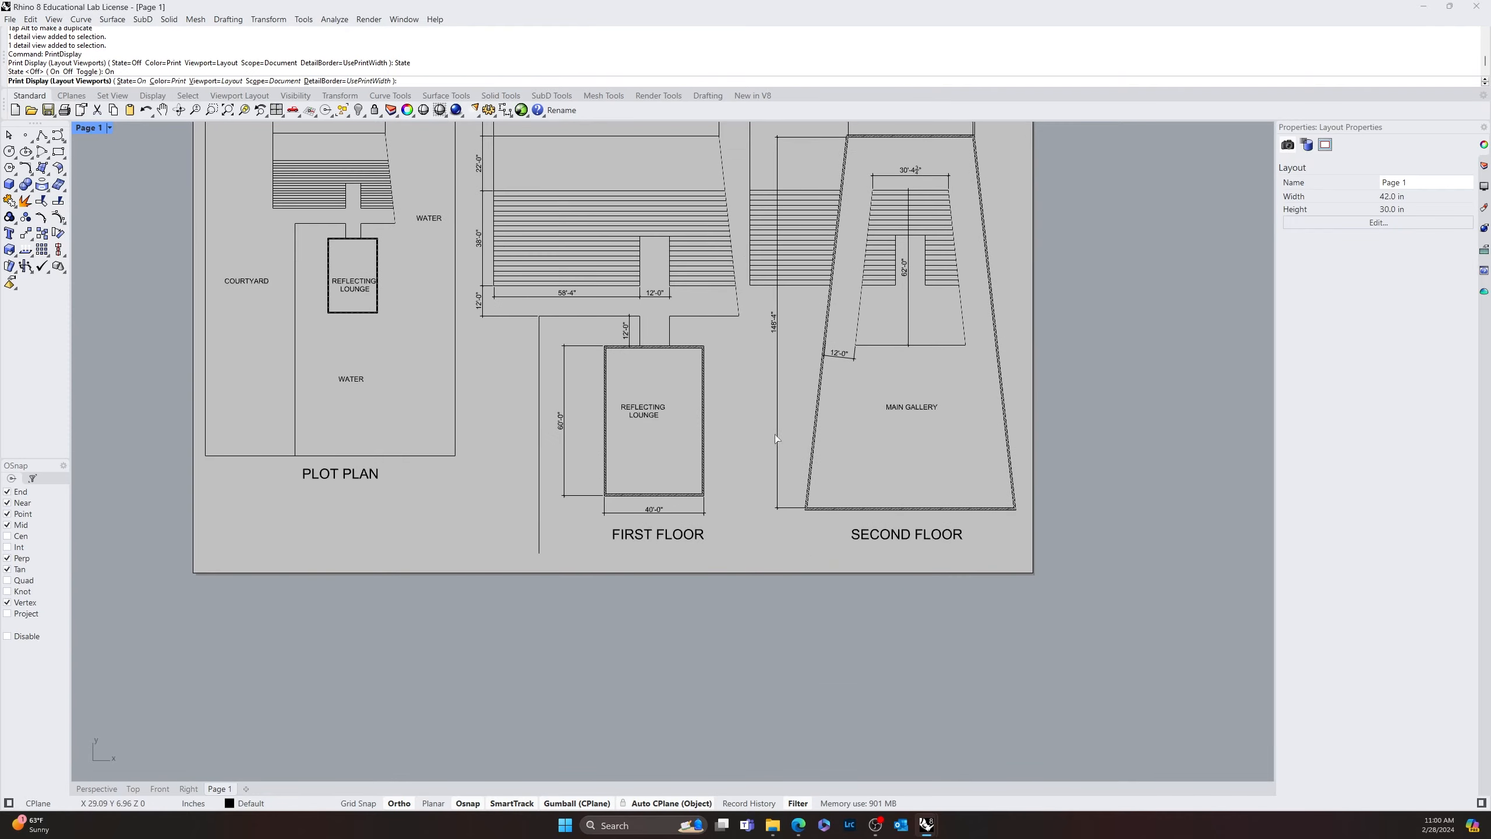
{"action": "right_click_drag", "start_coordinate": [775, 438], "coordinate": [700, 655]}
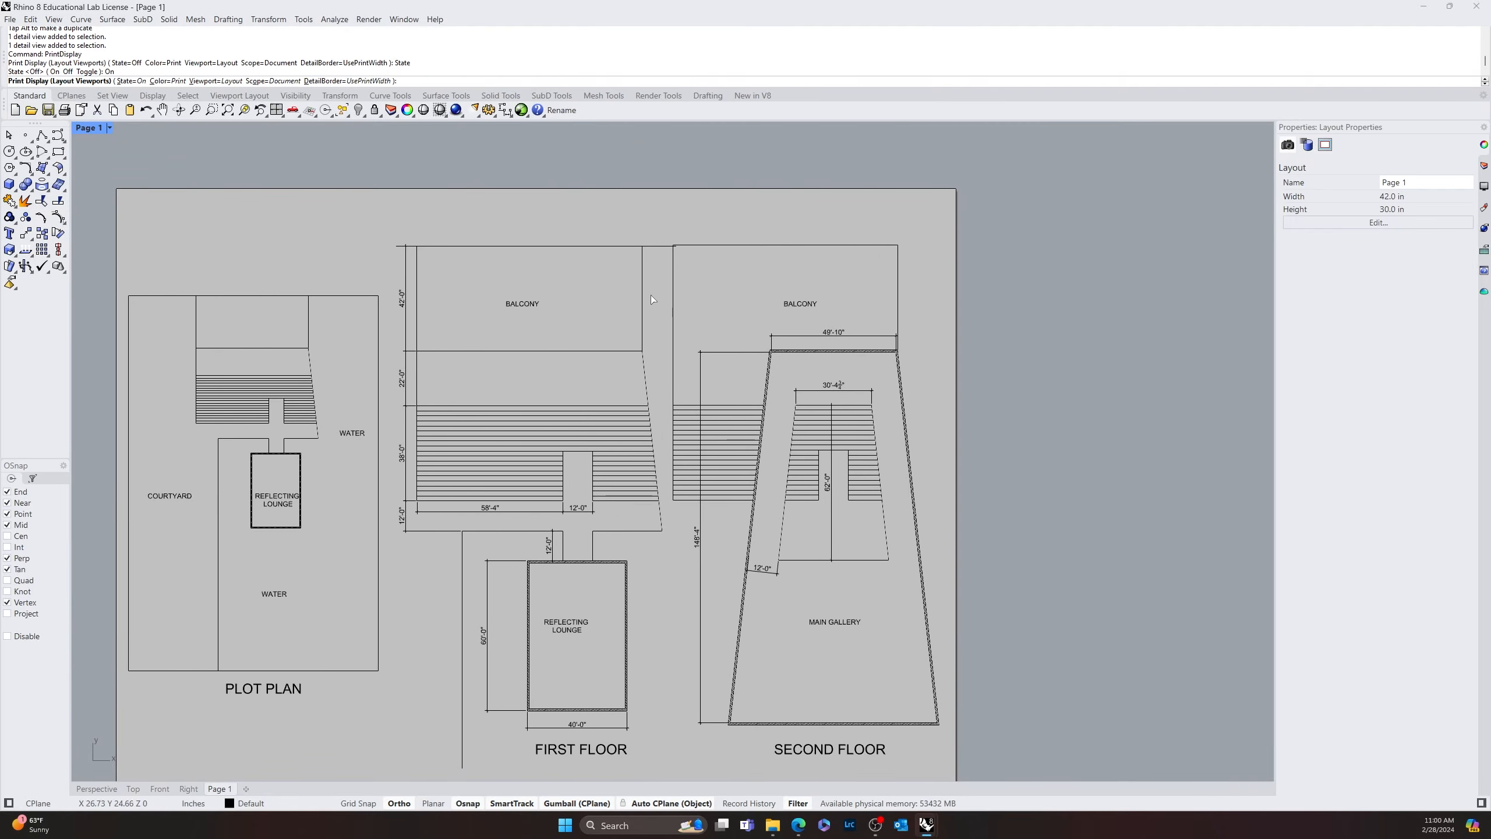